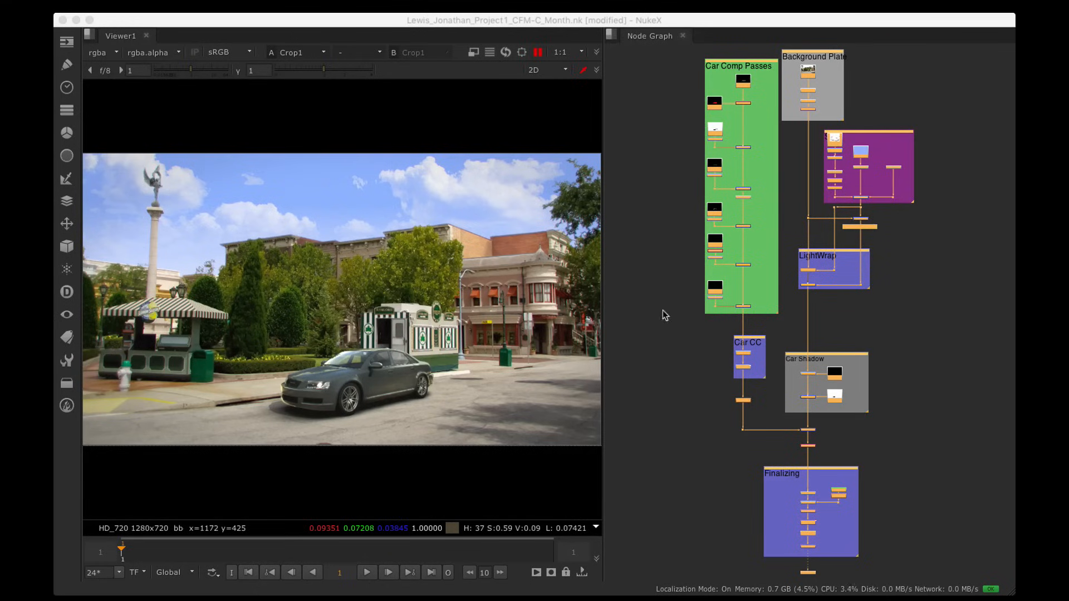
Step: Show the Read8 street background plate alone in Viewer1
key(alt)
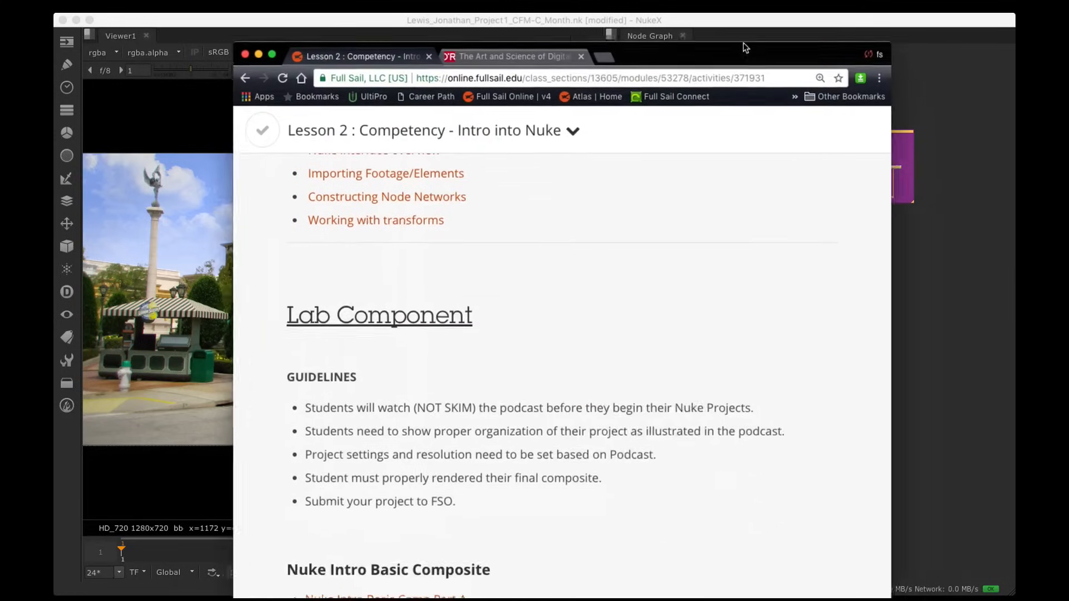
scroll(637, 179, up, 10)
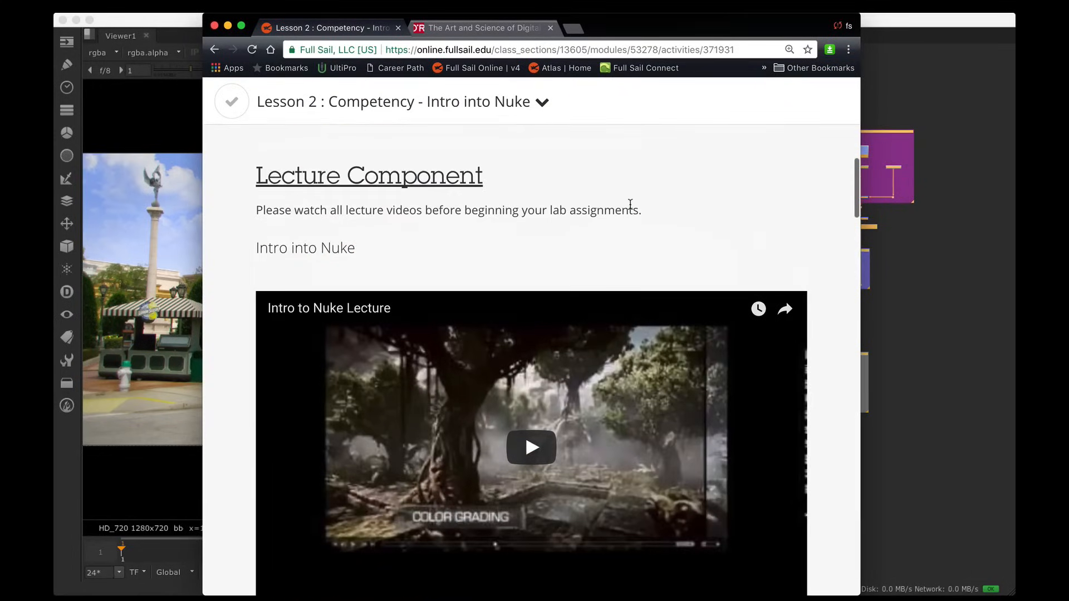
scroll(462, 212, down, 6)
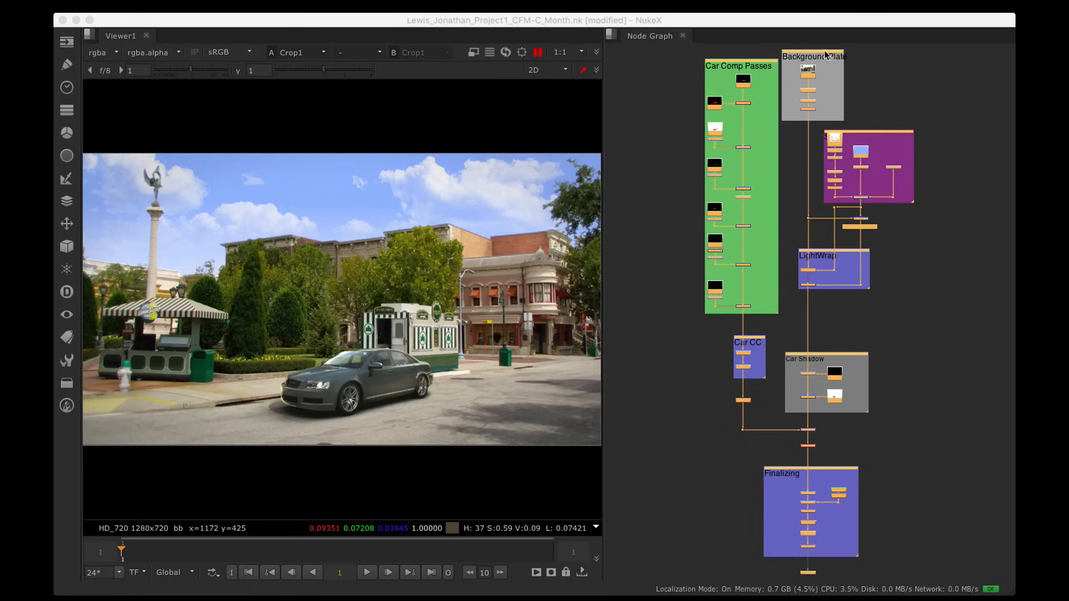
click(808, 71)
key(1)
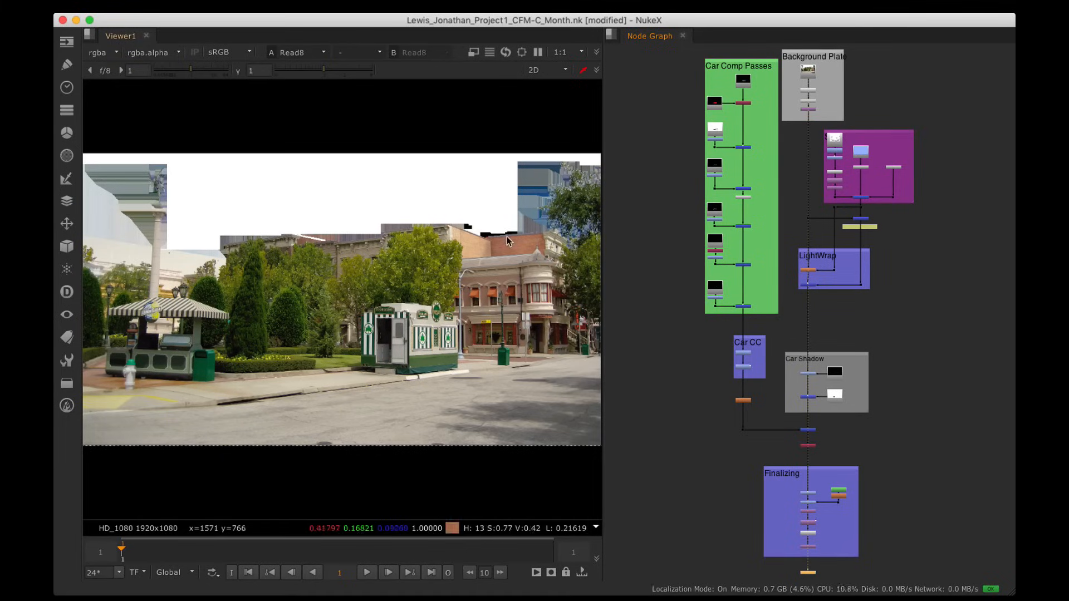
Step: View the Merge1 sky merge, then the Merge2 street plate with the new sky
click(861, 197)
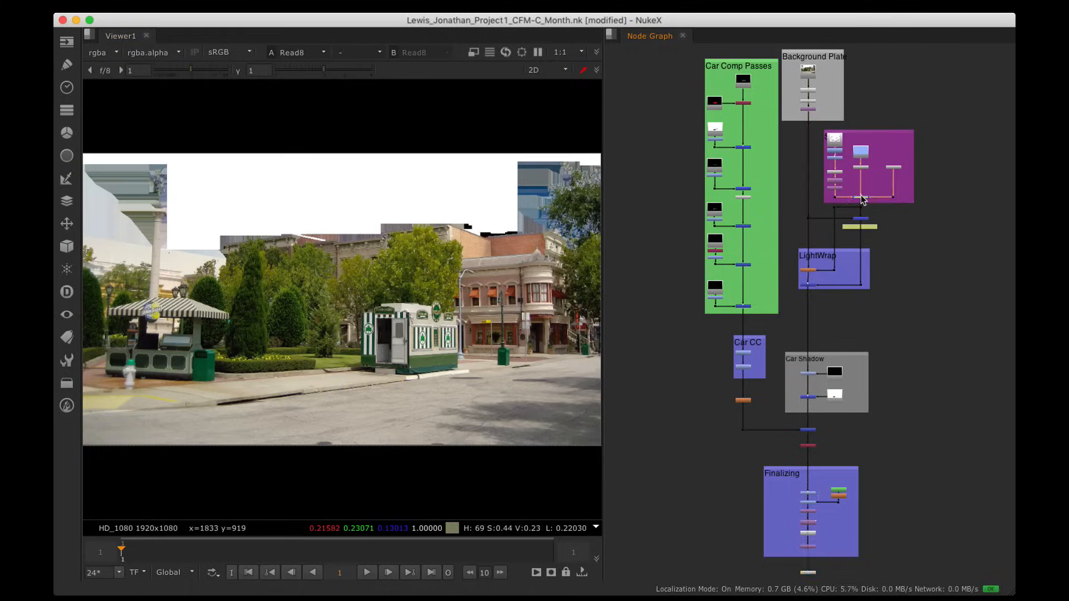
key(1)
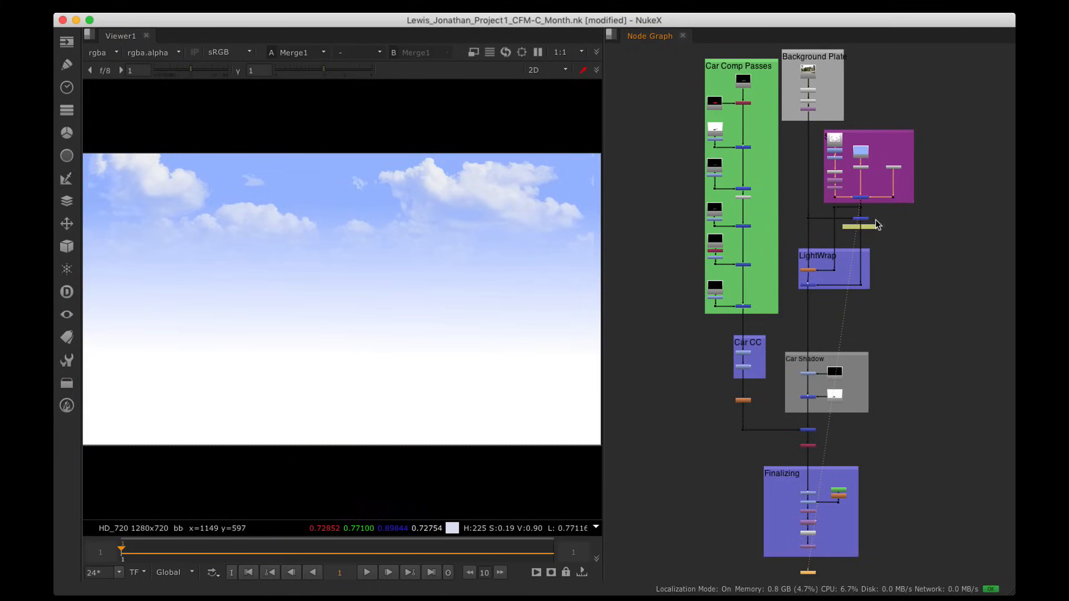
click(861, 218)
key(1)
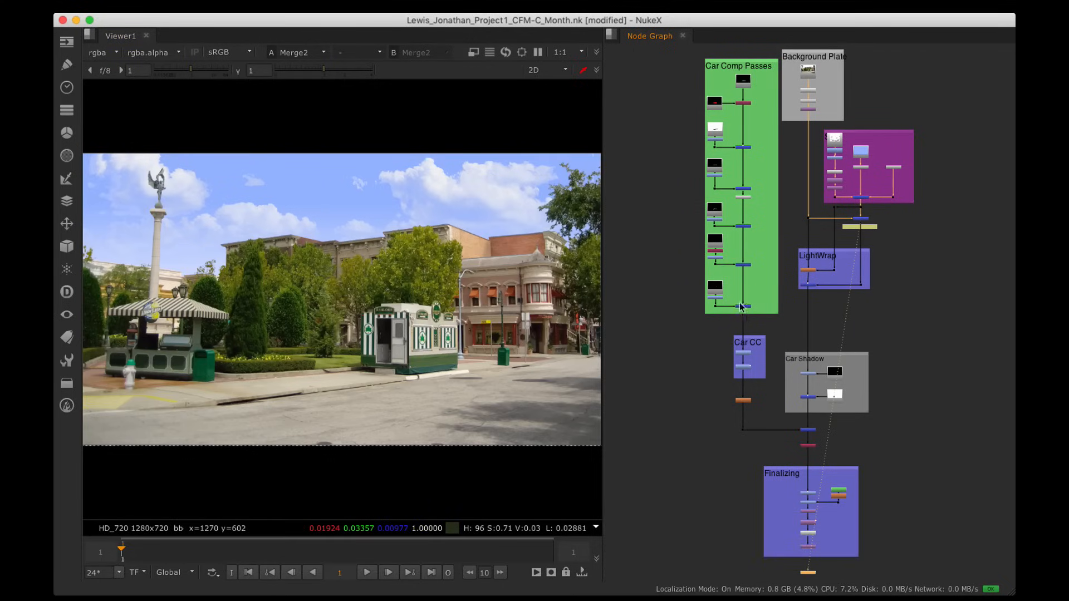
Step: Step through the first car passes, including the Read3 colour matte and the dark Read4 pass
click(743, 82)
key(1)
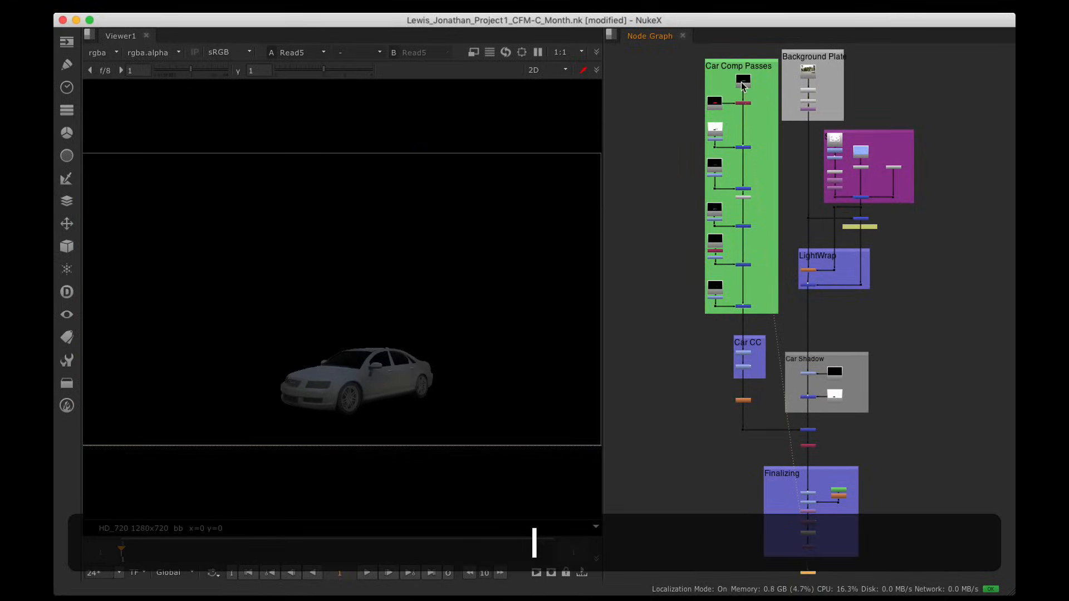
click(715, 106)
key(1)
click(715, 128)
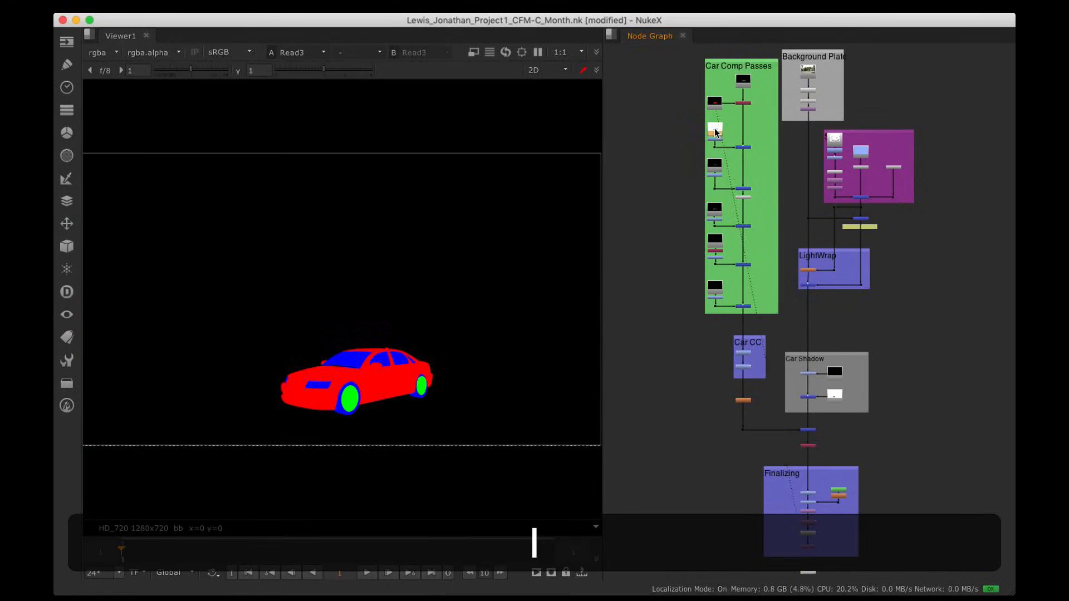
key(1)
click(715, 166)
key(1)
Step: View the bright pass, the Read2 reflection pass and the Read1 rim-light pass
click(716, 215)
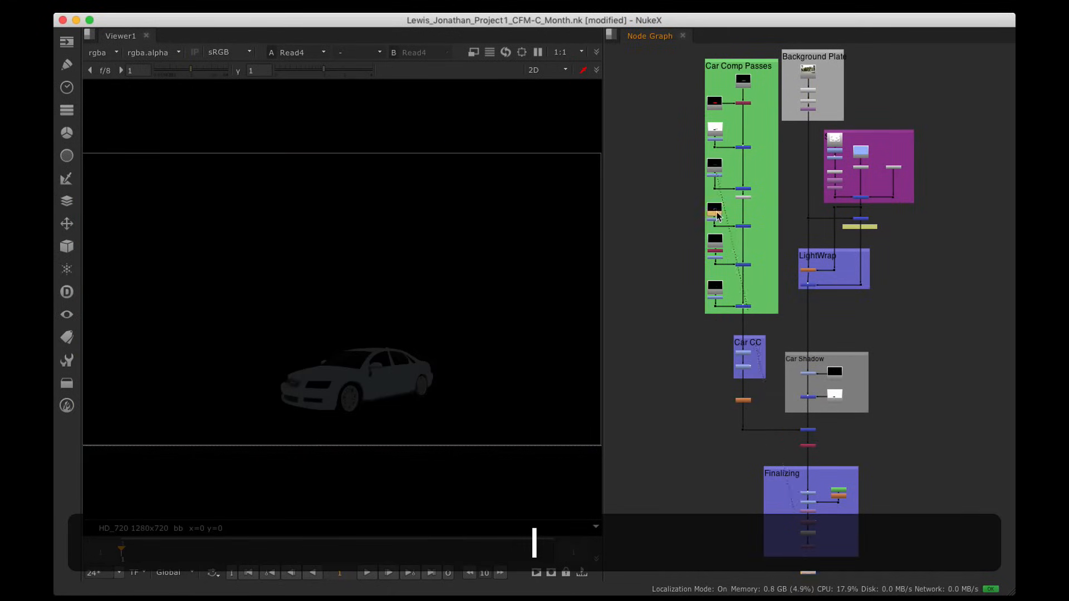
key(1)
click(717, 240)
key(1)
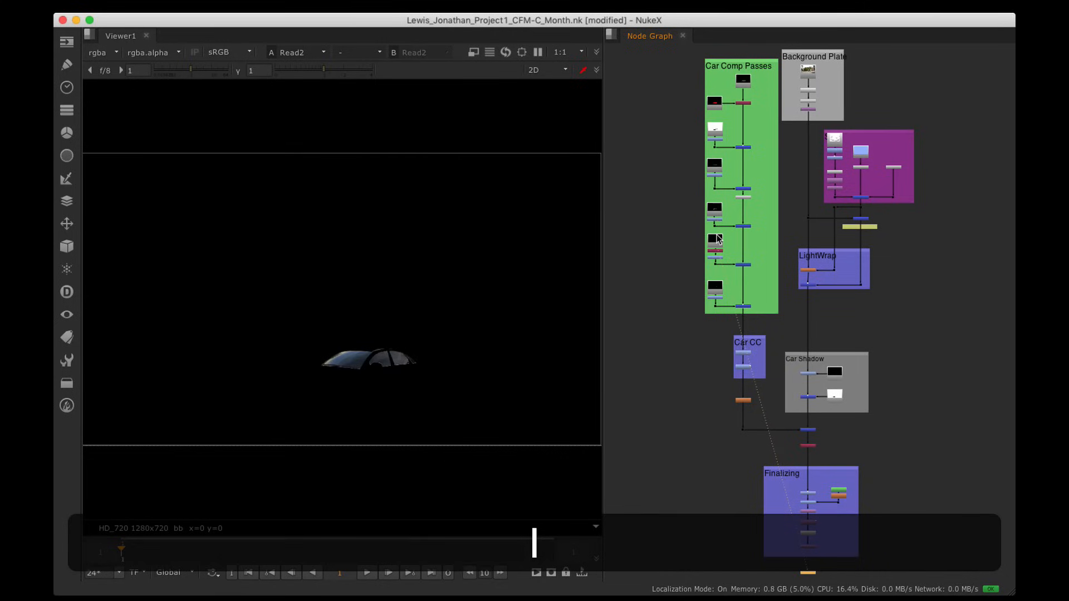
click(716, 290)
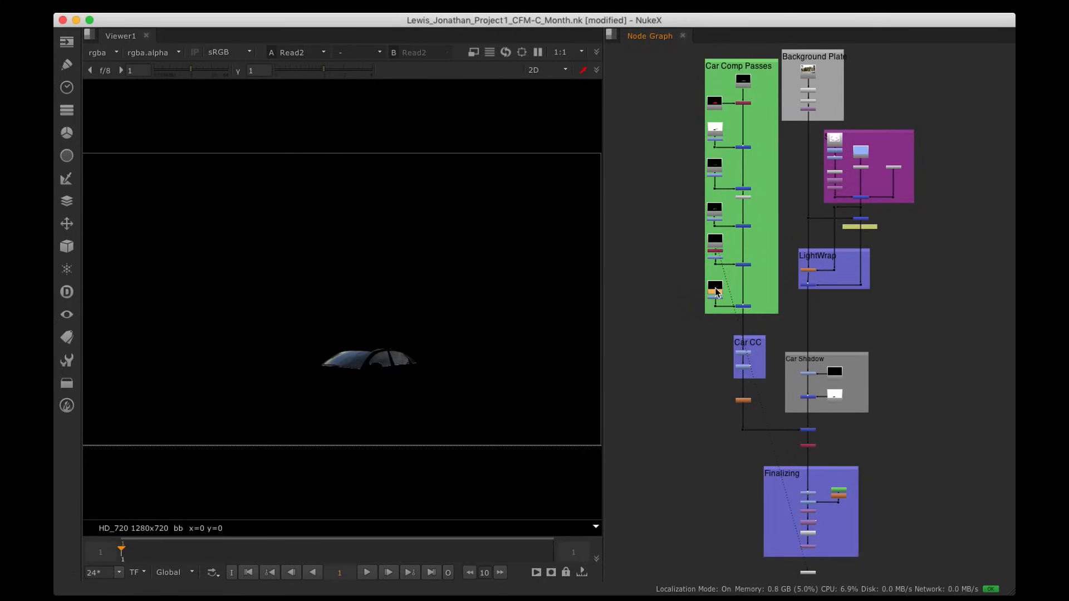
key(1)
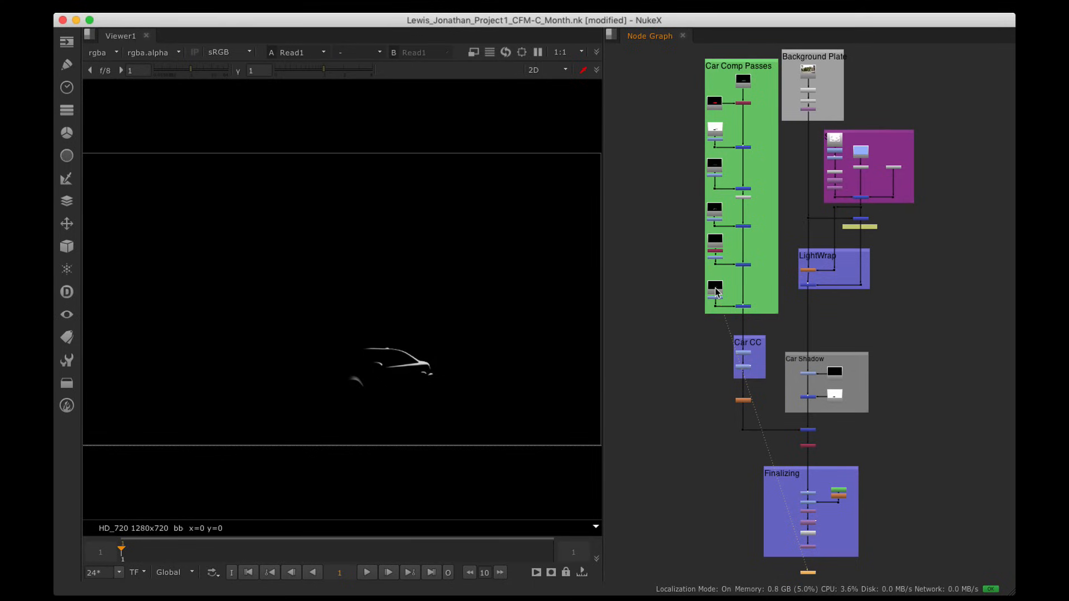
Step: View the Merge9 composite of the car over the street background
scroll(794, 293, up, 3)
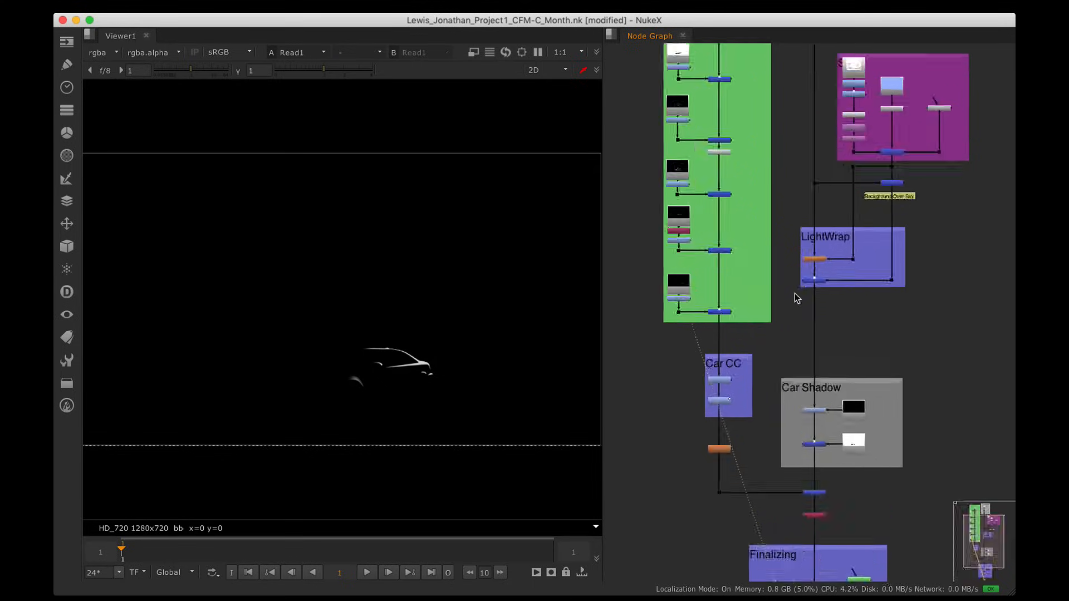
alt+drag(738, 371, 735, 228)
click(830, 368)
key(1)
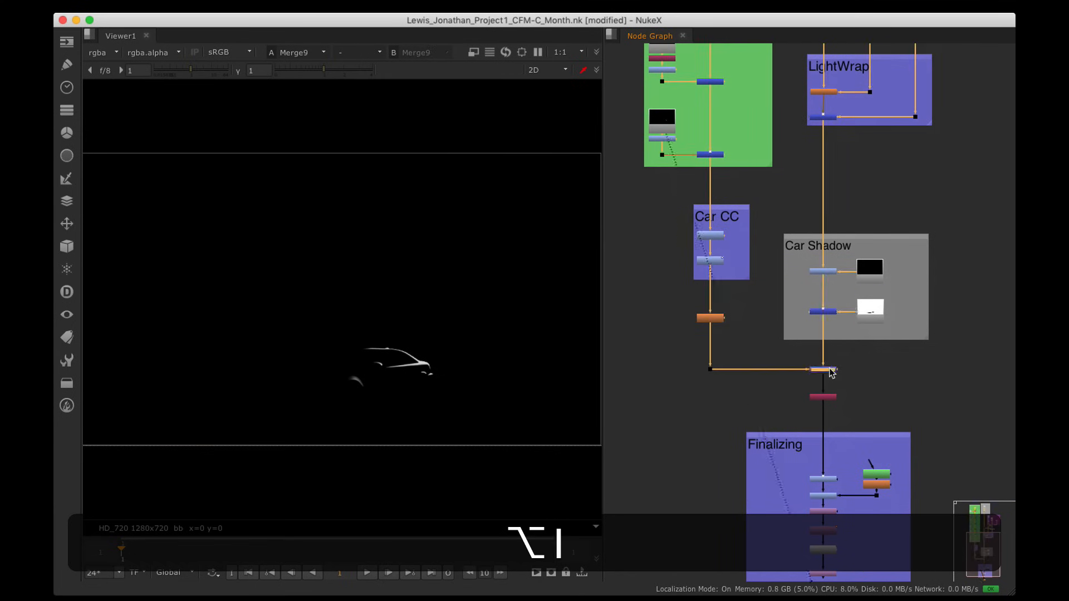
alt+drag(395, 393, 400, 367)
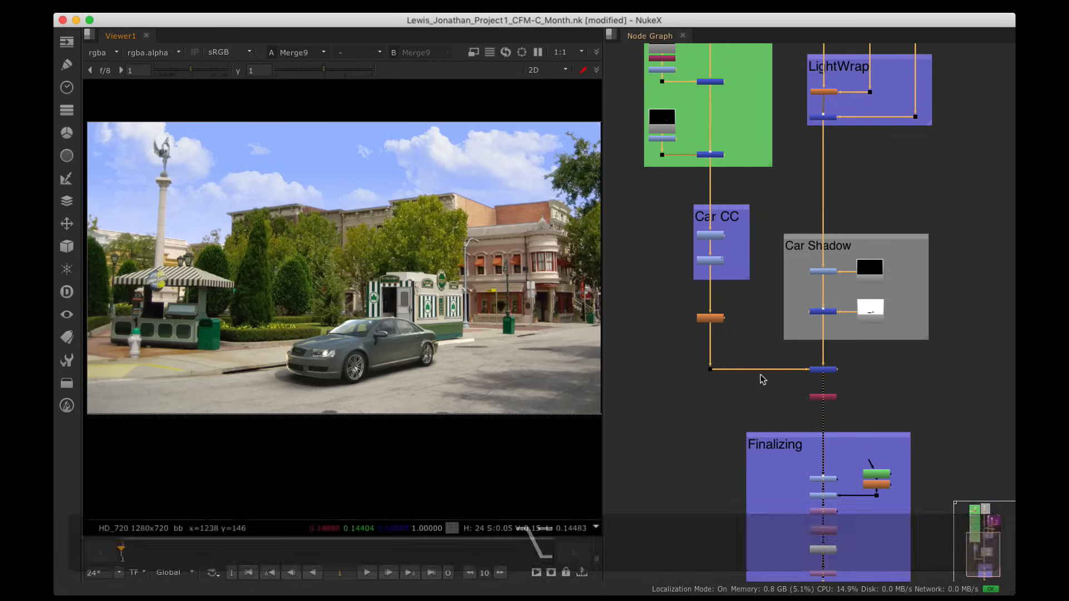
Step: Preview the Finalizing chain in turn: Grade8, Transform2, LensDistortion1 and Grain2_1
alt+drag(761, 375, 811, 222)
scroll(762, 243, up, 3)
scroll(790, 219, up, 3)
click(785, 219)
click(791, 260)
key(1)
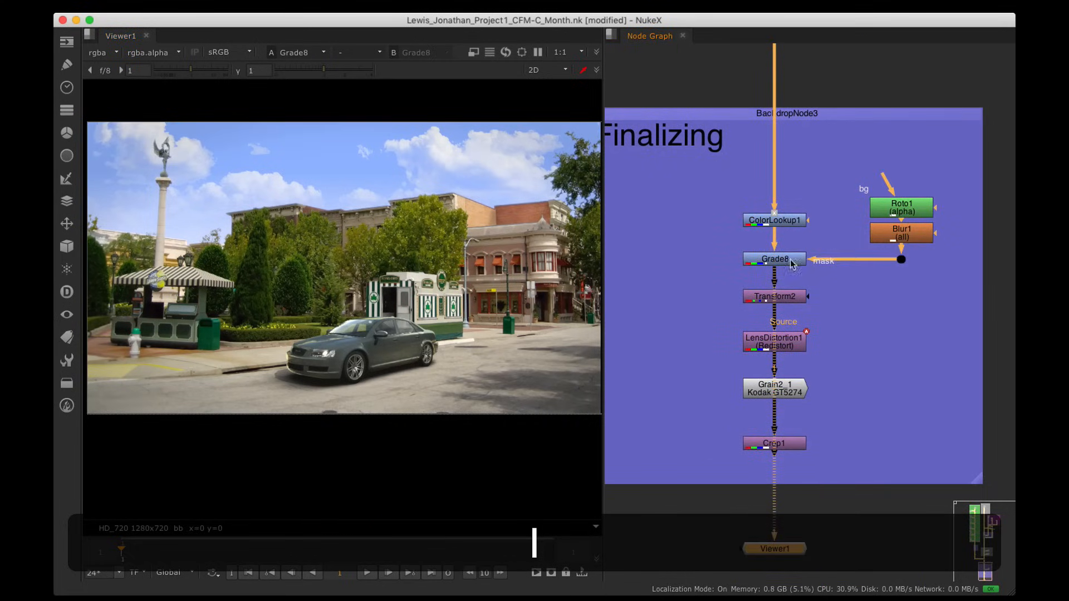
click(795, 298)
key(1)
click(794, 348)
key(1)
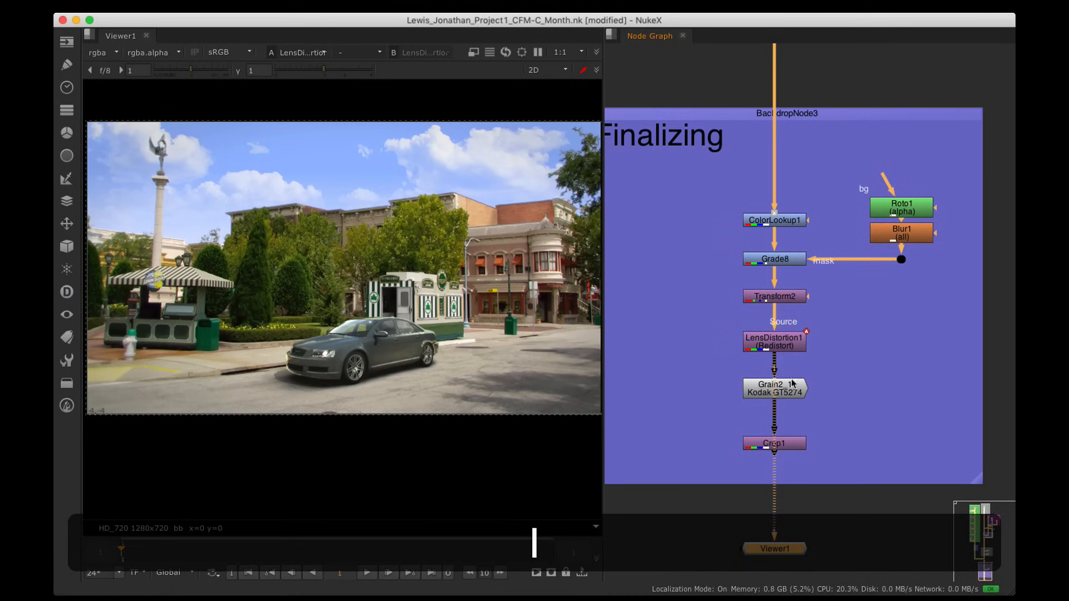
click(783, 388)
key(1)
Step: Frame the car and view the final Crop1 composite
scroll(465, 354, up, 4)
alt+drag(465, 353, 599, 336)
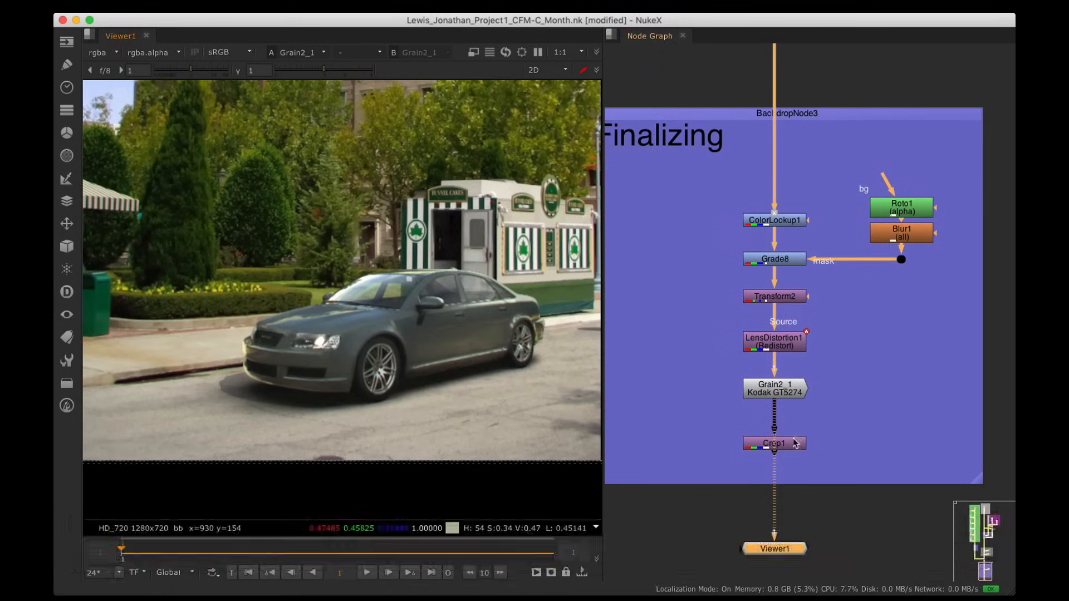
alt+drag(804, 434, 789, 329)
click(782, 387)
key(1)
Step: Zoom and pan the node graph to show the whole tree up to Background Plate
scroll(805, 397, down, 3)
scroll(791, 201, down, 3)
alt+drag(791, 202, 790, 427)
alt+drag(802, 302, 801, 359)
scroll(825, 314, down, 1)
alt+drag(825, 314, 817, 369)
scroll(820, 365, down, 1)
scroll(811, 352, up, 1)
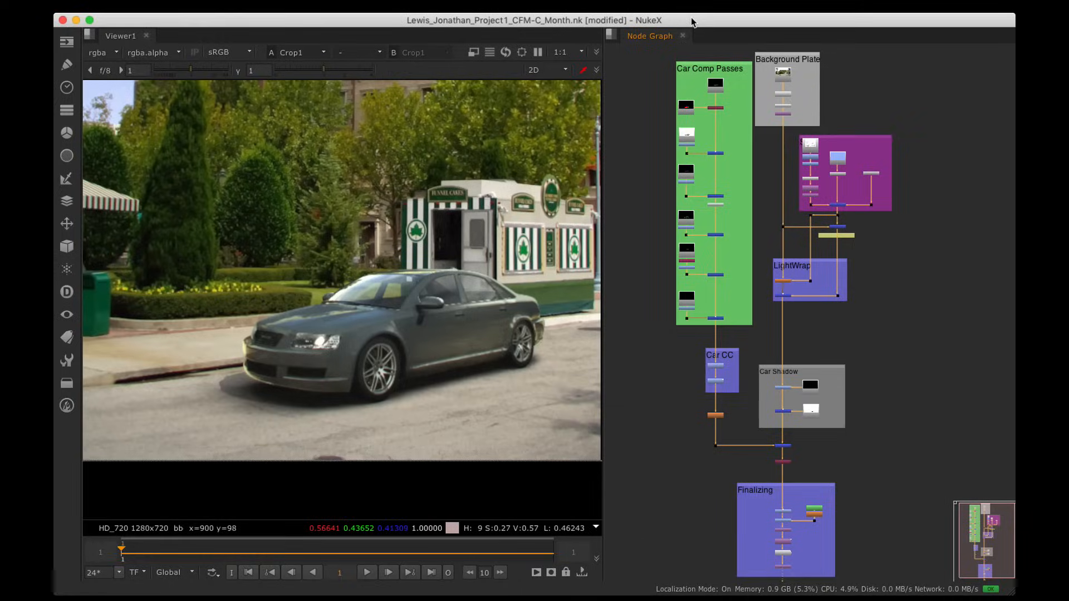
Step: Launch a new NukeX session from the Dock to get an empty untitled script
drag(692, 22, 838, 85)
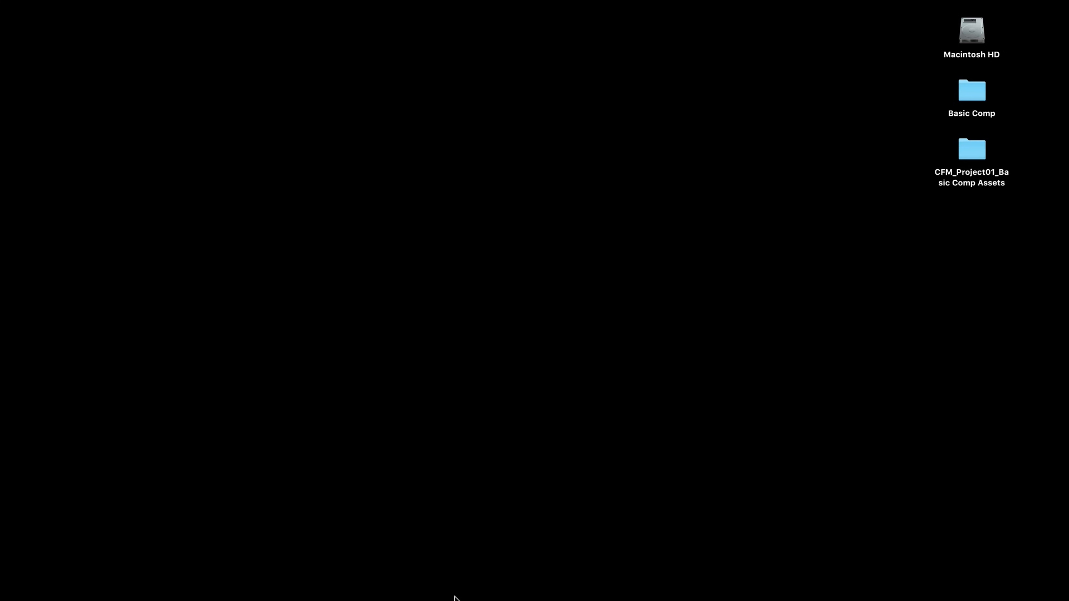
mouse_move(454, 599)
click(254, 587)
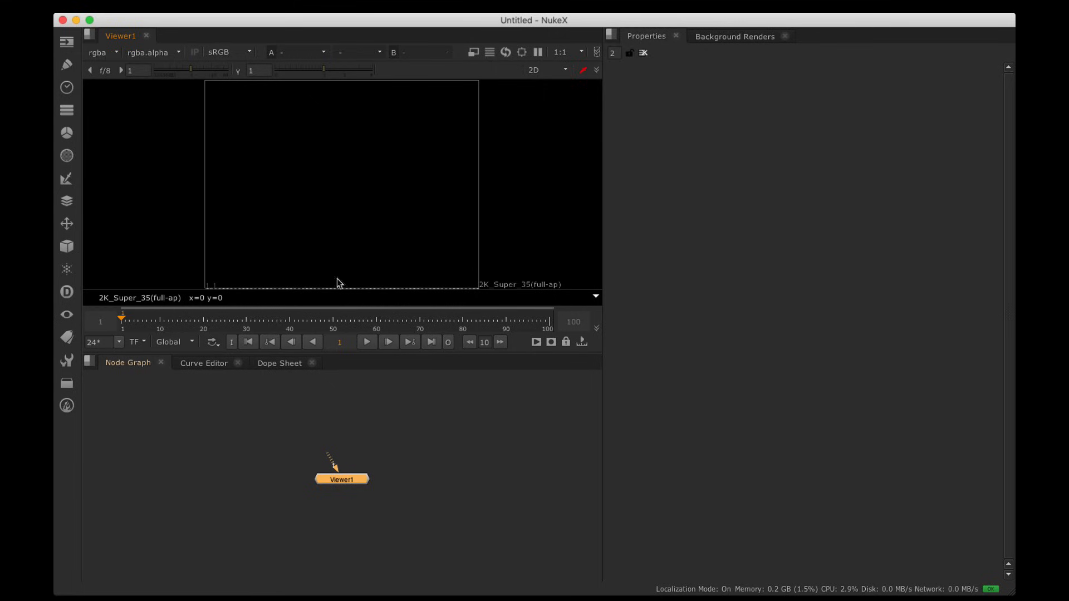
Step: Save the script in Desktop/Basic Comp as the student's name plus Project01_CFM-C_Month_V01
click(169, 6)
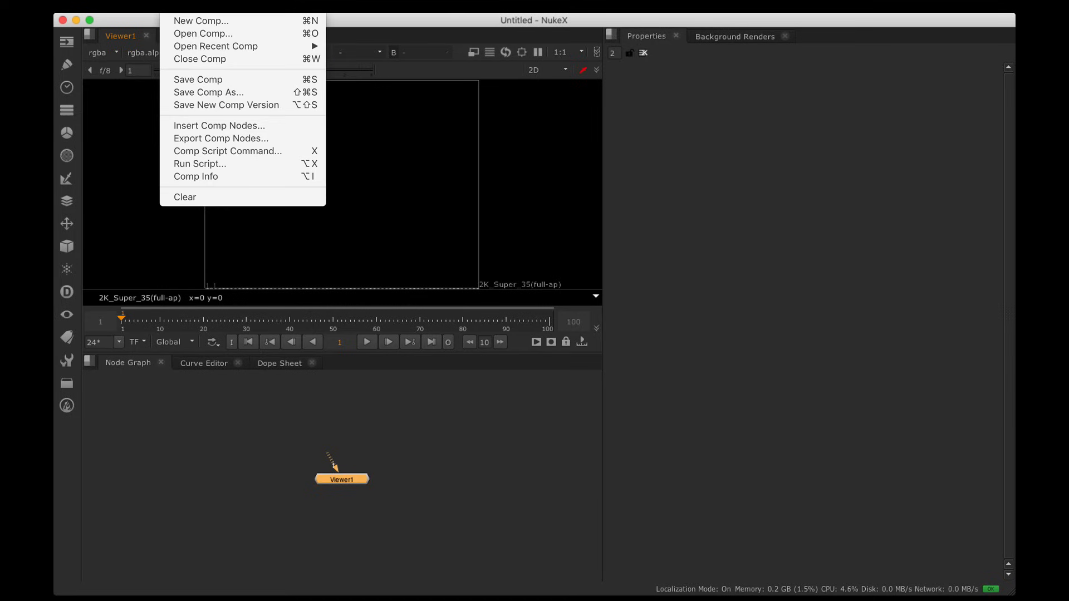
click(212, 92)
click(275, 148)
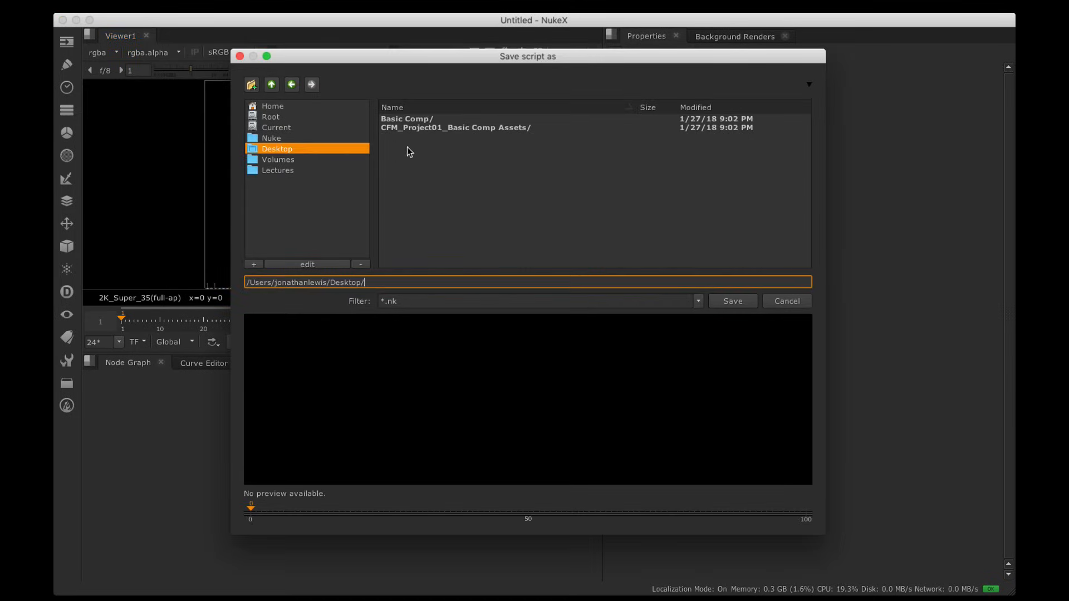
double_click(404, 119)
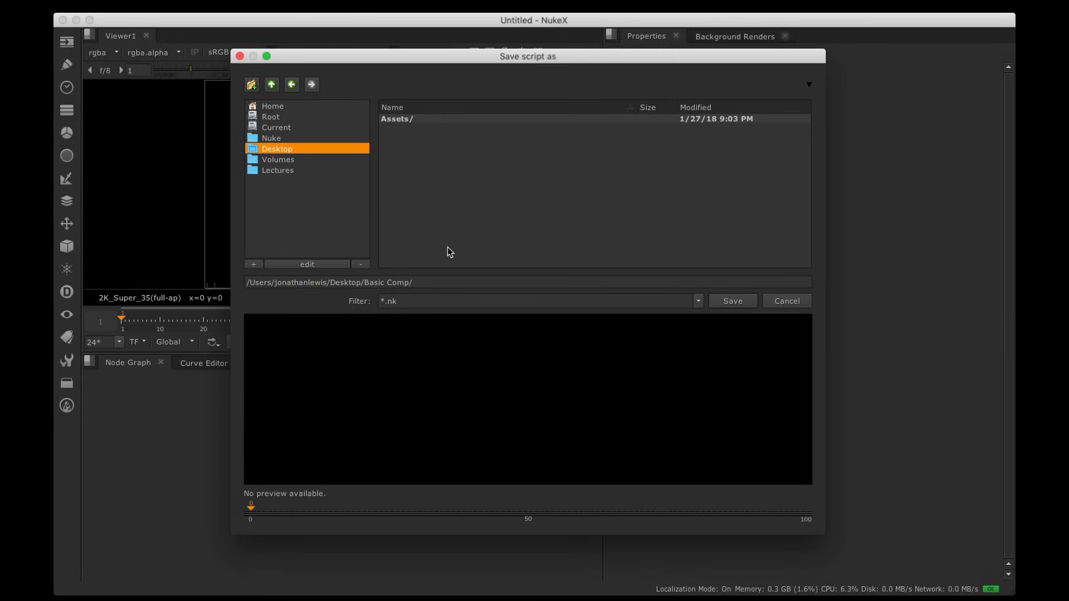
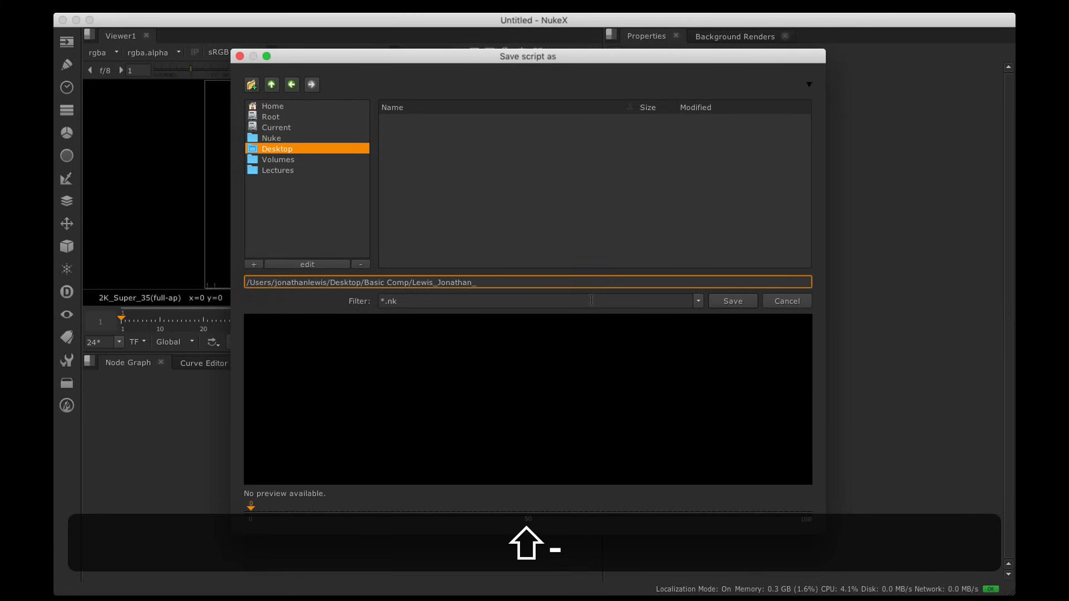
text(Projec)
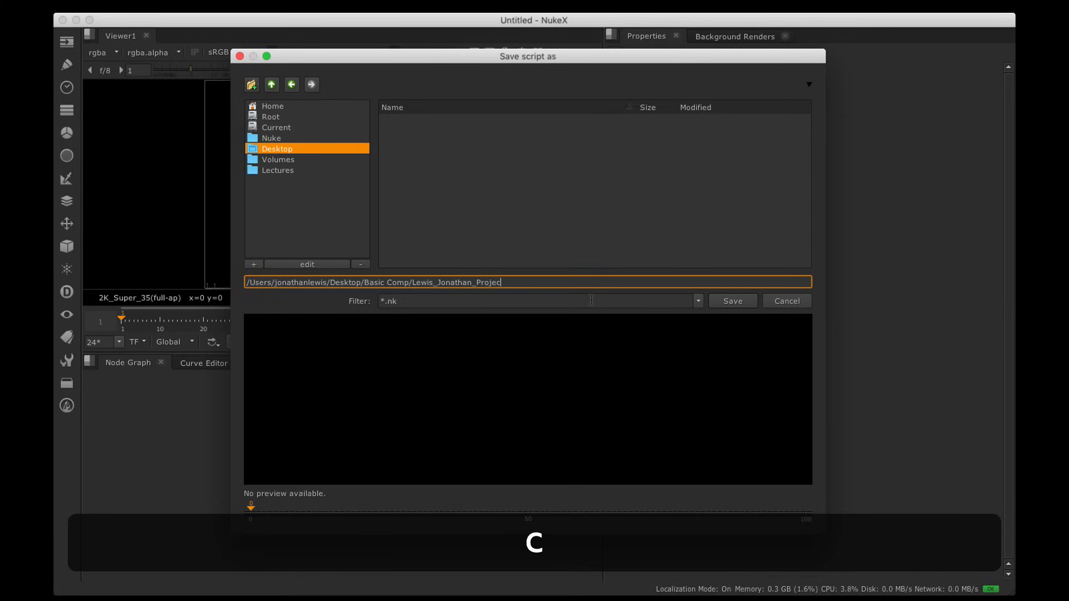
text(t01_CFM-C)
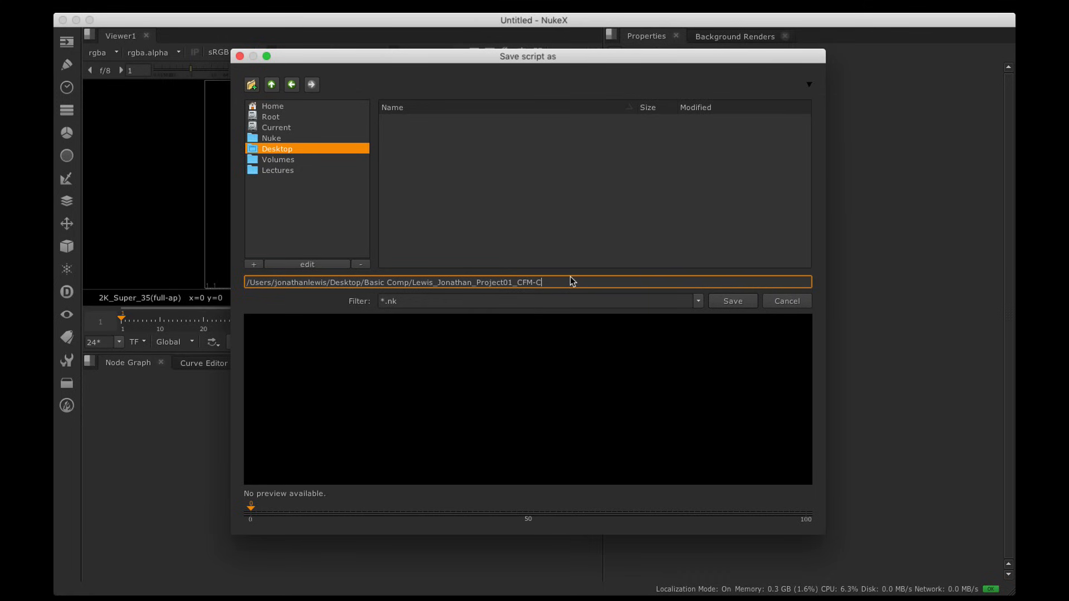
text(_Month)
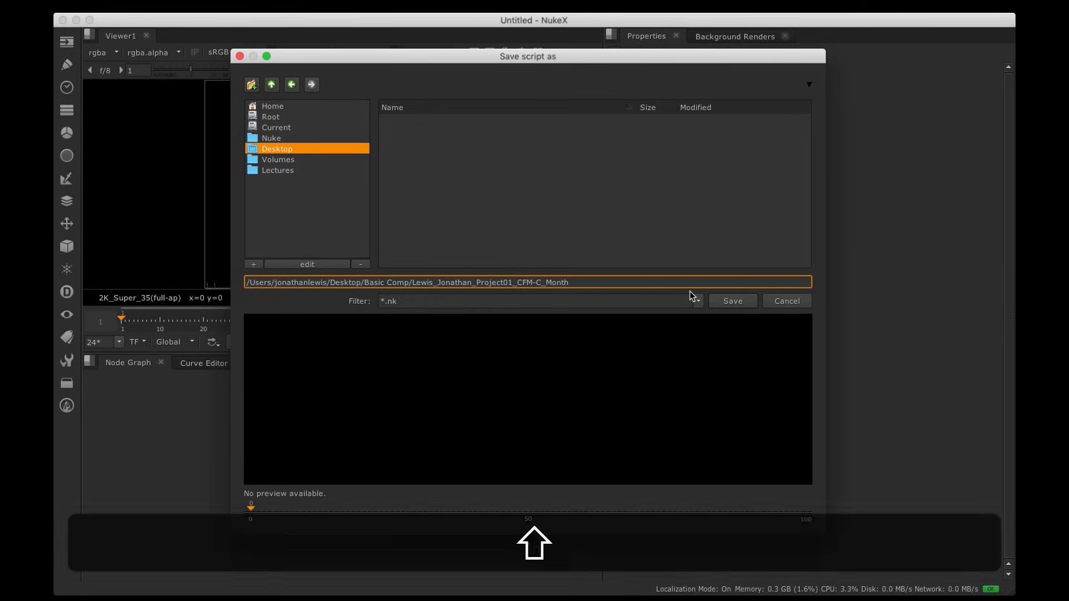
text(_)
text(V01)
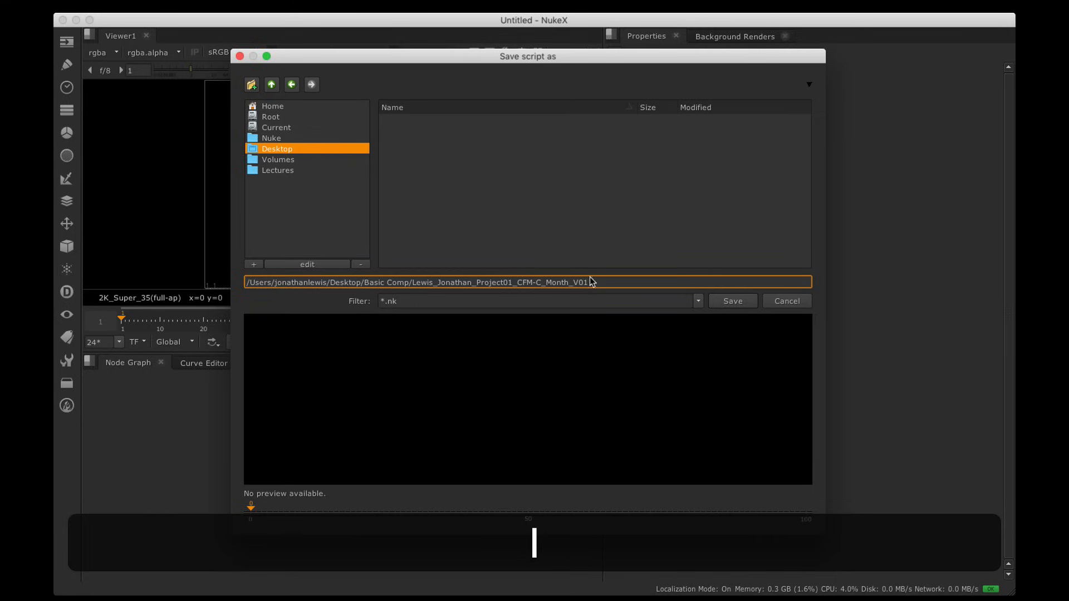
click(732, 301)
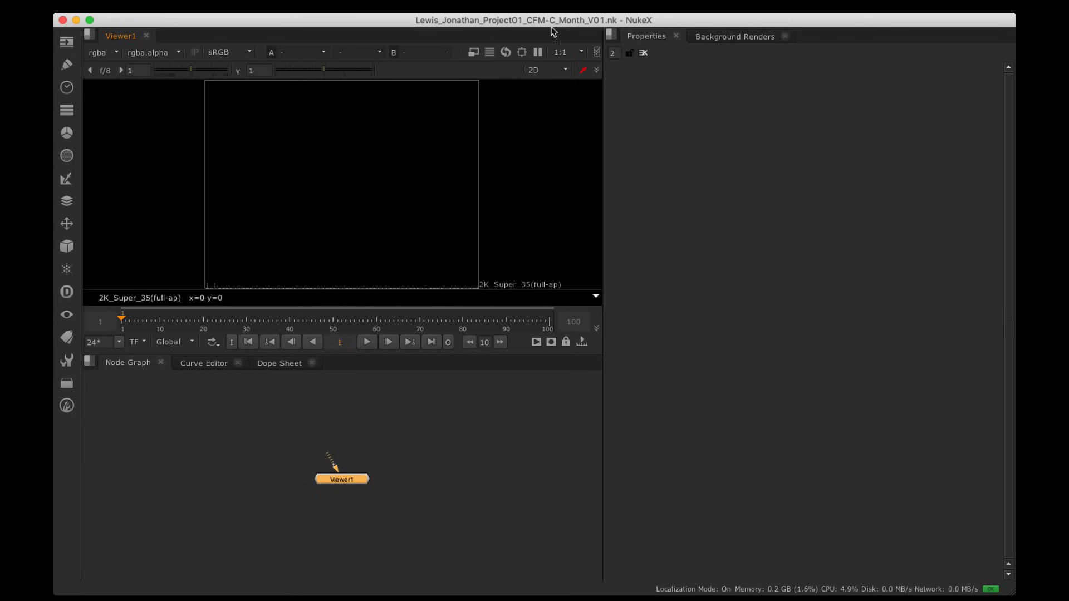
click(170, 6)
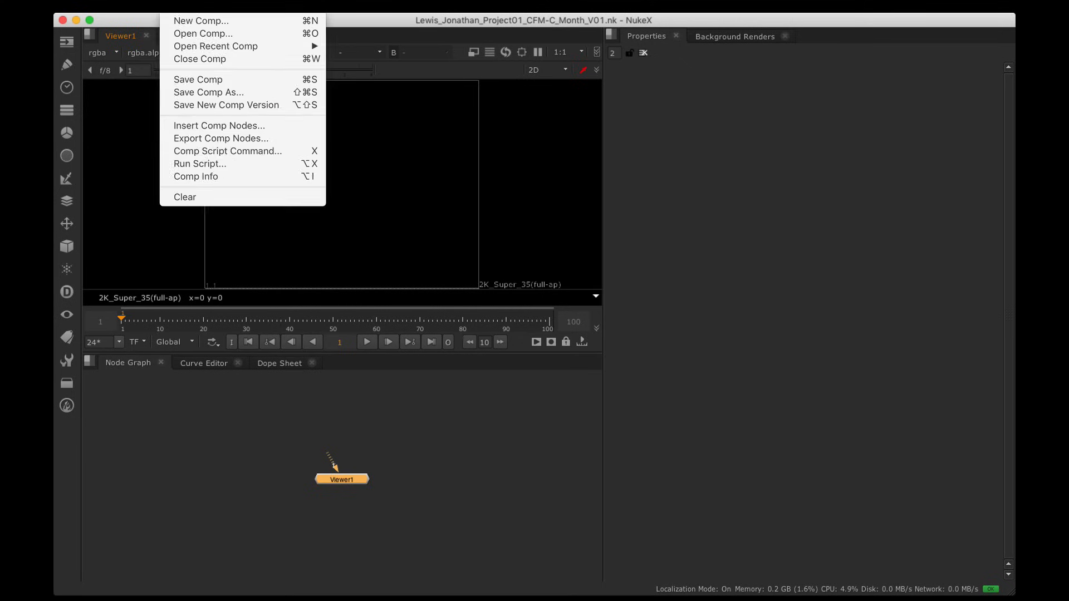
click(184, 92)
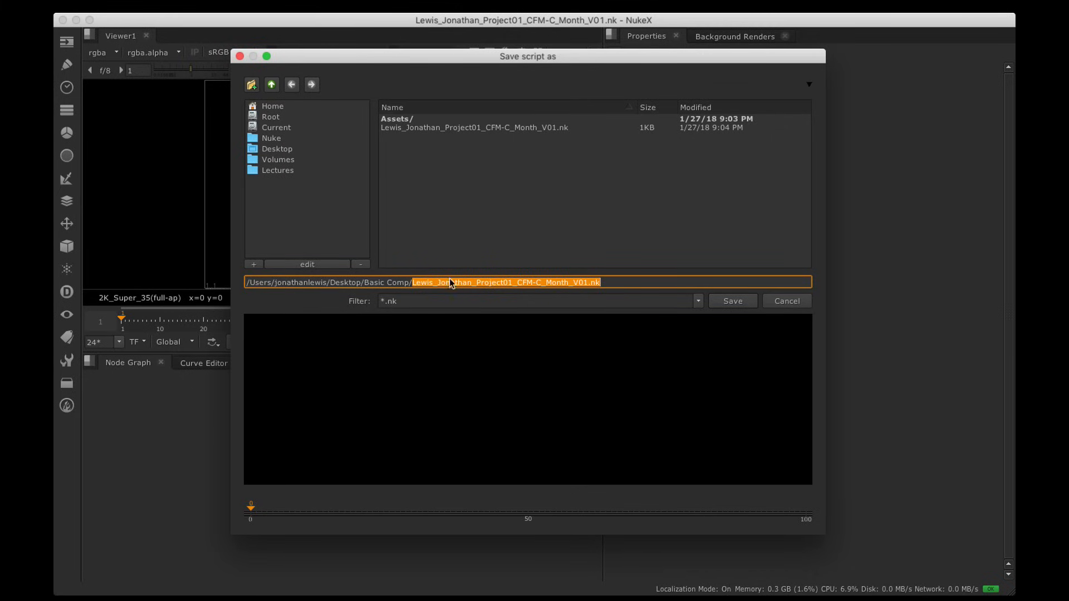
click(774, 301)
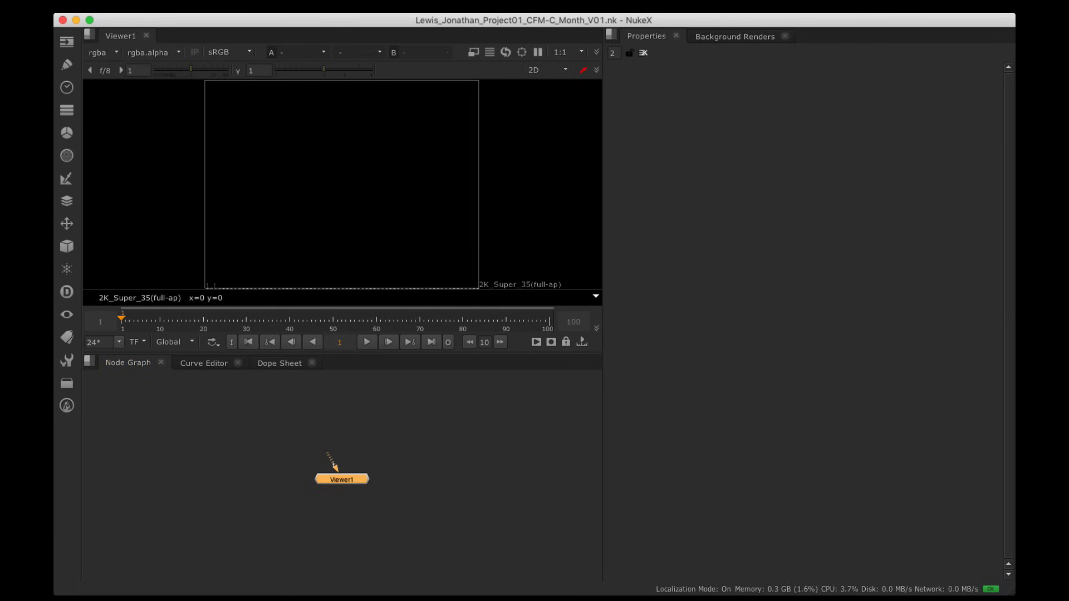
Step: Point the project directory at the script's folder in Project Settings
click(201, 6)
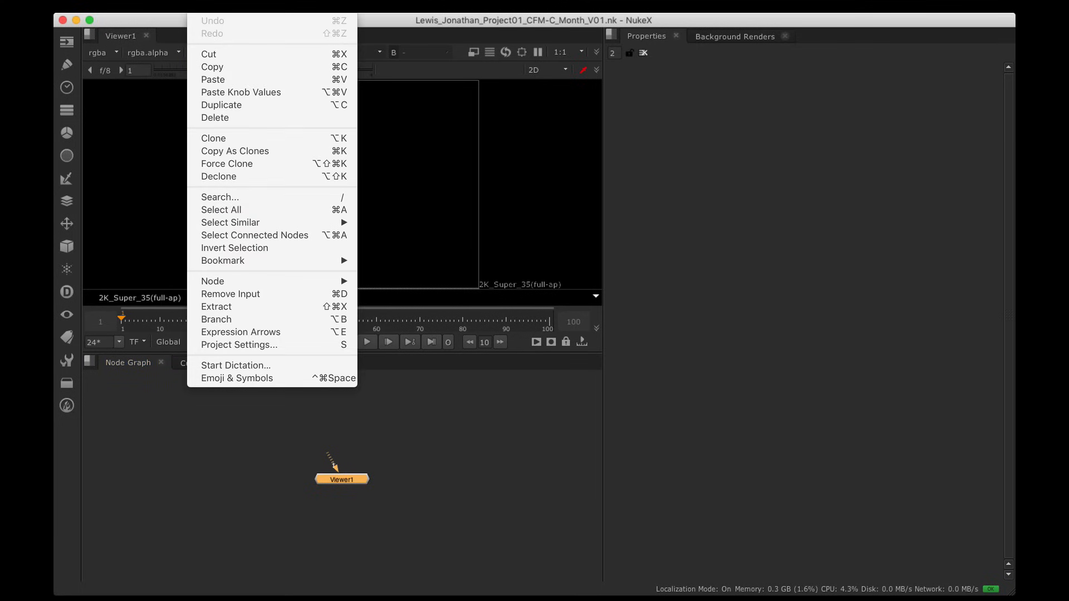
click(234, 344)
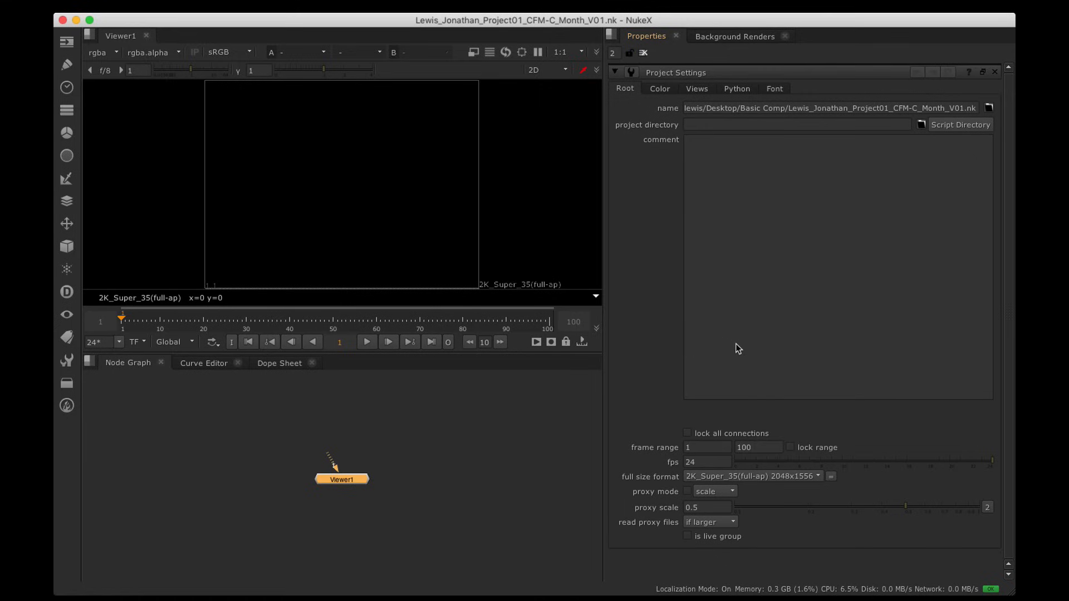
click(950, 128)
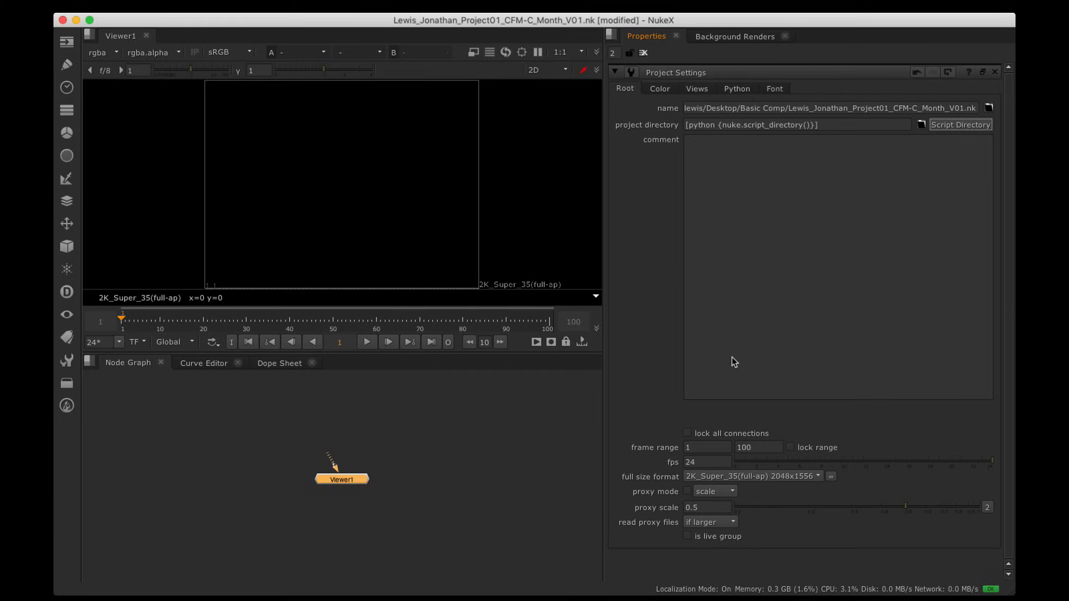
Step: Set the frame range end to 1 and the full size format to HD_720 1280x720
click(747, 447)
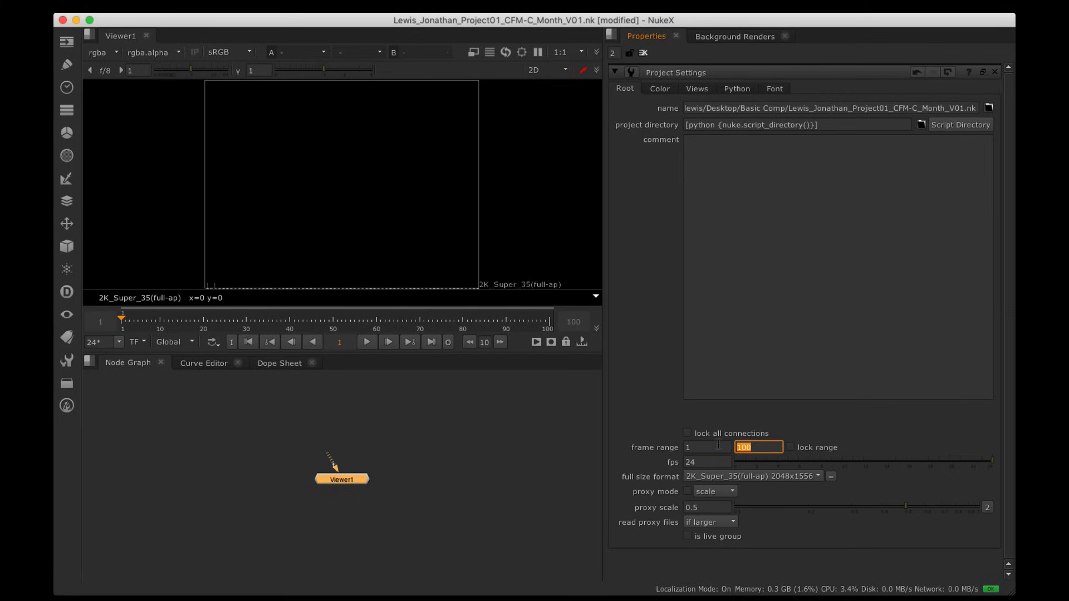
text(1)
key(Tab)
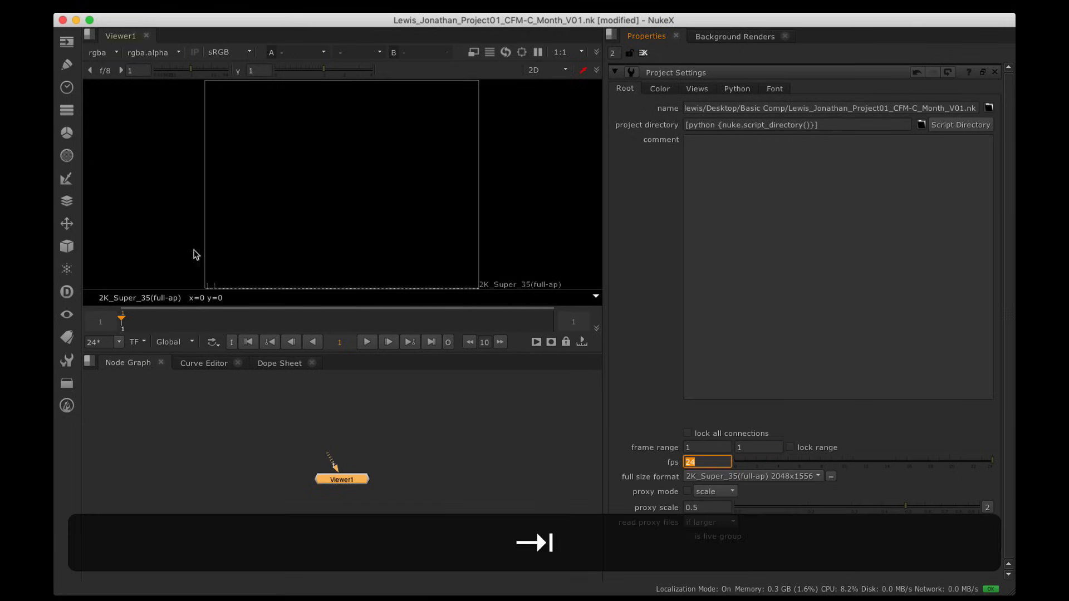
click(691, 464)
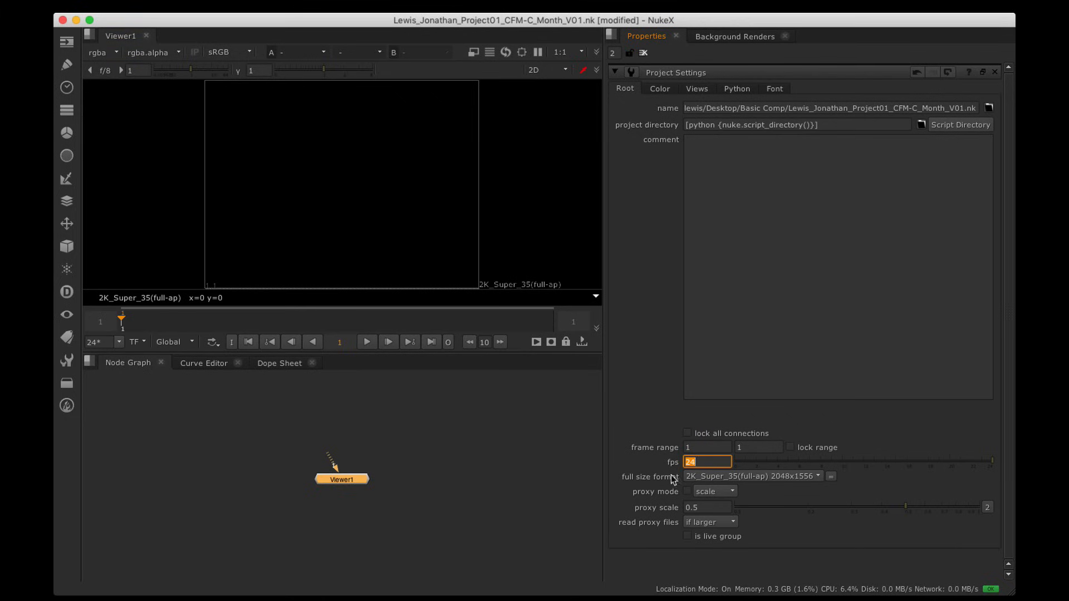
click(738, 477)
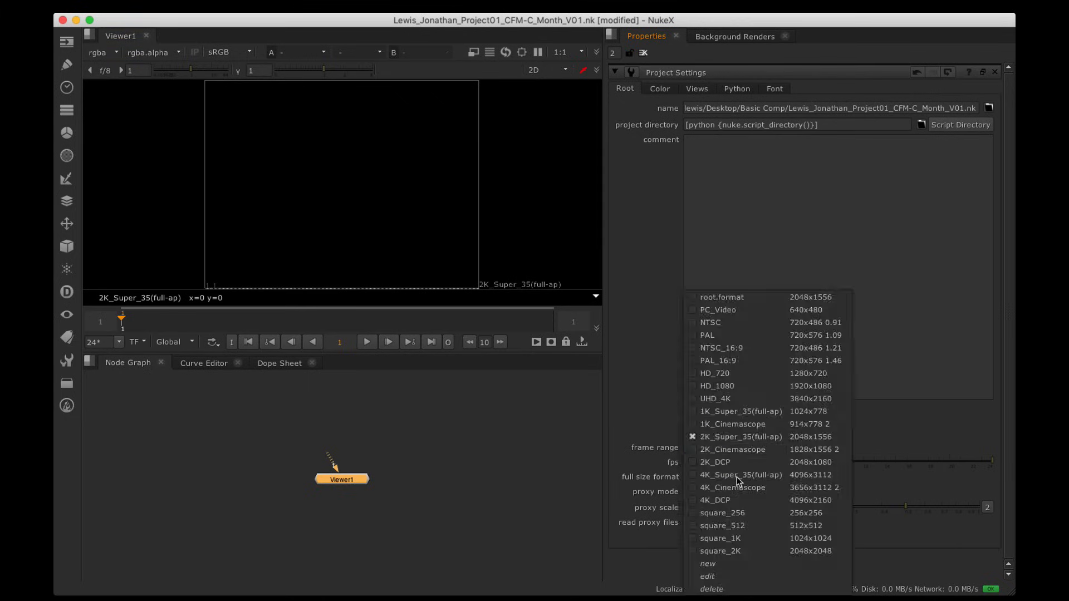
click(745, 374)
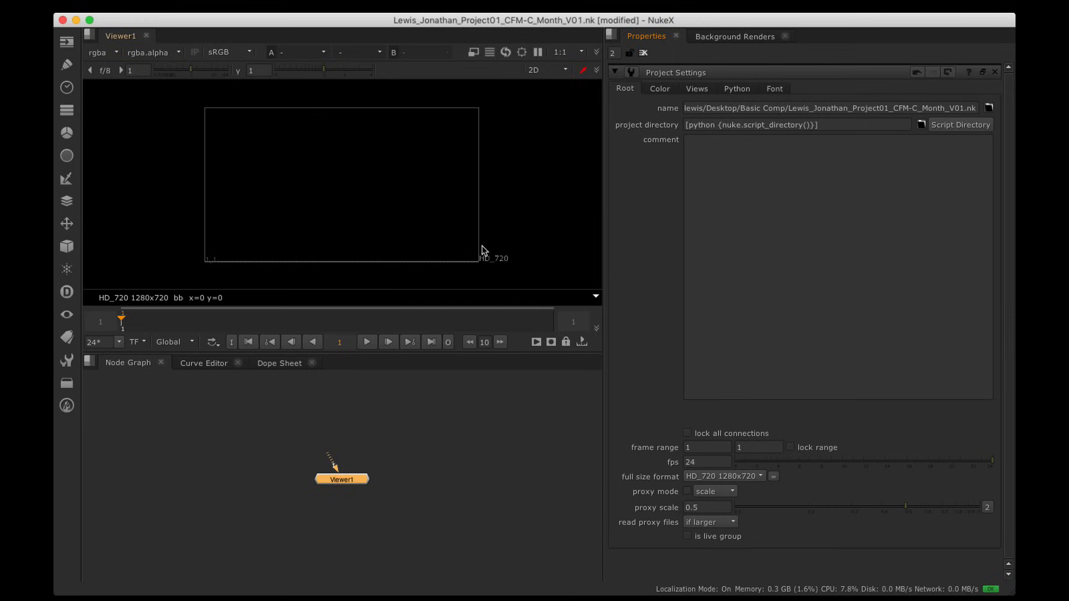
Step: Toggle proxy mode on, then back off
click(473, 52)
click(474, 53)
click(474, 53)
click(116, 7)
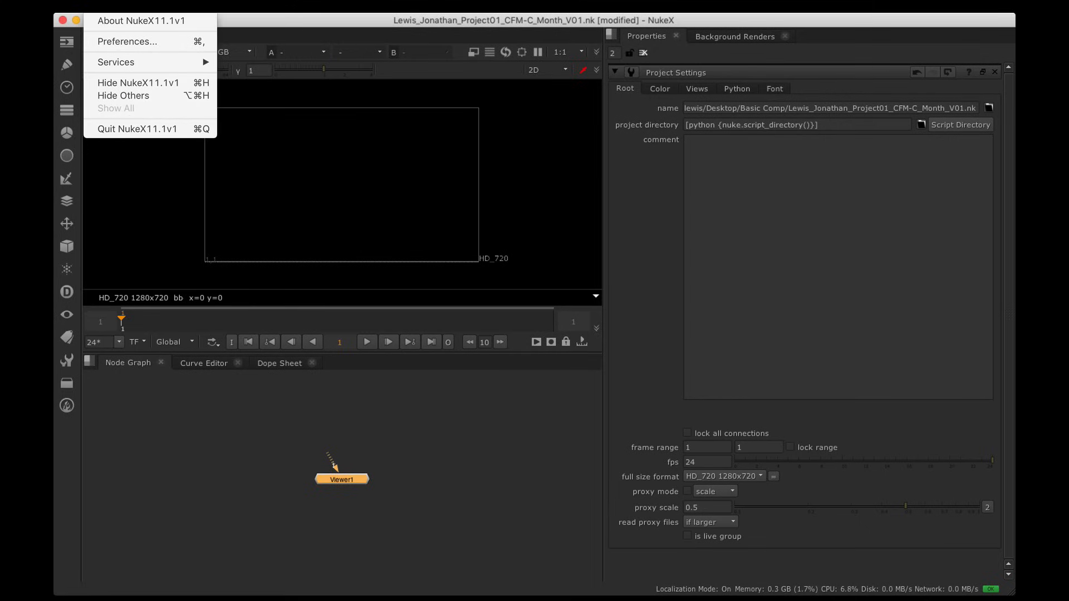
click(130, 41)
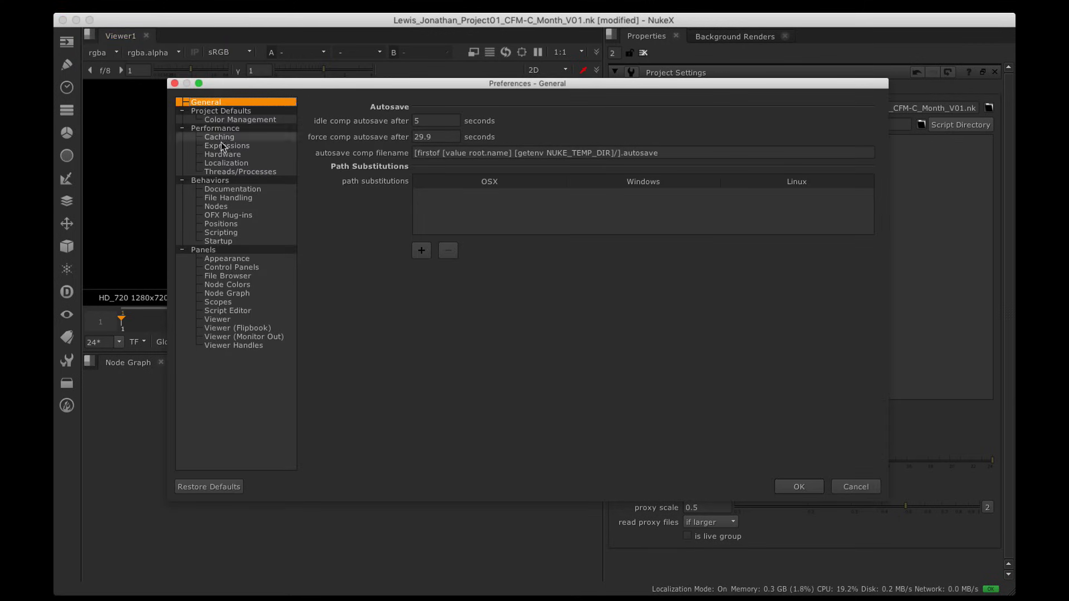
drag(293, 81, 264, 58)
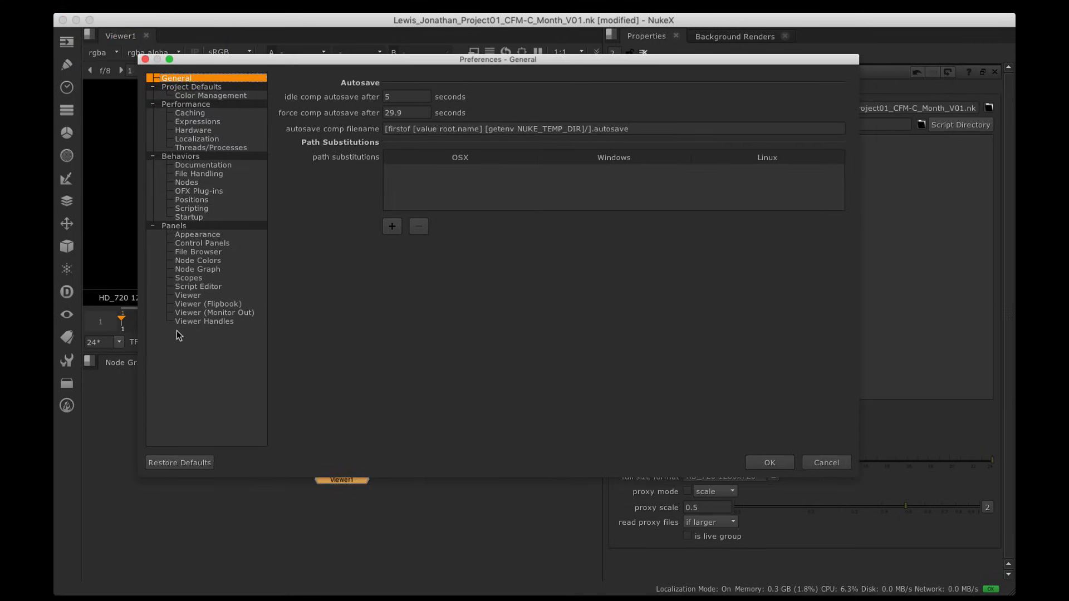
click(197, 269)
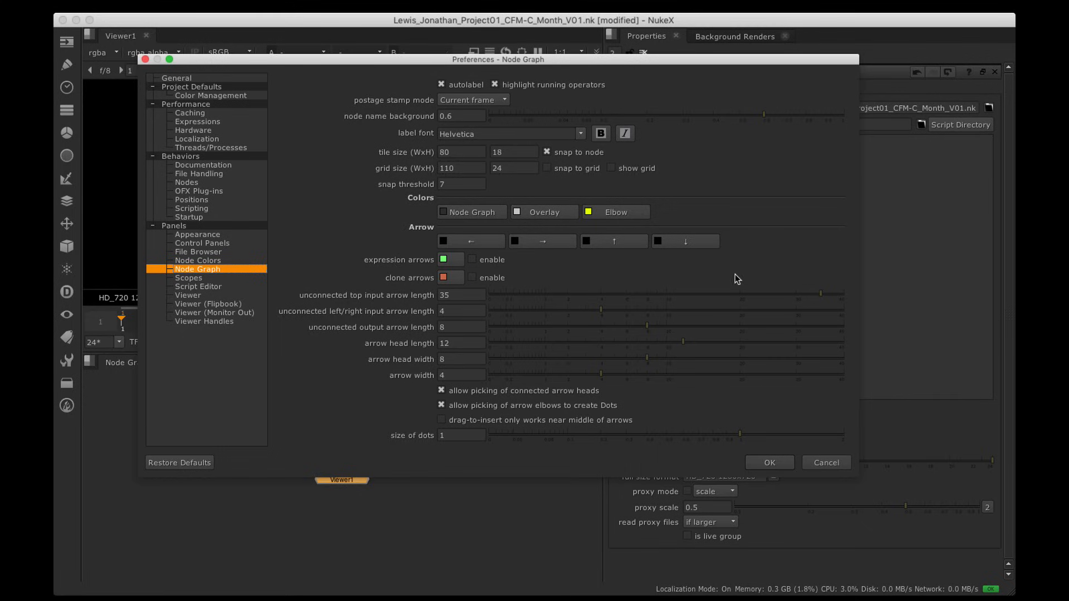
key(shift)
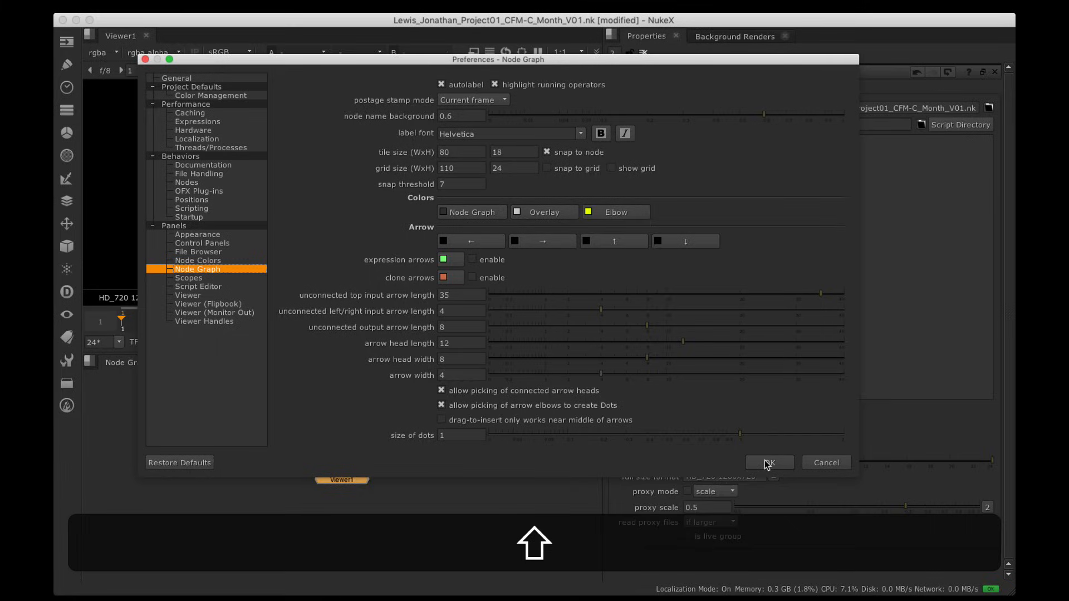
click(767, 464)
drag(337, 477, 334, 494)
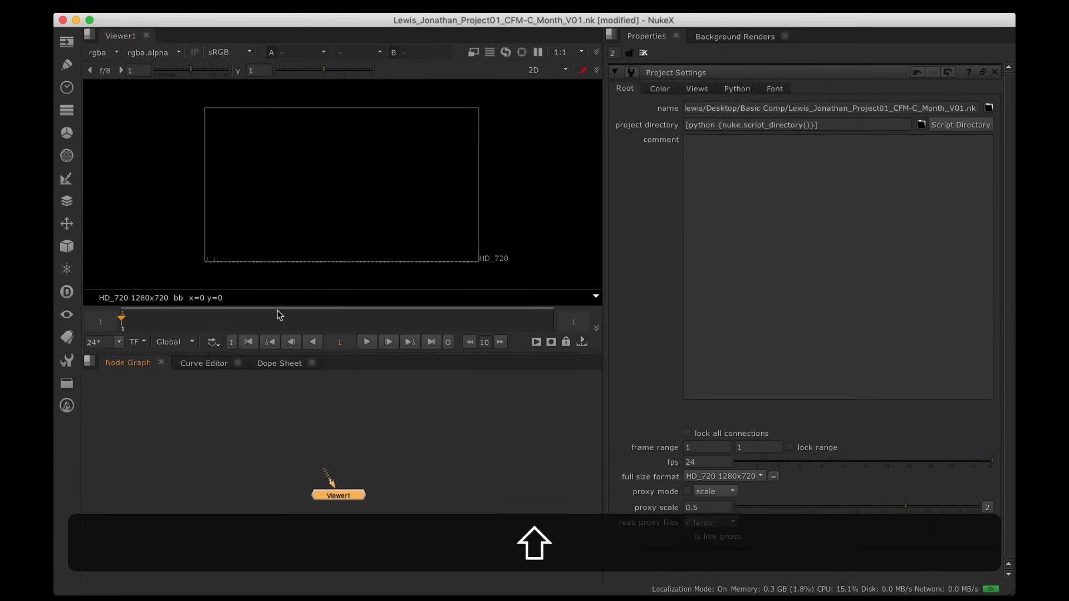
click(120, 7)
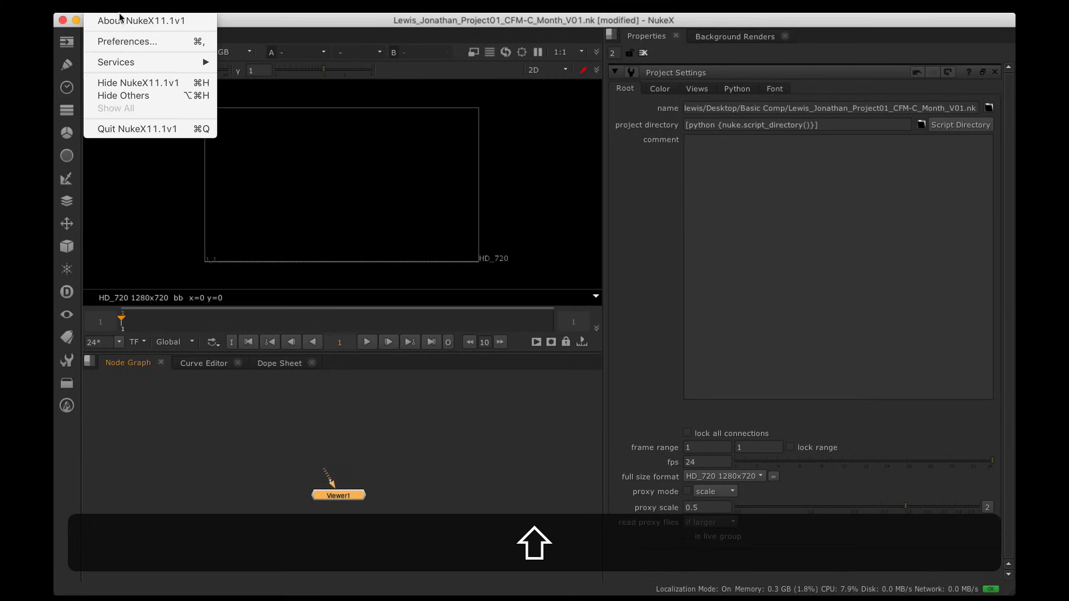
click(134, 44)
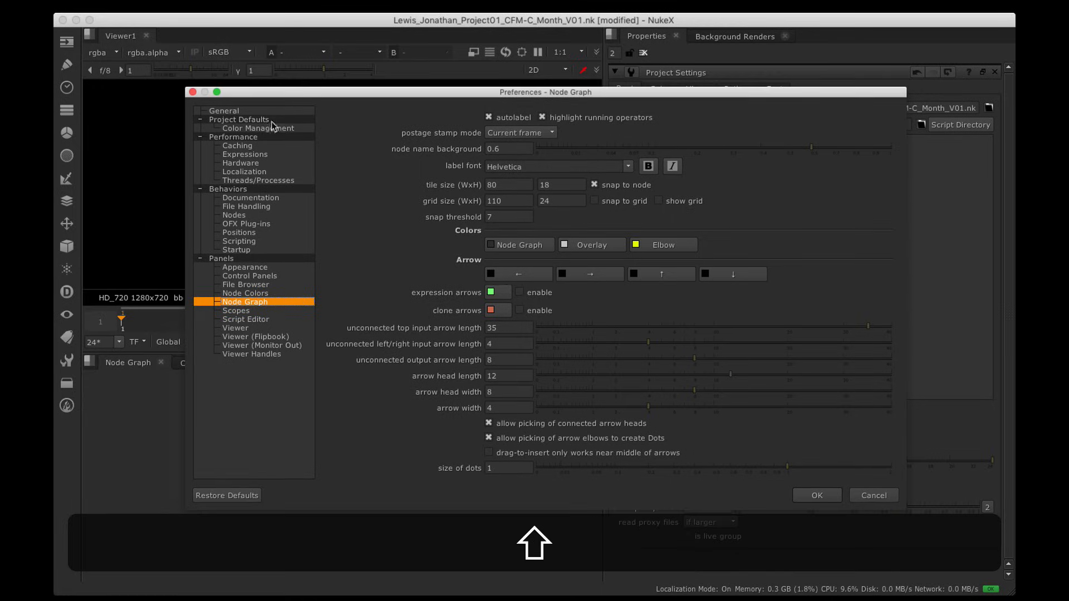
click(256, 111)
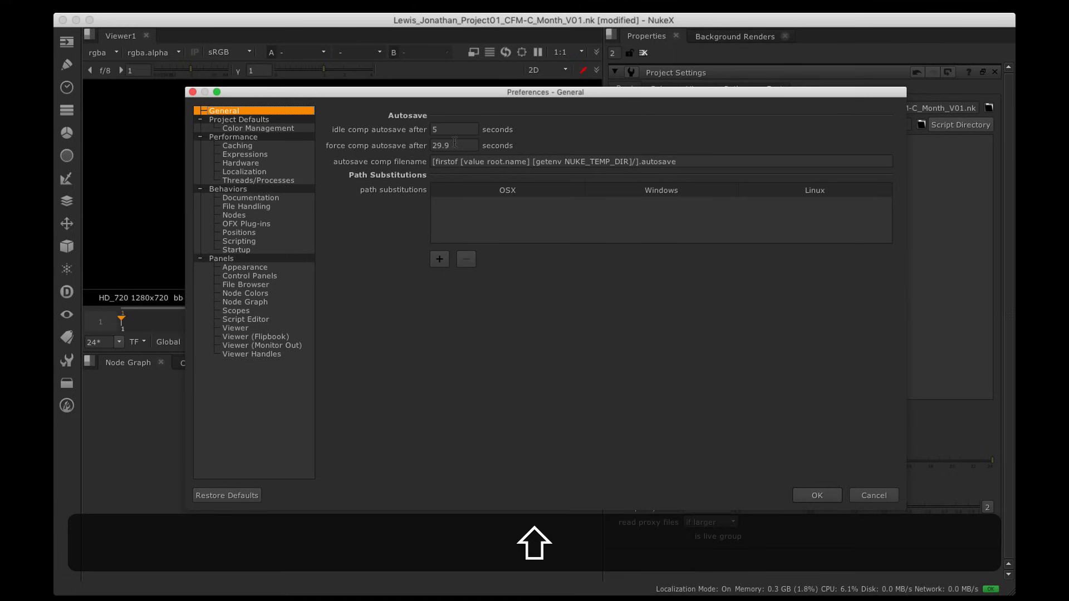
mouse_move(583, 222)
click(818, 495)
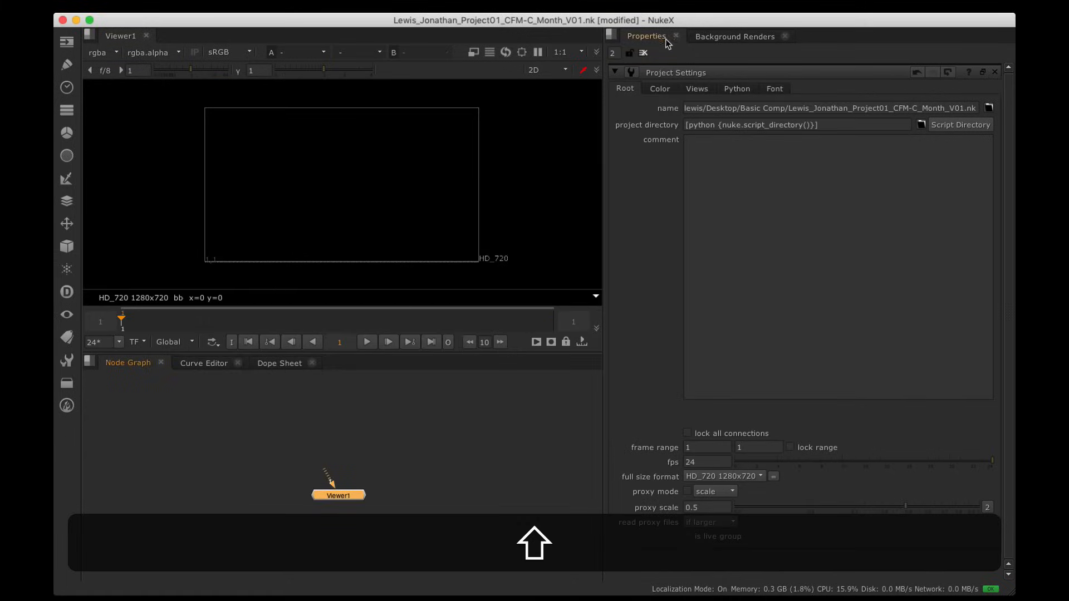
Step: Close the Project Settings and Background Renders panels and resize the viewer and node graph
click(643, 52)
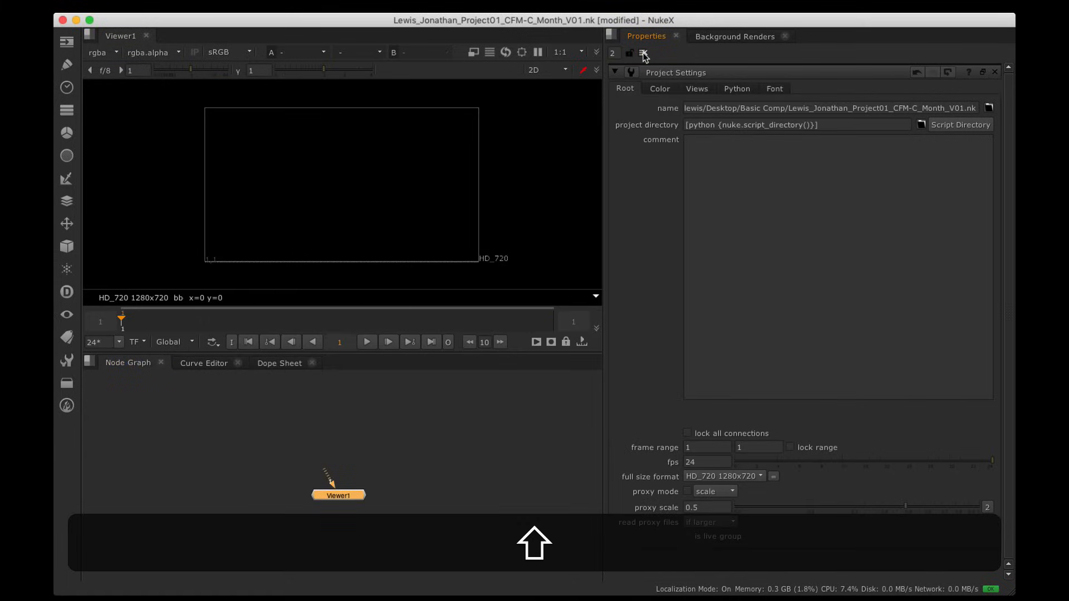
click(784, 37)
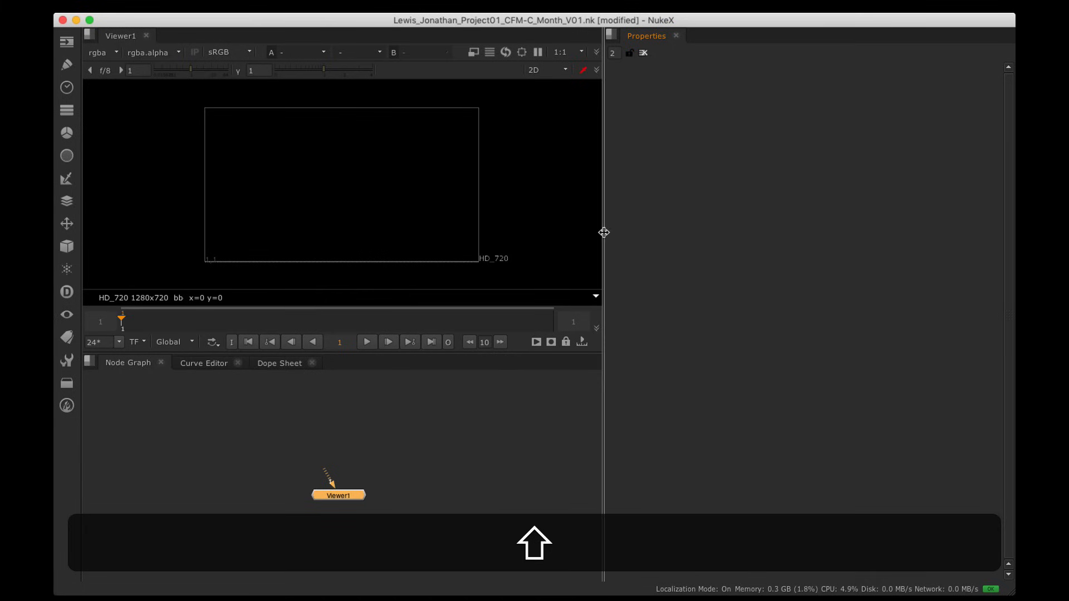
drag(604, 232, 616, 232)
drag(345, 496, 367, 488)
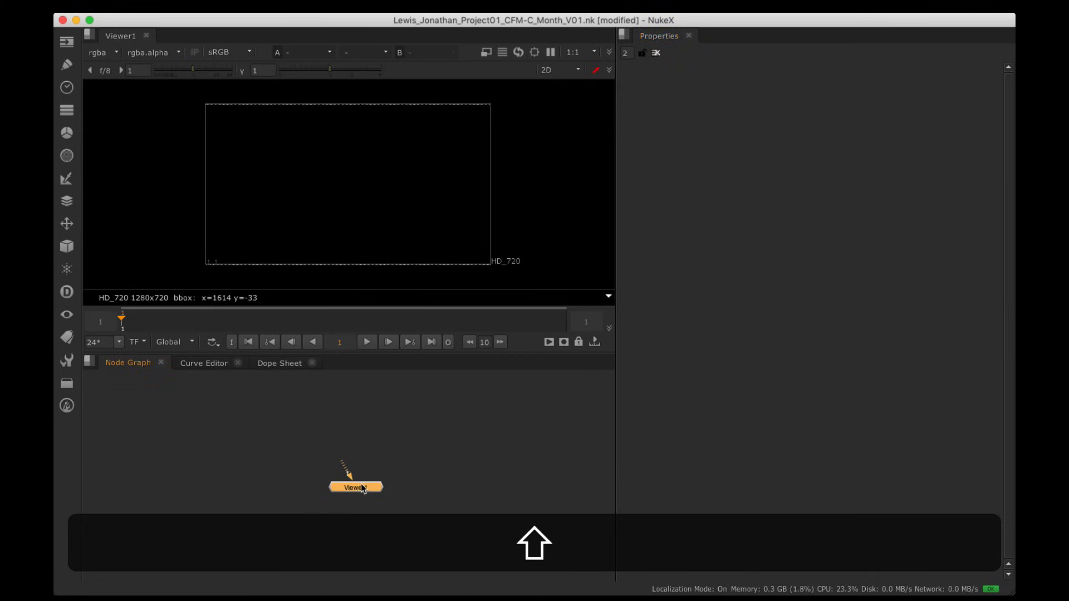
drag(390, 352, 392, 377)
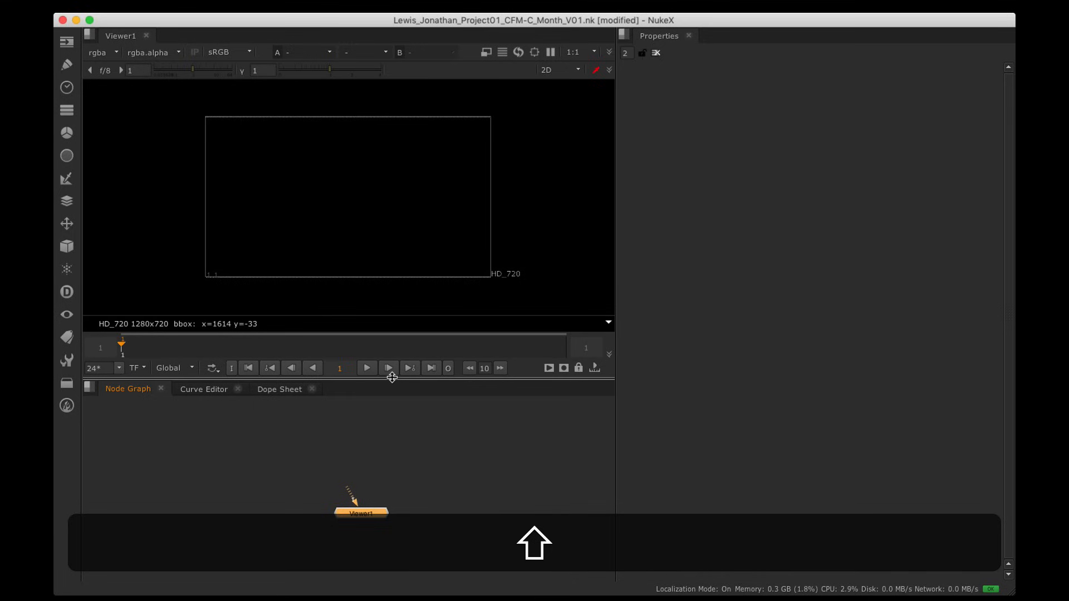
Step: Try the LargeNodeGraph and Scripting workspaces, then return to Compositing
click(245, 6)
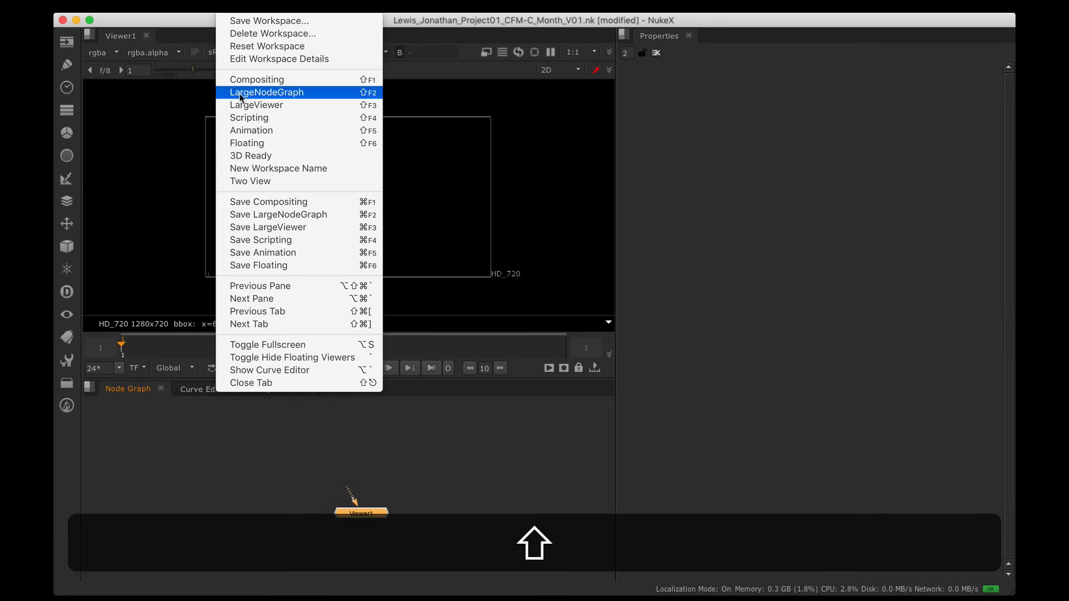
click(266, 92)
click(244, 6)
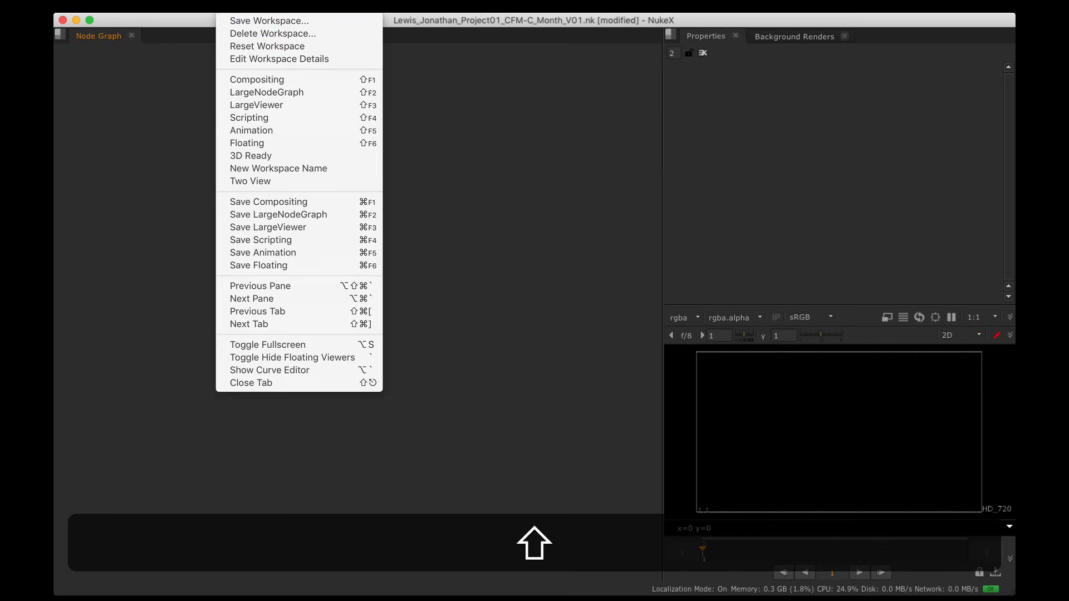
click(245, 118)
click(245, 6)
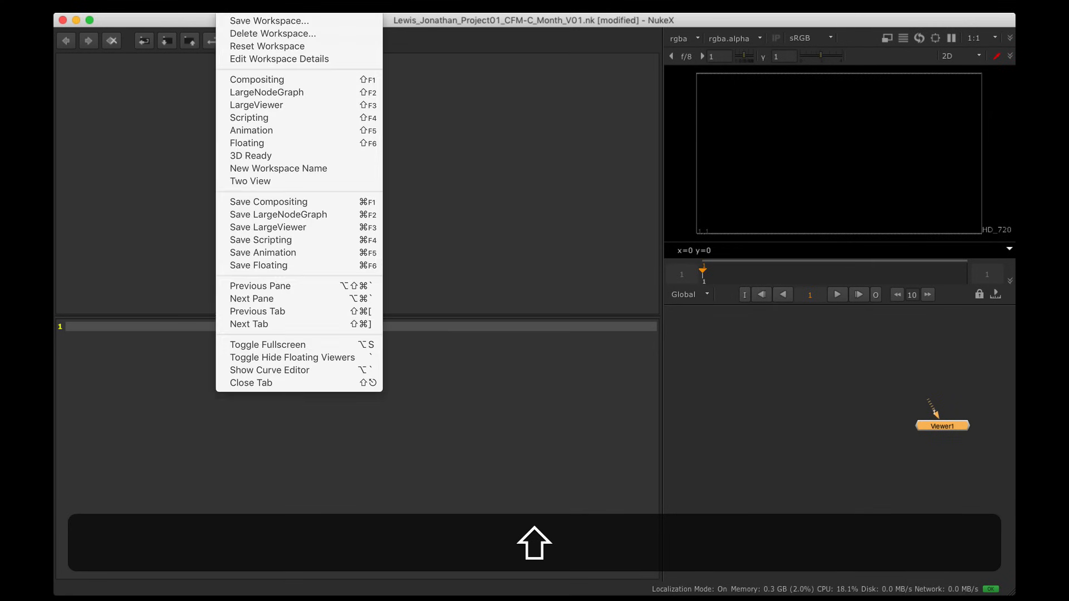
click(266, 80)
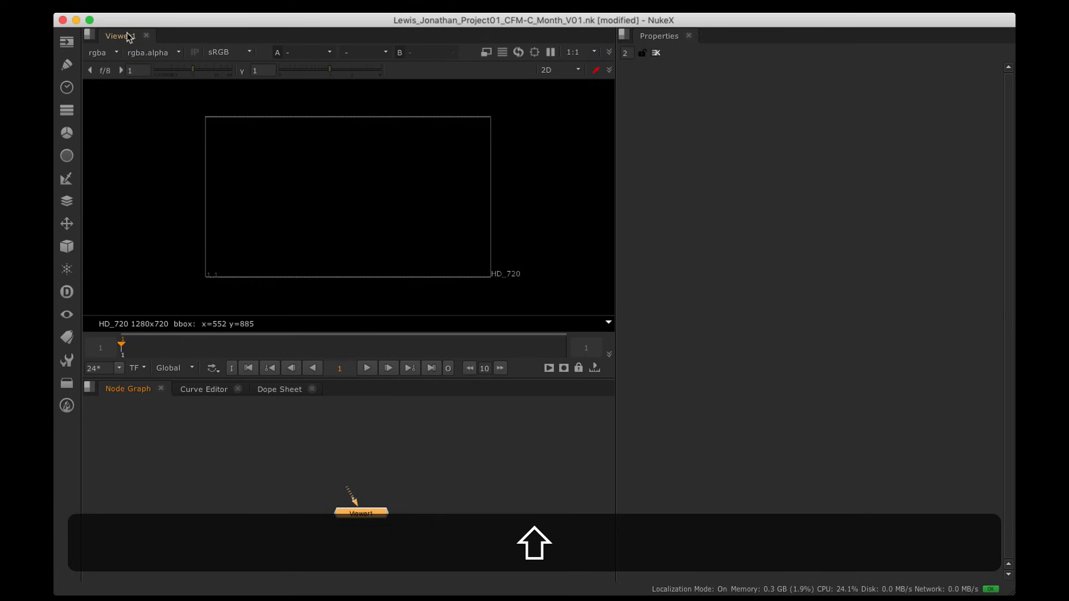
Step: Re-dock the Viewer1 and node graph panels, then reset to the default workspace
drag(134, 35, 351, 387)
click(115, 388)
drag(115, 388, 133, 36)
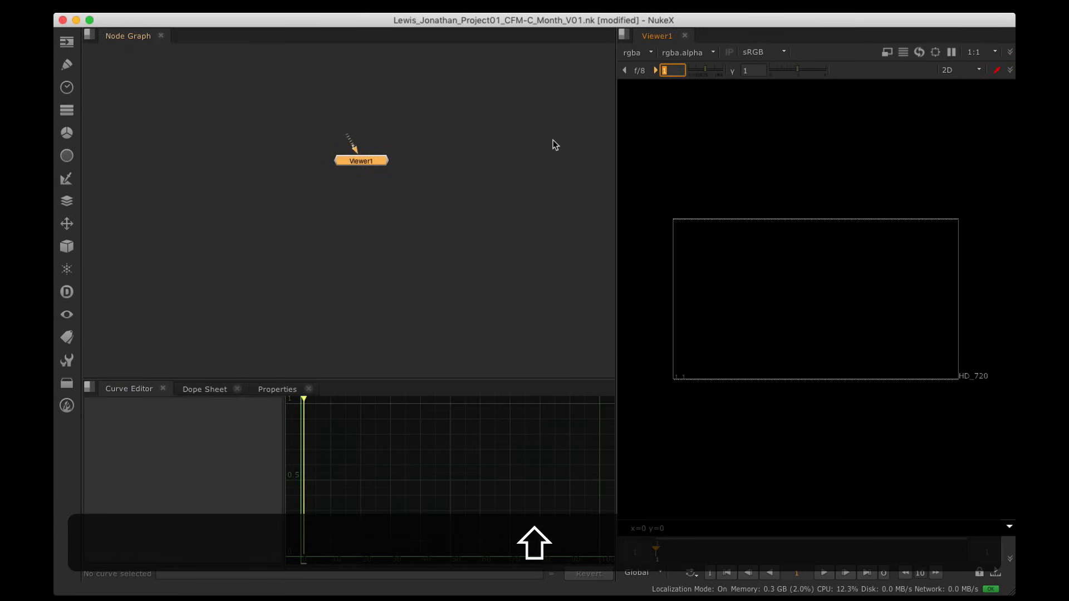
click(234, 7)
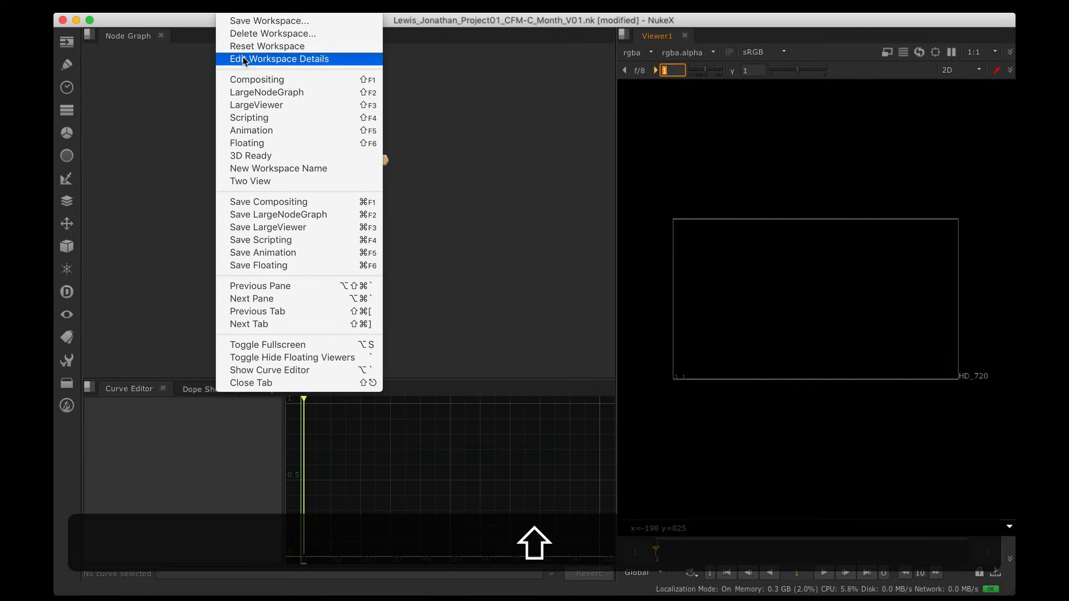
click(267, 46)
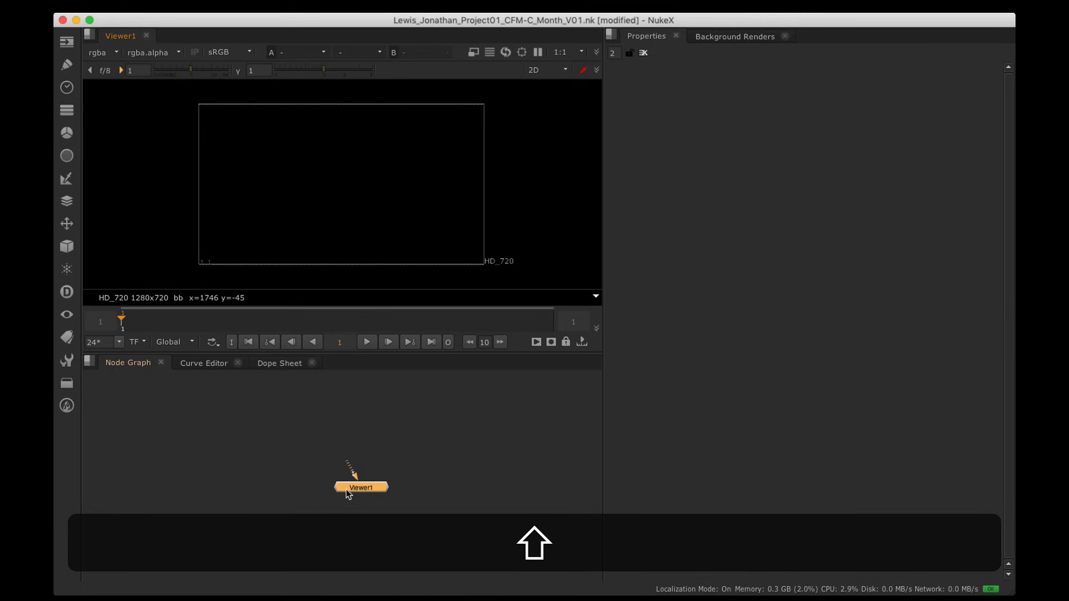
Step: Move the Viewer1 node lower in the graph and enlarge the viewer area
drag(353, 488, 323, 524)
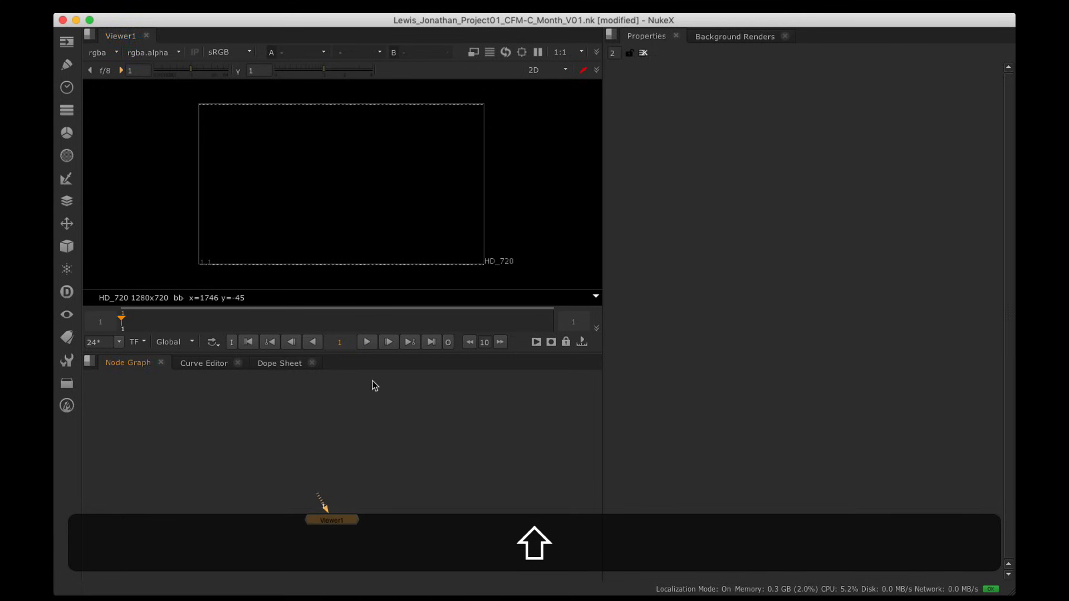
drag(369, 353, 366, 384)
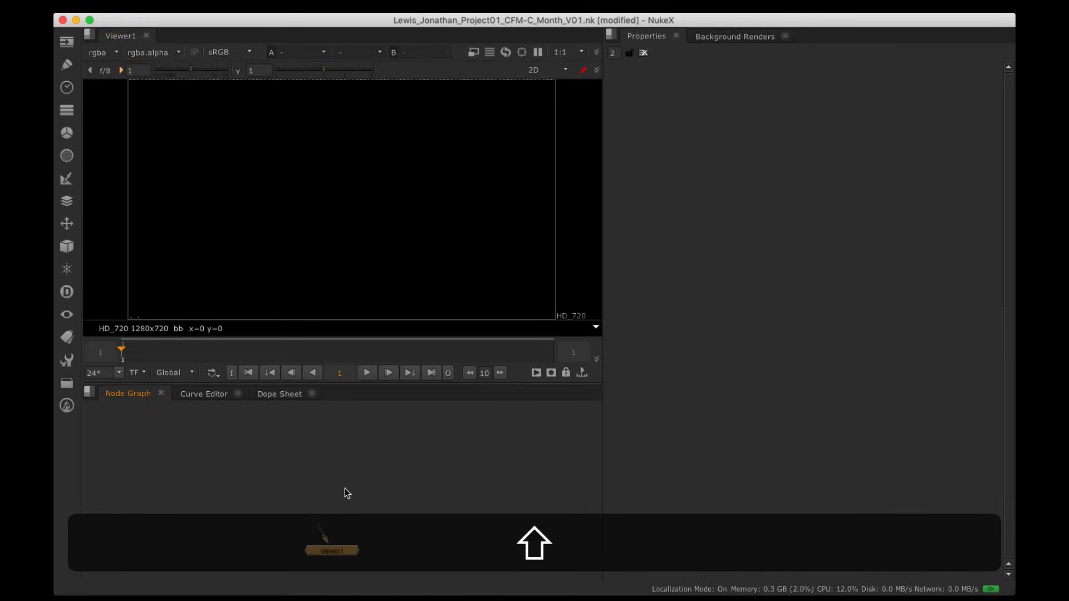
alt+shift+drag(337, 546, 341, 539)
shift+click(341, 539)
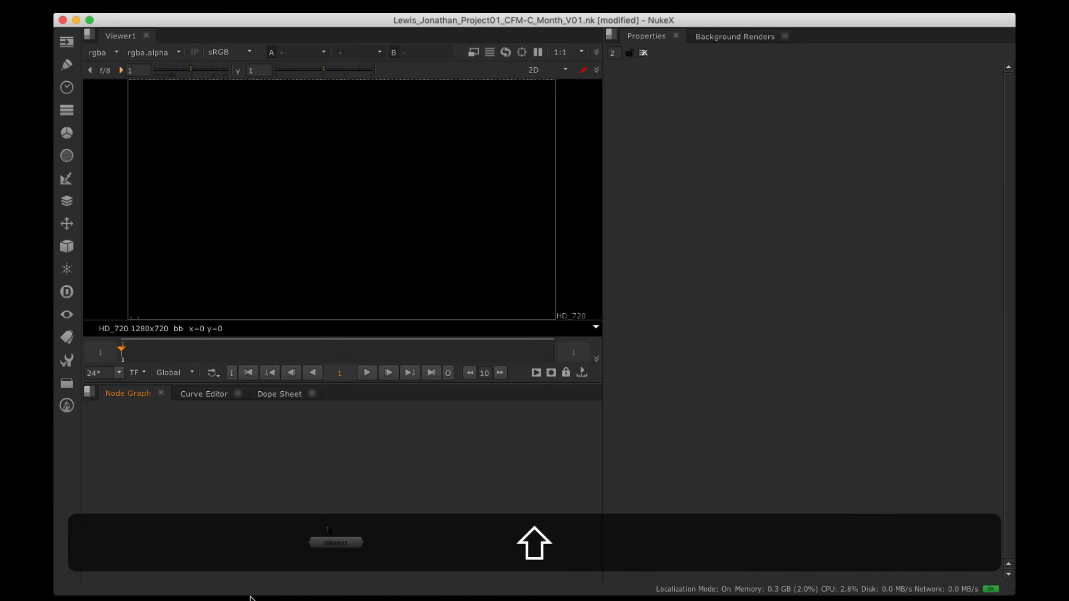
Step: Bring a Finder window over NukeX showing the Basic Comp folder
mouse_move(258, 600)
click(74, 586)
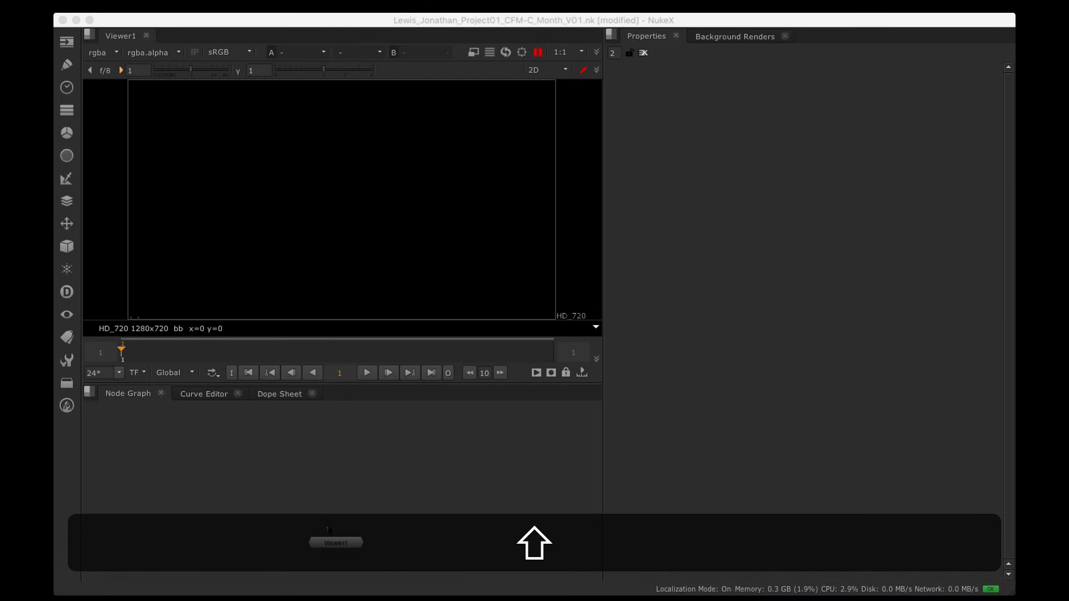
drag(1015, 243, 474, 88)
Step: Drag Backround.png from the Assets folder into the node graph as Read1, then move Finder away
click(683, 106)
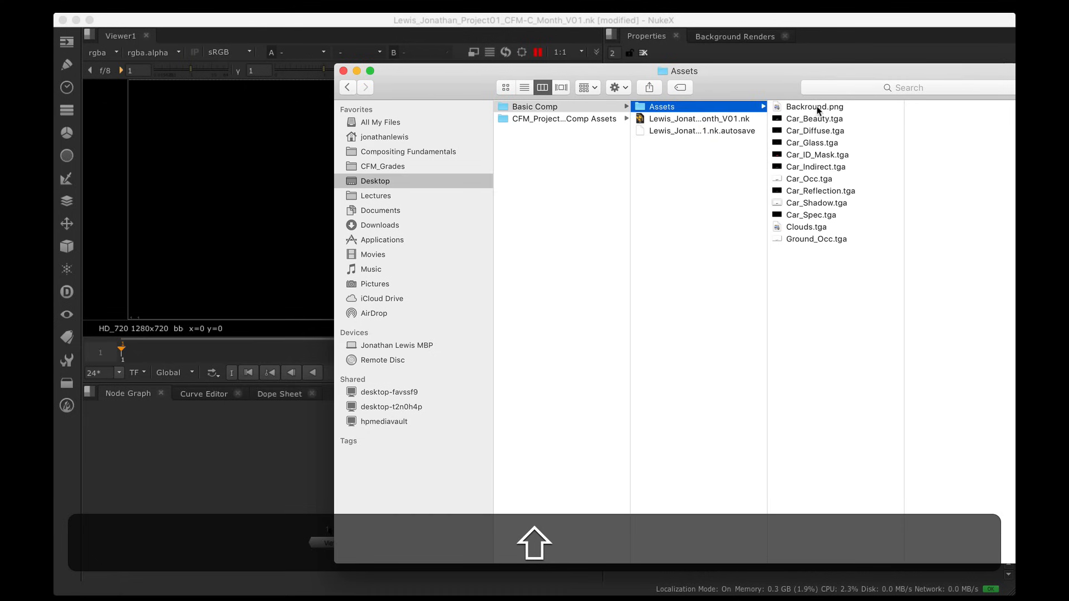
click(816, 107)
drag(758, 110, 275, 450)
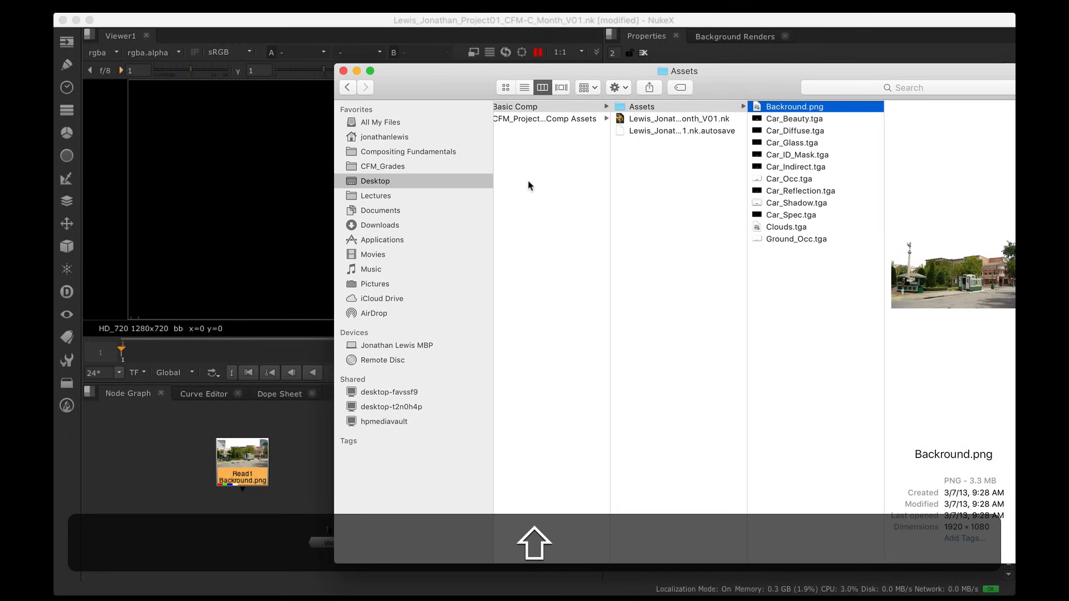
drag(463, 77, 1068, 83)
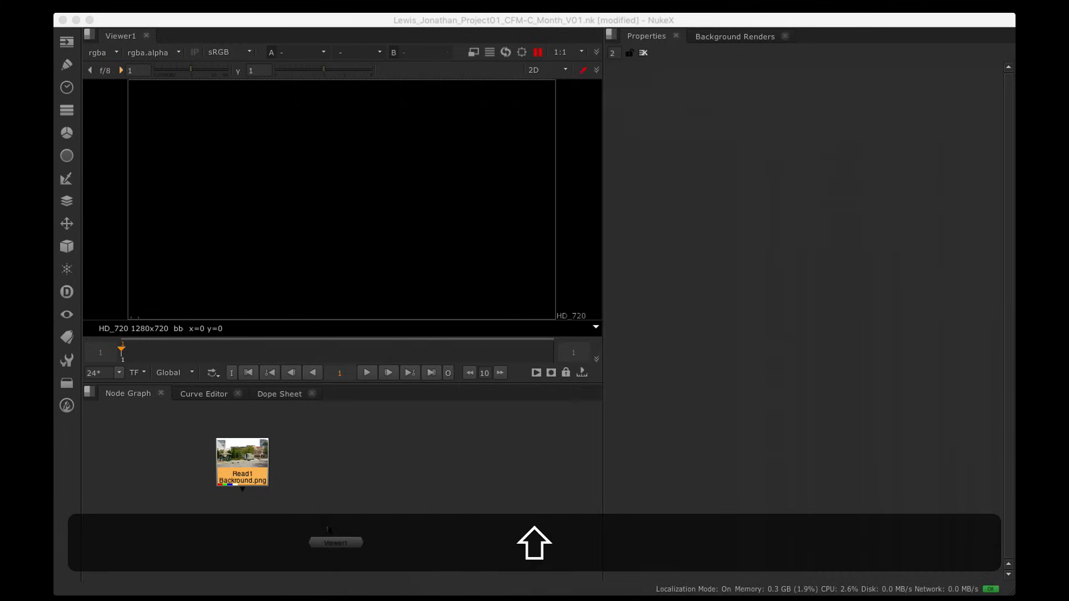
click(277, 461)
Step: Delete the Read1 Backround.png node and enlarge the node graph area
drag(195, 427, 324, 526)
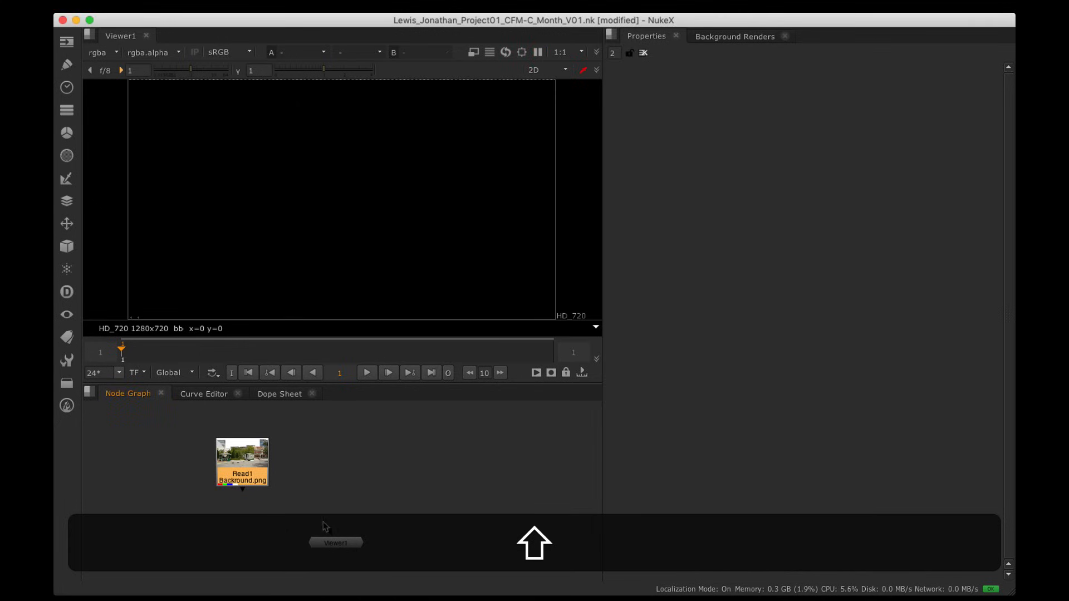
key(shift+BackSpace)
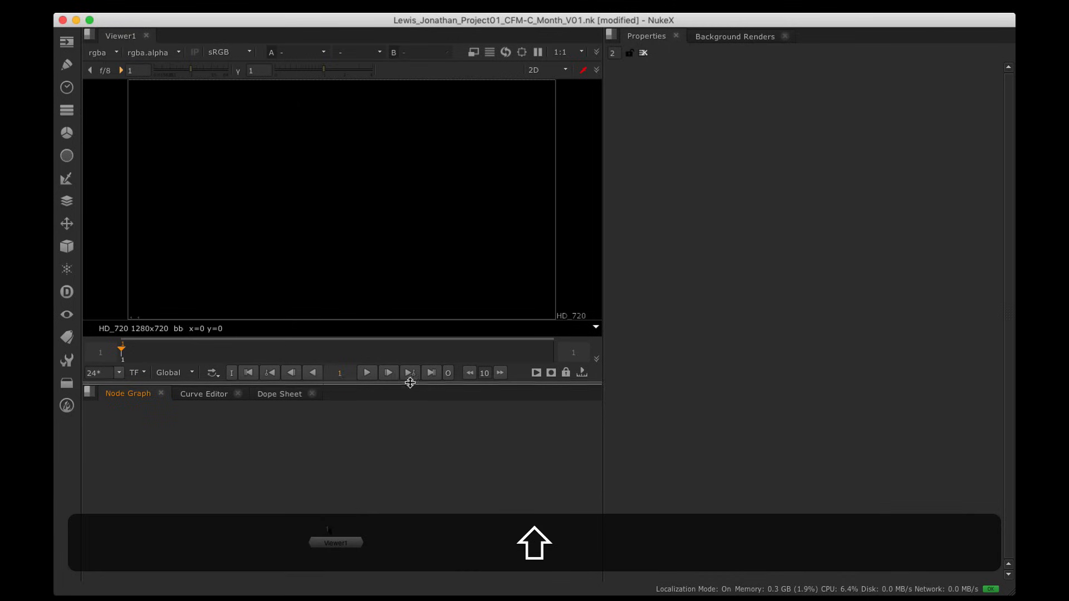
drag(410, 386, 412, 335)
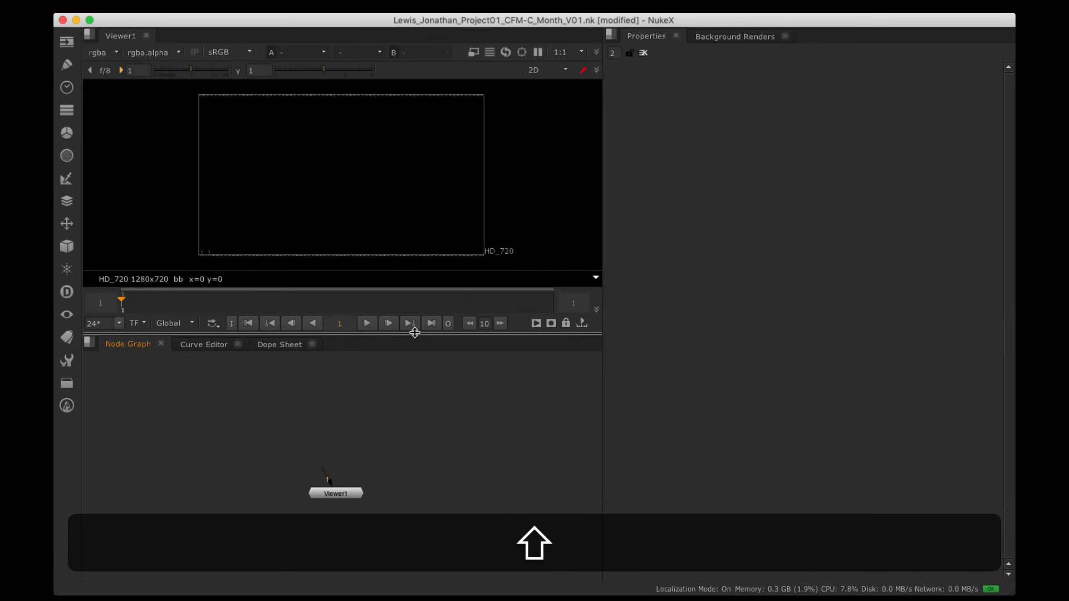
Step: Read Backround.png from Desktop > Basic Comp > Assets and place Read1 above Viewer1
click(67, 44)
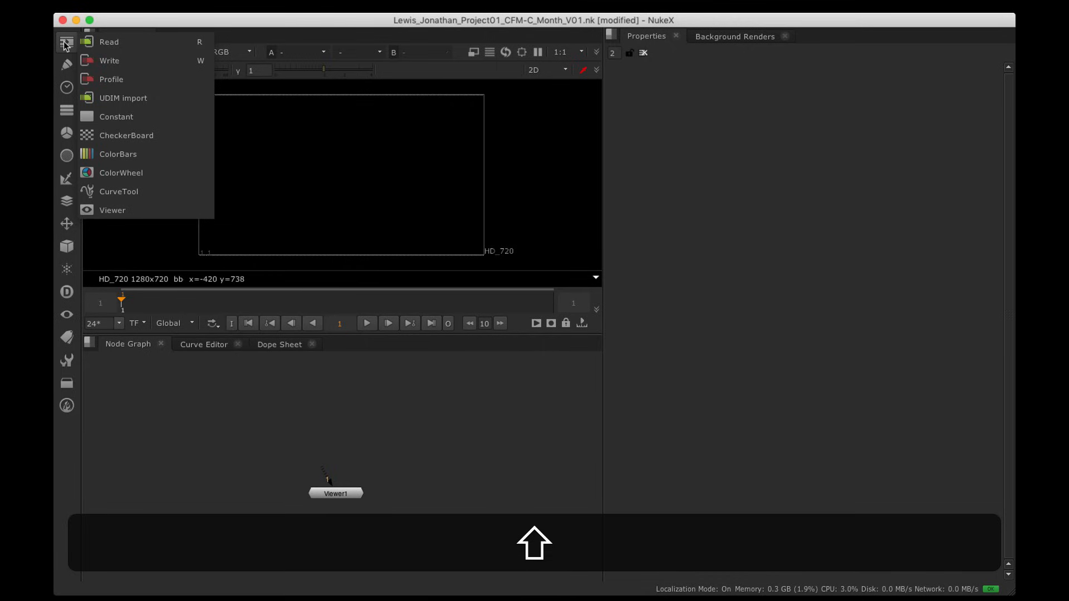
click(66, 44)
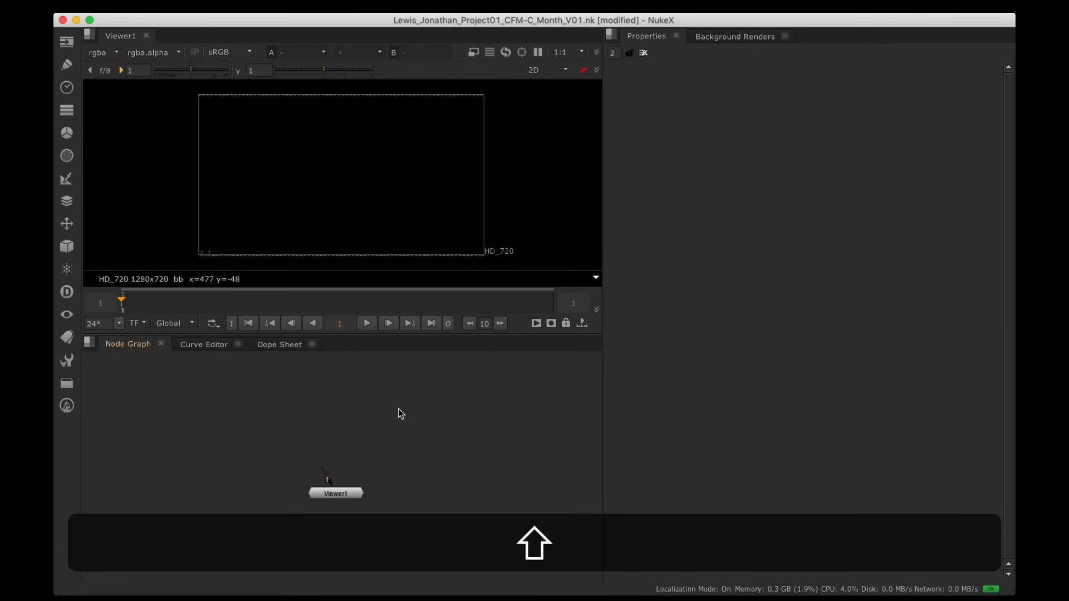
key(r)
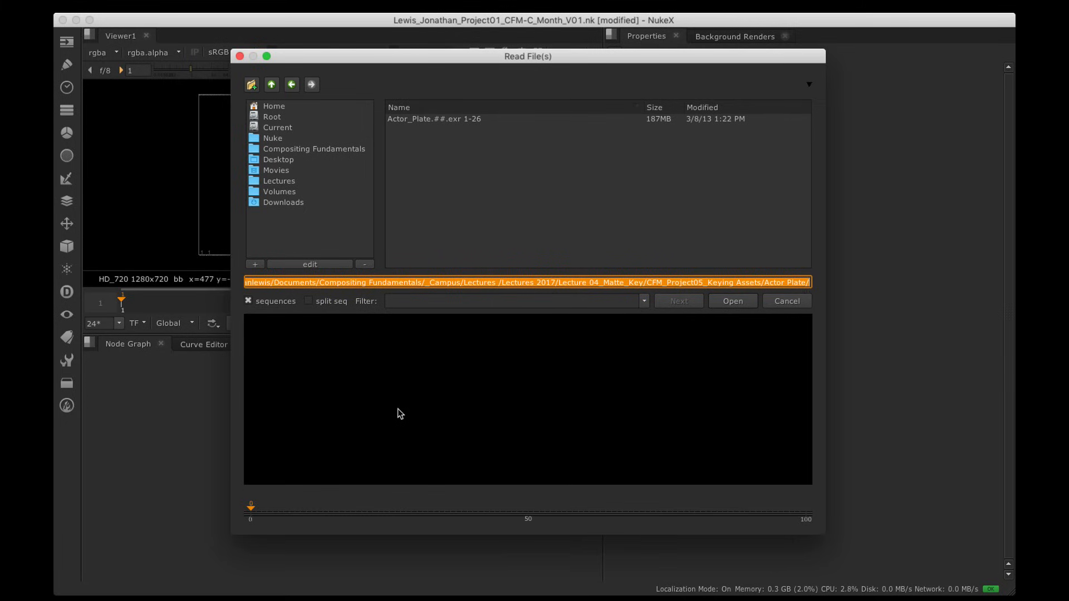
click(319, 161)
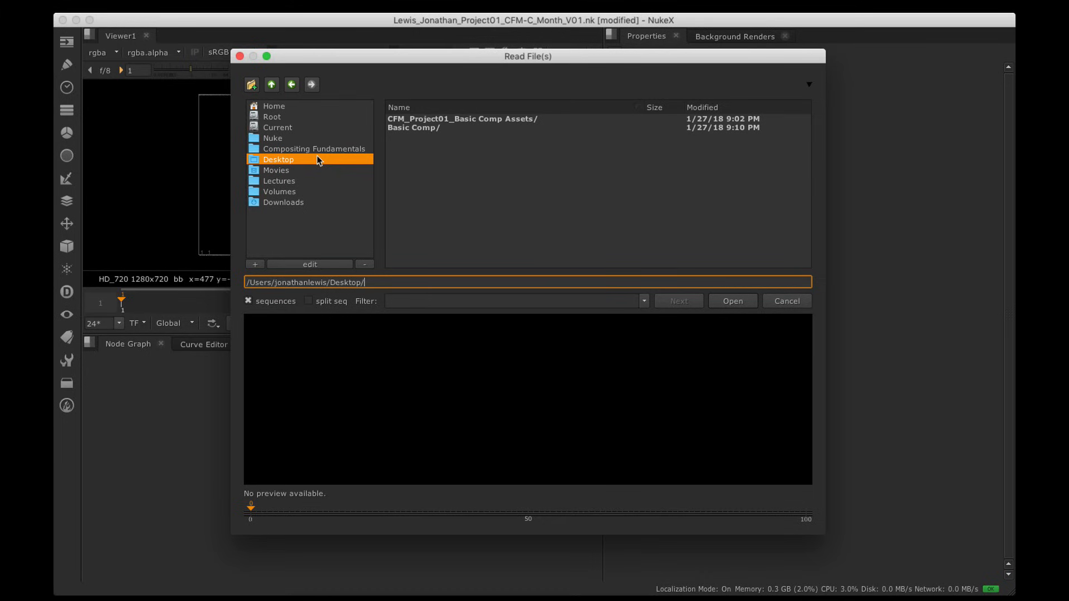
double_click(449, 128)
double_click(423, 137)
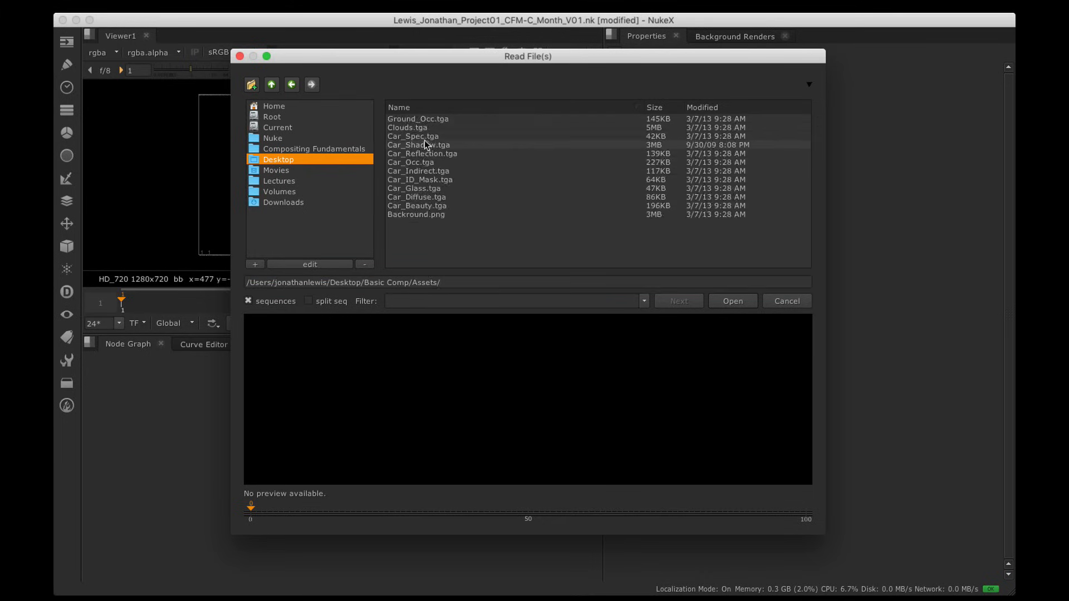
click(454, 215)
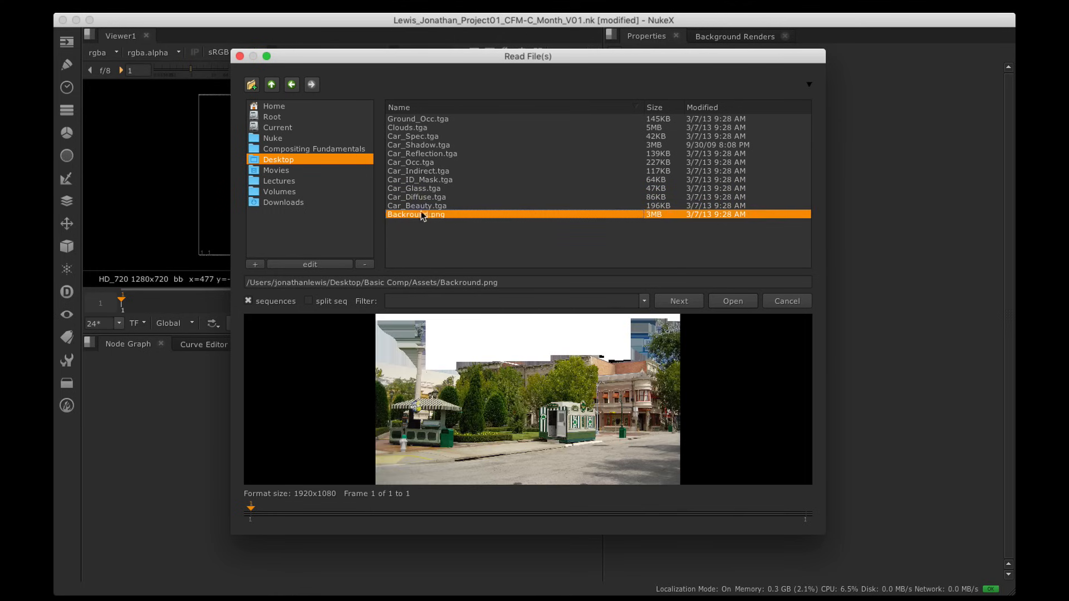
click(733, 301)
drag(203, 393, 342, 406)
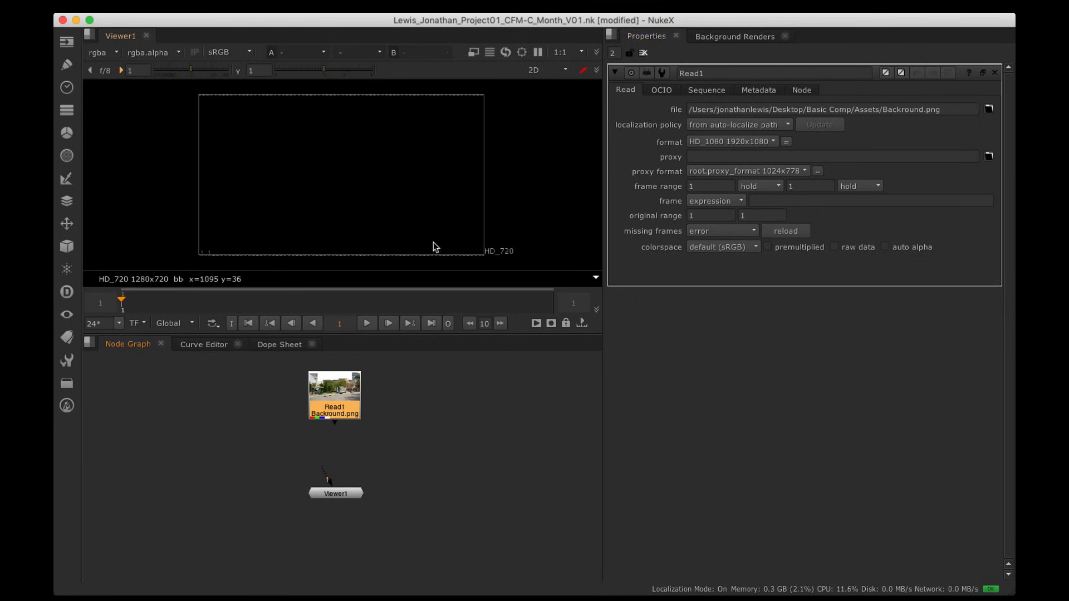
Step: Position Viewer1 directly under Read1 with both nodes framed in the graph
click(340, 494)
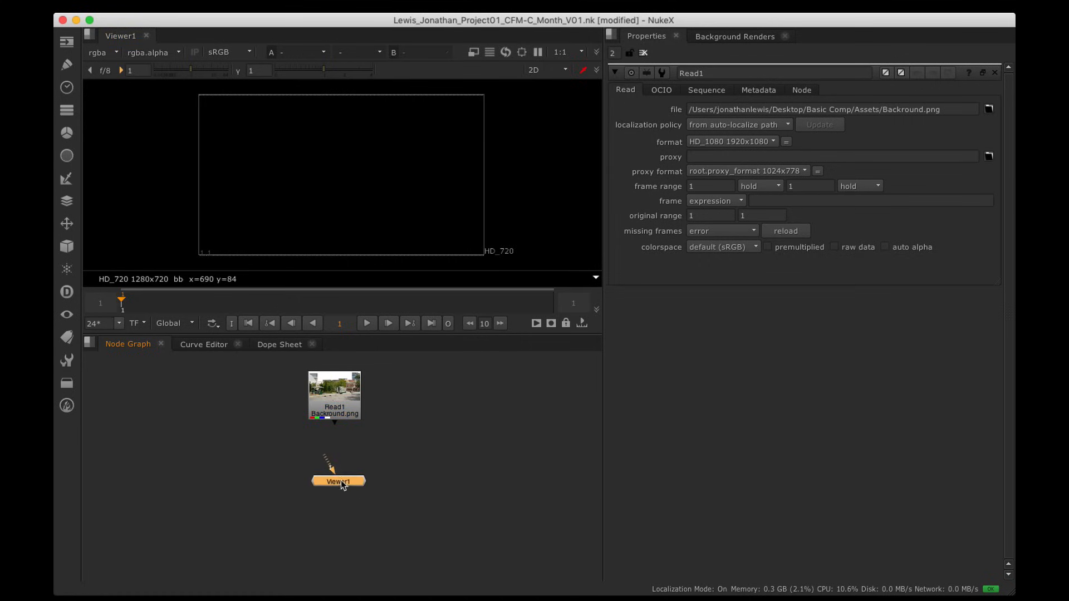
scroll(337, 463, up, 3)
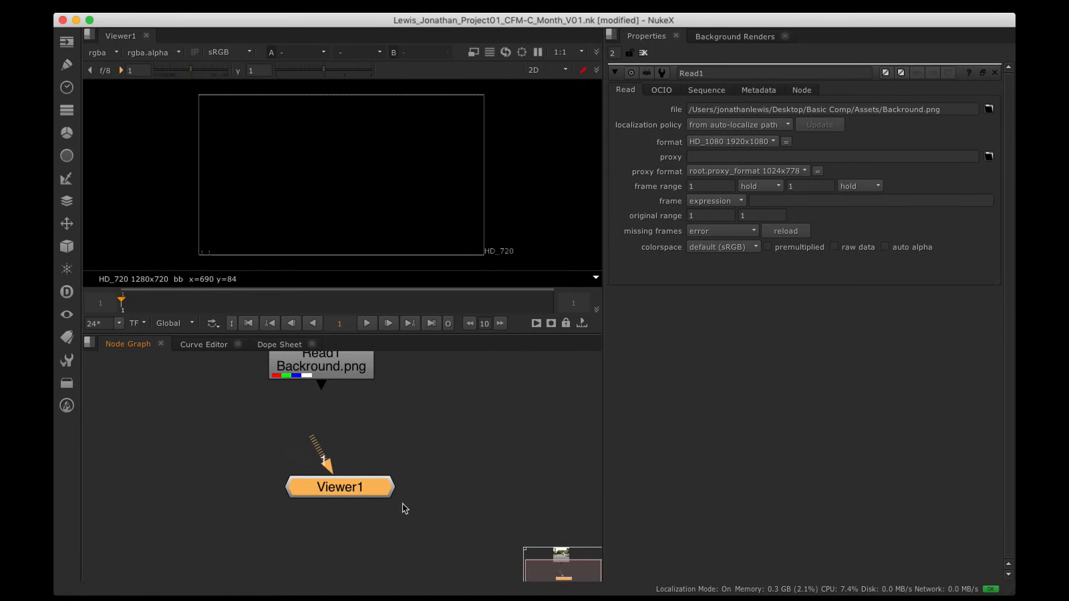
drag(376, 491, 353, 502)
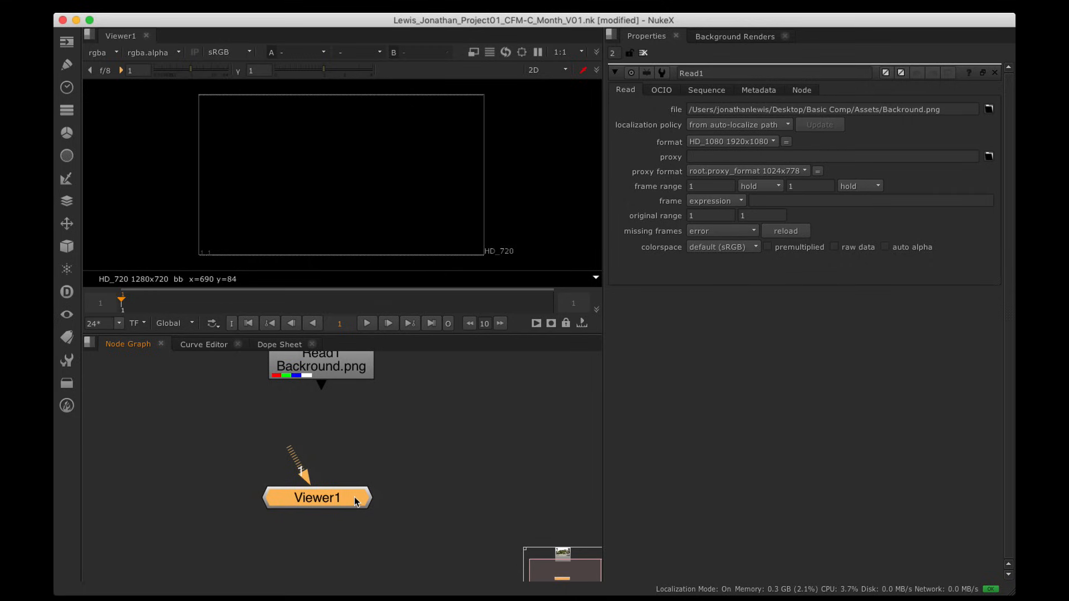
drag(291, 447, 315, 382)
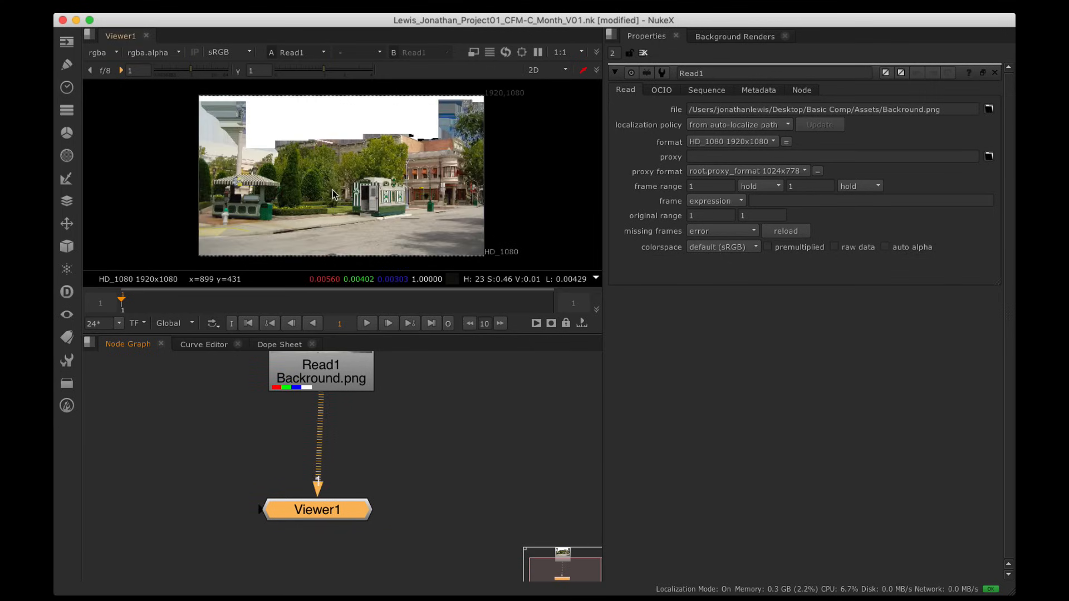
drag(336, 508, 340, 508)
scroll(359, 481, down, 3)
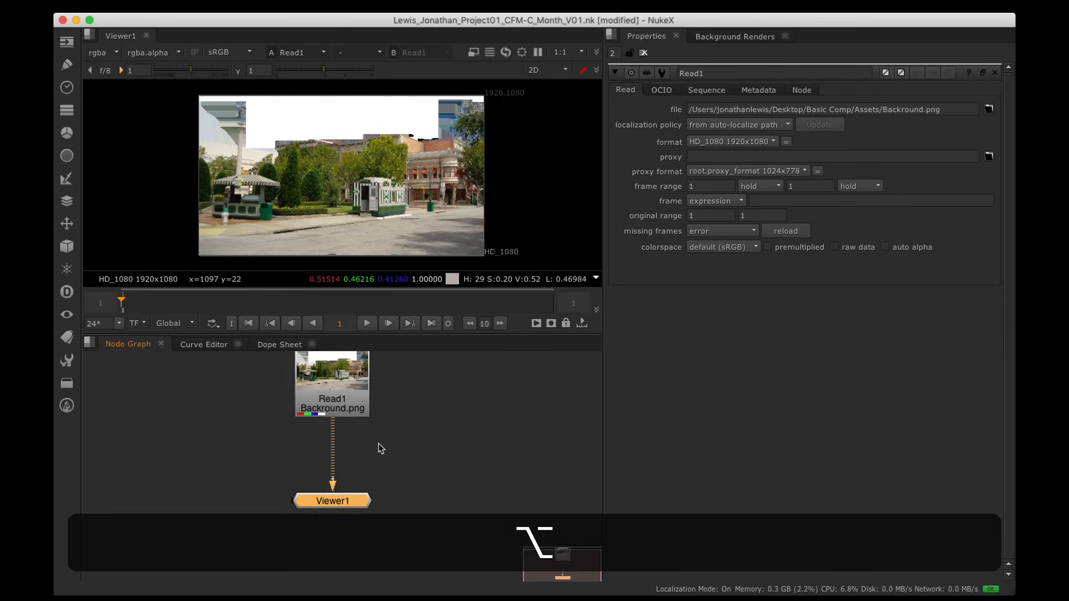
alt+drag(378, 444, 339, 420)
Step: Connect Read1 to the viewer with 1 so Backround.png displays
drag(334, 466, 313, 493)
click(359, 428)
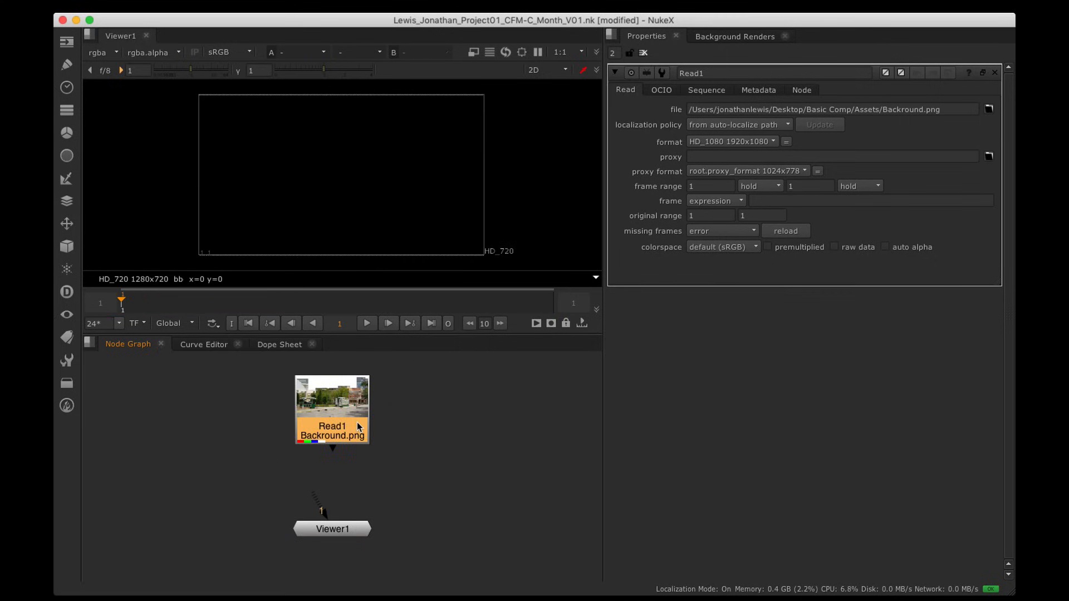
key(1)
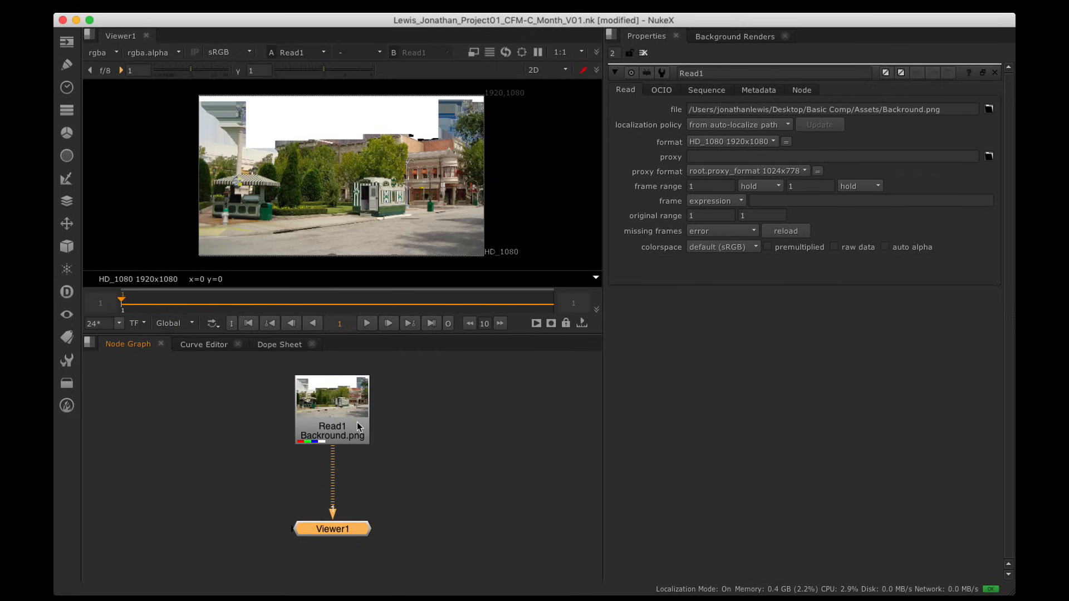
click(396, 430)
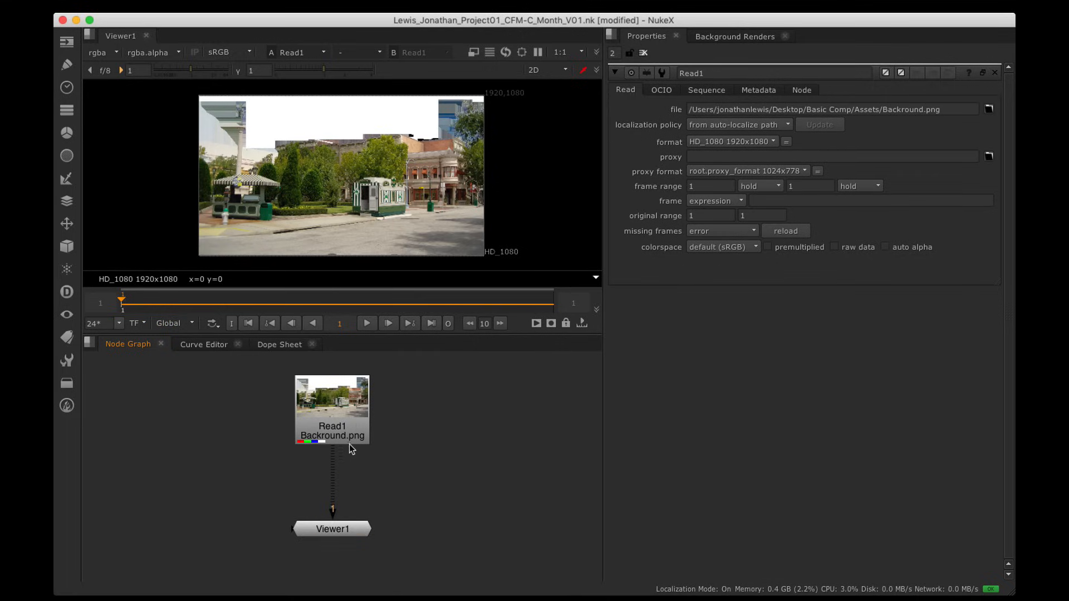
drag(323, 453, 317, 459)
click(351, 422)
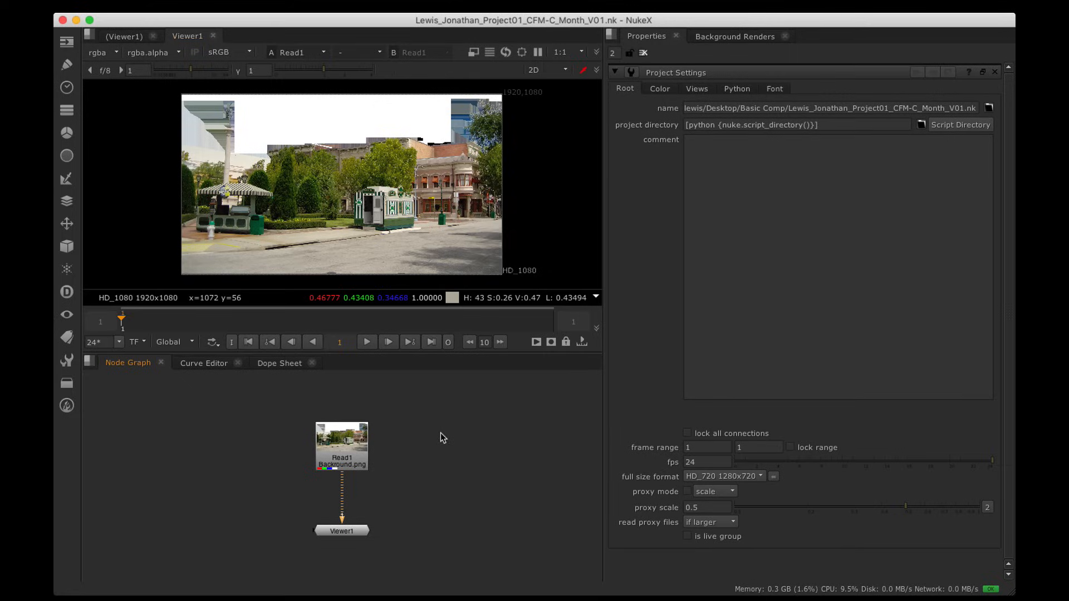
Step: Read in the pass files Ground_Occ.tga through Car_Beauty.tga as Read2–Read12
key(r)
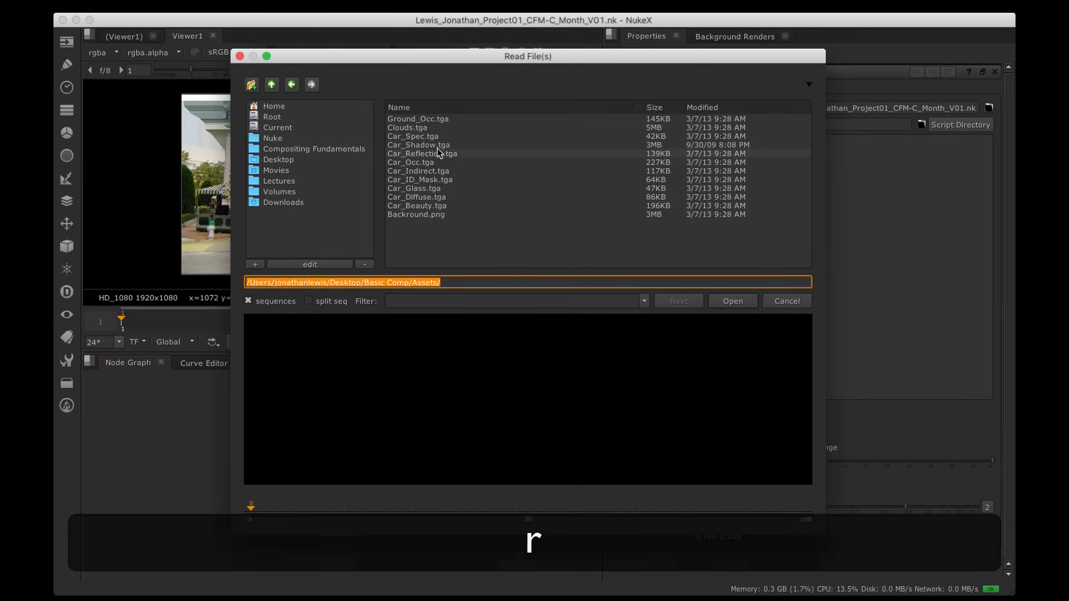
click(439, 119)
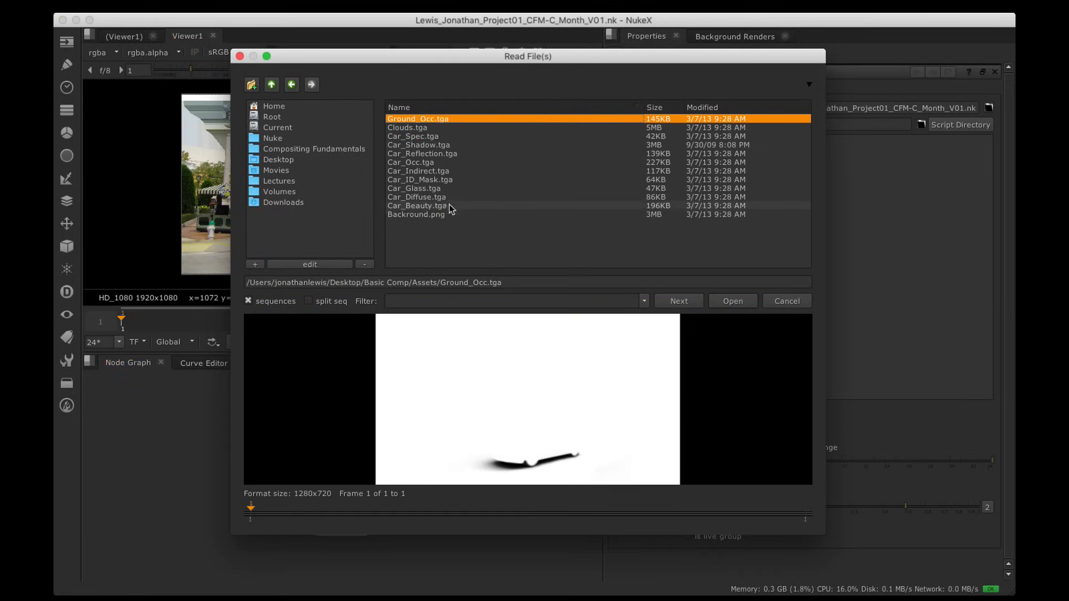
shift+click(449, 206)
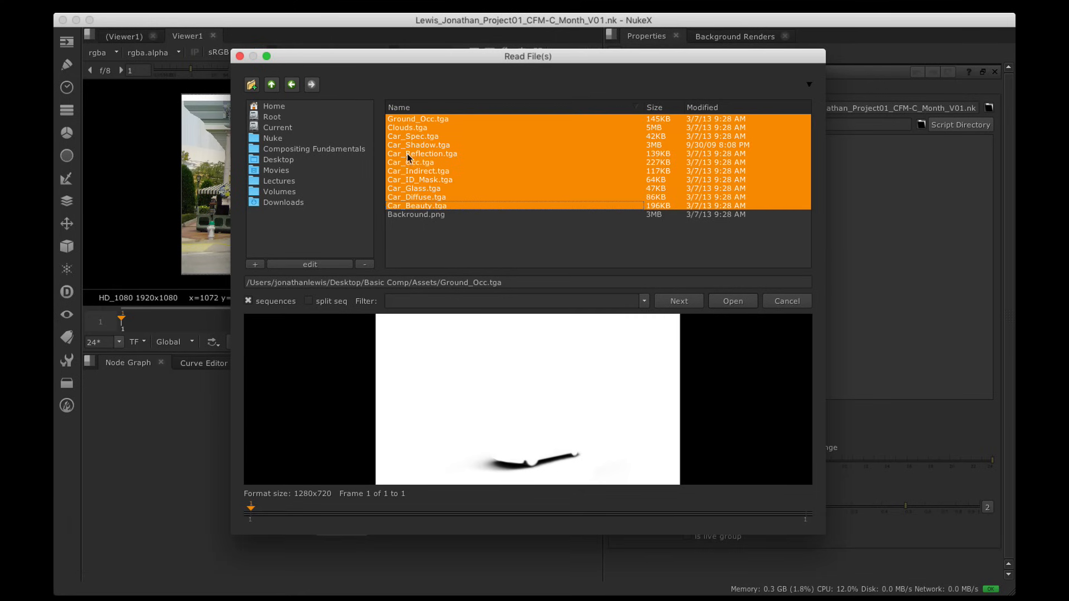
click(732, 301)
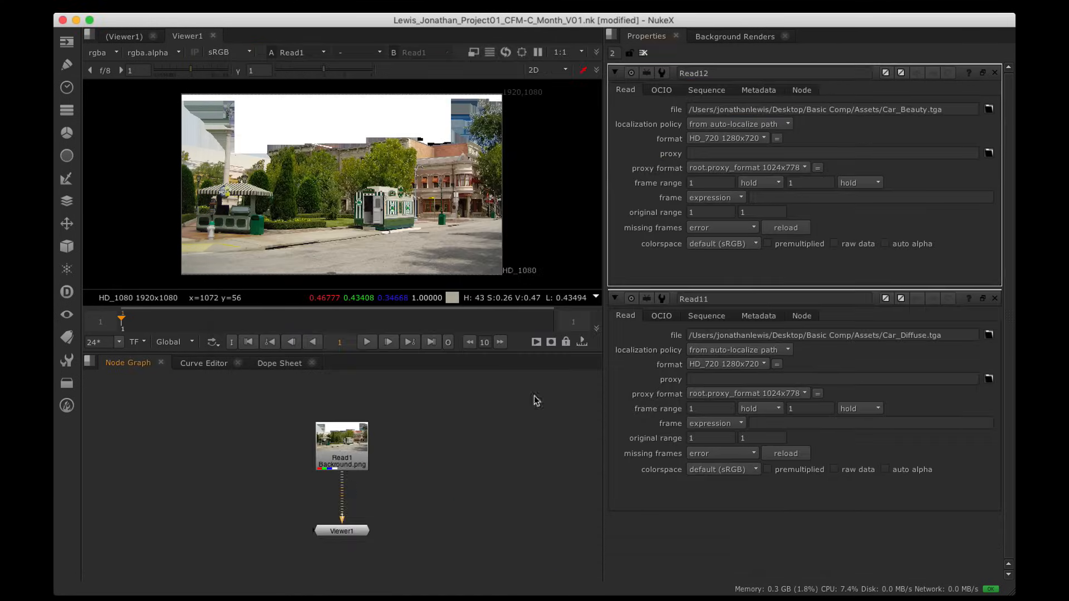
key(space)
alt+drag(565, 572, 558, 327)
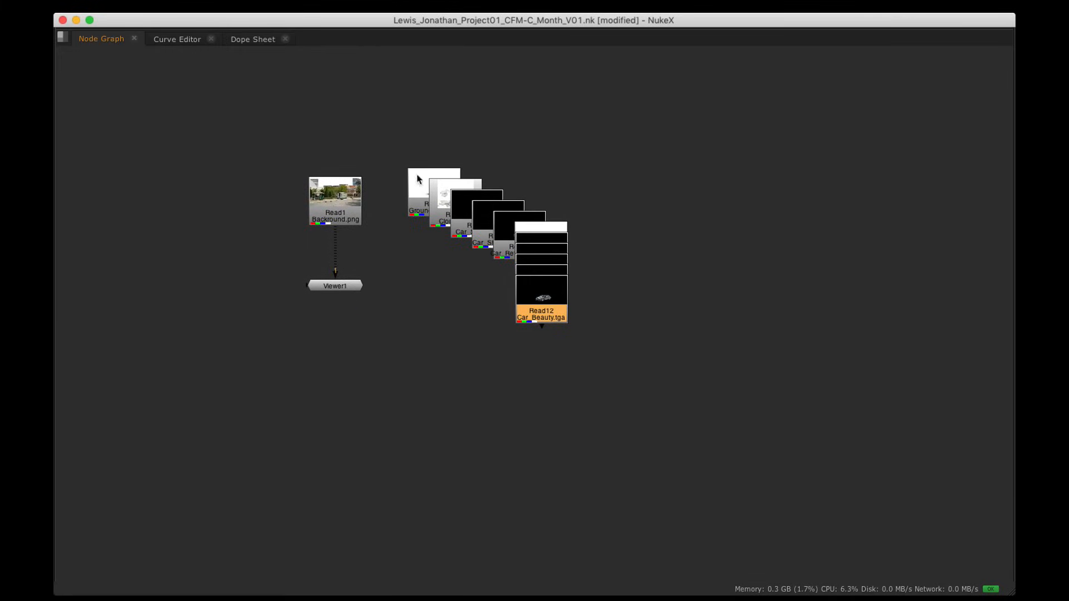
Step: Move Viewer1 aside and auto-arrange the stacked Read nodes into a row with L
drag(338, 285, 221, 334)
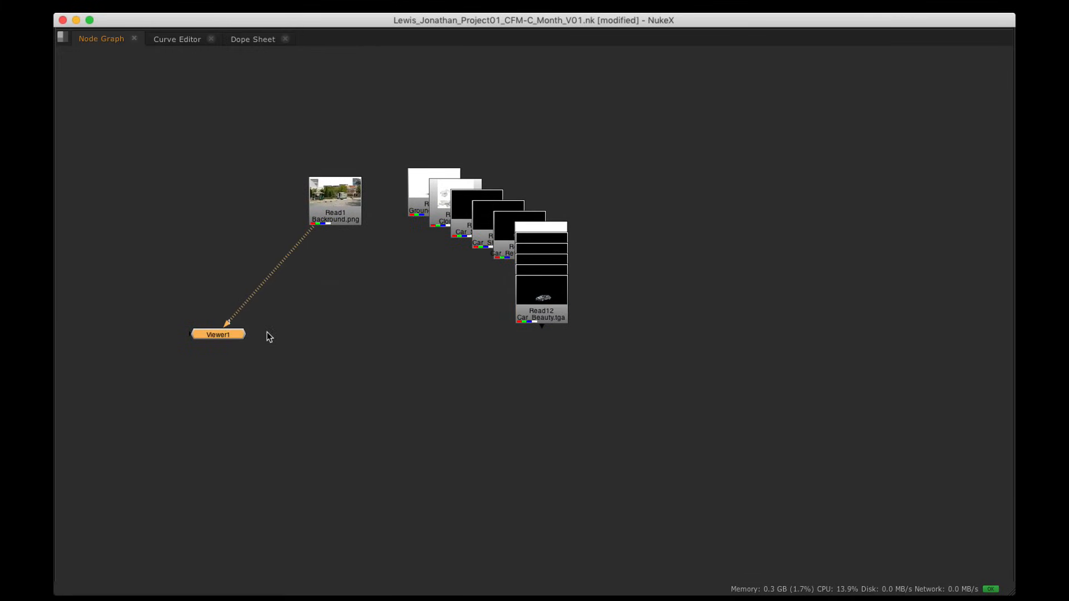
drag(721, 363, 289, 128)
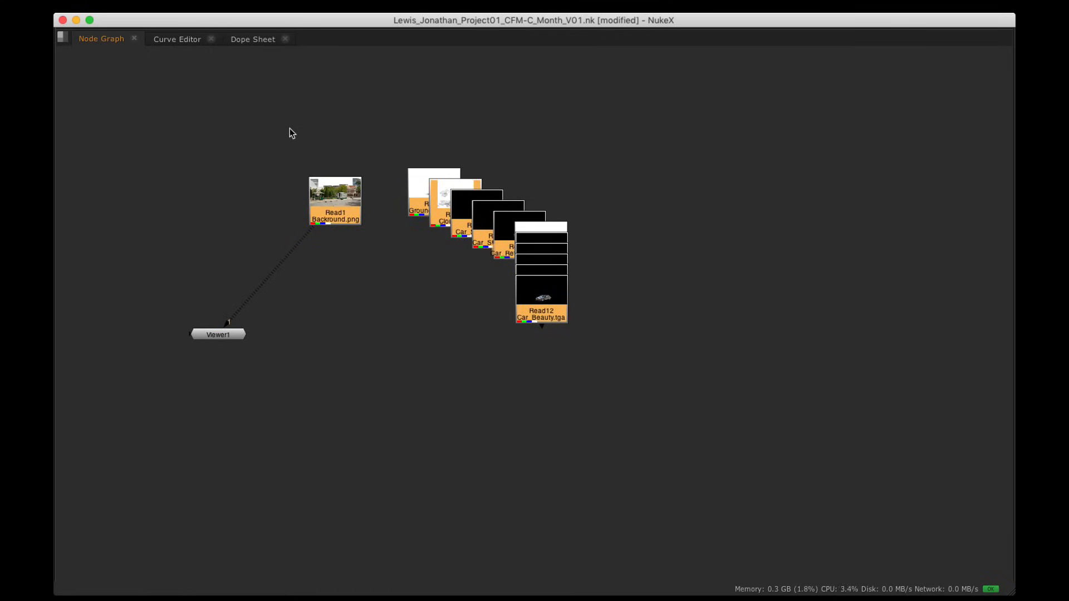
key(l)
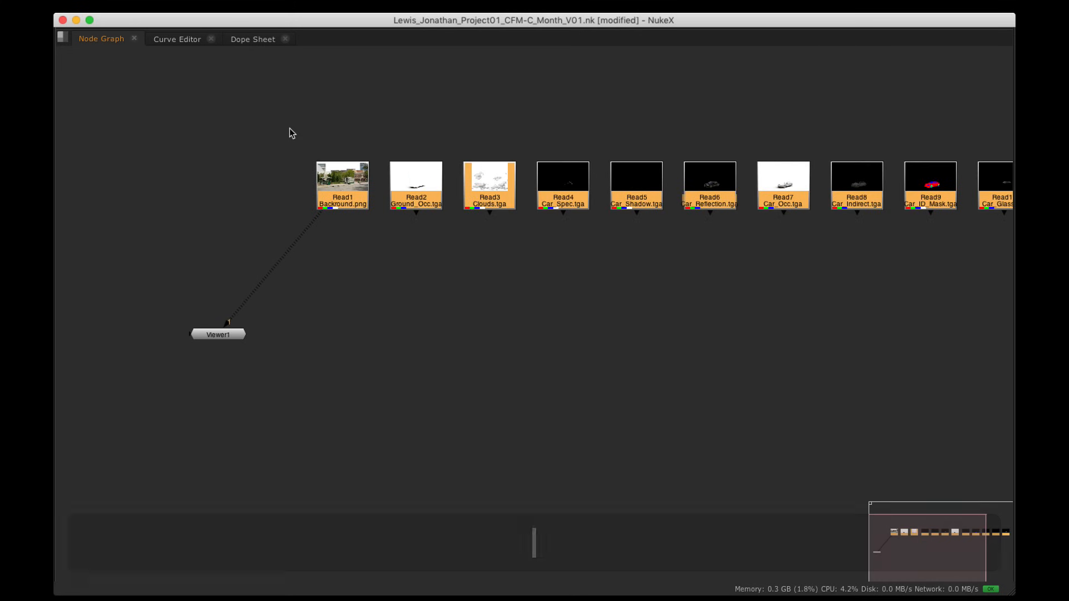
scroll(651, 196, down, 3)
key(space)
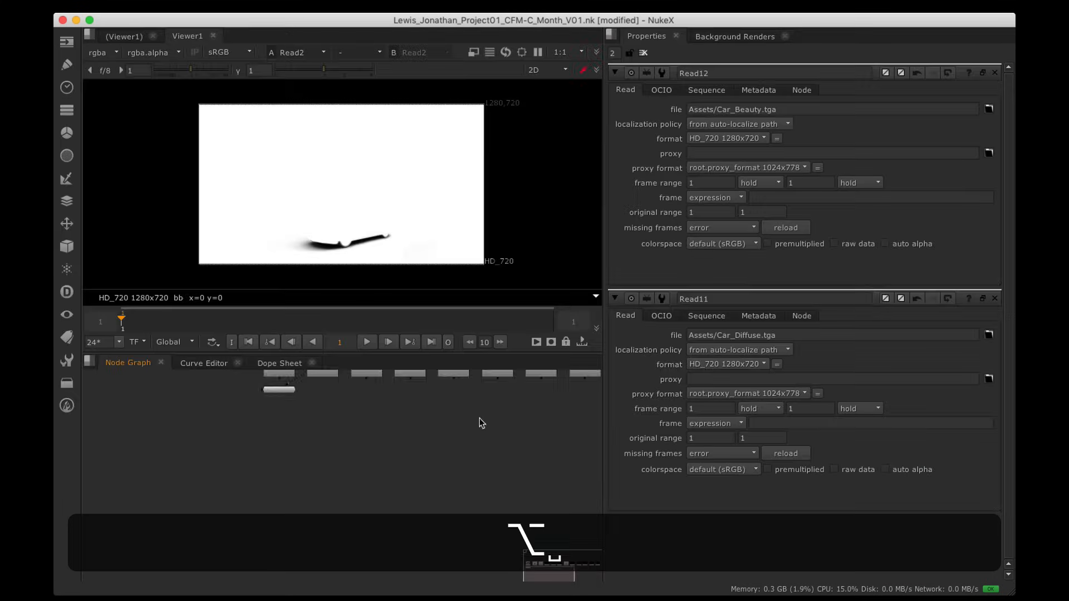
Step: Place Viewer1 below Read1, view Read1, then move Read1 right of the pass row
alt+drag(480, 419, 371, 484)
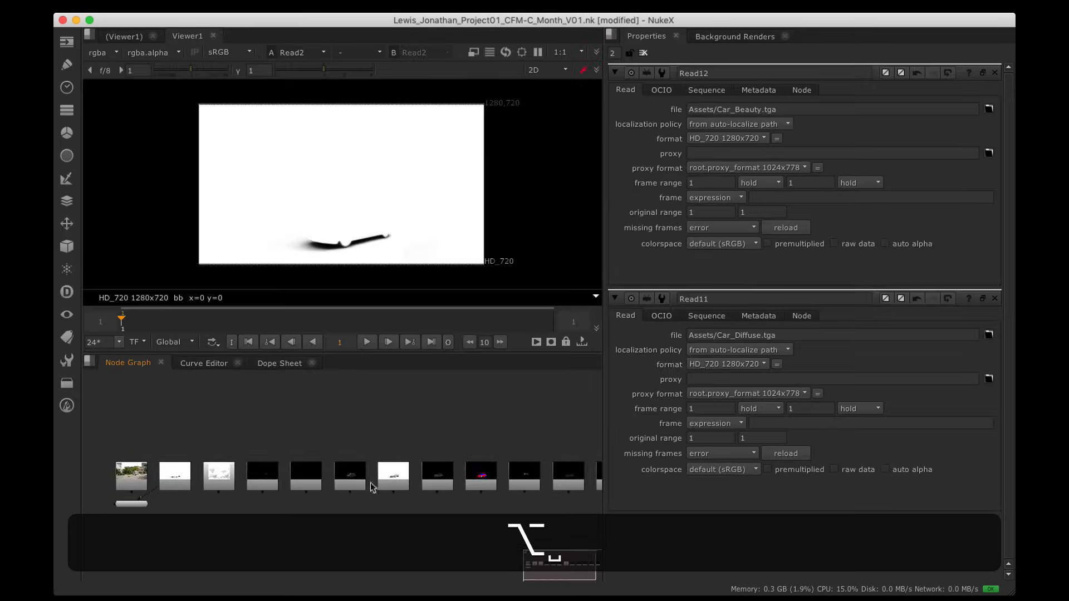
scroll(228, 492, up, 3)
alt+drag(227, 492, 292, 485)
alt+scroll(293, 485, down, 1)
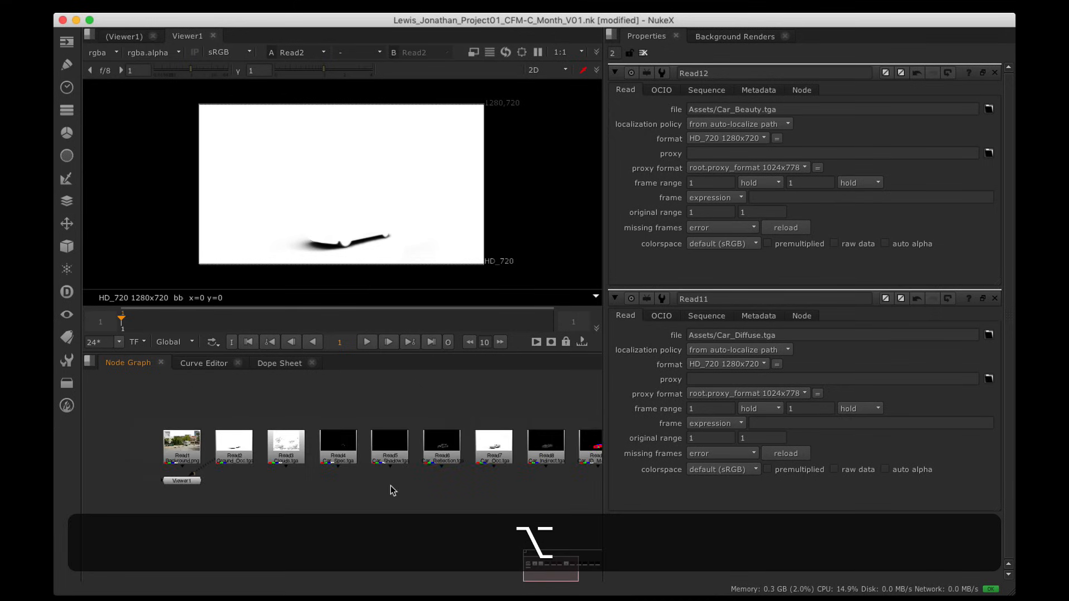
alt+drag(410, 489, 275, 483)
alt+scroll(300, 486, down, 2)
alt+drag(357, 495, 334, 496)
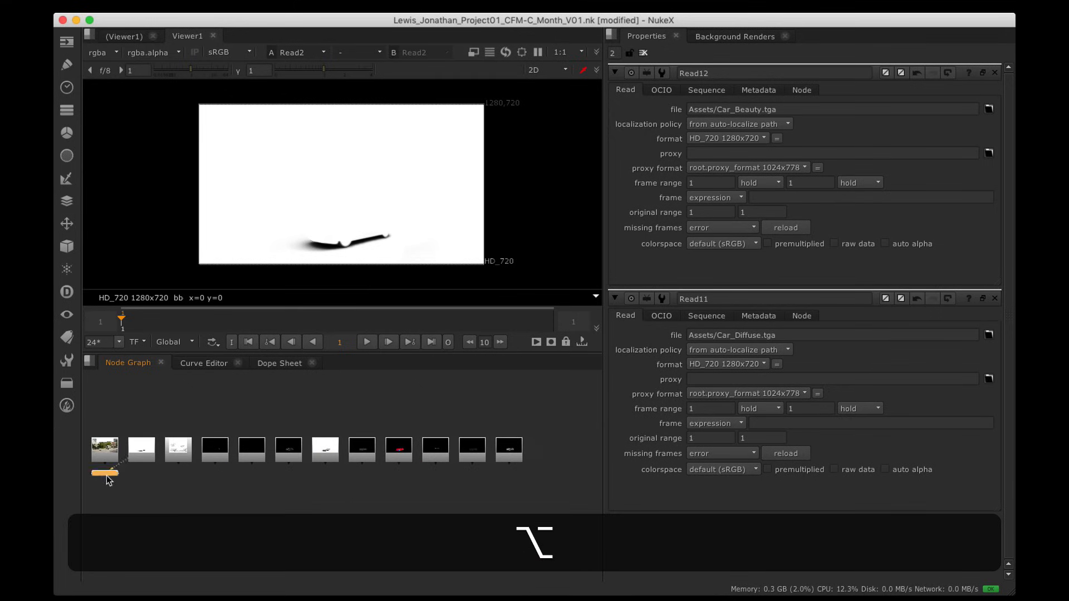
drag(105, 476, 106, 497)
click(107, 449)
key(1)
drag(108, 450, 544, 412)
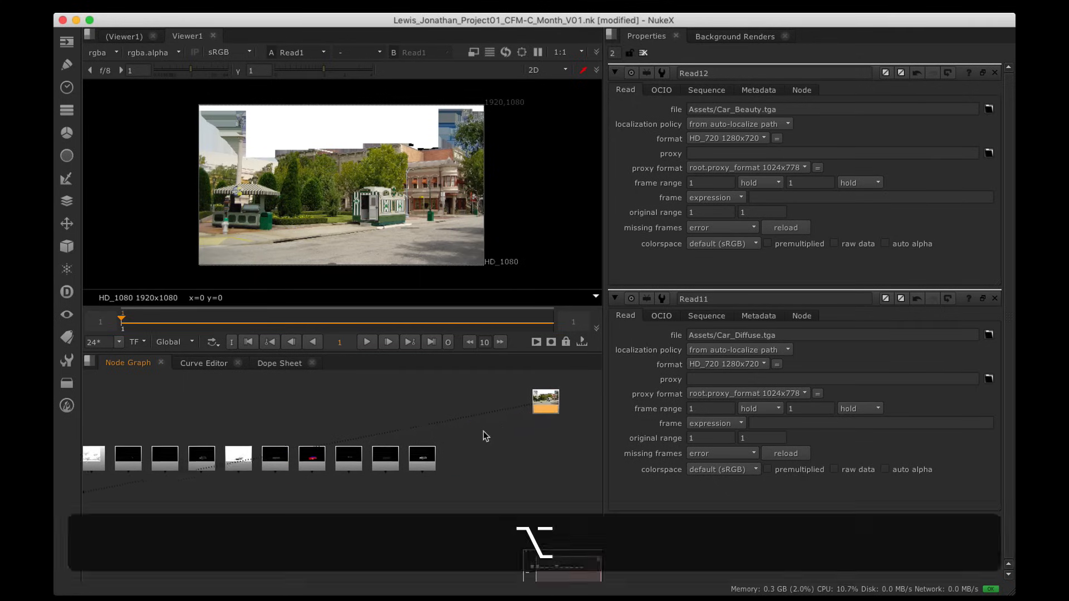
Step: Place the clouds Read3 beside background Read1, with Viewer1 below Read1
key(space)
alt+drag(426, 449, 659, 283)
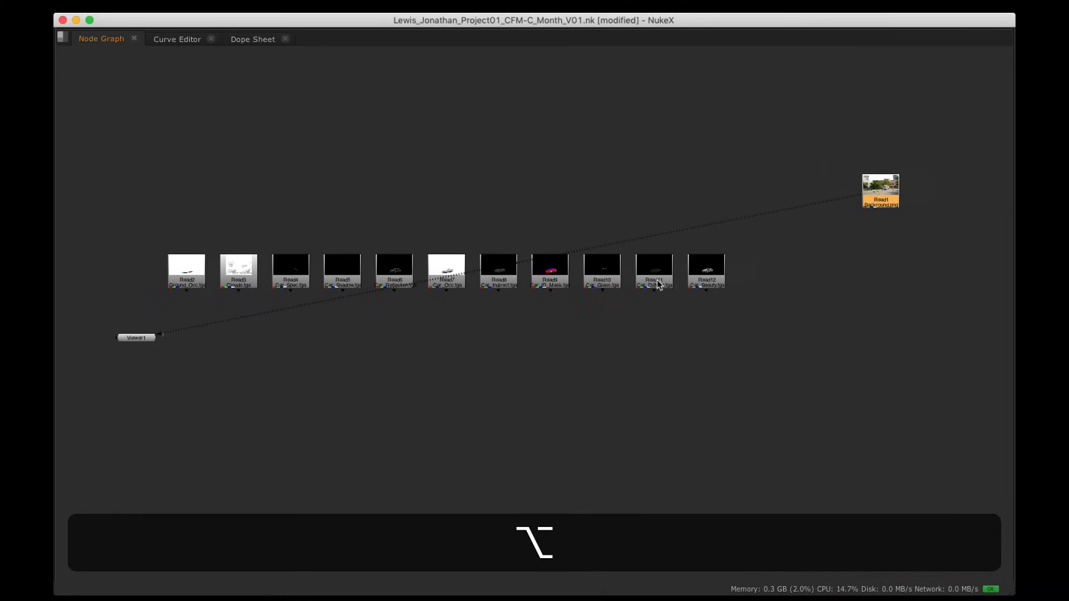
drag(255, 275, 724, 327)
alt+drag(641, 303, 820, 197)
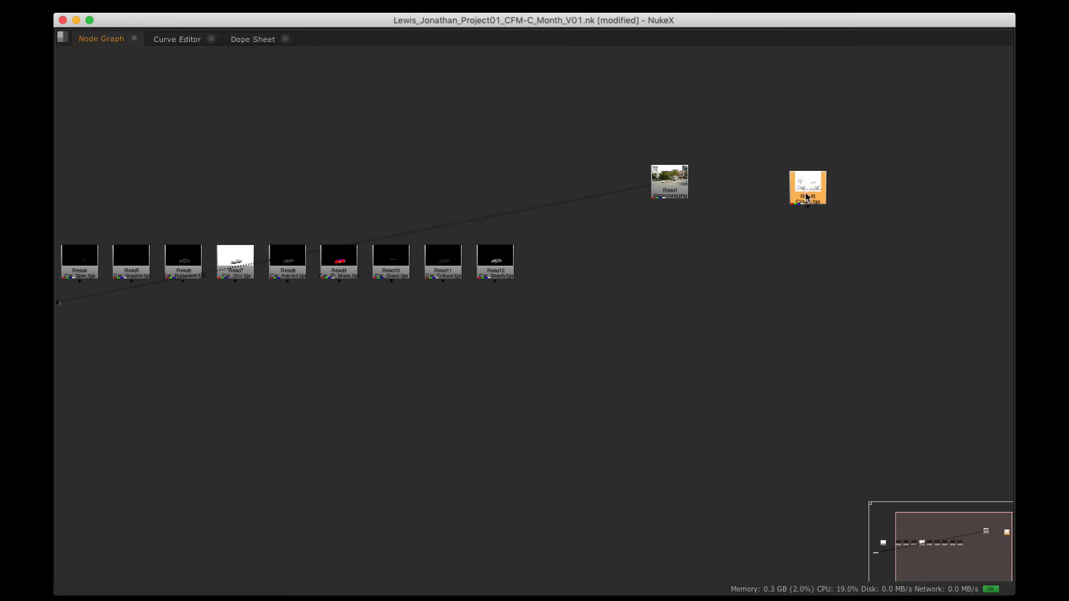
drag(671, 184, 683, 193)
alt+drag(517, 217, 633, 222)
drag(79, 332, 619, 342)
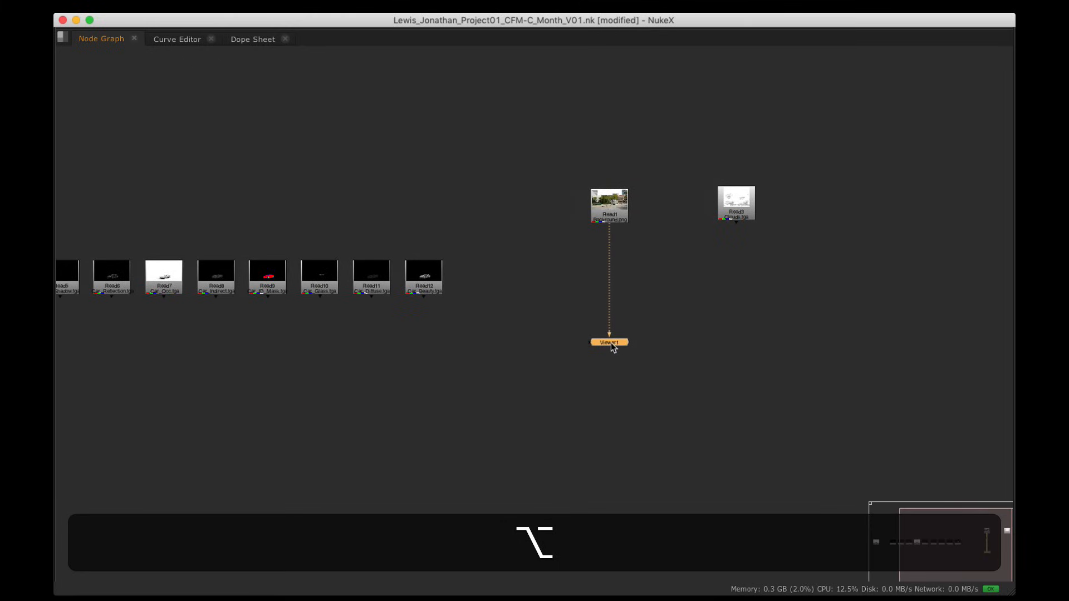
alt+drag(538, 353, 727, 294)
alt+scroll(259, 224, up, 5)
alt+drag(260, 224, 525, 225)
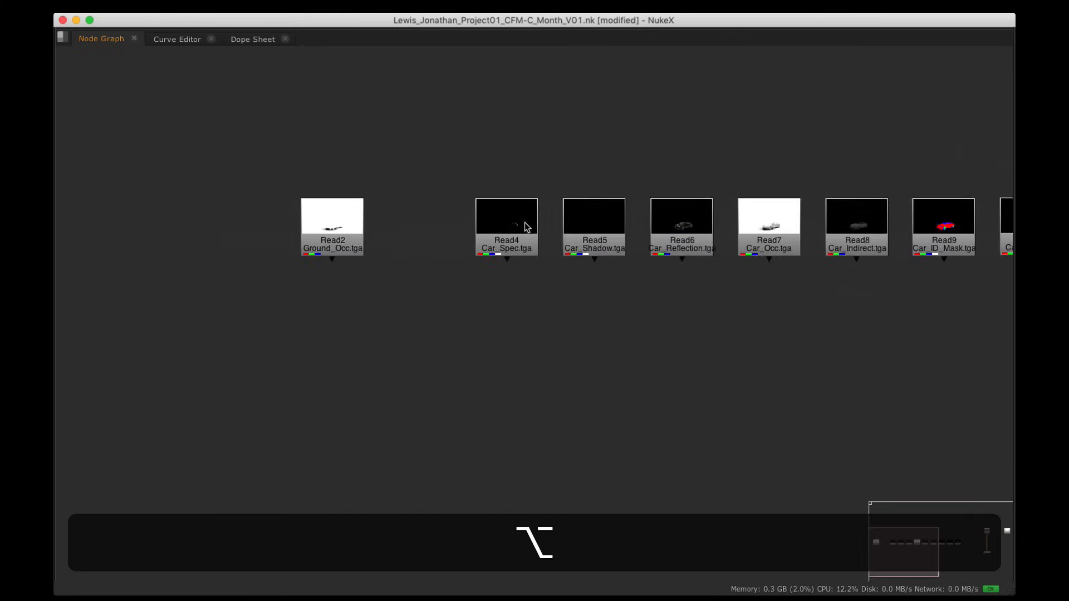
Step: Move the ground occlusion Read2 below the row, view it, and set Viewer1 under it
drag(327, 232, 539, 380)
alt+drag(655, 381, 489, 326)
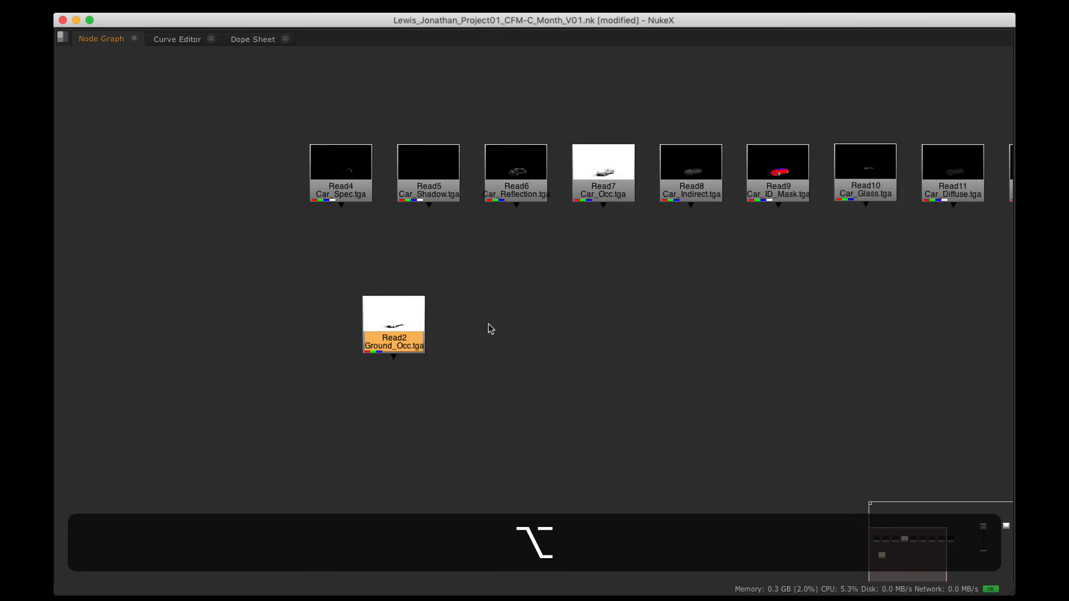
key(1)
click(394, 341)
key(space)
alt+drag(401, 396, 337, 527)
alt+scroll(420, 458, down, 5)
alt+drag(463, 460, 326, 486)
alt+scroll(419, 462, down, 3)
alt+drag(581, 488, 96, 508)
alt+drag(160, 443, 334, 455)
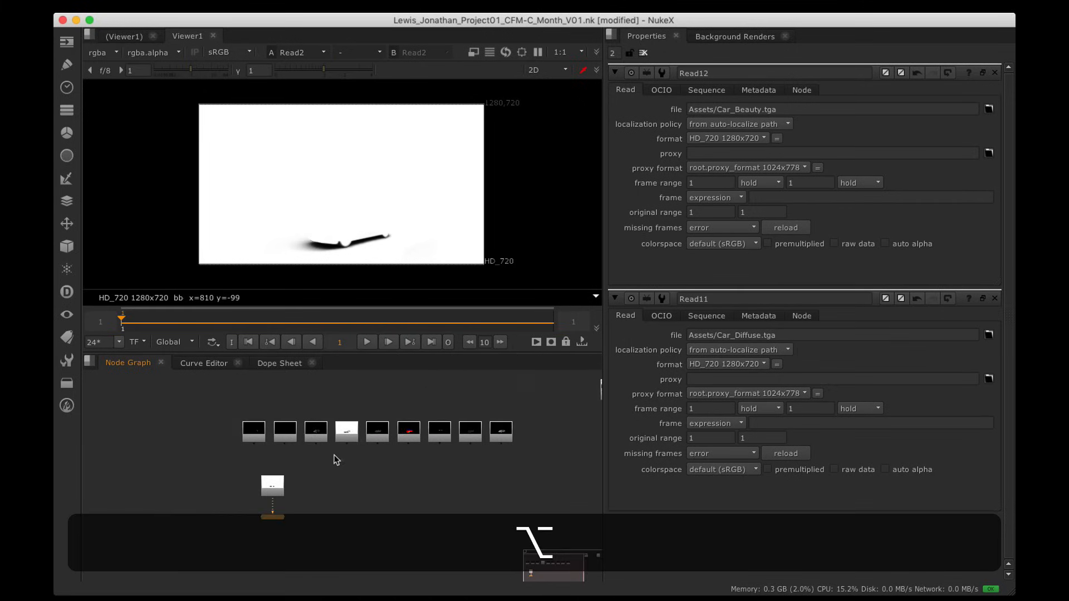
Step: Move the shadow Read5 down beside Read2 and select both
alt+scroll(341, 435, up, 4)
alt+scroll(342, 435, up, 3)
alt+drag(359, 421, 299, 439)
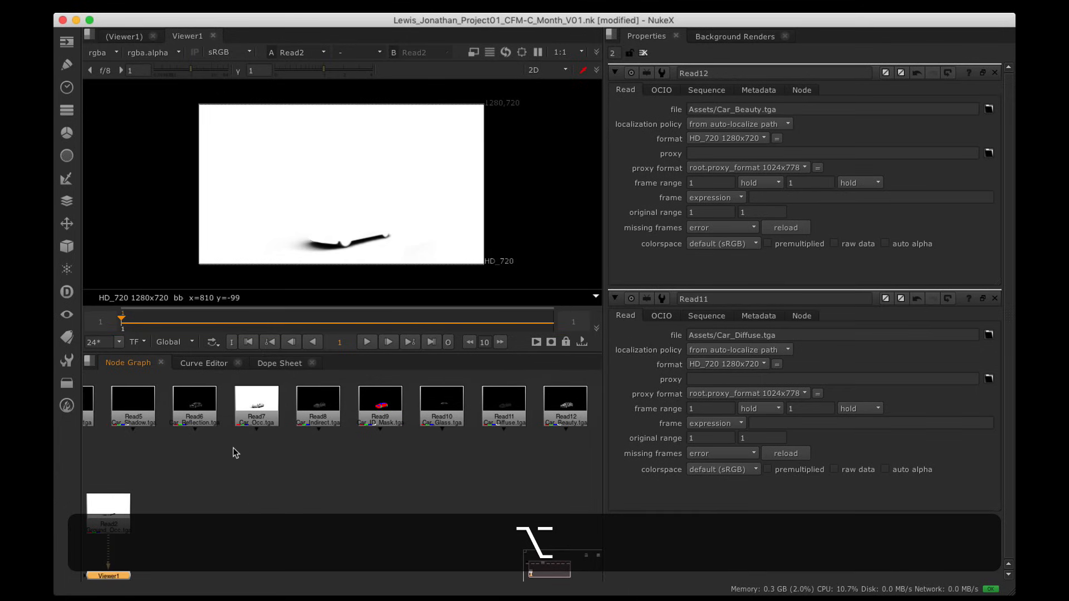
alt+drag(233, 448, 358, 447)
drag(272, 414, 301, 520)
drag(191, 478, 600, 454)
scroll(365, 538, down, 4)
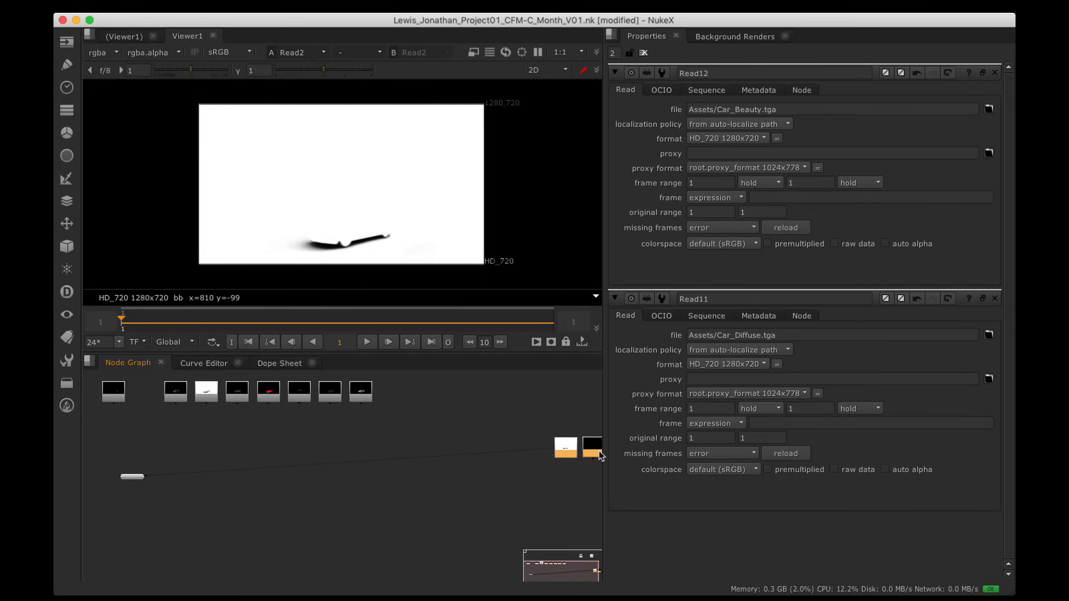
scroll(299, 415, up, 1)
Step: Move Car_Beauty Read12 above the row and bring Viewer1 up beside it
key(space)
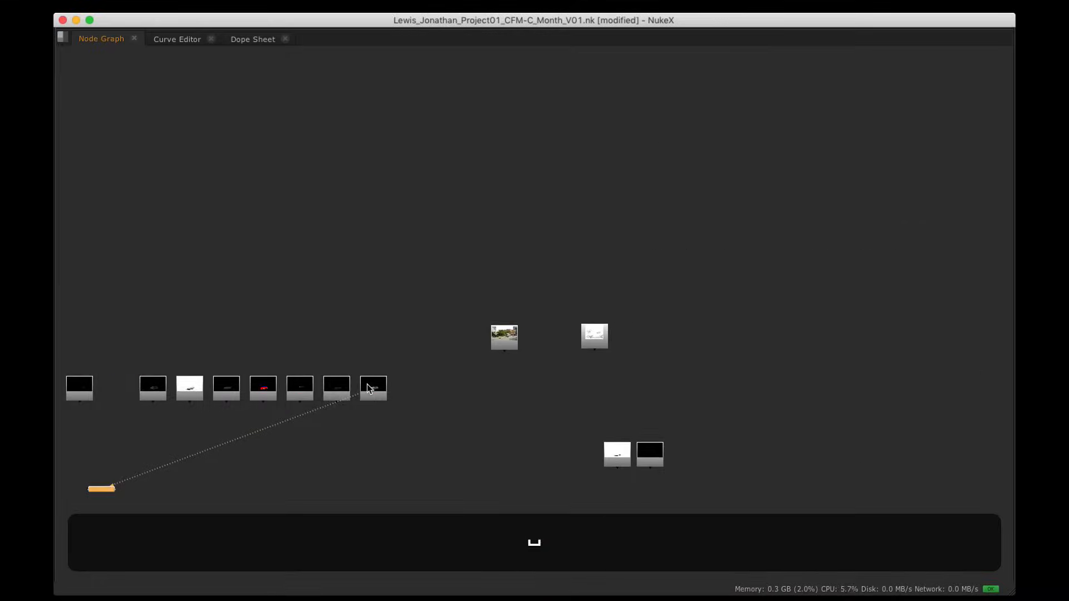
alt+drag(399, 405, 322, 76)
scroll(434, 389, up, 5)
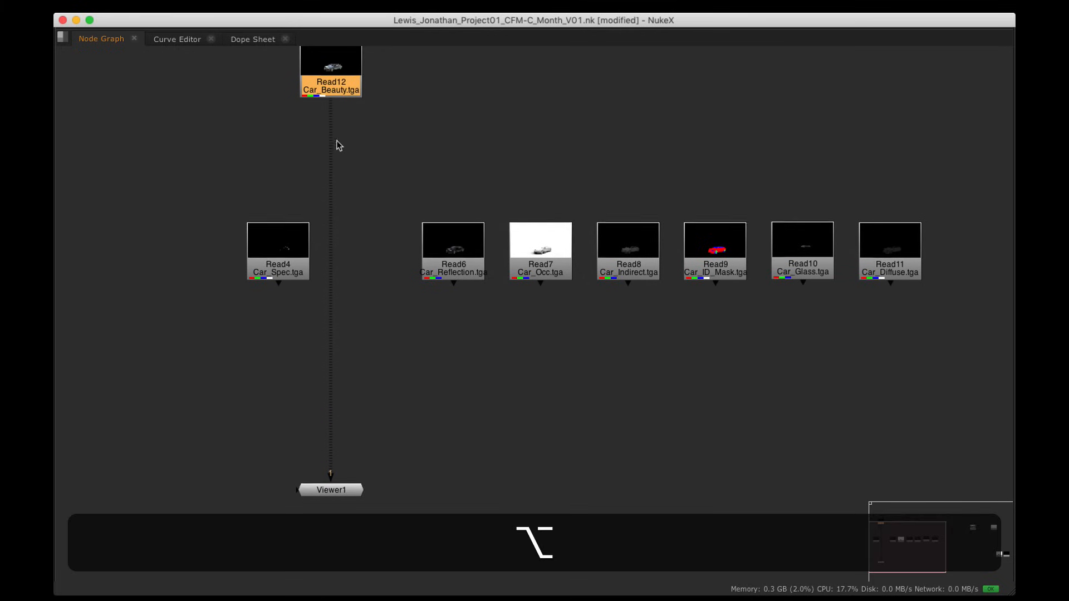
alt+drag(336, 140, 360, 205)
key(i)
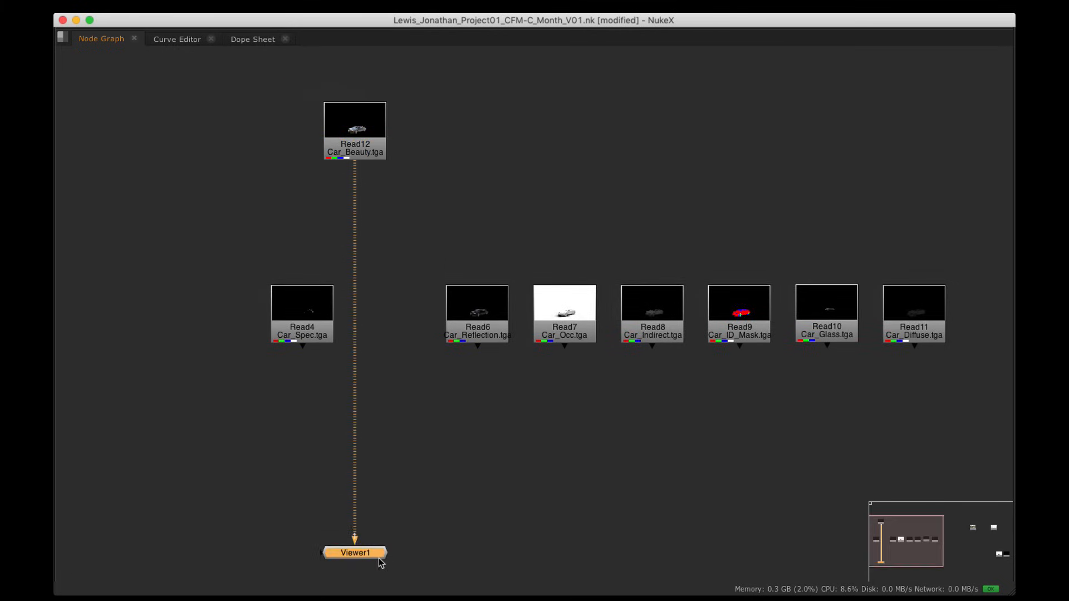
drag(376, 557, 454, 183)
alt+drag(466, 239, 434, 232)
alt+drag(576, 286, 437, 269)
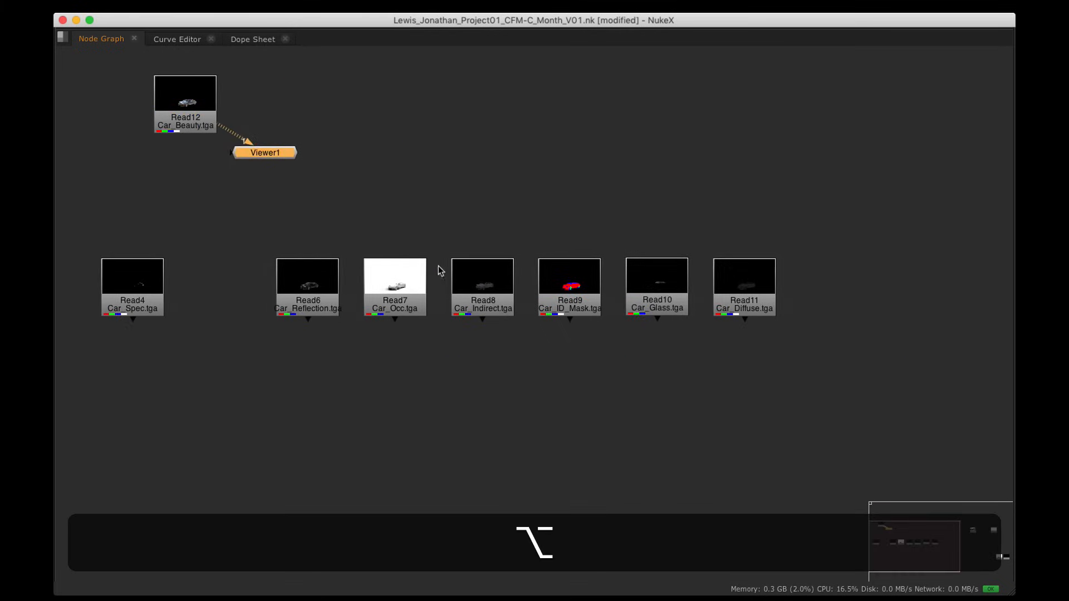
Step: Preview Read8, Car_Occ Read7 and reflection Read6, reordering Read8, Read6 and Read4
click(483, 298)
key(1)
key(space)
alt+drag(473, 401, 427, 545)
mouse_move(408, 469)
alt+mouse_down()
mouse_move(334, 469)
mouse_move(455, 458)
mouse_move(424, 458)
alt+mouse_up()
click(229, 472)
key(1)
scroll(445, 461, down, 5)
drag(436, 457, 430, 428)
click(340, 454)
key(1)
drag(392, 458, 335, 458)
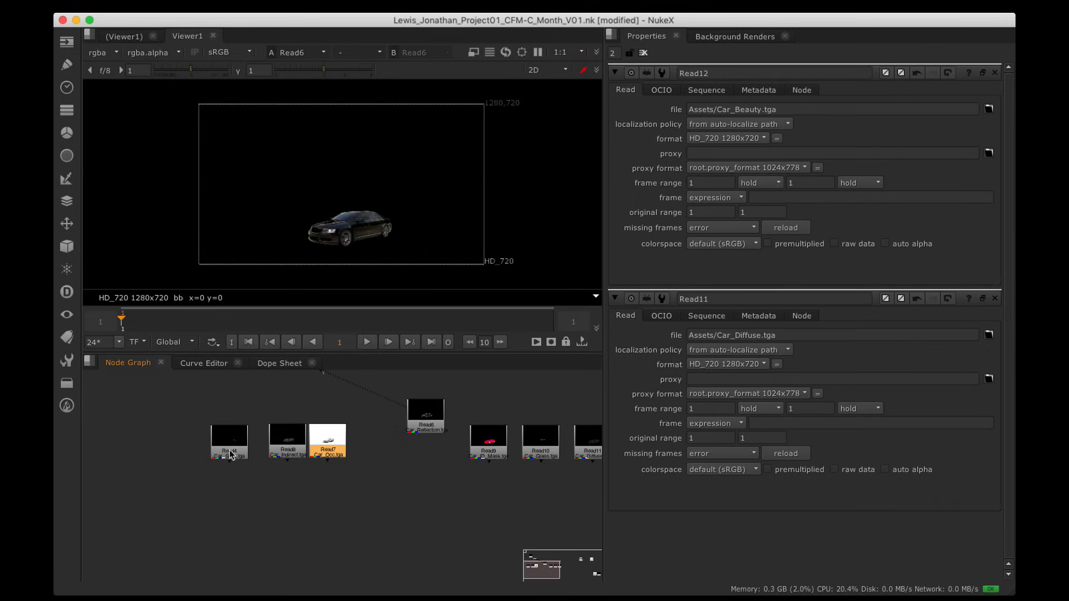
drag(229, 452, 383, 452)
Step: Rearrange Read9, Read10 and Read11 below the row and move the viewer node right
key(alt)
drag(479, 444, 167, 468)
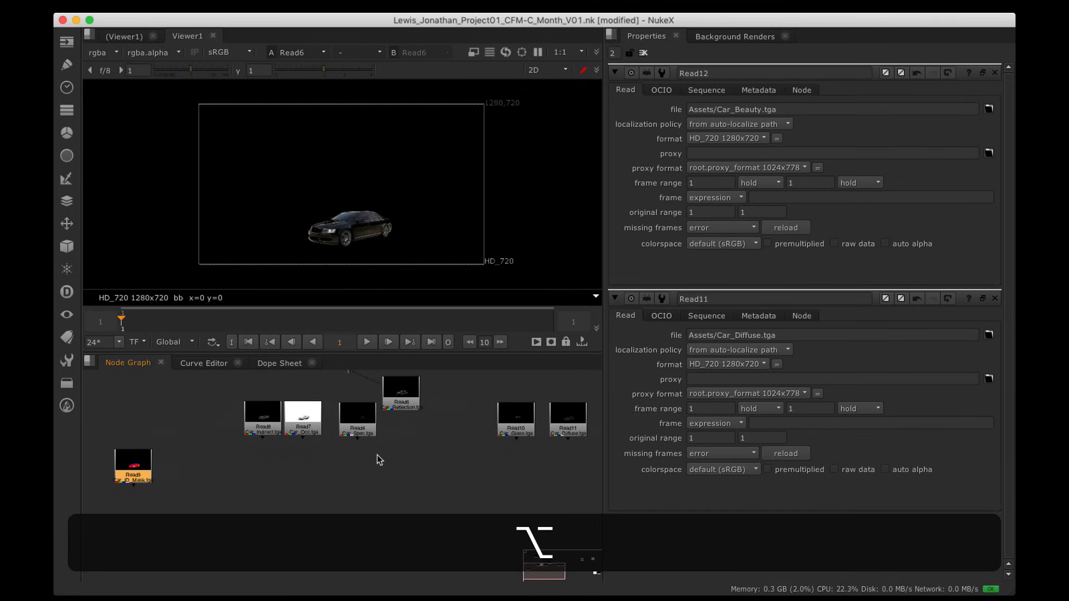
drag(515, 433, 184, 479)
scroll(330, 480, up, 5)
scroll(186, 483, down, 3)
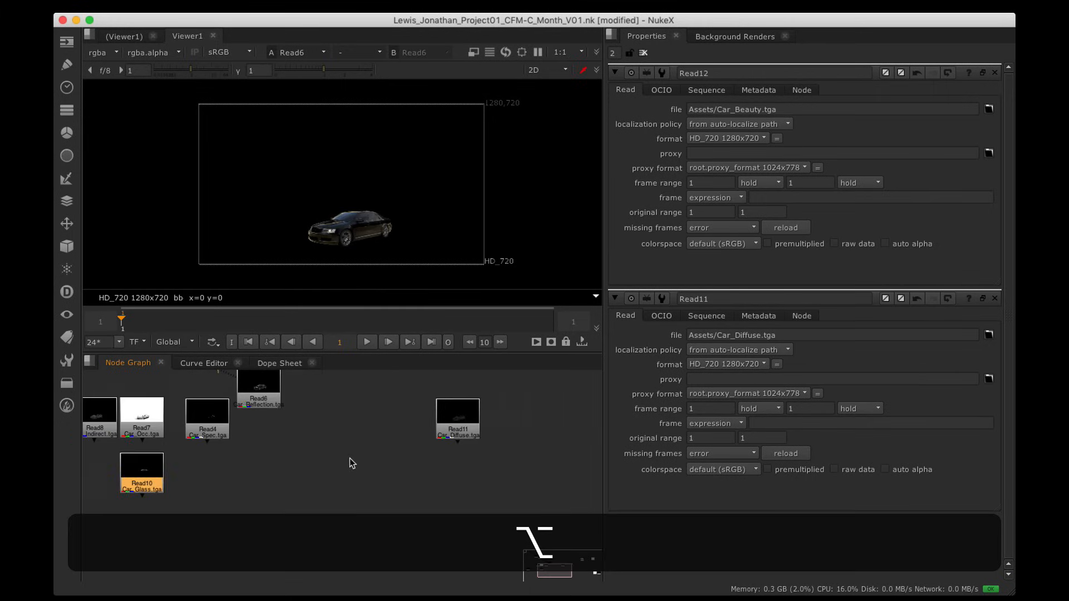
drag(473, 446, 344, 469)
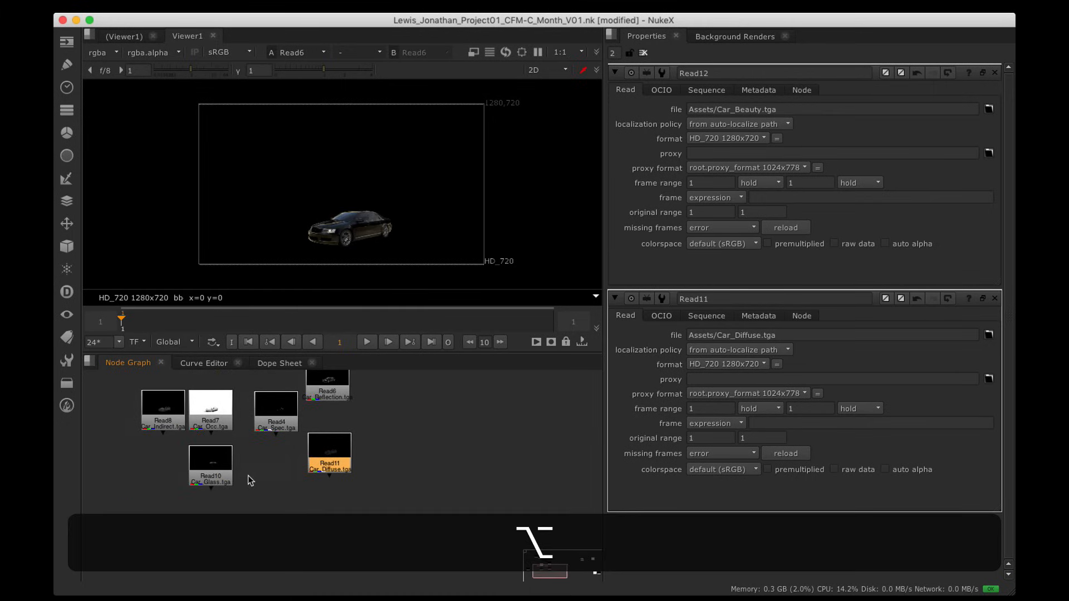
drag(215, 464, 445, 466)
drag(330, 454, 225, 470)
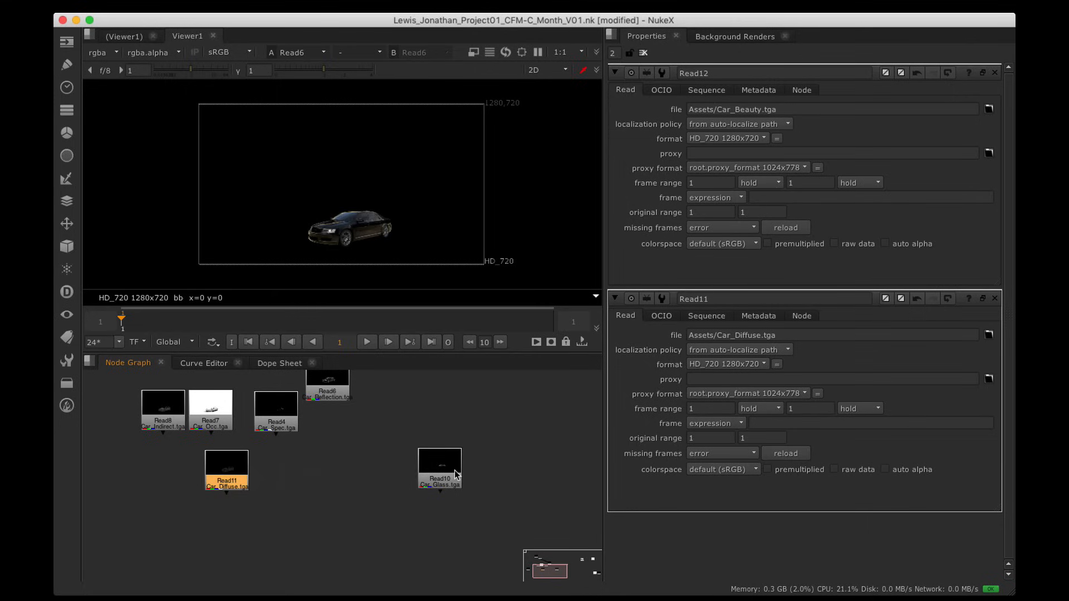
drag(455, 471, 280, 495)
scroll(344, 474, down, 5)
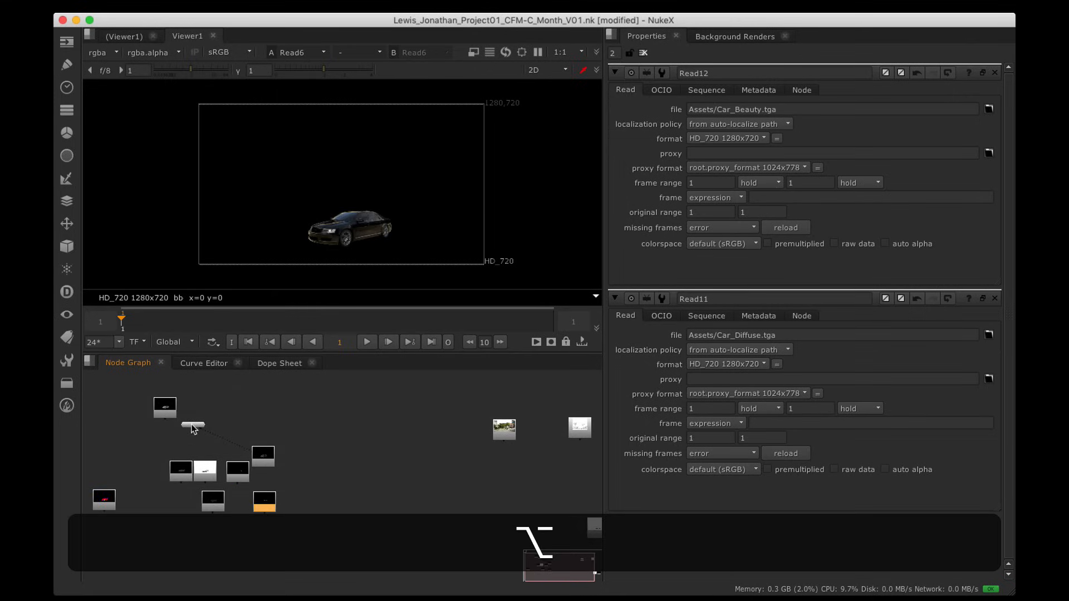
drag(194, 426, 331, 476)
alt+drag(327, 450, 456, 447)
alt+drag(591, 484, 463, 479)
alt+scroll(463, 479, down, 3)
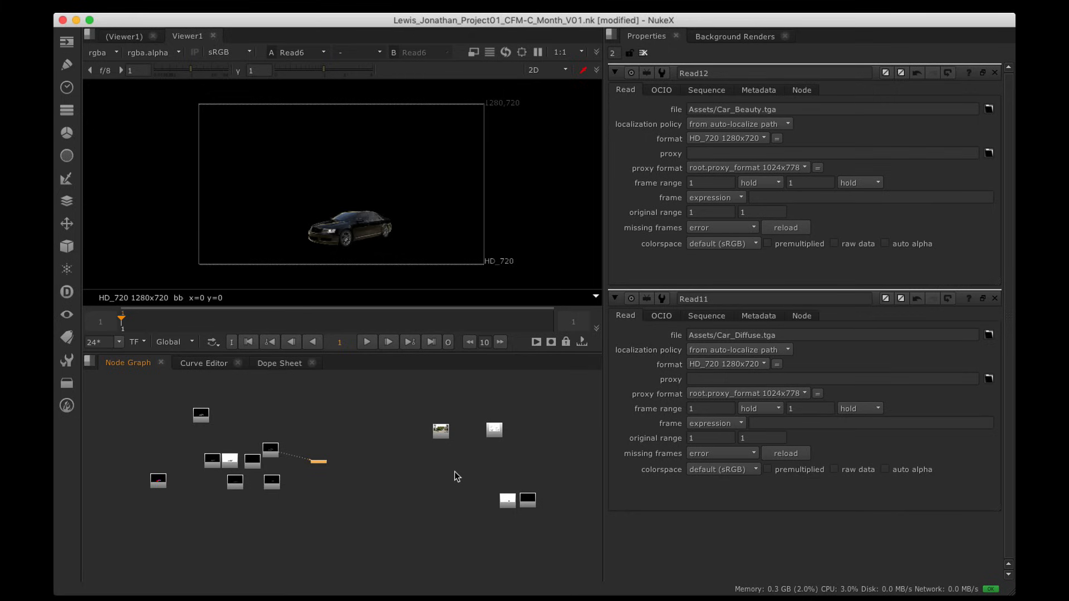
Step: Shift the two bottom-right nodes, view clouds Read3, and zoom in on Read1 and Read3
alt+drag(455, 472, 565, 499)
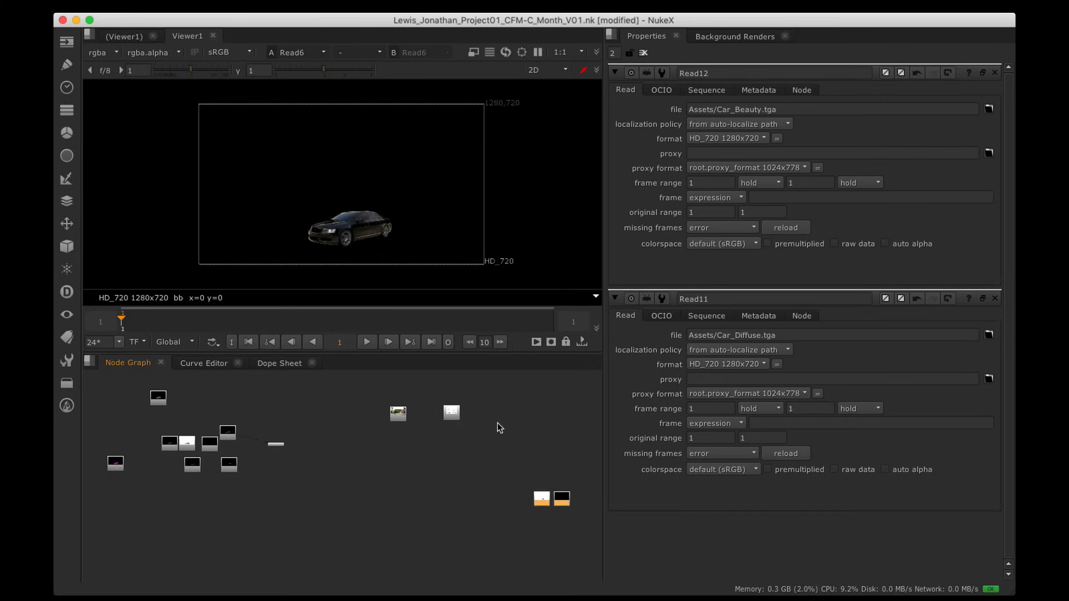
scroll(497, 420, up, 5)
mouse_move(394, 409)
alt+mouse_down()
mouse_move(399, 418)
mouse_move(390, 416)
alt+mouse_up()
click(399, 419)
key(1)
scroll(391, 212, down, 3)
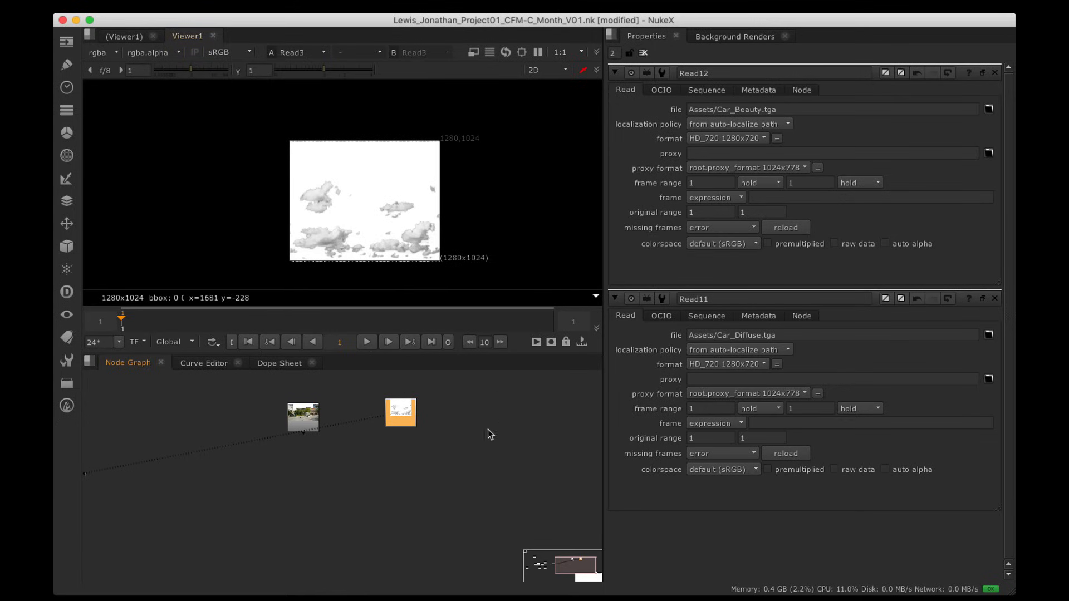
alt+drag(488, 429, 447, 413)
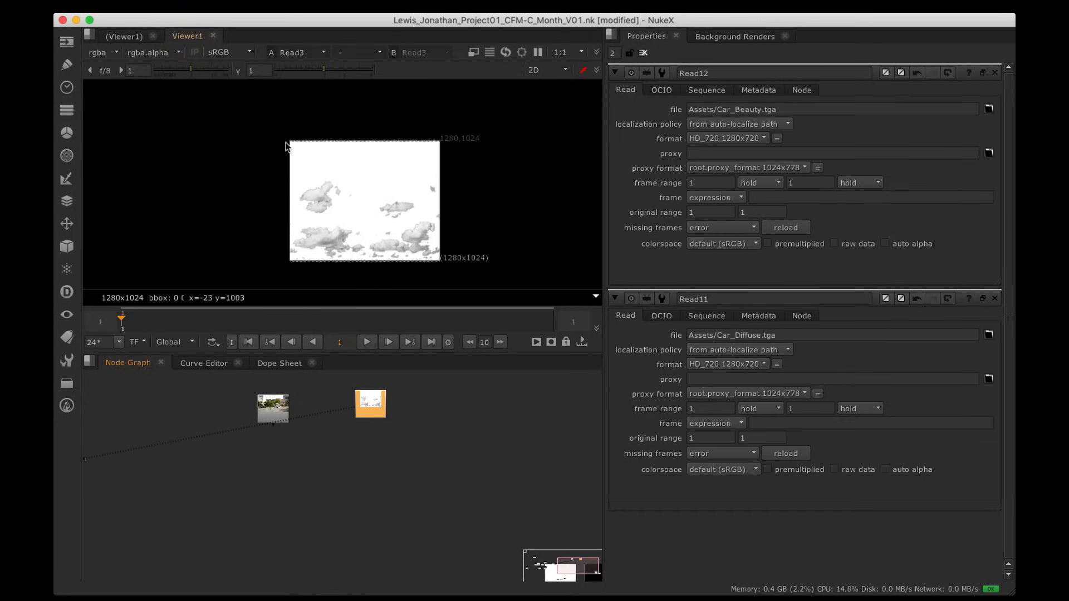
scroll(437, 399, up, 3)
alt+drag(363, 428, 386, 429)
scroll(432, 400, up, 3)
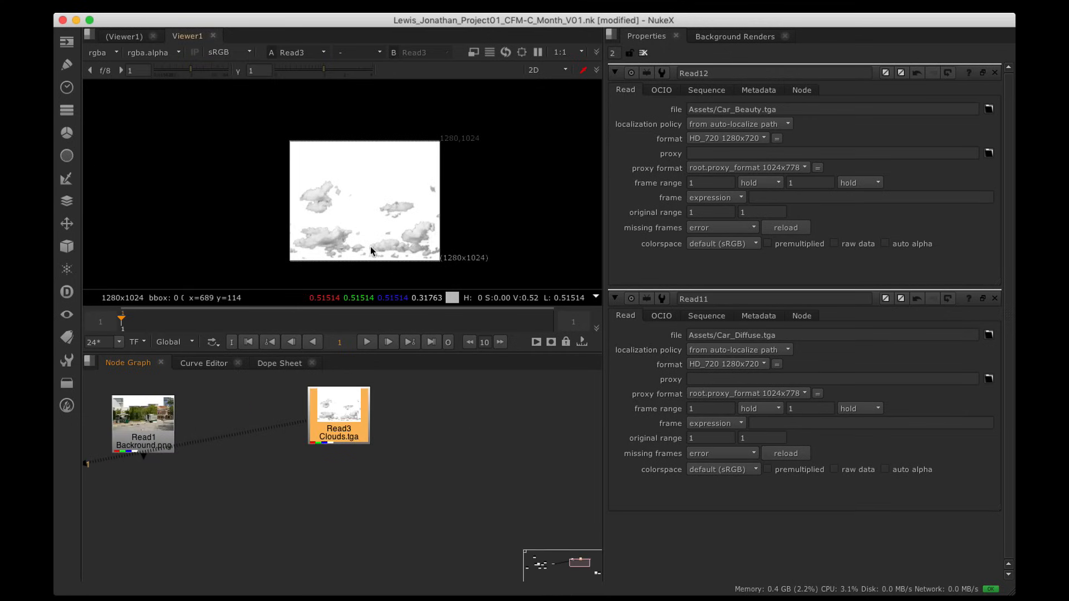
click(465, 456)
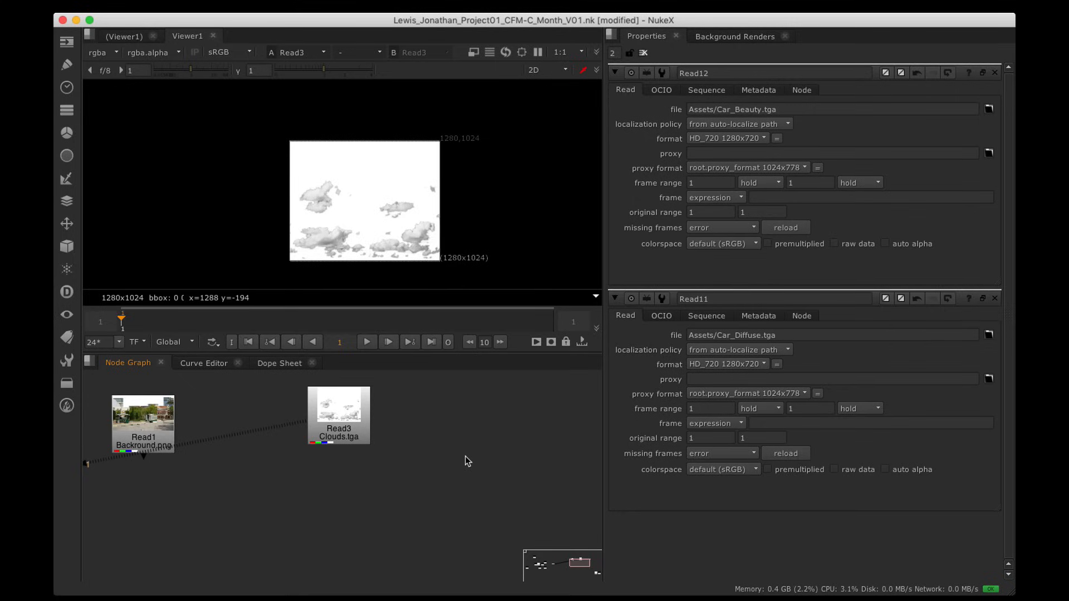
Step: Add a Constant1 node beside Read3, view its black output, and close Read12's properties
key(Tab)
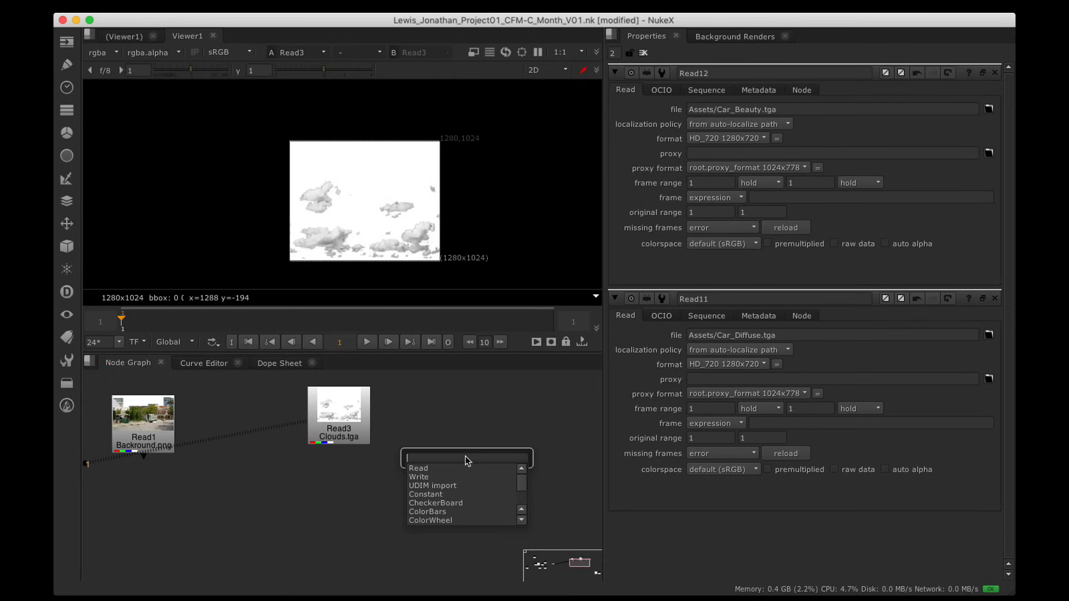
text(Constant)
key(Down)
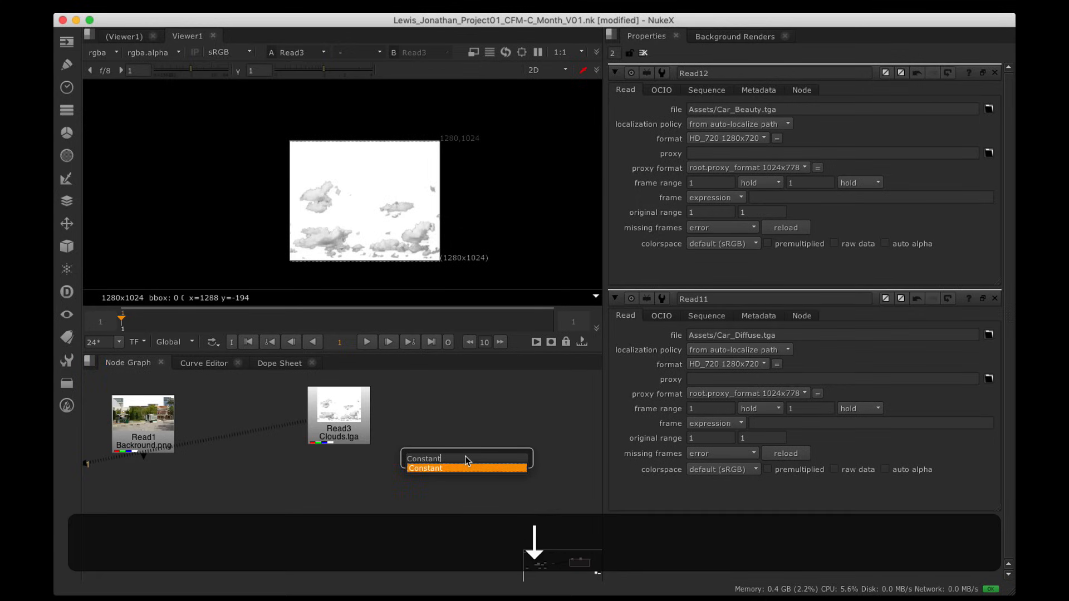
key(Return)
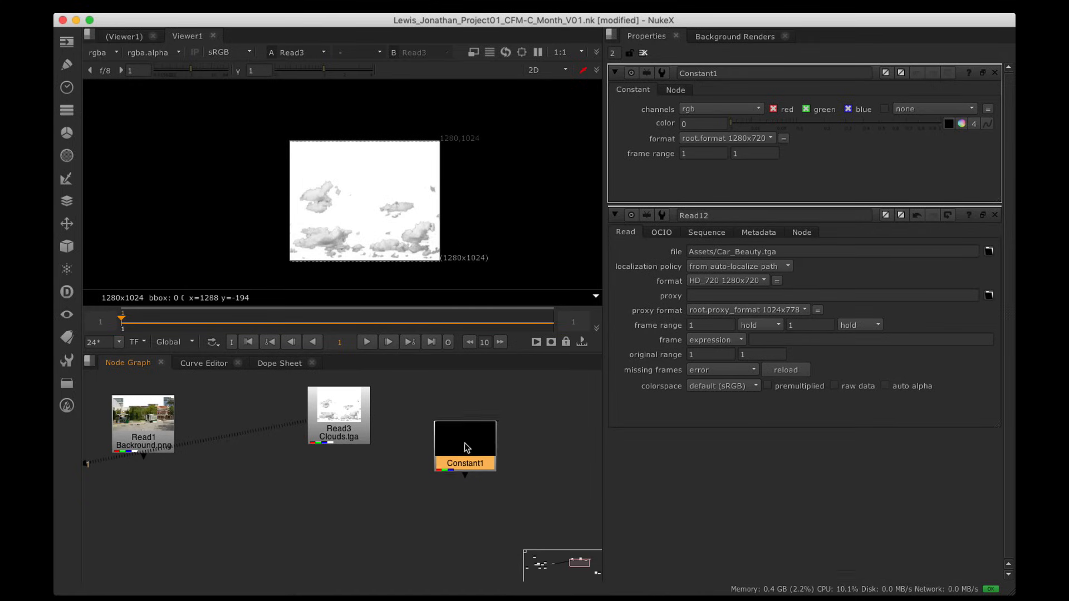
drag(467, 448, 461, 421)
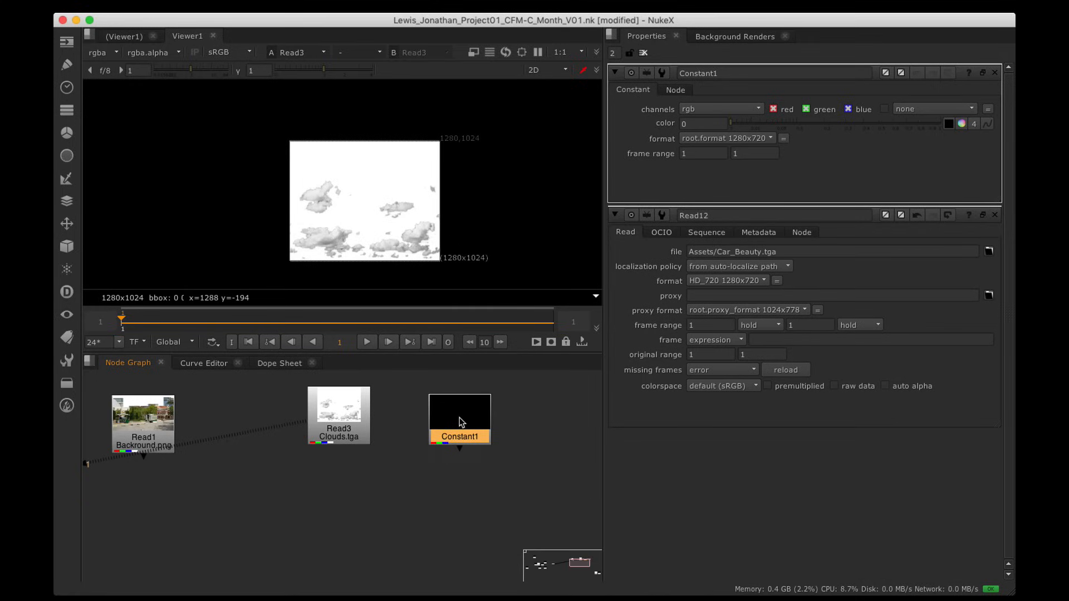
key(1)
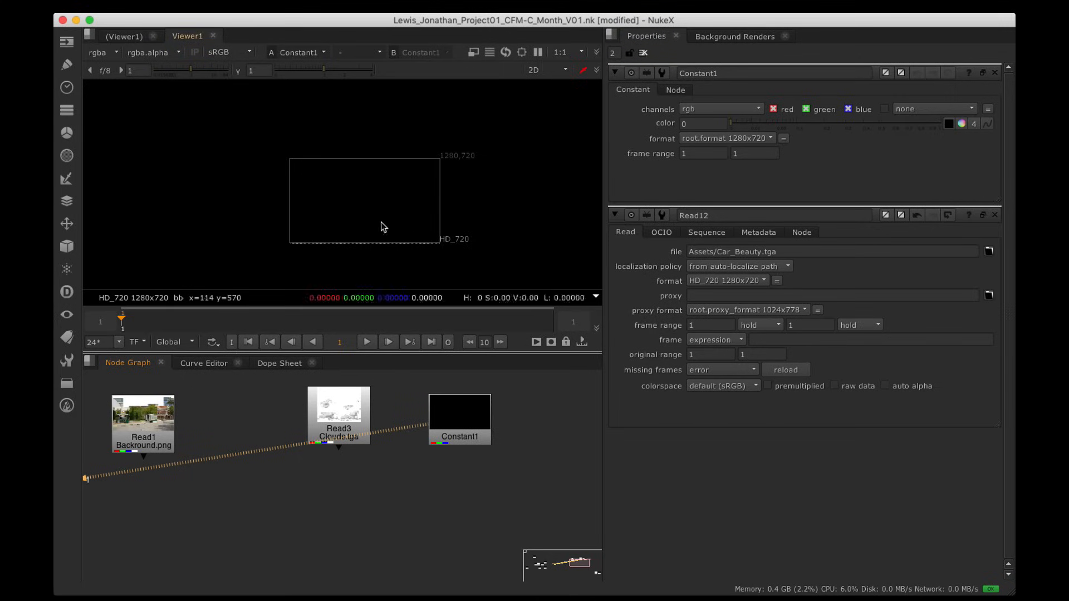
click(996, 215)
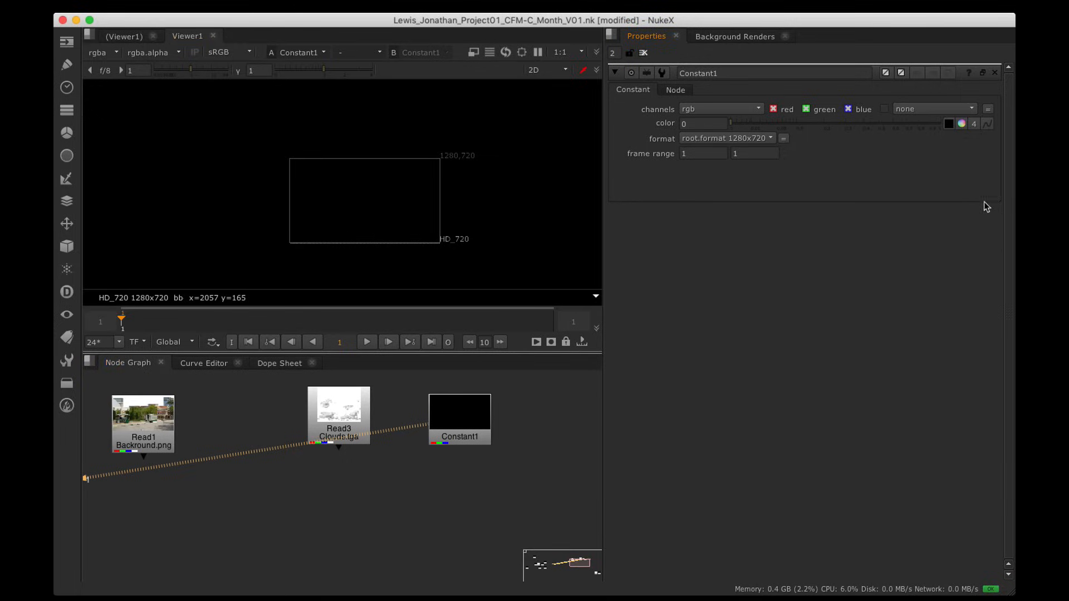
Step: Set Constant1's colour to blue 0, 0.25, 1 using the floating colour picker
click(963, 124)
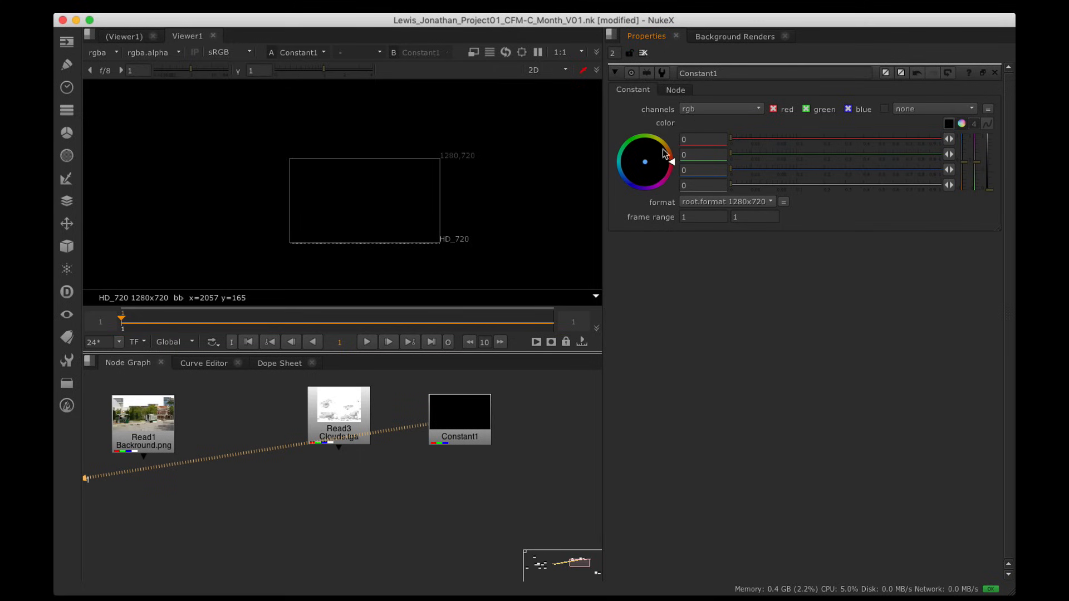
click(963, 125)
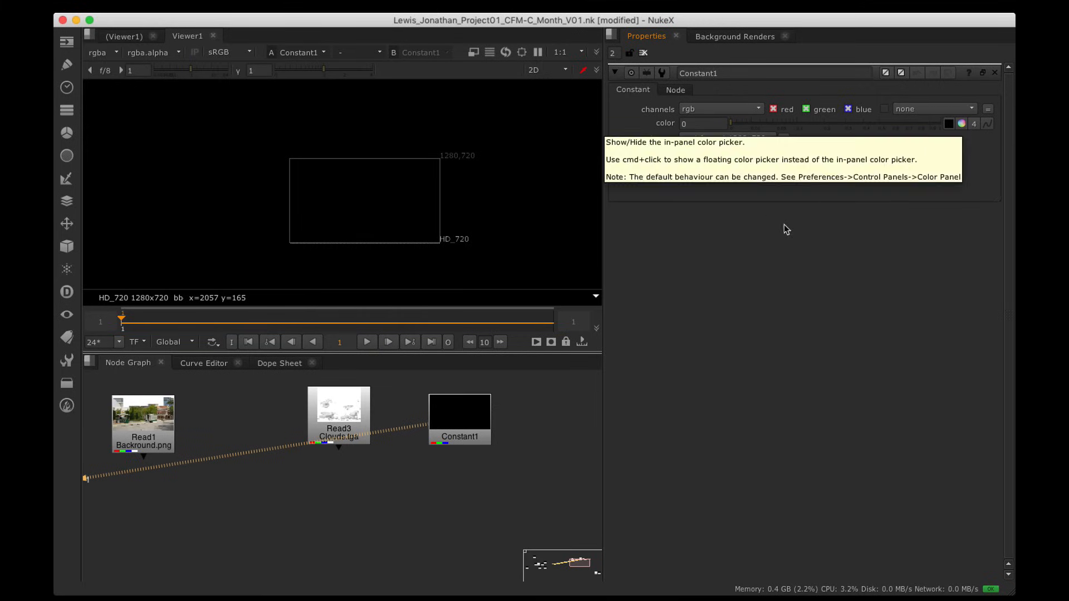
key(super)
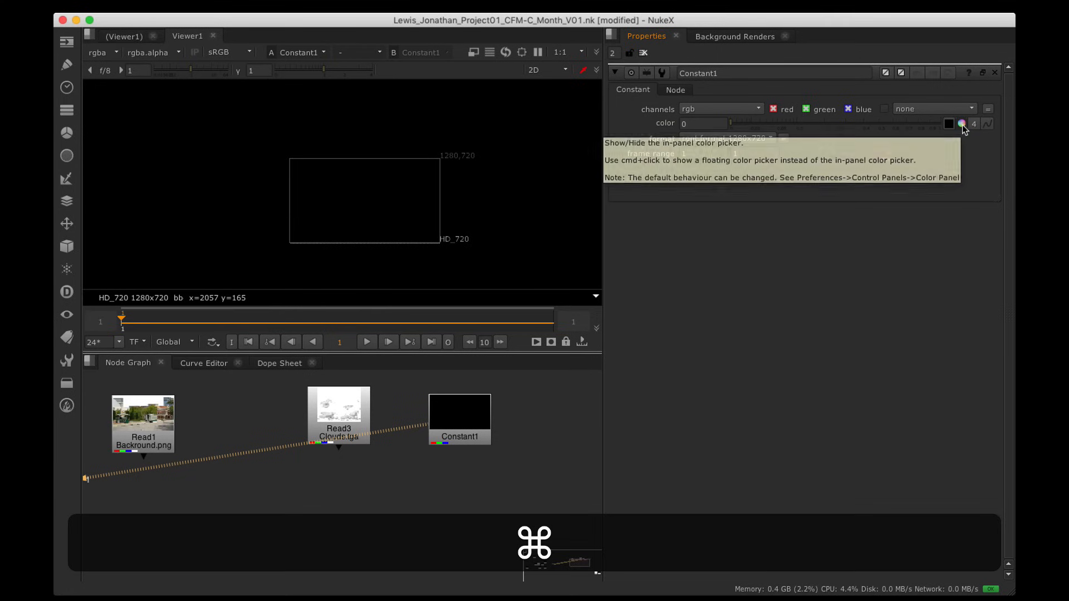
super+click(965, 129)
drag(600, 102, 648, 118)
drag(677, 452, 812, 522)
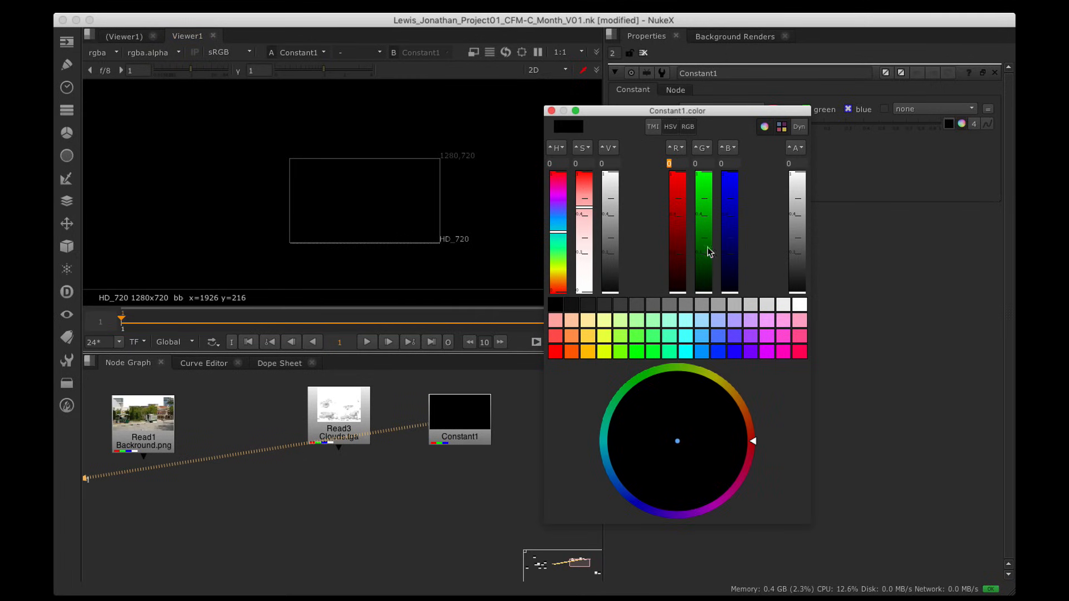
drag(738, 277, 735, 240)
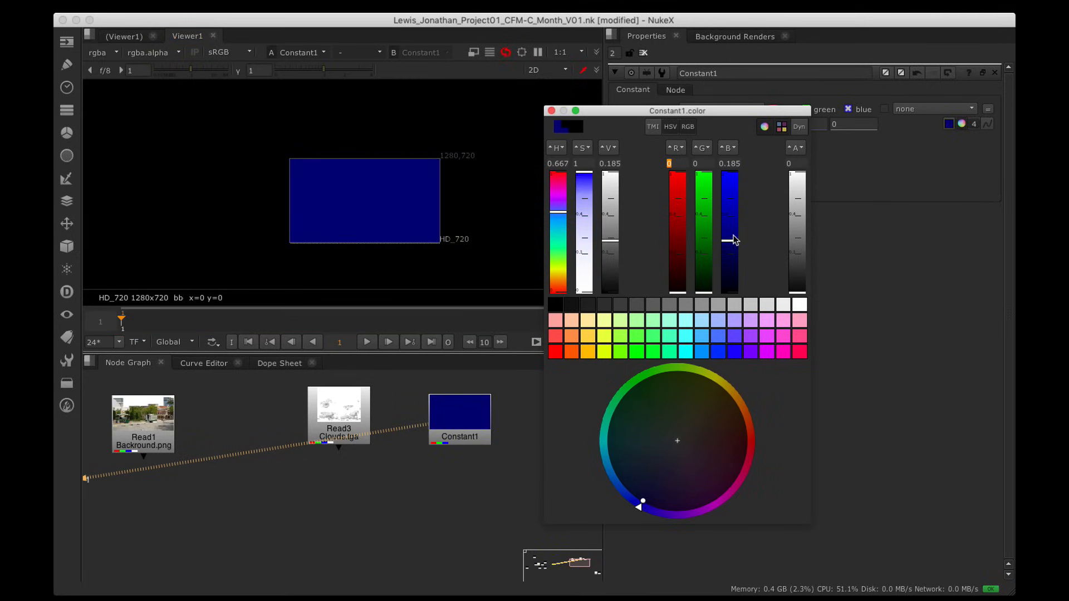
click(718, 351)
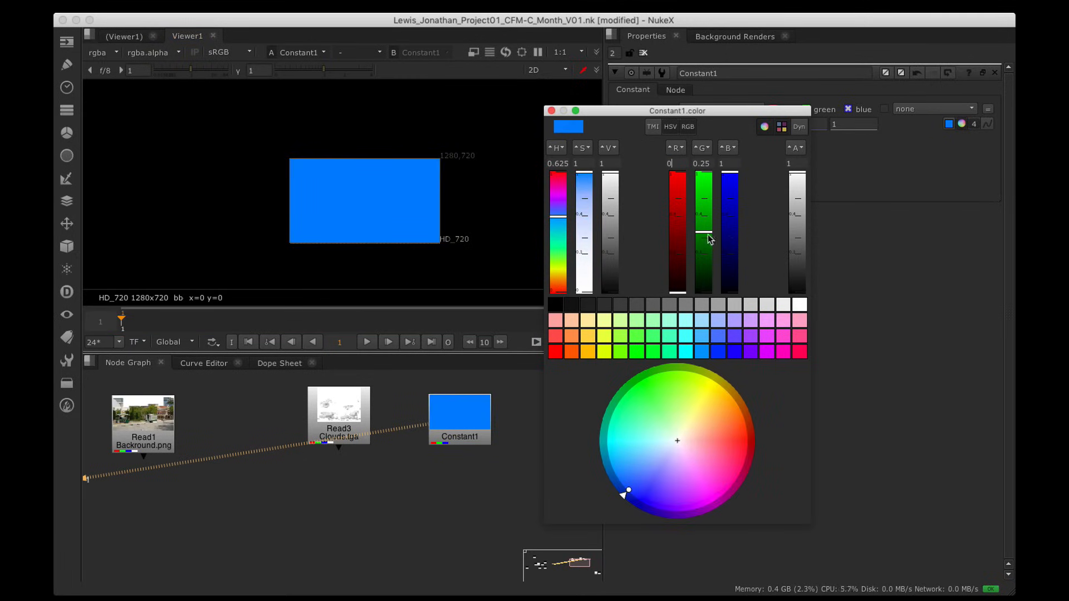
click(705, 350)
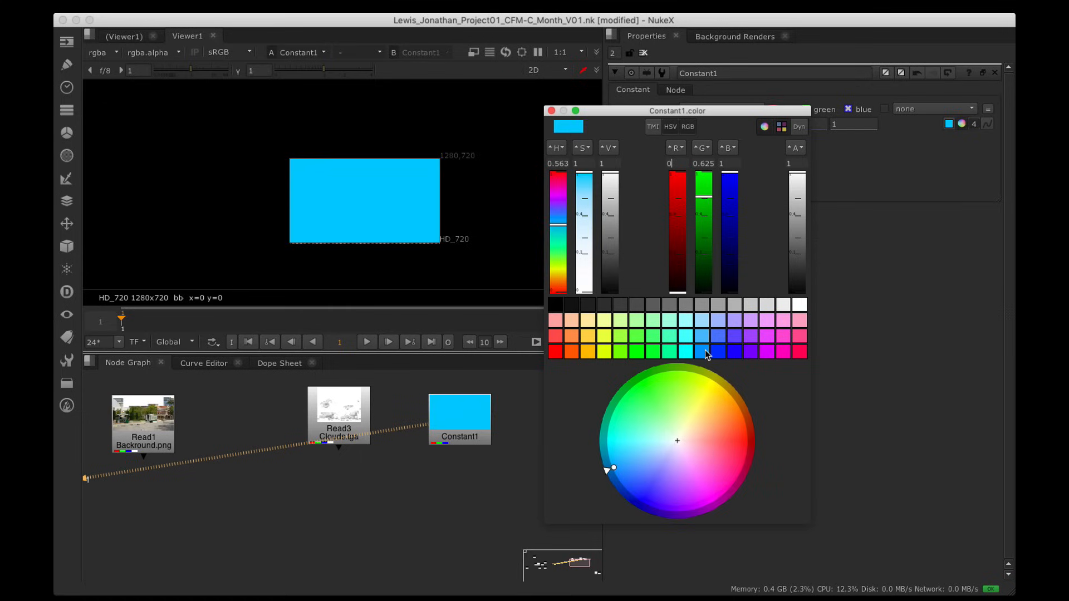
click(717, 352)
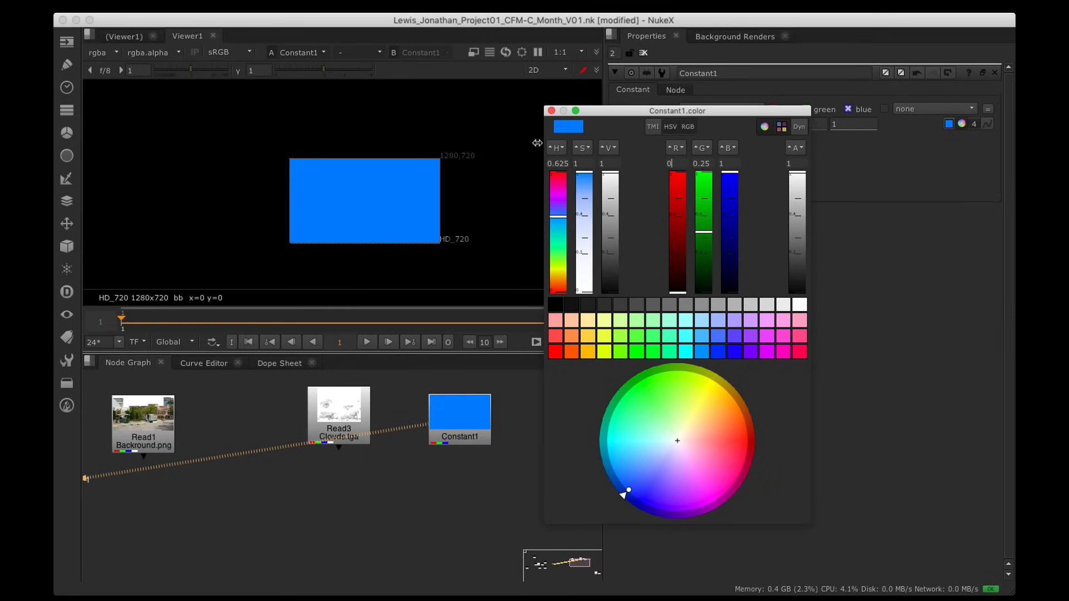
click(551, 110)
scroll(357, 172, up, 2)
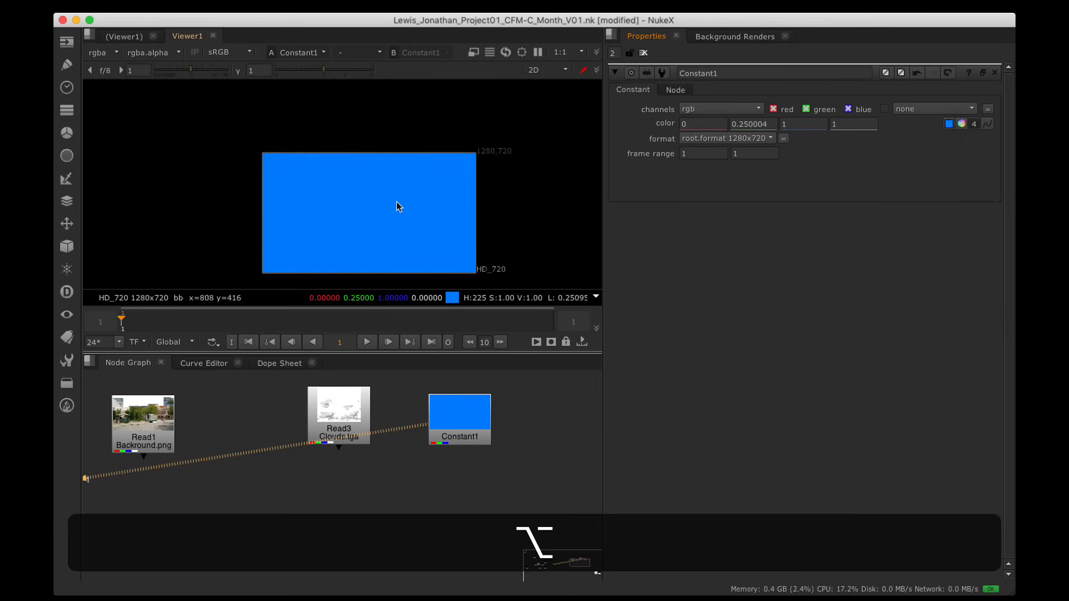
alt+drag(396, 202, 383, 176)
scroll(377, 161, up, 2)
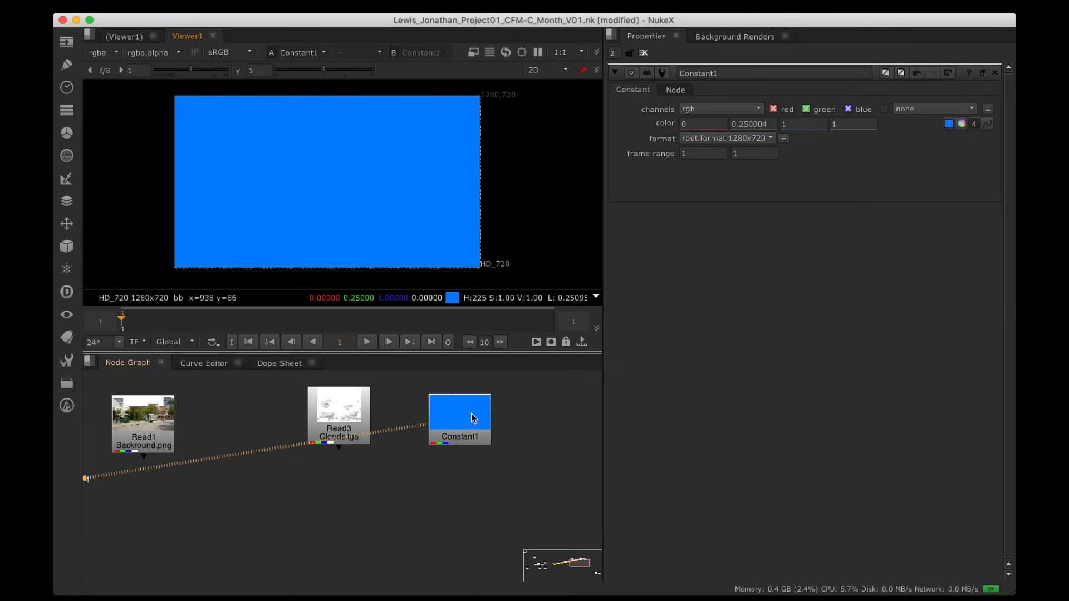
Step: Nudge the blue Constant1 node a few pixels up and left in the Node Graph
drag(472, 419, 470, 411)
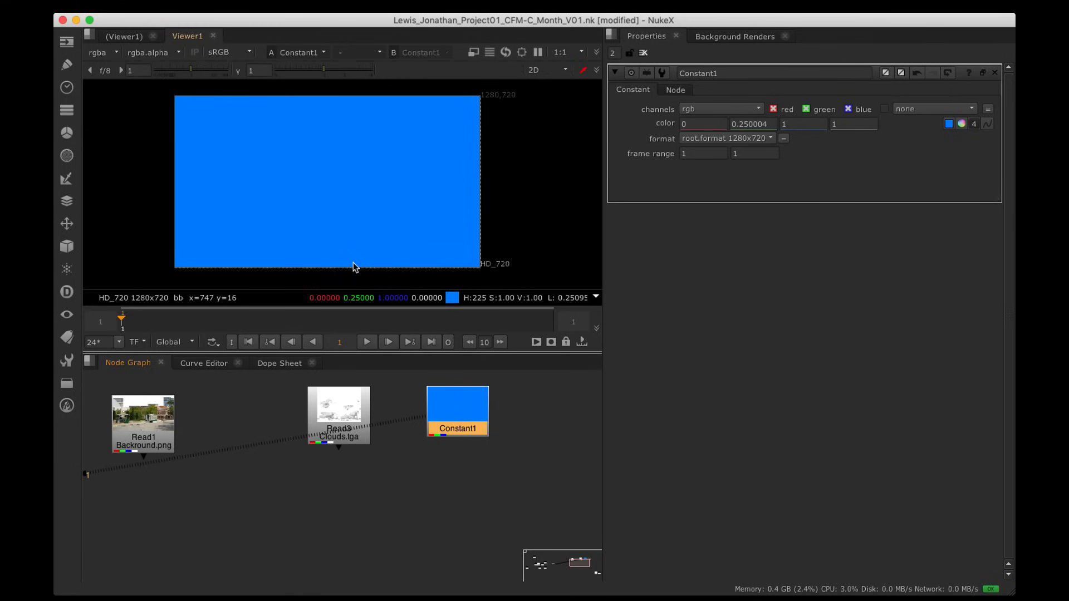
Step: Add a Ramp node (Ramp1) under Constant1 through the node search
key(Tab)
key(Tab)
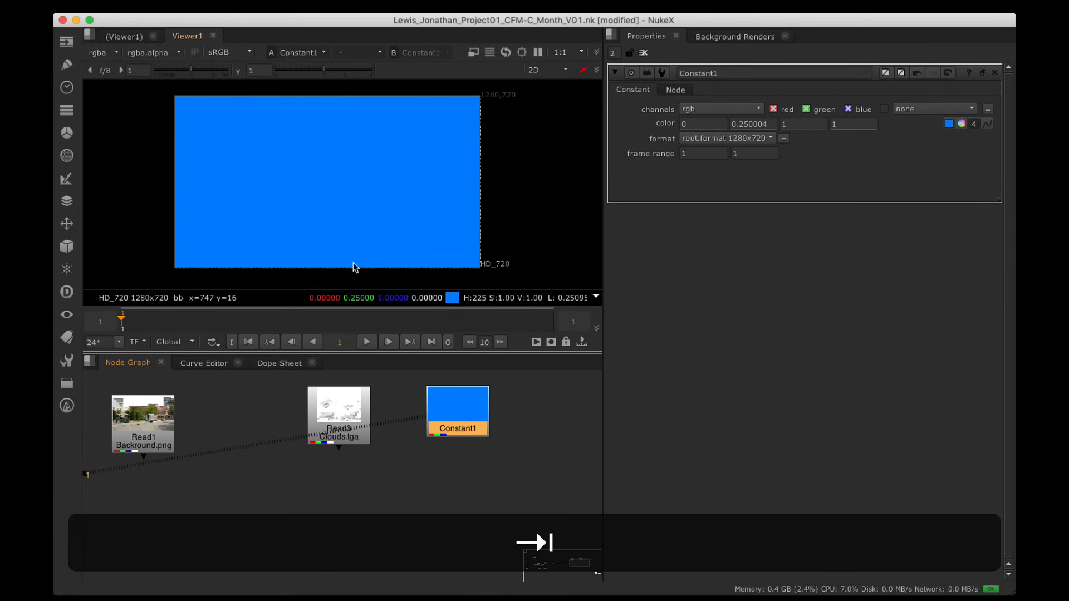
key(Tab)
text(ramp)
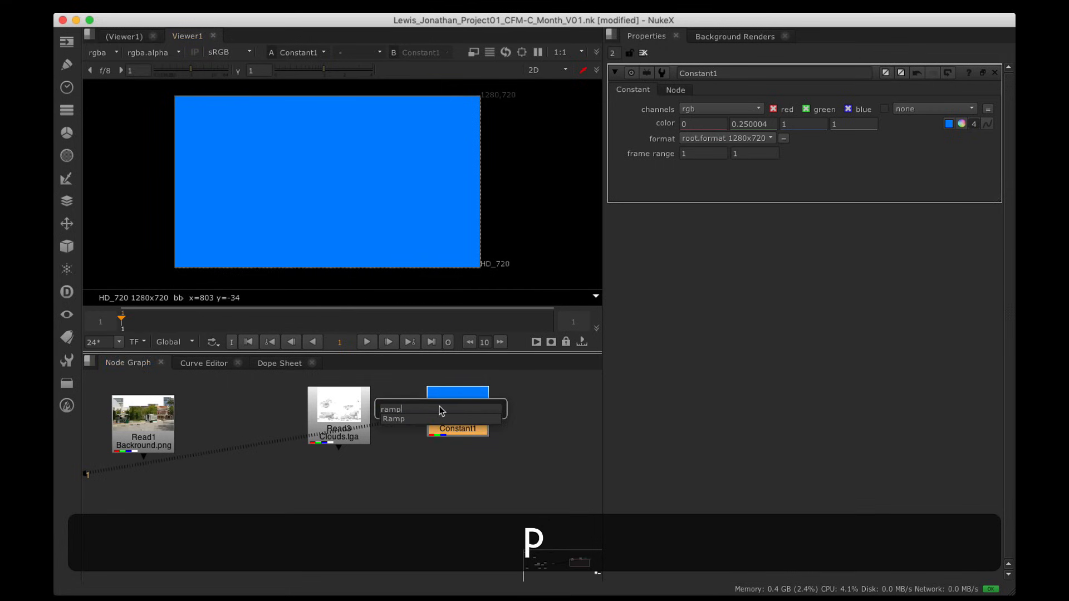
key(Down)
key(Return)
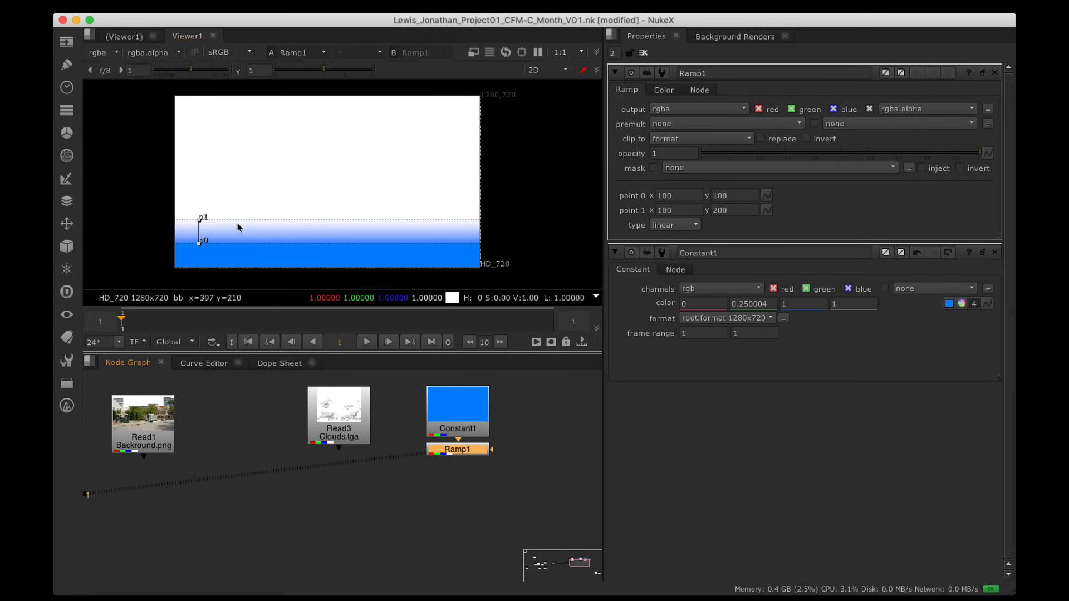
Step: Place the ramp points vertically (p0 105,720; p1 100,-235), then view Read3's clouds
alt+drag(351, 148, 403, 148)
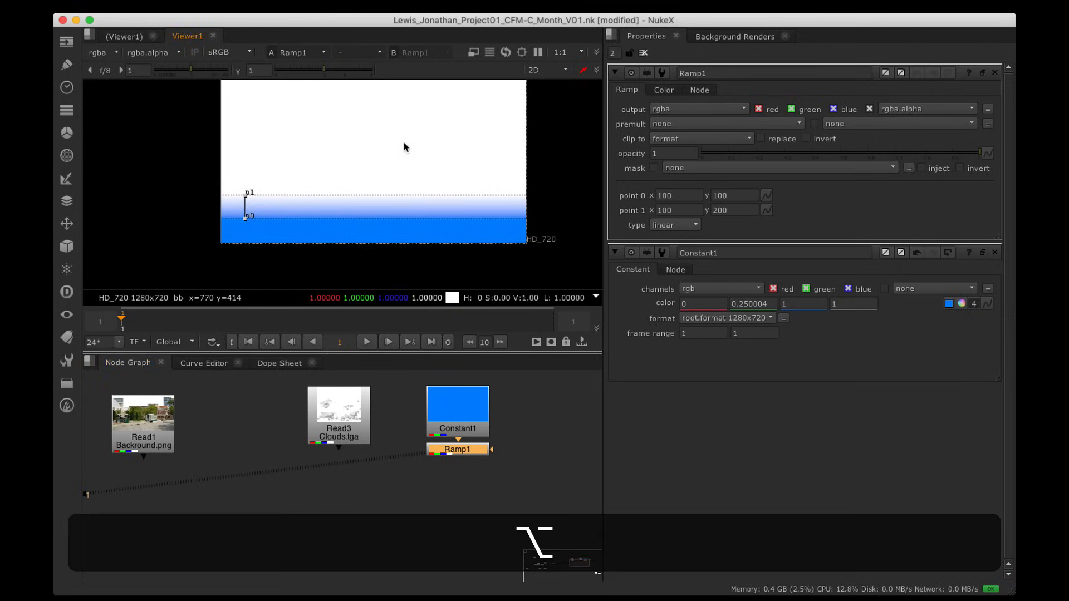
drag(245, 194, 294, 112)
scroll(282, 217, down, 3)
scroll(263, 131, down, 3)
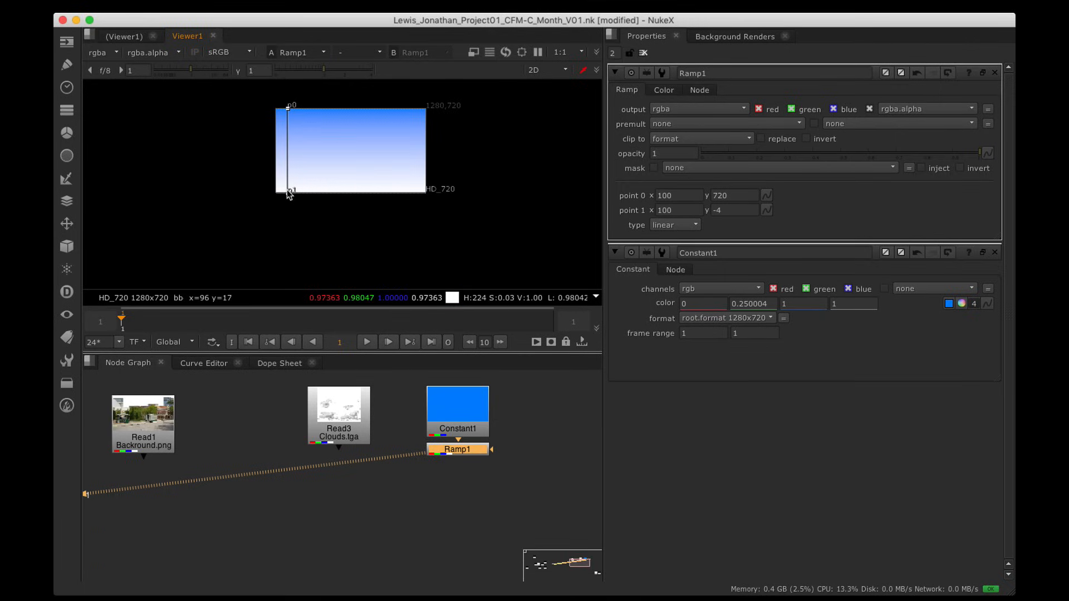
drag(289, 193, 289, 223)
alt+drag(289, 106, 337, 136)
scroll(336, 172, up, 3)
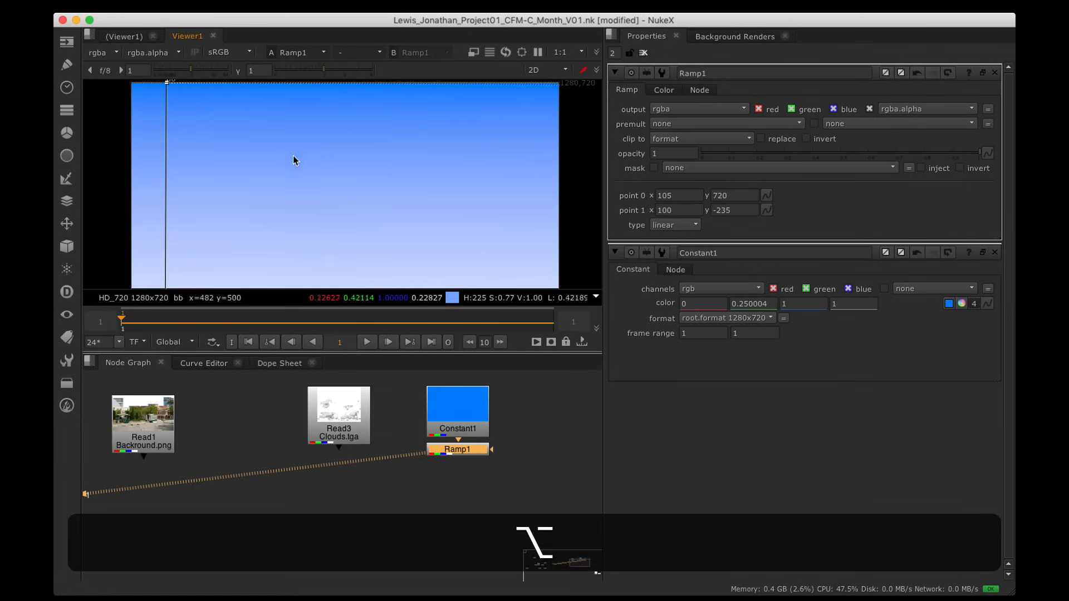
scroll(363, 165, down, 3)
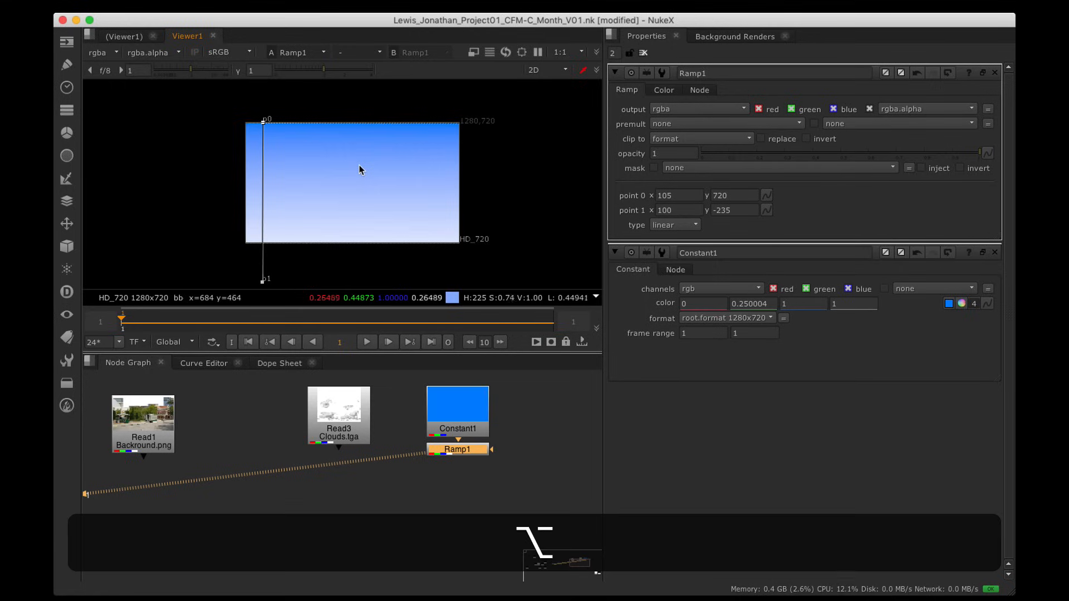
alt+drag(359, 170, 377, 175)
drag(472, 112, 511, 133)
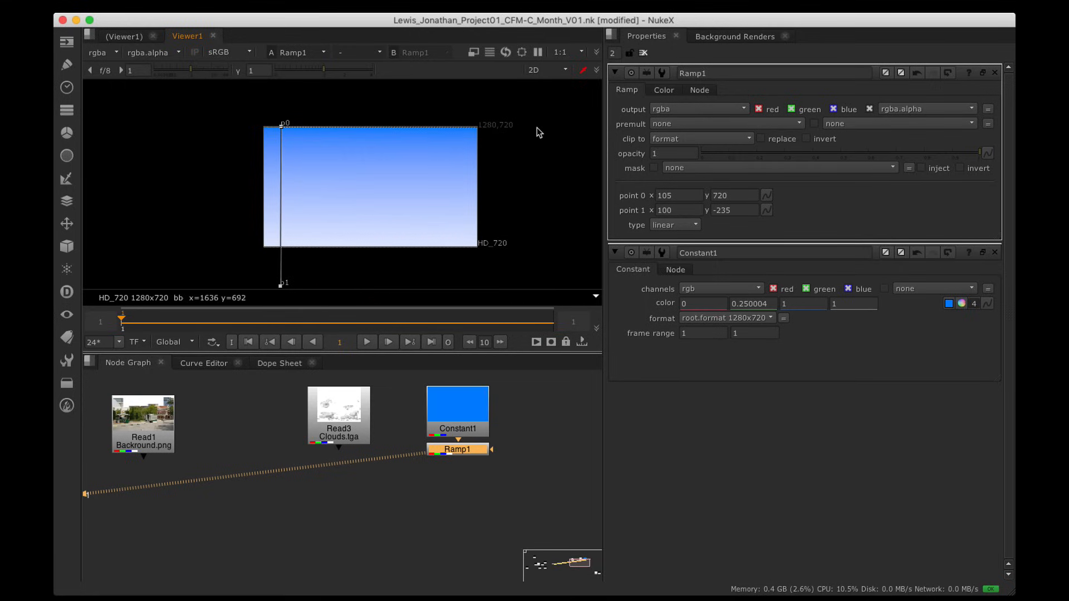
click(362, 440)
key(1)
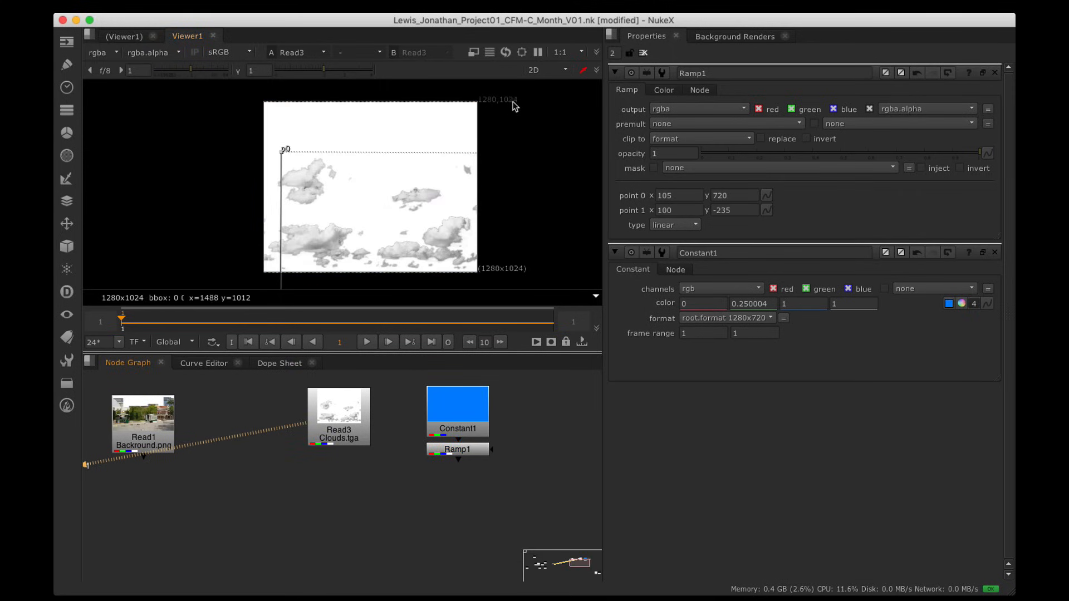
Step: Reposition the Read3 clouds node and view the Constant1/Ramp1 blue gradient
drag(351, 440, 367, 448)
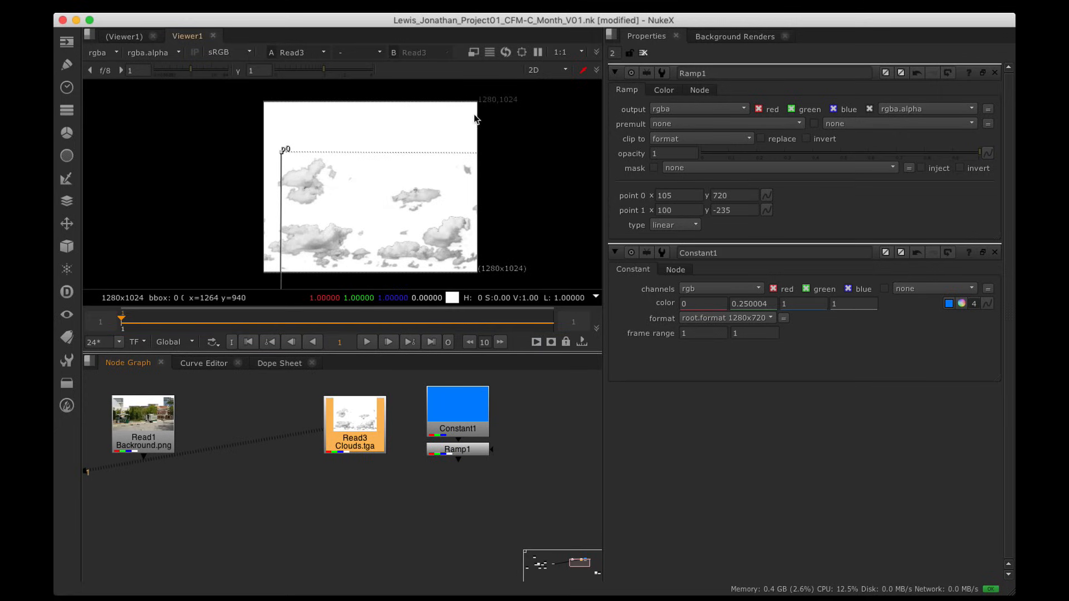
drag(366, 453, 360, 456)
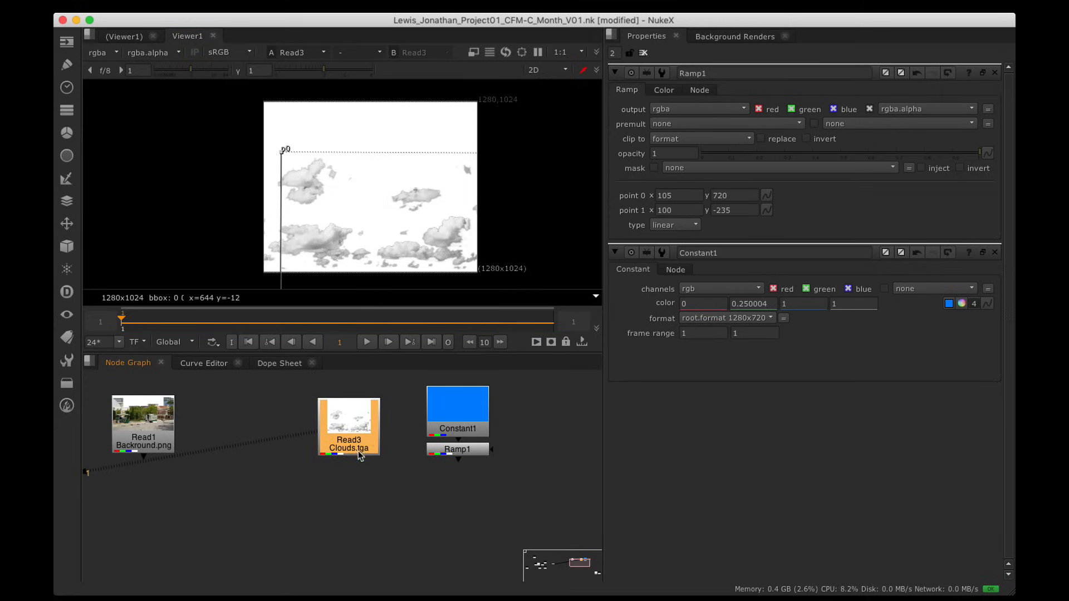
drag(412, 373, 530, 482)
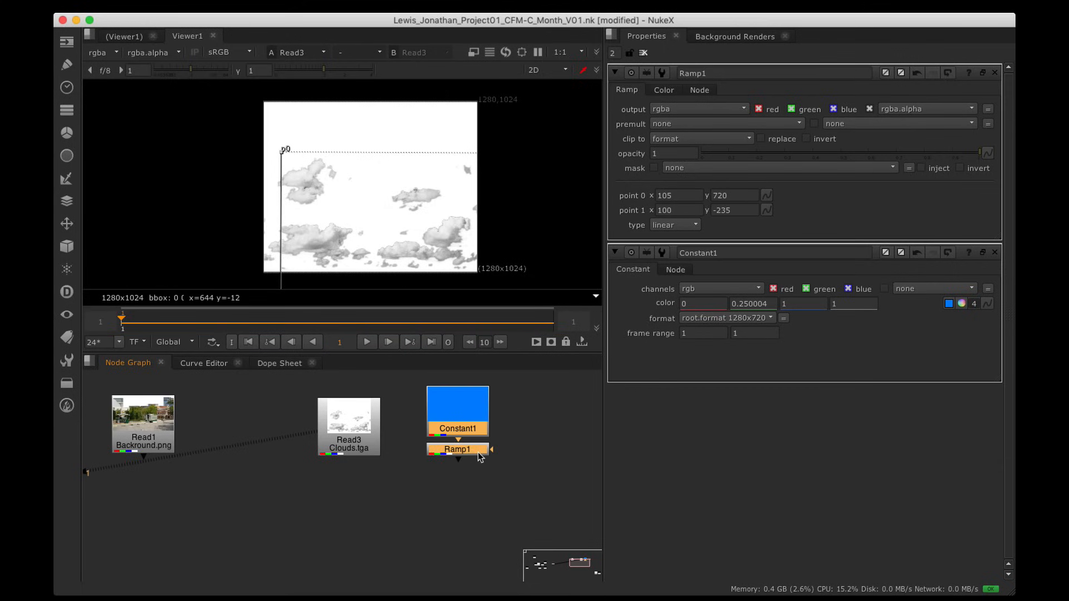
key(1)
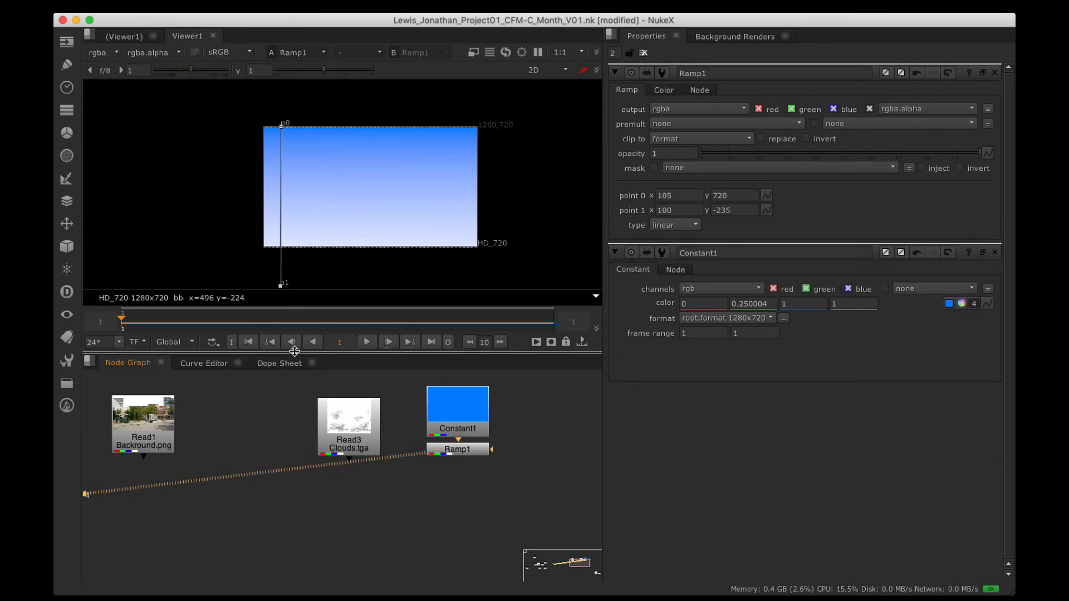
Step: View the Read1 street photo, then the Read6 car image
alt+drag(231, 458, 419, 468)
click(339, 443)
key(1)
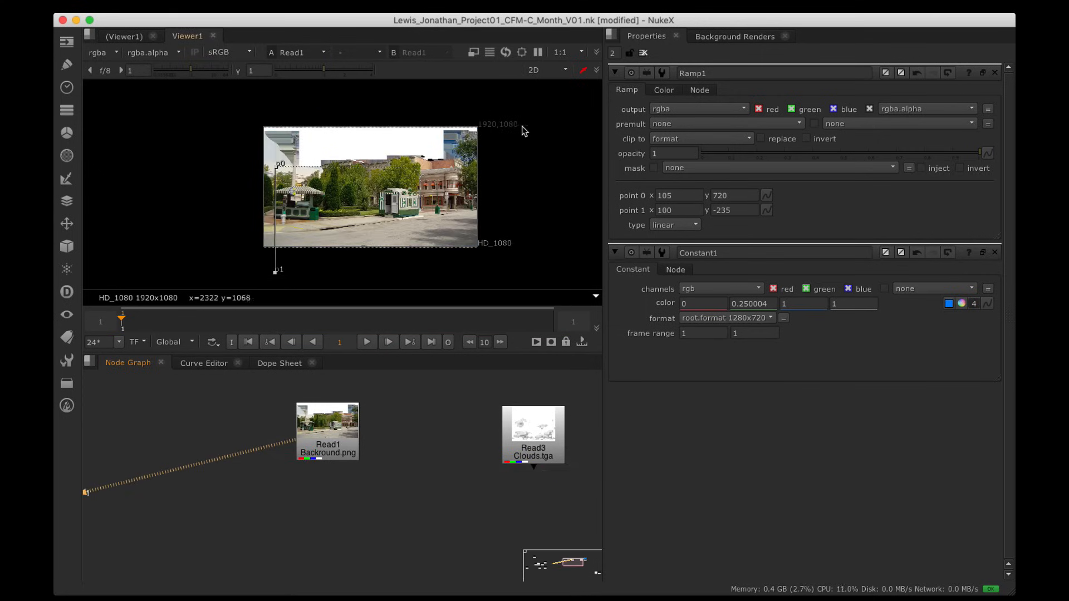
scroll(376, 438, down, 2)
scroll(376, 438, down, 3)
alt+drag(376, 438, 614, 422)
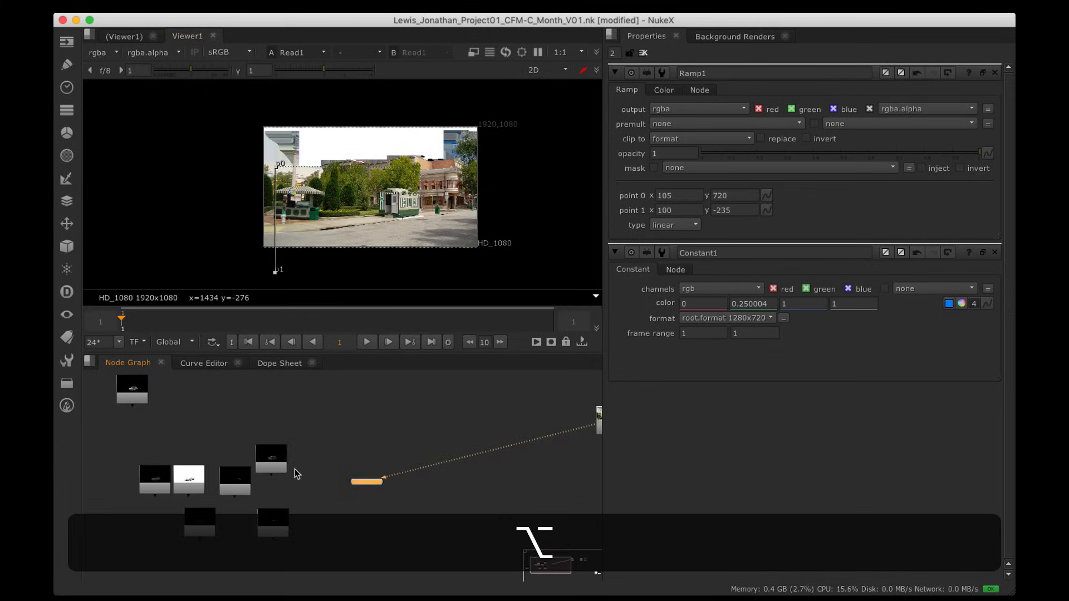
click(272, 460)
key(1)
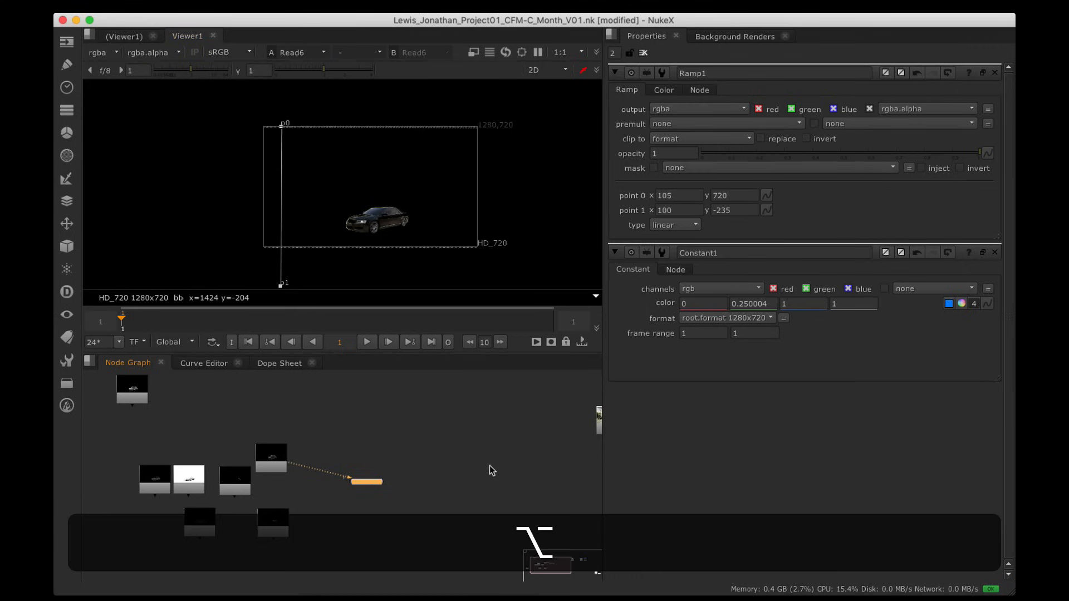
Step: View Read1 and Ramp1 again, finishing on the Read3 clouds image
alt+drag(534, 463, 292, 427)
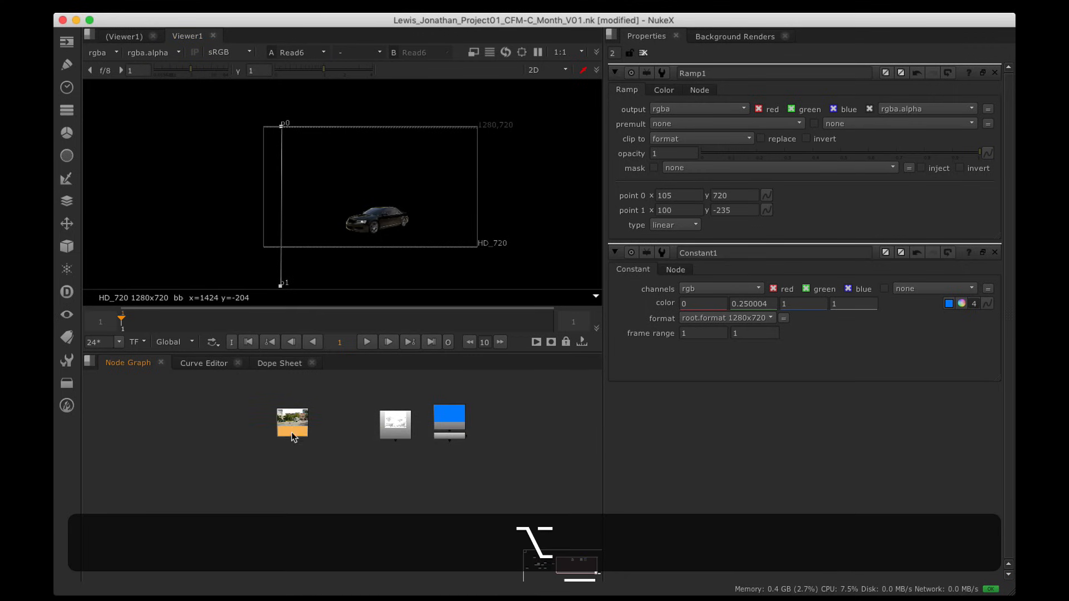
key(1)
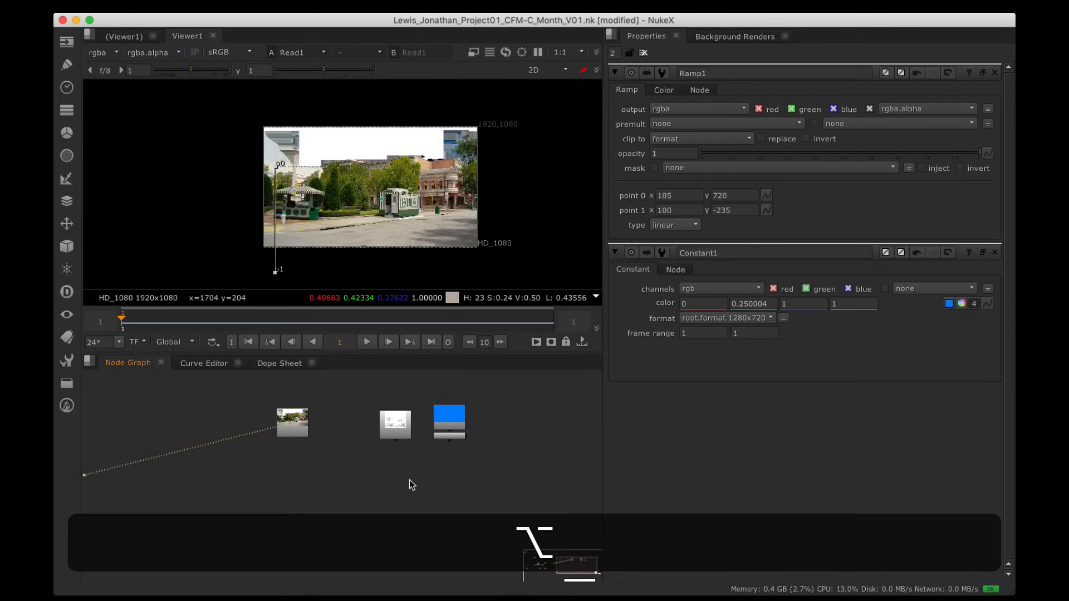
alt+middle_drag(410, 484, 425, 432)
key(1)
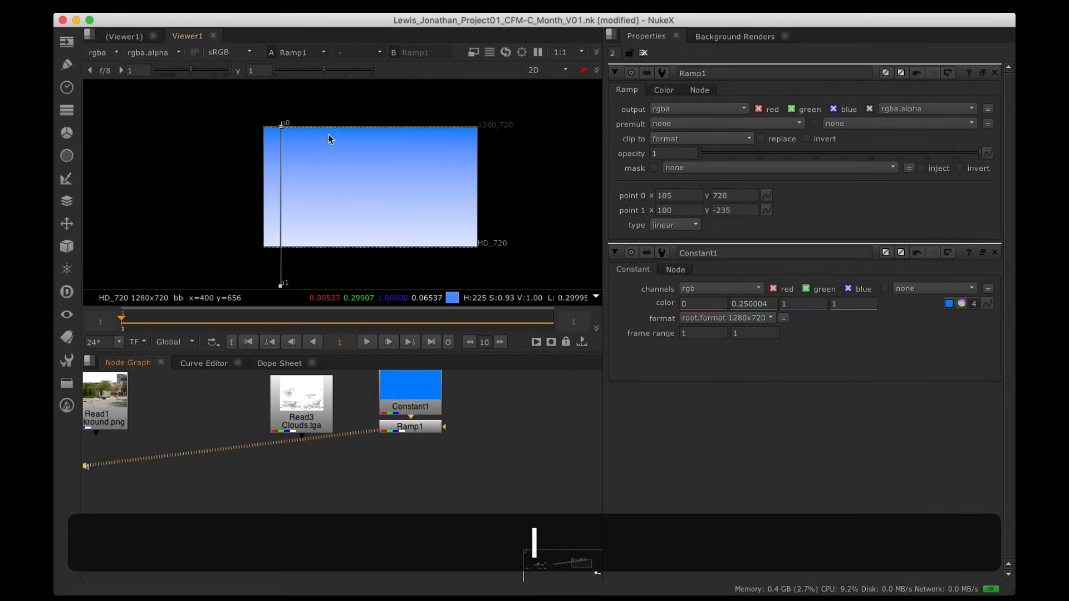
alt+drag(330, 441, 372, 471)
click(357, 450)
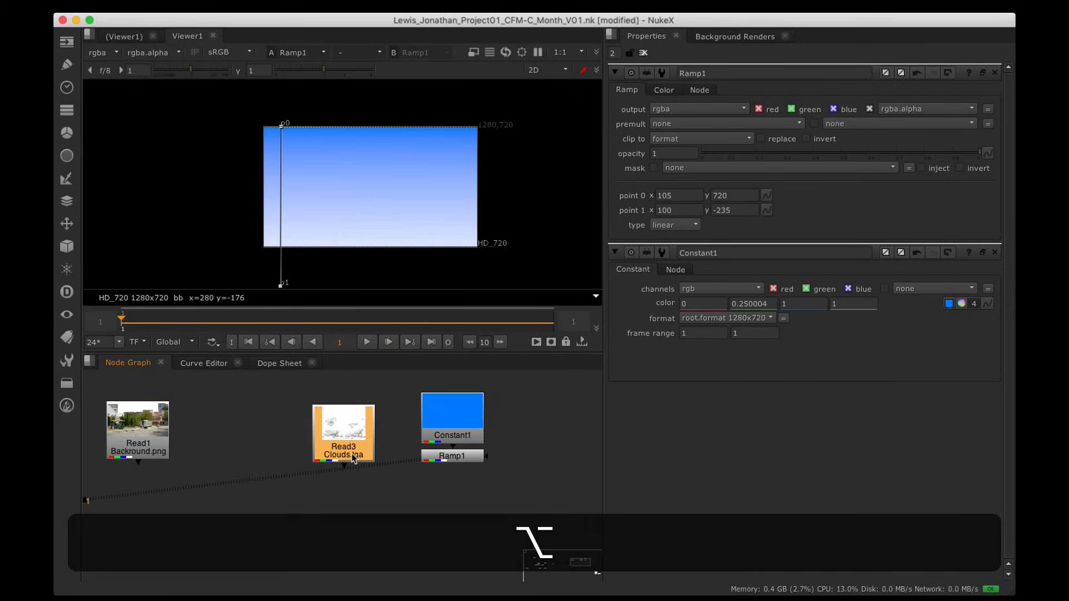
key(1)
alt+drag(363, 207, 453, 332)
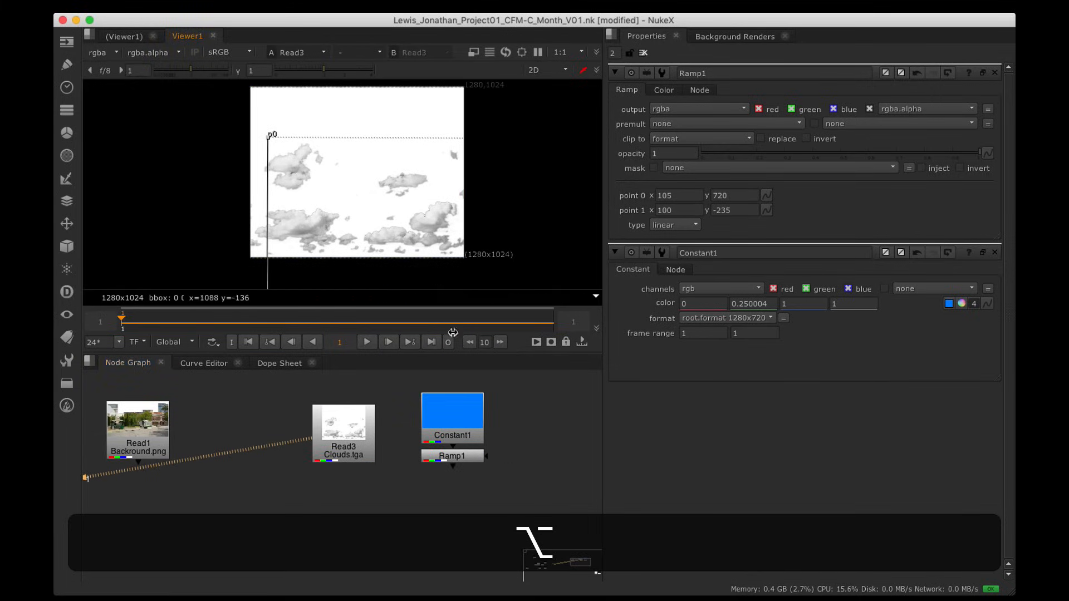
Step: Close the Ramp1 and Constant1 properties and fit the clouds image in a maximised viewer
click(473, 456)
key(1)
click(359, 444)
key(1)
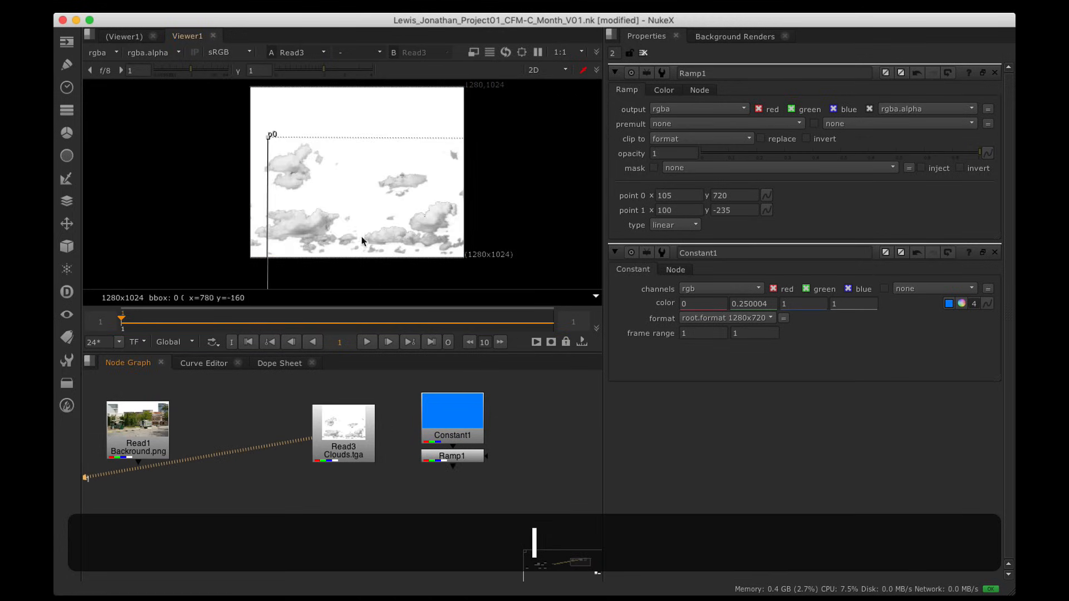
click(996, 73)
click(994, 74)
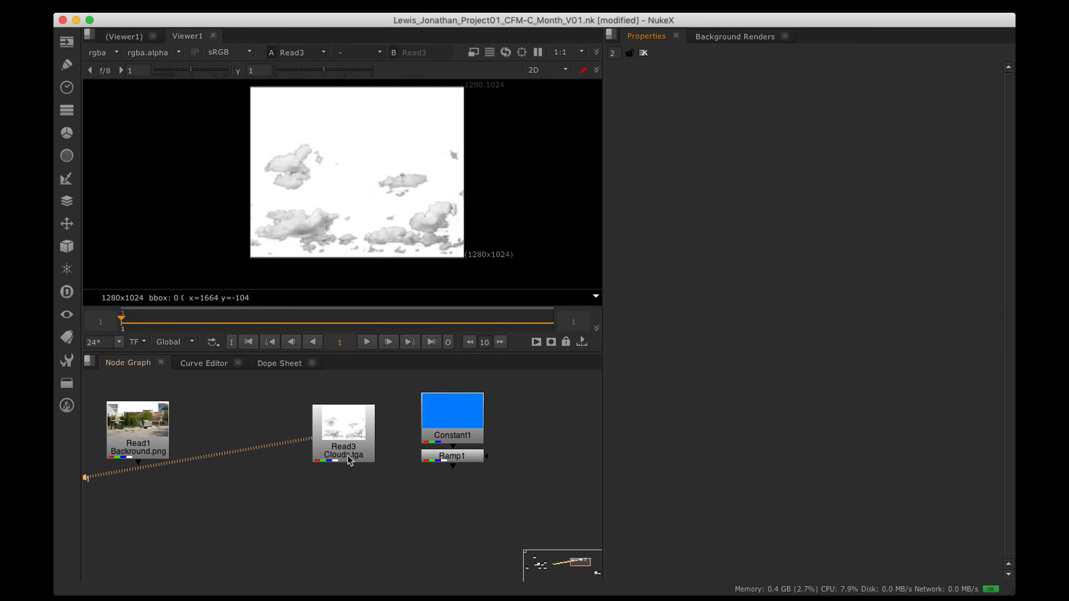
key(space)
key(h)
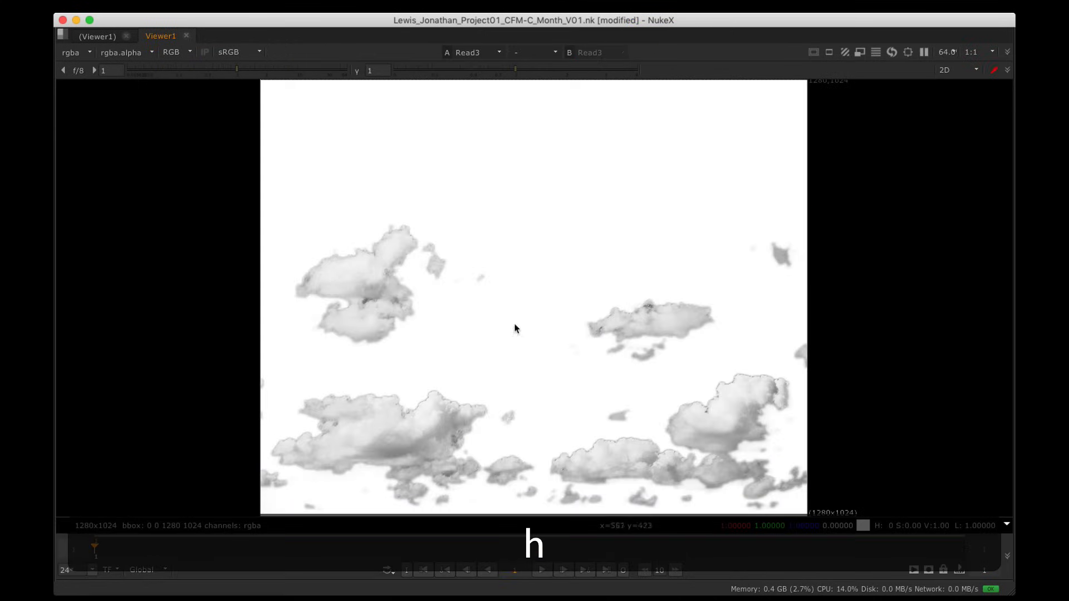
Step: Cycle the viewer channels through red, green, blue and alpha, then back to RGB
click(173, 53)
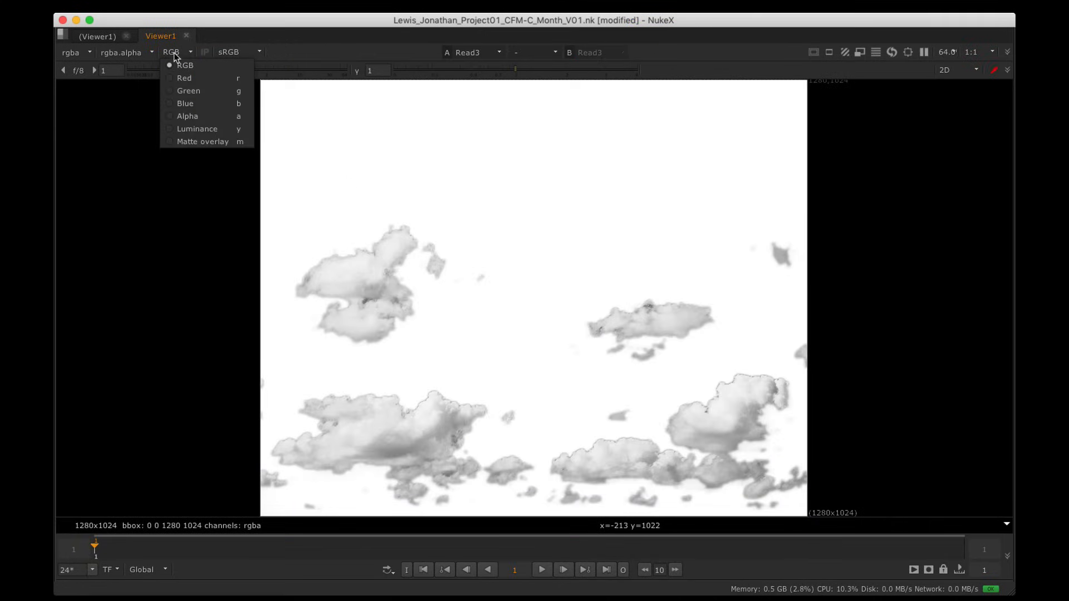
click(183, 78)
click(171, 56)
click(189, 91)
click(167, 55)
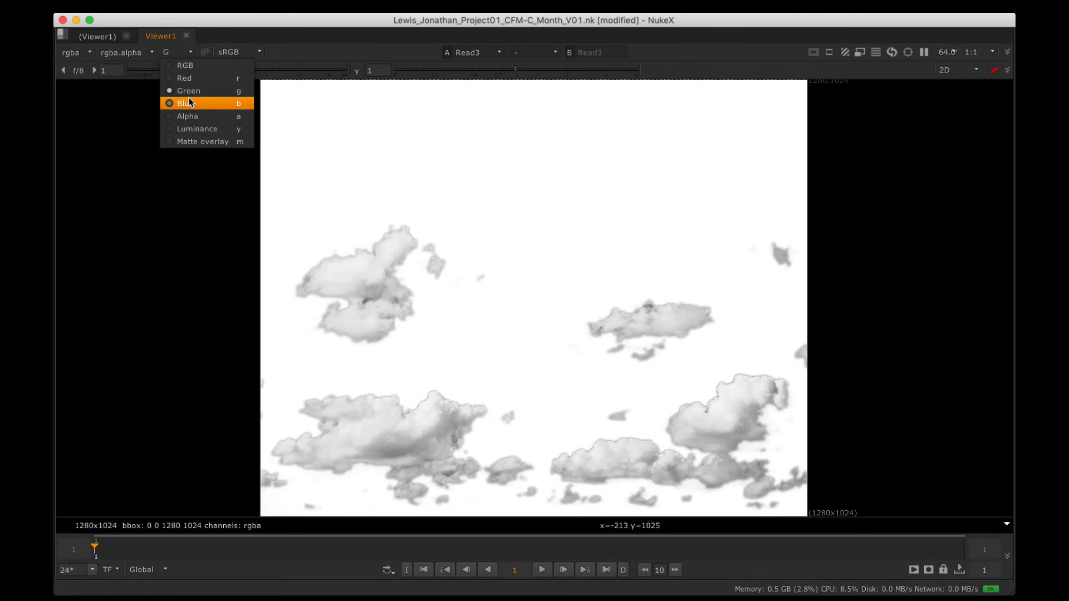
click(189, 103)
click(167, 53)
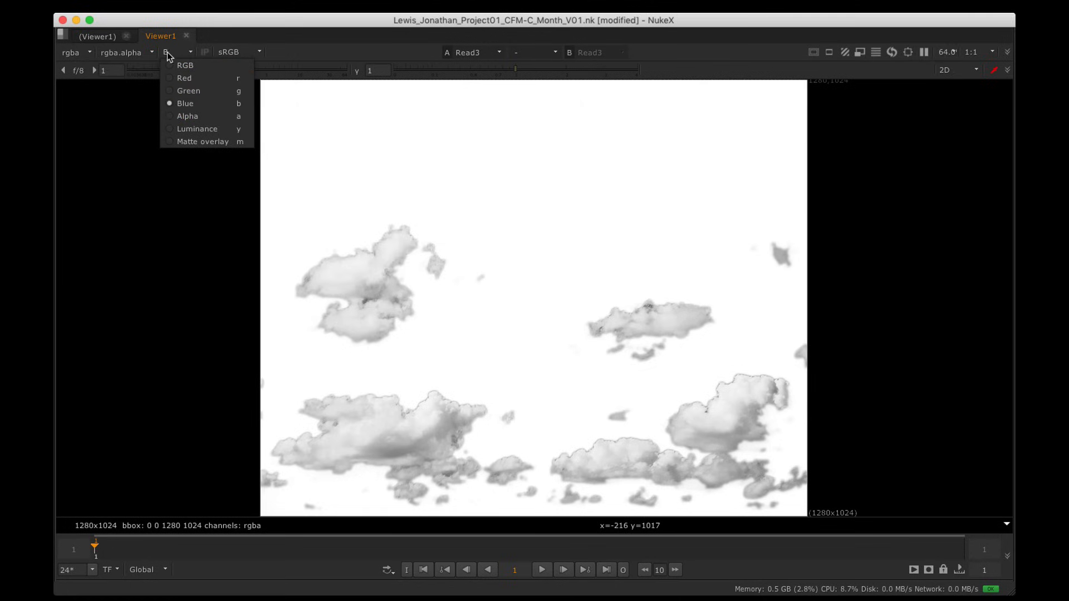
click(199, 113)
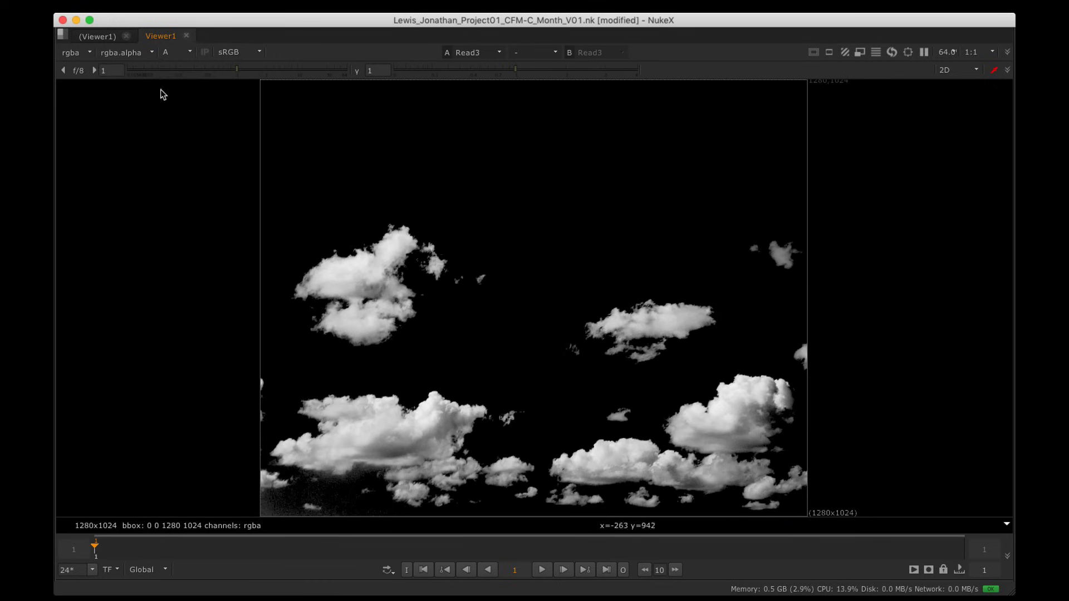
click(169, 52)
click(179, 64)
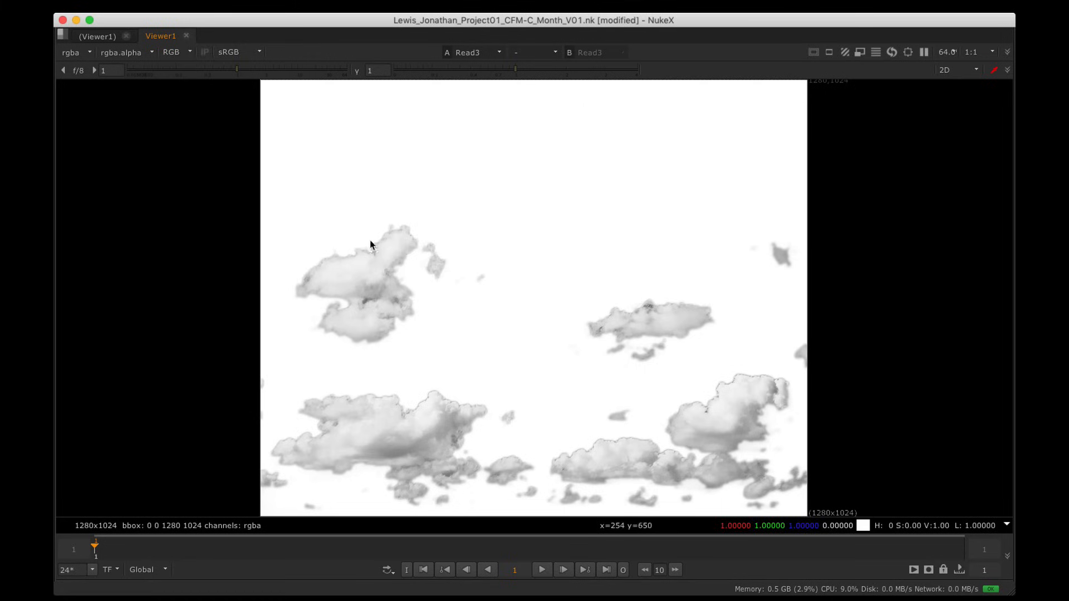
Step: Recheck the clouds' alpha matte, sample a cloud pixel, and return to RGB
click(168, 53)
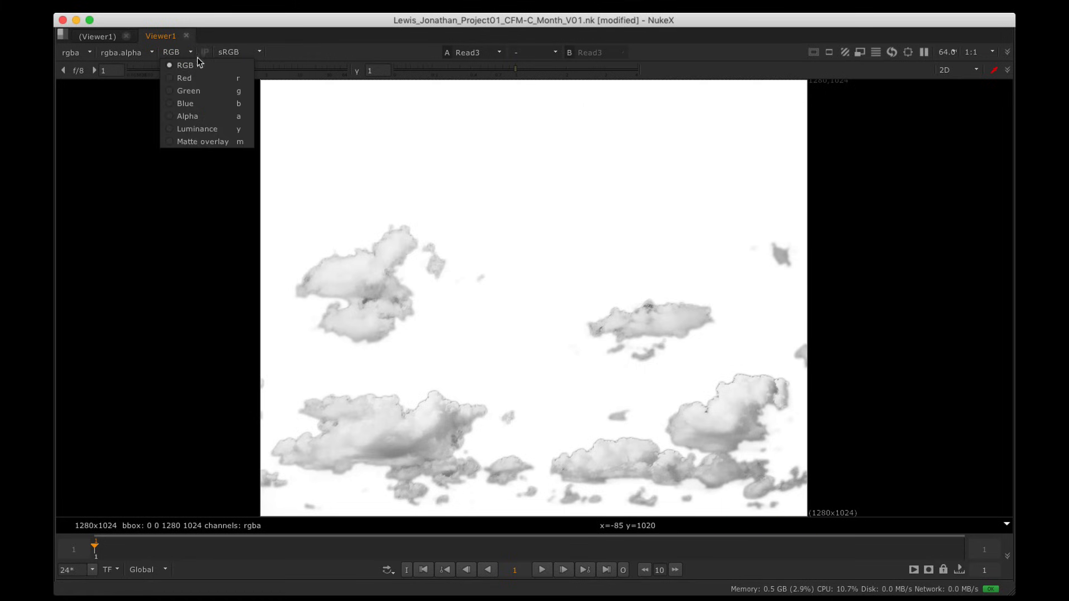
click(201, 112)
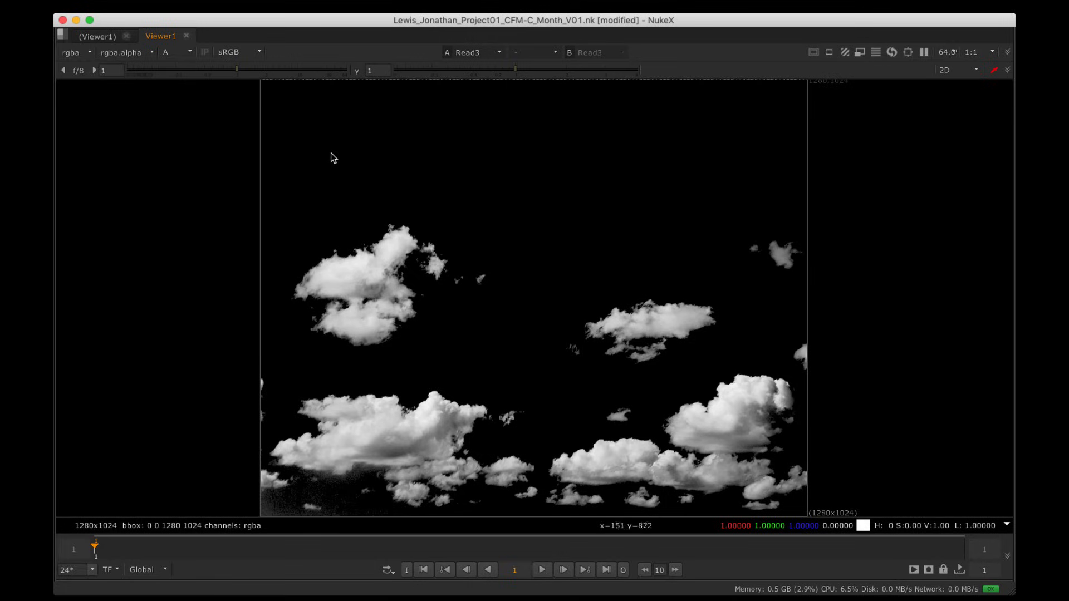
click(179, 53)
click(186, 66)
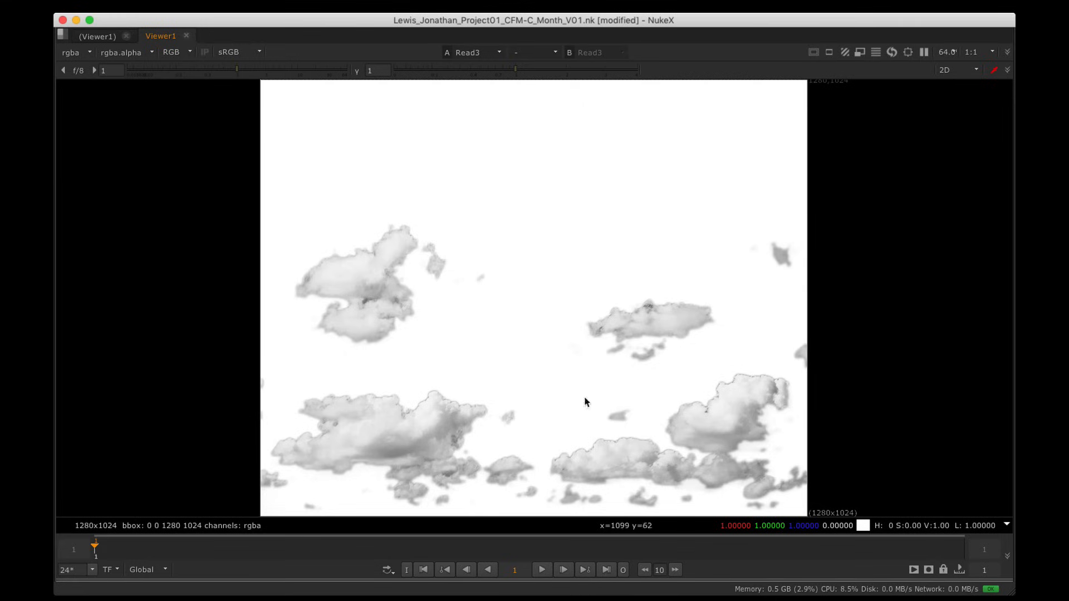
click(187, 54)
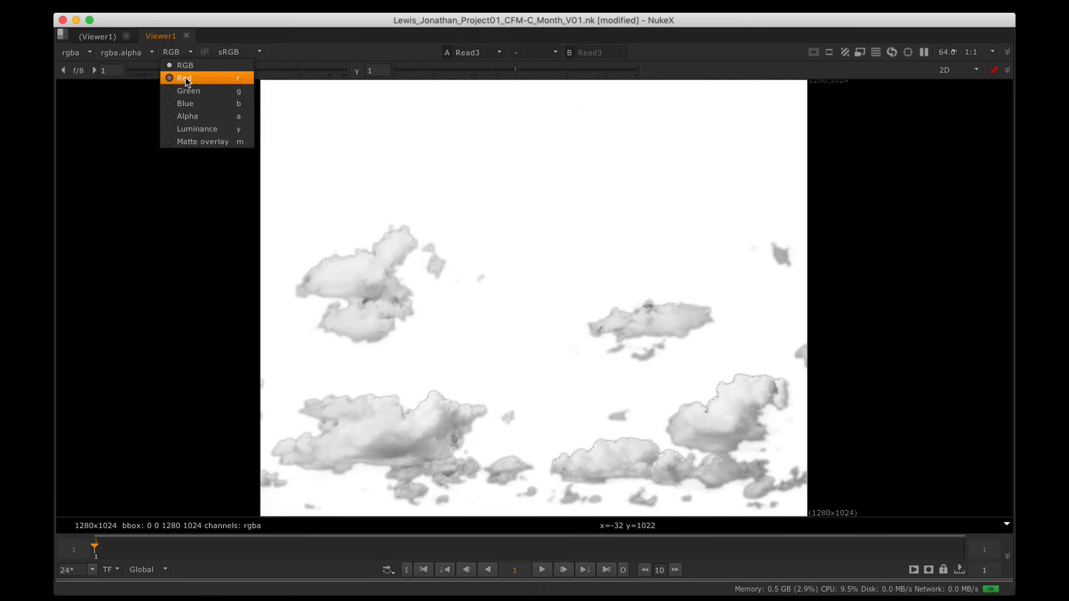
click(186, 114)
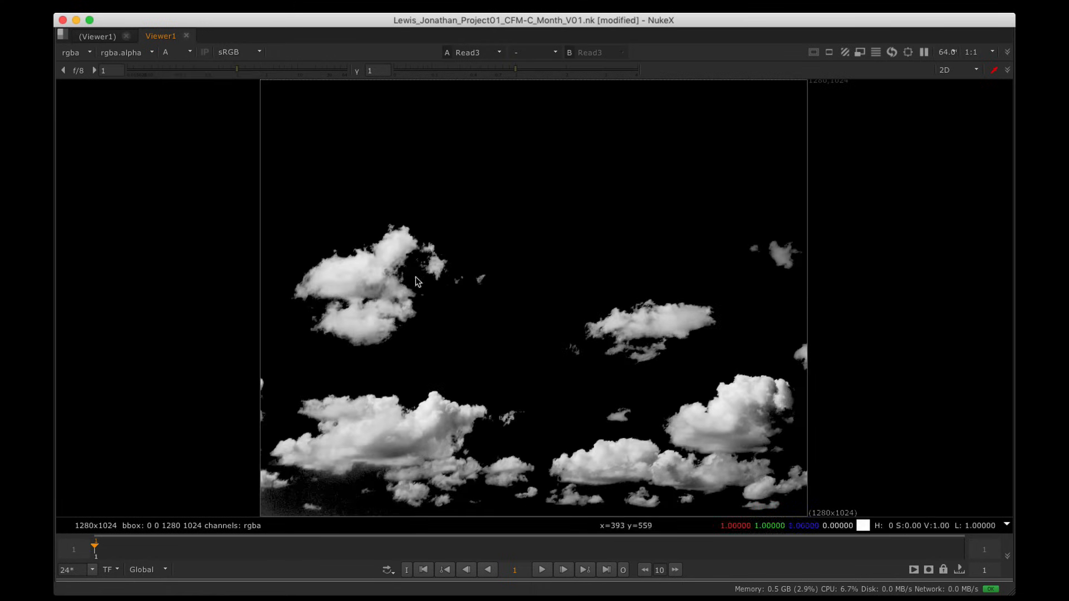
super+click(624, 455)
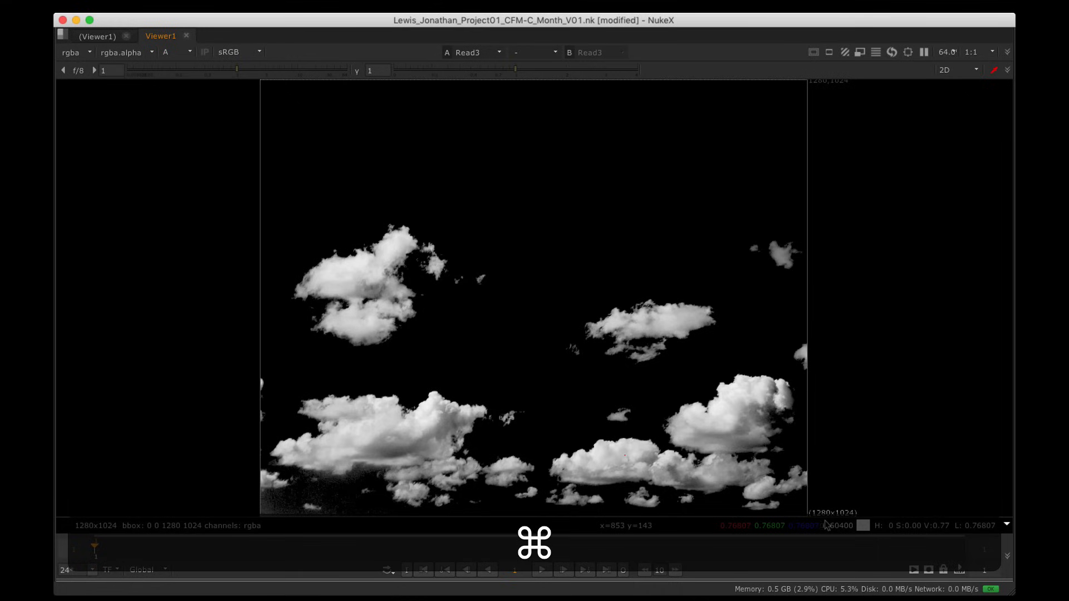
click(174, 54)
click(186, 66)
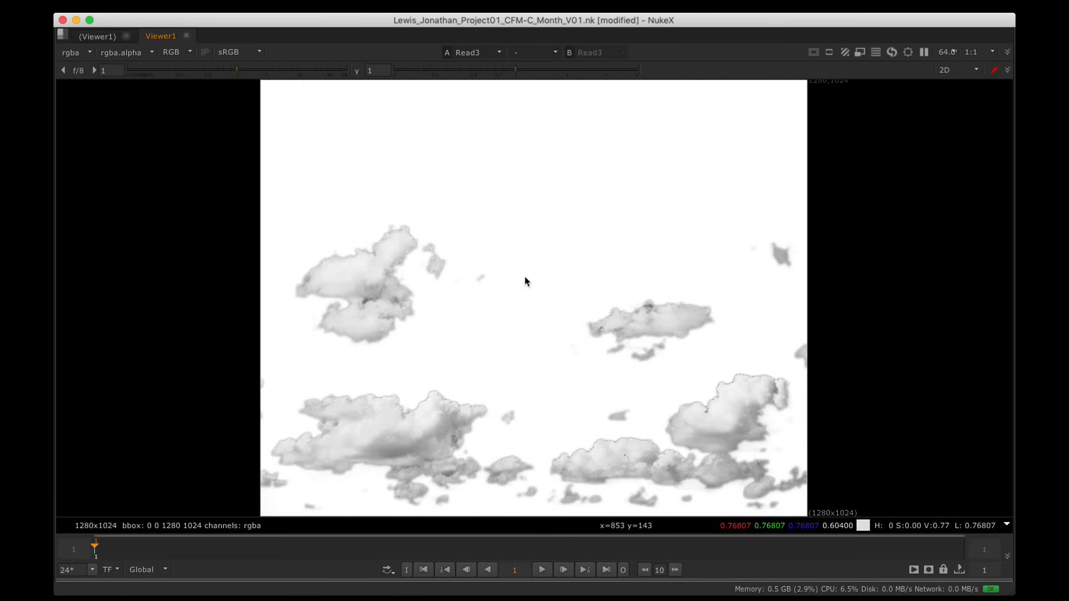
Step: Restore the normal layout and reposition the Read3 clouds node
scroll(525, 276, down, 4)
key(space)
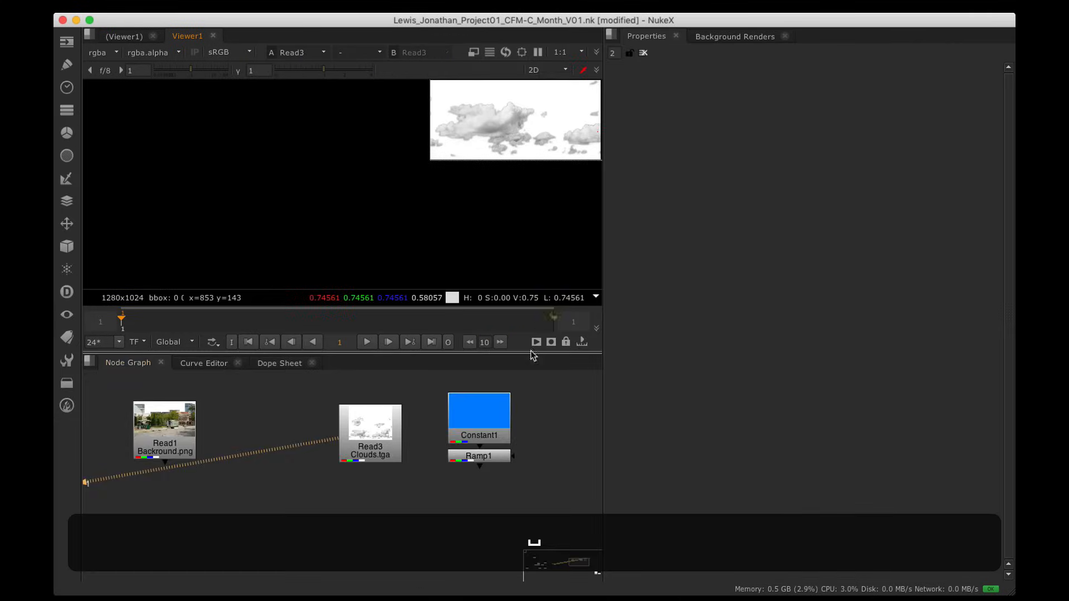
alt+drag(418, 440, 473, 467)
drag(408, 480, 408, 450)
alt+drag(419, 465, 360, 478)
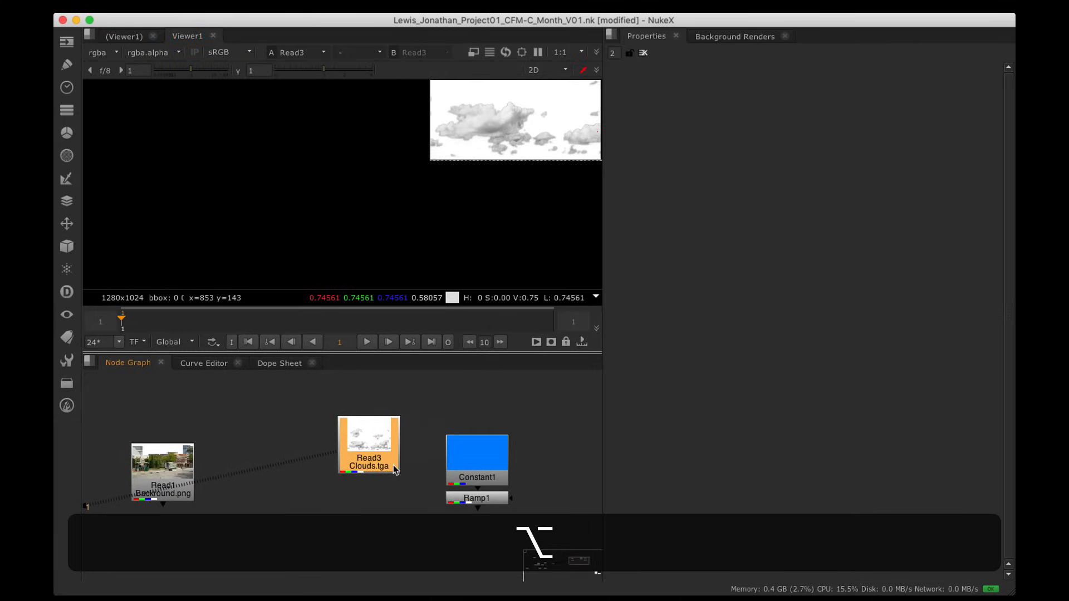
Step: Add a Premult1 node after Read3 and shift both nodes down together
key(alt+Tab)
text(pre)
key(Down)
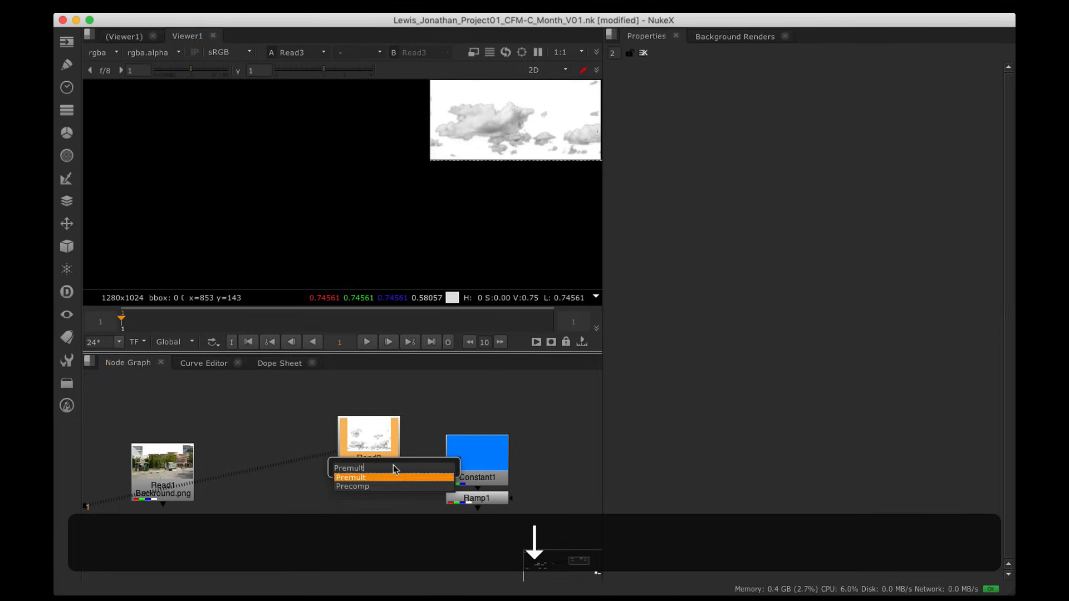
key(Return)
alt+drag(545, 83, 355, 192)
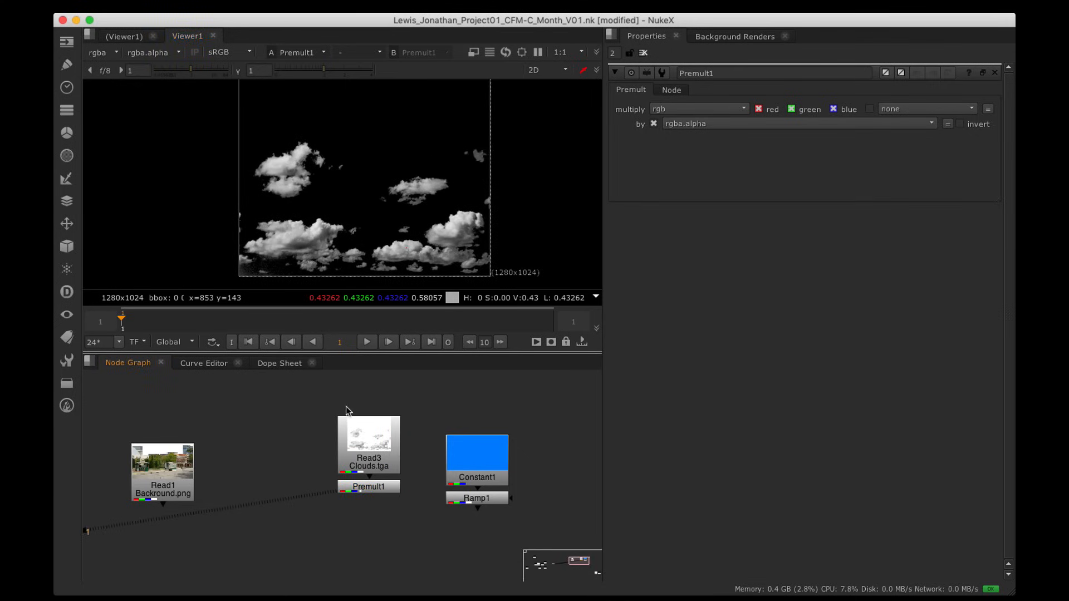
drag(300, 393, 390, 473)
click(422, 442)
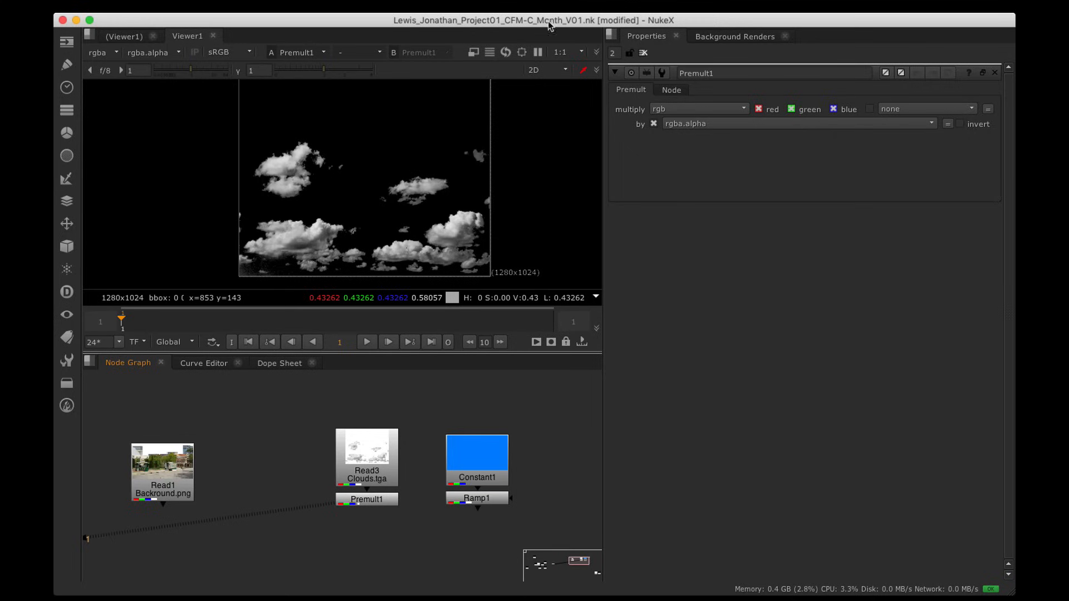
Step: View the Ramp1 gradient and create a Merge1 (over) node below the branches
scroll(410, 131, down, 6)
alt+drag(410, 131, 335, 174)
scroll(373, 169, up, 6)
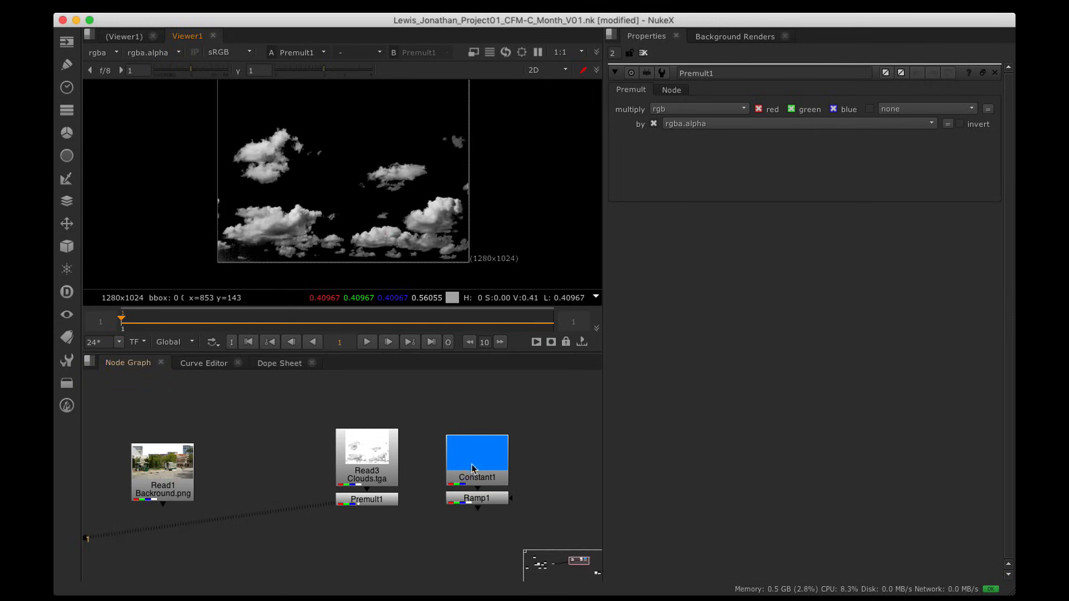
key(1)
alt+drag(382, 172, 381, 180)
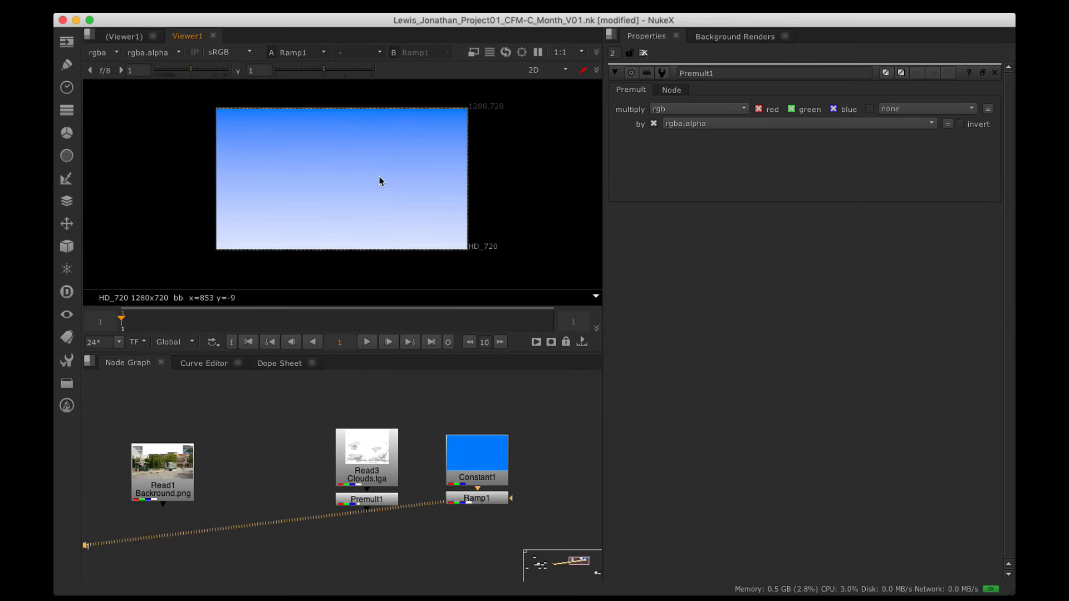
alt+drag(422, 496, 418, 453)
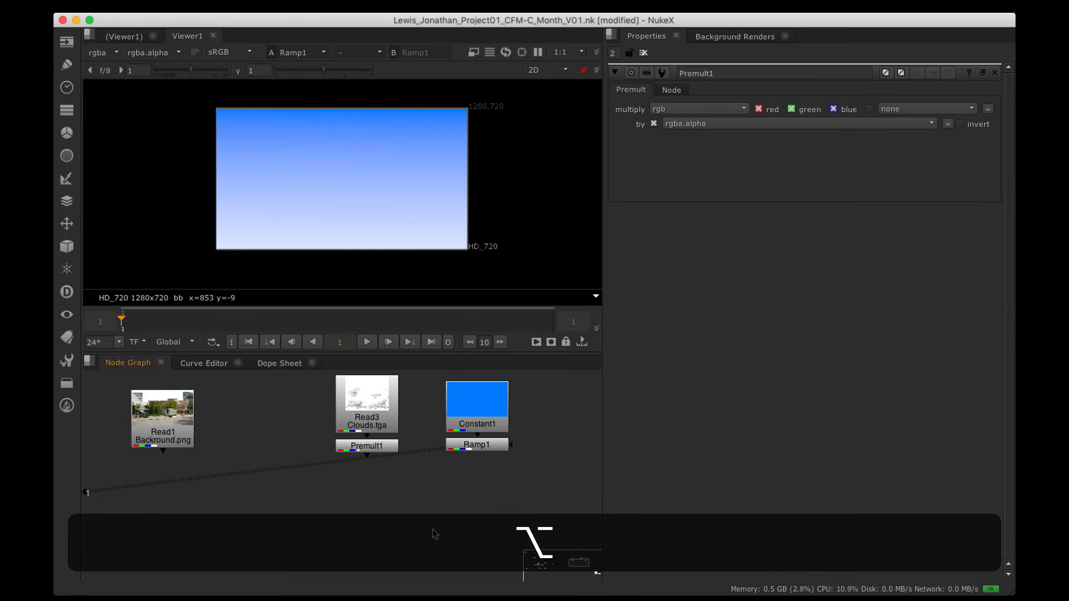
key(m)
drag(443, 536, 443, 478)
Step: Arrange the graph and view the premultiplied clouds on input 1 and Ramp1 on input 2
scroll(426, 529, up, 5)
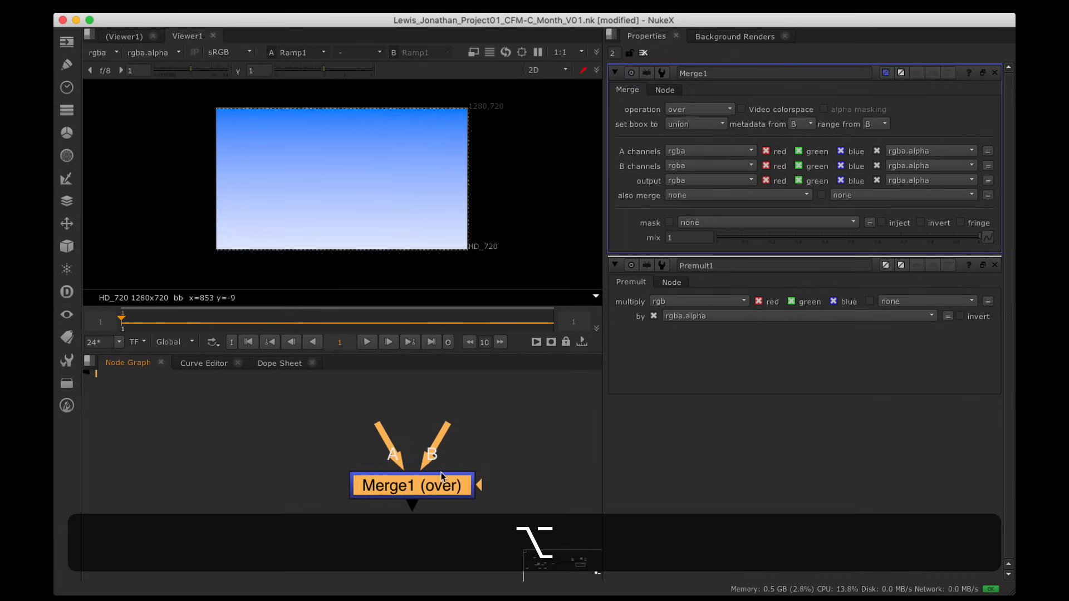
click(372, 436)
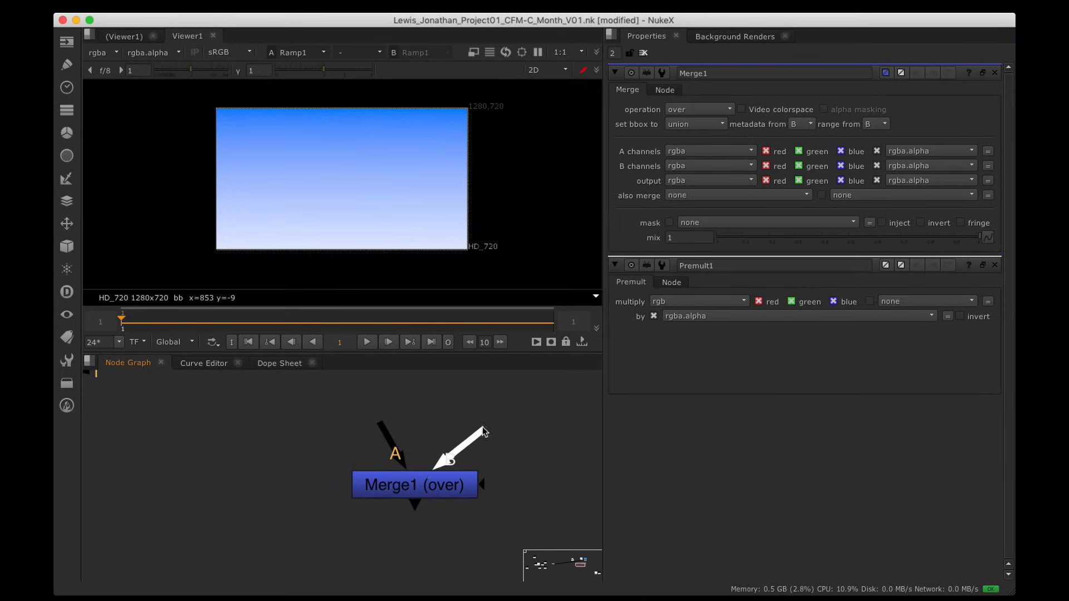
drag(415, 504, 408, 540)
alt+drag(482, 500, 381, 490)
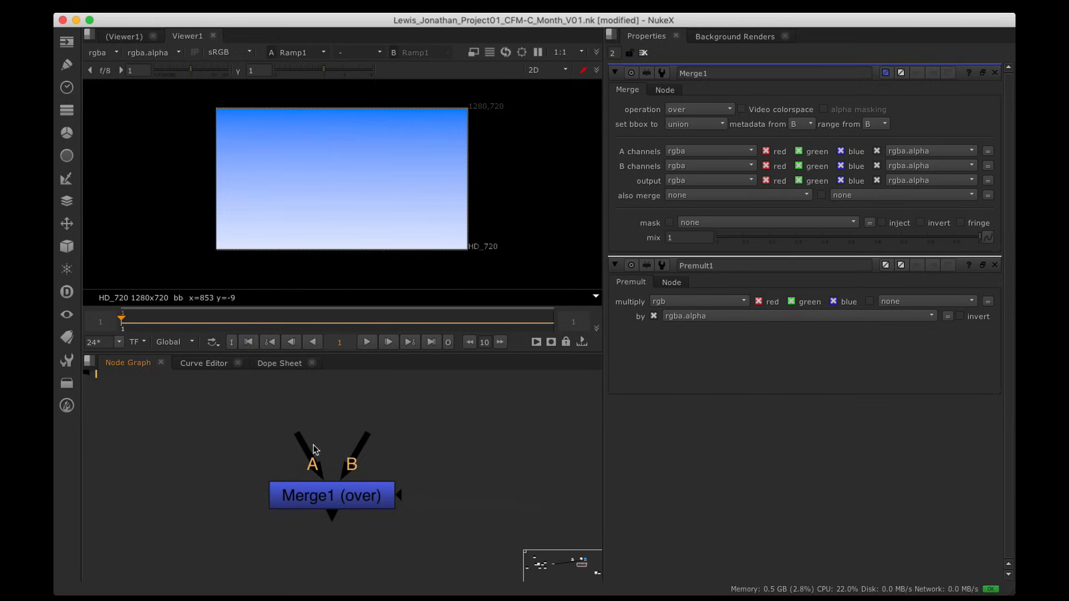
drag(313, 449, 276, 443)
scroll(419, 454, down, 5)
alt+drag(426, 438, 429, 505)
key(1)
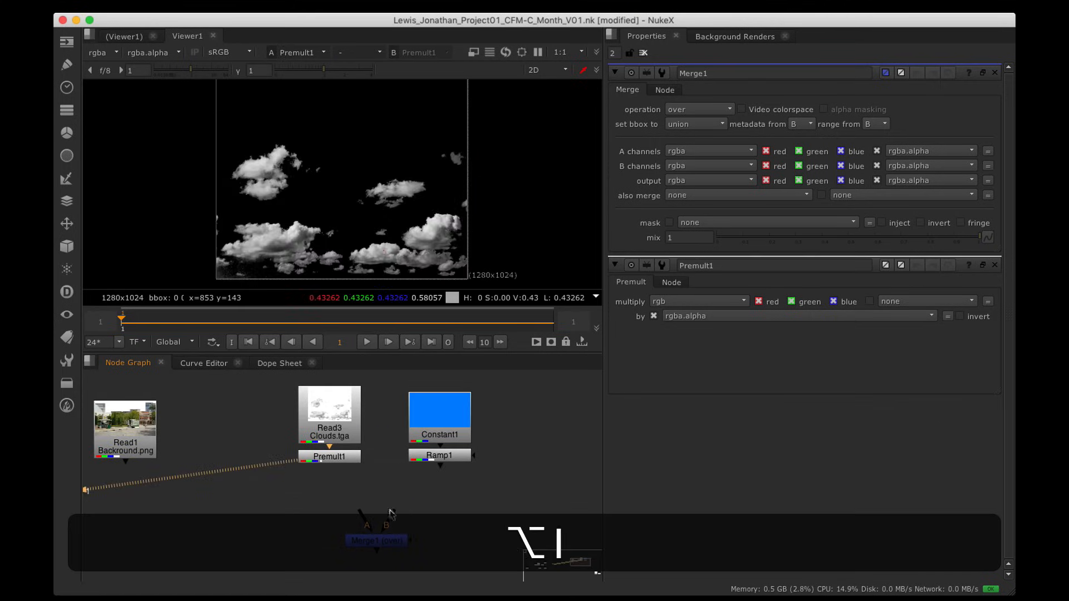
click(444, 459)
key(2)
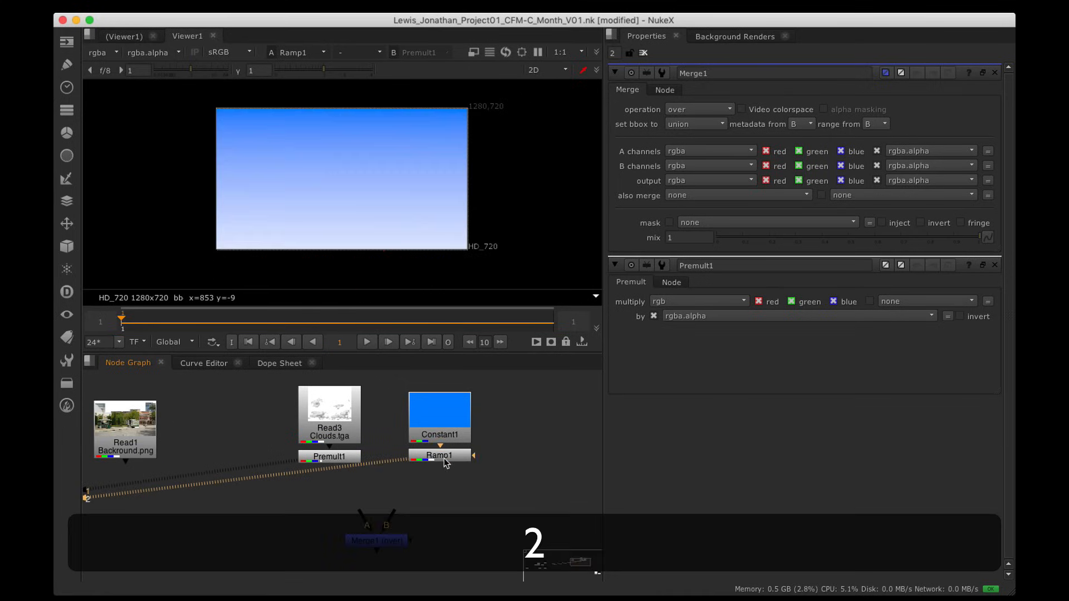
Step: Connect Merge1's A input to Premult1 and its B input to Ramp1
alt+drag(454, 487, 450, 465)
drag(375, 519, 410, 525)
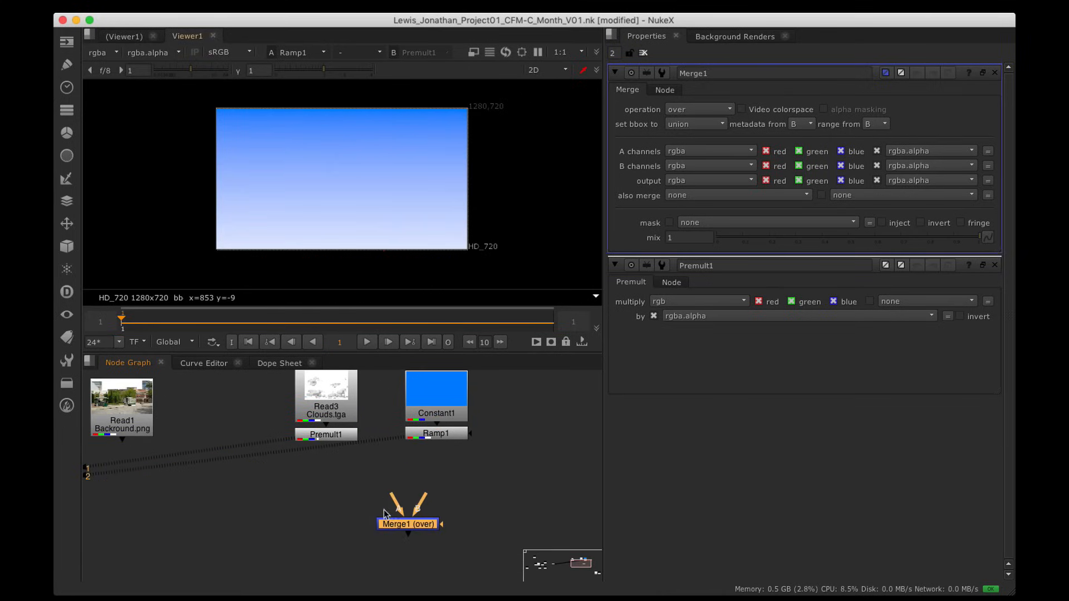
drag(394, 501, 329, 438)
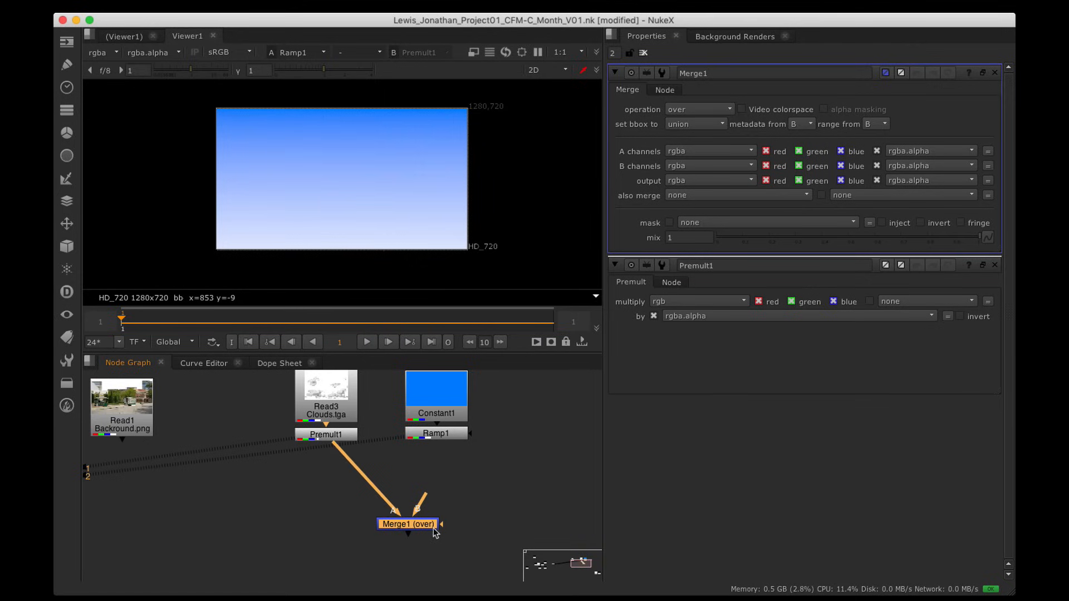
drag(434, 533, 452, 536)
drag(445, 499, 436, 442)
drag(436, 530, 447, 529)
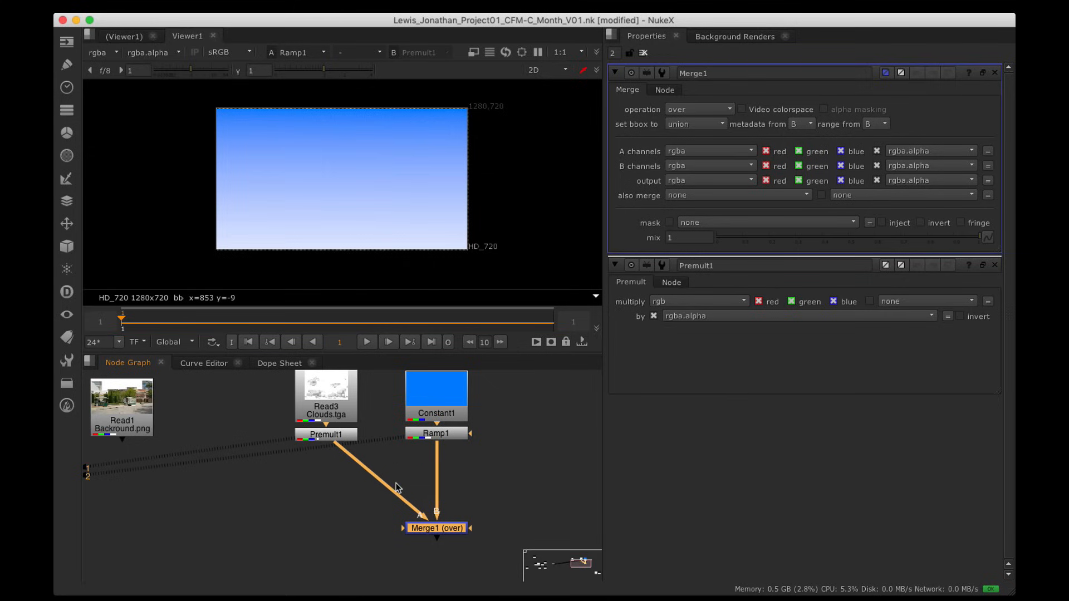
Step: Insert a Dot on the A pipe and view Merge1's clouds-over-sky result
key(super)
super+drag(382, 485, 326, 528)
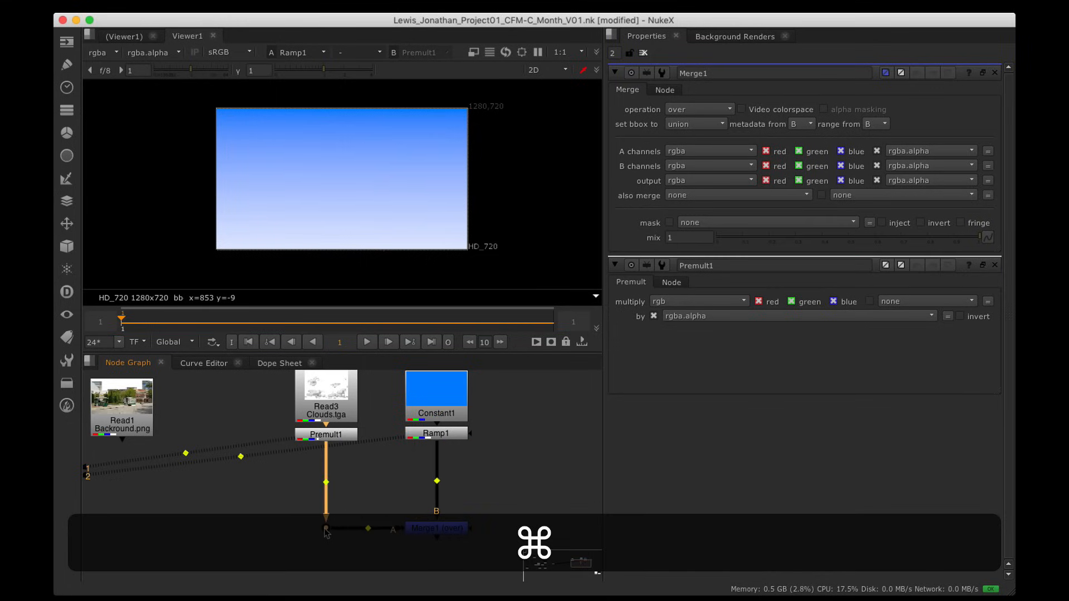
alt+drag(413, 466, 383, 471)
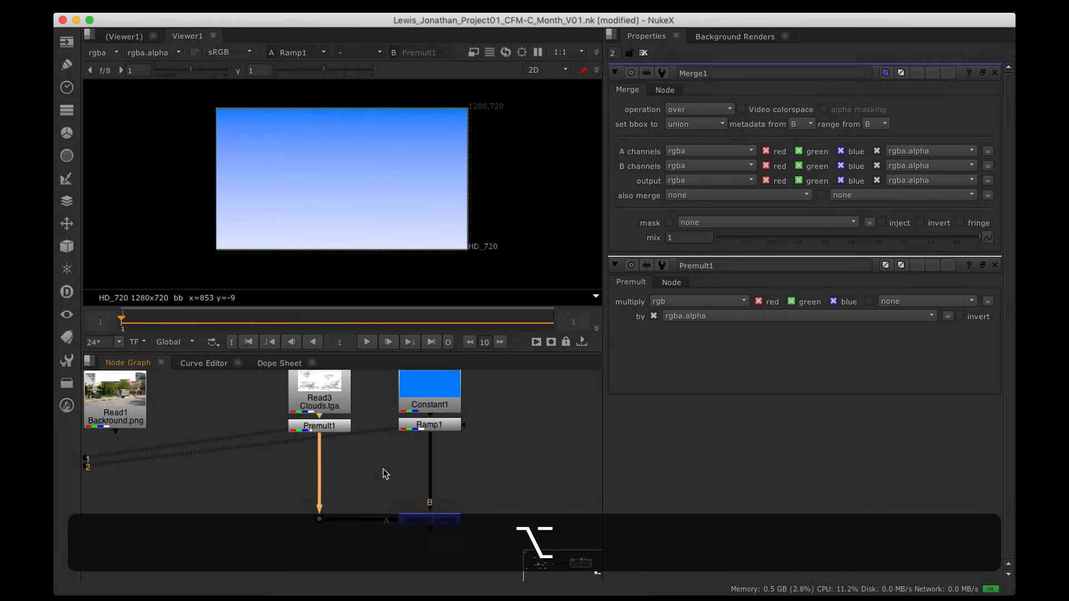
click(446, 526)
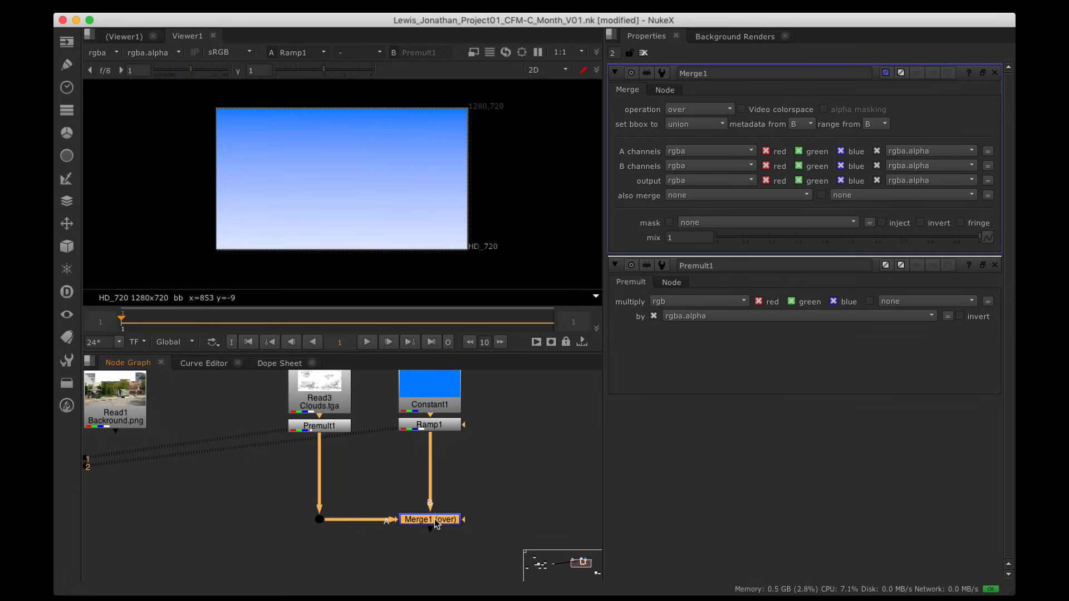
key(1)
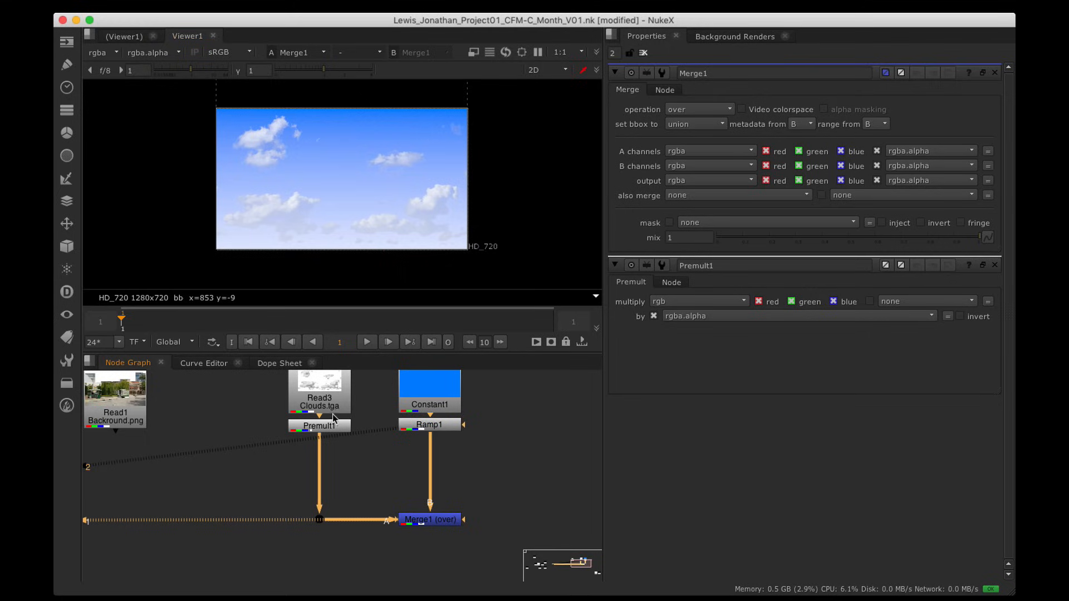
click(326, 425)
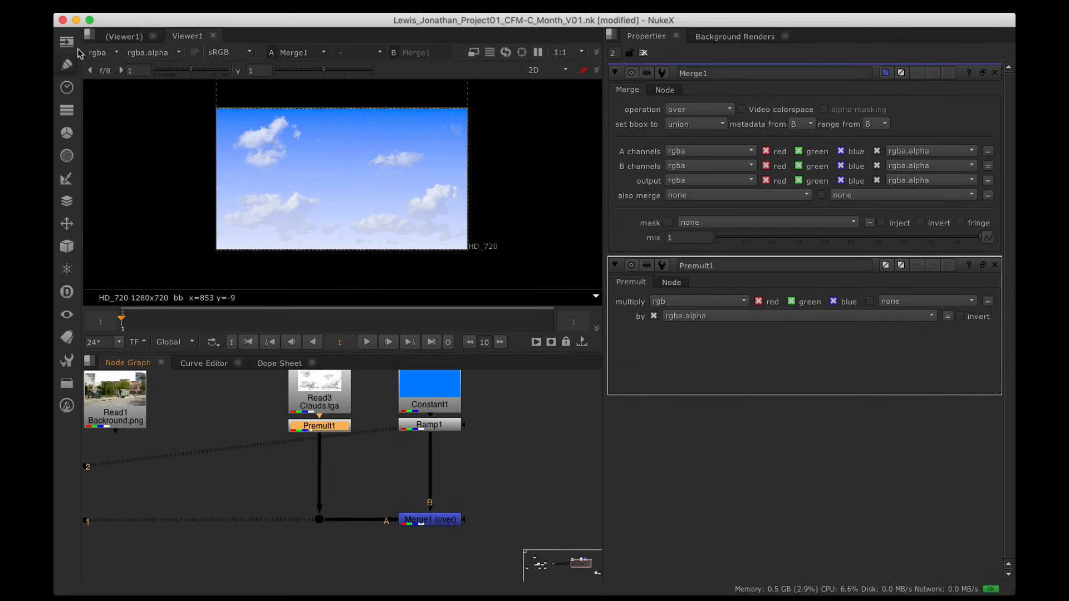
Step: Insert Transform1 after Premult1 and raise the clouds by y 286
click(67, 225)
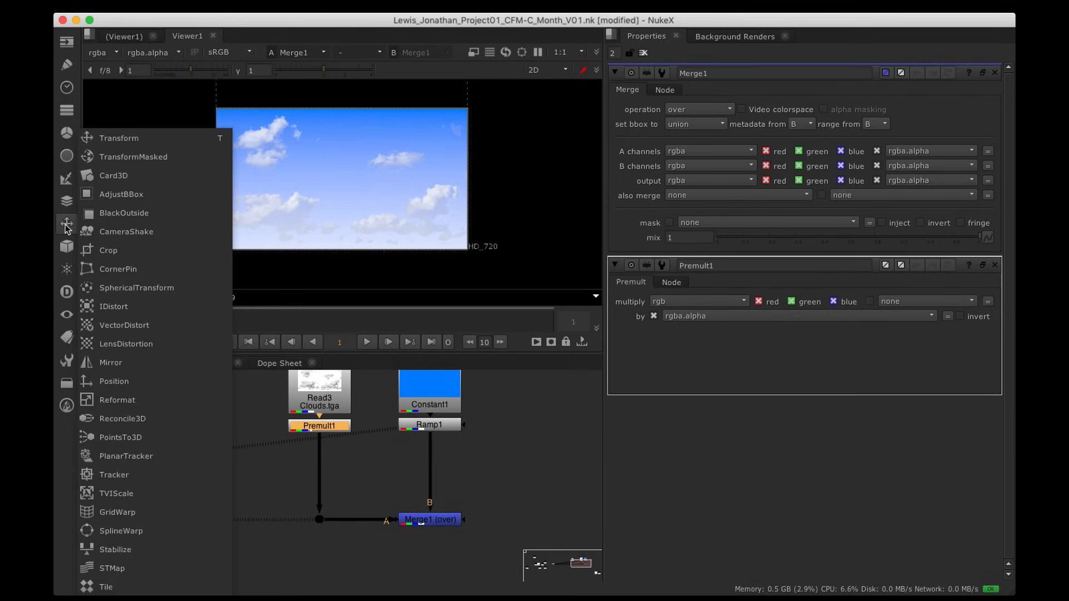
click(126, 140)
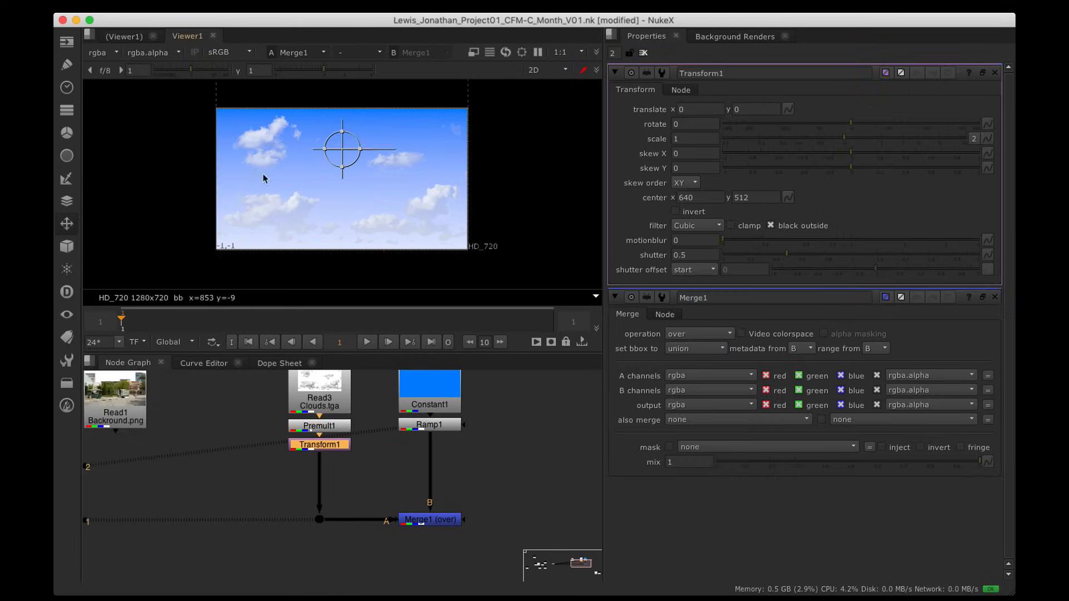
drag(333, 450, 333, 458)
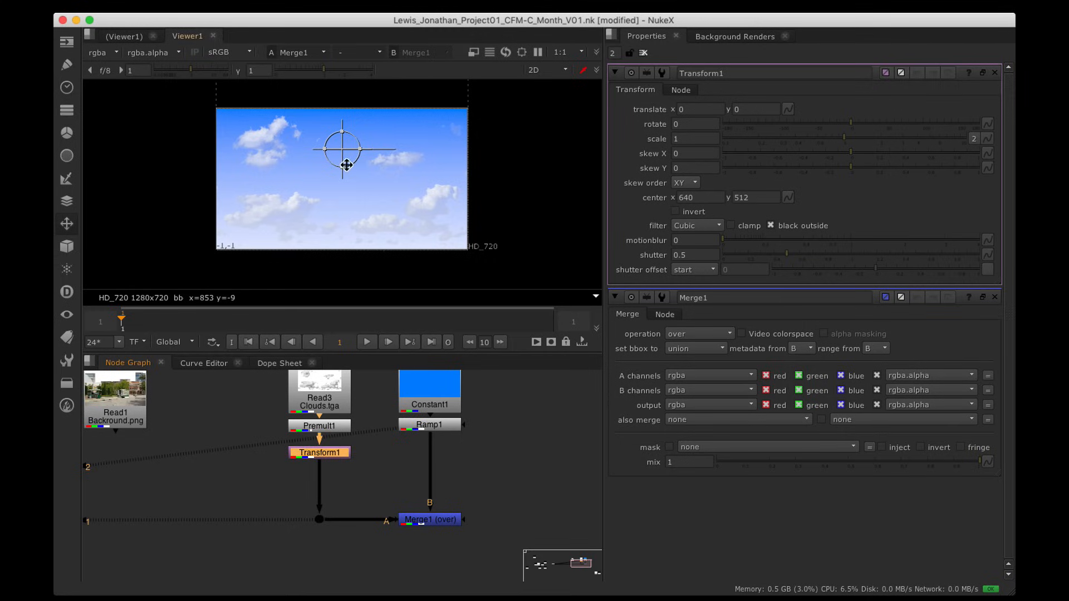
alt+drag(381, 209, 399, 226)
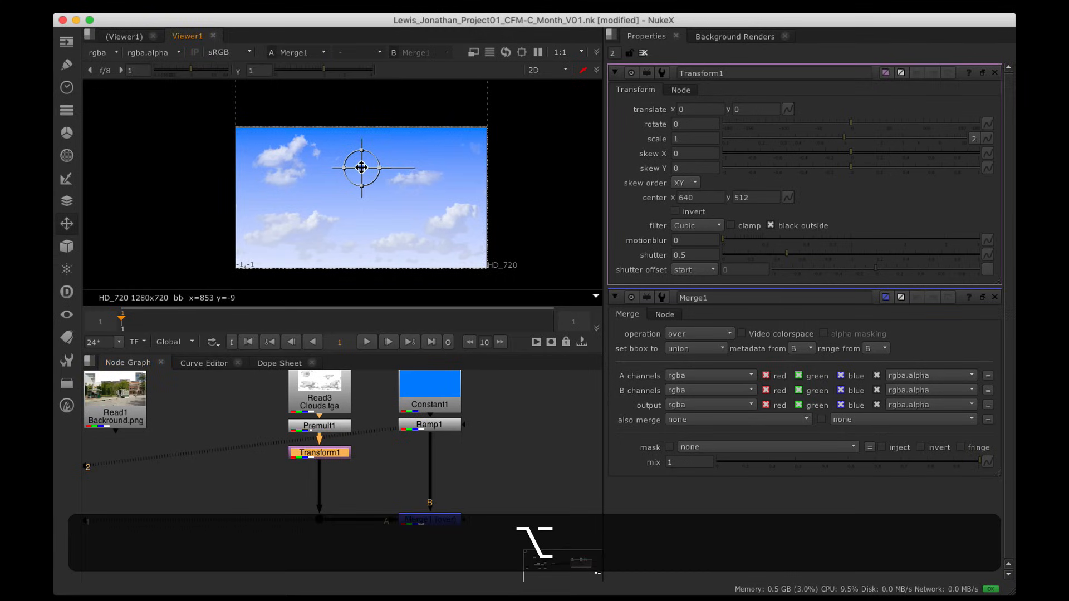
drag(361, 167, 361, 111)
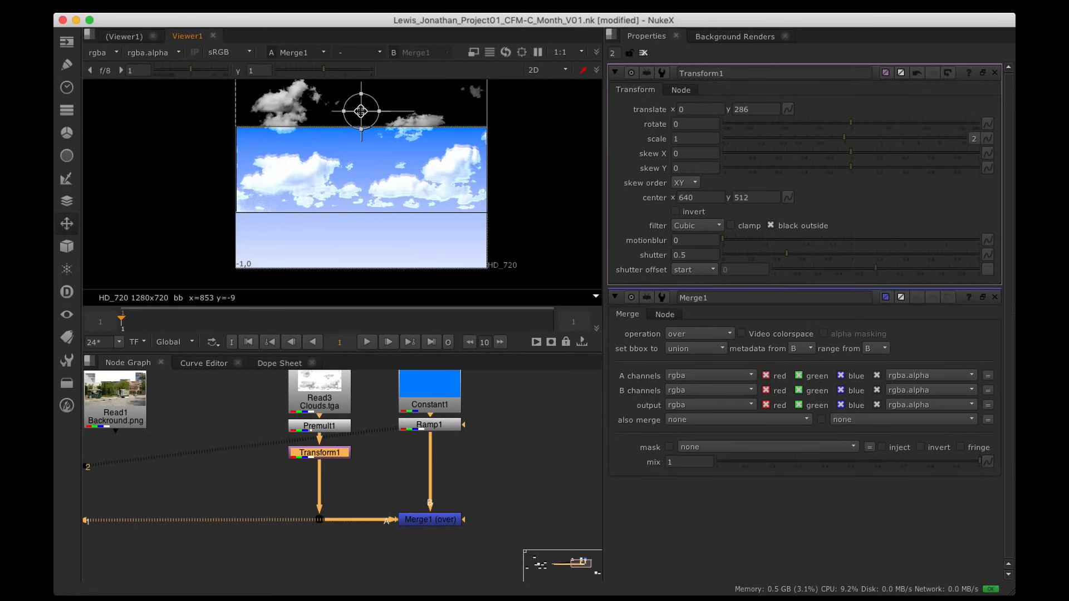
Step: Inspect the raised clouds in the maximised viewer, then restore the normal layout
scroll(381, 166, up, 5)
alt+drag(380, 165, 392, 190)
key(alt+space)
alt+drag(377, 256, 550, 167)
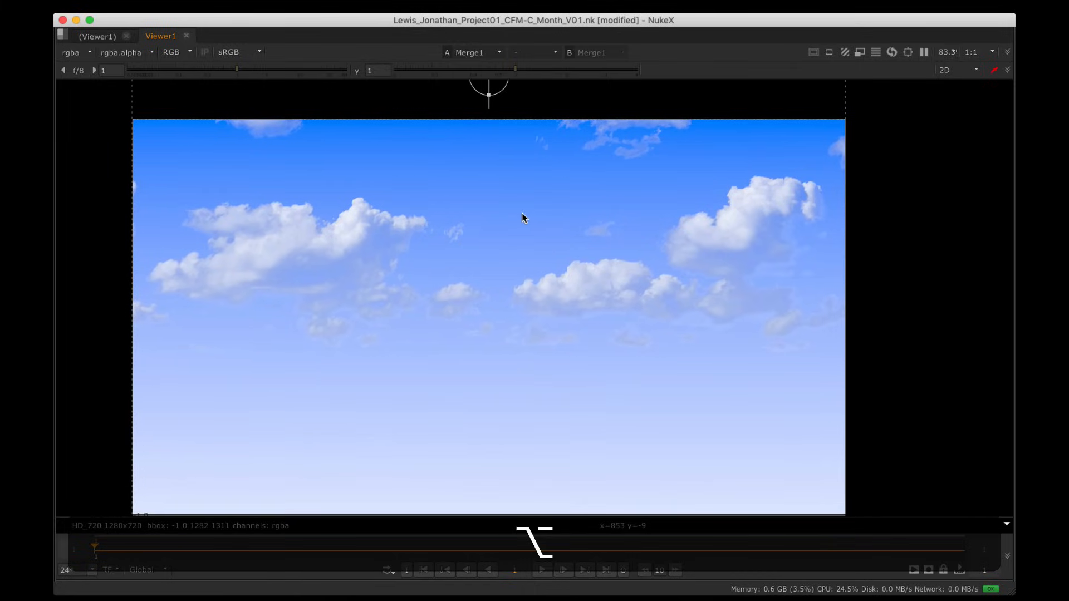
alt+scroll(616, 341, up, 4)
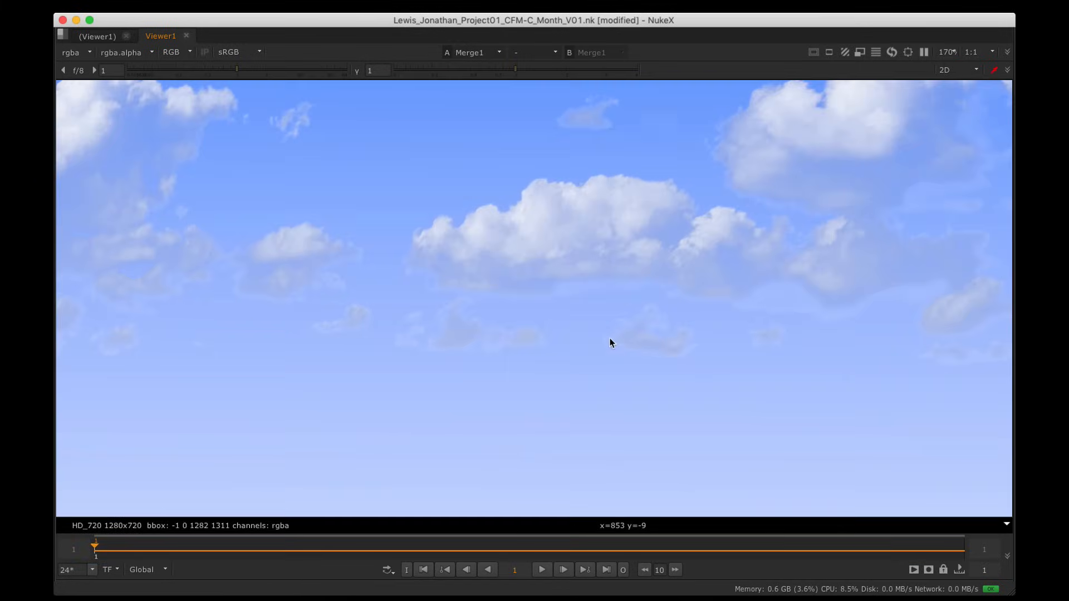
alt+scroll(466, 332, down, 3)
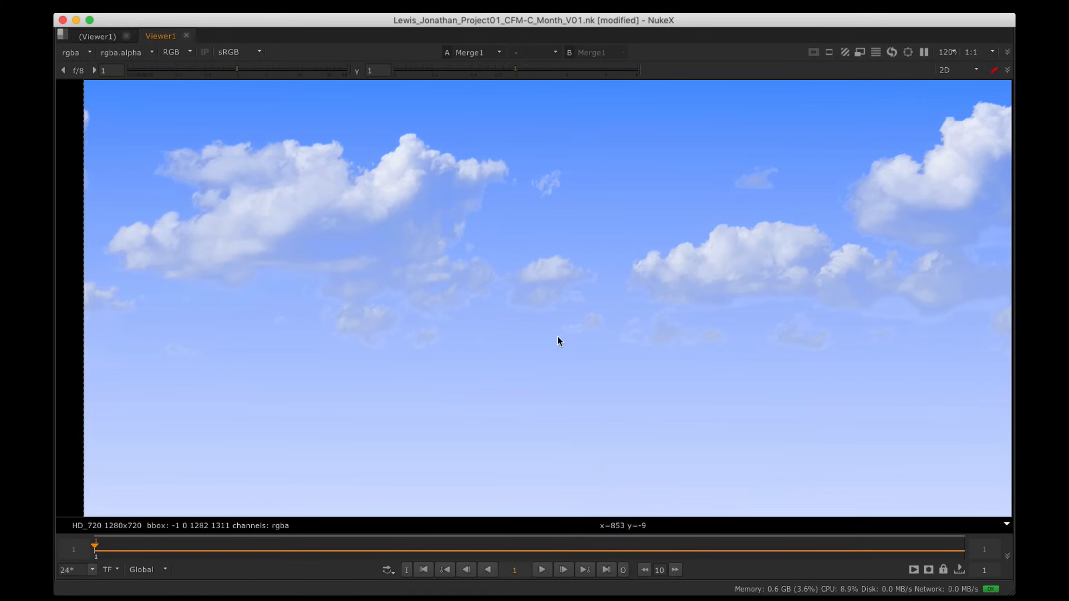
alt+scroll(560, 341, down, 4)
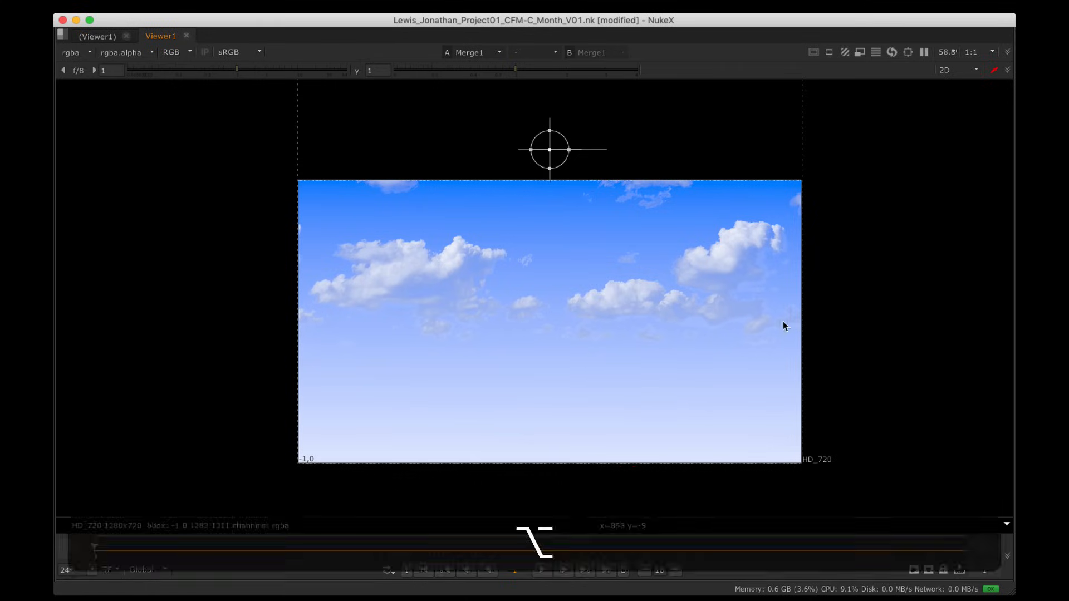
alt+drag(783, 323, 689, 311)
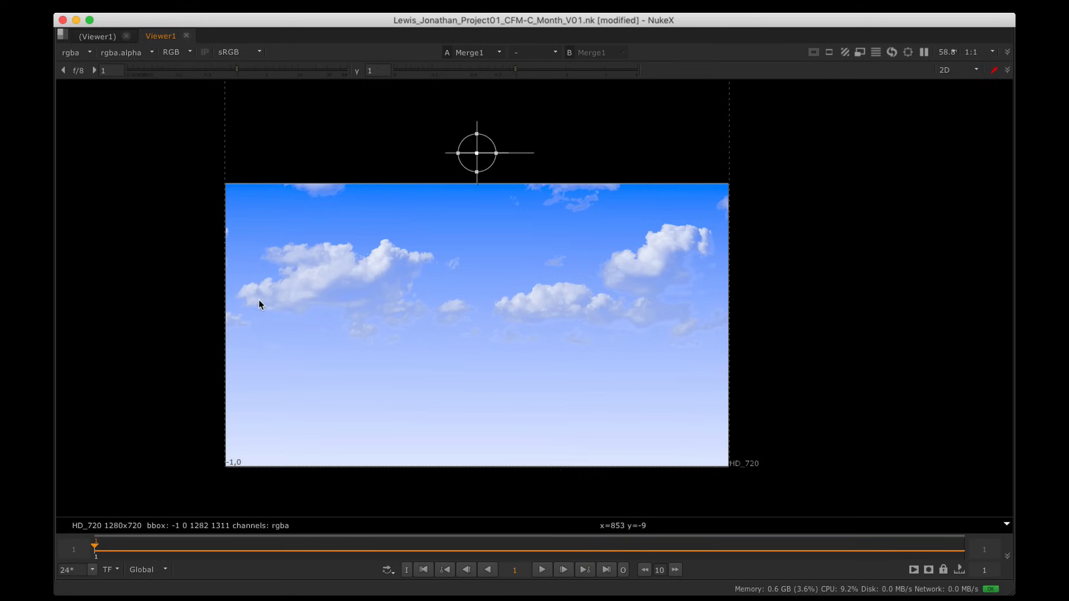
key(space)
alt+scroll(480, 176, down, 8)
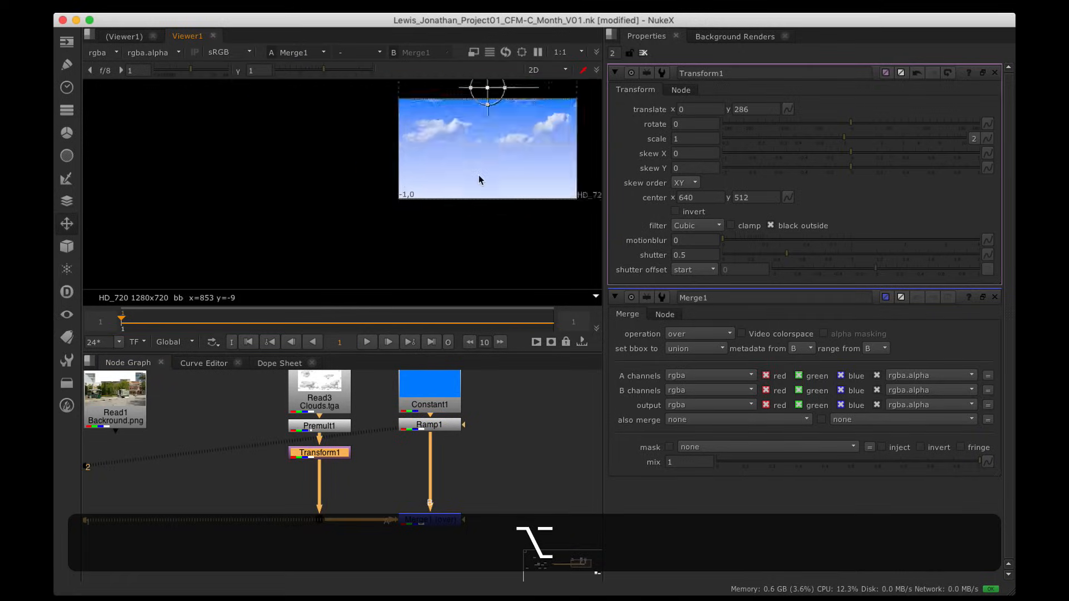
alt+drag(483, 126, 362, 125)
alt+scroll(423, 189, up, 5)
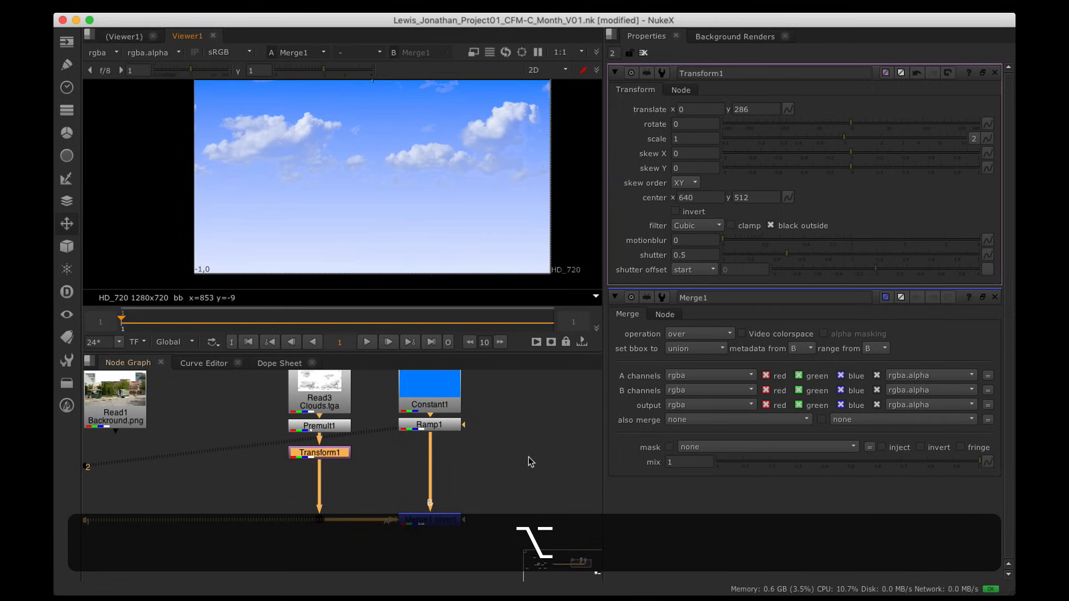
alt+drag(529, 456, 492, 449)
click(499, 440)
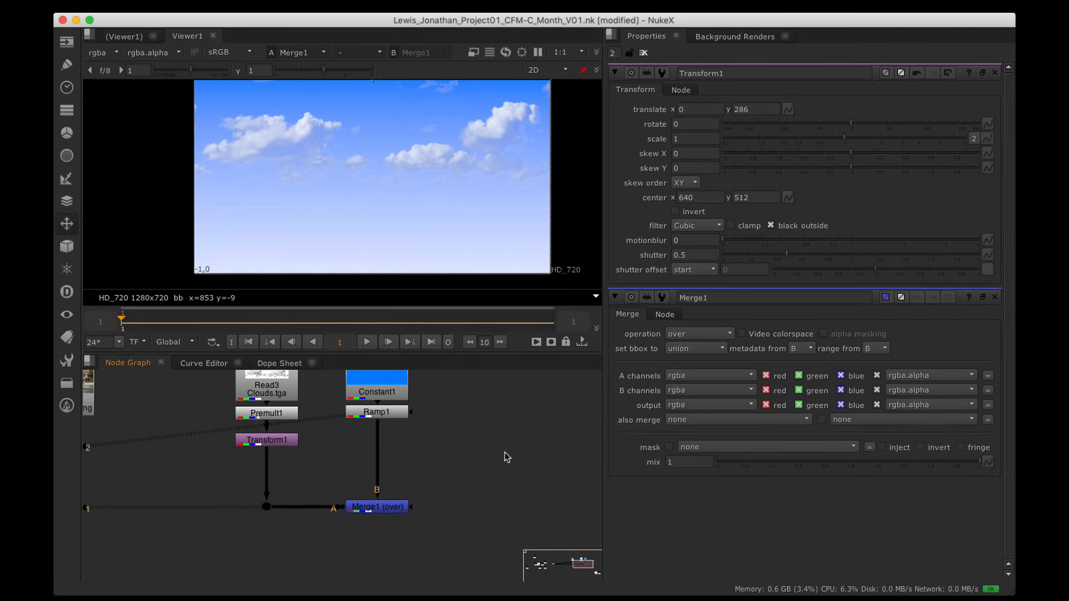
Step: Add a new Ramp node, Ramp2, to the node graph
key(Tab)
text(ramp)
key(Down)
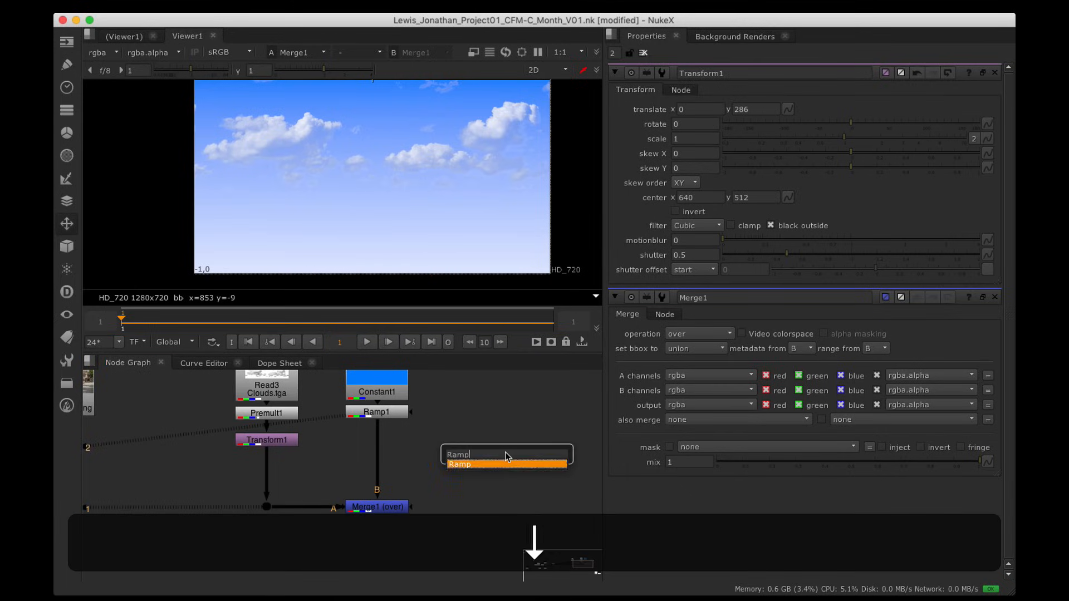
key(Return)
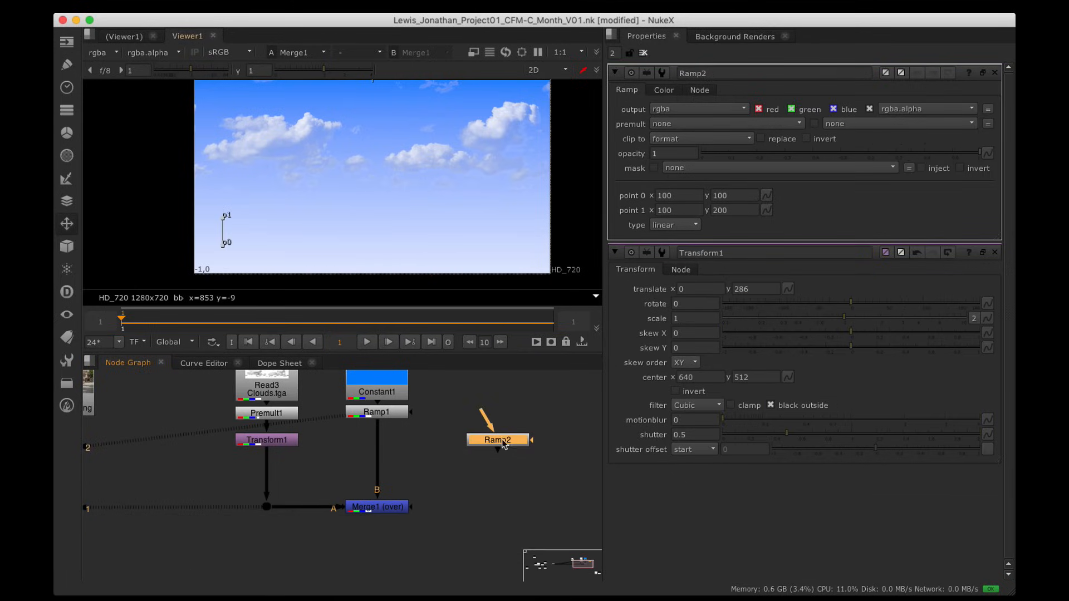
drag(503, 444, 504, 447)
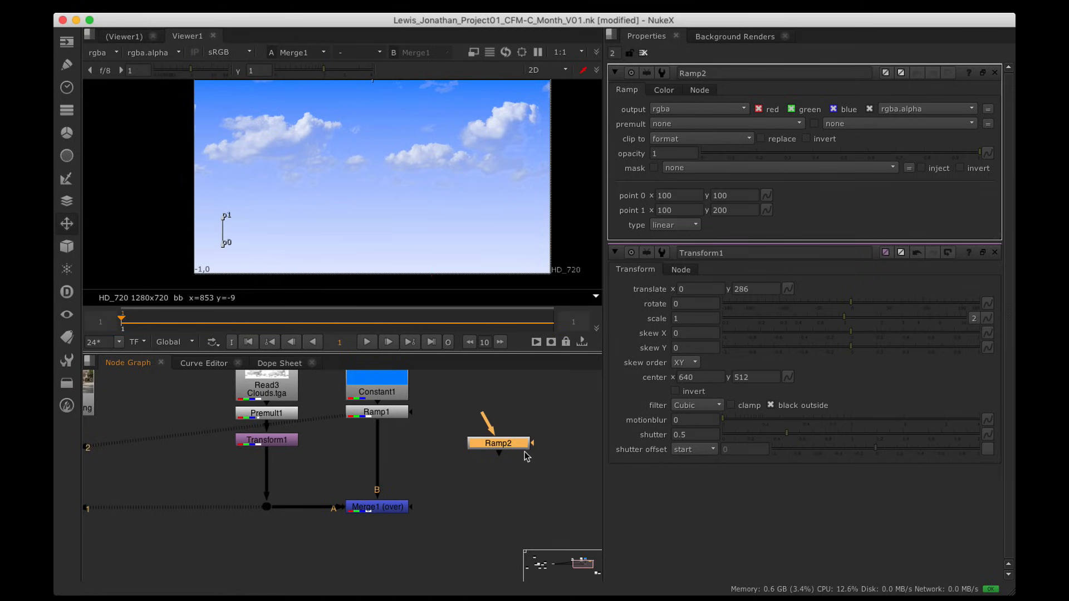
Step: View Ramp2 and move its top point to y 468 and its bottom point to y 284
click(392, 414)
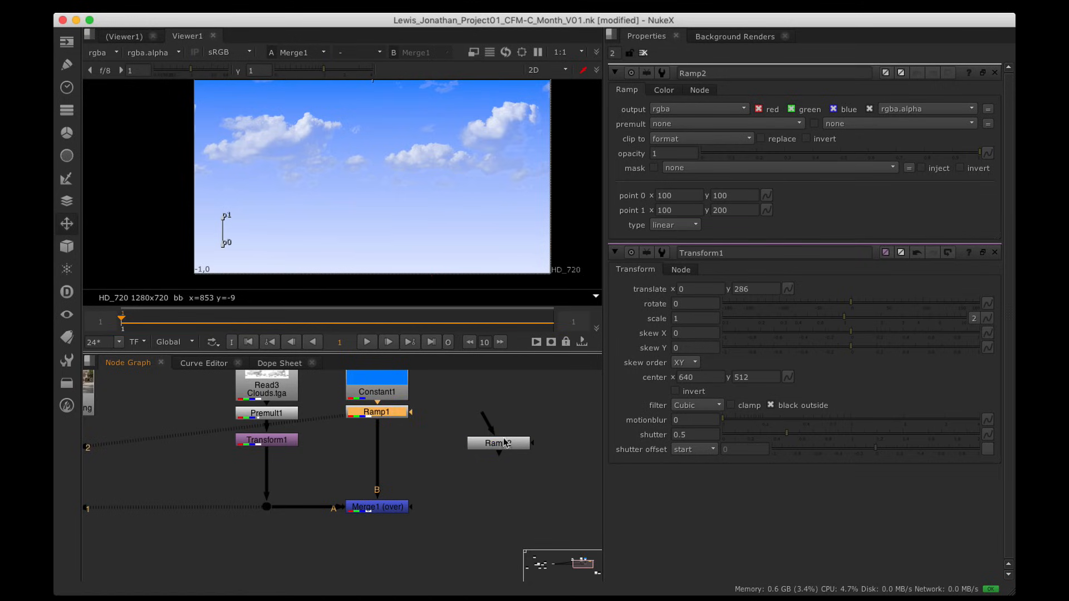
click(501, 452)
key(1)
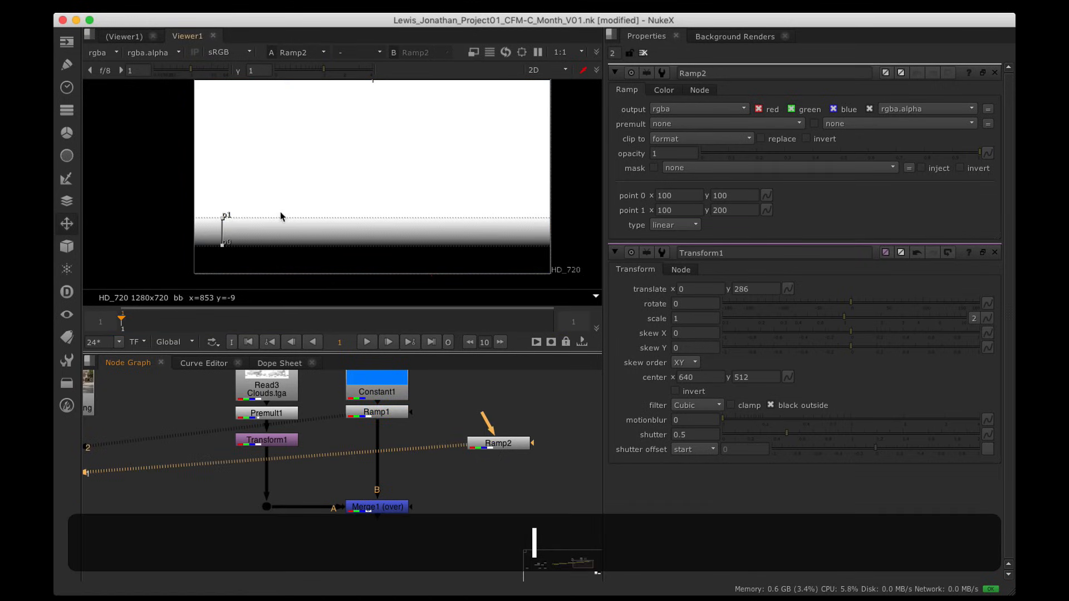
alt+drag(280, 211, 335, 214)
scroll(342, 219, down, 2)
scroll(343, 215, down, 1)
scroll(335, 214, up, 1)
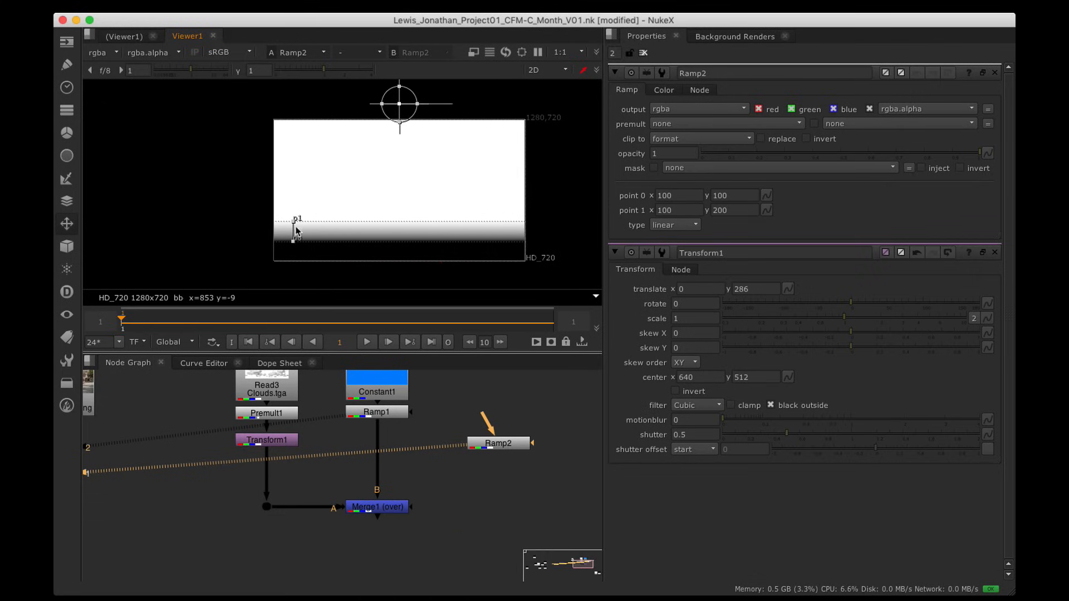
drag(296, 223, 296, 169)
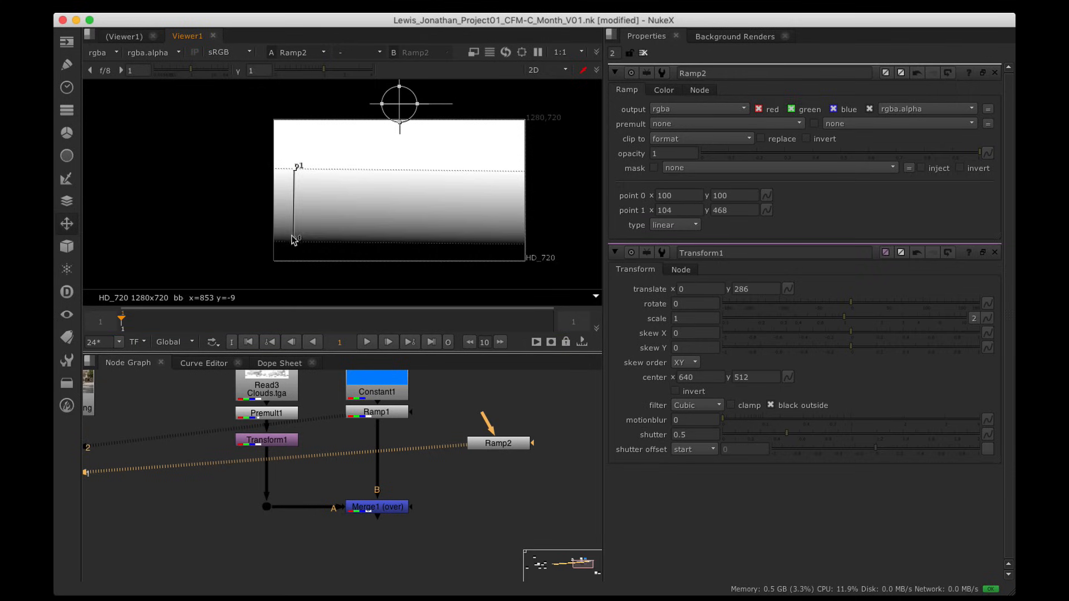
drag(294, 239, 295, 207)
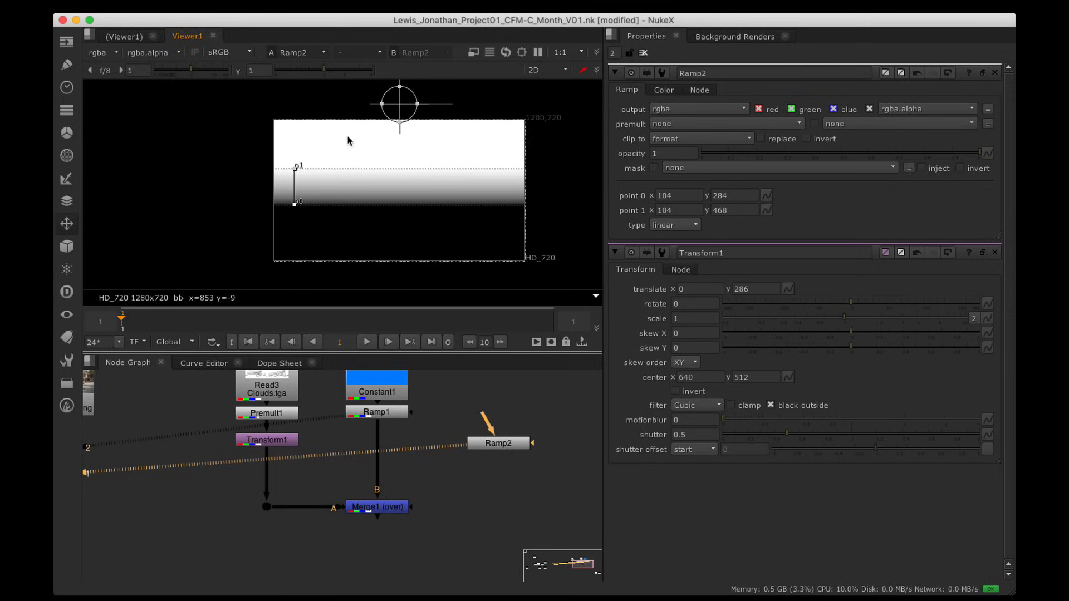
Step: Inspect the repositioned gradient, reframe the node graph, and select Merge1
scroll(301, 200, up, 5)
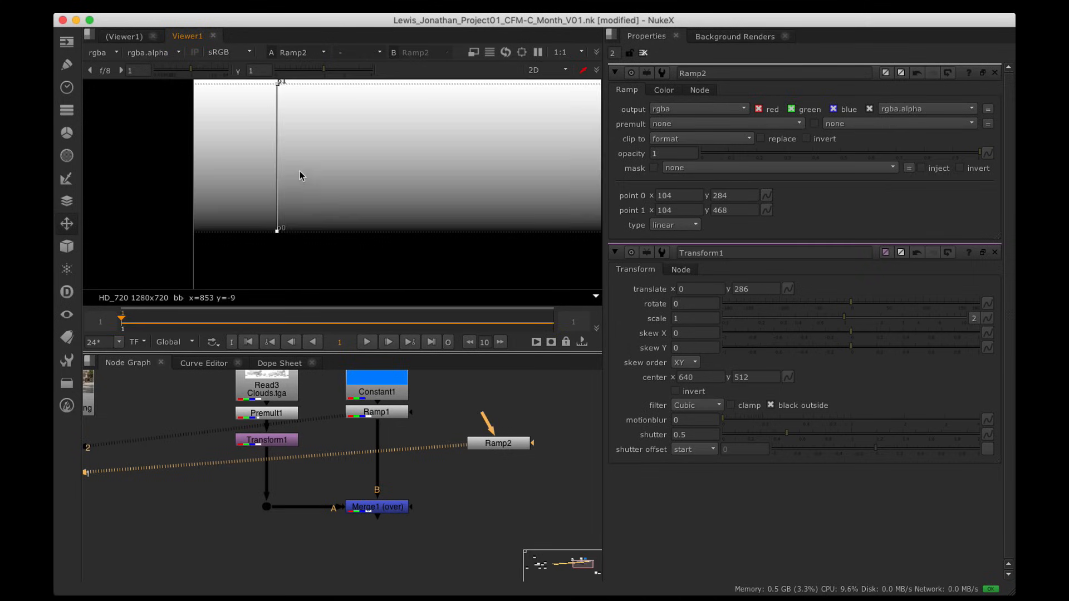
scroll(299, 217, down, 4)
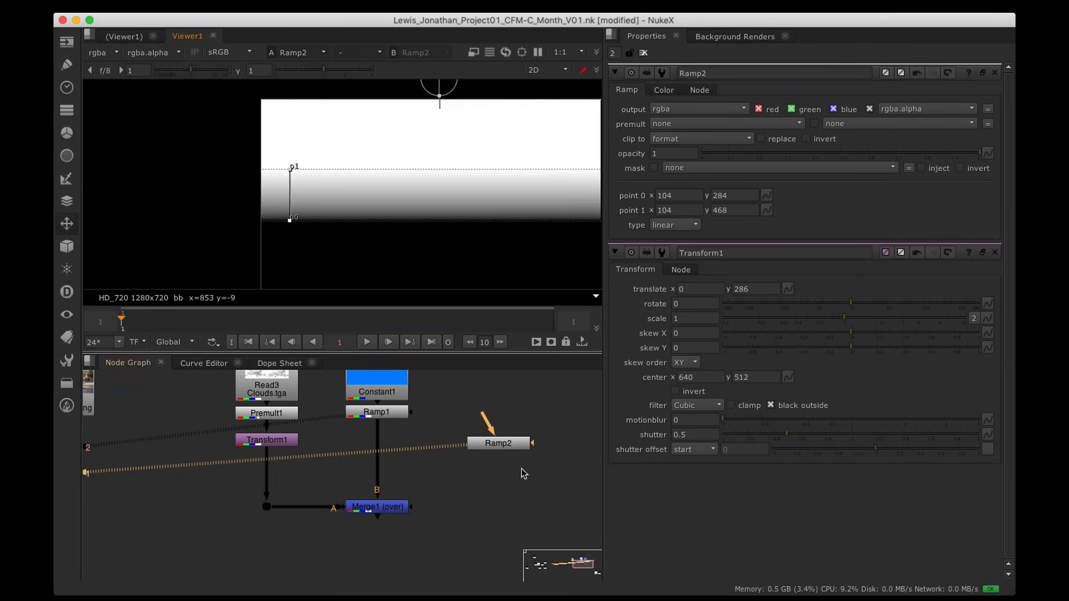
scroll(343, 236, up, 3)
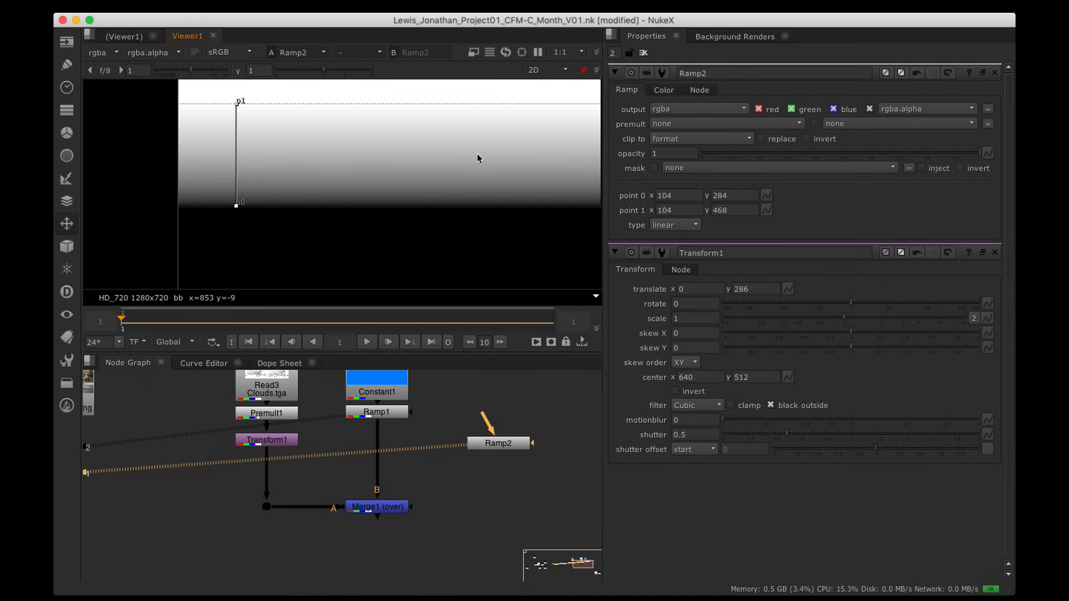
scroll(353, 175, down, 3)
alt+drag(352, 177, 321, 197)
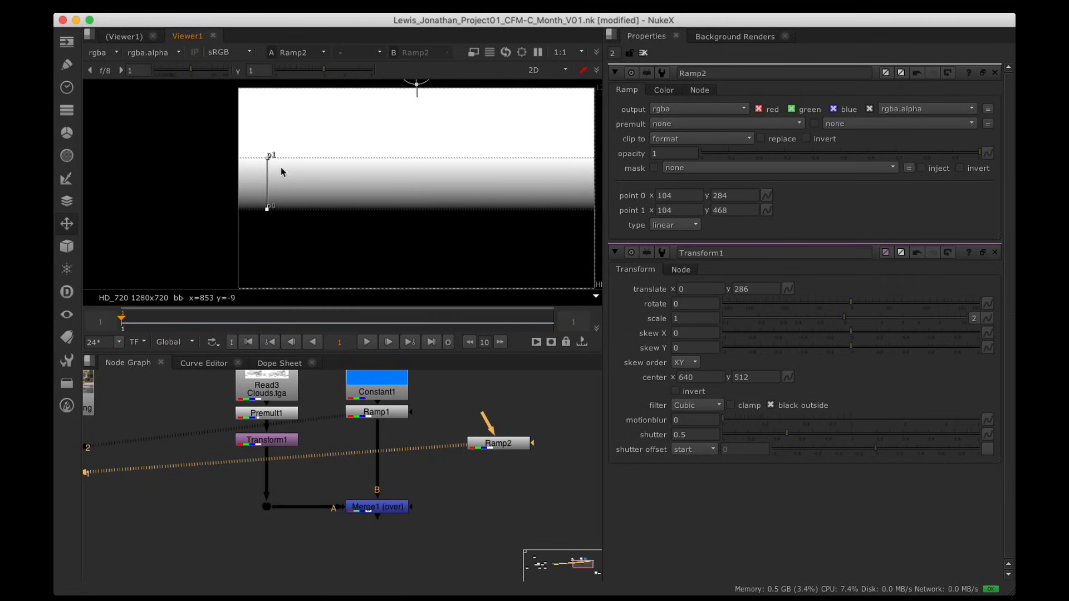
alt+drag(440, 489, 391, 471)
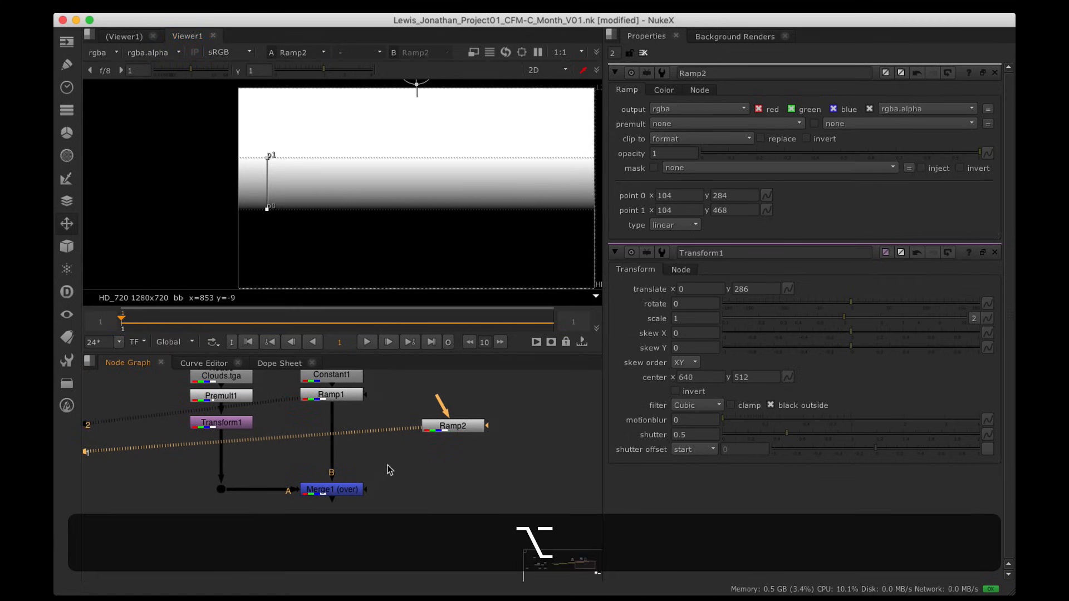
click(444, 426)
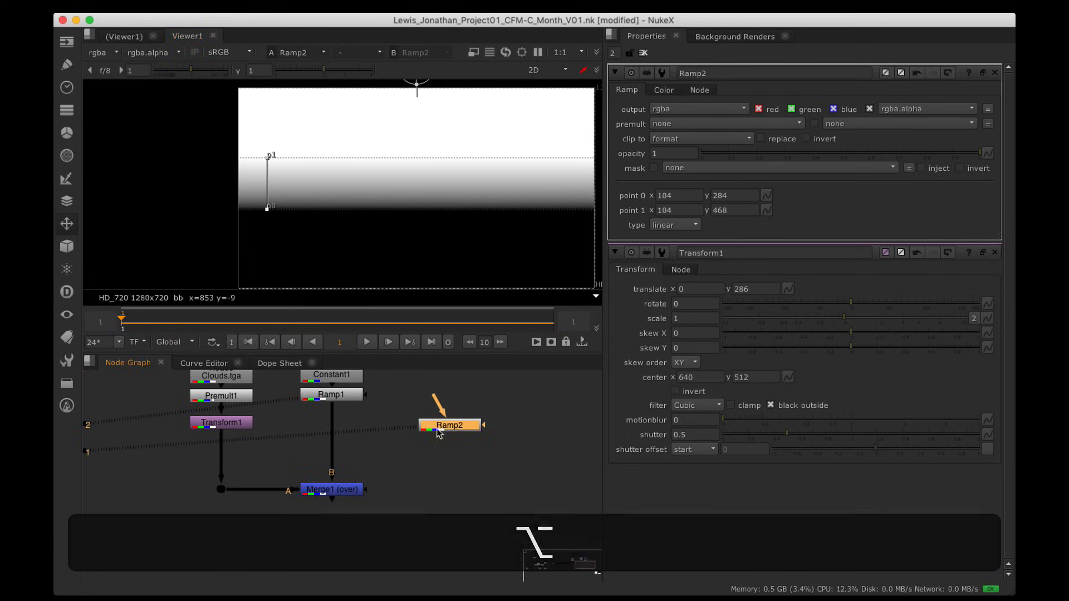
click(322, 491)
Step: View the Merge1 clouds composite and connect Ramp2 as Merge1's mask
key(1)
alt+drag(399, 219, 326, 212)
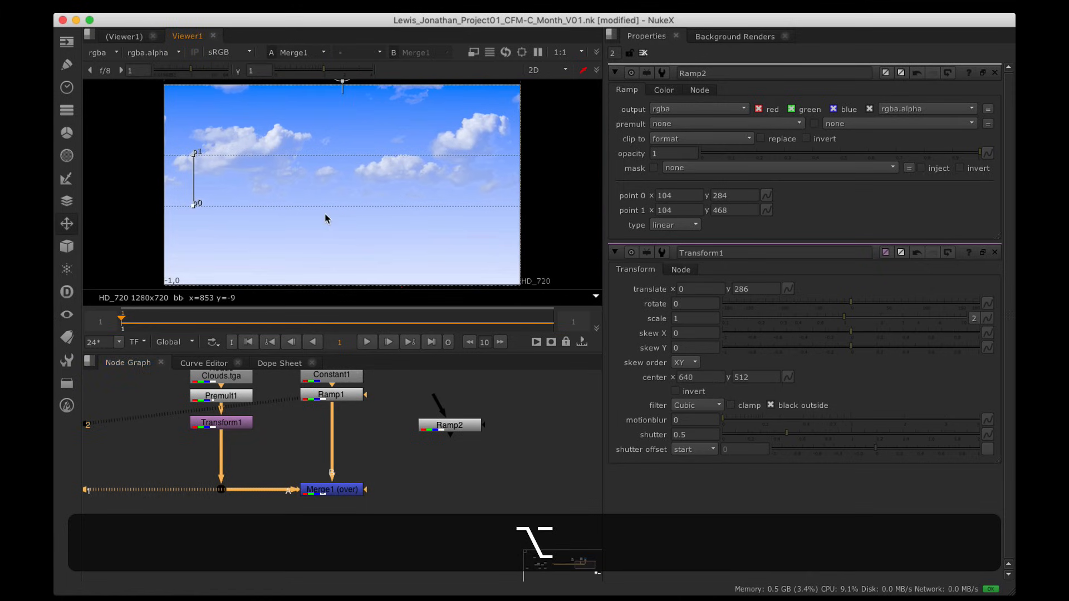
drag(369, 491, 450, 430)
scroll(276, 161, up, 3)
alt+drag(255, 232, 339, 213)
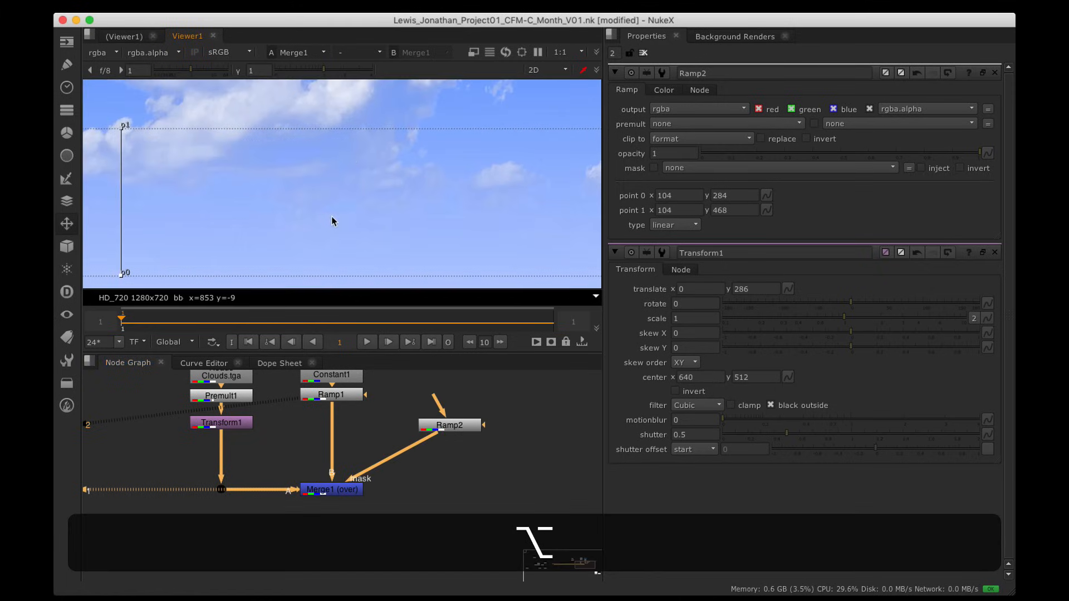
scroll(334, 212, down, 2)
Step: Move Ramp2's lower point to about (106, 241) and view Ramp2's gradient alone
drag(194, 229, 195, 211)
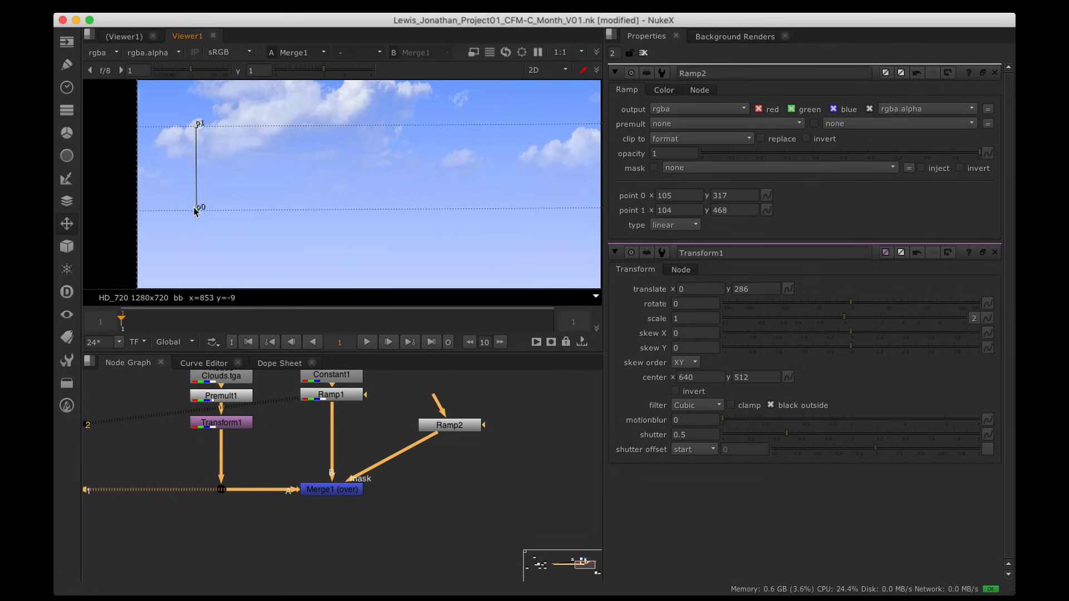
alt+drag(347, 190, 117, 176)
scroll(149, 176, down, 2)
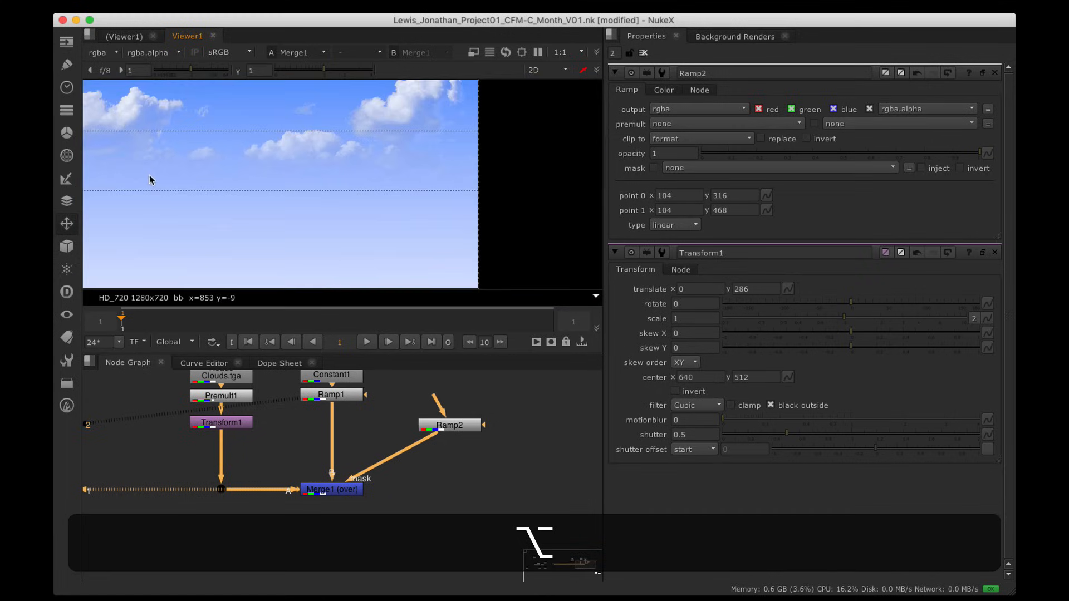
alt+drag(312, 176, 420, 176)
drag(187, 193, 190, 221)
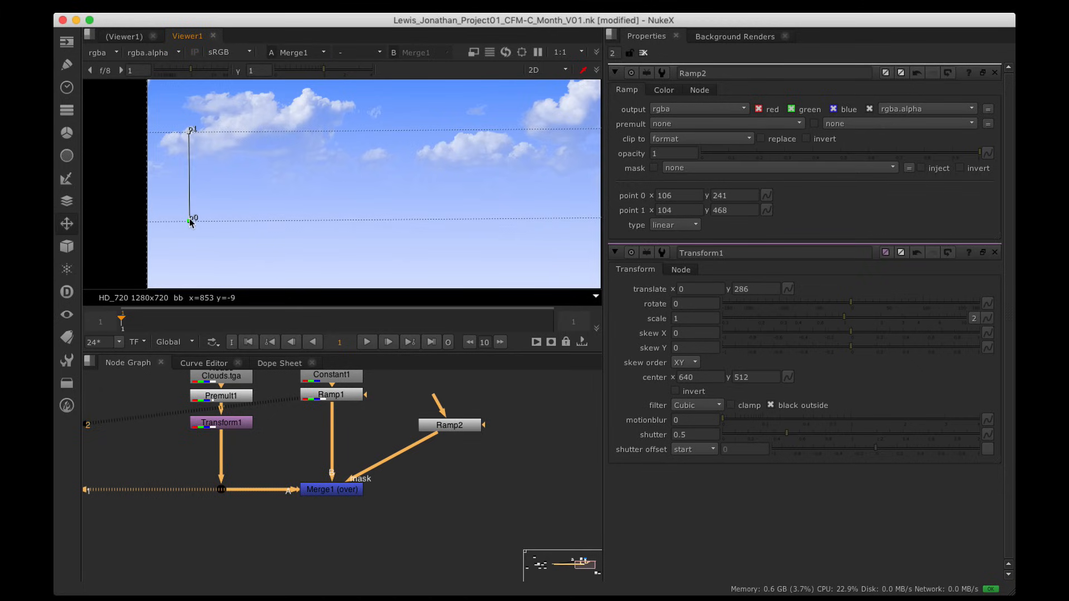
alt+middle_drag(324, 163, 344, 192)
alt+drag(343, 191, 367, 185)
click(464, 429)
key(1)
scroll(372, 179, down, 6)
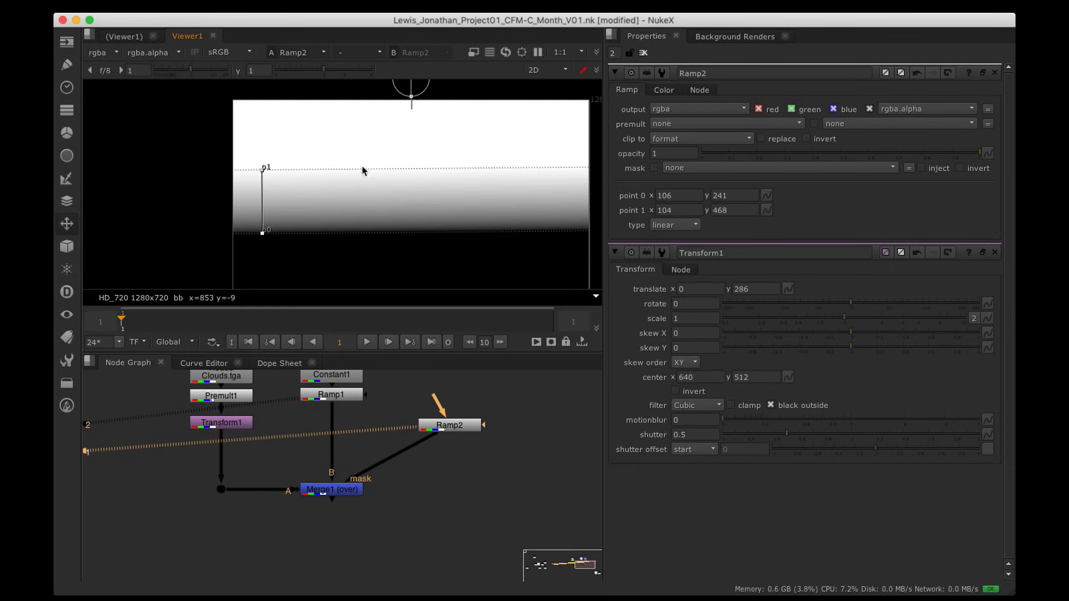
Step: Compare Ramp2 falloff types plinear, smooth1 and smooth, then set it to smooth0
click(695, 225)
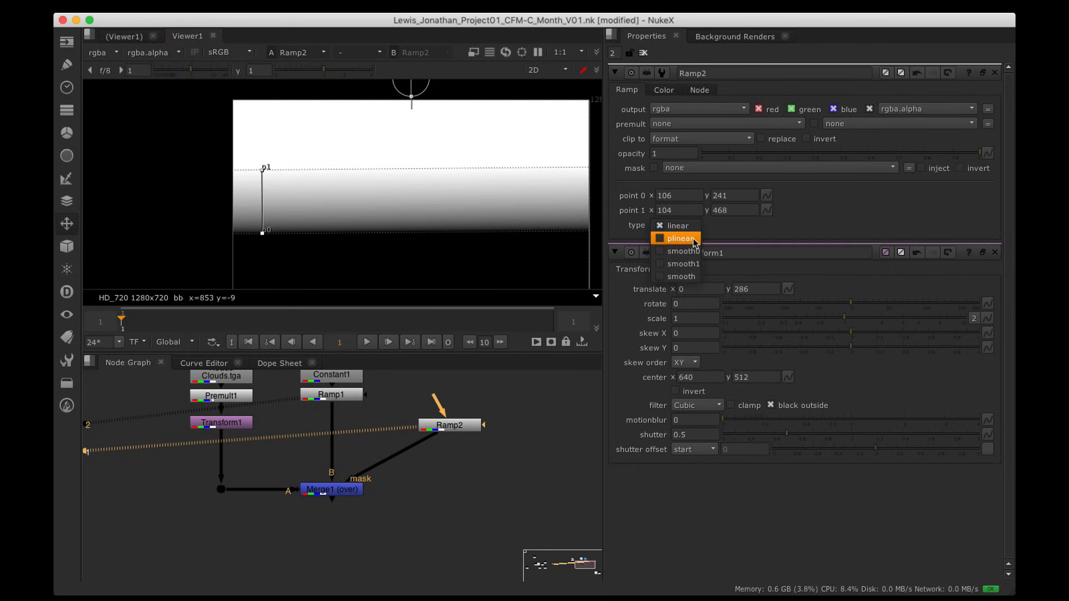
click(684, 237)
click(695, 225)
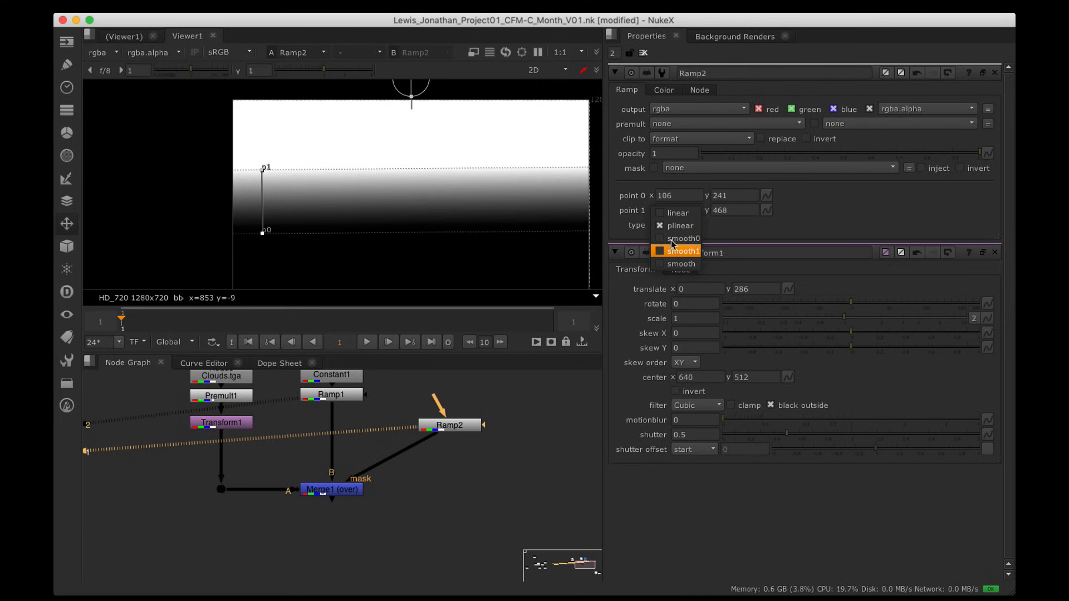
click(683, 249)
click(680, 230)
click(683, 237)
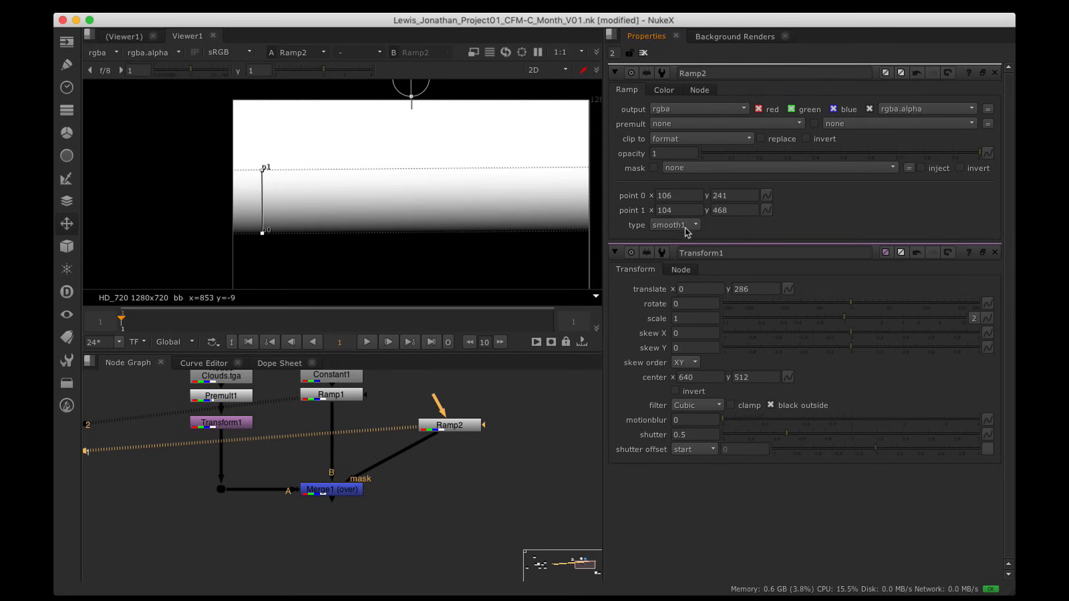
click(684, 228)
click(683, 238)
click(676, 225)
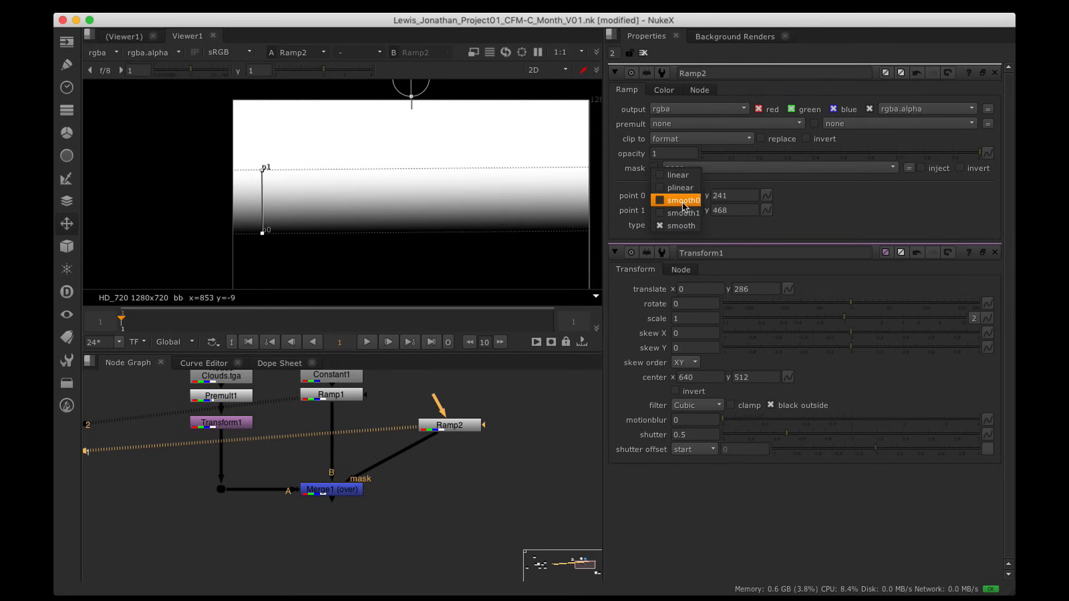
click(683, 200)
Step: With Merge1 in view, nudge Ramp2's lower point to y 256
click(345, 492)
key(1)
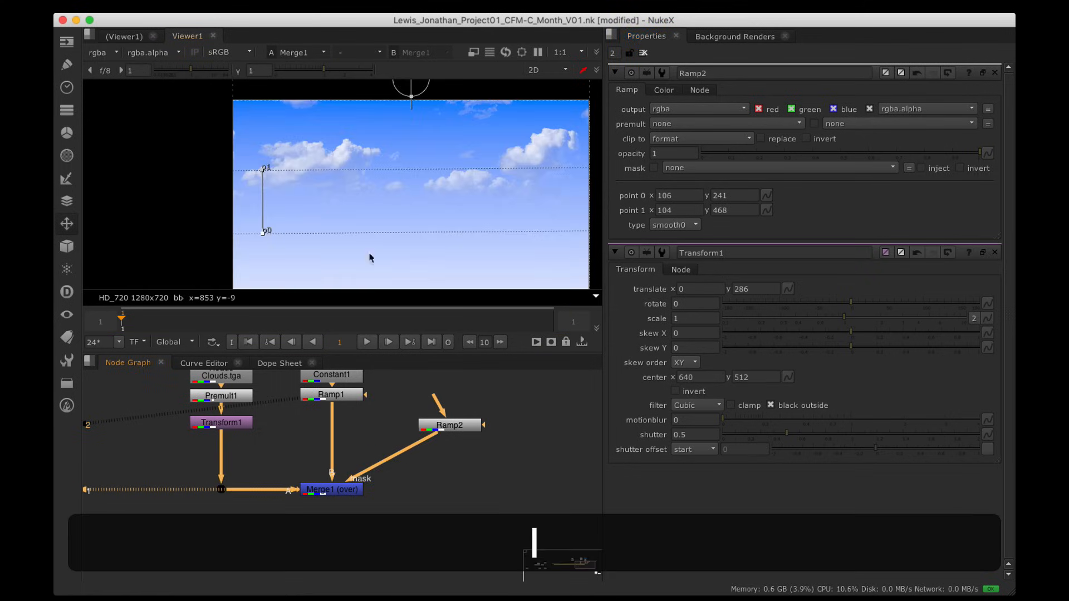
scroll(339, 213, up, 3)
alt+drag(339, 212, 399, 195)
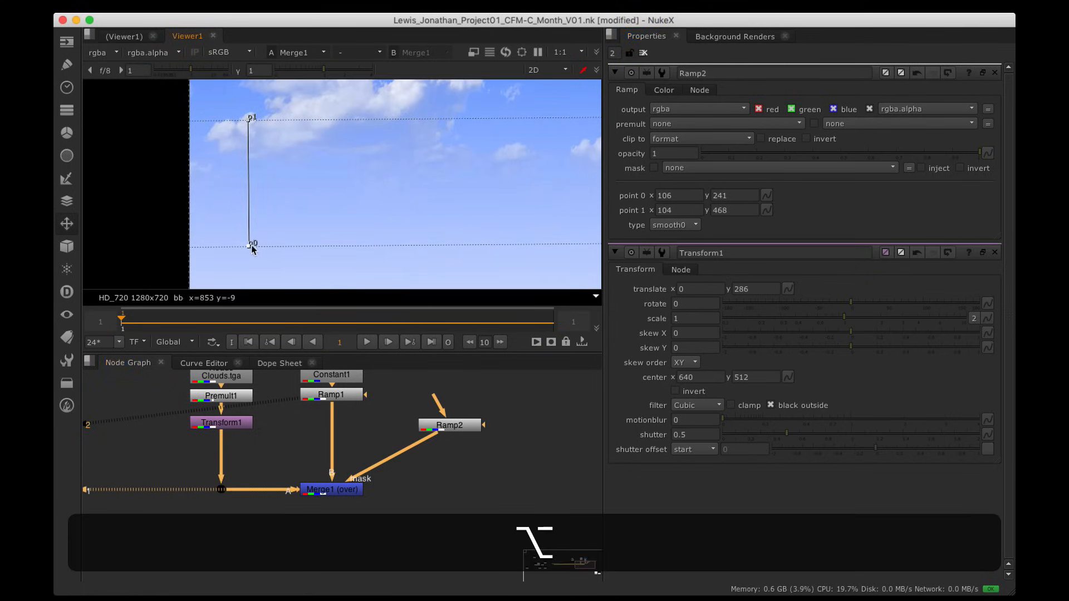
drag(252, 249, 250, 245)
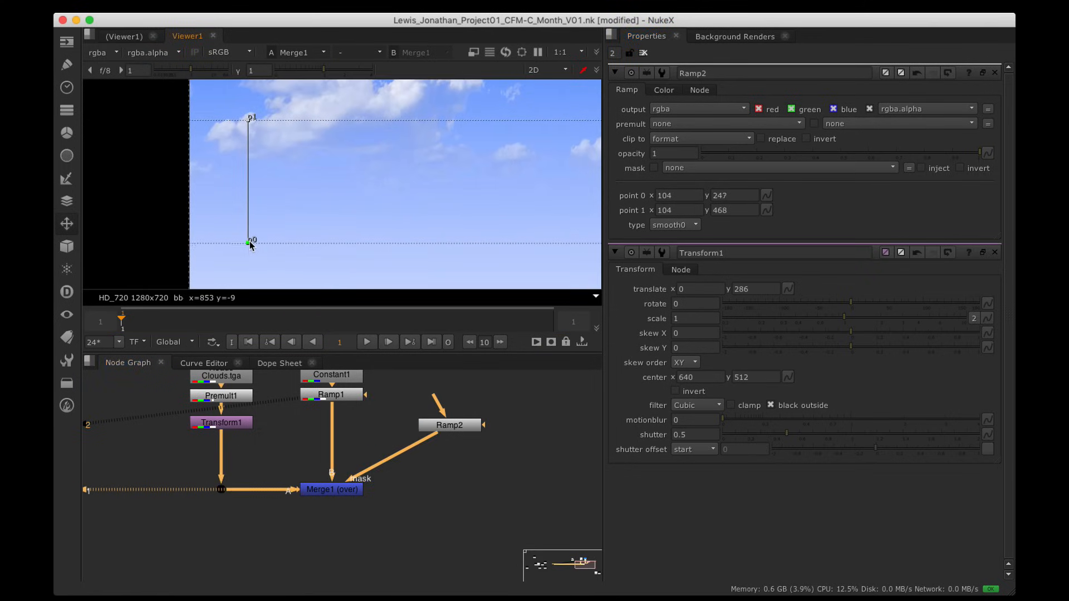
alt+drag(478, 120, 326, 176)
scroll(402, 174, down, 3)
scroll(310, 157, down, 3)
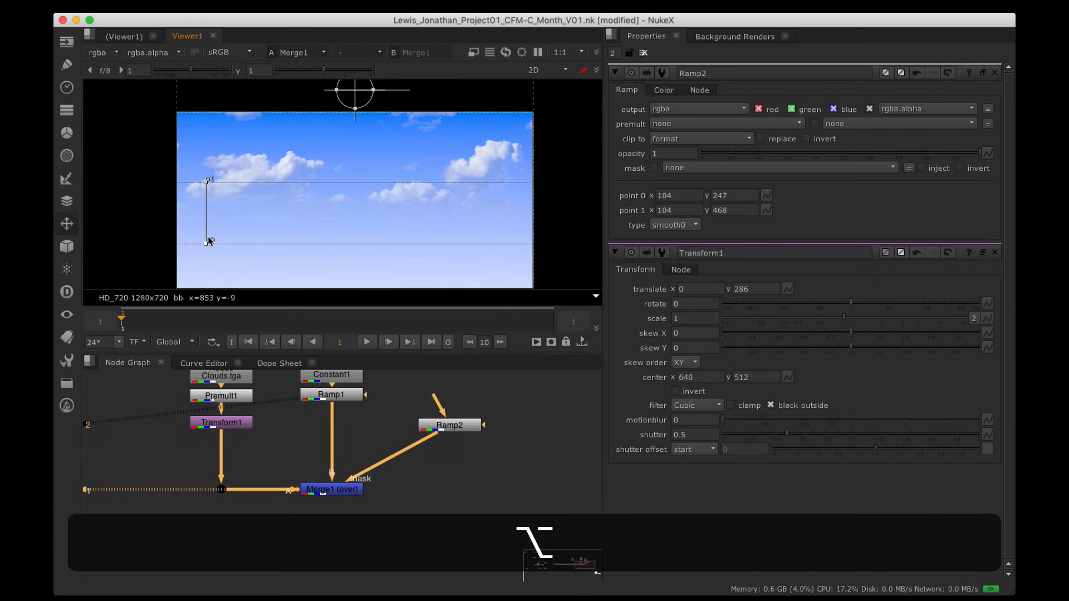
drag(208, 244, 209, 241)
scroll(359, 167, down, 3)
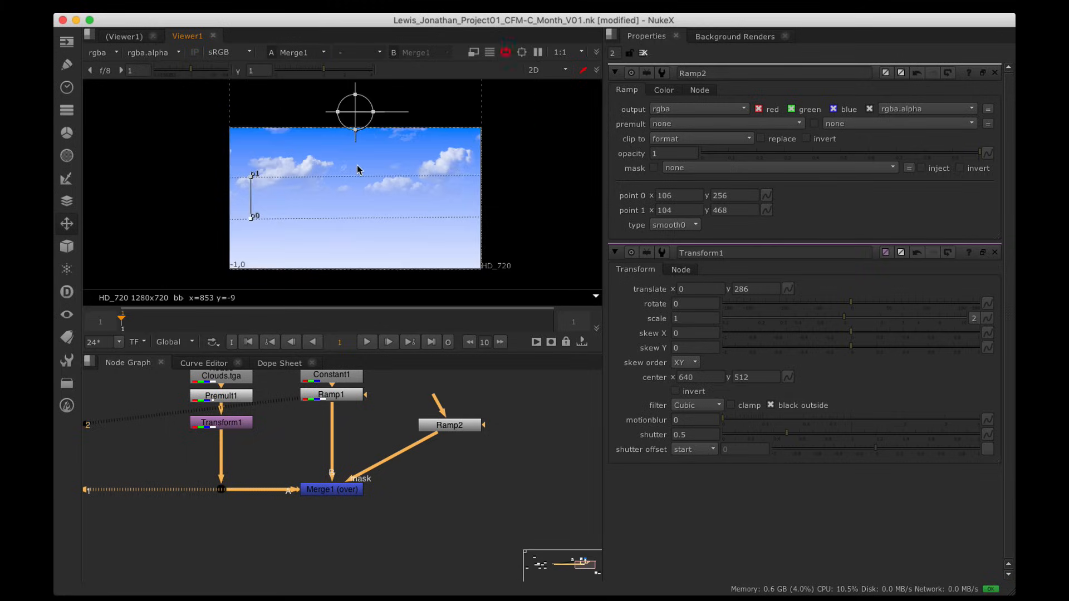
alt+drag(358, 167, 401, 178)
Step: Maximize the Viewer to fill the window and centre the composite image
click(465, 426)
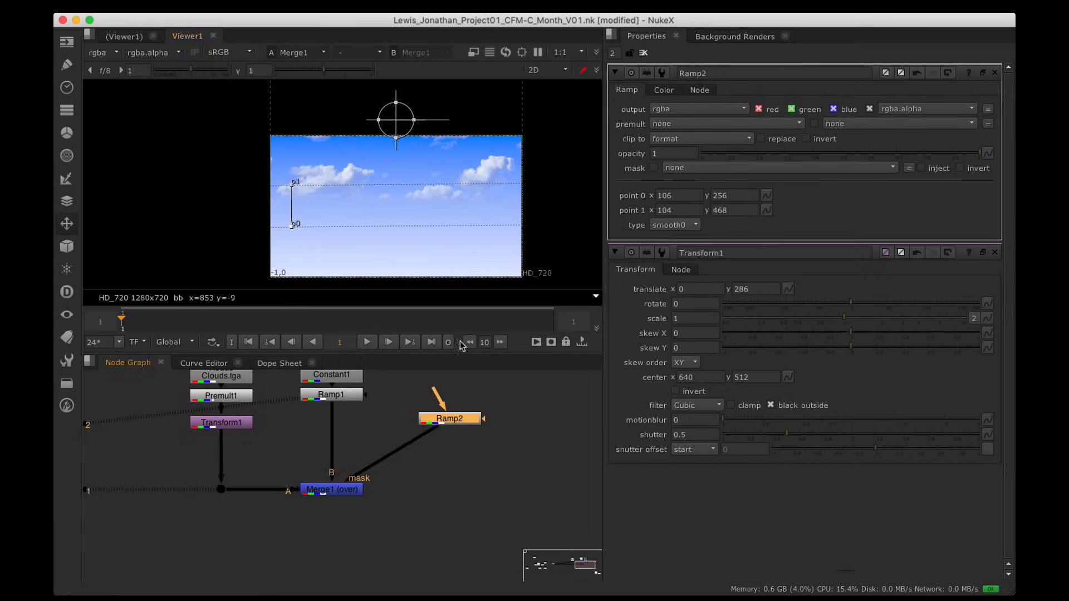
key(space)
alt+drag(418, 380, 590, 238)
scroll(538, 248, up, 5)
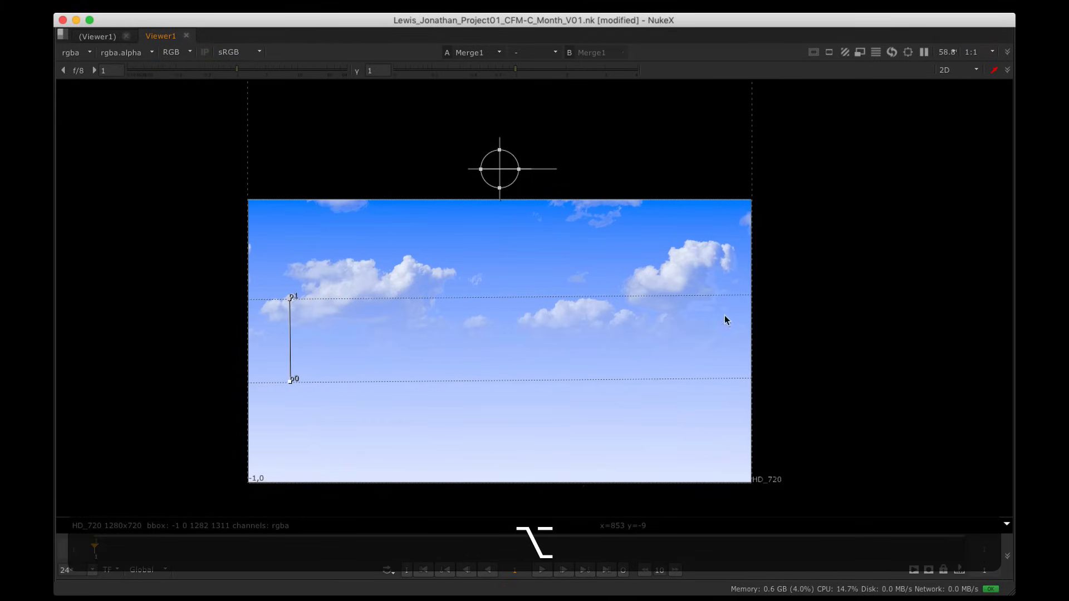
scroll(688, 269, down, 5)
alt+drag(703, 296, 669, 294)
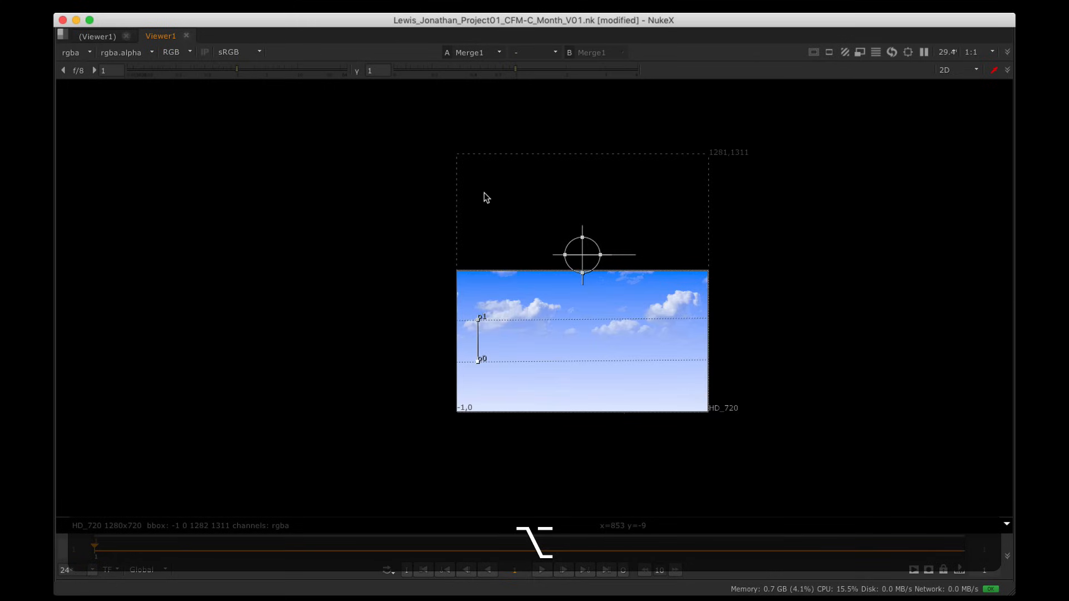
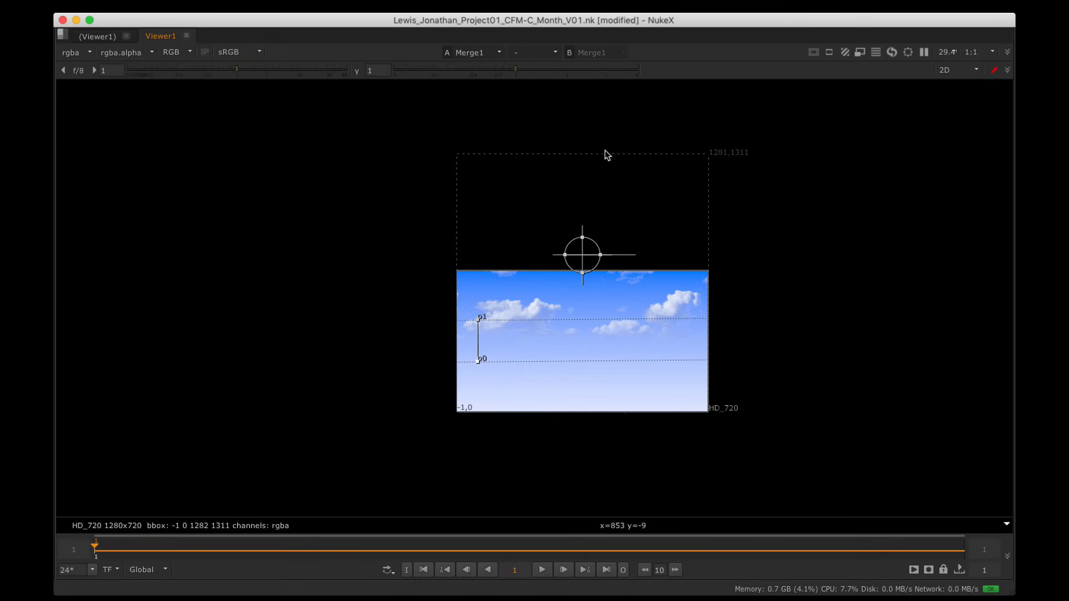
Step: Add a Crop node (Crop1) under Merge1 and centre the sky image in the viewer
key(space)
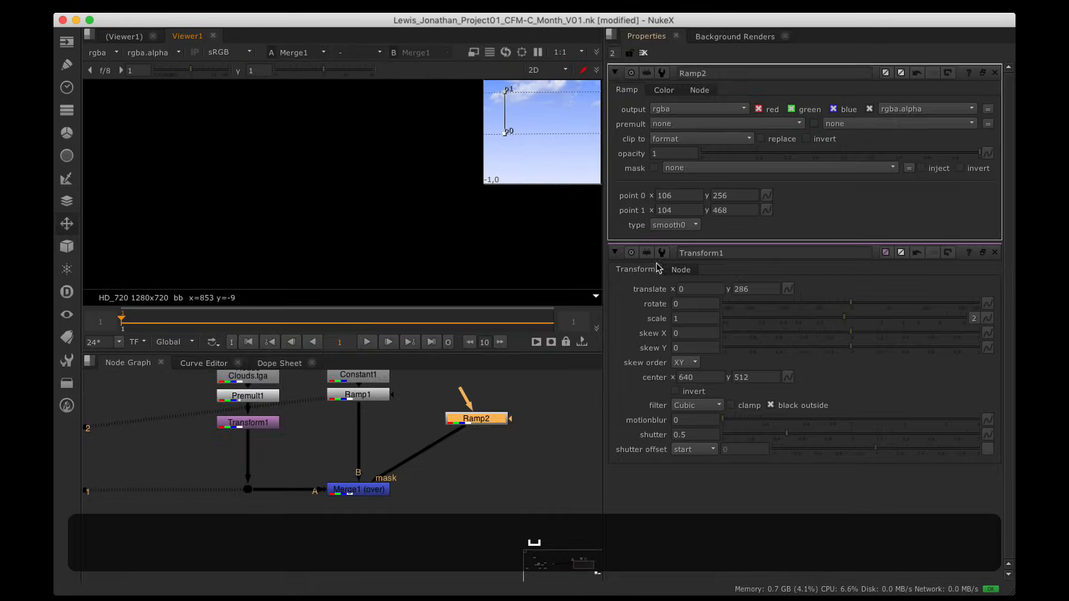
alt+drag(377, 493, 394, 477)
key(Tab)
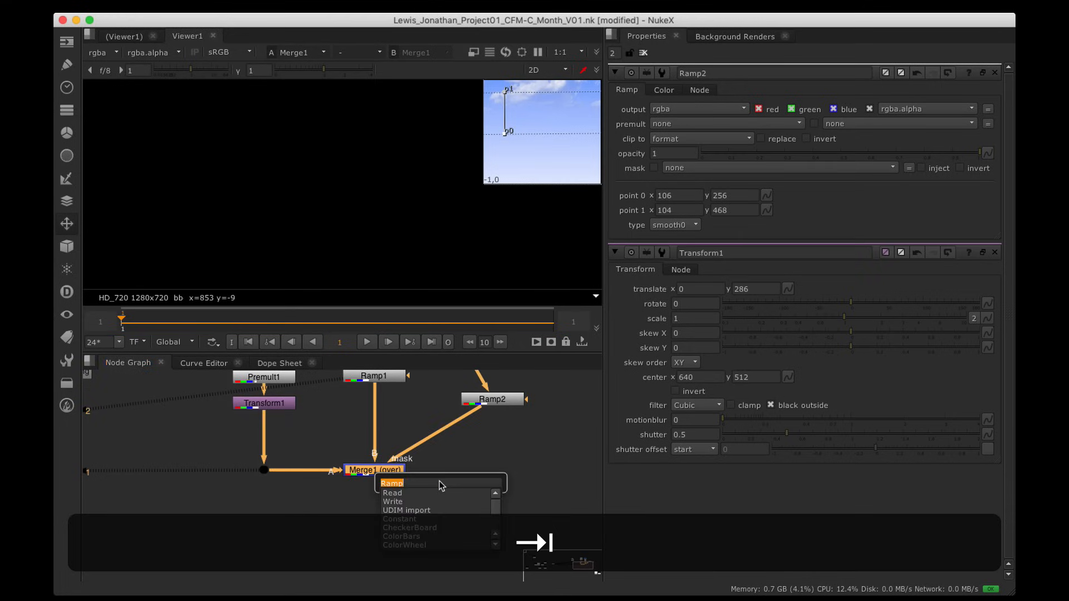
text(crop)
key(Down)
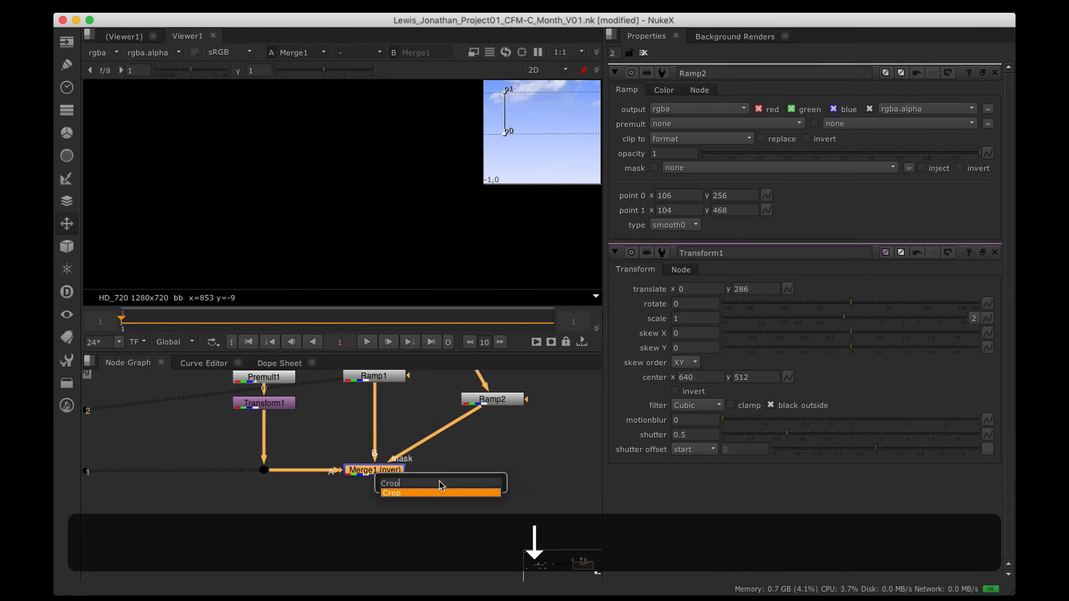
key(Return)
scroll(513, 136, down, 2)
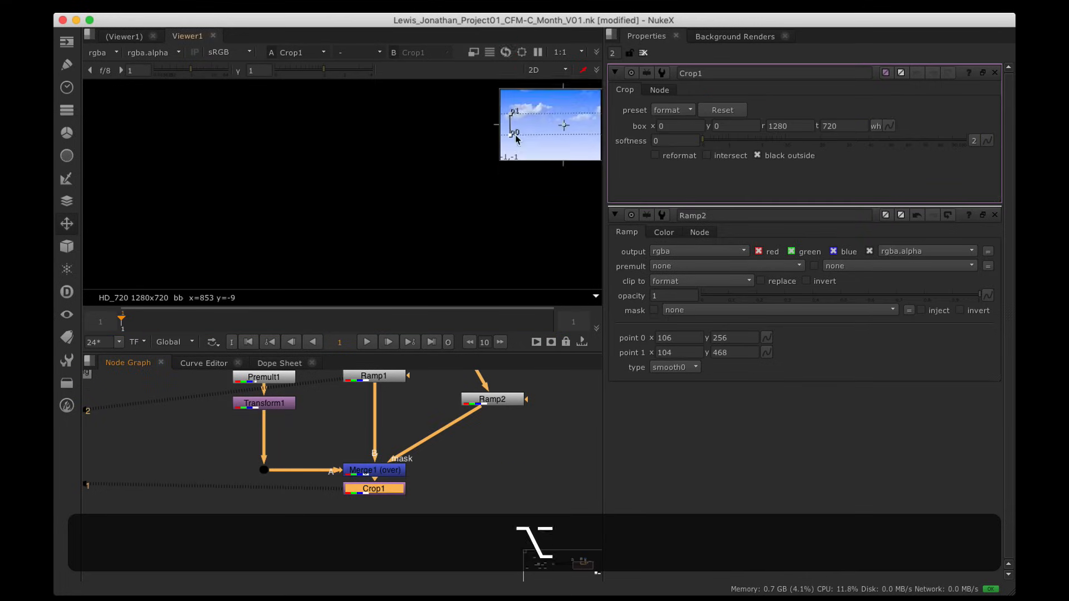
alt+drag(513, 136, 367, 200)
scroll(396, 191, up, 1)
scroll(413, 181, up, 1)
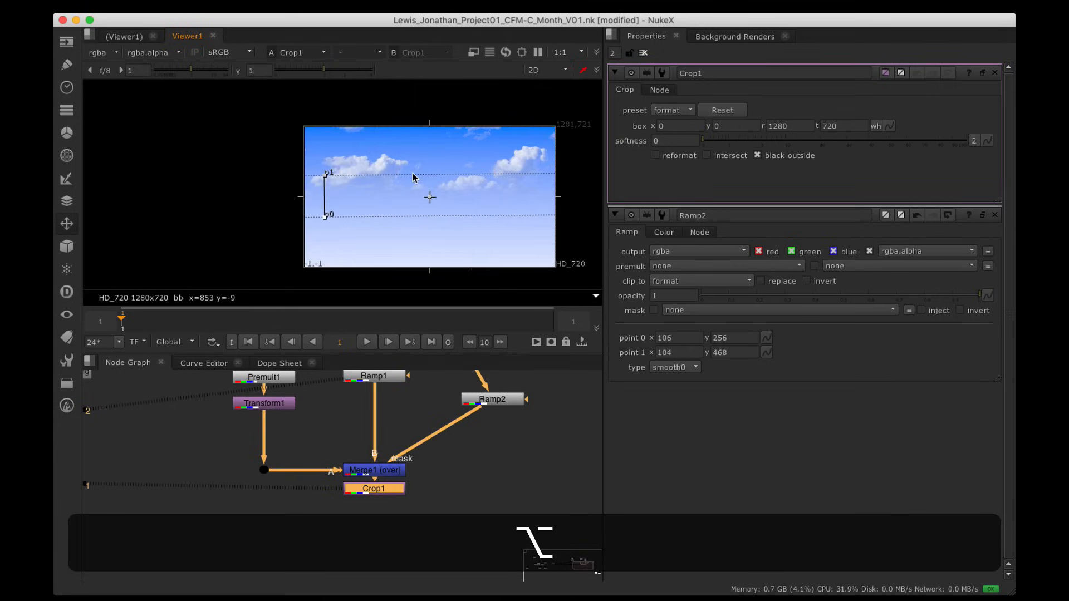
alt+drag(452, 165, 428, 161)
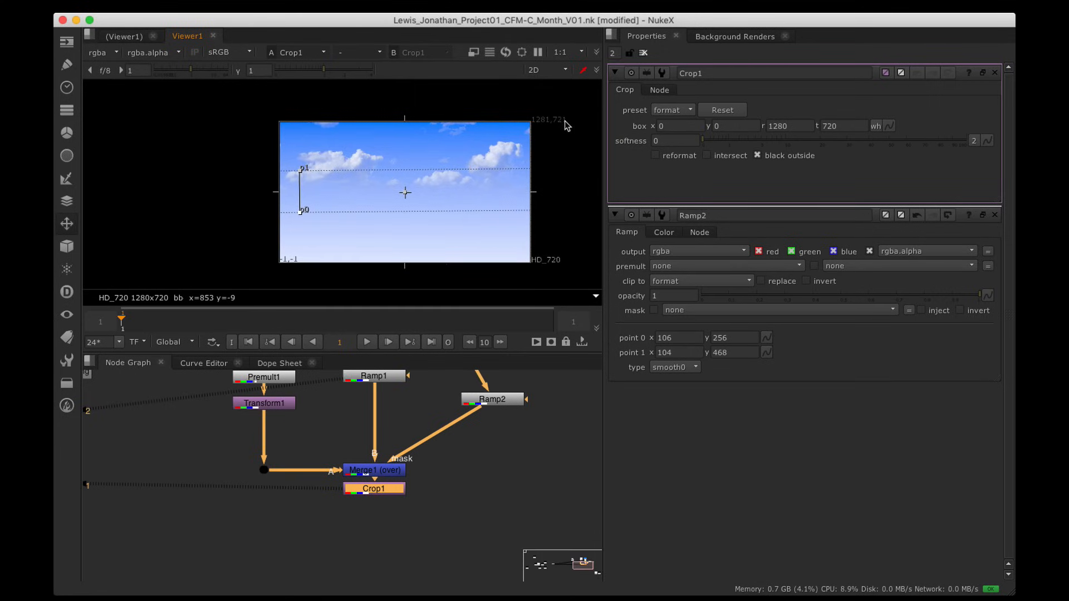
Step: Turn off Crop1's black outside, then close the Ramp2 and Crop1 settings
click(759, 156)
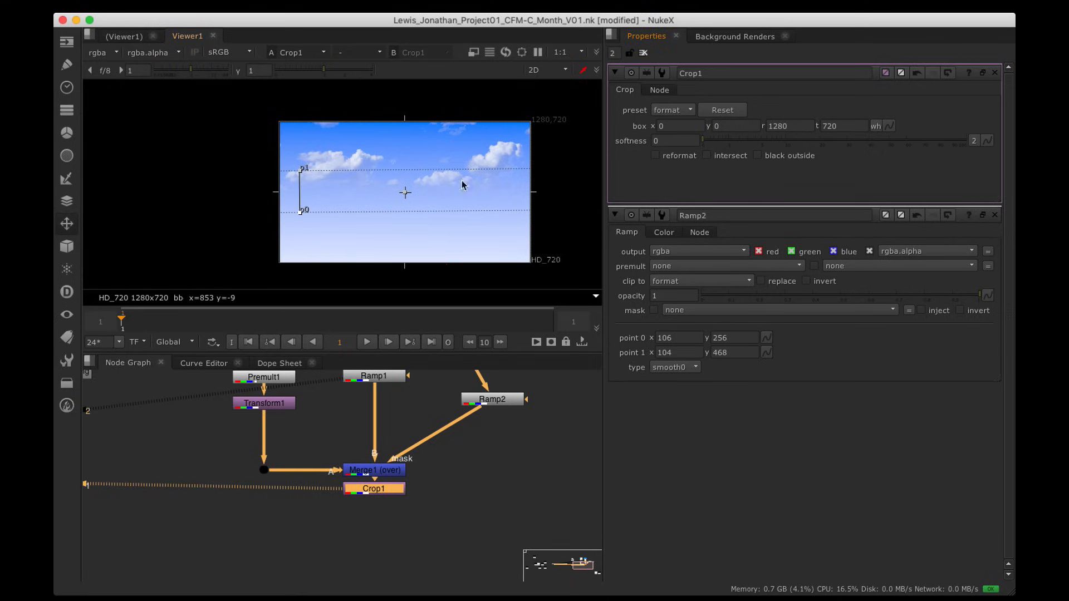
alt+drag(462, 184, 422, 179)
click(995, 215)
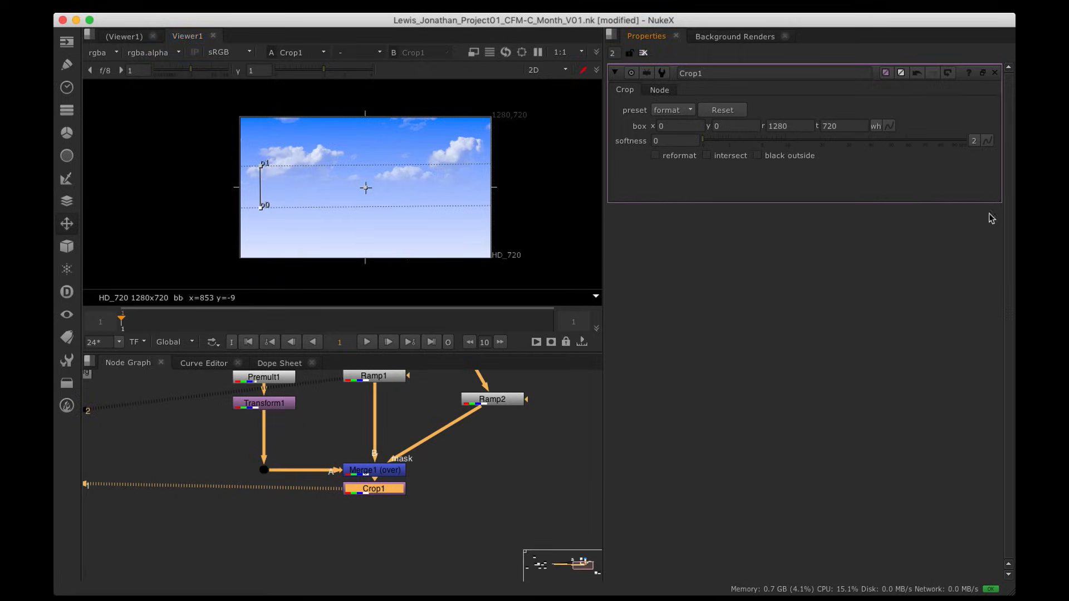
click(995, 73)
alt+drag(346, 248, 341, 248)
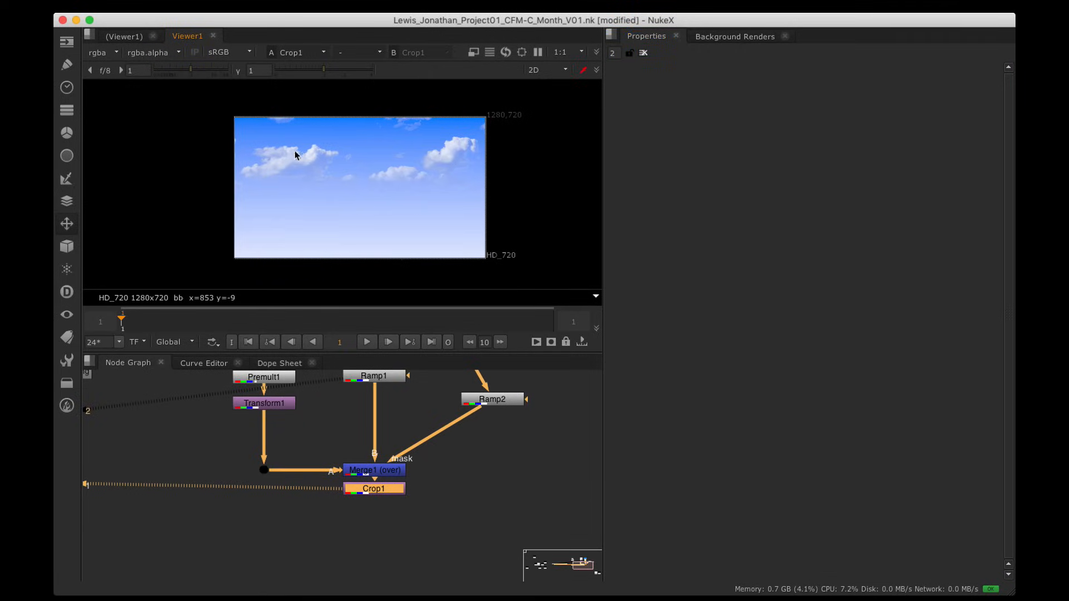
Step: Set Transform1's translate y to 313 and insert a Dot into Ramp2's mask pipe
double_click(279, 402)
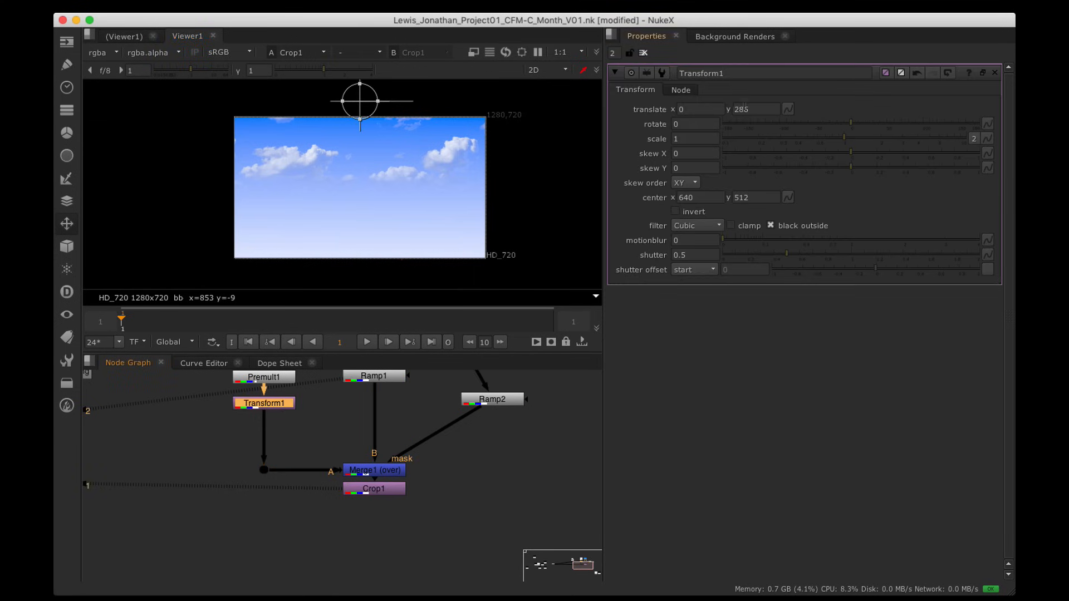
click(751, 110)
key(Up)
key(Up)
key(Up)
key(Up)
key(Up)
key(Up)
key(Up)
key(Up)
key(Up)
key(Up)
key(Up)
key(Up)
key(Up)
key(Up)
key(Up)
key(Up)
key(Up)
key(Up)
key(Up)
key(Up)
key(Up)
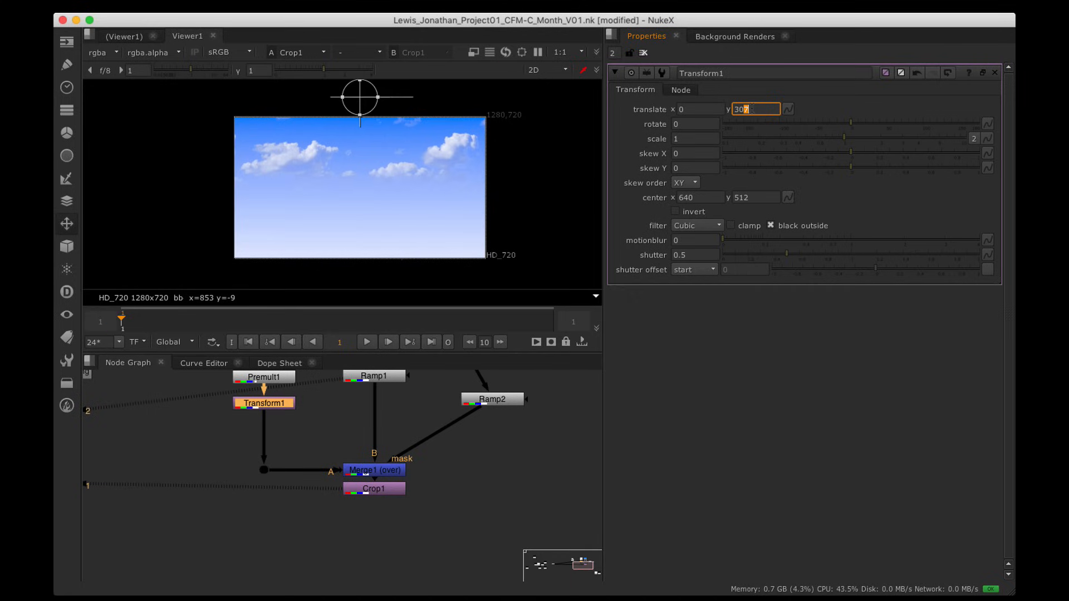
key(Up)
key(Up)
key(Up)
key(Up)
key(Up)
key(Up)
key(Up)
key(Down)
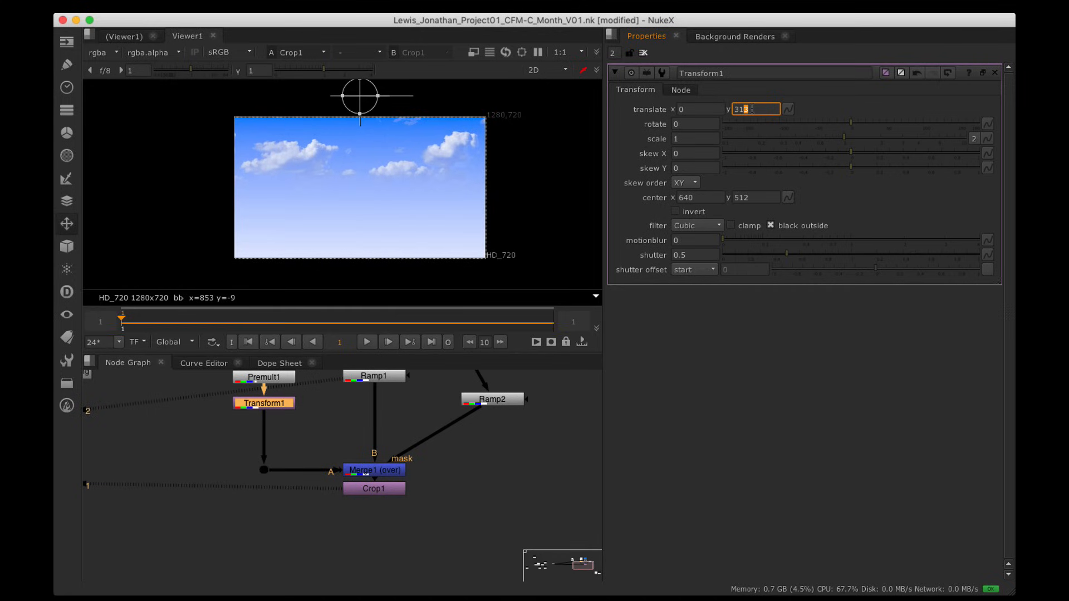
click(492, 468)
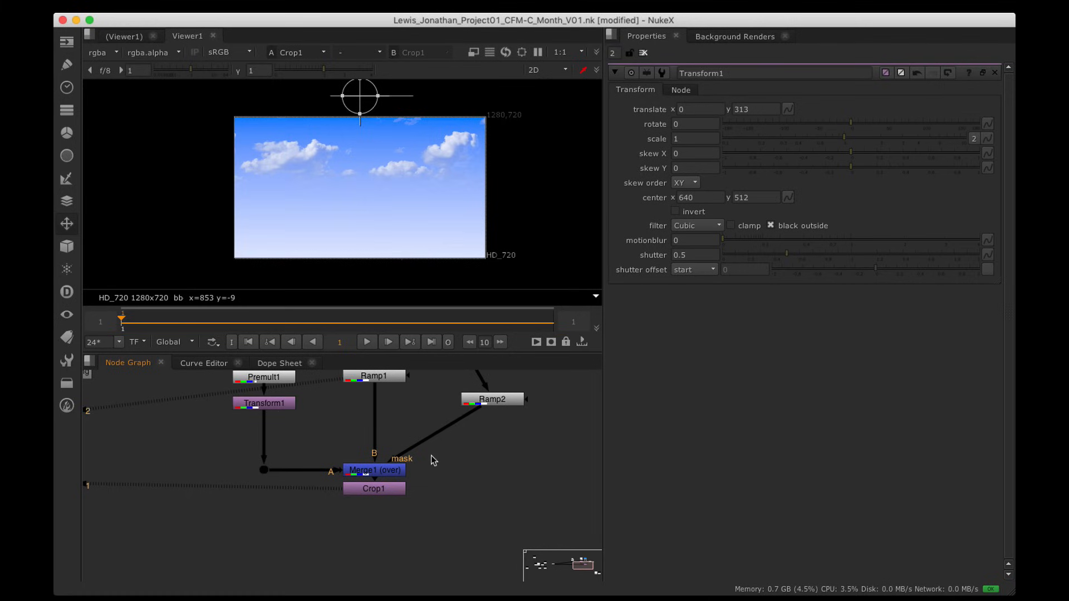
drag(492, 402, 490, 397)
super+drag(437, 433, 490, 470)
Step: Move the Read1 background node left and connect Viewer1 under Crop1
key(super+space)
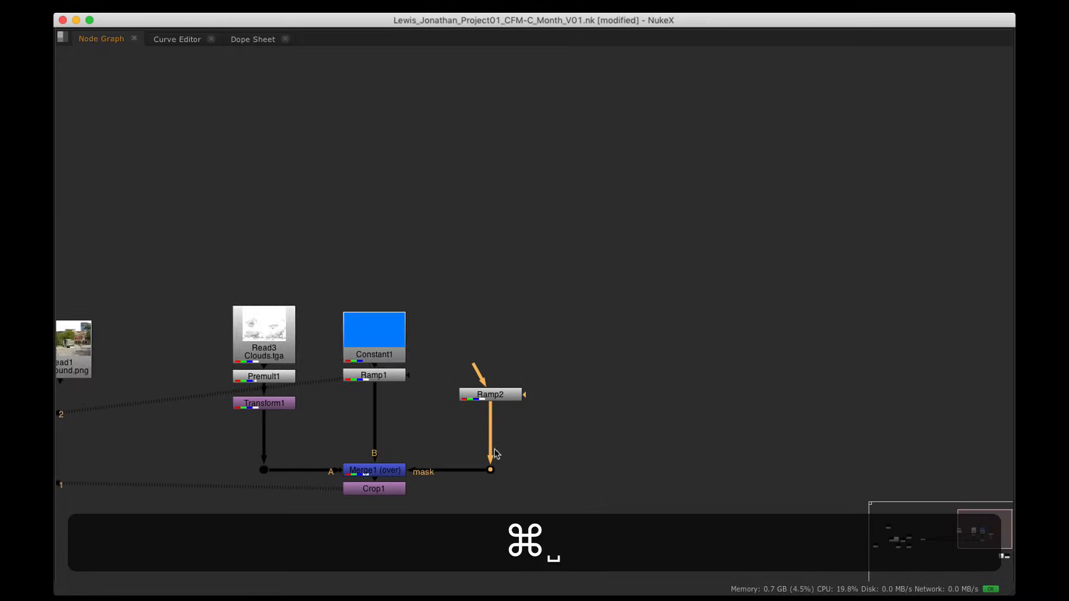
alt+drag(454, 430, 688, 310)
drag(287, 233, 184, 214)
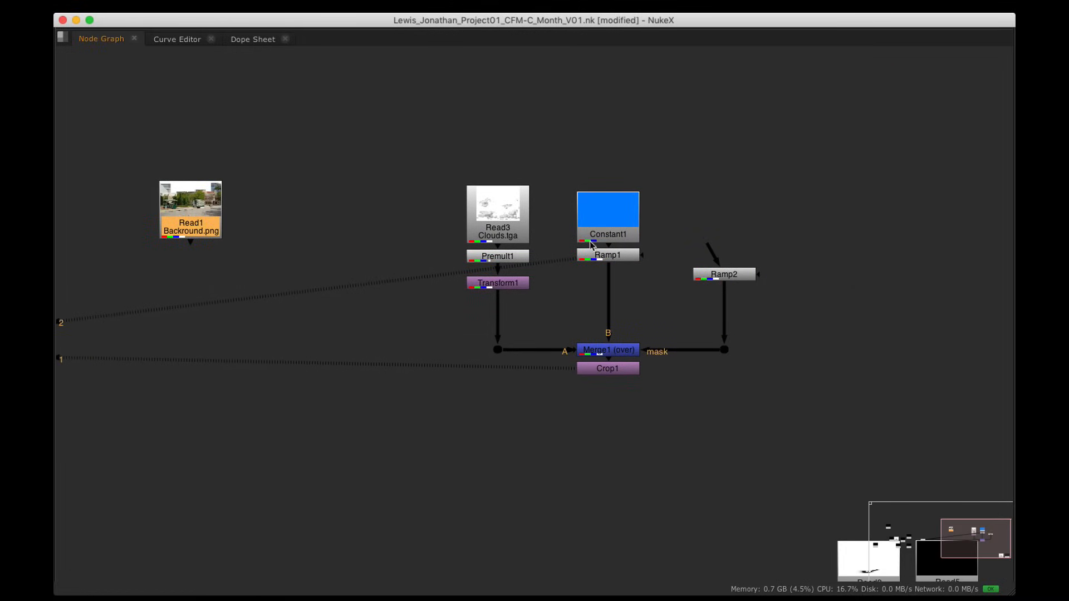
scroll(453, 346, down, 2)
alt+drag(379, 358, 616, 328)
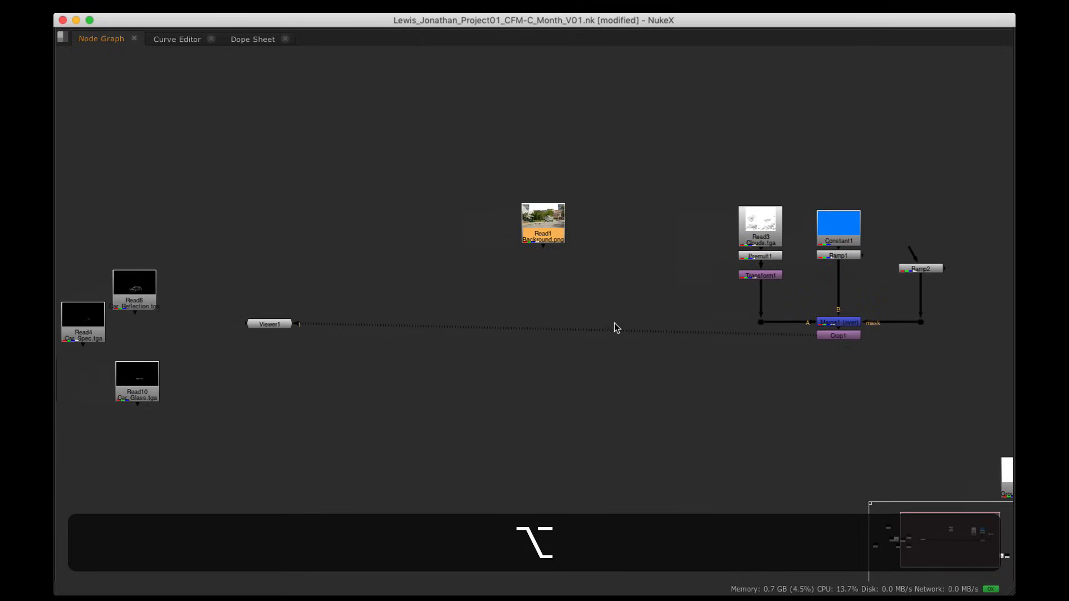
drag(260, 328, 828, 441)
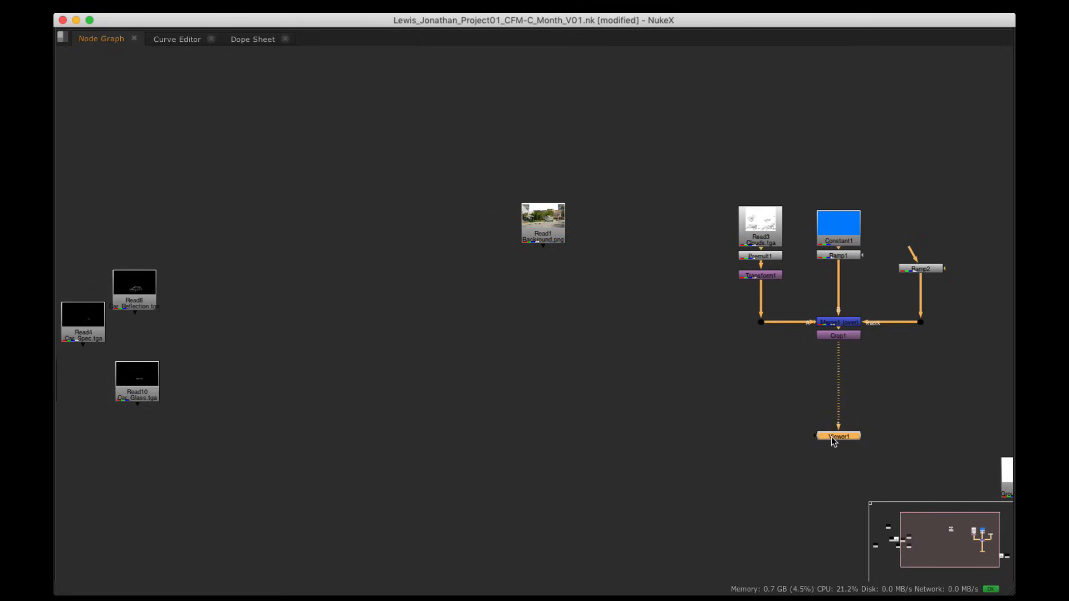
Step: Select all the sky nodes and wrap them in a Backdrop
alt+drag(884, 345, 678, 315)
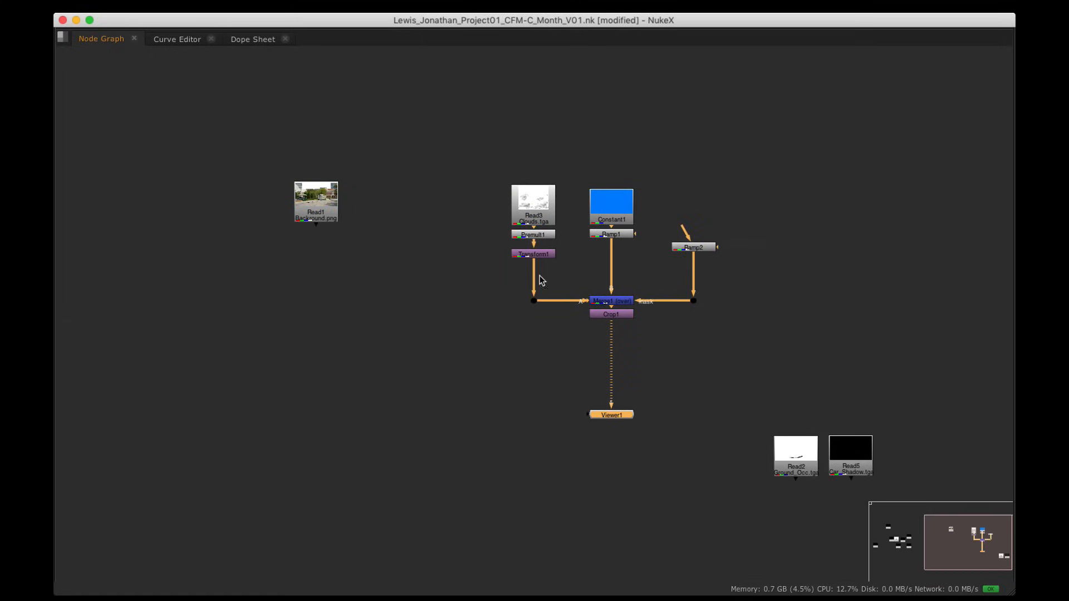
drag(474, 161, 759, 353)
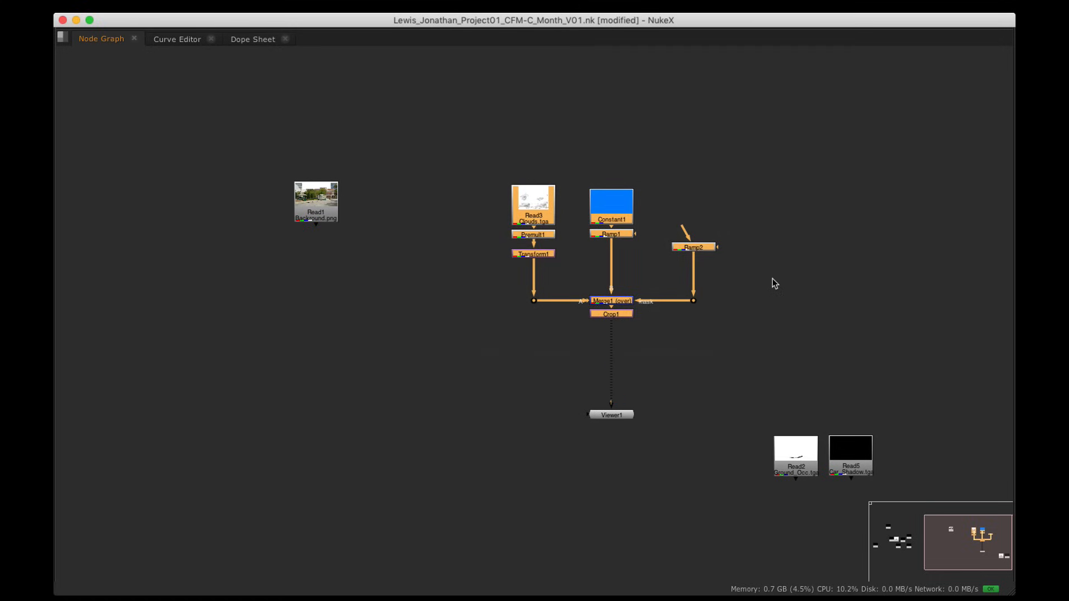
key(Tab)
text(bc)
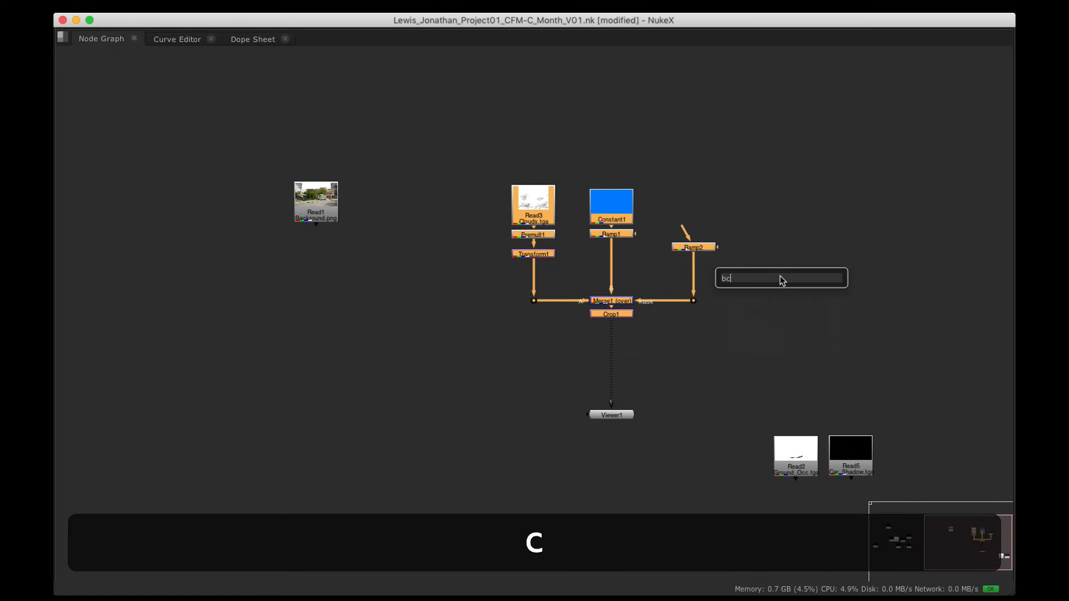
text(k)
key(Down)
key(Return)
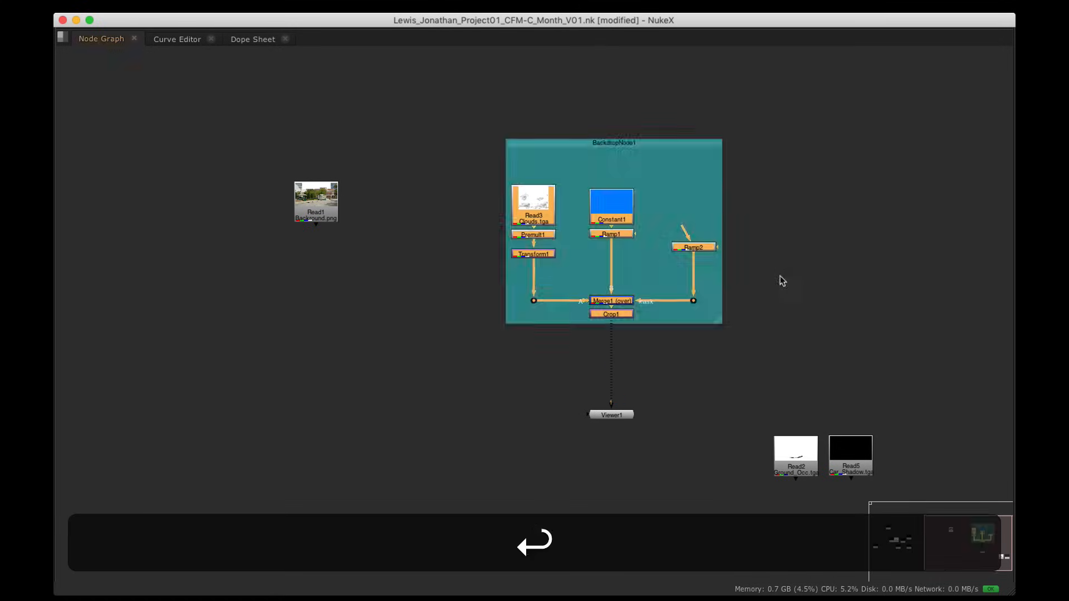
Step: Label the new backdrop 'Sky'
click(675, 142)
key(space)
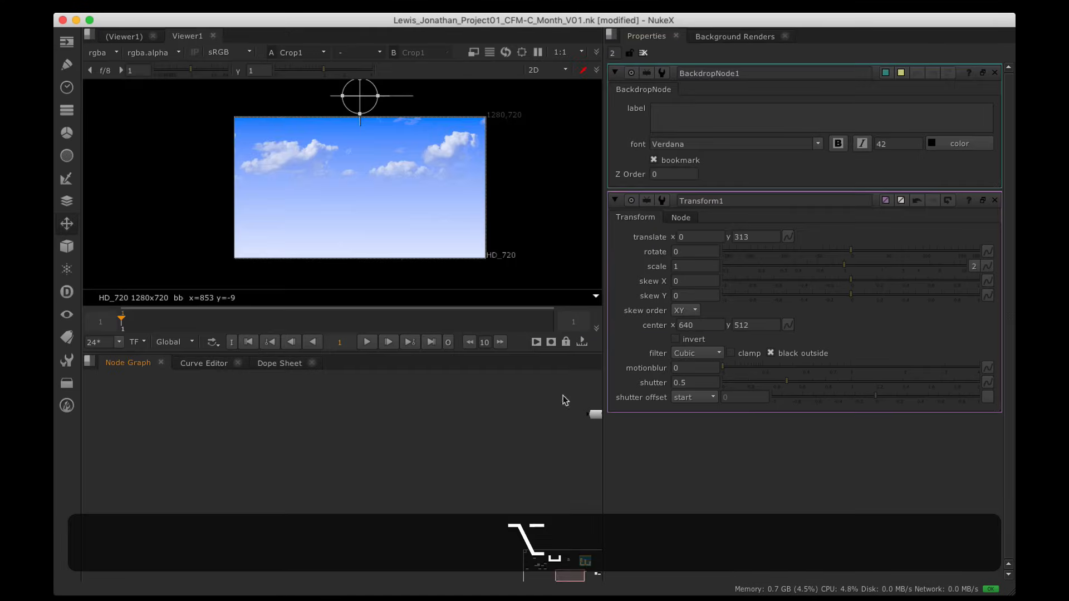
alt+drag(563, 395, 429, 543)
alt+drag(492, 391, 434, 477)
scroll(433, 462, down, 2)
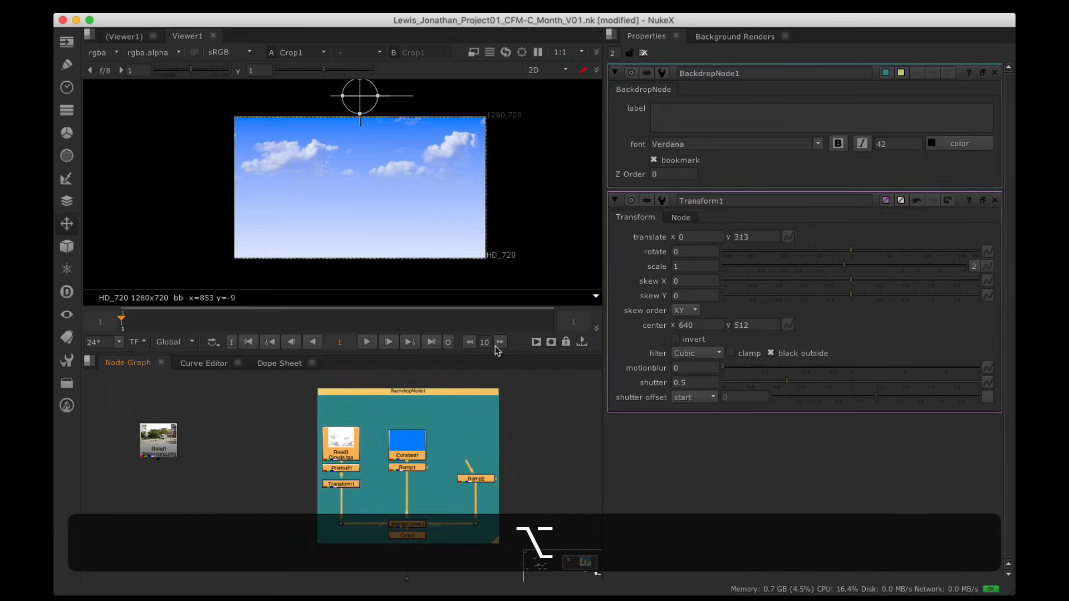
click(722, 118)
text(Sky)
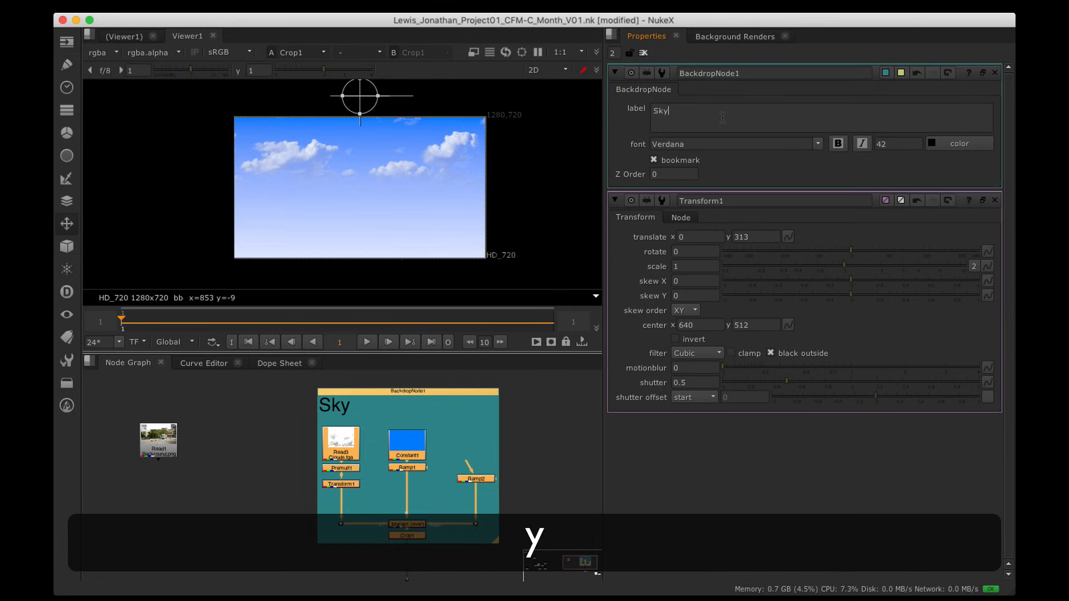
Step: Give the Sky backdrop a dark, desaturated blue tile colour
click(887, 73)
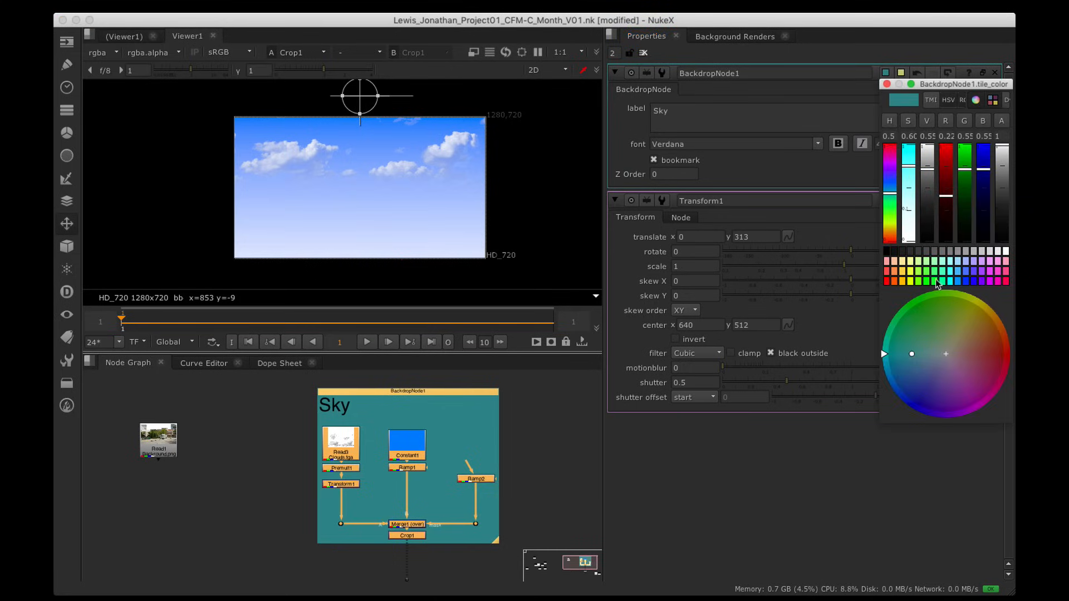
click(959, 251)
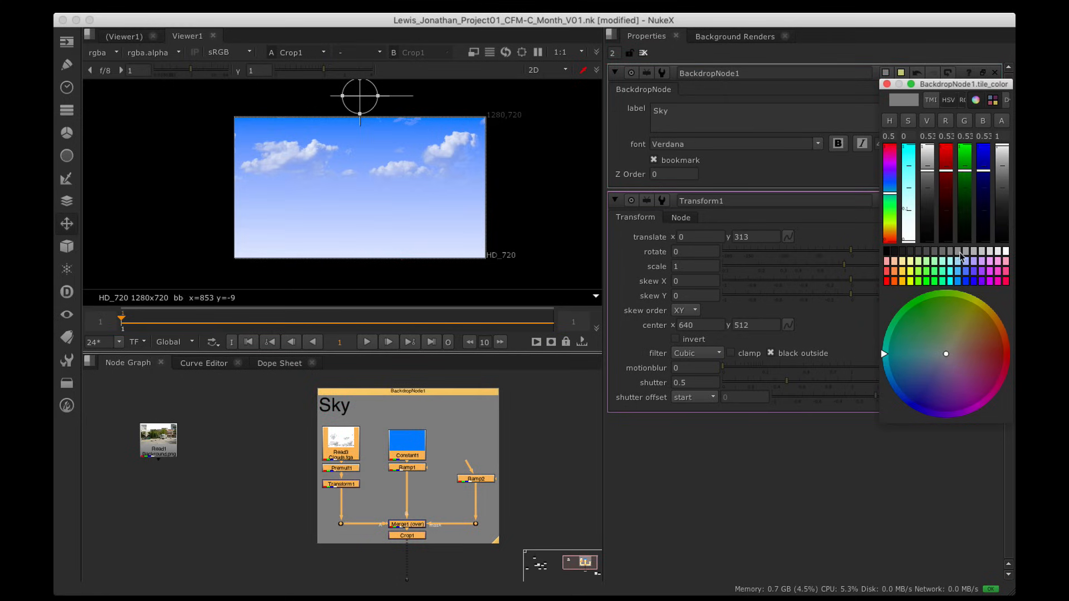
click(967, 271)
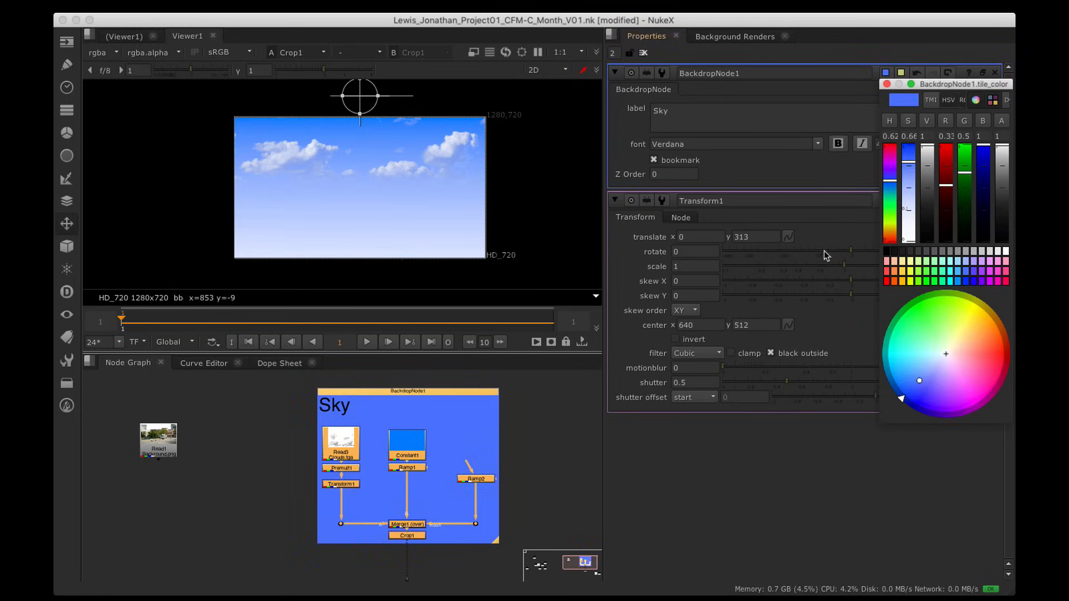
mouse_move(908, 168)
mouse_down()
mouse_move(911, 183)
mouse_move(927, 176)
mouse_move(909, 186)
mouse_move(928, 186)
mouse_move(912, 181)
mouse_move(927, 175)
mouse_up()
click(887, 84)
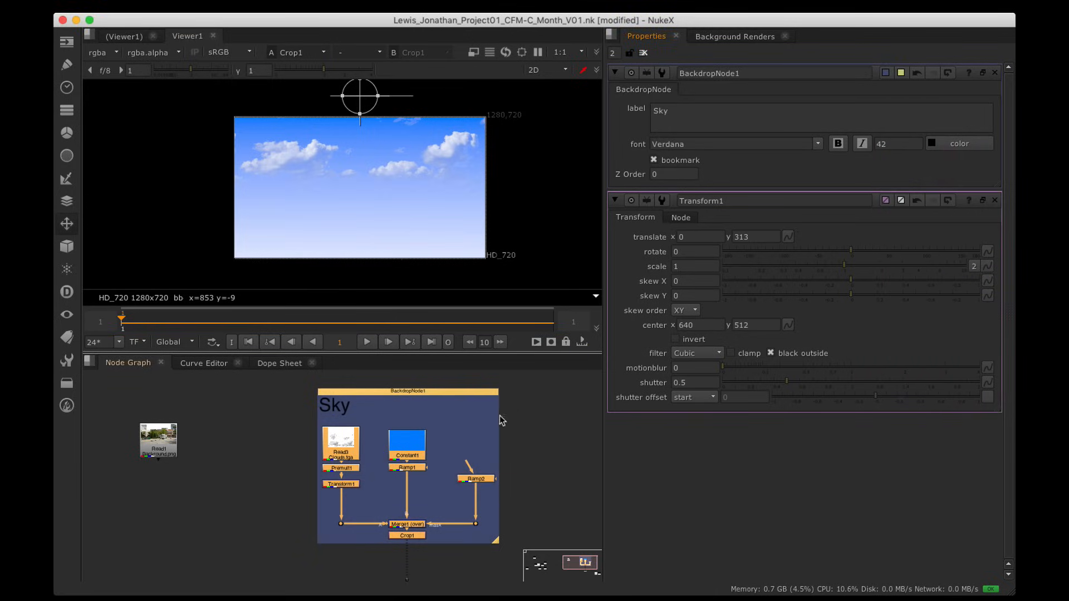
key(alt+space)
scroll(630, 251, up, 3)
alt+drag(602, 252, 623, 195)
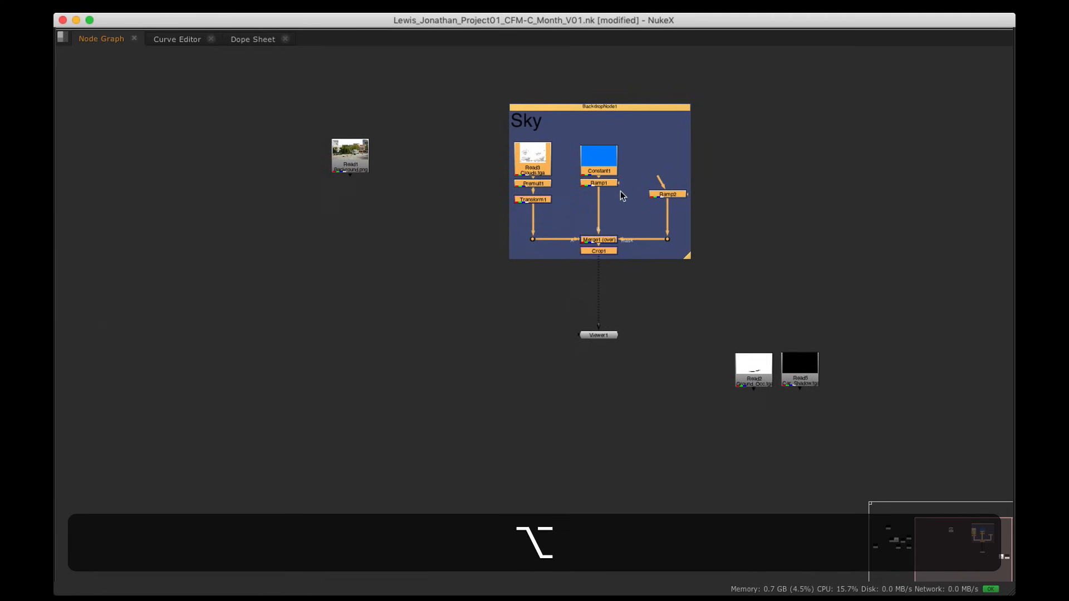
Step: View the street background plate fitted in the viewer and close the Transform1 and Sky properties
alt+drag(410, 211, 509, 310)
click(456, 251)
key(1)
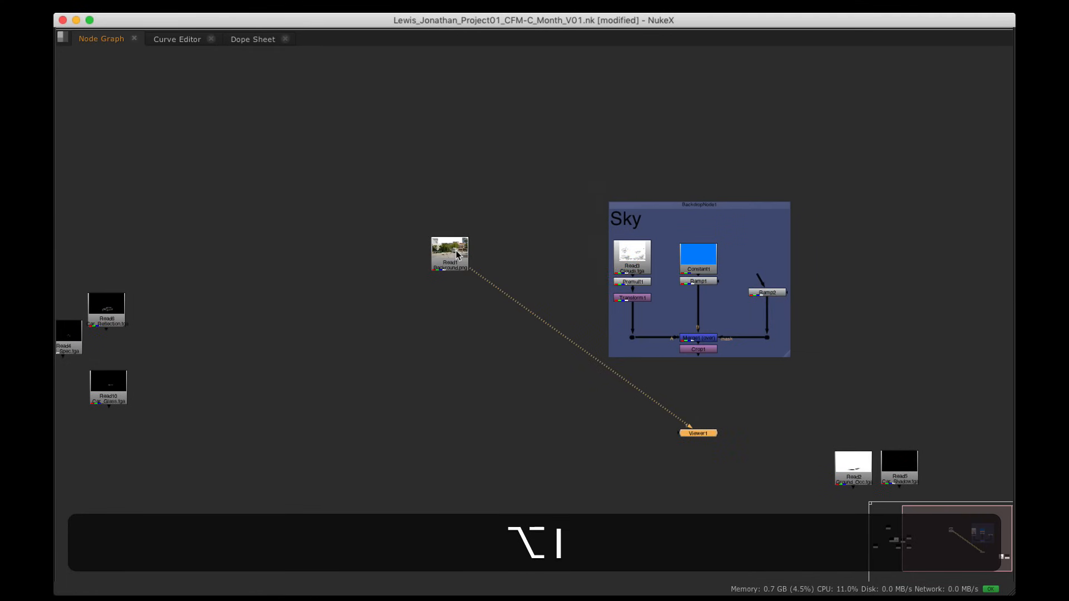
key(space)
key(space)
key(h)
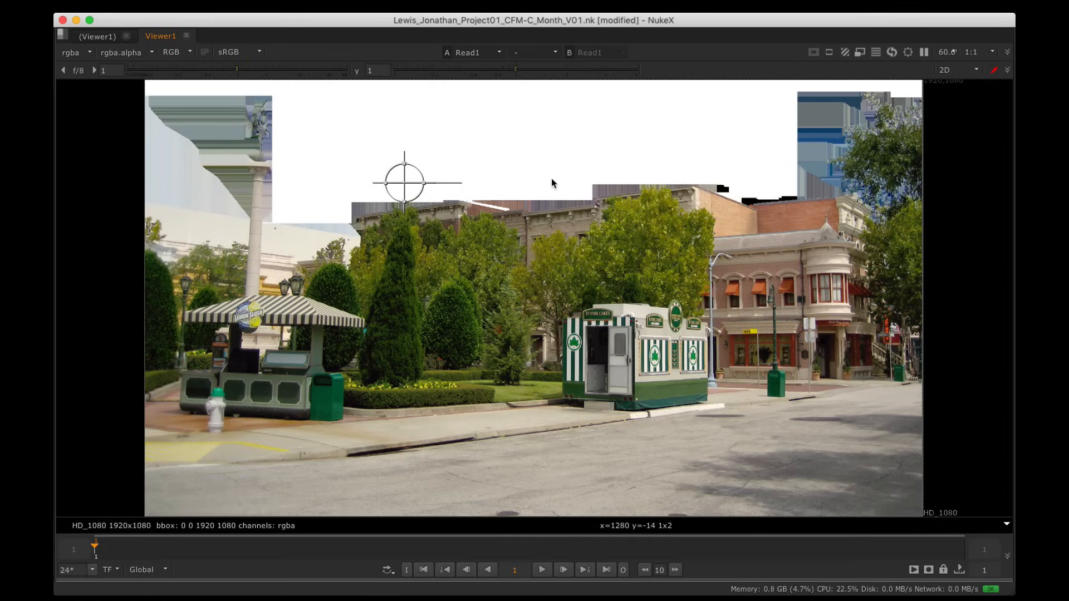
key(space)
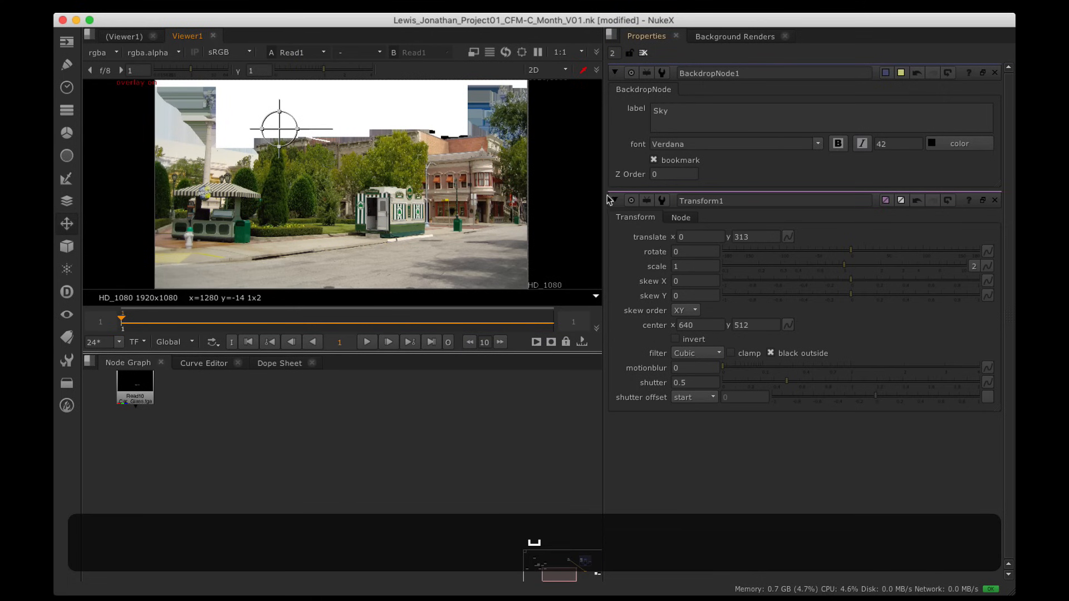
click(995, 200)
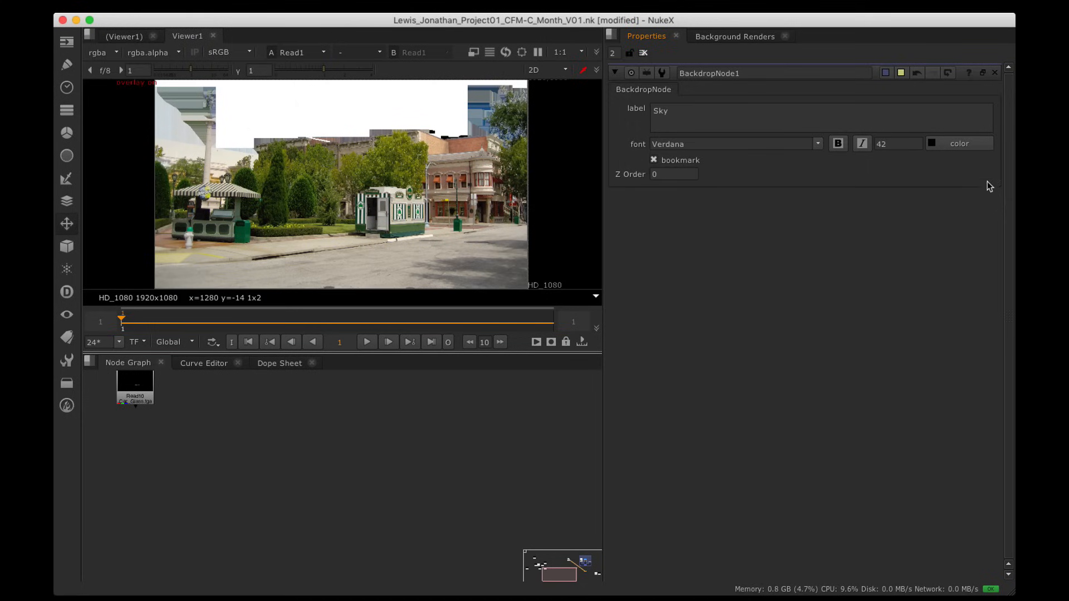
click(995, 73)
Step: Inspect the street plate's red, green, blue and alpha channels
alt+drag(422, 461, 382, 542)
alt+drag(342, 430, 322, 579)
key(space)
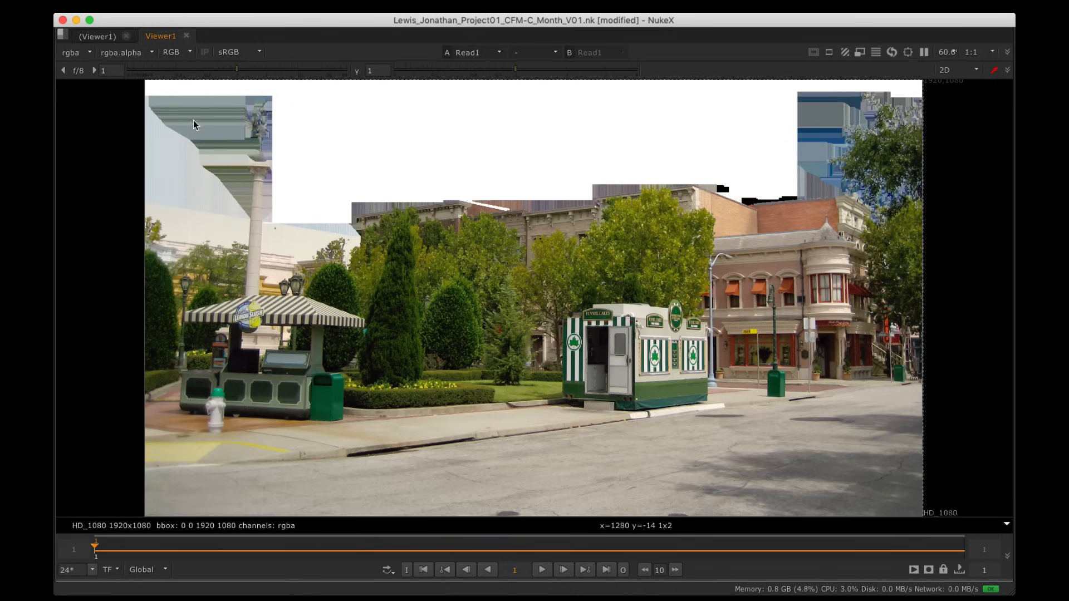
key(r)
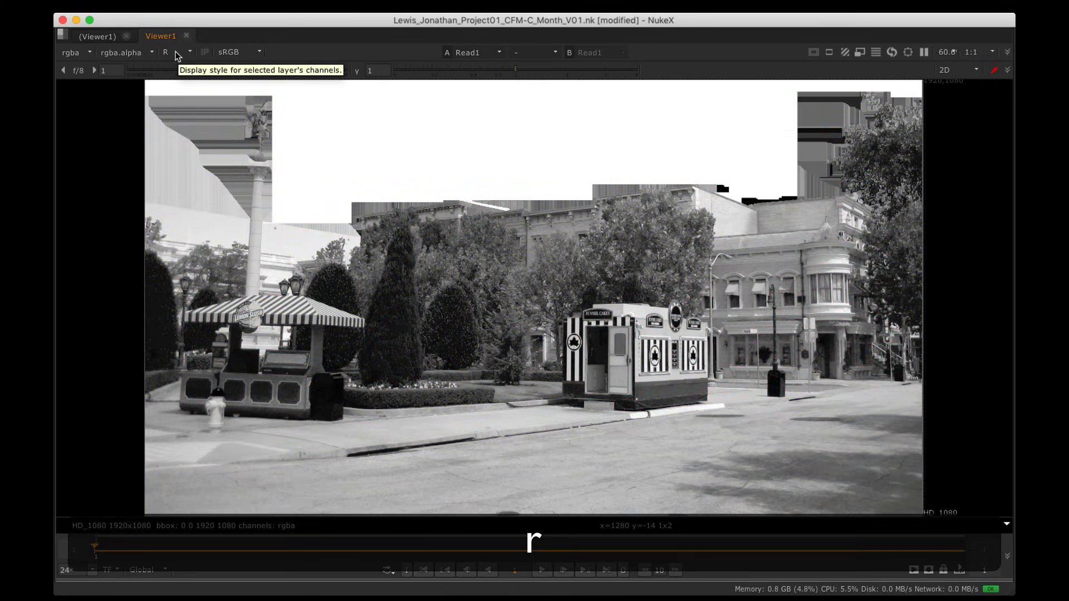
key(g)
key(b)
key(b)
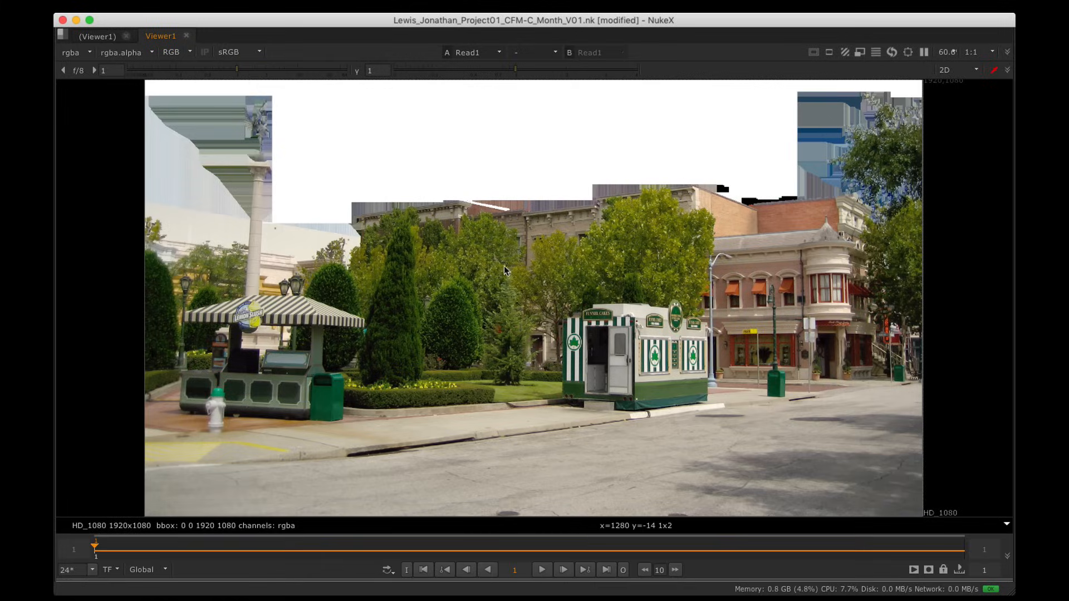
key(a)
key(a)
key(a)
key(a)
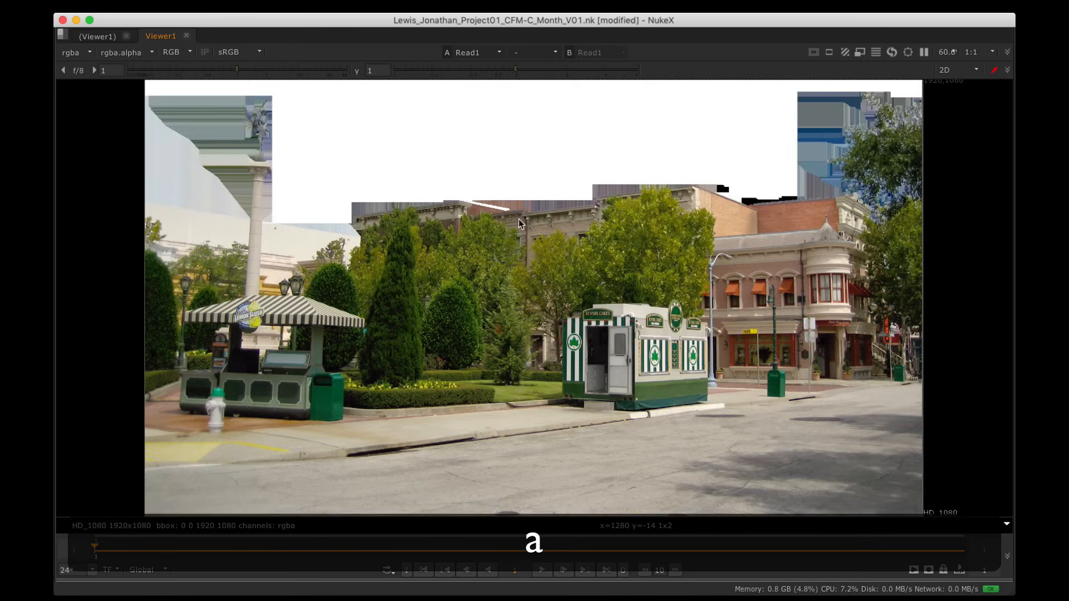
key(a)
key(a)
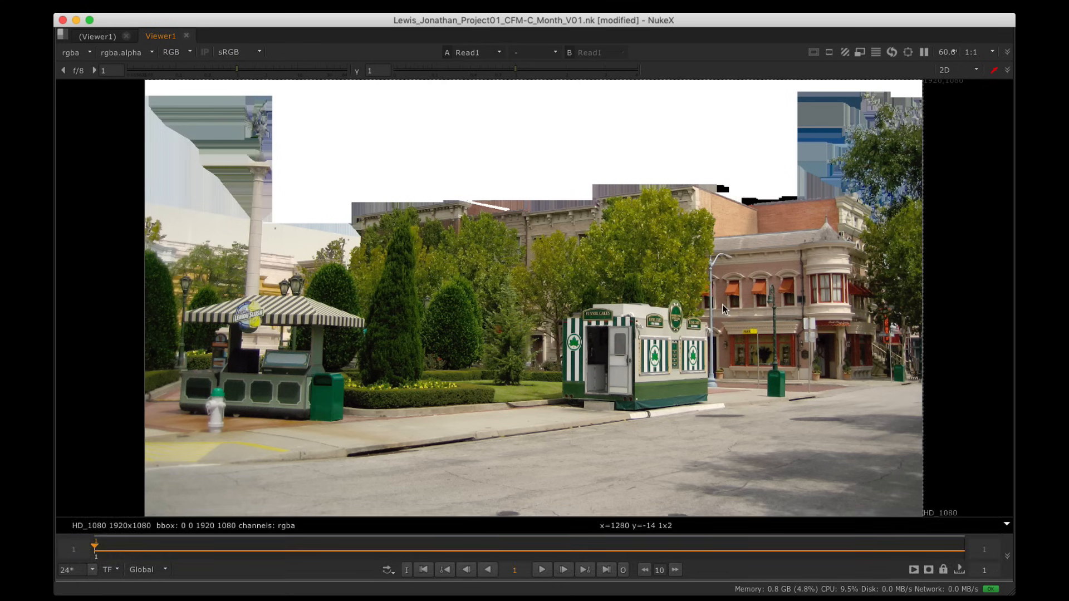
key(space)
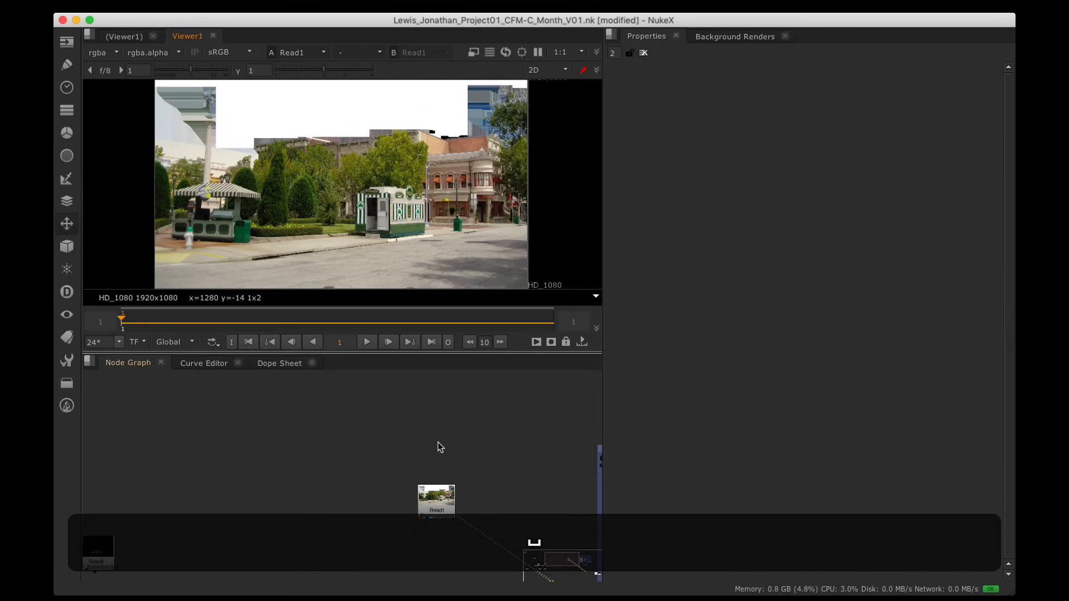
Step: Add a Premult node (Premult2) under the street background Read
scroll(438, 443, up, 2)
alt+drag(456, 489, 434, 432)
scroll(445, 461, up, 3)
click(406, 467)
key(Tab)
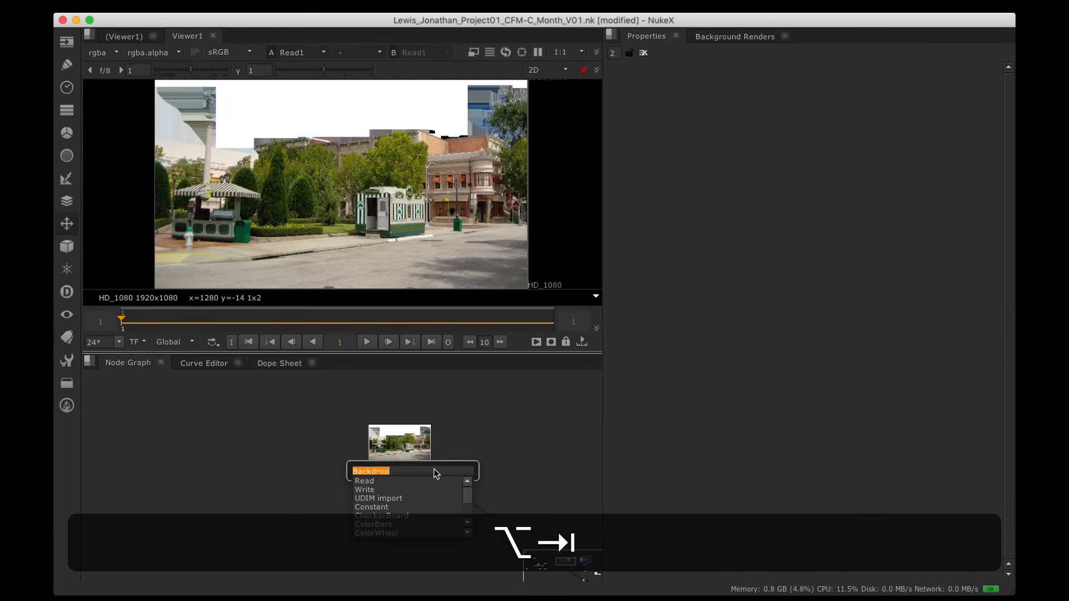
text(Premult)
key(Down)
key(Return)
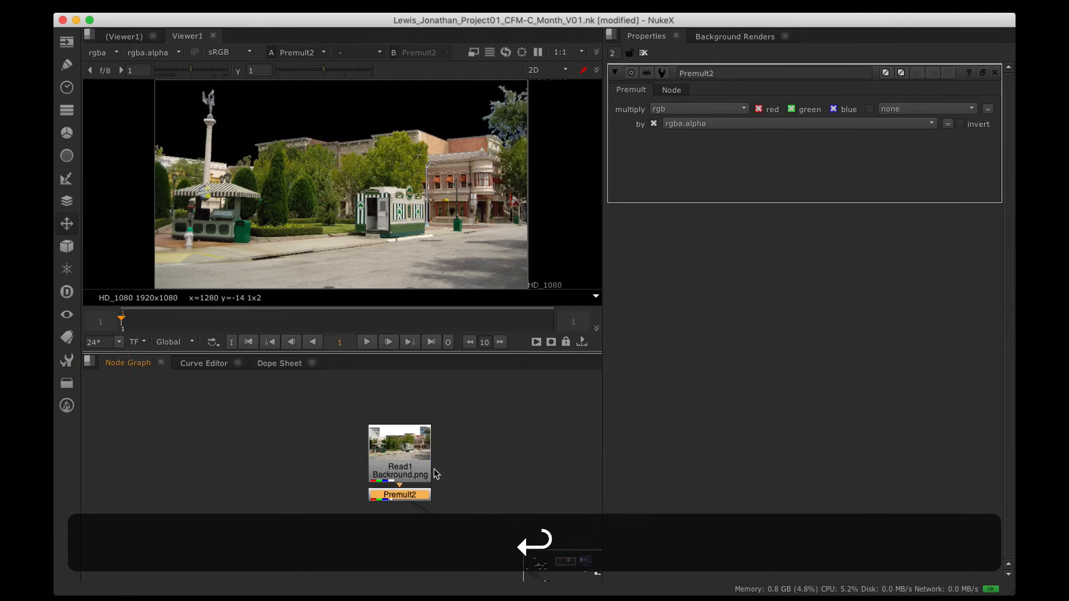
drag(406, 500, 406, 513)
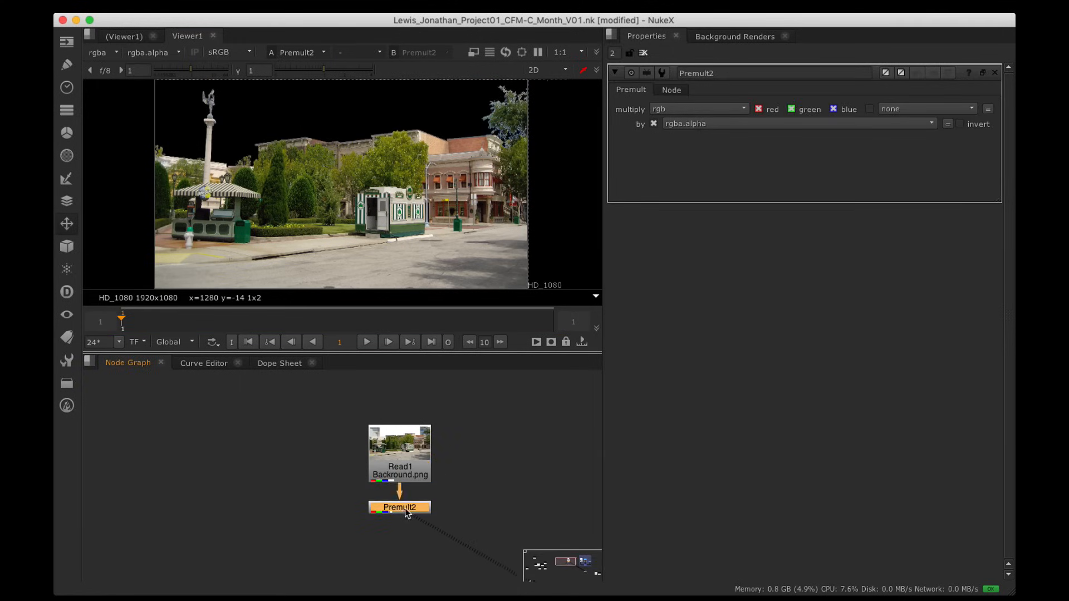
Step: Move Viewer1 to sit under Premult2
scroll(468, 444, down, 1)
alt+drag(535, 492, 389, 449)
key(alt+space)
alt+drag(613, 342, 329, 262)
scroll(328, 279, down, 1)
drag(490, 390, 191, 282)
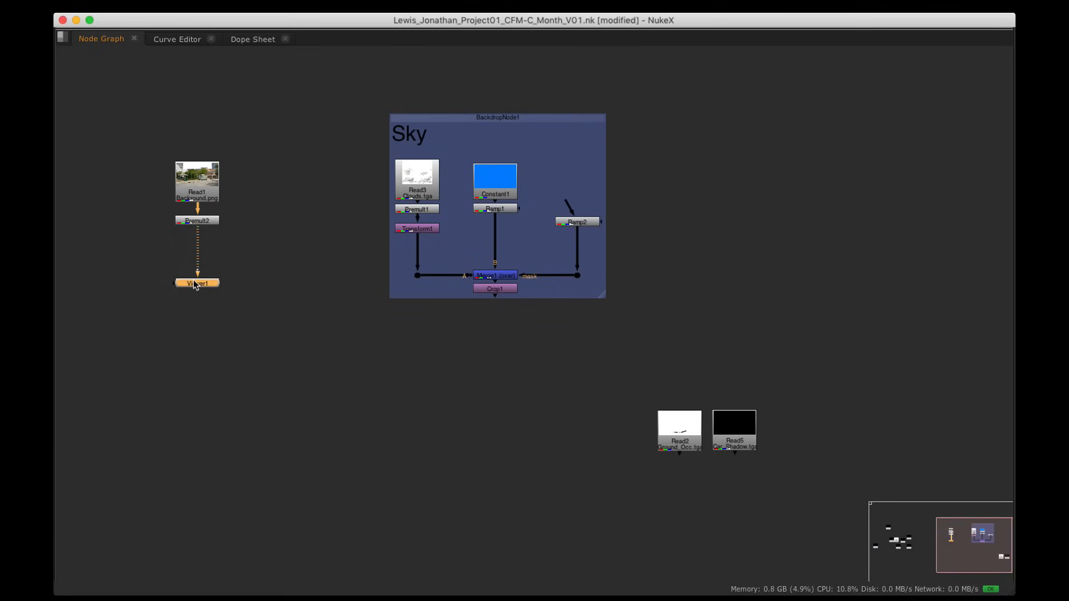
alt+drag(255, 142, 388, 268)
key(alt+space)
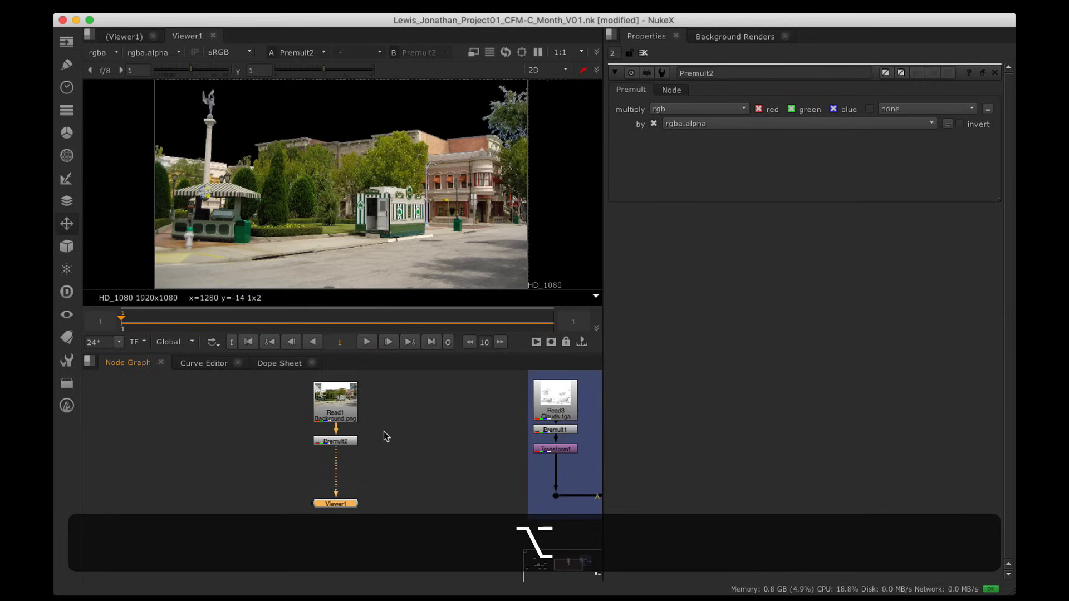
Step: Wire Crop1 into viewer input 2 and toggle between the premultiplied plate and the sky crop
alt+drag(424, 557, 293, 527)
click(503, 486)
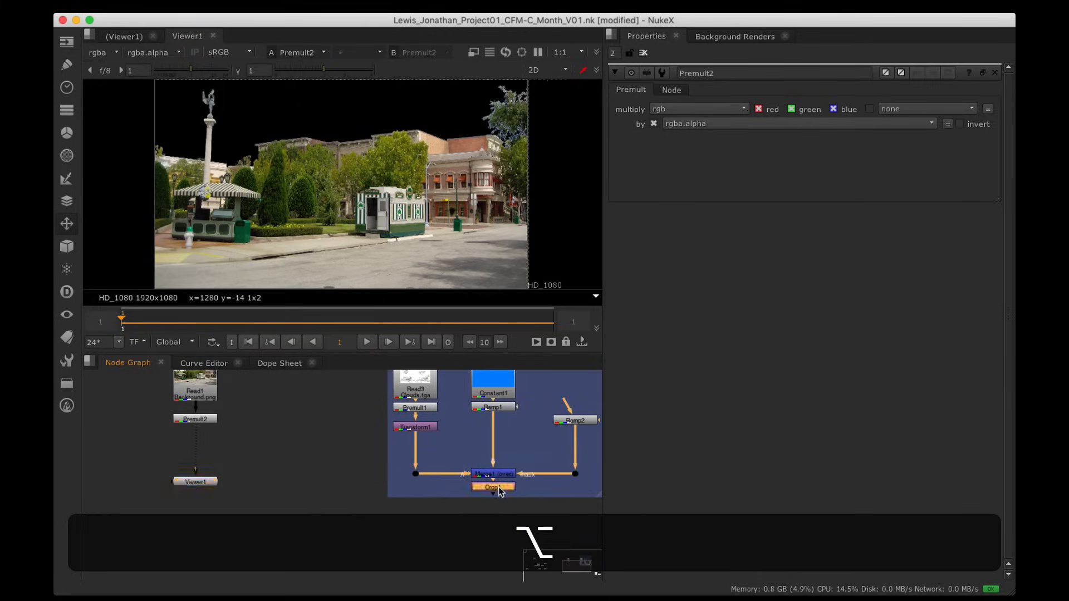
key(2)
scroll(497, 192, down, 2)
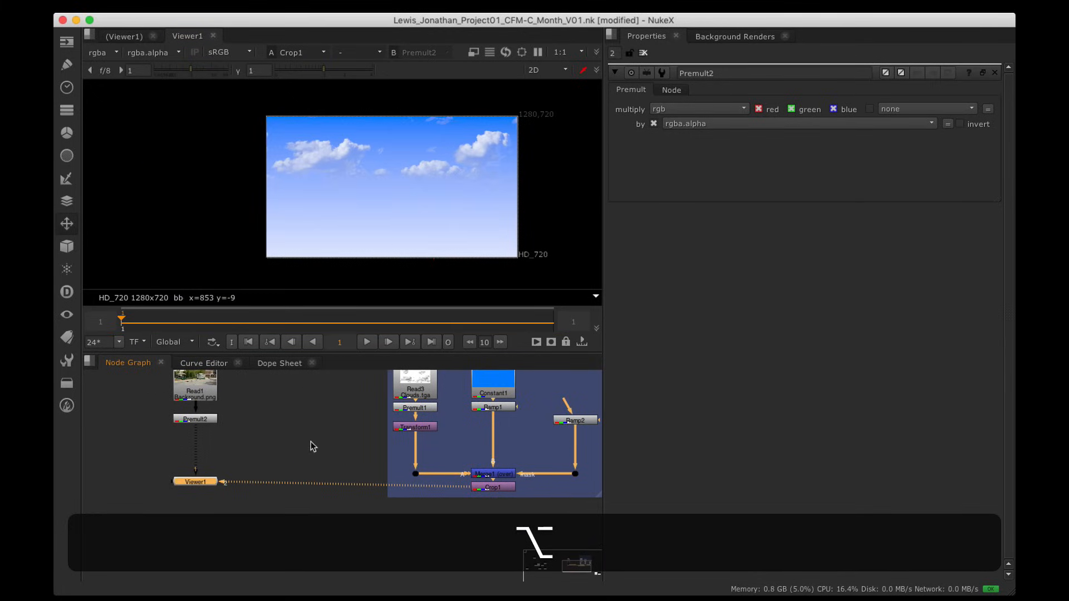
alt+drag(216, 436, 235, 453)
key(1)
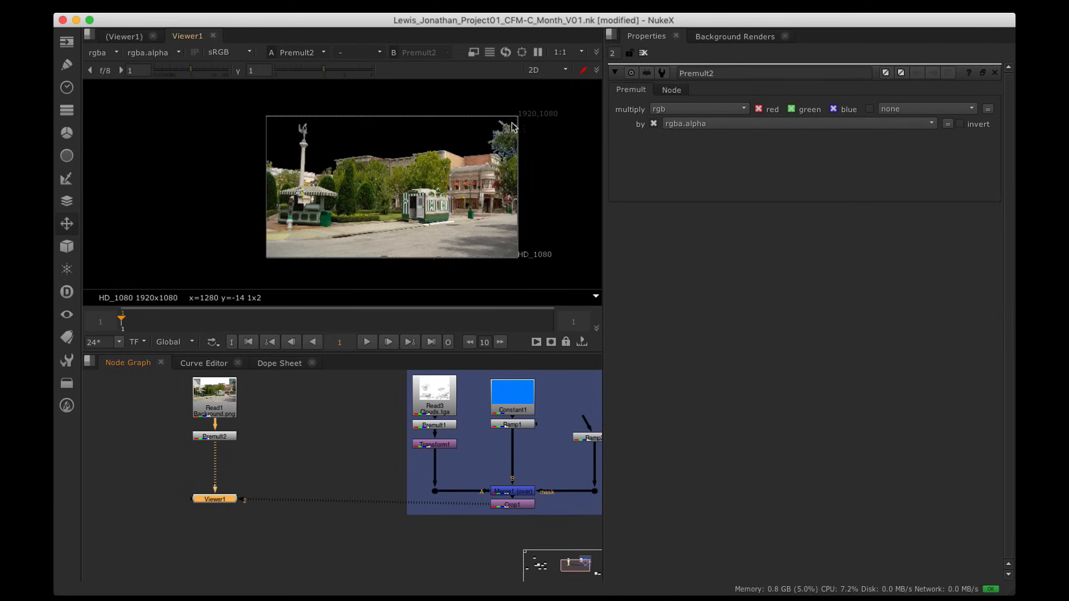
alt+drag(489, 188, 462, 193)
alt+scroll(450, 186, up, 4)
alt+scroll(468, 182, down, 3)
alt+scroll(461, 194, up, 2)
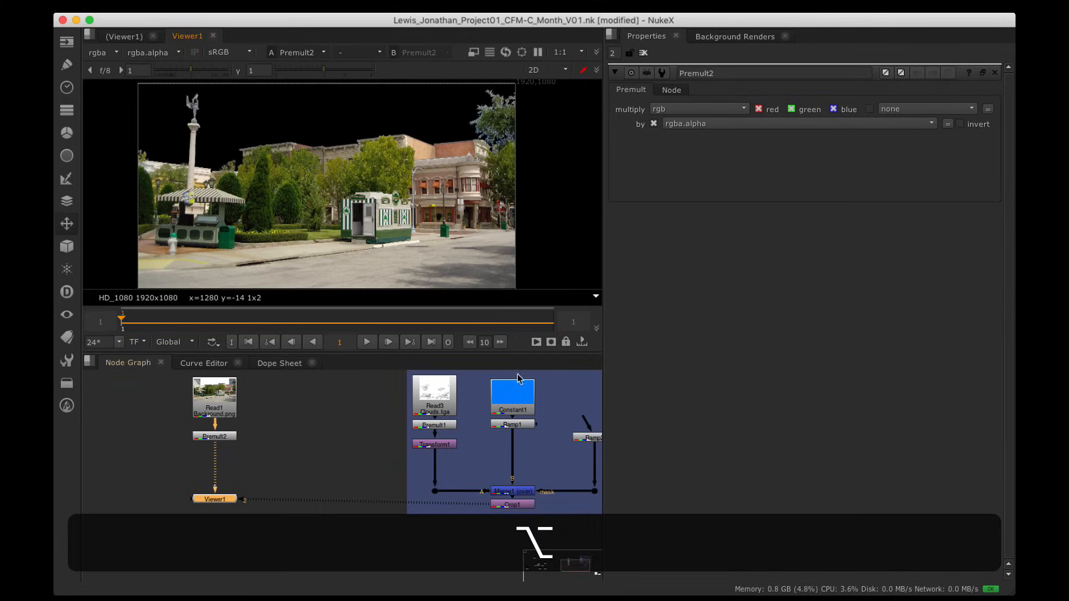
alt+drag(375, 500, 325, 489)
key(alt+2)
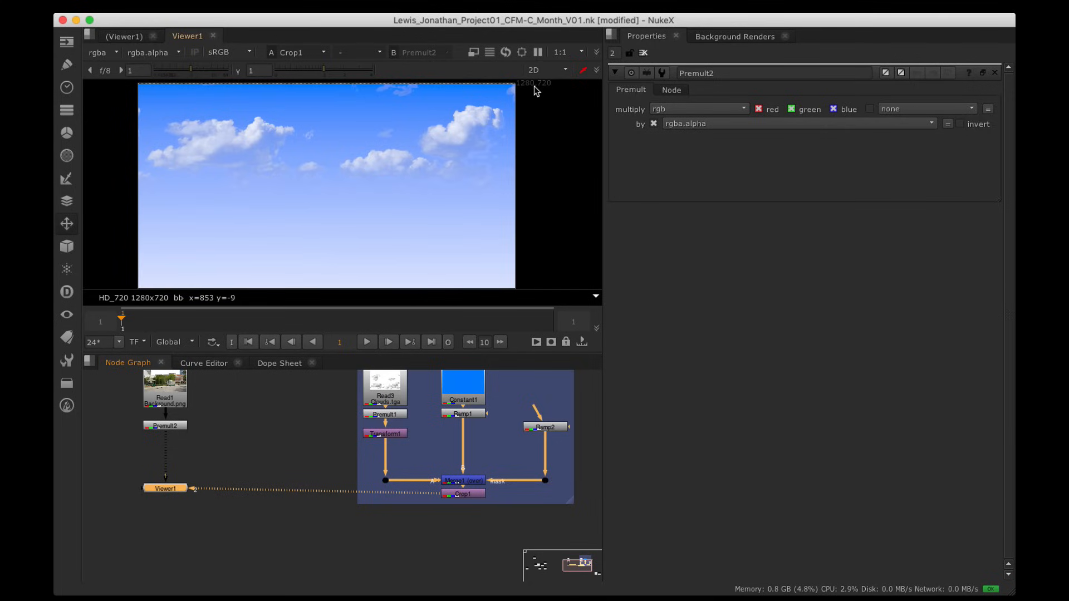
Step: Show Premult2 in viewer input 1 again and reselect it
click(176, 426)
key(1)
alt+drag(519, 119, 516, 126)
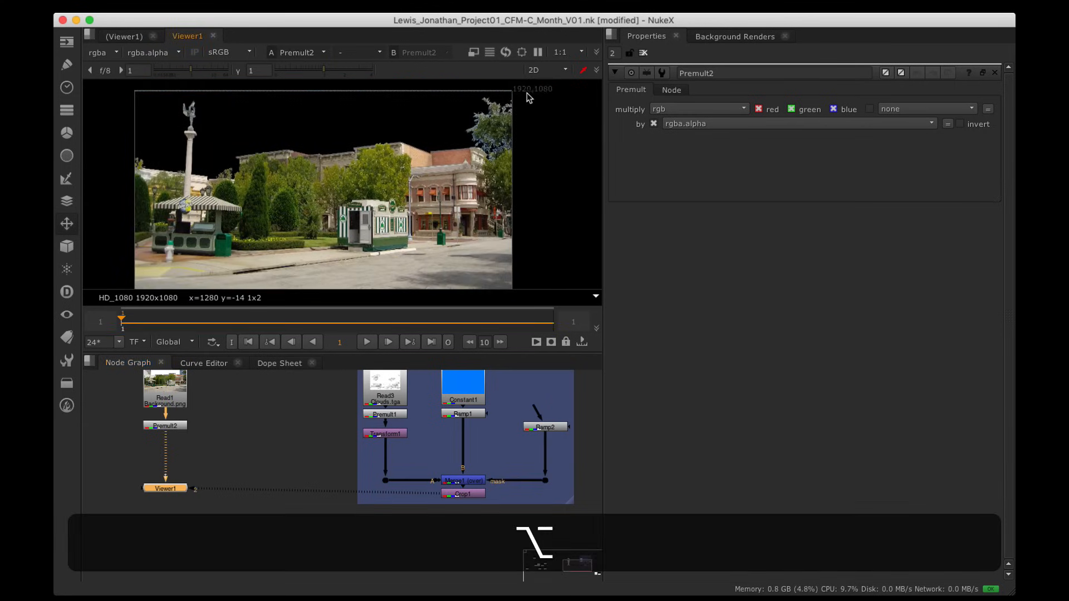
click(218, 468)
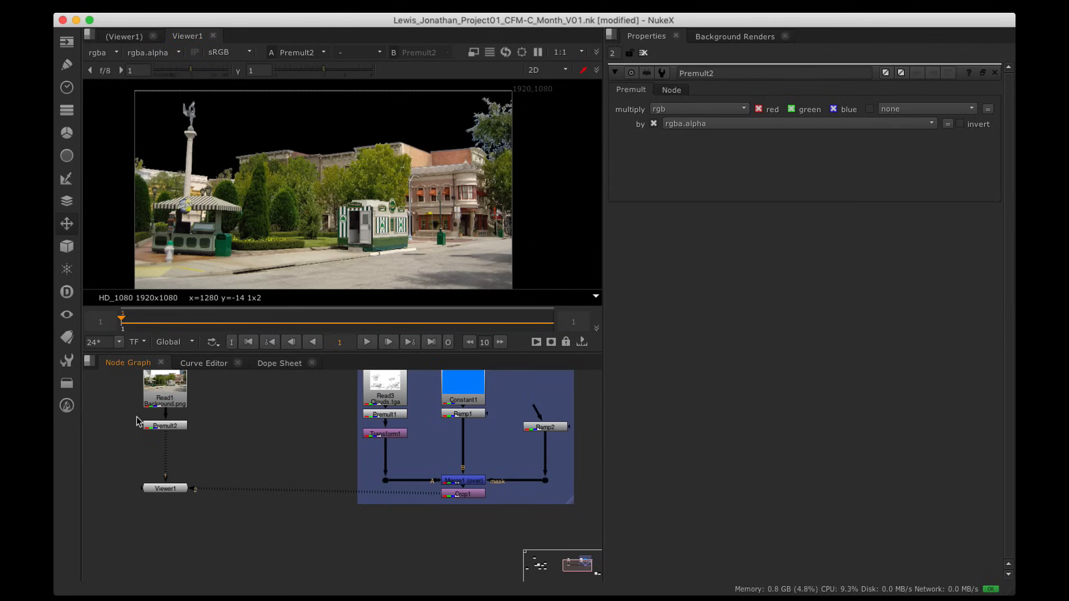
click(162, 426)
key(Tab)
Step: Add Reformat1 under Premult2 and compare the full-size plate with the 1280x720 result
text(ref)
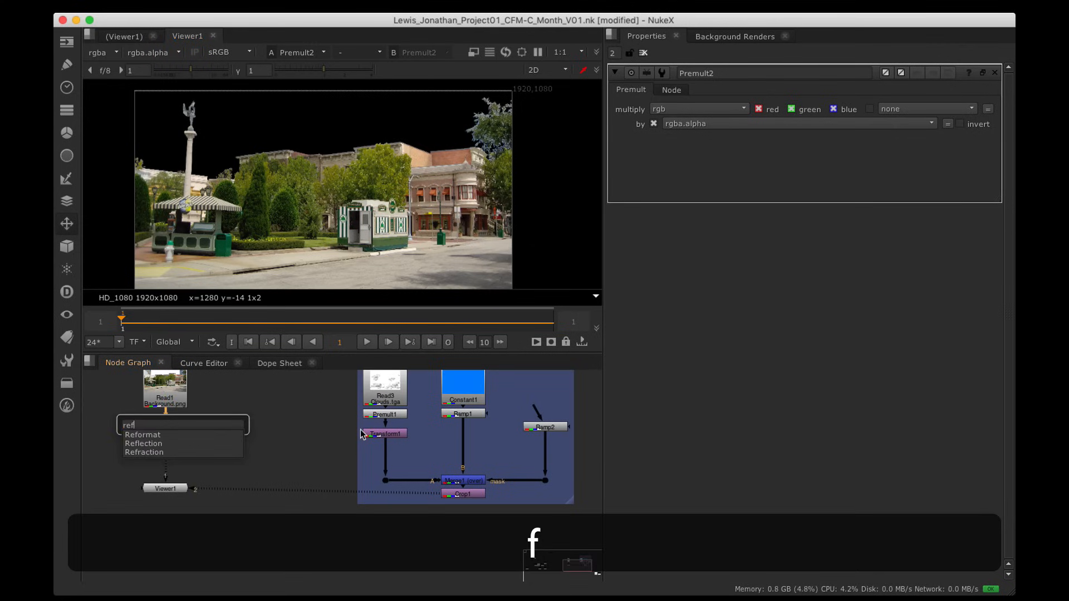
key(Return)
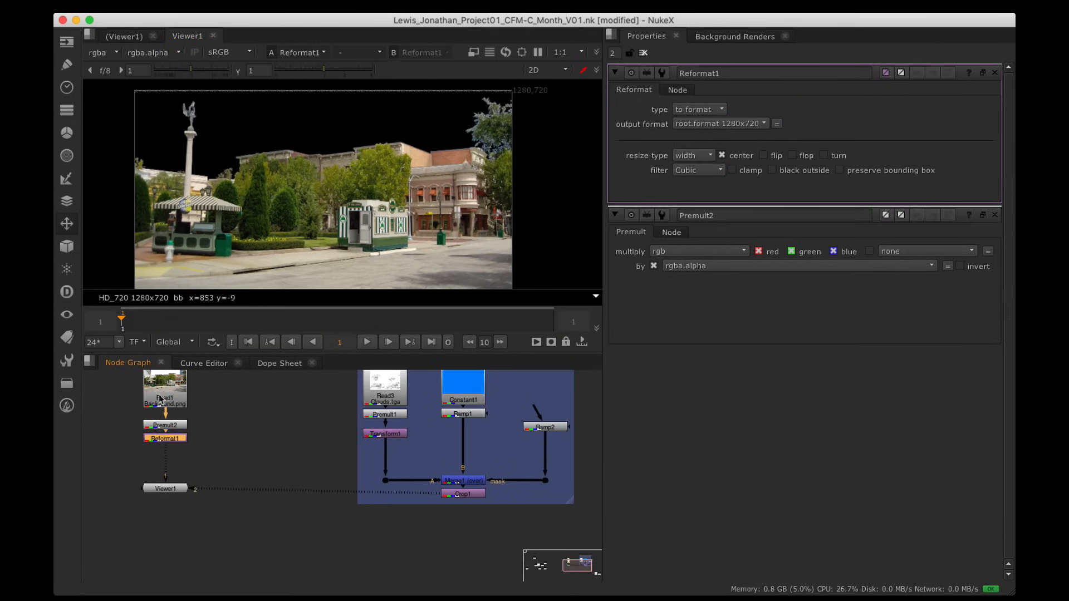
drag(156, 442, 156, 452)
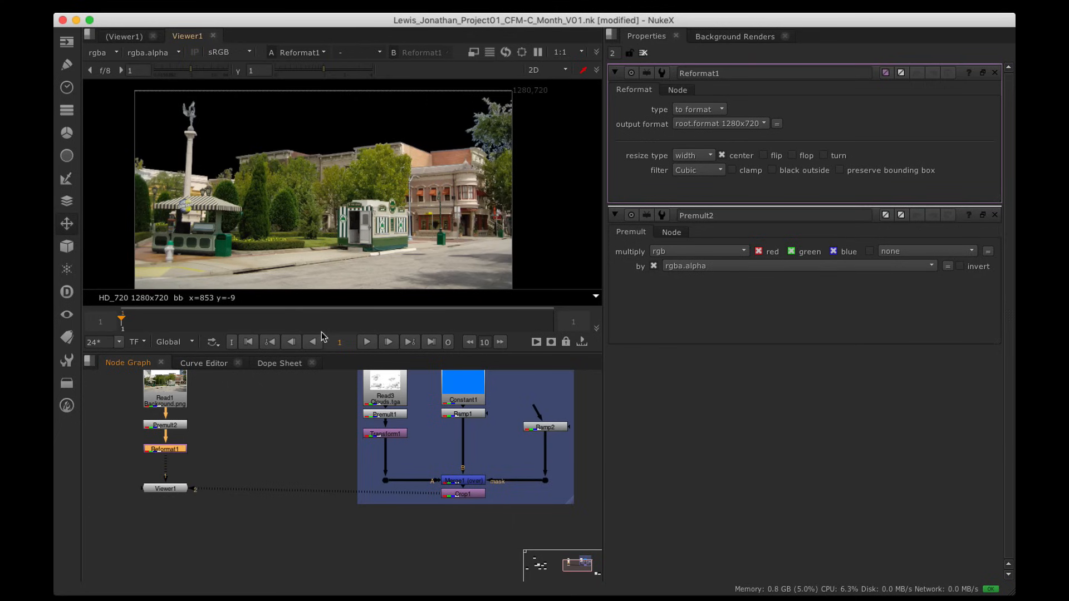
click(173, 427)
key(1)
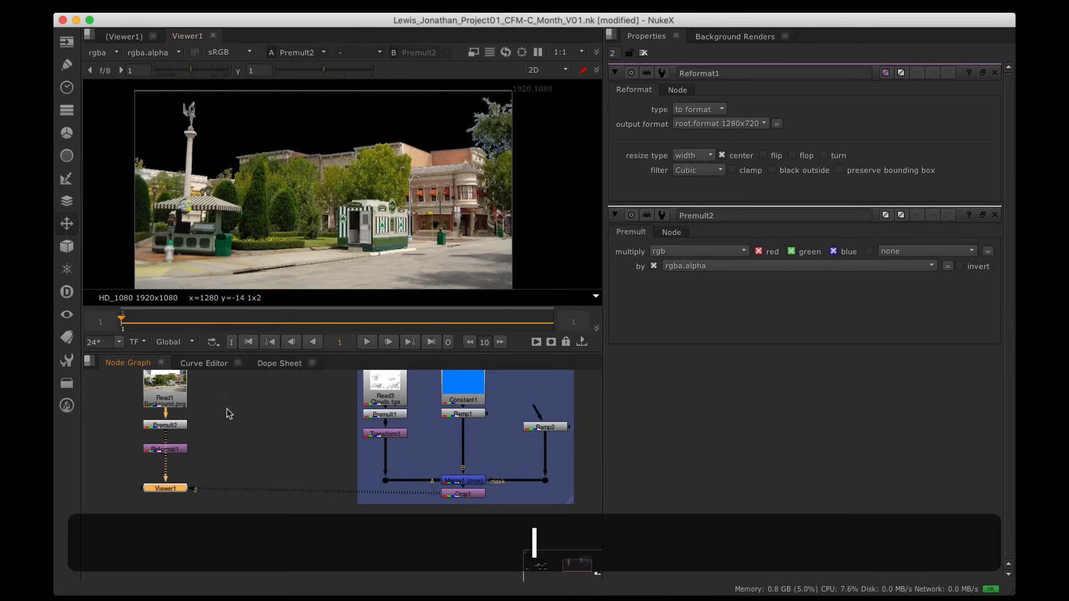
click(182, 447)
key(1)
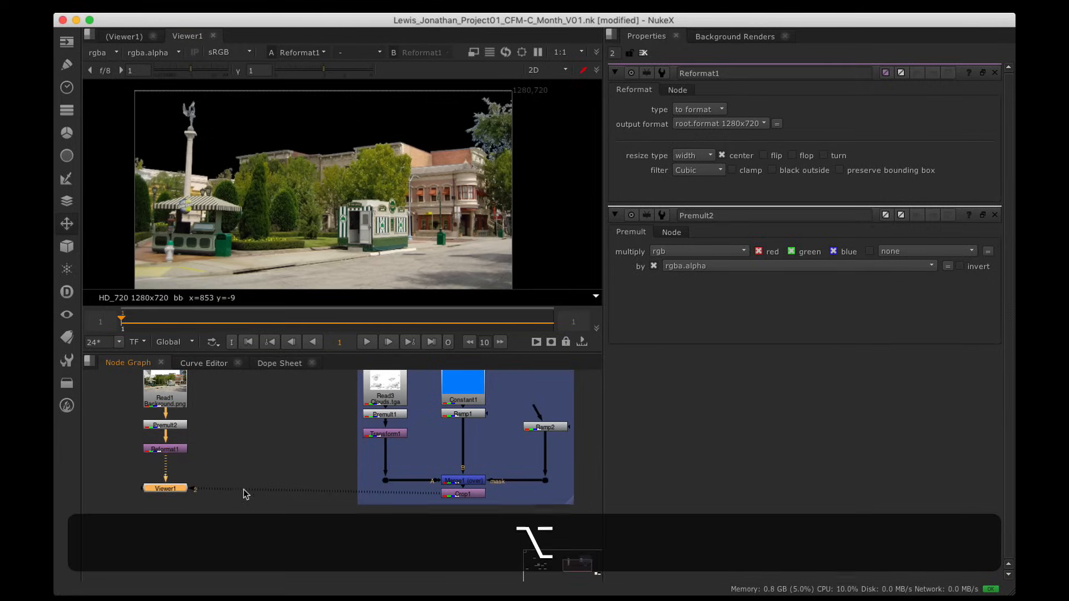
alt+drag(260, 490, 307, 472)
Step: Move Viewer1 lower and place the Read1–Premult2–Reformat1 branch beside the Sky backdrop
key(space)
alt+drag(394, 427, 453, 210)
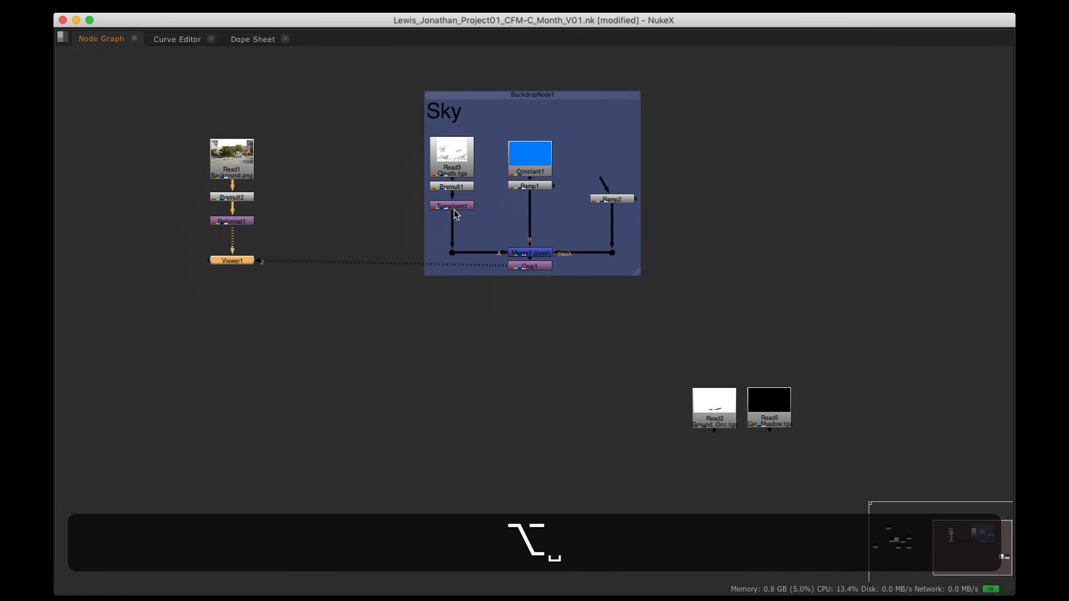
drag(232, 260, 232, 429)
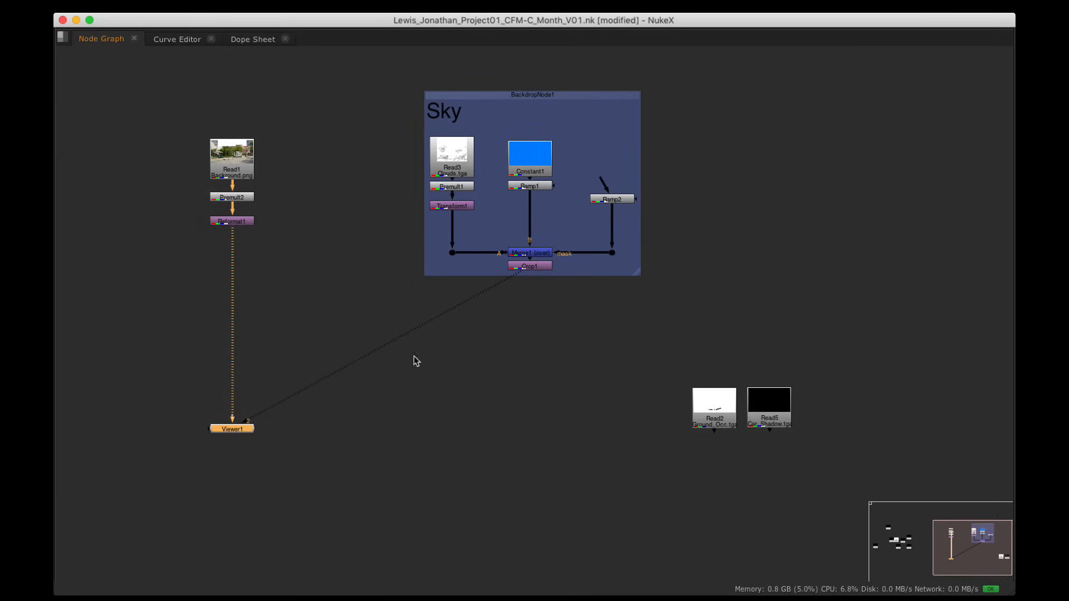
alt+drag(306, 218, 432, 272)
drag(314, 177, 432, 313)
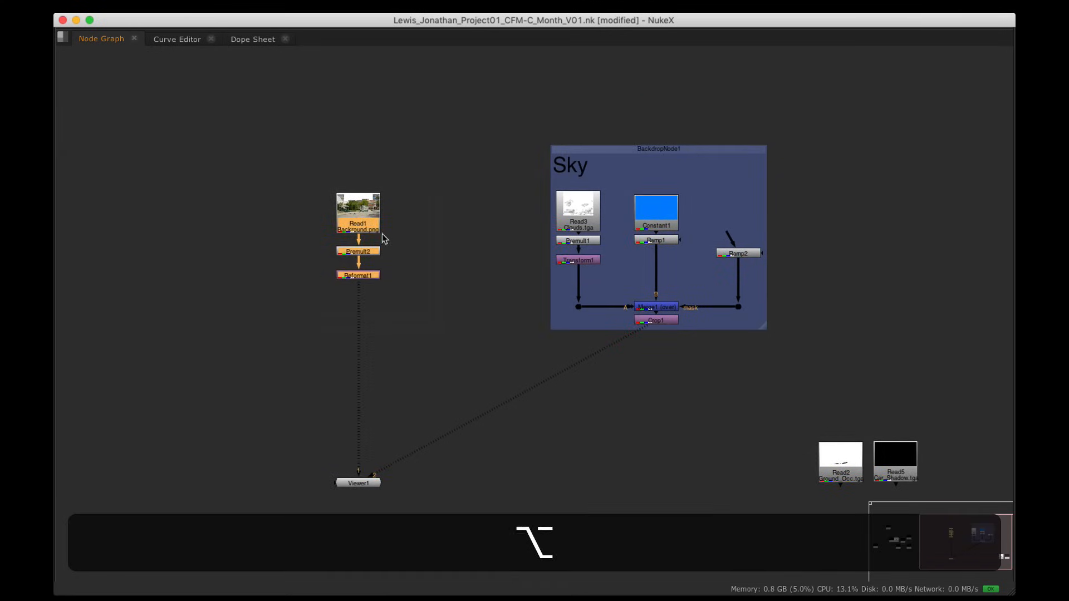
mouse_move(366, 216)
mouse_down()
mouse_move(504, 265)
mouse_move(354, 202)
mouse_up()
click(454, 305)
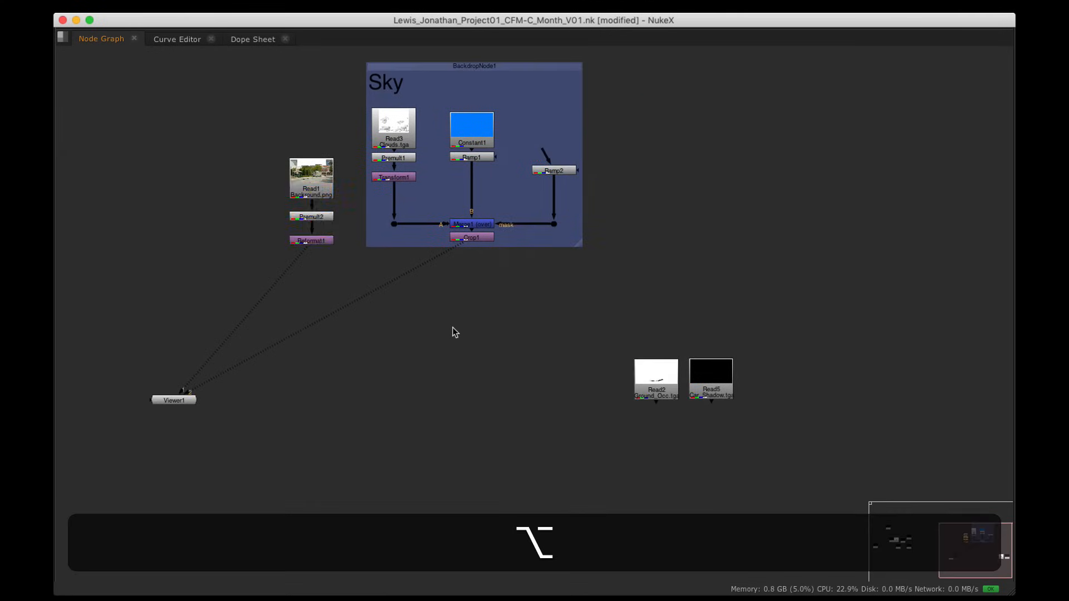
scroll(452, 325, up, 4)
Step: Add Merge2 (over) with Crop1 on B, Reformat1 on A, and a Dot on the A pipe
key(m)
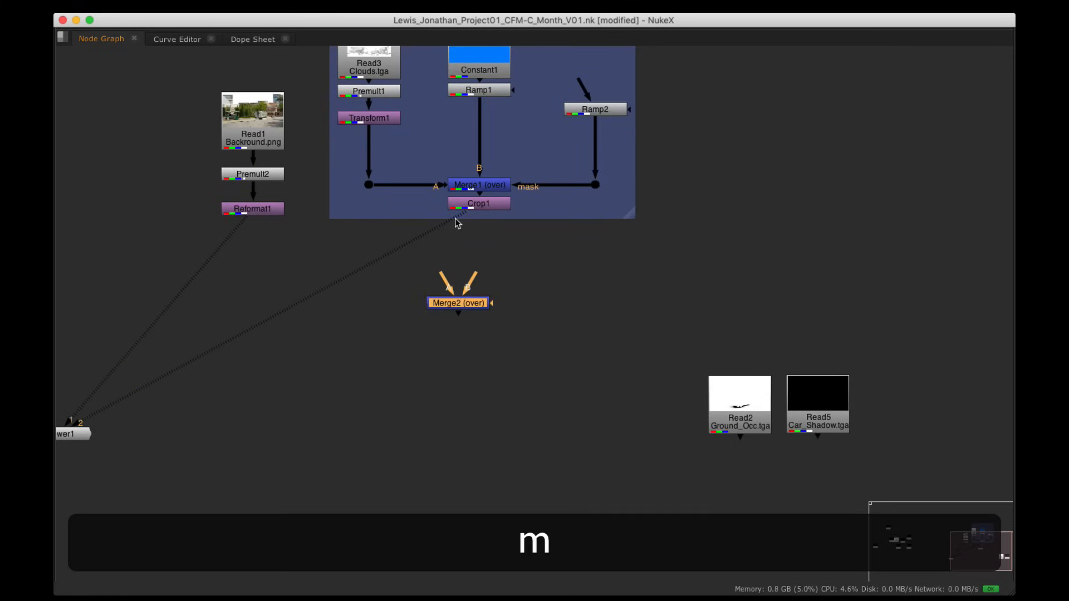
drag(455, 219, 359, 305)
alt+drag(279, 404, 327, 392)
drag(112, 419, 308, 418)
alt+drag(421, 308, 427, 340)
drag(526, 329, 544, 350)
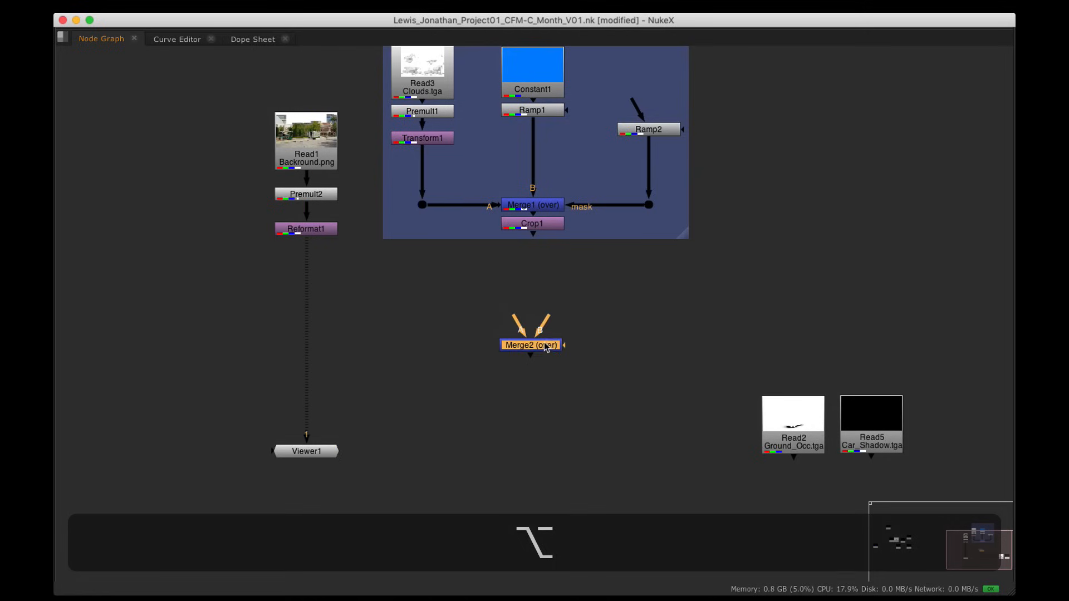
drag(533, 234, 305, 227)
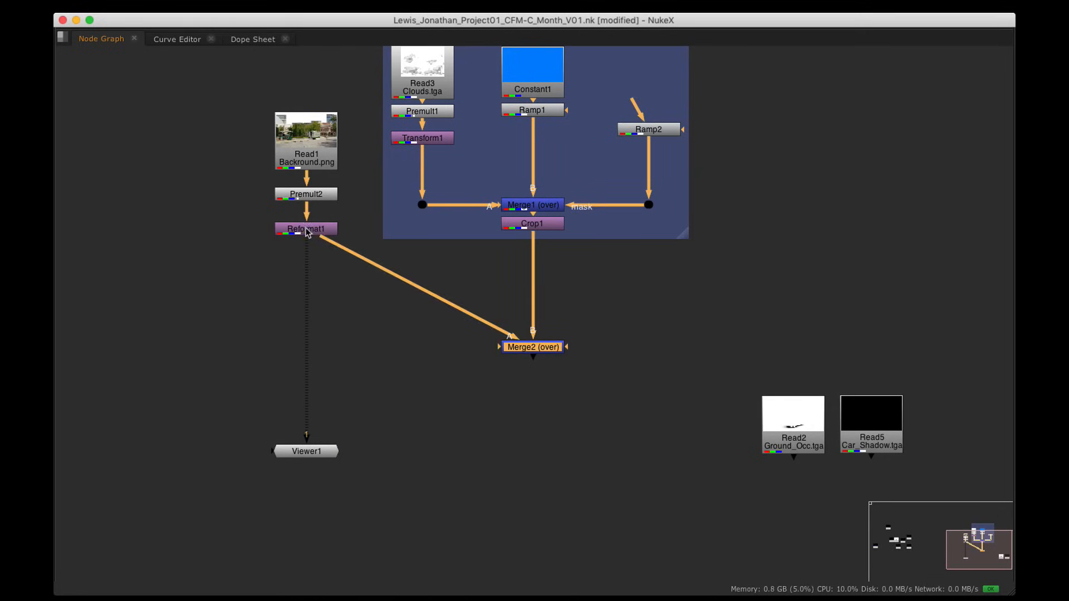
click(306, 225)
super+drag(420, 284, 306, 346)
Step: View Merge2's composite with panes restored, placing the viewer node below Merge2
super+click(542, 345)
key(super+1)
key(space)
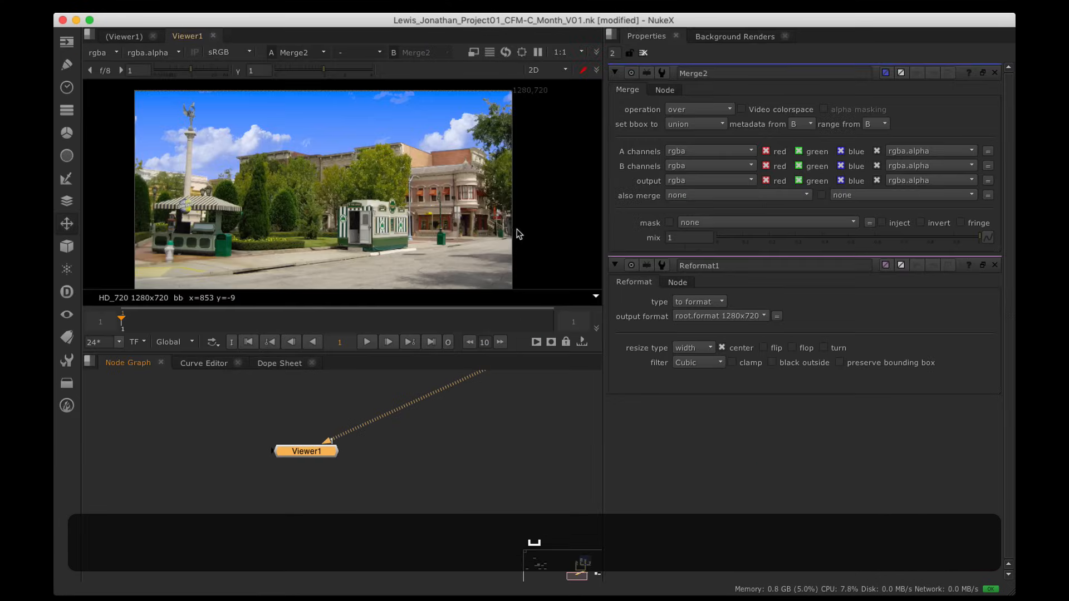
alt+drag(403, 195, 407, 184)
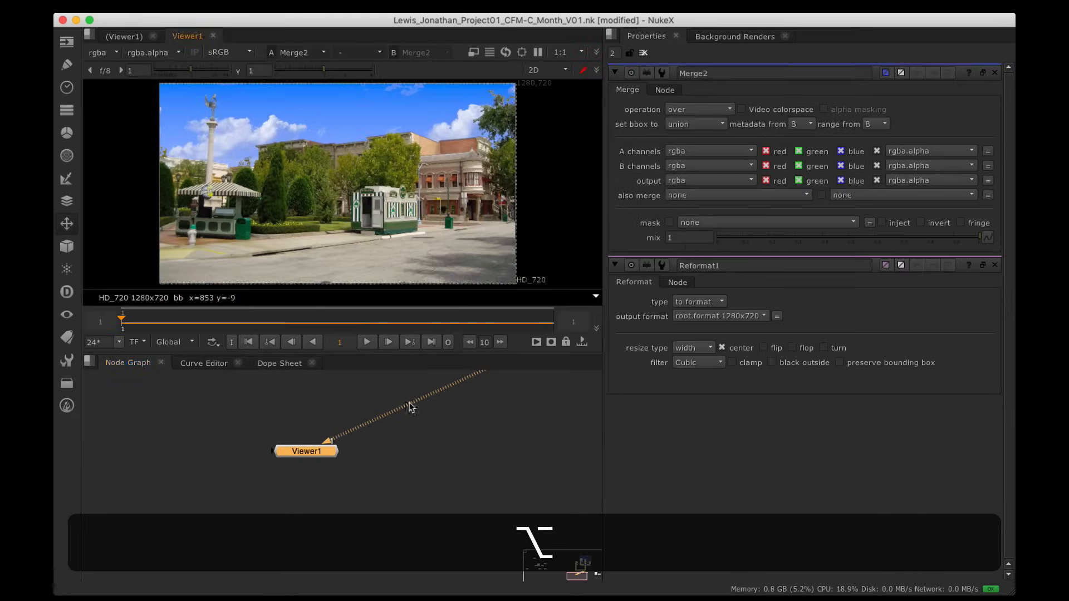
alt+drag(423, 407, 374, 489)
alt+scroll(423, 511, down, 5)
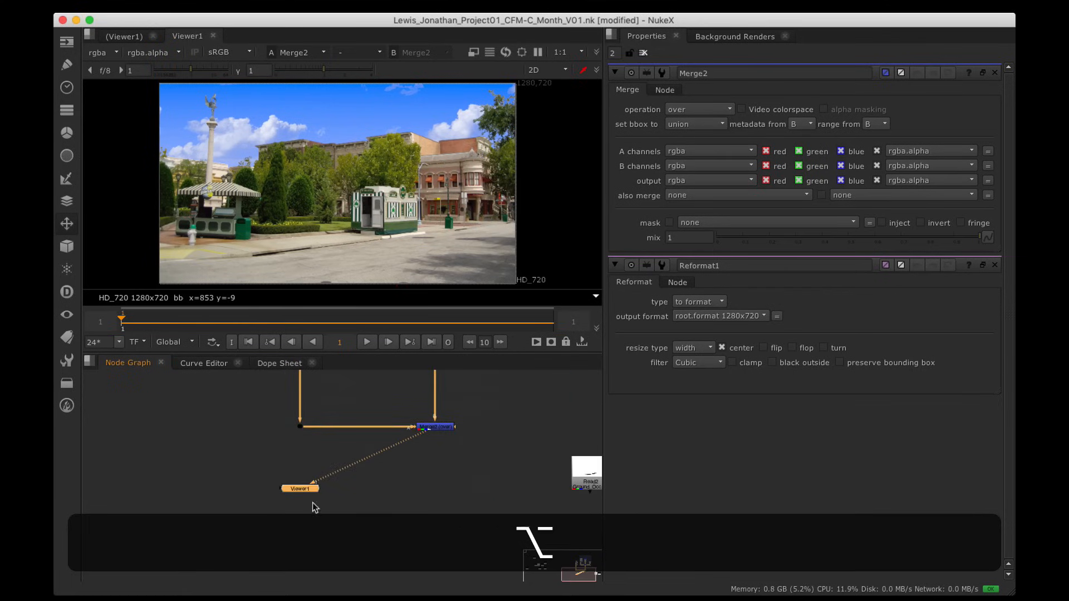
drag(306, 489, 440, 478)
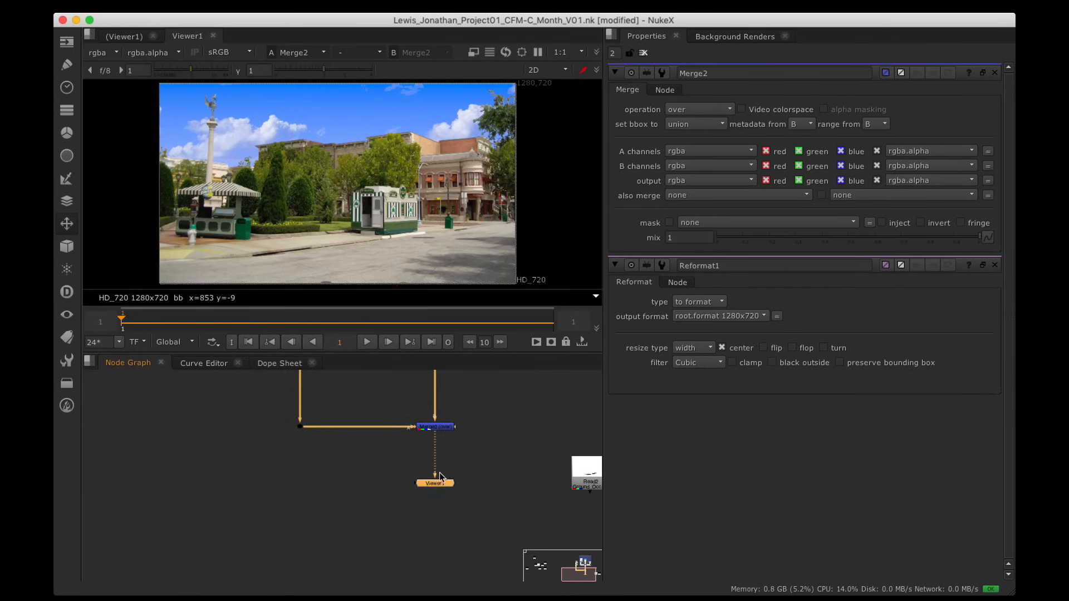
alt+drag(455, 387, 456, 475)
alt+drag(467, 399, 460, 461)
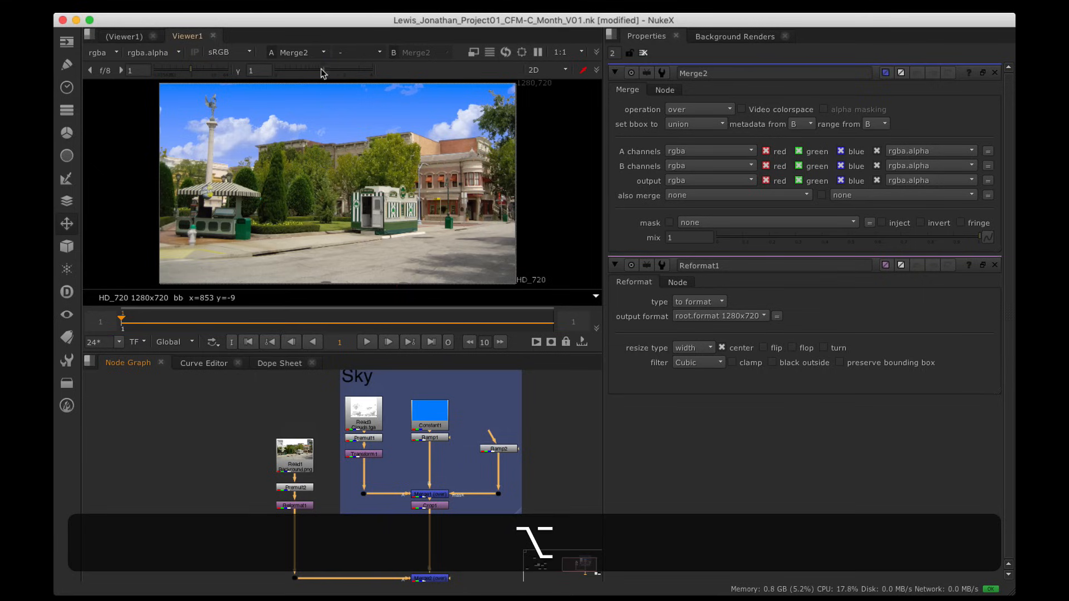
Step: Drag Ramp1's gradient points in the Viewer to 104,812 and 106,248
double_click(432, 440)
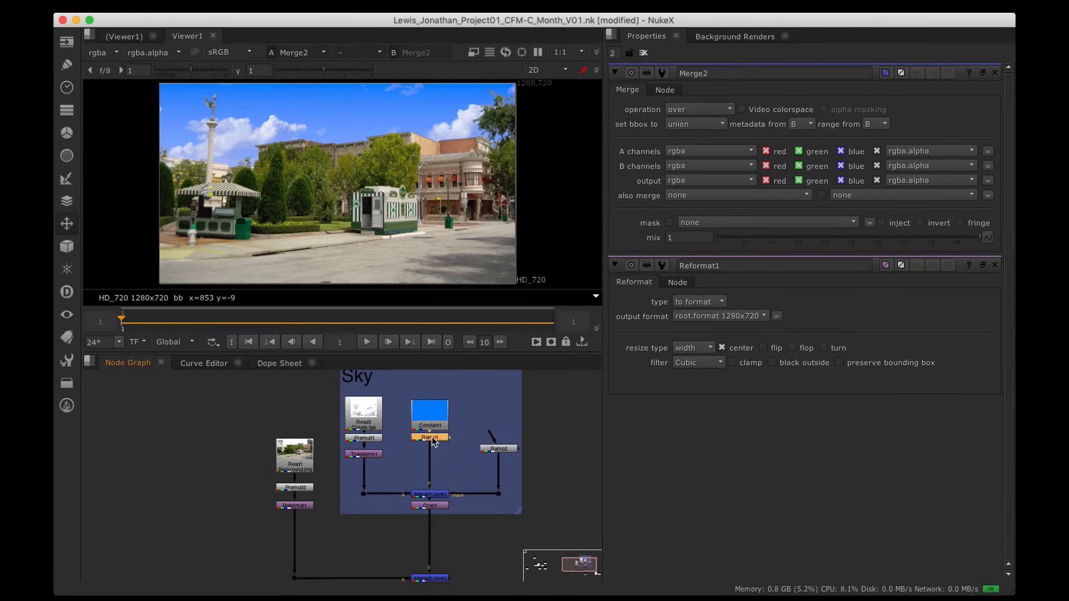
scroll(297, 146, down, 3)
alt+drag(352, 119, 389, 126)
scroll(388, 134, down, 2)
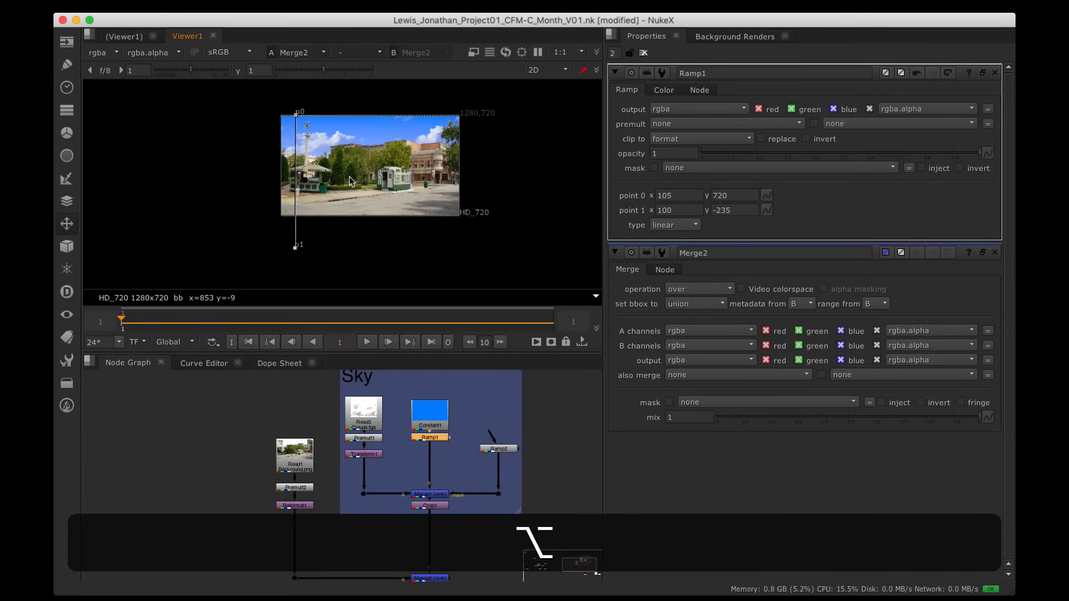
drag(295, 248, 298, 186)
alt+drag(302, 108, 306, 138)
alt+middle_drag(310, 194, 309, 199)
drag(300, 202, 300, 191)
alt+drag(318, 124, 274, 169)
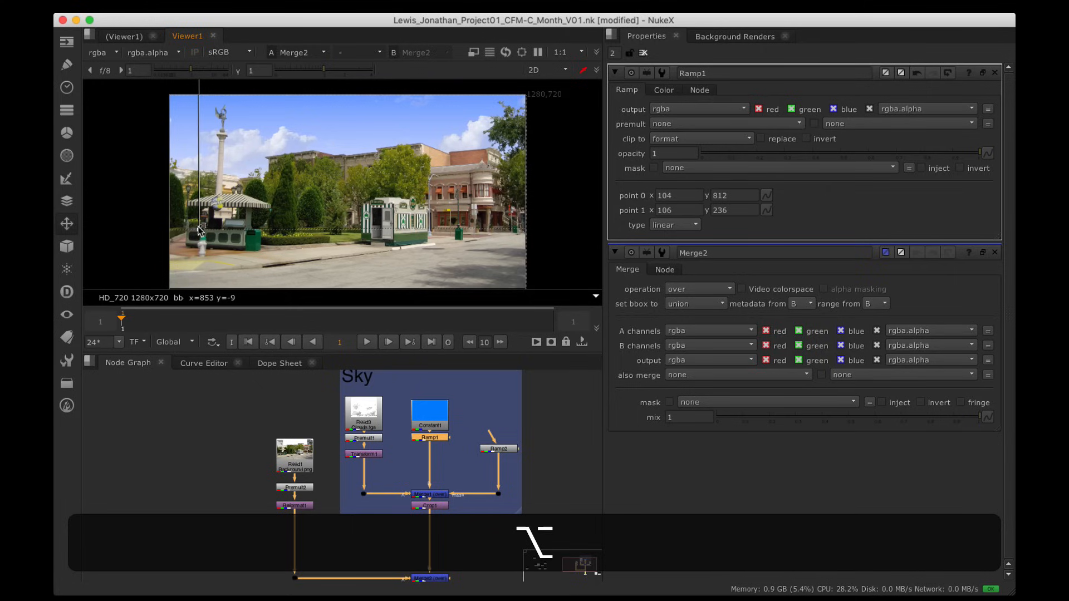
drag(197, 226, 198, 223)
alt+drag(245, 182, 240, 187)
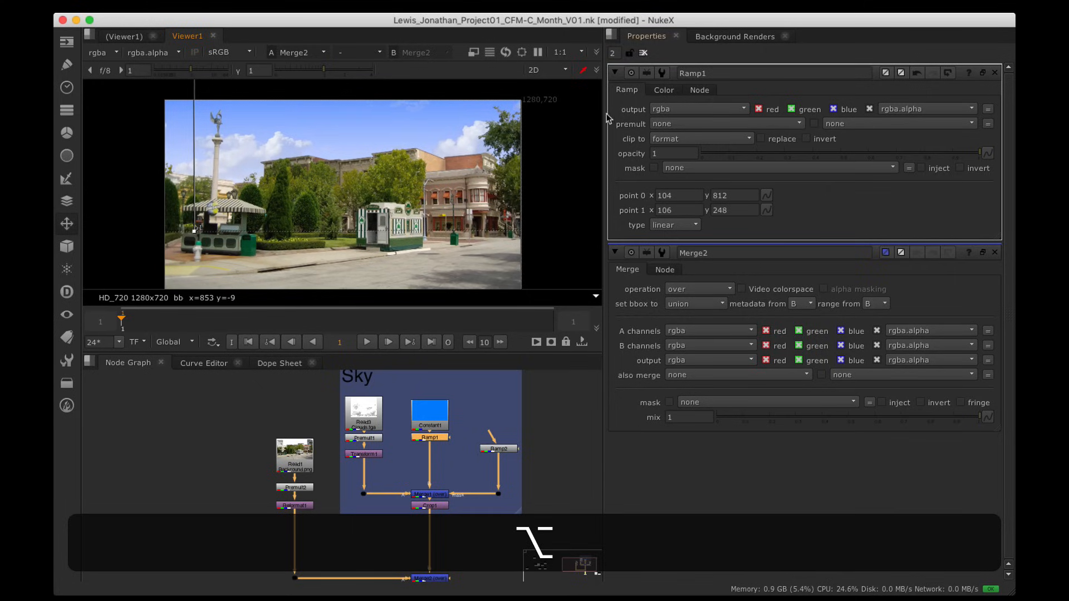
click(995, 72)
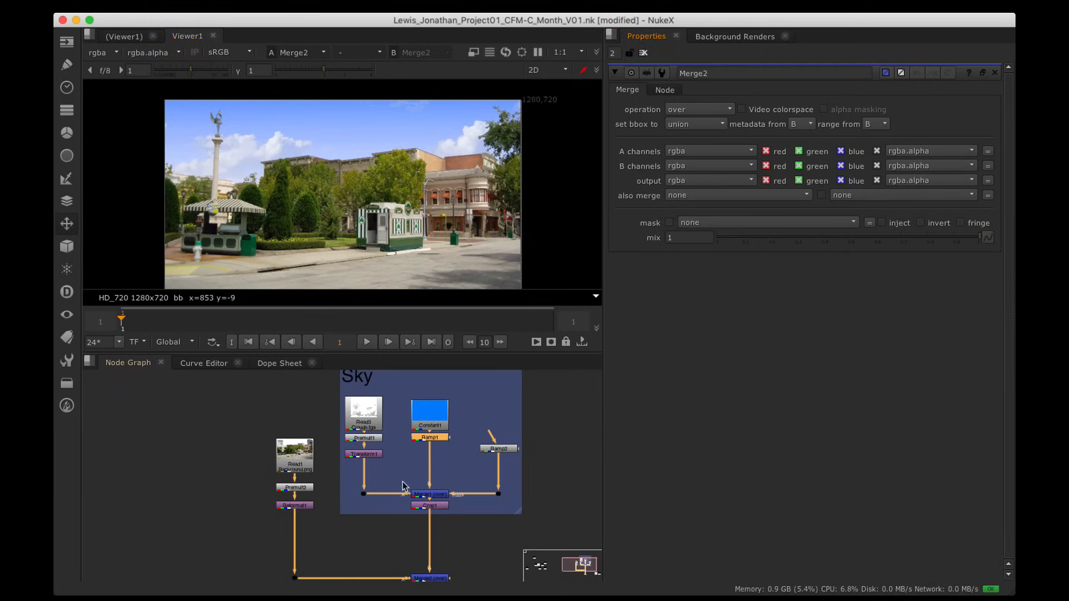
Step: Raise the clouds with Transform1 to translate 4, 404
double_click(365, 454)
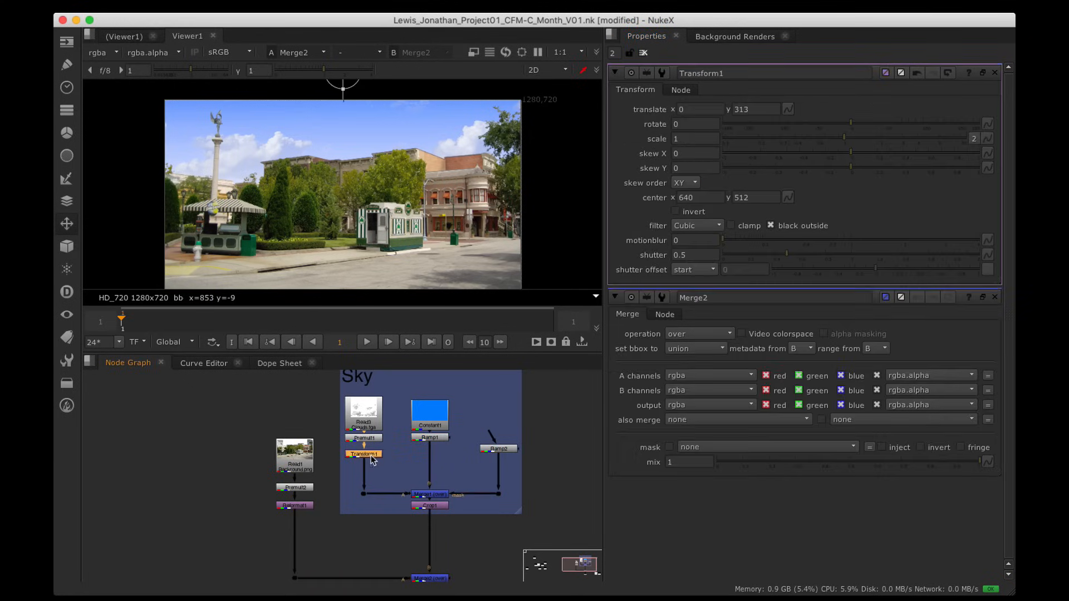
scroll(361, 182, down, 2)
alt+drag(362, 183, 366, 209)
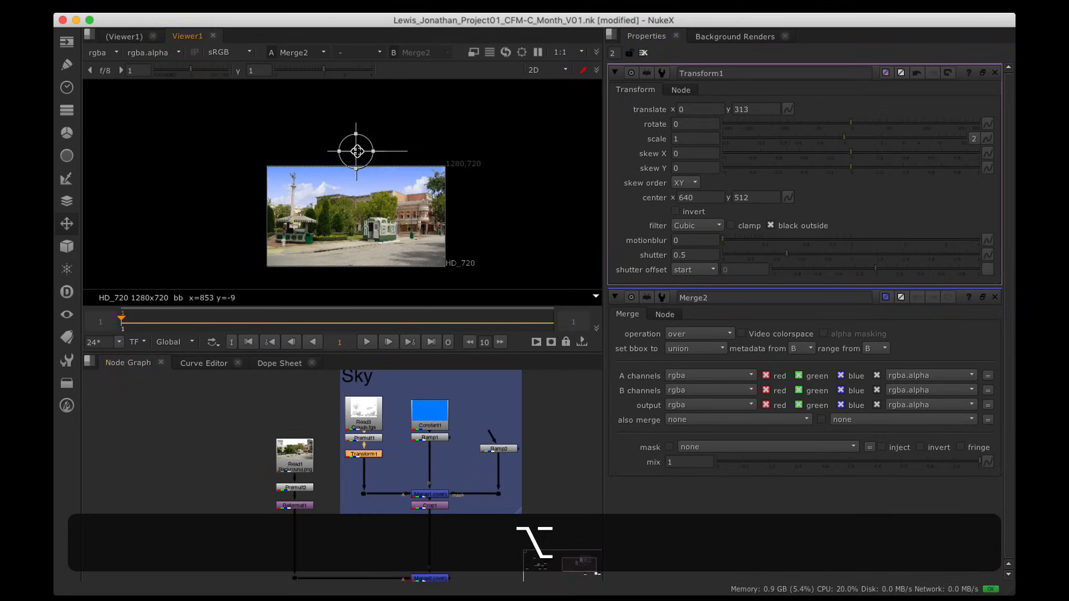
drag(356, 151, 357, 138)
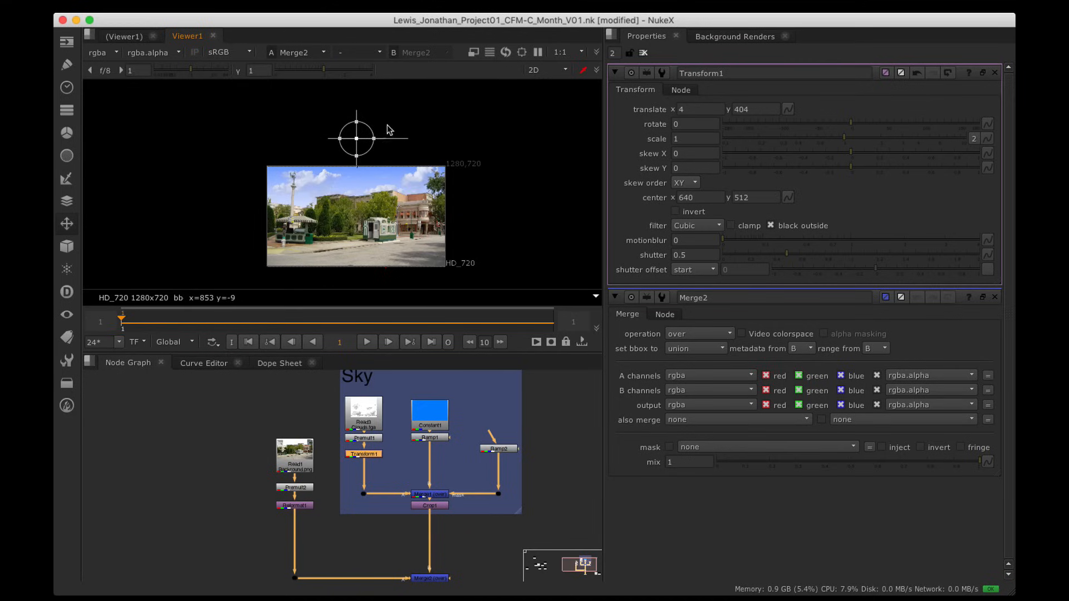
Step: Review the full composite in a window-filling viewer, then restore the normal layout
scroll(388, 135, up, 3)
alt+drag(355, 236, 379, 179)
key(alt+space)
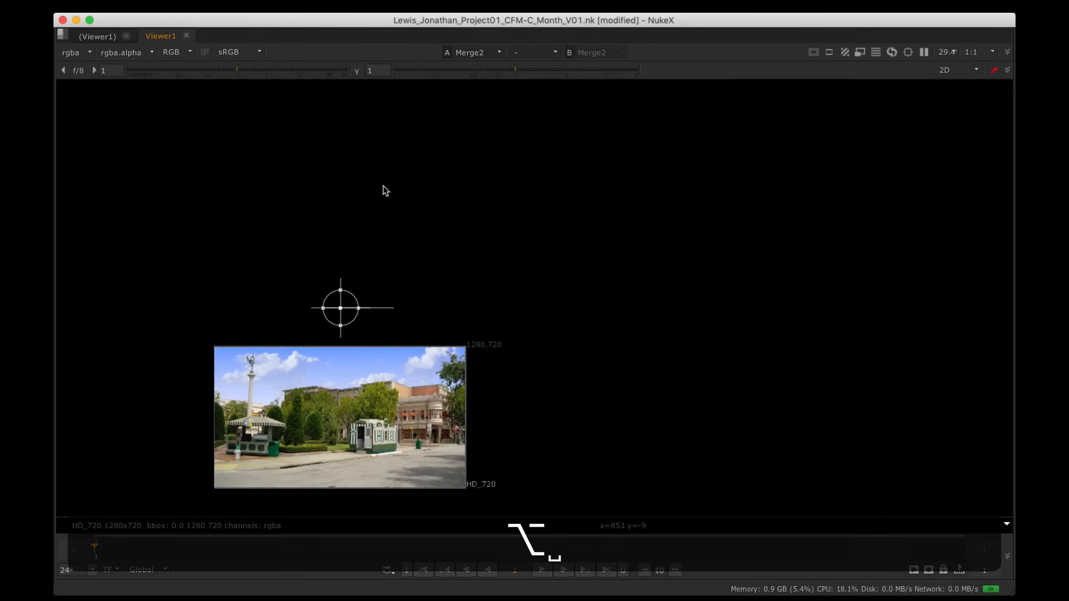
alt+drag(417, 302, 506, 212)
scroll(500, 228, up, 3)
alt+drag(461, 333, 559, 196)
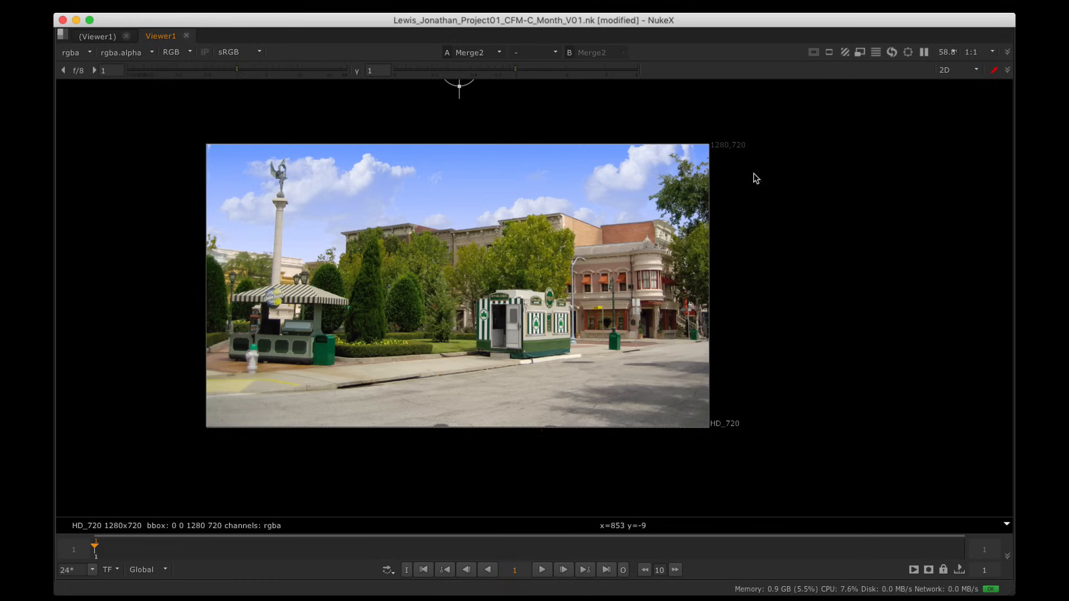
key(space)
alt+drag(444, 437, 485, 425)
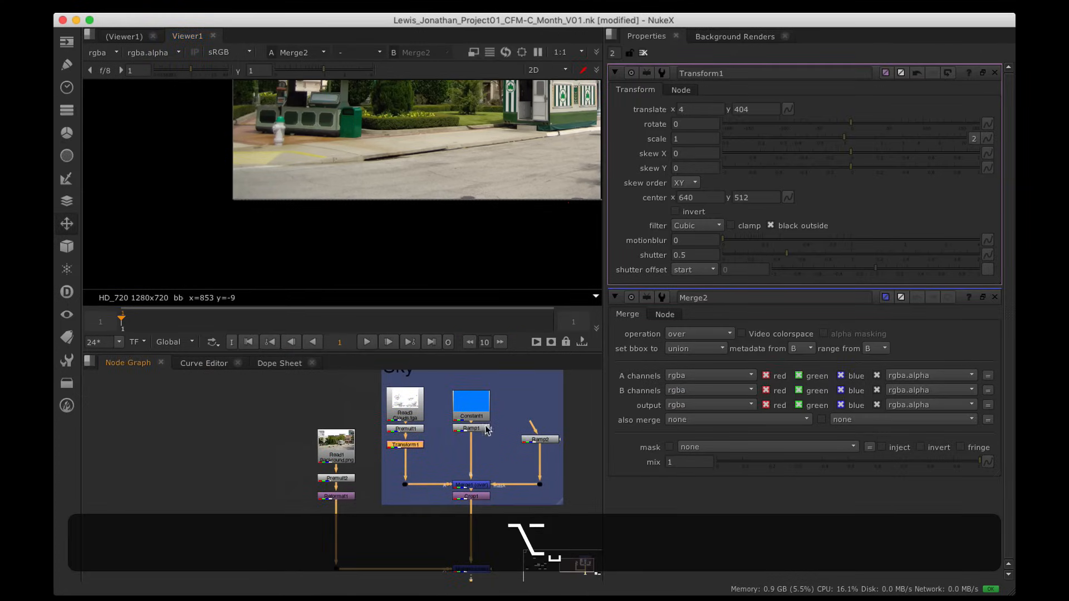
Step: Move Premult1 closer to the clouds Read3 and add a Reformat node beneath it
alt+drag(406, 441, 406, 473)
click(412, 429)
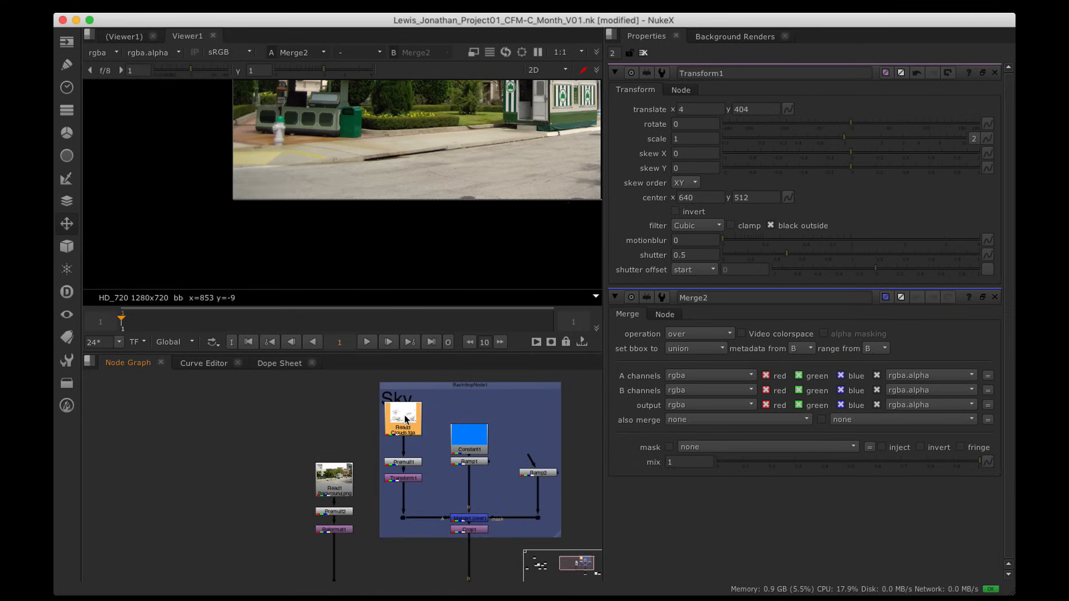
scroll(405, 420, up, 3)
drag(409, 498, 409, 468)
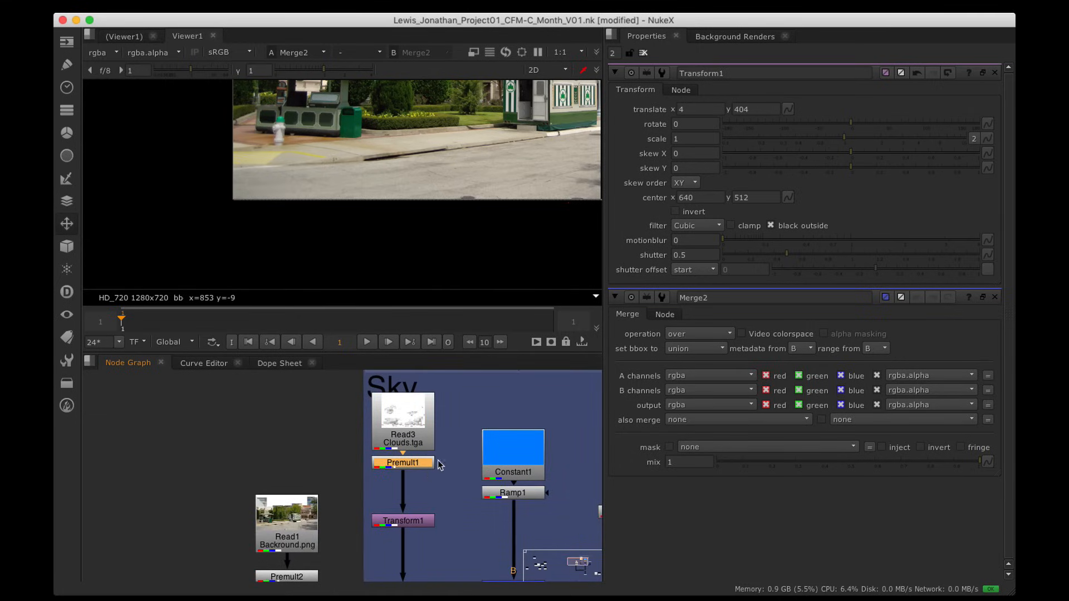
key(Tab)
key(Return)
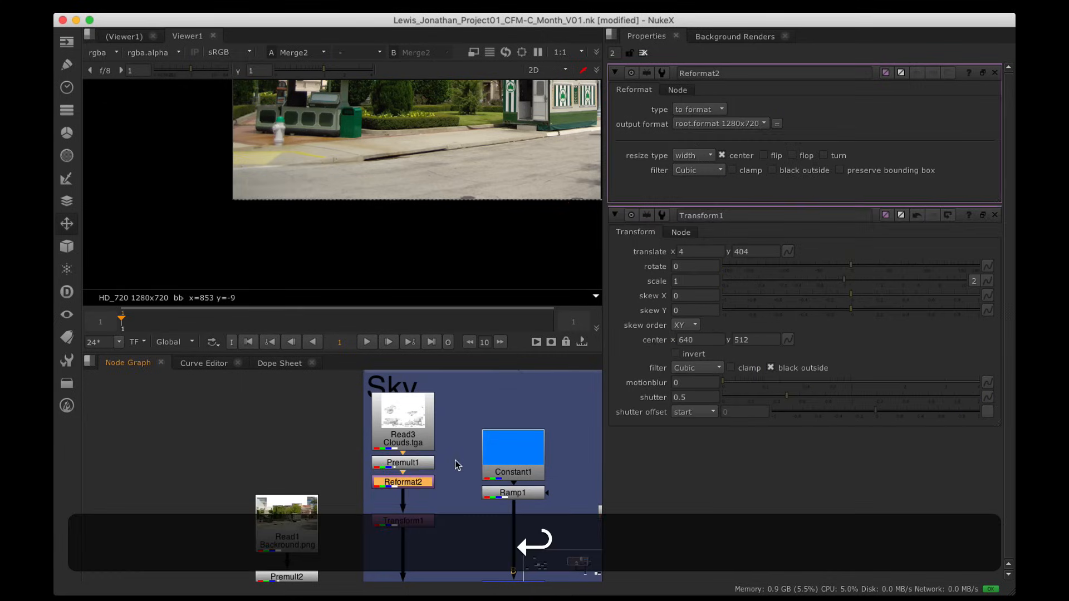
Step: Reformat the clouds to 1280x1024 and flop them left to right
key(1)
scroll(473, 205, down, 5)
alt+drag(415, 211, 370, 251)
scroll(439, 204, up, 3)
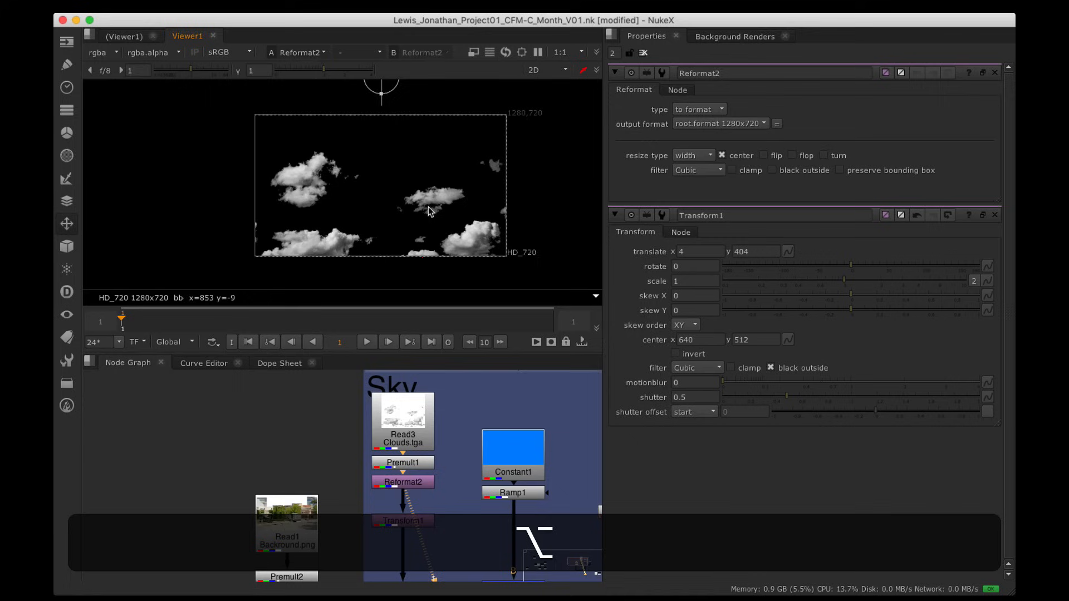
click(699, 124)
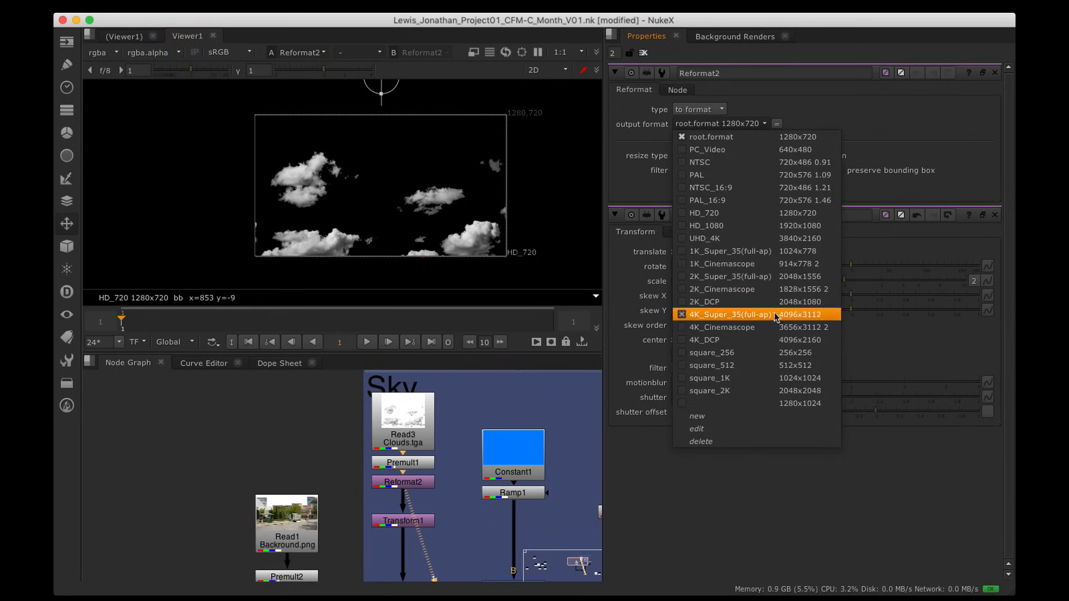
click(785, 404)
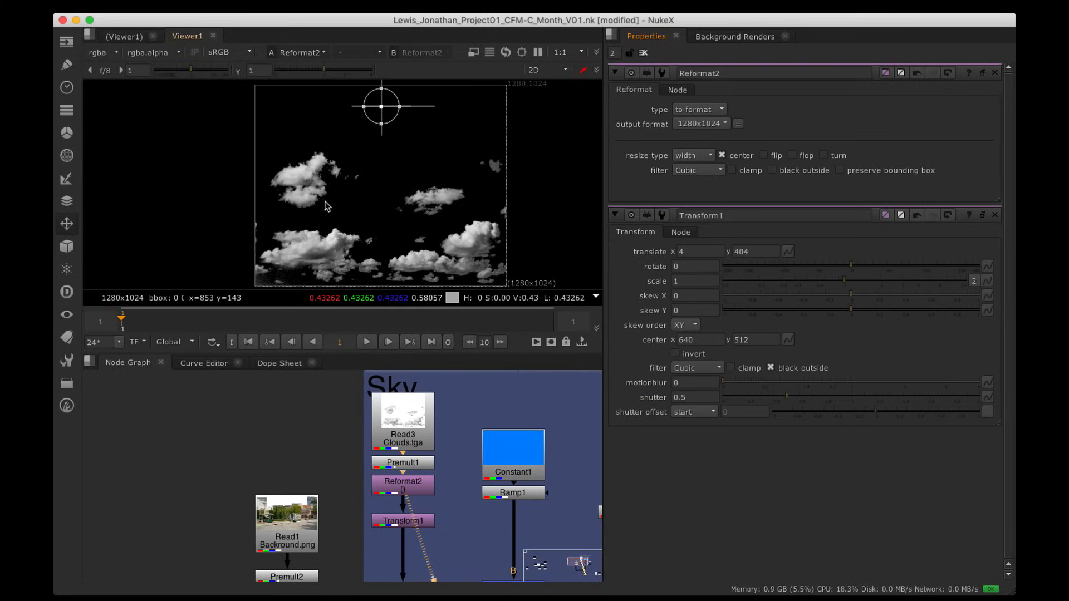
click(792, 156)
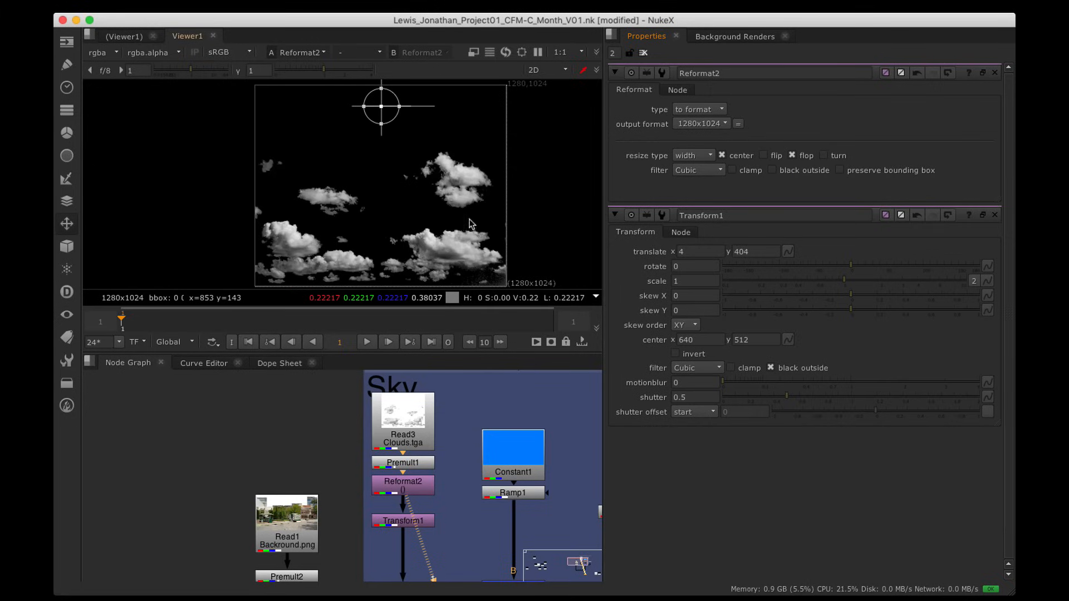
Step: Compare Merge1's sky comp with Merge2's full composite in the viewer
alt+drag(462, 580, 402, 424)
click(444, 472)
key(1)
click(450, 494)
key(1)
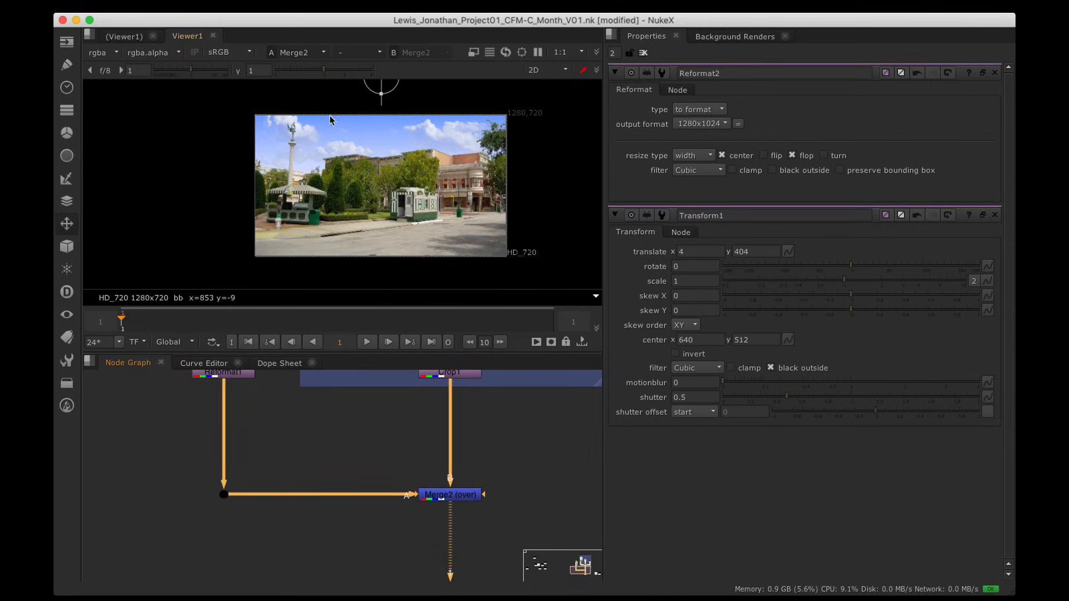
Step: Disable Reformat2 to compare the composite without it
alt+drag(401, 434, 395, 538)
alt+drag(395, 378, 409, 503)
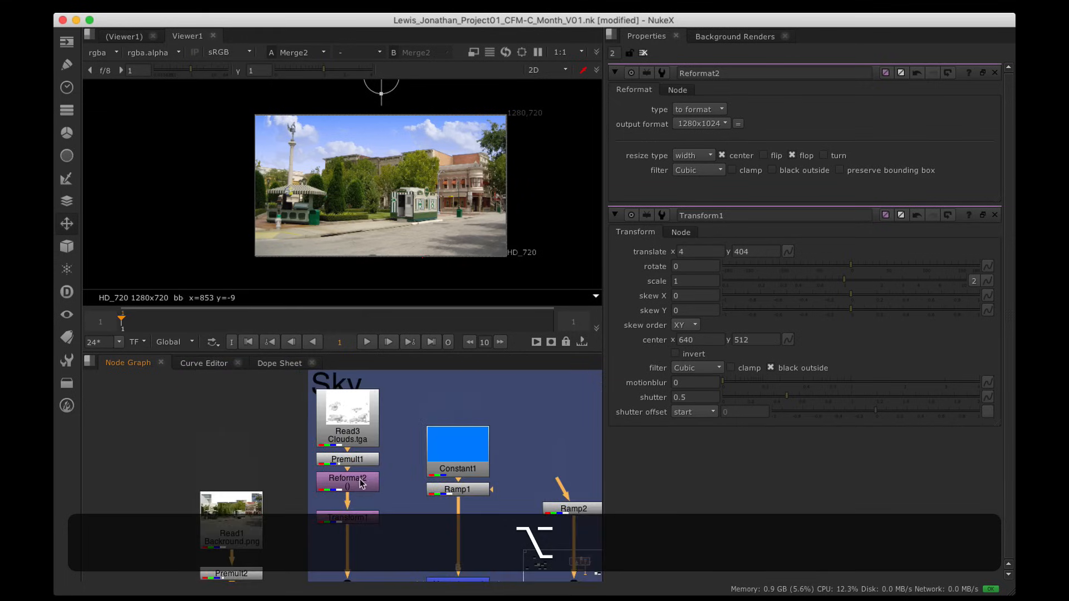
scroll(357, 481, up, 3)
click(355, 487)
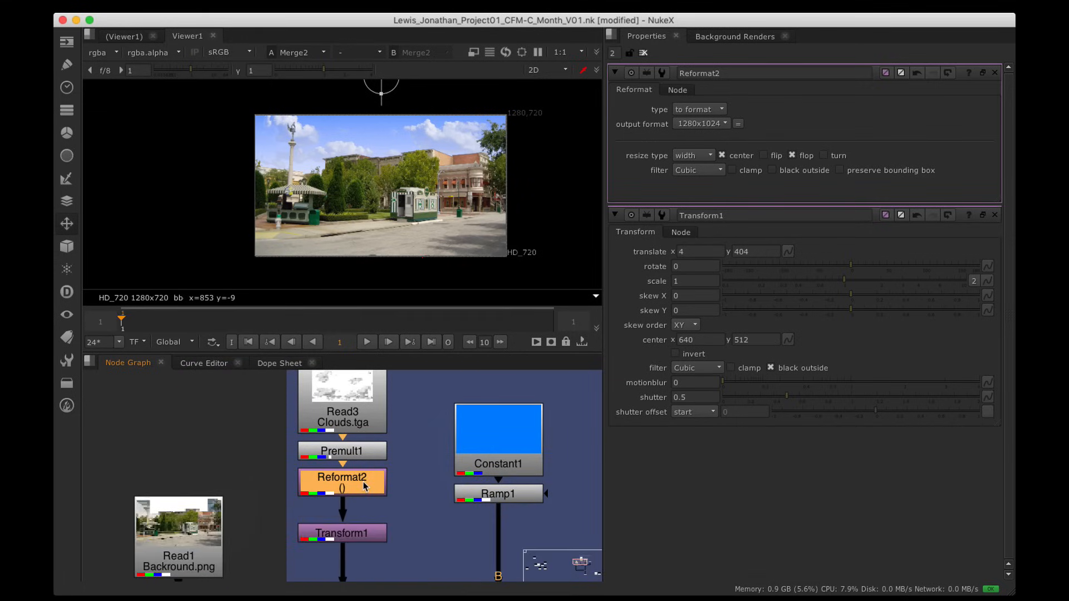
key(d)
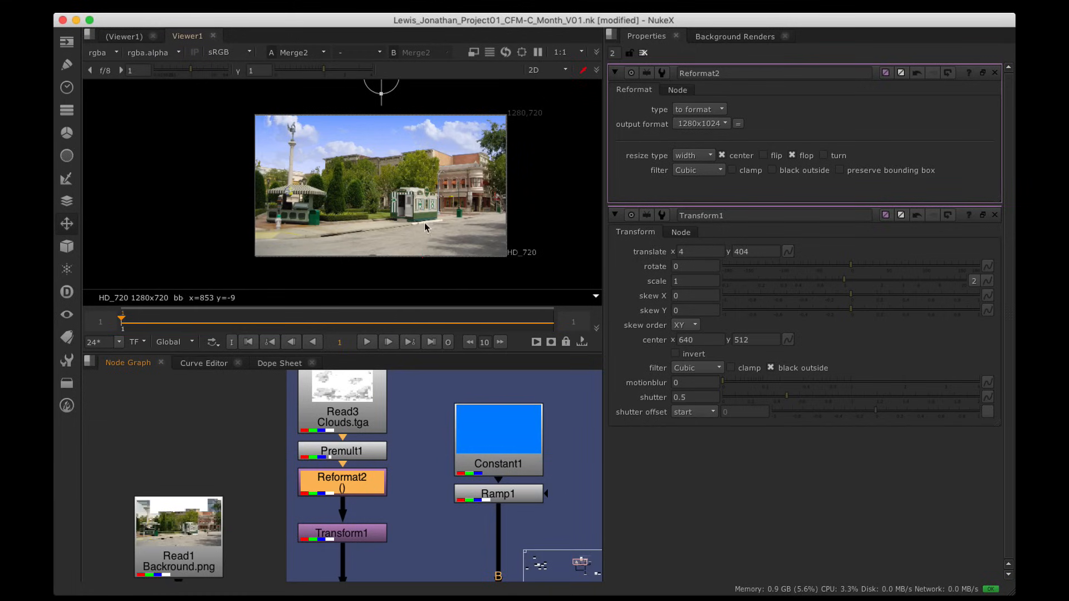
Step: Select Merge2 and show its composite in a window-filling viewer
alt+drag(425, 464, 408, 399)
click(522, 511)
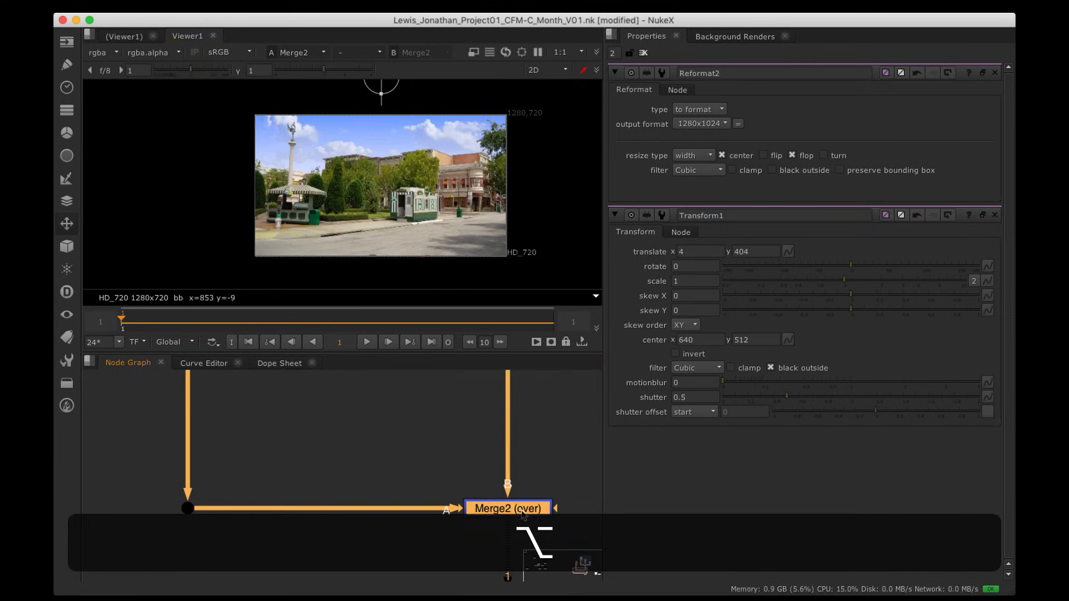
key(alt+i)
key(space)
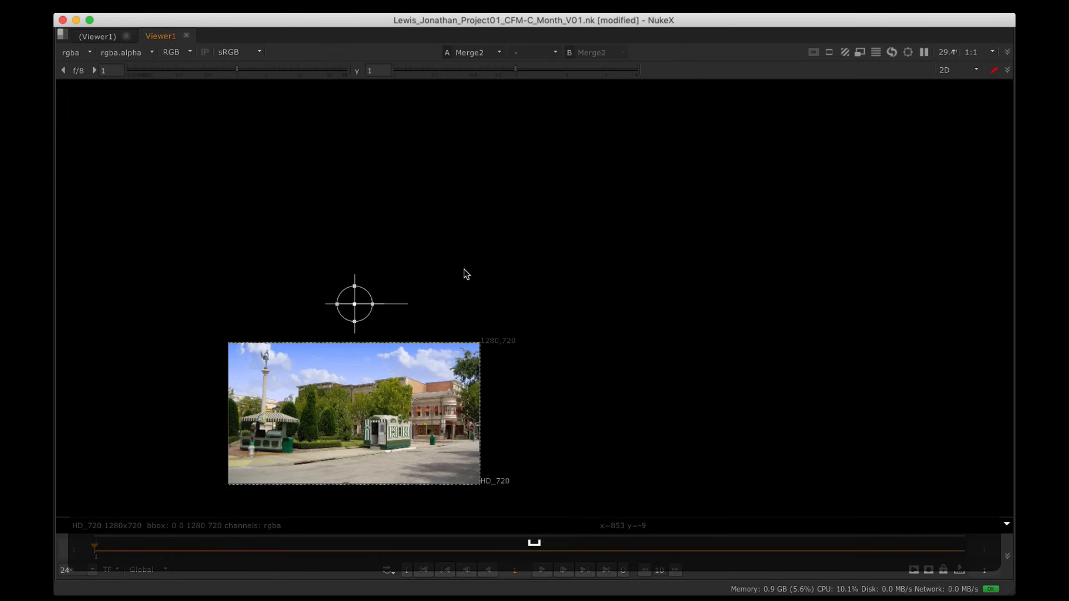
Step: Fit the composite to the viewer, then restore the layout with the clouds chain in view
key(h)
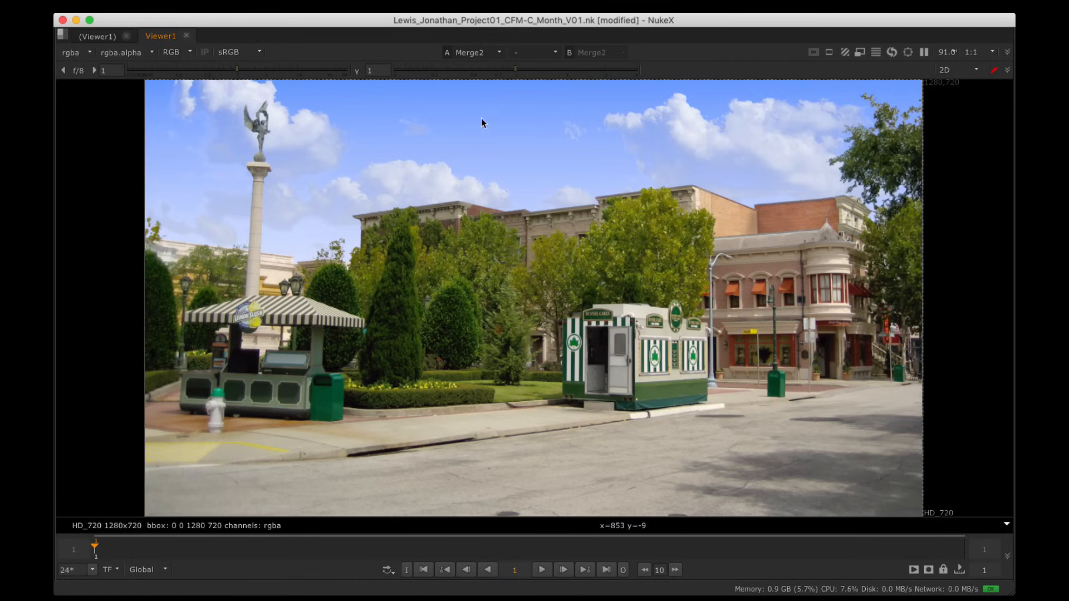
key(space)
alt+drag(372, 374, 445, 392)
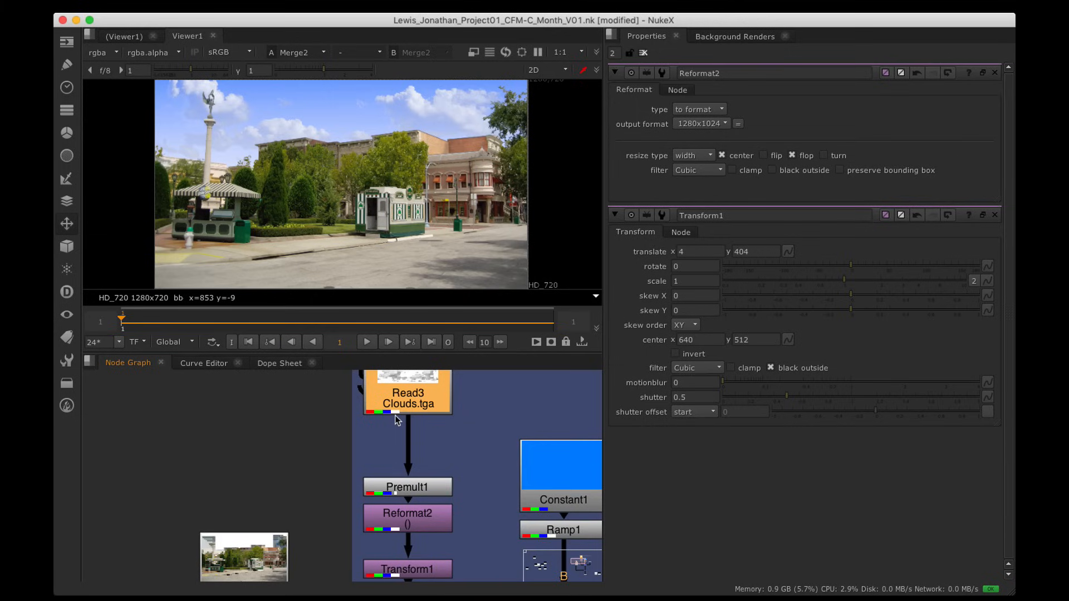
Step: Add a Grade node after the clouds Read3 and nudge Grade1 into place above Premult1
click(65, 134)
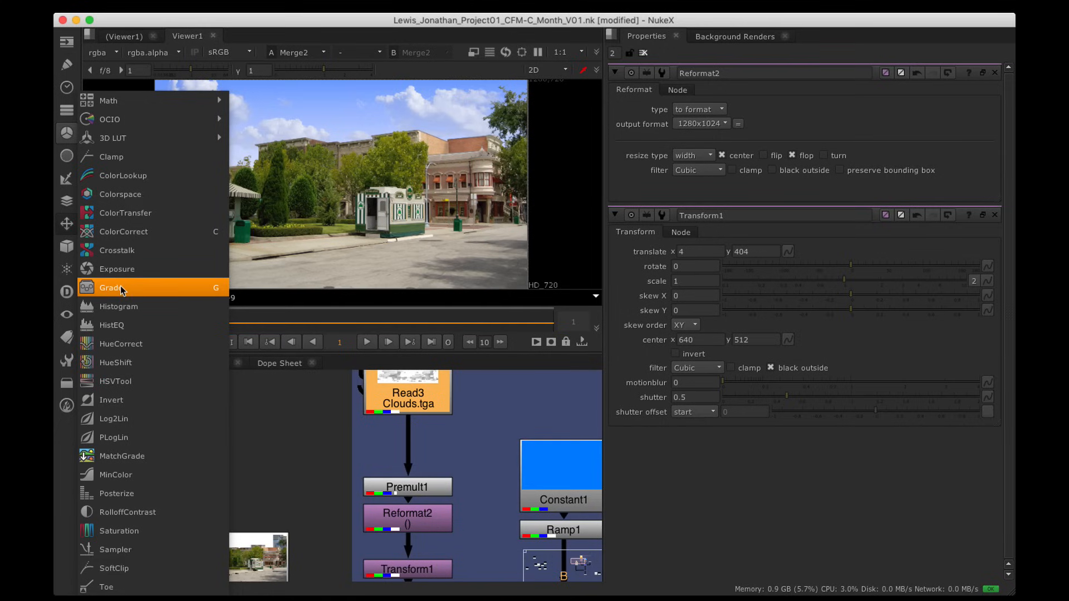
click(219, 288)
drag(434, 427, 431, 438)
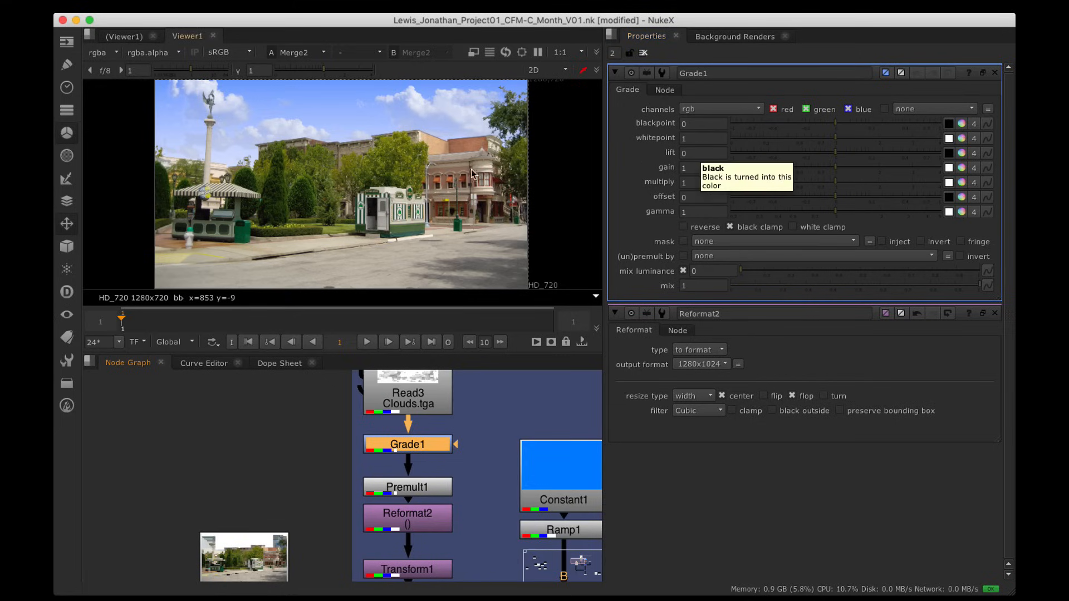
Step: Zoom into the sky and sample a patch of upper-right blue sky
scroll(227, 137, up, 5)
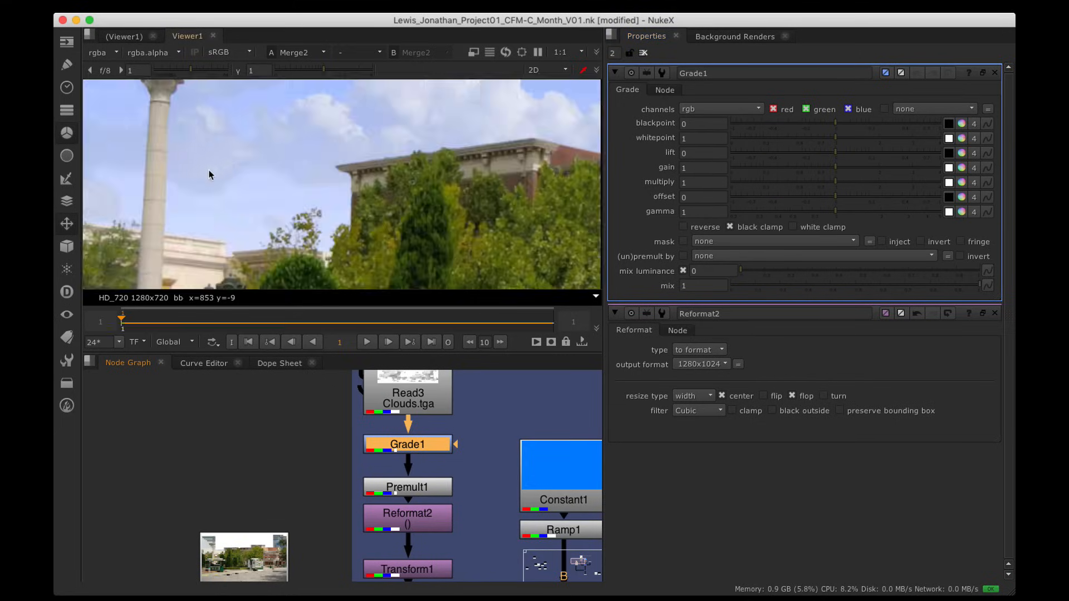
alt+drag(217, 166, 342, 159)
alt+drag(514, 181, 397, 287)
alt+shift+super+drag(536, 96, 564, 126)
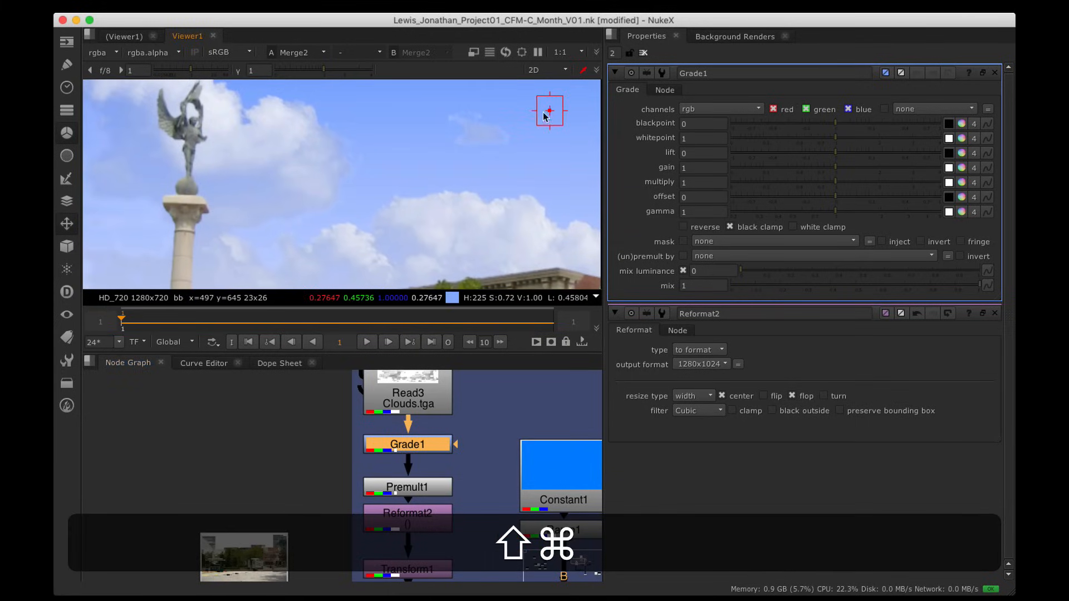
alt+drag(473, 220, 518, 169)
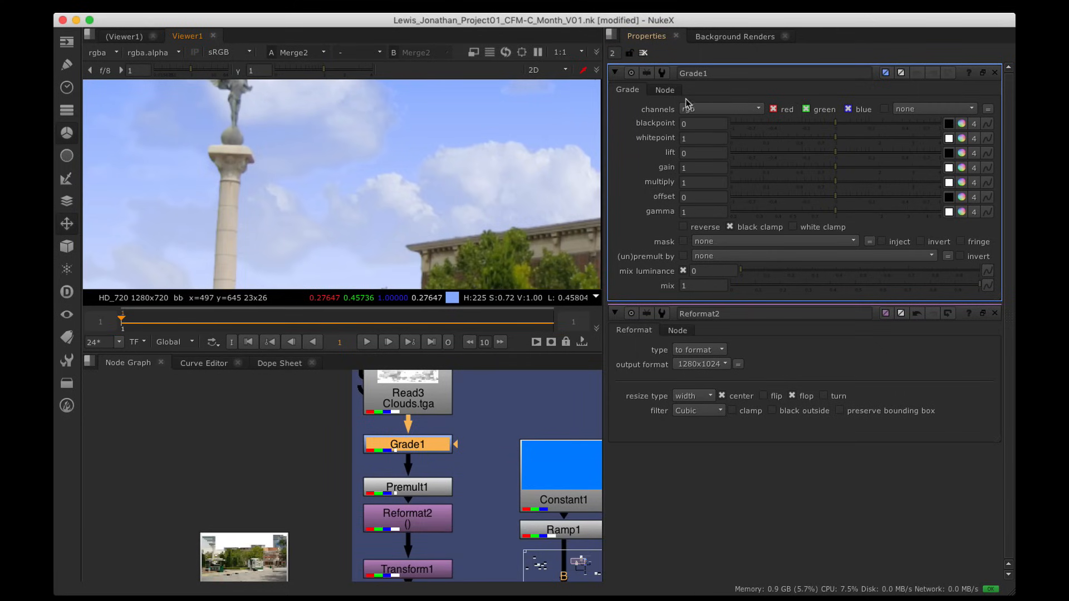
Step: Try Grade1 on rgba, set it back to rgb, and tighten the Grade1–Premult1 spacing
click(704, 110)
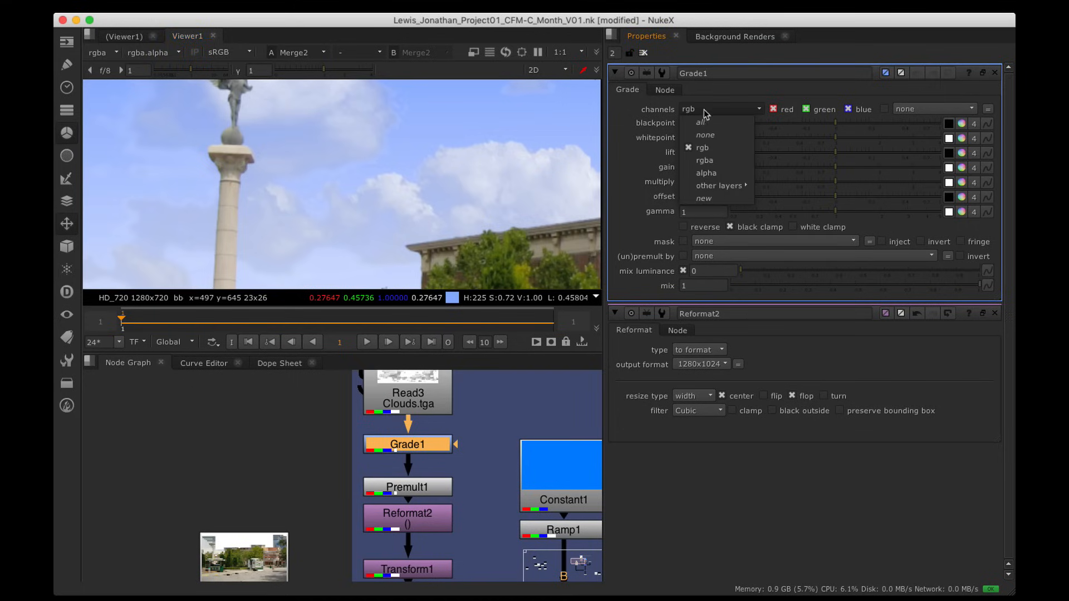
click(724, 161)
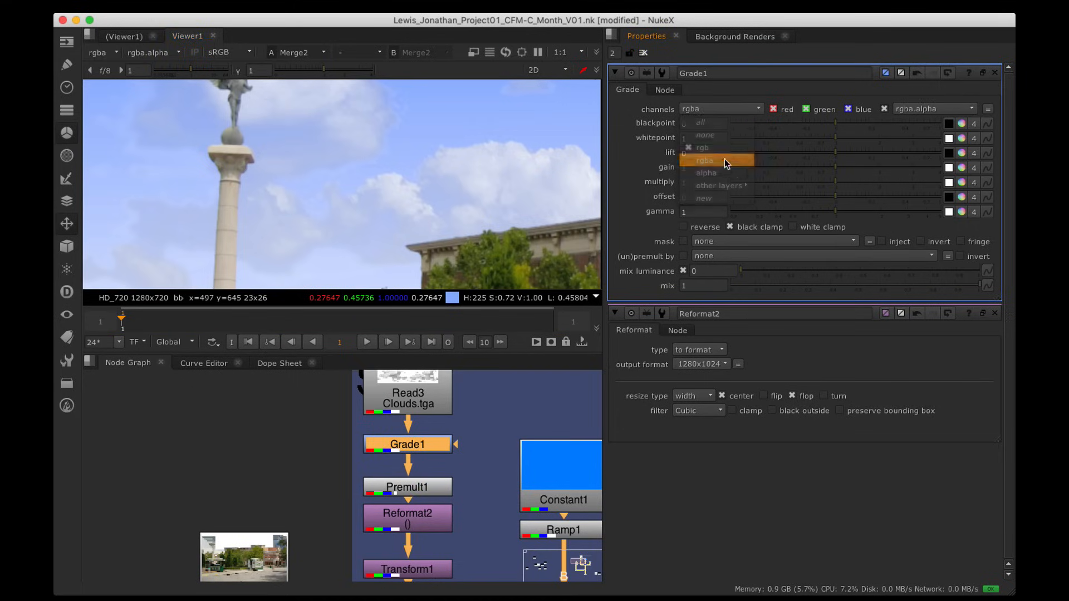
click(705, 110)
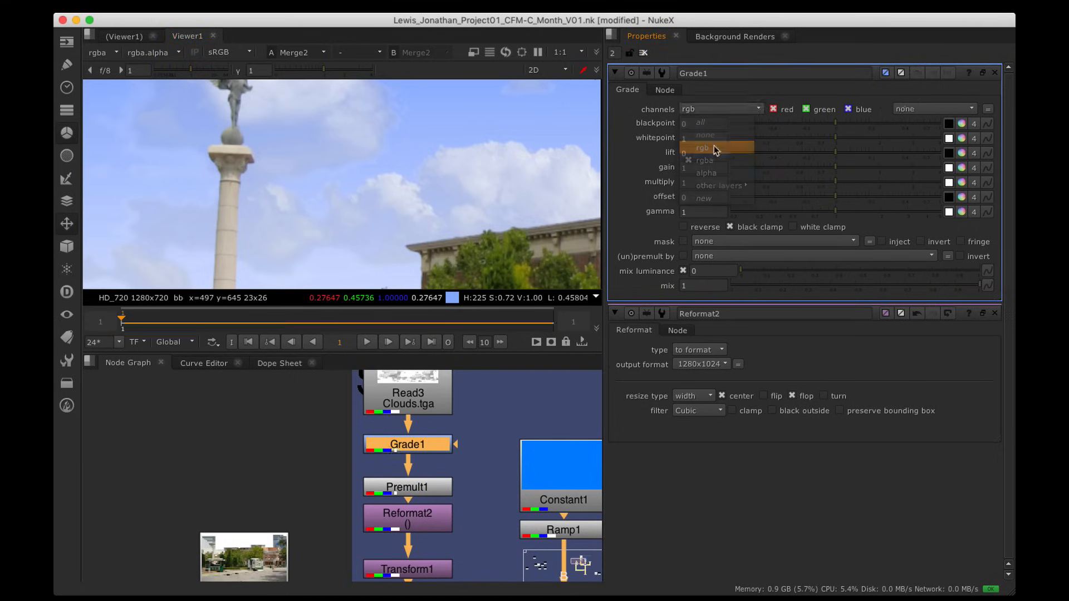
click(710, 144)
drag(448, 450, 448, 441)
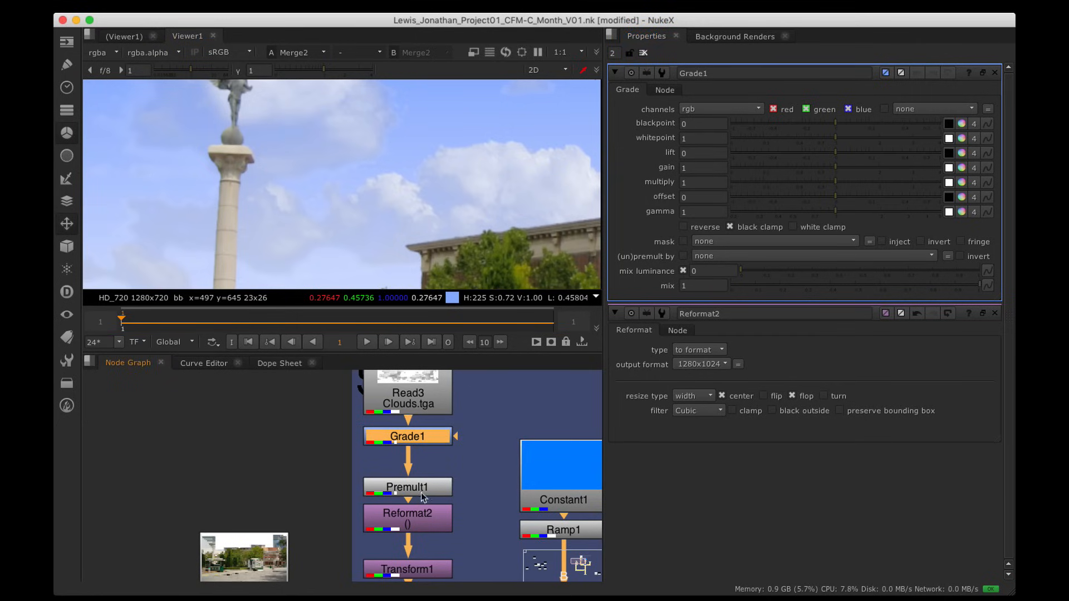
drag(424, 488, 424, 477)
click(428, 439)
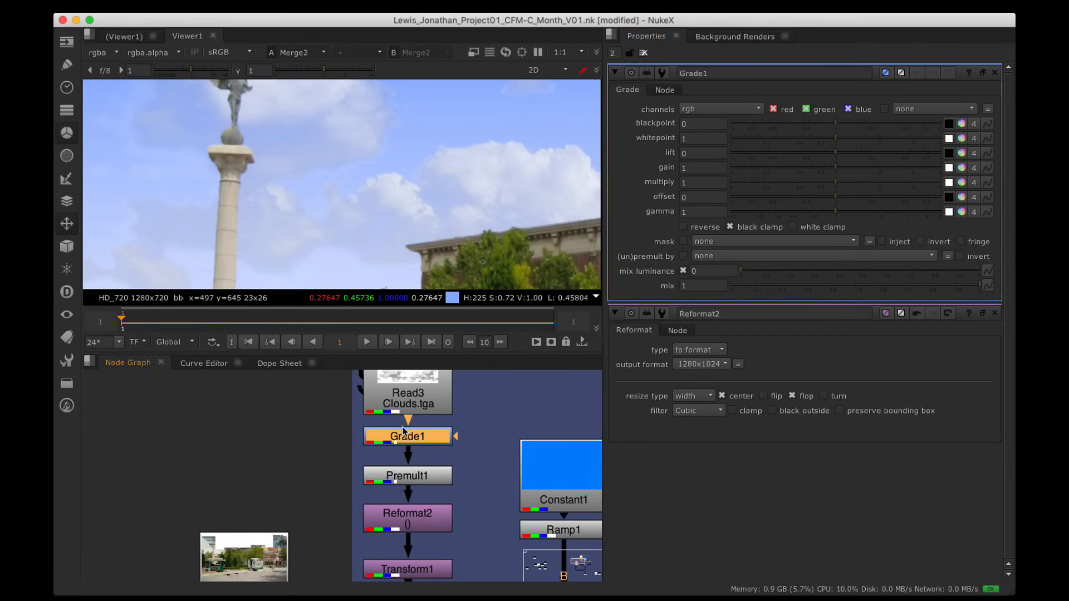
Step: Resample a larger 45x41 area of clear sky averaging about 0.26, 0.445, 1.0
scroll(484, 158, down, 5)
mouse_move(526, 142)
alt+mouse_down()
mouse_move(487, 162)
mouse_move(506, 135)
alt+mouse_up()
scroll(499, 147, up, 5)
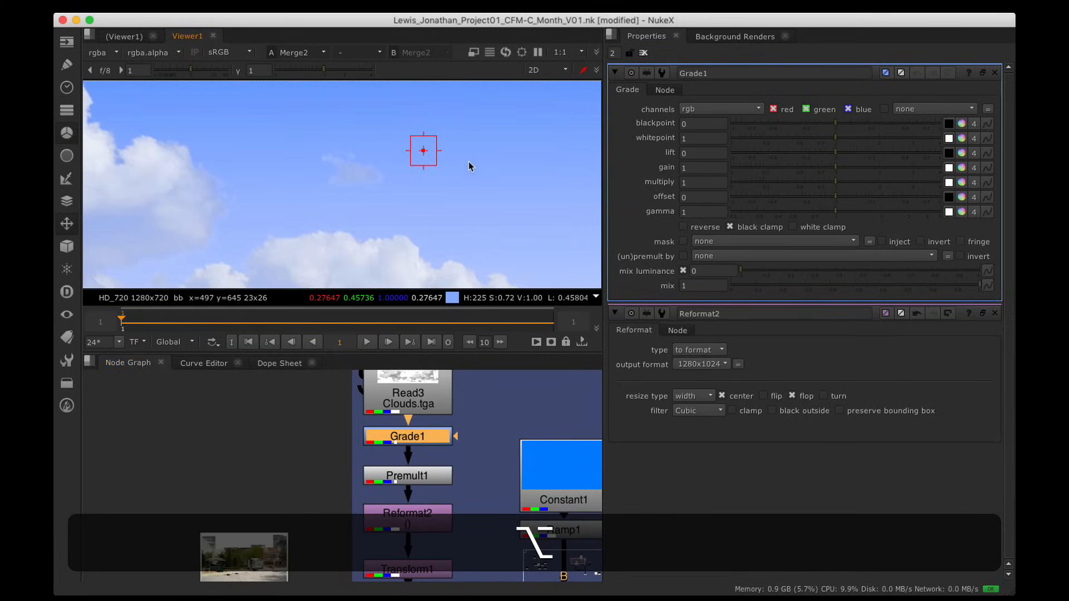
shift+super+drag(457, 117, 506, 163)
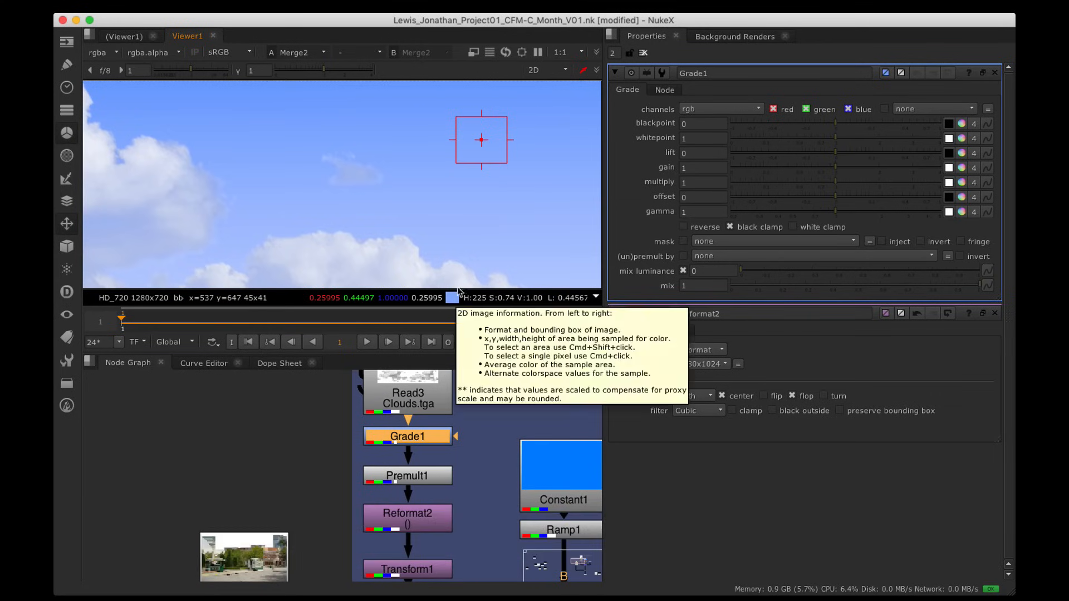
scroll(465, 239, down, 3)
alt+drag(462, 241, 463, 170)
scroll(473, 176, up, 1)
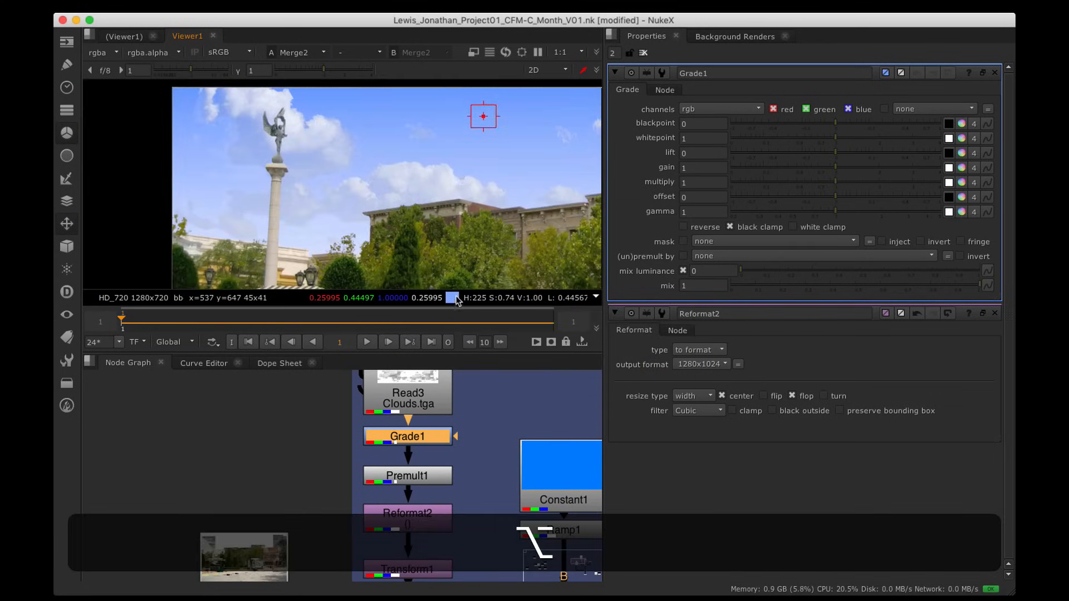
Step: Apply the sampled sky blue (0.26, 0.445, 1) to Grade1's lift
drag(455, 301, 950, 156)
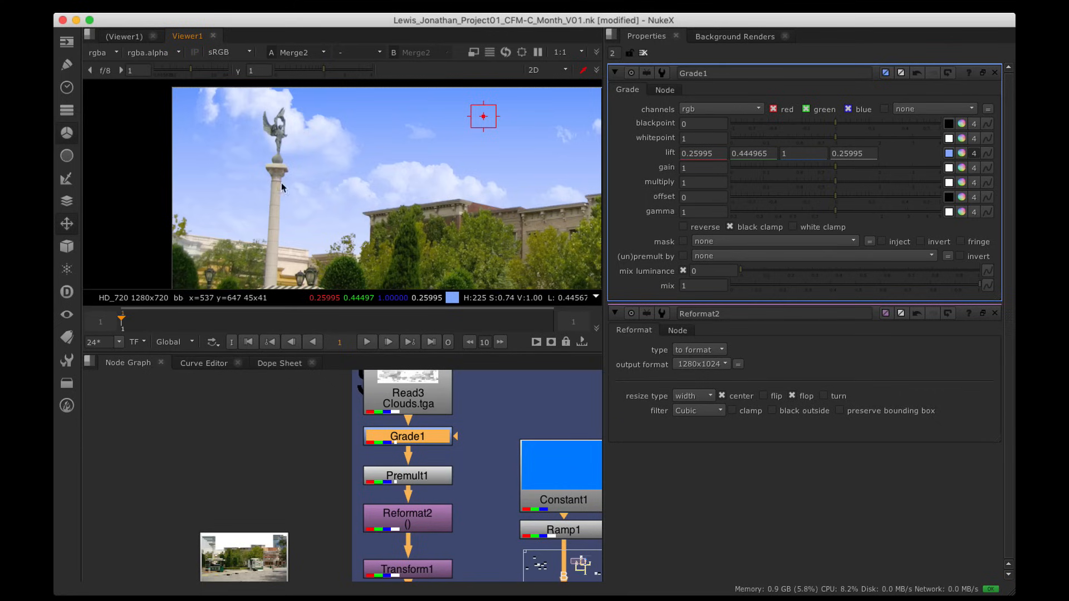
alt+drag(357, 156, 289, 162)
alt+scroll(344, 155, down, 3)
alt+drag(389, 158, 431, 160)
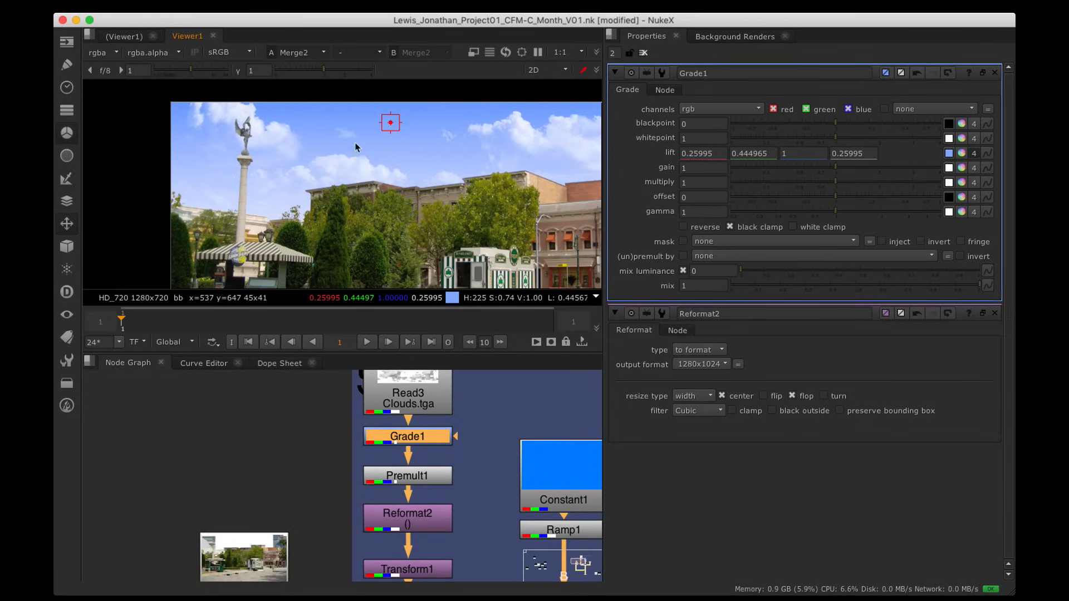
scroll(351, 161, up, 2)
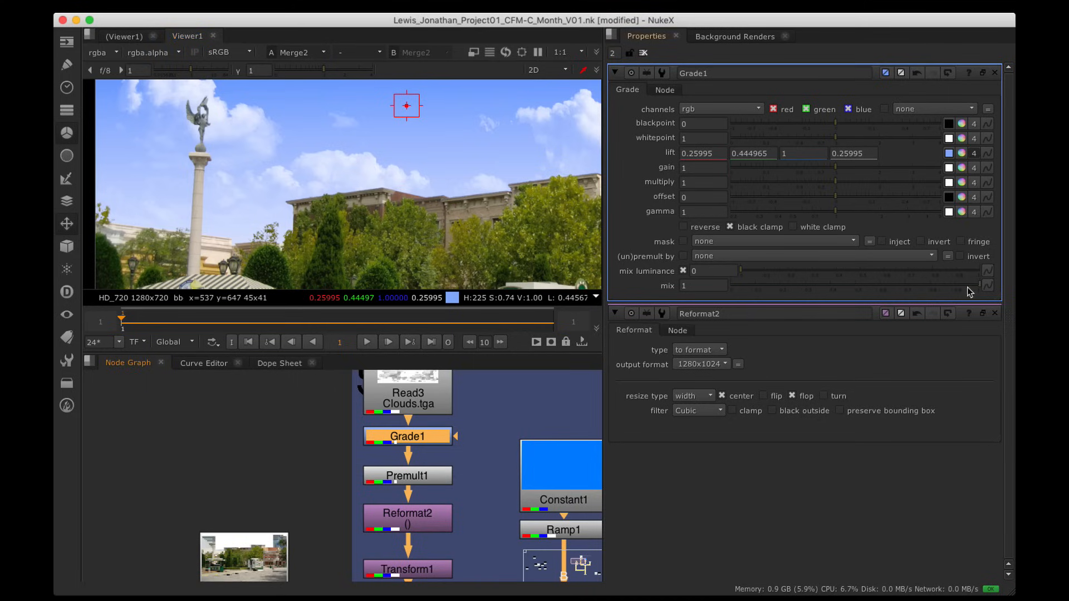
Step: Lower Grade1's mix to 0.705 and check the tint across the wider street
drag(975, 286, 905, 302)
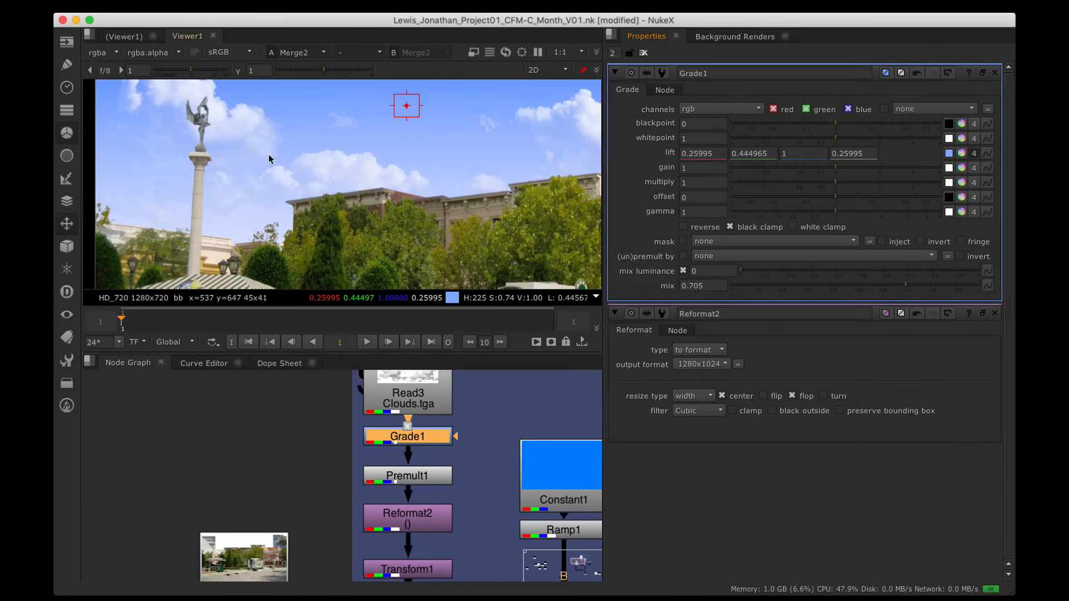
scroll(269, 156, down, 3)
mouse_move(325, 167)
alt+mouse_down()
mouse_move(294, 164)
mouse_move(315, 153)
mouse_move(311, 162)
alt+mouse_up()
scroll(316, 154, up, 2)
alt+drag(387, 146, 391, 142)
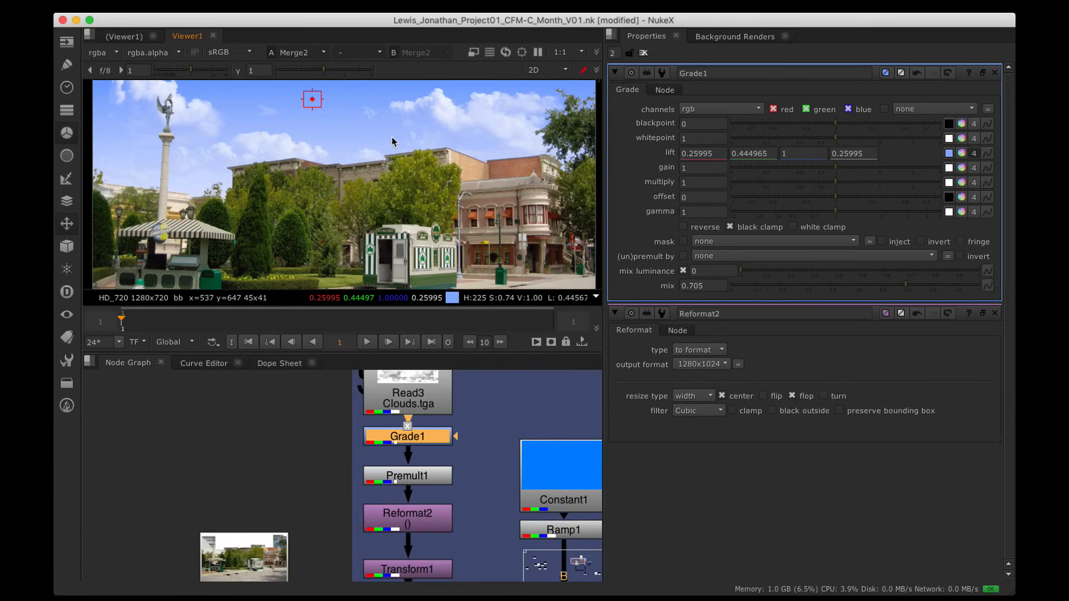
scroll(461, 151, down, 2)
alt+drag(461, 153, 428, 152)
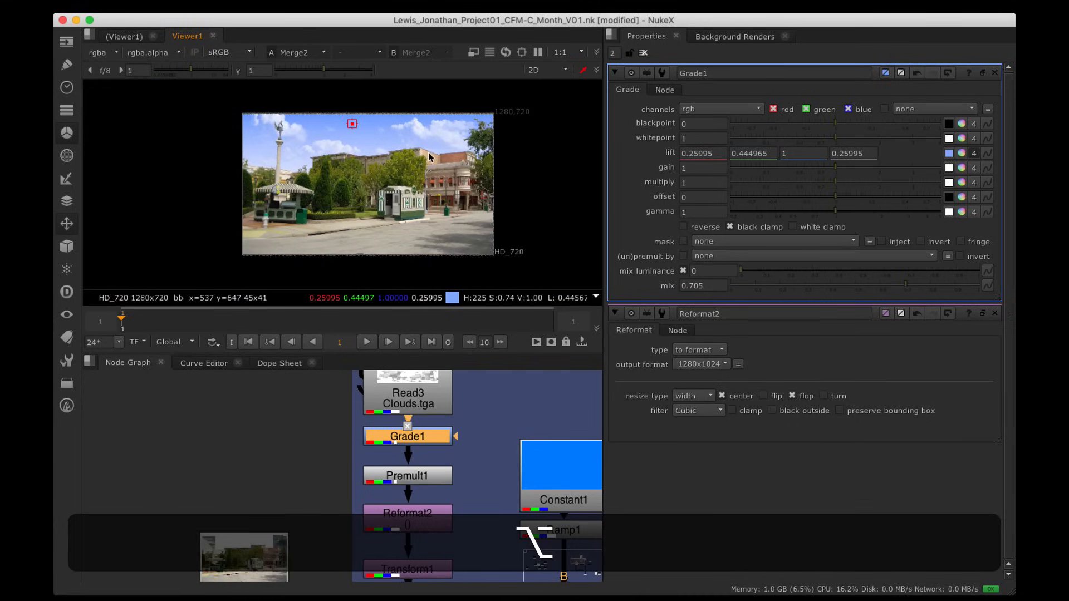
scroll(417, 142, up, 1)
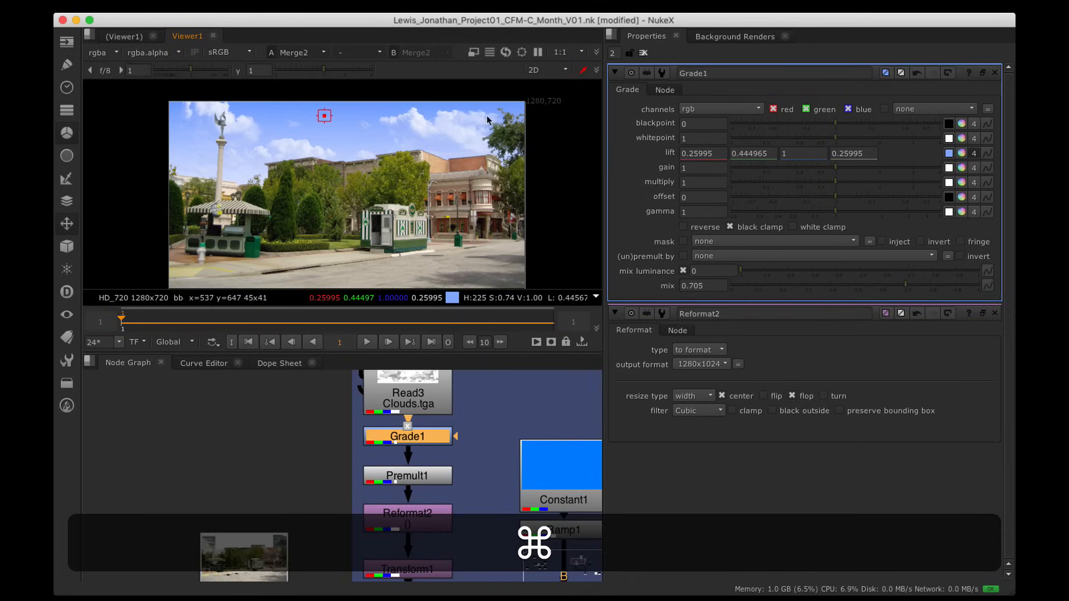
Step: Clear the viewer's colour sample and show the whole node tree full-window
super+right_click(594, 92)
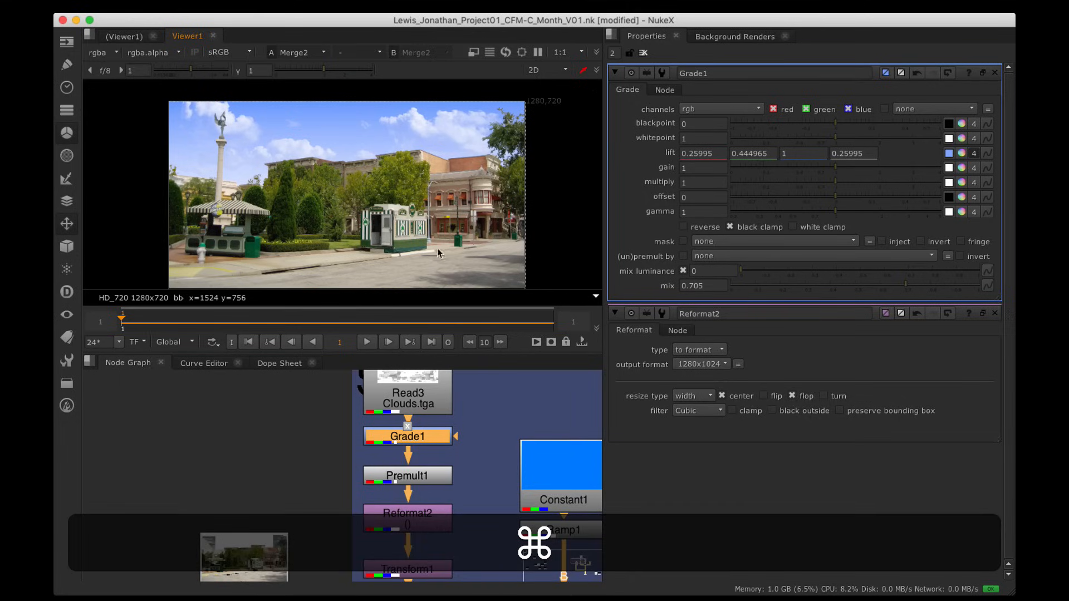
scroll(464, 446, down, 2)
alt+drag(488, 500, 430, 442)
key(alt+space)
alt+drag(439, 536, 491, 303)
scroll(507, 248, down, 2)
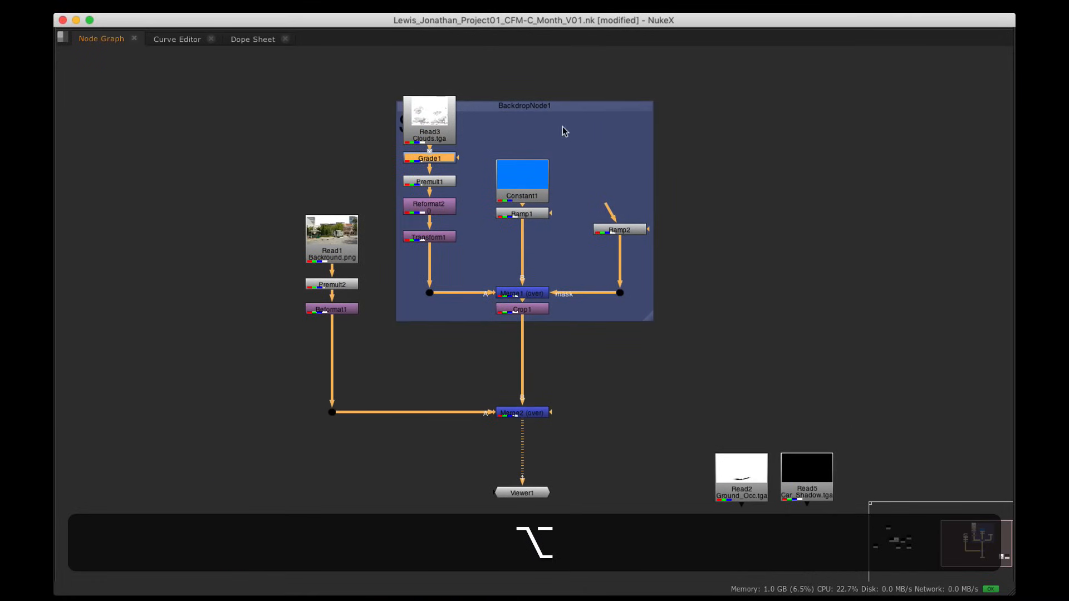
Step: Move the Read3-to-Transform1 chain lower and Constant1/Ramp1 higher inside the Sky backdrop
click(558, 107)
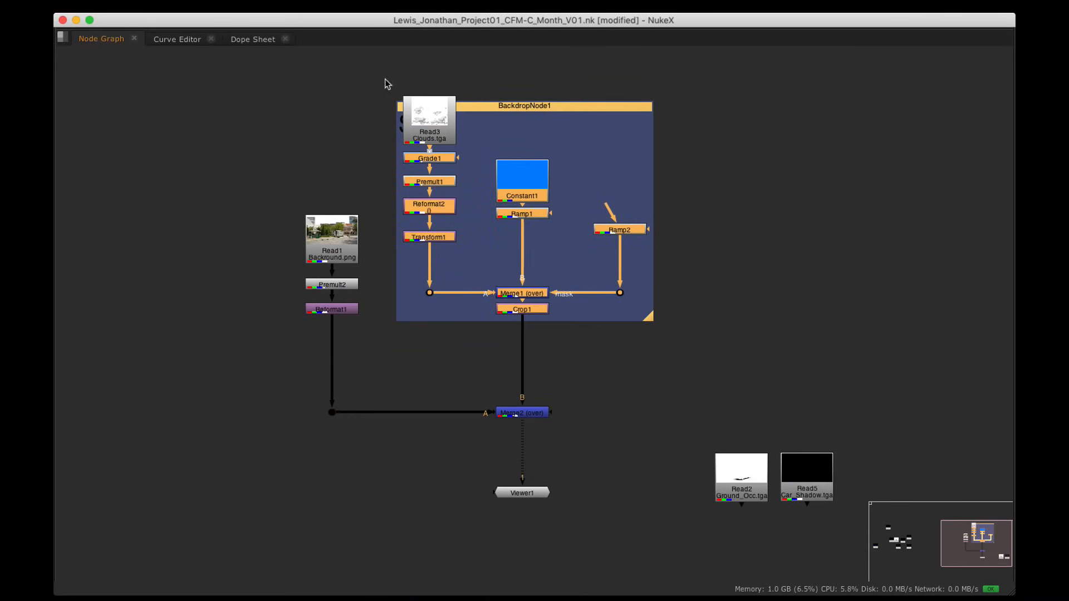
drag(386, 83, 481, 265)
drag(443, 120, 616, 258)
click(486, 152)
drag(543, 187, 543, 168)
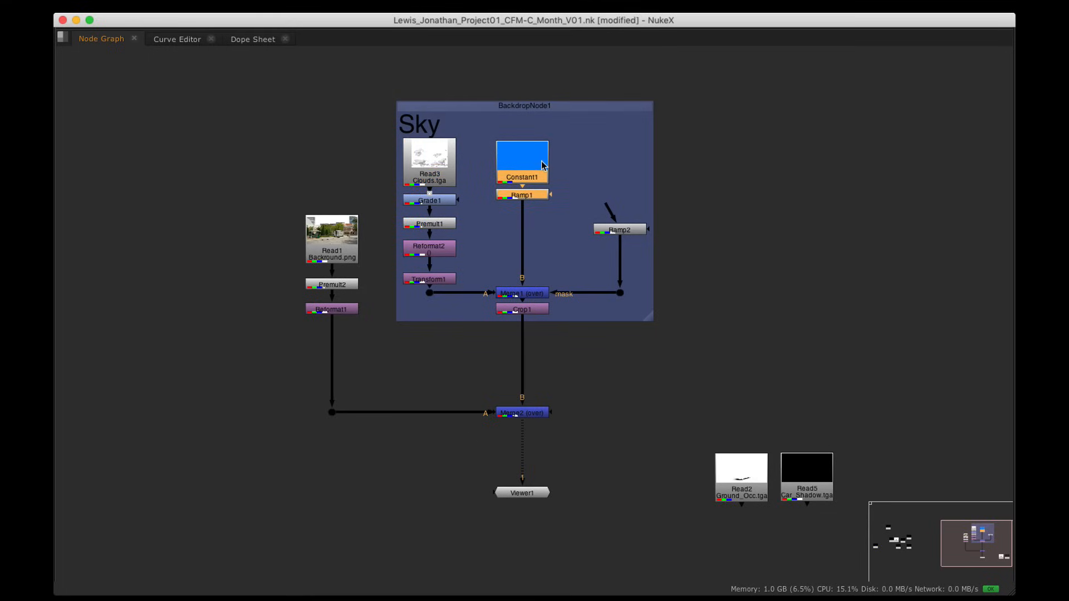
Step: Show Merge2's composite in a full-window viewer fitted to the image
alt+drag(495, 349, 516, 271)
click(545, 333)
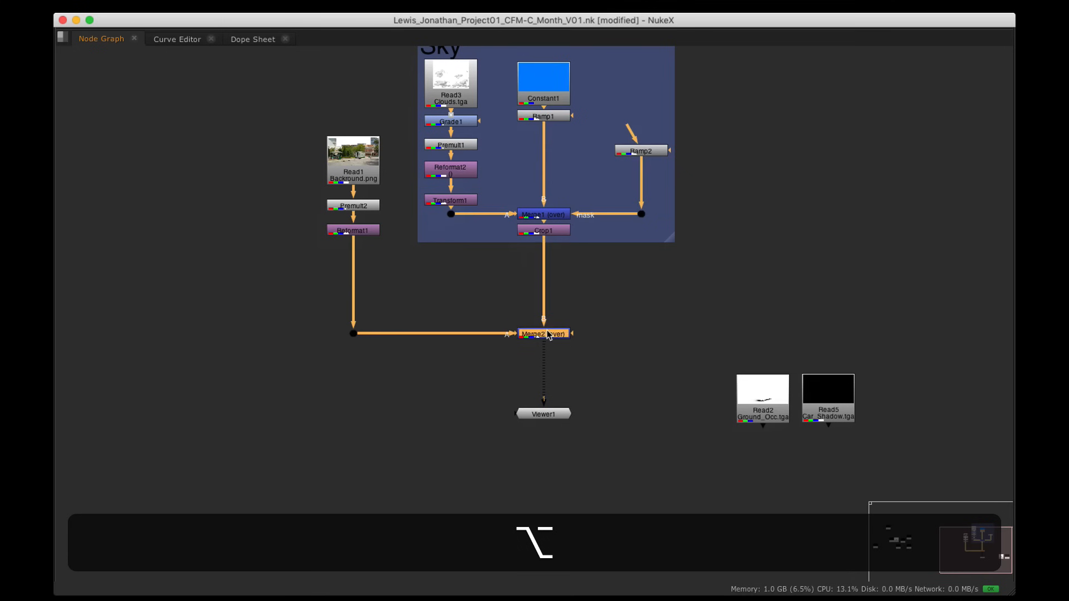
click(544, 414)
key(space)
key(space)
key(h)
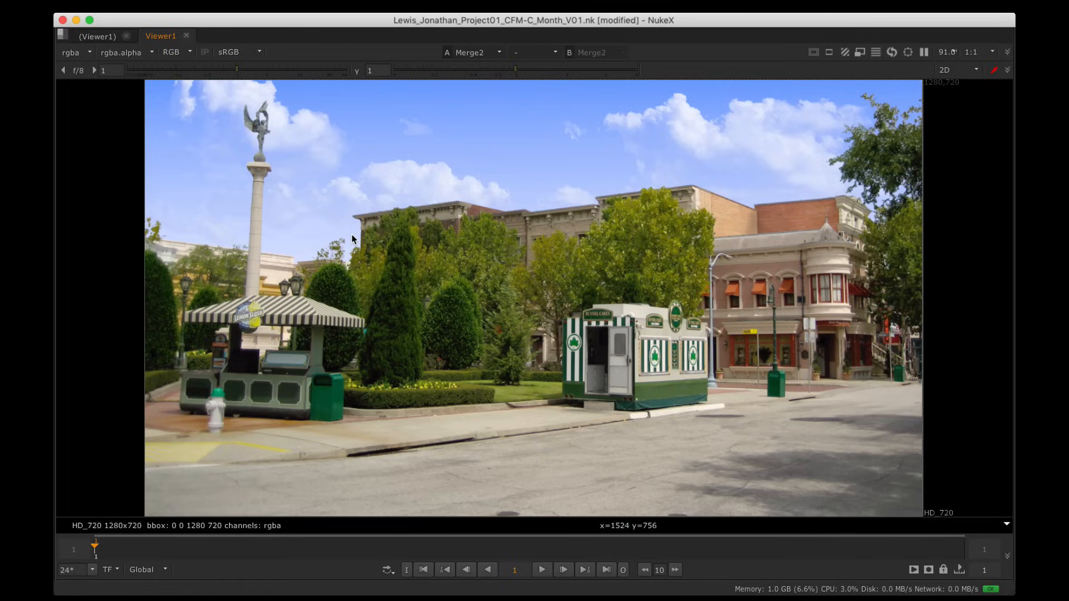
Step: View the composite's alpha channel, switch back to RGB, and restore the full workspace
click(177, 50)
click(182, 117)
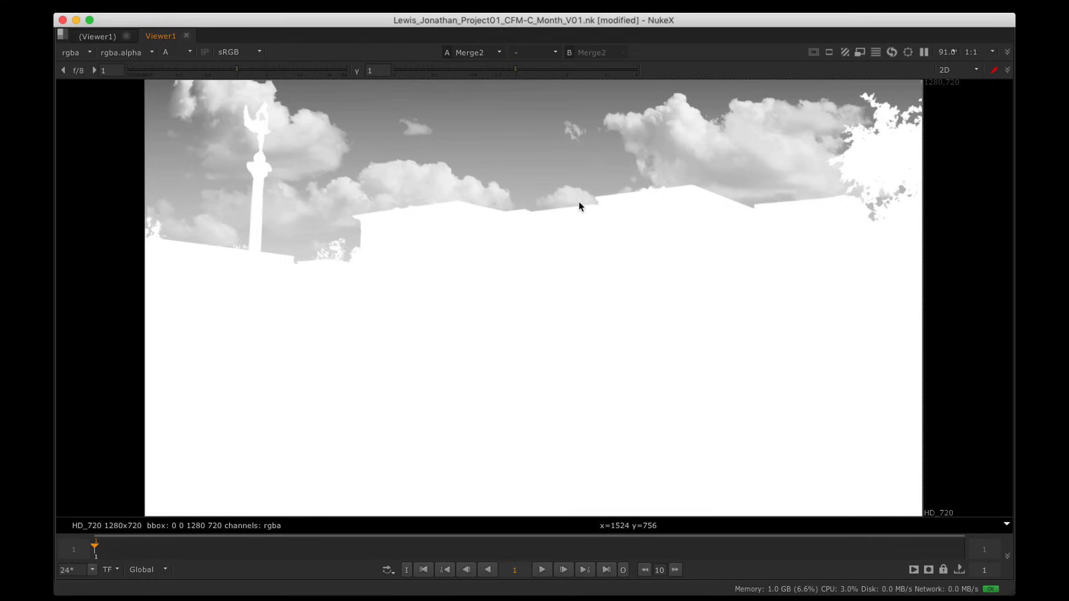
click(179, 52)
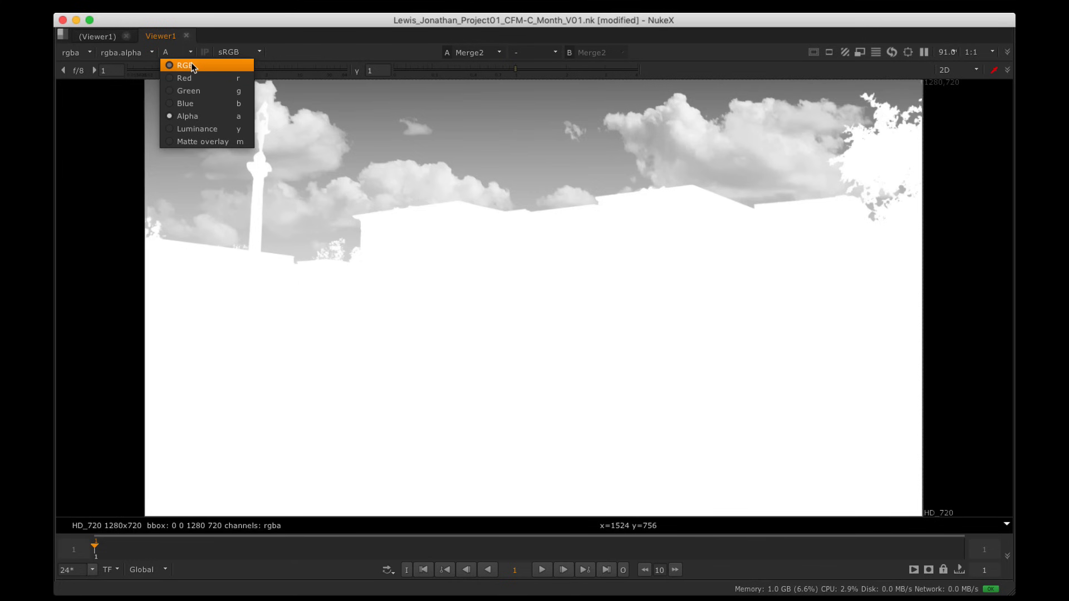
click(192, 65)
key(space)
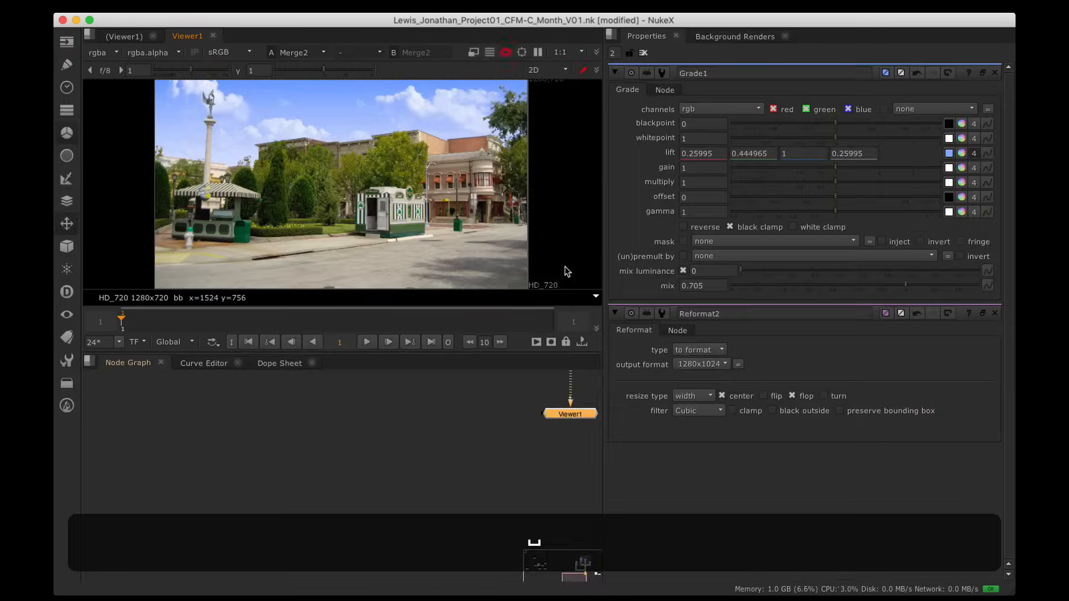
Step: View Crop1's cropped sky alone, checking its alpha and then its colour
alt+drag(425, 502, 392, 529)
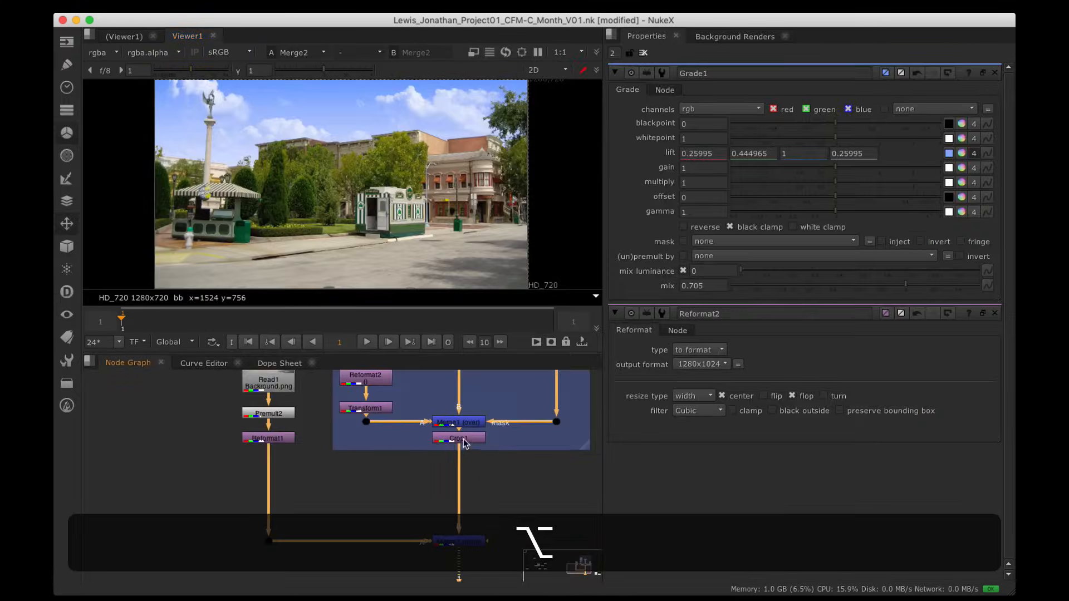
click(465, 439)
key(1)
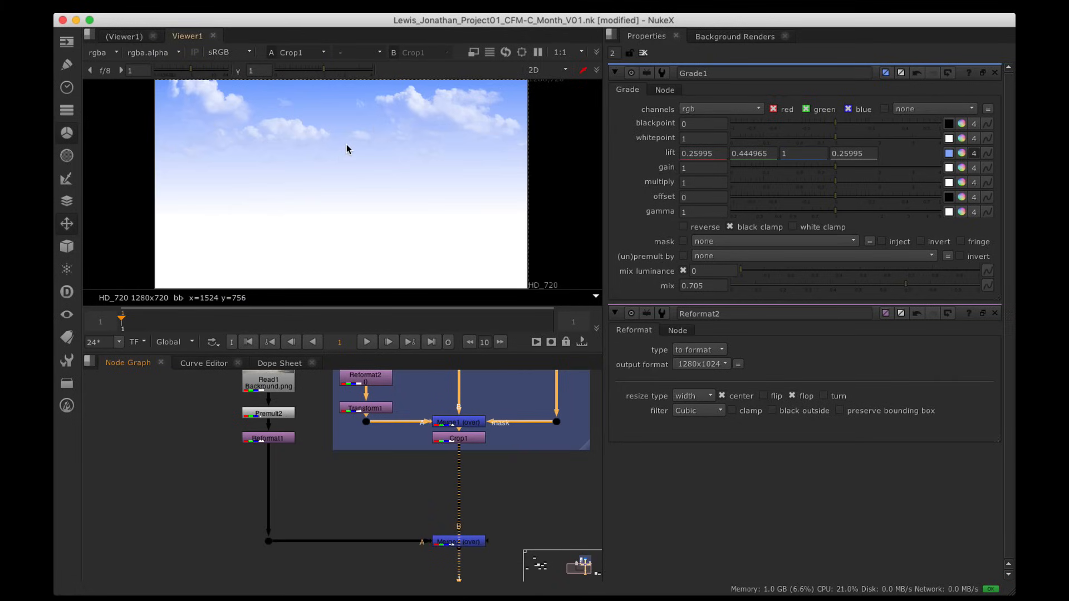
key(a)
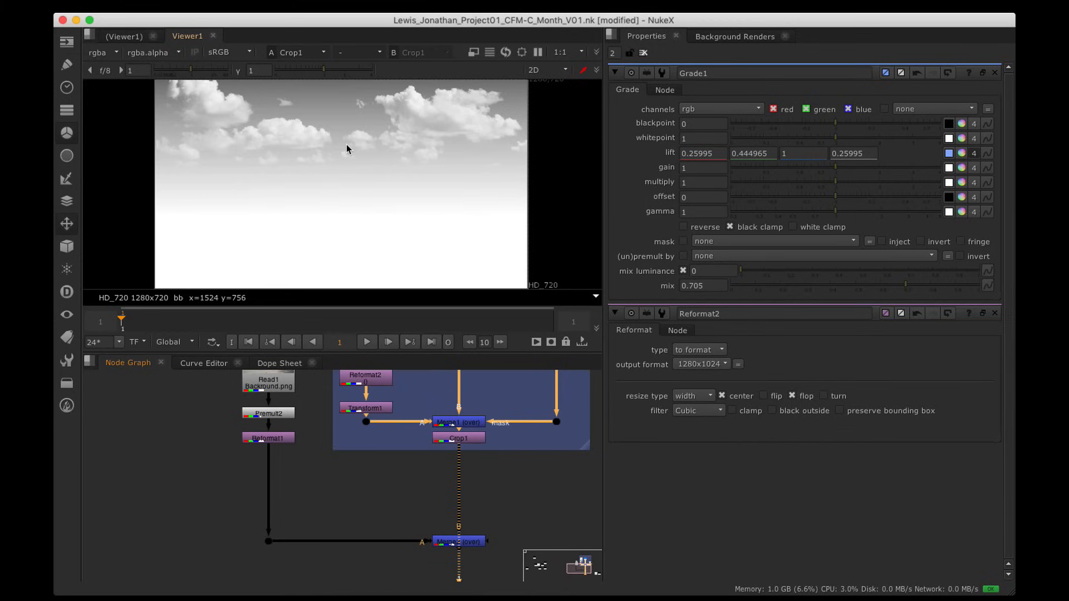
key(a)
Step: Open Merge2's settings and show its composite in the viewer
key(alt)
alt+drag(447, 492, 438, 465)
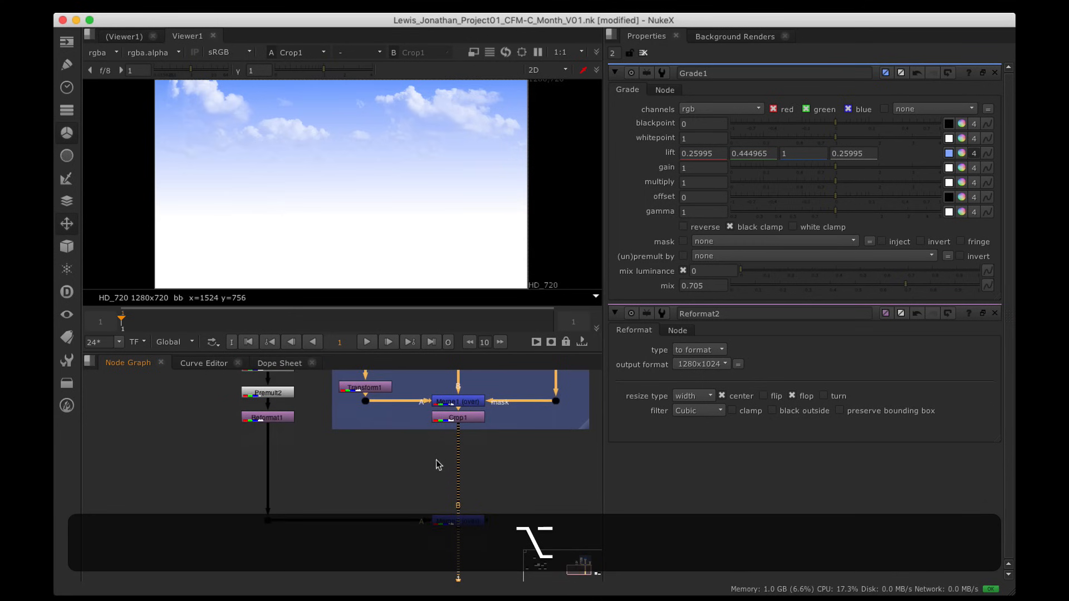
double_click(458, 520)
key(1)
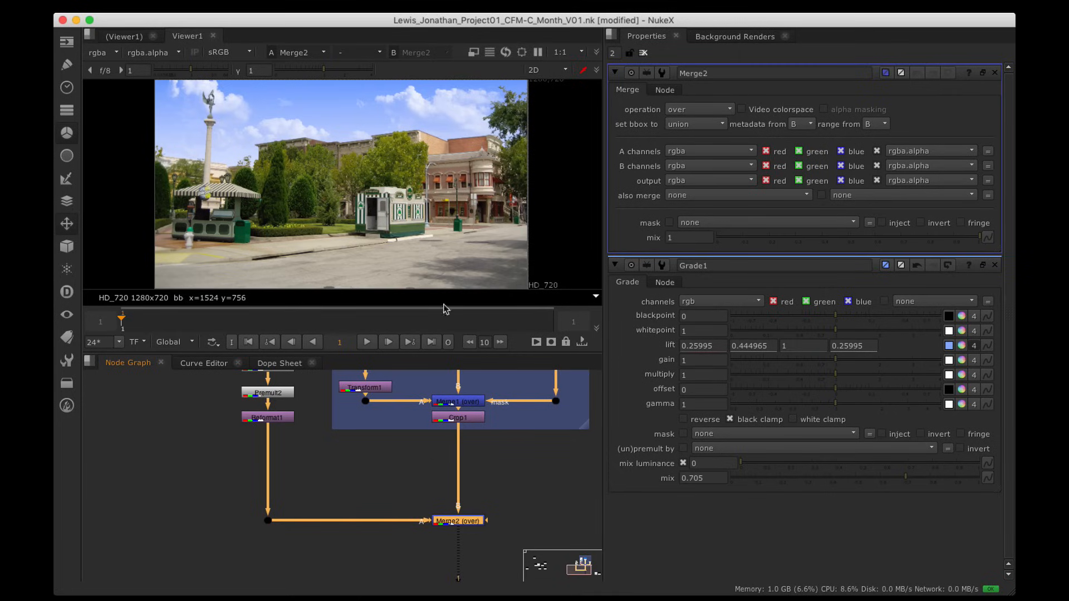
Step: Set Merge2's B-input alpha to none, then check the street plate's and the composite's alpha mattes
click(927, 181)
click(928, 179)
click(279, 415)
key(1)
key(a)
key(a)
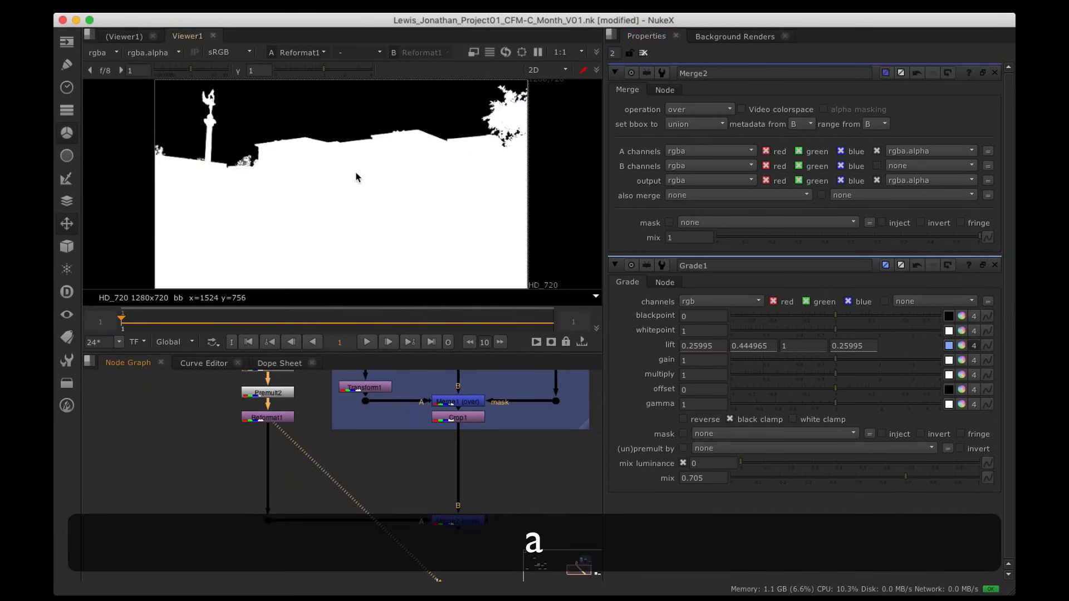
click(463, 521)
key(1)
click(500, 541)
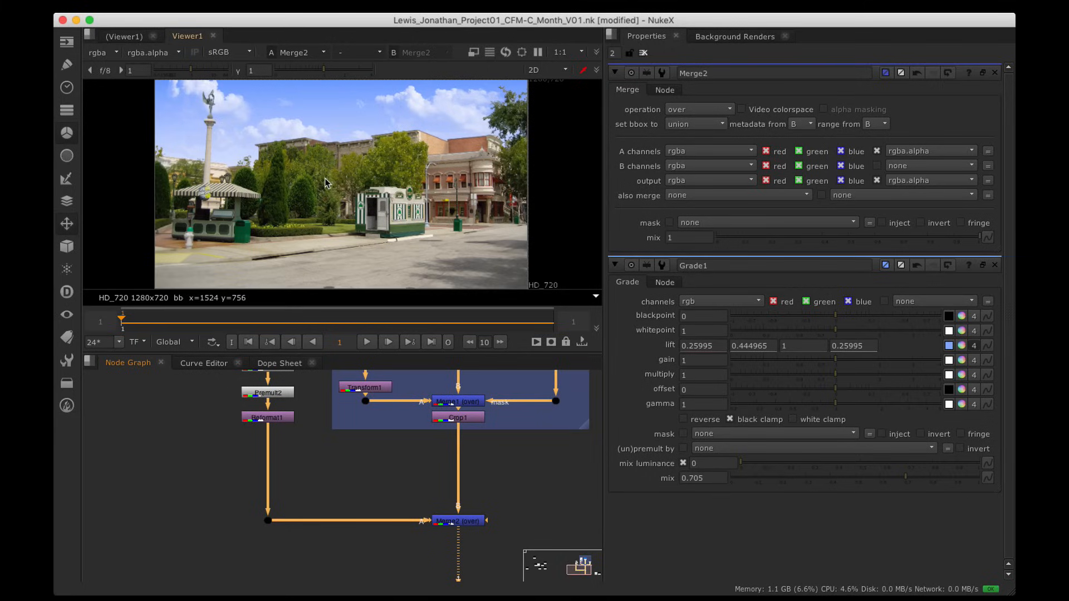
key(a)
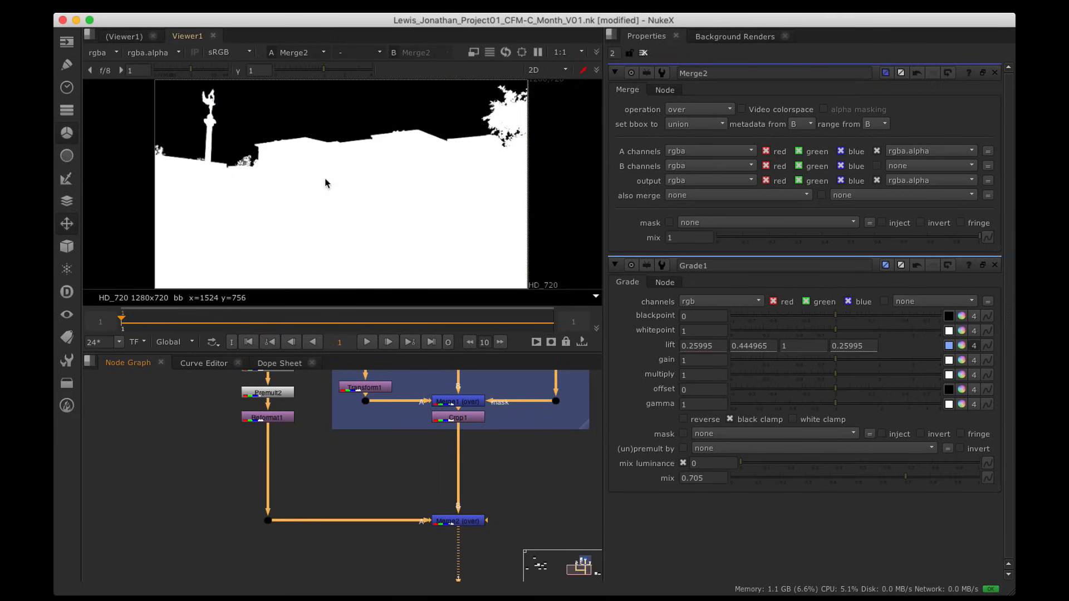
key(a)
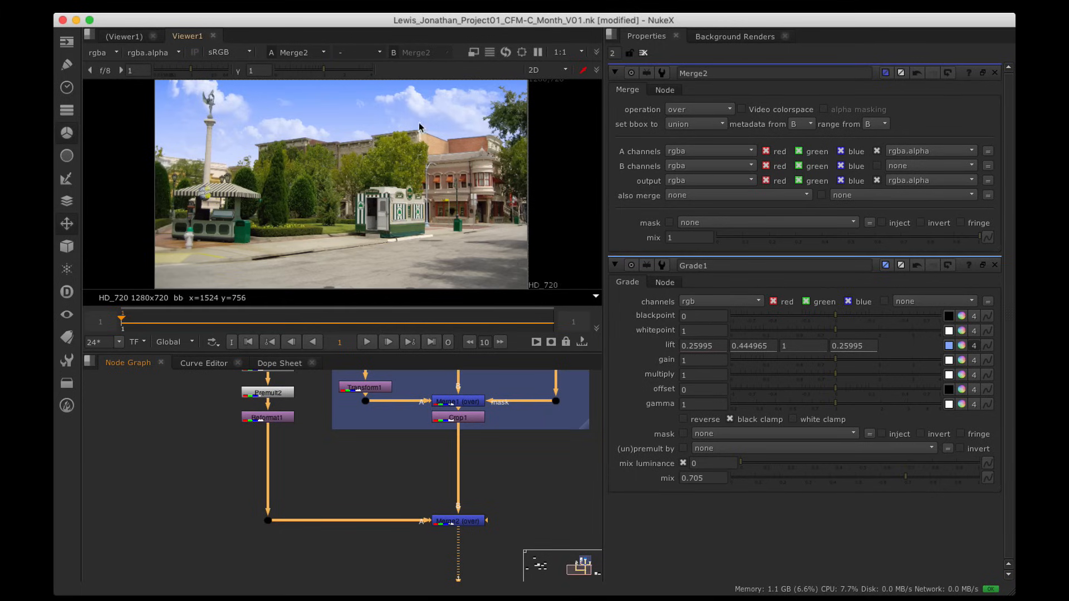
Step: Maximize the viewer and zoom in on the composite's edges around the sky, statue and buildings
key(space)
mouse_move(291, 263)
alt+mouse_down()
mouse_move(355, 257)
mouse_move(284, 278)
alt+mouse_up()
alt+middle_drag(284, 279, 569, 229)
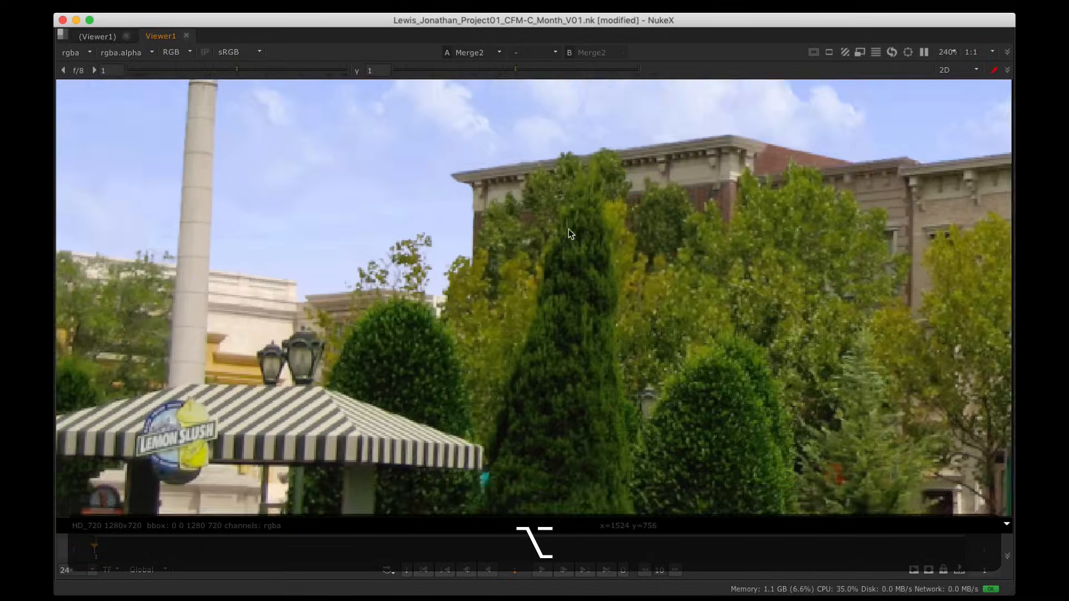
alt+drag(356, 128, 416, 279)
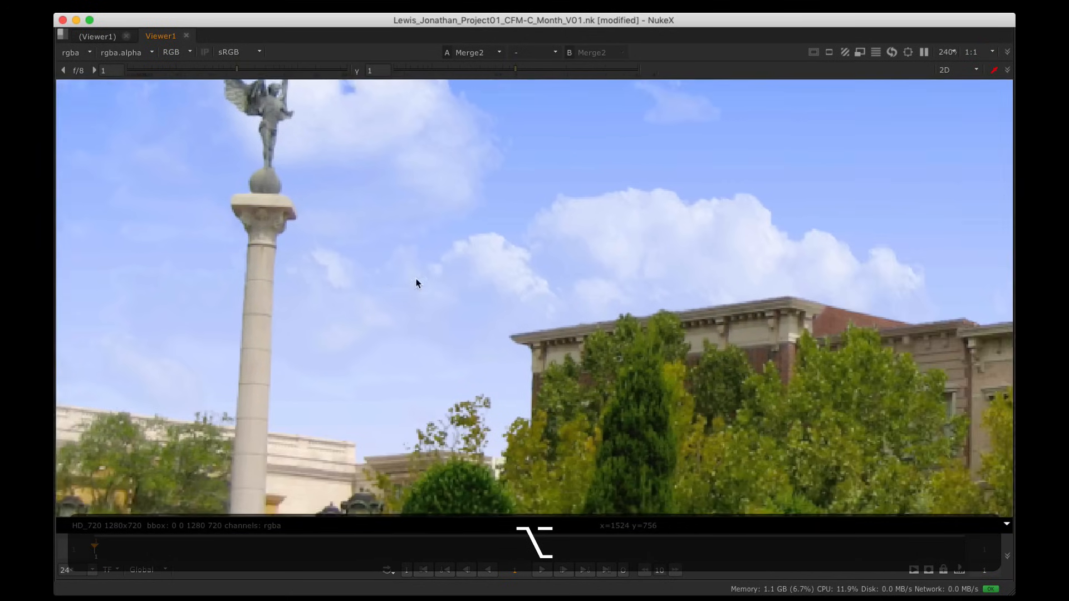
alt+drag(724, 315, 356, 231)
alt+drag(972, 250, 570, 266)
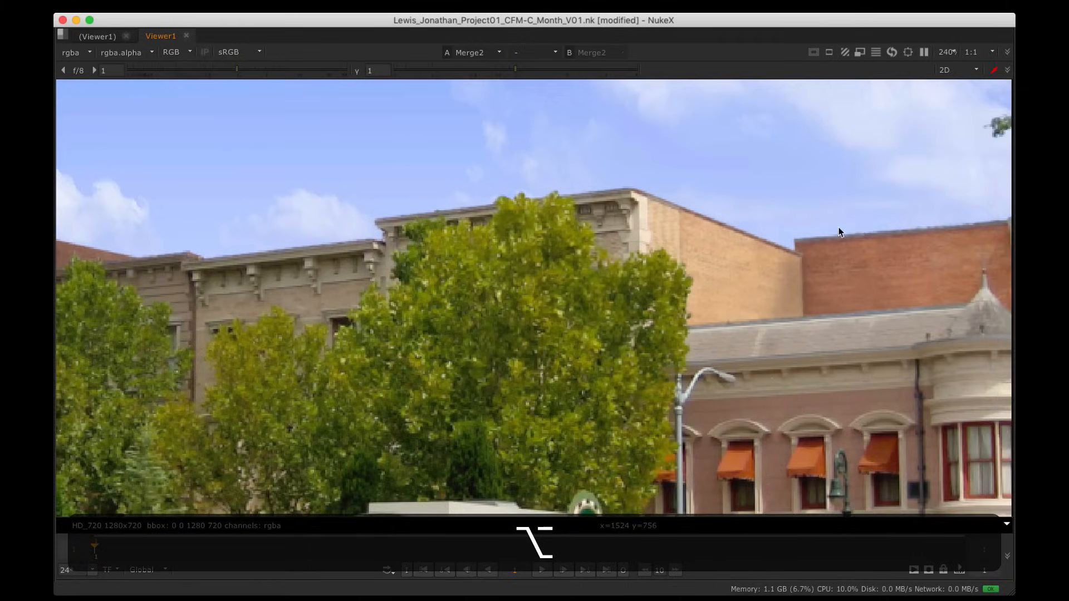
alt+drag(841, 233, 811, 260)
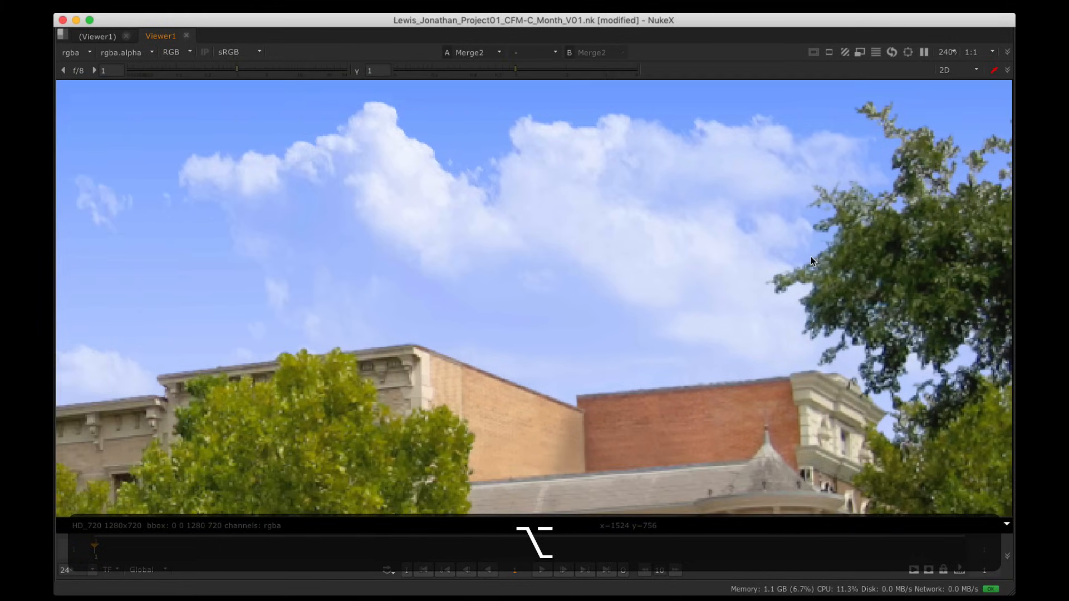
Step: Bring up the browser showing the compositing book's chapter 'Quality and Efficiency'
key(grave)
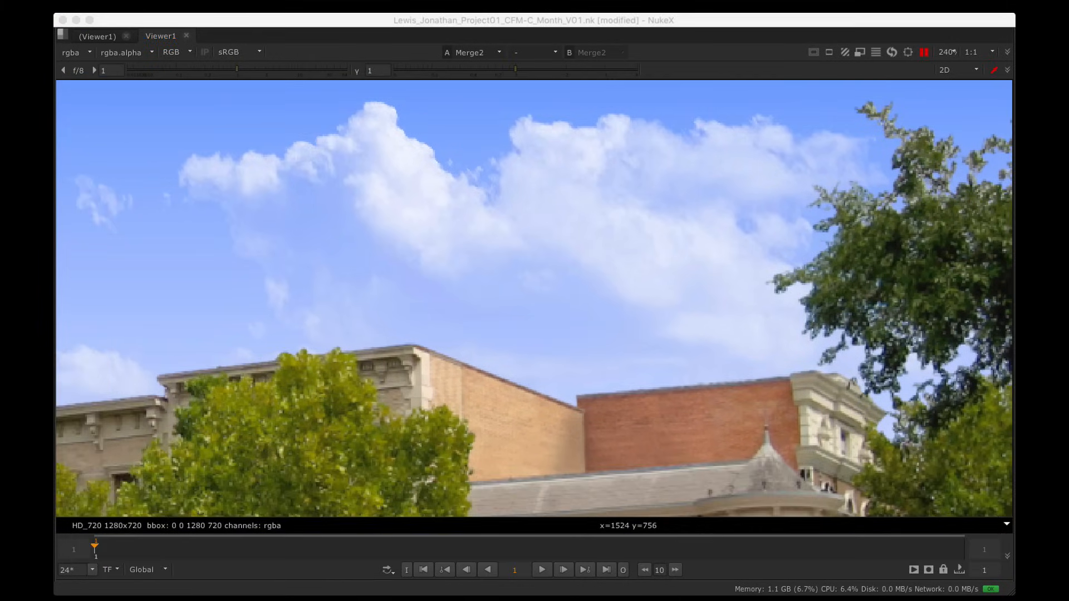
drag(1014, 146, 740, 39)
click(474, 42)
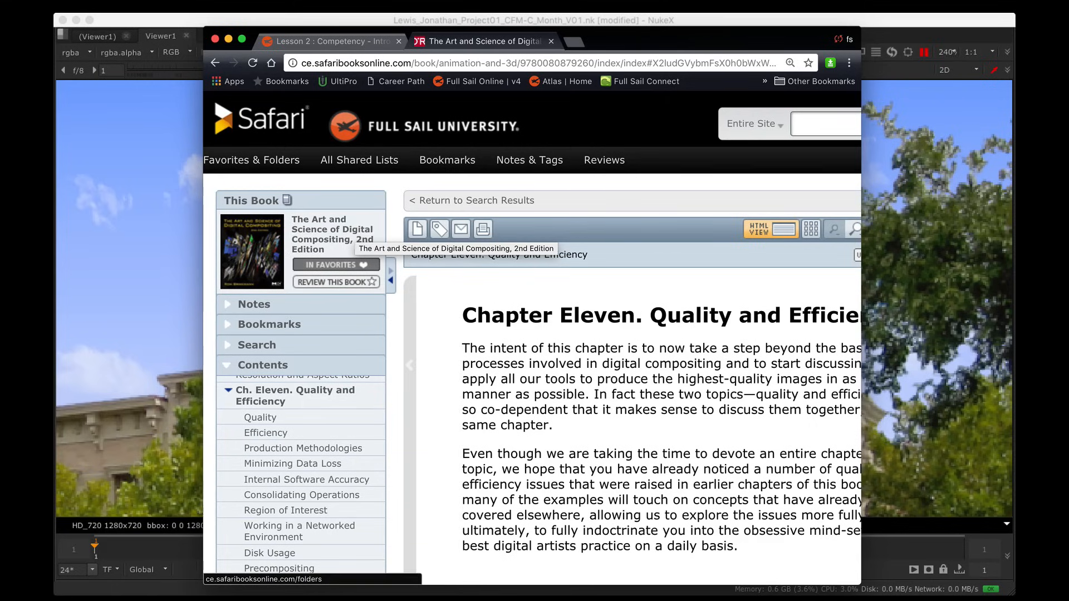
Step: Search the book for 'light wrap' and open the first result
click(257, 346)
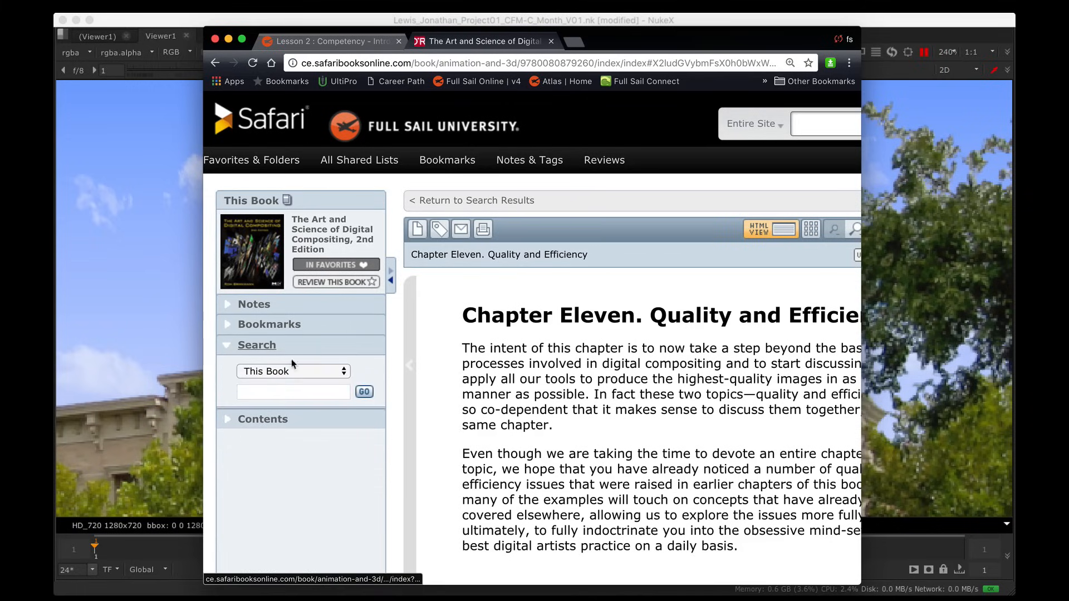
click(283, 392)
text(light wrap)
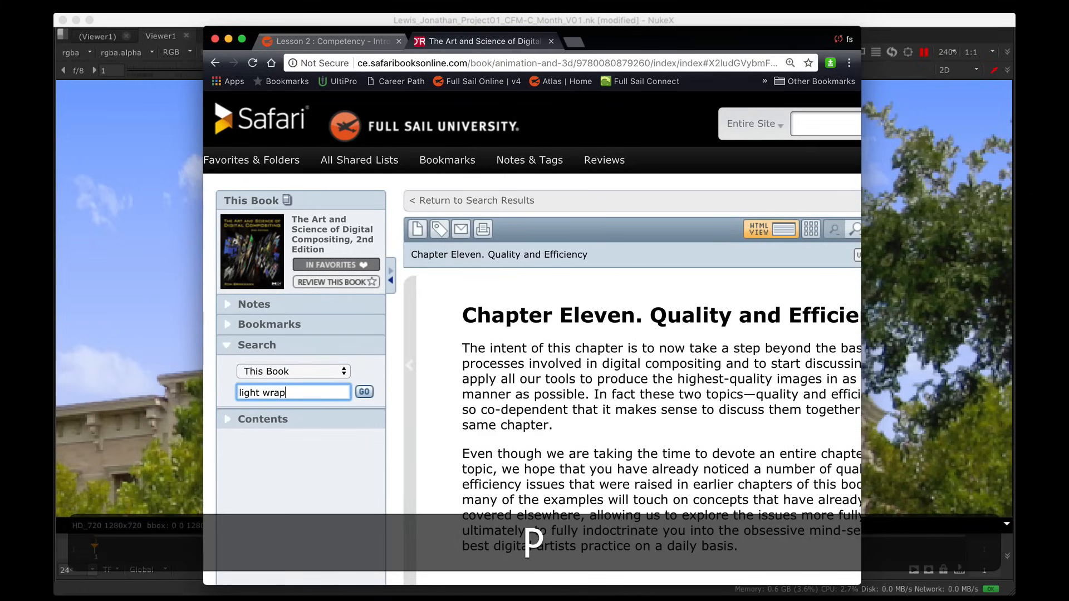
key(Return)
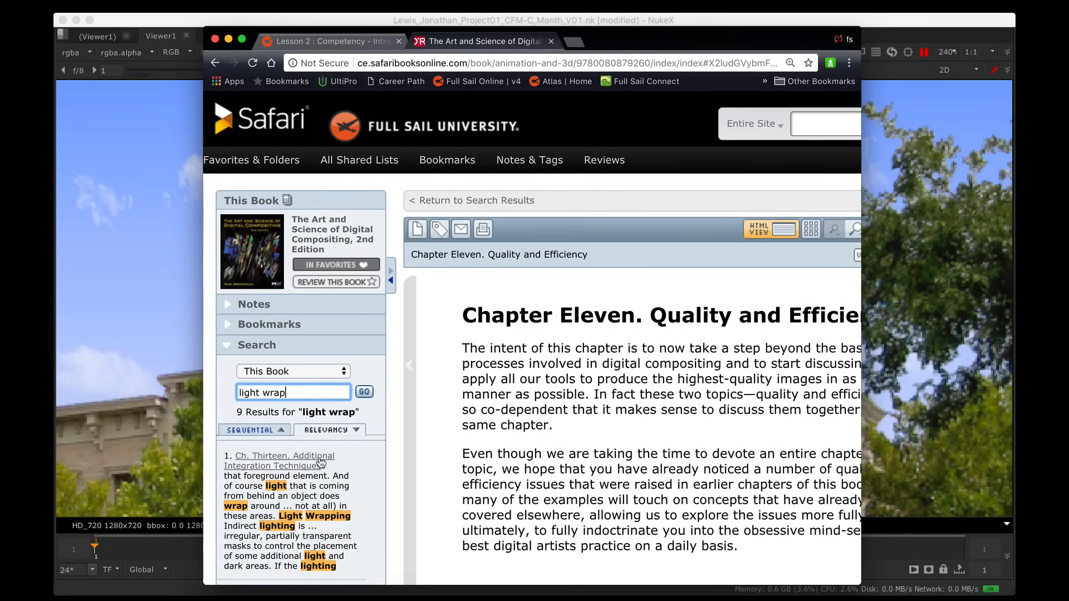
click(301, 463)
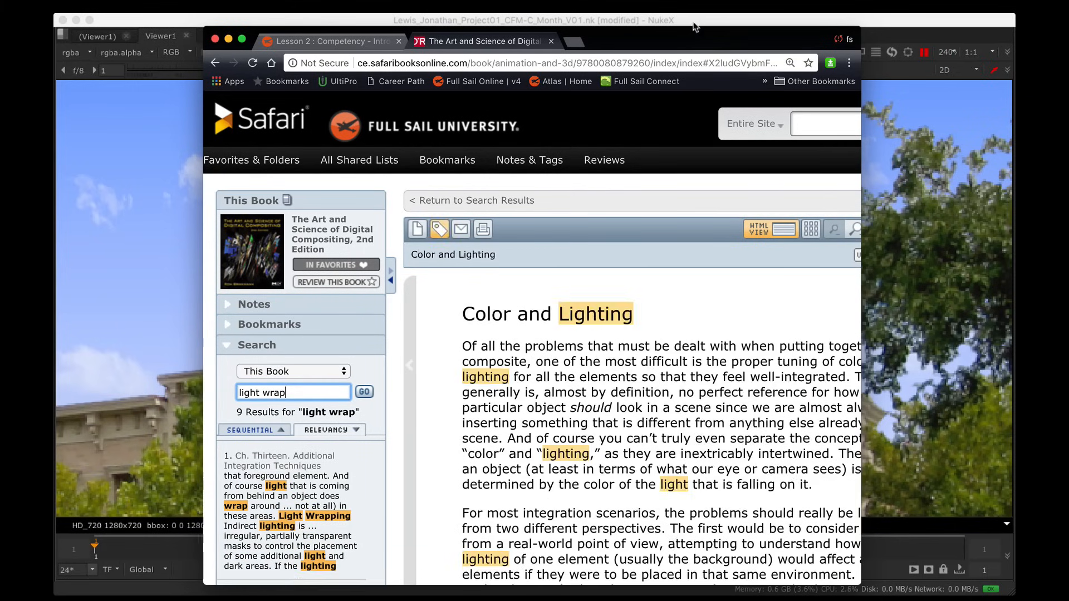
Step: Read the Light Wrapping section, then minimize the browser to return to NukeX
drag(697, 34, 610, 21)
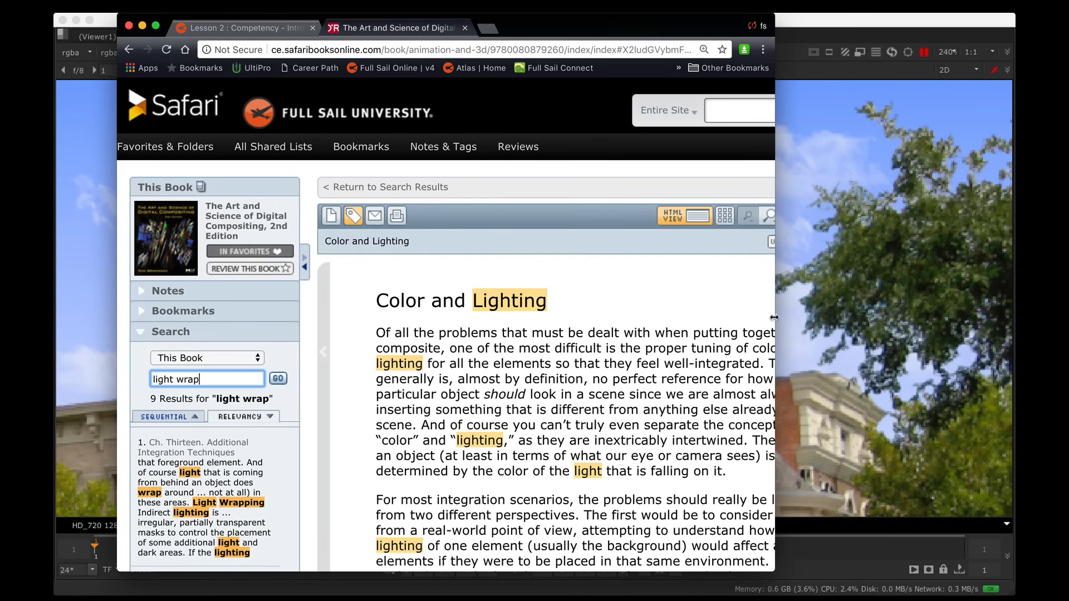
drag(775, 318, 939, 318)
scroll(632, 284, down, 10)
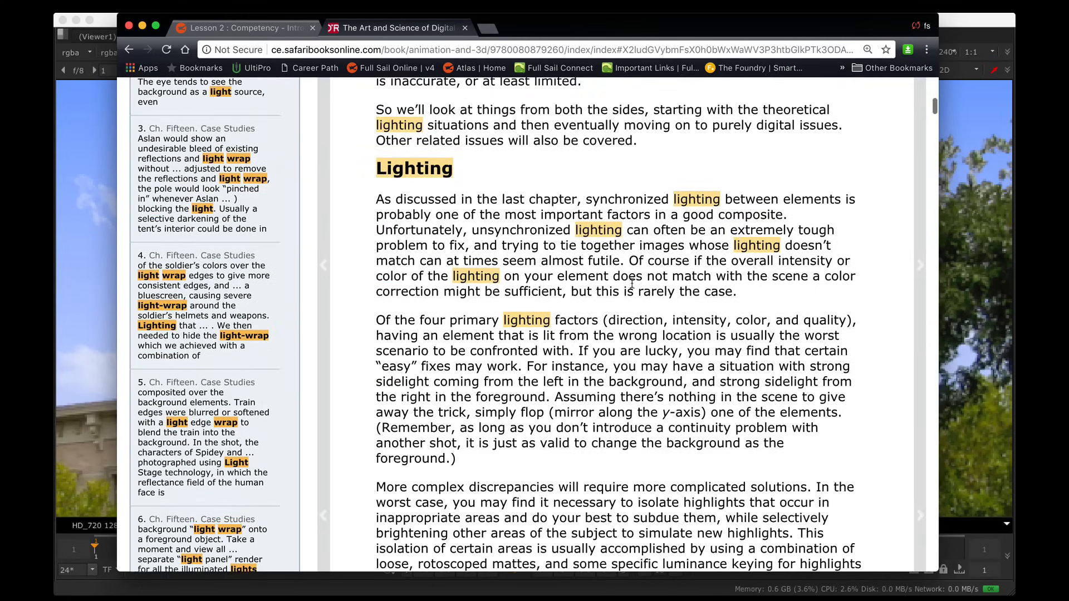
scroll(623, 284, down, 15)
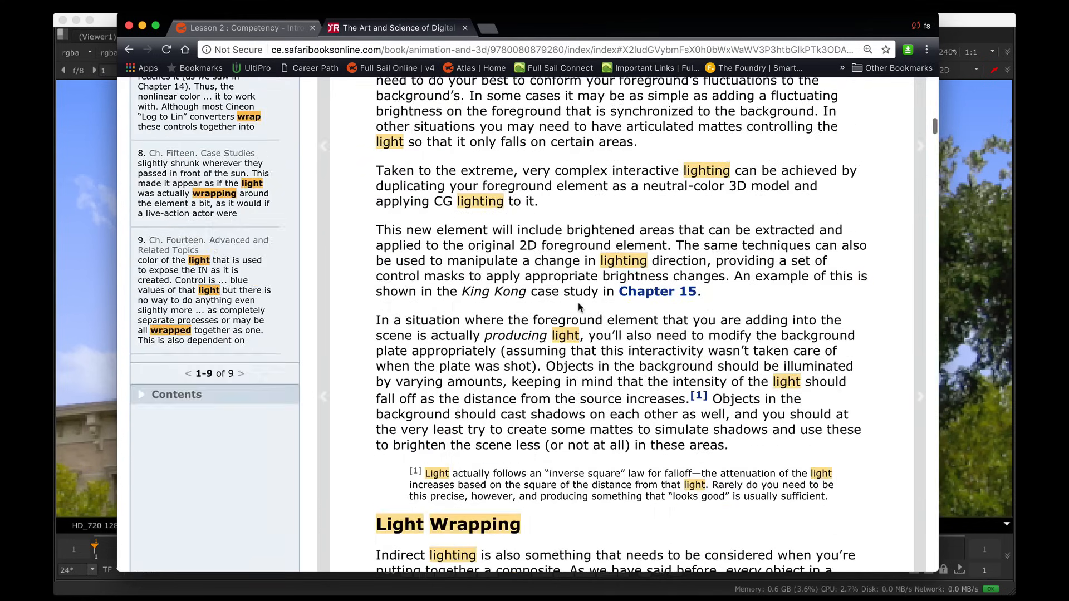
scroll(579, 303, down, 3)
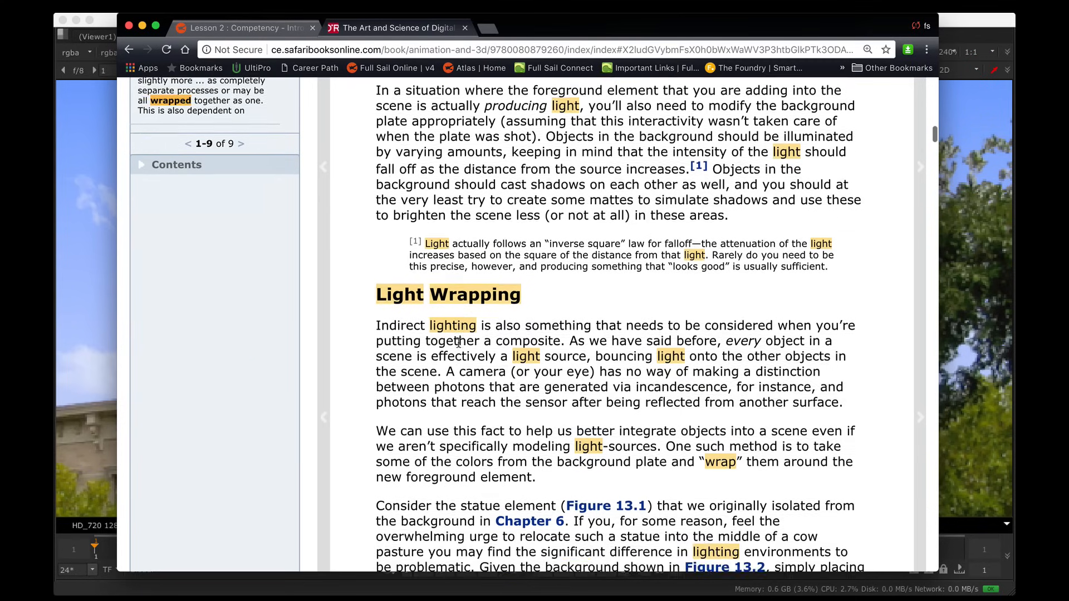
scroll(459, 344, down, 4)
scroll(458, 344, down, 5)
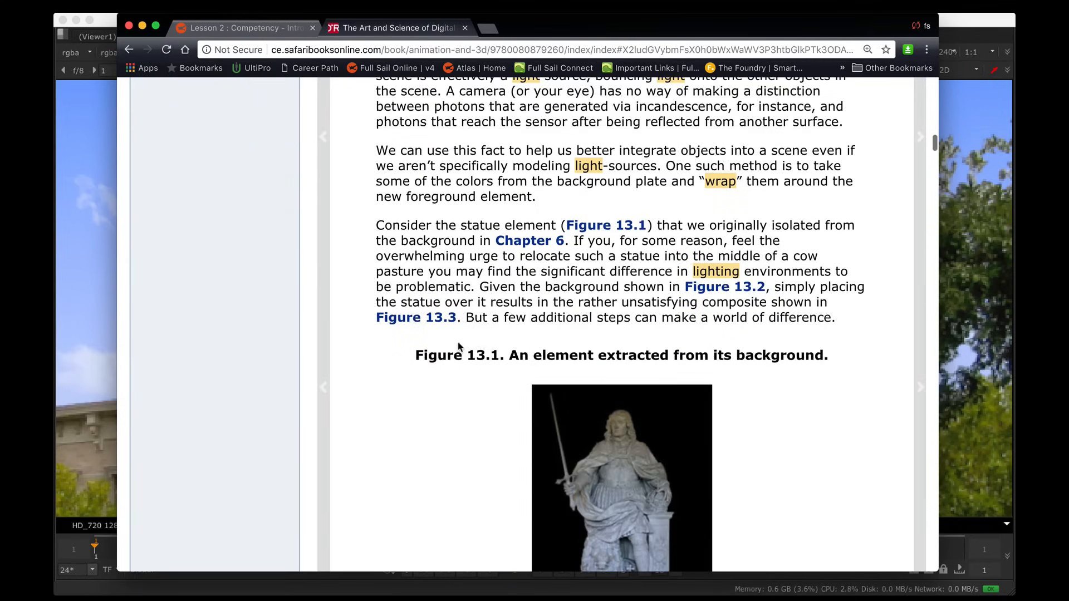
scroll(459, 345, up, 4)
scroll(459, 344, up, 4)
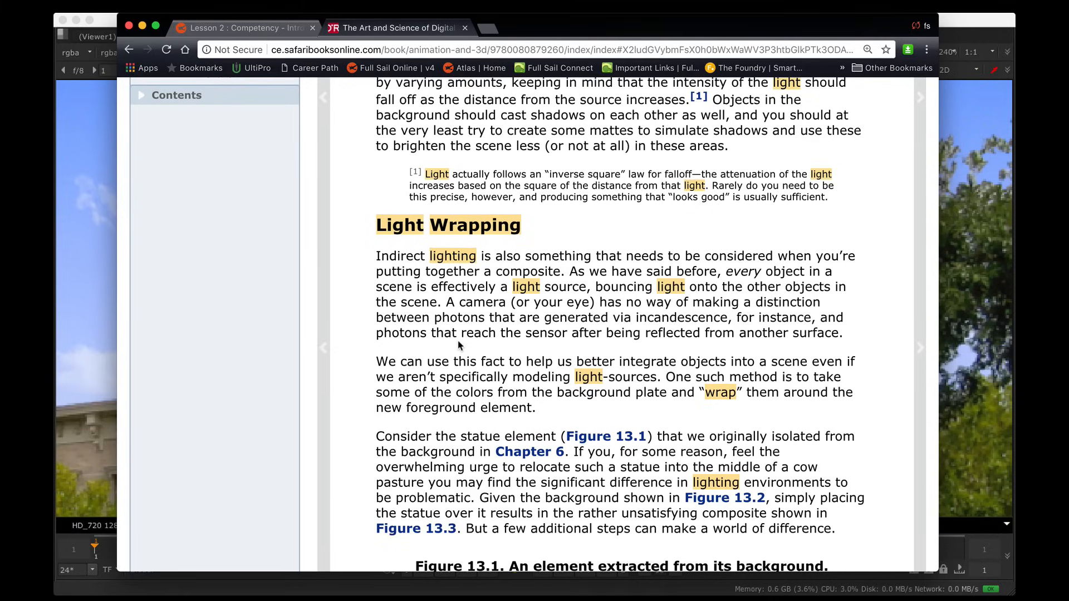
drag(535, 21, 535, 0)
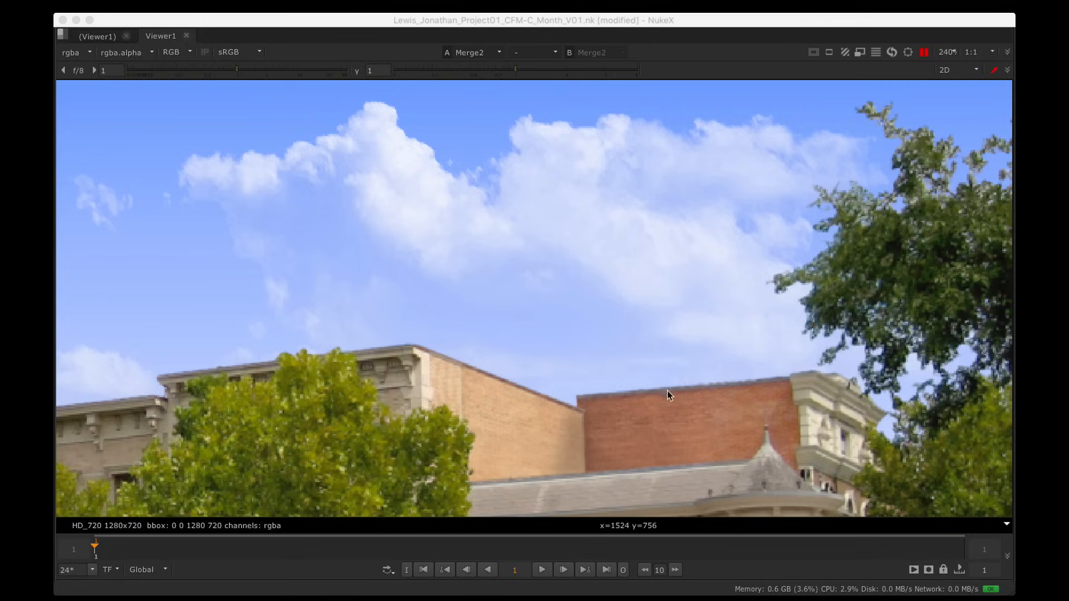
Step: Pan the maximized viewer over the sky, skyline and angel statue, then zoom out and restore the layout
alt+drag(464, 393, 837, 369)
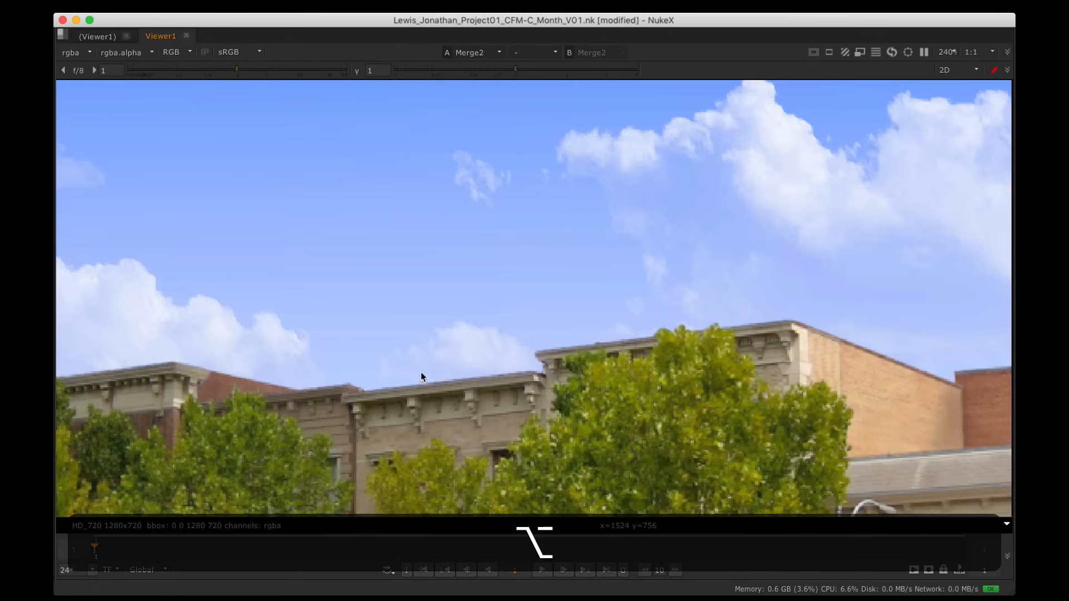
alt+drag(421, 377, 506, 354)
alt+drag(307, 358, 543, 352)
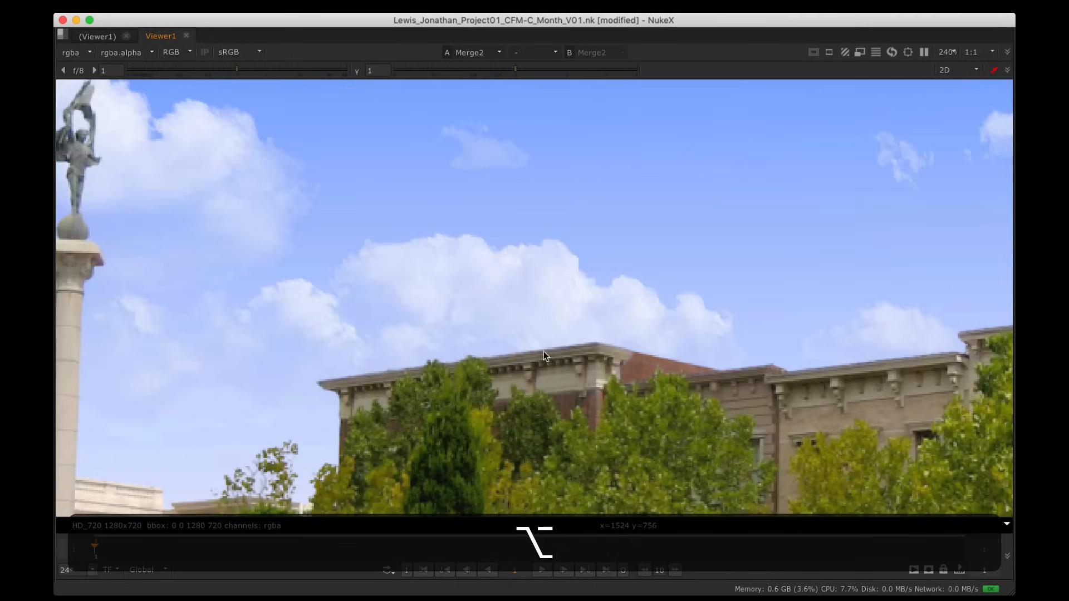
alt+drag(339, 370, 556, 368)
alt+drag(488, 469, 597, 417)
mouse_move(518, 429)
alt+mouse_down()
mouse_move(574, 397)
mouse_move(652, 449)
alt+mouse_up()
alt+drag(546, 231, 555, 313)
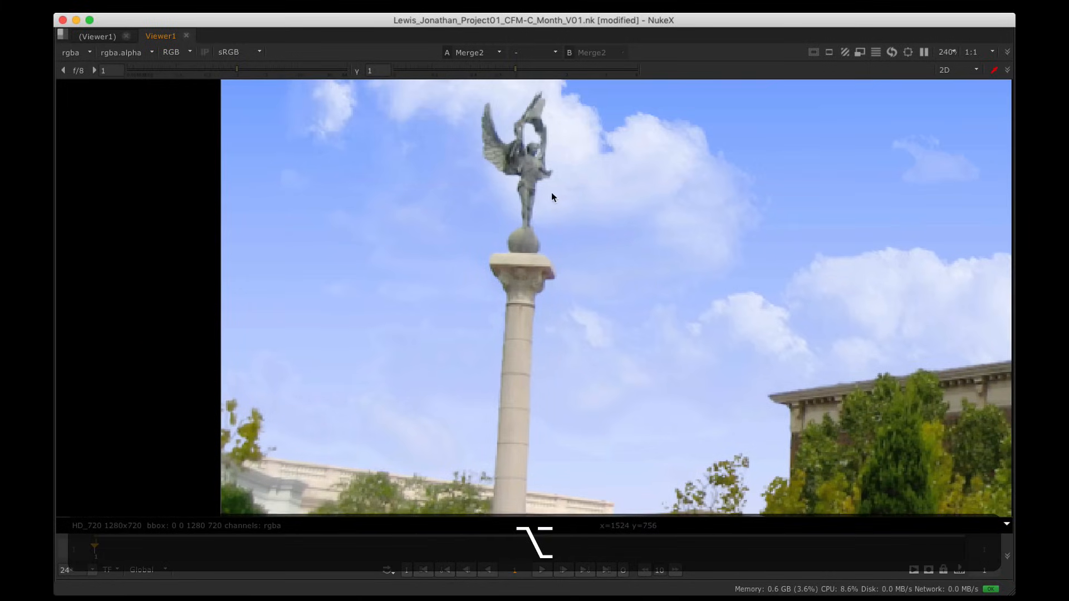
alt+drag(547, 144, 555, 182)
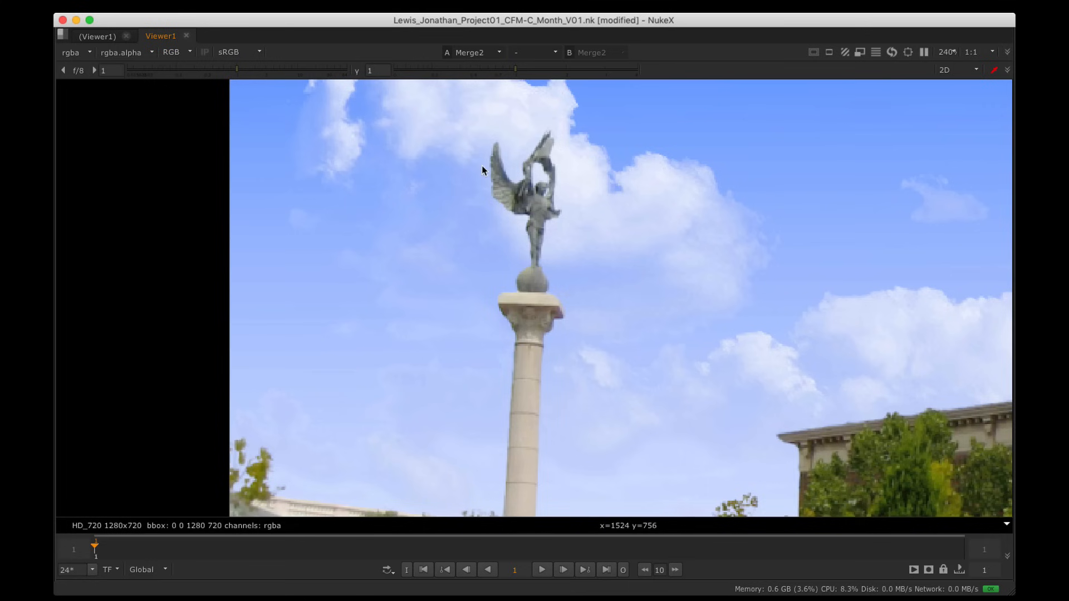
alt+drag(527, 249, 558, 179)
mouse_move(543, 355)
alt+mouse_down()
mouse_move(532, 278)
mouse_move(206, 126)
alt+mouse_up()
alt+drag(841, 179, 320, 261)
alt+drag(836, 223, 582, 289)
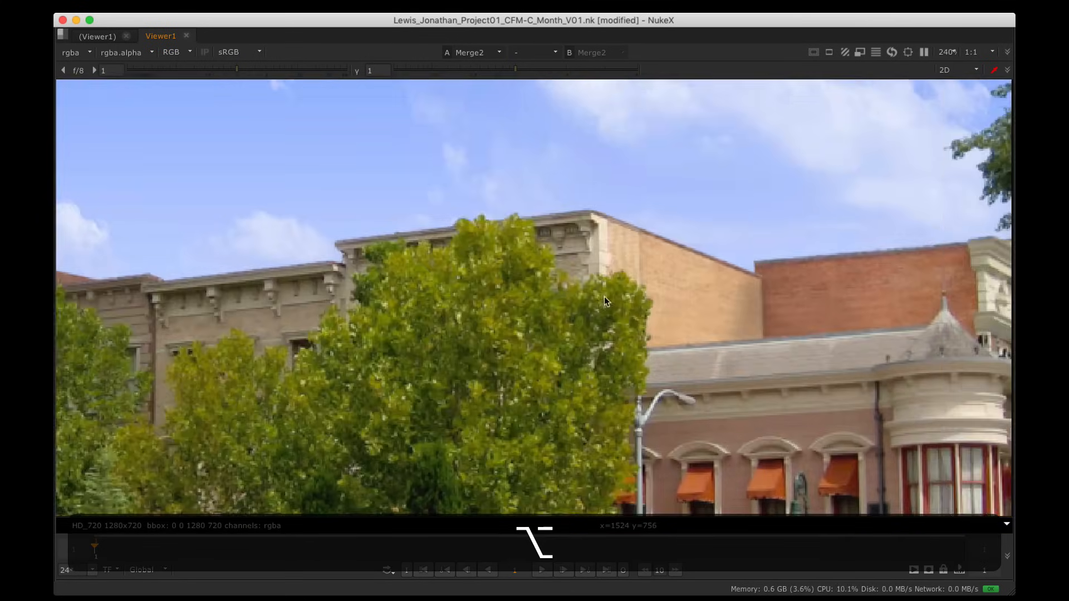
alt+middle_drag(778, 234, 750, 234)
key(space)
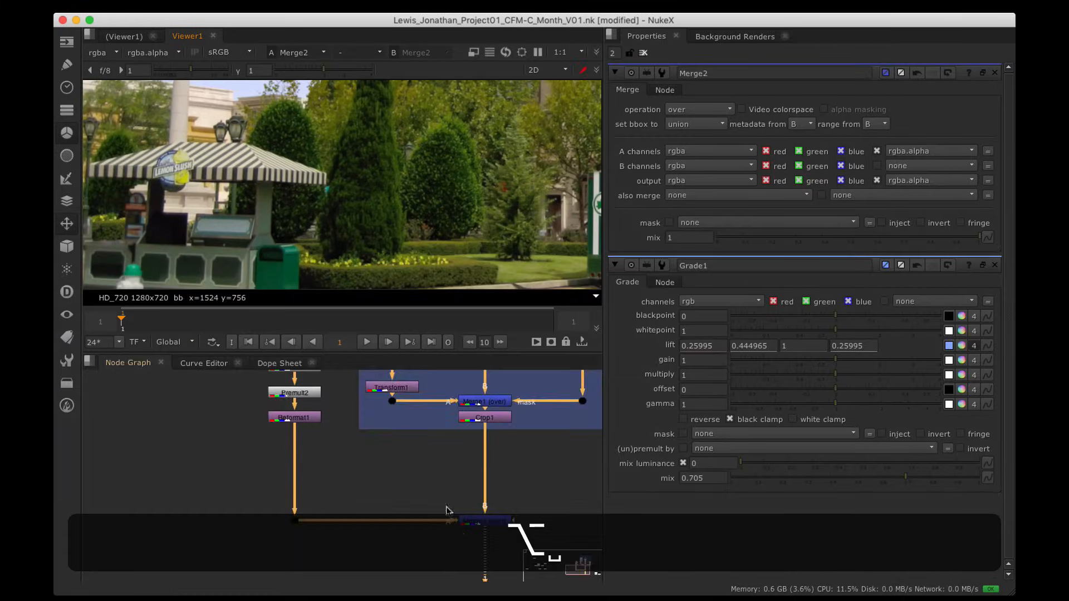
Step: View Merge2, then the cropped sky from Crop1, then the street plate Dot and its alpha
click(473, 492)
key(1)
click(473, 391)
key(1)
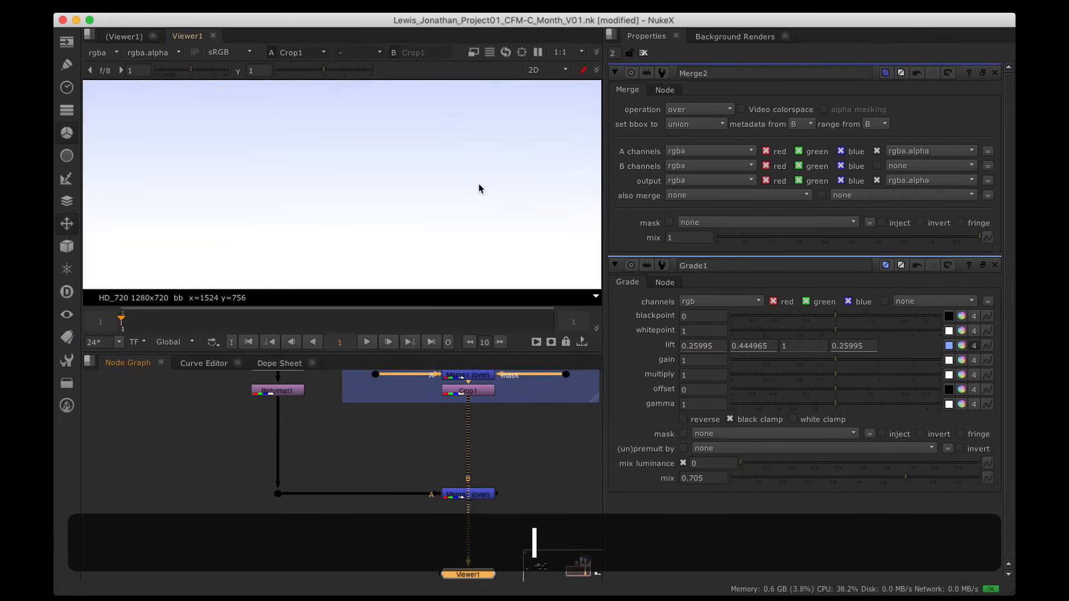
alt+middle_drag(479, 184, 371, 212)
click(279, 492)
key(1)
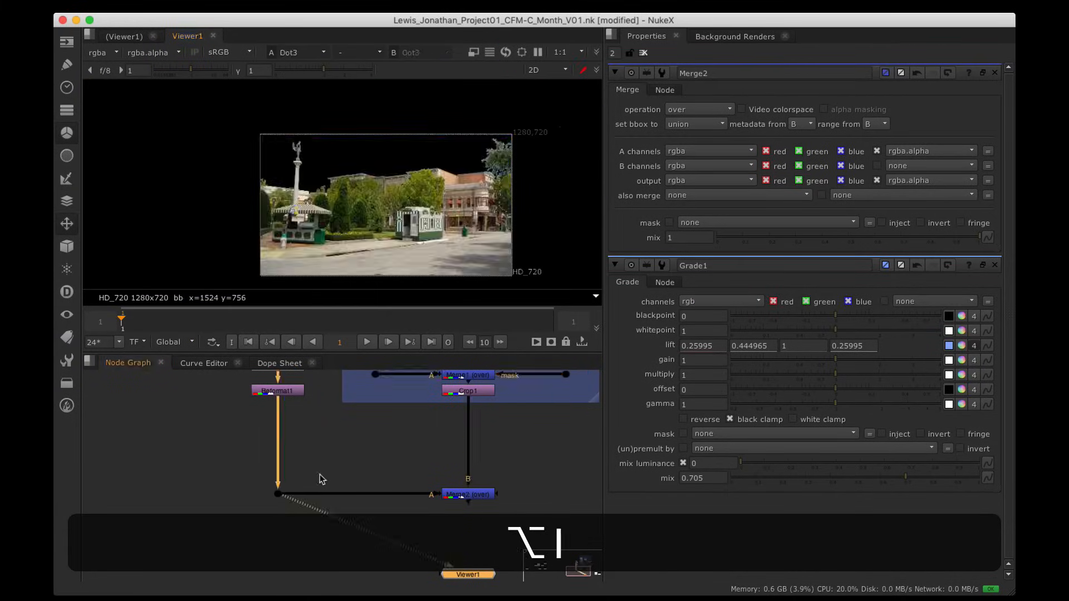
key(a)
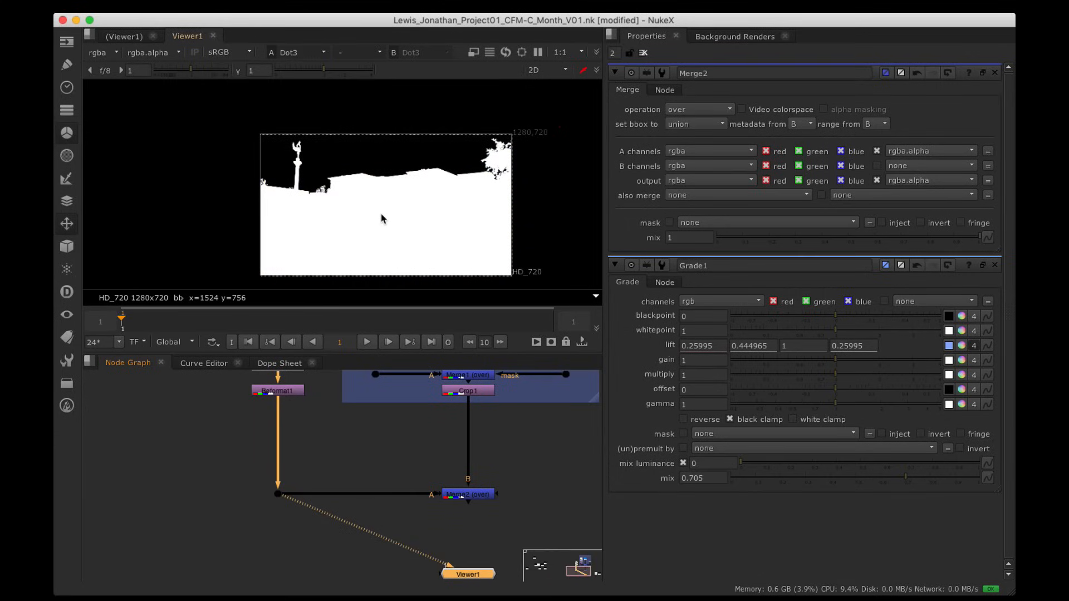
key(a)
Step: Move Viewer1 under the street plate Dot and expand the node graph
alt+drag(433, 375, 422, 327)
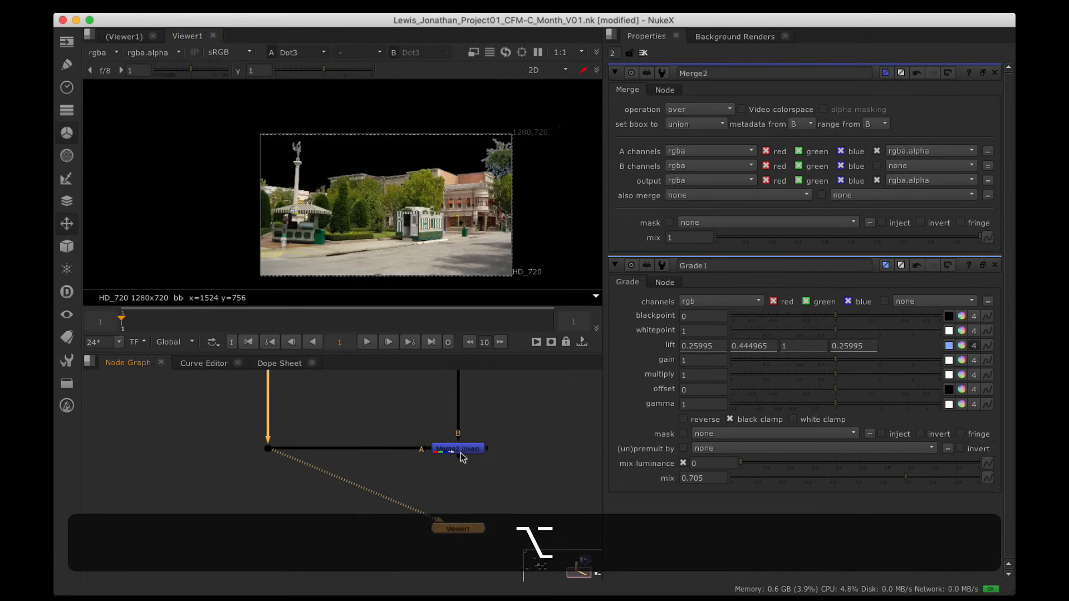
drag(454, 524, 264, 559)
key(space)
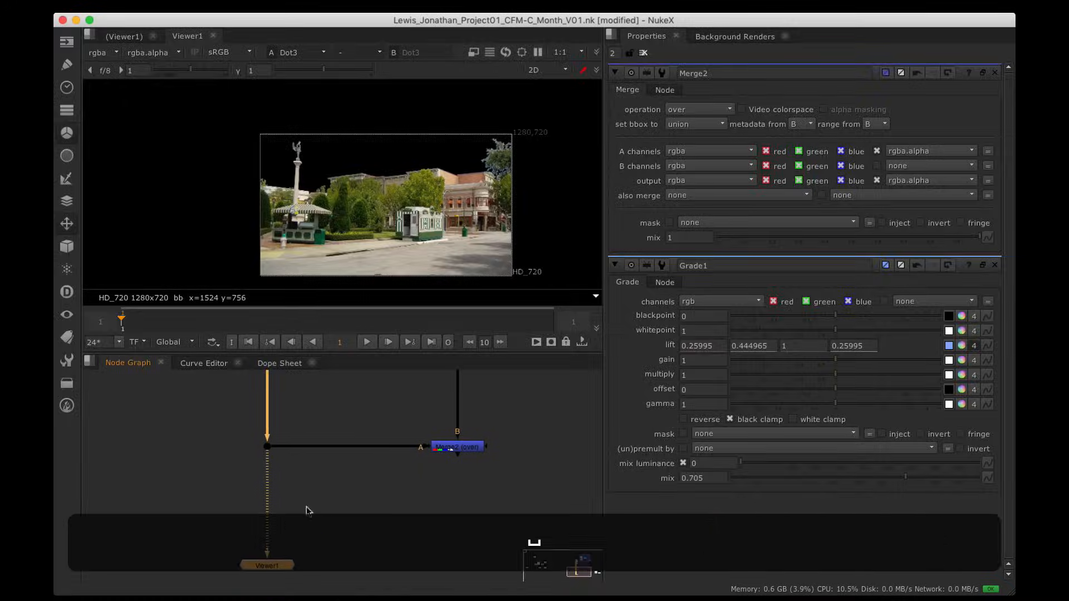
alt+drag(344, 481, 401, 437)
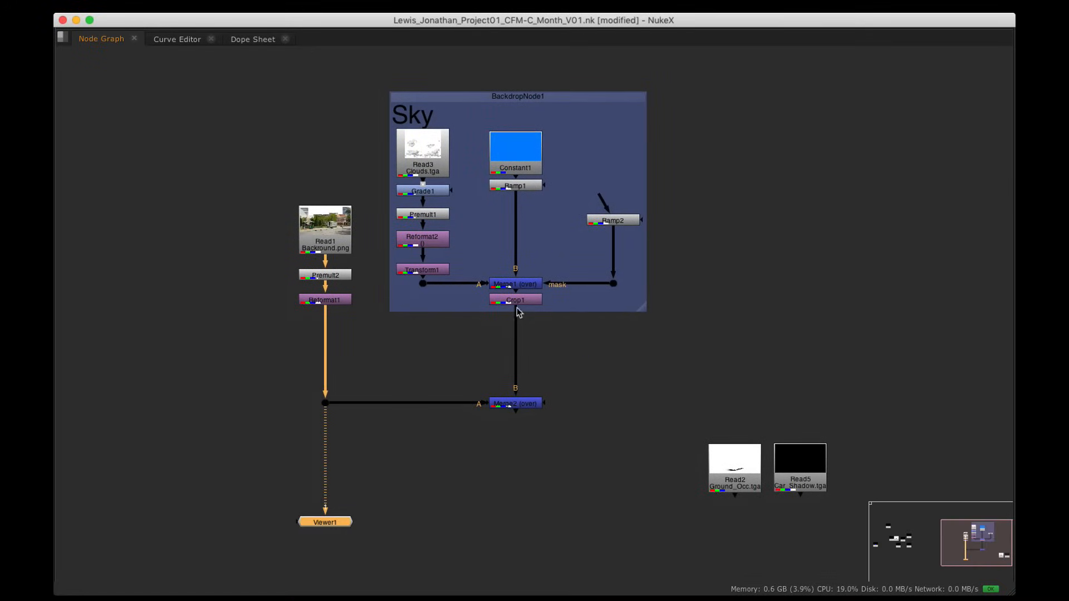
Step: Insert a Dot on the Crop1-to-Merge2 pipe and move Viewer1 out of the way
super+click(516, 350)
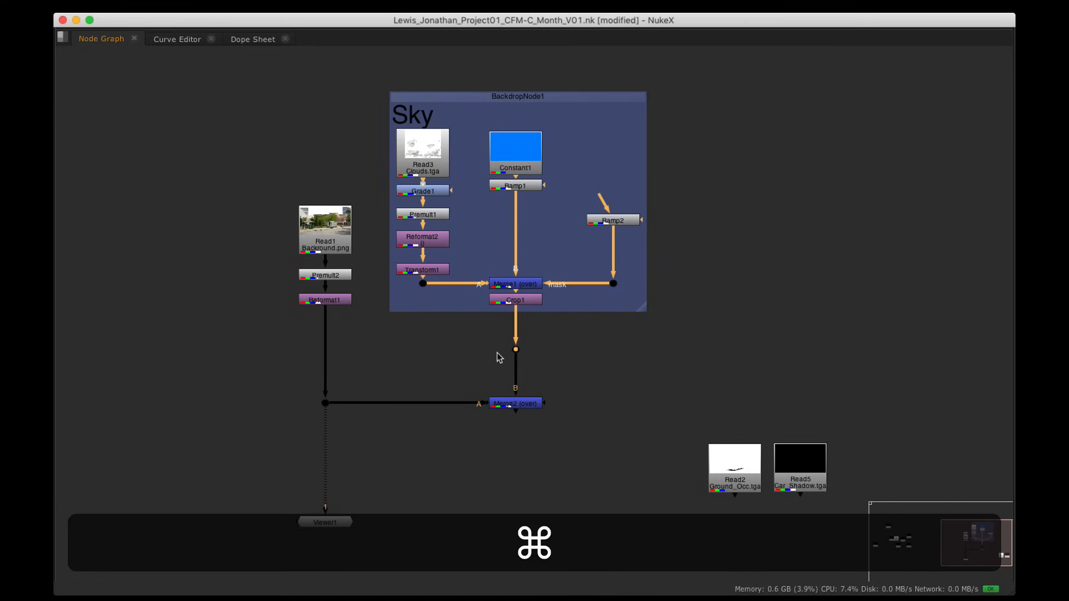
click(528, 356)
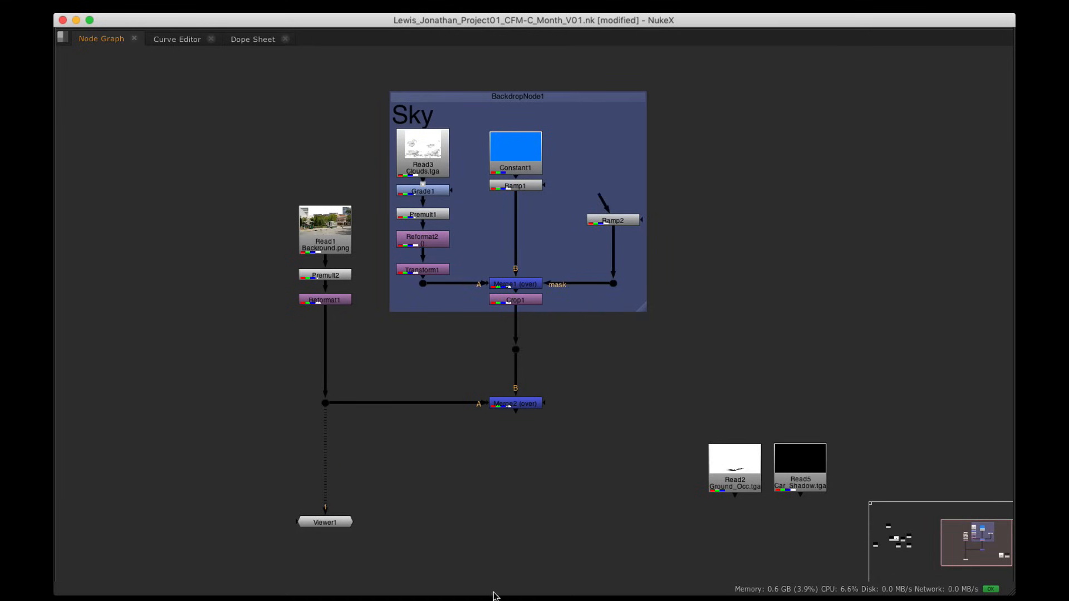
alt+drag(503, 518, 517, 412)
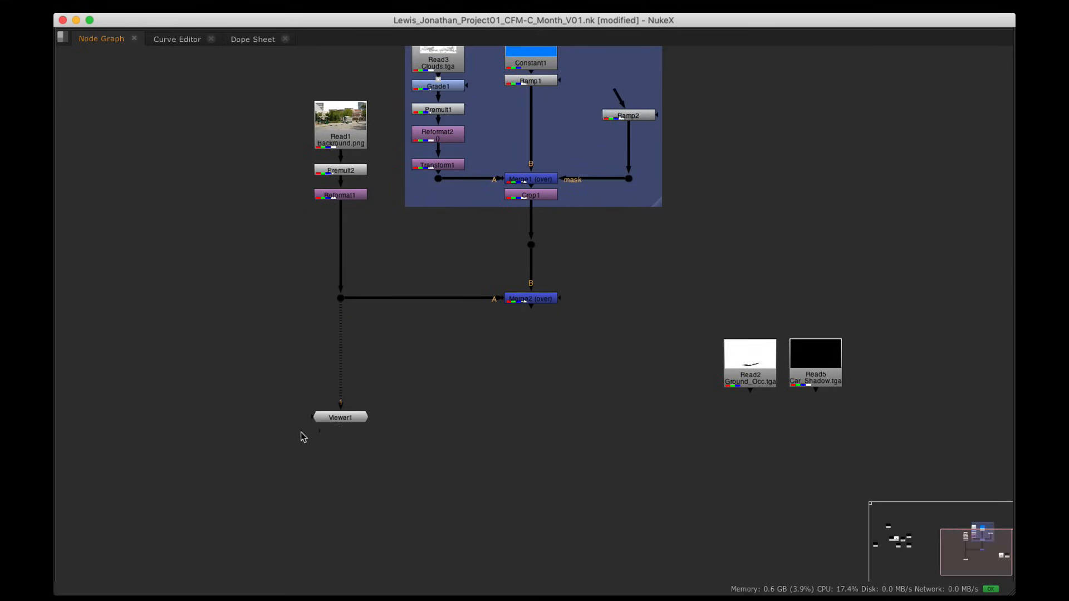
drag(332, 420, 114, 425)
click(422, 459)
Step: Create a LightWrap1 node with the 'lt' node search
key(Tab)
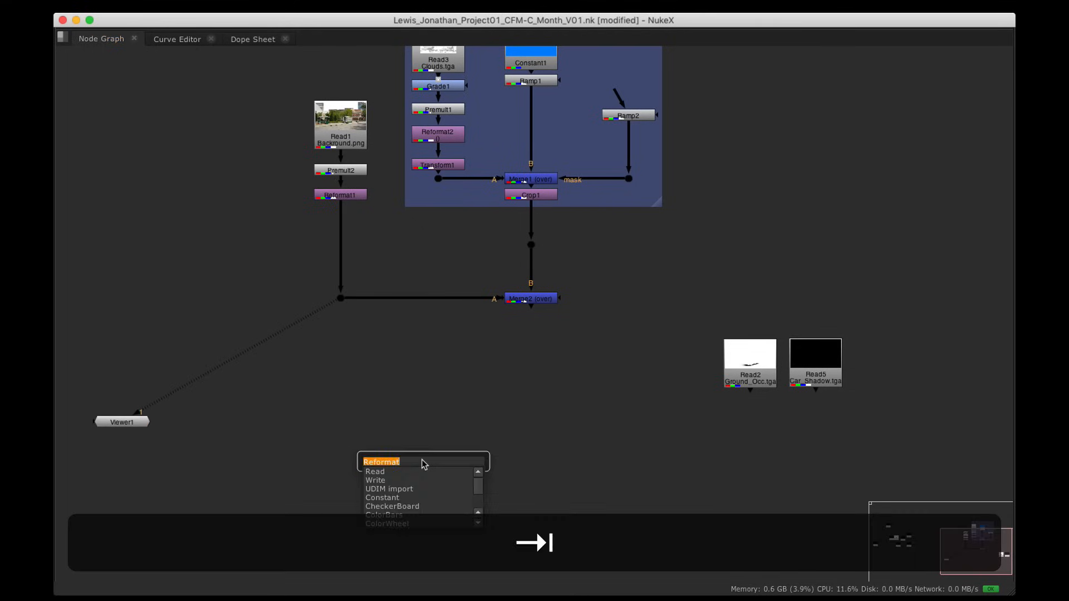
text(lt)
key(Down)
key(Return)
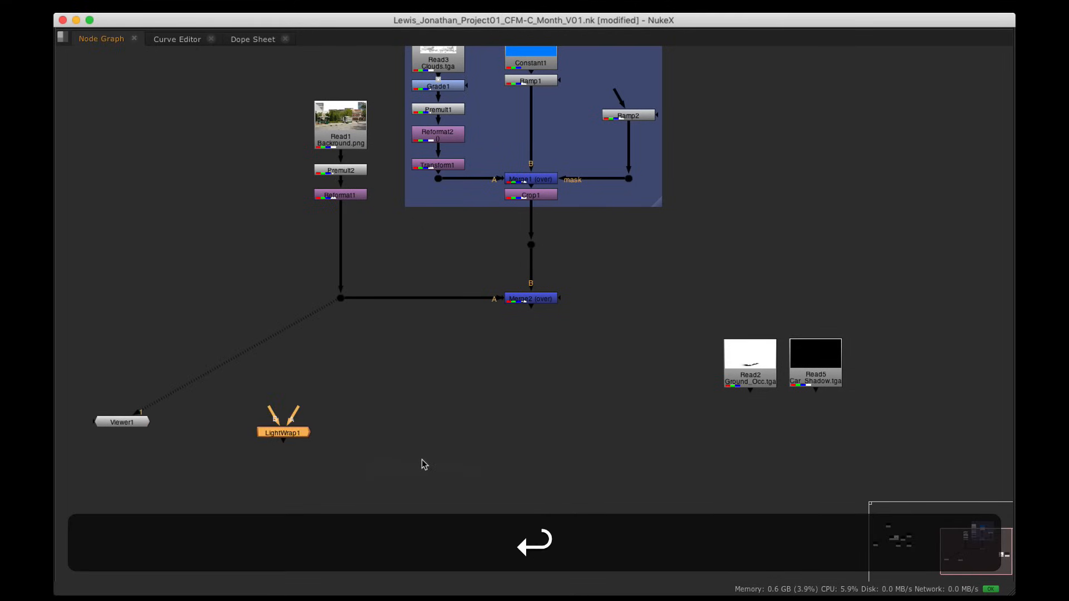
drag(283, 433, 330, 435)
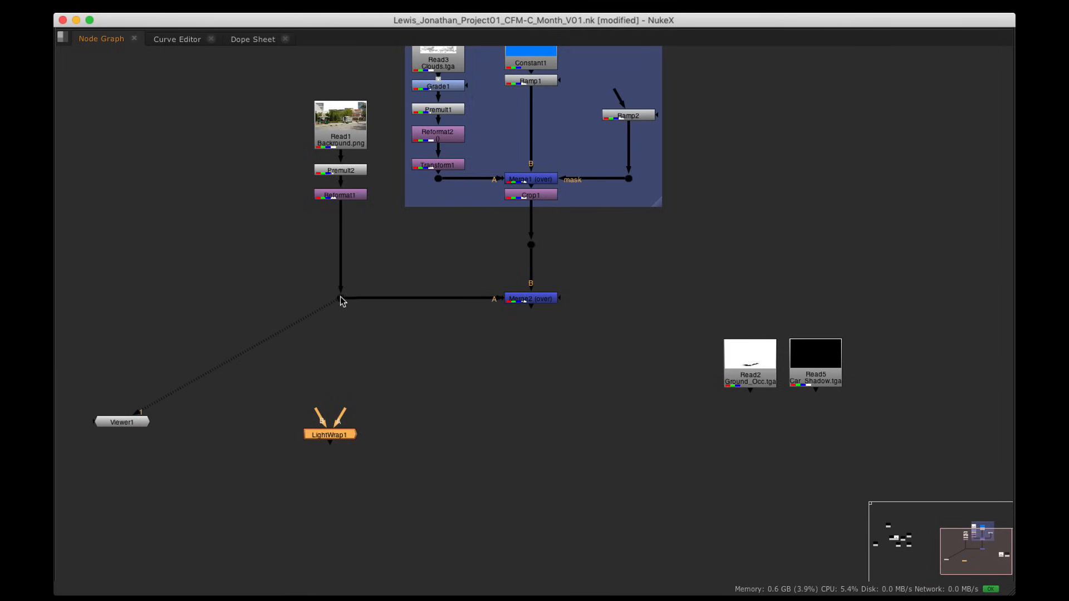
Step: Wire LightWrap1's B input to the street plate Dot and its A input to the sky Dot
mouse_move(332, 438)
mouse_down()
mouse_move(342, 438)
mouse_move(343, 300)
mouse_move(349, 436)
mouse_up()
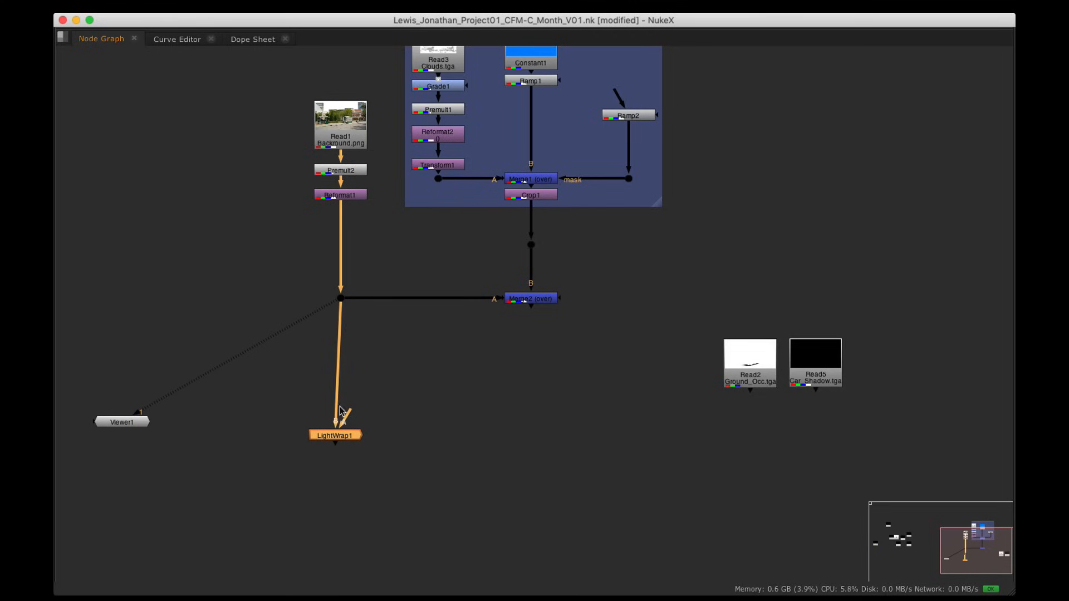
drag(341, 439, 530, 244)
super+drag(441, 338, 443, 245)
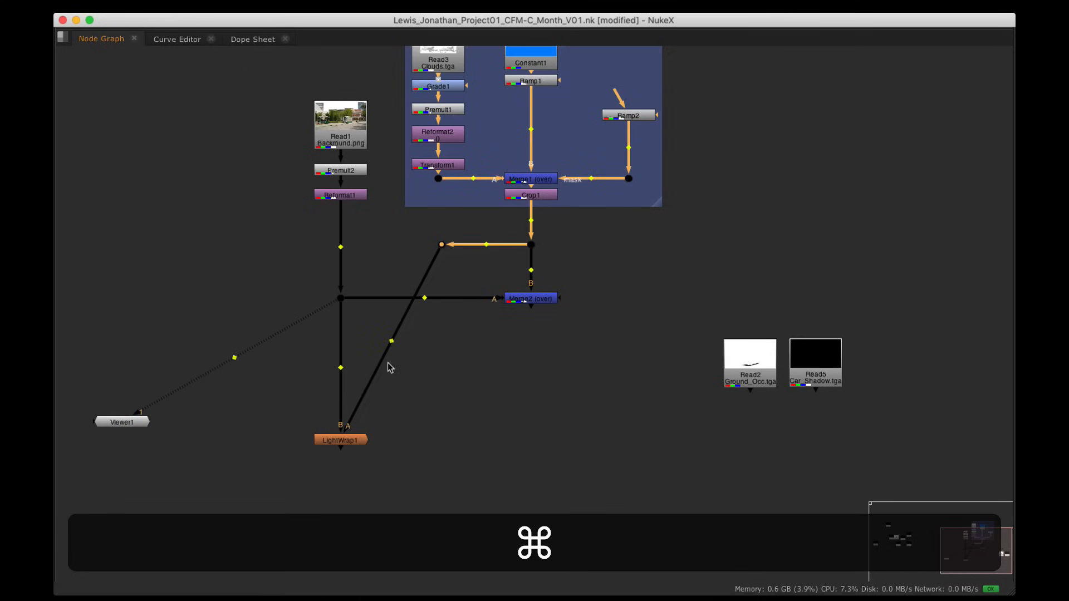
super+drag(392, 339, 441, 438)
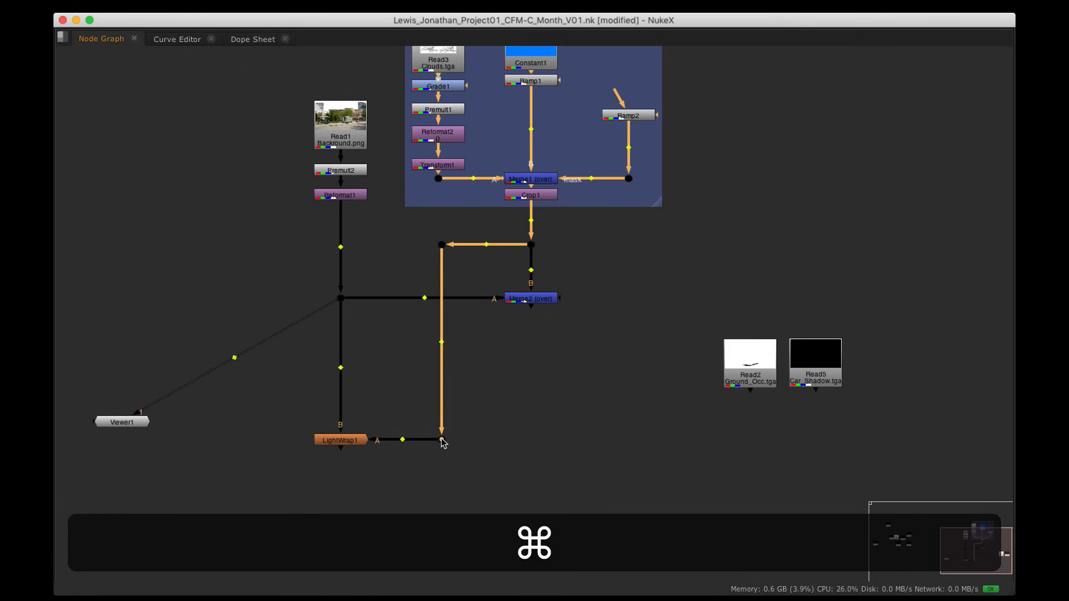
alt+super+drag(504, 410, 480, 394)
scroll(513, 393, down, 3)
click(377, 409)
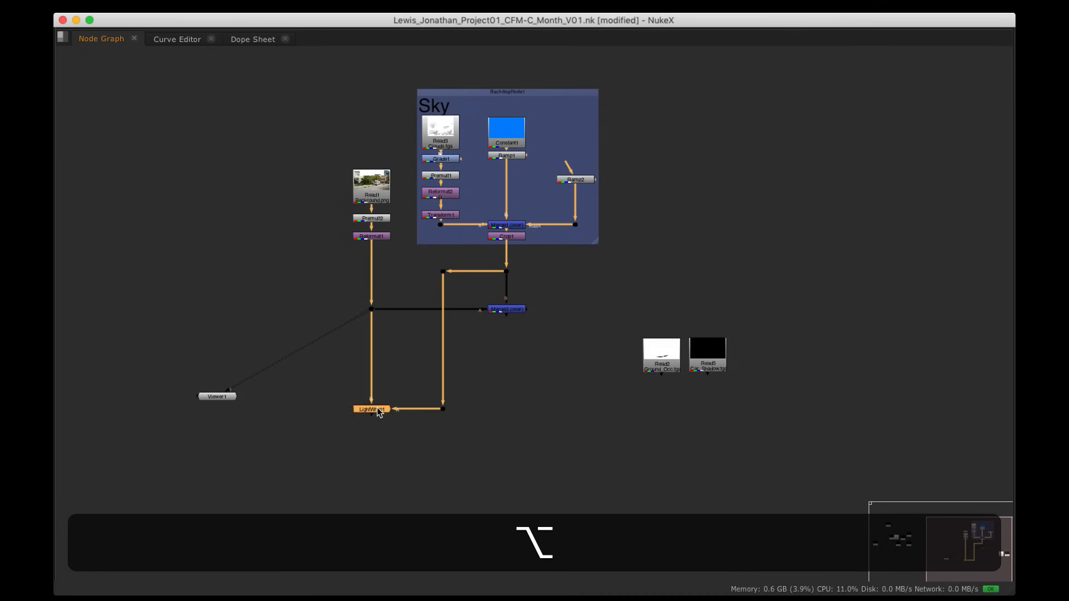
Step: View LightWrap1 with the full layout restored and turn on Generate wrap only
key(1)
key(space)
drag(220, 397, 377, 482)
alt+drag(414, 201, 366, 152)
scroll(377, 171, up, 2)
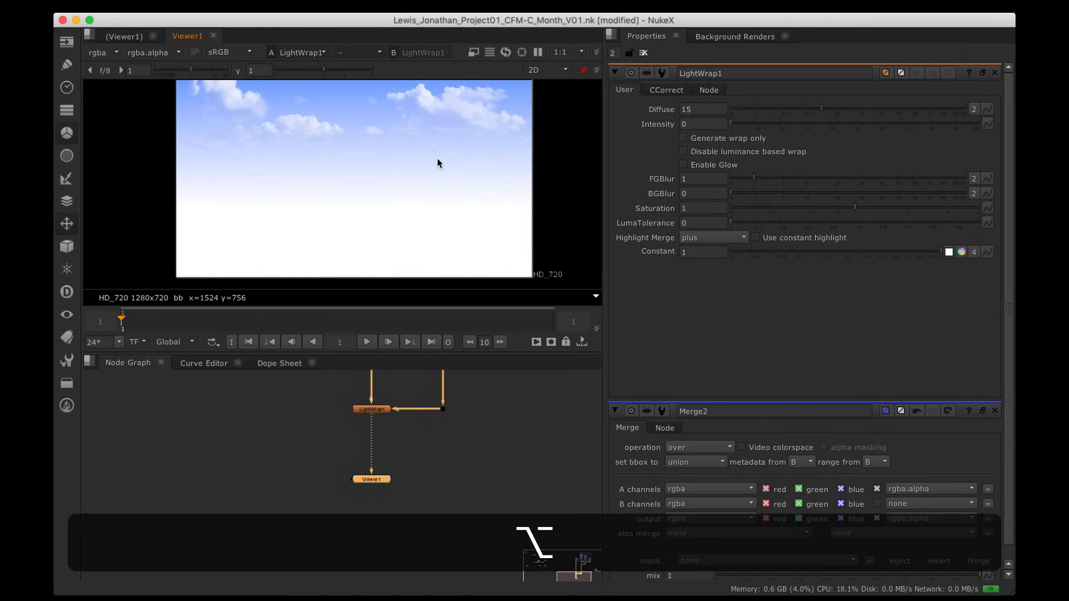
click(683, 137)
alt+drag(437, 164, 440, 172)
key(a)
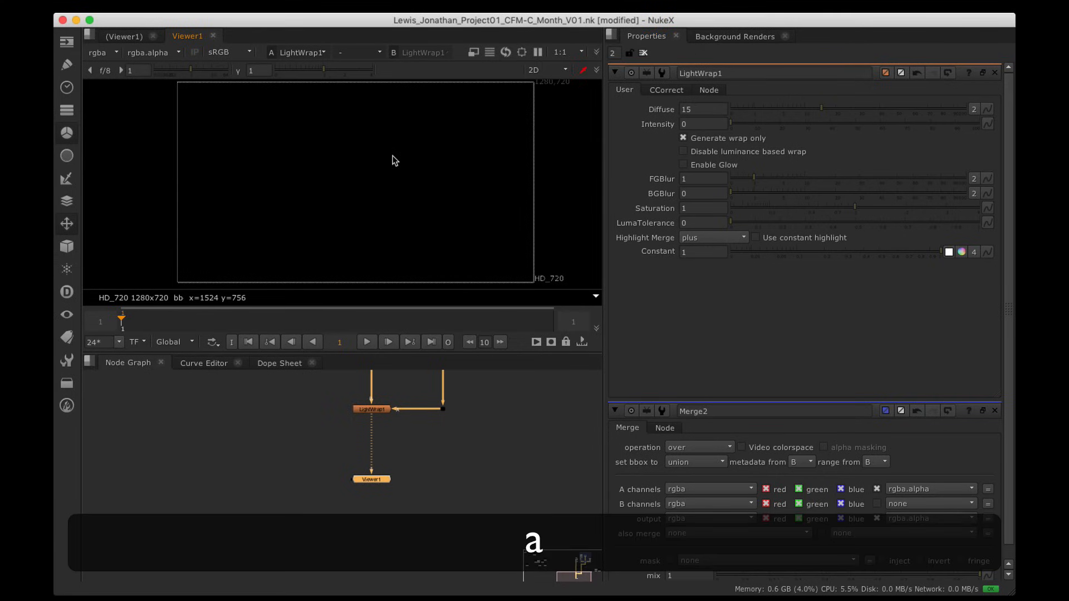
Step: Swap LightWrap1's A and B inputs and raise the wrap Intensity to 36.5
click(374, 410)
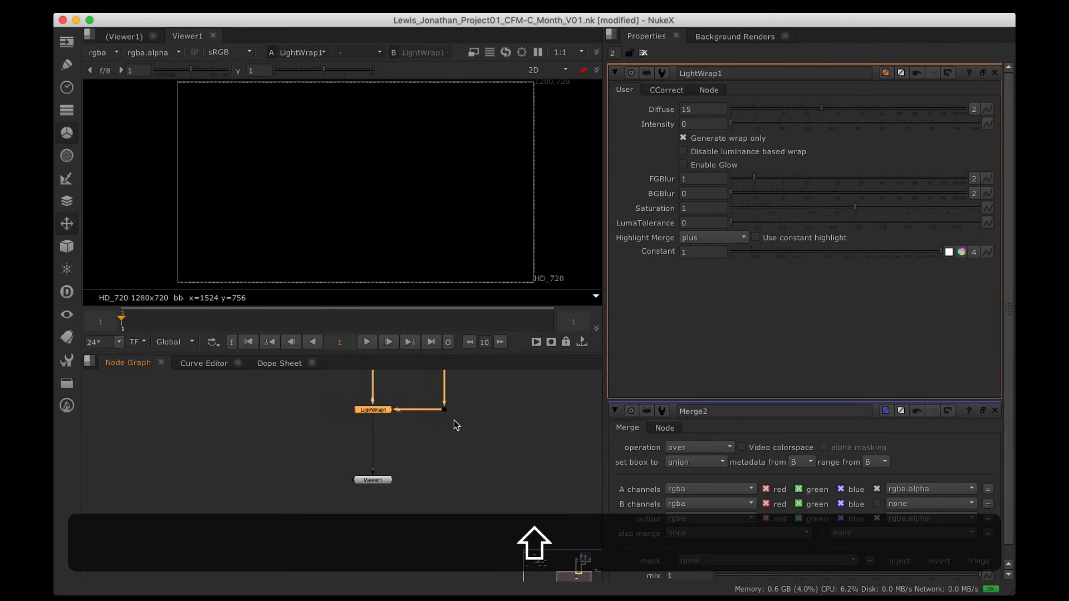
key(shift+x)
scroll(406, 412, up, 5)
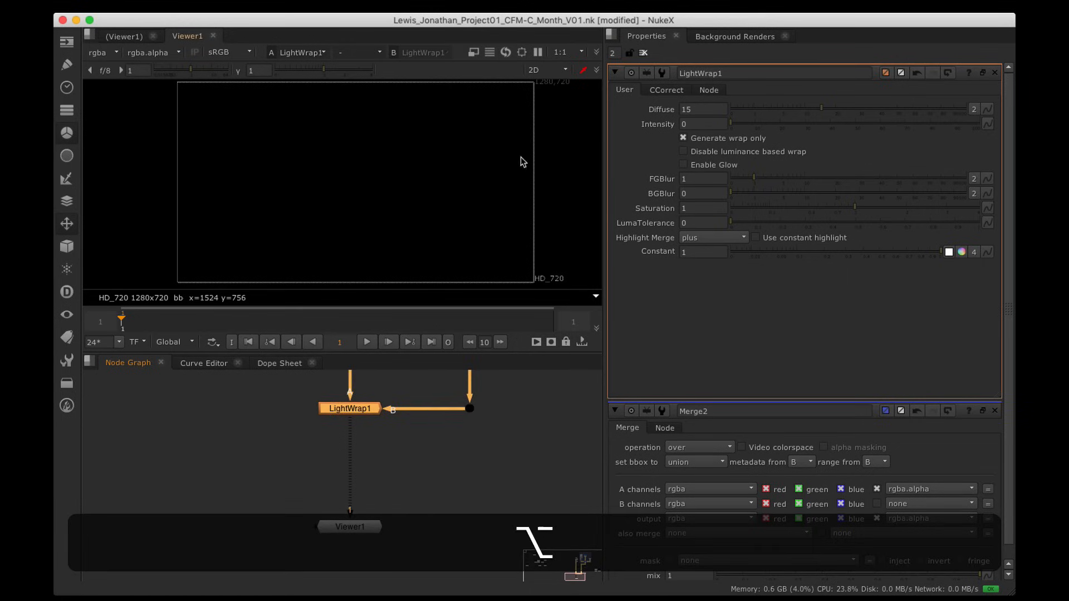
alt+drag(521, 162, 544, 191)
drag(765, 123, 821, 125)
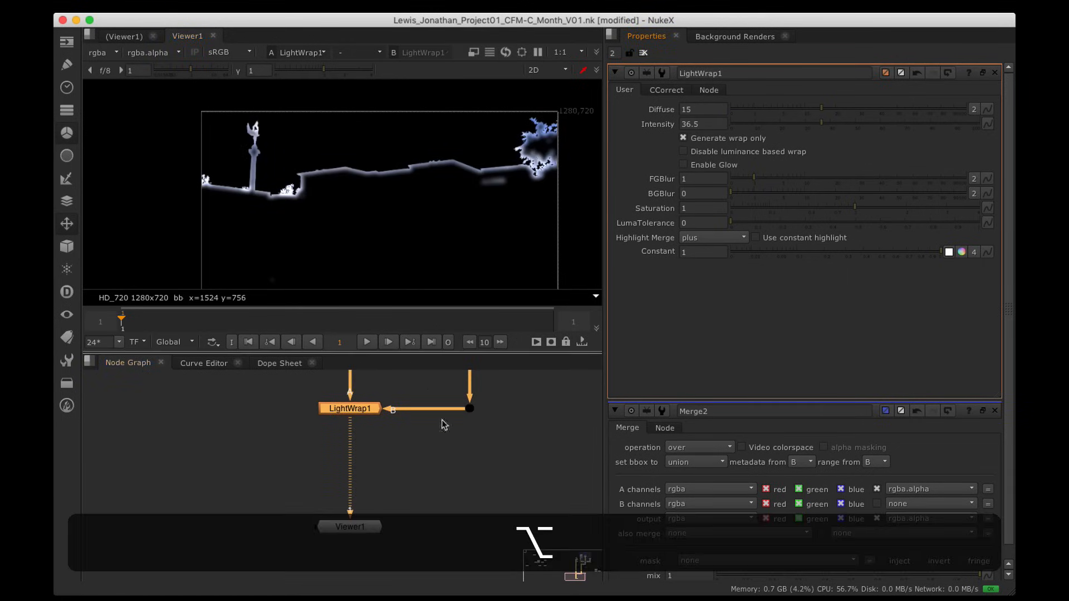
Step: Maximize the node graph and swap LightWrap1's A and B inputs back
alt+drag(441, 449, 439, 465)
key(alt+space)
alt+drag(445, 300, 523, 300)
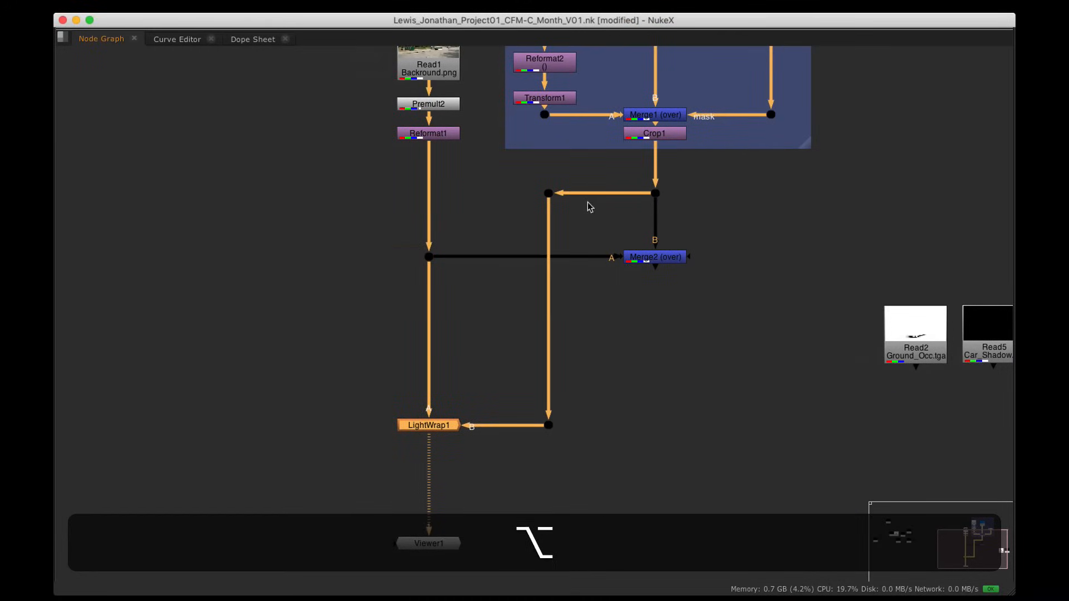
key(shift+x)
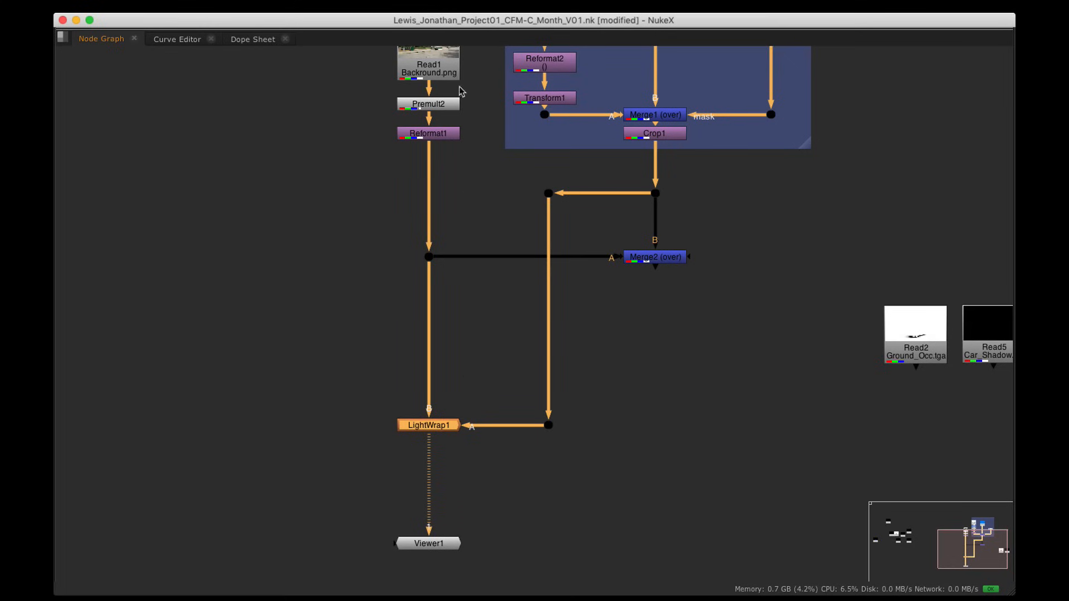
alt+drag(441, 249, 454, 350)
Step: Reframe the node graph around LightWrap1 and swap its A and B inputs
alt+drag(456, 203, 463, 114)
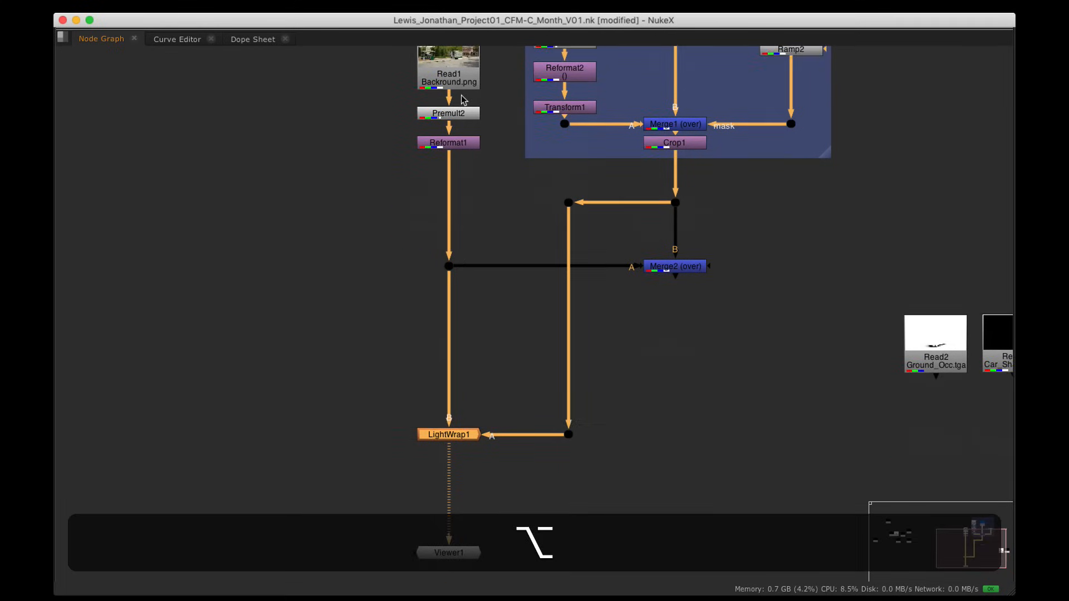
alt+middle_drag(449, 399, 454, 344)
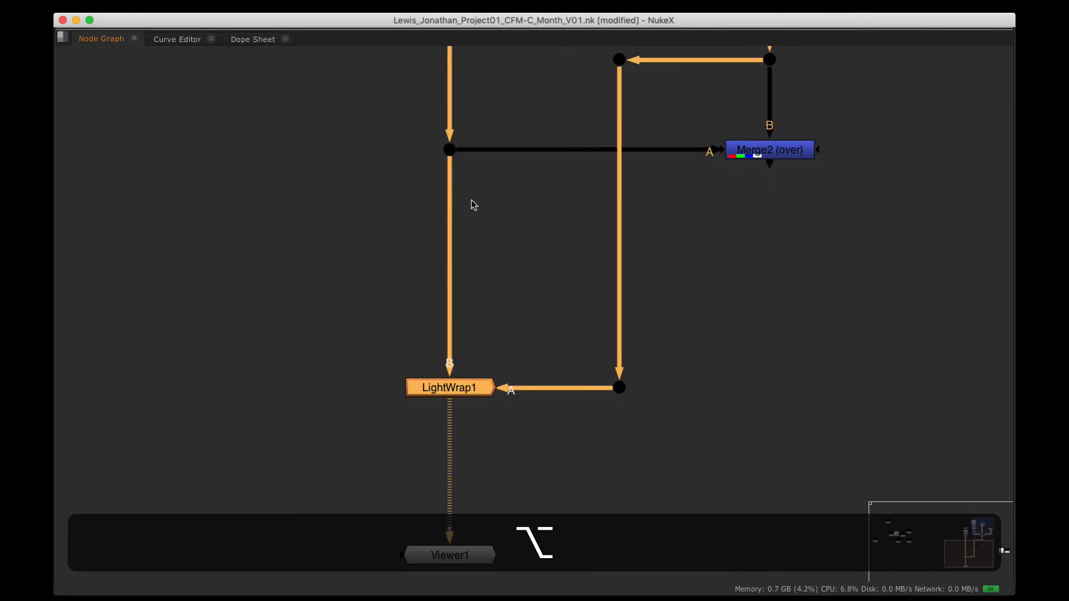
alt+drag(471, 201, 501, 363)
alt+drag(472, 472, 468, 335)
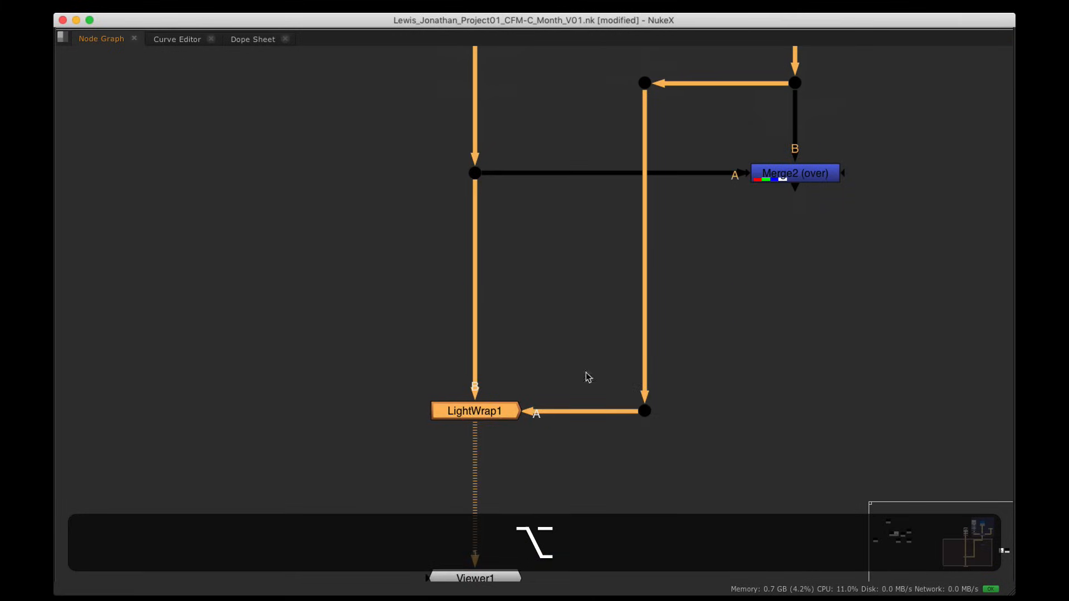
alt+drag(718, 128, 718, 243)
alt+drag(594, 526, 603, 371)
alt+scroll(603, 372, up, 2)
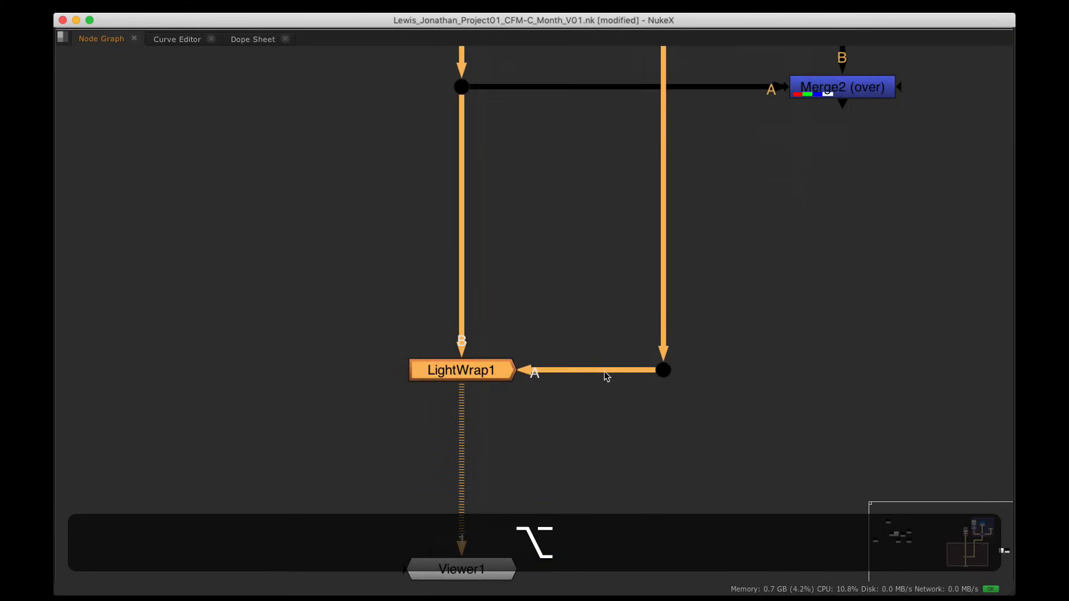
alt+drag(607, 241, 607, 222)
alt+drag(657, 119, 657, 306)
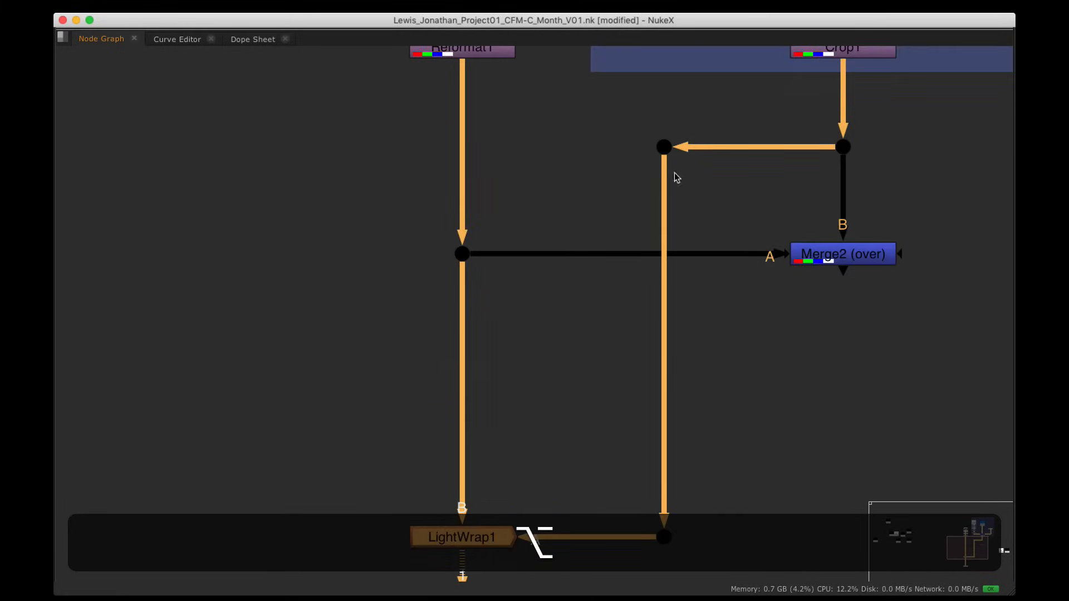
alt+drag(639, 264, 622, 330)
alt+drag(565, 574, 579, 380)
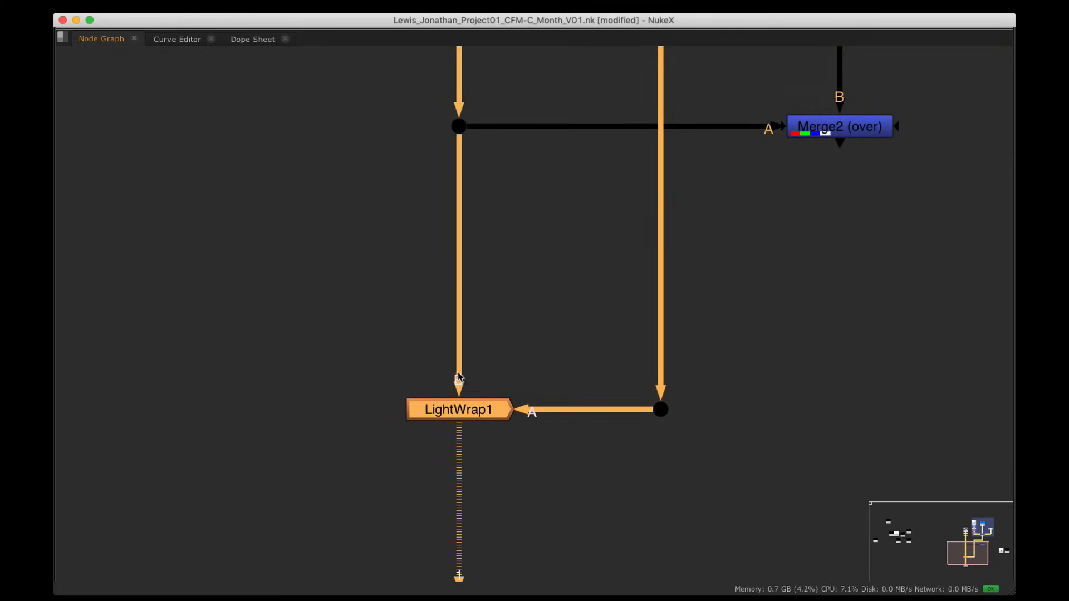
click(527, 343)
click(493, 415)
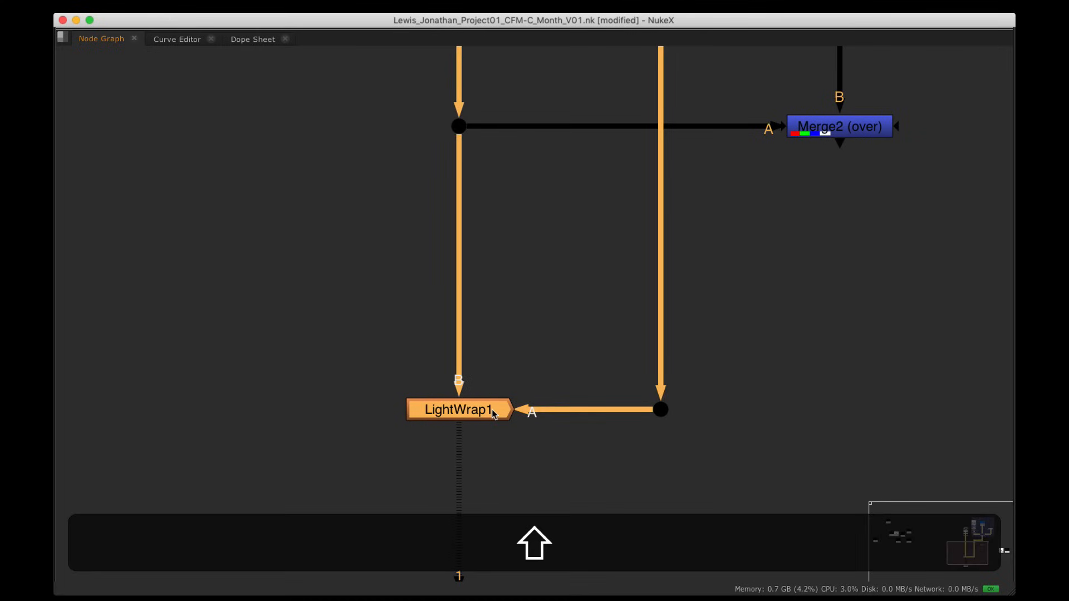
key(shift+x)
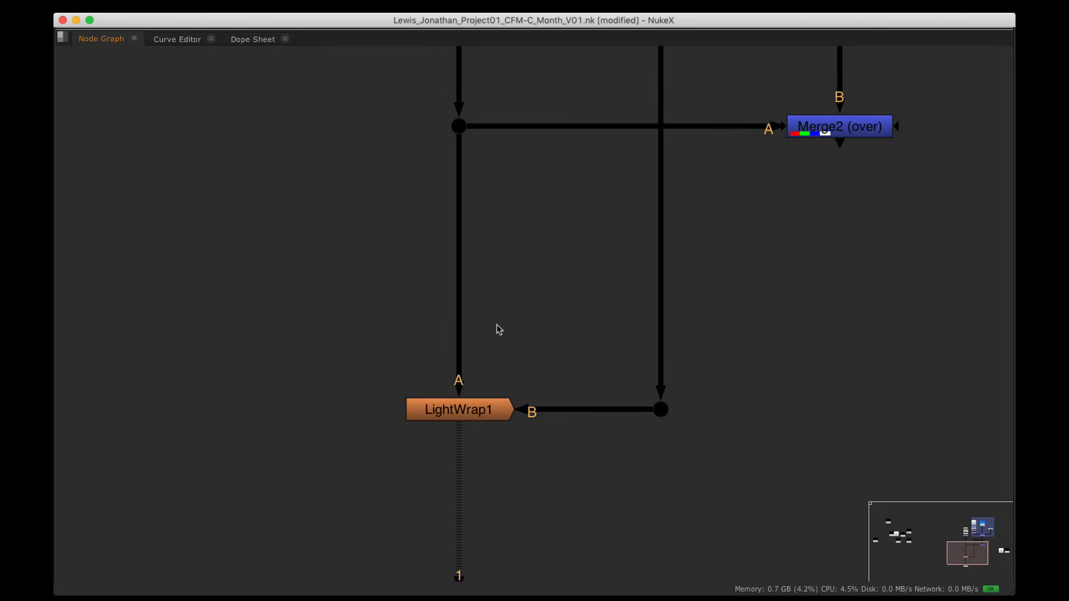
Step: Look over the upper nodes and Read2, then reselect LightWrap1 and restore the full layout
scroll(496, 325, down, 3)
alt+drag(496, 205, 508, 284)
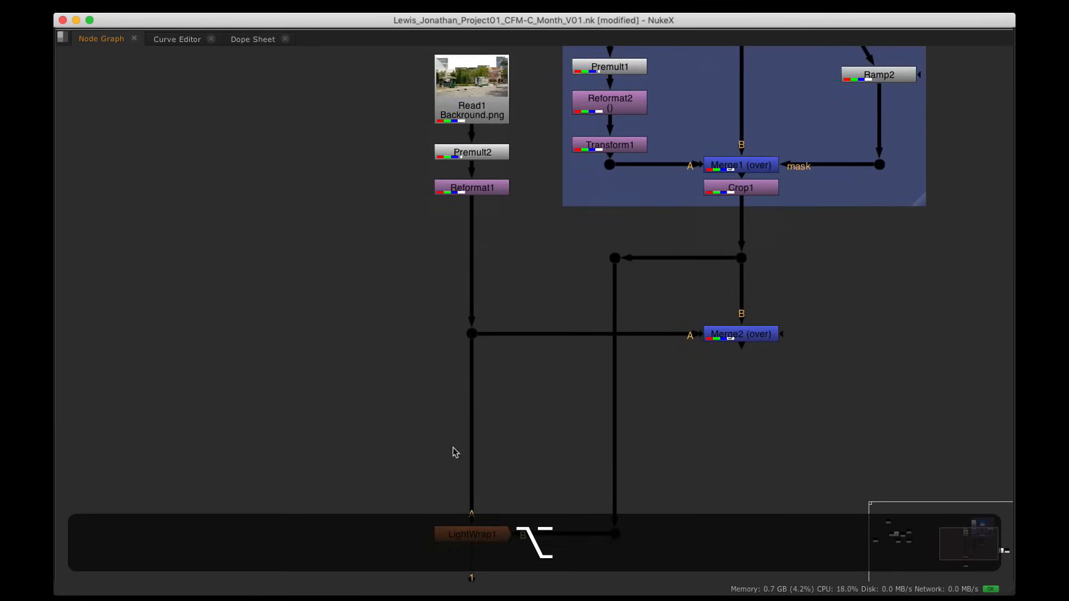
alt+drag(511, 422, 409, 425)
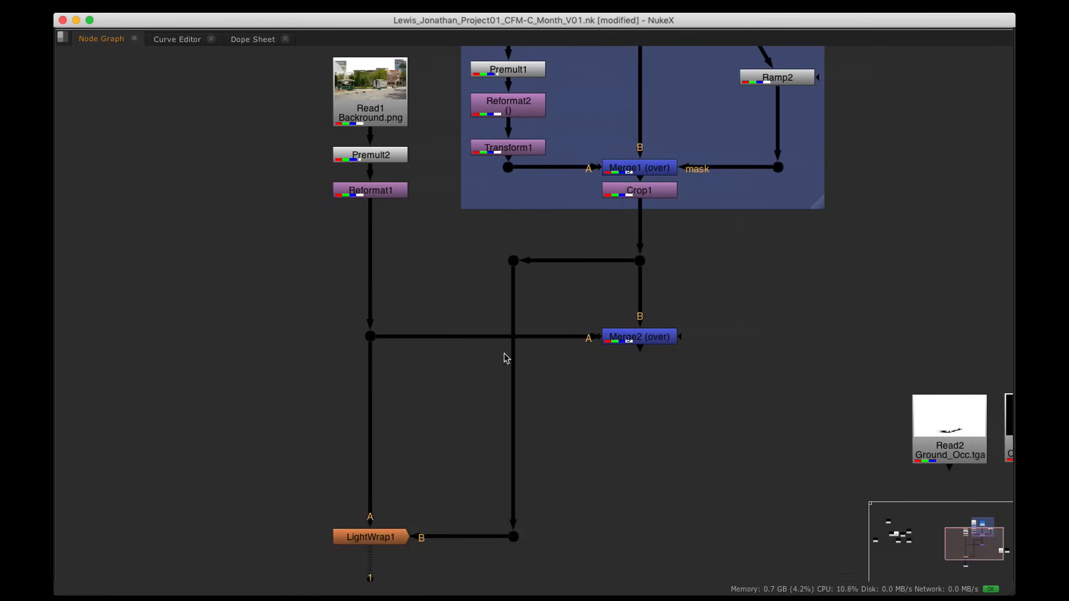
alt+drag(419, 496, 424, 480)
click(377, 524)
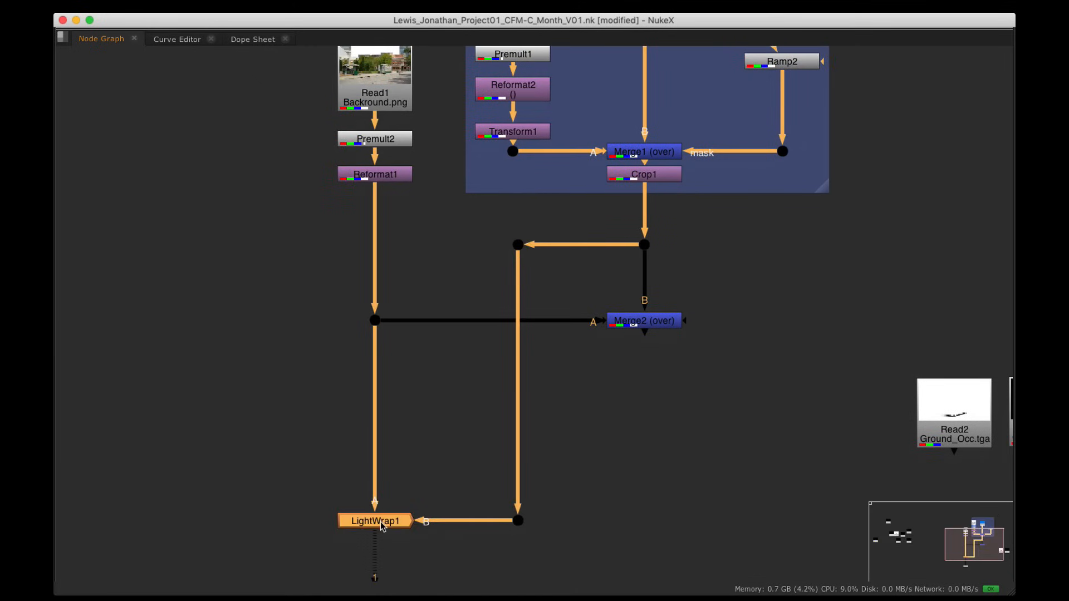
key(space)
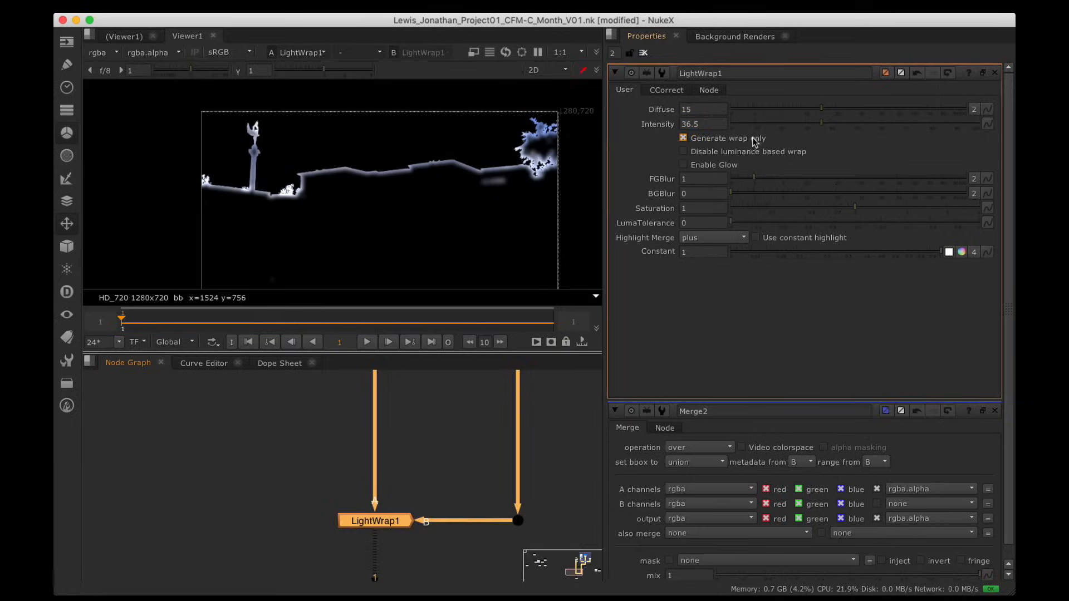
Step: Maximize the viewer and inspect the light wrap along the tower and tree edges
key(space)
alt+drag(399, 382, 842, 272)
alt+scroll(564, 235, up, 8)
alt+scroll(843, 271, down, 4)
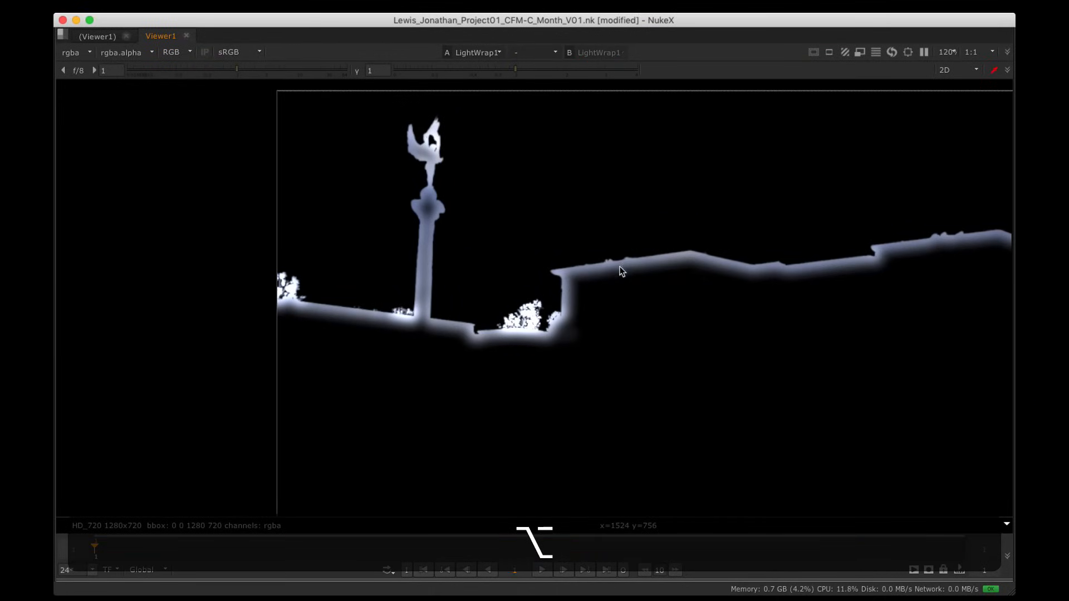
alt+drag(686, 260, 564, 242)
alt+drag(802, 258, 387, 271)
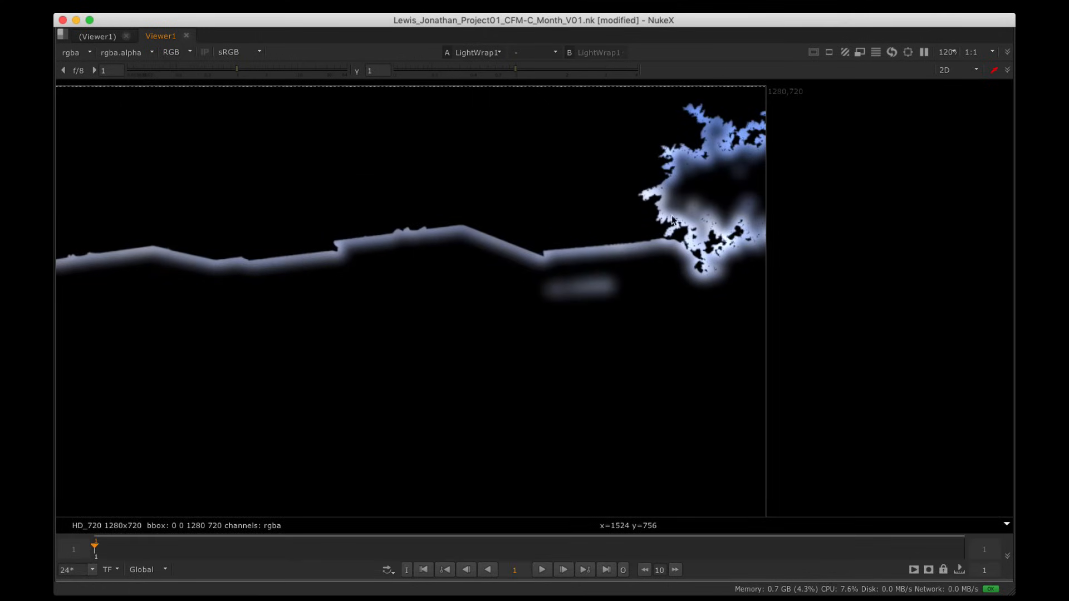
alt+drag(692, 285, 759, 277)
alt+drag(591, 259, 729, 257)
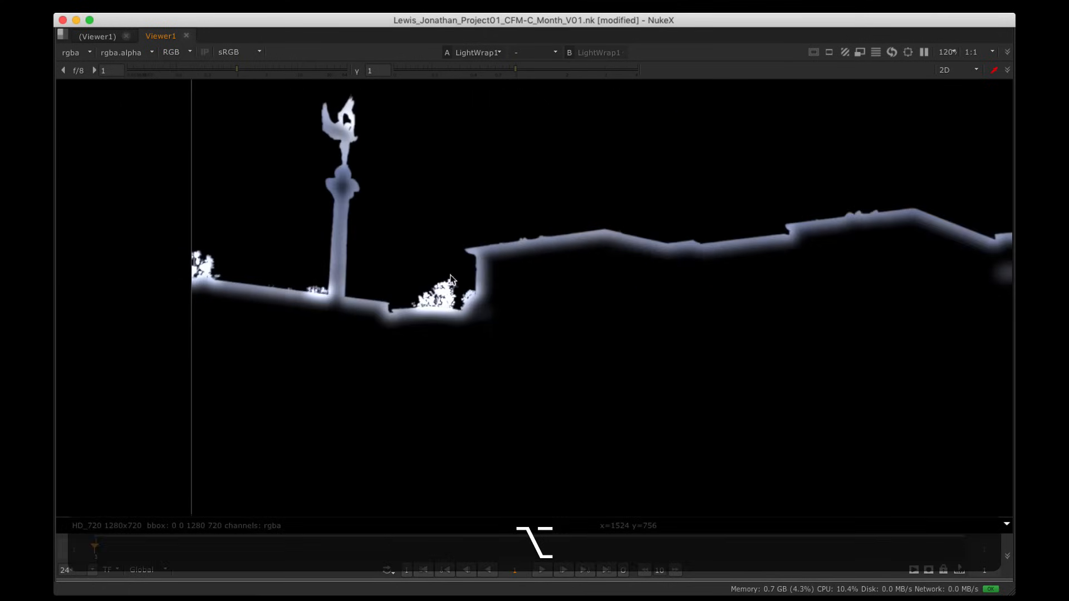
alt+drag(496, 240, 286, 239)
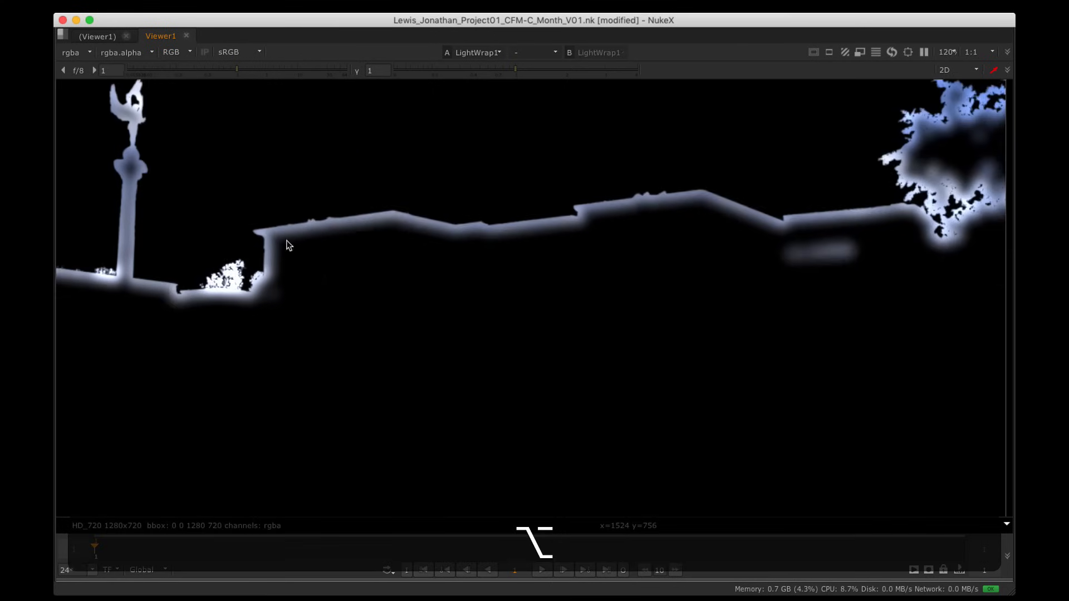
alt+drag(702, 254, 571, 255)
scroll(677, 235, down, 5)
alt+drag(695, 240, 681, 251)
key(space)
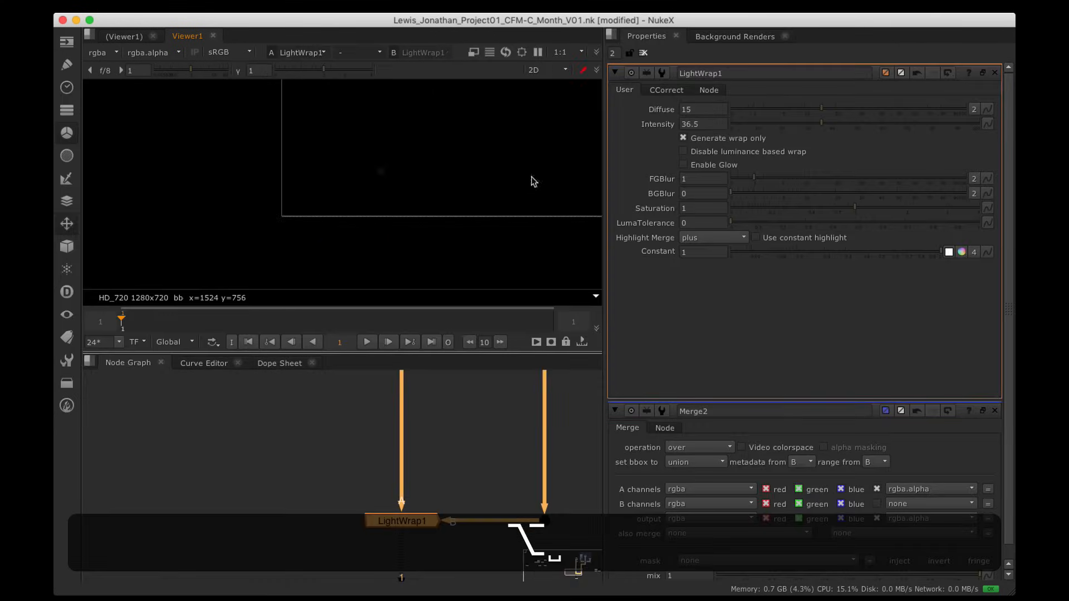
Step: Lower LightWrap1's Intensity to 34.5 and Diffuse to 3.8 while checking the tower edge
alt+drag(530, 176, 374, 259)
alt+drag(519, 183, 465, 207)
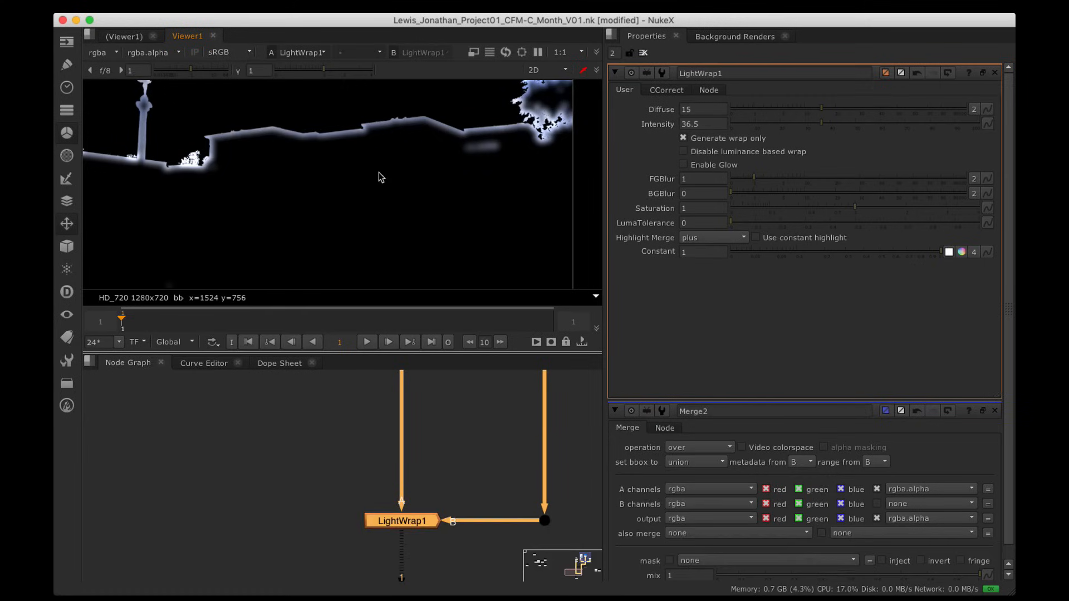
alt+drag(322, 166, 387, 210)
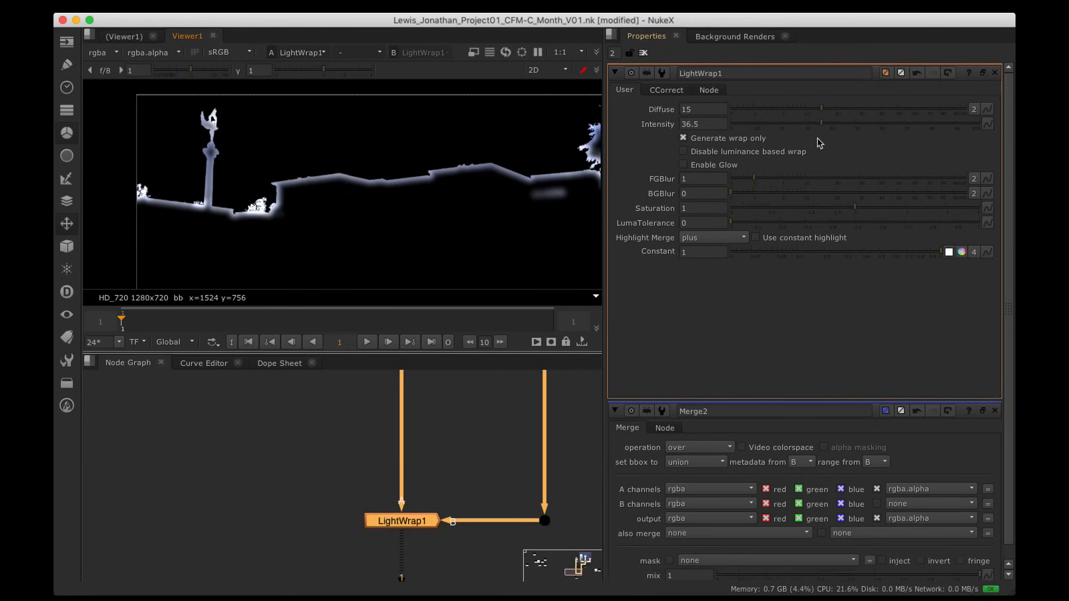
mouse_move(820, 124)
mouse_down()
mouse_move(738, 128)
mouse_move(817, 137)
mouse_up()
alt+middle_drag(277, 174, 557, 212)
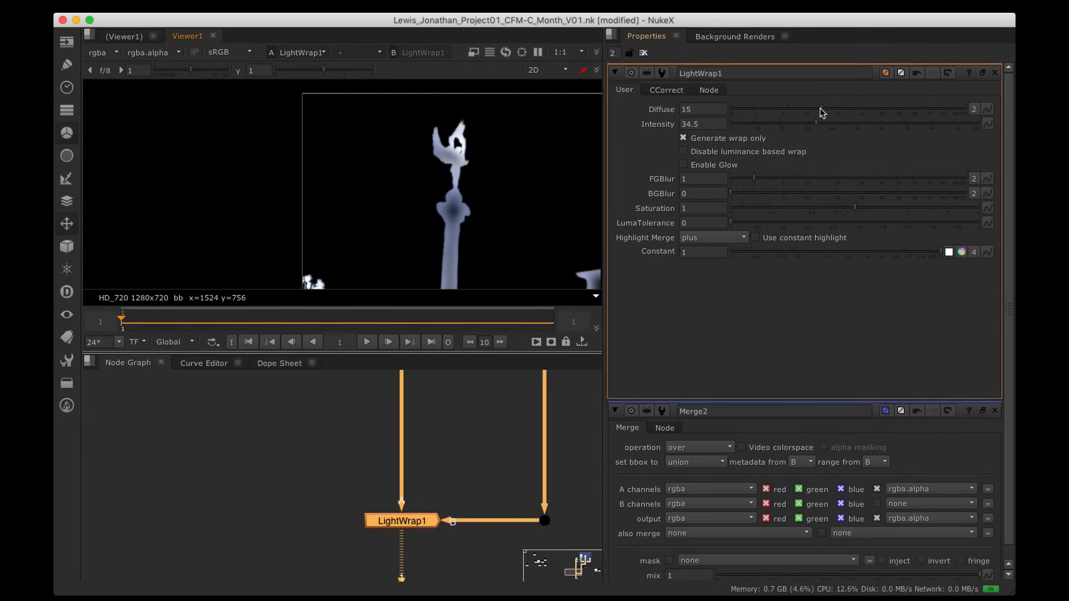
drag(840, 105, 774, 111)
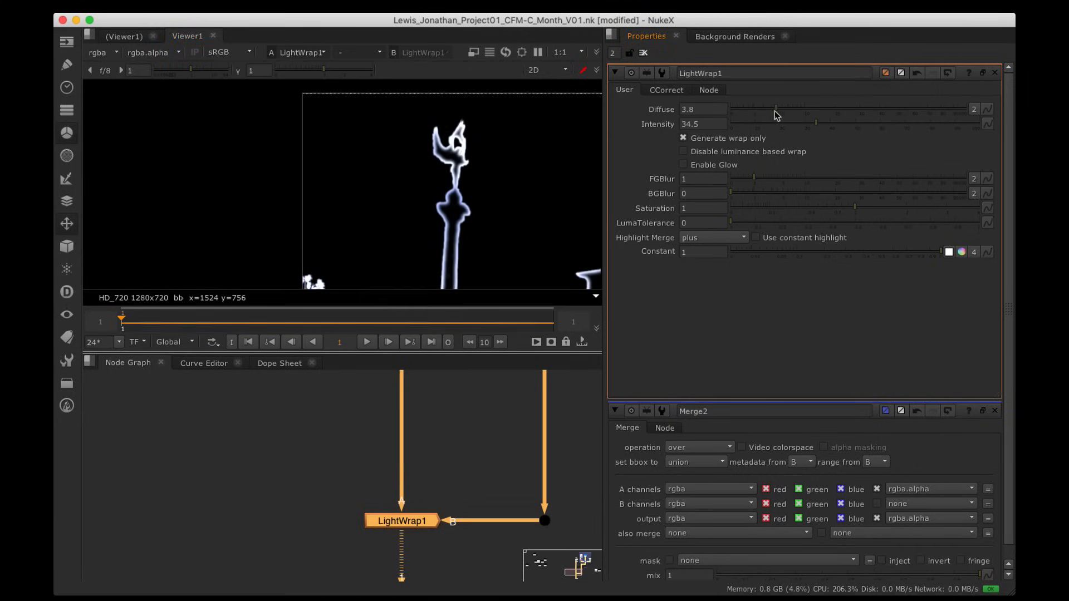
Step: Maximize the node graph and bring the upper nodes into view
scroll(483, 460, down, 3)
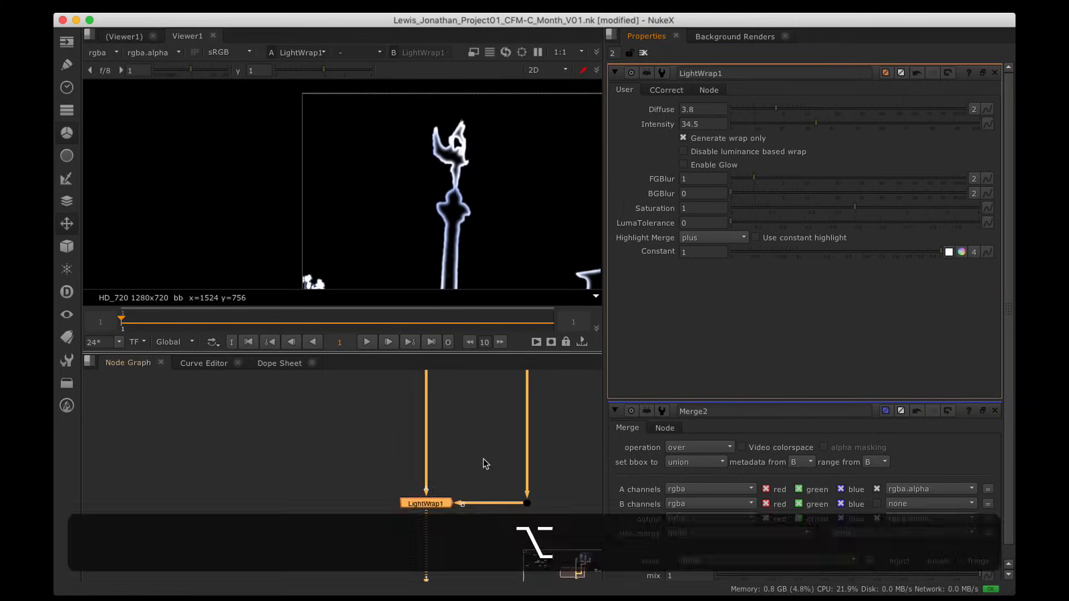
key(alt+space)
alt+drag(484, 414, 489, 373)
alt+drag(590, 86, 594, 391)
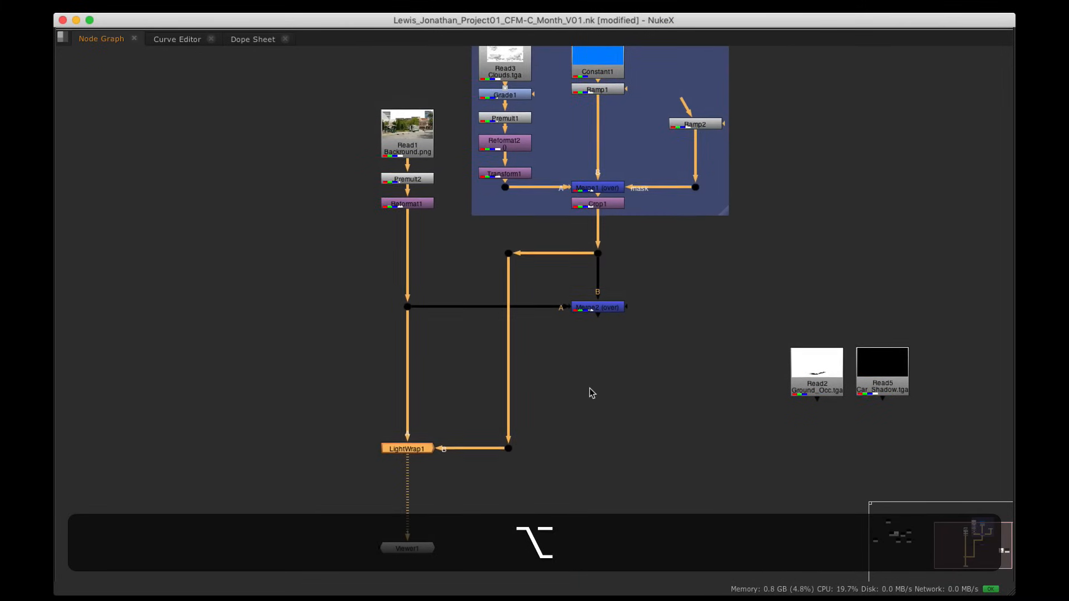
Step: View the Merge2 composite and zoom out to show the whole node graph
double_click(612, 307)
key(1)
key(alt+space)
alt+drag(289, 174, 245, 139)
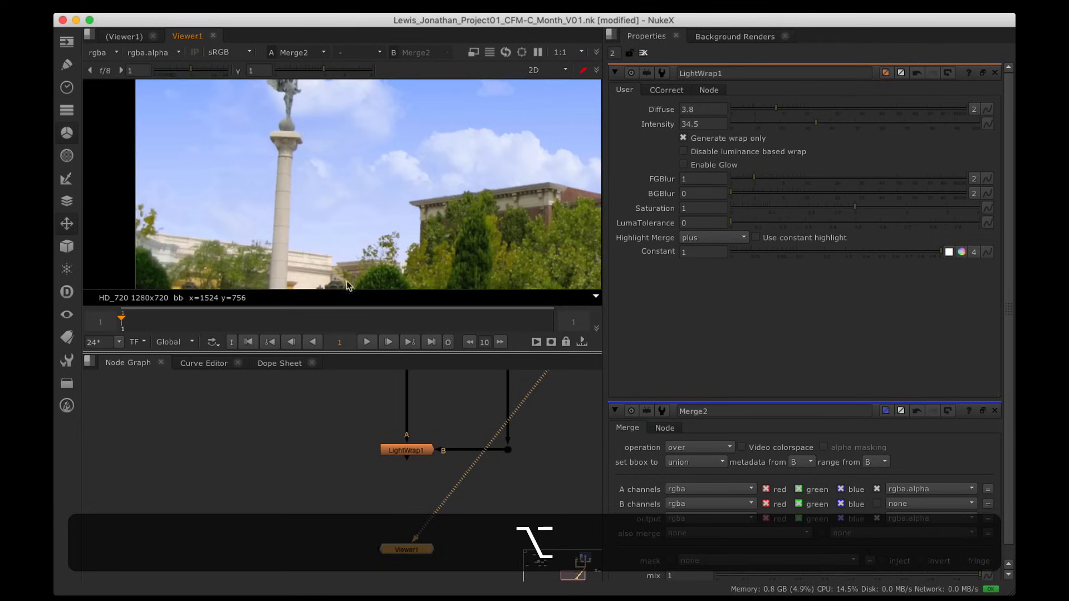
scroll(519, 433, down, 3)
alt+drag(465, 442, 273, 468)
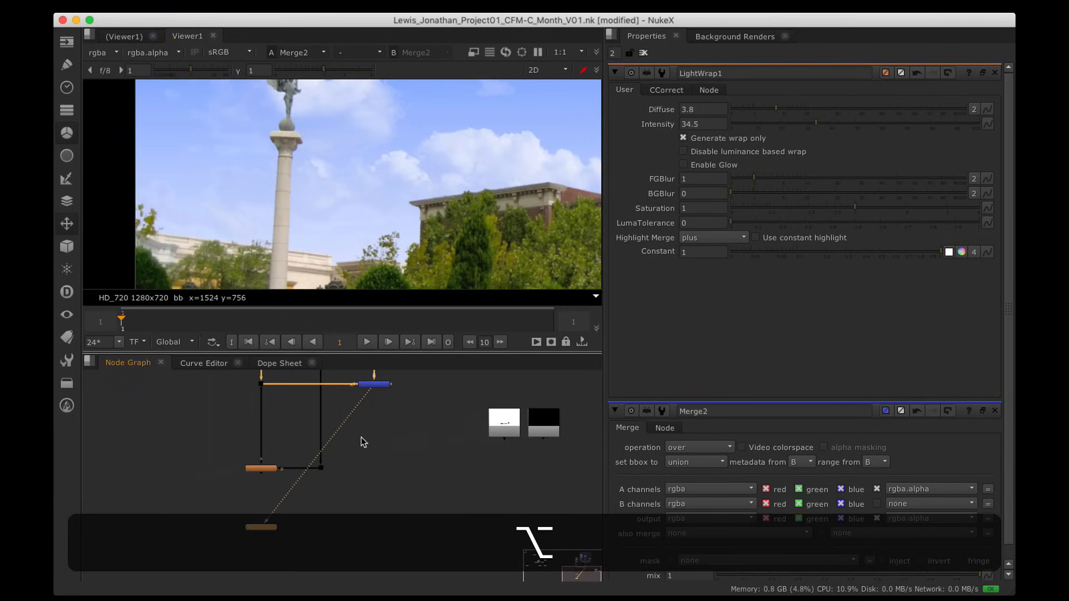
scroll(379, 161, down, 3)
alt+drag(381, 170, 229, 156)
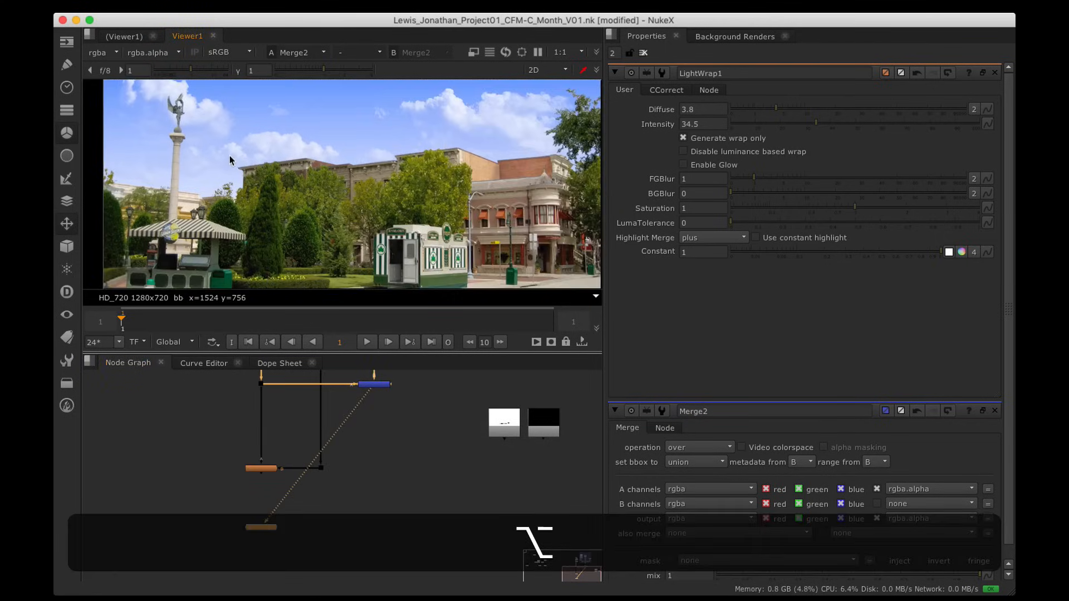
Step: Add Merge3 with B from Merge2 and A from LightWrap1, routed through a dot
click(358, 506)
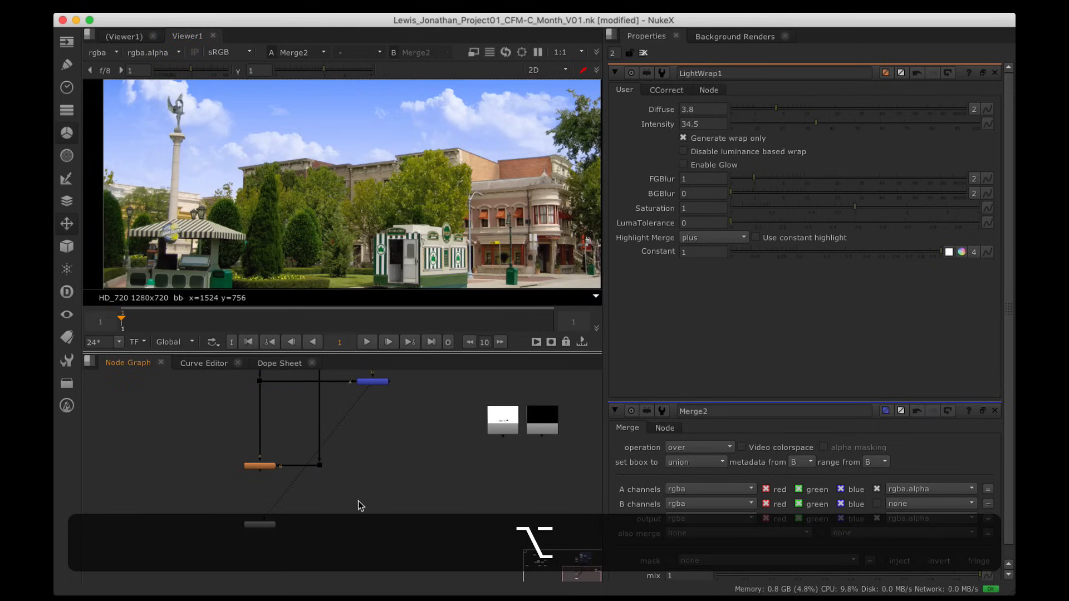
key(m)
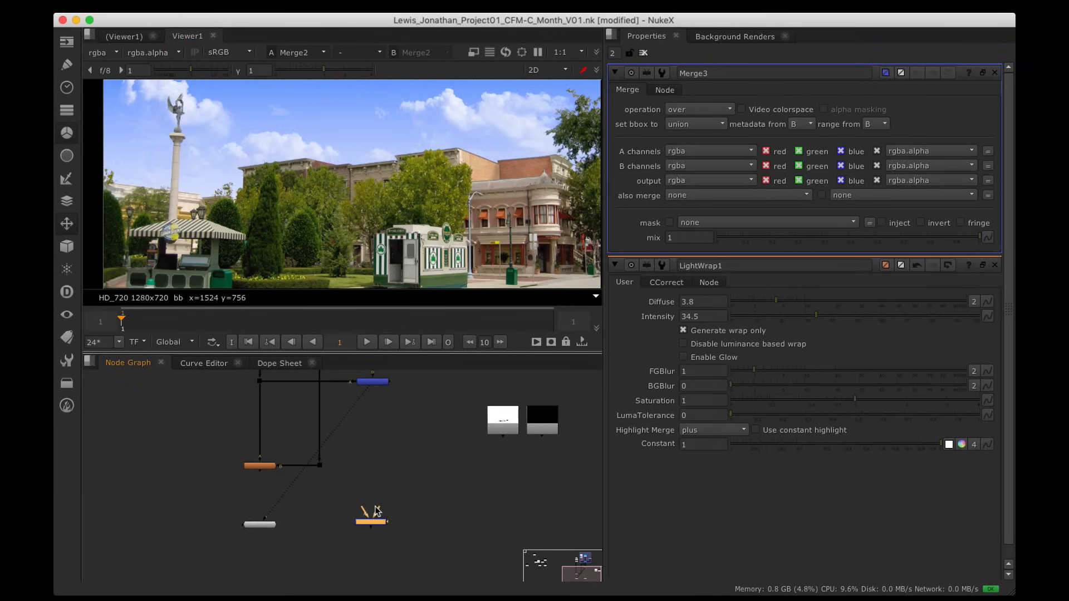
drag(377, 512, 372, 382)
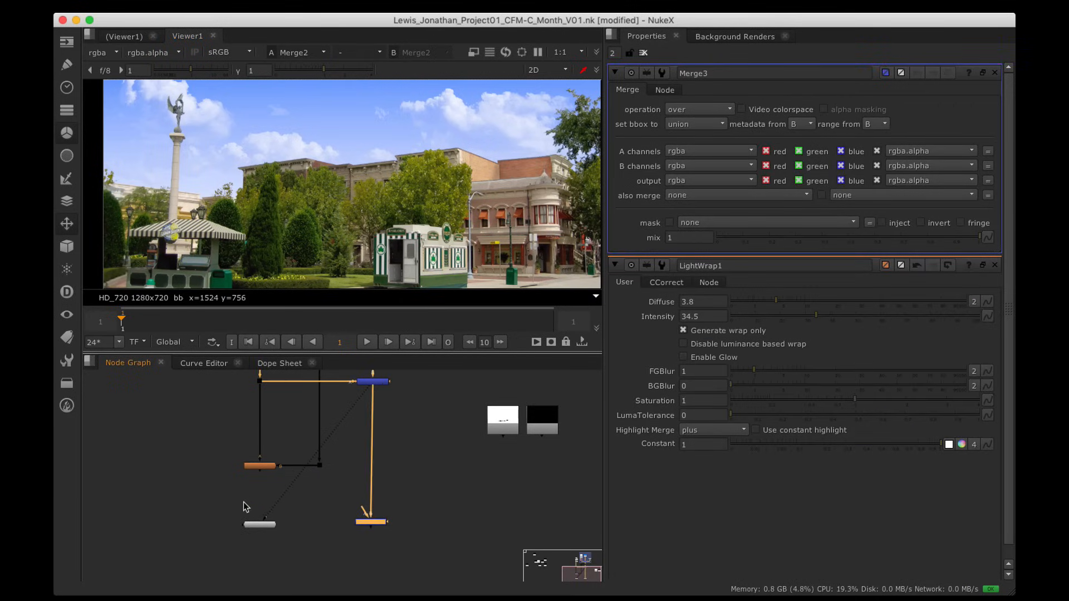
click(262, 468)
key(1)
drag(365, 511, 328, 427)
scroll(314, 486, up, 3)
drag(240, 499, 137, 515)
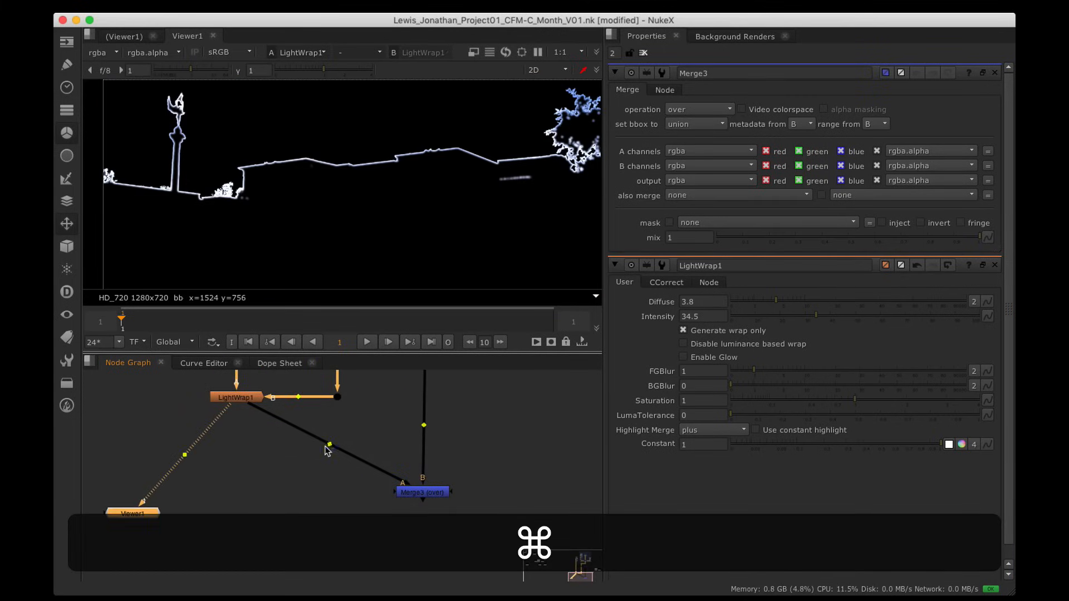
super+drag(329, 445, 267, 472)
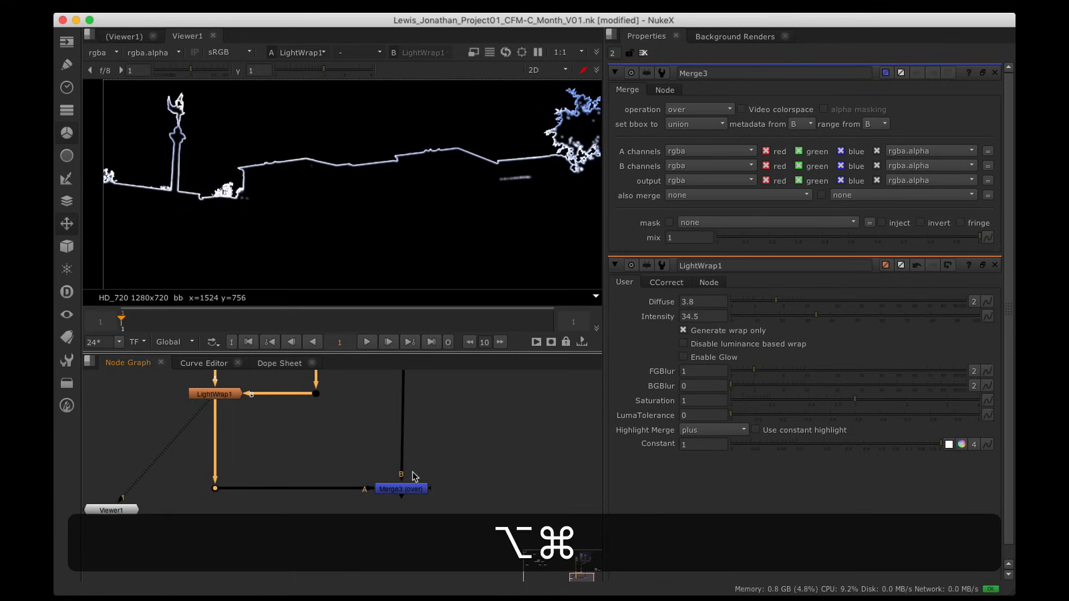
Step: Set Merge3's operation to plus, then bring up LightWrap1's properties
alt+super+click(408, 490)
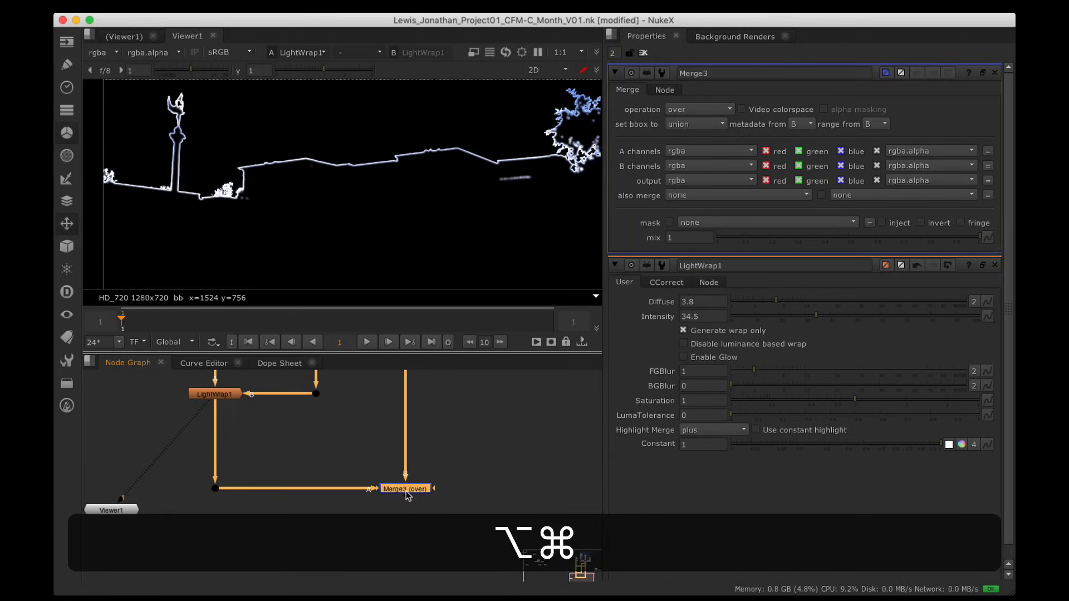
click(685, 112)
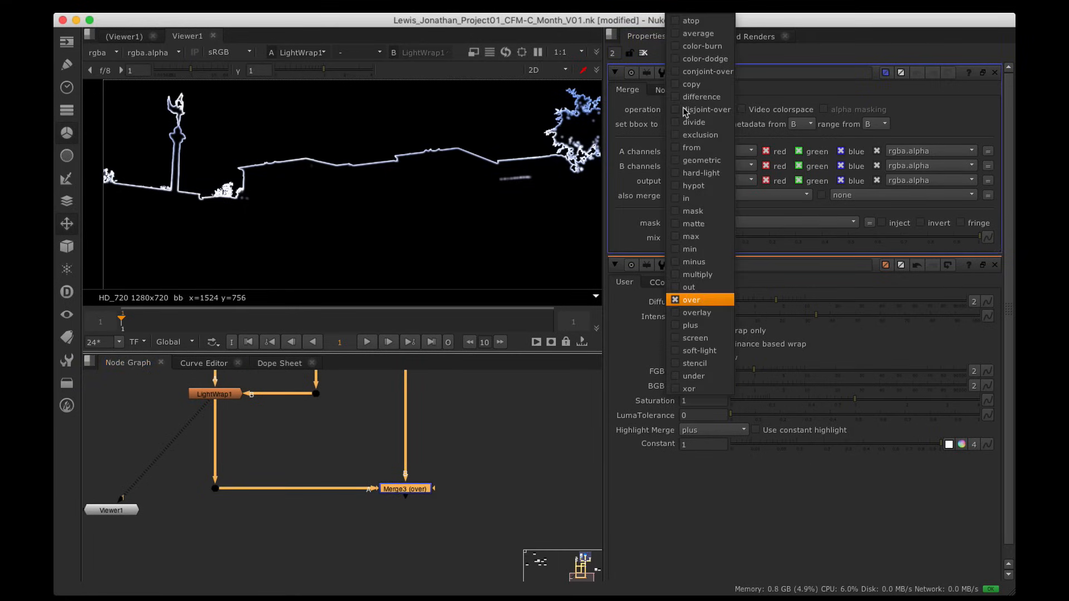
click(722, 328)
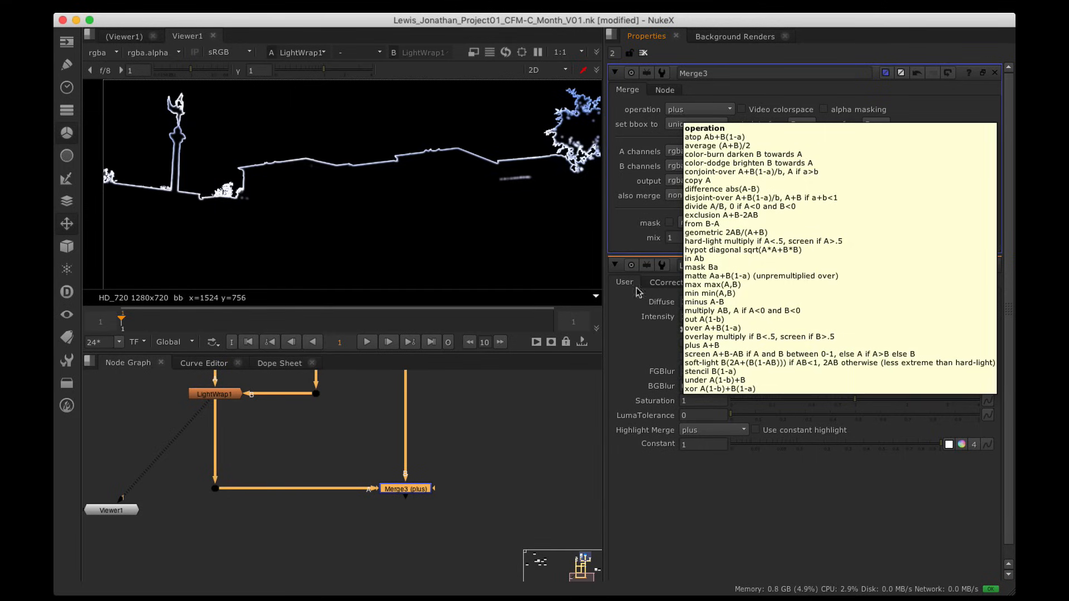
click(369, 403)
double_click(213, 396)
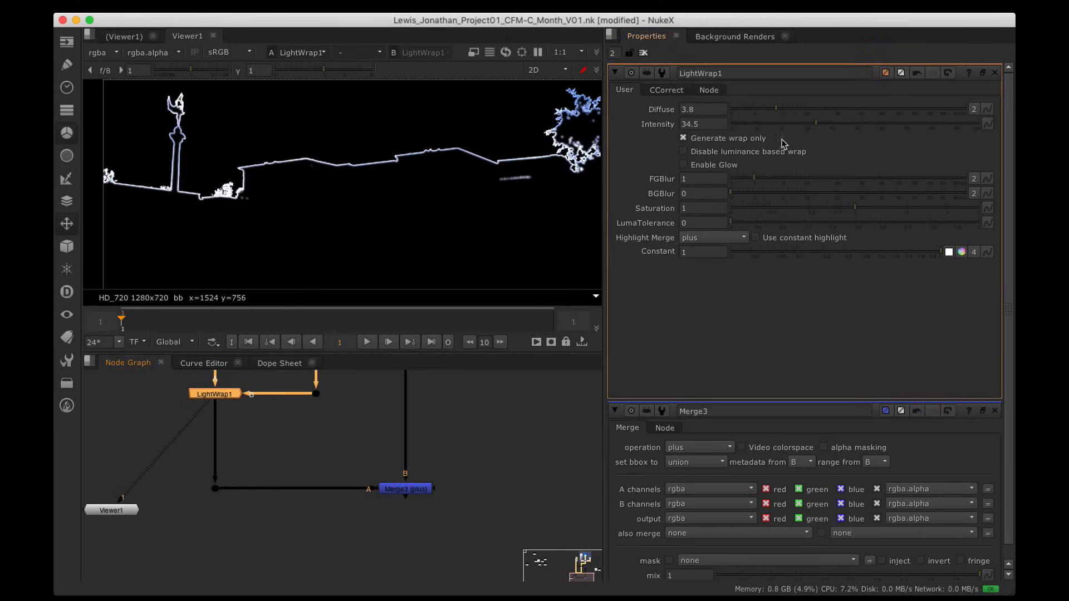
Step: Test LightWrap1's luminance options and raise its foreground blur to 1.2
mouse_move(730, 222)
mouse_down()
mouse_move(811, 236)
mouse_move(753, 226)
mouse_move(902, 224)
mouse_move(988, 241)
mouse_move(719, 222)
mouse_up()
click(689, 156)
drag(753, 181, 761, 183)
click(683, 151)
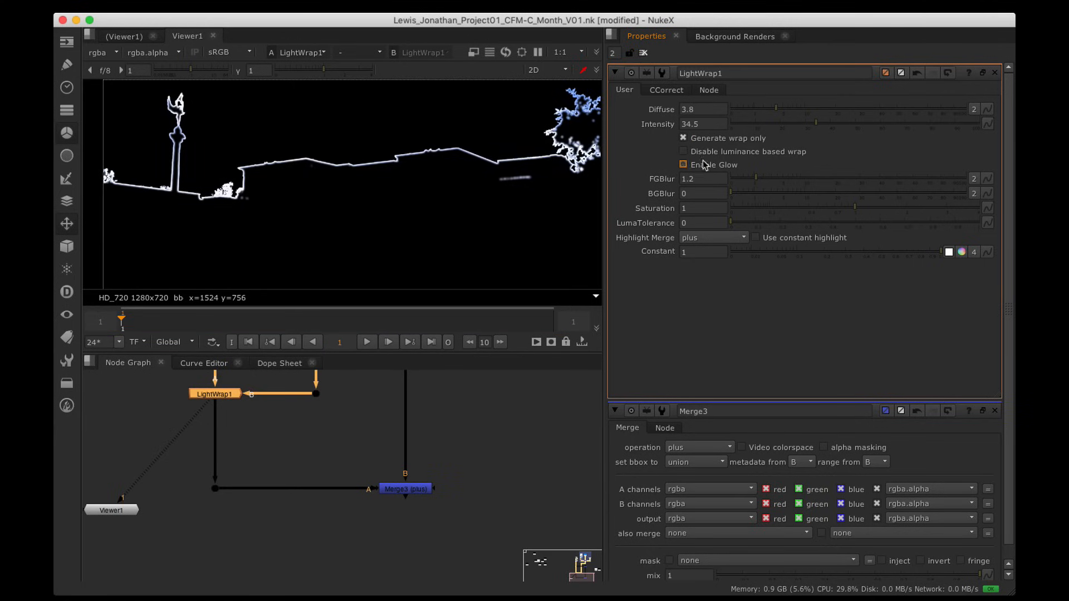
Step: View Merge3's output zoomed in on the statue atop the column
alt+drag(419, 497, 440, 523)
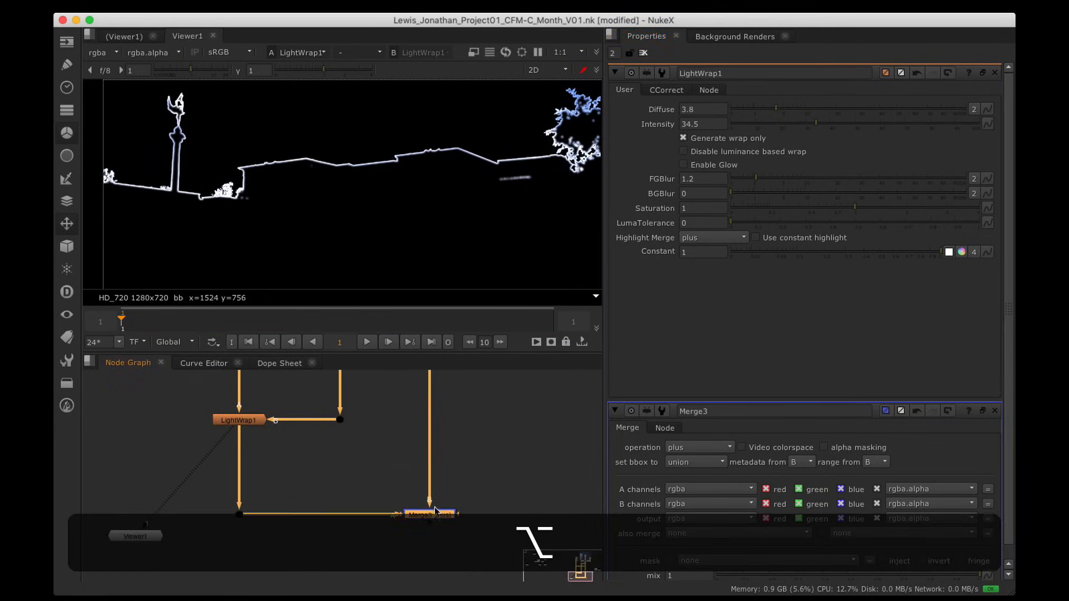
key(1)
scroll(187, 157, up, 5)
alt+drag(184, 158, 276, 262)
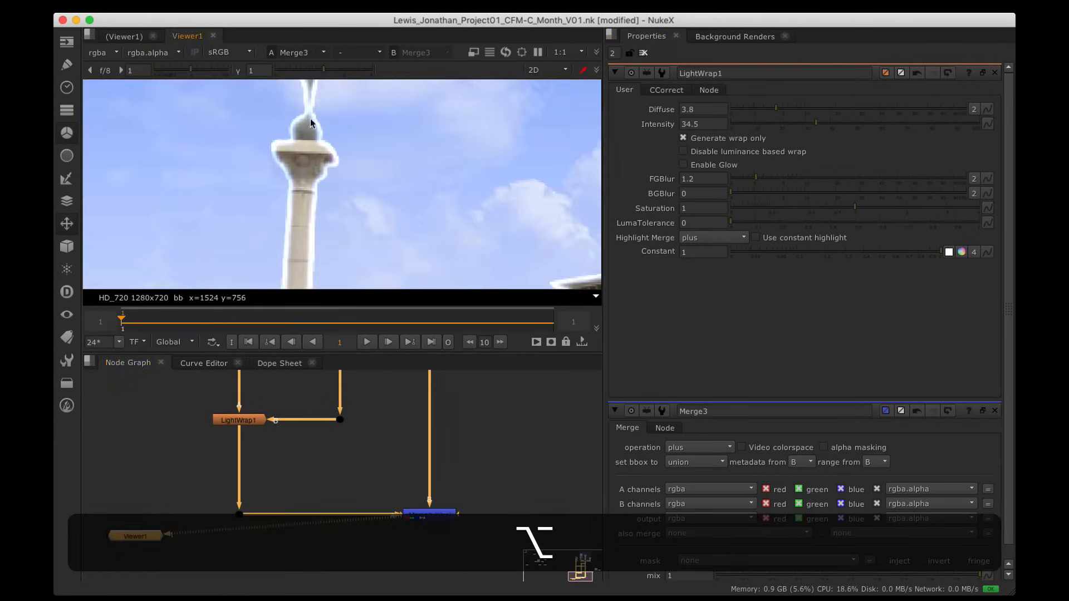
alt+drag(310, 119, 314, 220)
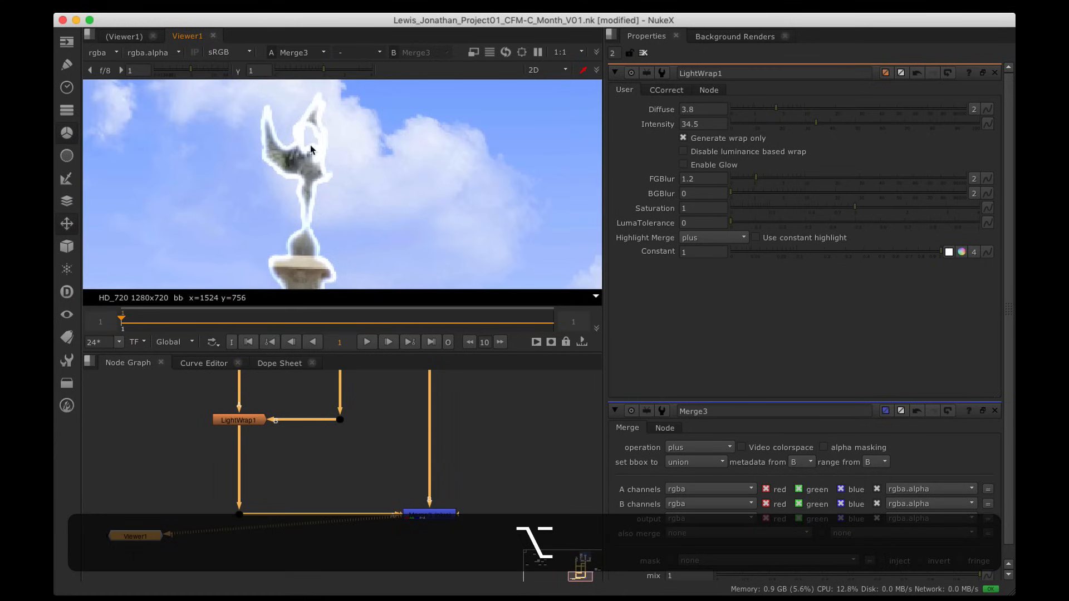
Step: Tune Merge3's mix, comparing 0 against low values around 0.11–0.16
double_click(429, 514)
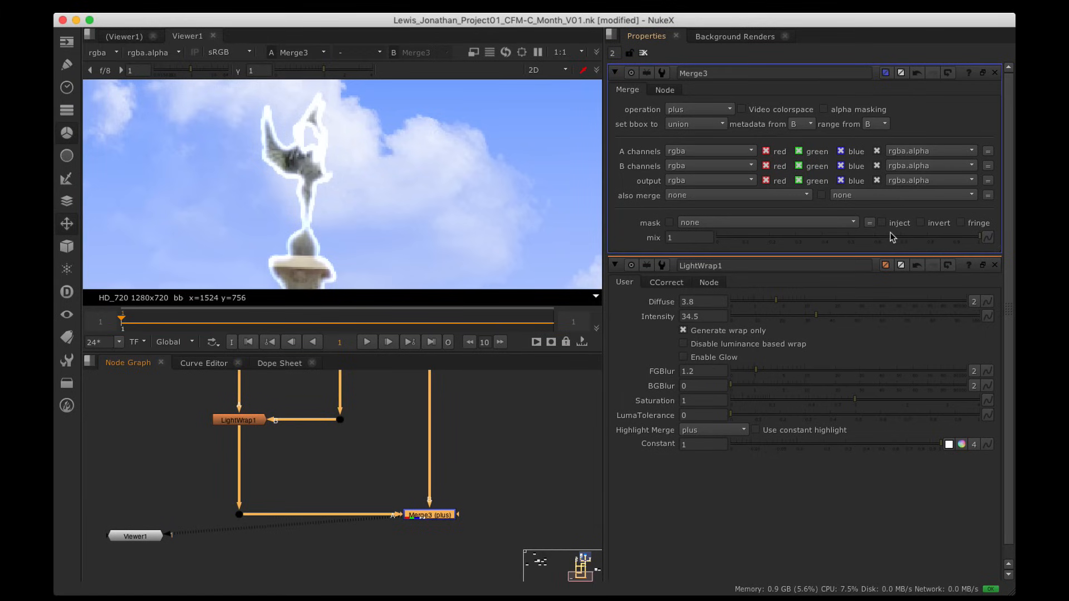
drag(888, 240, 470, 240)
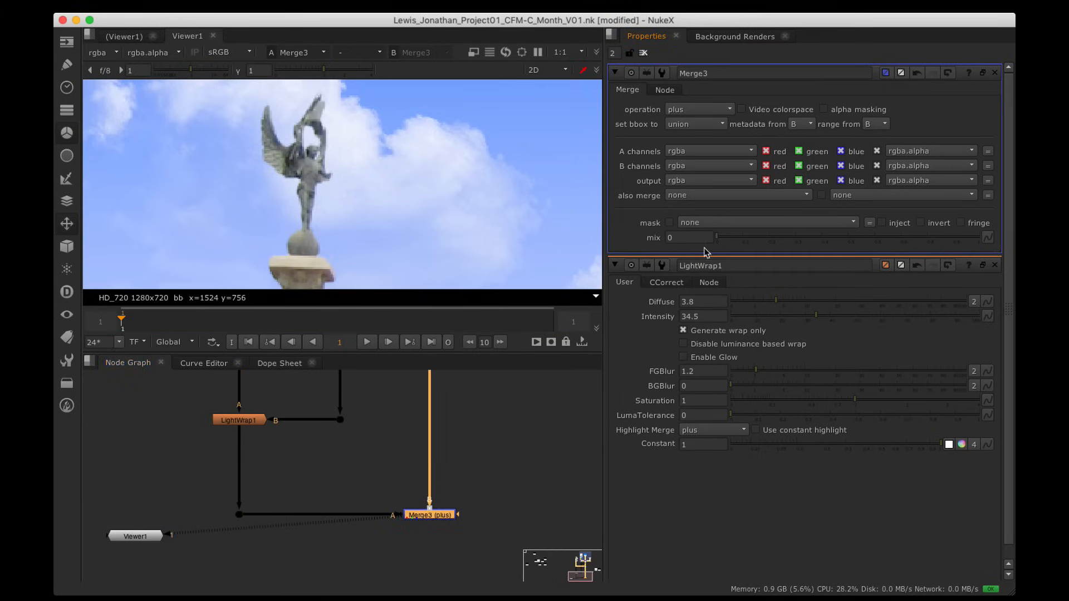
alt+scroll(384, 200, down, 5)
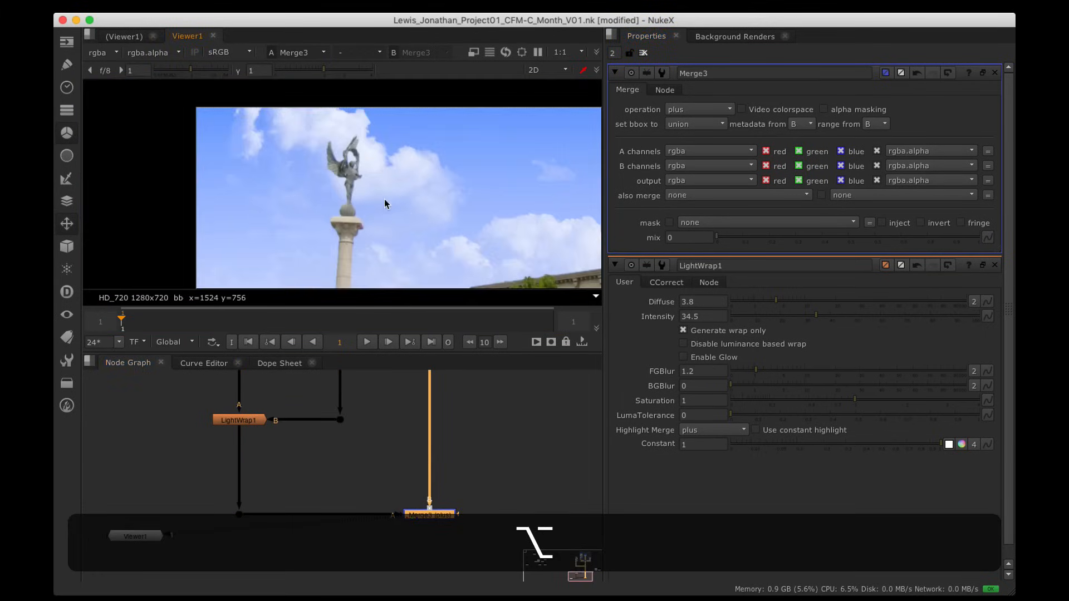
mouse_move(385, 201)
alt+mouse_down()
mouse_move(409, 134)
mouse_move(384, 187)
mouse_move(368, 188)
alt+mouse_up()
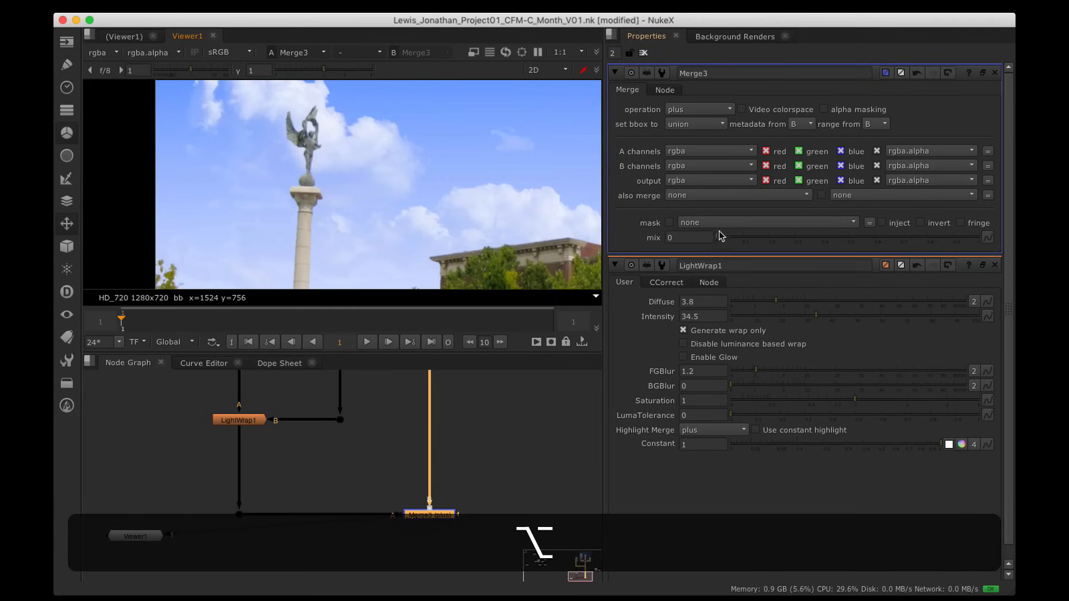
drag(721, 235, 765, 241)
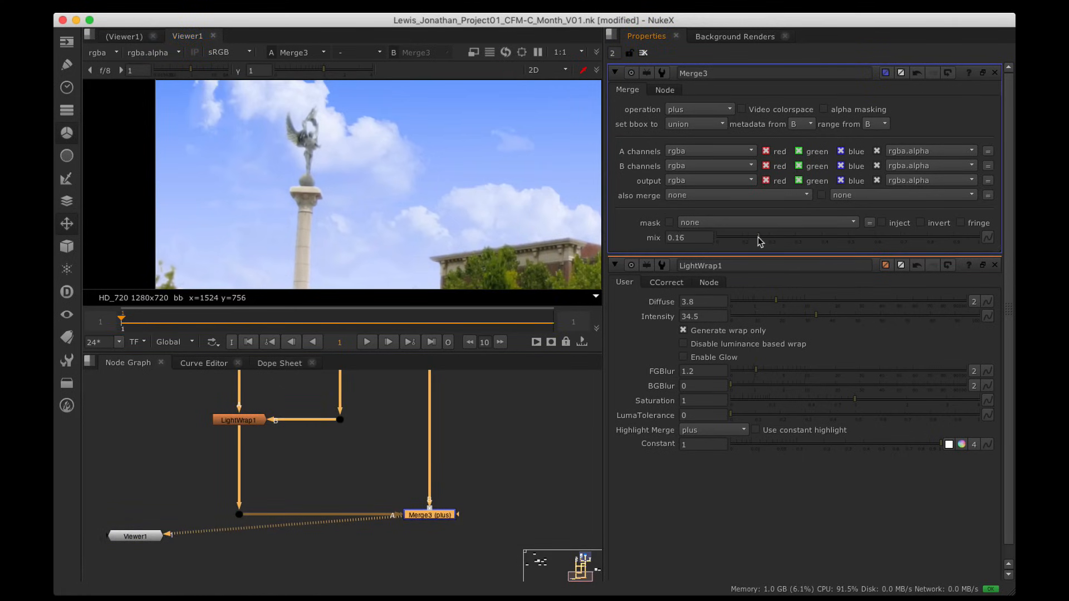
scroll(323, 147, up, 5)
alt+drag(317, 145, 421, 190)
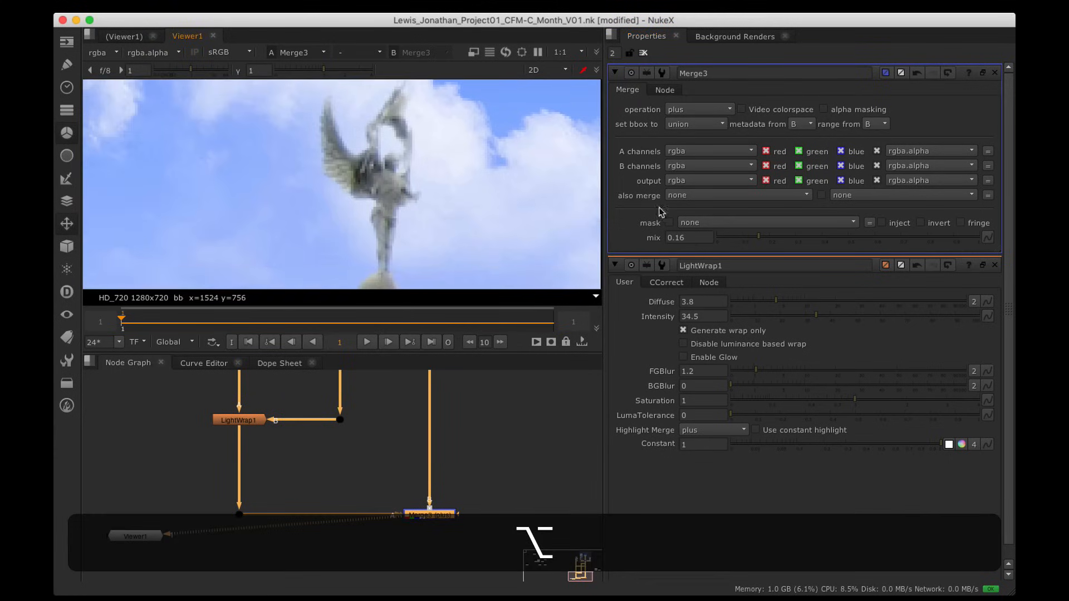
mouse_move(754, 239)
mouse_down()
mouse_move(735, 238)
mouse_move(770, 238)
mouse_up()
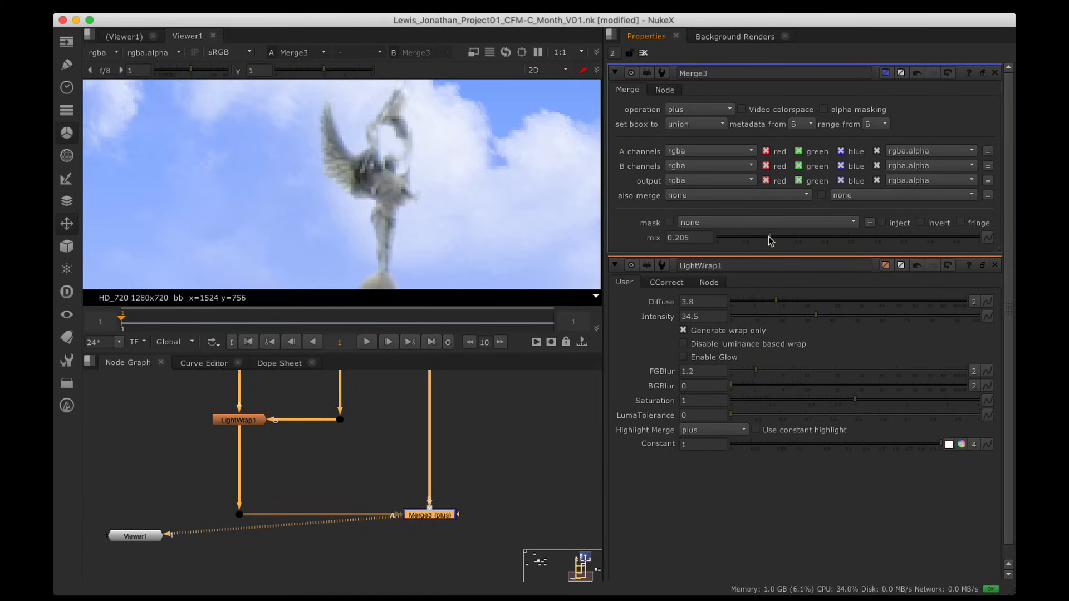
Step: Pan the viewer across the buildings to inspect the glow on the tree and red-roofed corner
scroll(504, 201, down, 5)
alt+drag(502, 240, 367, 219)
alt+drag(535, 128, 377, 177)
alt+drag(568, 151, 348, 165)
alt+drag(461, 136, 483, 125)
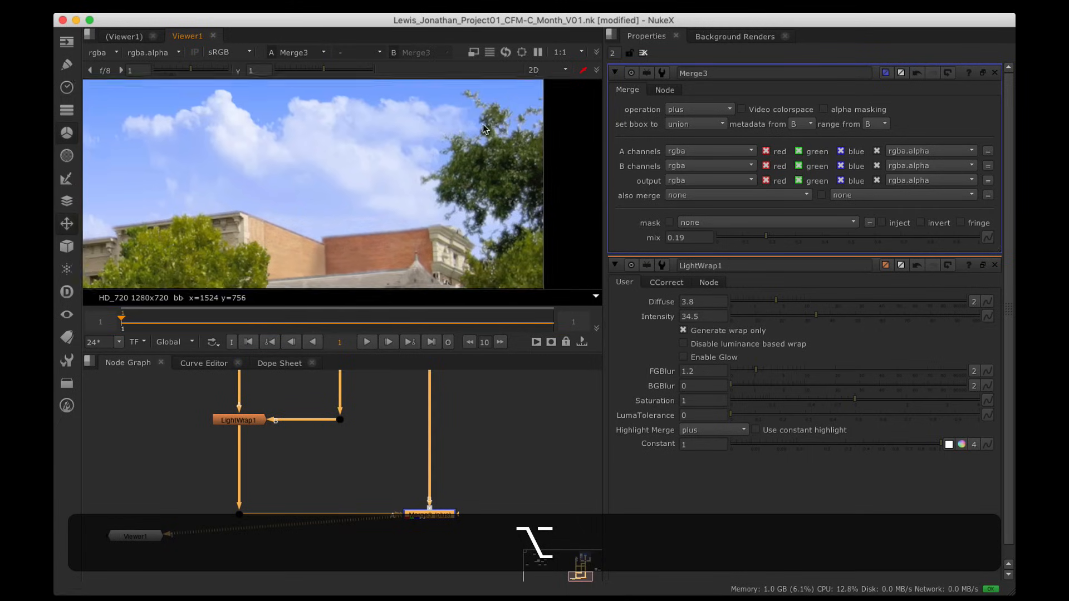
alt+drag(298, 175, 403, 177)
scroll(402, 177, up, 5)
alt+drag(530, 186, 487, 215)
alt+drag(421, 240, 580, 202)
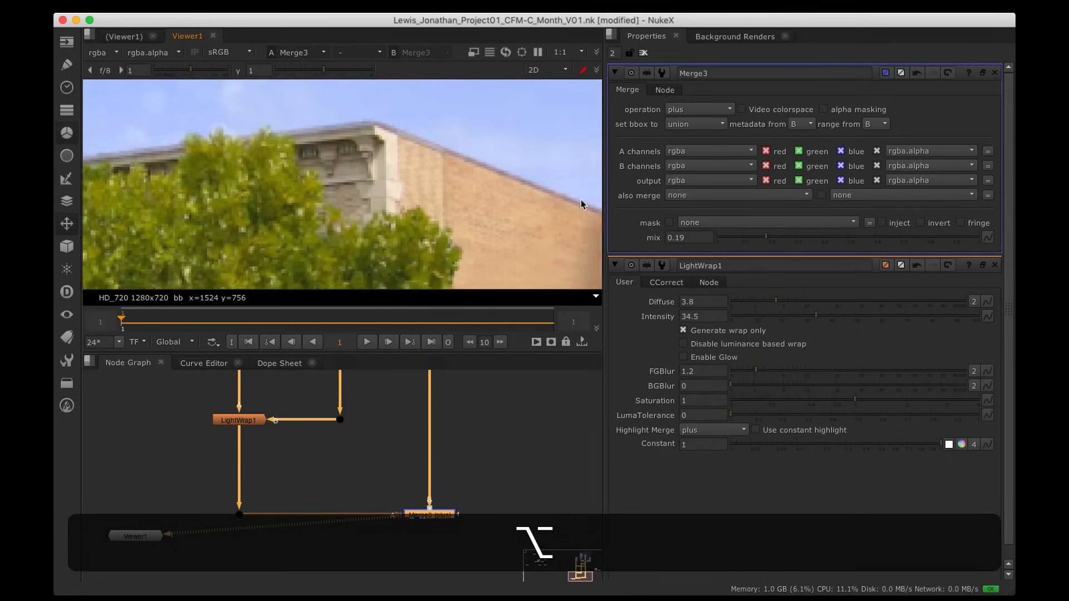
alt+drag(274, 161, 579, 195)
alt+drag(345, 220, 493, 163)
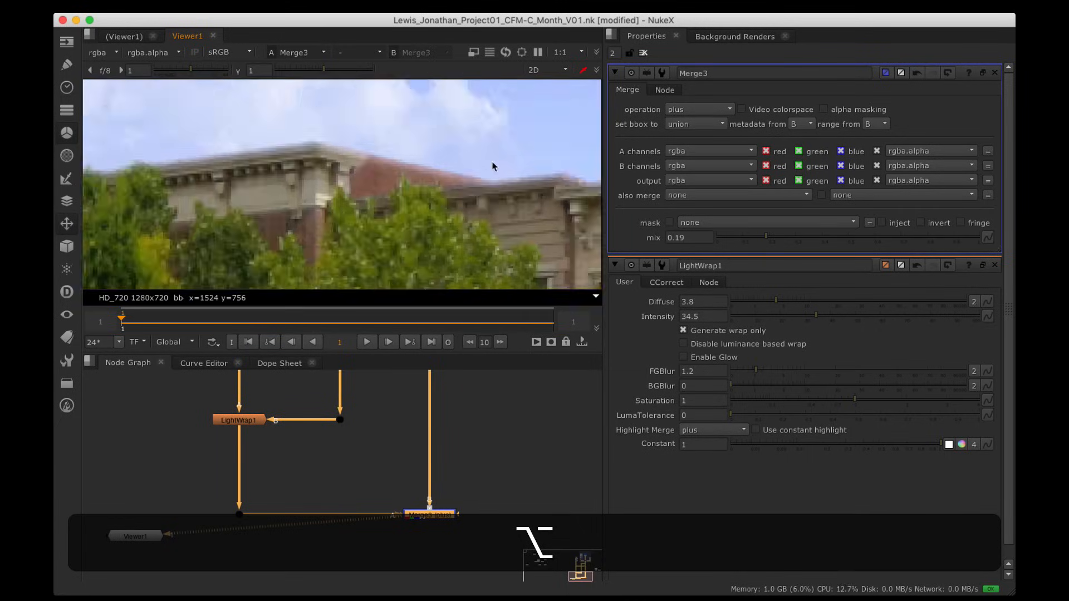
alt+drag(389, 419, 376, 497)
scroll(377, 495, down, 5)
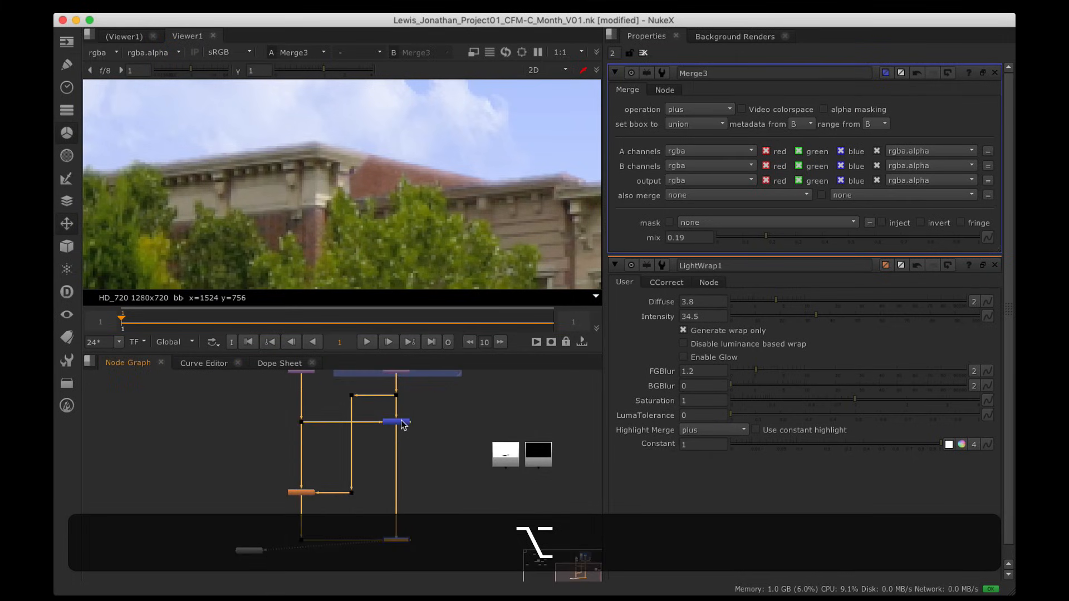
Step: Compare Merge2 and Merge3 in a maximised viewer using the 1 and 2 keys
click(402, 424)
key(1)
click(404, 540)
key(2)
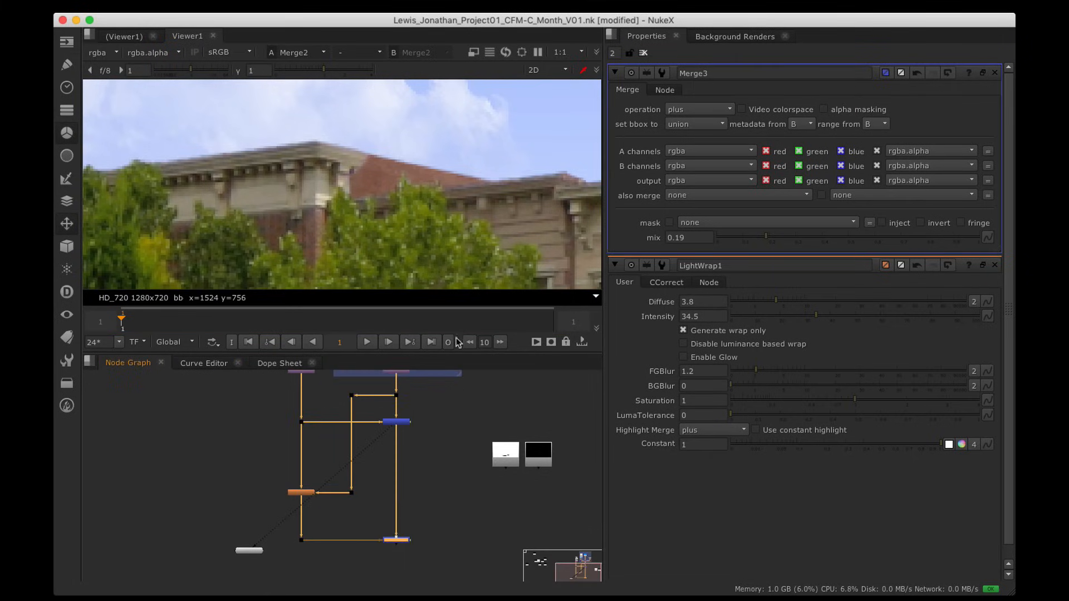
key(space)
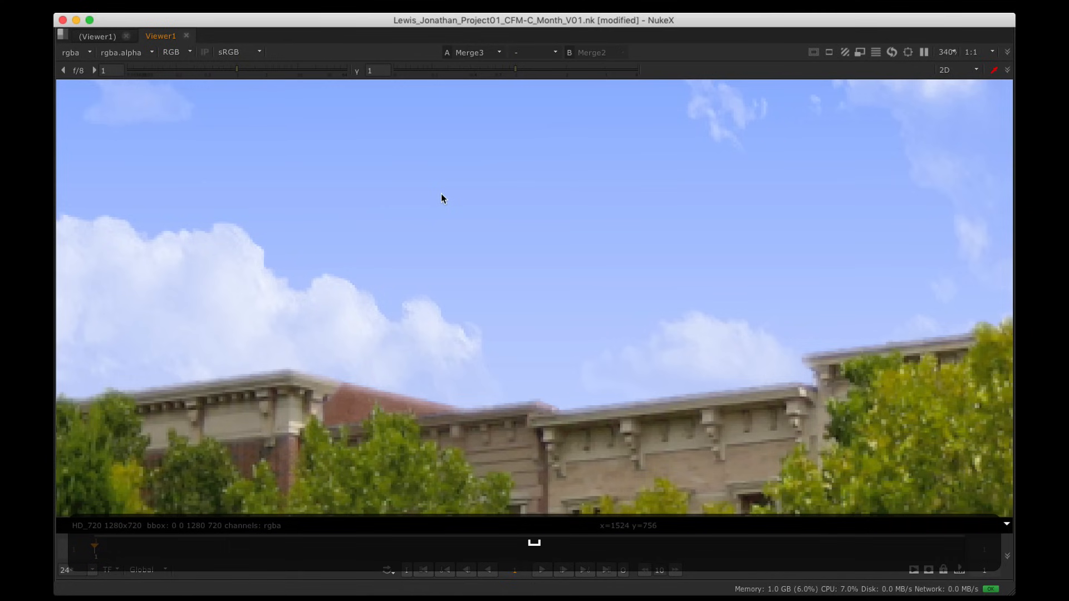
key(2)
scroll(479, 256, down, 1)
key(1)
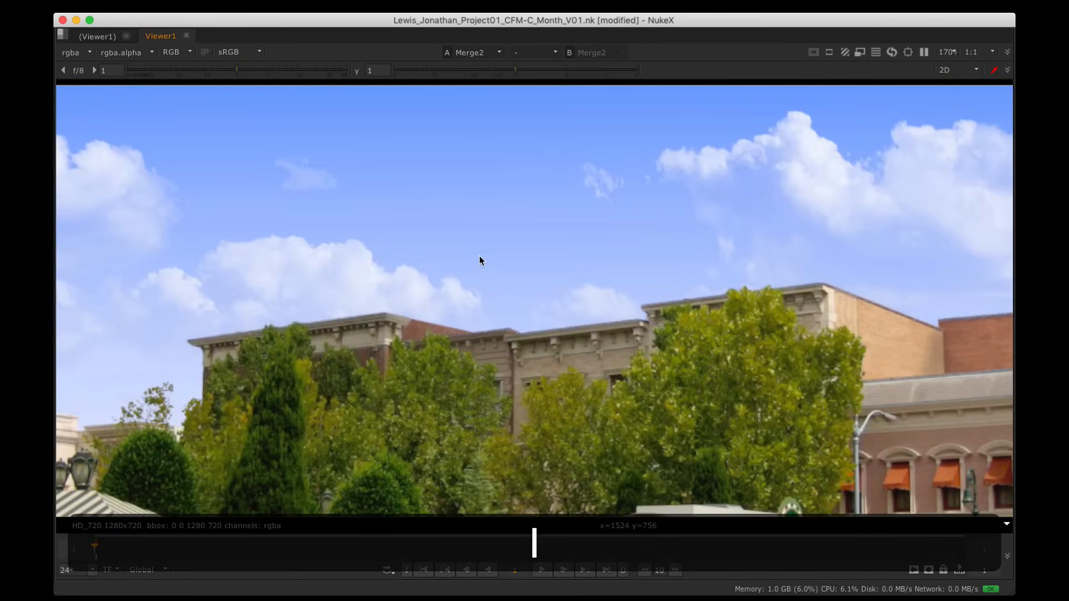
key(2)
Step: Flip between Merge2 and Merge3 around the statue, then restore the panel layout
scroll(480, 256, down, 2)
alt+drag(480, 255, 628, 253)
scroll(273, 182, up, 1)
scroll(450, 246, up, 1)
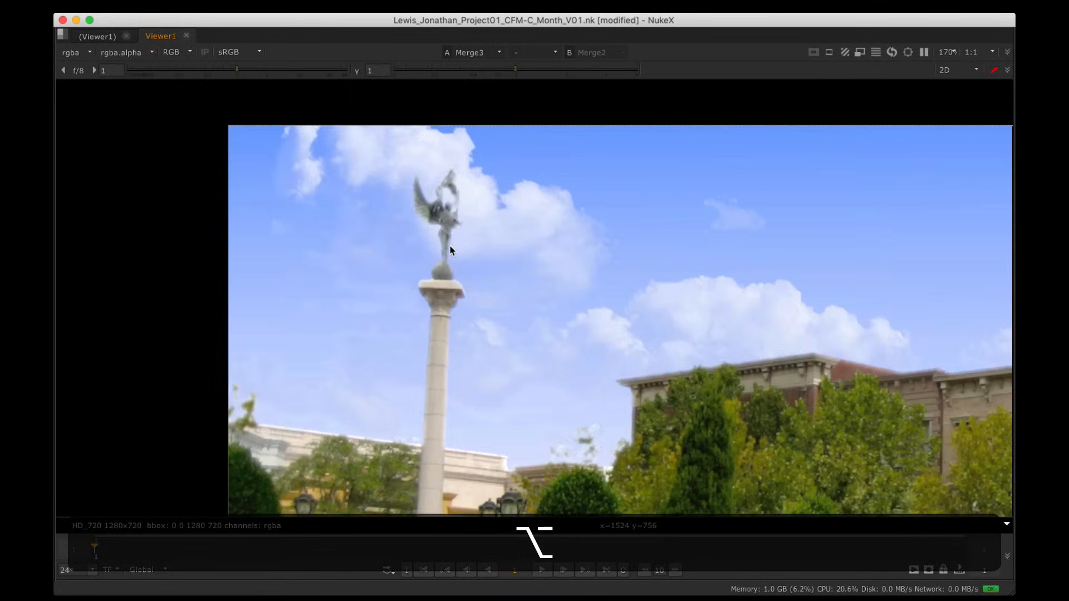
key(1)
key(2)
key(1)
key(2)
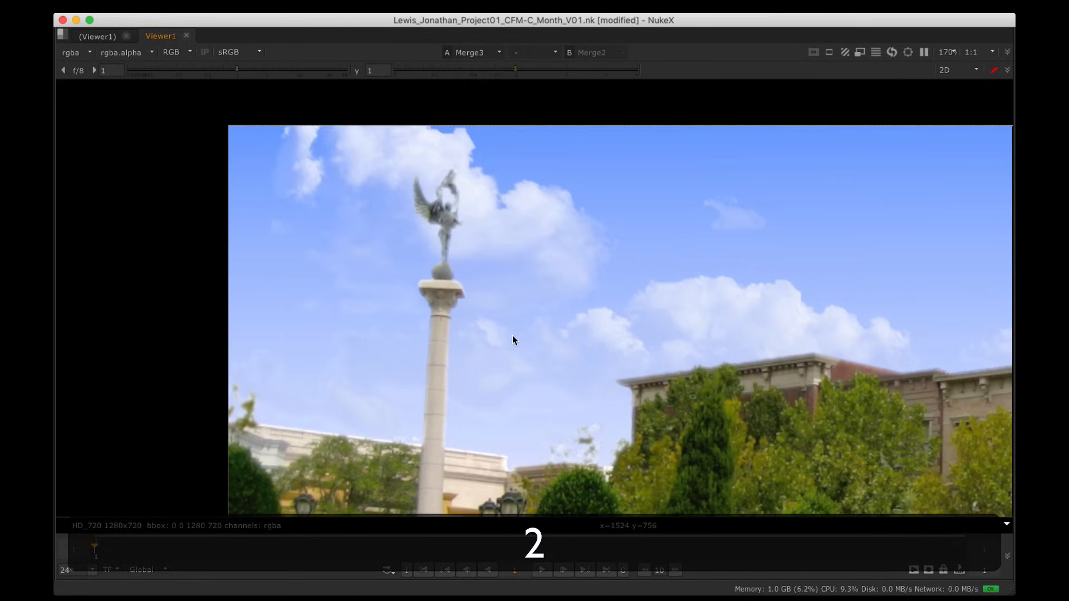
alt+drag(530, 471, 555, 399)
scroll(555, 398, up, 3)
key(space)
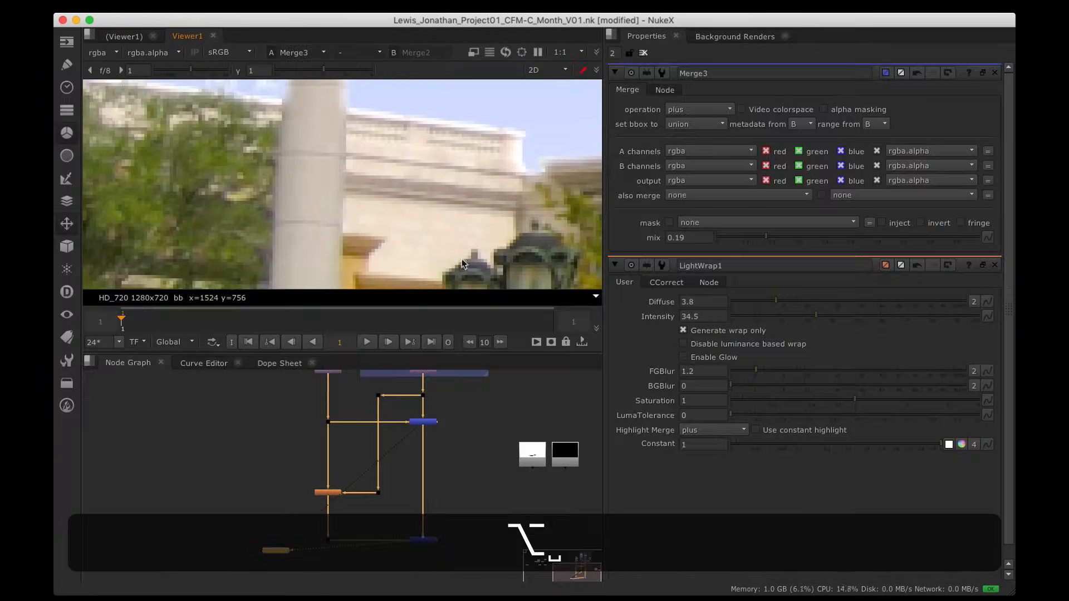
Step: Raise LightWrap1's Diffuse to 7.8 and lower its Intensity to 31.5
double_click(333, 511)
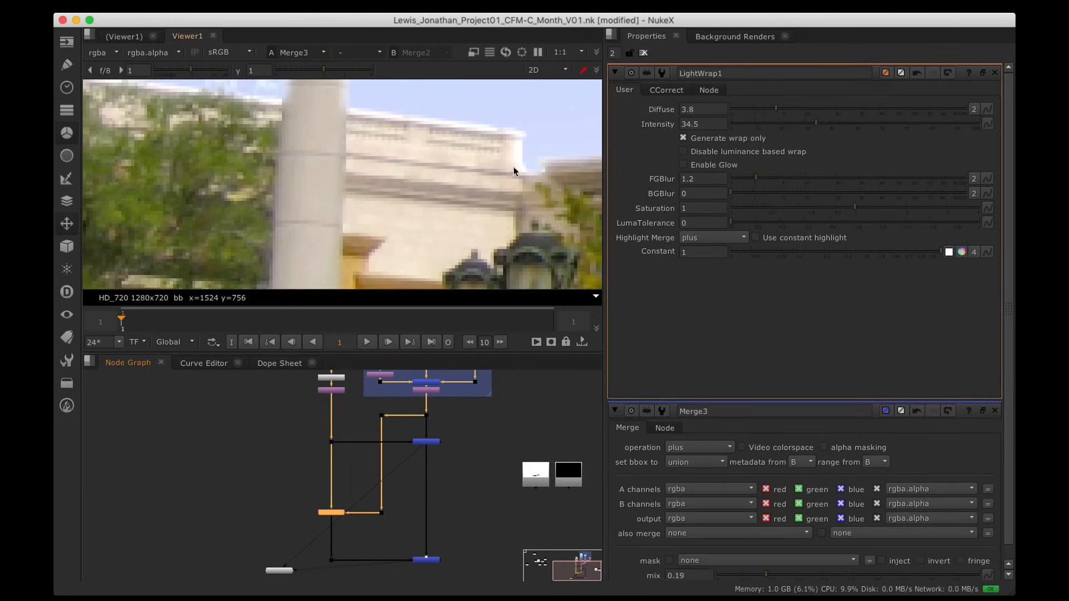
drag(777, 105, 796, 107)
scroll(529, 158, down, 4)
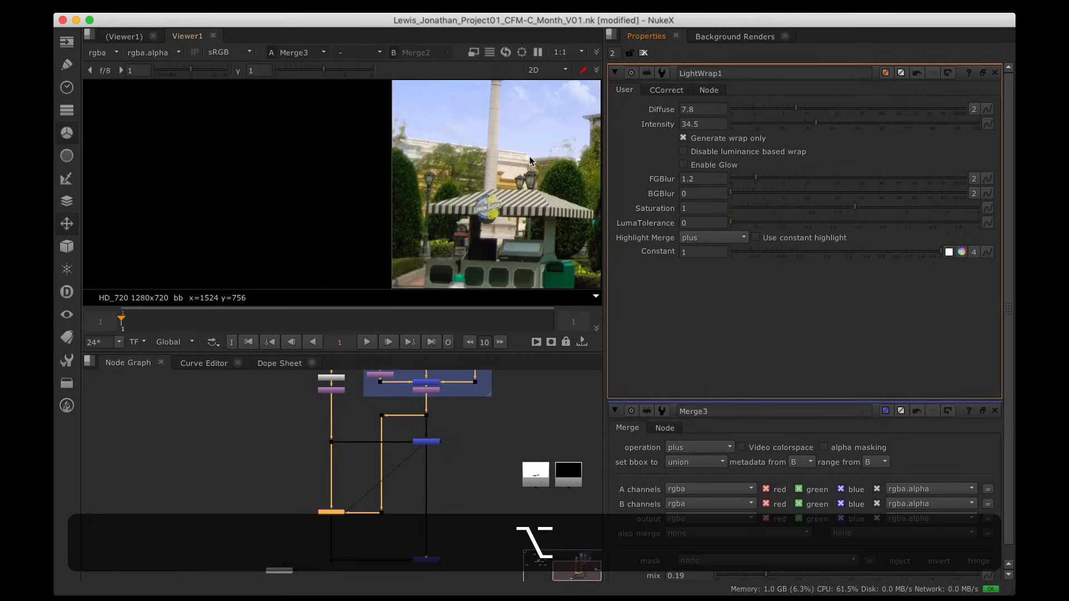
alt+drag(472, 131, 453, 202)
alt+drag(447, 86, 444, 144)
scroll(406, 140, up, 3)
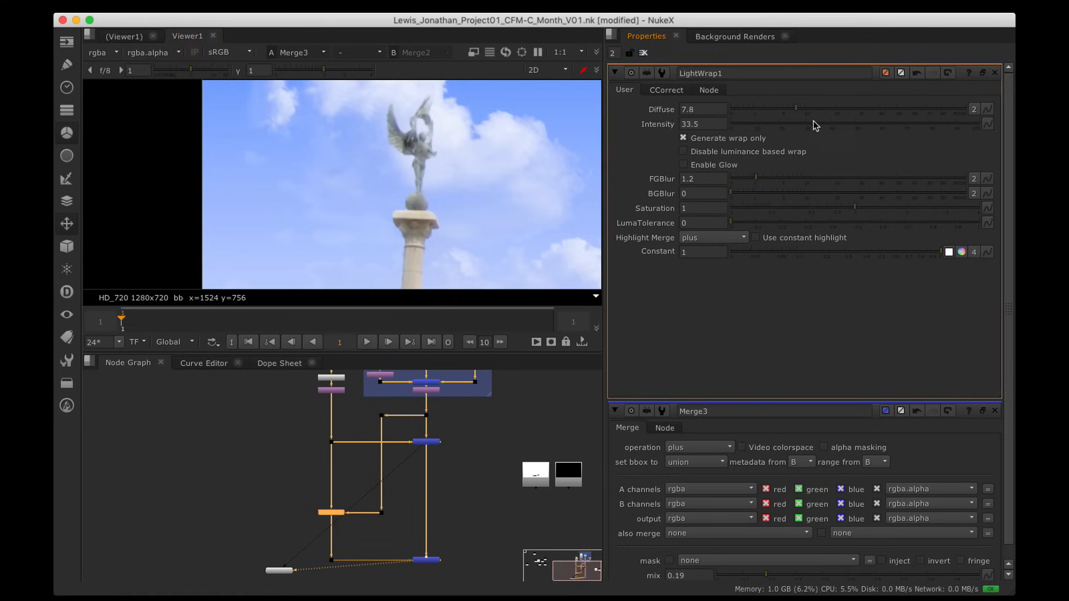
drag(814, 121, 810, 126)
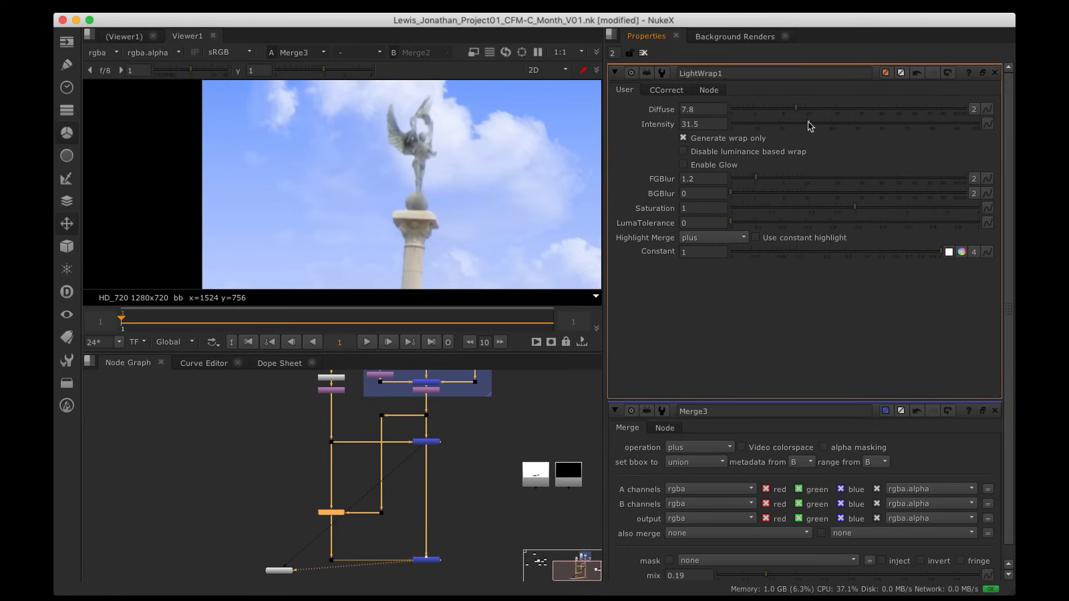
Step: Set the plus Merge3's mix to 0.295 and inspect the tree edge against the sky
double_click(430, 558)
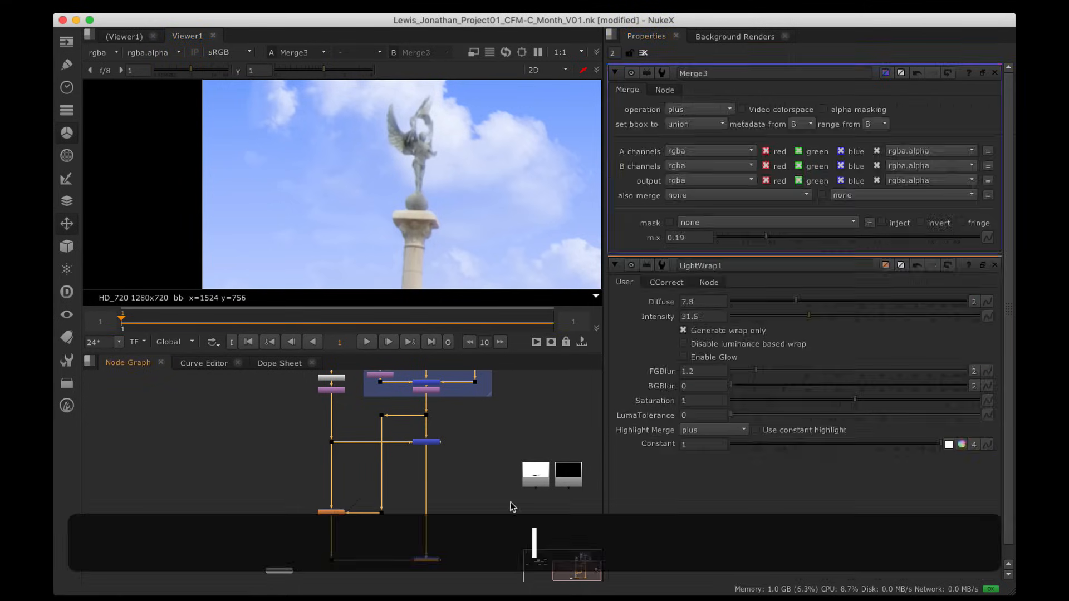
drag(771, 234, 795, 241)
scroll(433, 200, down, 5)
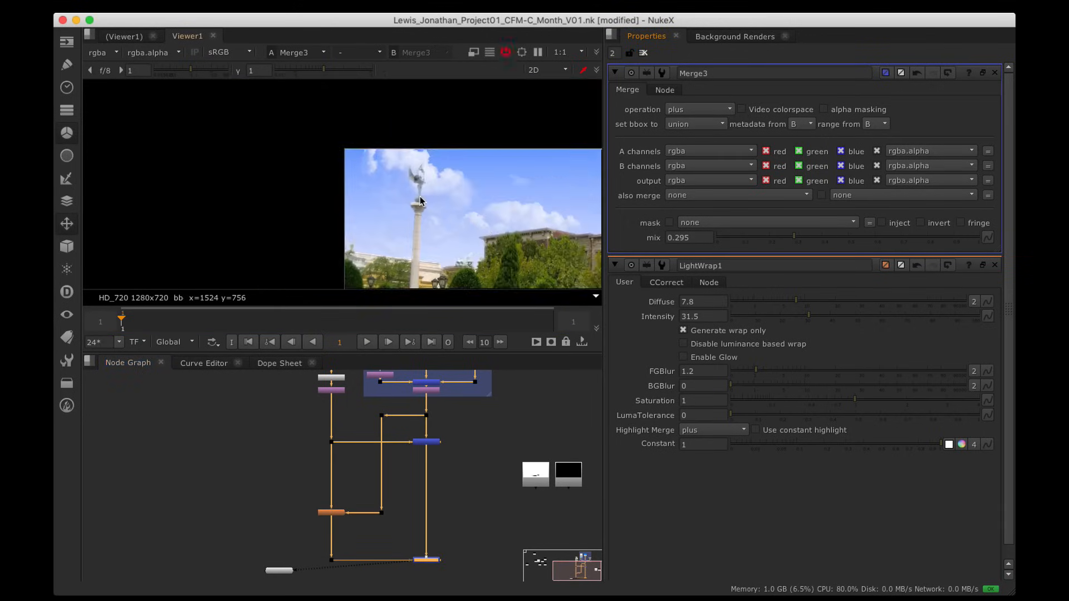
alt+drag(457, 217, 250, 144)
scroll(478, 184, up, 2)
alt+drag(504, 120, 445, 139)
scroll(454, 136, up, 5)
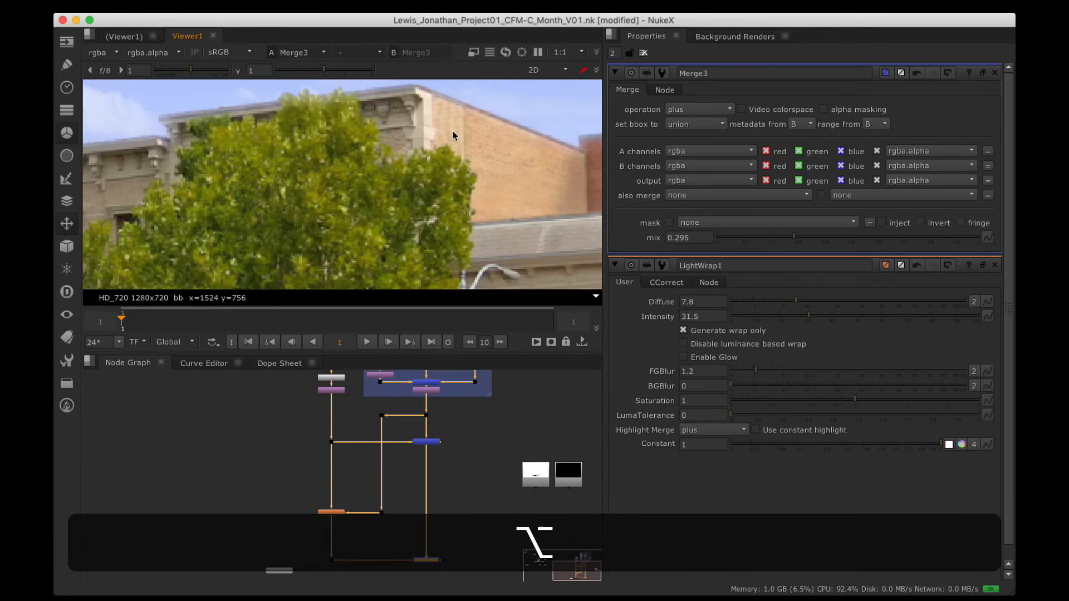
alt+drag(515, 131, 365, 178)
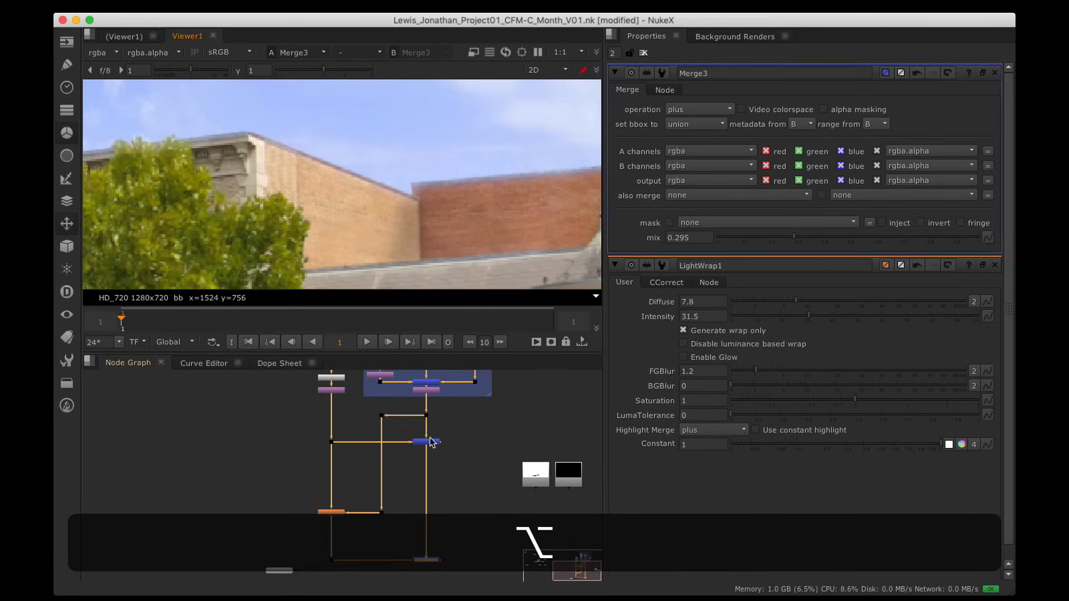
Step: Toggle the viewer between Merge2 and Merge3 to compare the glow
key(1)
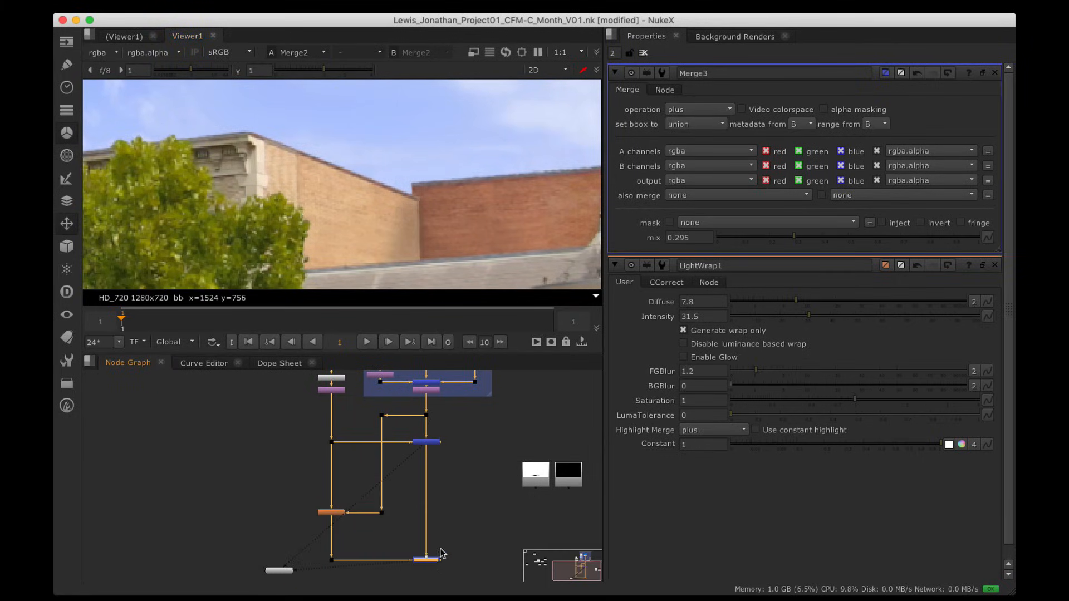
key(2)
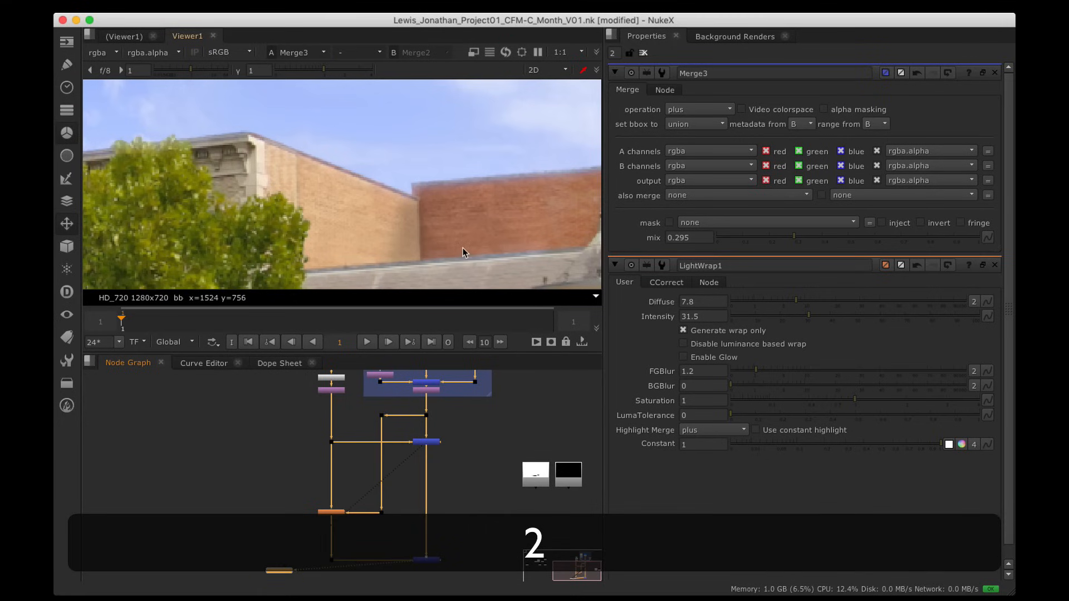
key(alt+2)
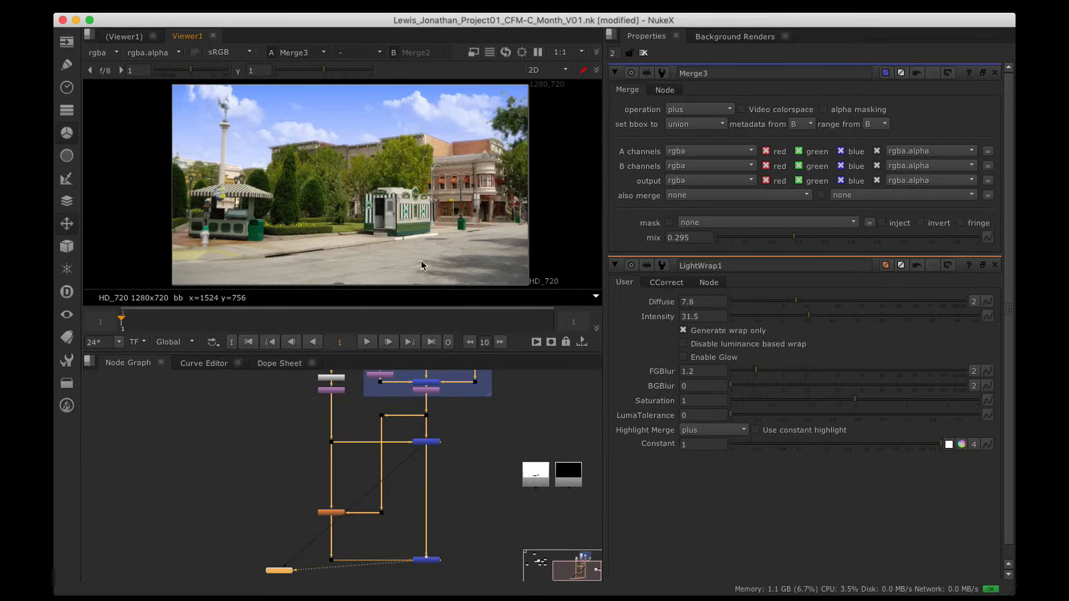
key(space)
Step: Show the Background.png read on its own in a maximised viewer
alt+drag(329, 359, 457, 205)
scroll(451, 205, up, 5)
key(1)
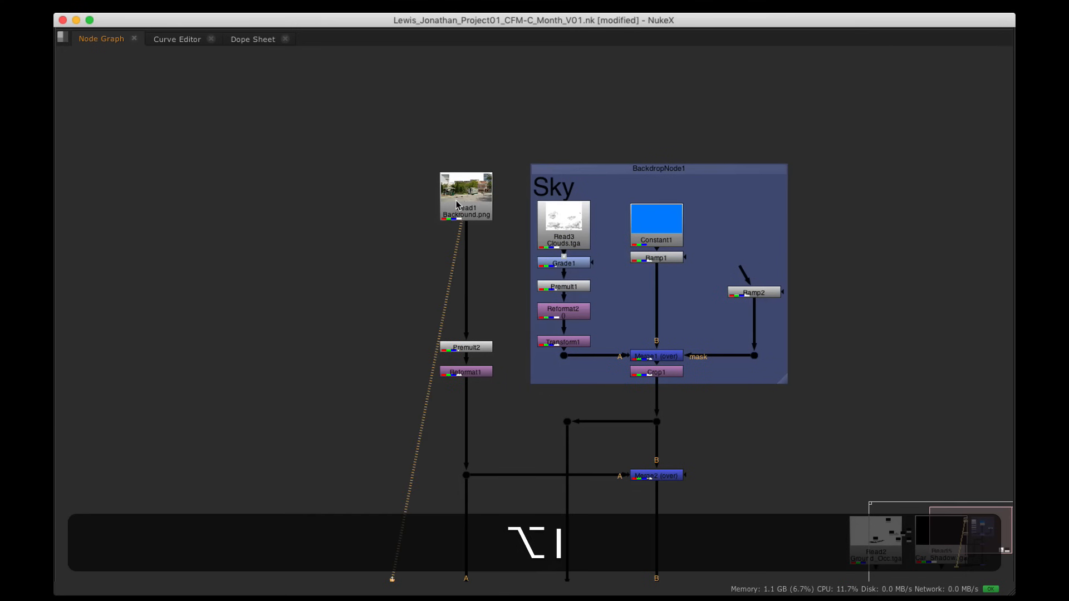
key(space)
scroll(412, 163, up, 6)
key(alt+space)
Step: Zoom in to check grain on the roof, window awnings, lamp post and green-striped storefront
alt+drag(496, 276, 528, 183)
scroll(565, 259, up, 6)
scroll(592, 202, down, 8)
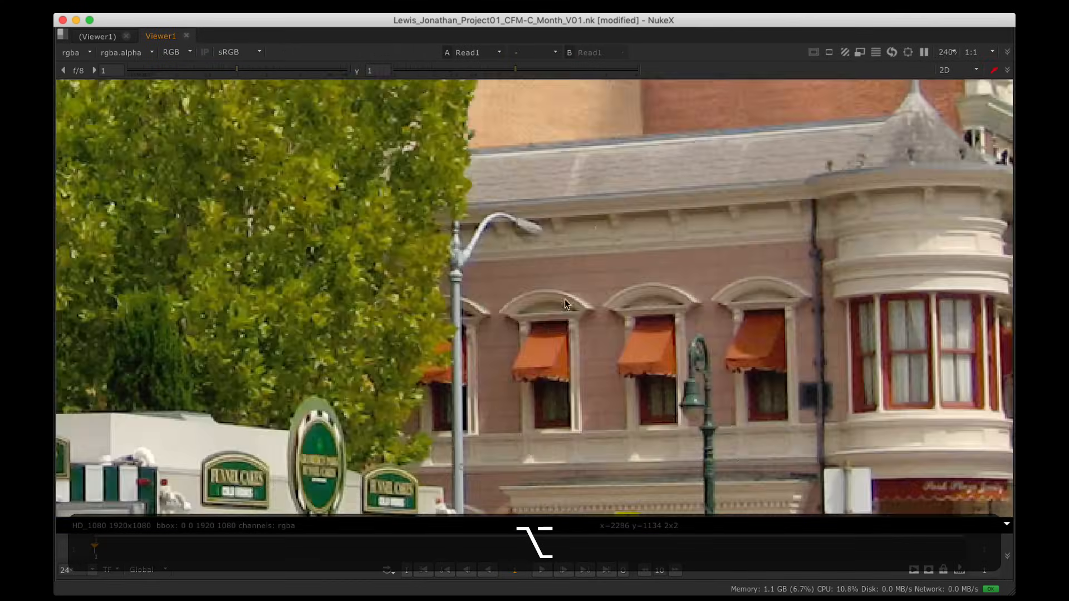
scroll(604, 303, up, 10)
alt+drag(614, 231, 546, 208)
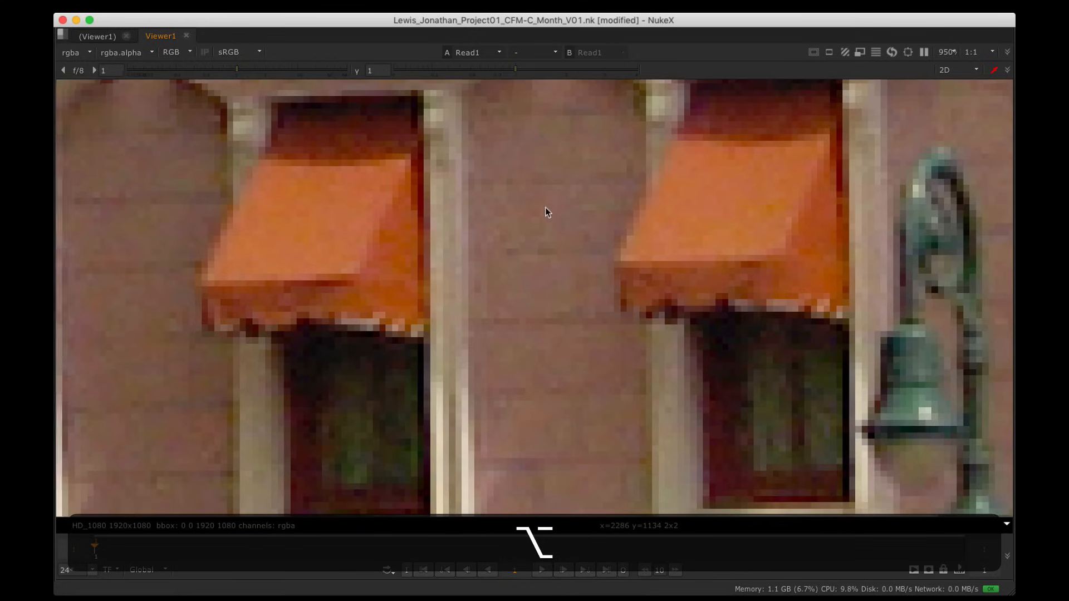
alt+drag(700, 235, 417, 209)
alt+drag(680, 207, 695, 106)
alt+drag(411, 487, 780, 128)
alt+drag(356, 385, 802, 223)
alt+drag(343, 296, 796, 178)
alt+drag(333, 325, 642, 249)
scroll(642, 249, down, 10)
Step: Pan around the slush kiosk, hydrant, hedges and curb checking the plate's noise
alt+drag(390, 356, 673, 212)
alt+drag(446, 320, 779, 237)
alt+drag(551, 322, 815, 313)
alt+drag(568, 295, 706, 329)
alt+drag(442, 301, 510, 313)
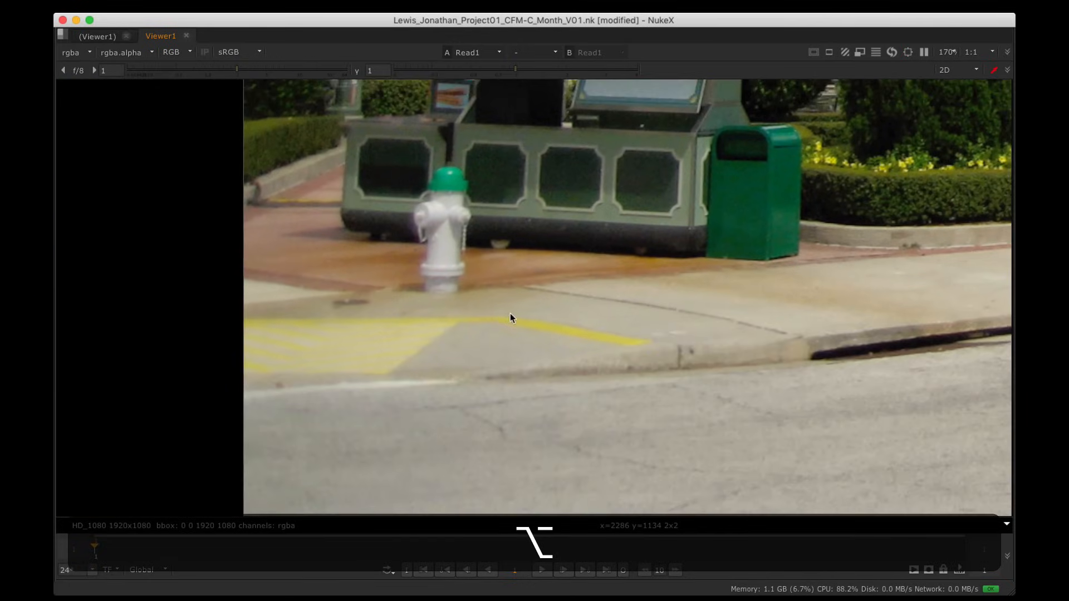
alt+drag(640, 243, 596, 306)
alt+drag(724, 238, 547, 332)
scroll(552, 323, up, 6)
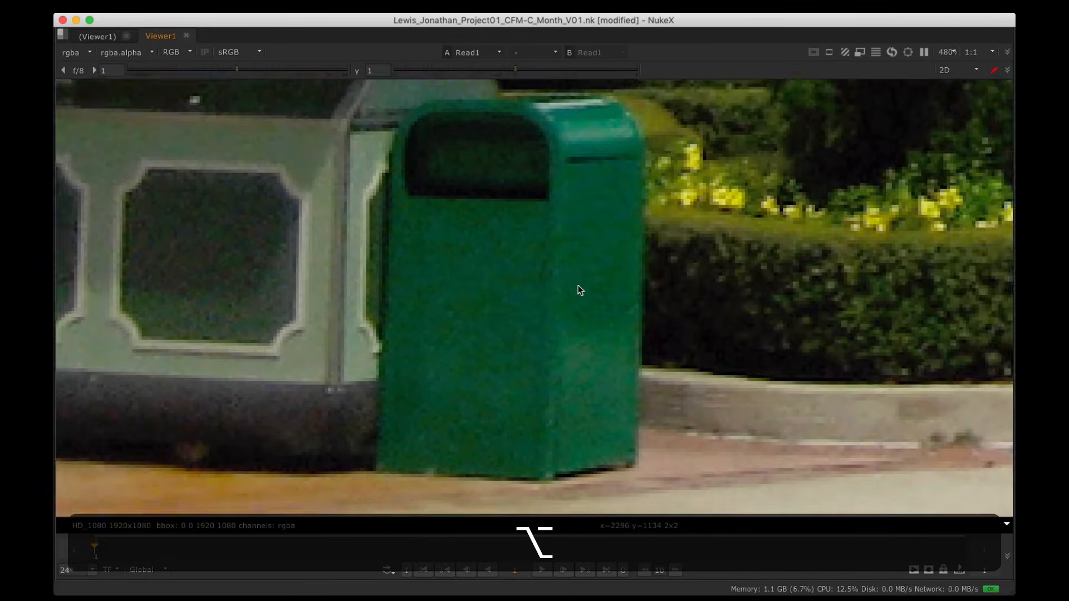
scroll(519, 248, down, 4)
alt+drag(602, 240, 409, 275)
alt+drag(643, 209, 450, 247)
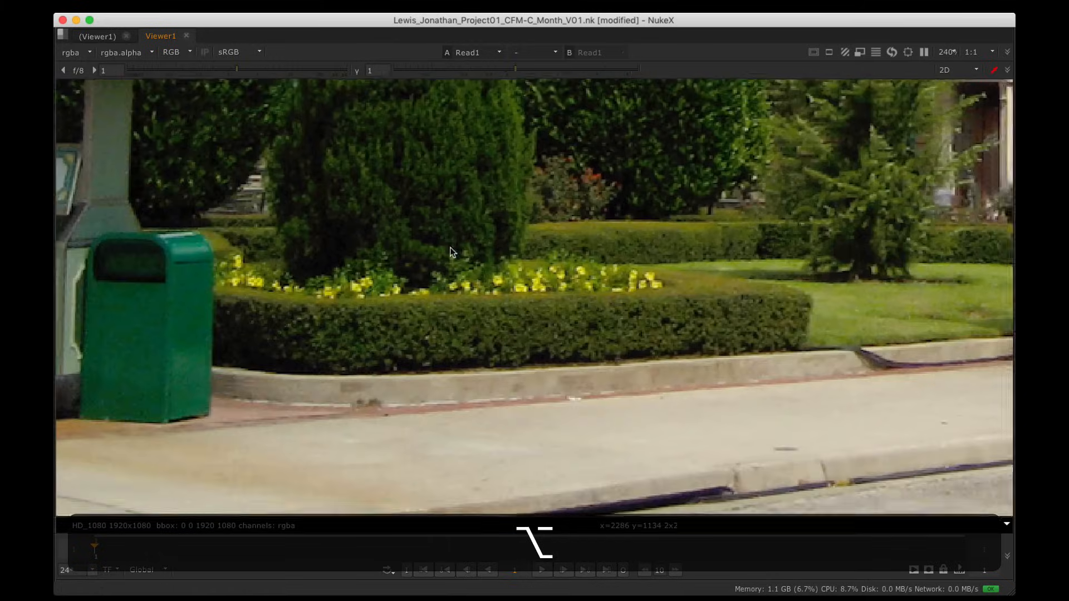
scroll(434, 247, down, 8)
alt+drag(549, 264, 628, 384)
Step: Restore the panel layout and move the Background read node higher in the graph
key(space)
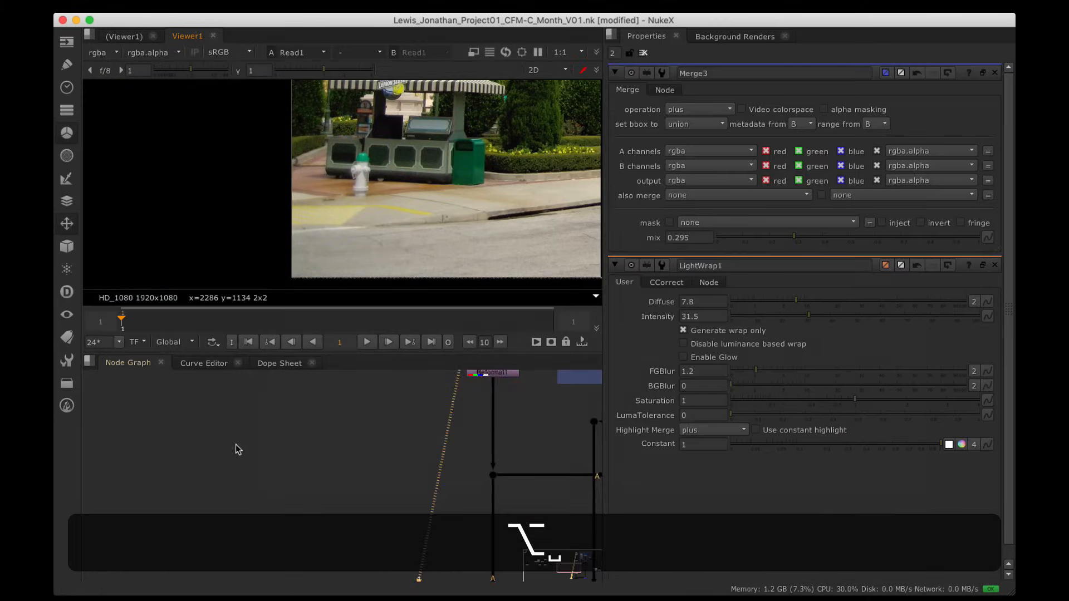
alt+drag(333, 521, 328, 545)
drag(337, 455, 337, 425)
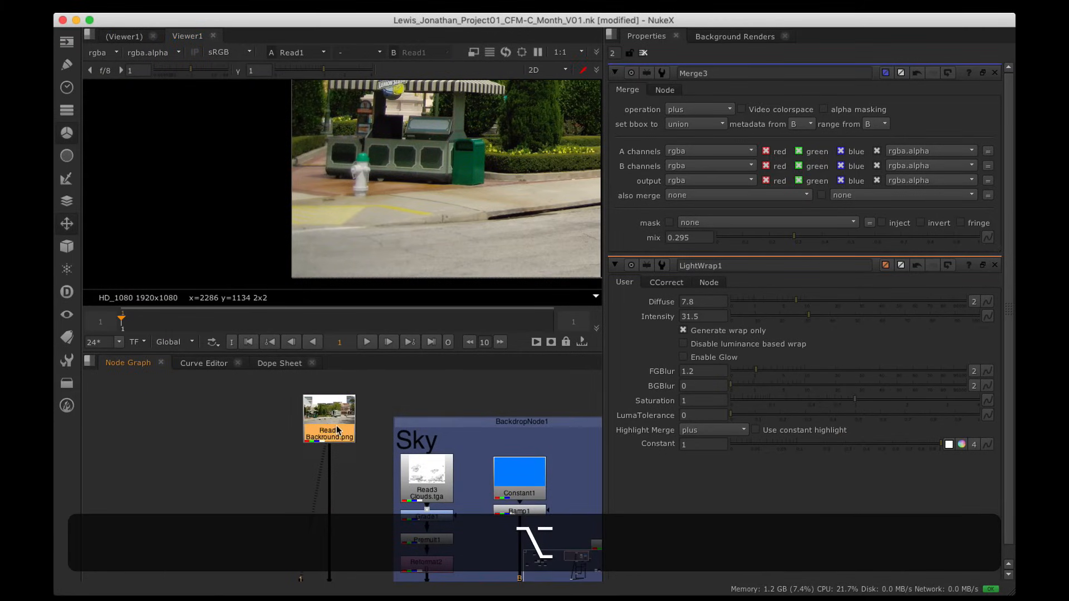
Step: Insert a Denoise node beneath the Background.png read via the 'deno' search
key(Tab)
text(deno)
key(Down)
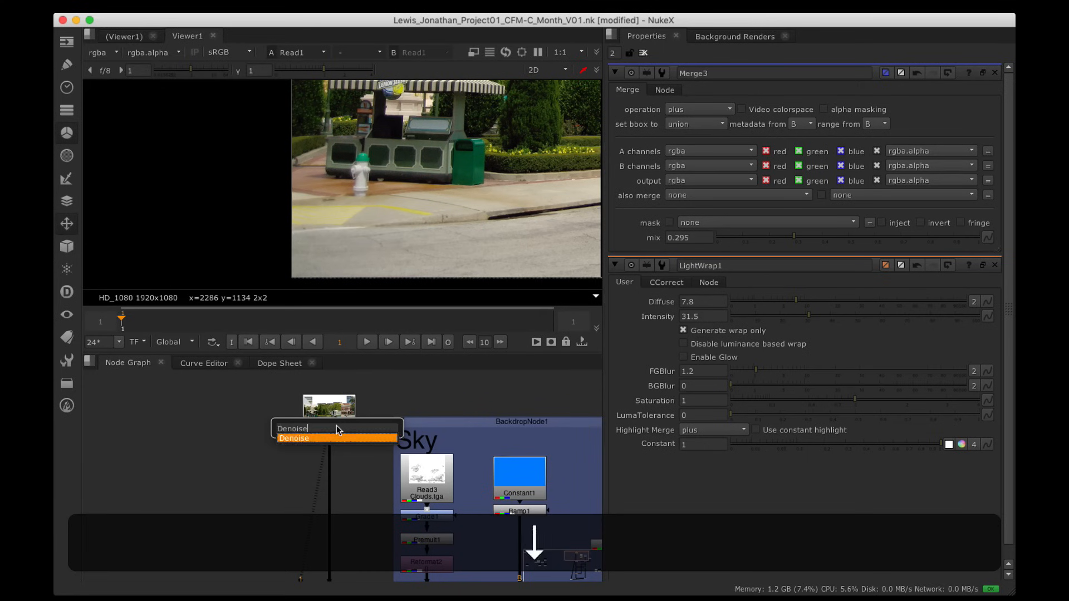
key(Return)
Step: Inspect the denoised plate full-screen around the green trash can, then restore the layout
key(space)
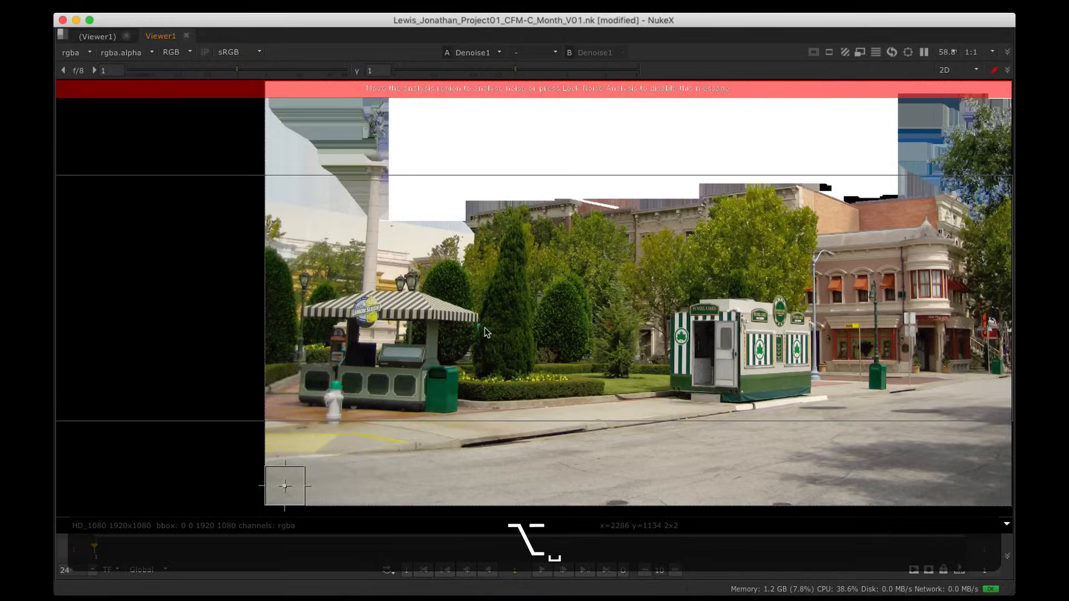
alt+drag(327, 477, 674, 380)
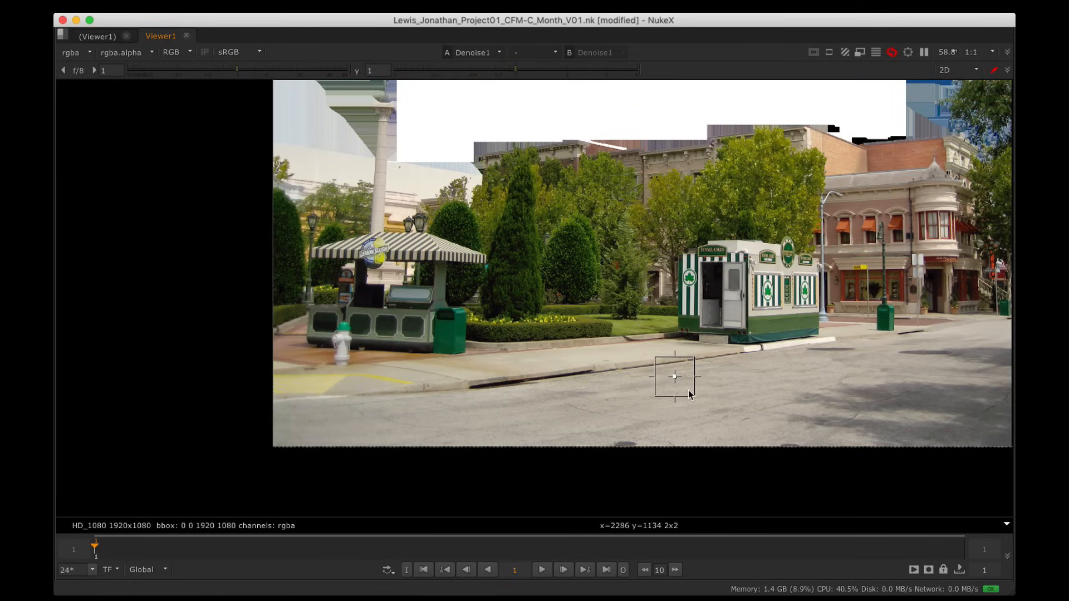
scroll(715, 384, up, 3)
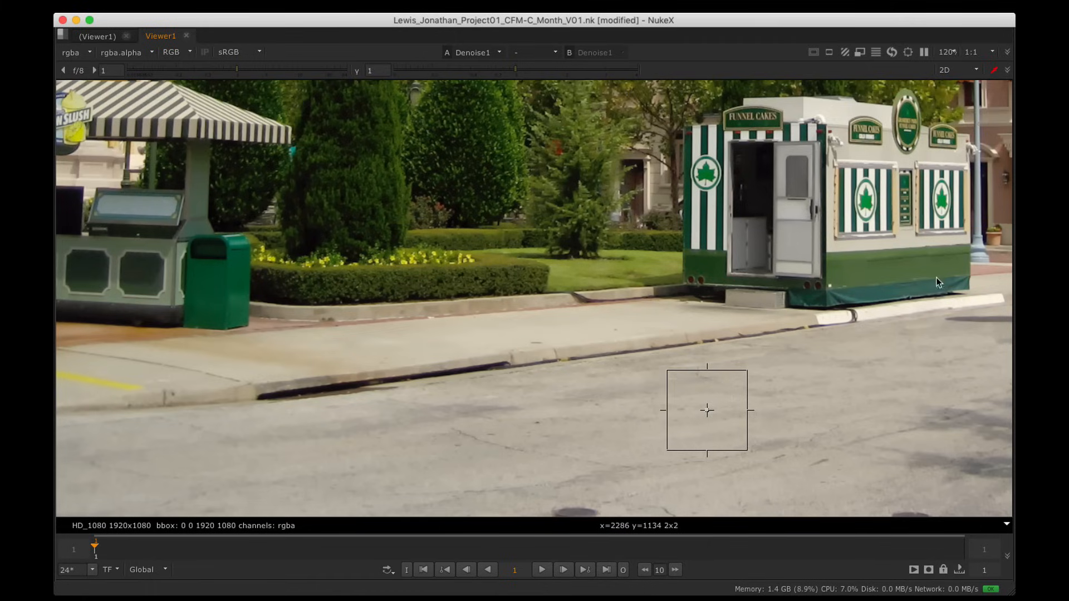
alt+drag(369, 291, 552, 300)
alt+scroll(396, 277, up, 8)
alt+scroll(424, 268, down, 6)
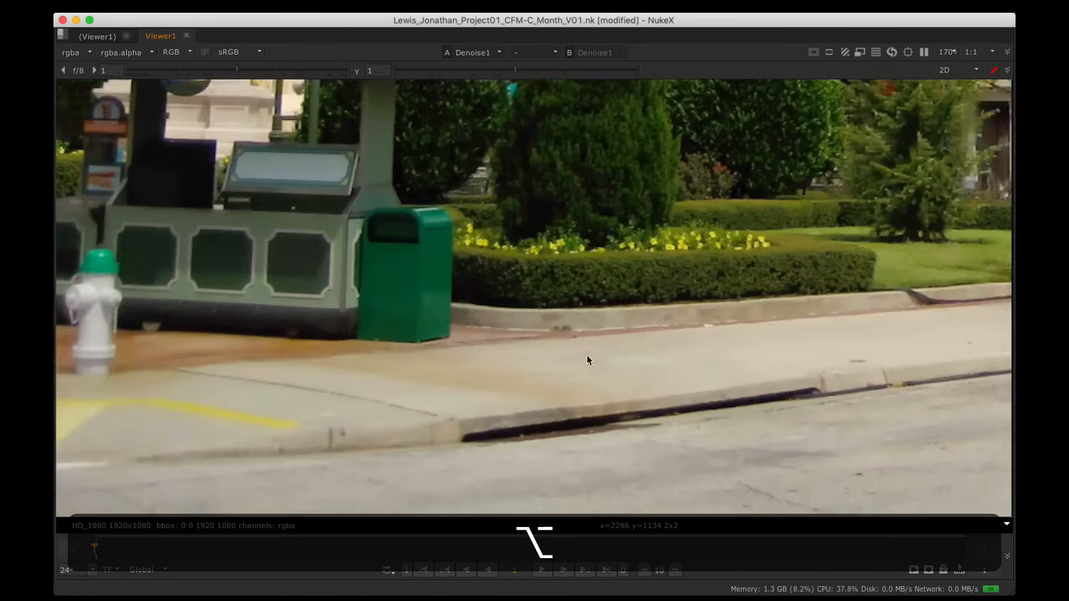
alt+scroll(587, 356, down, 6)
alt+drag(587, 355, 520, 363)
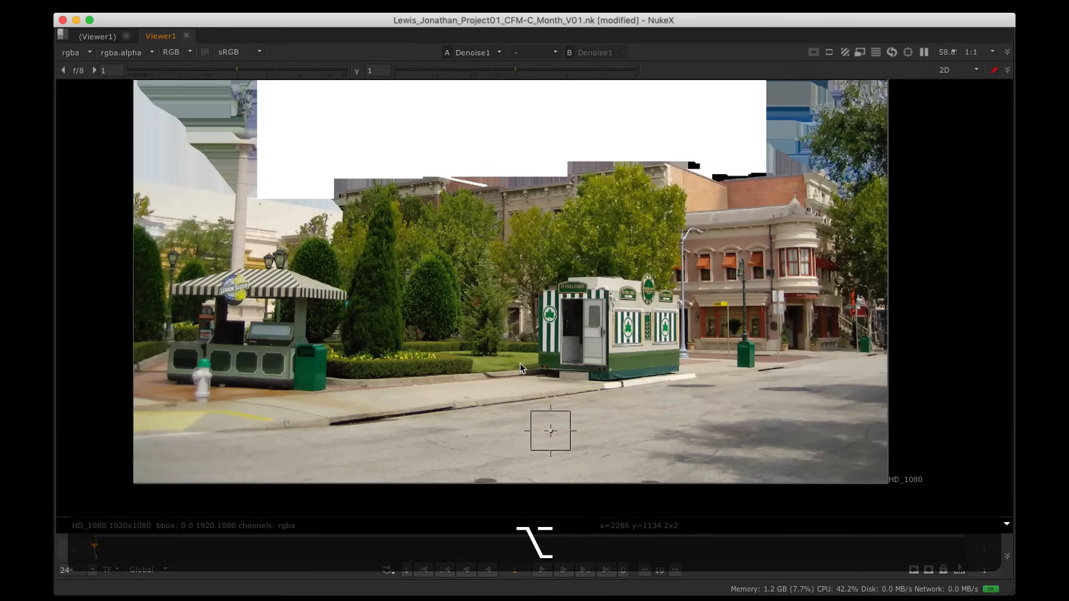
key(space)
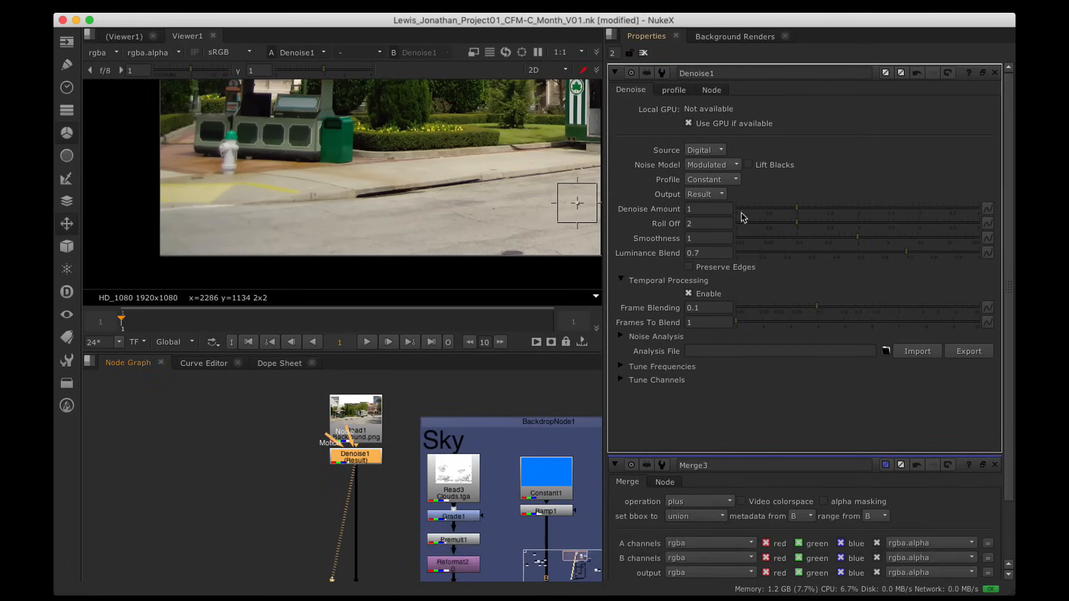
Step: Enter Smoothness 0.7 and Denoise Amount 0.8 in the Denoise1 properties
alt+drag(539, 190, 441, 202)
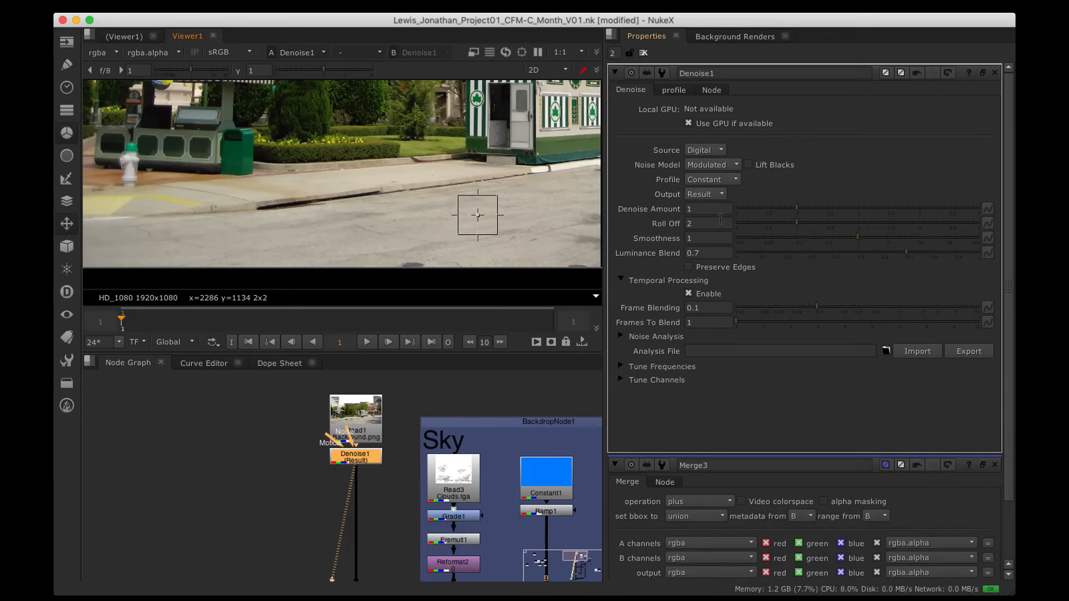
click(715, 240)
text(.7)
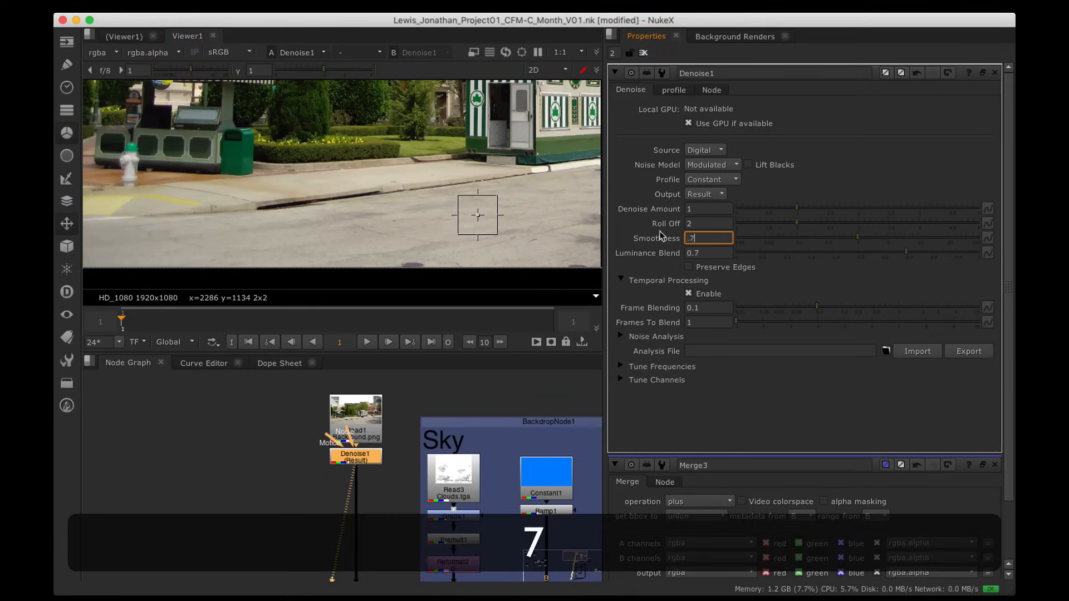
key(Return)
click(414, 396)
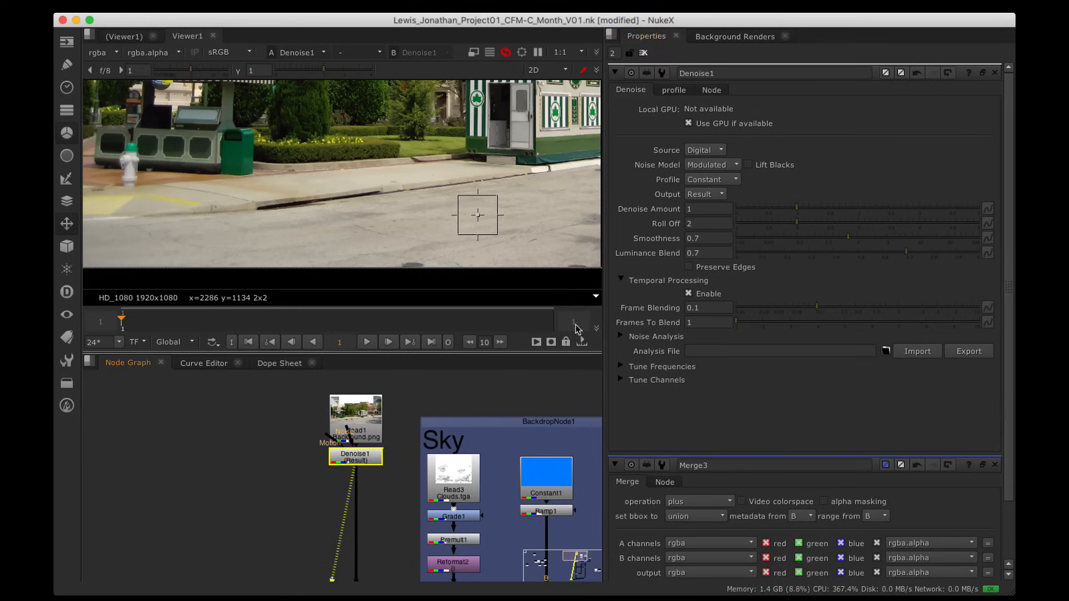
click(720, 208)
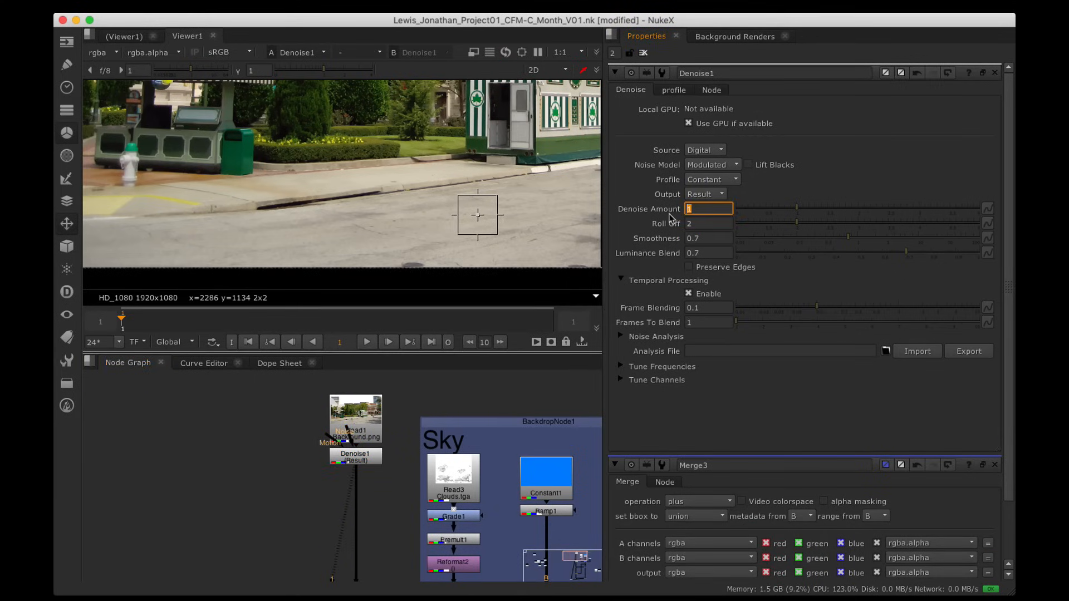
text(.8)
key(Return)
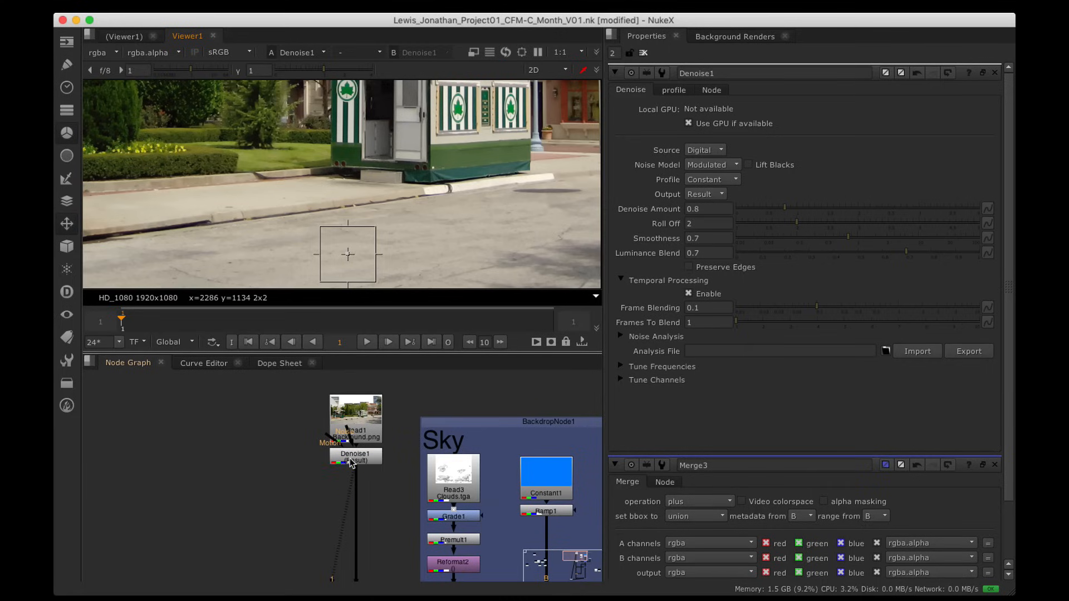
Step: Nudge the Denoise1 node slightly lower in the Node Graph, then zoom out and recentre the viewer image
drag(351, 464, 350, 484)
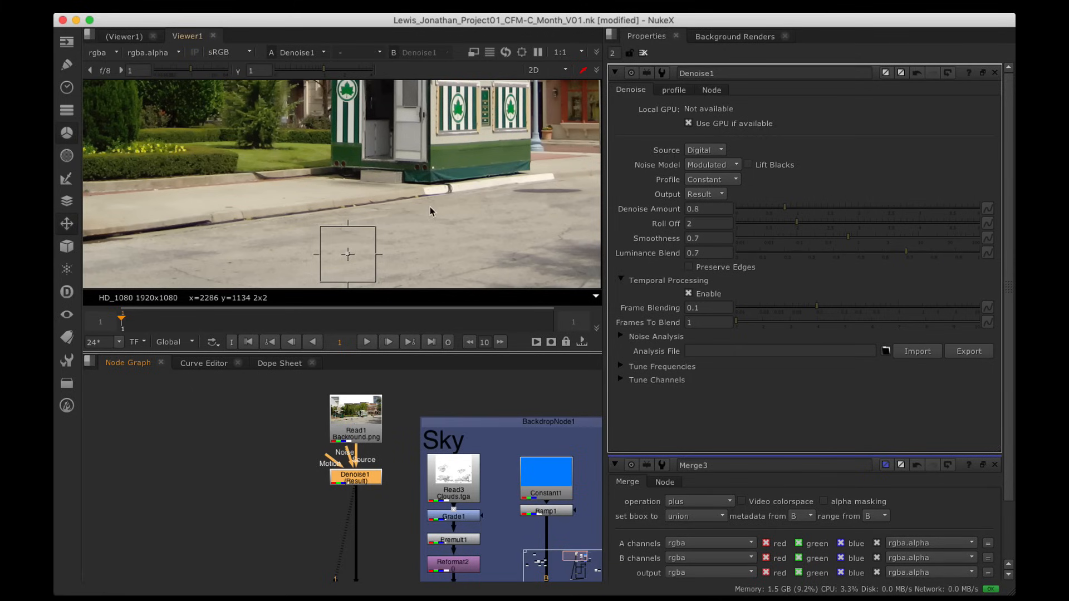
scroll(431, 207, down, 3)
alt+drag(430, 207, 361, 239)
alt+scroll(362, 236, down, 2)
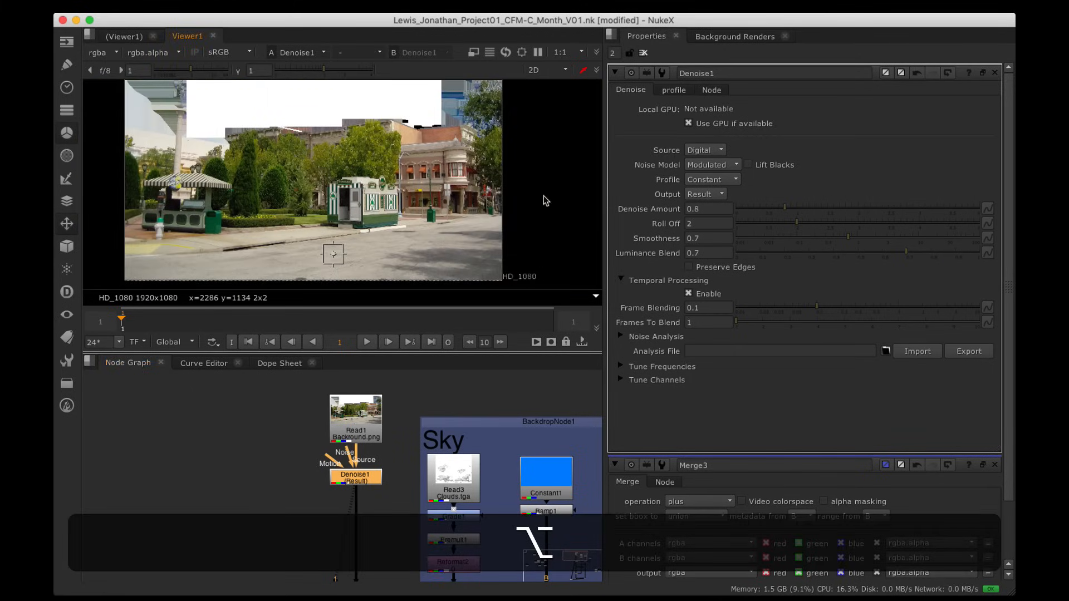
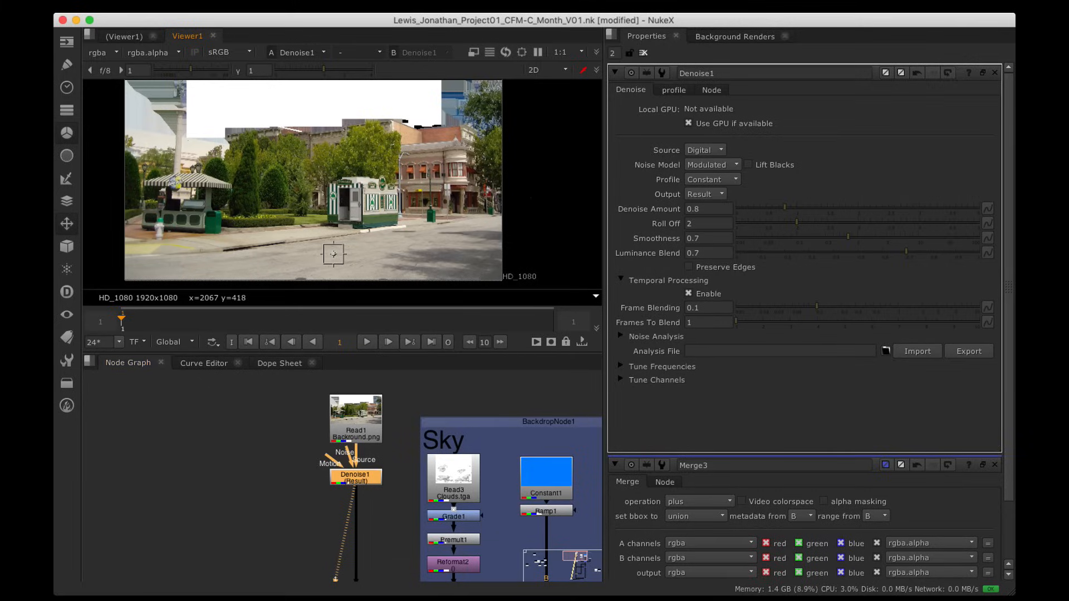
Step: Stack Read1 and Denoise1 directly above Premult2 and Reformat1 in the Node Graph
key(space)
alt+drag(420, 446, 555, 362)
alt+drag(496, 220, 495, 289)
drag(411, 138, 546, 450)
drag(490, 405, 491, 268)
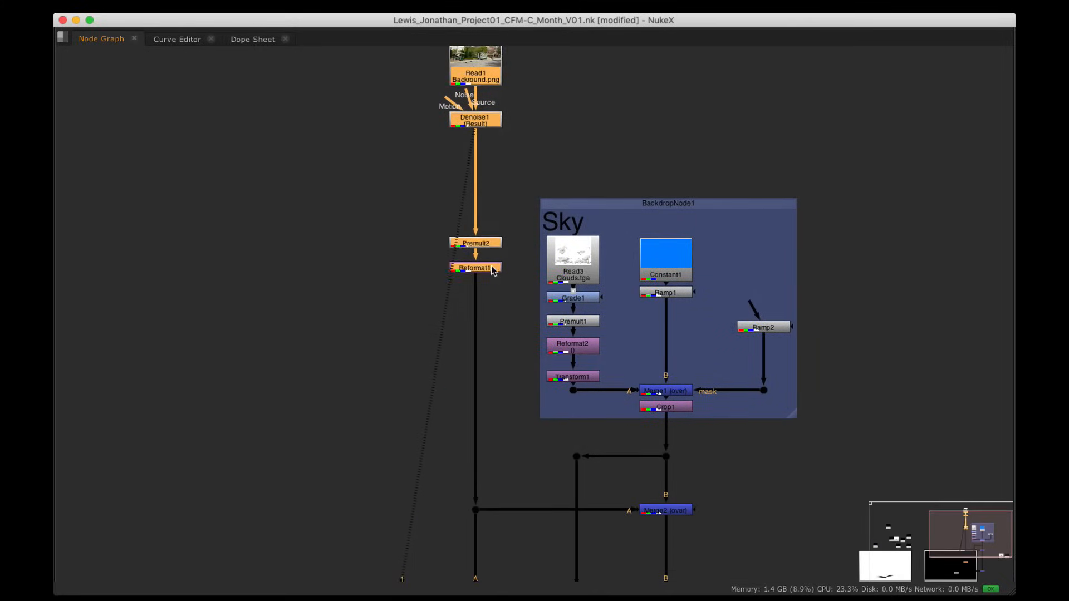
scroll(514, 217, down, 2)
alt+drag(511, 226, 515, 333)
click(523, 276)
drag(448, 166, 535, 286)
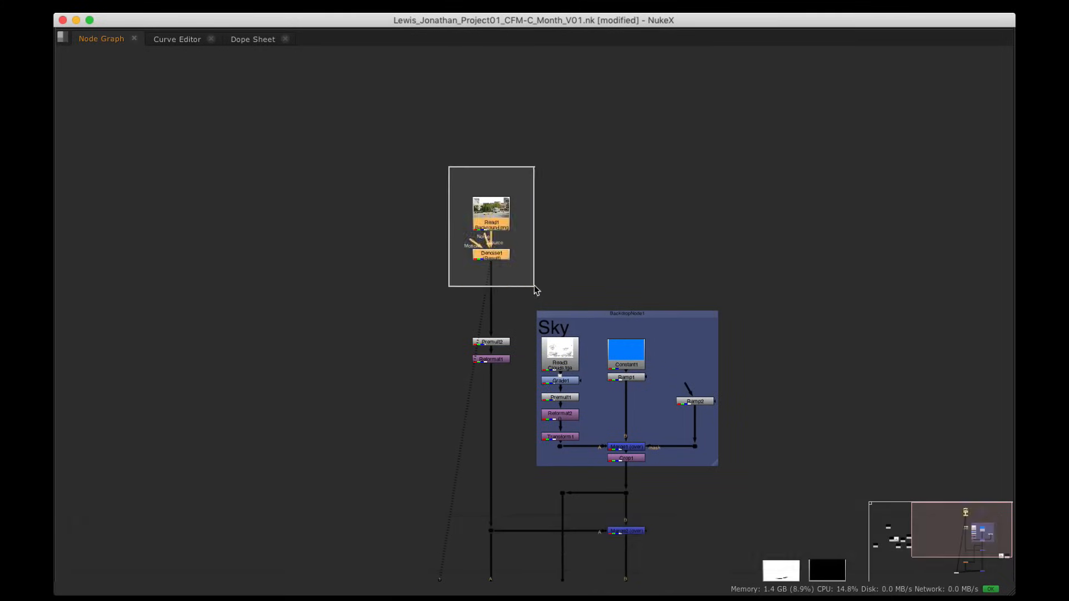
drag(503, 221, 503, 294)
click(512, 280)
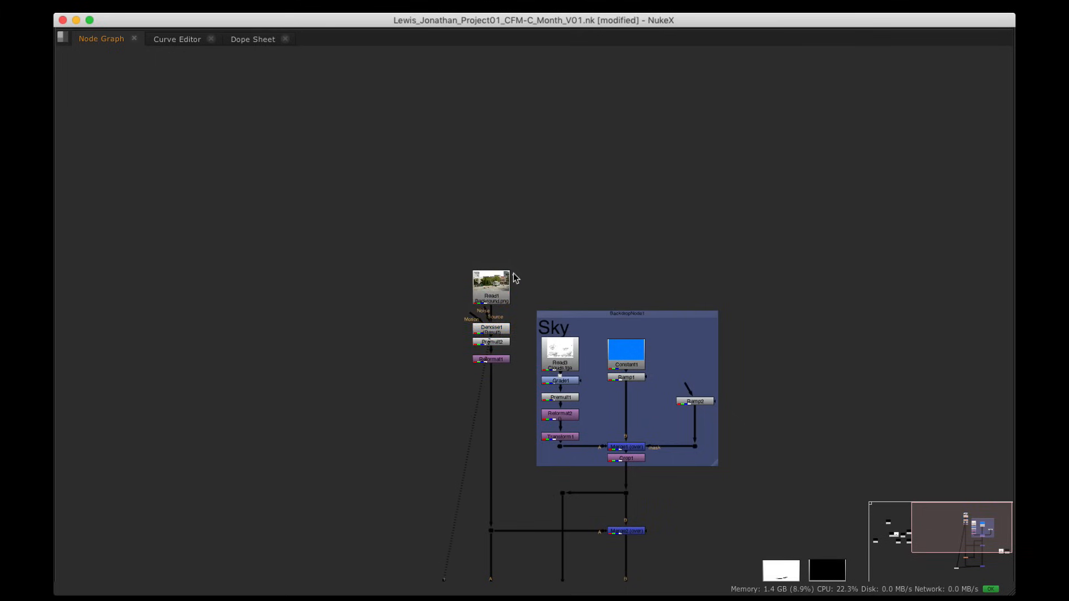
alt+drag(439, 364, 387, 357)
Step: Wrap Read1, Denoise1, Premult2 and Reformat1 in a new Backdrop node
drag(404, 238, 473, 356)
key(Tab)
text(bak)
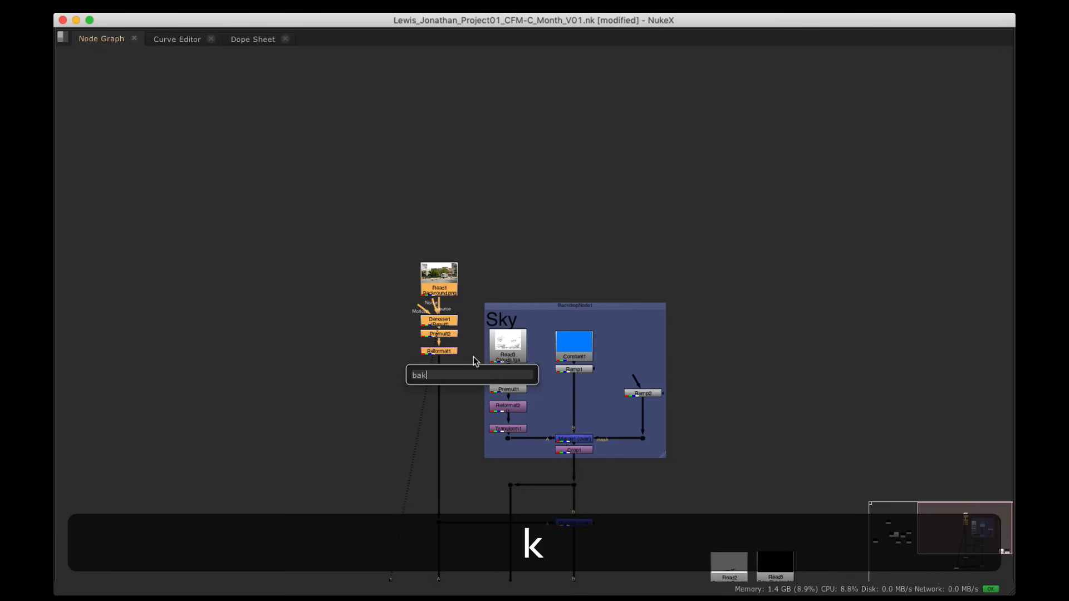
key(BackSpace)
text(ck)
key(Down)
key(Return)
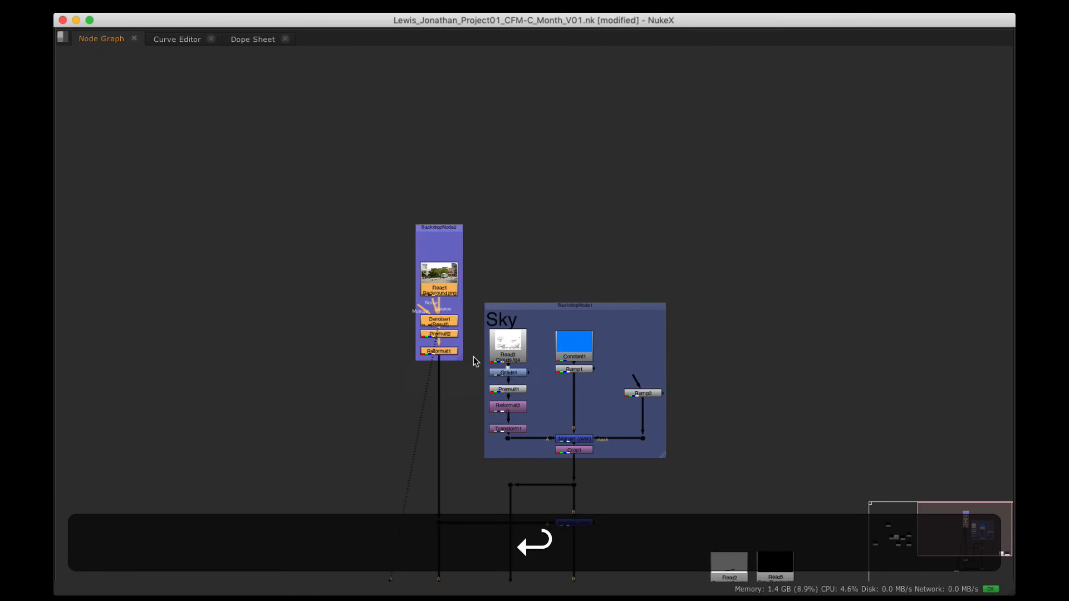
Step: Label the new backdrop 'Background'
key(space)
alt+drag(436, 392, 355, 498)
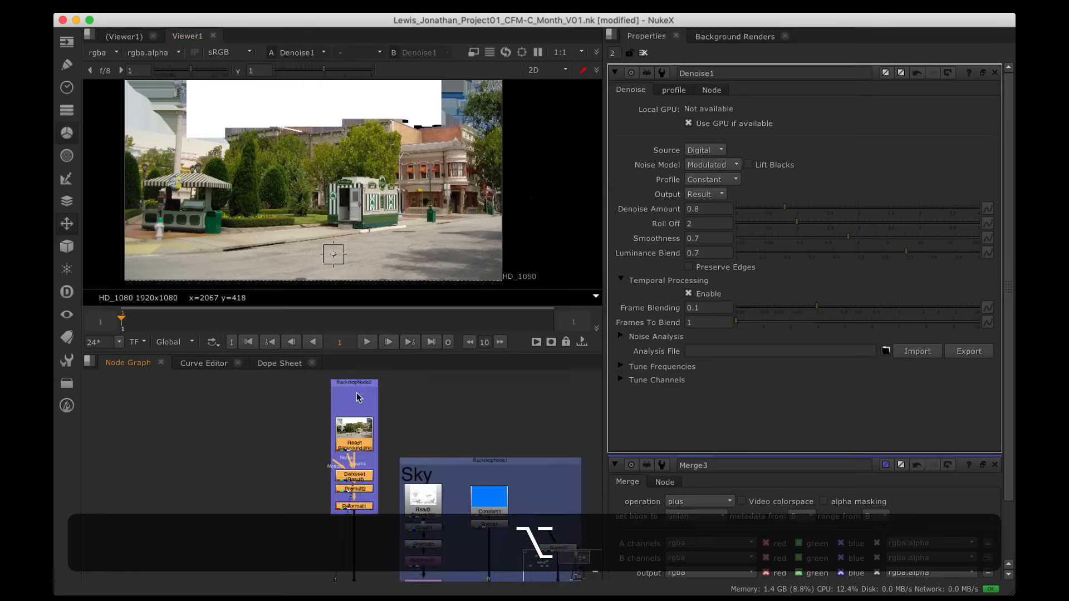
double_click(359, 384)
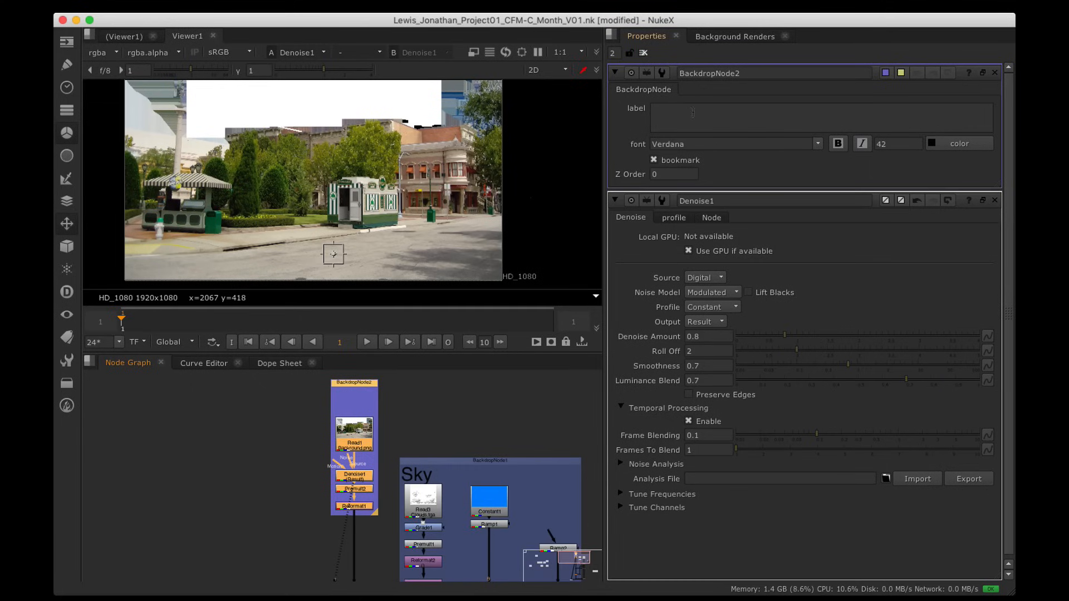
click(692, 112)
text(Back)
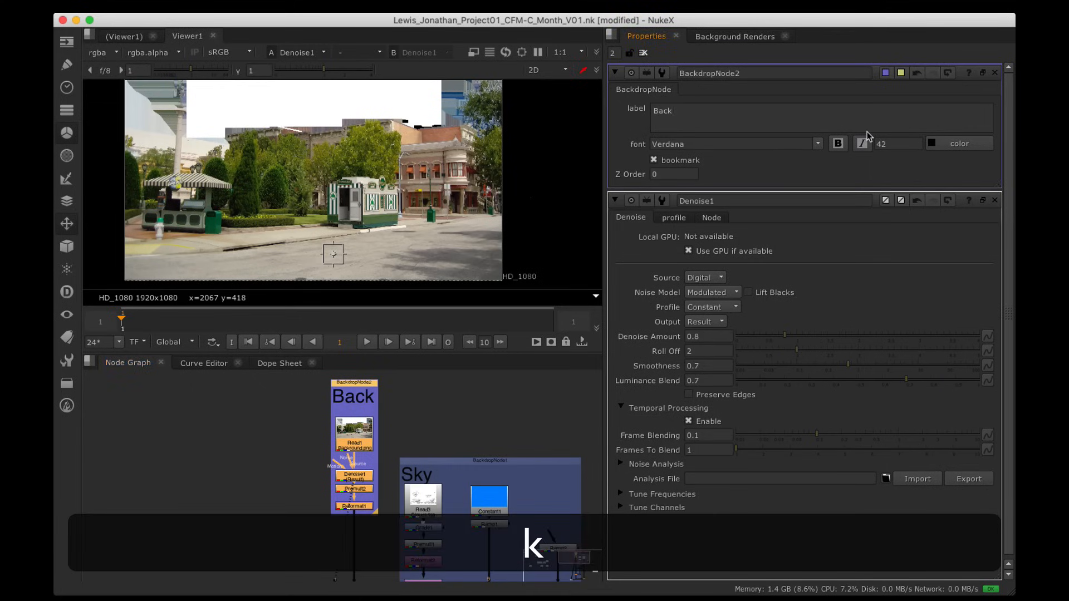
text(drop)
key(BackSpace)
key(BackSpace)
key(BackSpace)
key(BackSpace)
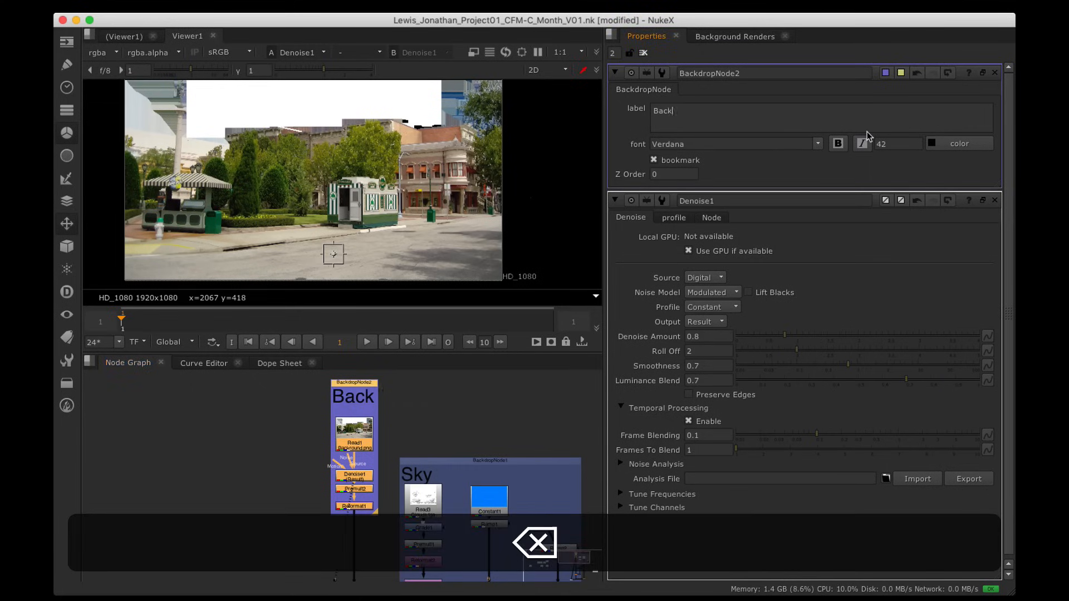
text(ground)
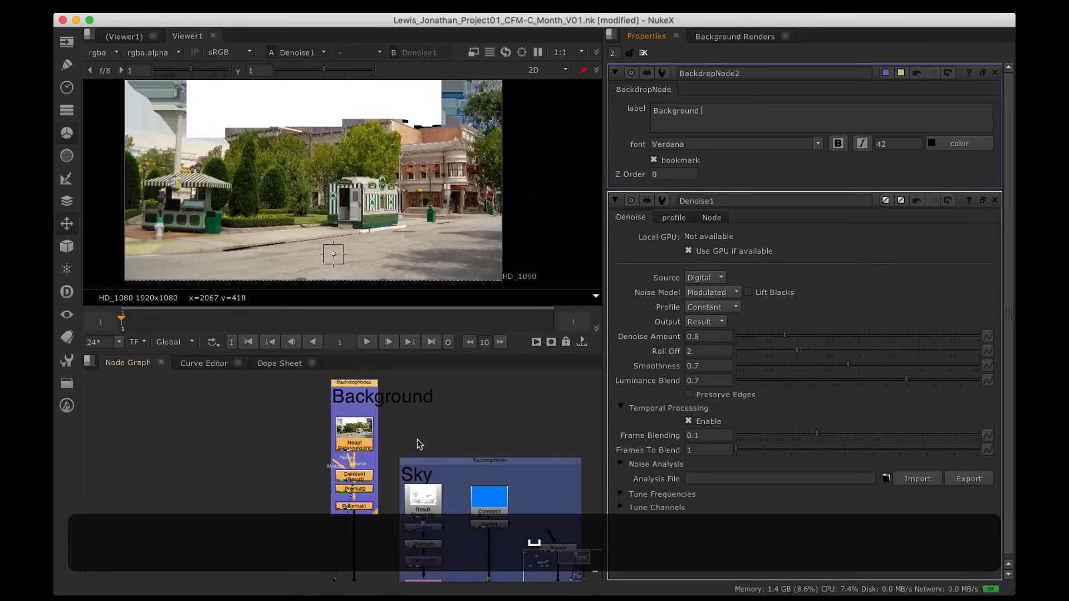
click(443, 423)
alt+drag(425, 430, 475, 397)
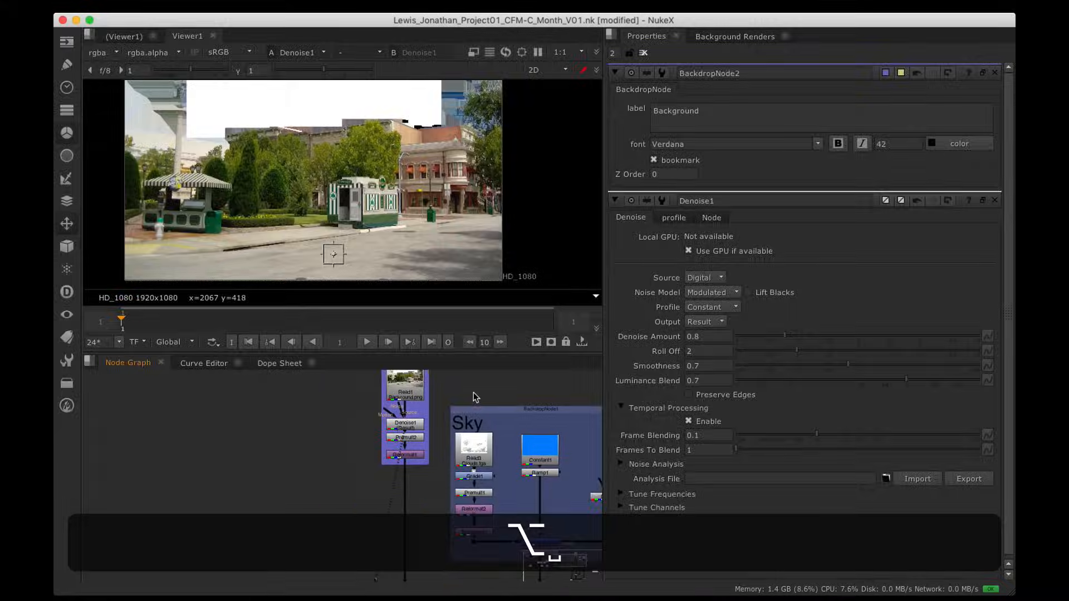
Step: Widen the Background backdrop and centre its four nodes inside it
key(space)
alt+drag(522, 200, 529, 203)
drag(447, 142, 567, 326)
drag(499, 147, 330, 162)
click(415, 235)
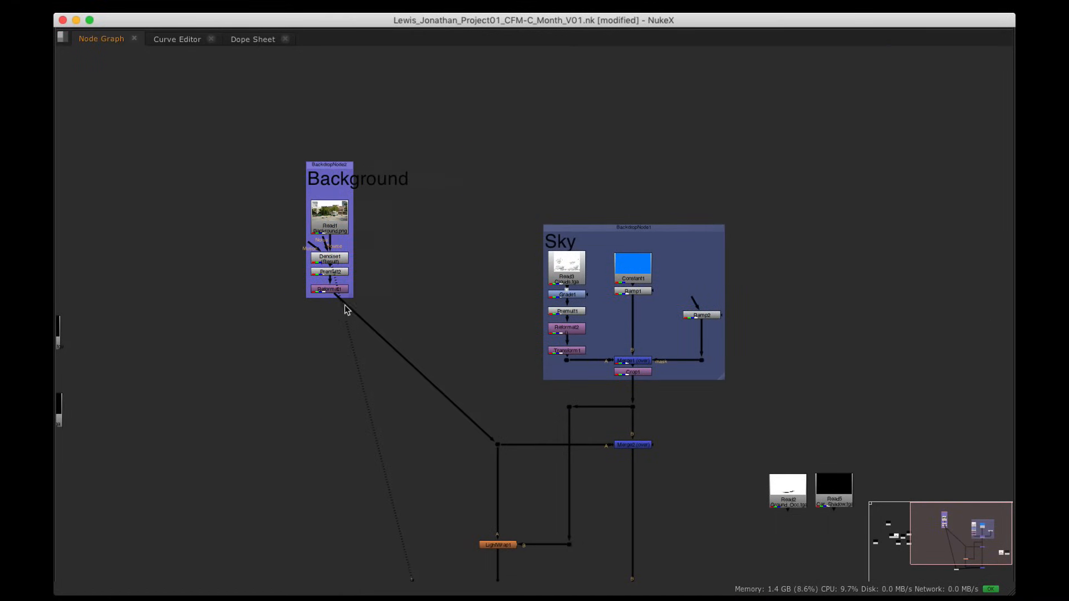
drag(352, 297, 432, 313)
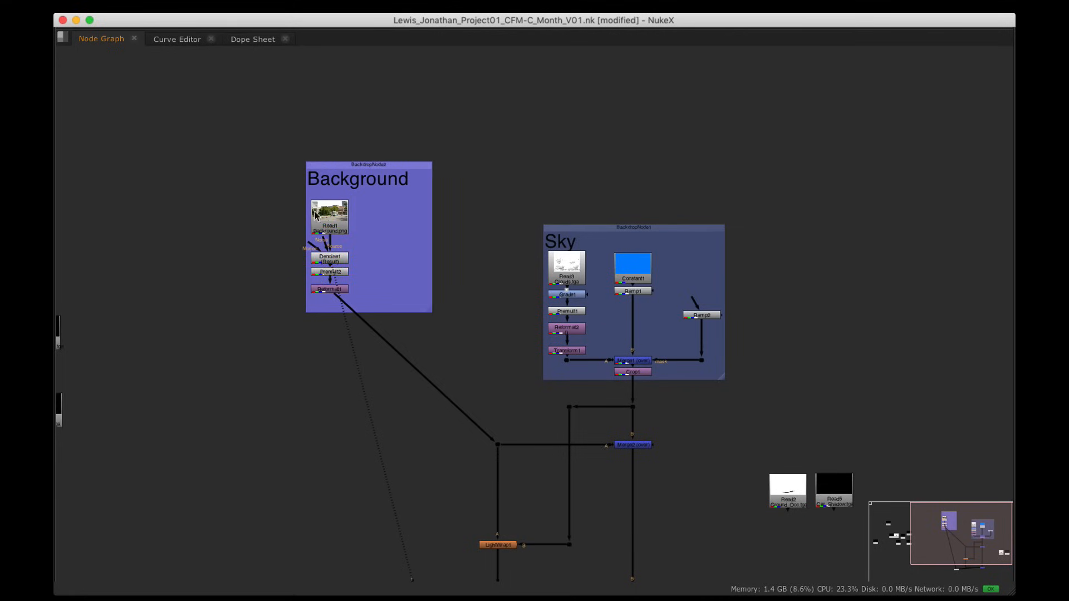
drag(293, 182, 432, 379)
drag(331, 219, 363, 224)
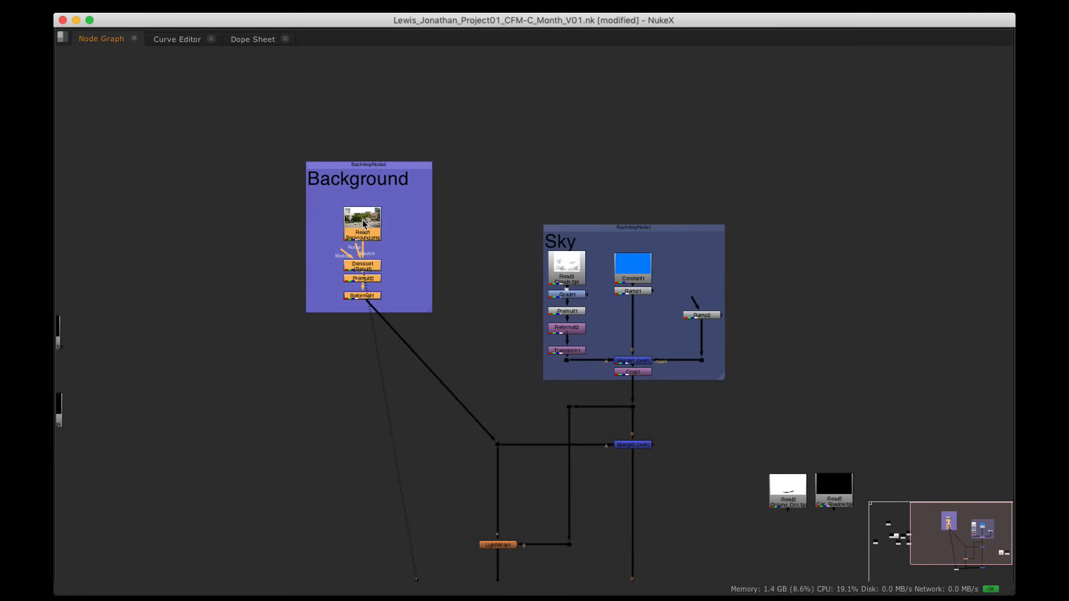
Step: Move the Background backdrop up and right, nudging its nodes slightly higher
drag(373, 165, 508, 64)
click(619, 118)
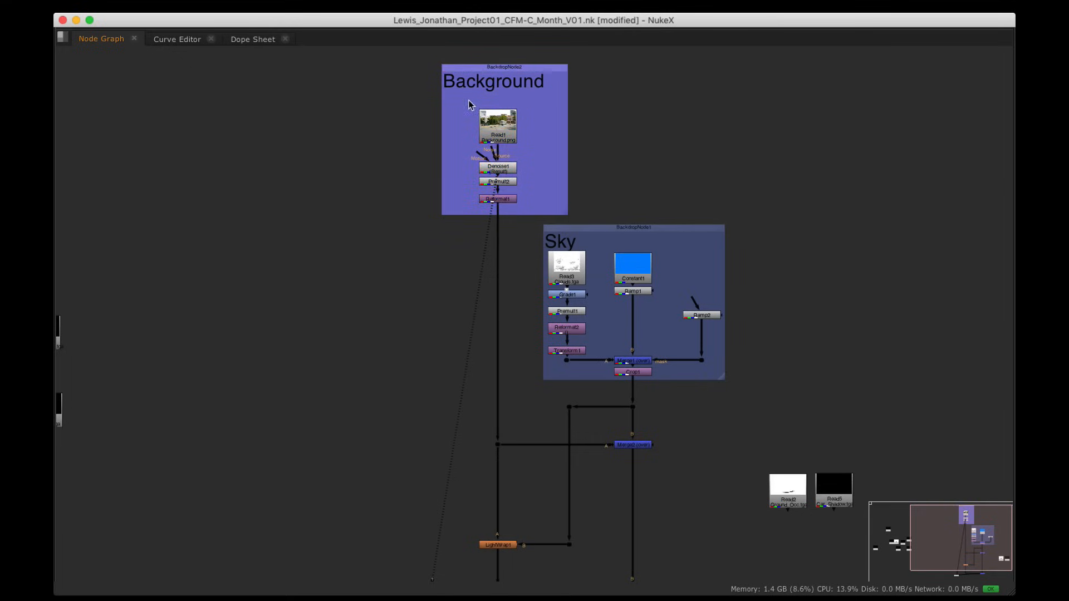
drag(464, 100, 545, 209)
drag(500, 126, 502, 119)
click(624, 127)
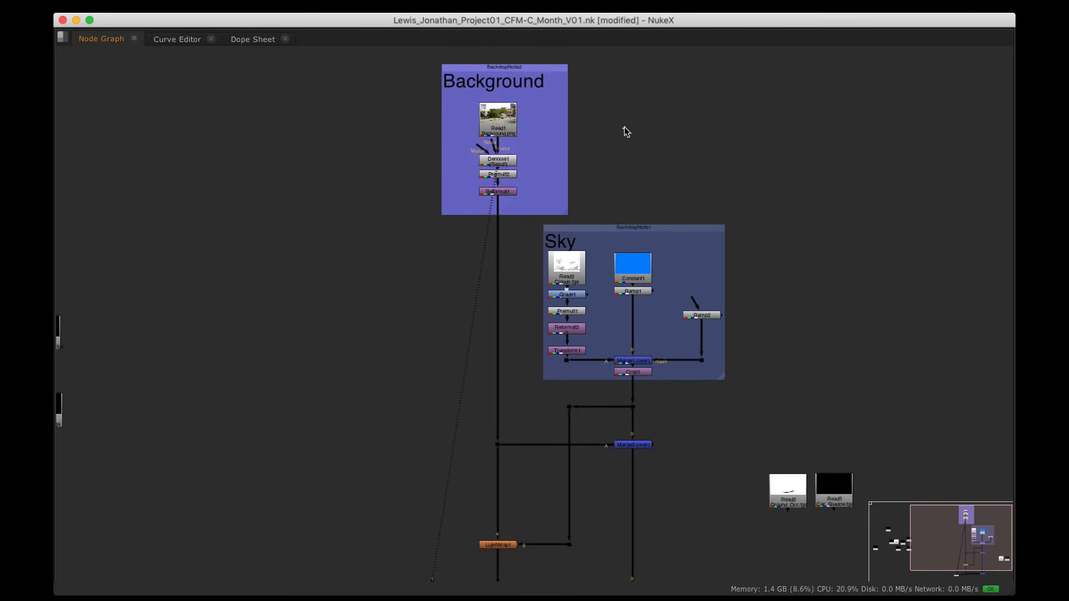
scroll(614, 141, down, 2)
alt+drag(613, 141, 540, 148)
scroll(540, 148, up, 1)
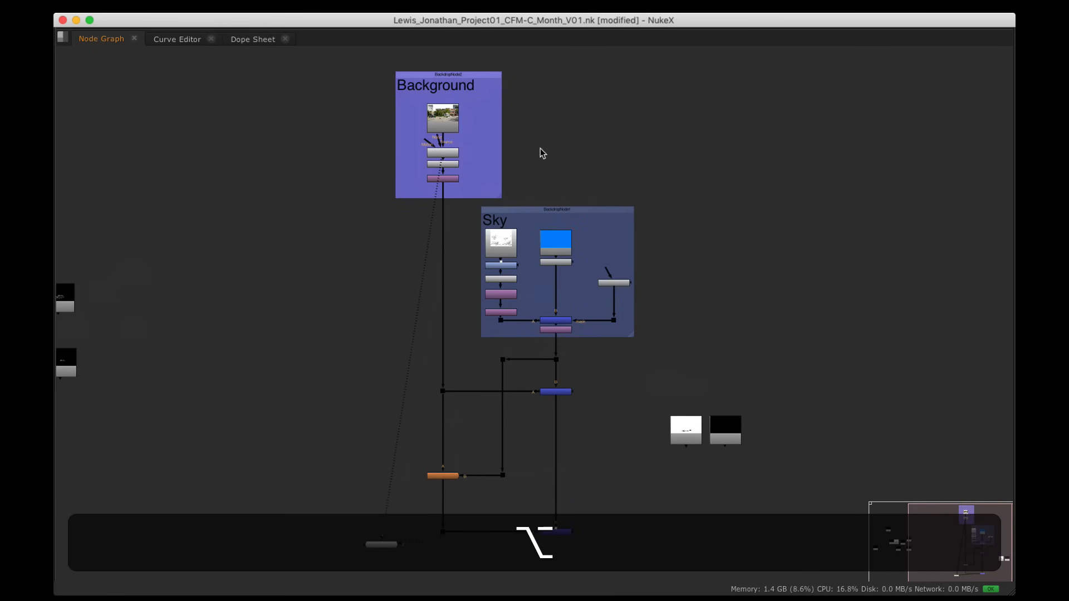
Step: View Crop1, Merge2, LightWrap1 and finally Merge3 in the viewer
key(space)
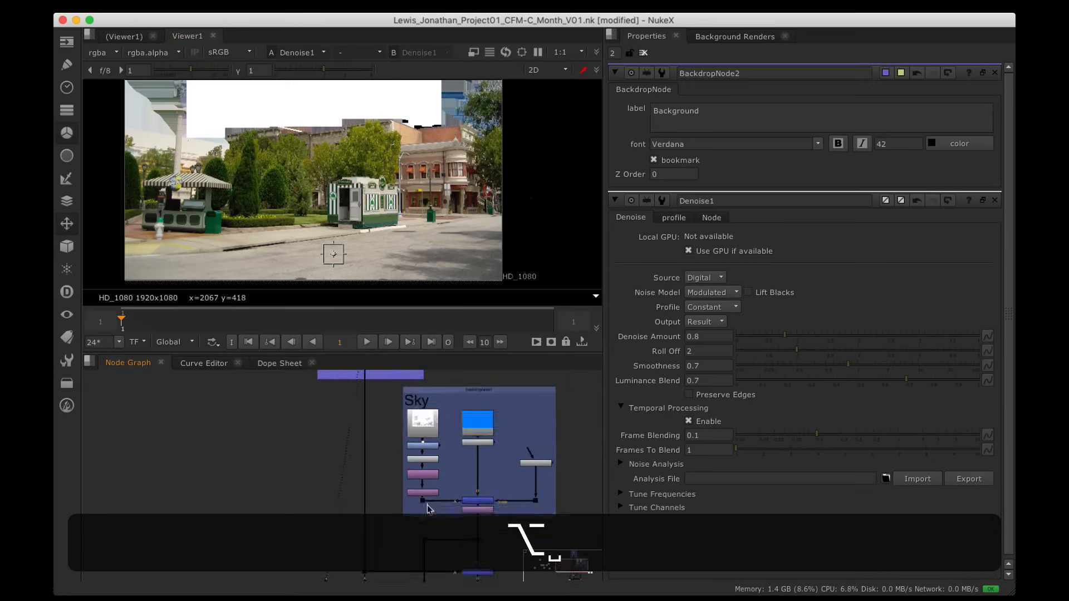
scroll(429, 509, down, 1)
key(1)
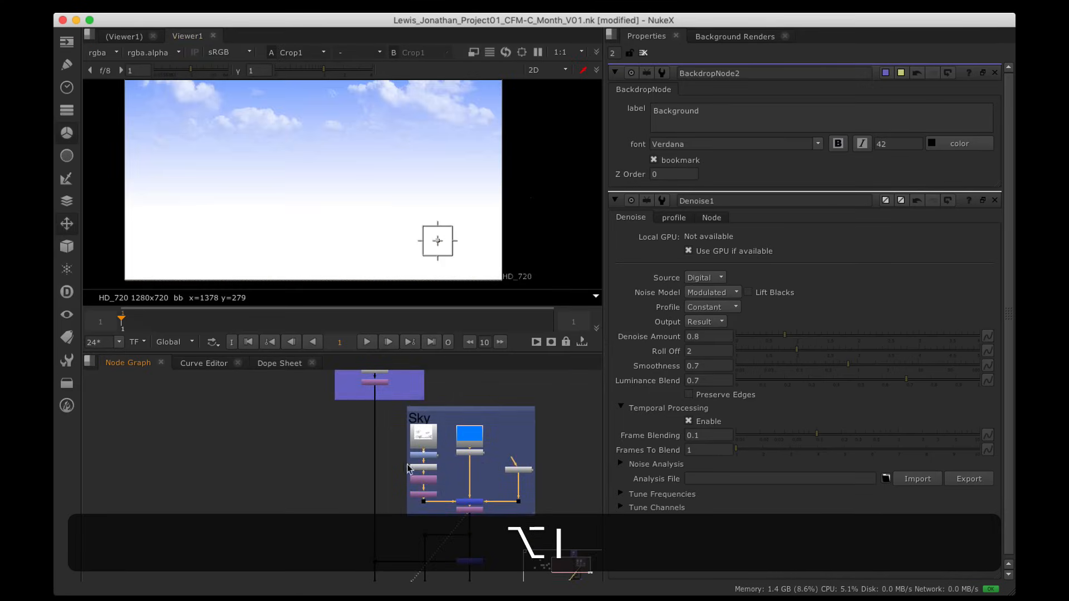
alt+drag(462, 549, 462, 507)
click(464, 518)
key(1)
alt+drag(438, 556, 437, 449)
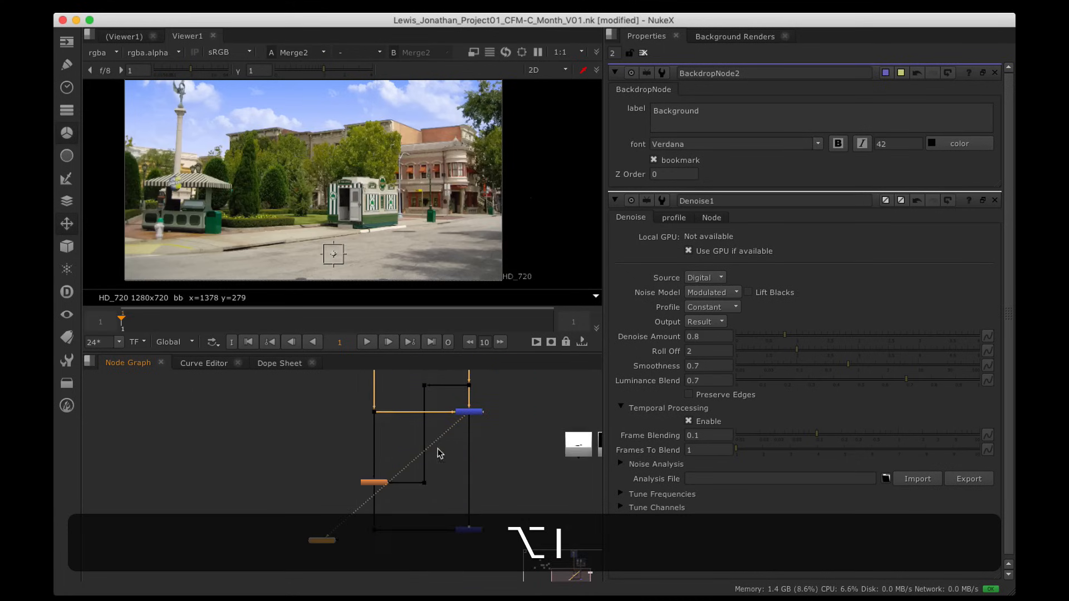
click(374, 482)
key(1)
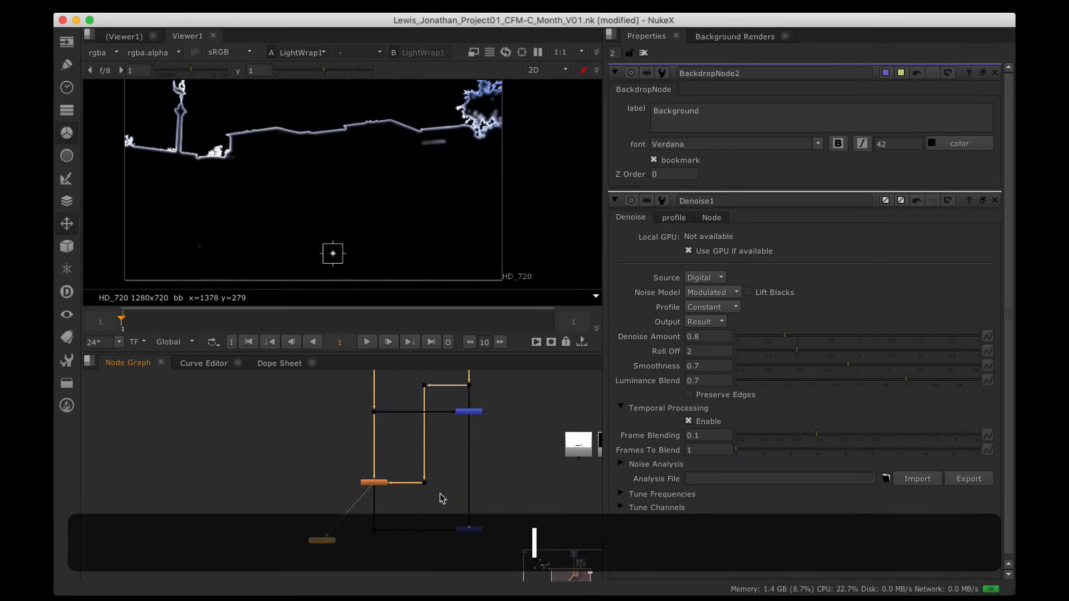
click(472, 530)
key(1)
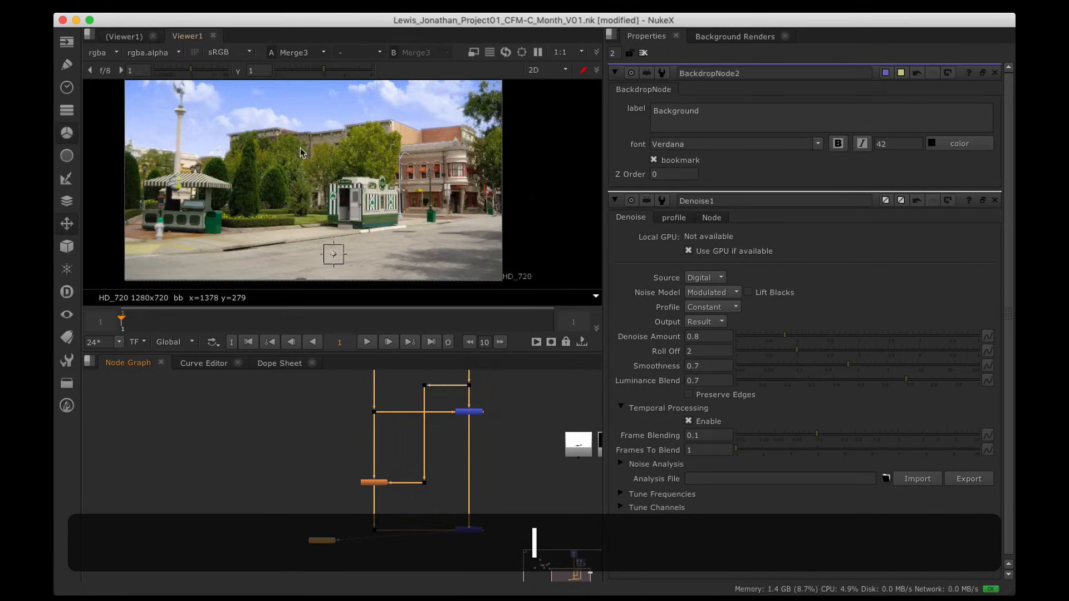
scroll(490, 185, down, 2)
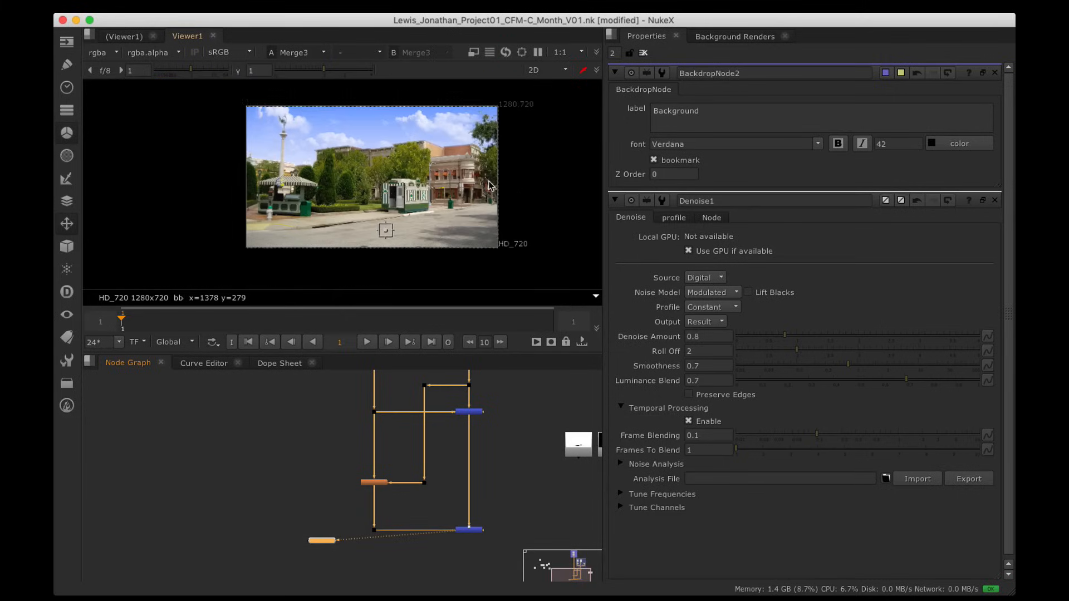
alt+drag(490, 185, 424, 198)
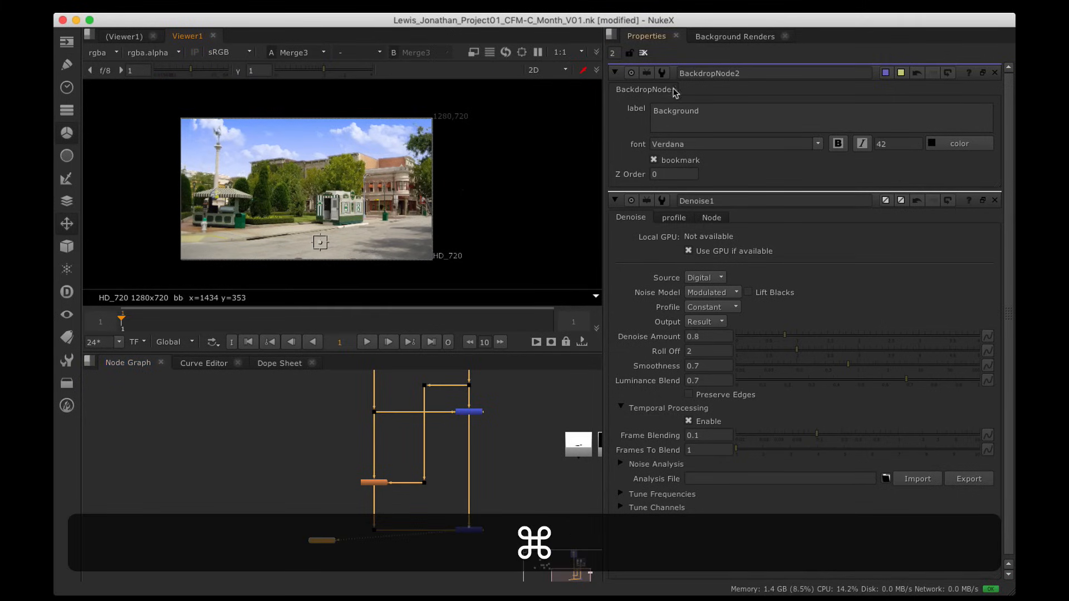
Step: Close all property panels and place Viewer1 below the Merge3 node
click(643, 53)
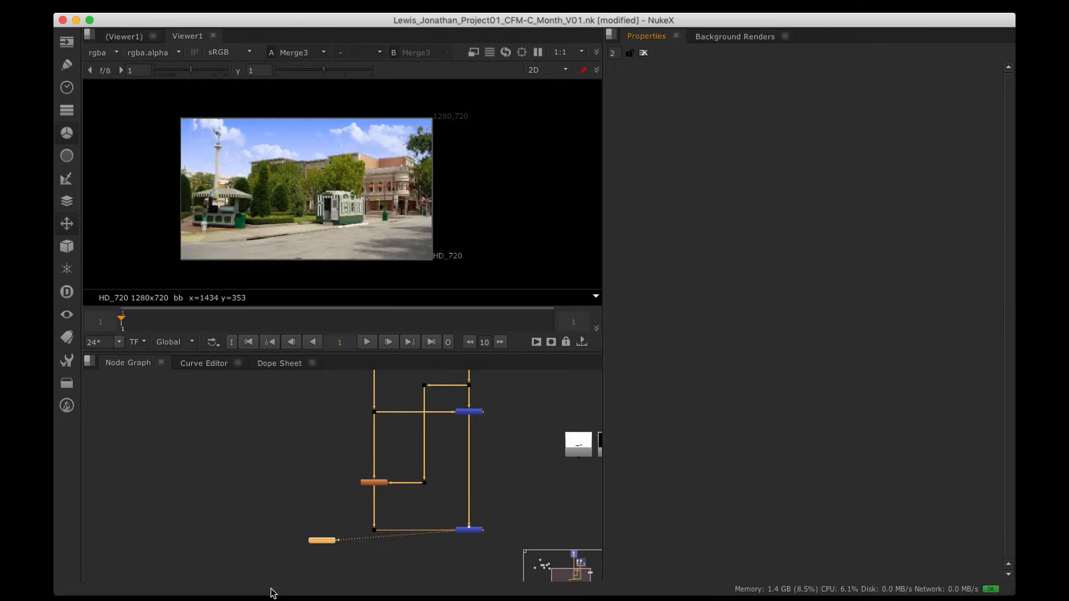
key(space)
alt+drag(391, 476, 412, 579)
alt+drag(432, 304, 437, 449)
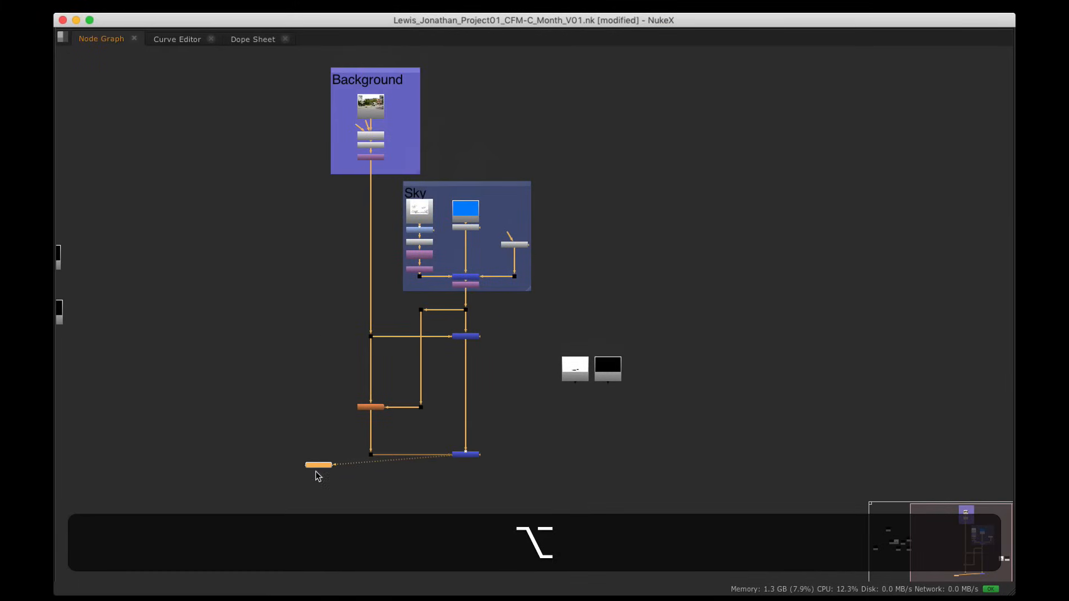
drag(317, 467, 464, 520)
alt+drag(354, 303, 571, 396)
click(613, 7)
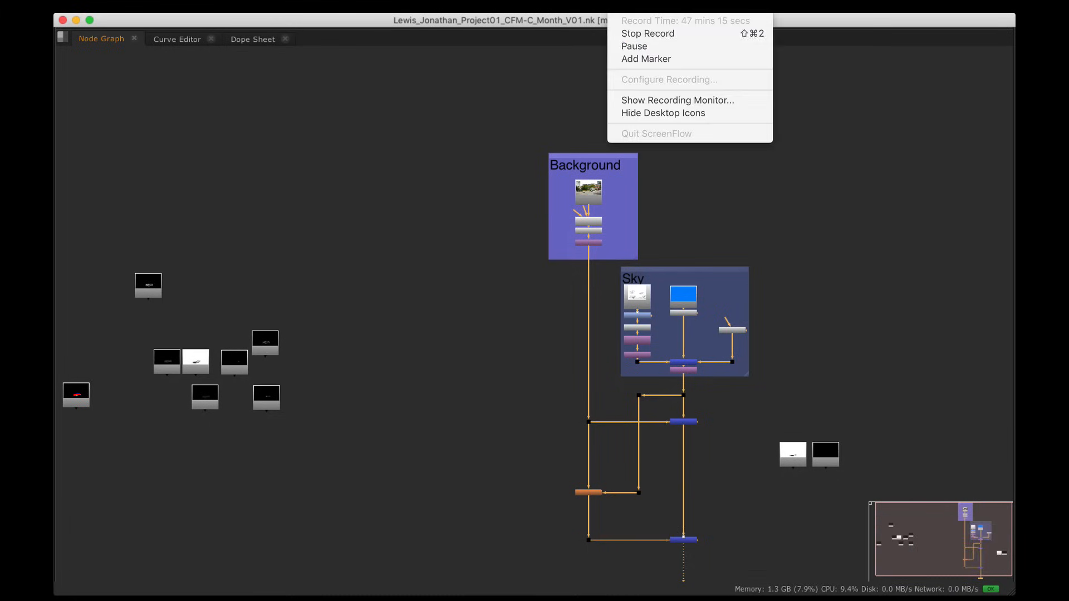
Step: Reposition the Car_Indirect and Car_Beauty read nodes in the node graph
click(630, 42)
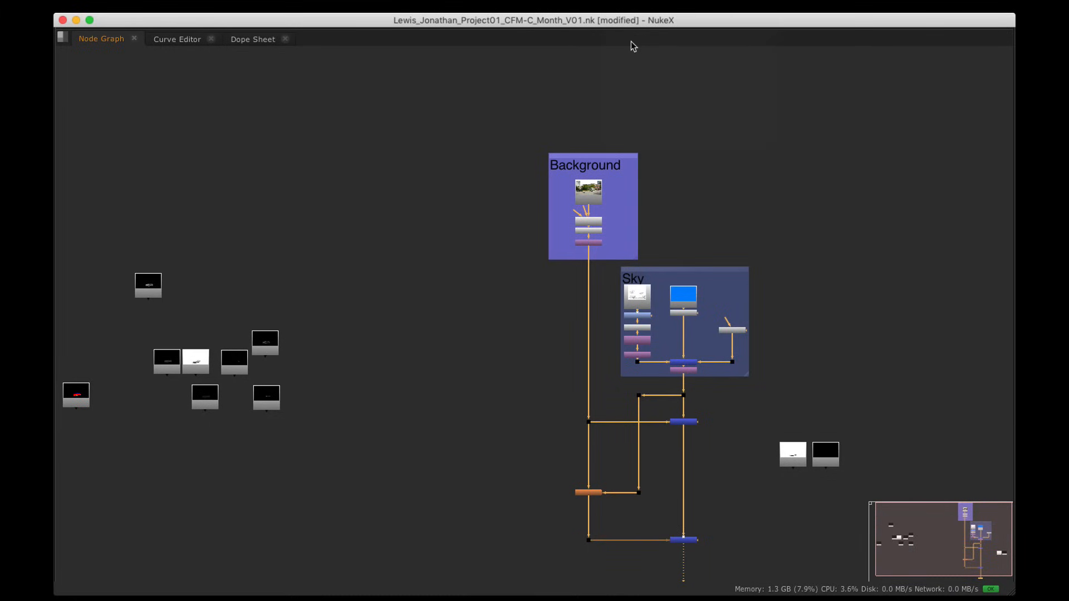
alt+drag(328, 268, 512, 215)
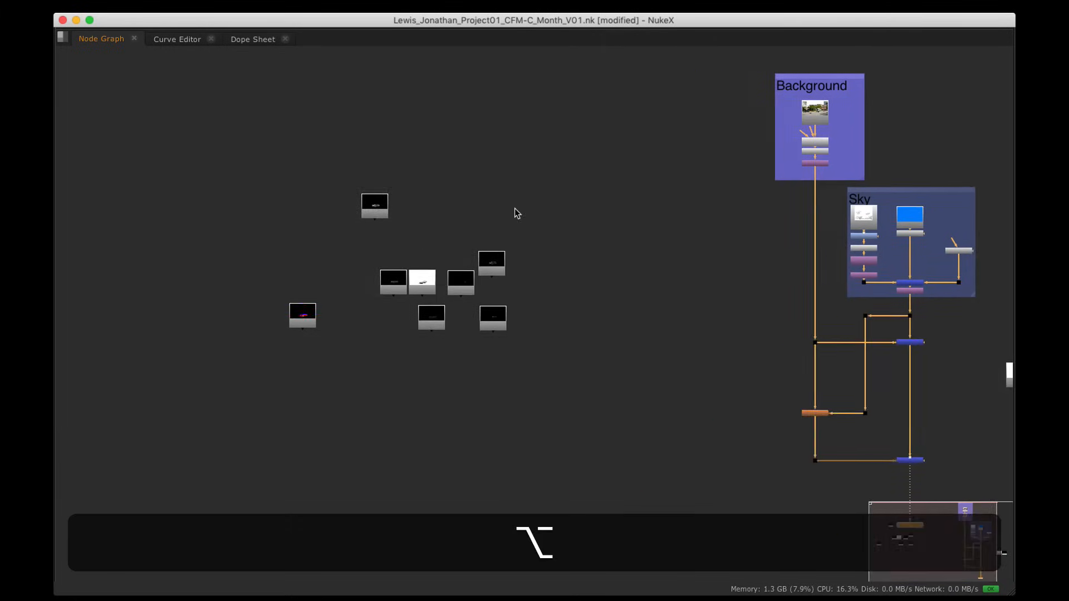
key(alt+space)
alt+drag(400, 407, 437, 265)
scroll(332, 406, up, 2)
key(alt+space)
scroll(440, 346, up, 4)
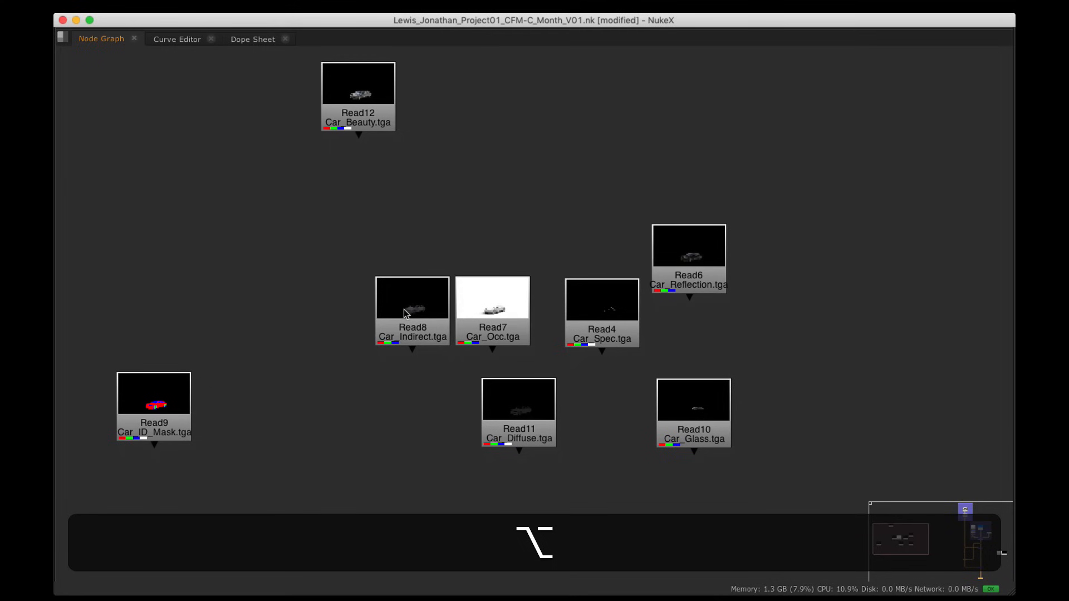
drag(403, 308, 466, 130)
drag(365, 104, 310, 239)
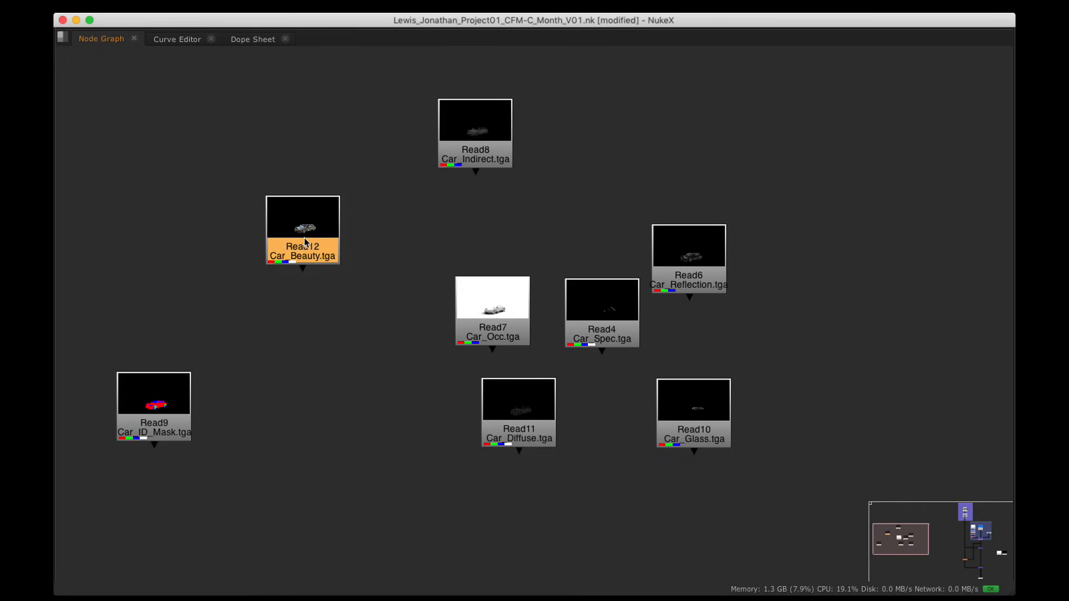
key(alt+space)
alt+drag(332, 432, 333, 592)
Step: View the Car_Beauty pass, checking its alpha, and move its node upward
key(1)
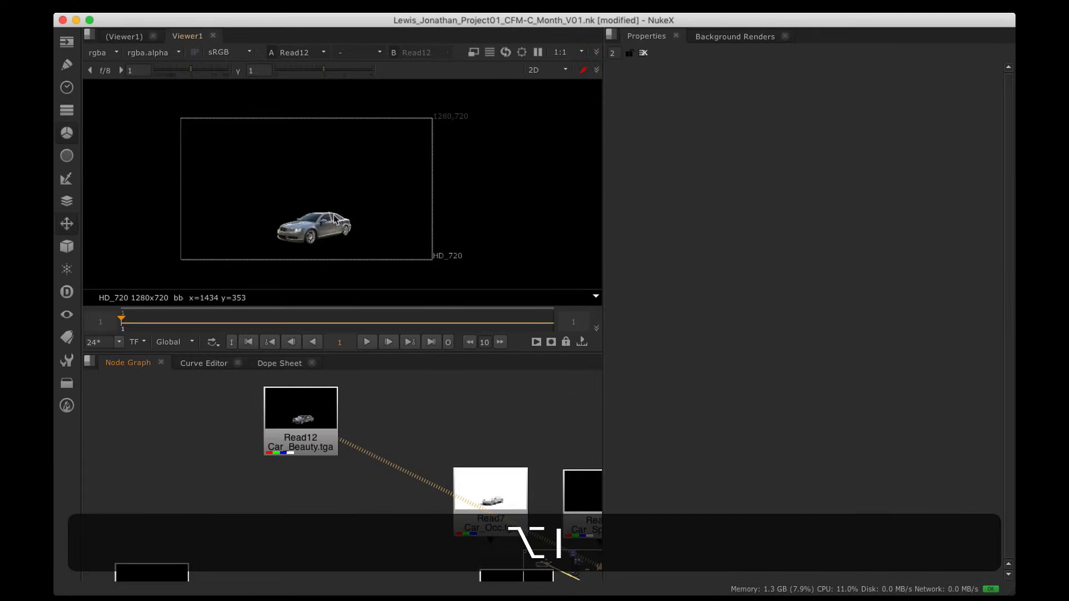
key(a)
key(a)
key(a)
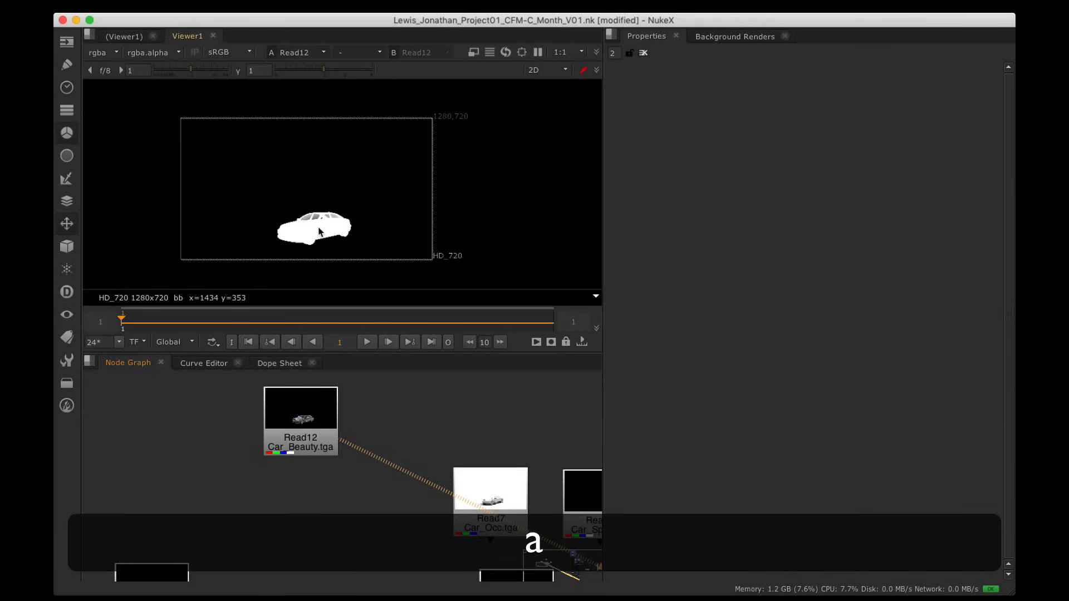
key(a)
alt+drag(398, 391, 320, 427)
scroll(320, 426, down, 2)
drag(255, 448, 311, 339)
scroll(316, 217, up, 6)
alt+drag(316, 217, 358, 148)
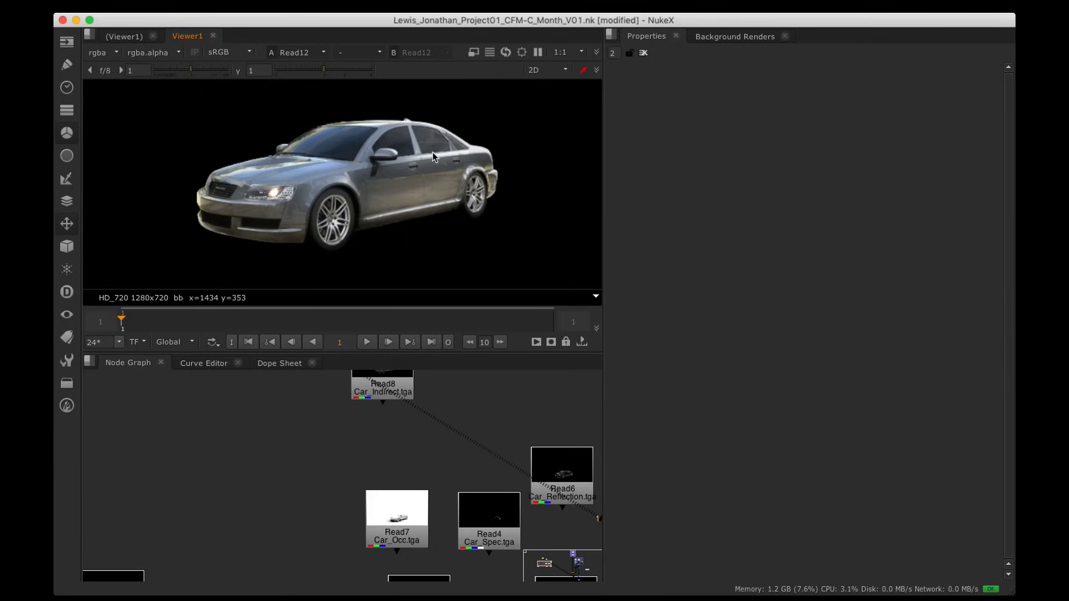
scroll(361, 394, down, 5)
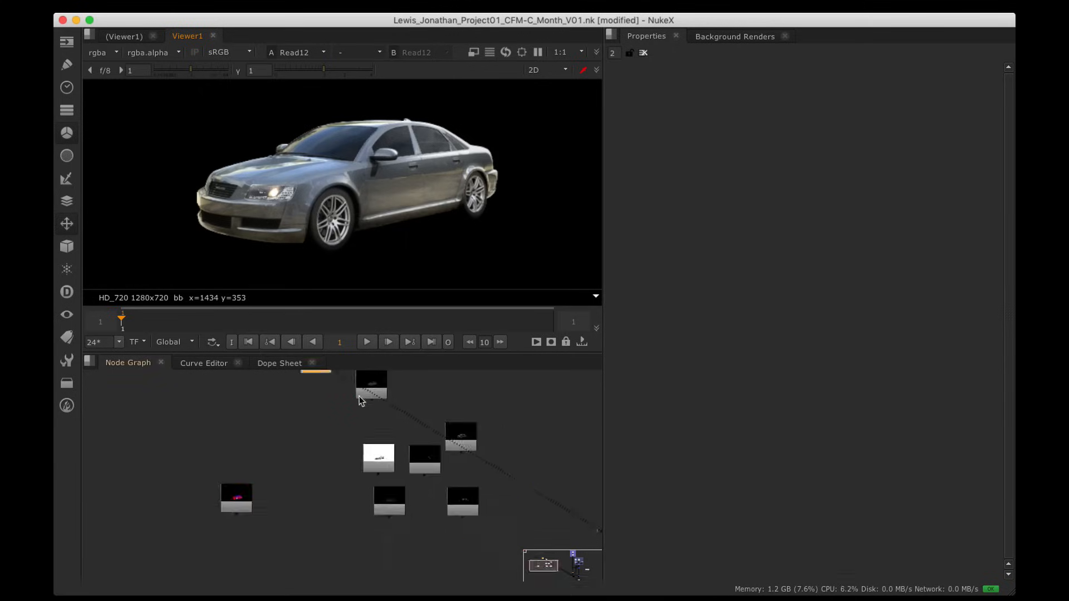
alt+drag(335, 392, 91, 406)
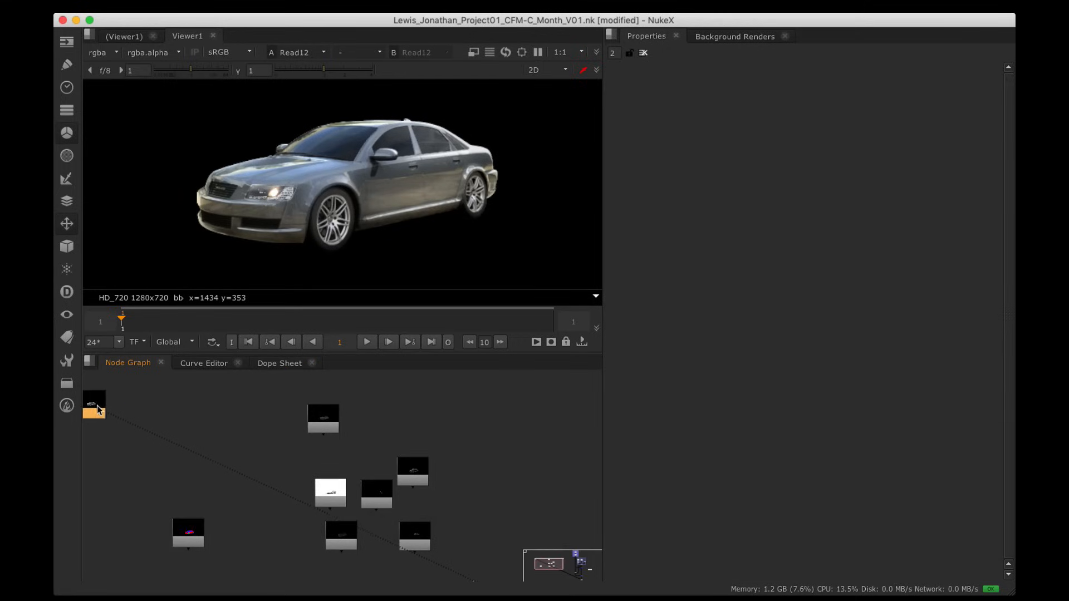
scroll(336, 417, up, 4)
Step: Move Car_Reflection aside and place Car_Occ beside Car_Indirect, viewing both passes
click(323, 424)
key(1)
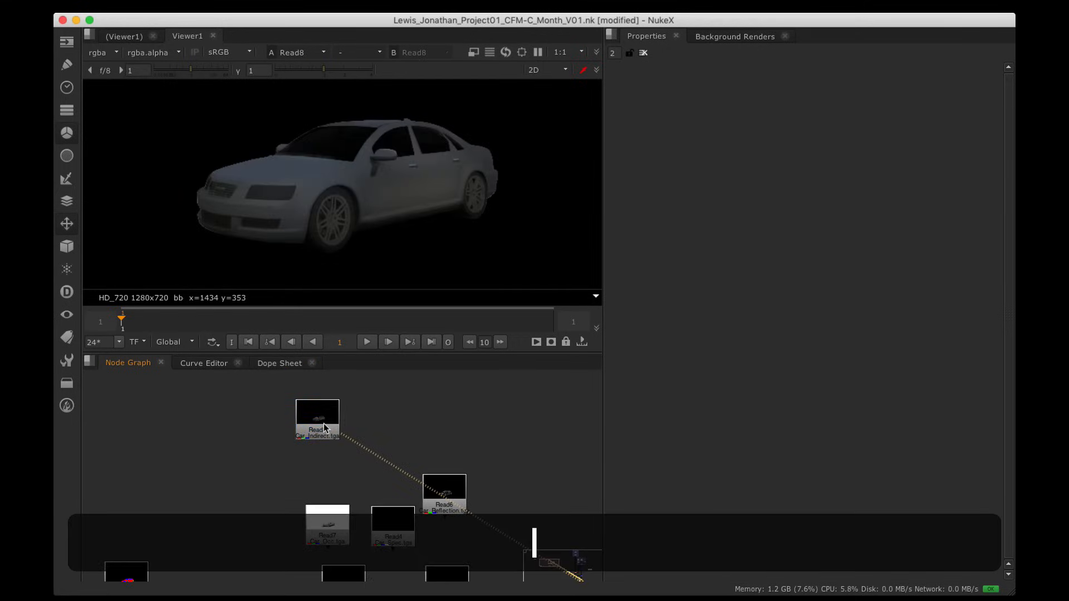
alt+drag(321, 456, 312, 433)
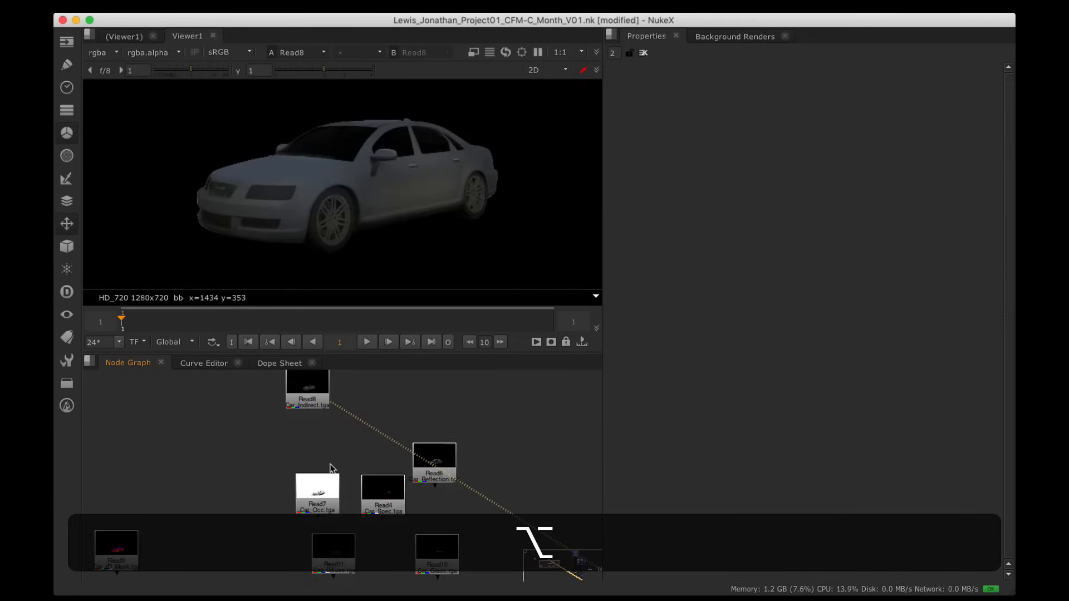
click(424, 468)
drag(424, 470, 472, 414)
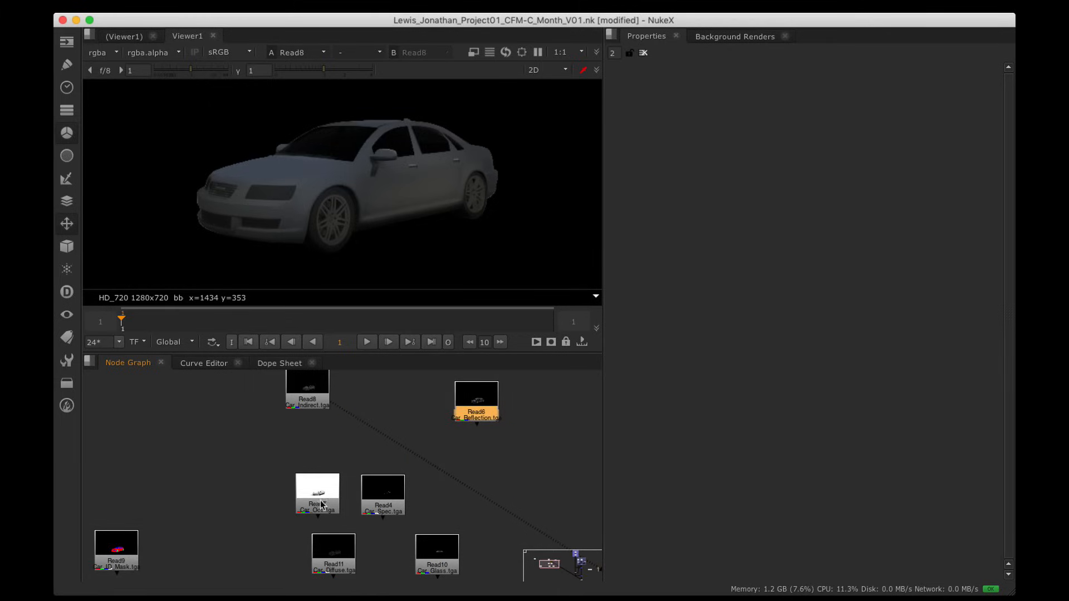
drag(321, 505, 369, 399)
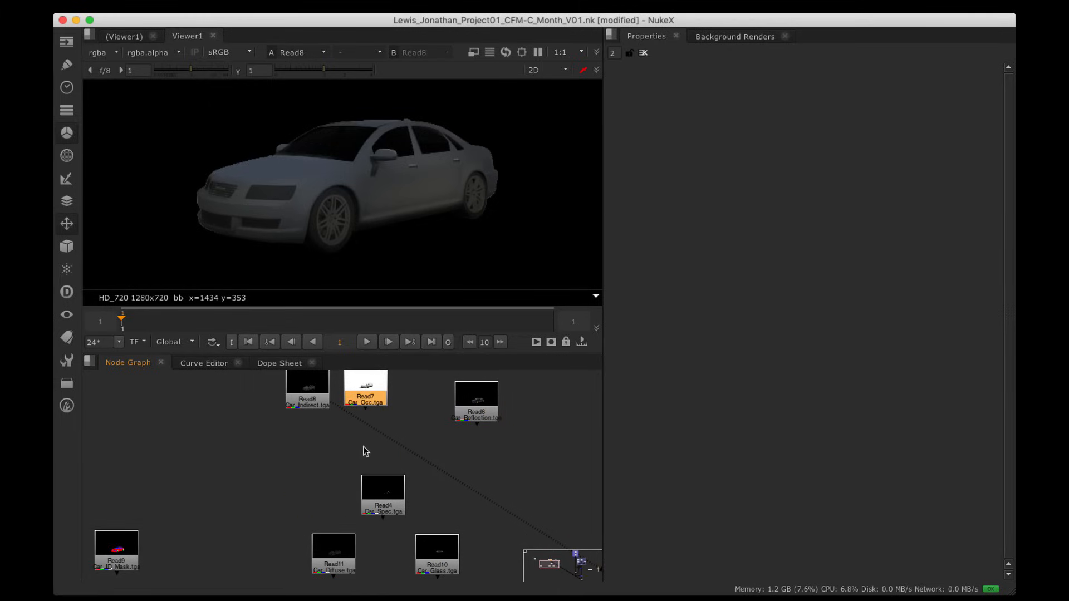
key(1)
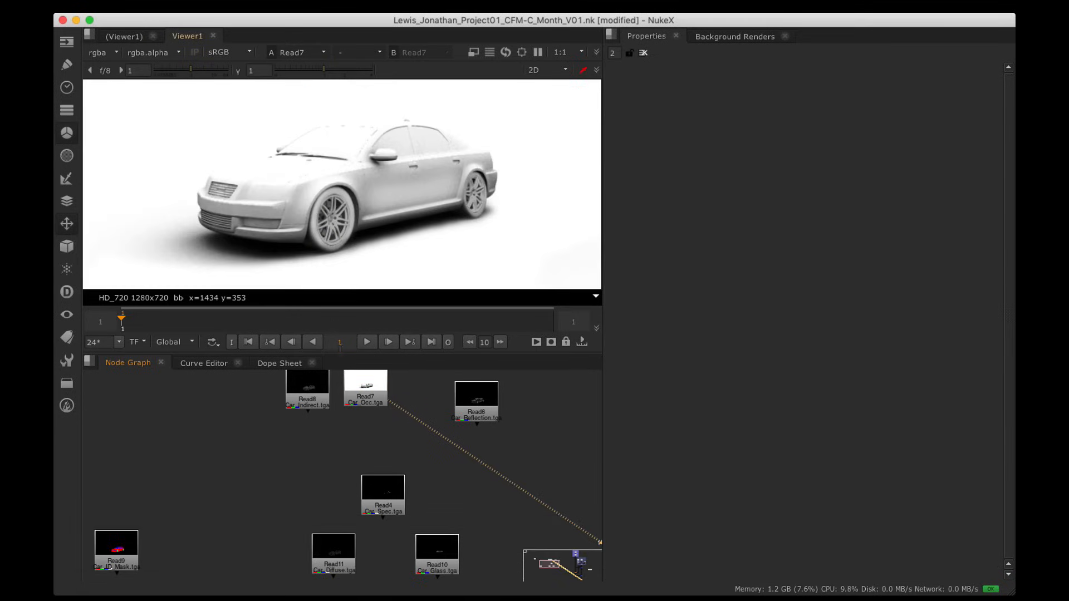
click(339, 390)
Step: Compare the Car_Indirect pass against the Car_Occ occlusion pass
click(306, 400)
key(1)
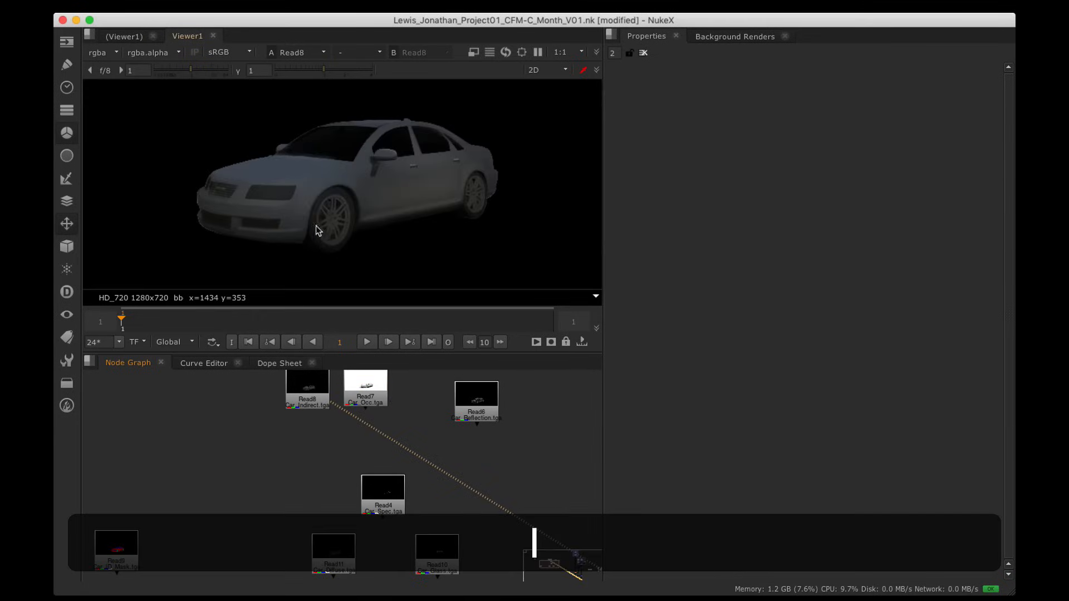
click(361, 394)
key(1)
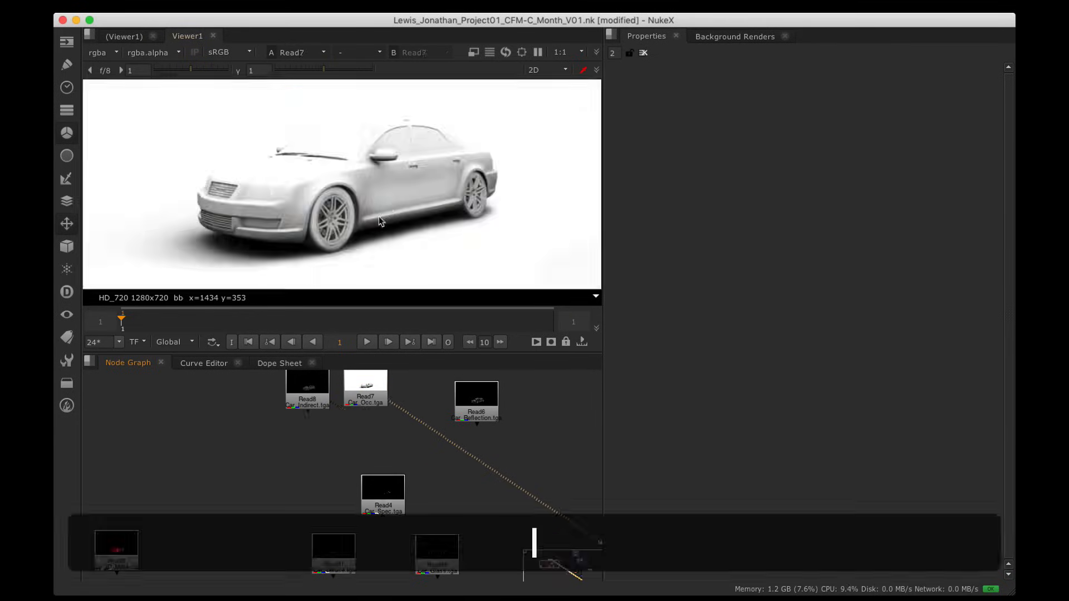
click(307, 389)
key(1)
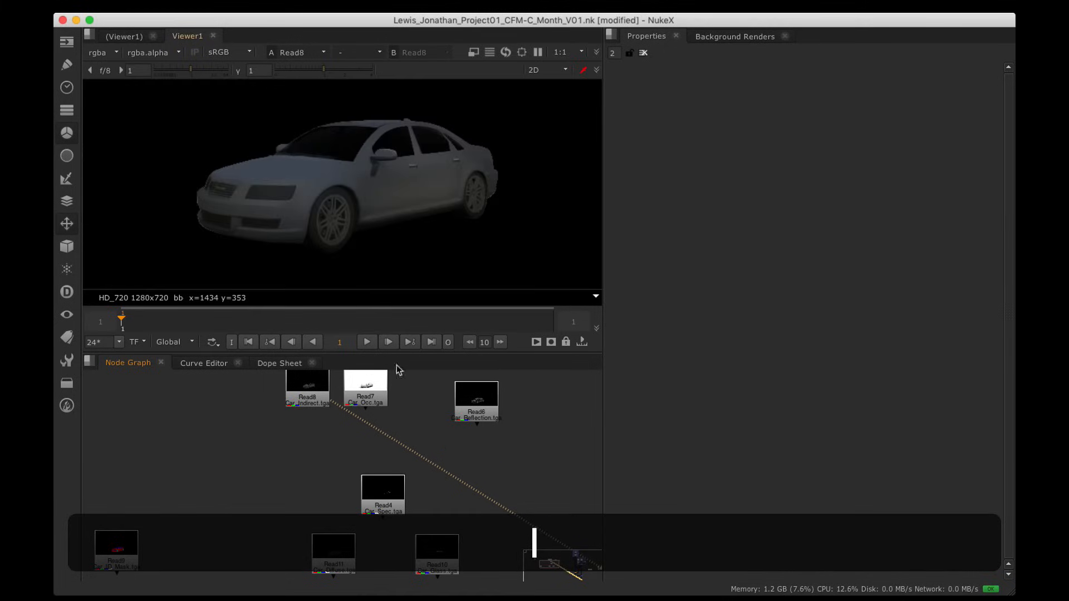
Step: Move Car_Diffuse up-left and view it, then recompare Car_Indirect with Car_Occ
alt+drag(450, 497, 470, 473)
drag(368, 537, 294, 432)
key(1)
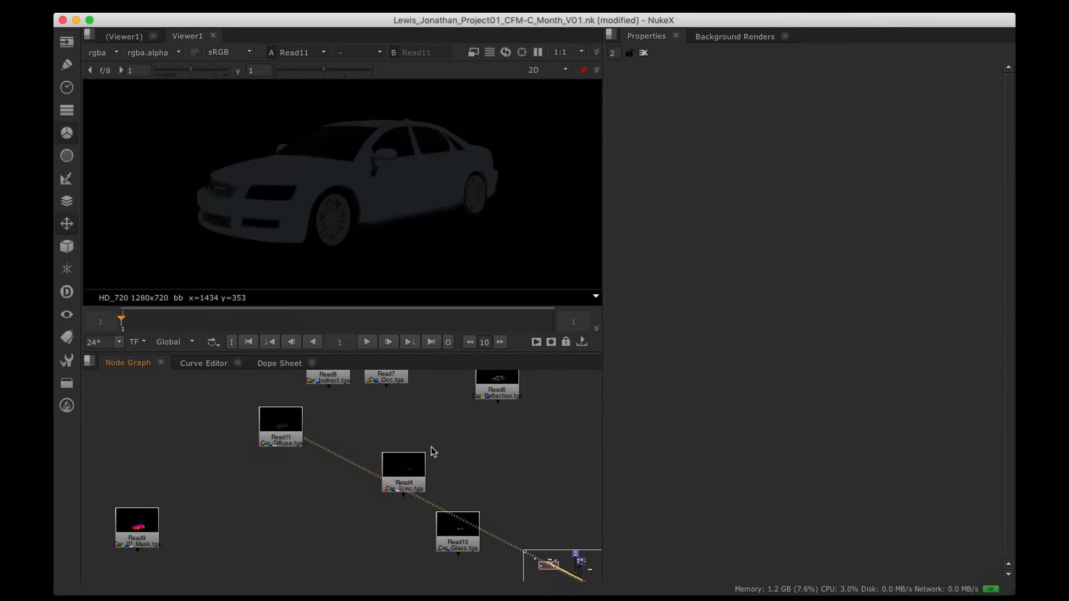
click(336, 379)
key(1)
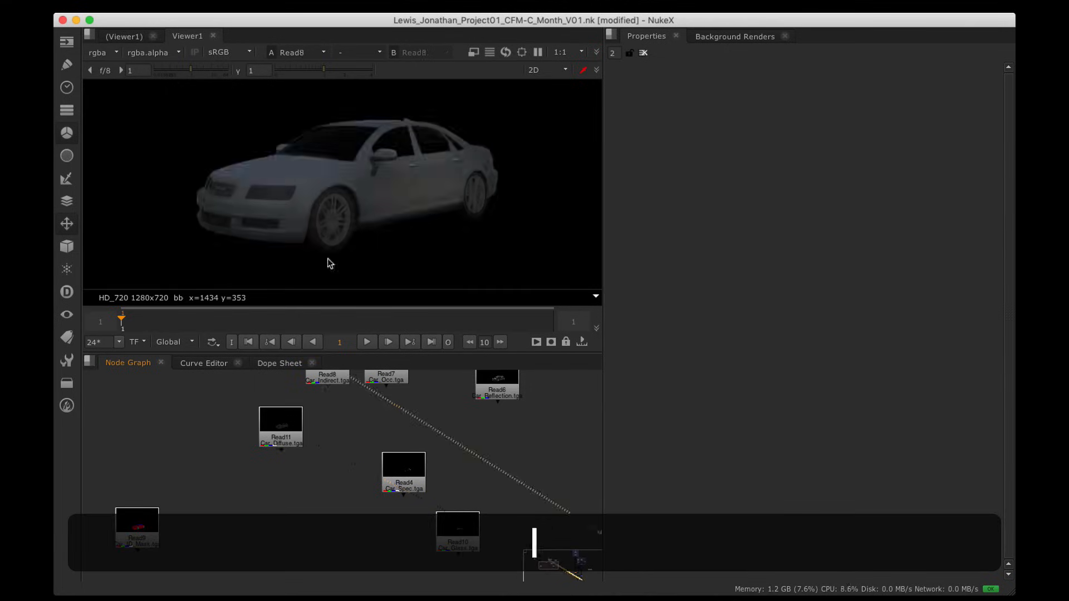
alt+drag(346, 382, 346, 458)
click(387, 440)
key(1)
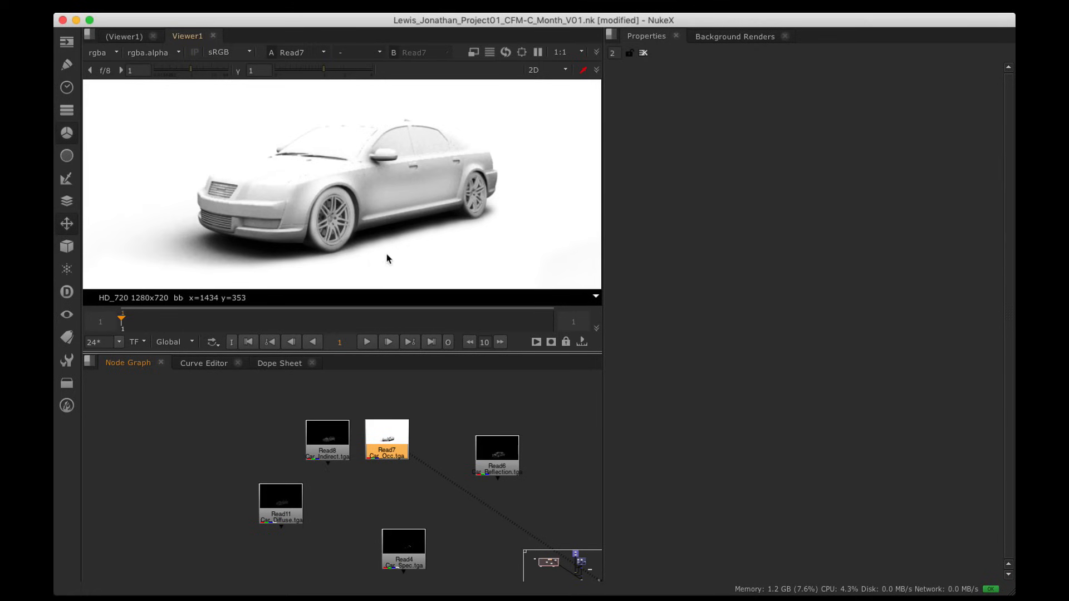
click(341, 450)
key(1)
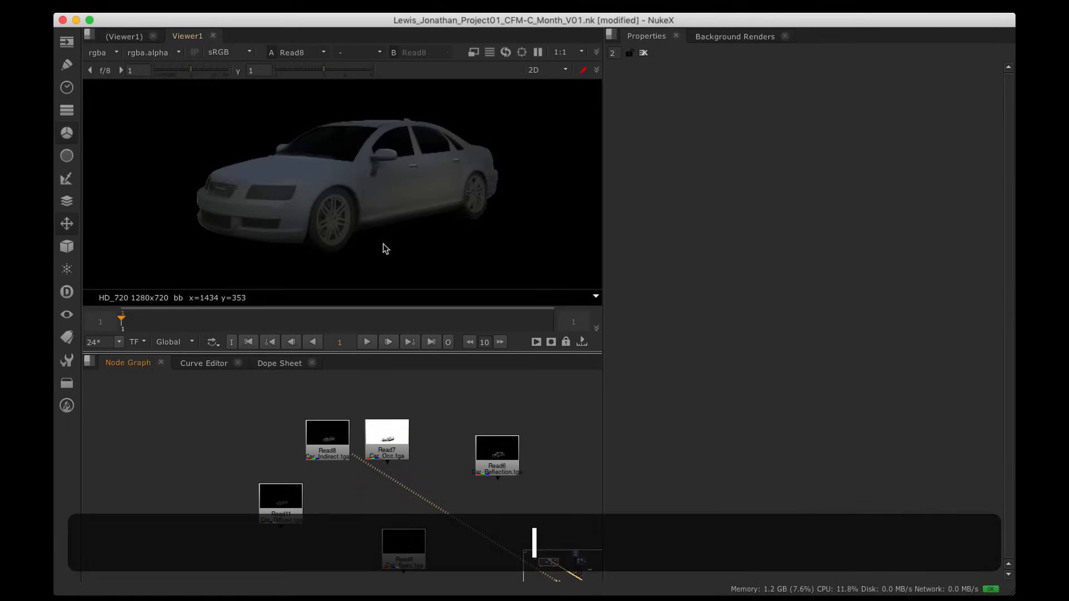
Step: Place Car_Diffuse above Car_Reflection and show the Car_Occ pass fitted full-window
drag(295, 491, 520, 402)
click(402, 441)
key(1)
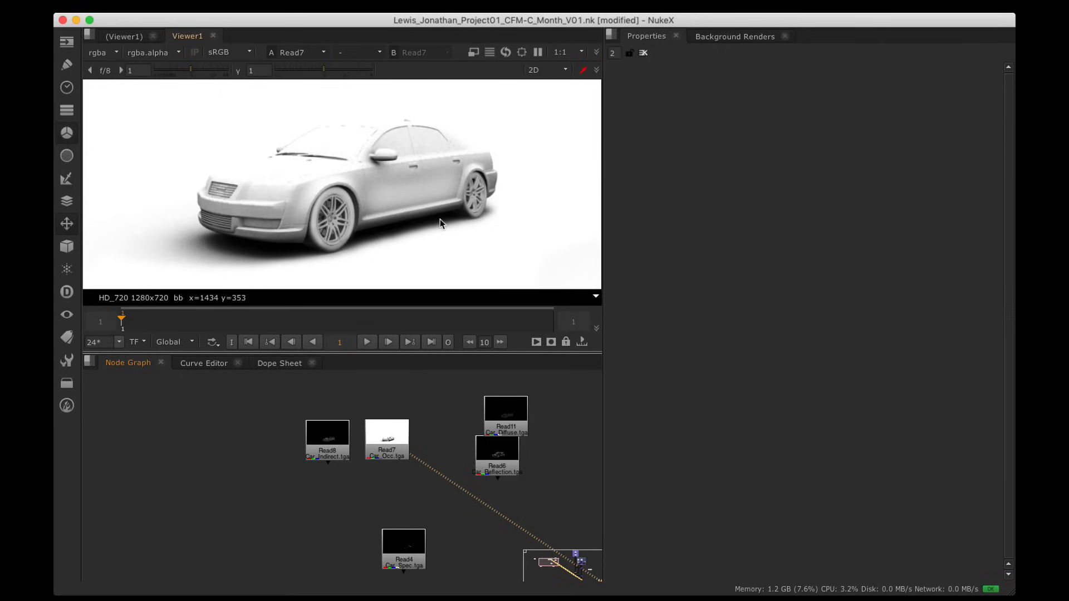
key(space)
key(h)
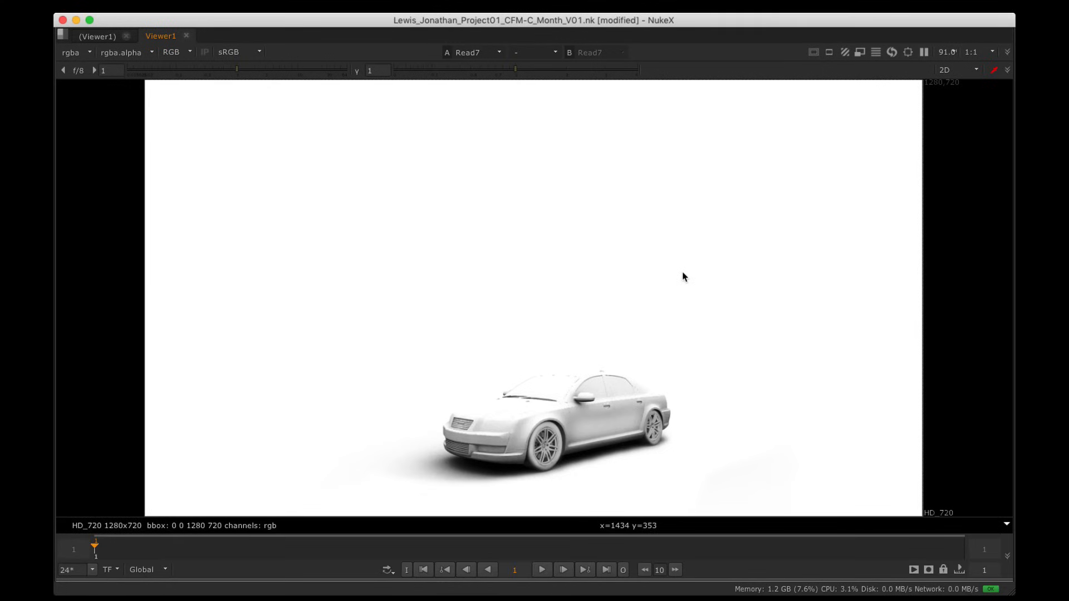
Step: Sample occlusion values near the rear wheel (~0.41 on body, ~0 beneath), then restore the layout
shift+super+drag(455, 116, 489, 166)
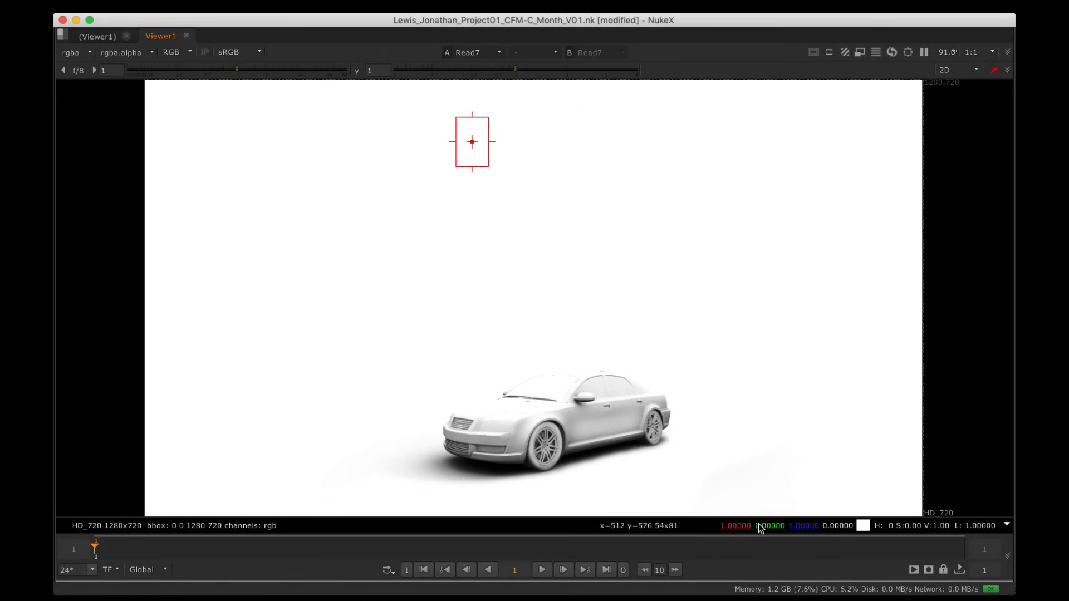
mouse_move(761, 529)
scroll(589, 319, up, 9)
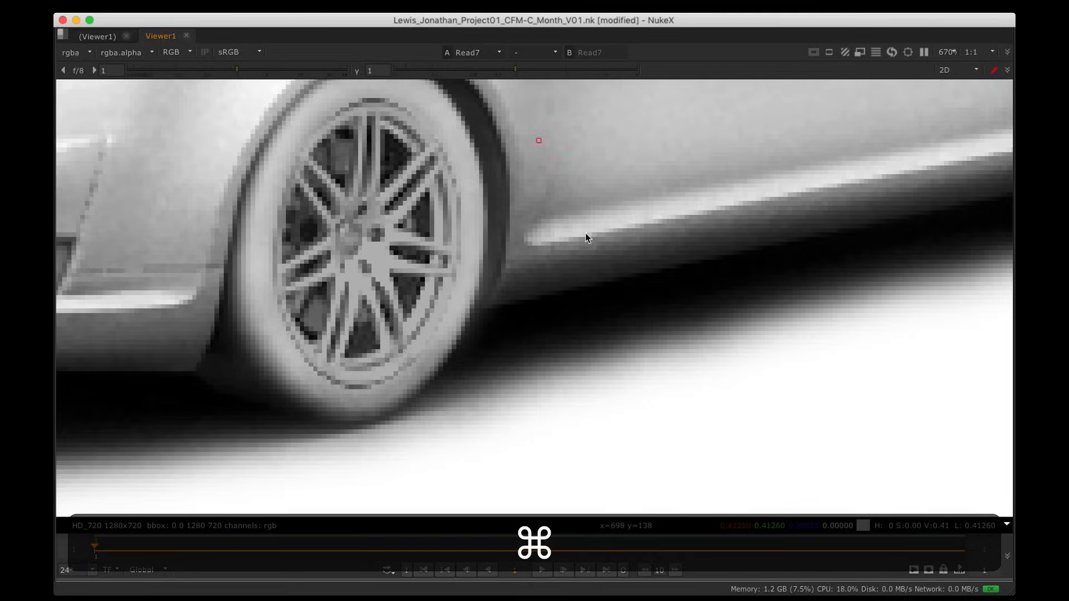
key(super+space)
Step: Rearrange the car pass read nodes, moving Car_Indirect up beside Car_Occ
click(428, 443)
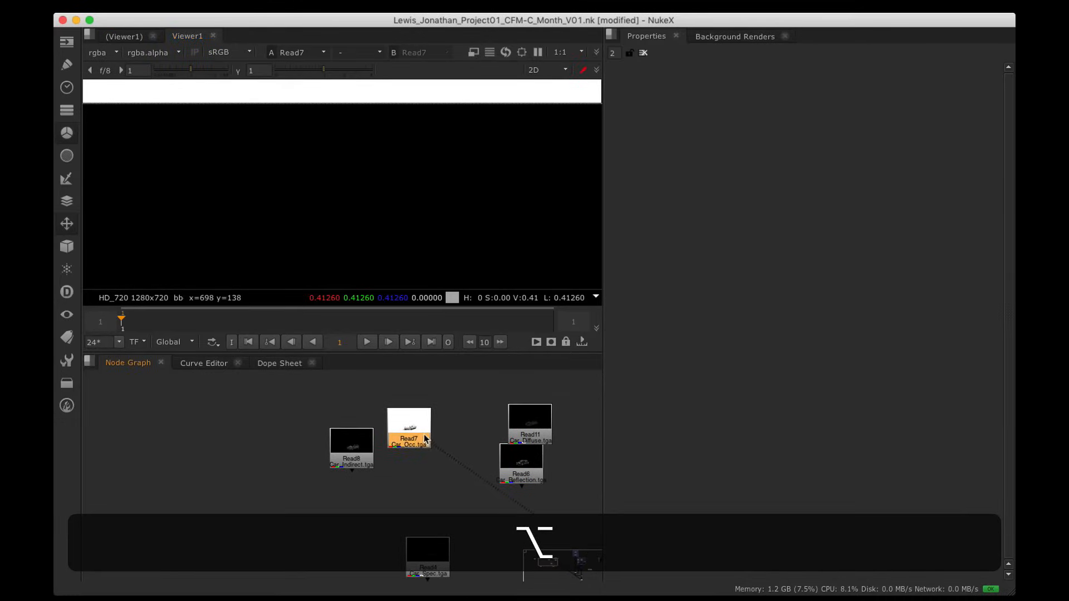
key(space)
drag(557, 419, 630, 415)
drag(524, 425, 654, 425)
drag(538, 467, 613, 474)
drag(351, 454, 449, 233)
scroll(492, 285, up, 2)
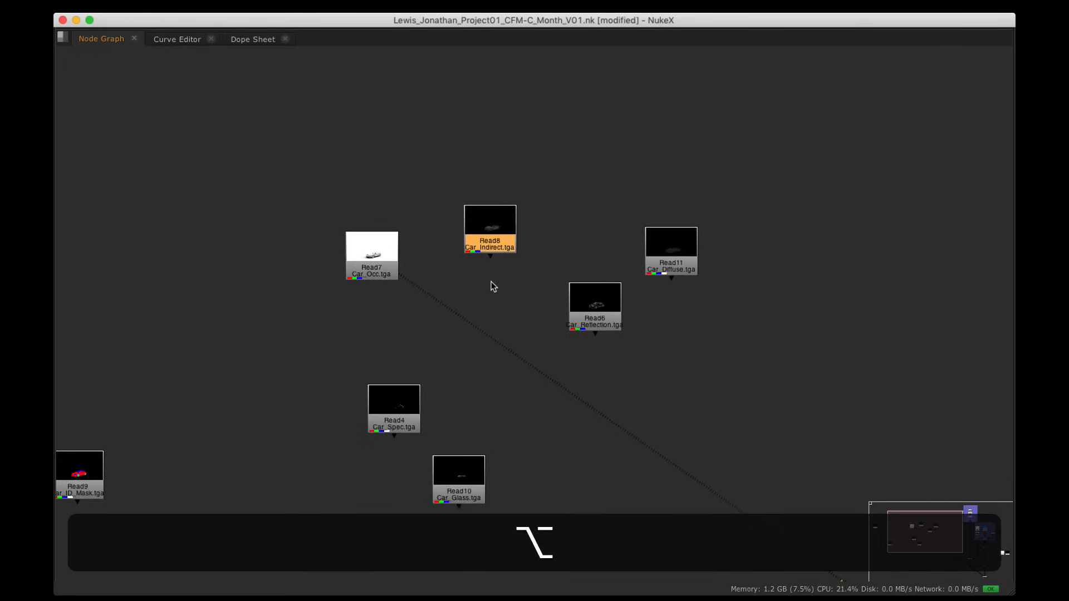
click(494, 286)
alt+drag(509, 295, 509, 258)
Step: Add an over merge with Car_Indirect on its B input and Car_Occ on A
key(m)
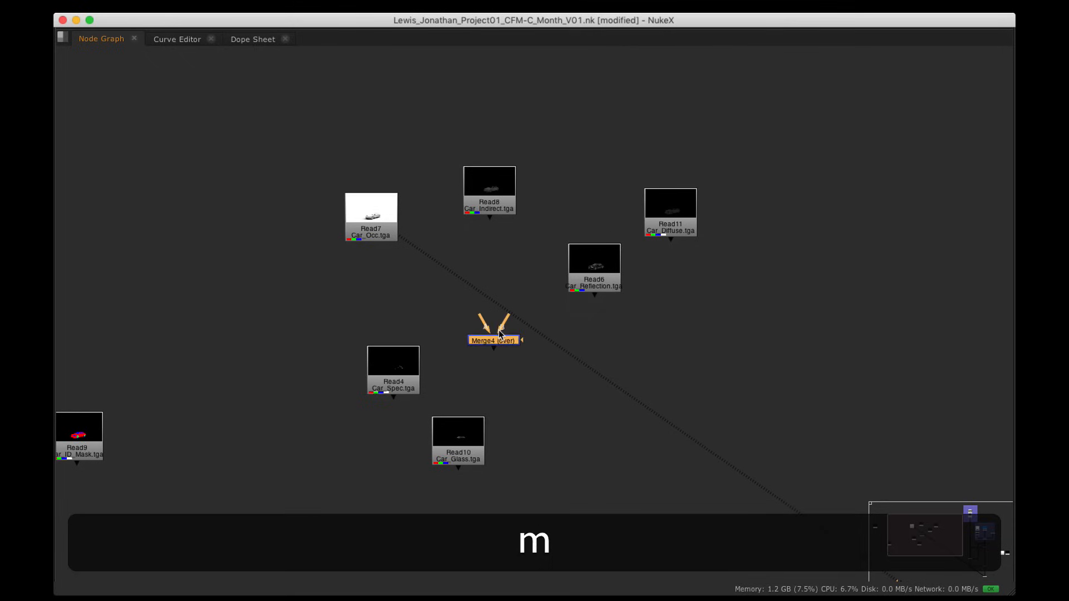
drag(503, 326, 492, 192)
drag(491, 194, 491, 188)
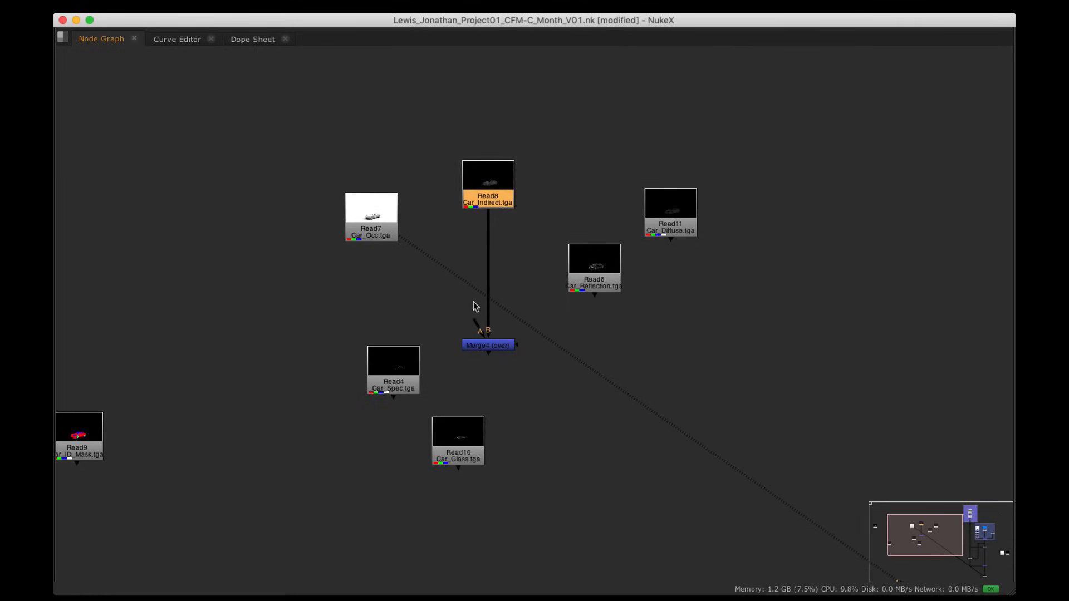
drag(473, 321, 386, 241)
Step: Shift Car_Spec and Car_Glass to the left and set Car_Reflection beside Car_Diffuse
drag(397, 367, 312, 383)
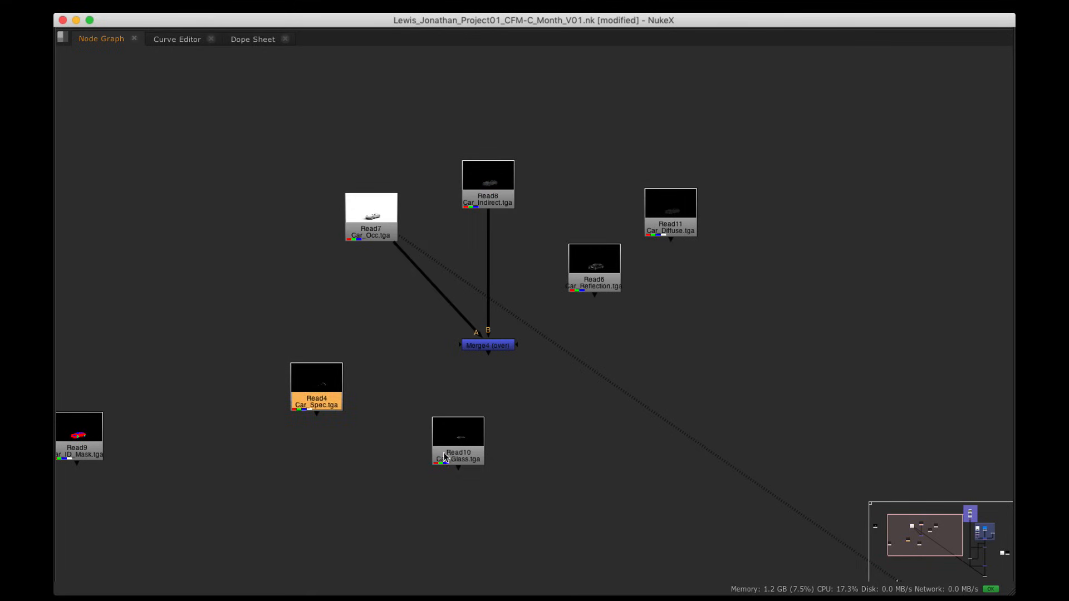
drag(462, 453, 383, 396)
mouse_move(252, 362)
mouse_down()
mouse_move(409, 450)
mouse_move(345, 370)
mouse_move(248, 327)
mouse_up()
drag(379, 387, 224, 343)
drag(586, 268, 592, 214)
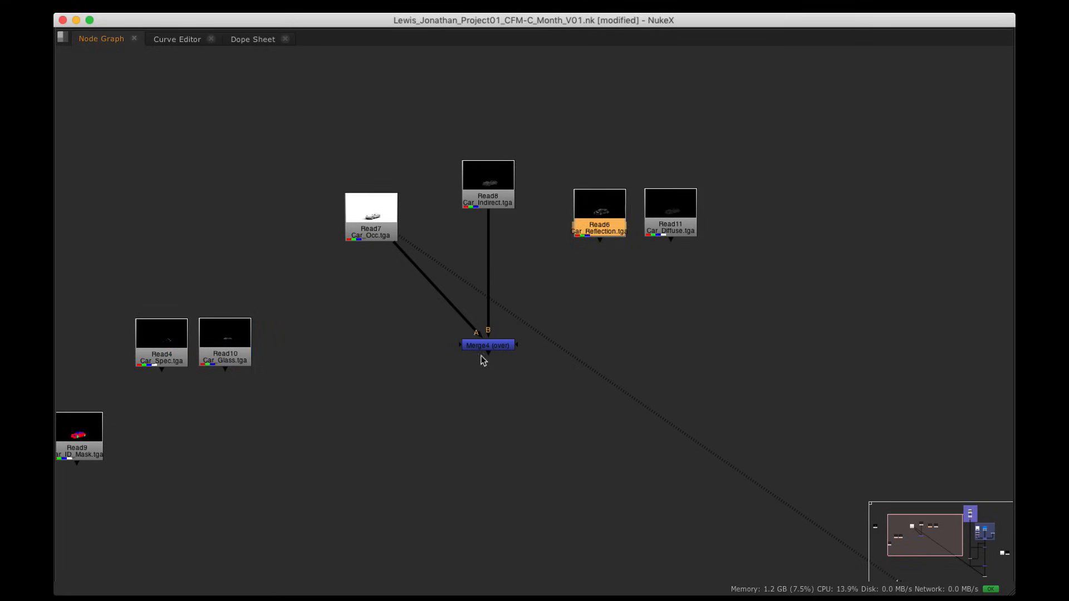
Step: Route the Car_Occ pipe through a Dot and lower Car_Indirect to tidy its pipe
click(486, 346)
key(super)
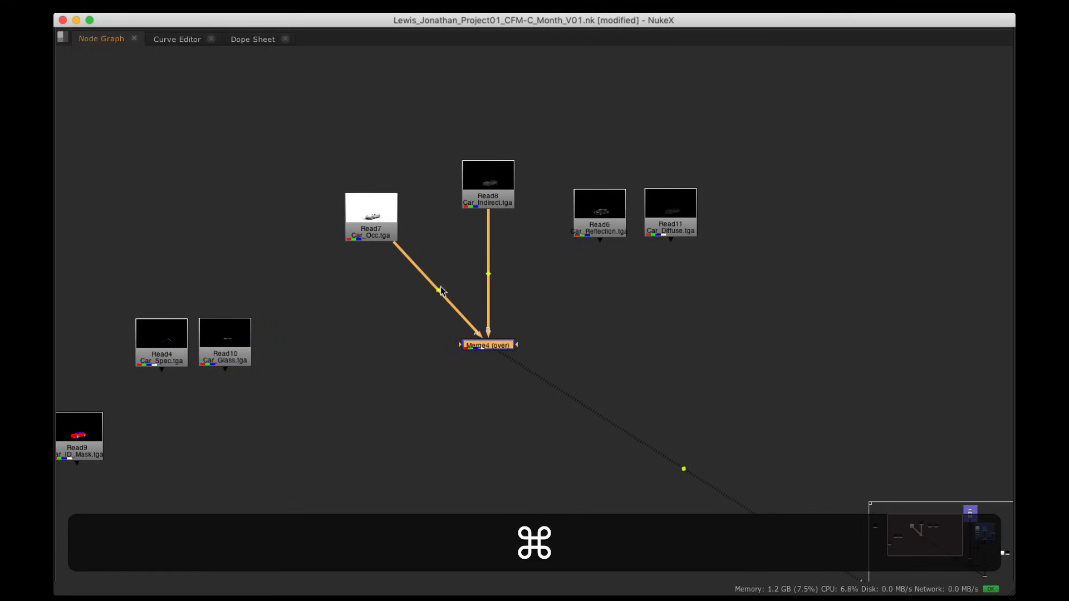
super+drag(438, 293, 370, 344)
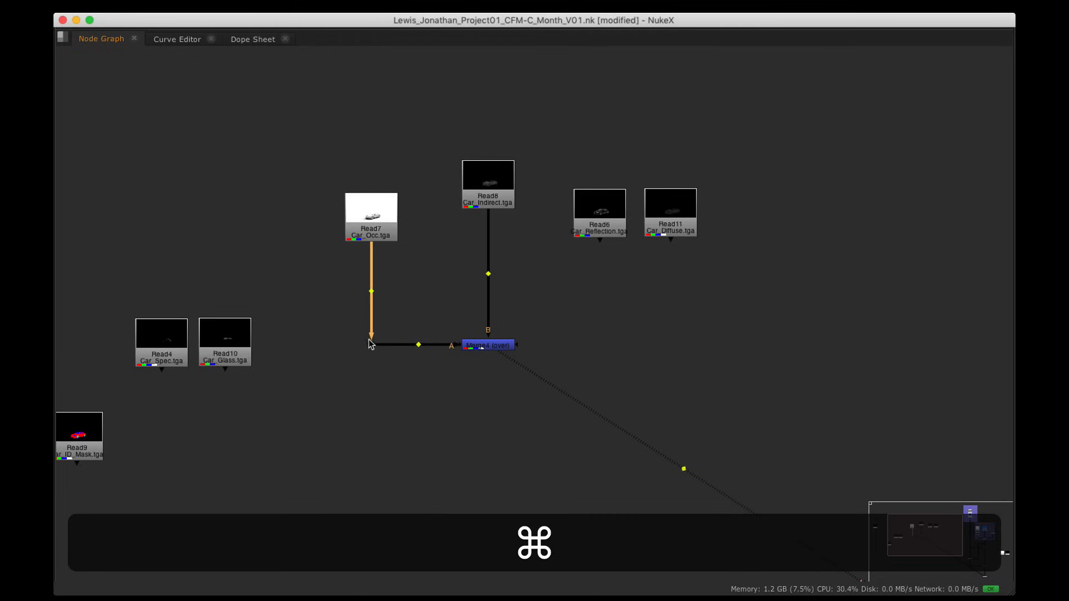
click(478, 346)
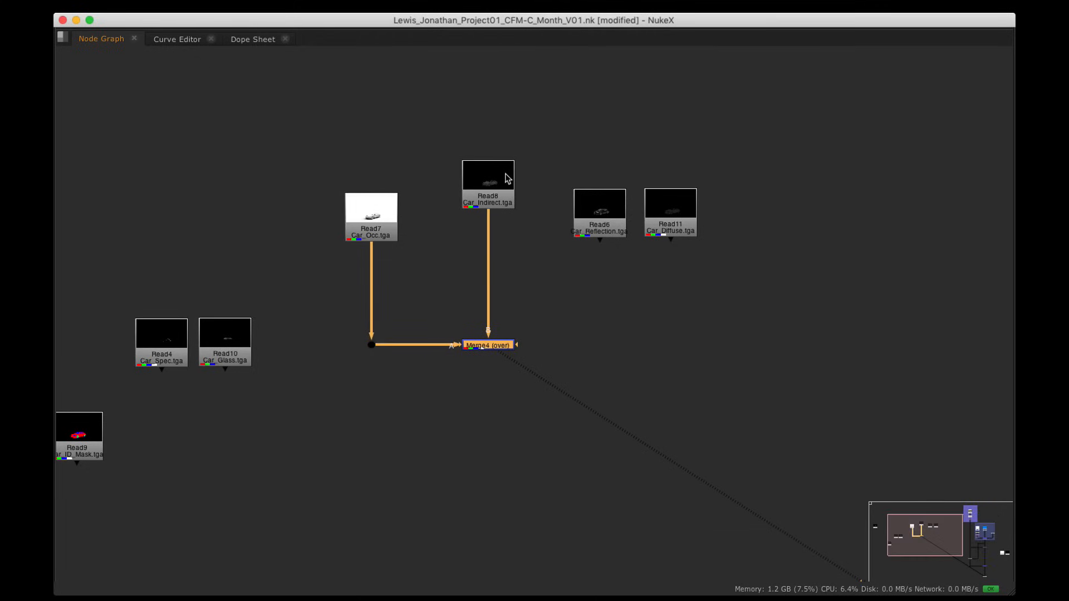
drag(506, 174, 503, 208)
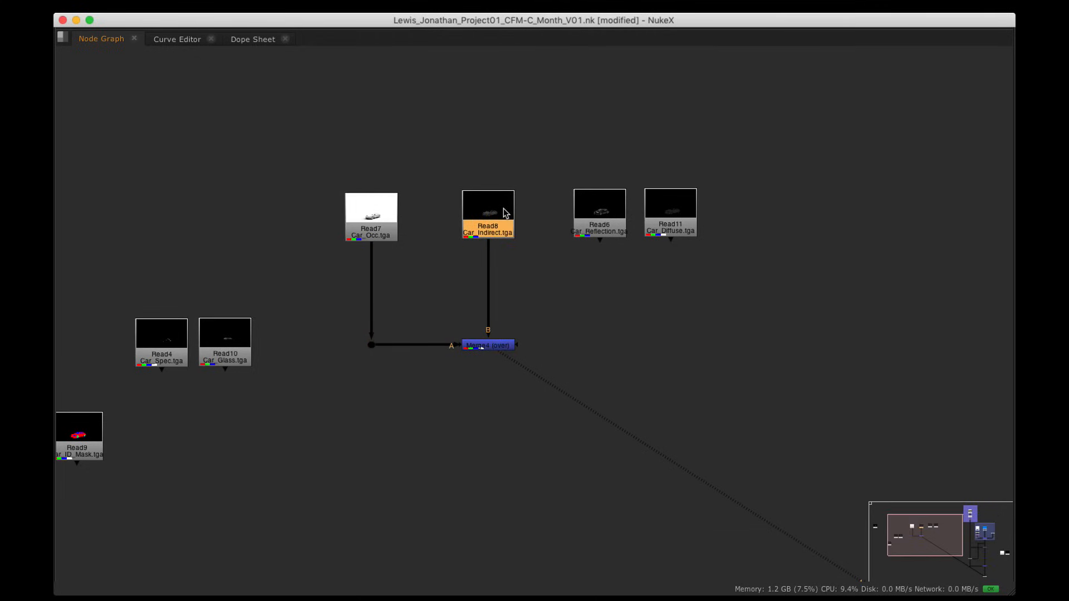
click(494, 343)
Step: View the Merge4 result fitted in the viewer and frame the pass read nodes
key(1)
key(space)
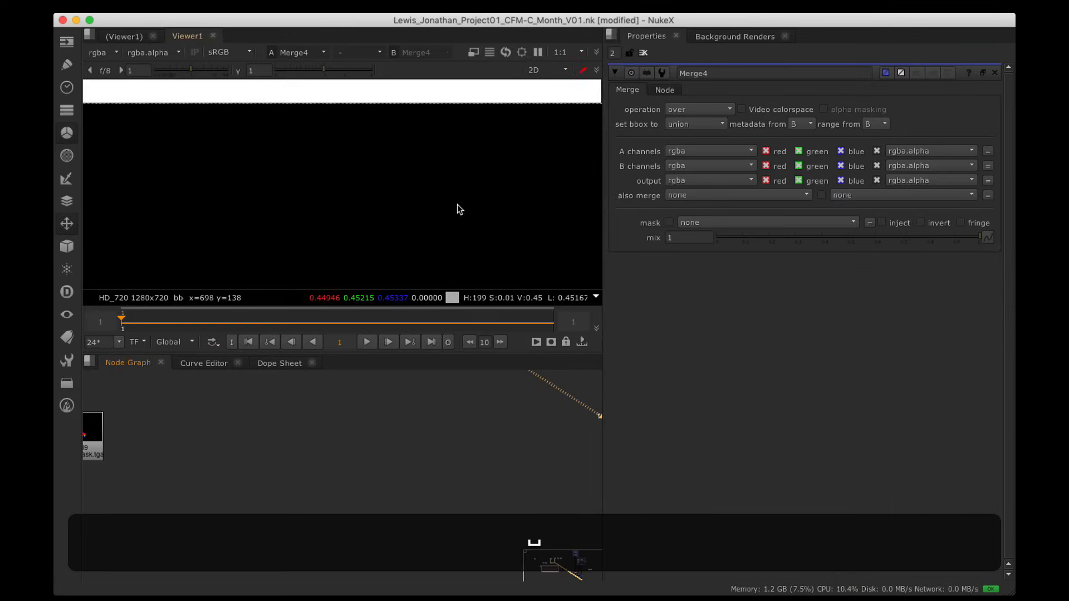
key(f)
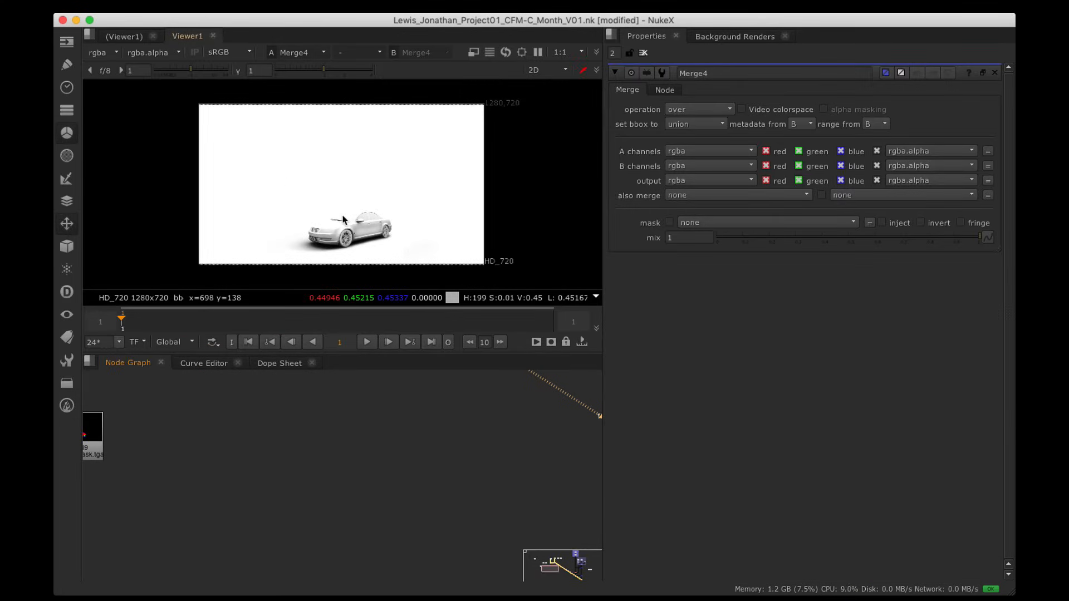
alt+drag(439, 472, 402, 504)
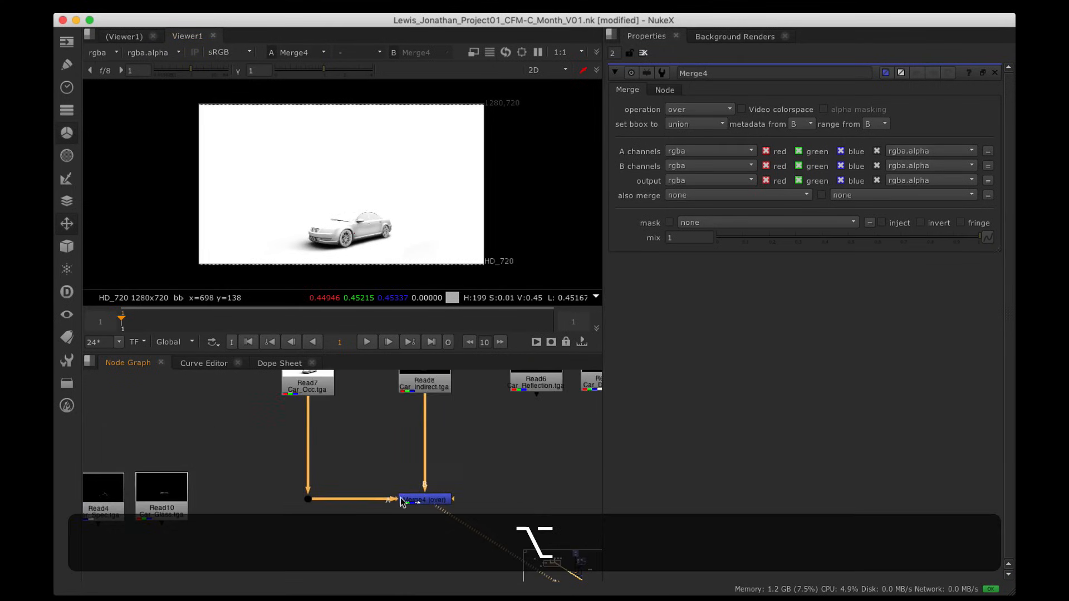
click(431, 390)
scroll(439, 449, down, 3)
alt+drag(534, 501, 396, 437)
alt+drag(352, 397, 410, 482)
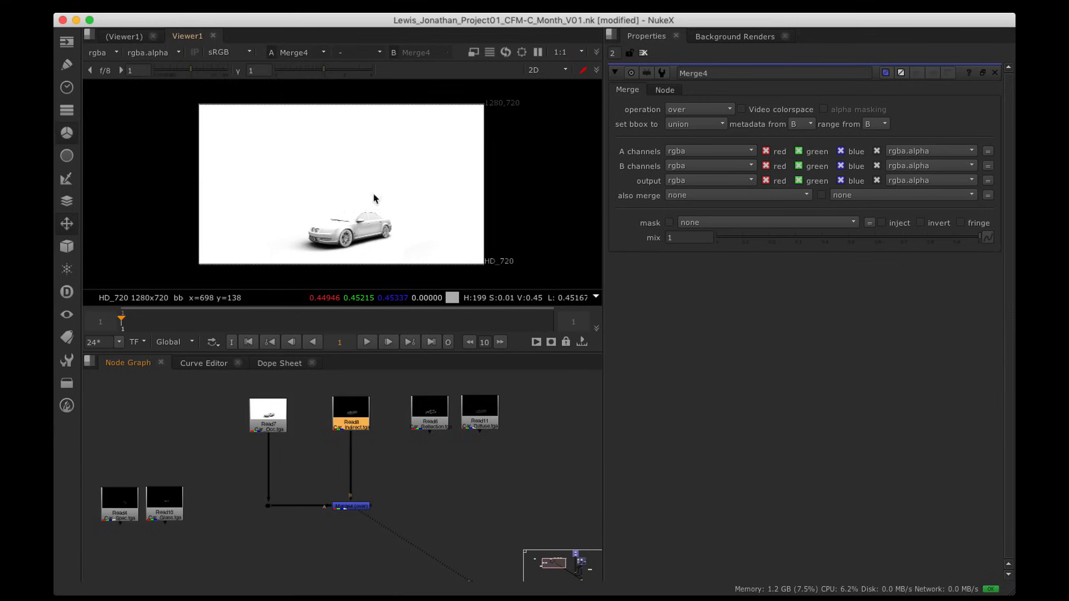
Step: Switch Merge4's operation to multiply and zoom in on the car's front wheel
click(710, 109)
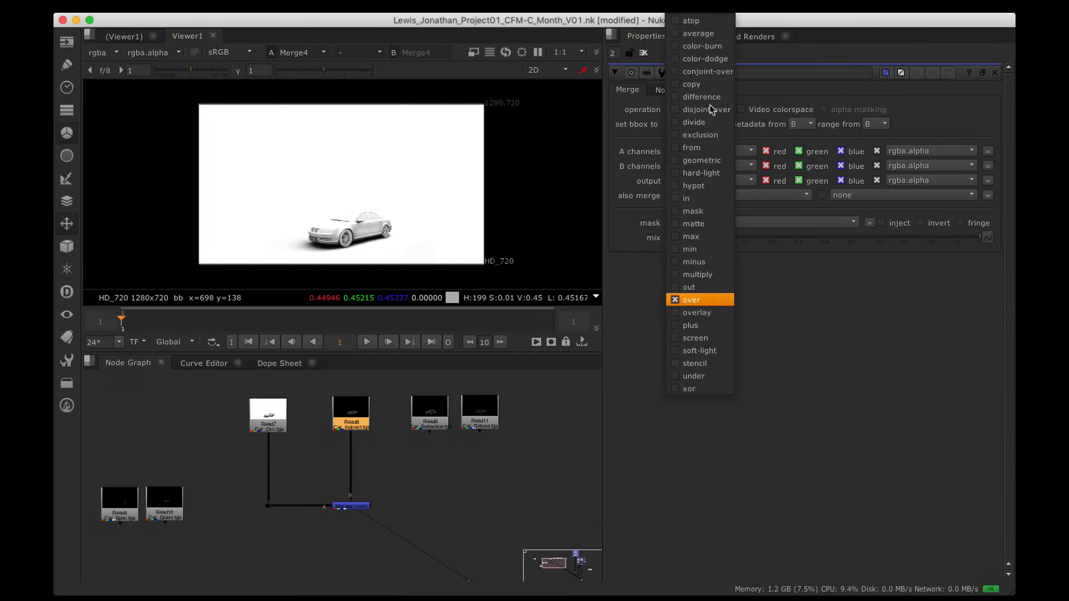
click(695, 275)
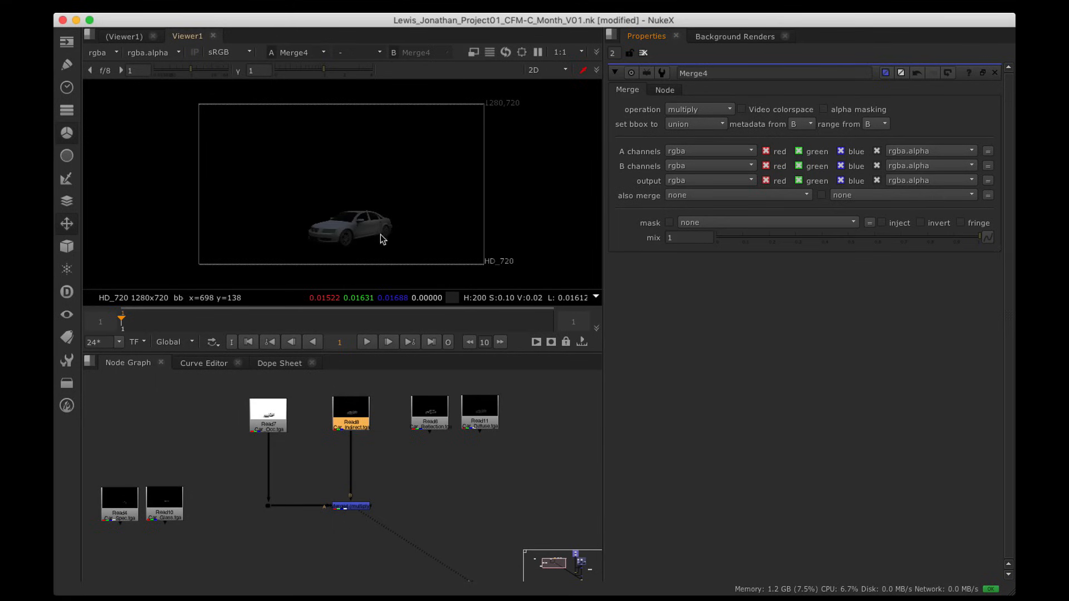
alt+drag(371, 238, 437, 182)
scroll(437, 182, up, 8)
alt+drag(337, 179, 415, 202)
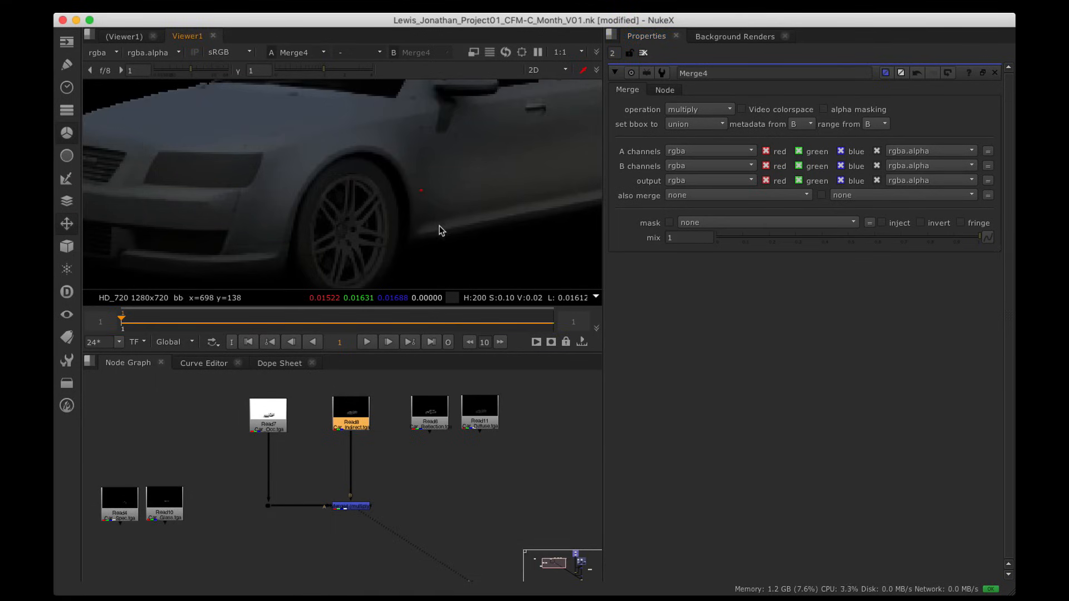
Step: Test Merge4's mix range, then settle the mix at 0.315 with the whole car framed
click(350, 507)
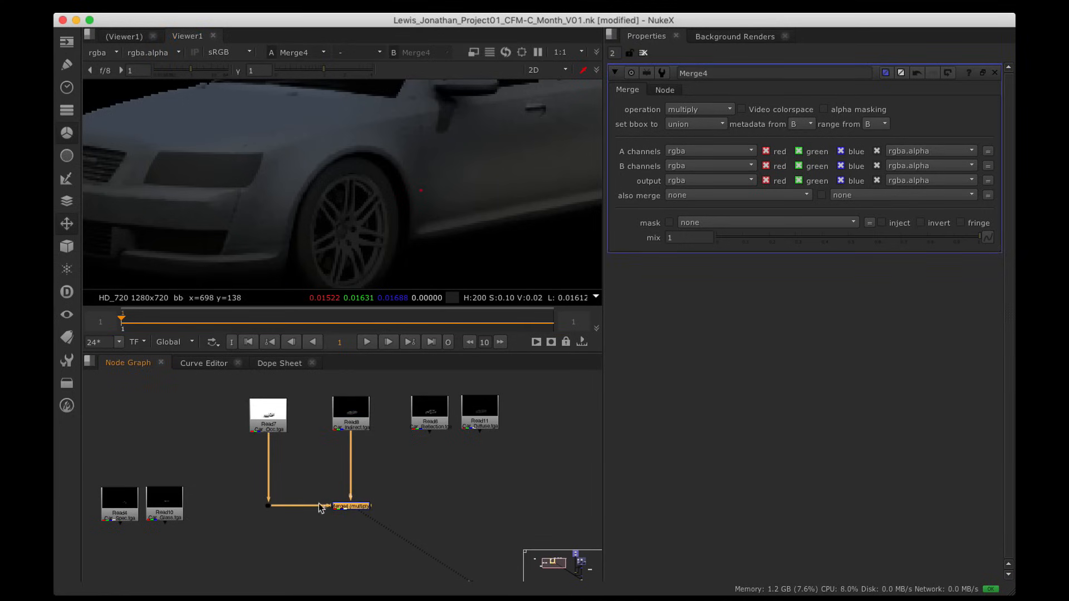
drag(978, 236, 950, 238)
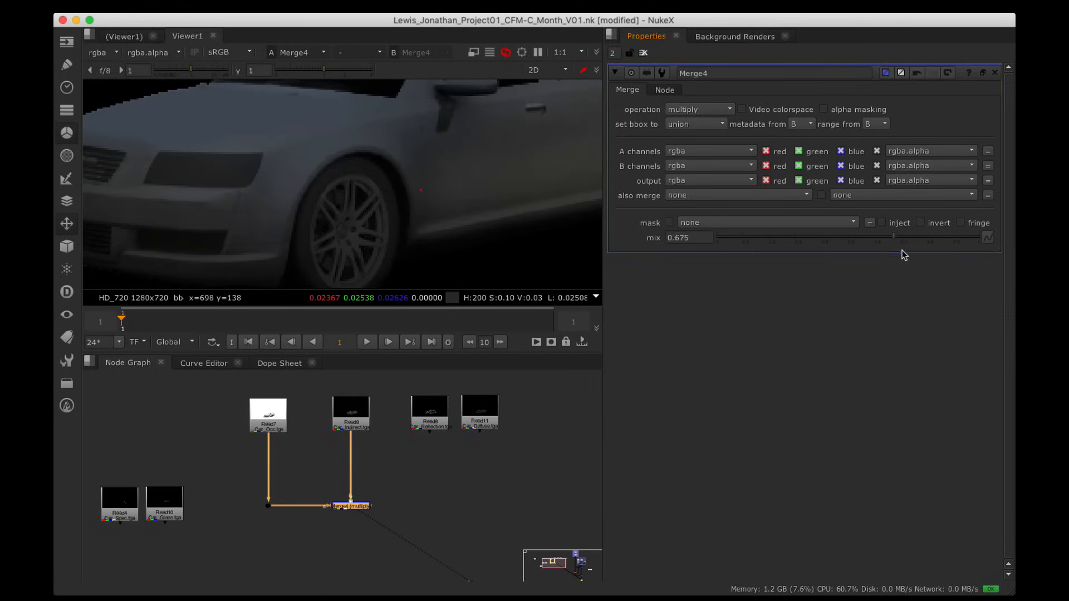
click(728, 236)
drag(852, 240, 998, 261)
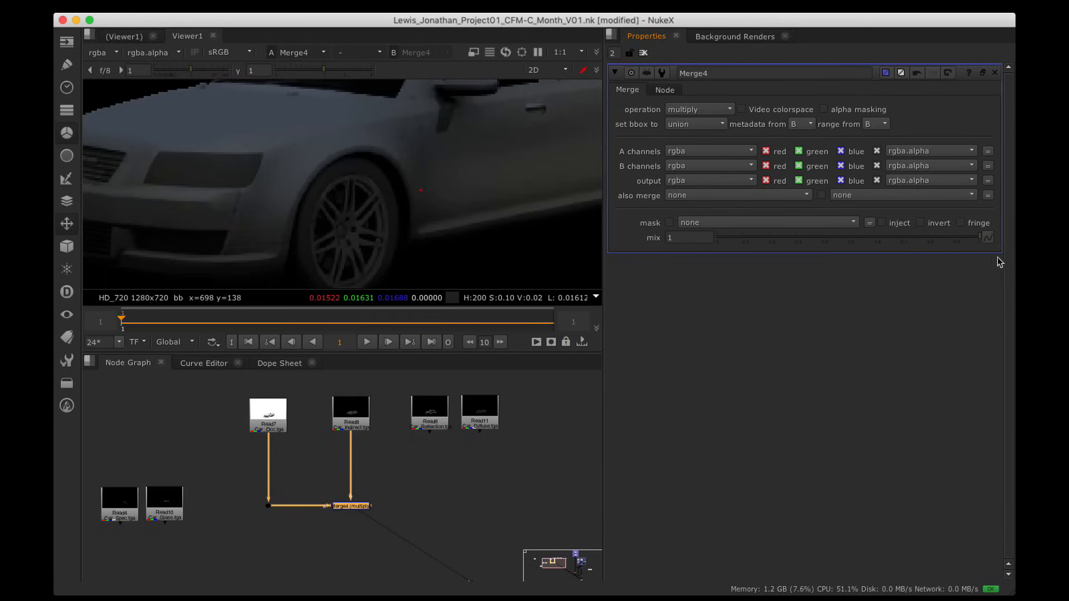
alt+middle_drag(390, 222, 460, 153)
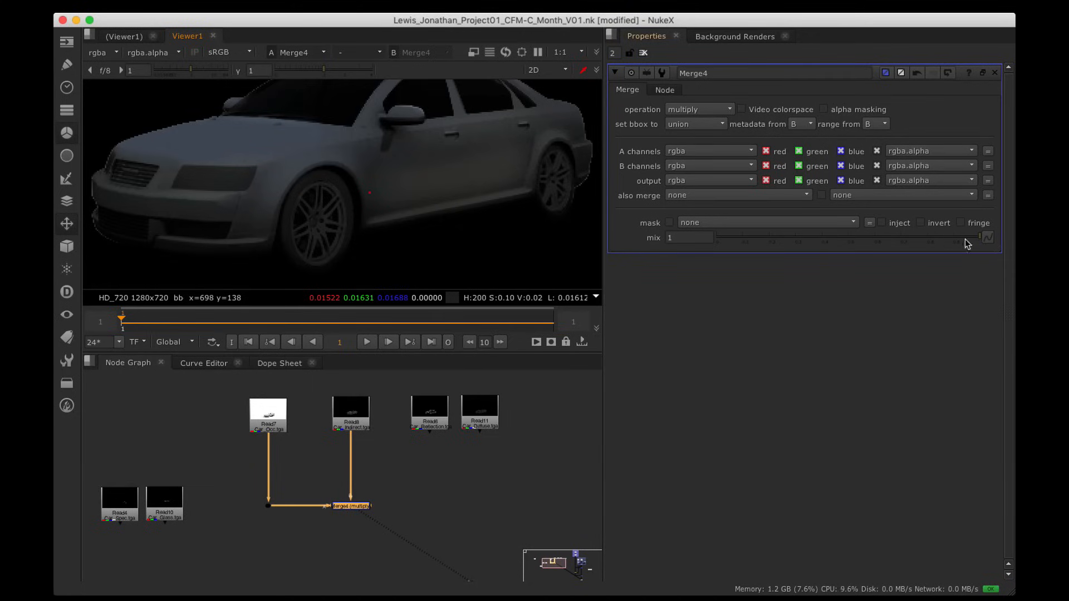
drag(967, 240, 800, 246)
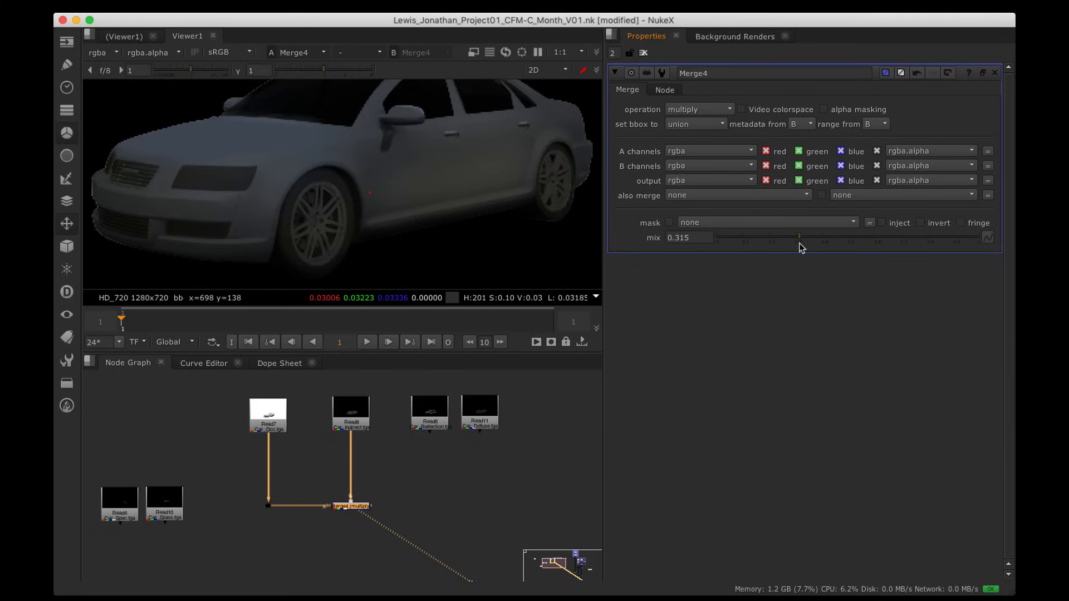
scroll(534, 173, down, 3)
alt+drag(518, 175, 396, 199)
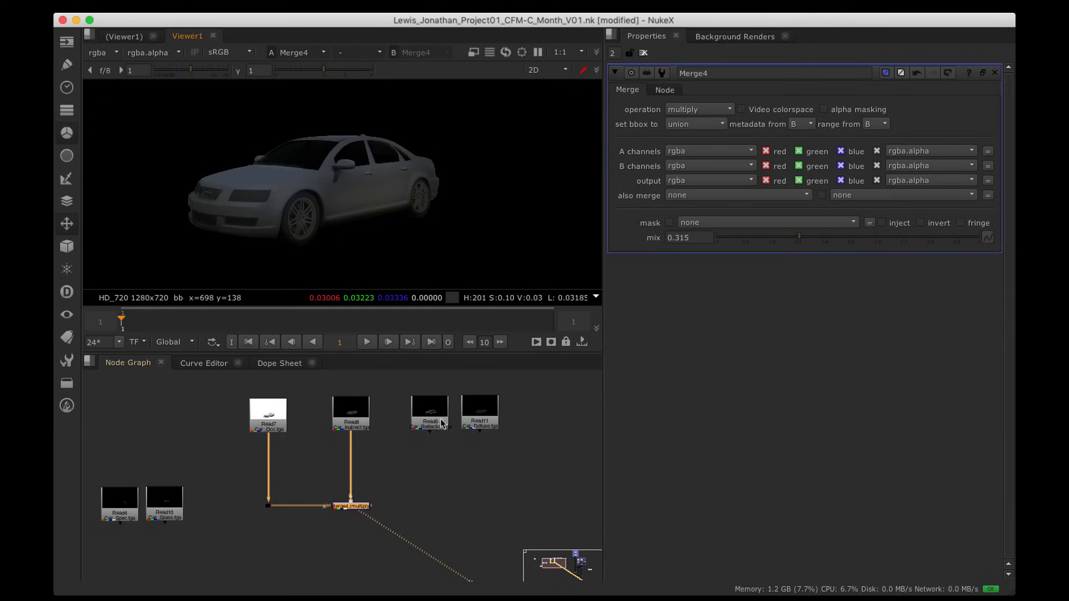
Step: Move the Car_Diffuse read node down to the lower left of the graph
drag(483, 415, 254, 551)
alt+drag(319, 528, 360, 439)
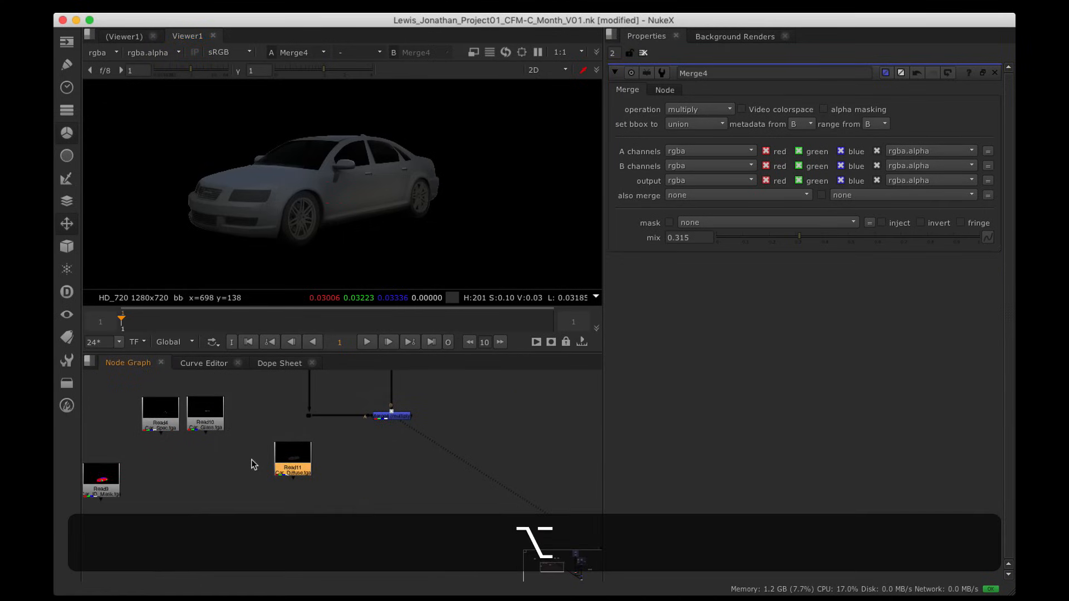
drag(287, 468, 296, 476)
Step: View the Car_Diffuse pass and create a new merge set to plus
key(1)
double_click(296, 477)
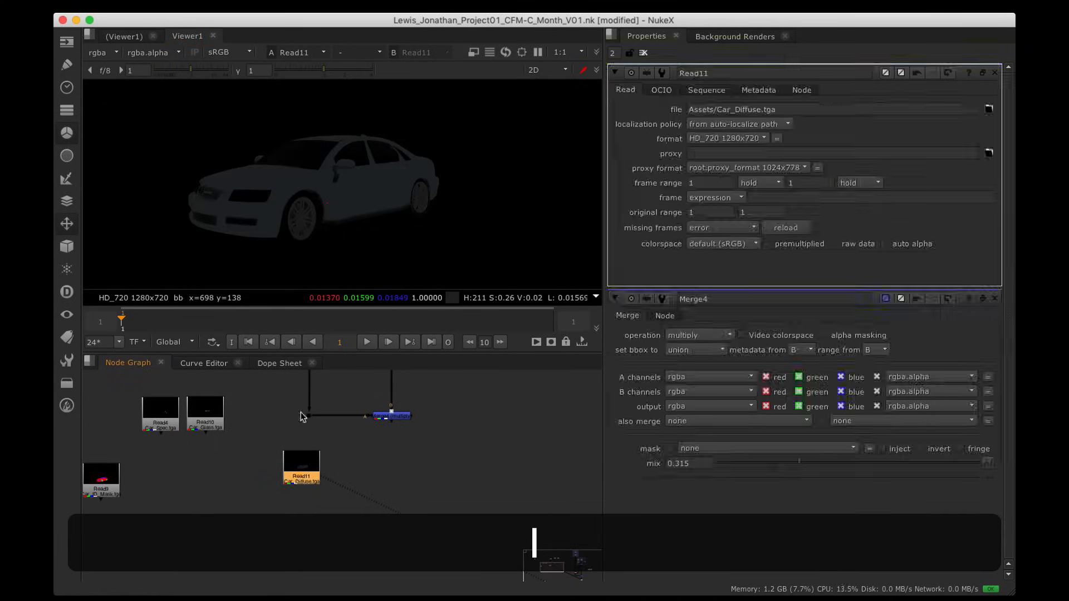
click(437, 476)
key(m)
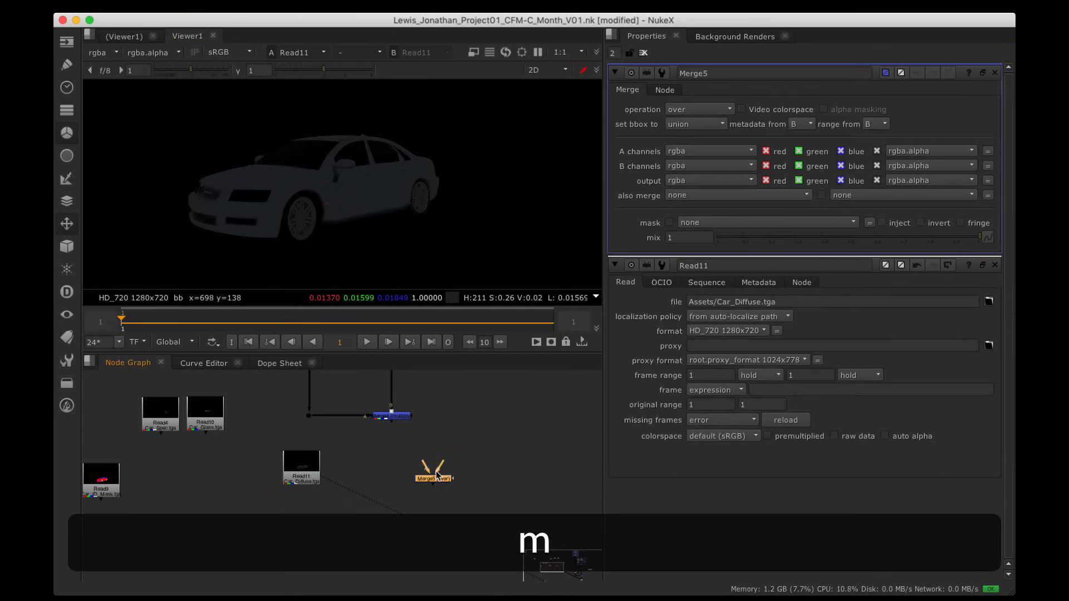
click(685, 113)
click(694, 327)
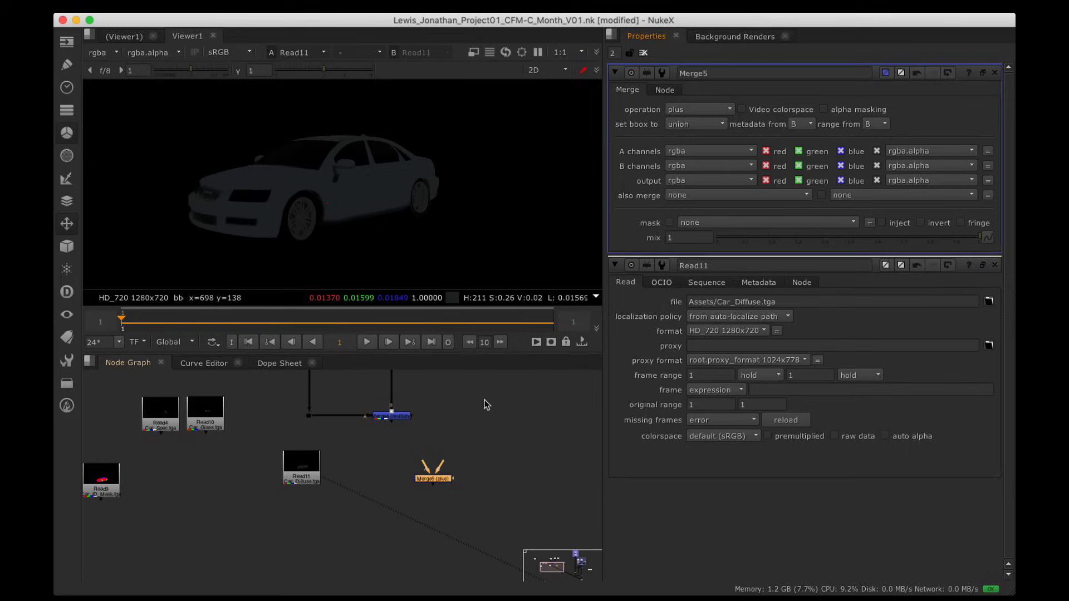
Step: Place Merge5 beneath Merge4, feed Merge4 into its B input, and align the Car_Diffuse read
click(404, 418)
key(1)
alt+drag(398, 421, 403, 495)
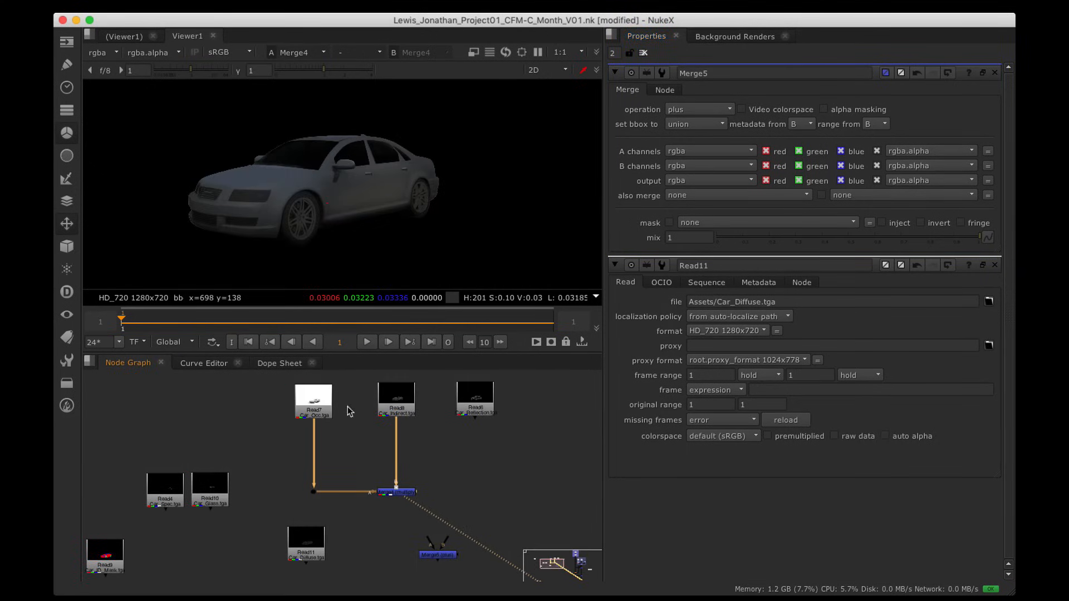
alt+drag(434, 508, 433, 471)
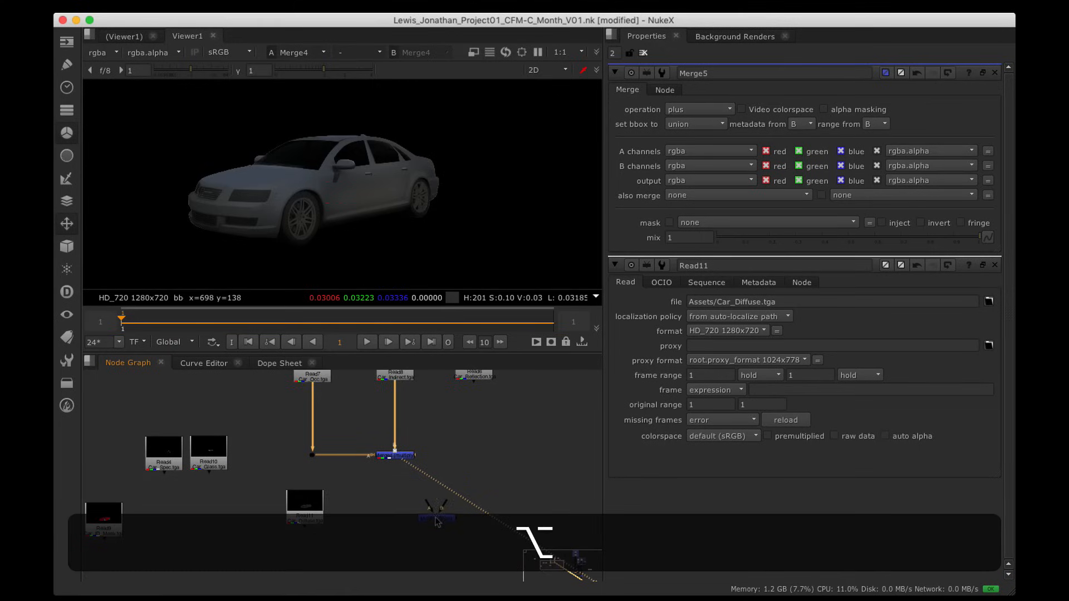
drag(436, 519, 309, 510)
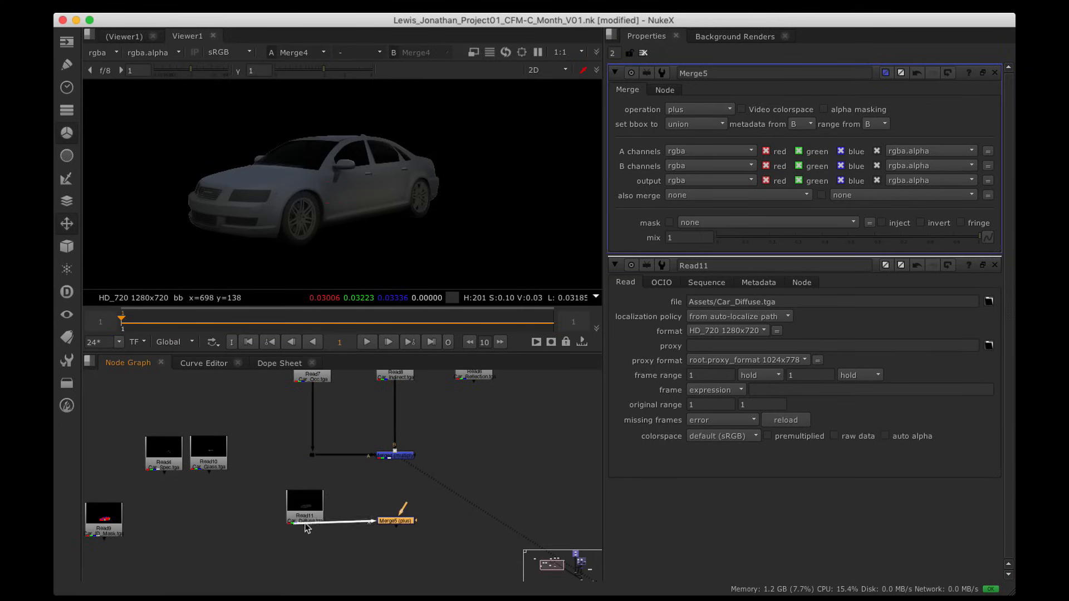
drag(388, 518, 394, 454)
drag(400, 510, 402, 511)
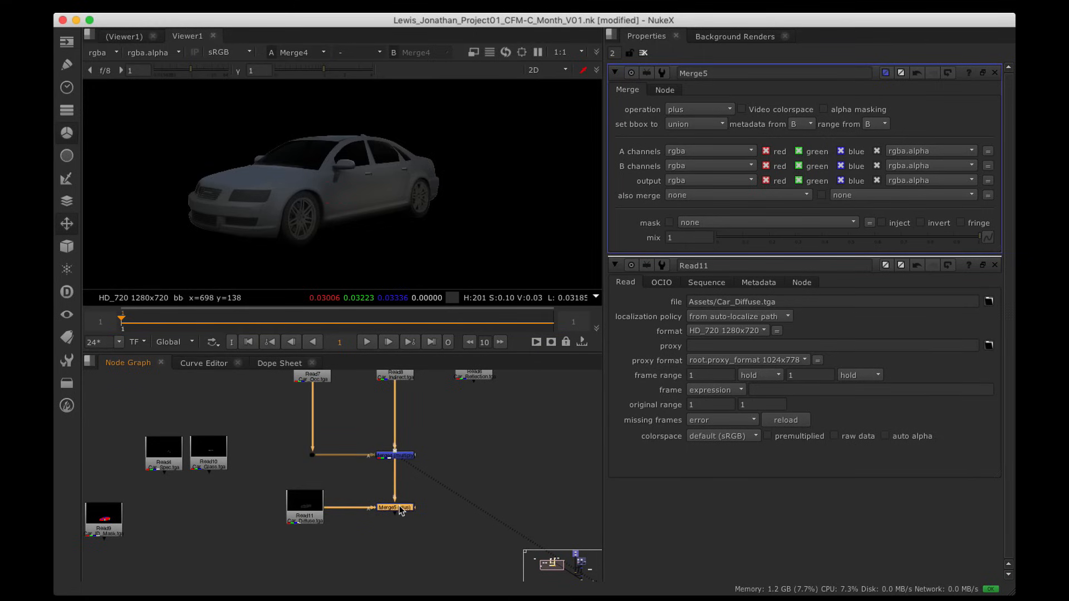
drag(307, 511, 324, 511)
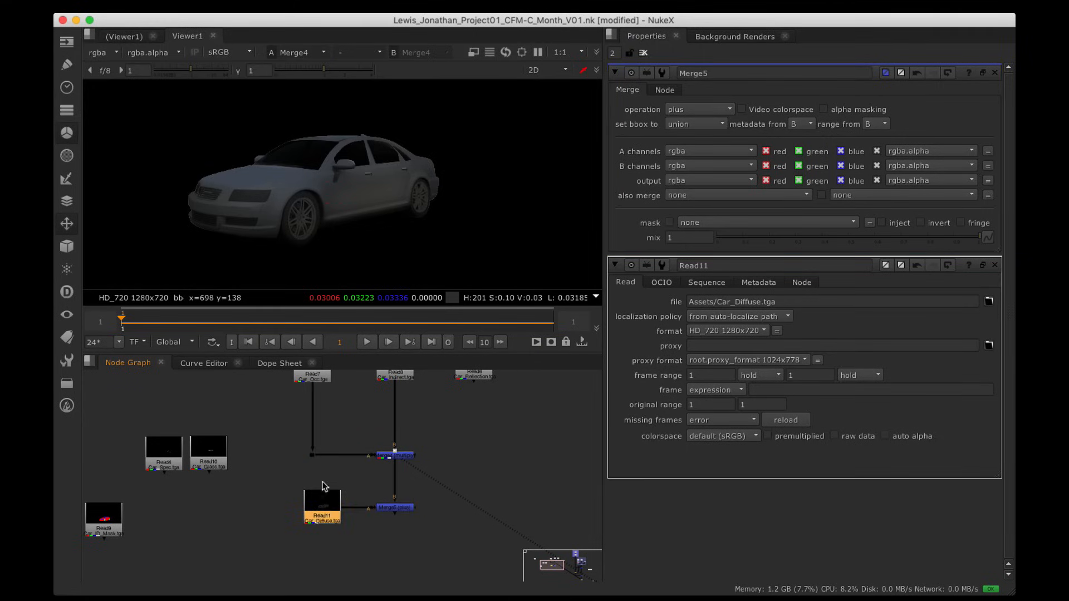
alt+drag(385, 464, 354, 478)
Step: View the plus merge and set its mix to 0.54, framing the full car
click(390, 392)
alt+drag(392, 423, 393, 395)
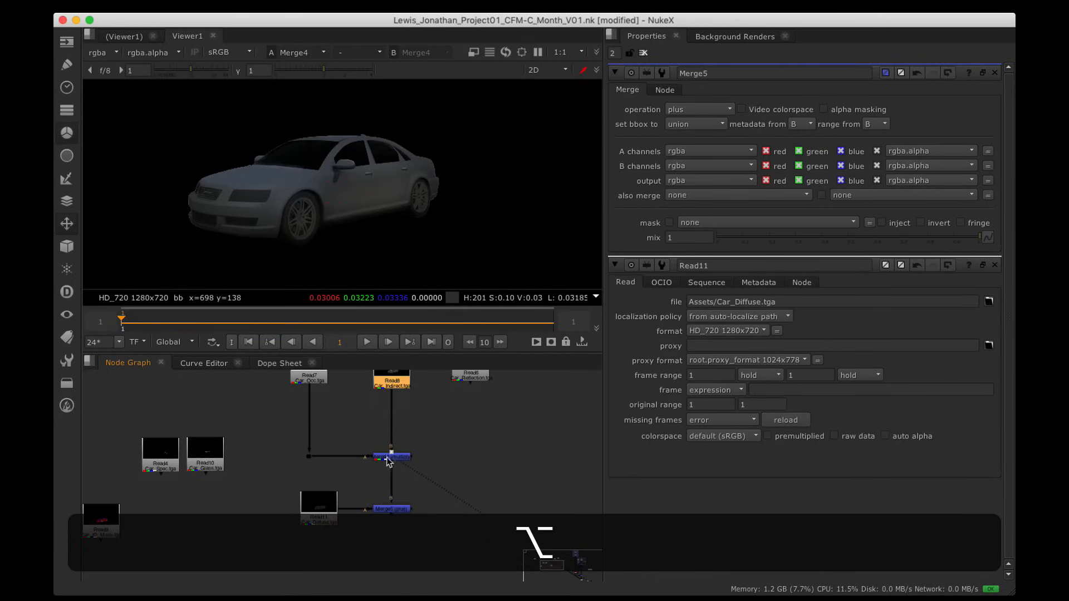
click(398, 512)
key(1)
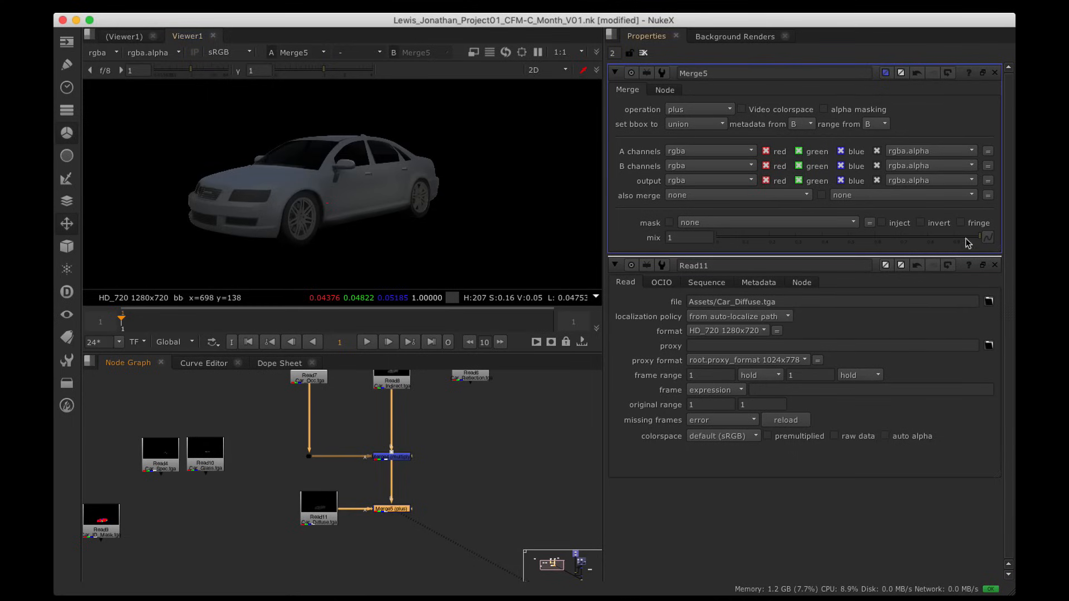
drag(967, 243, 859, 270)
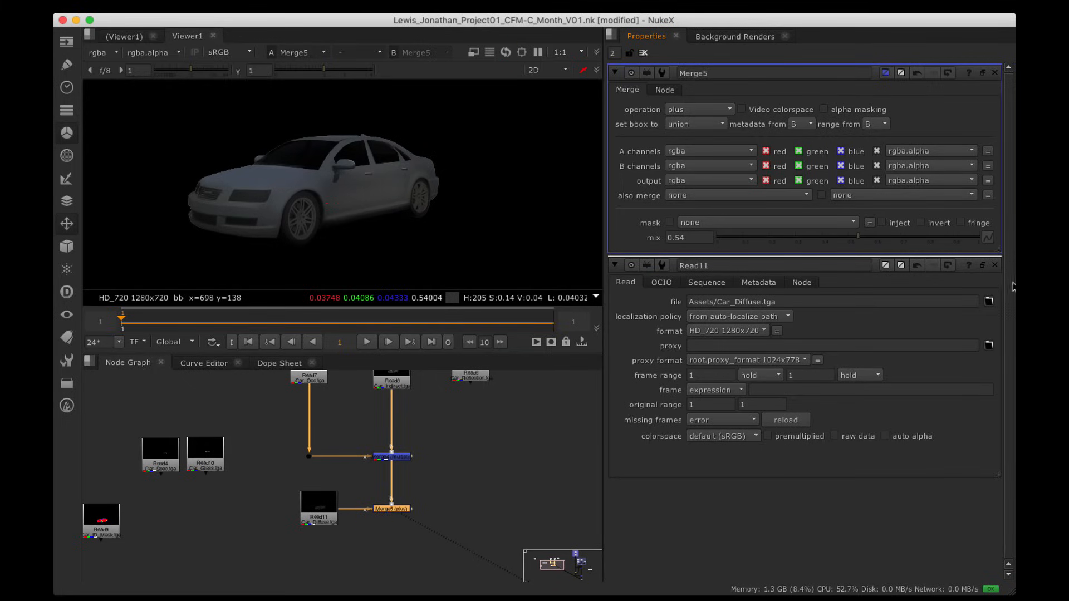
click(994, 266)
scroll(294, 149, down, 3)
alt+drag(295, 146, 365, 203)
scroll(380, 205, down, 2)
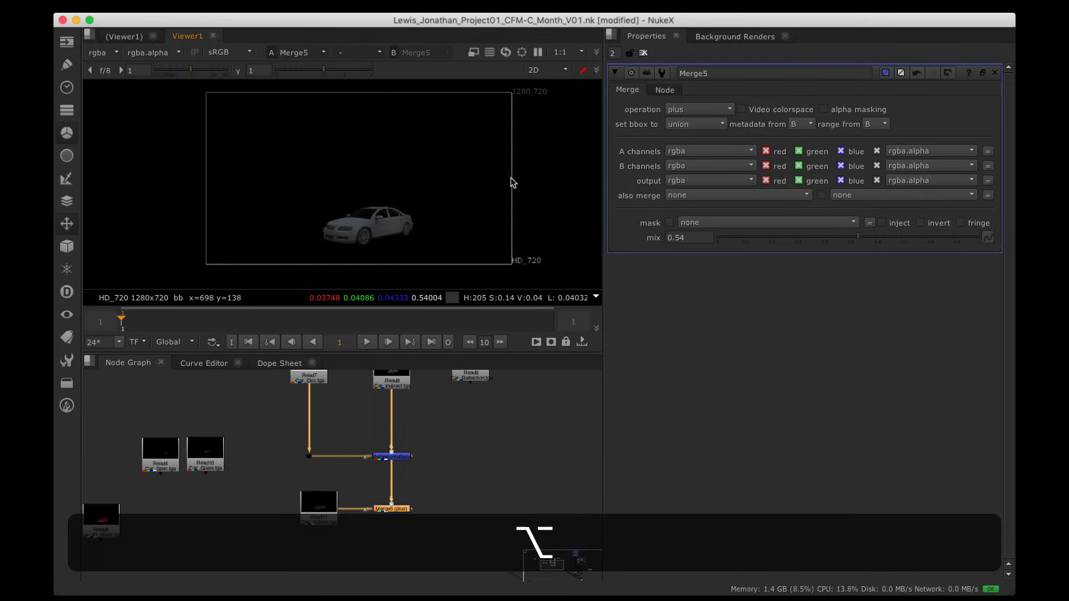
click(993, 73)
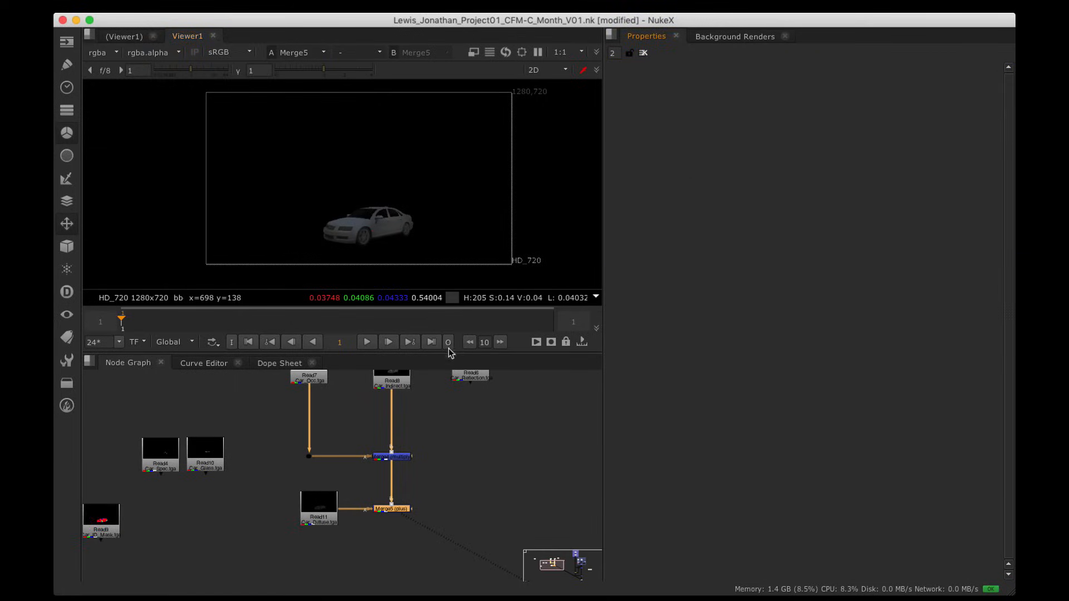
alt+drag(392, 481, 393, 491)
scroll(406, 279, up, 3)
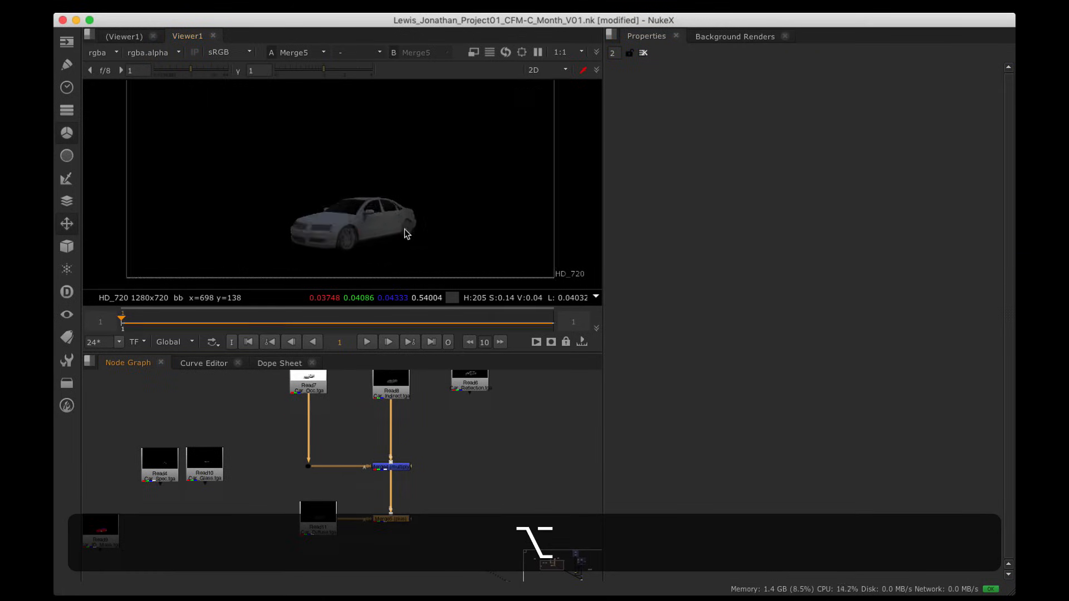
key(alt+a)
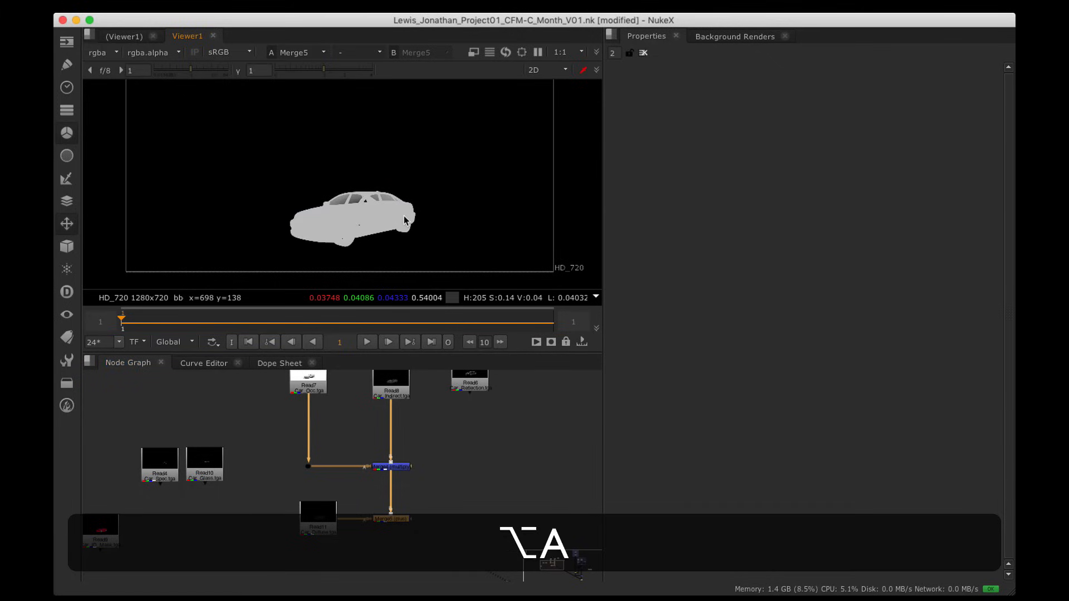
key(a)
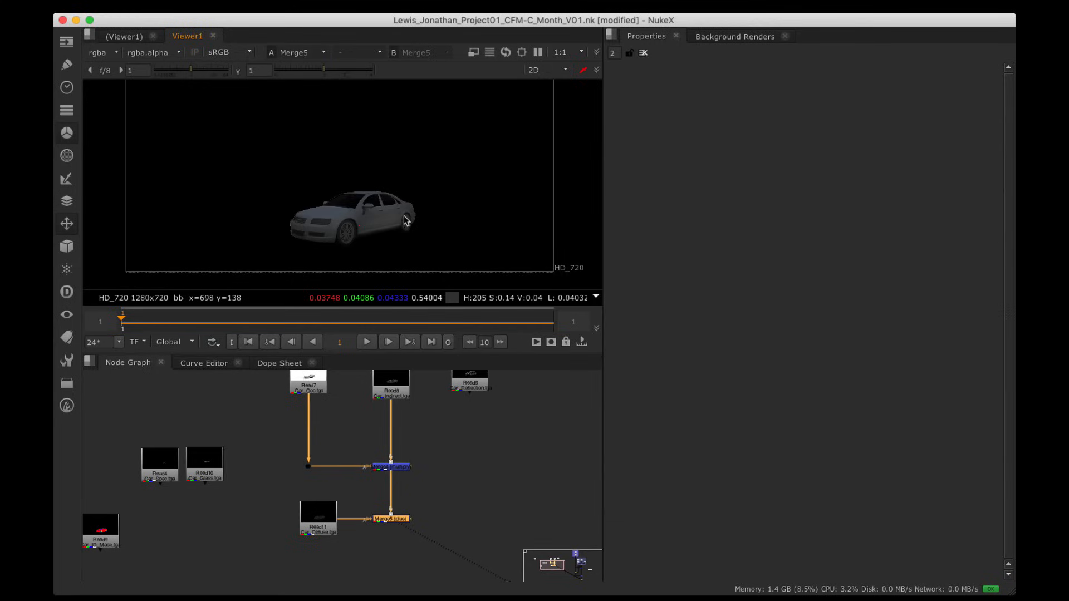
key(a)
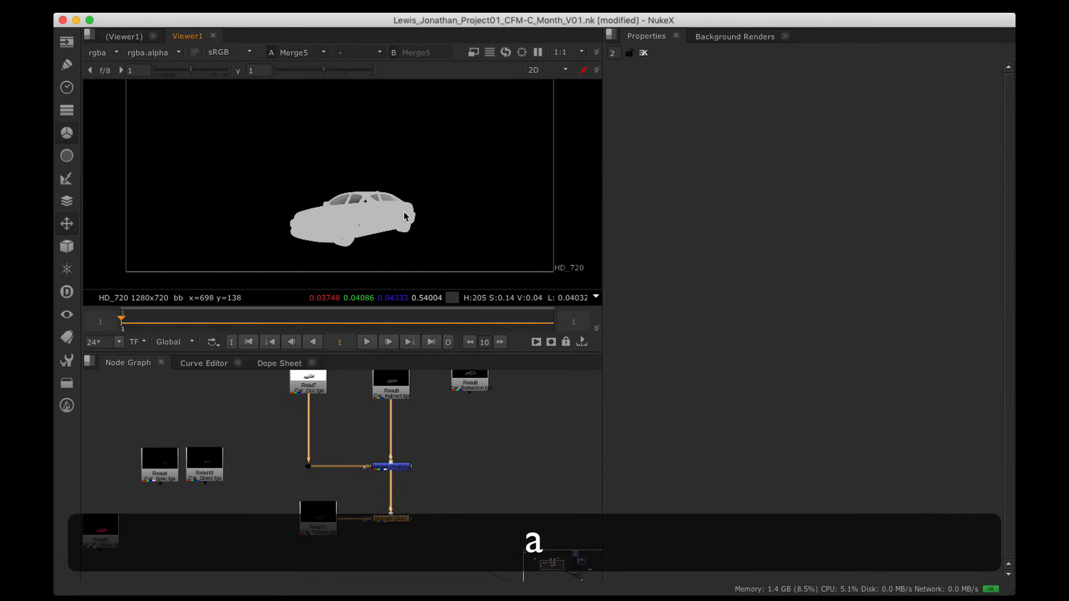
scroll(402, 201, up, 10)
alt+drag(399, 196, 479, 187)
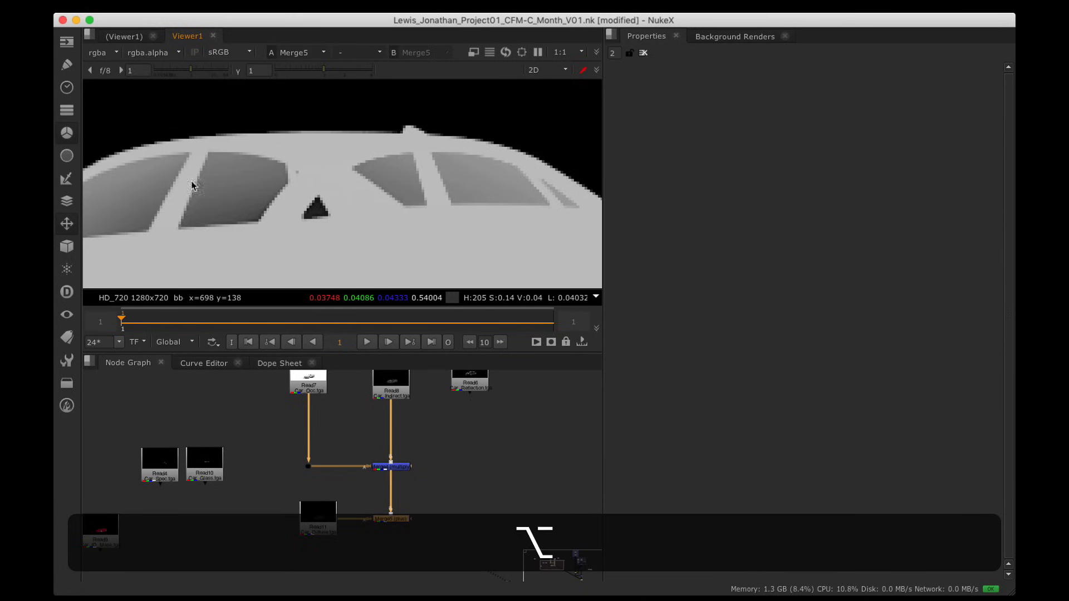
alt+drag(222, 182, 323, 194)
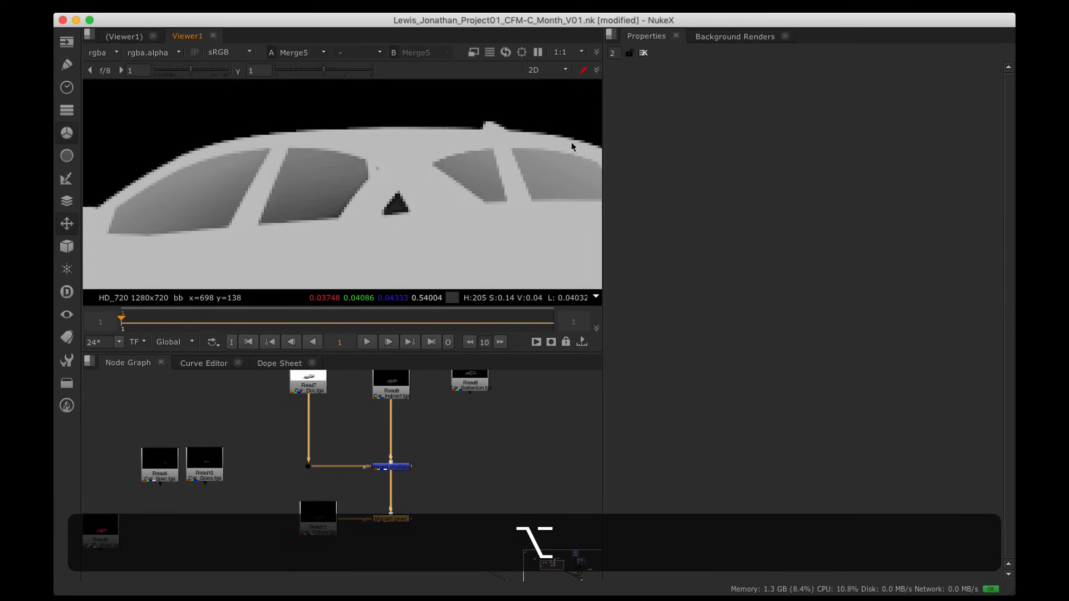
scroll(365, 185, down, 10)
alt+drag(386, 183, 387, 180)
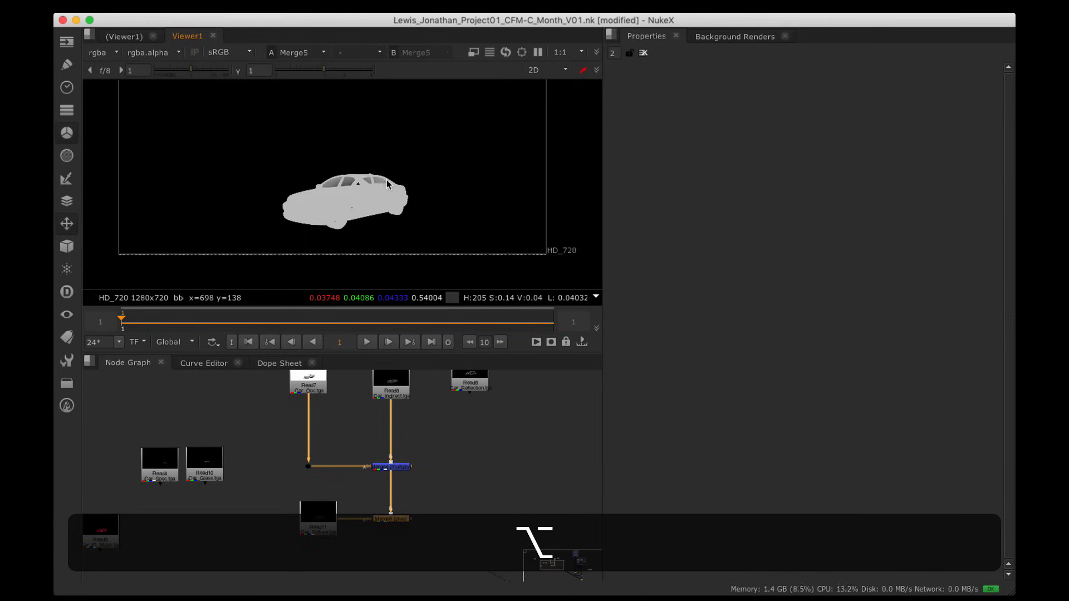
key(a)
alt+drag(334, 540, 332, 534)
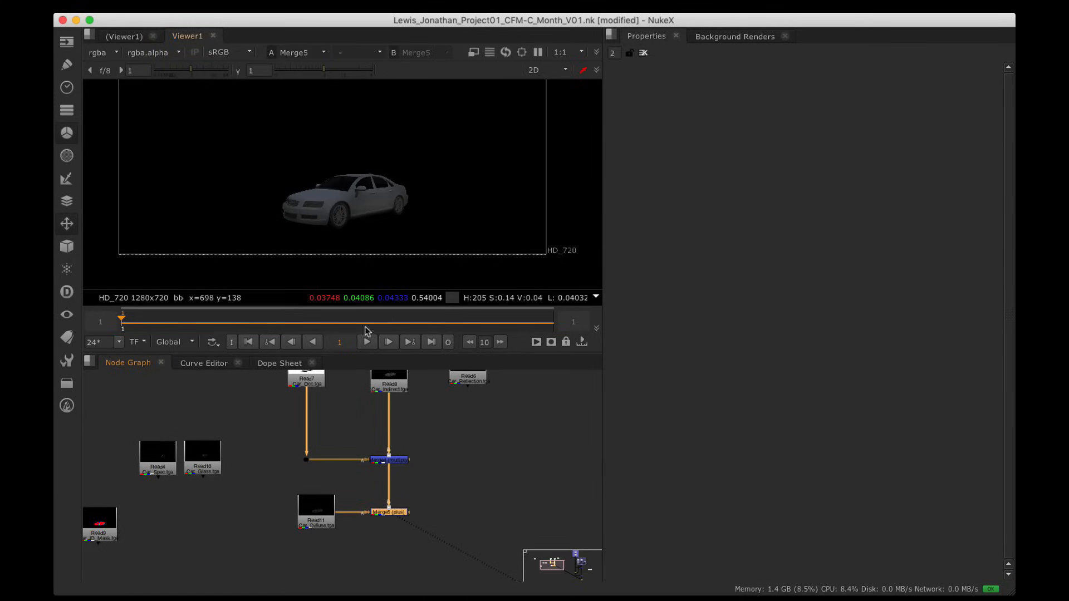
alt+drag(209, 452, 290, 451)
alt+middle_drag(260, 463, 303, 469)
Step: Frame the read nodes and Merge4, then create a new merge node, Merge6
drag(319, 467, 325, 465)
alt+drag(428, 420, 239, 538)
alt+drag(403, 423, 232, 417)
alt+drag(474, 408, 433, 439)
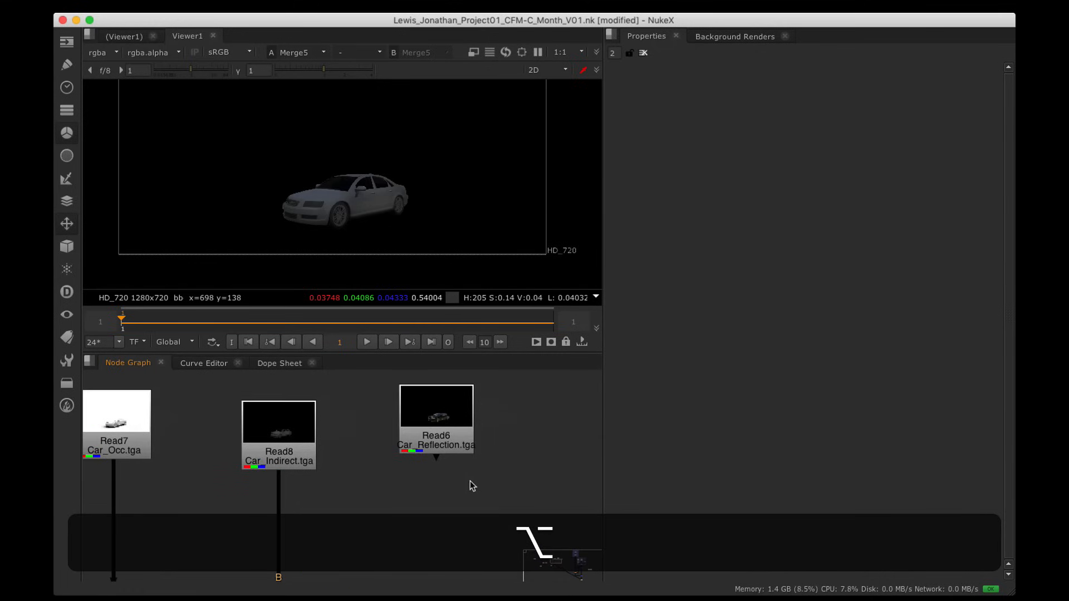
alt+drag(470, 481, 414, 436)
key(m)
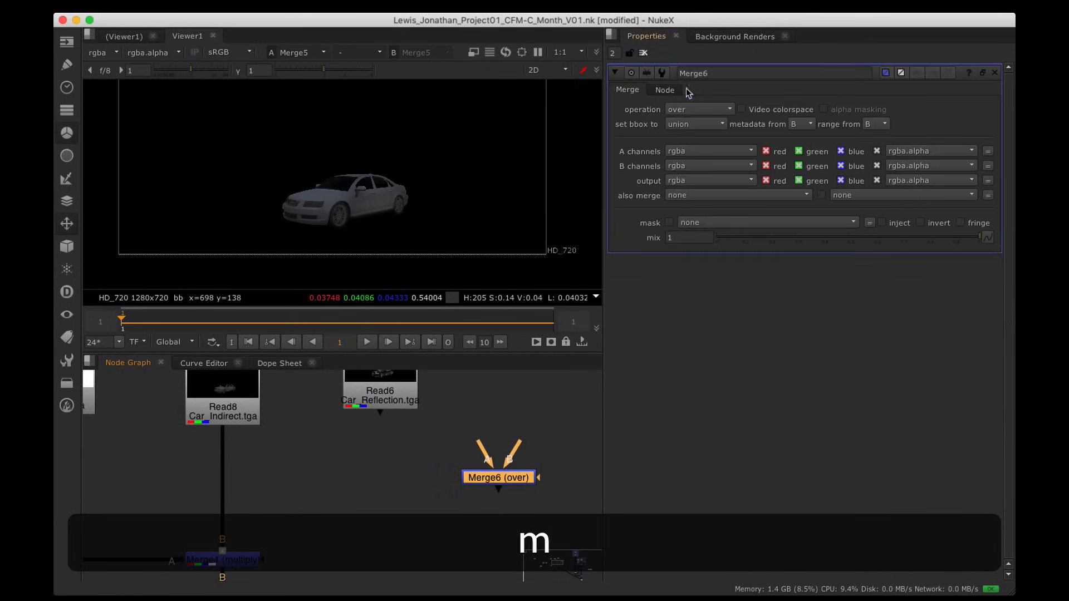
click(697, 109)
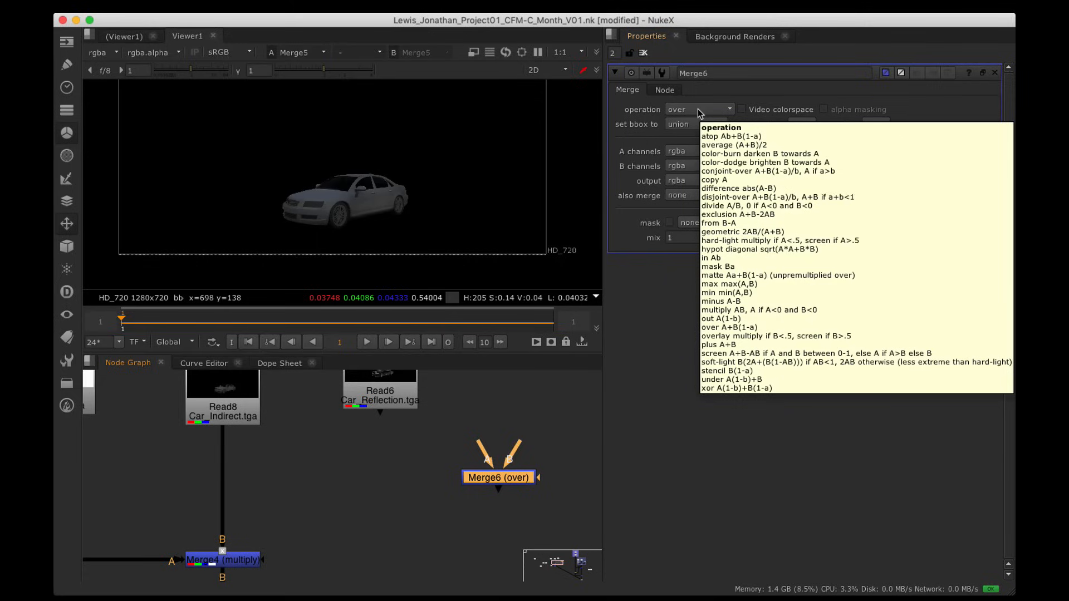
Step: Insert a Premult node after Merge5 through the node search
scroll(412, 453, down, 3)
alt+drag(404, 467, 417, 408)
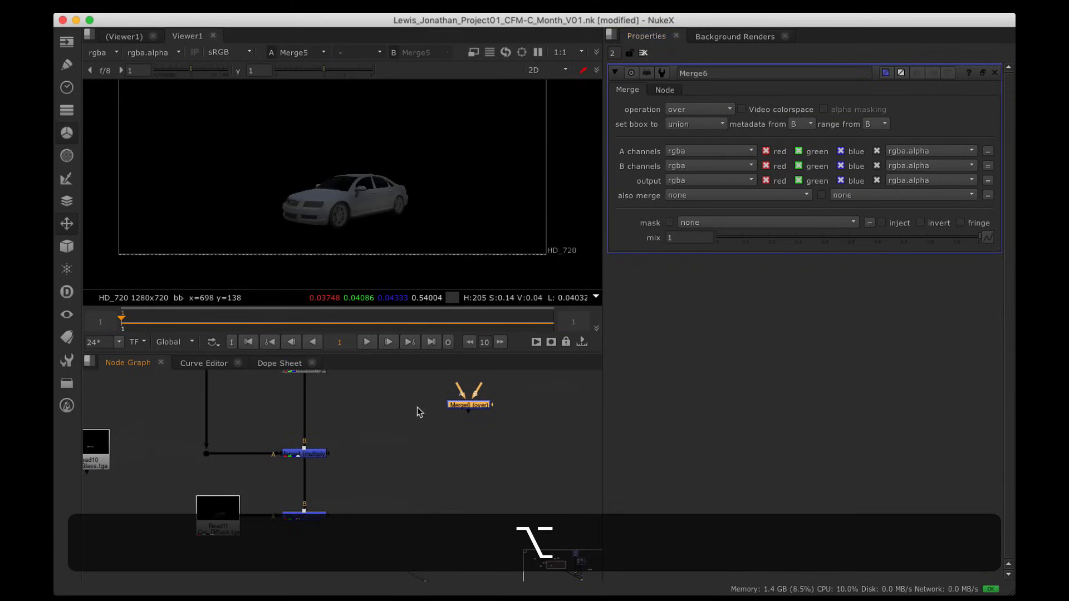
click(312, 515)
key(Tab)
text(pre)
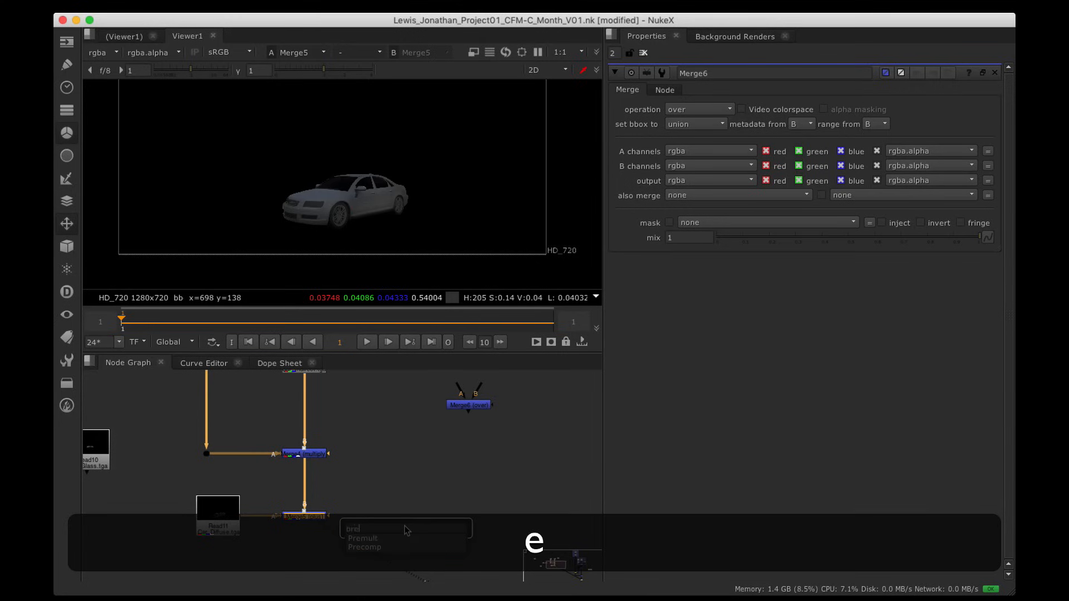
key(Down)
key(Return)
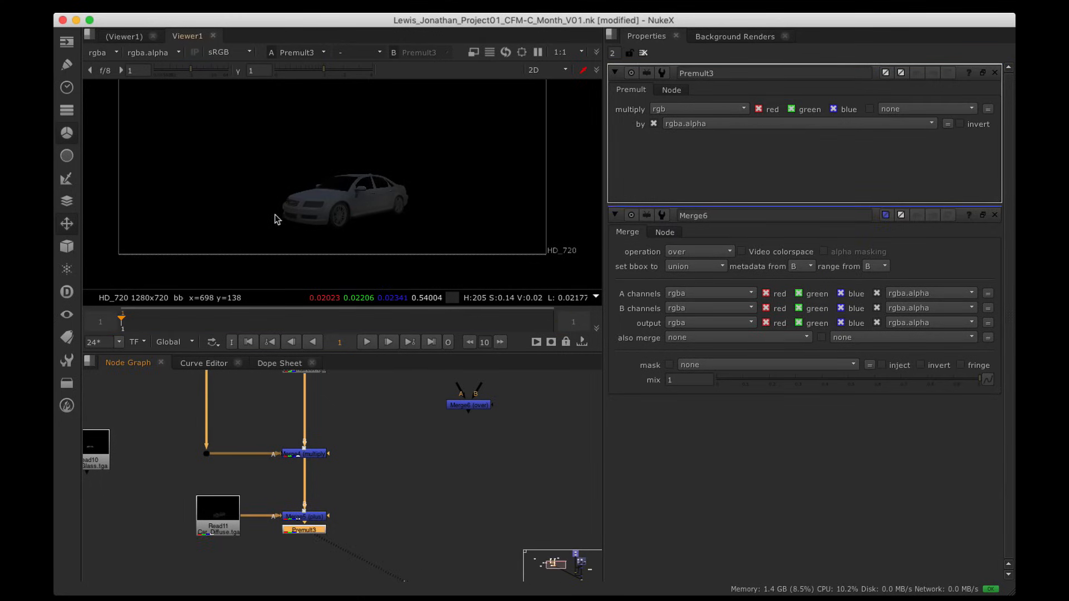
Step: Place the new Merge6 node below Premult3
alt+drag(405, 457, 418, 485)
alt+scroll(382, 539, down, 5)
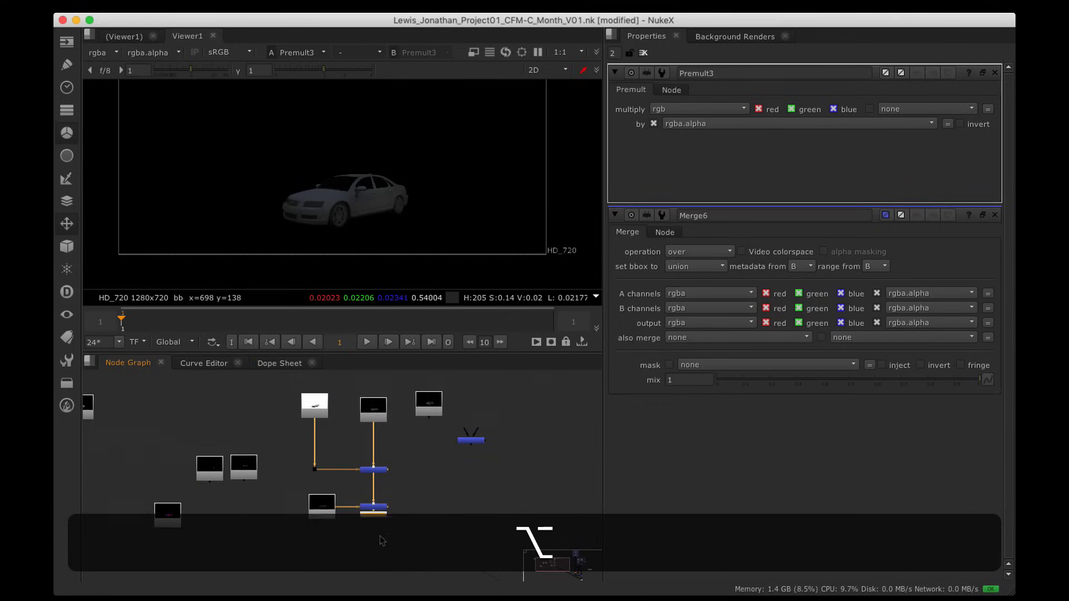
drag(485, 441, 390, 474)
alt+scroll(392, 549, up, 5)
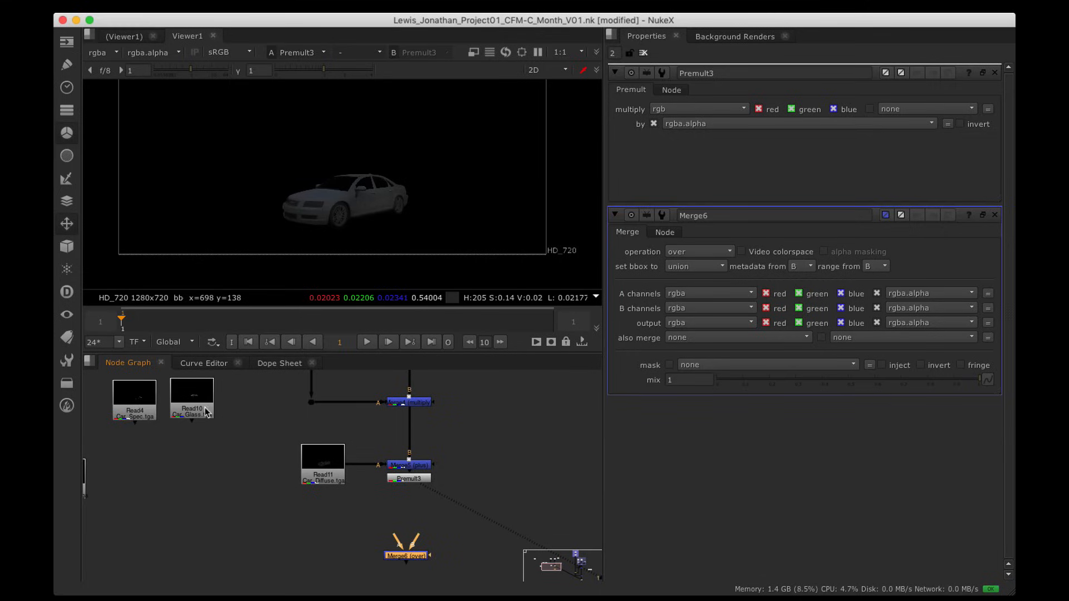
Step: Move the Car_Reflection read (Read6) lower and view its pass zoomed on the car
scroll(411, 558, down, 3)
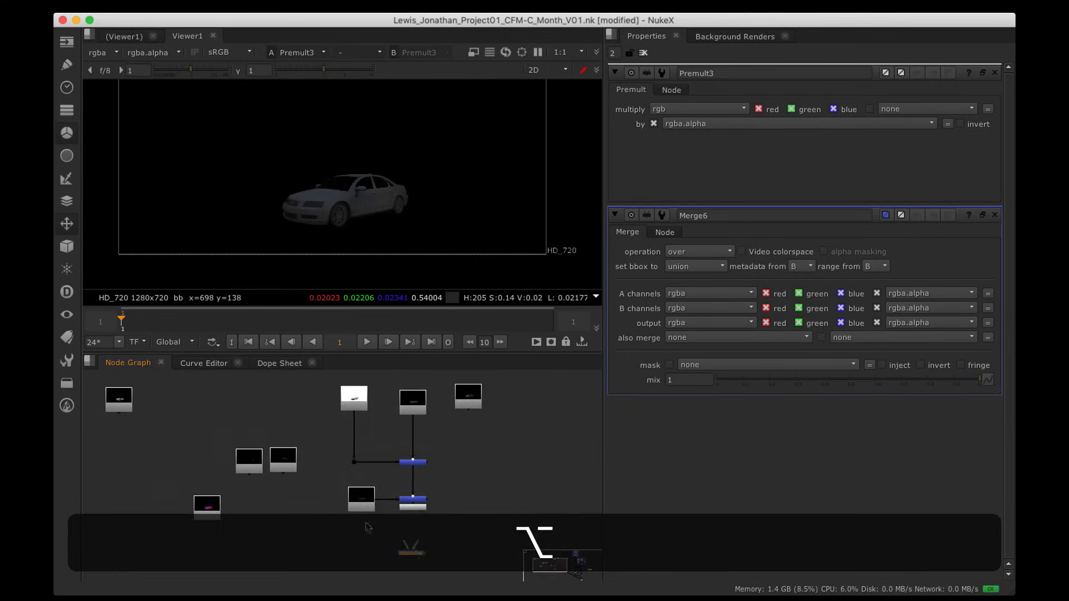
alt+drag(395, 535, 327, 481)
alt+drag(224, 449, 268, 545)
scroll(440, 446, up, 5)
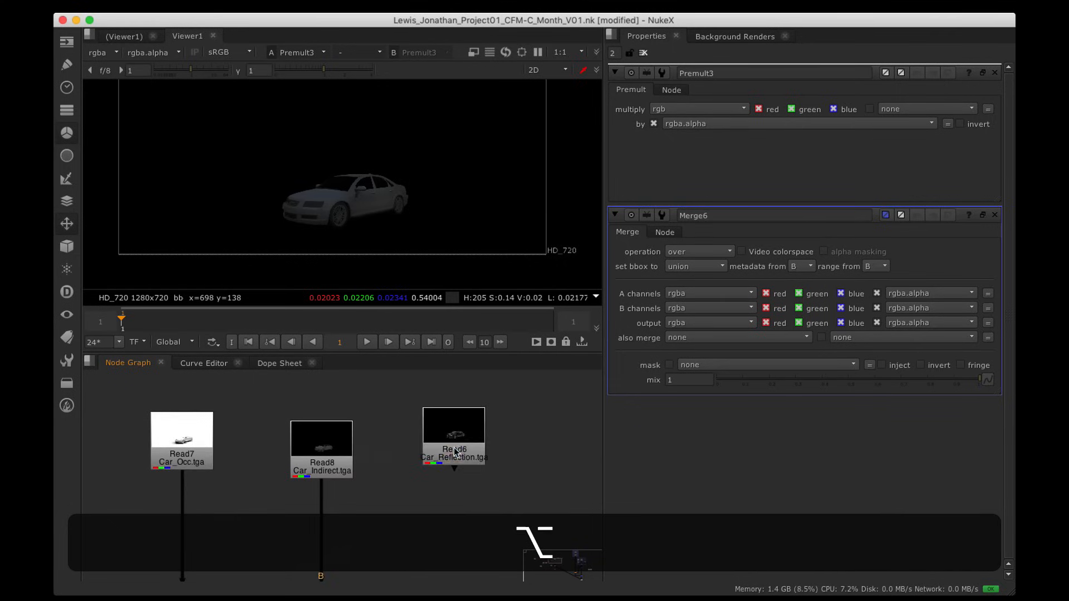
click(453, 408)
drag(451, 407, 450, 498)
key(1)
alt+middle_drag(399, 184, 462, 168)
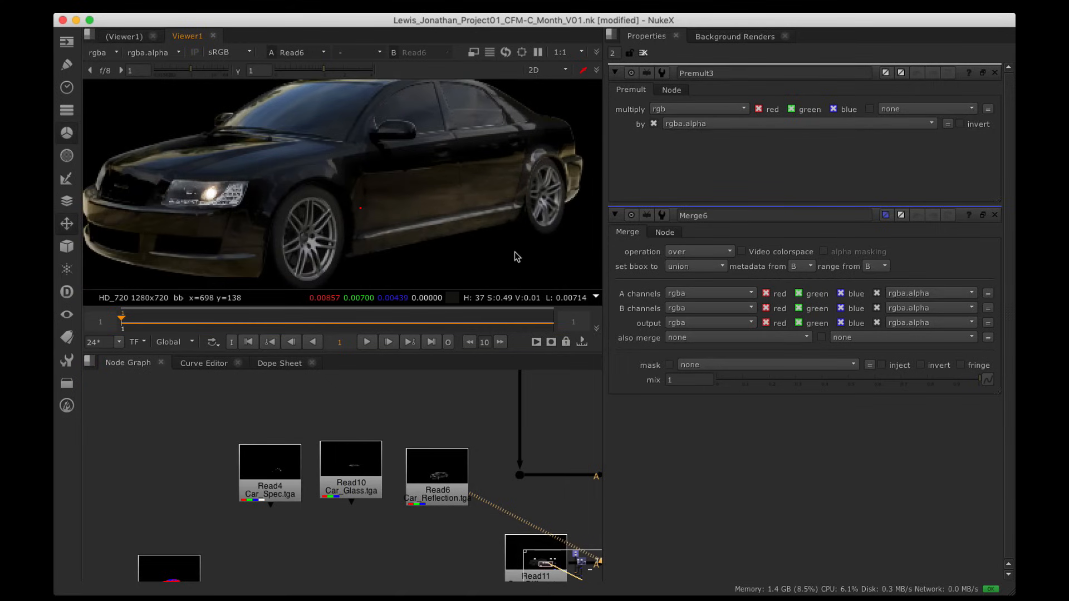
Step: Compare the Car_Spec and Car_Reflection passes in the viewer
alt+drag(349, 445, 400, 437)
click(338, 475)
key(1)
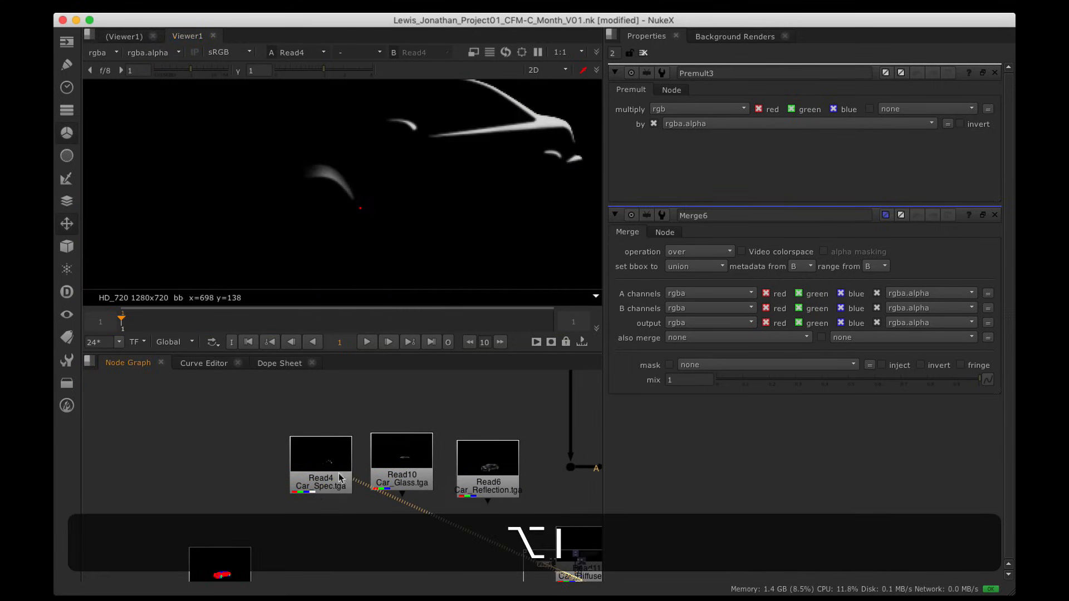
alt+drag(493, 159, 456, 205)
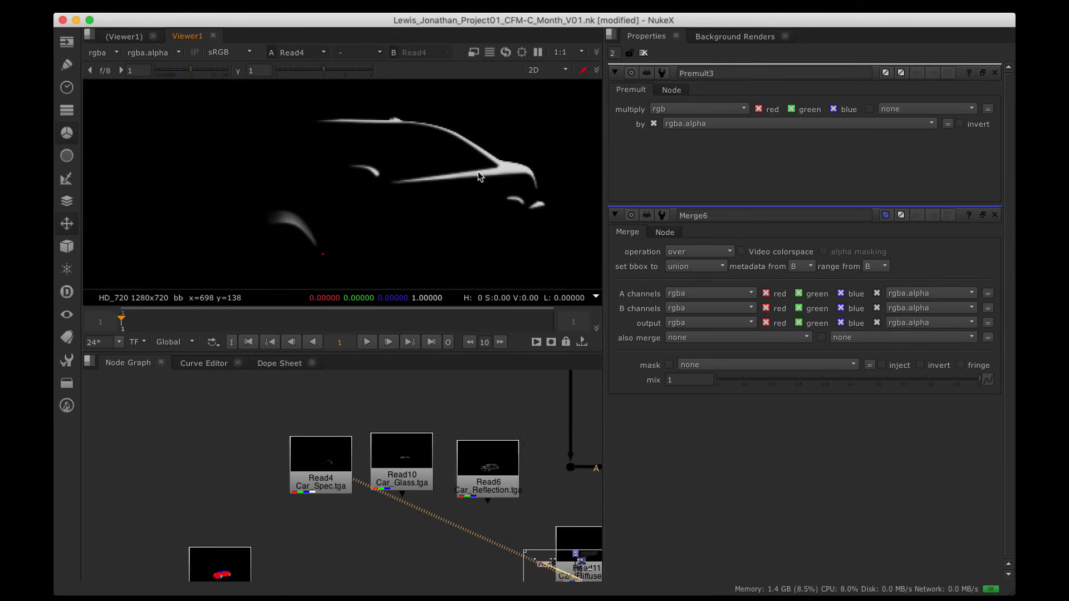
alt+drag(422, 447, 346, 425)
click(431, 459)
key(1)
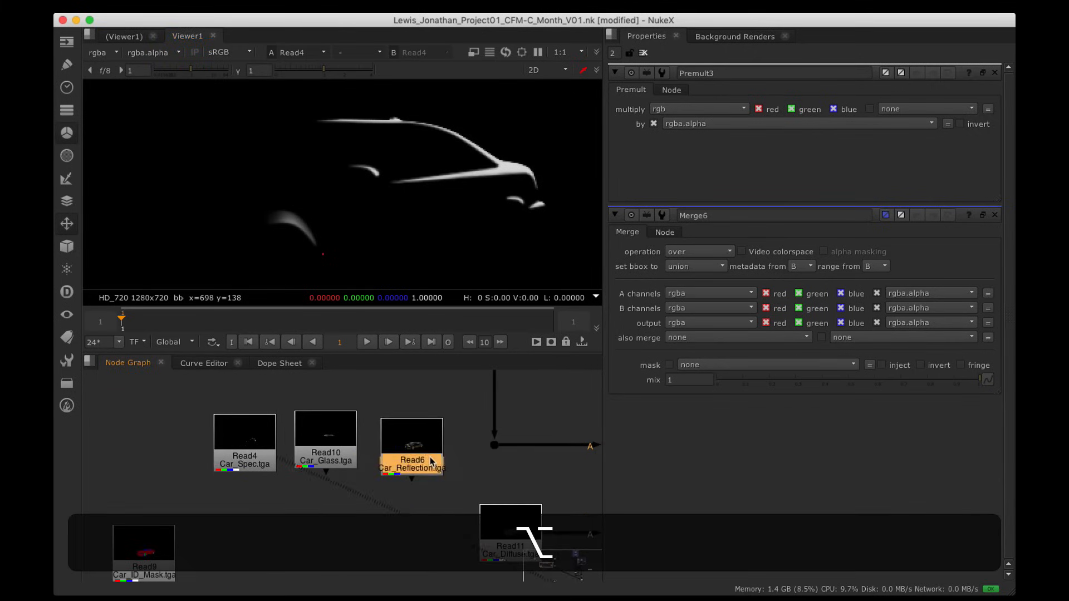
Step: Move Read6 below Read4 and Read10, shift Car_Glass down-right, and view the glass pass
scroll(393, 162, down, 5)
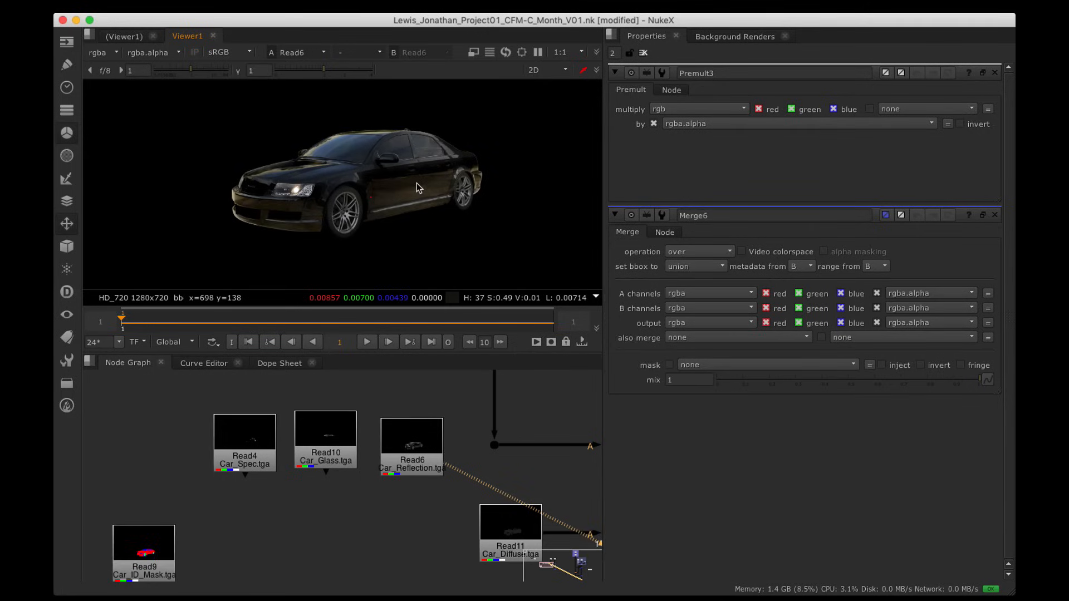
scroll(299, 475, down, 3)
alt+drag(305, 494, 238, 476)
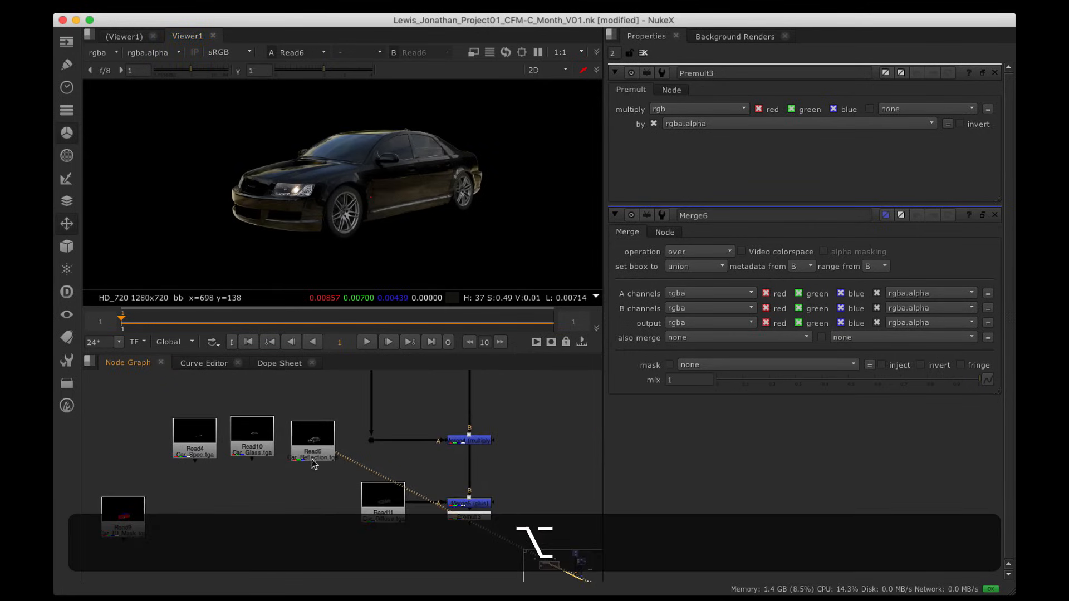
drag(314, 458, 226, 529)
drag(263, 450, 421, 541)
key(1)
Step: Bring the merge nodes into view and move Read10 down between Read6 and Read11
scroll(402, 495, down, 3)
alt+drag(302, 485, 268, 405)
alt+drag(368, 437, 303, 406)
scroll(340, 426, up, 3)
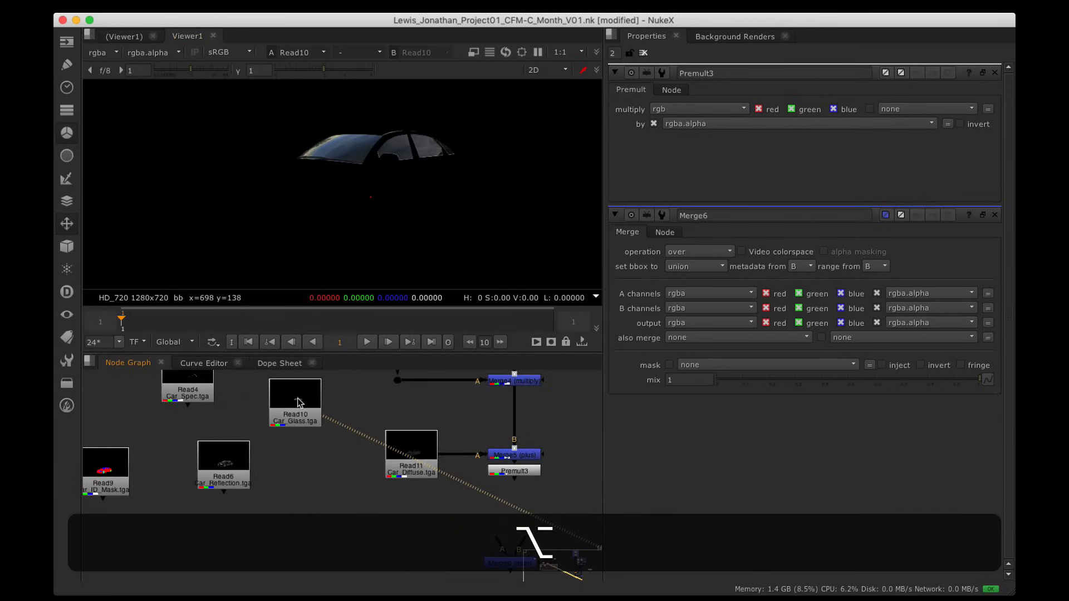
click(310, 411)
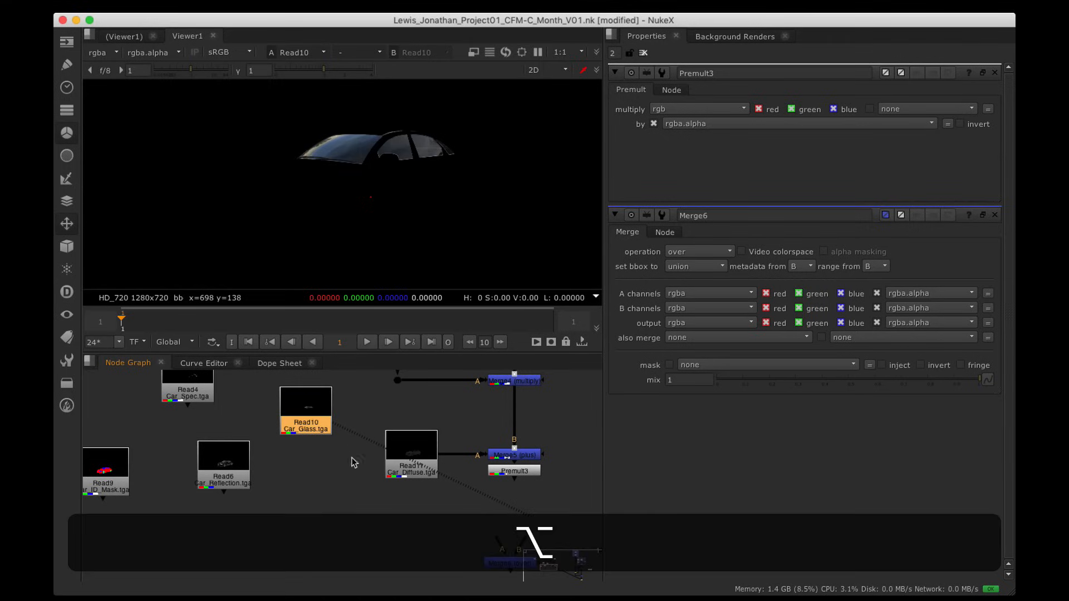
alt+drag(353, 460, 336, 458)
drag(296, 414, 308, 515)
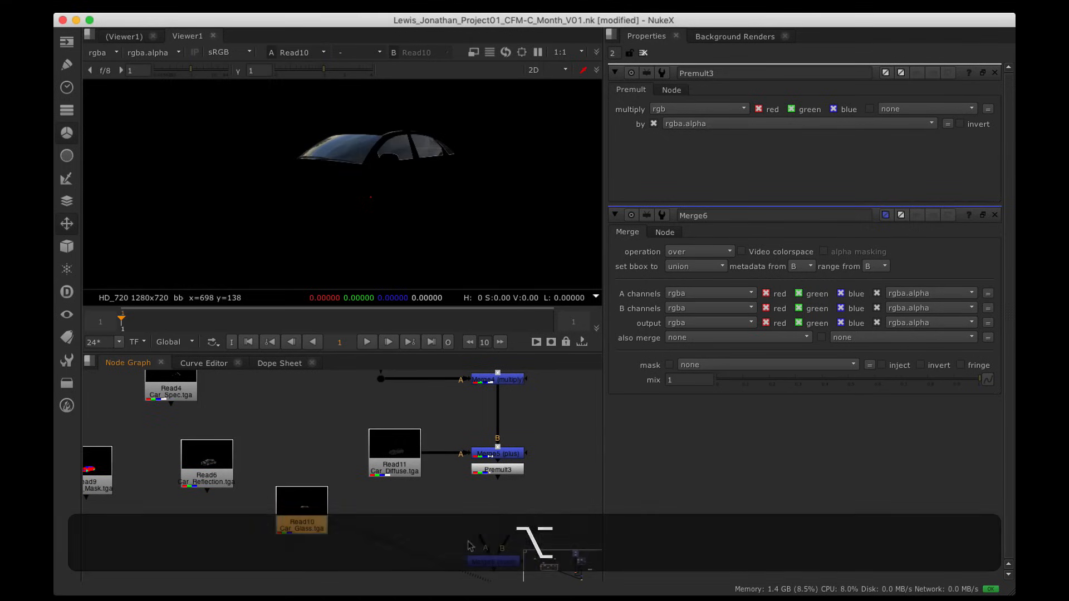
Step: Set Merge6 to plus, connect its B input to Premult3, and move Premult3 under Merge5
double_click(490, 561)
click(676, 110)
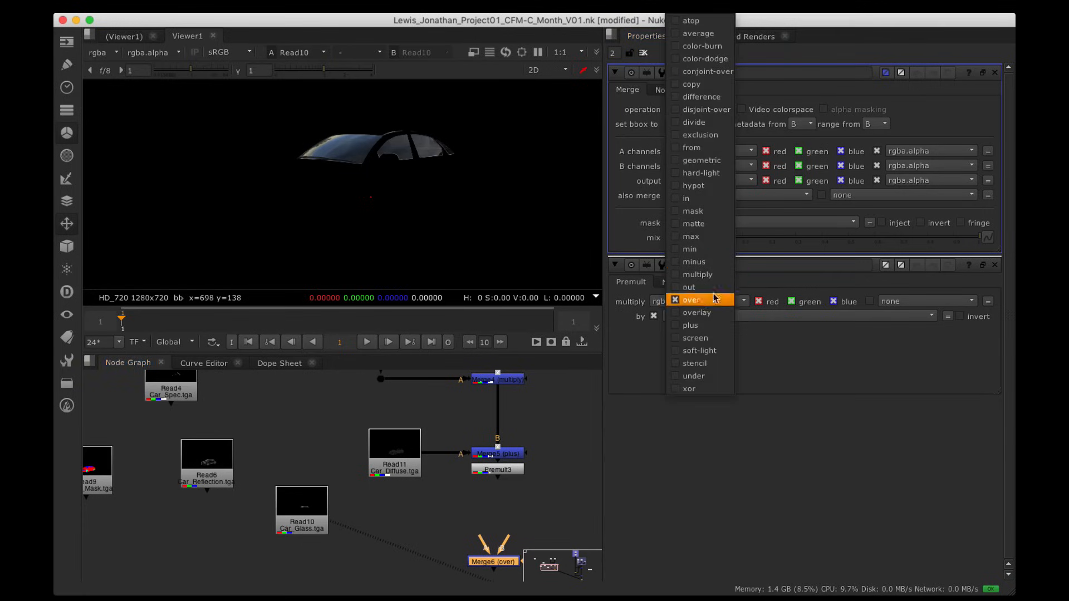
click(691, 326)
drag(507, 536, 497, 490)
alt+drag(490, 571, 391, 484)
Step: View the Merge6 result and place Read6 under Read10 near the merge column
click(483, 477)
click(466, 476)
key(1)
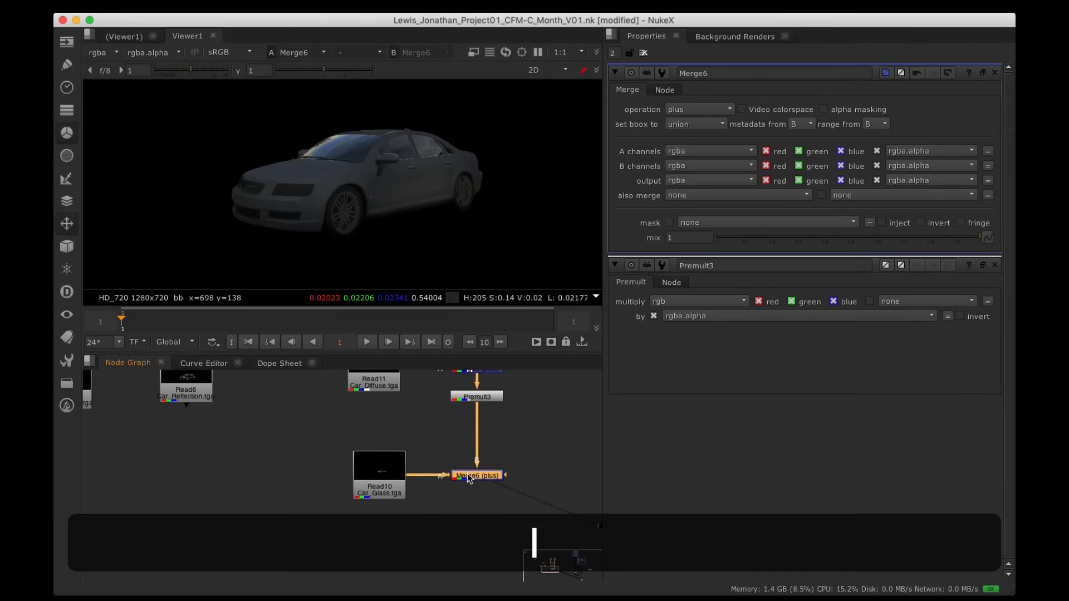
alt+drag(303, 467, 261, 486)
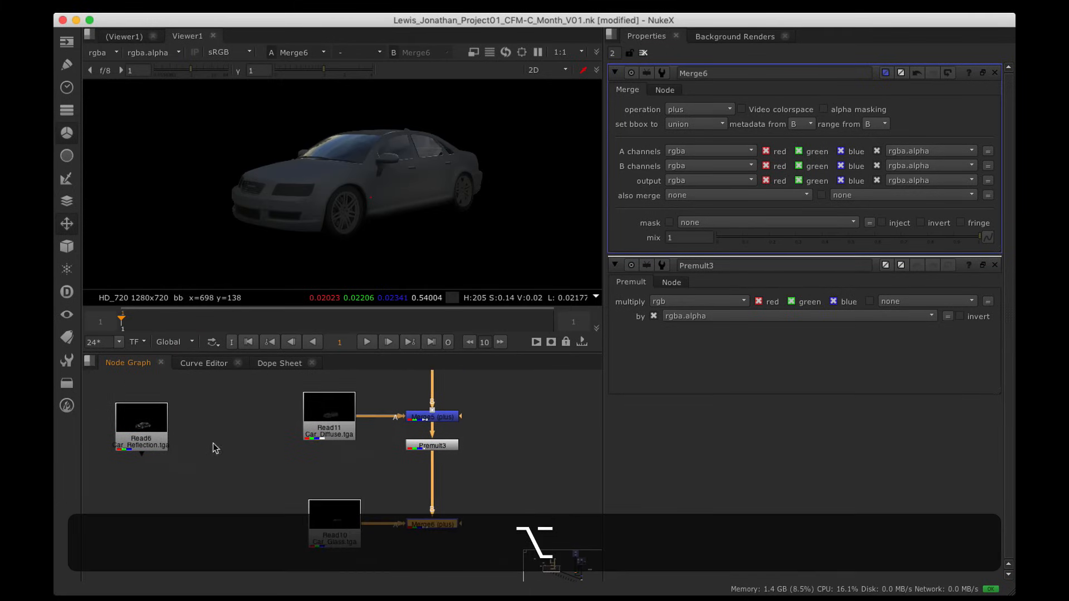
drag(134, 417, 220, 501)
alt+drag(245, 510, 306, 522)
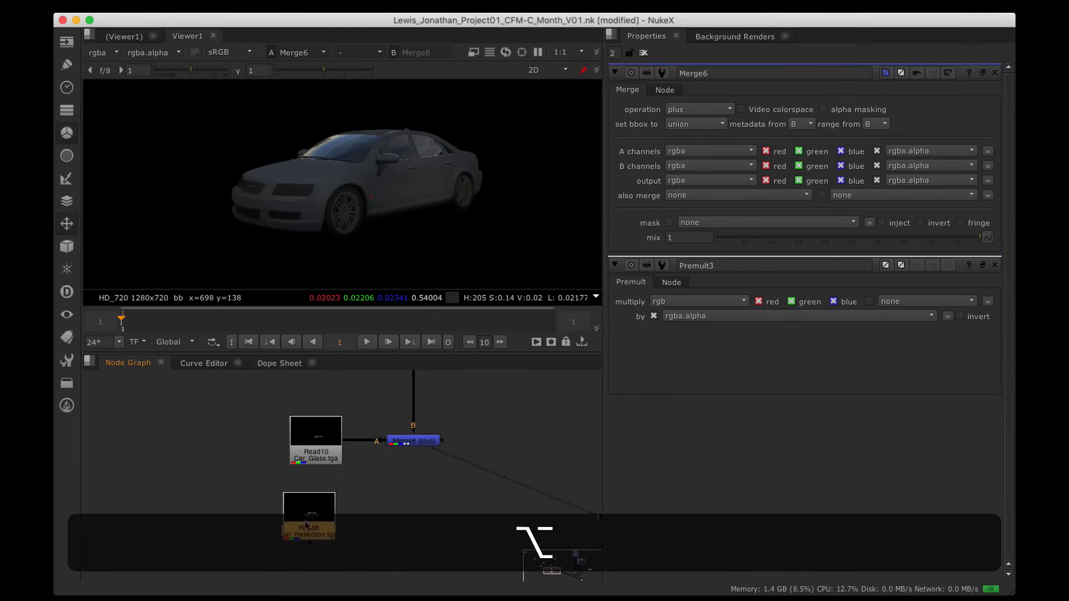
Step: Add Merge7 set to plus, feeding the Car_Reflection read into A below Merge6, and view it
click(402, 530)
key(m)
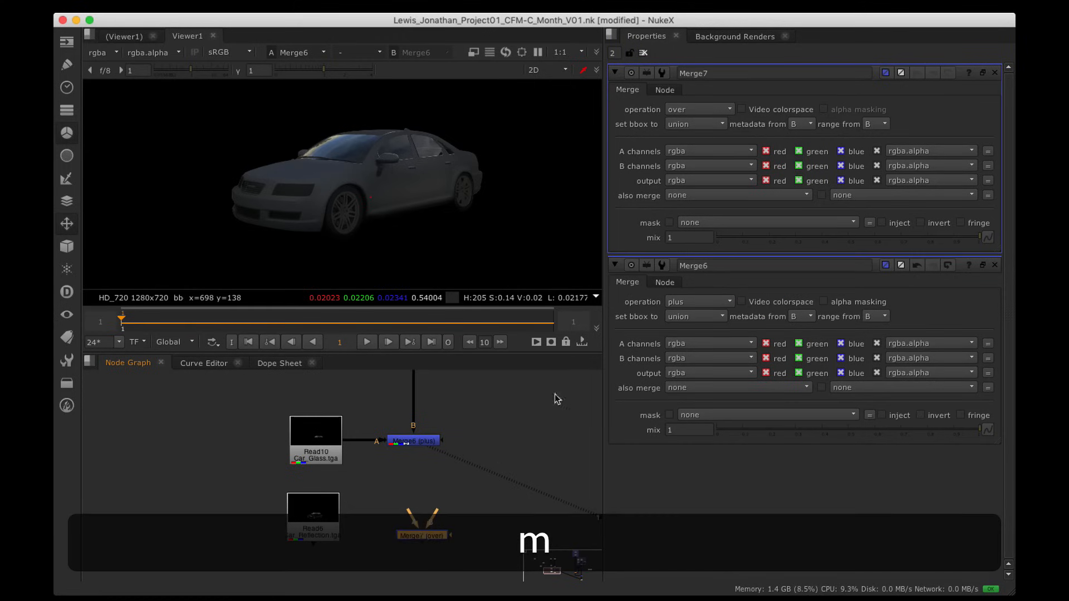
click(715, 109)
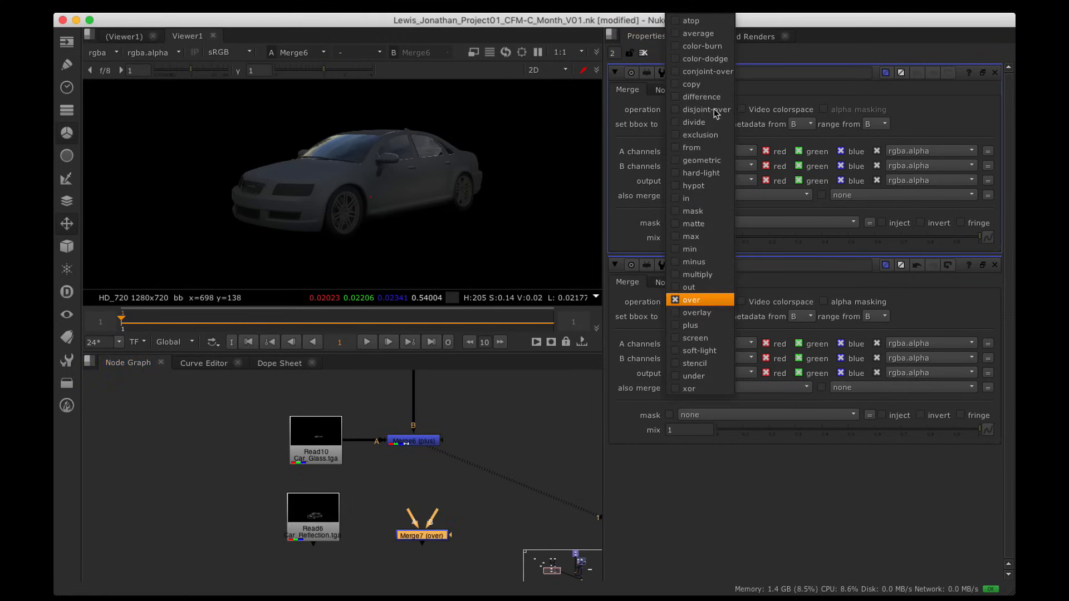
click(701, 326)
drag(409, 515, 315, 526)
drag(410, 533, 414, 441)
key(1)
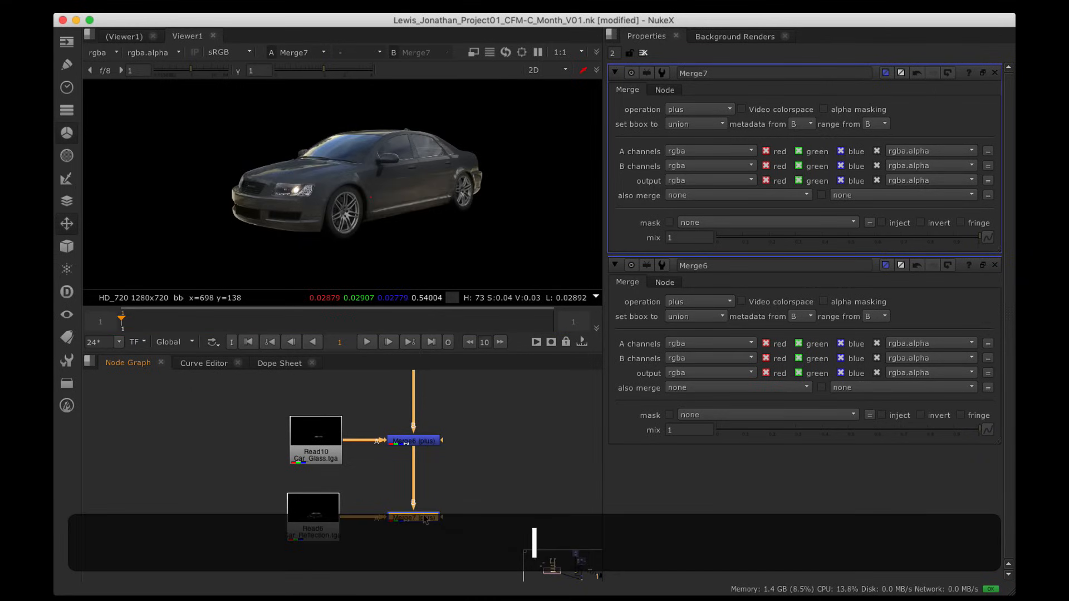
Step: Move the Car_Spec read node down beneath the Car_Reflection read
alt+drag(445, 486, 440, 513)
scroll(424, 472, down, 3)
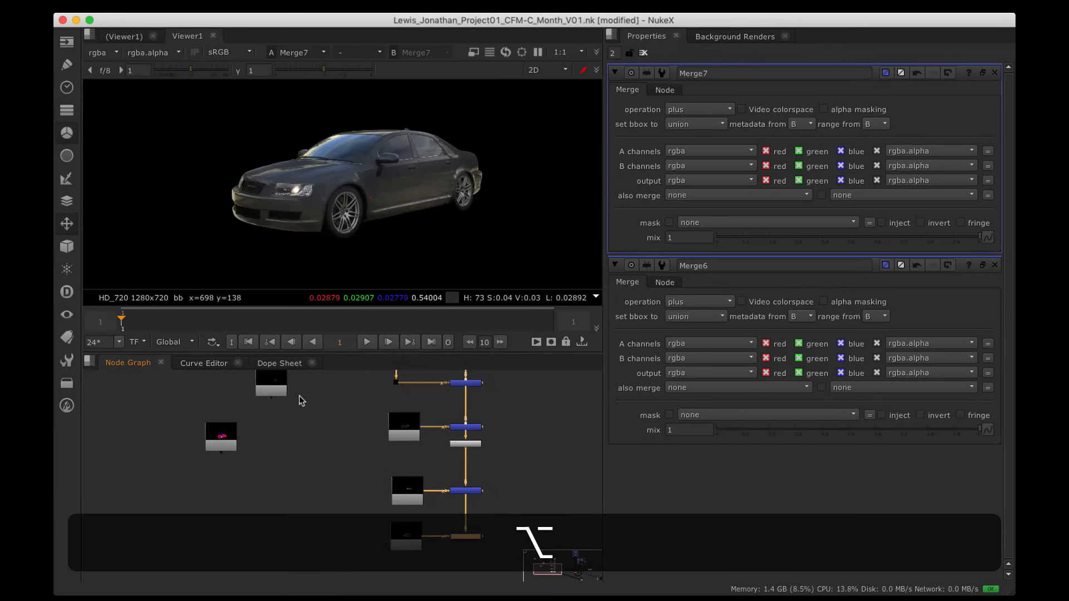
drag(277, 390, 417, 460)
scroll(368, 548, up, 3)
scroll(418, 459, up, 4)
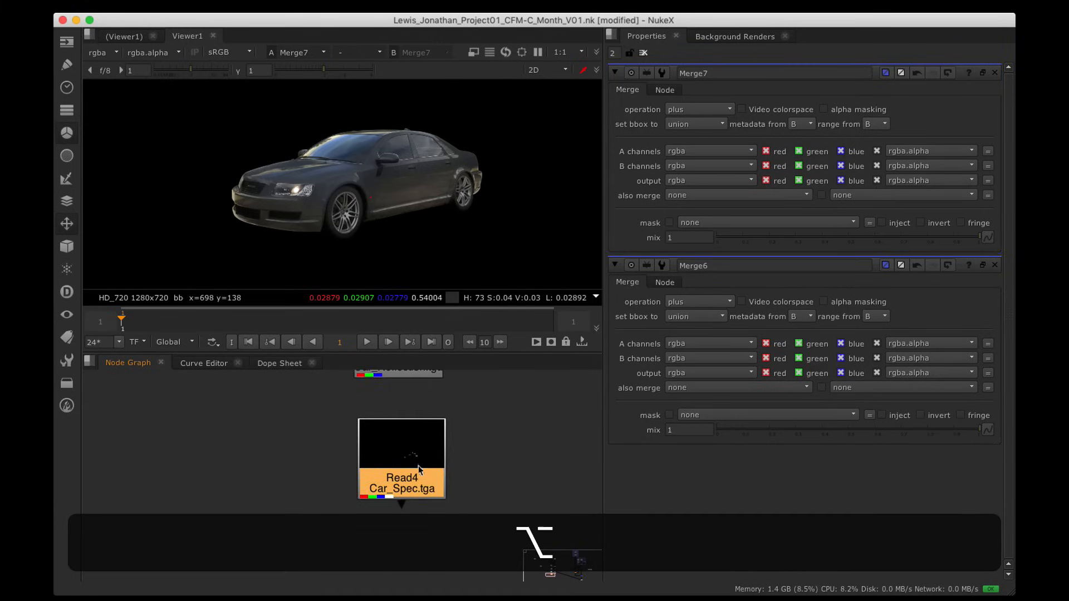
click(491, 471)
alt+drag(520, 473, 372, 516)
scroll(372, 516, down, 3)
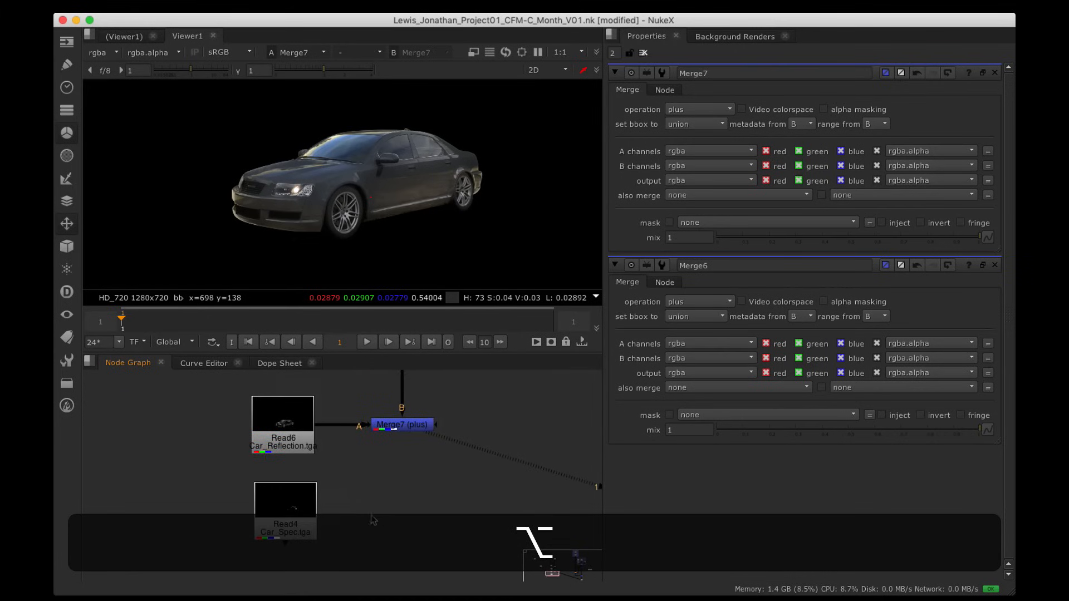
Step: Create plus Merge8 with Car_Spec as its A input, view it, and lower its mix to 0.475
key(m)
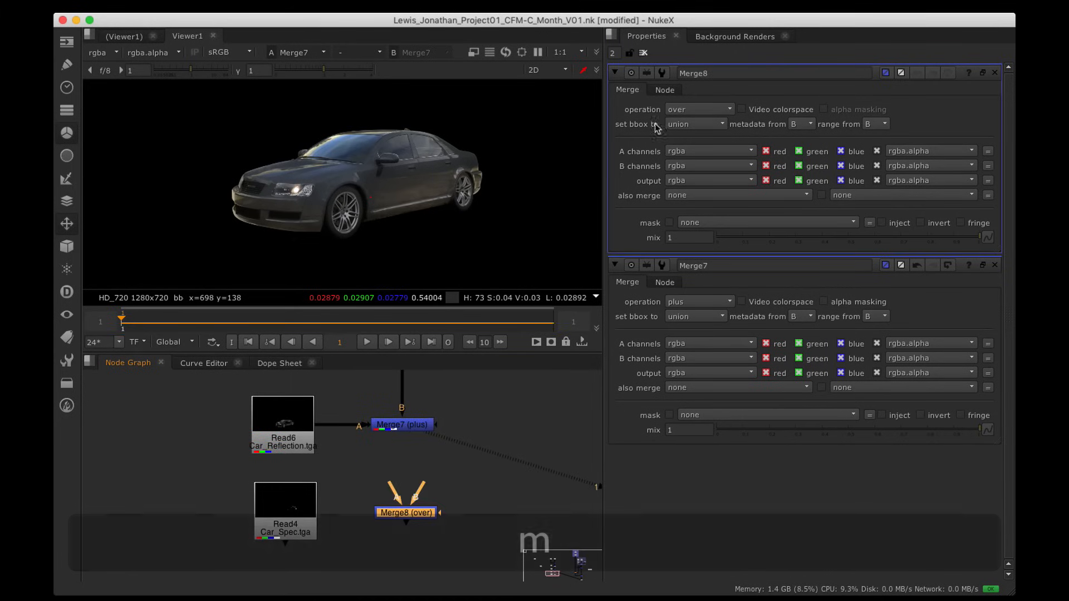
click(699, 109)
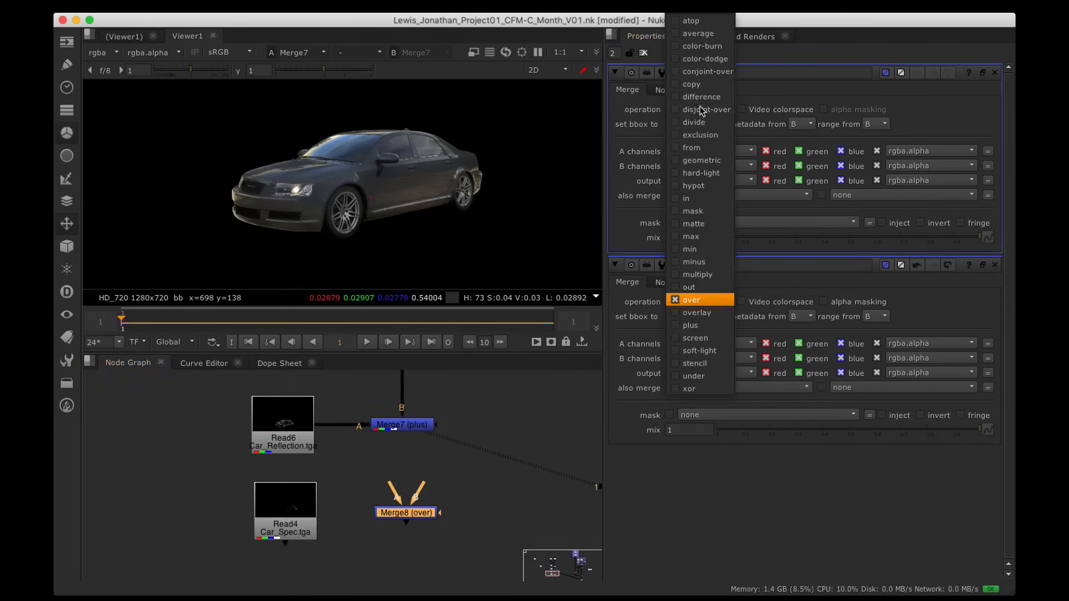
click(701, 317)
drag(431, 511, 301, 515)
drag(392, 530, 402, 430)
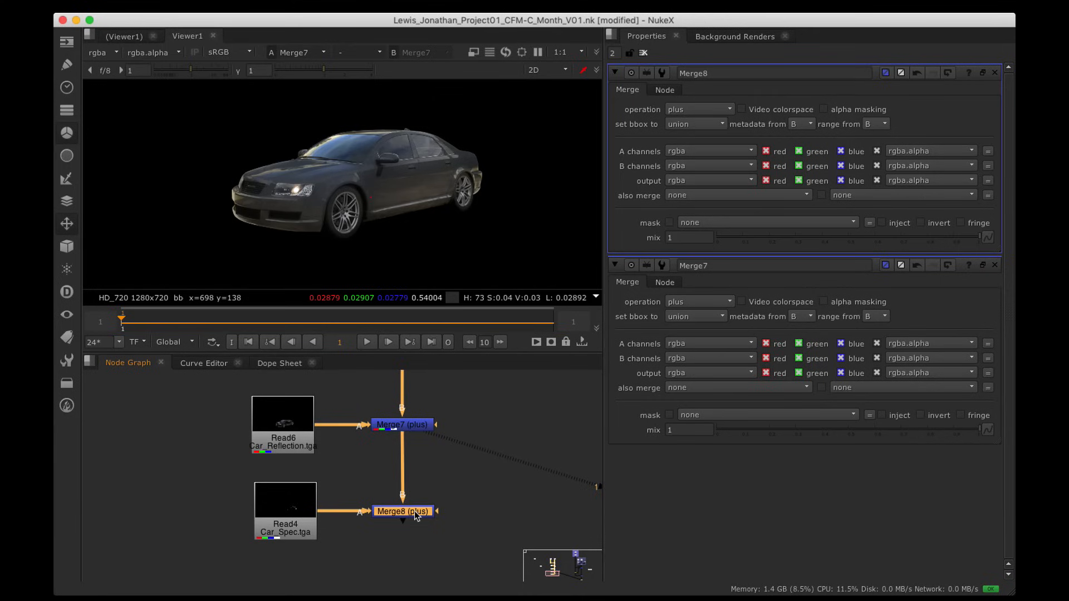
key(1)
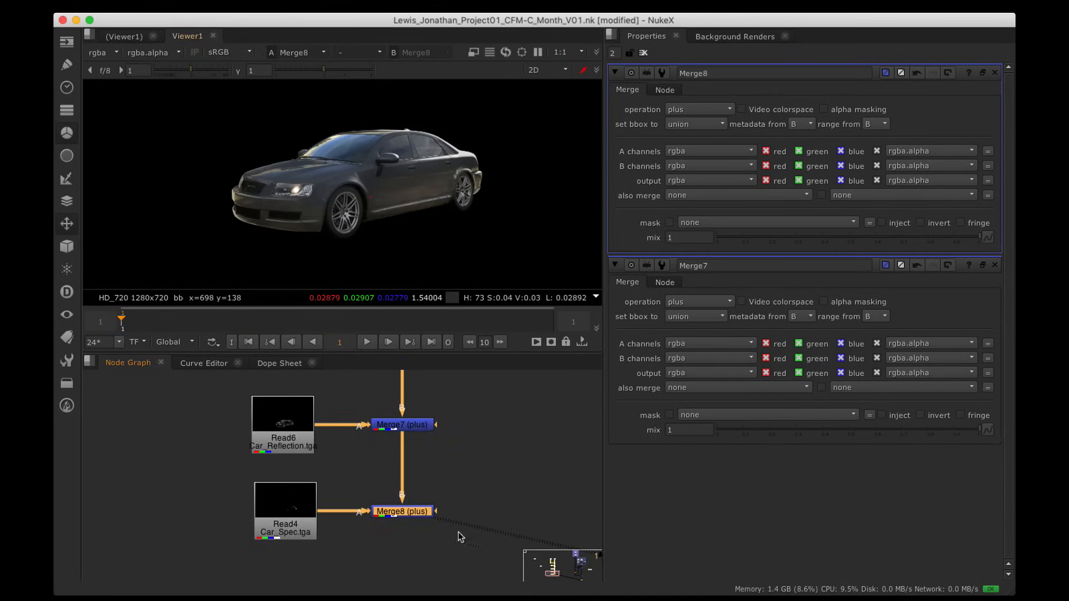
alt+drag(549, 385, 409, 456)
drag(962, 243, 842, 244)
Step: Nudge the Car_Glass read left and preview the Car_Reflection pass and reflection merge output
scroll(338, 455, down, 1)
alt+drag(338, 455, 488, 430)
drag(312, 423, 300, 422)
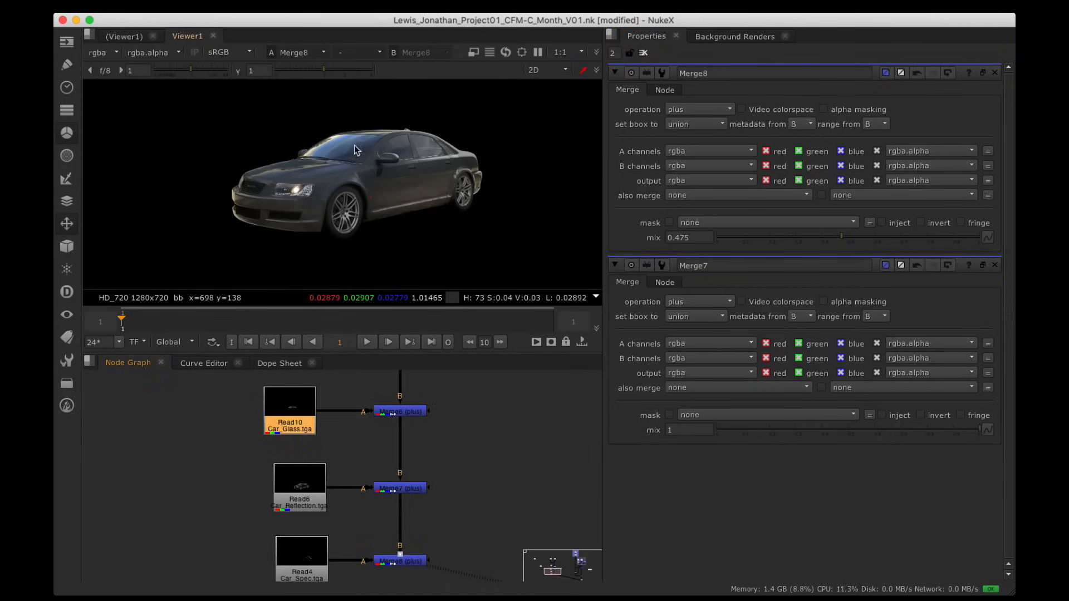
click(307, 492)
key(1)
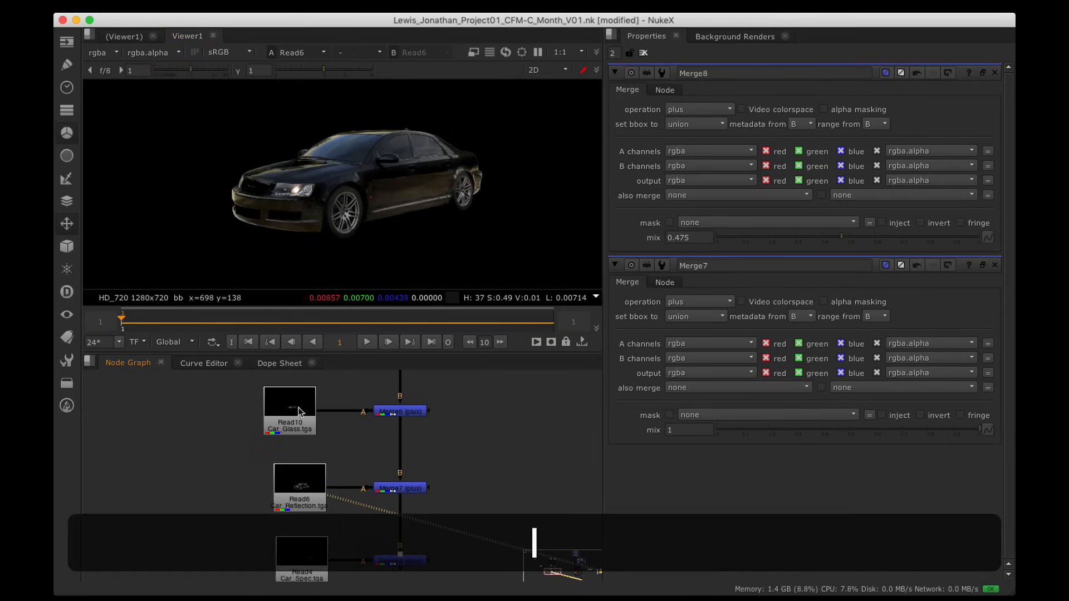
click(401, 489)
key(1)
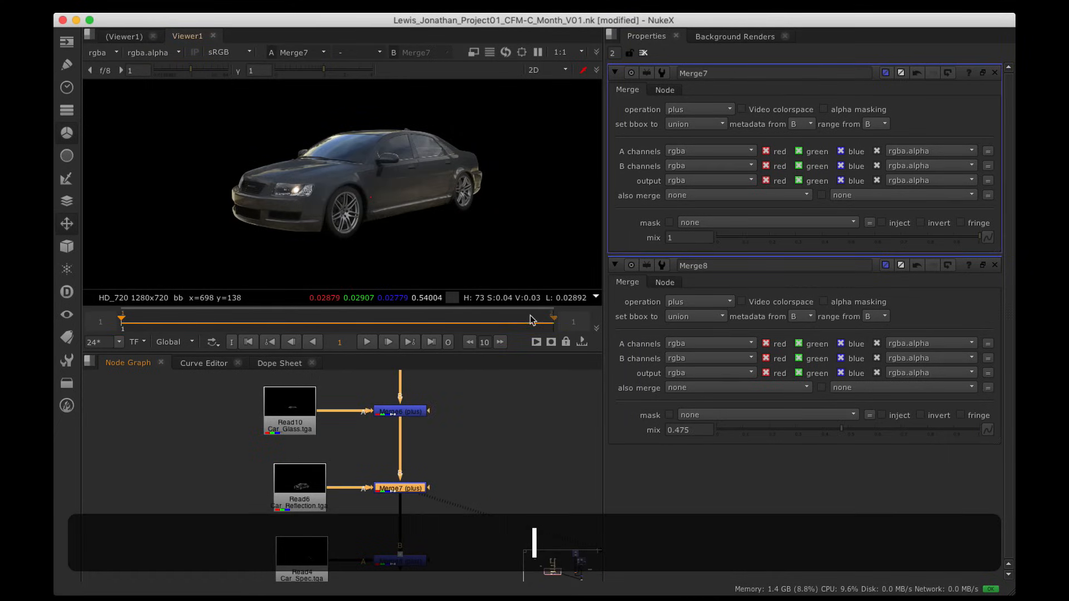
Step: Test the reflection merge's mix slider and realign the Car_Glass read node
drag(958, 240, 1008, 251)
drag(298, 420, 305, 420)
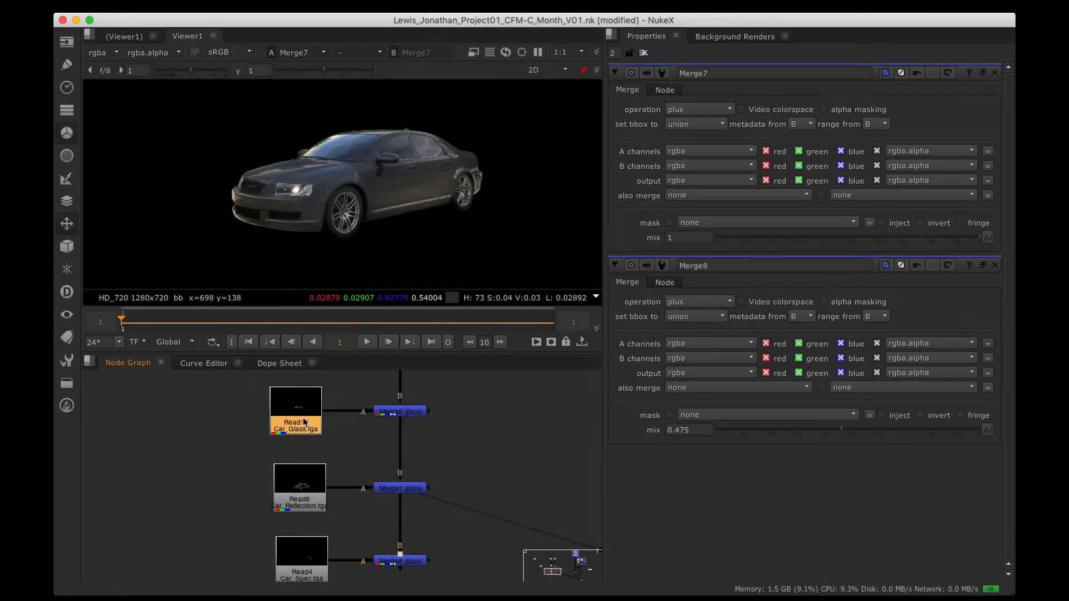
key(space)
alt+drag(339, 348, 458, 306)
Step: View the spec merge again and move the Car_Beauty read above the mask read
scroll(494, 248, down, 2)
alt+drag(494, 247, 451, 309)
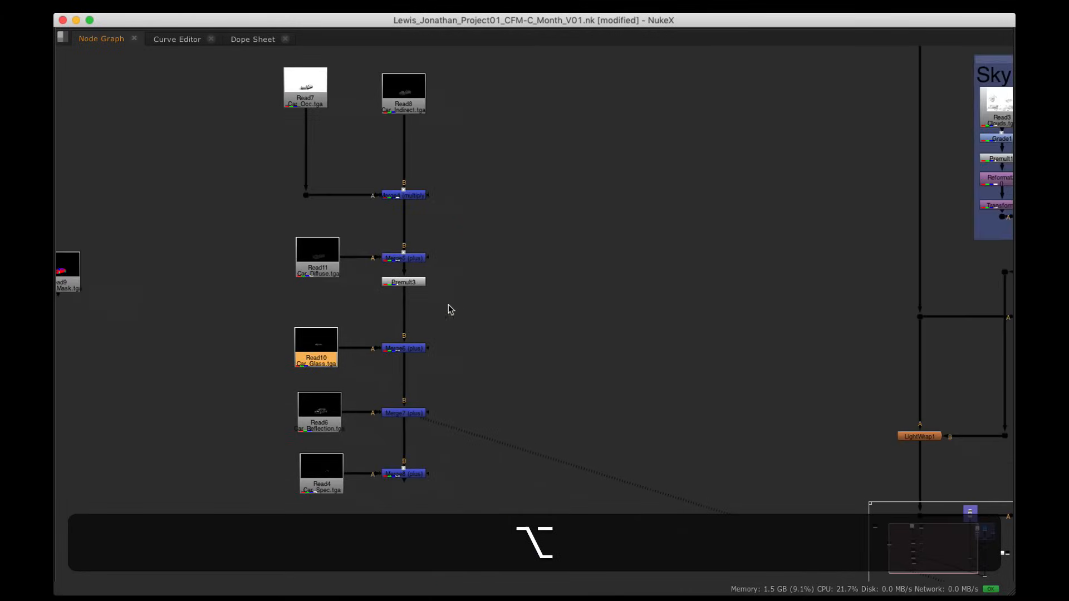
click(423, 478)
key(1)
scroll(507, 386, down, 4)
alt+drag(540, 380, 757, 386)
scroll(355, 207, up, 4)
drag(390, 236, 544, 293)
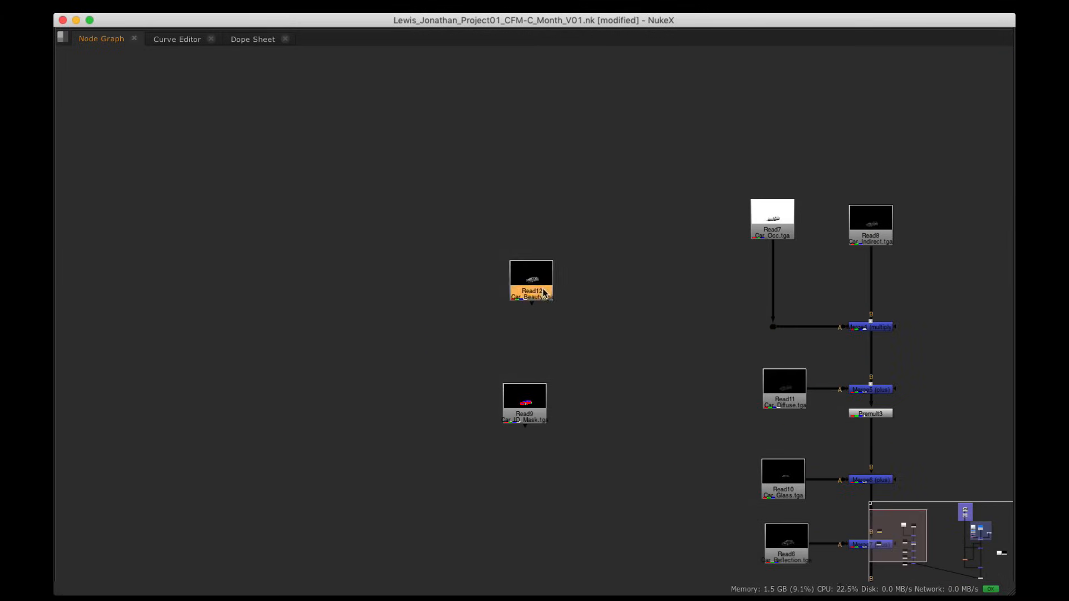
Step: Preview the colour ID mask pass and the grey Car_Beauty render in the viewer
alt+drag(536, 417, 373, 365)
click(373, 364)
key(1)
key(space)
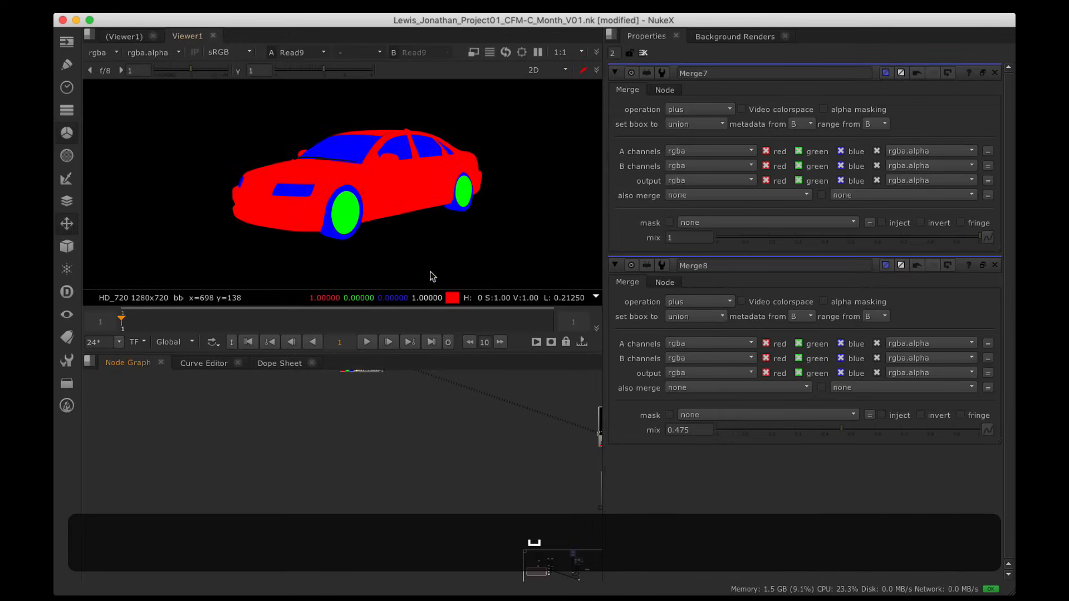
alt+drag(418, 460, 370, 468)
click(301, 442)
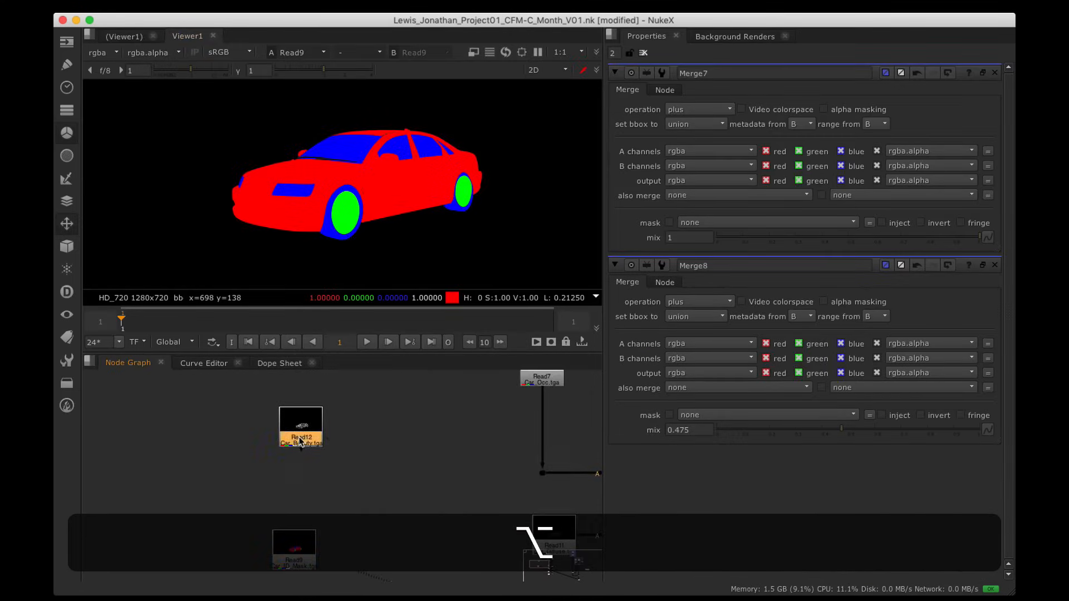
key(1)
alt+drag(419, 492, 258, 456)
Step: Survey the full graph layout and move the viewer node further down
key(space)
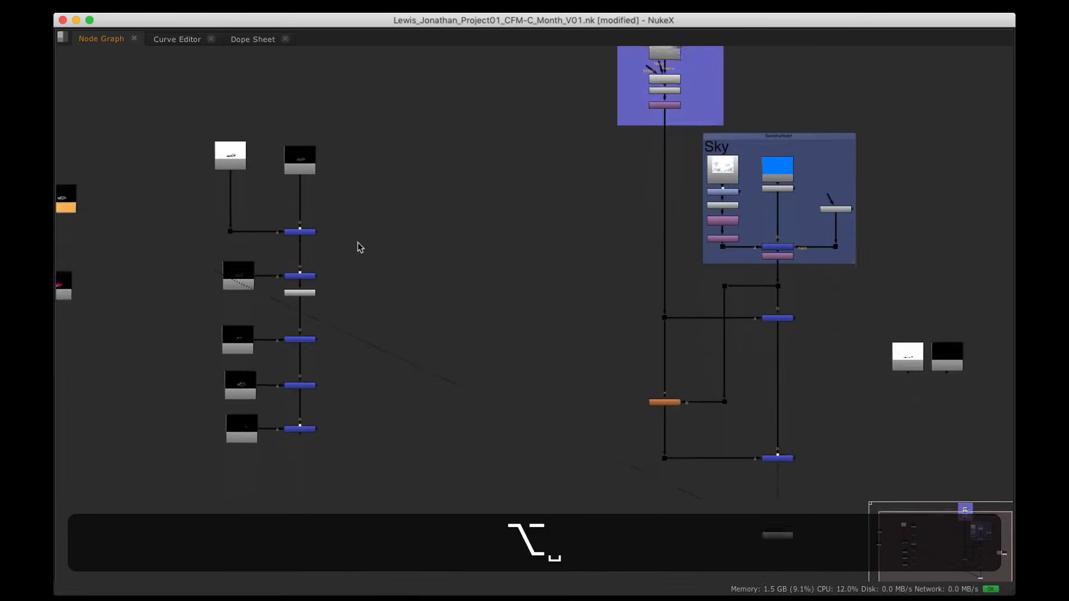
alt+drag(358, 248, 553, 318)
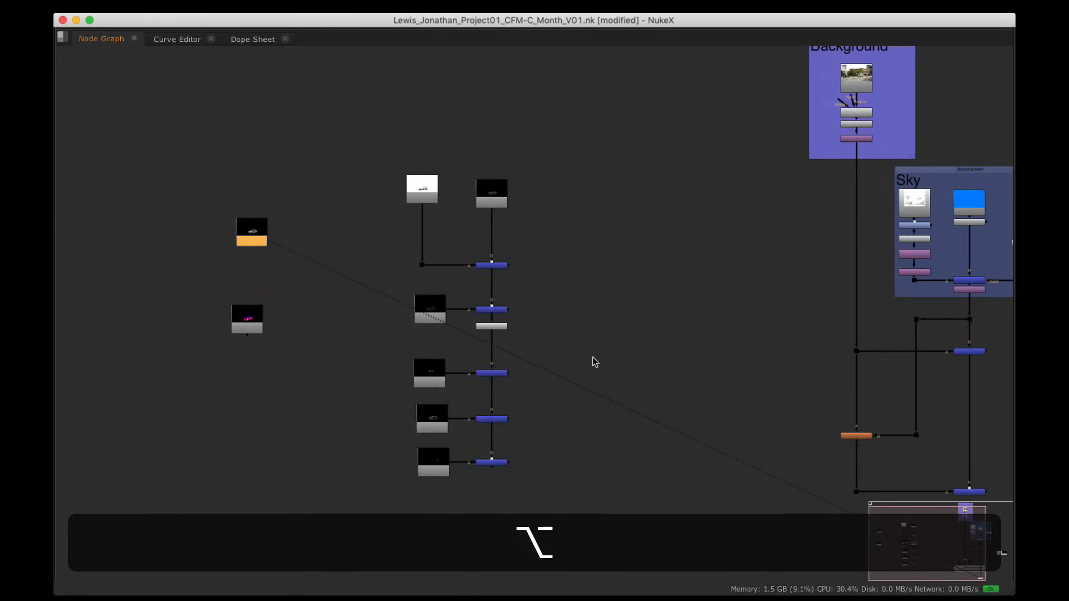
alt+drag(592, 357, 468, 273)
drag(861, 486, 735, 546)
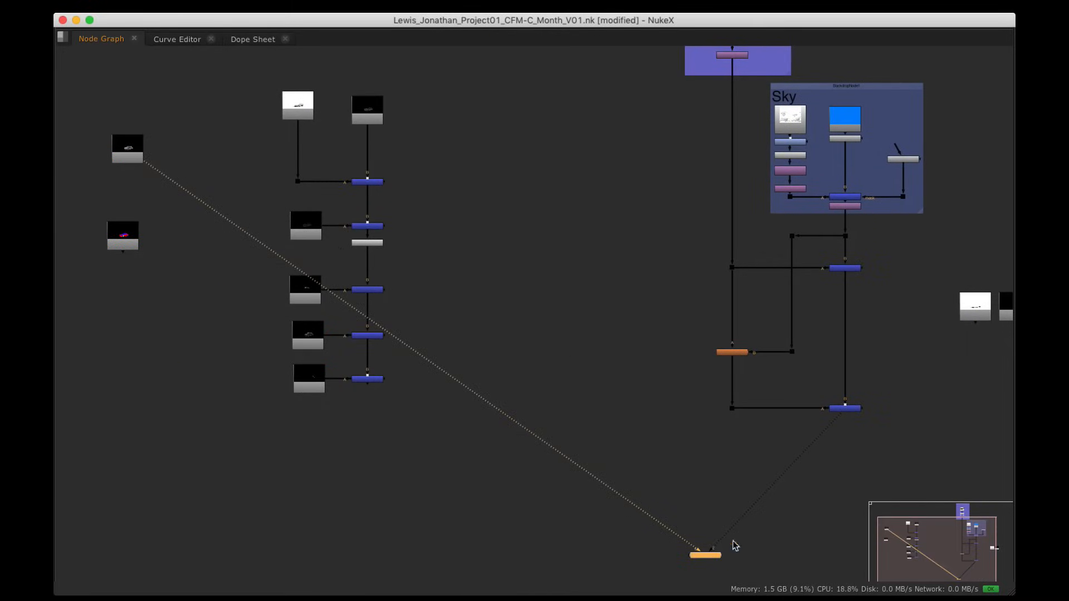
alt+drag(446, 377, 514, 443)
Step: Wrap the selected car pass column in a new Backdrop and shift it right
drag(315, 119, 498, 504)
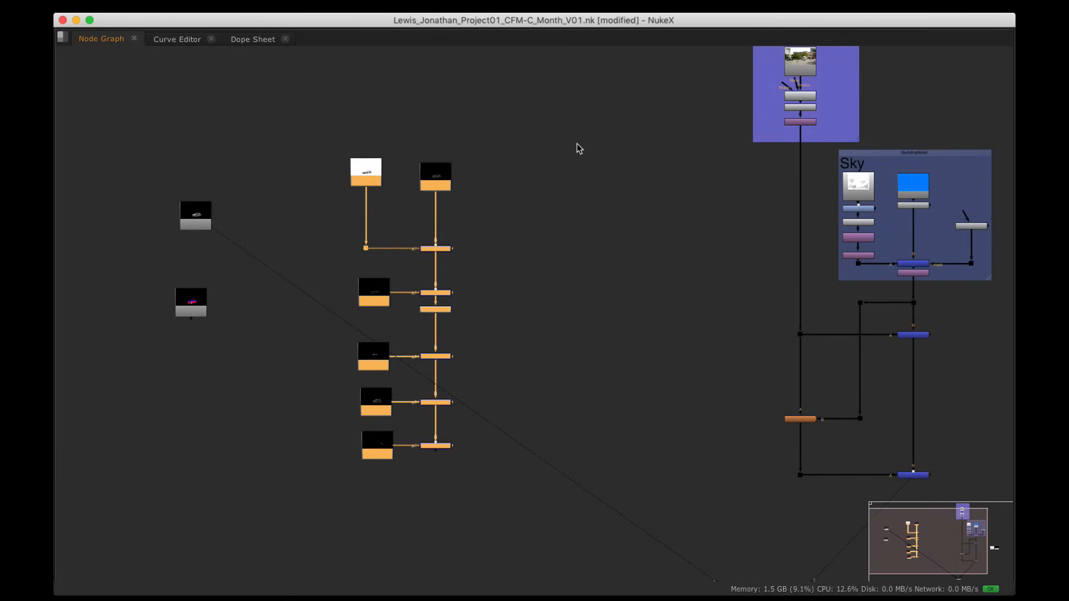
key(Tab)
text(Backdrop)
key(Return)
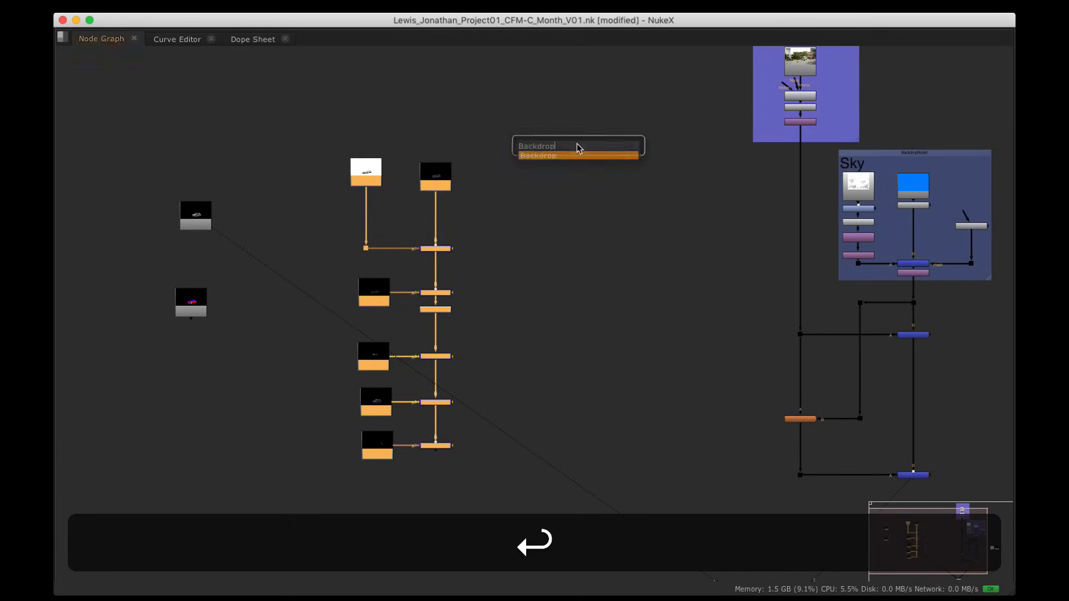
drag(430, 129, 421, 32)
Step: Tighten the car passes backdrop's bottom-right corner and clear the selection
alt+drag(509, 391, 504, 362)
scroll(500, 365, up, 5)
click(489, 377)
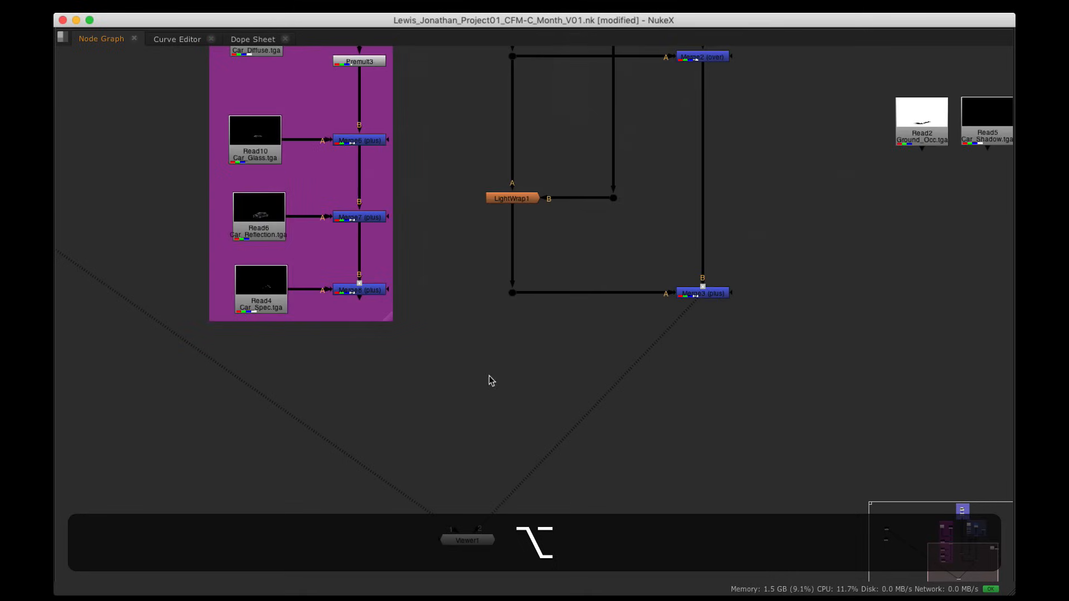
drag(392, 319, 390, 317)
click(465, 368)
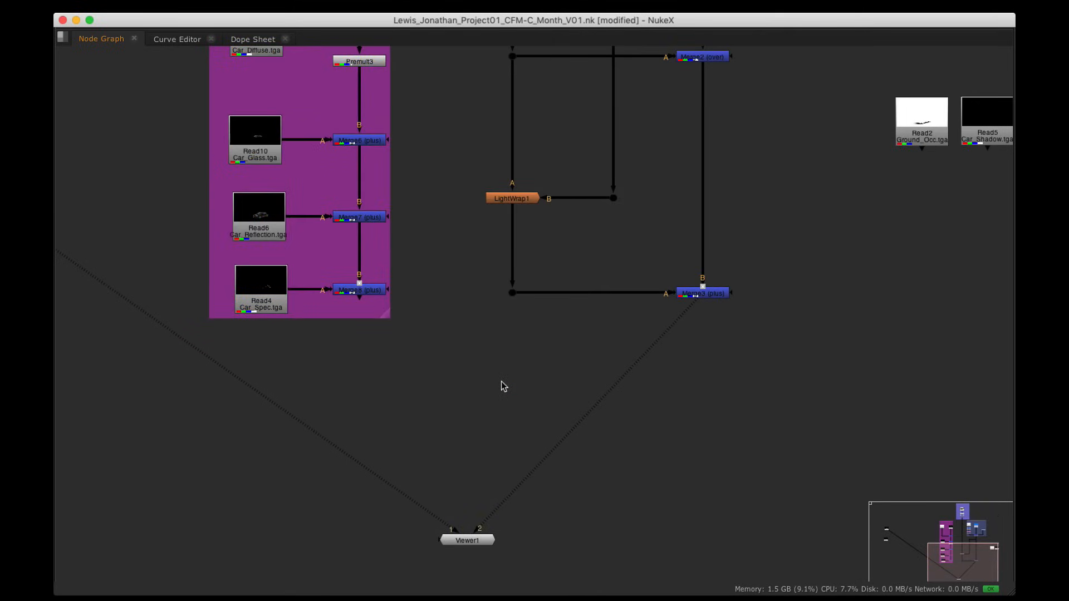
Step: Add over Merge9 with car passes as A and street comp as B, using elbow Dots, and view it
key(m)
drag(483, 377, 484, 406)
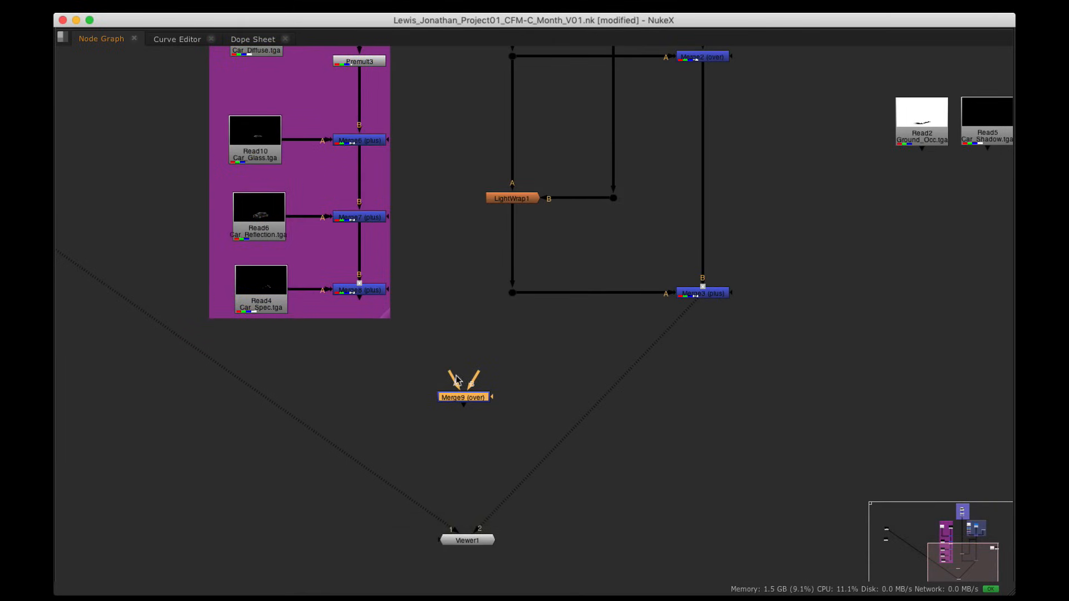
drag(447, 368, 361, 287)
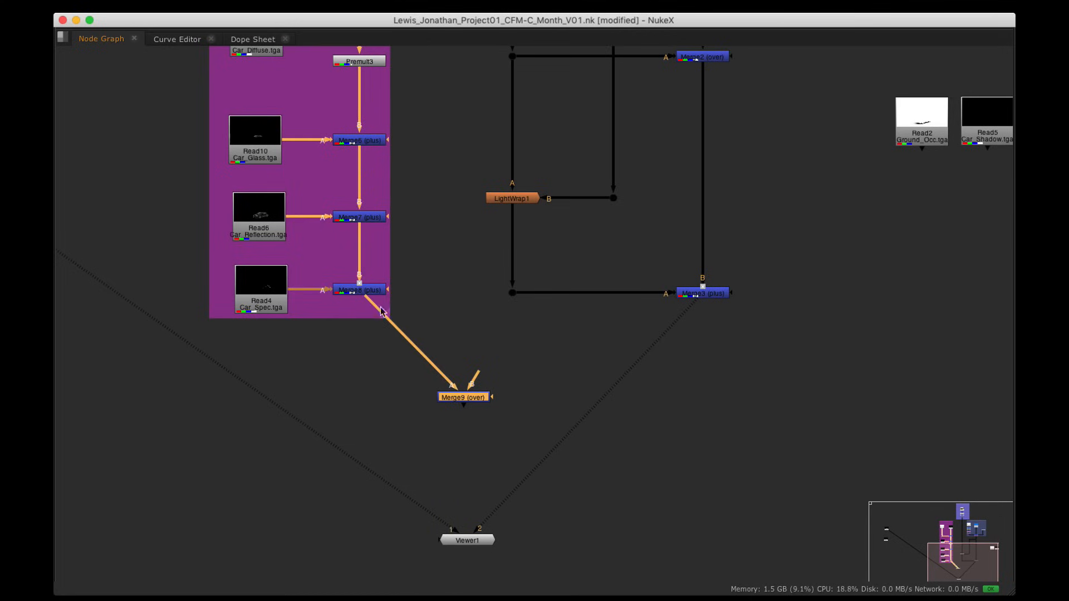
key(super)
super+drag(378, 384, 363, 404)
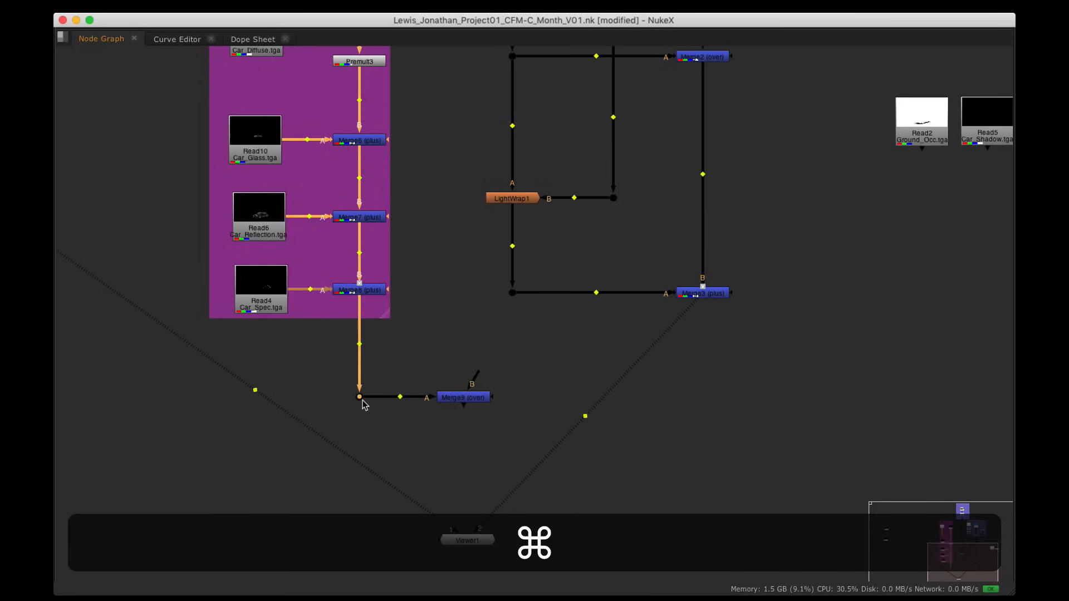
super+drag(478, 374, 698, 294)
super+drag(586, 346, 703, 399)
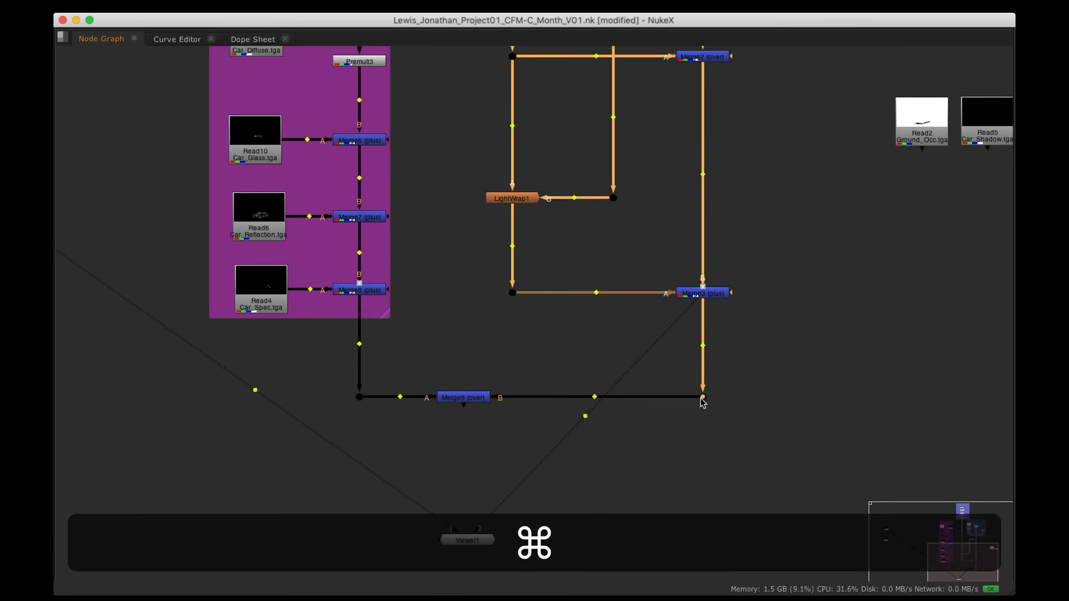
scroll(545, 395, down, 2)
drag(489, 398, 530, 402)
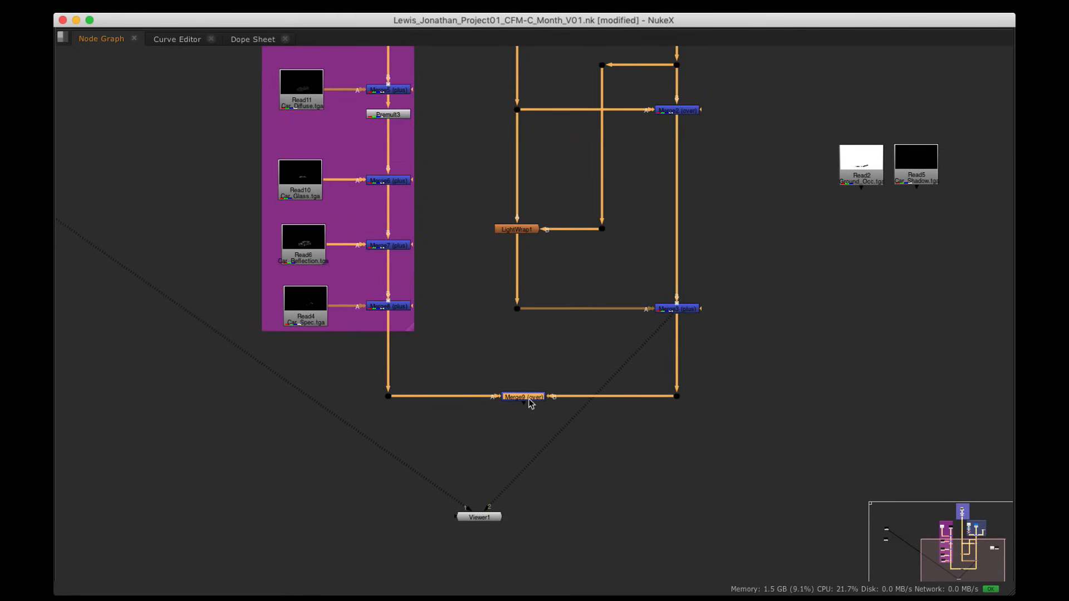
key(1)
key(space)
scroll(413, 198, down, 5)
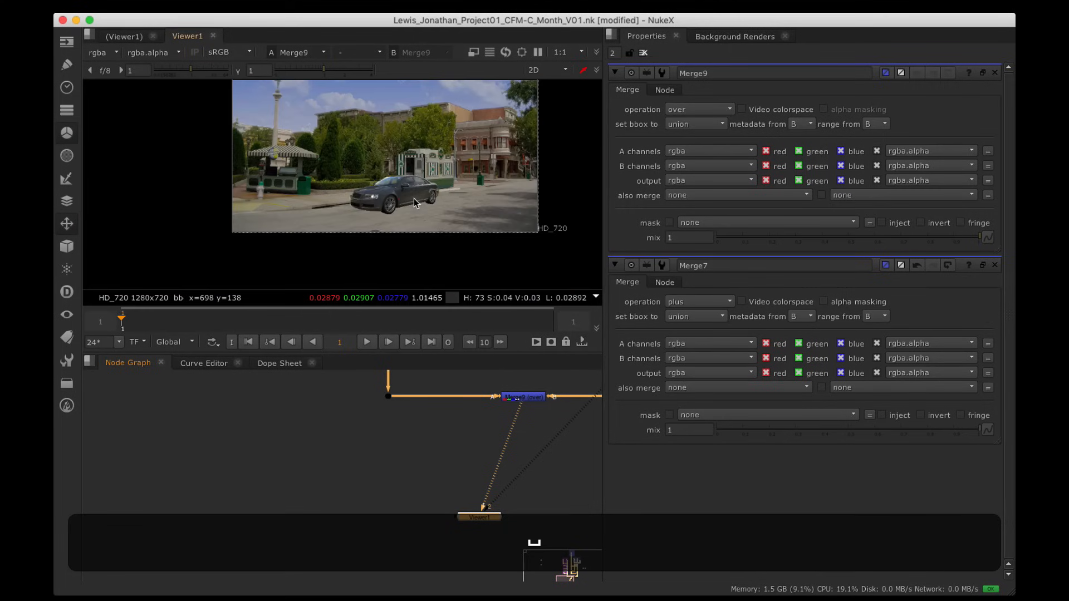
alt+drag(413, 196, 388, 225)
scroll(393, 223, up, 3)
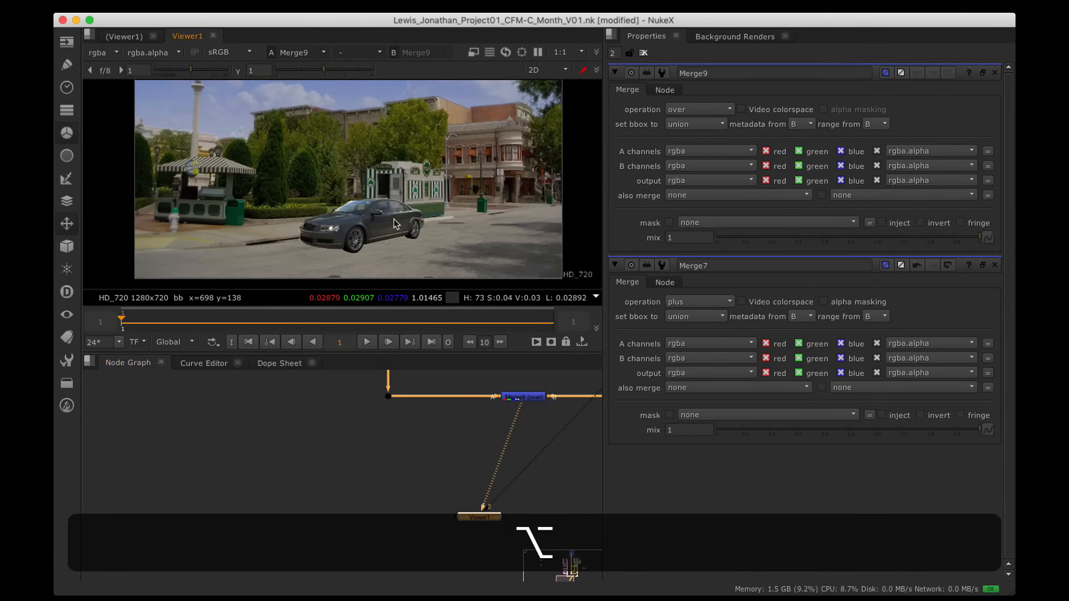
alt+drag(534, 421, 337, 534)
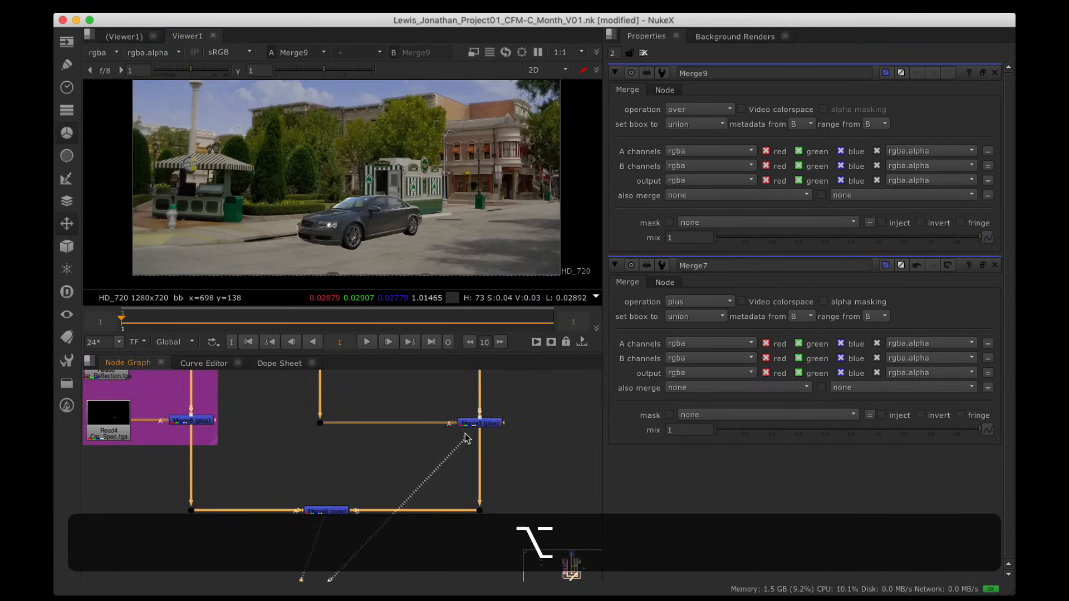
alt+drag(407, 465, 419, 435)
alt+drag(304, 548, 324, 484)
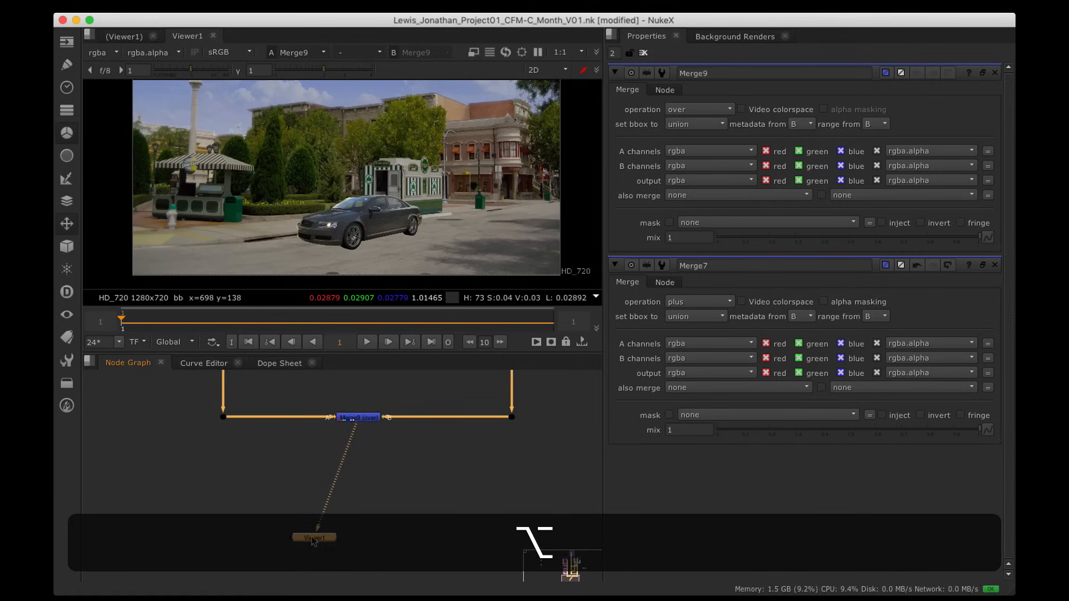
drag(314, 541, 358, 493)
alt+drag(392, 381, 389, 421)
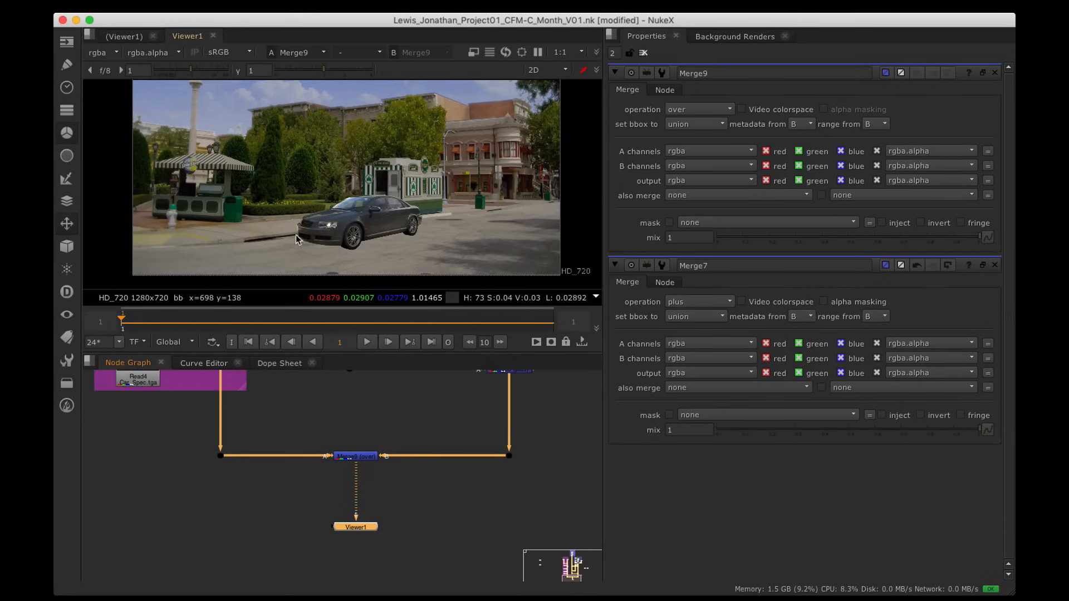
key(alt)
alt+drag(346, 387, 375, 529)
alt+scroll(403, 460, down, 1)
alt+scroll(397, 447, down, 3)
alt+drag(397, 451, 281, 405)
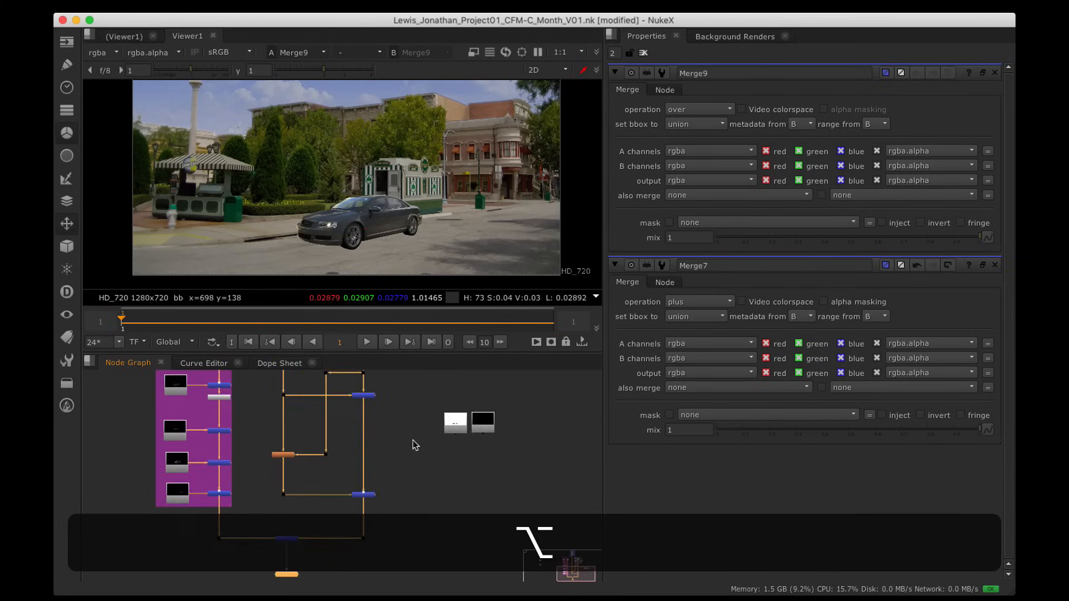
Step: Preview the ground occlusion and car shadow passes (Read2 and Read5) in the viewer
alt+drag(469, 427, 441, 423)
alt+scroll(441, 423, up, 5)
alt+scroll(441, 423, up, 3)
click(395, 444)
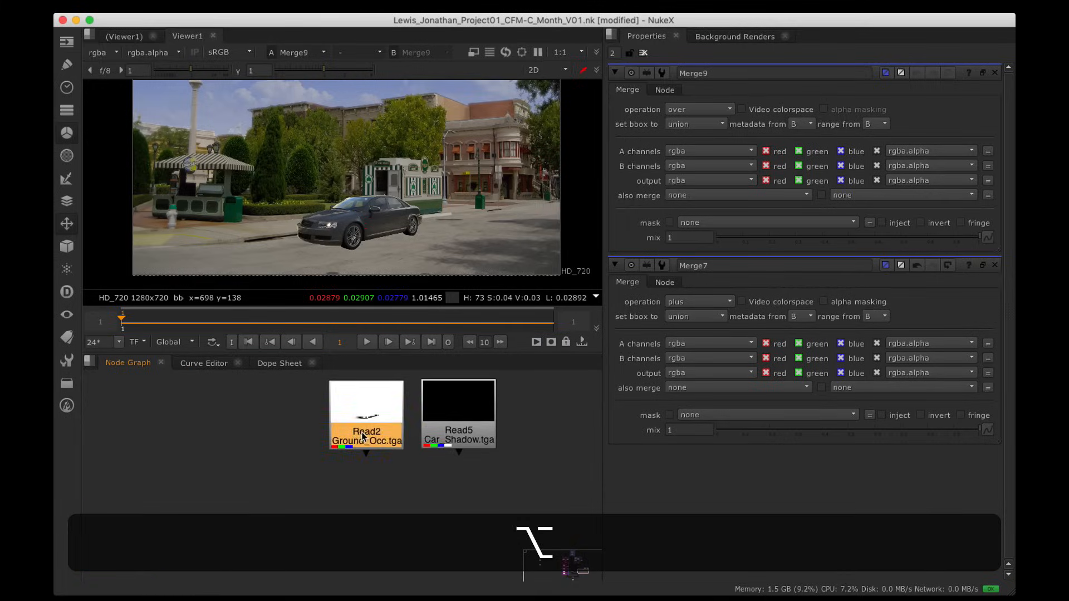
key(1)
click(457, 442)
key(1)
click(460, 536)
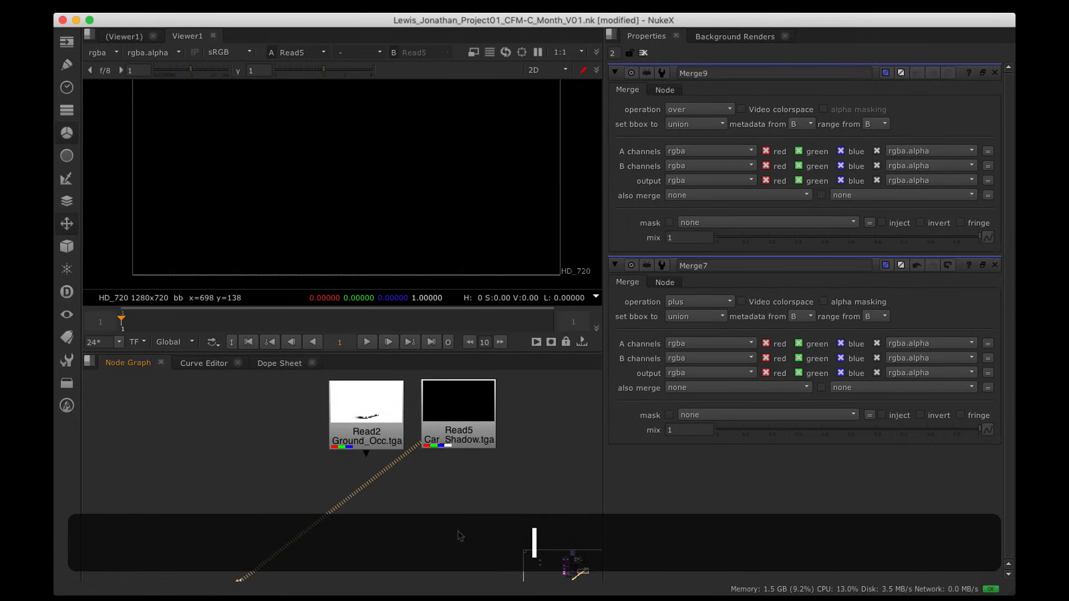
click(366, 405)
key(1)
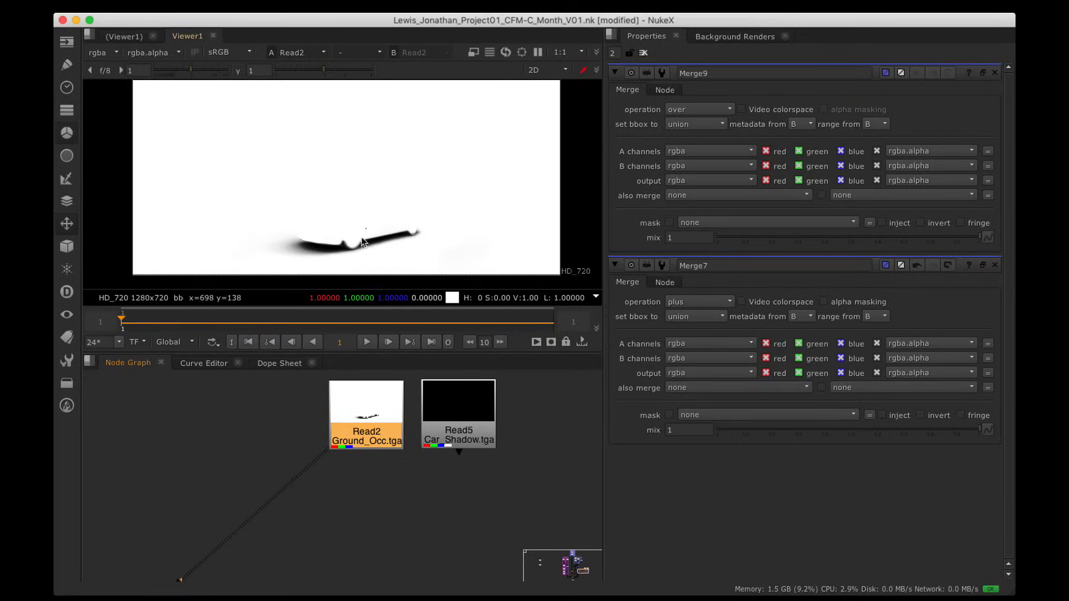
Step: Survey the background tree and car passes backdrop in the enlarged node graph
click(246, 443)
key(space)
alt+drag(252, 440, 624, 500)
alt+drag(332, 86, 583, 362)
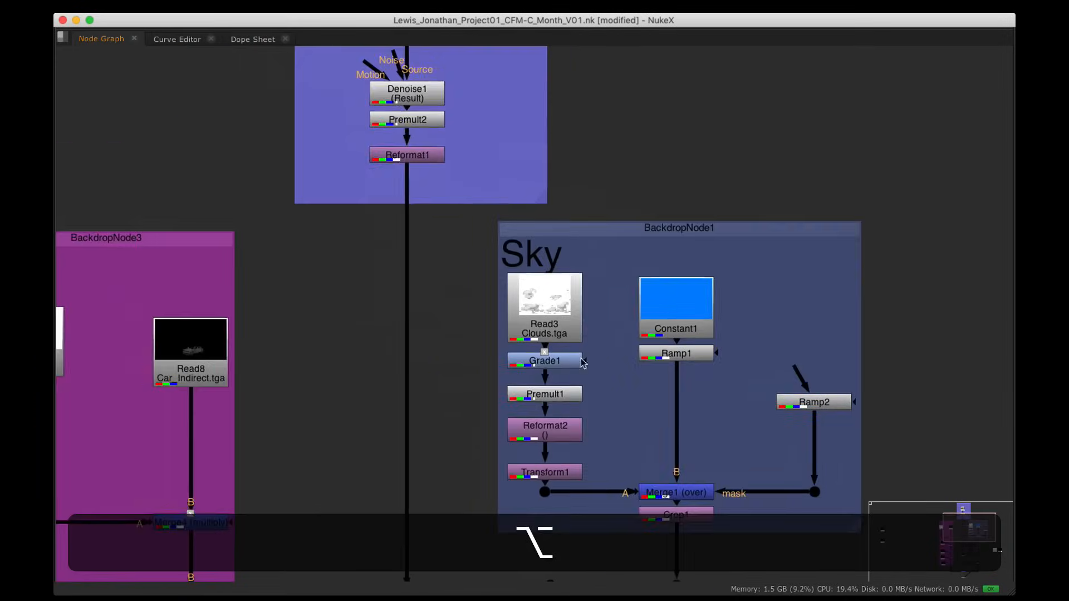
alt+drag(323, 154, 660, 432)
alt+drag(446, 424, 418, 164)
alt+drag(408, 212, 405, 139)
alt+scroll(356, 323, up, 3)
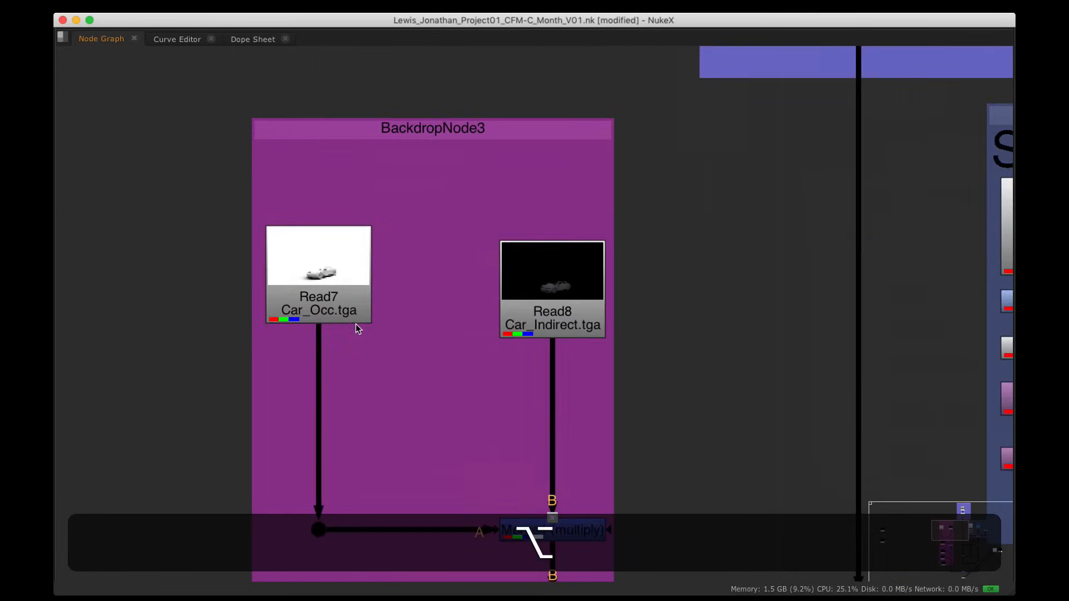
alt+drag(347, 287, 311, 218)
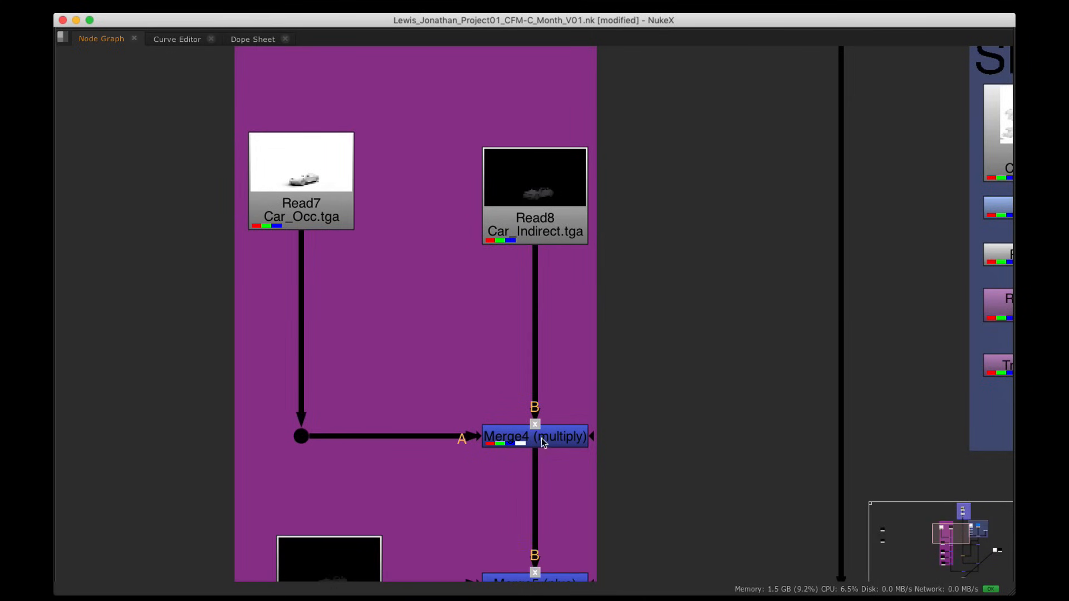
Step: Move the ground occlusion read node toward Merge3
scroll(672, 364, down, 9)
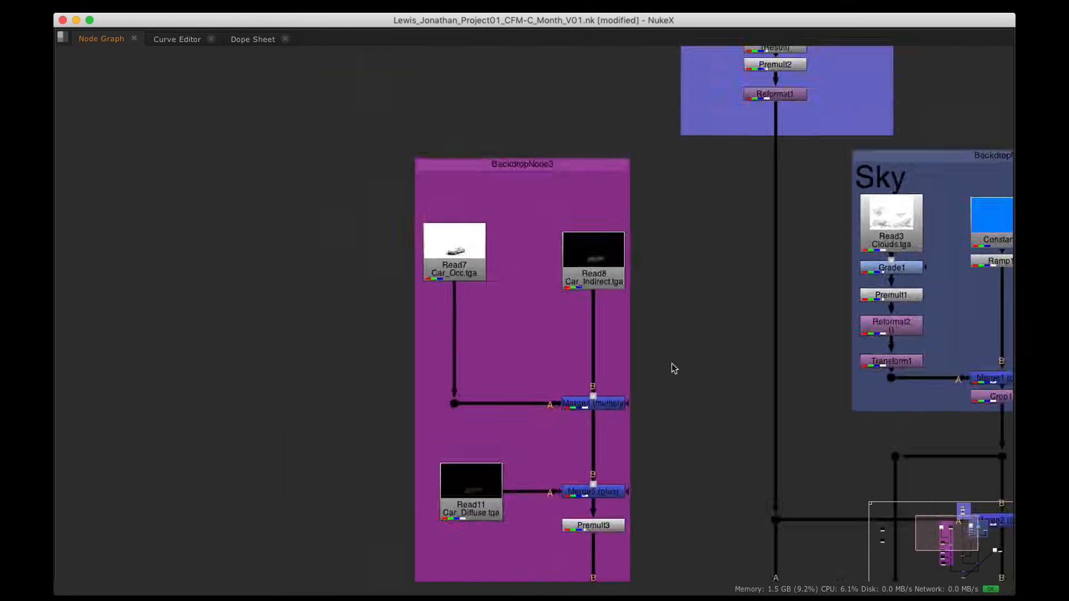
alt+drag(874, 416, 302, 281)
alt+drag(373, 287, 394, 166)
scroll(429, 245, up, 9)
alt+drag(456, 243, 614, 223)
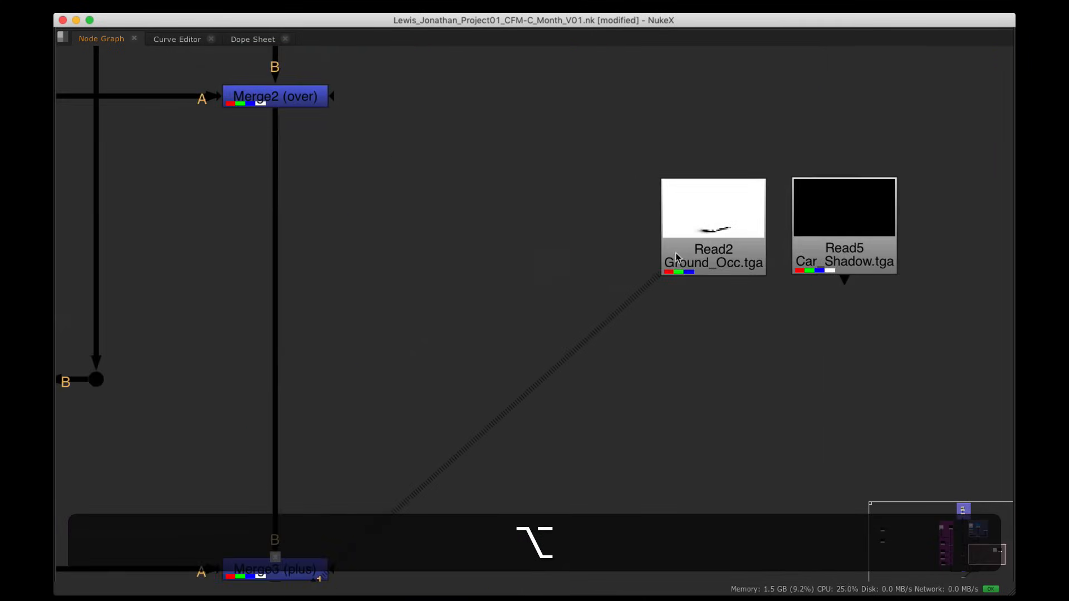
drag(690, 256, 460, 288)
scroll(646, 260, down, 5)
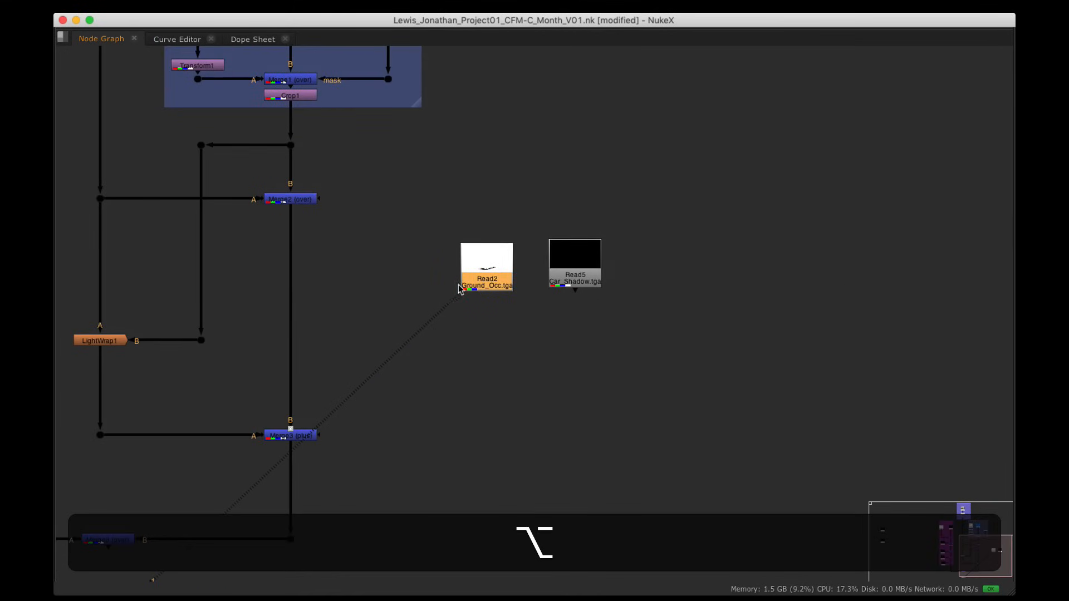
Step: View the results of the Merge2 over and Merge3 plus nodes
key(space)
alt+drag(402, 384, 408, 489)
alt+drag(355, 370, 366, 344)
click(402, 442)
click(355, 384)
key(1)
click(348, 438)
key(1)
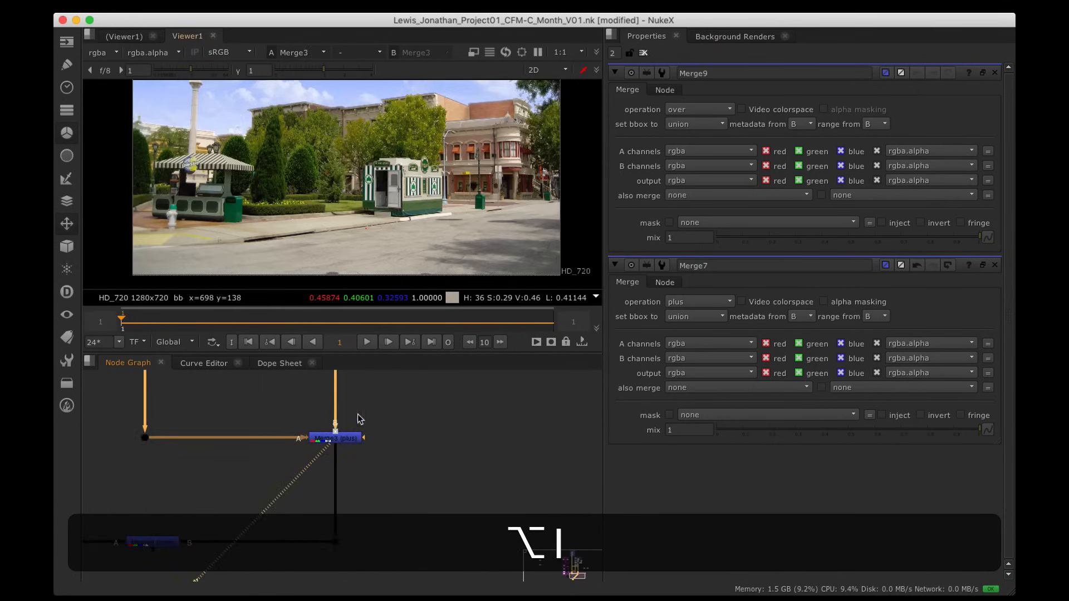
alt+drag(424, 515, 425, 475)
Step: Move Viewer1 aside and shift Merge9 with its two dots down to make room
key(space)
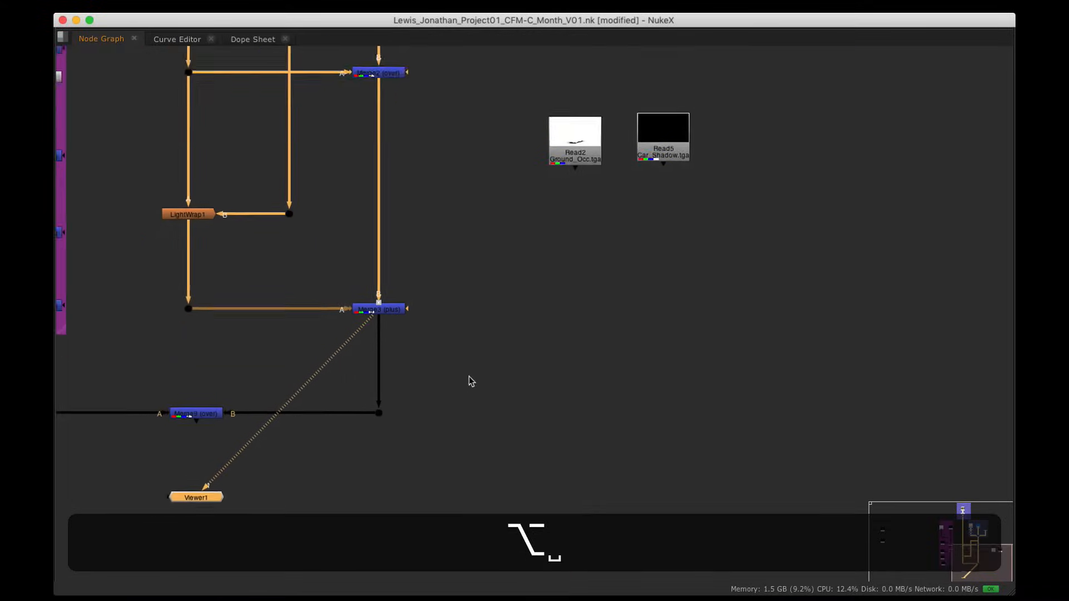
alt+drag(470, 379, 539, 264)
drag(286, 380, 633, 353)
click(509, 413)
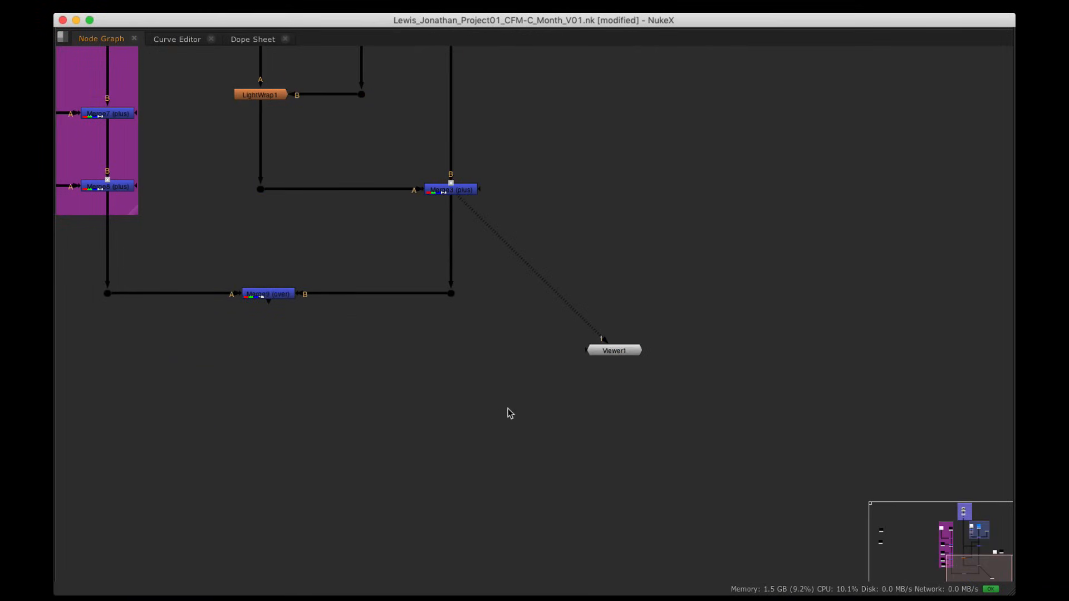
drag(531, 411, 92, 258)
drag(286, 301, 285, 432)
click(480, 312)
Step: Insert a new Grade2 node into the pipe below Merge3
alt+drag(502, 271, 497, 333)
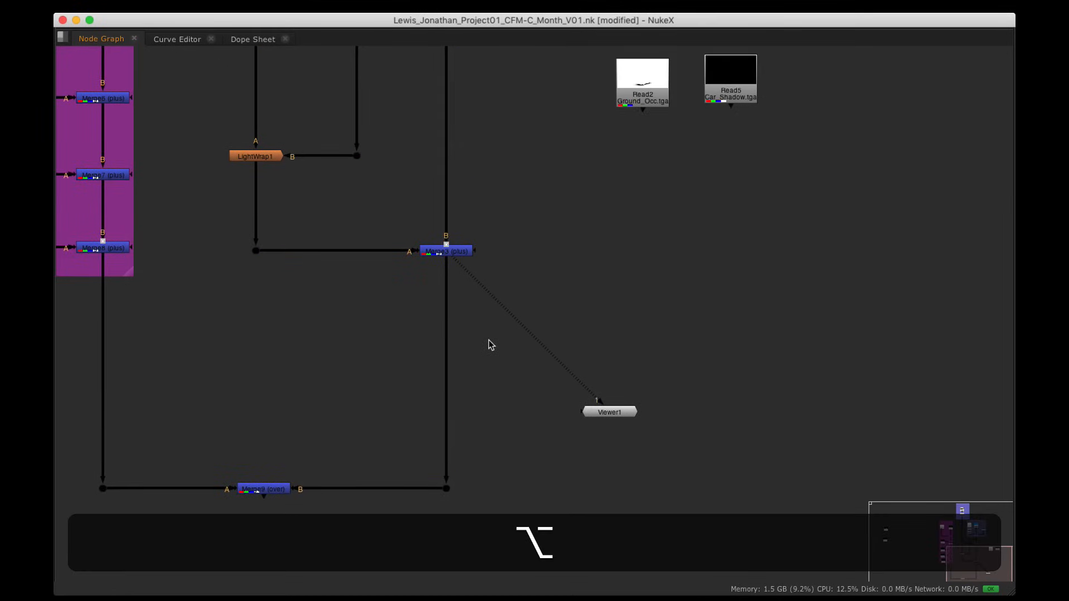
key(g)
drag(592, 284, 449, 338)
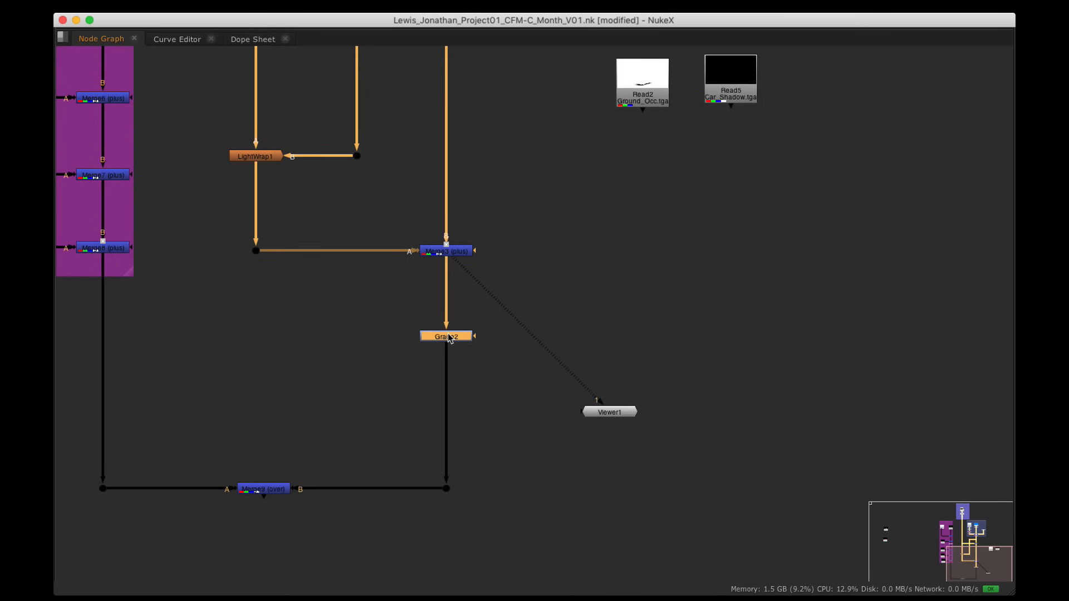
Step: View Grade2, move Viewer1 below it, and test lowering Grade2's gain on the street plate
key(1)
key(alt+space)
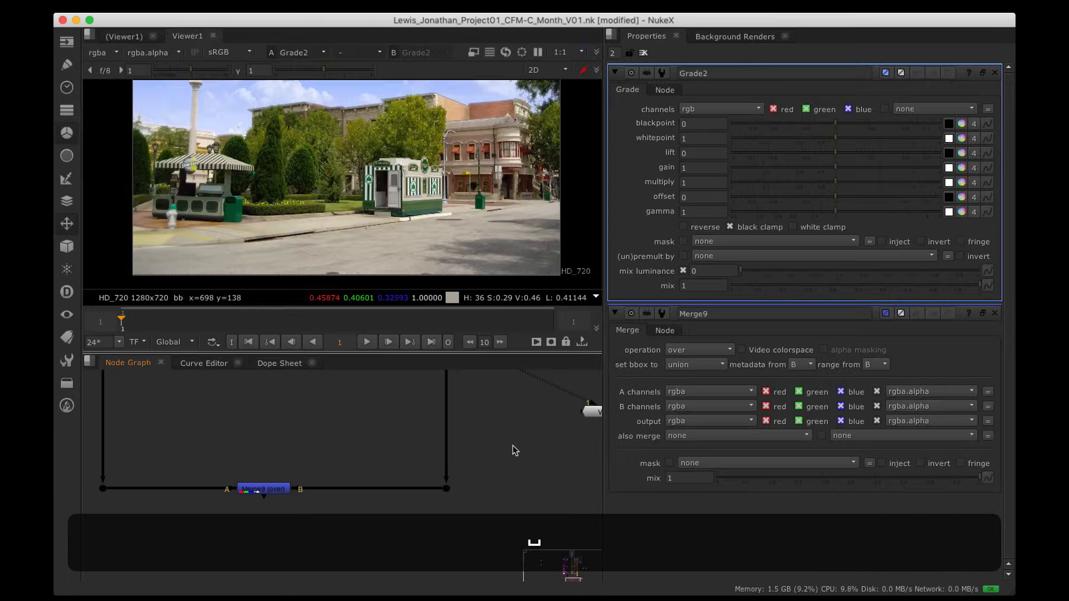
drag(501, 480, 441, 538)
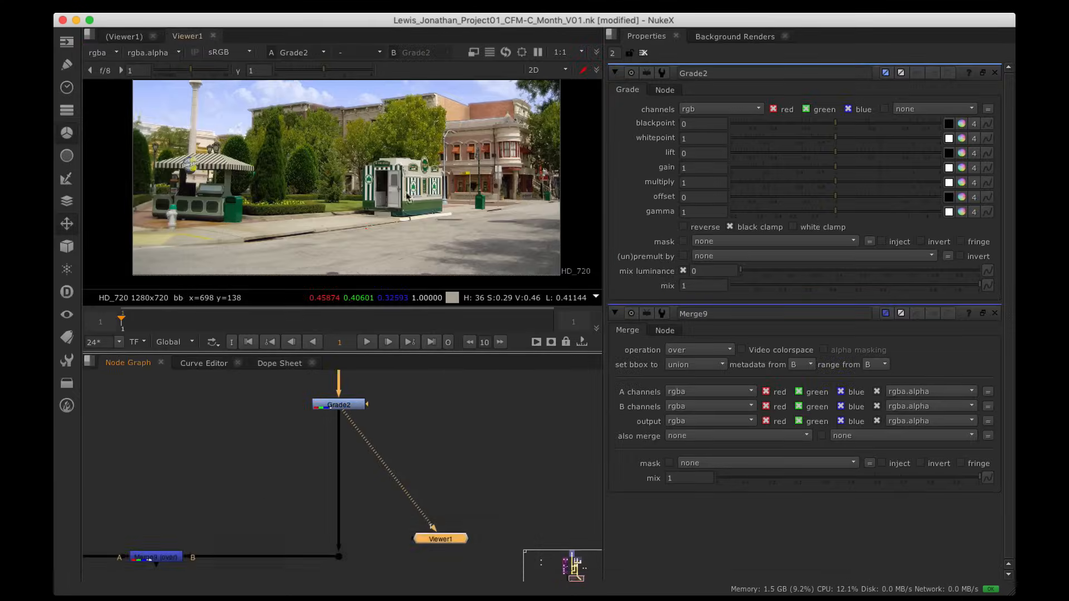
scroll(388, 189, down, 2)
alt+drag(386, 186, 376, 204)
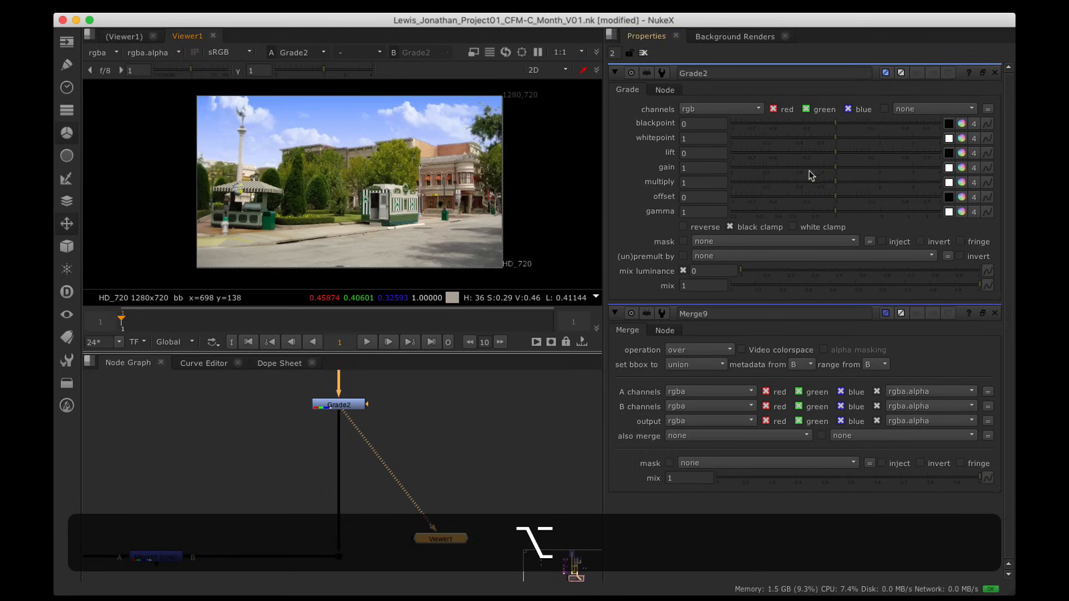
mouse_move(835, 167)
mouse_down()
mouse_move(760, 175)
mouse_move(838, 177)
mouse_up()
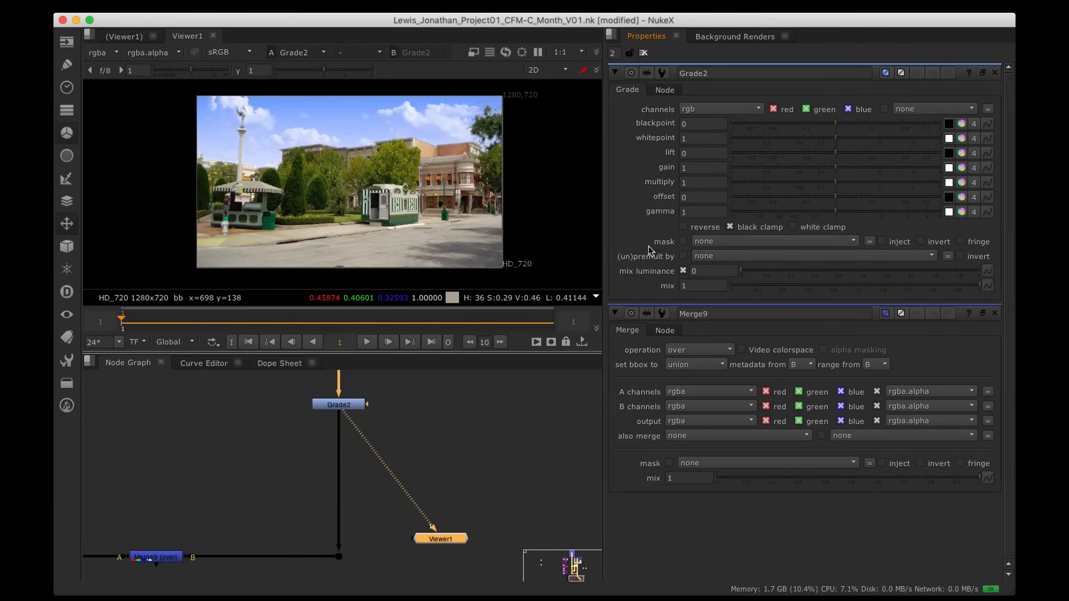
Step: Move the Ground_Occ read (Read2) down beside Grade2 and view its occlusion image
alt+drag(398, 485, 399, 506)
alt+drag(420, 423, 403, 488)
alt+drag(546, 387, 462, 480)
alt+drag(507, 399, 461, 463)
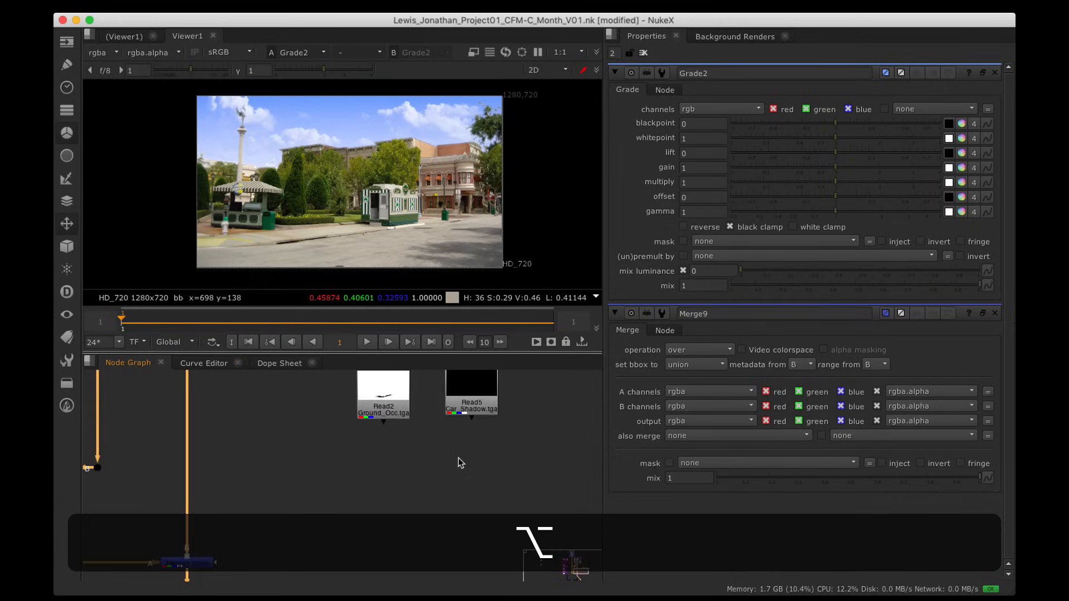
drag(392, 411, 348, 538)
key(1)
alt+drag(406, 531, 444, 409)
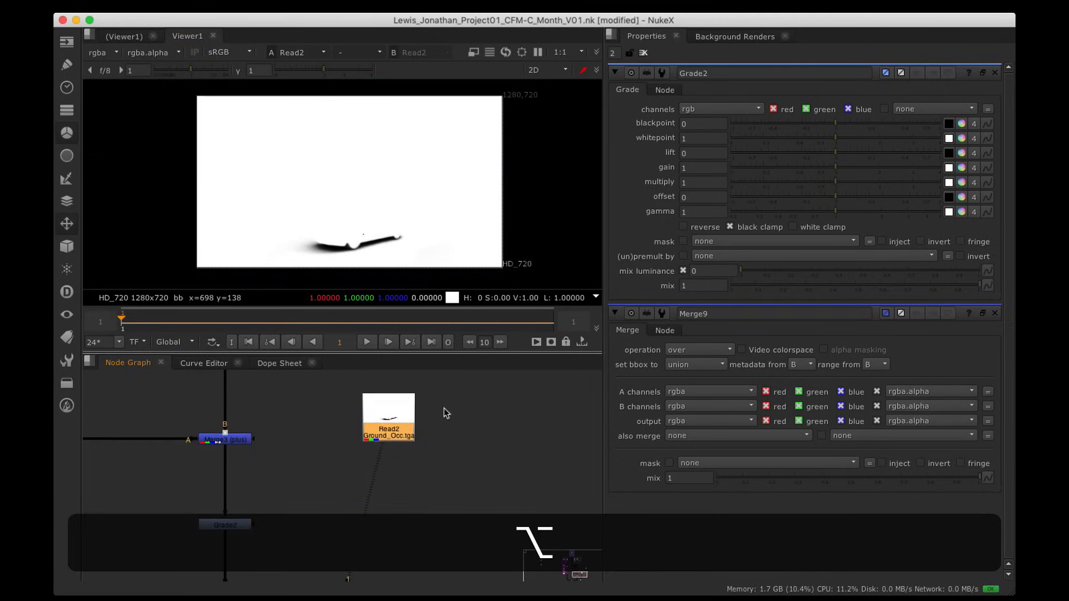
drag(387, 433, 351, 501)
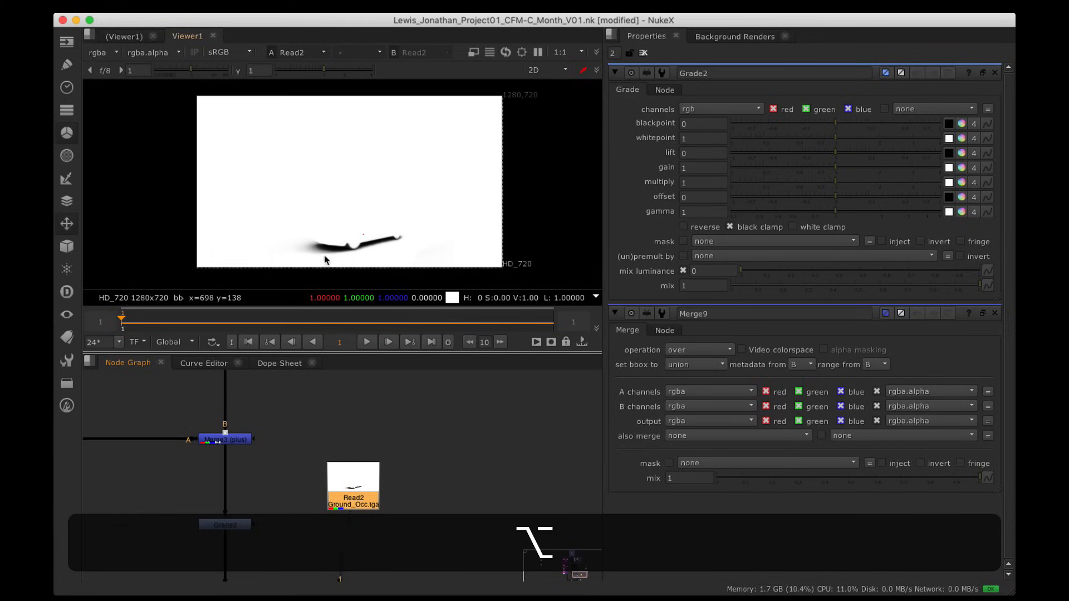
Step: Zoom into the occlusion image's contact shadow and check the Ground_Occ pass's alpha channel
scroll(381, 240, up, 5)
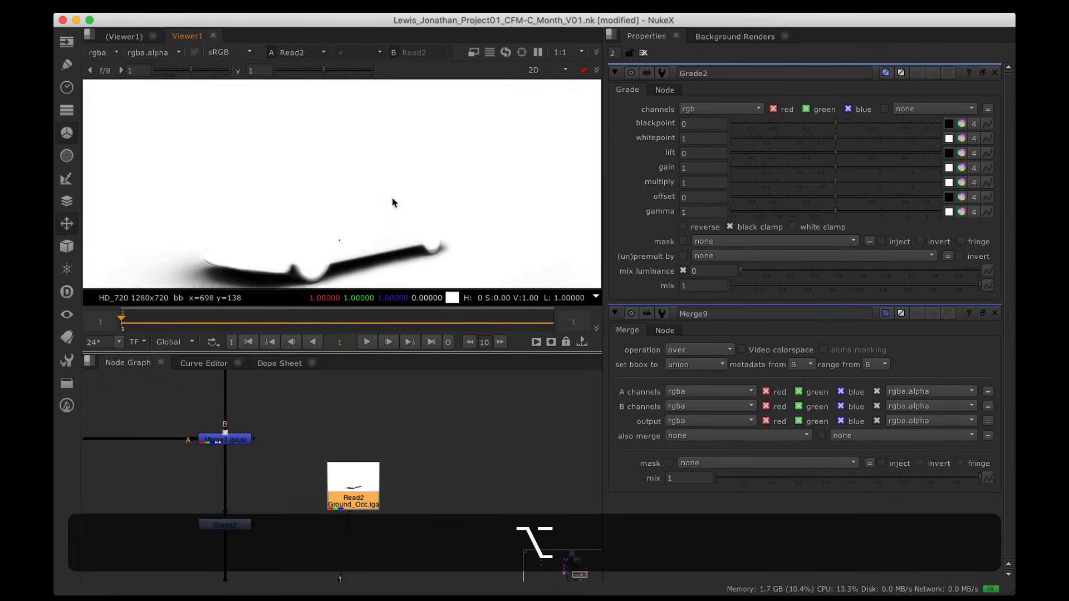
alt+drag(392, 202, 423, 184)
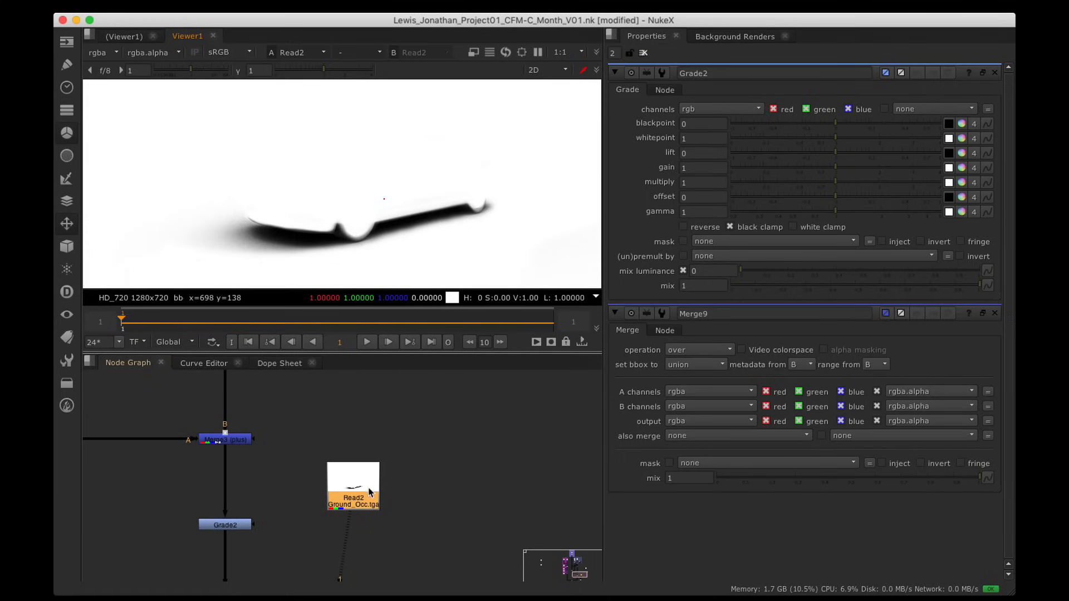
scroll(286, 552, up, 2)
alt+drag(286, 531, 398, 469)
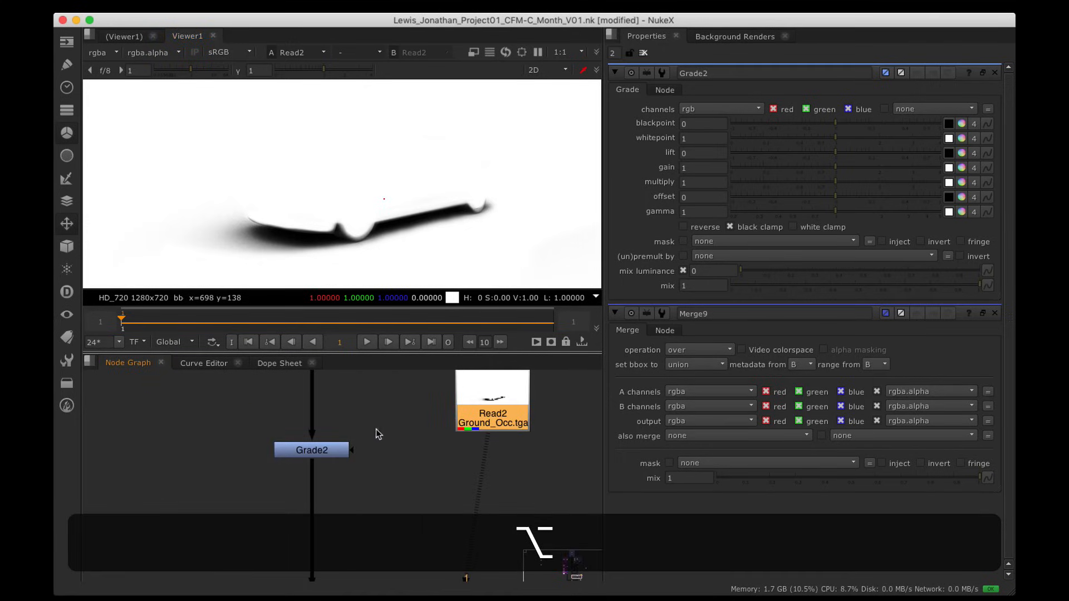
key(a)
key(a)
alt+drag(386, 422, 474, 471)
Step: Set Grade2's mask channel to red and drop its gain to 0.06, viewing the darkened plate
scroll(406, 224, down, 1)
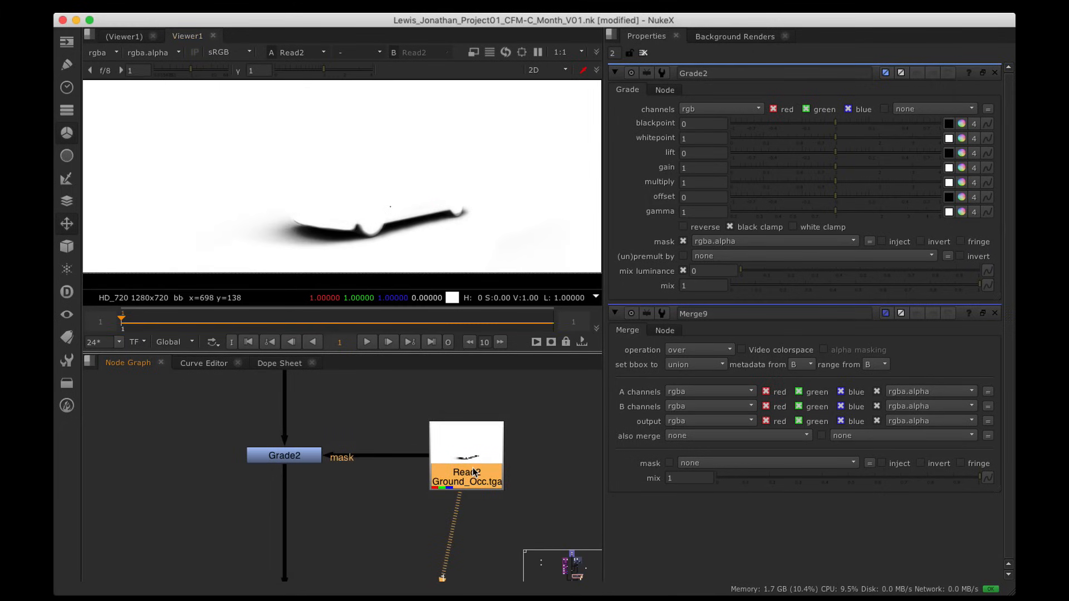
click(734, 244)
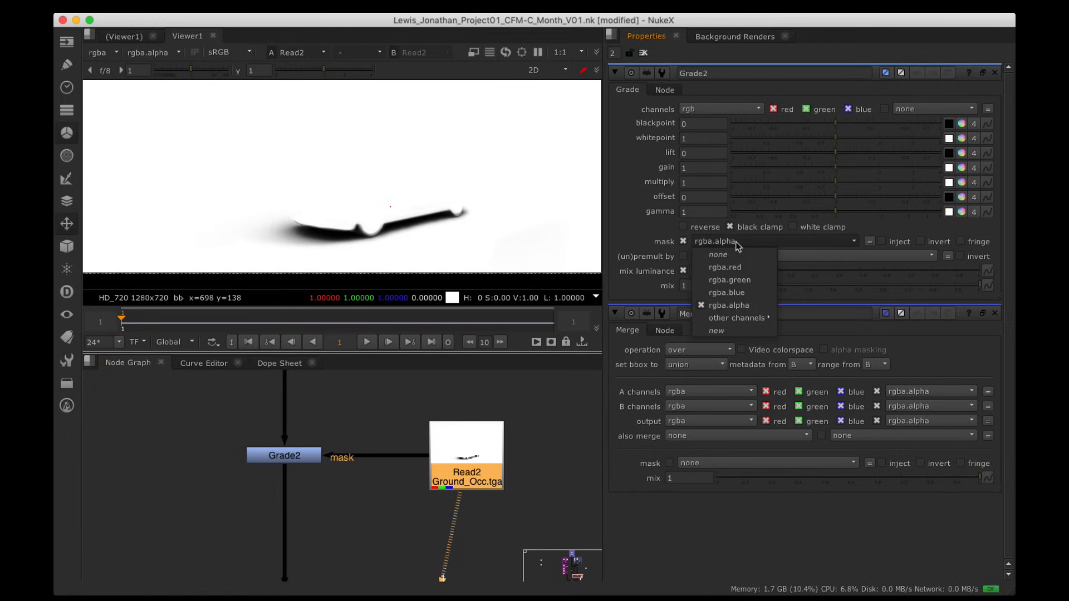
click(742, 269)
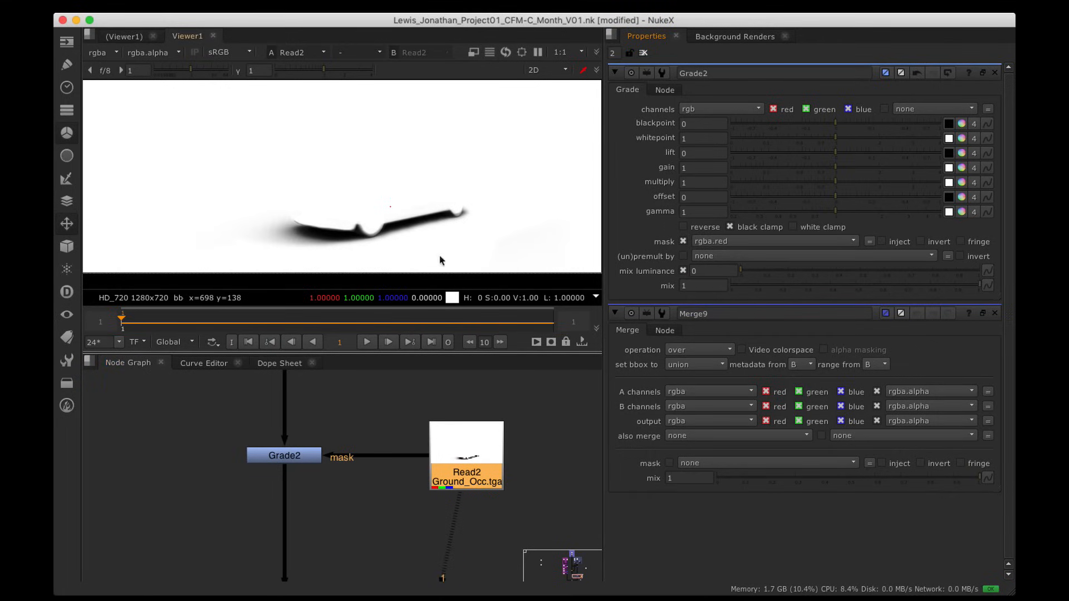
click(290, 457)
key(1)
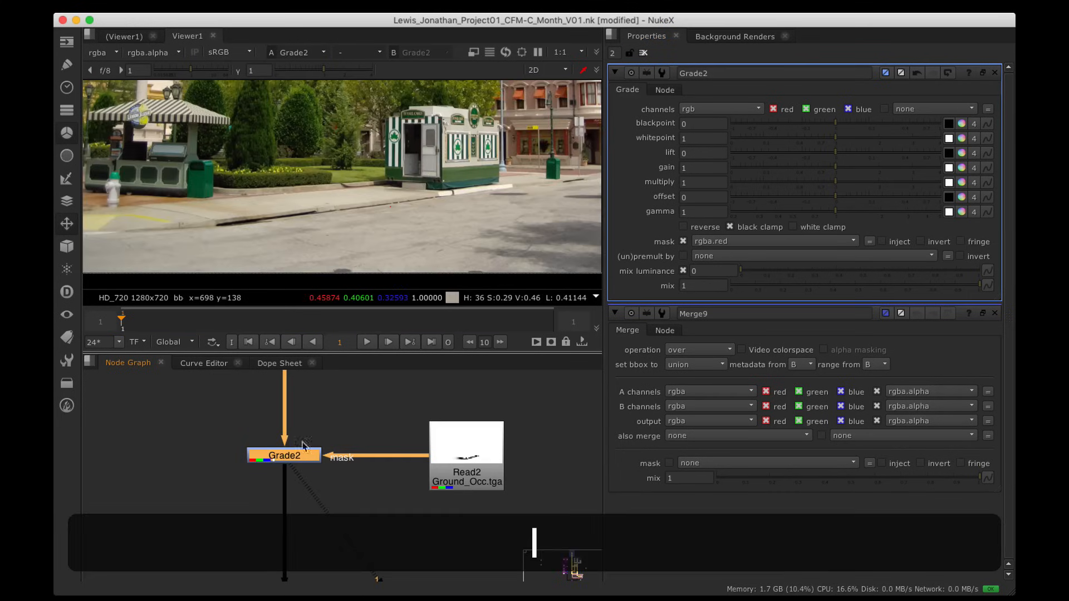
drag(835, 171, 752, 172)
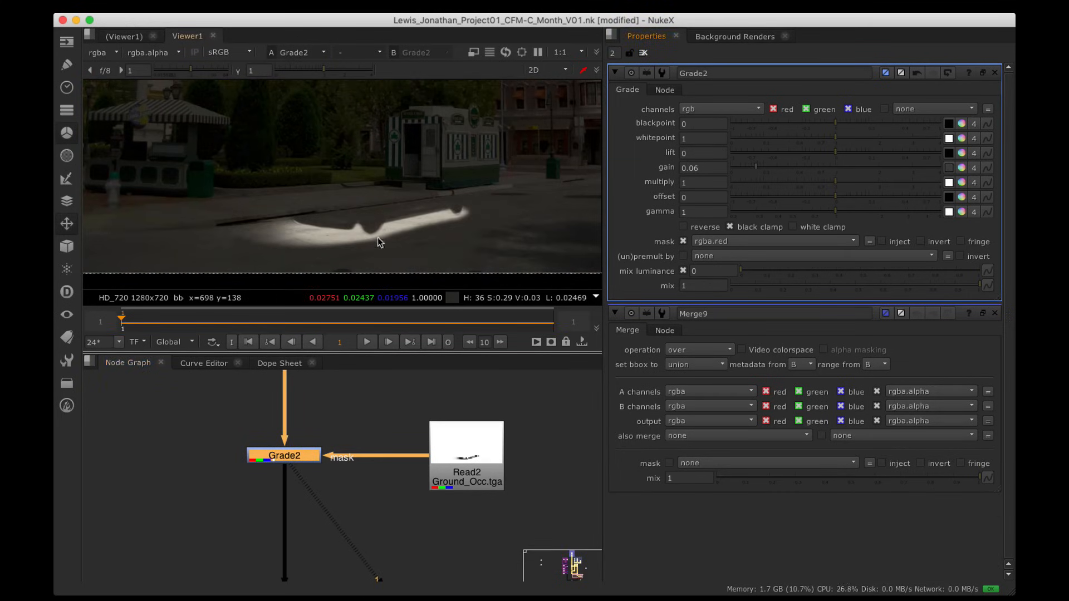
scroll(370, 216, down, 4)
alt+drag(369, 216, 418, 241)
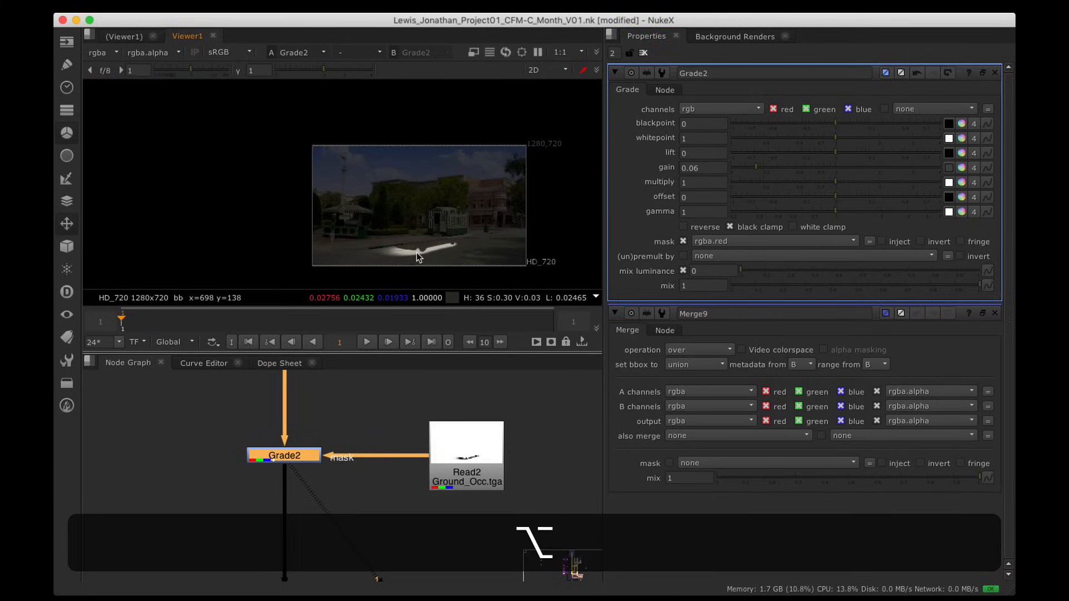
scroll(418, 256, up, 2)
alt+drag(402, 199, 372, 194)
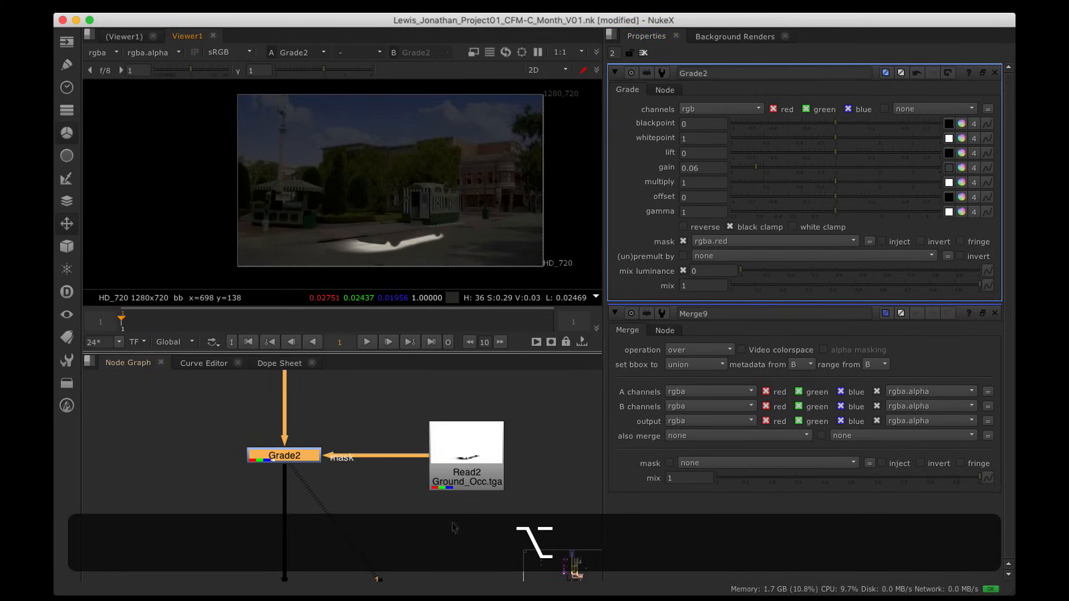
Step: Raise the Ground_Occ read node higher above Grade2
drag(460, 476, 460, 429)
alt+drag(427, 468, 432, 521)
drag(483, 442, 484, 401)
key(Tab)
Step: Add an Invert node below the Ground_Occ read with the inv alias
text(inv)
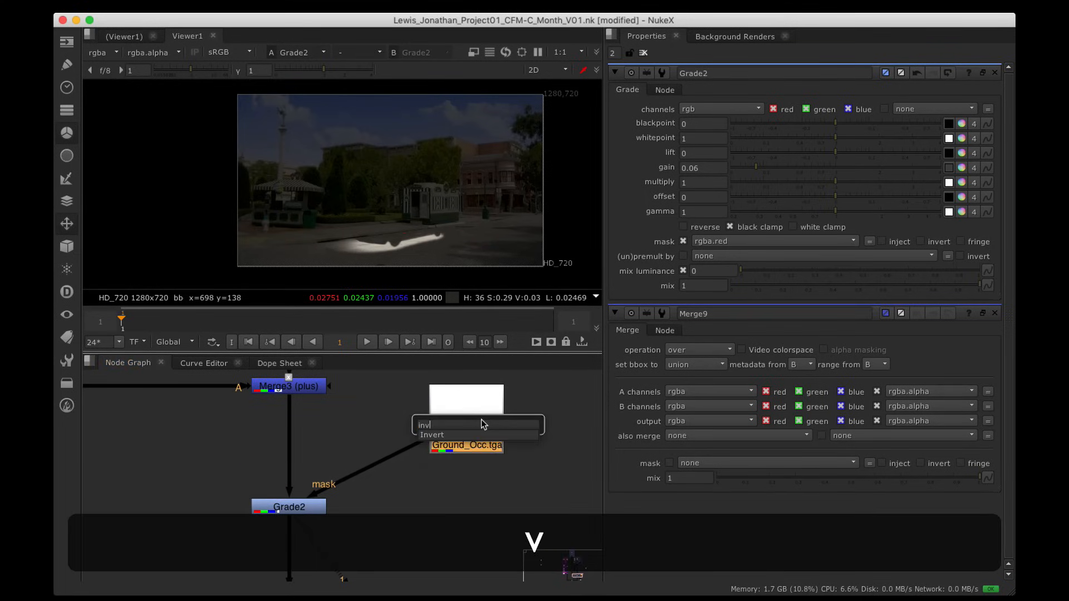
key(Down)
key(Return)
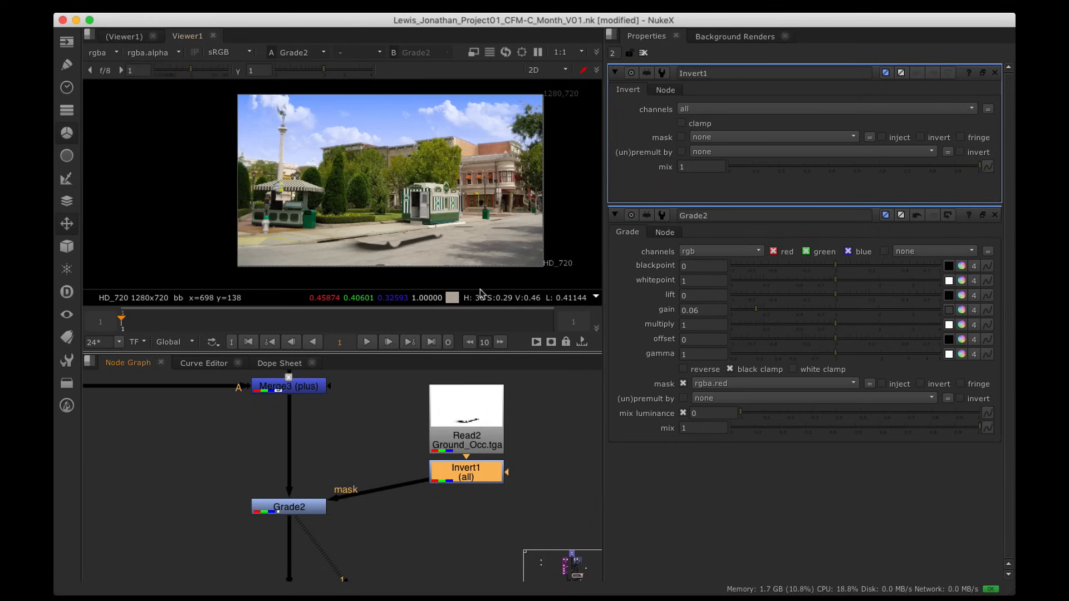
Step: Delete Invert1, move the Ground_Occ read down level with Grade2, and select Grade2
scroll(400, 238, up, 3)
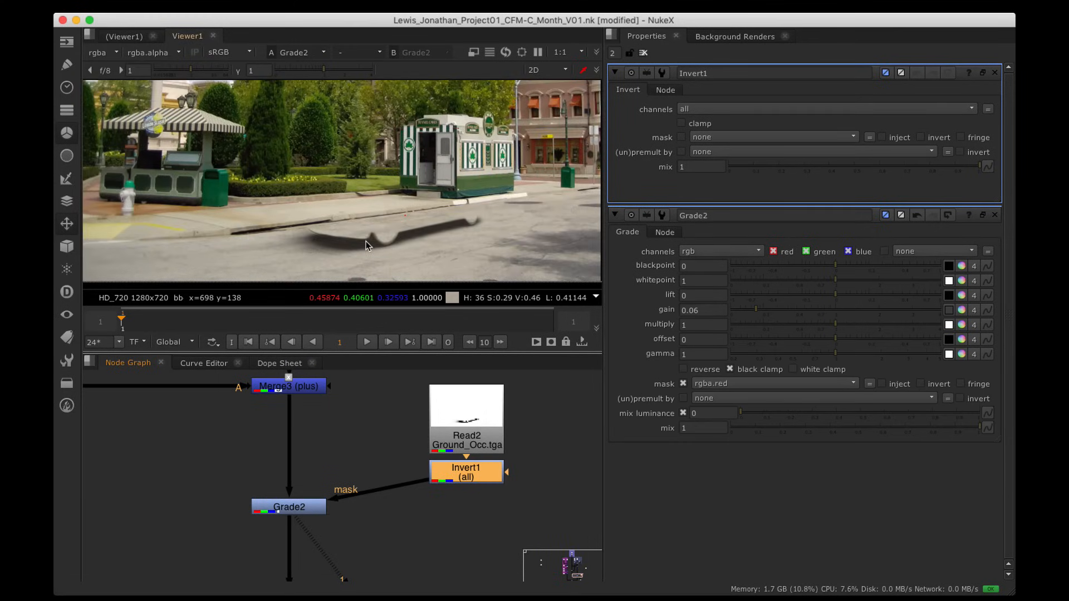
click(489, 502)
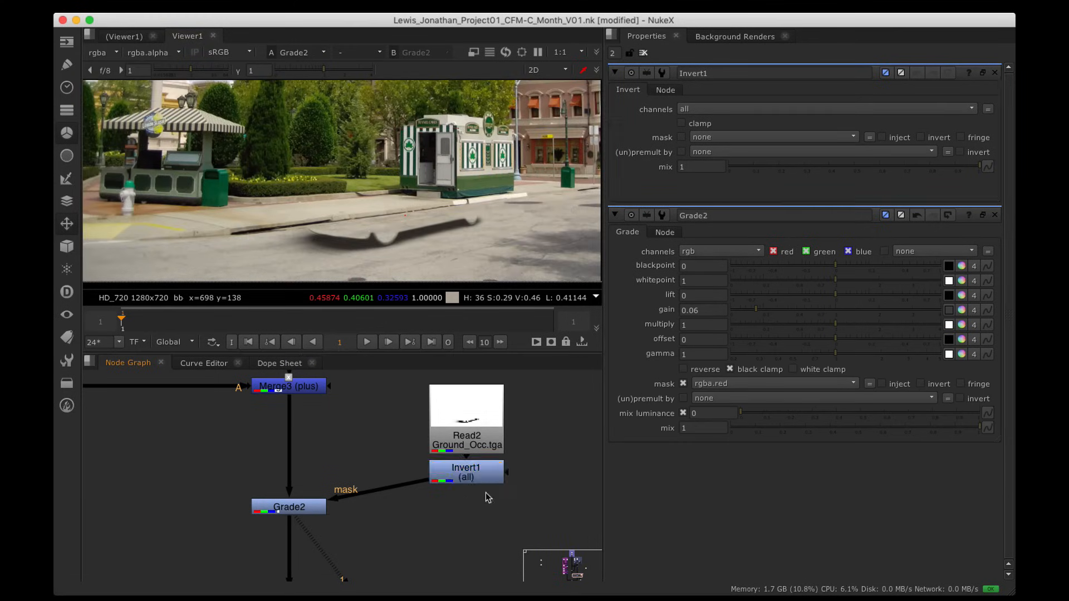
click(473, 475)
key(BackSpace)
drag(461, 433, 461, 521)
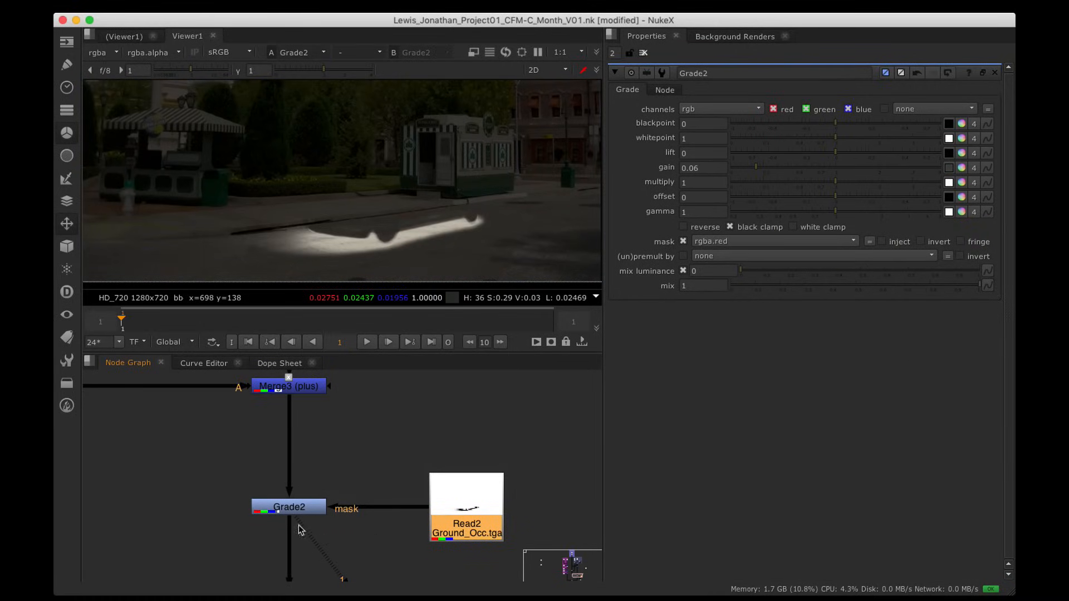
click(311, 507)
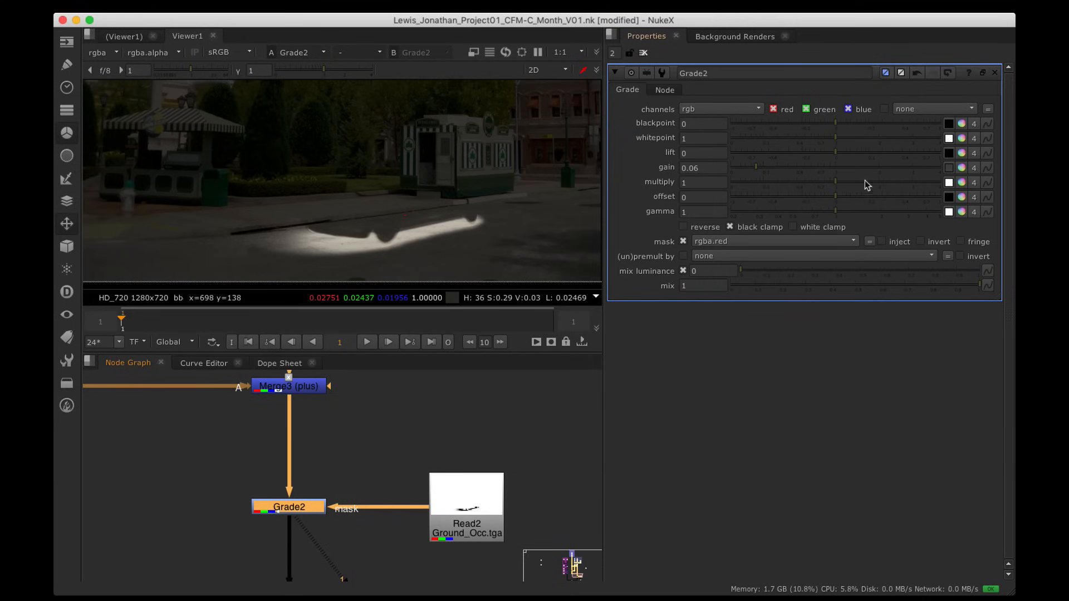
Step: Invert Grade2's mask and start lowering its gain, inspecting the booth base up close
click(921, 242)
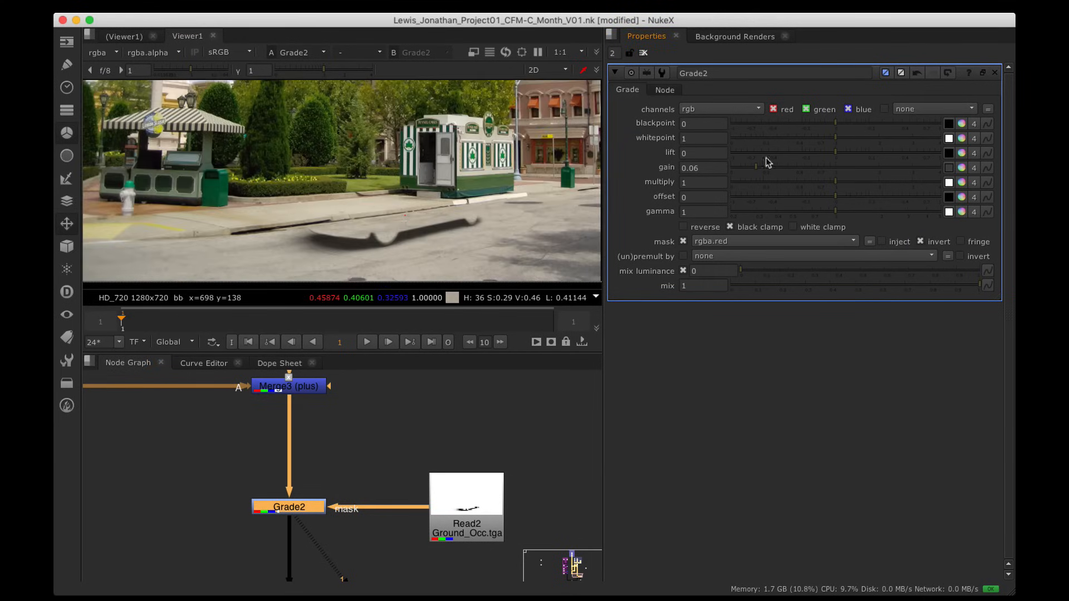
drag(758, 175, 735, 174)
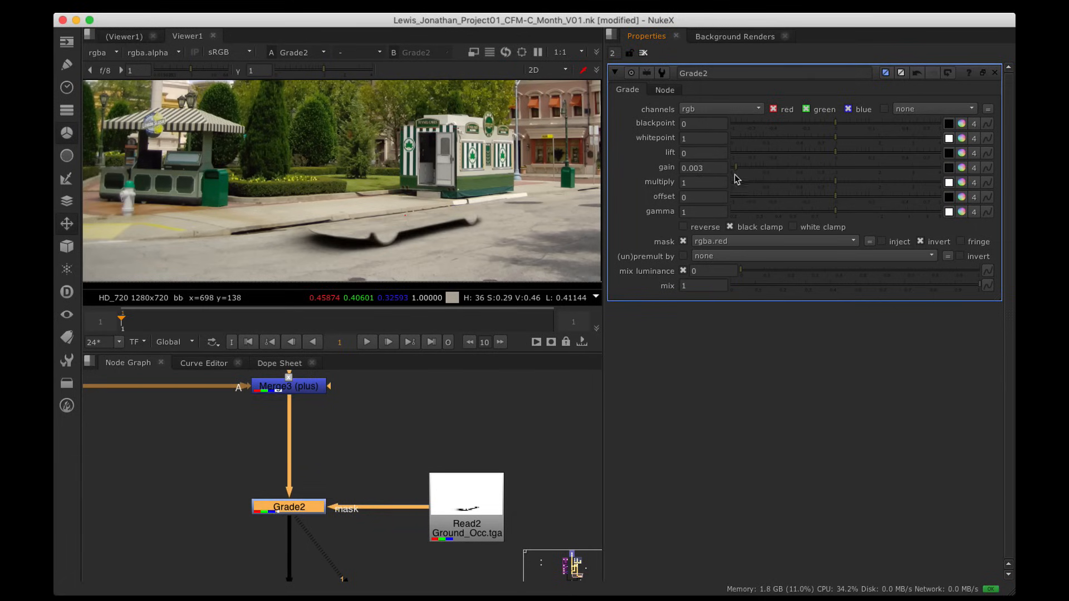
scroll(432, 192, up, 10)
alt+drag(341, 193, 480, 221)
scroll(407, 202, up, 5)
scroll(437, 209, down, 12)
scroll(309, 196, up, 6)
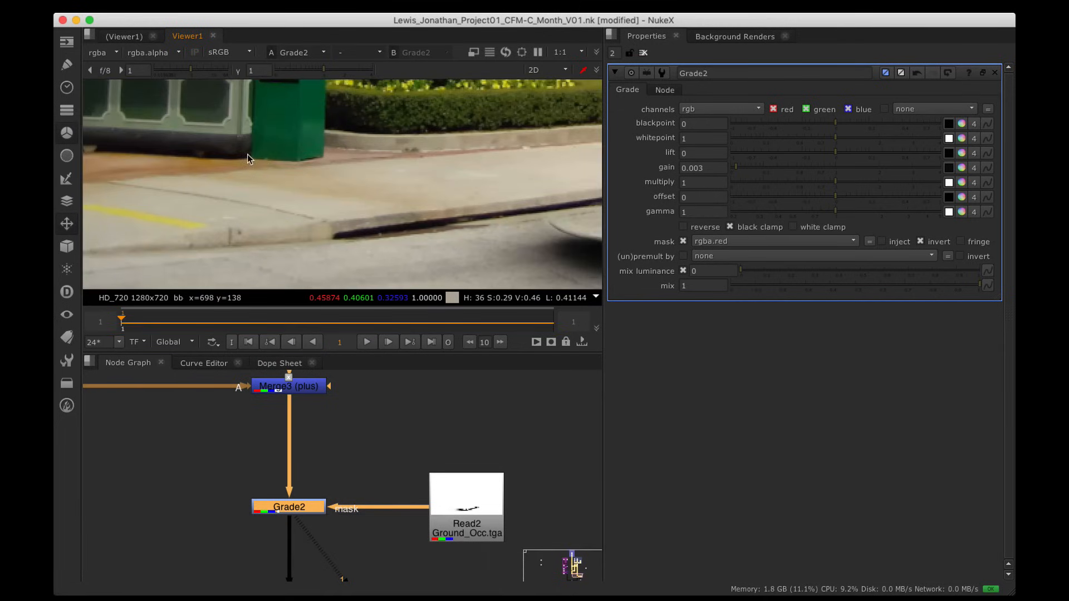
scroll(245, 169, down, 6)
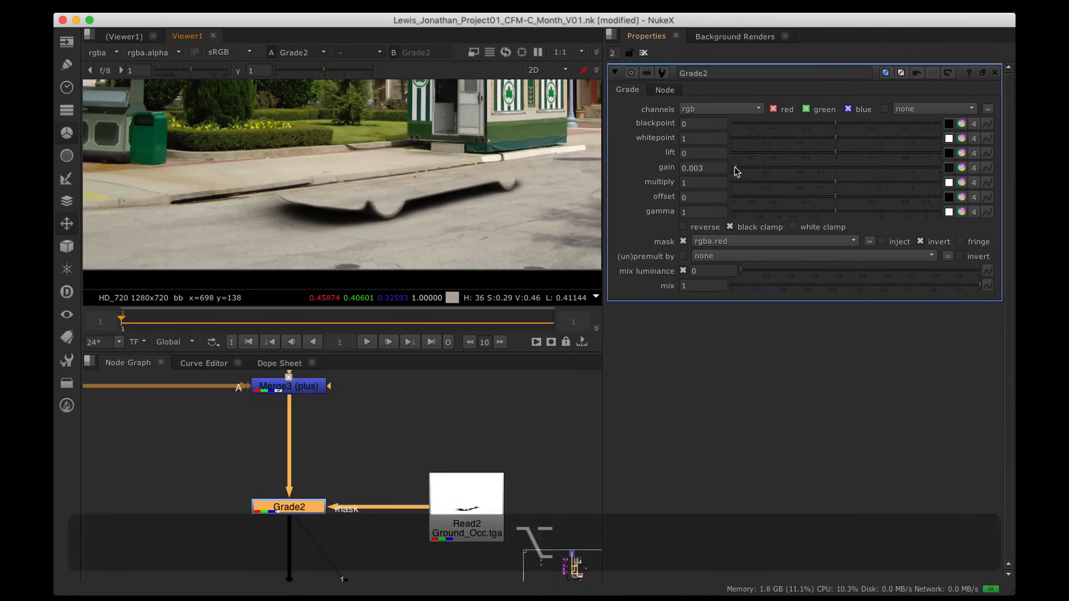
Step: Fine-tune Grade2's gain down to about 0.01, checking the car shadow and curb
mouse_move(734, 167)
mouse_down()
mouse_move(776, 172)
mouse_move(746, 173)
mouse_up()
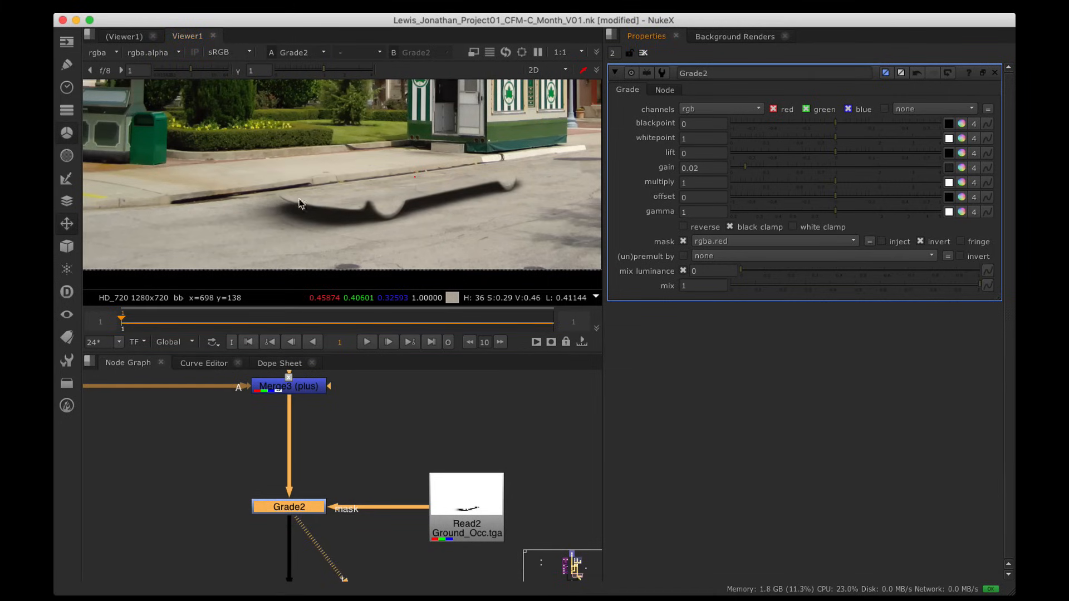
scroll(273, 202, up, 5)
alt+drag(230, 198, 331, 179)
scroll(332, 178, up, 4)
alt+drag(543, 182, 368, 176)
drag(739, 166, 740, 166)
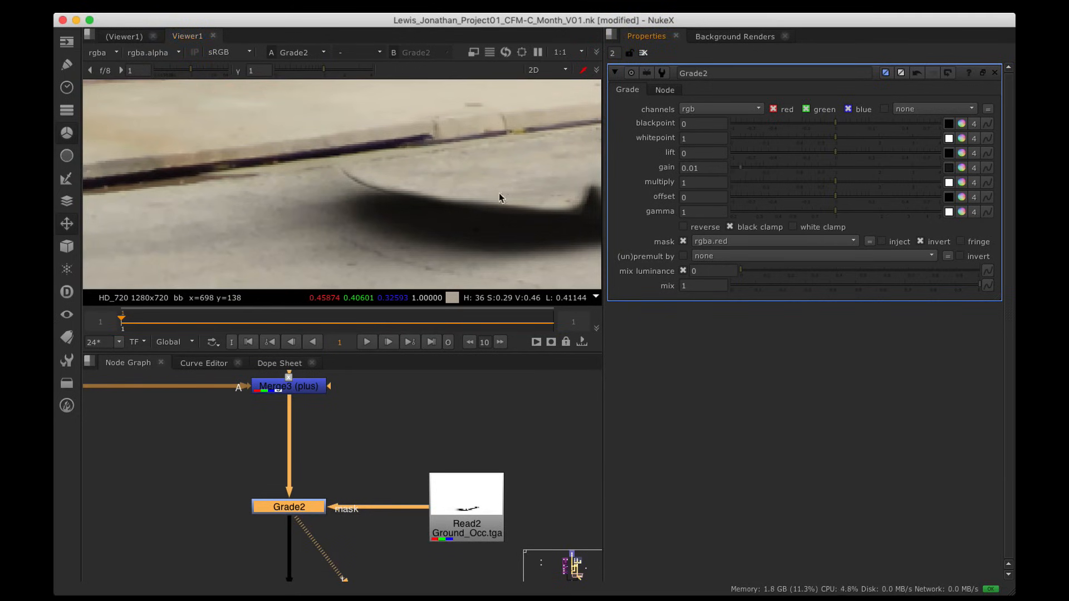
scroll(498, 193, down, 5)
alt+drag(496, 192, 329, 191)
scroll(369, 189, down, 3)
alt+drag(402, 195, 483, 221)
alt+drag(429, 539, 484, 357)
scroll(446, 471, down, 3)
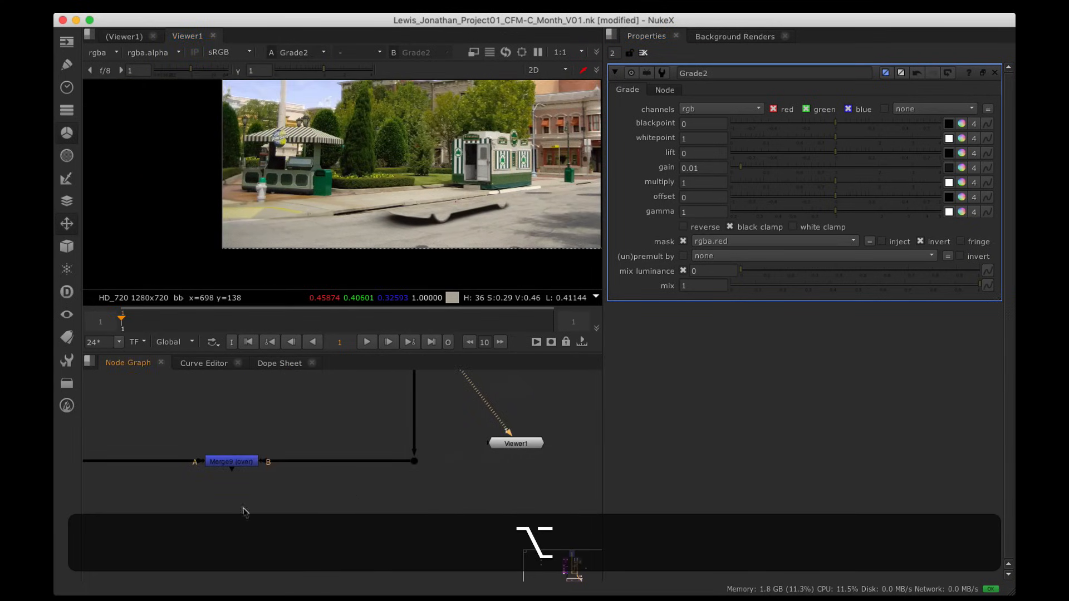
Step: View Merge9's car composite and place Viewer1 directly beneath Merge9
click(236, 461)
key(1)
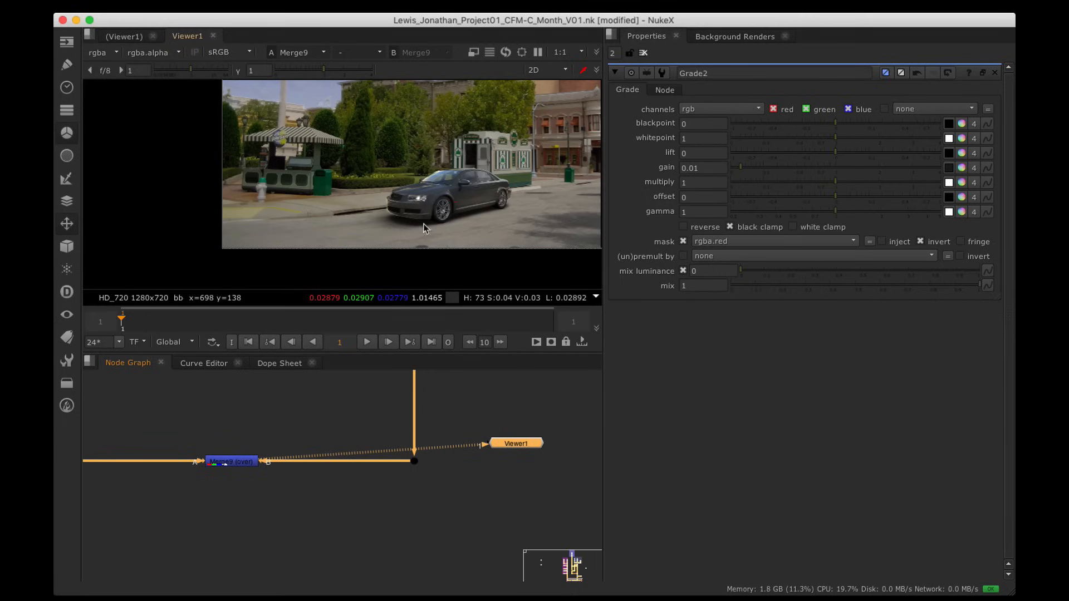
drag(526, 445, 238, 521)
alt+drag(513, 153, 433, 198)
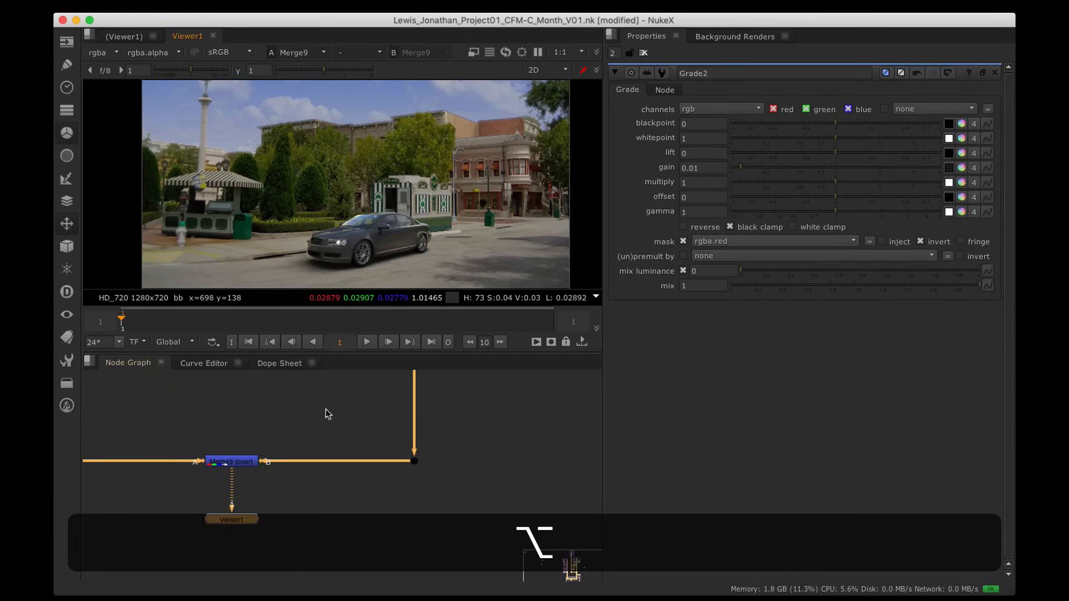
Step: View Grade2's shadowed street without the car, then select Merge8
alt+drag(338, 402, 346, 508)
click(429, 442)
key(1)
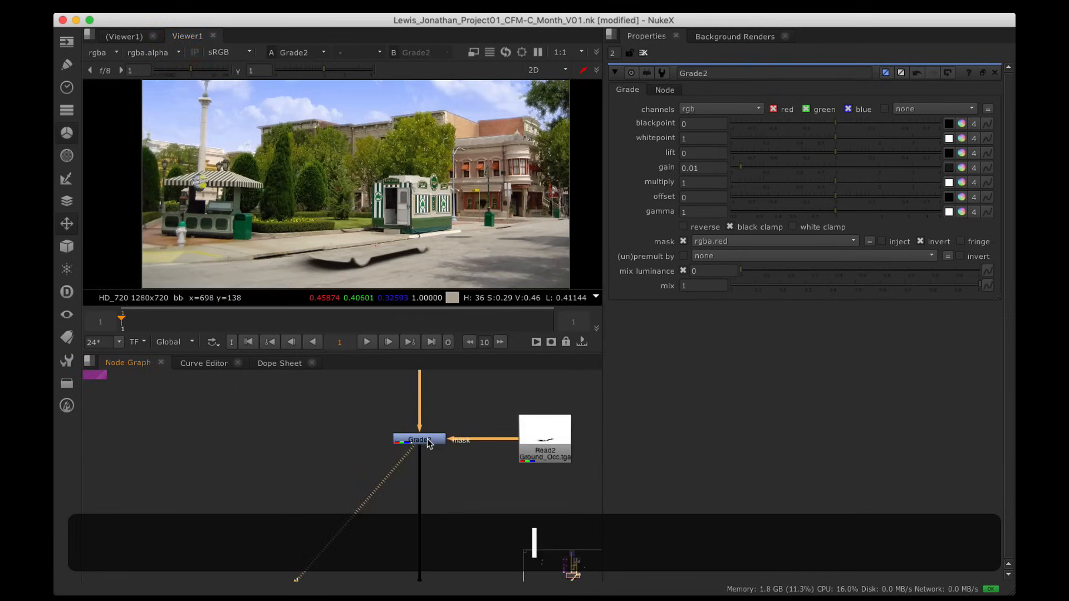
alt+drag(418, 468, 459, 545)
scroll(515, 440, down, 3)
click(350, 434)
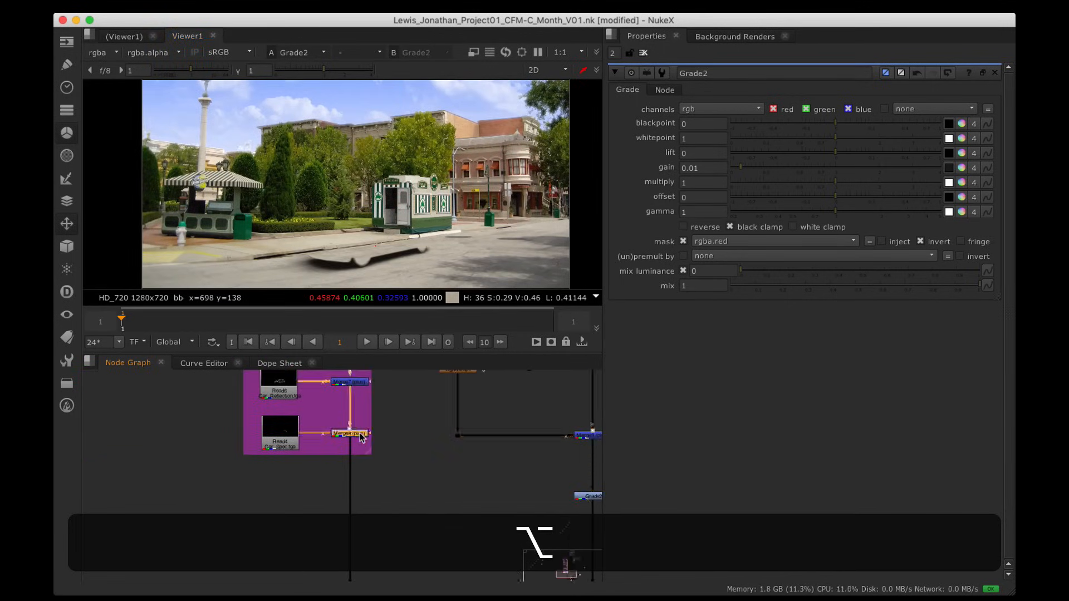
Step: View Merge8's car render and check its alpha channel
key(1)
key(a)
key(a)
alt+drag(390, 412, 402, 433)
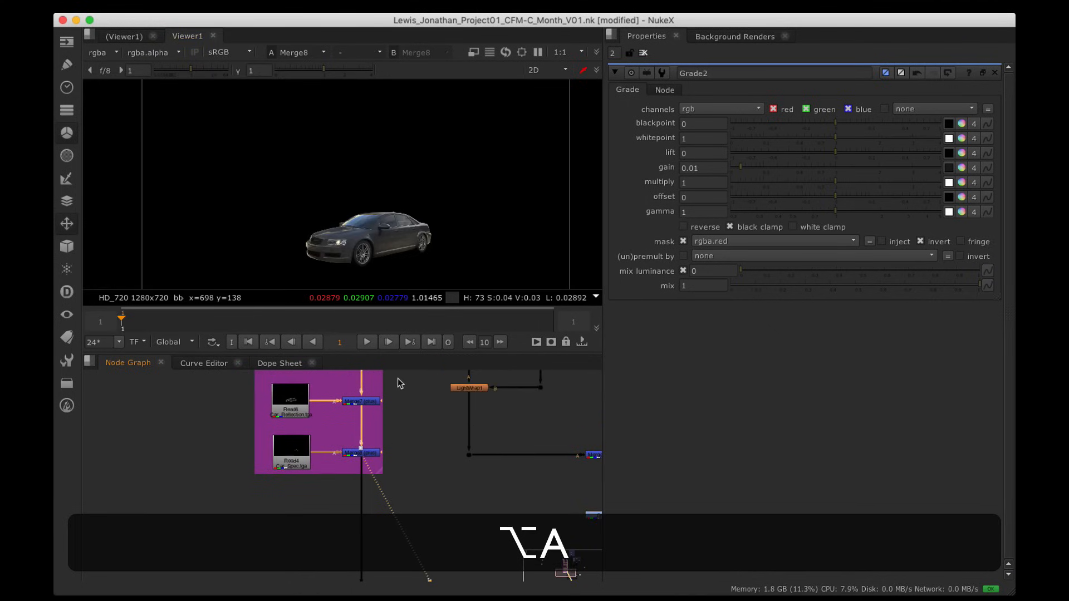
key(a)
key(a)
Step: View Grade2's shadowed street and move Grade2 about 110 px lower in the graph
alt+drag(455, 528, 406, 435)
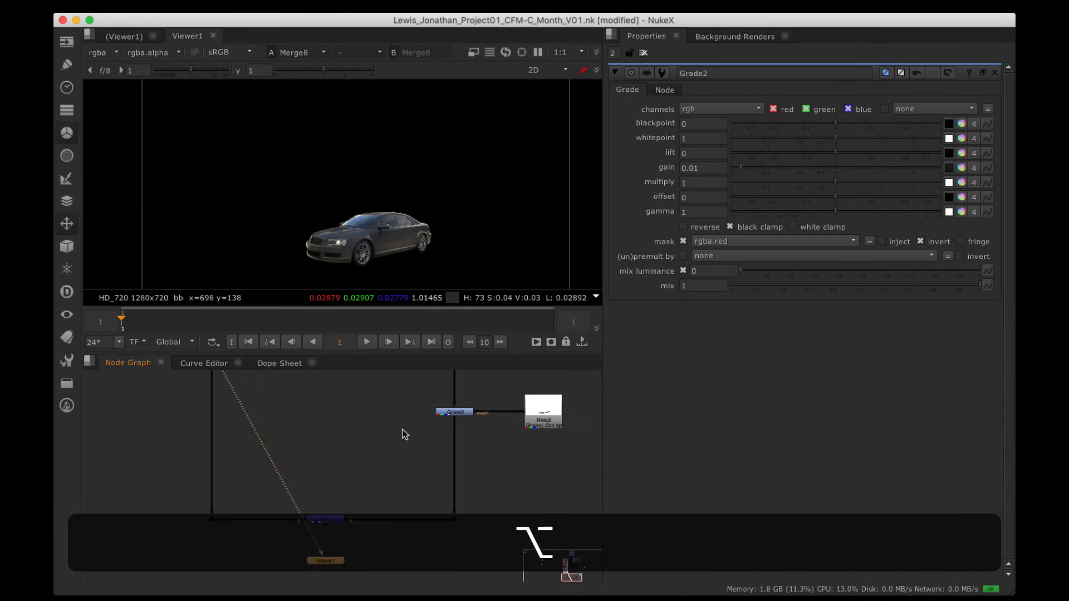
click(446, 413)
key(1)
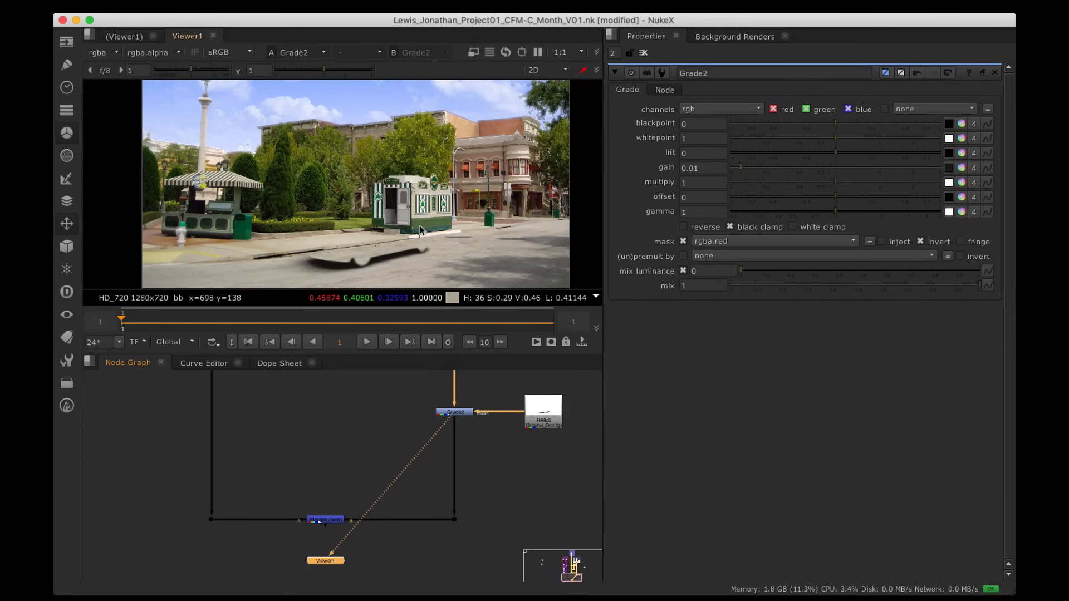
alt+drag(499, 449, 463, 500)
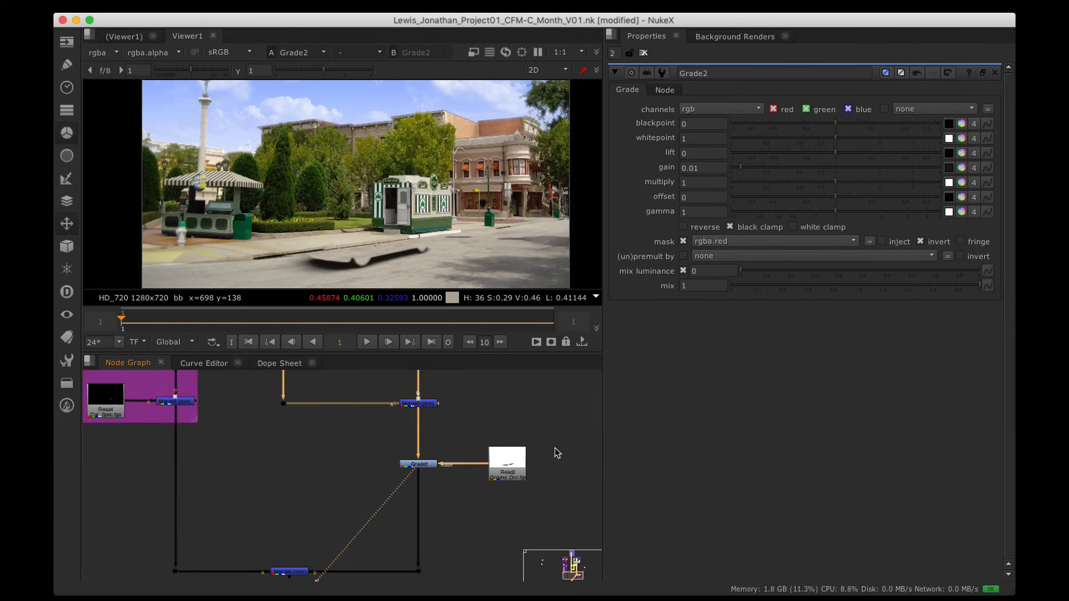
alt+middle_drag(556, 451, 426, 463)
drag(427, 463, 427, 527)
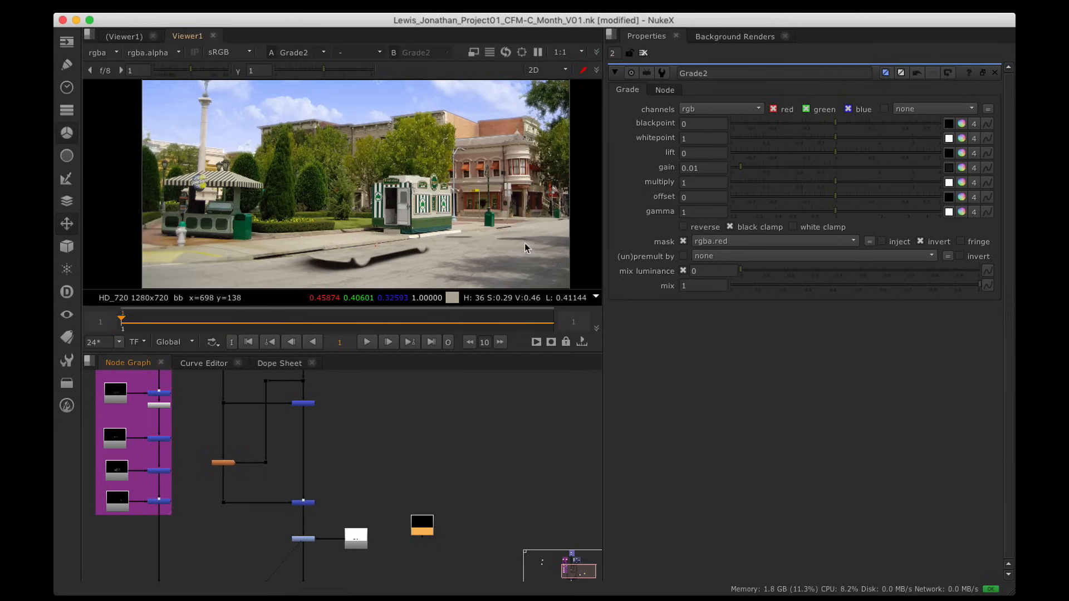
alt+drag(521, 249, 487, 178)
alt+scroll(491, 198, up, 5)
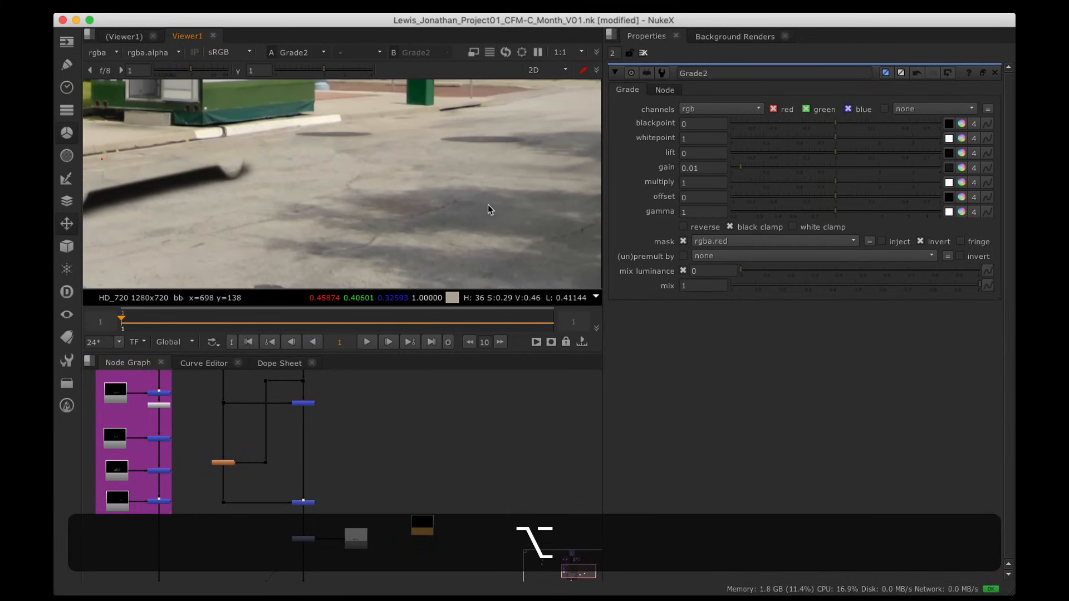
alt+scroll(496, 211, down, 6)
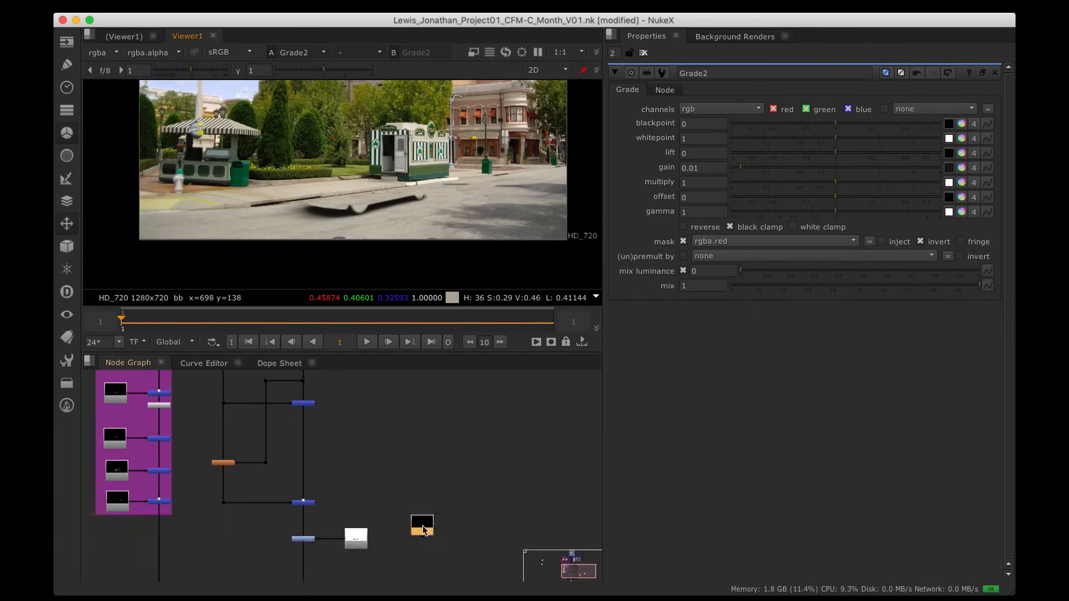
alt+drag(440, 521, 487, 450)
alt+scroll(456, 451, up, 5)
Step: View the Car_Shadow pass full-screen and inspect its alpha channel
key(1)
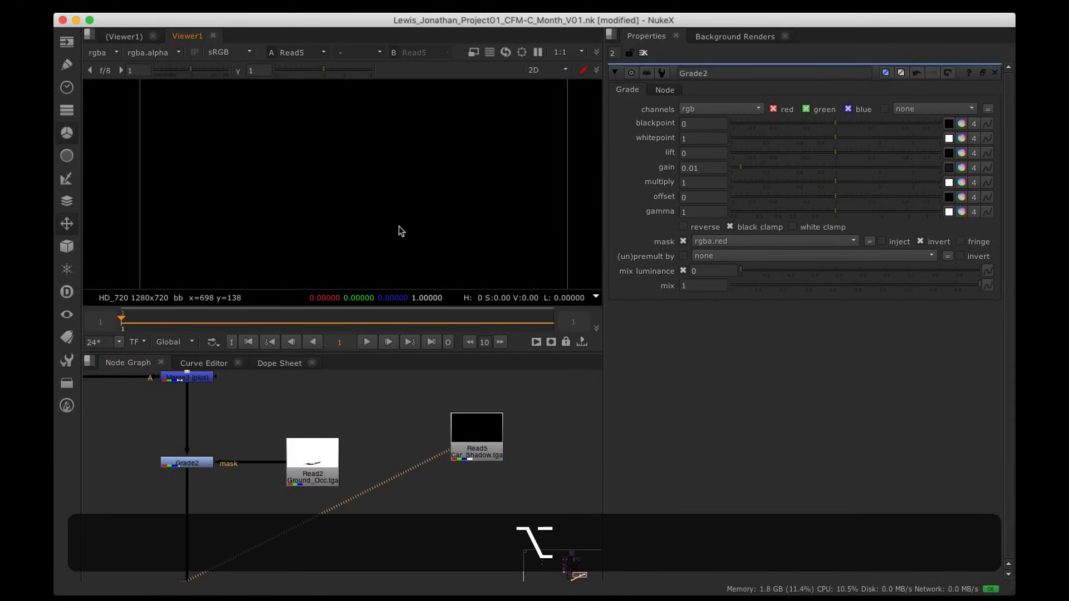
alt+scroll(415, 194, down, 3)
alt+scroll(418, 186, up, 2)
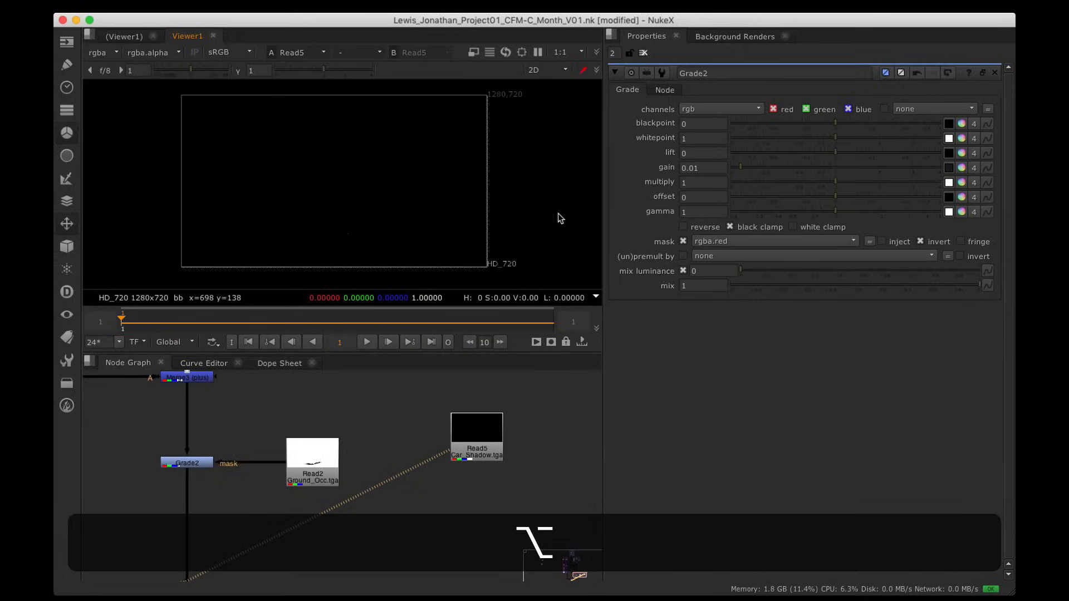
key(space)
key(h)
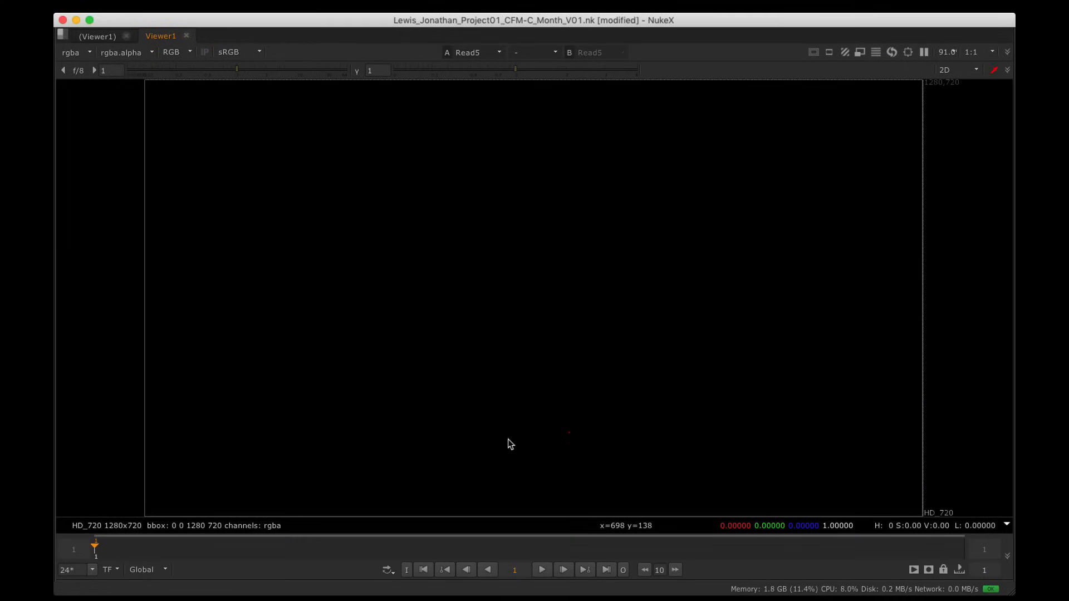
click(179, 51)
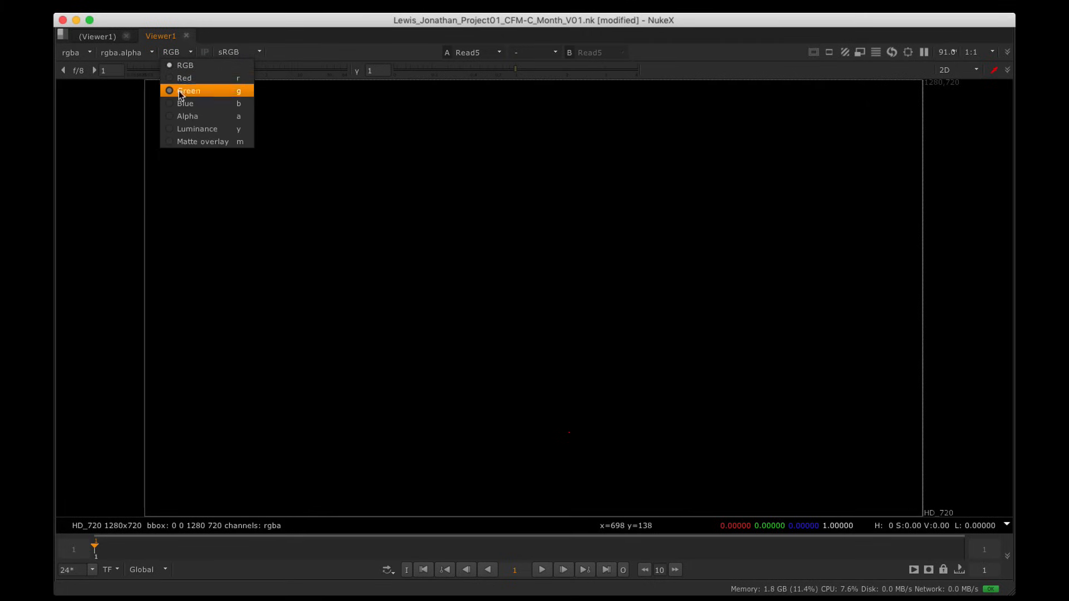
click(179, 115)
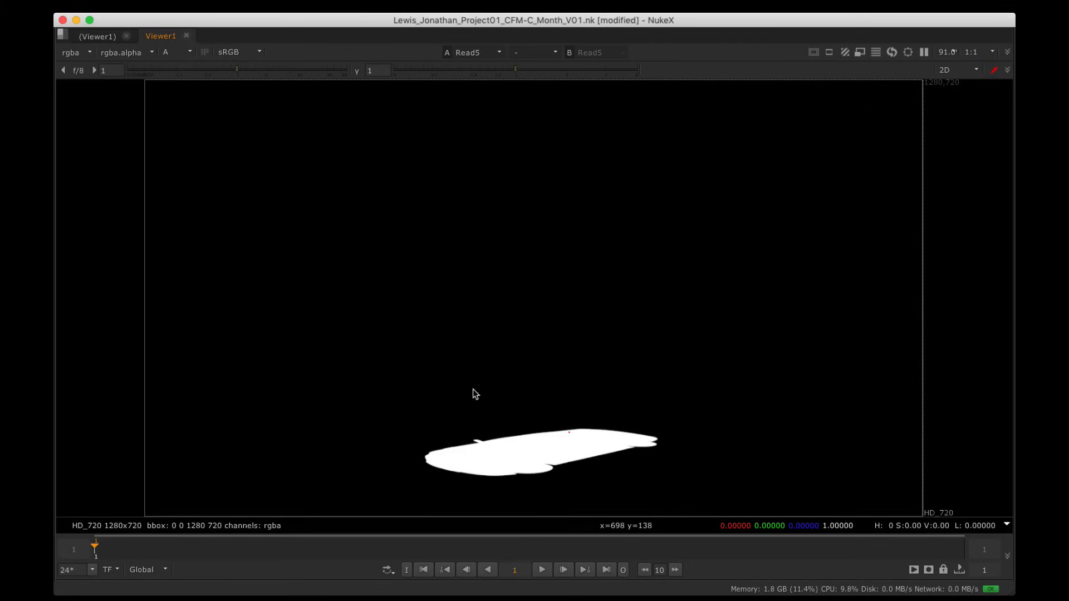
key(a)
key(a)
key(a)
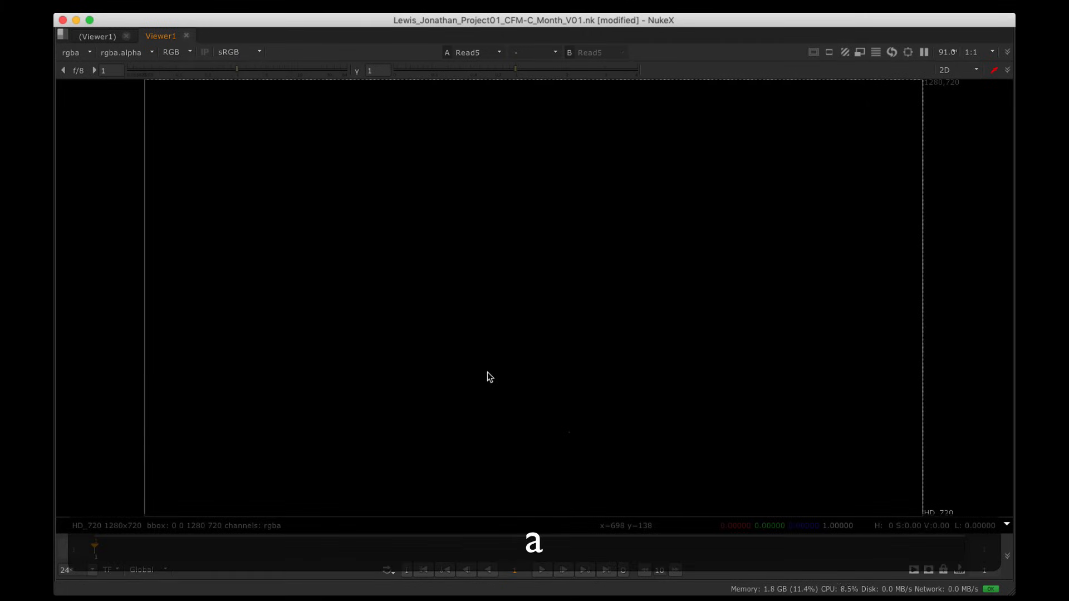
key(space)
Step: Add Grade3 below Grade2, mask it with the Car_Shadow read, and align the read nodes
alt+drag(389, 538, 460, 501)
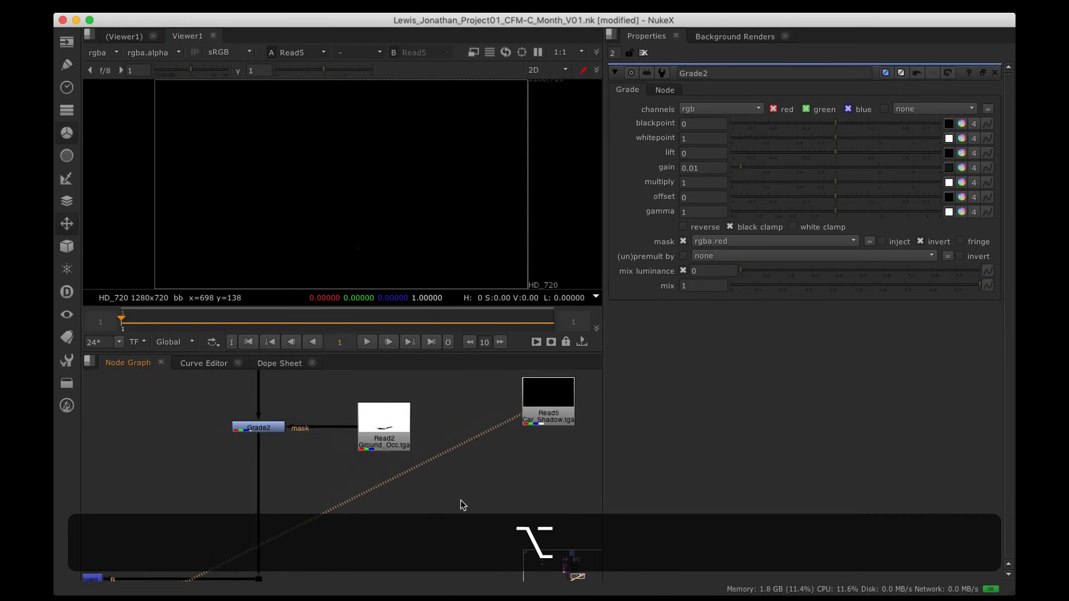
drag(384, 429, 385, 404)
click(258, 429)
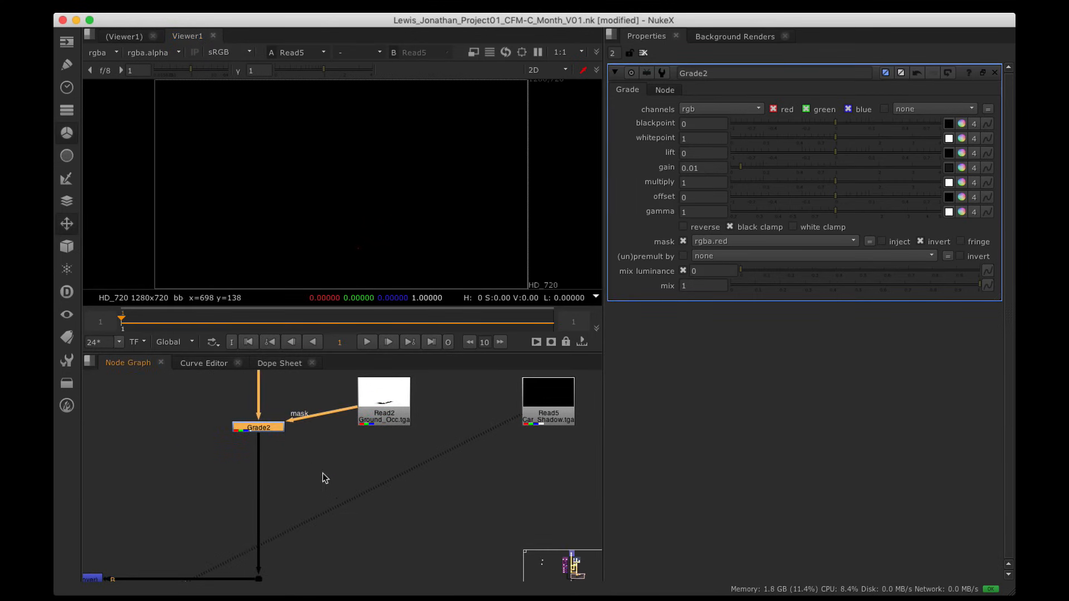
key(g)
drag(277, 445, 582, 411)
drag(567, 413, 403, 501)
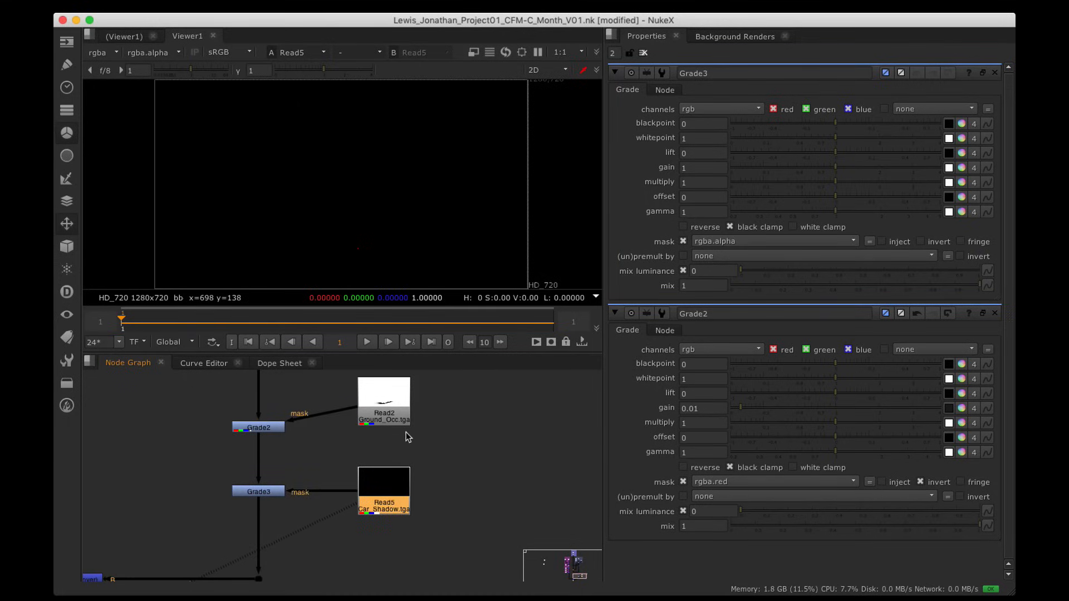
drag(398, 415, 397, 440)
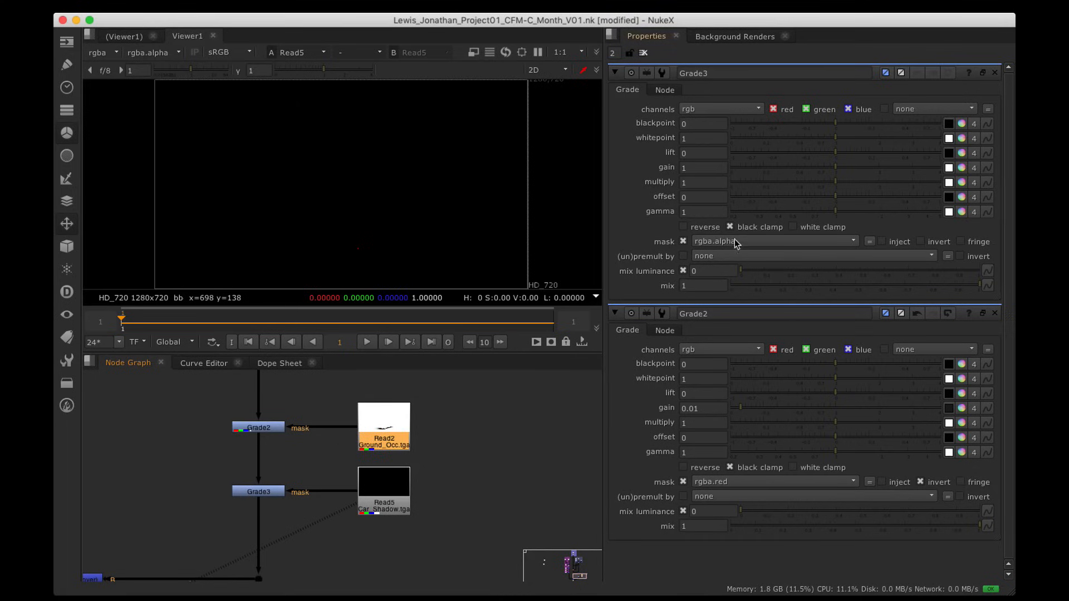
drag(399, 490, 400, 489)
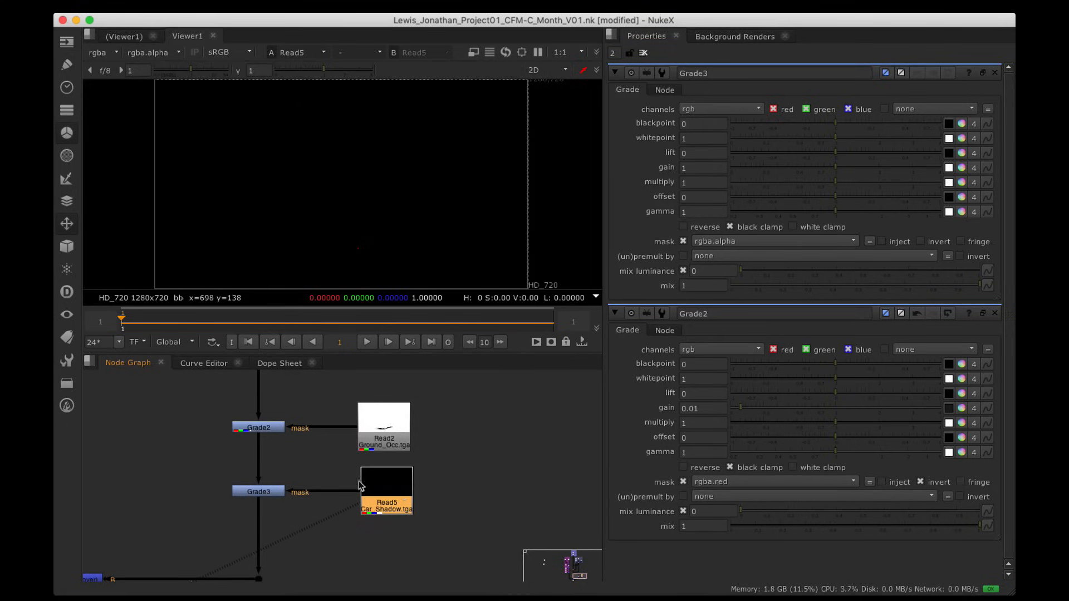
alt+drag(327, 491, 485, 456)
key(1)
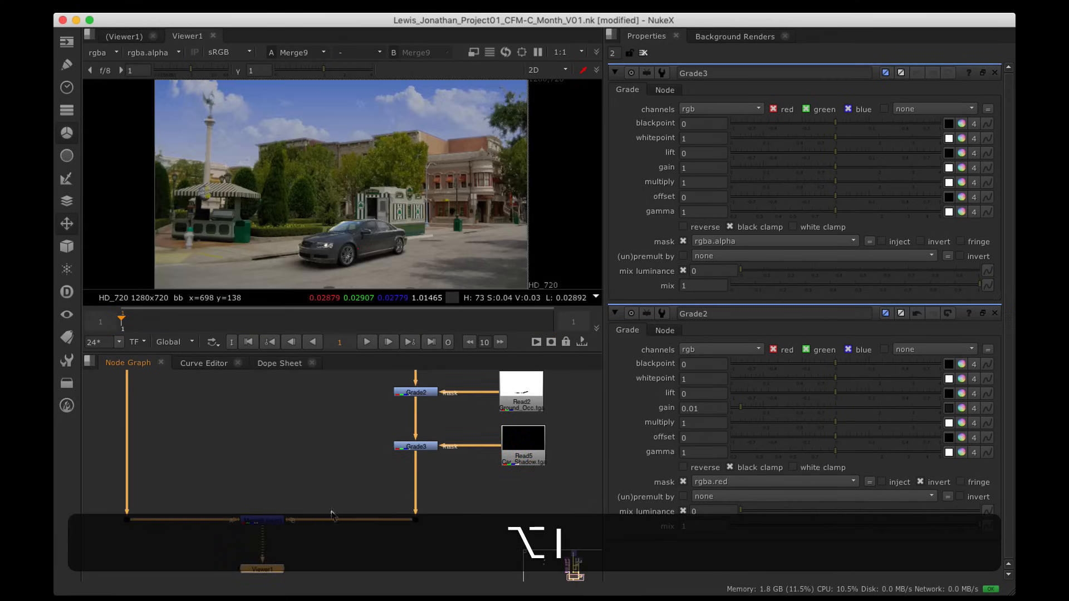
click(433, 447)
Step: View Grade3 and lower its gain to 0.52 to darken the car shadow area
key(1)
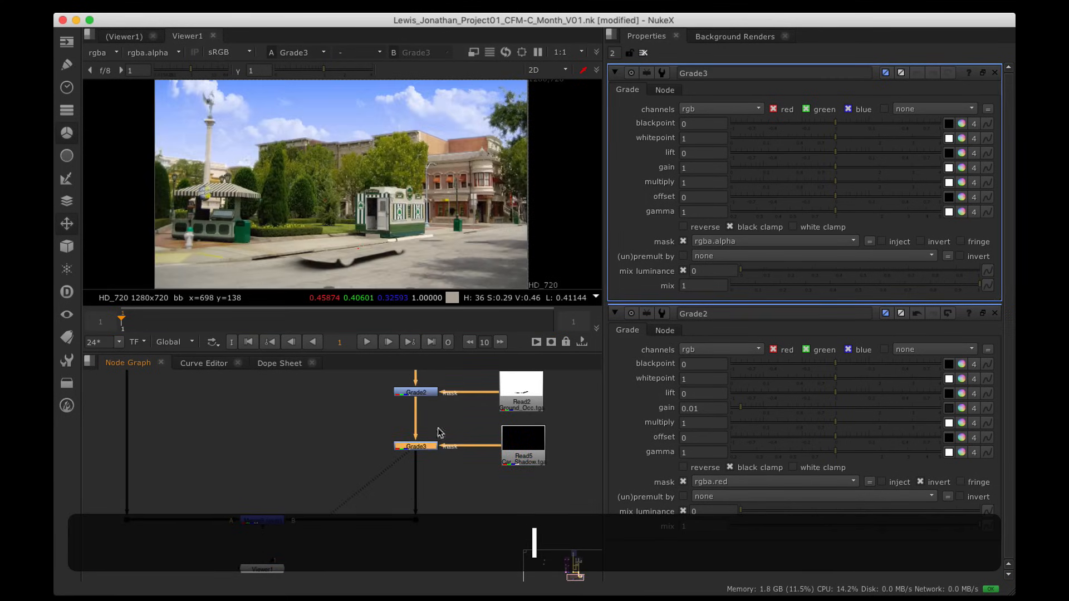
scroll(340, 250, up, 5)
alt+drag(337, 252, 431, 186)
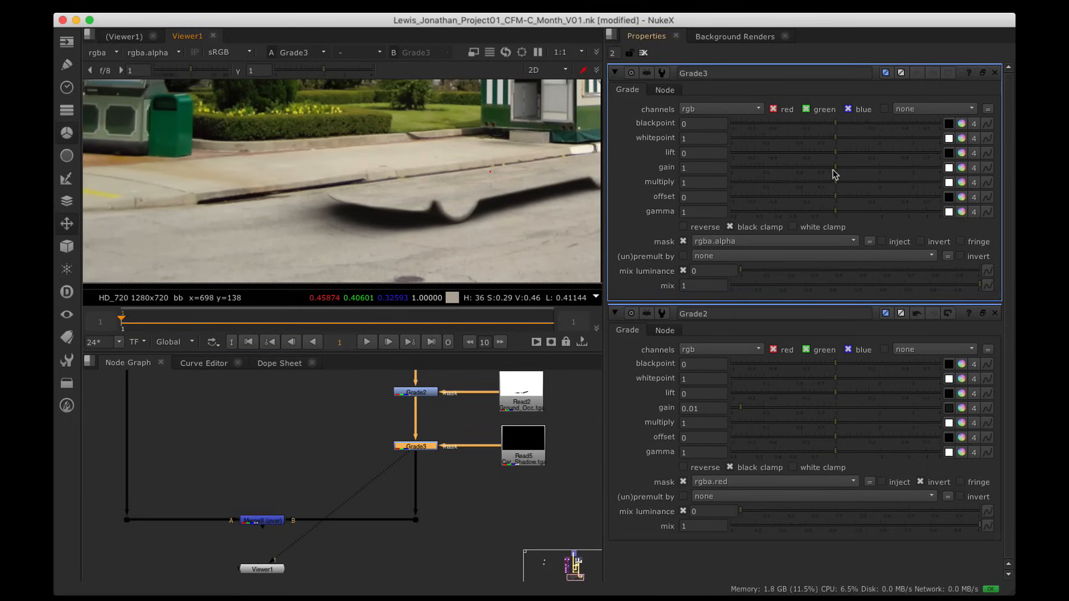
drag(835, 172, 811, 170)
alt+drag(509, 180, 370, 201)
scroll(295, 143, down, 3)
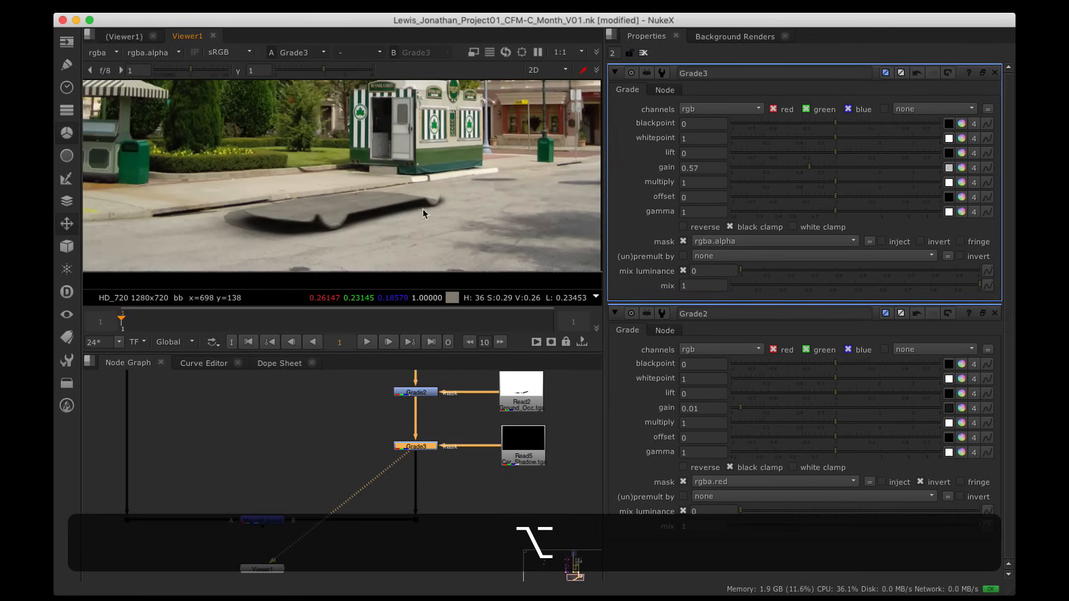
alt+drag(599, 228, 552, 227)
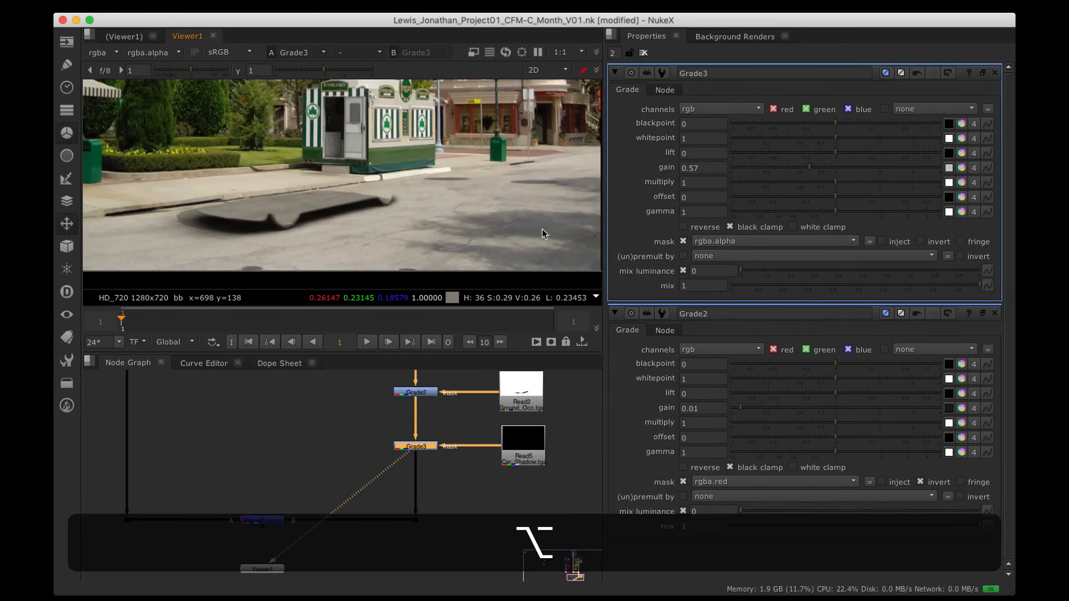
drag(808, 163, 806, 166)
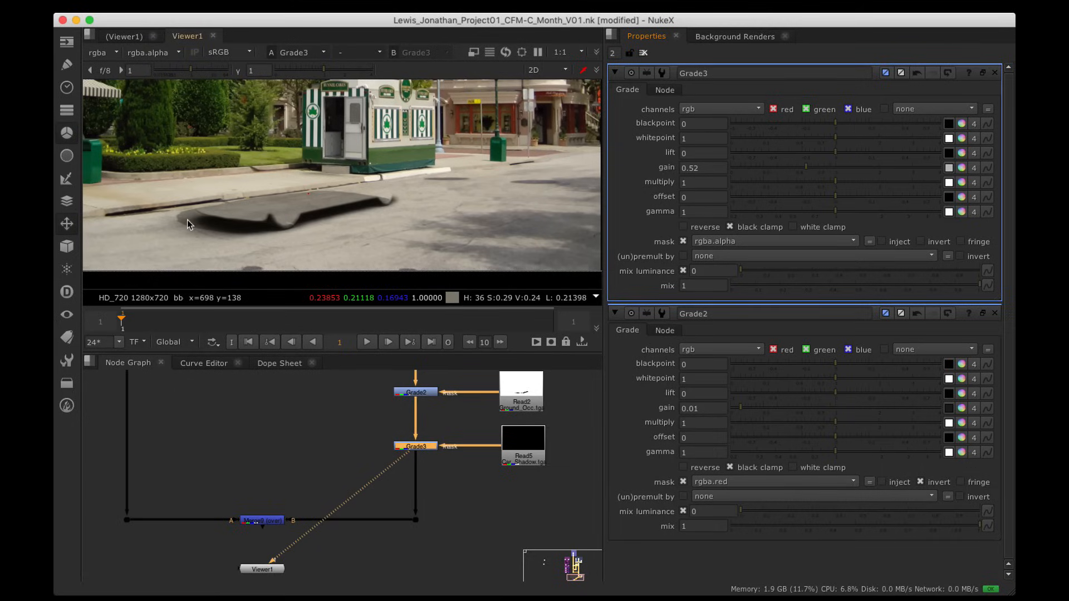
scroll(187, 219, up, 5)
alt+drag(192, 221, 249, 217)
scroll(206, 217, down, 2)
scroll(167, 218, down, 3)
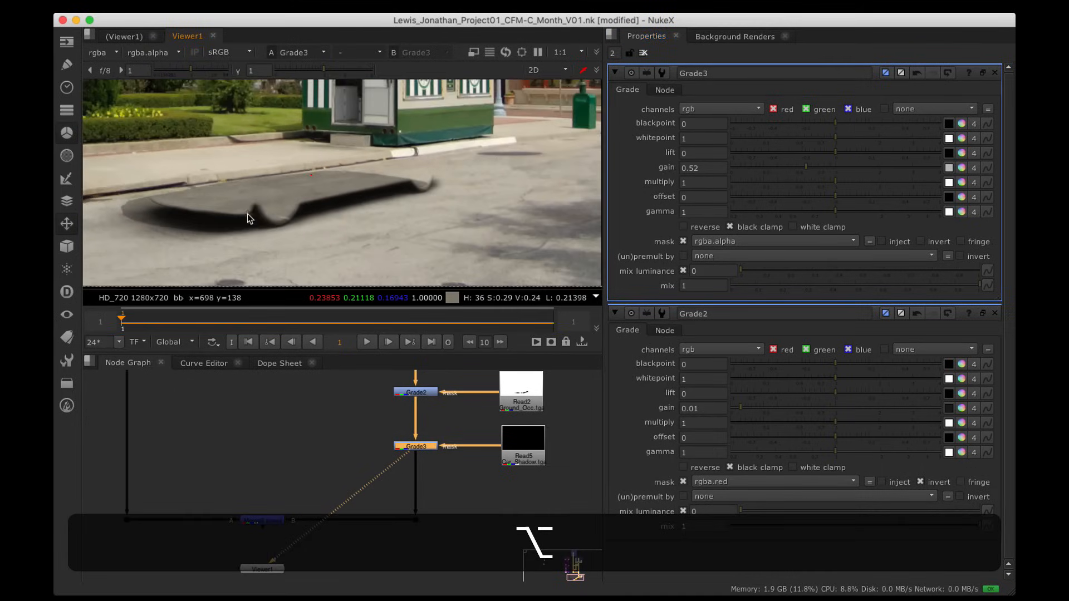
alt+drag(479, 216, 372, 217)
alt+drag(205, 215, 189, 215)
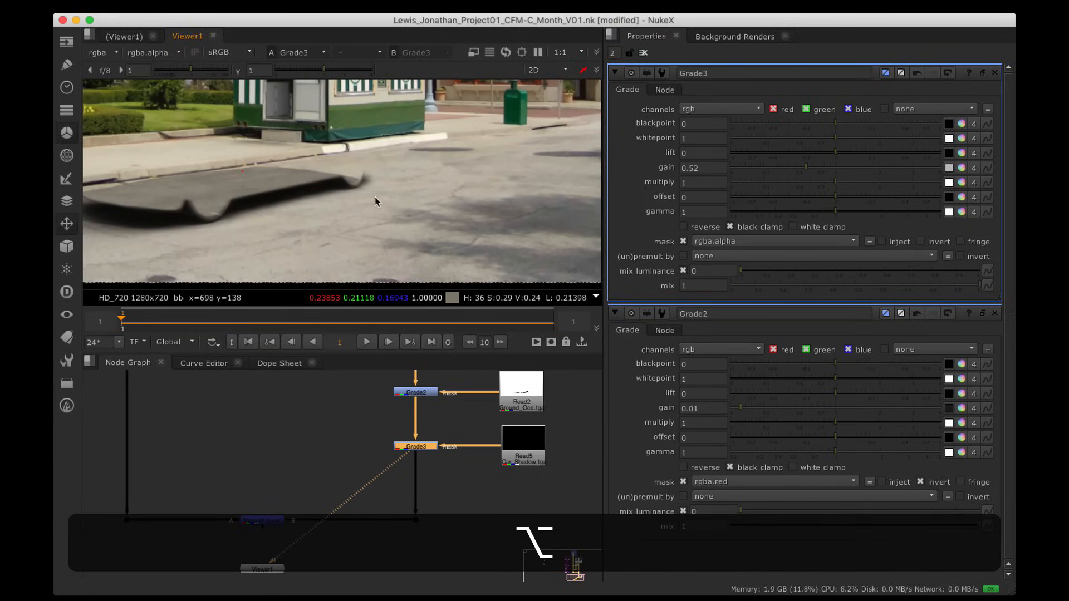
alt+drag(375, 196, 396, 189)
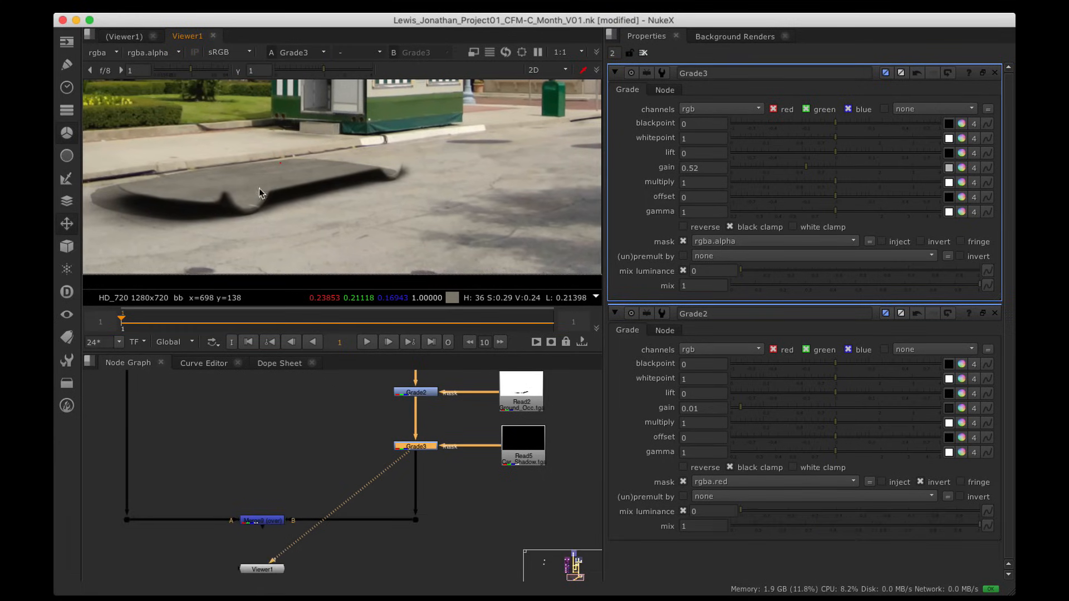
Step: Tint Grade3's gain slightly blue in the colour picker, to about 0.58, 0.59, 0.65
super+click(961, 168)
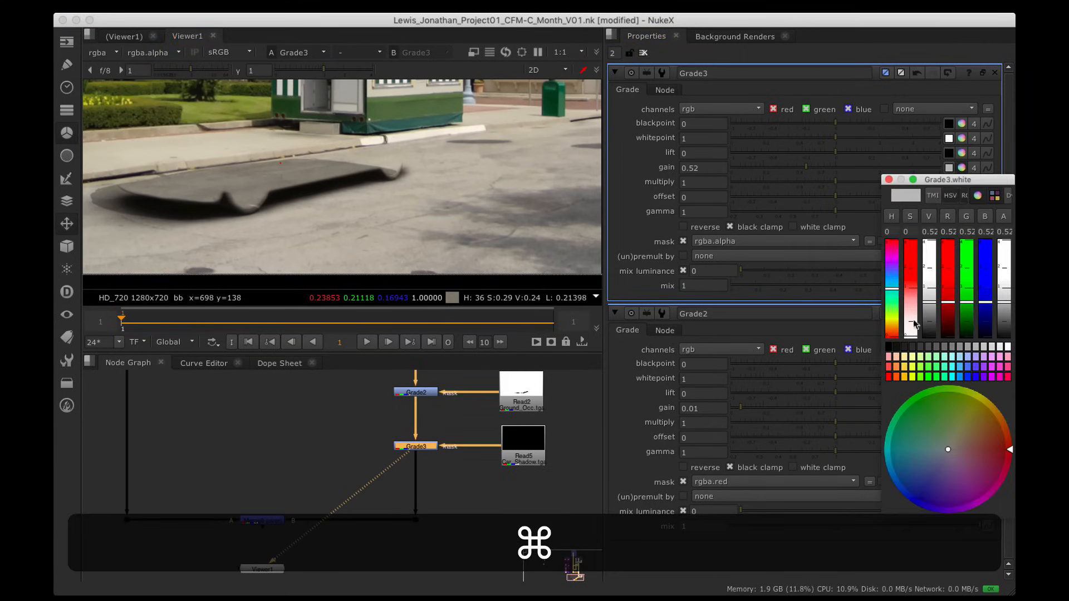
mouse_move(949, 454)
mouse_down()
mouse_move(944, 473)
mouse_move(936, 462)
mouse_up()
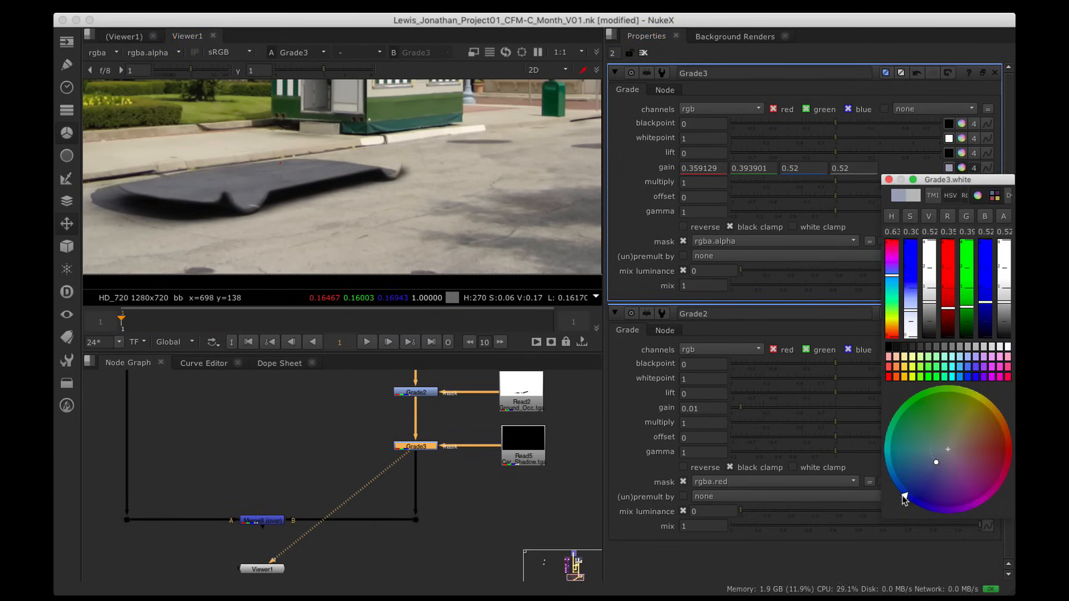
drag(946, 179, 668, 271)
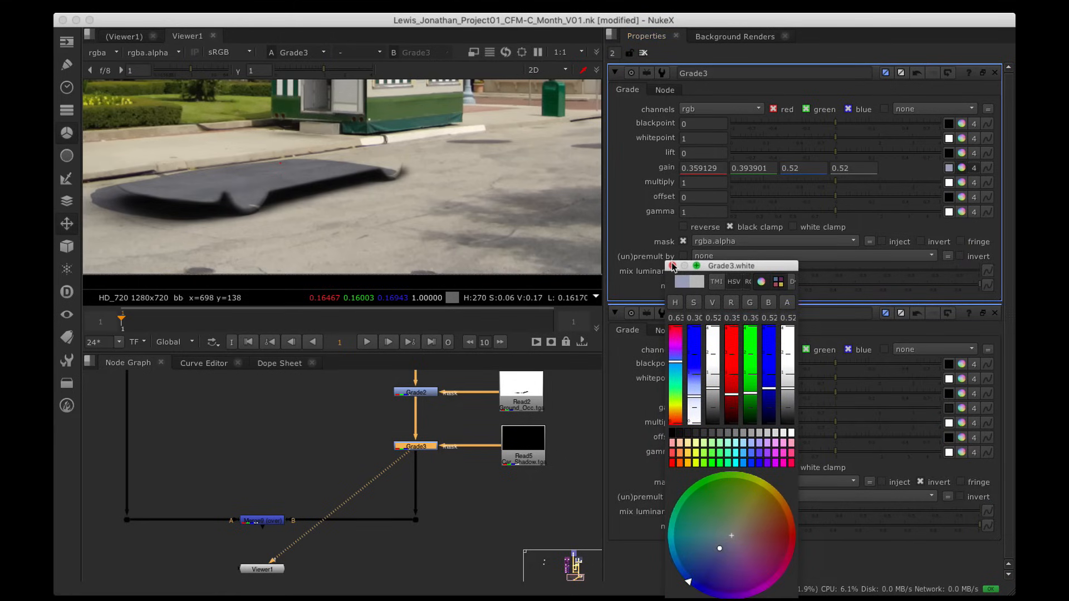
mouse_move(711, 389)
mouse_down()
mouse_move(695, 392)
mouse_move(694, 411)
mouse_move(717, 386)
mouse_up()
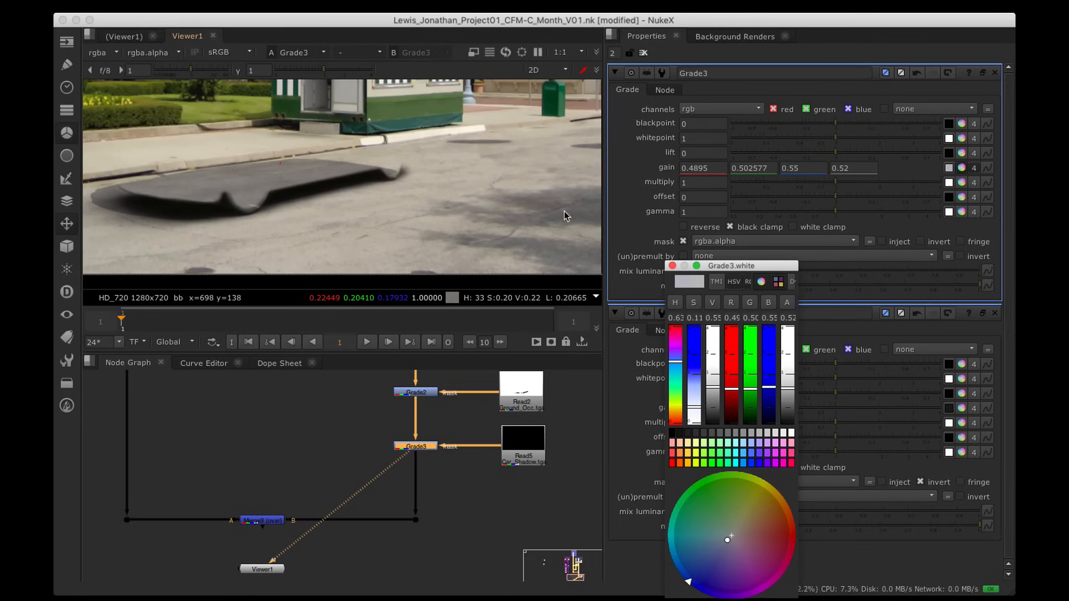
alt+middle_drag(518, 221, 466, 216)
alt+drag(466, 217, 450, 217)
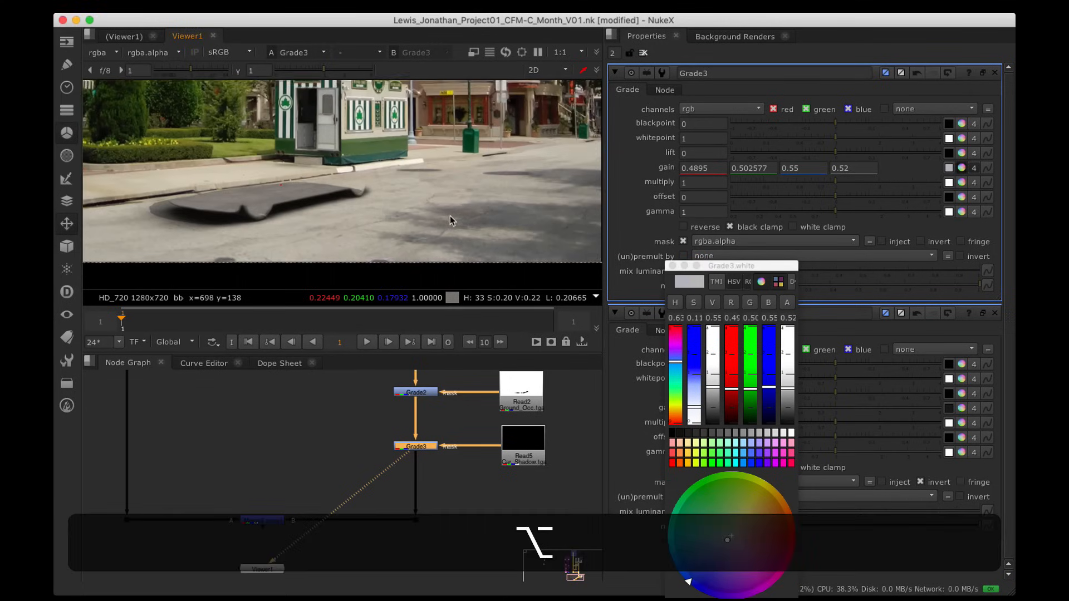
alt+middle_drag(451, 217, 446, 227)
alt+drag(446, 227, 461, 235)
alt+middle_drag(461, 235, 479, 239)
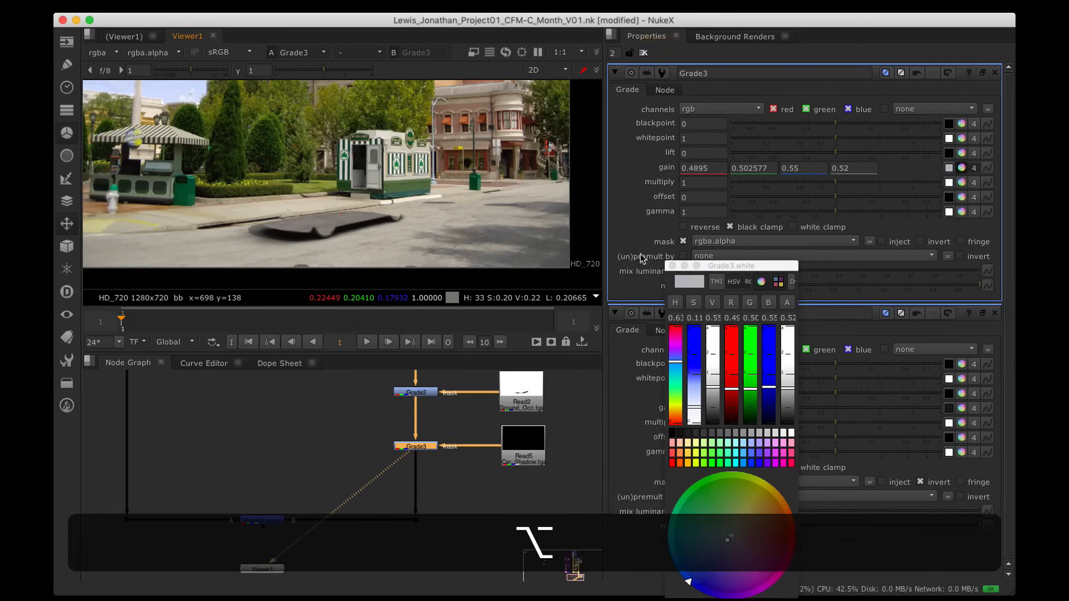
drag(714, 387, 716, 386)
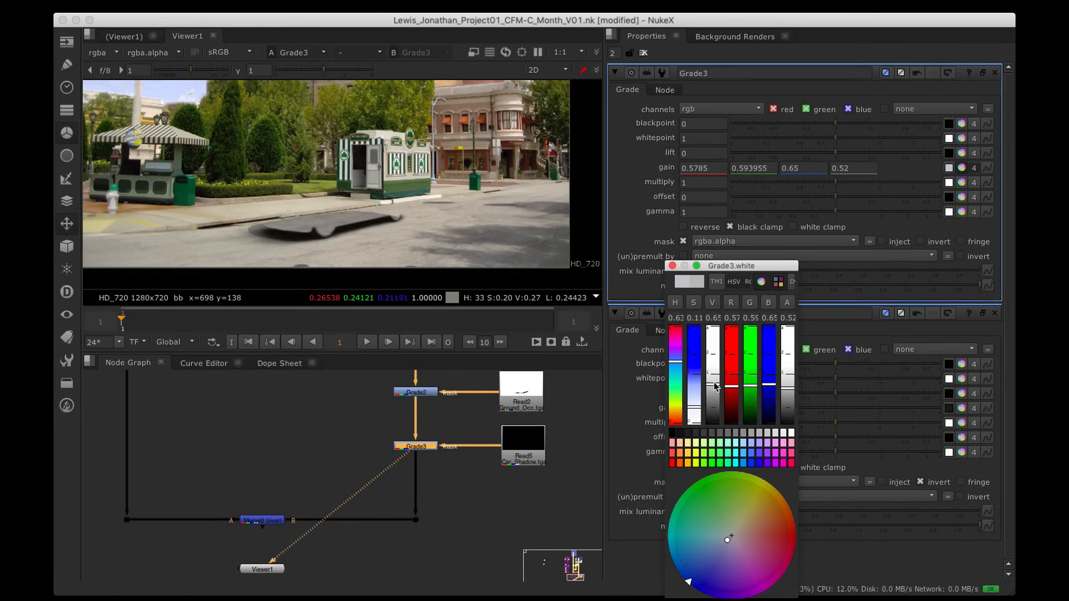
click(673, 265)
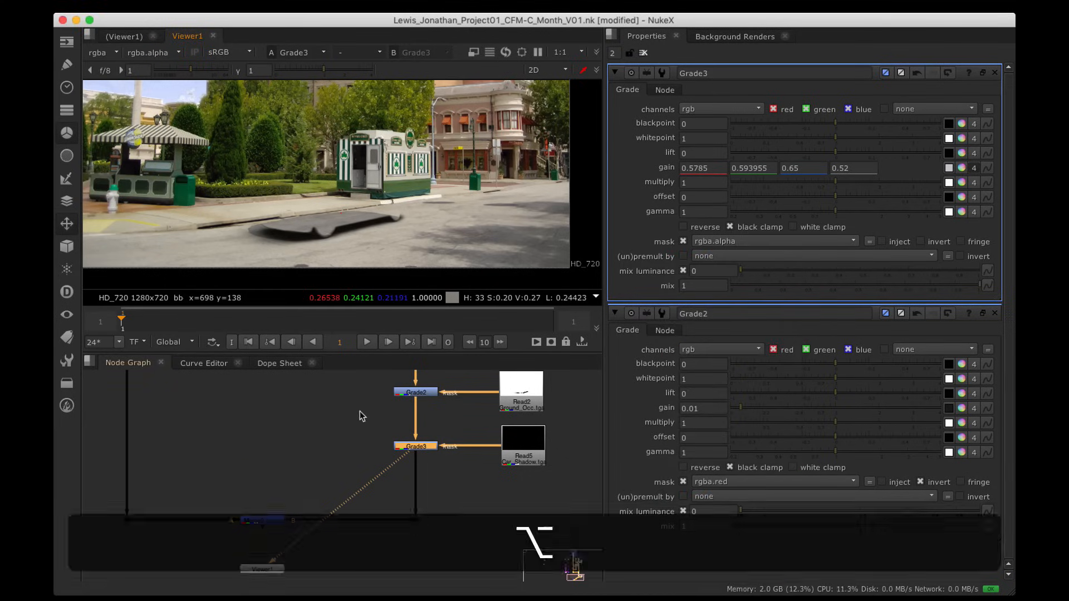
Step: Find the car render passes in the Node Graph and view Merge8 in the viewer
scroll(363, 416, down, 3)
alt+drag(370, 440, 412, 516)
alt+drag(416, 422, 380, 357)
alt+drag(363, 472, 366, 426)
scroll(365, 440, up, 3)
click(356, 475)
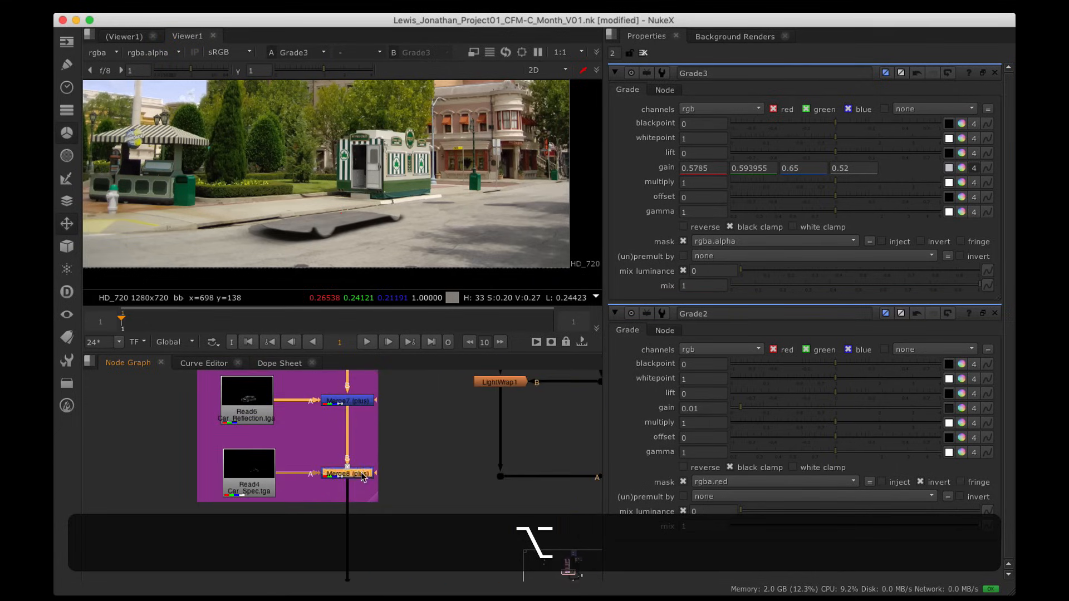
key(alt+1)
Step: Fit the full frame and switch the viewer to Merge8's alpha channel, showing the white car silhouette
scroll(427, 232, down, 2)
alt+drag(427, 231, 399, 233)
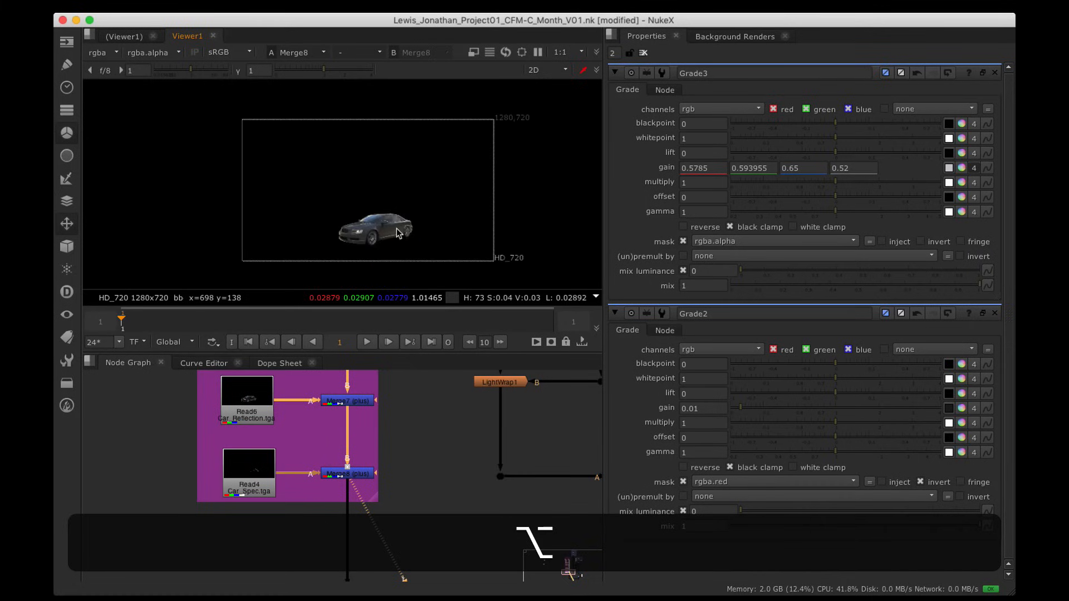
scroll(420, 223, up, 2)
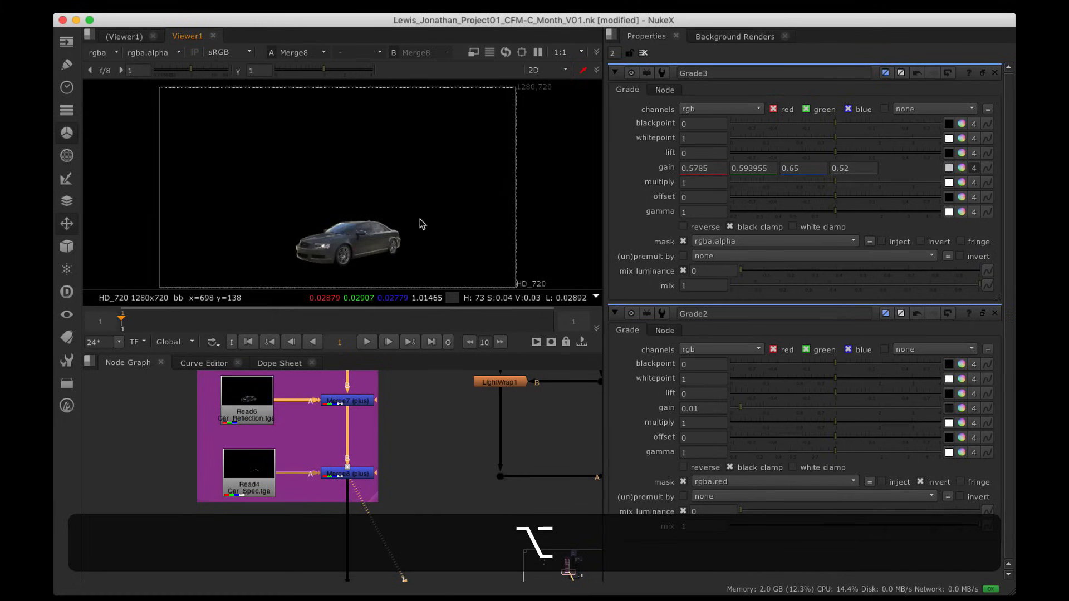
key(alt+a)
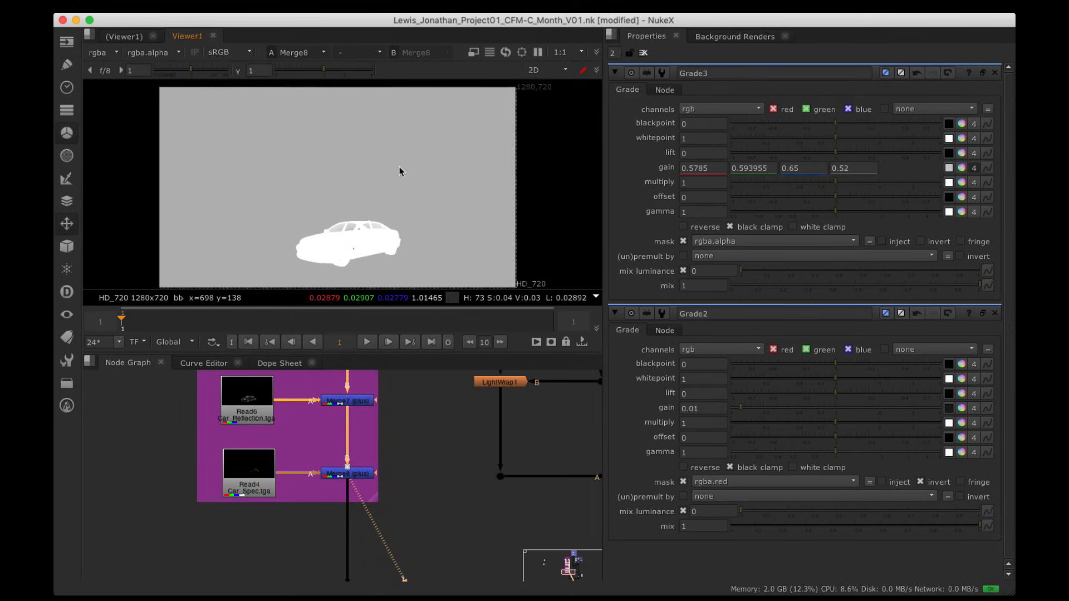
Step: View Merge7 and then Merge8 in the viewer, toggling between colour and alpha
alt+drag(415, 418, 416, 491)
key(a)
key(a)
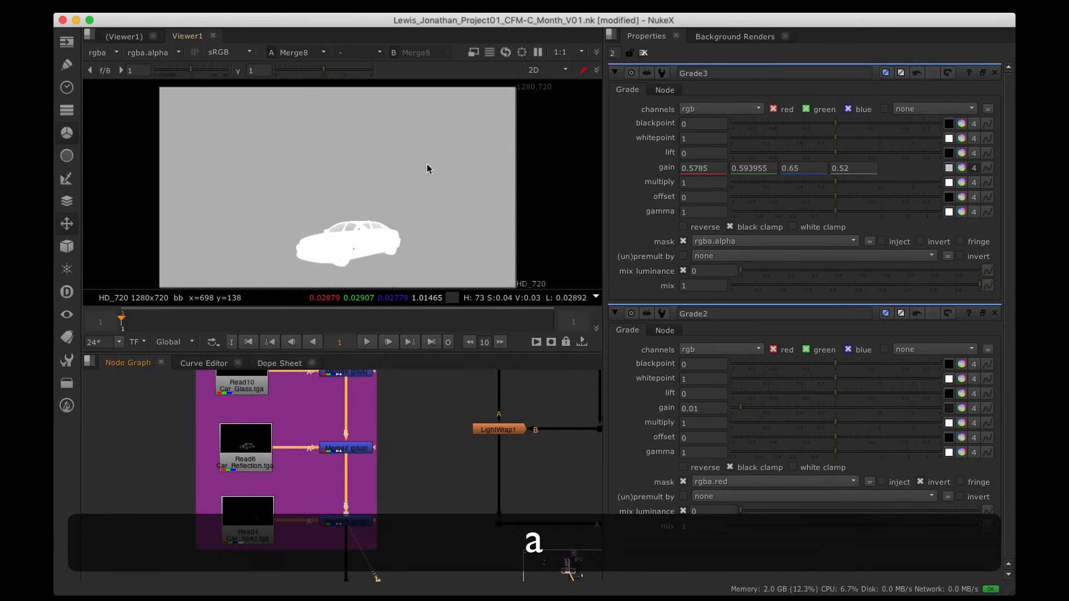
key(a)
key(a)
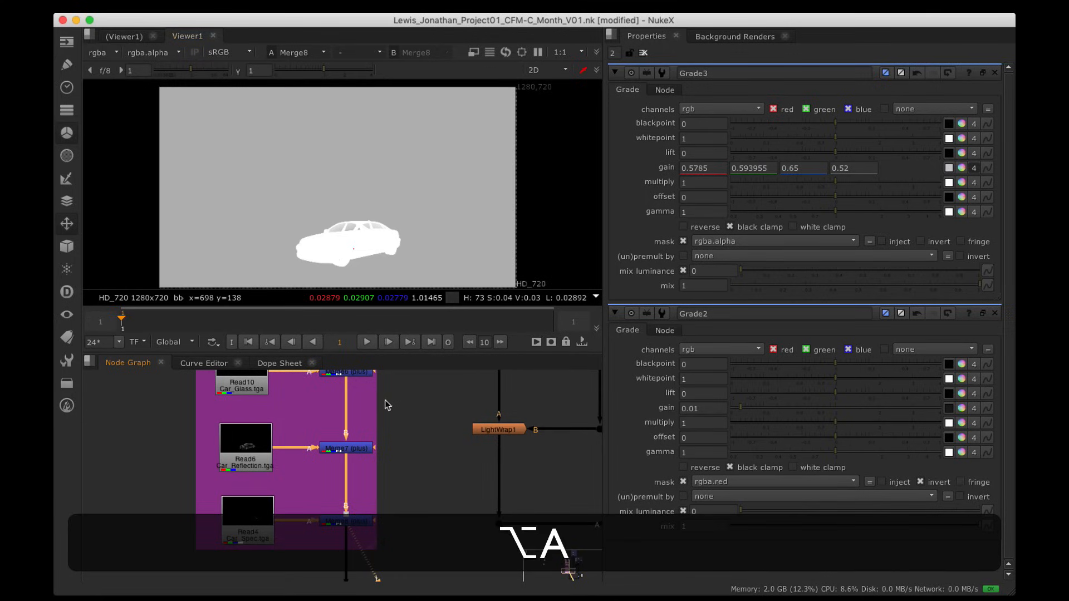
alt+drag(389, 406, 397, 420)
click(369, 465)
key(alt+1)
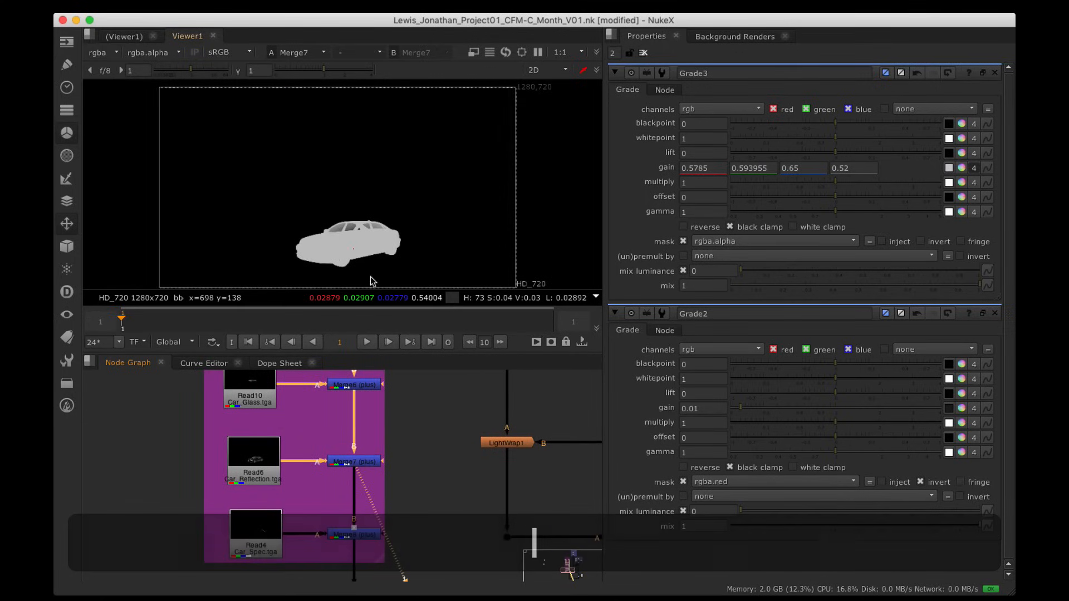
alt+drag(448, 529, 433, 434)
click(353, 429)
key(1)
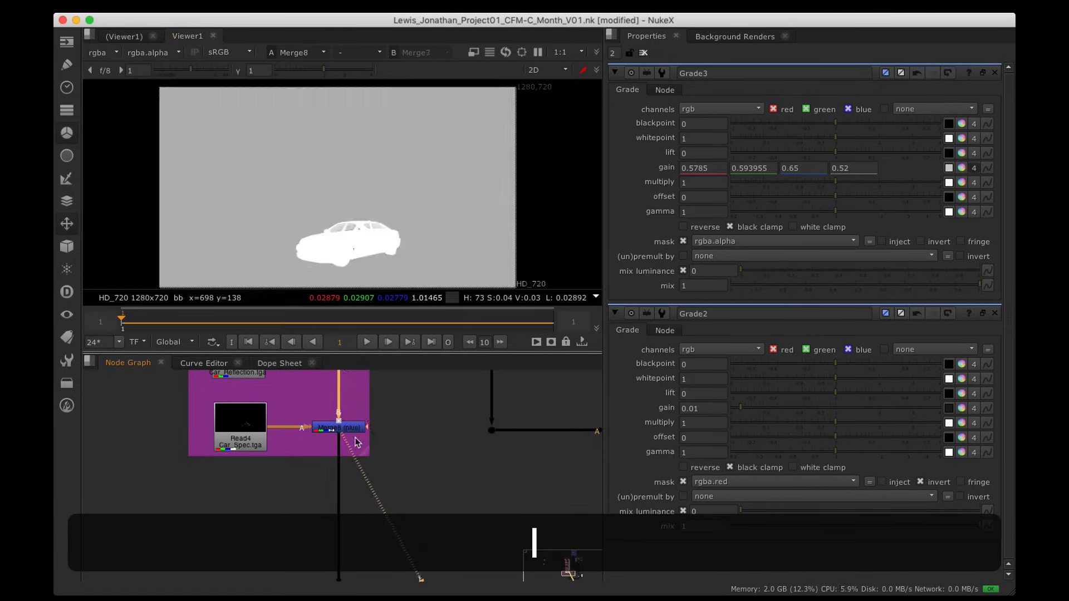
key(a)
key(a)
key(a)
Step: View the Car_Spec read and check its alpha before returning to colour
alt+drag(355, 440, 401, 440)
click(294, 423)
key(1)
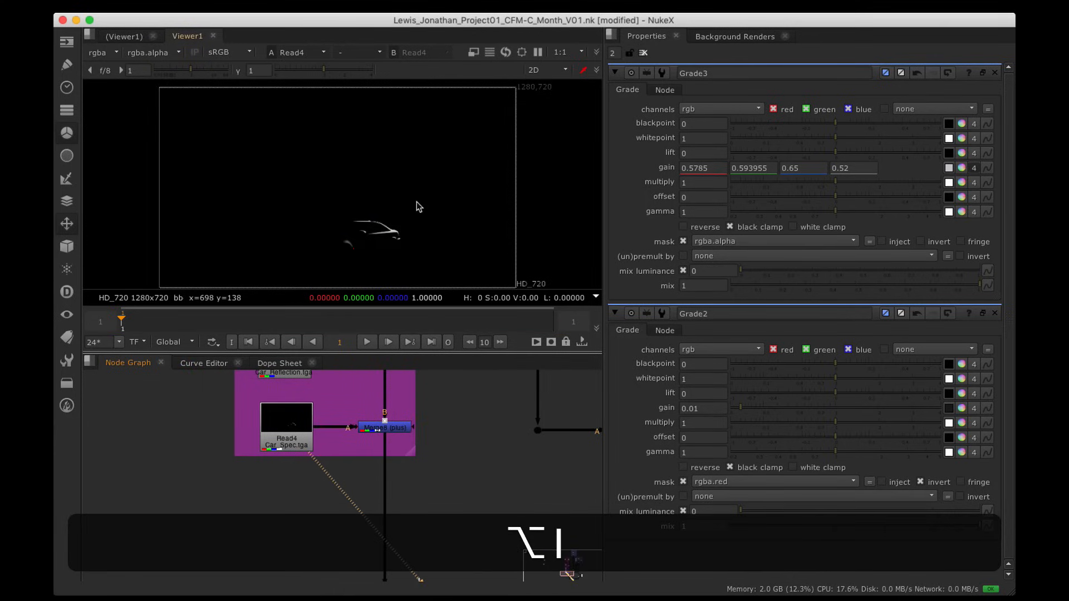
key(a)
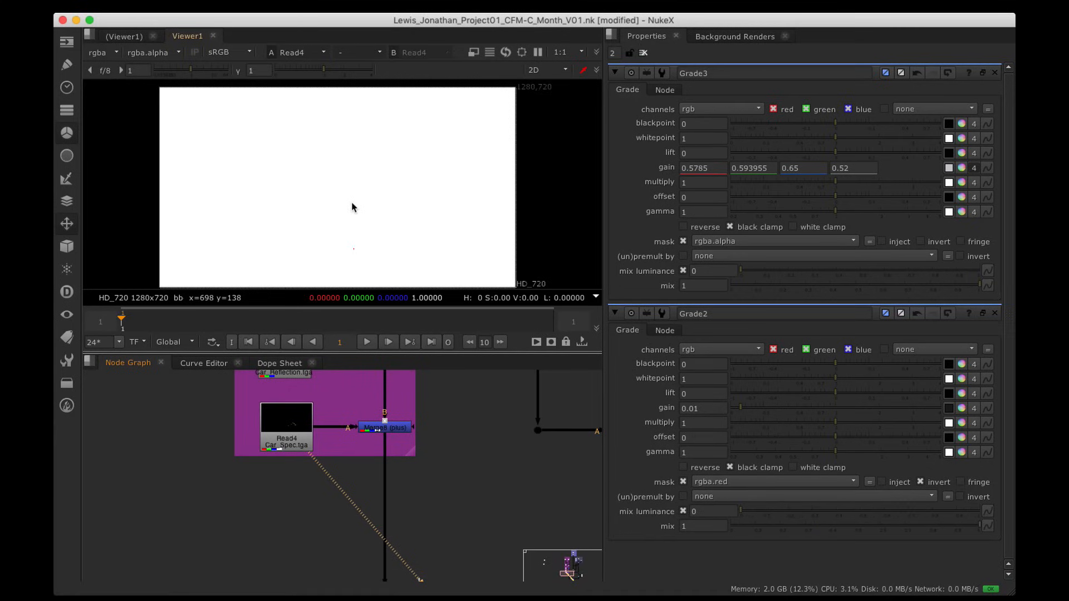
key(a)
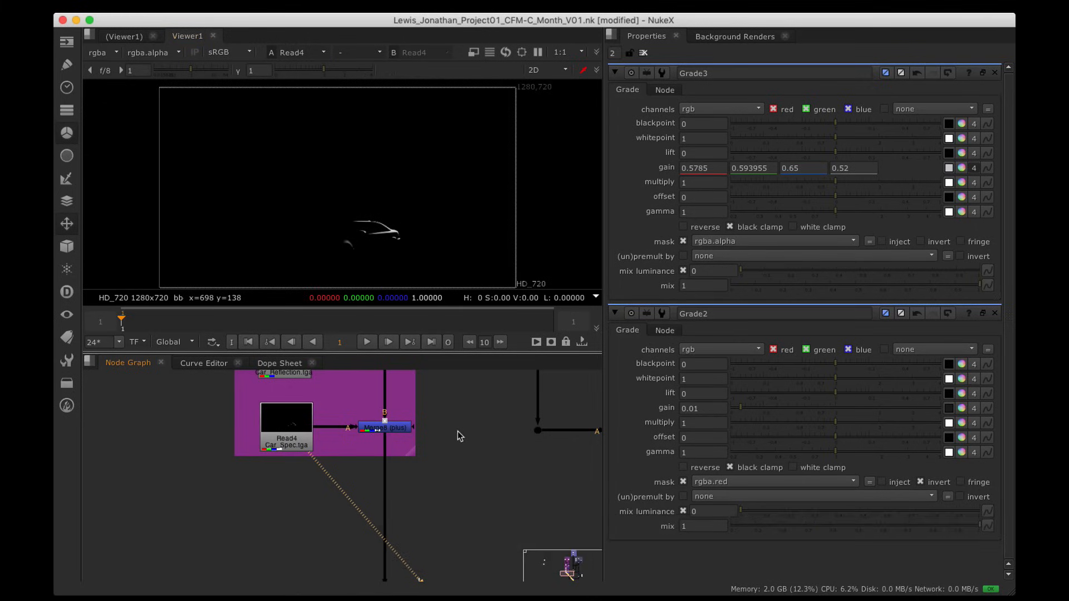
Step: Survey the rest of the node tree, then pan back to Read4 and Merge8
scroll(508, 400, down, 6)
alt+drag(579, 375, 423, 489)
scroll(369, 461, up, 5)
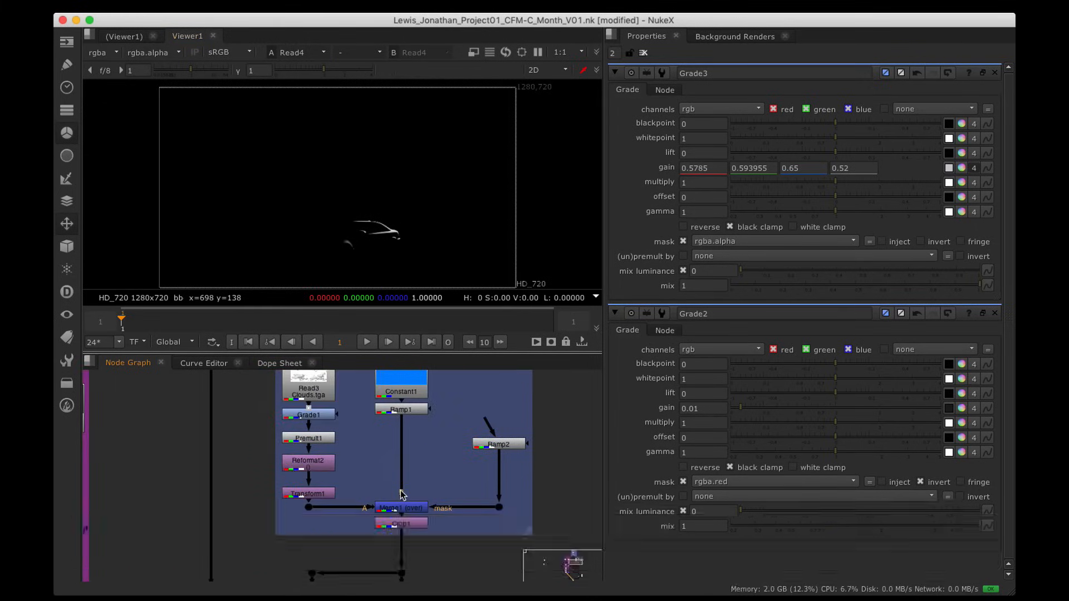
alt+drag(347, 543, 451, 376)
mouse_move(364, 481)
alt+mouse_down()
mouse_move(392, 435)
mouse_move(459, 382)
alt+mouse_up()
mouse_move(358, 476)
alt+mouse_down()
mouse_move(432, 416)
mouse_move(462, 374)
alt+mouse_up()
alt+drag(383, 446, 425, 388)
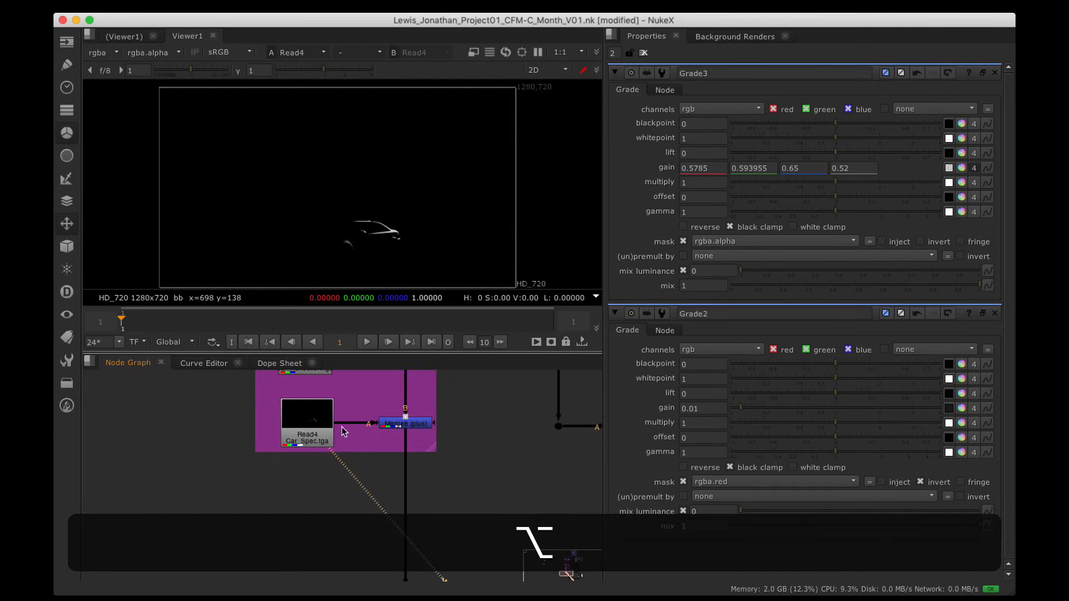
Step: Set Merge8's A-input alpha channel to none
double_click(427, 429)
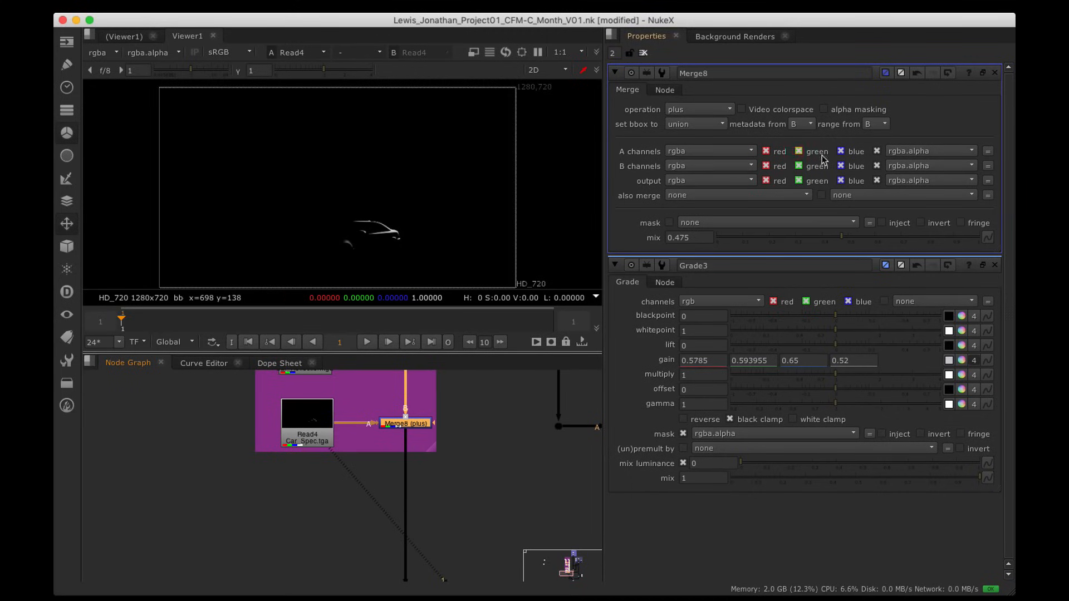
click(912, 151)
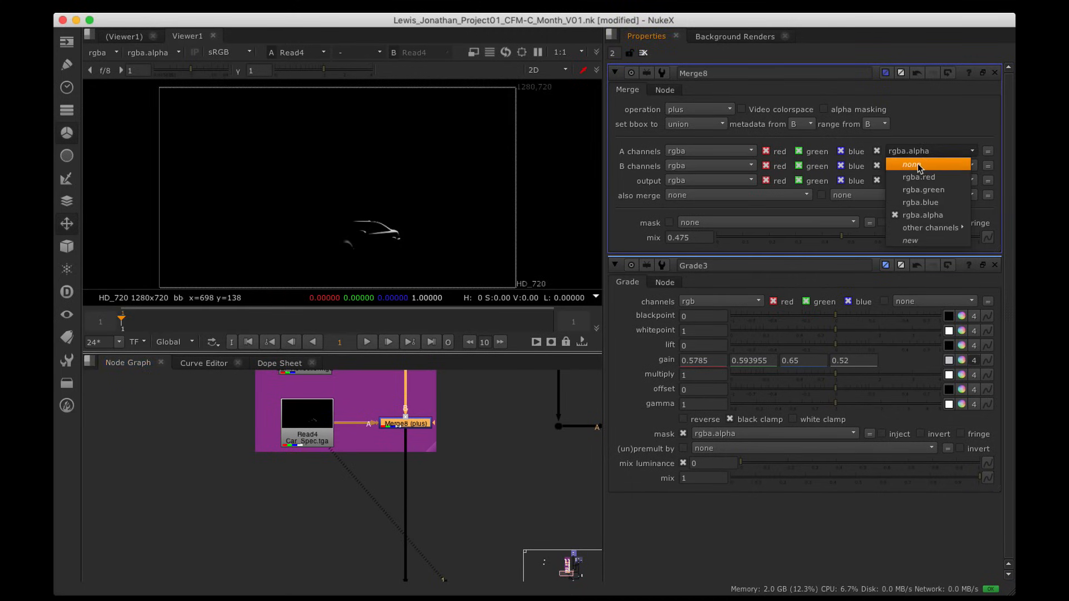
click(912, 165)
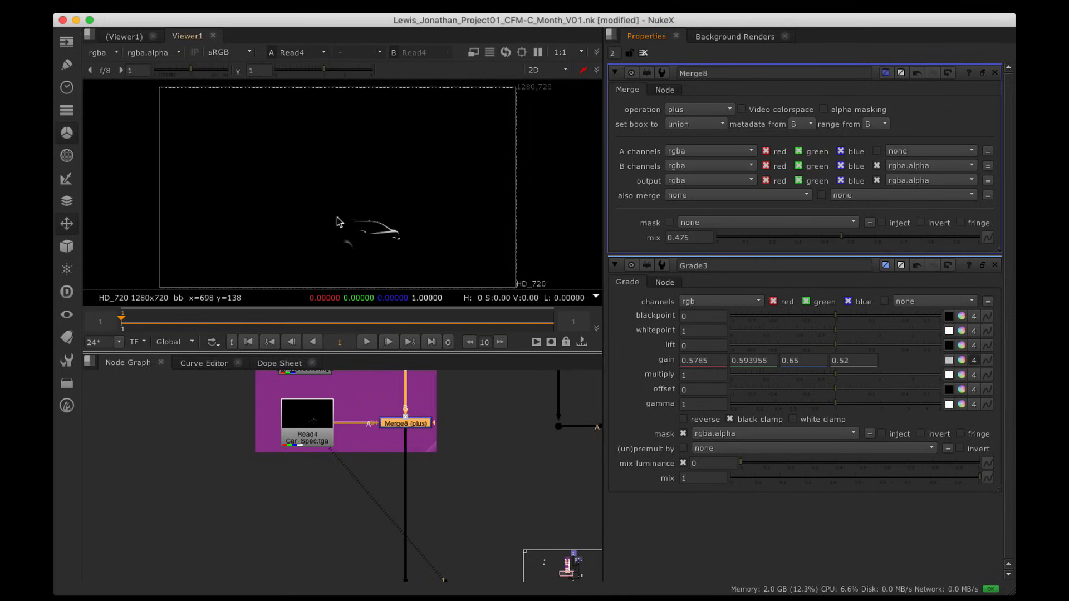
Step: View Merge8's colour and alpha, test a lower mix of about 0.32, then restore mix to 1
key(1)
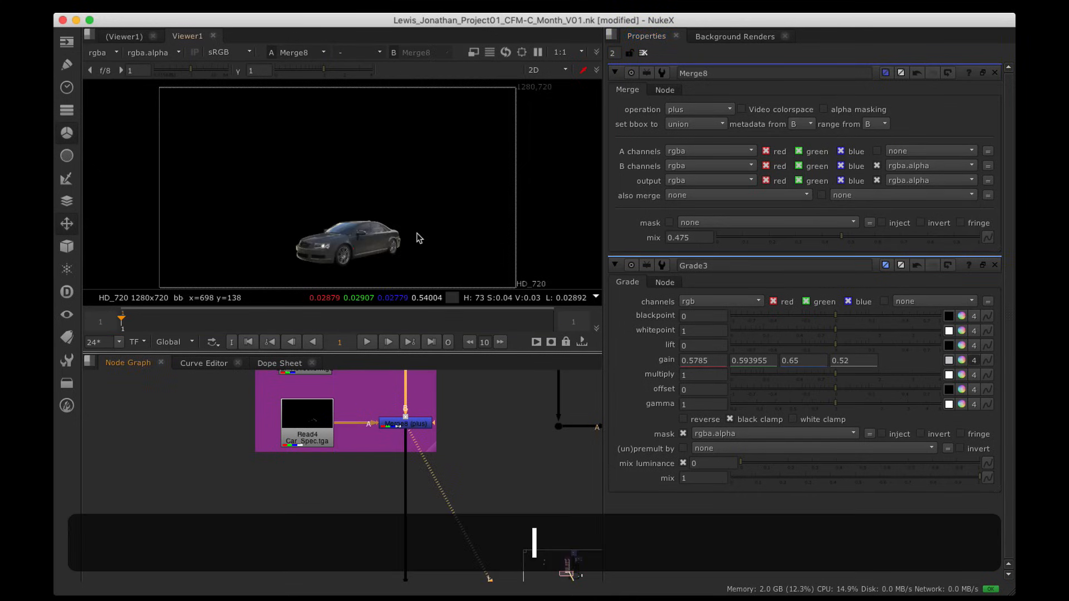
key(a)
key(a)
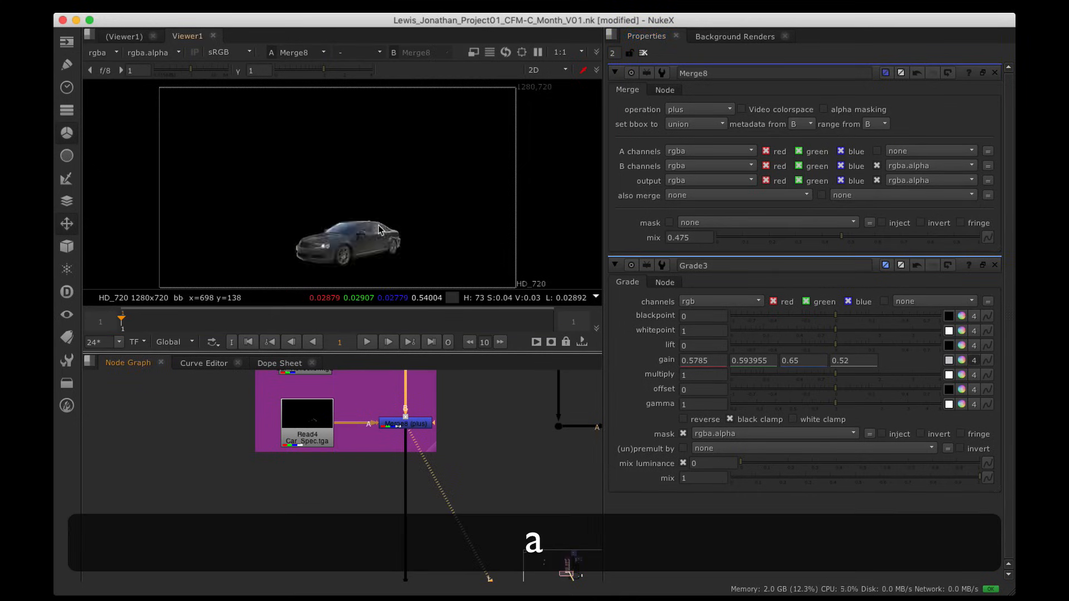
key(a)
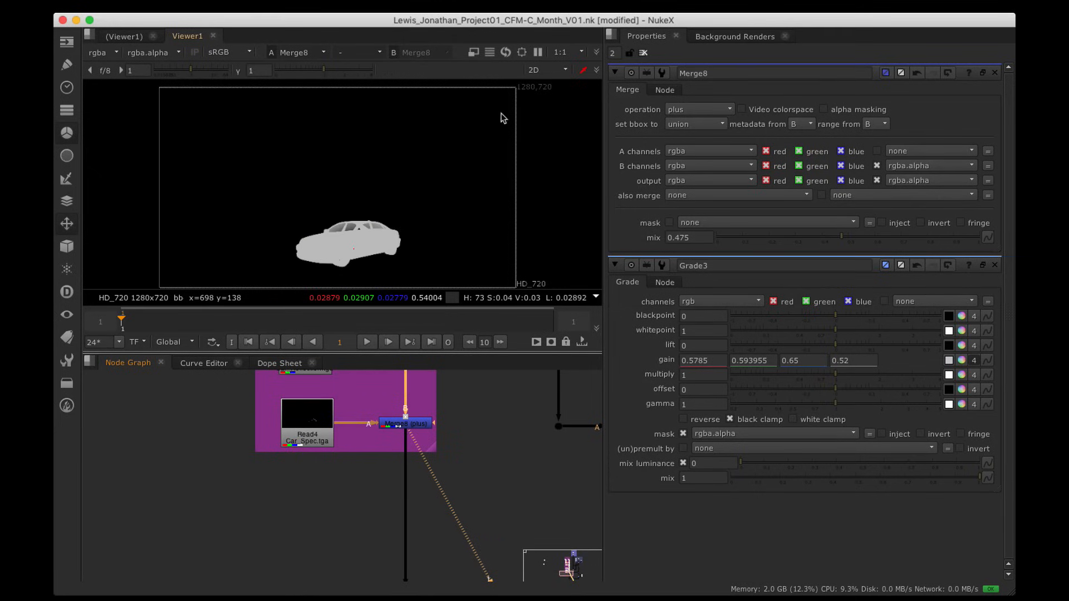
key(a)
key(a)
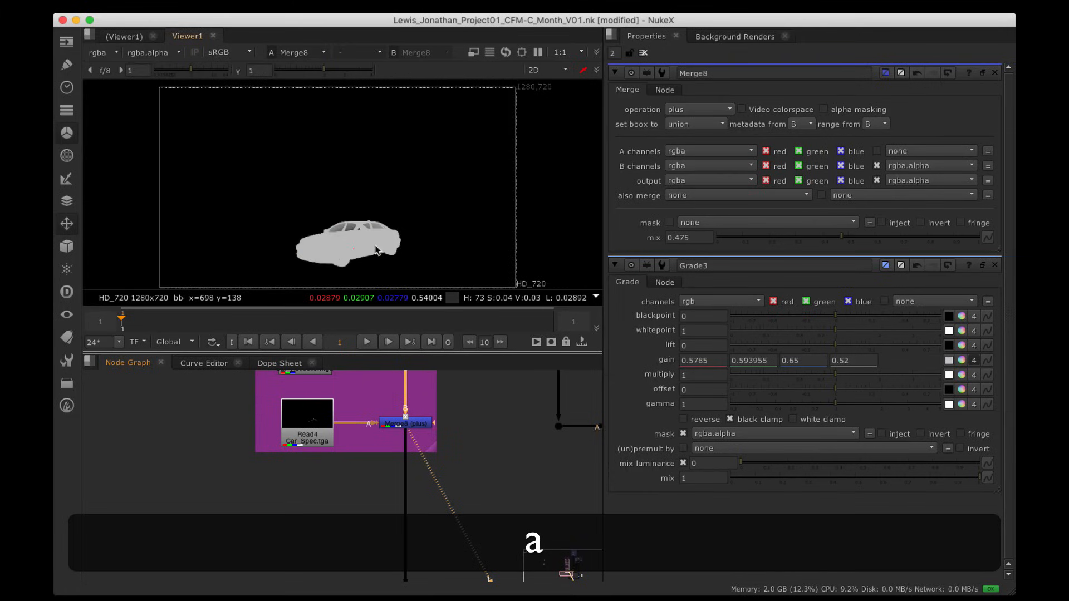
scroll(374, 245, up, 5)
key(a)
key(a)
key(a)
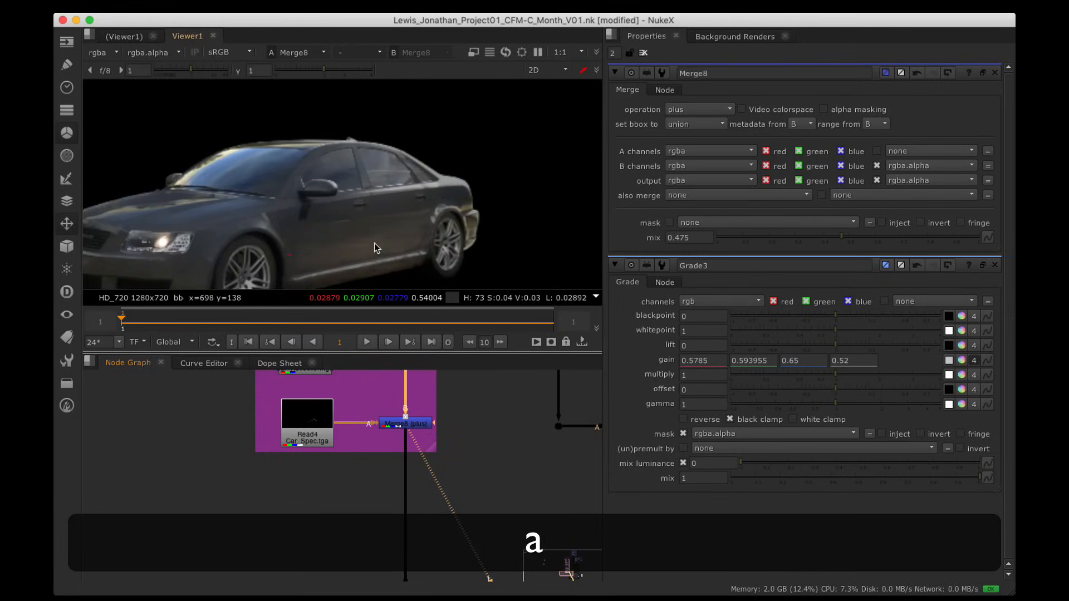
drag(855, 241, 981, 238)
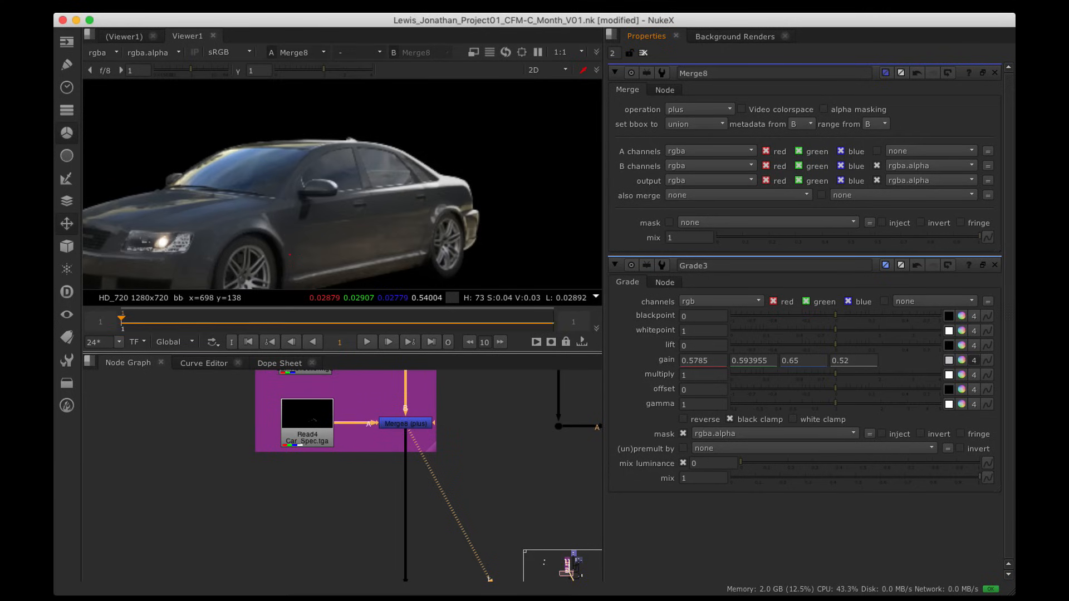
key(a)
key(a)
key(a)
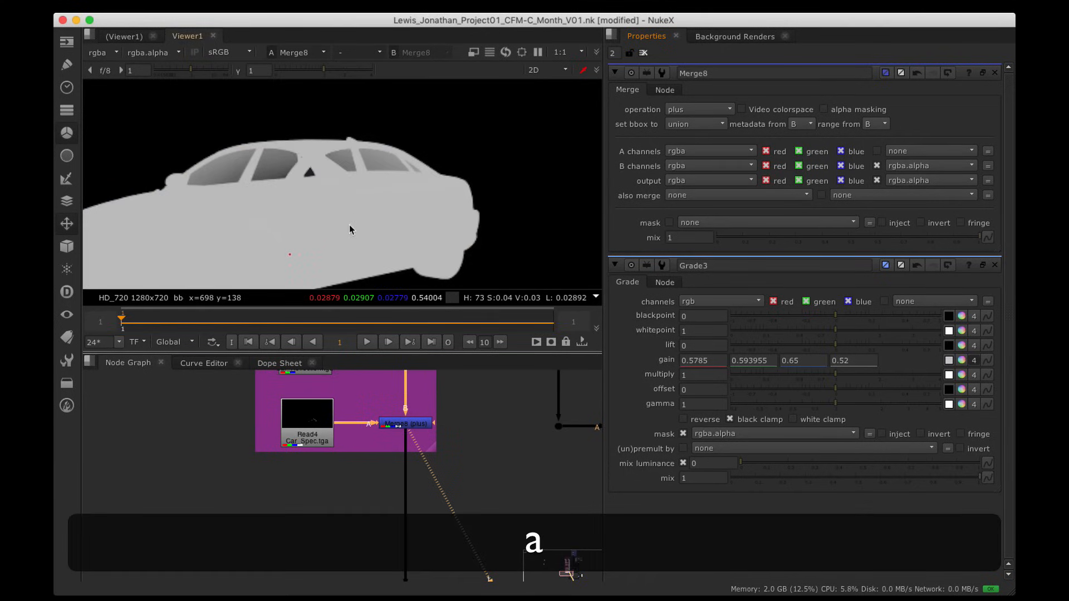
key(a)
Step: Pan the Node Graph down to Merge7 and select it
scroll(347, 225, down, 5)
alt+drag(397, 451, 392, 592)
scroll(382, 449, down, 2)
alt+drag(388, 506, 356, 495)
click(377, 474)
Step: View Merge7's alpha, then Merge6 and Premult3 outputs in turn
key(1)
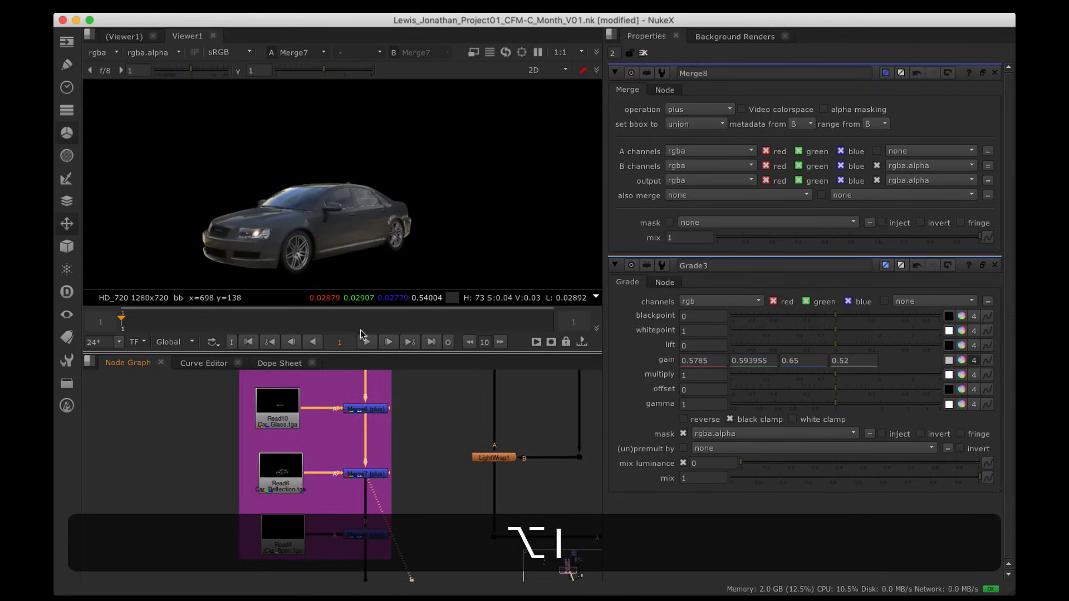
key(a)
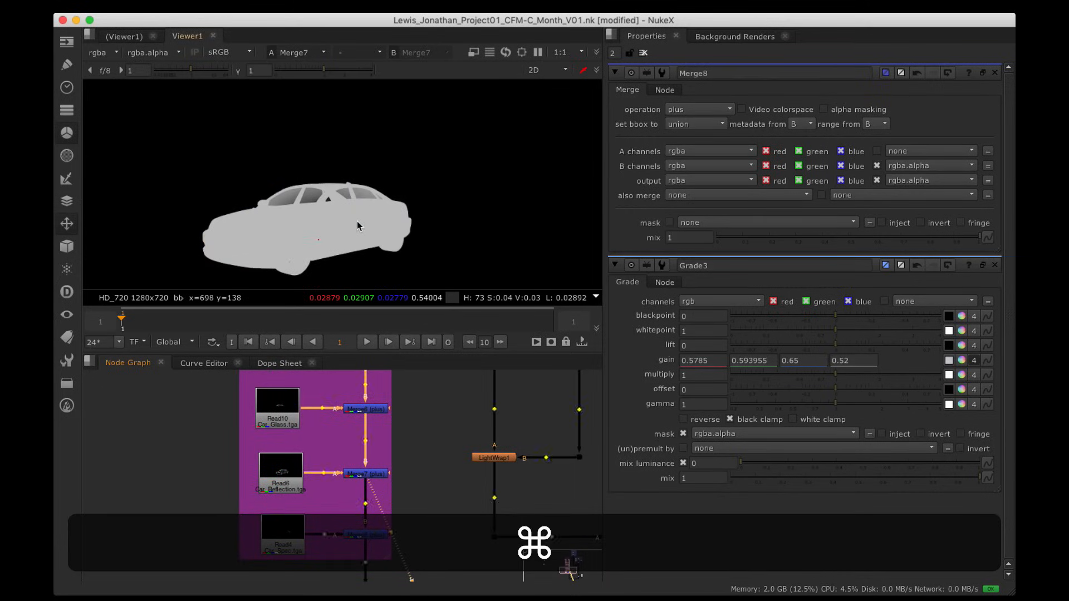
alt+super+drag(379, 429, 382, 461)
click(383, 441)
key(1)
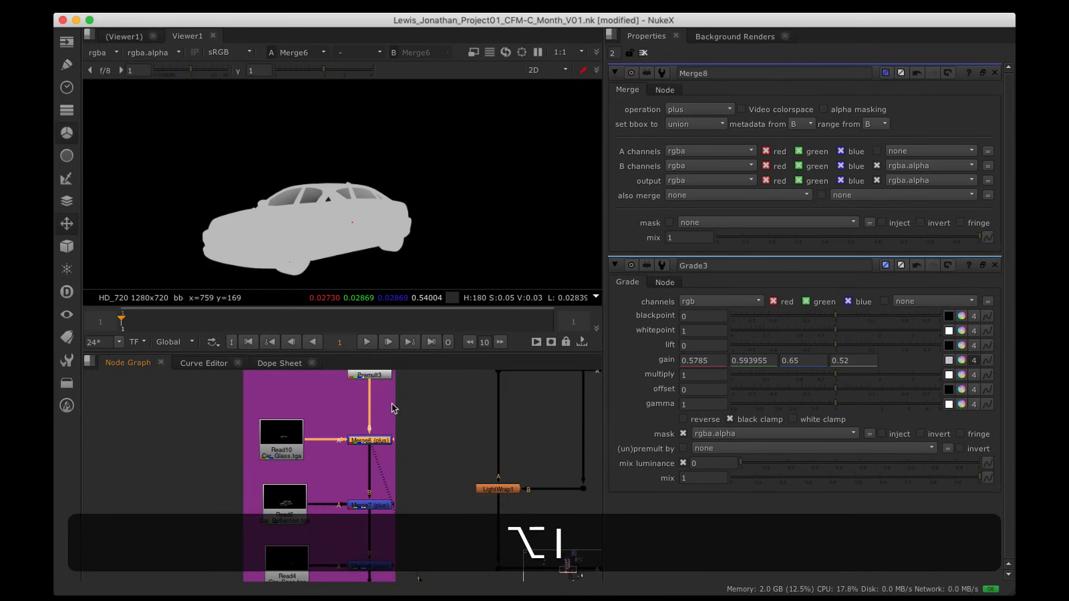
alt+drag(391, 403, 393, 467)
click(383, 435)
key(1)
Step: View Merge5, then Merge4, then Merge5 again in the viewer
click(384, 414)
key(1)
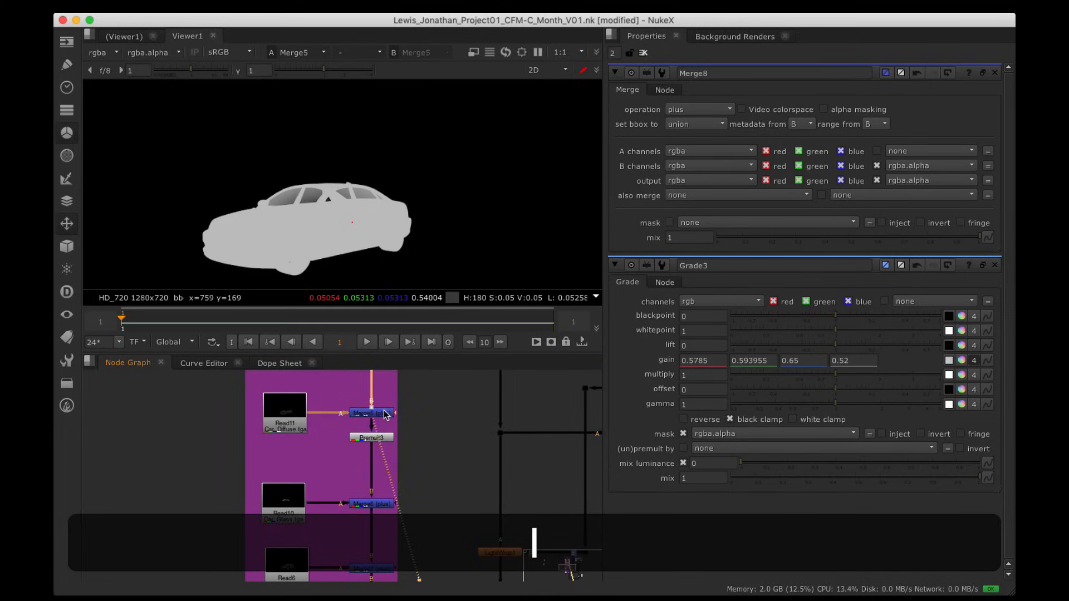
alt+drag(384, 415, 390, 393)
click(385, 446)
key(1)
click(377, 472)
key(1)
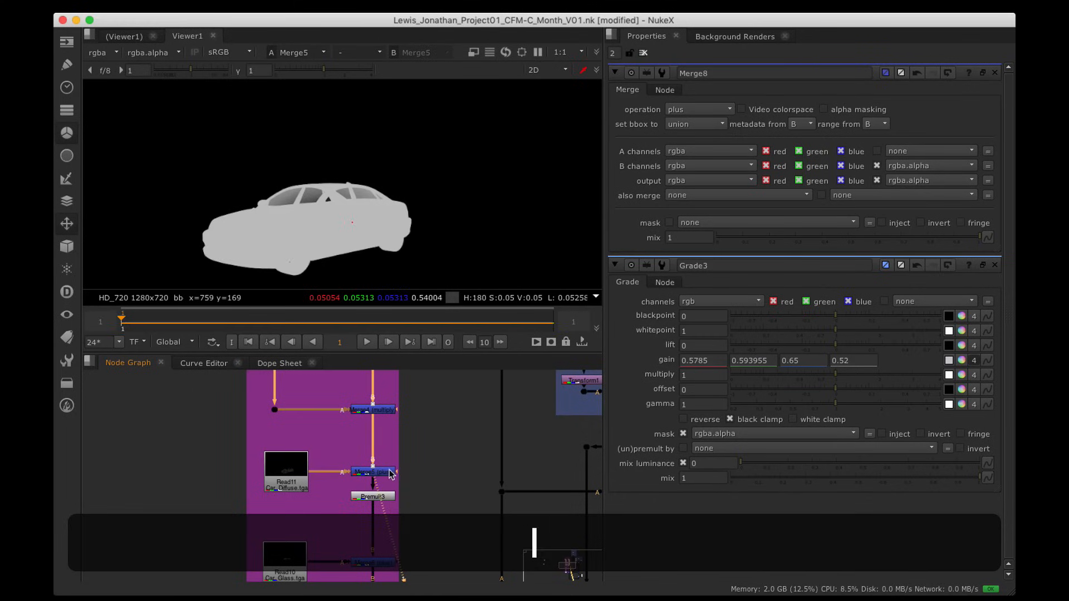
Step: Raise Merge5's mix to 1, then settle it at 0.885
double_click(377, 472)
alt+drag(434, 477, 393, 387)
drag(872, 238, 987, 239)
alt+drag(471, 248, 540, 228)
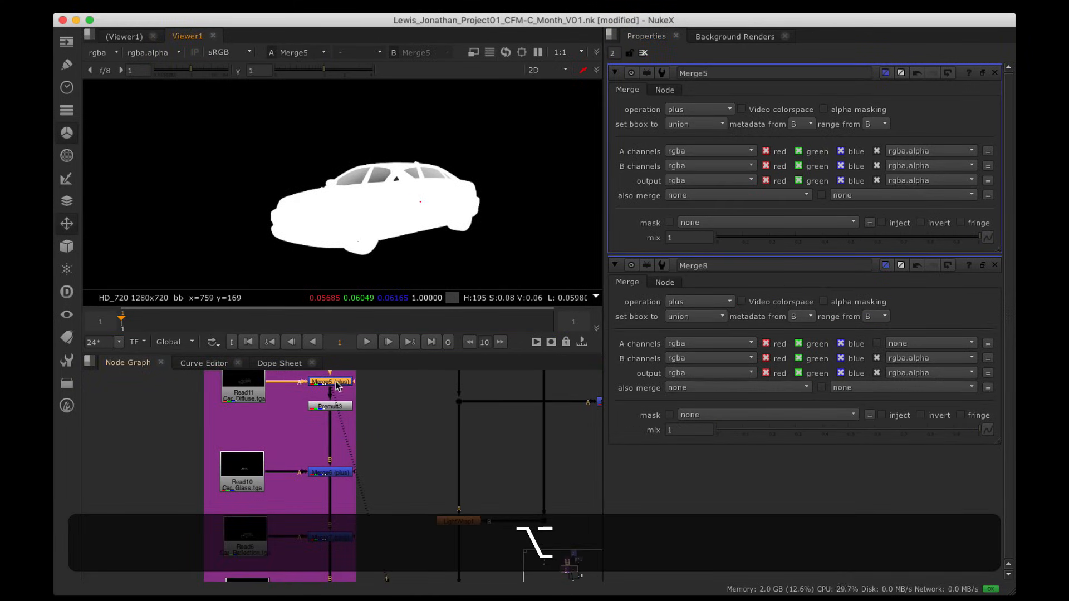
key(1)
mouse_move(413, 216)
alt+mouse_down()
mouse_move(375, 209)
mouse_move(397, 214)
alt+mouse_up()
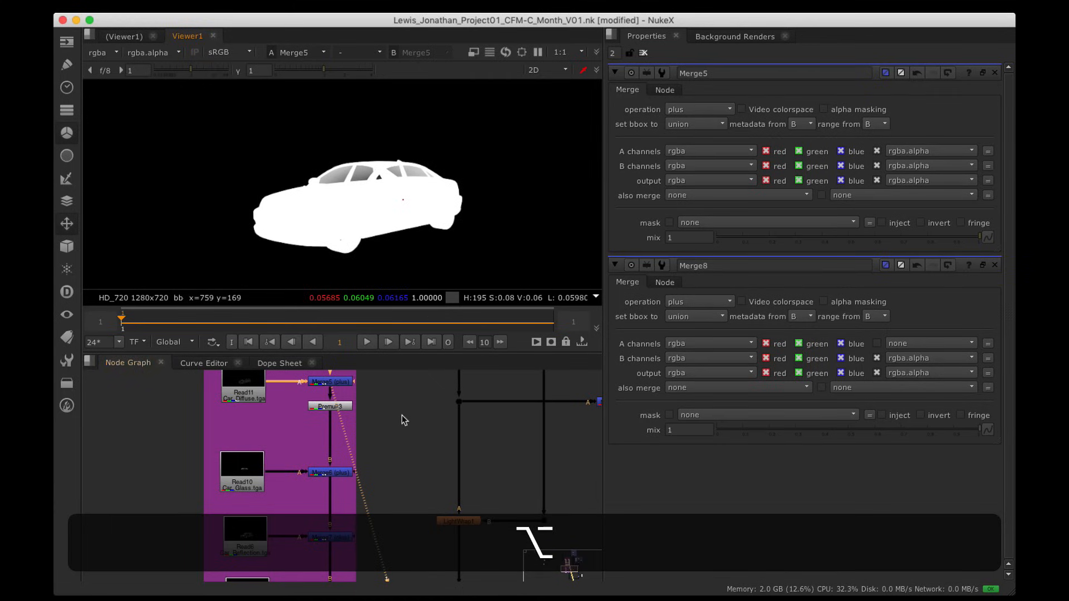
alt+drag(402, 416, 404, 483)
alt+drag(339, 461, 372, 474)
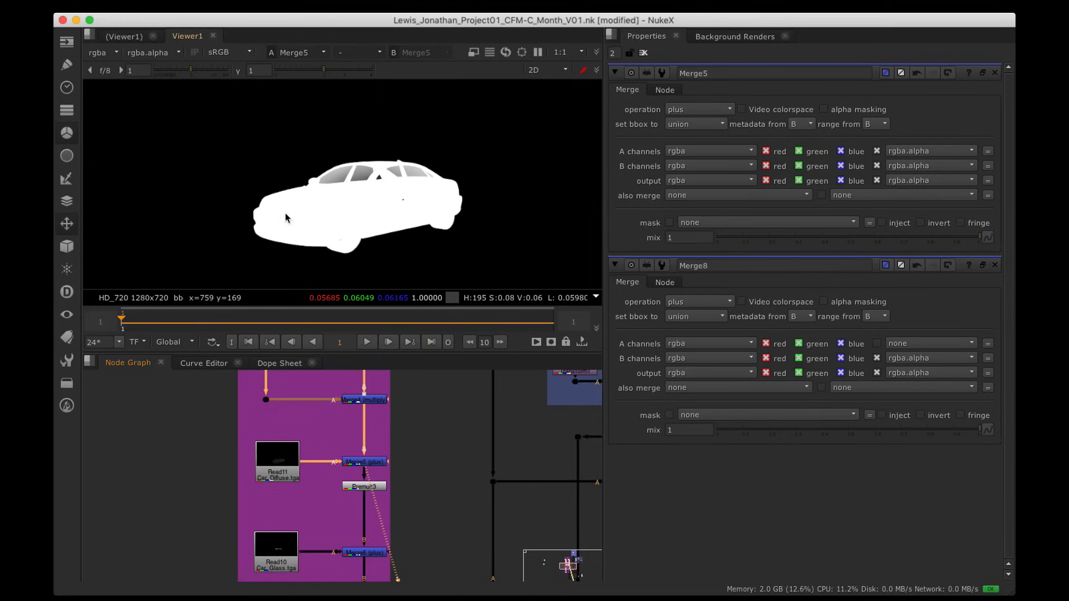
mouse_move(975, 237)
mouse_down()
mouse_move(826, 237)
mouse_move(964, 247)
mouse_move(959, 239)
mouse_move(874, 239)
mouse_move(953, 239)
mouse_move(959, 251)
mouse_move(787, 235)
mouse_move(1001, 260)
mouse_move(811, 246)
mouse_move(989, 252)
mouse_up()
Step: Switch the viewer to colour and show the full composite from Merge9
alt+drag(357, 478, 393, 434)
alt+drag(378, 513, 365, 420)
key(a)
alt+drag(366, 514, 332, 412)
click(429, 480)
key(1)
Step: Frame the composite, pan to the purple car-passes backdrop, and maximize the Node Graph
scroll(390, 203, down, 2)
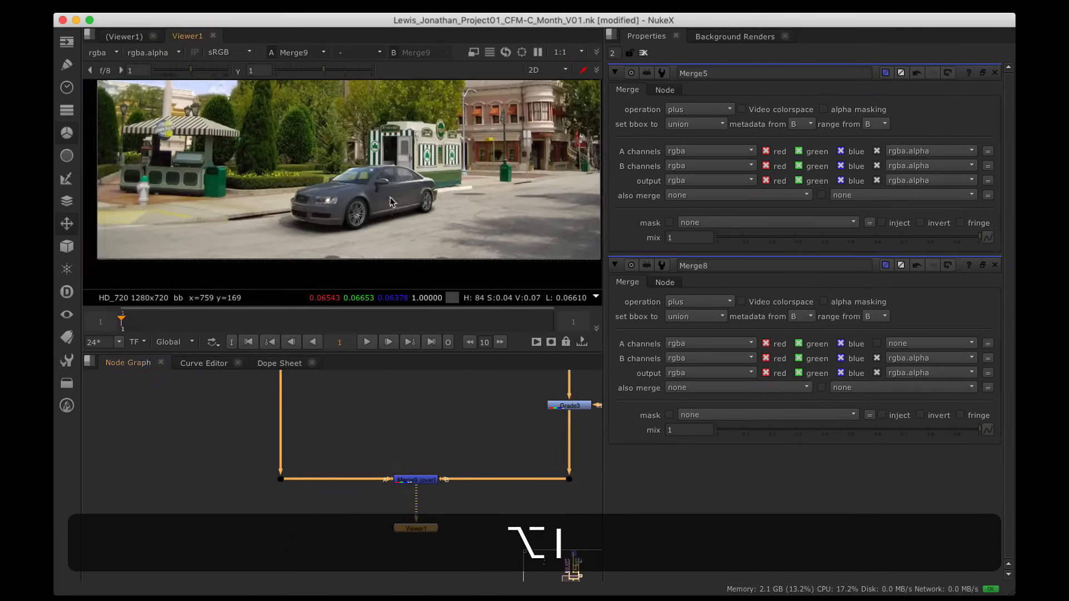
alt+drag(394, 204, 386, 225)
scroll(381, 226, down, 2)
scroll(389, 229, up, 2)
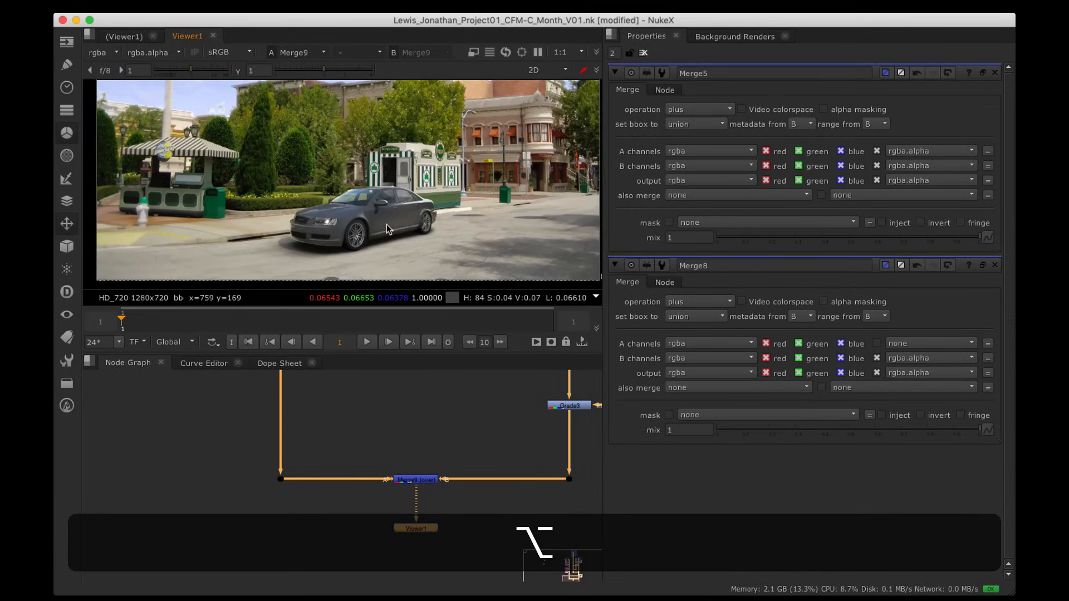
scroll(486, 230, down, 2)
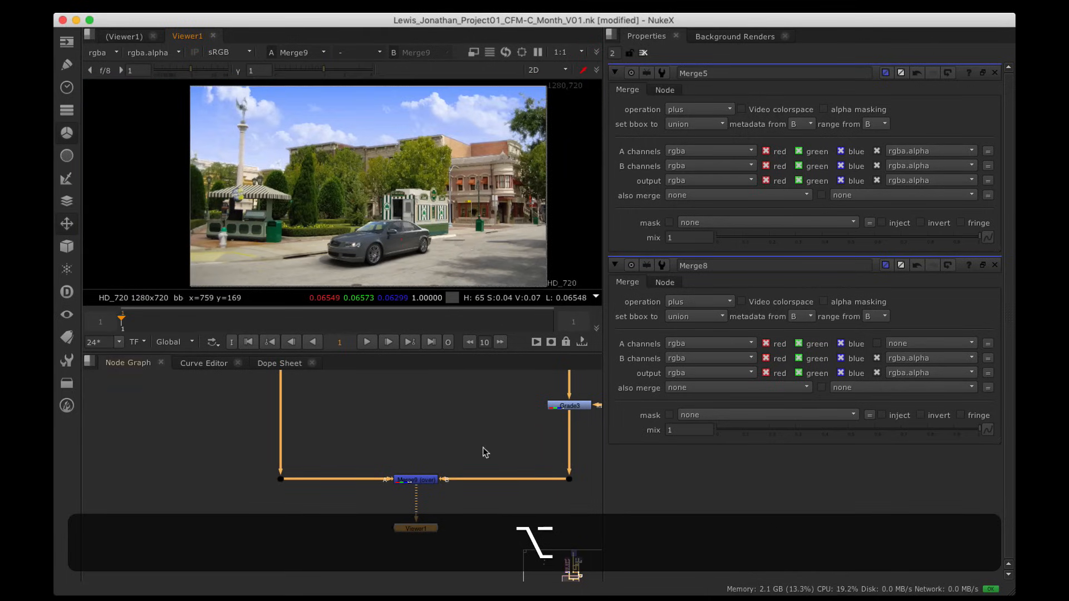
alt+drag(483, 448, 433, 182)
key(space)
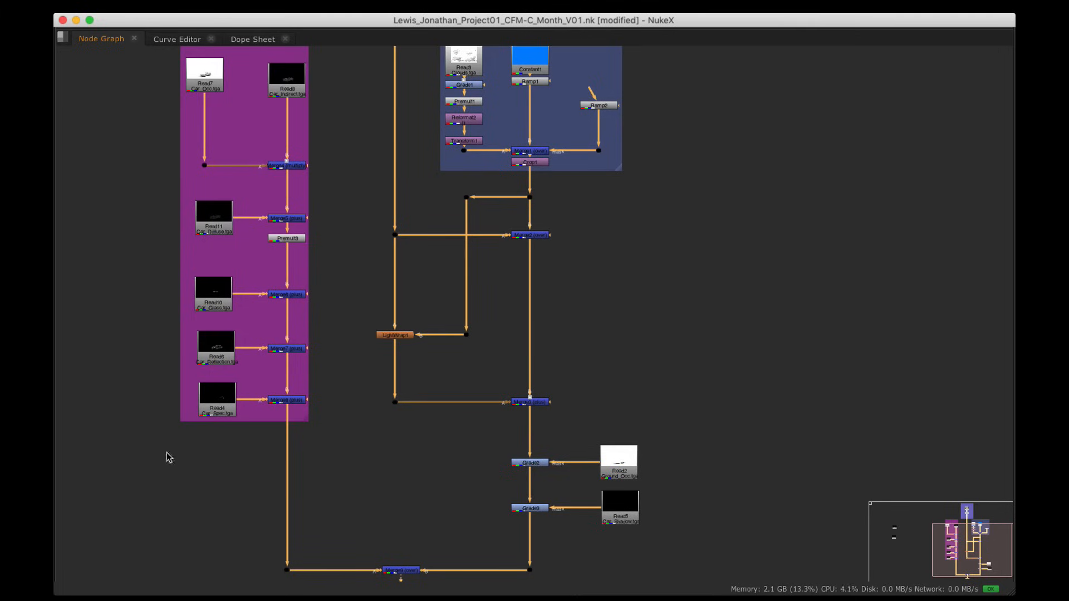
Step: Restore the pane layout and add Grade4 below Merge8, viewing its output
click(312, 427)
alt+drag(329, 424, 348, 450)
key(space)
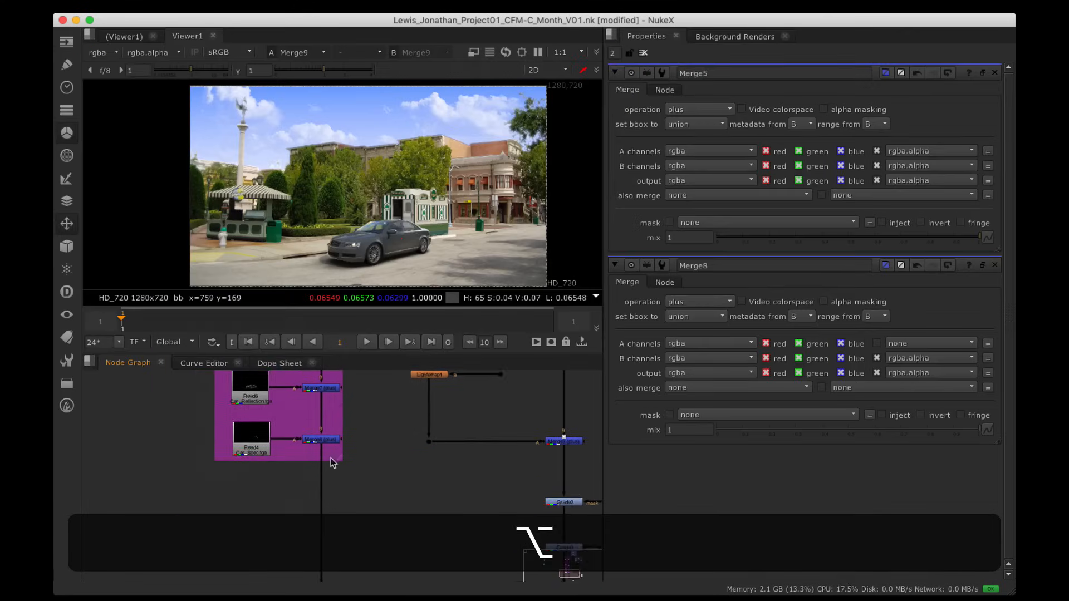
click(334, 441)
key(g)
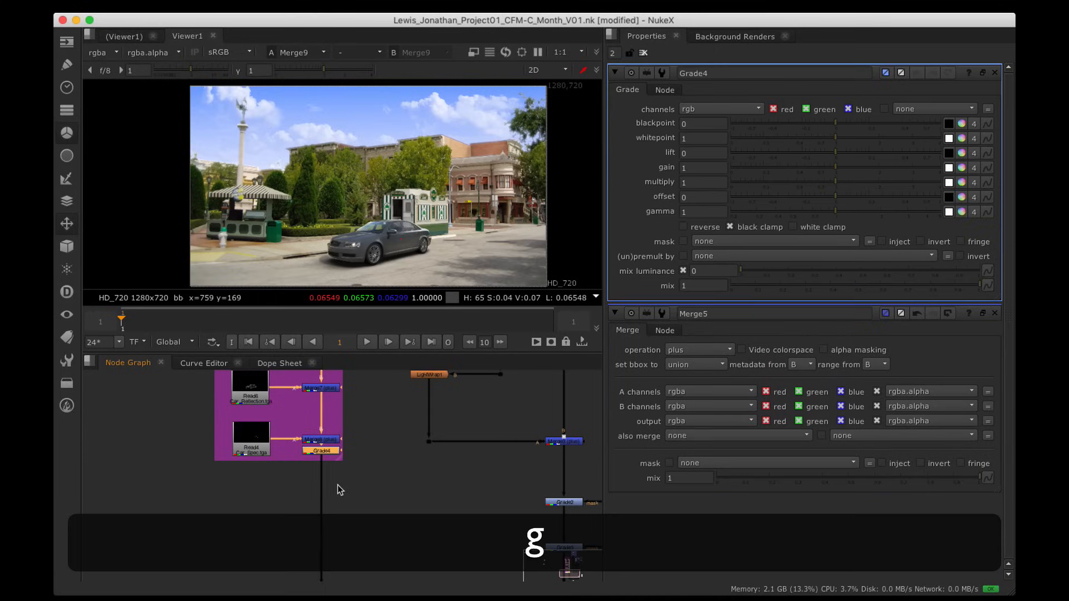
drag(330, 481, 331, 513)
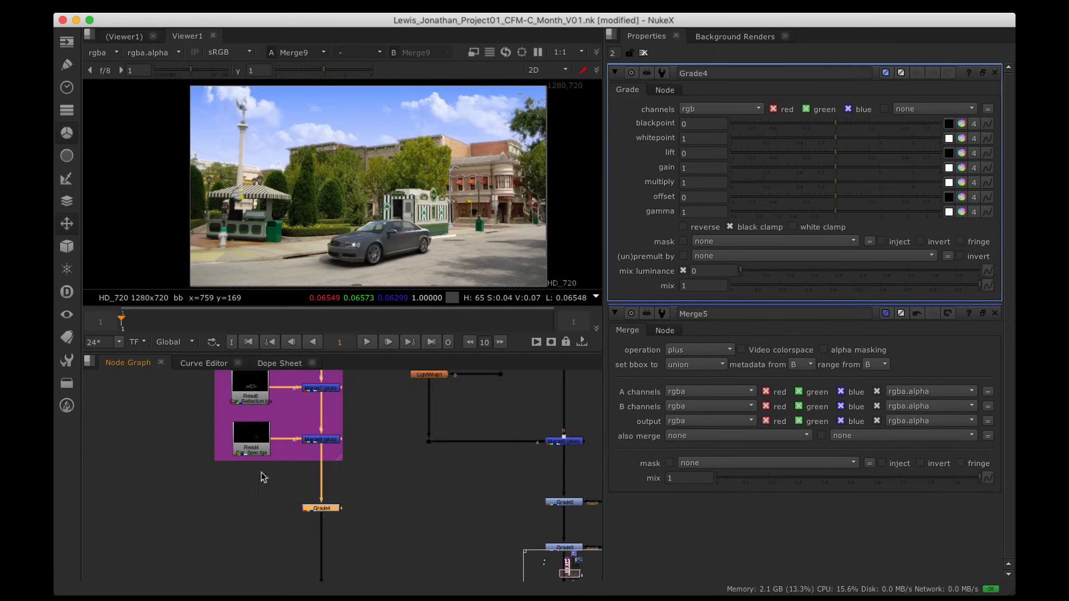
key(1)
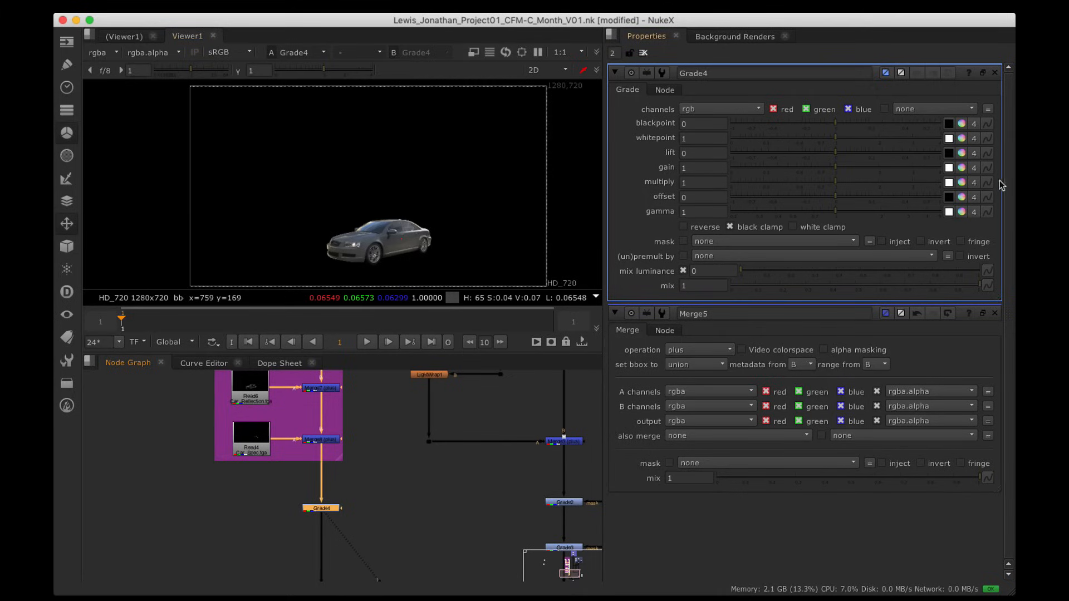
Step: Test Grade4's lift, tidy the Premult and Grade4 node positions, and reset lift to 0
drag(836, 151, 859, 157)
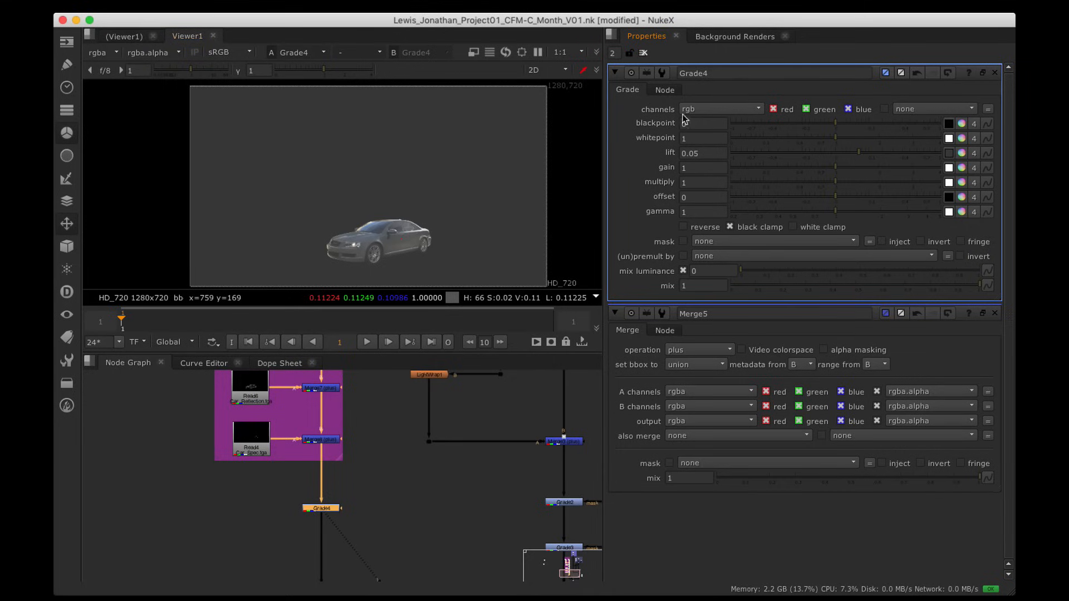
alt+drag(371, 391, 371, 550)
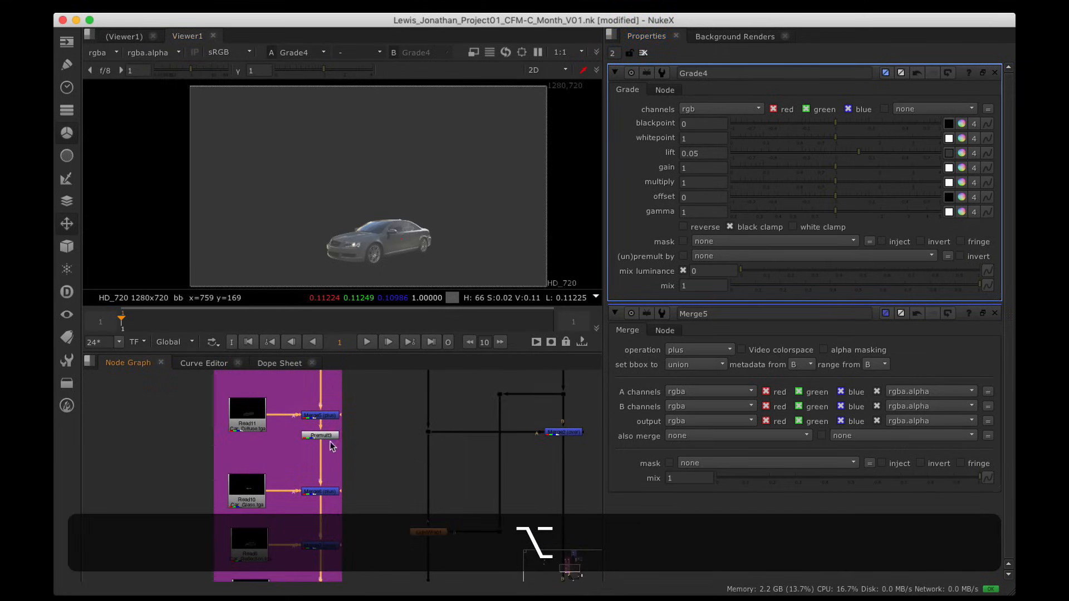
click(331, 447)
drag(333, 449, 335, 445)
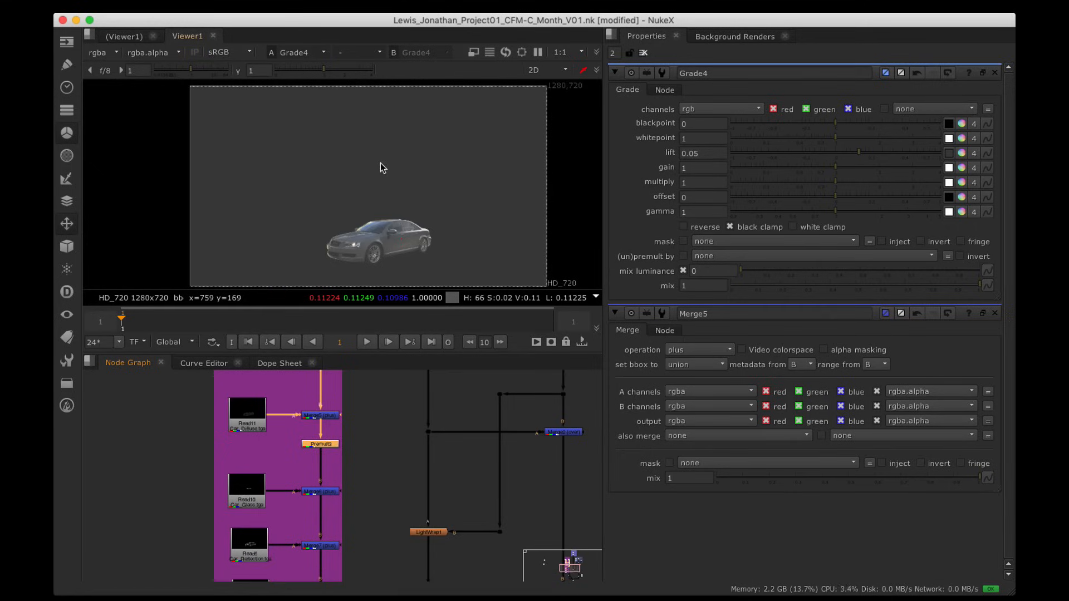
alt+drag(352, 493, 356, 435)
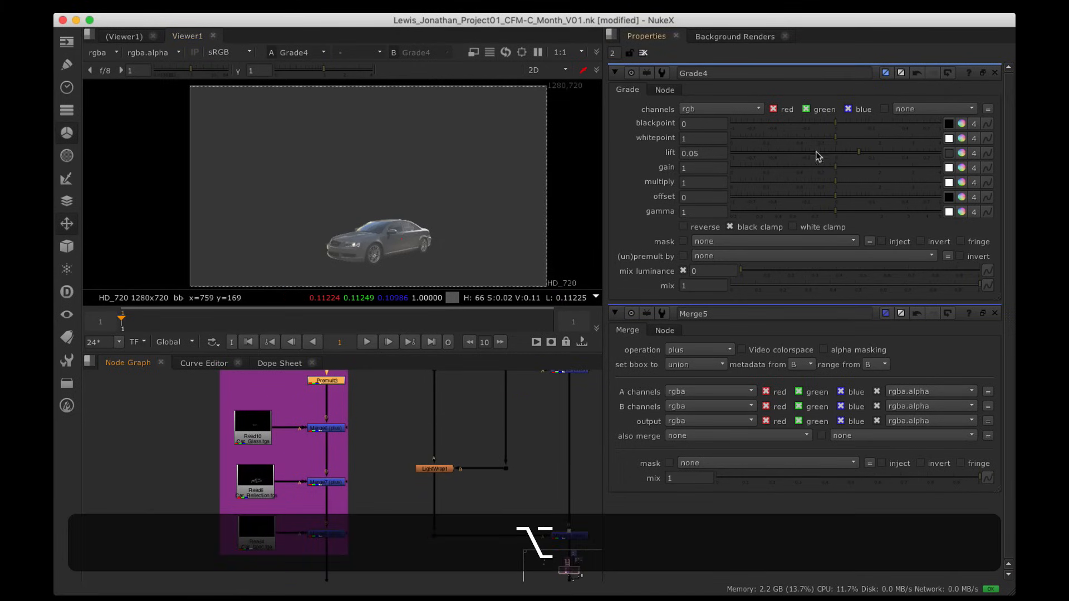
mouse_move(841, 150)
mouse_down()
mouse_move(831, 151)
mouse_move(860, 149)
mouse_move(836, 155)
mouse_up()
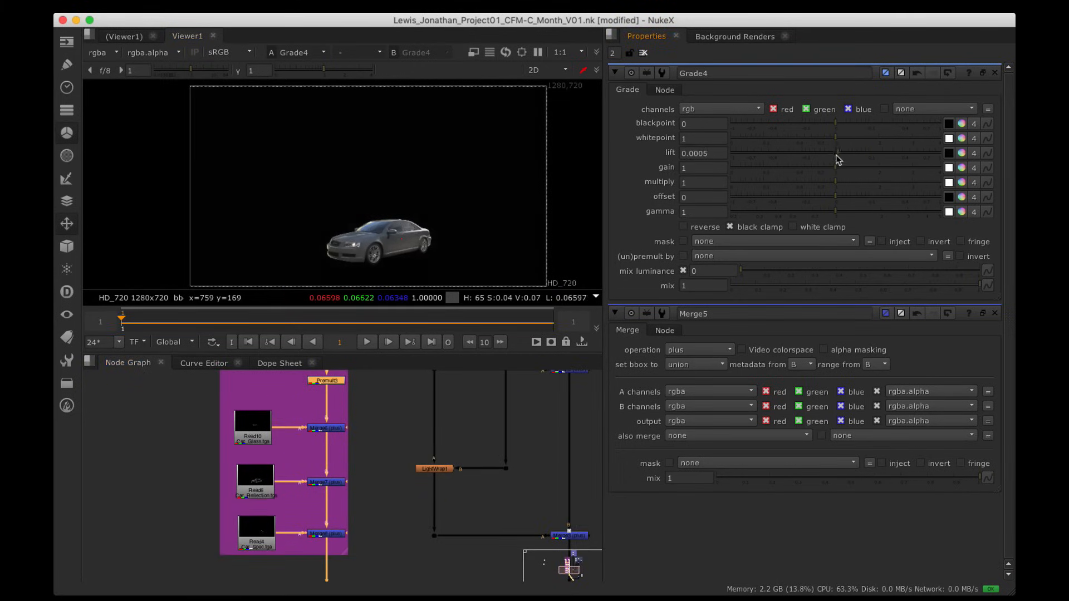
alt+drag(390, 557, 395, 431)
scroll(357, 466, up, 5)
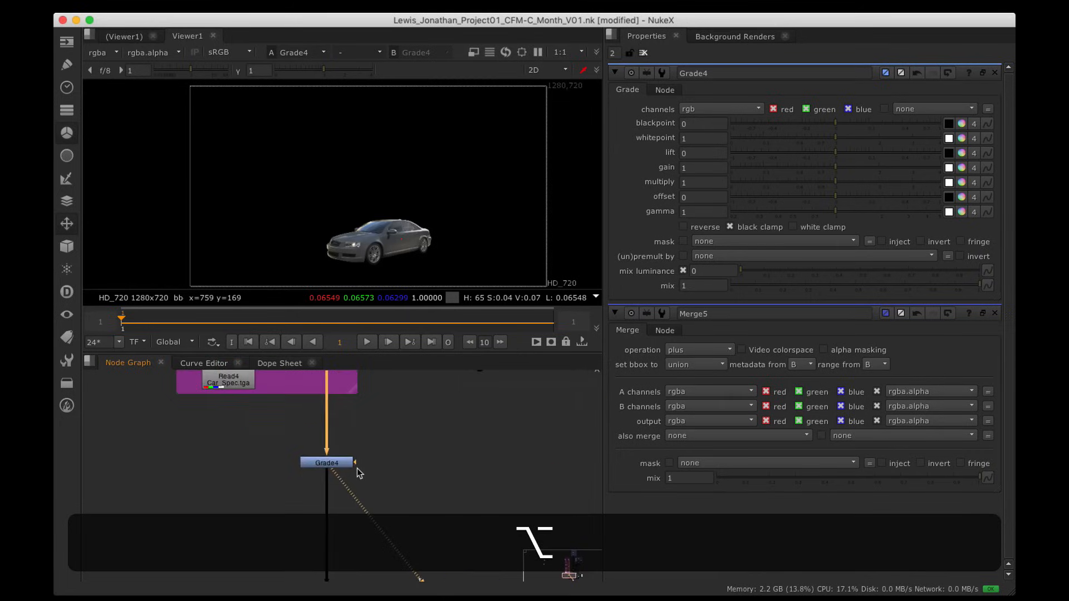
drag(345, 460, 368, 467)
alt+drag(348, 394, 350, 595)
alt+drag(392, 530, 401, 393)
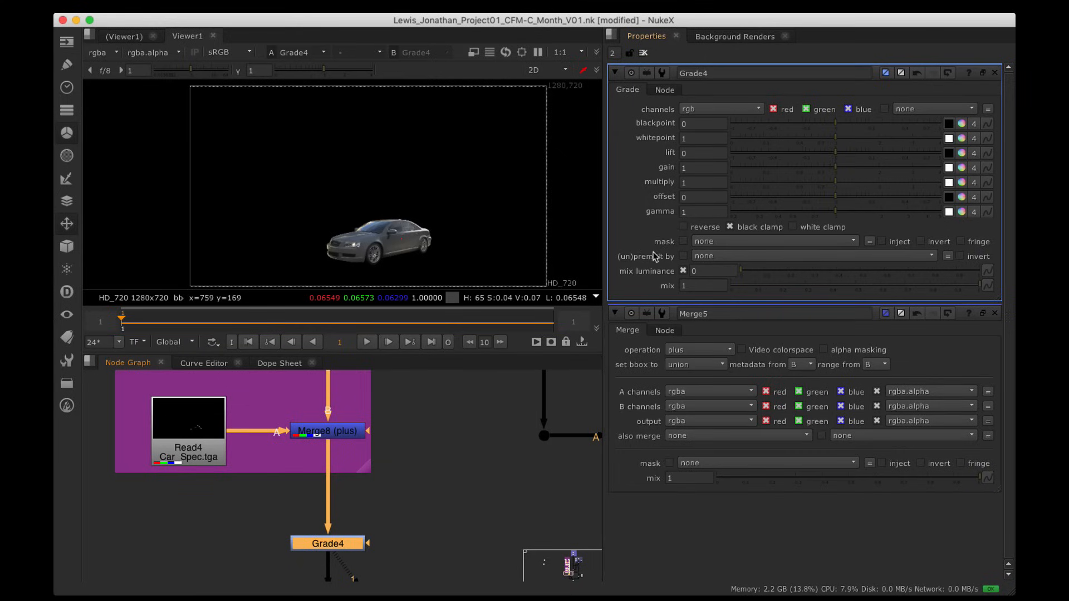
Step: Set Grade4 to unpremultiply by rgba.alpha and test lift on the car
click(744, 256)
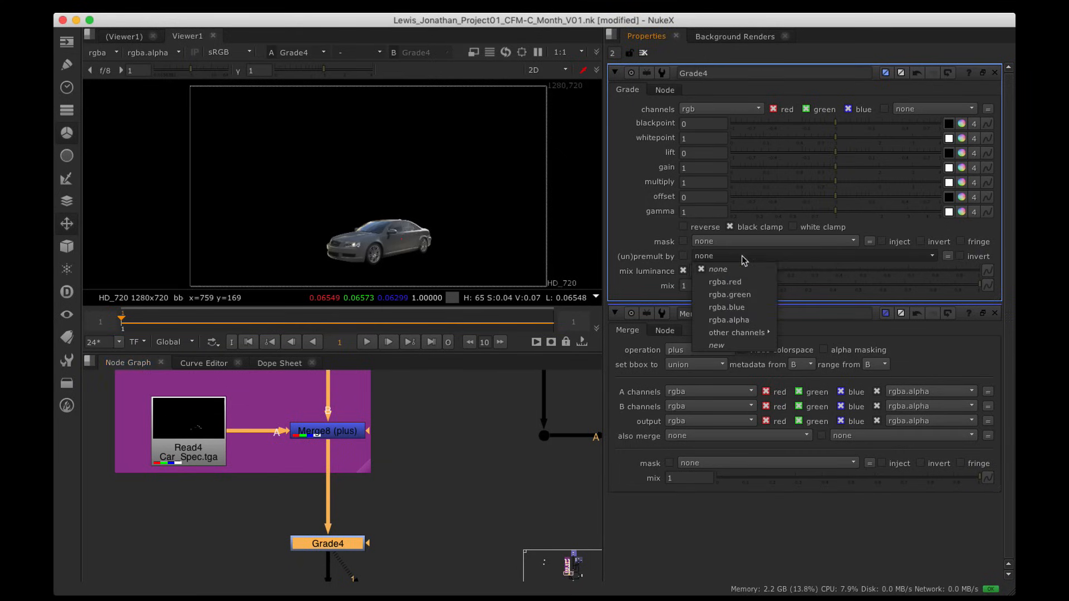
click(748, 319)
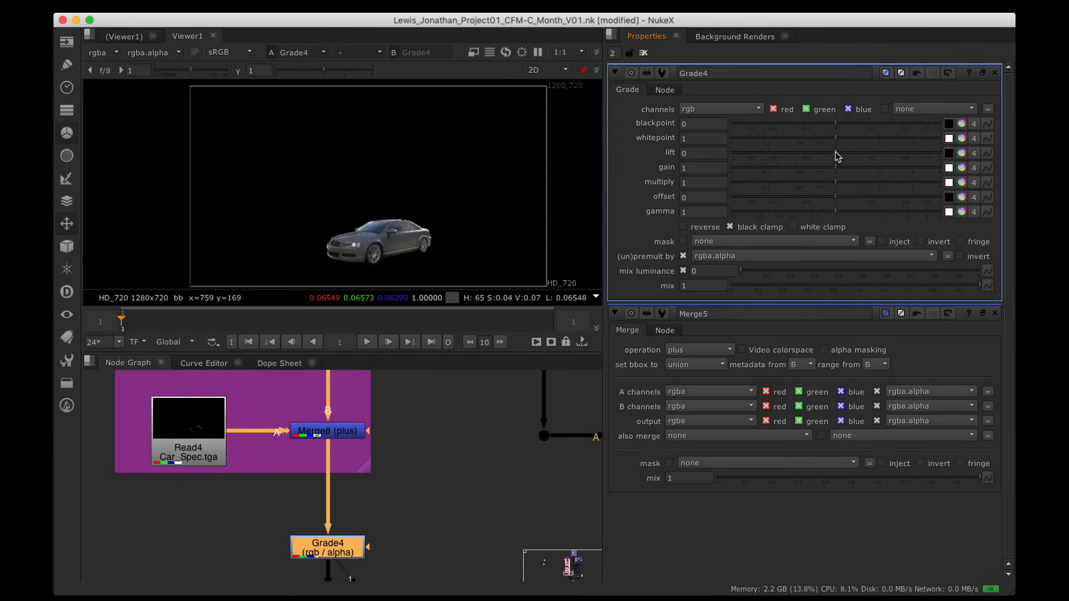
alt+drag(383, 480, 400, 401)
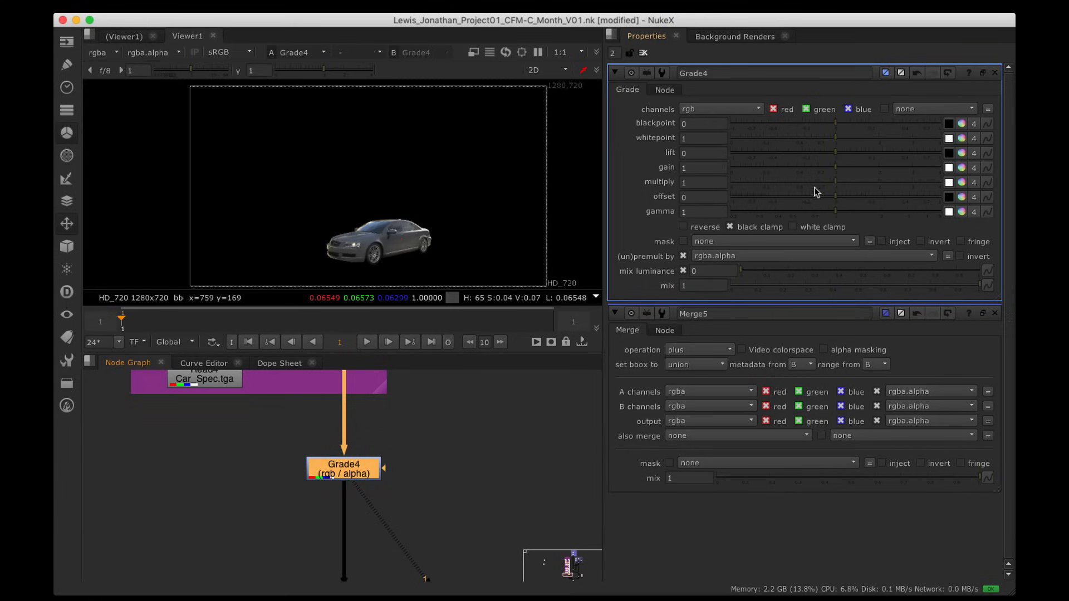
mouse_move(843, 154)
mouse_down()
mouse_move(830, 151)
mouse_move(921, 152)
mouse_move(798, 150)
mouse_move(870, 154)
mouse_move(834, 162)
mouse_up()
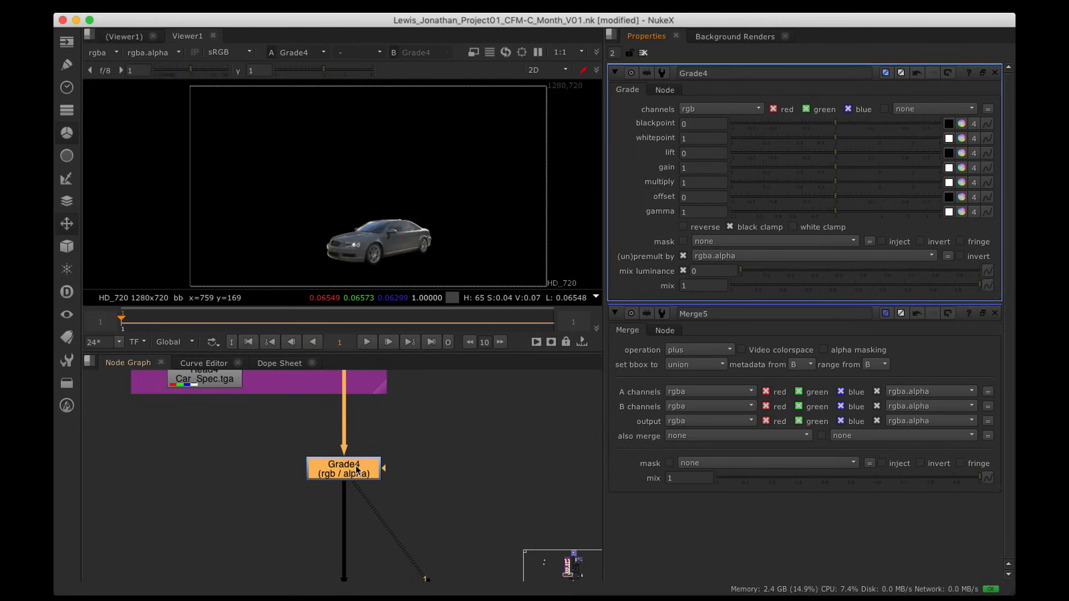
drag(358, 470, 358, 466)
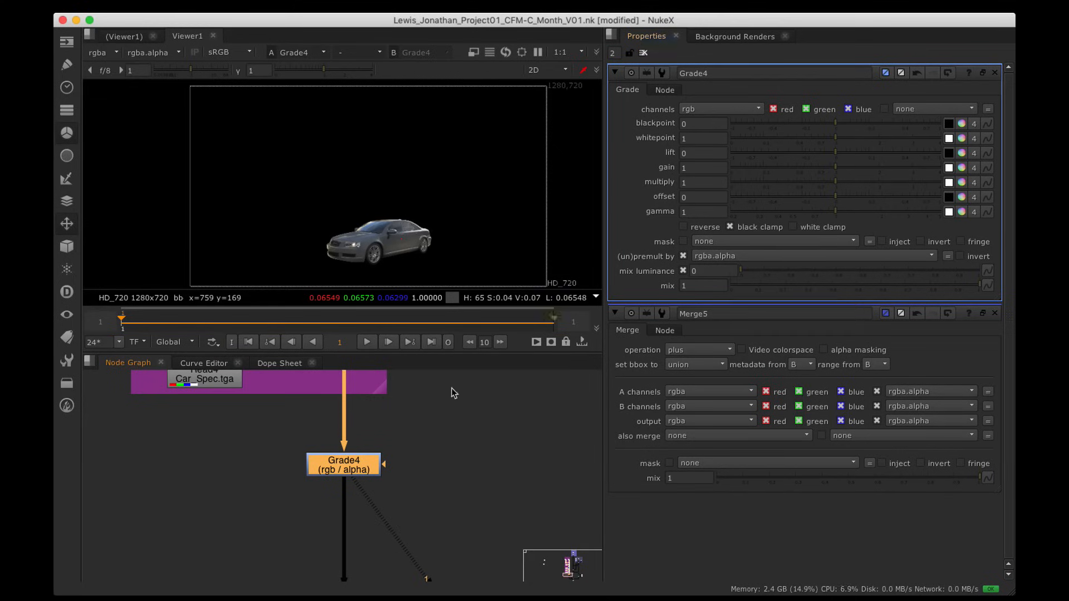
Step: View the full street composite from Merge9
scroll(453, 430, down, 1)
alt+drag(453, 430, 307, 453)
scroll(363, 431, down, 3)
alt+drag(419, 533, 328, 408)
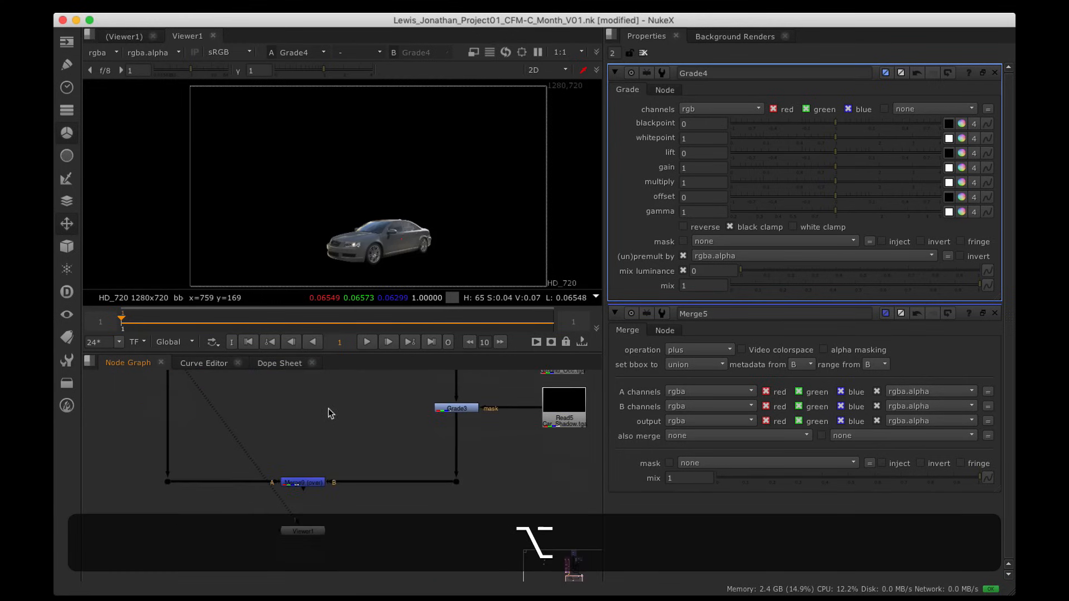
click(319, 482)
key(1)
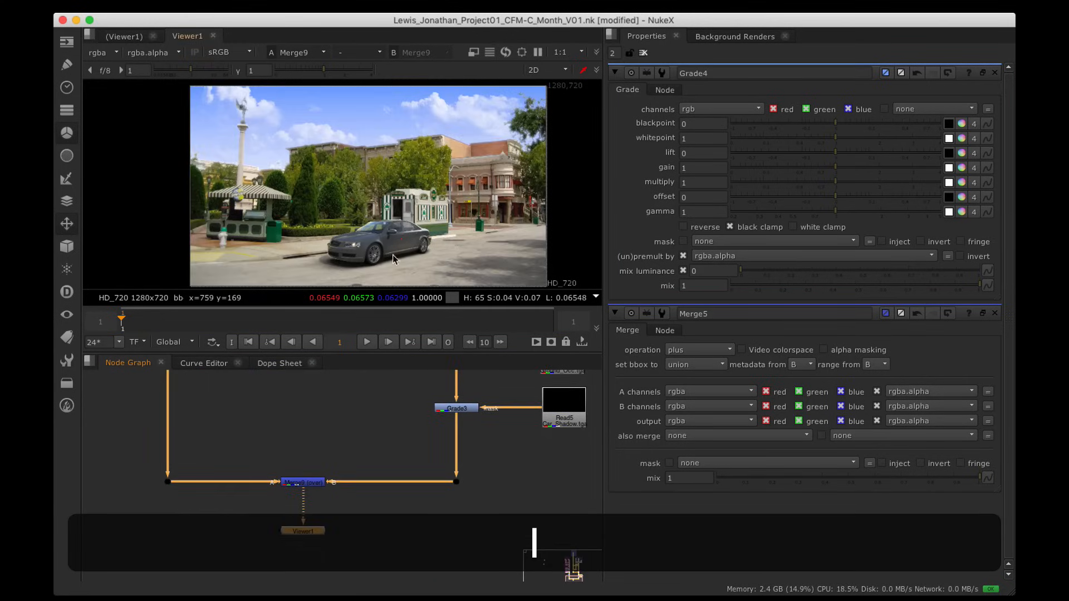
Step: Select Grade4 and close the Merge5 properties panel
alt+drag(375, 421, 457, 562)
alt+drag(331, 481, 389, 414)
click(332, 490)
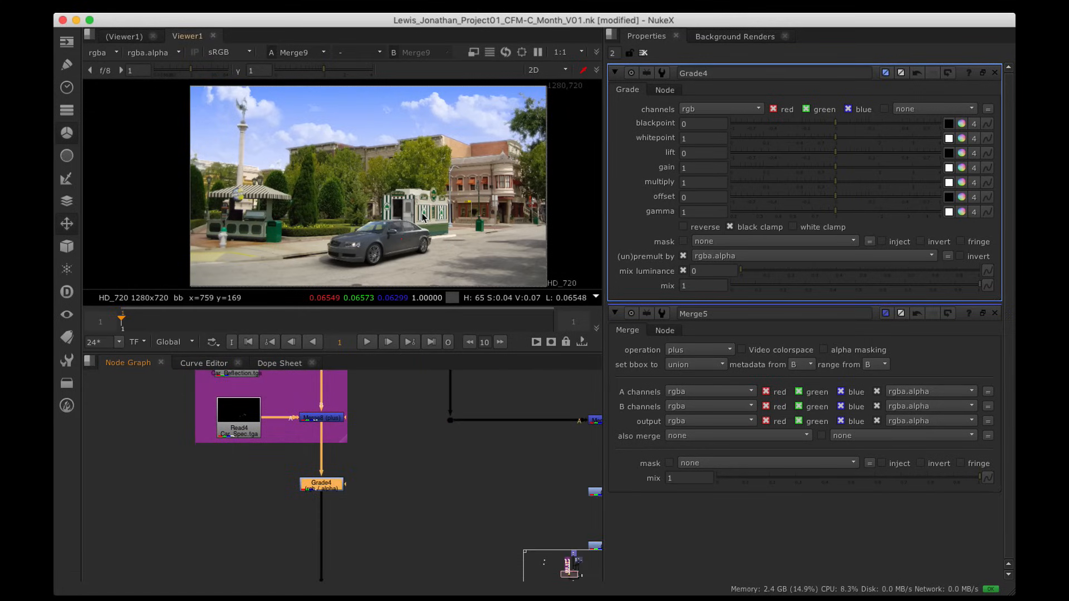
click(995, 313)
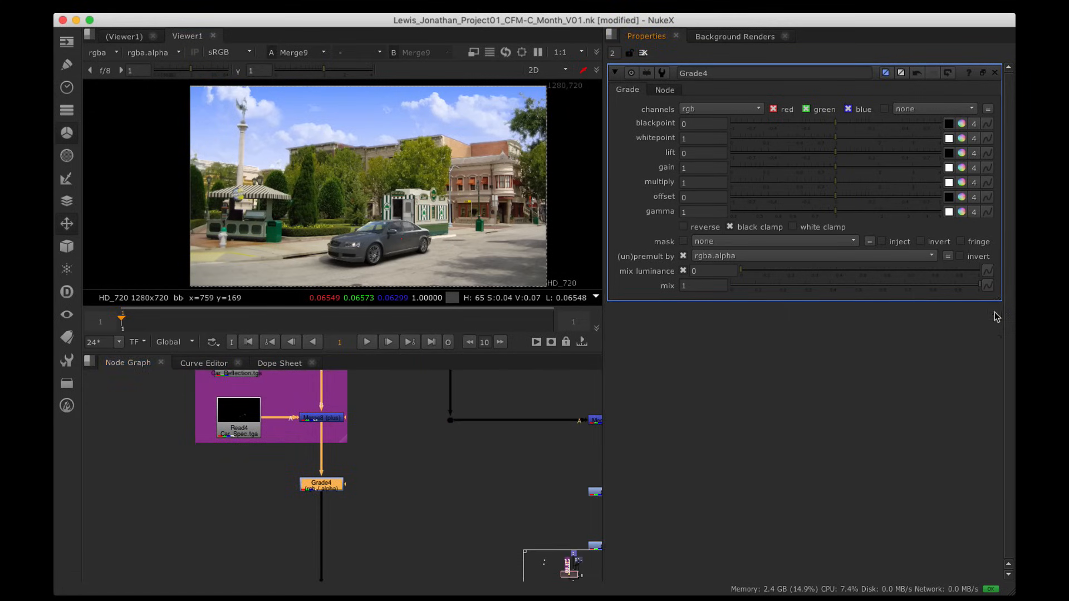
Step: Sample Grade4's lift from the plate's dark shadows (about 0.0027, 0.0016, 0.0025)
click(948, 154)
scroll(457, 228, up, 3)
alt+drag(492, 243, 344, 146)
scroll(391, 178, down, 3)
alt+drag(392, 179, 421, 215)
alt+scroll(444, 203, up, 1)
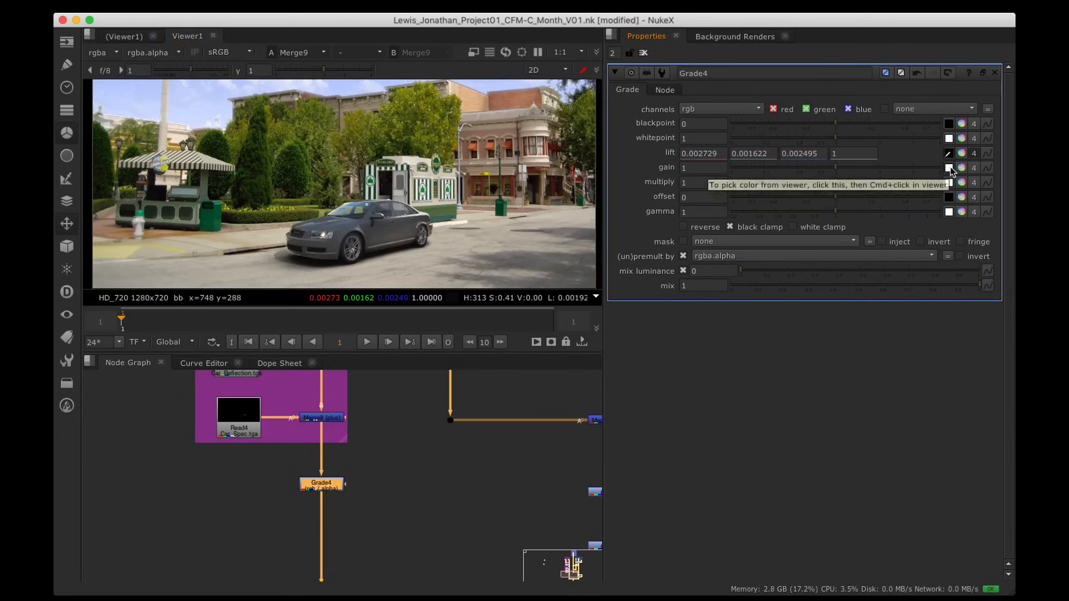
Step: Sample Grade4's gain from the white kiosk (0.863, 0.839, 0.758)
super+click(497, 231)
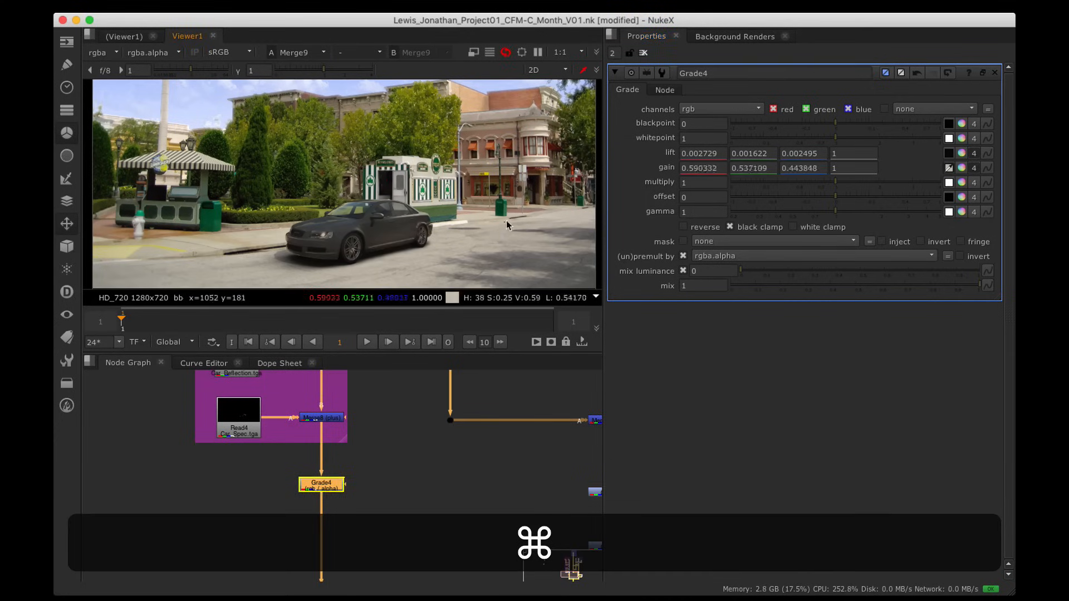
super+click(536, 211)
super+drag(537, 209, 462, 136)
super+scroll(452, 189, up, 10)
super+scroll(440, 175, down, 10)
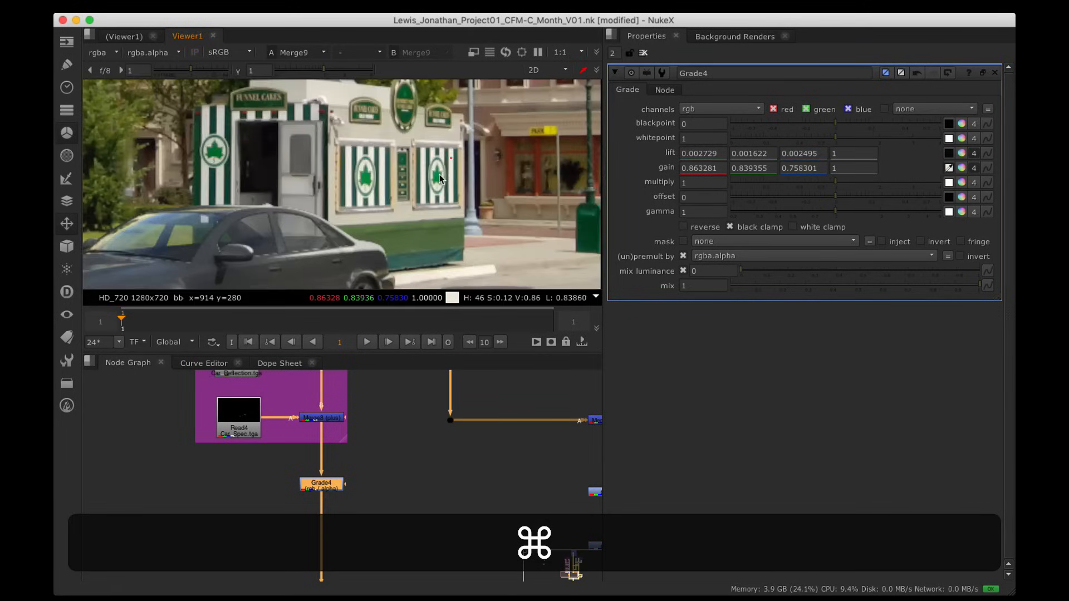
alt+drag(413, 243, 481, 238)
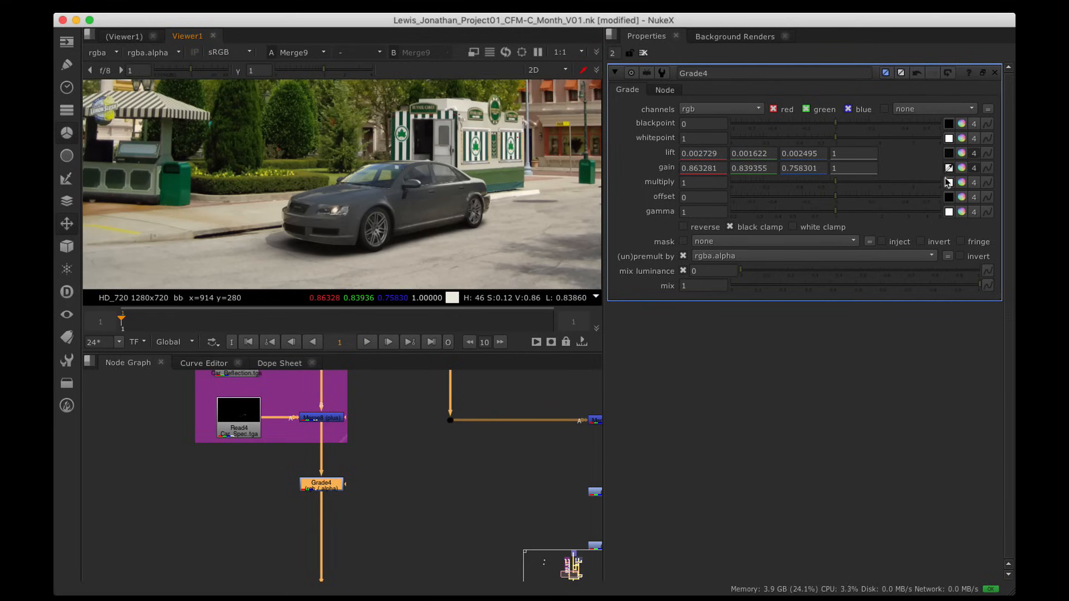
Step: Set Grade4's multiply to about 1.5, gamma to about 0.89, and offset to 0.004
drag(843, 185, 863, 181)
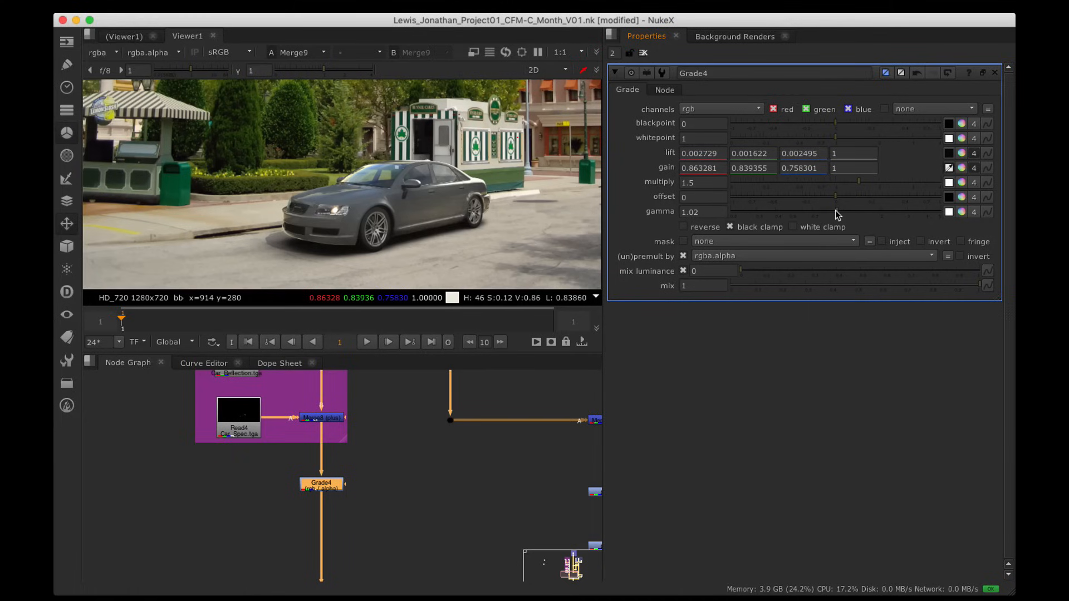
drag(836, 214, 828, 215)
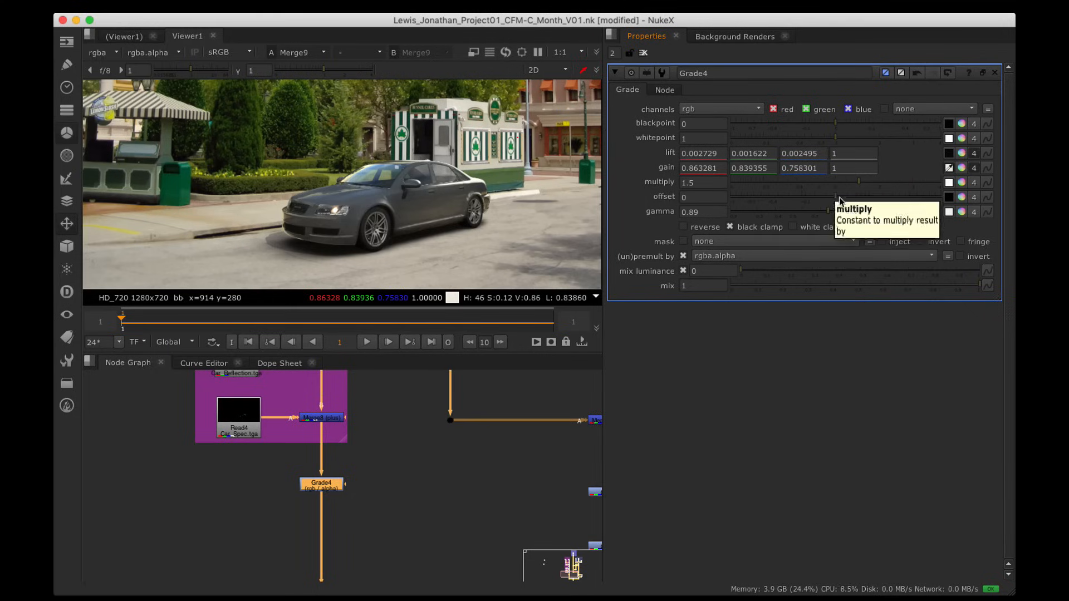
mouse_move(836, 196)
mouse_down()
mouse_move(878, 198)
mouse_move(838, 195)
mouse_up()
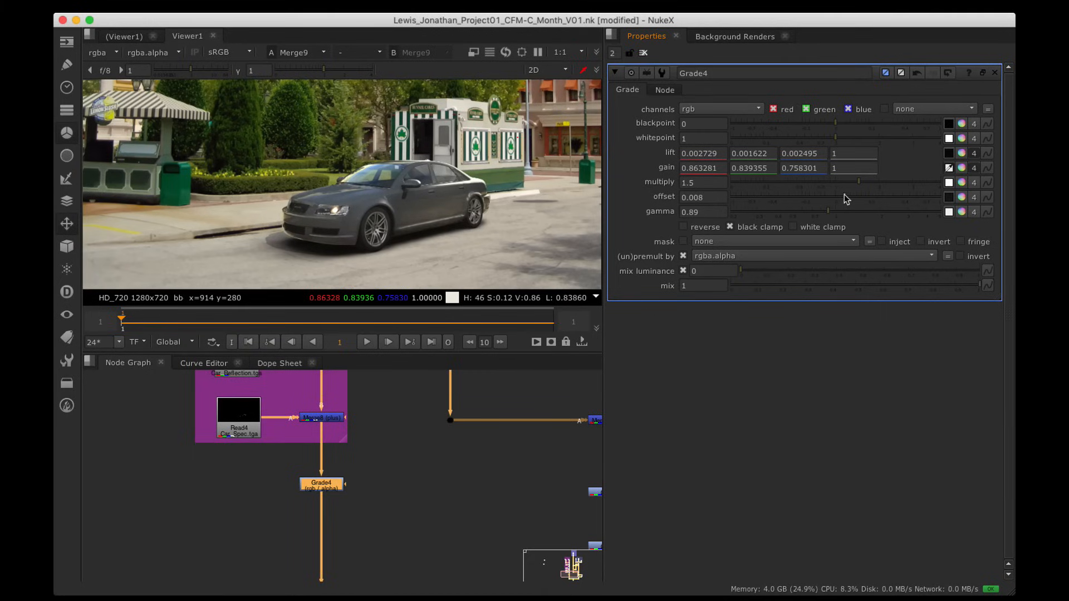
drag(843, 196, 842, 196)
scroll(505, 178, down, 5)
alt+drag(482, 187, 387, 211)
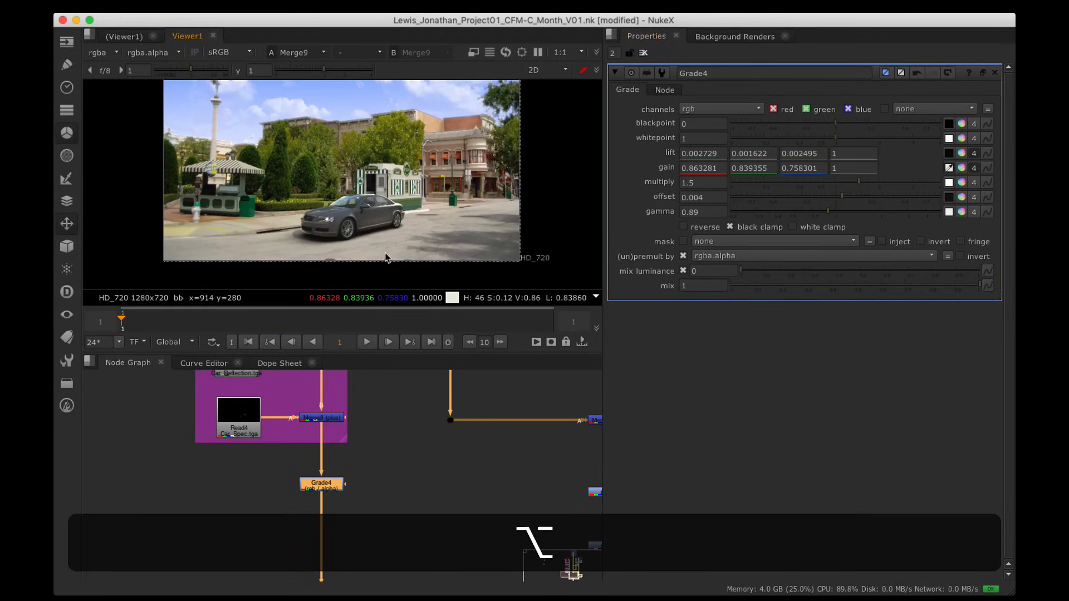
alt+drag(345, 386, 352, 402)
Step: Set Merge8's Car_Spec plus mix to 0.63 so the highlights add only partially
double_click(335, 435)
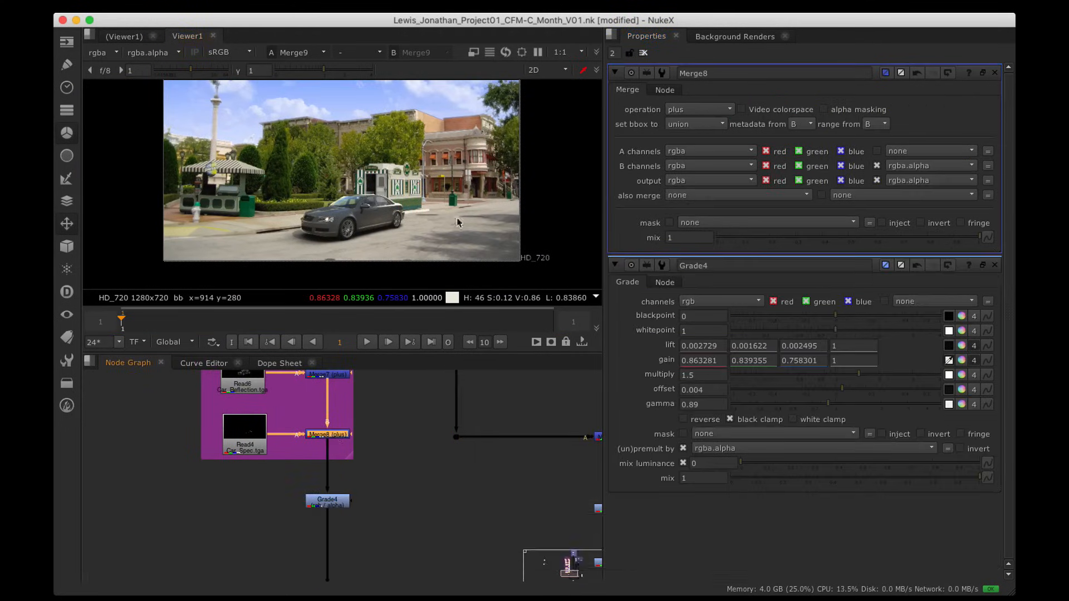
scroll(383, 201, up, 8)
alt+drag(382, 202, 402, 143)
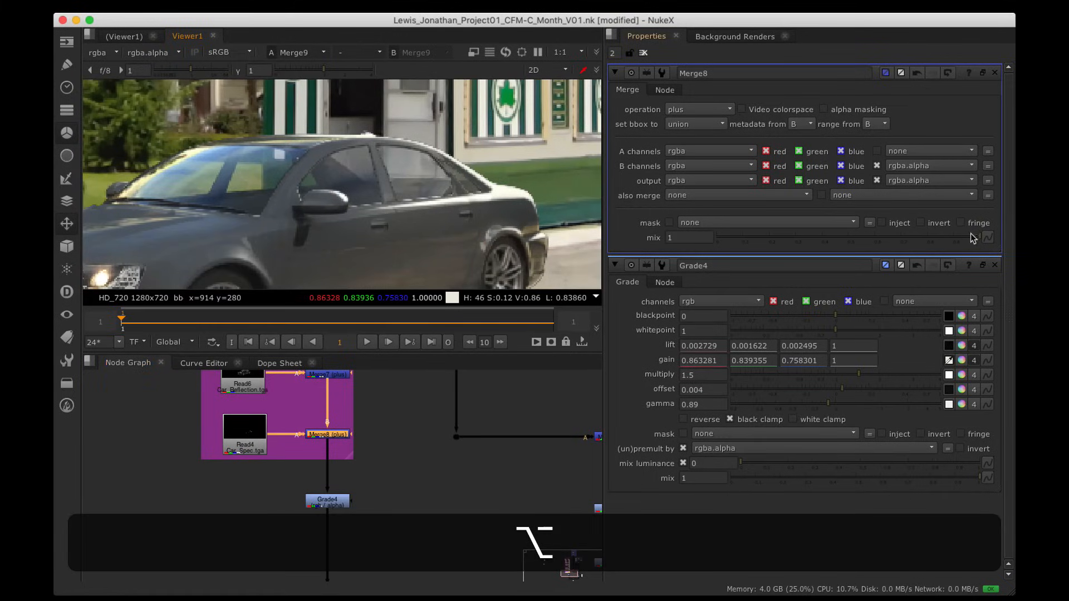
drag(974, 236, 832, 252)
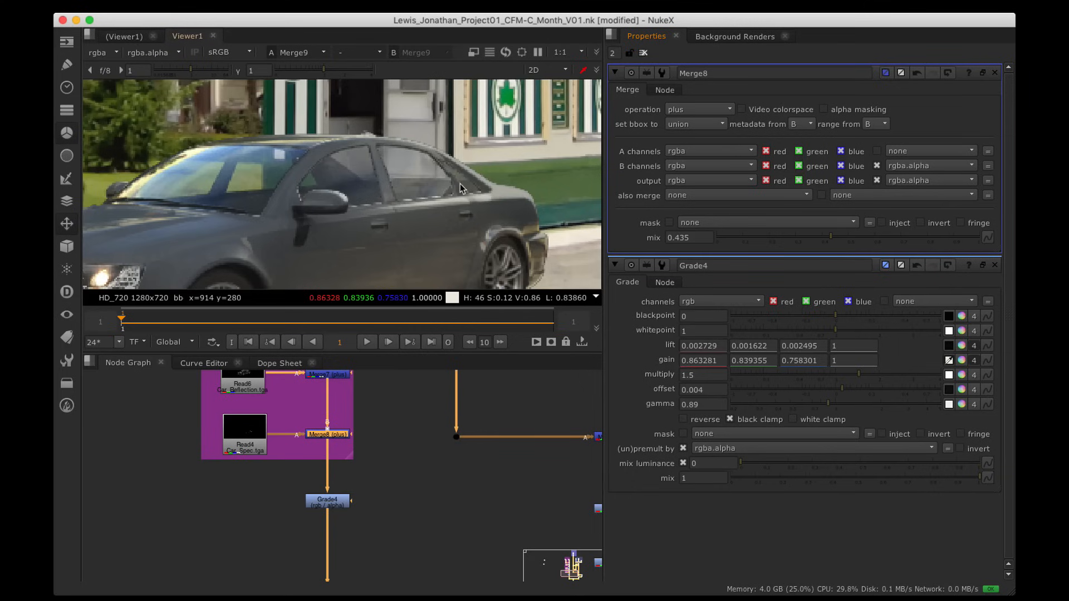
scroll(461, 185, down, 6)
alt+drag(483, 229, 447, 243)
drag(831, 236, 882, 243)
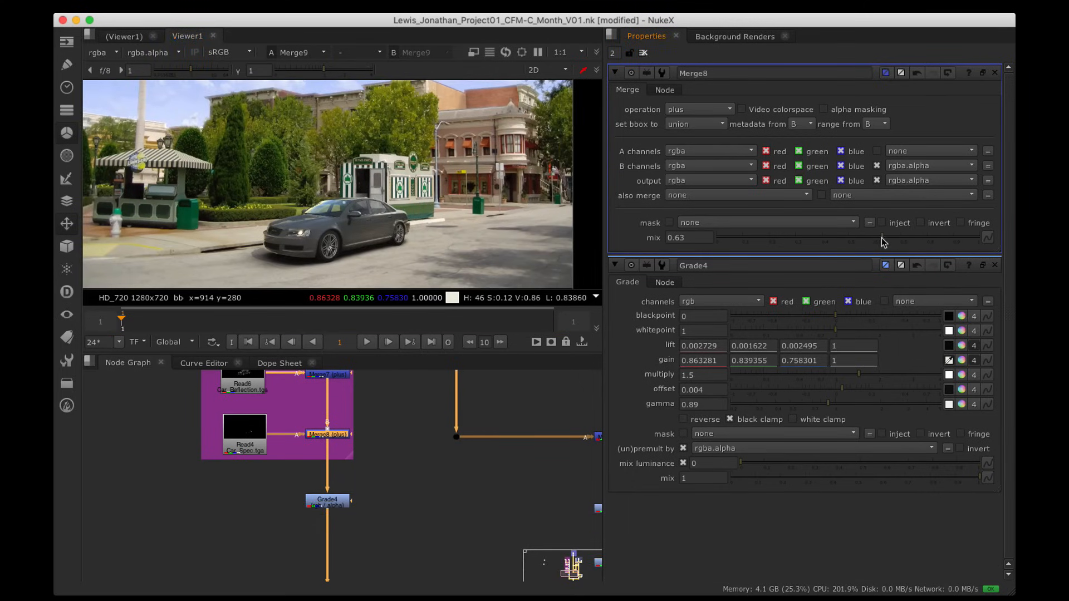
scroll(434, 197, down, 4)
alt+drag(435, 206, 418, 224)
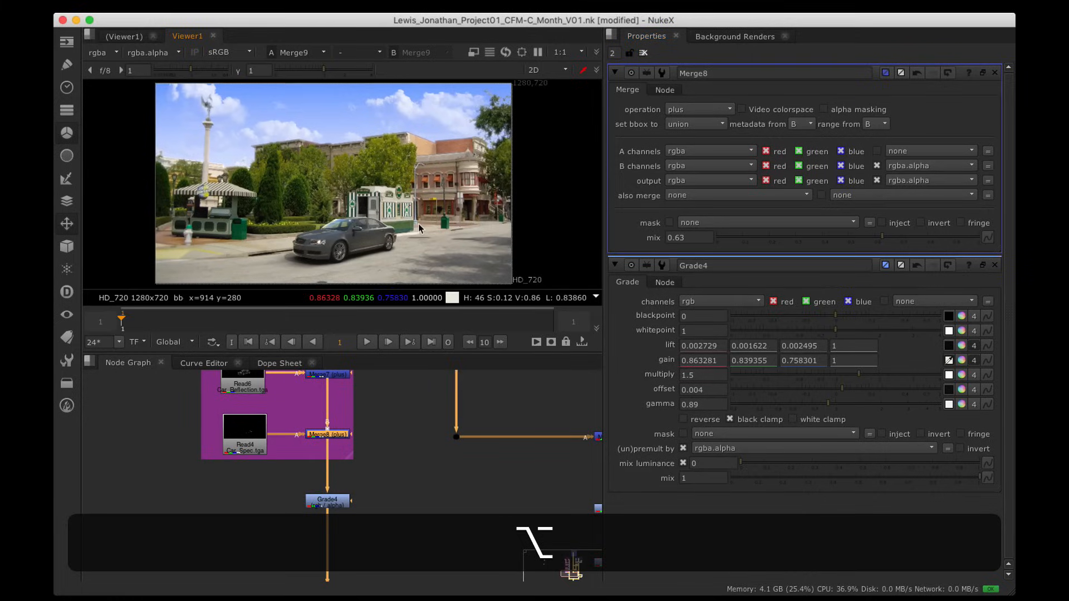
Step: Bring Grade4 into view in the node graph and select it
key(space)
alt+drag(420, 489, 463, 253)
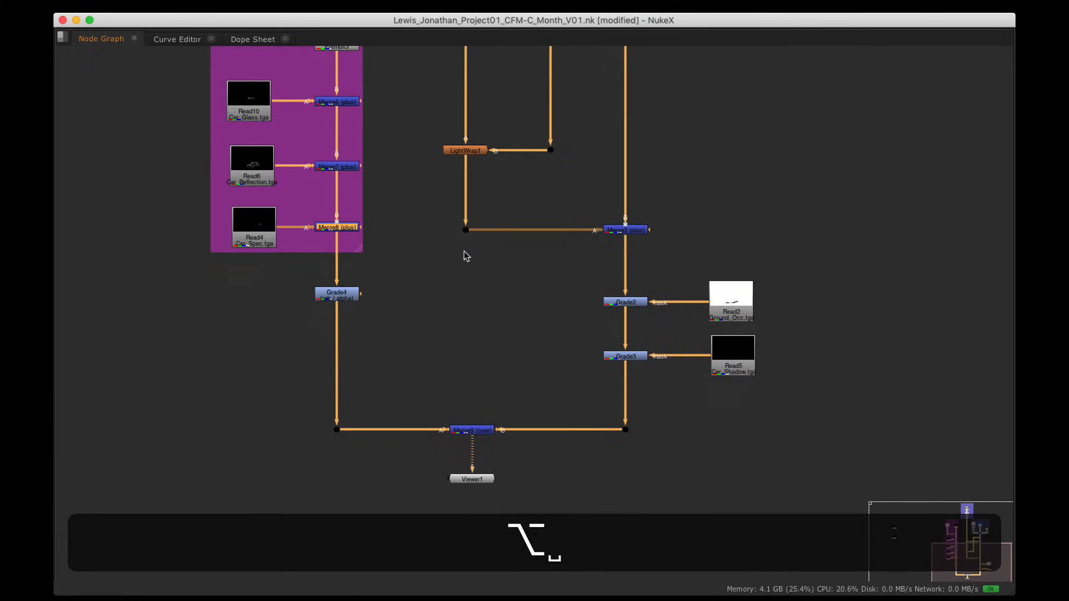
key(space)
scroll(375, 235, up, 3)
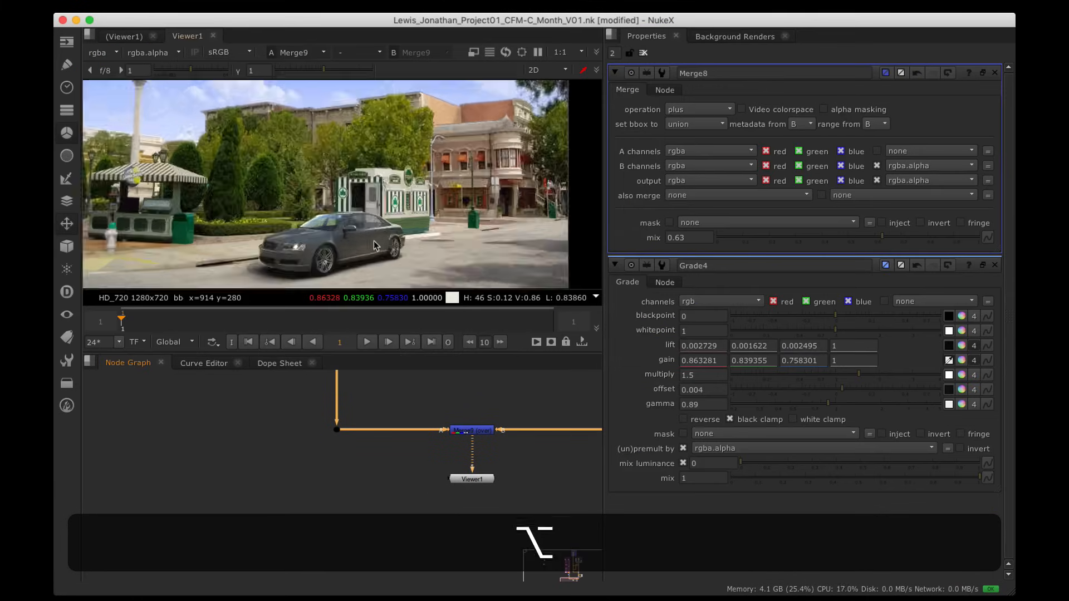
alt+drag(376, 236, 401, 226)
alt+drag(462, 400, 436, 479)
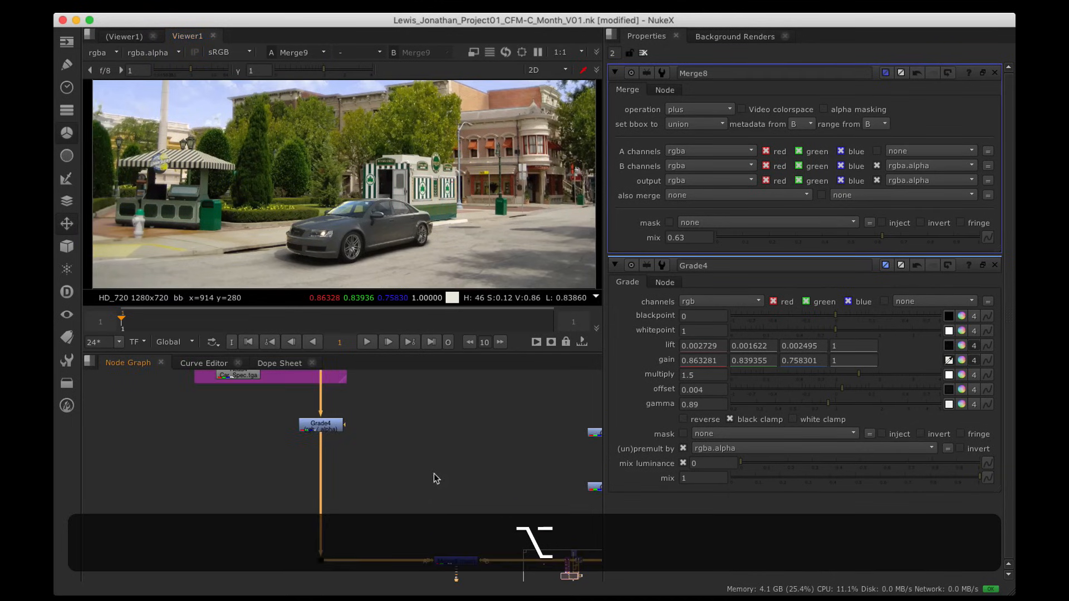
drag(321, 424, 321, 419)
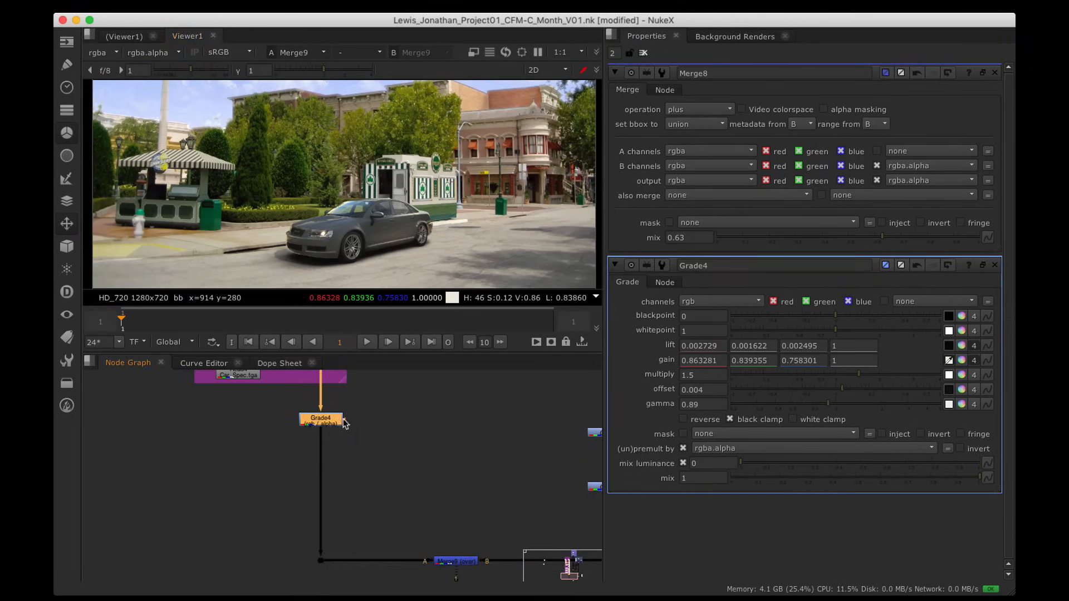
Step: Add a Saturation node below Grade4 via the 'sat' node search
key(Tab)
text(sat)
key(Down)
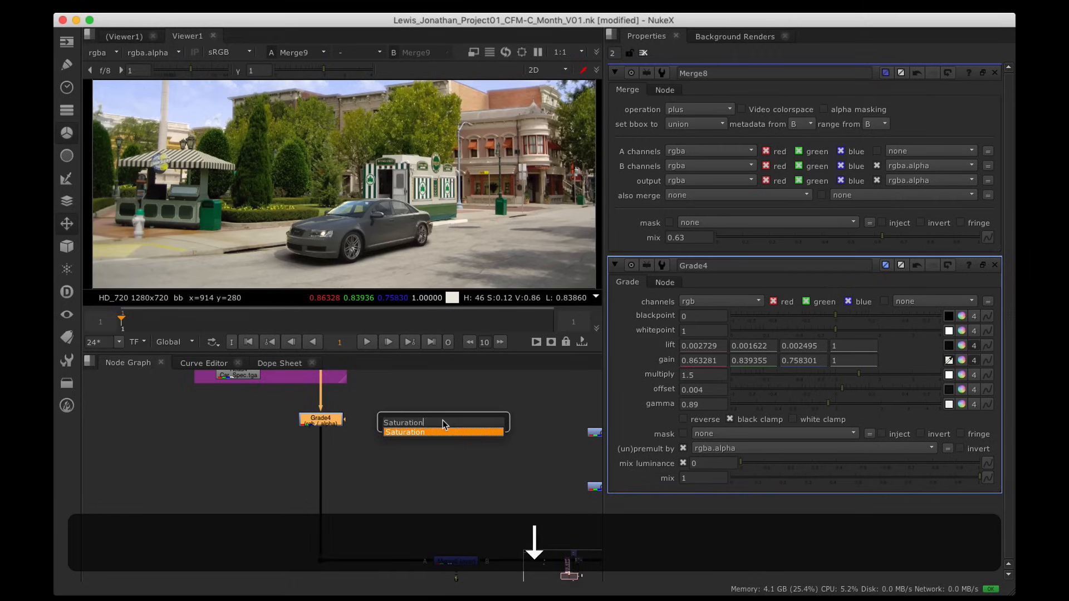
key(Return)
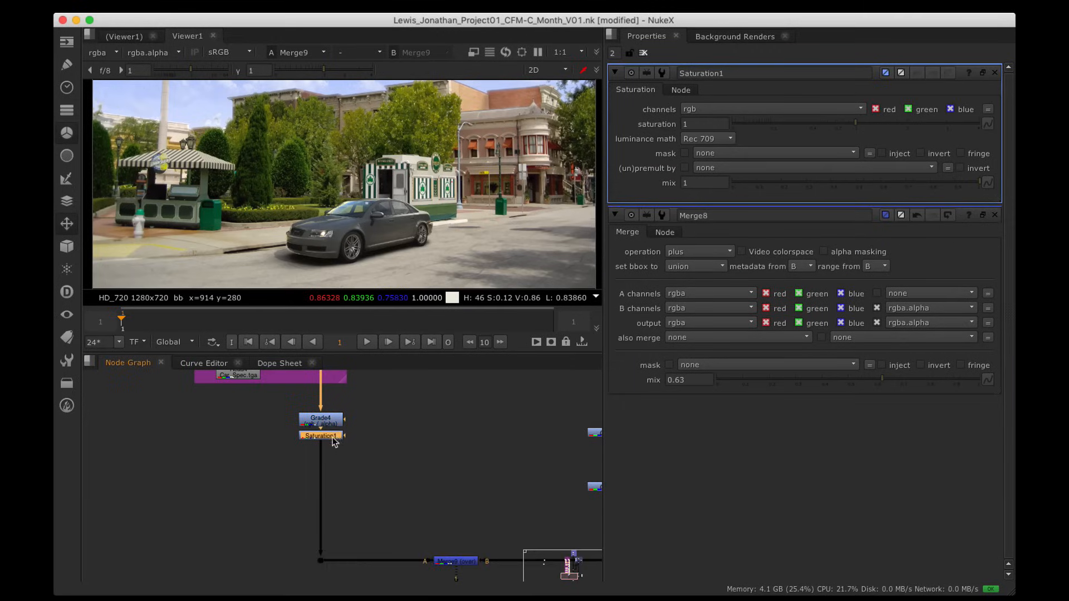
drag(334, 436, 334, 459)
Step: Unpremultiply Saturation1 by rgba.alpha and set saturation to 0.8, after trying 0.7
click(710, 167)
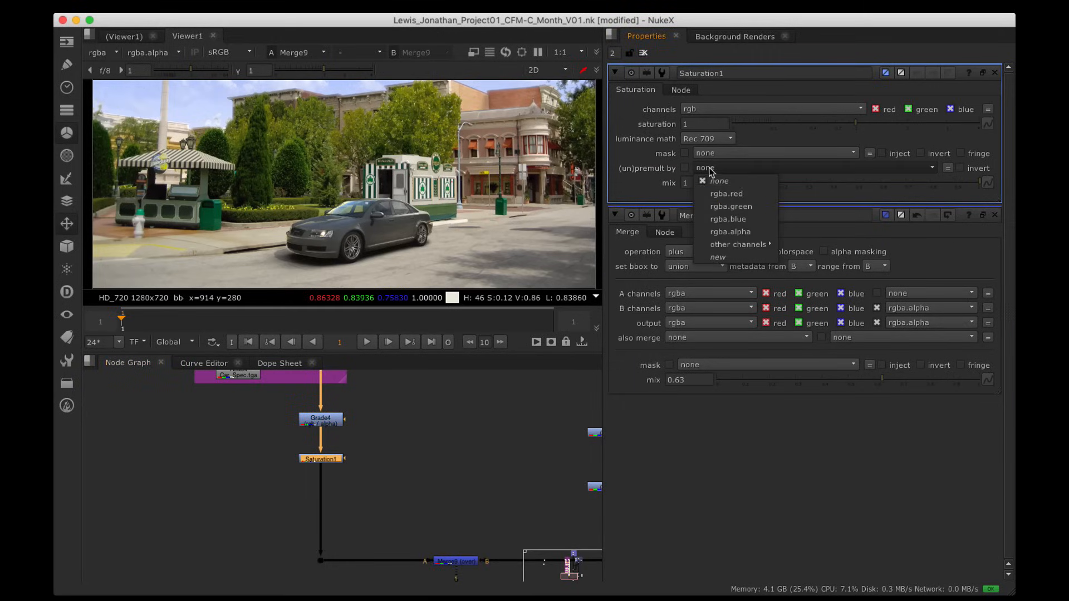
click(724, 227)
double_click(686, 125)
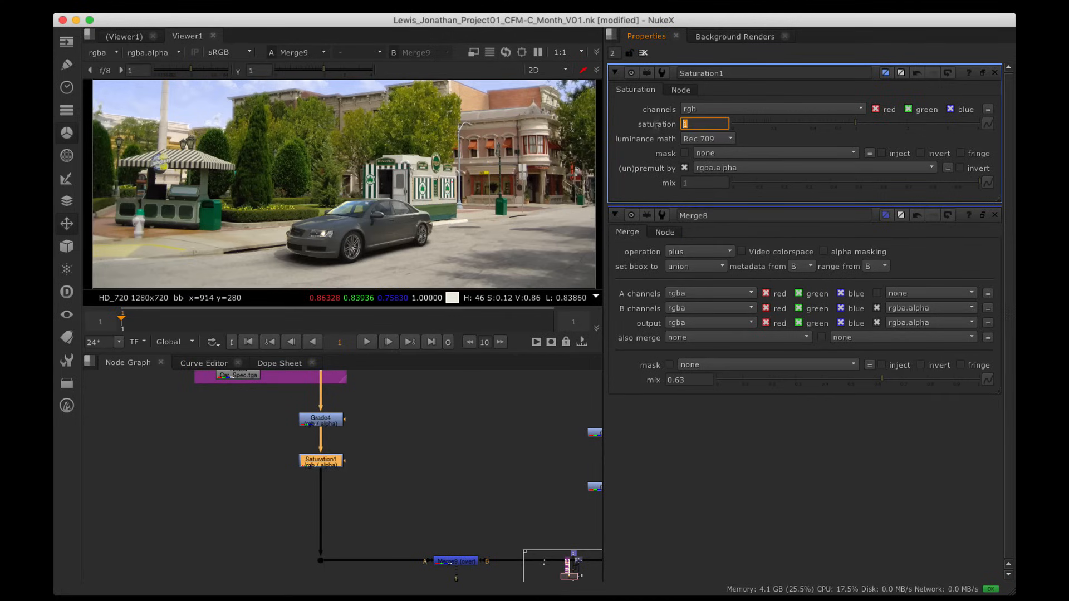
text(.7)
key(Return)
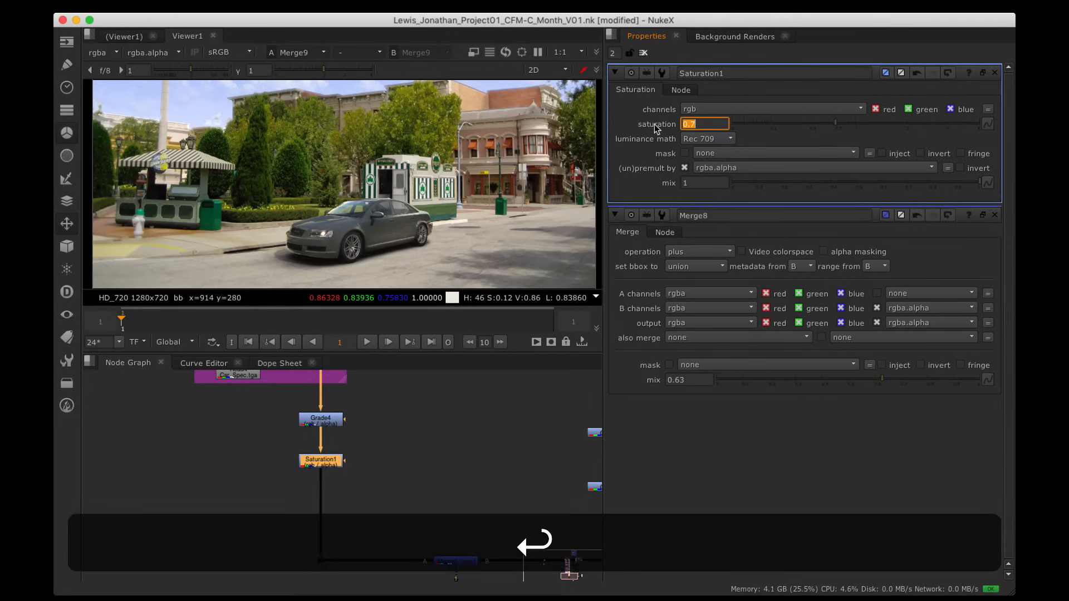
click(449, 470)
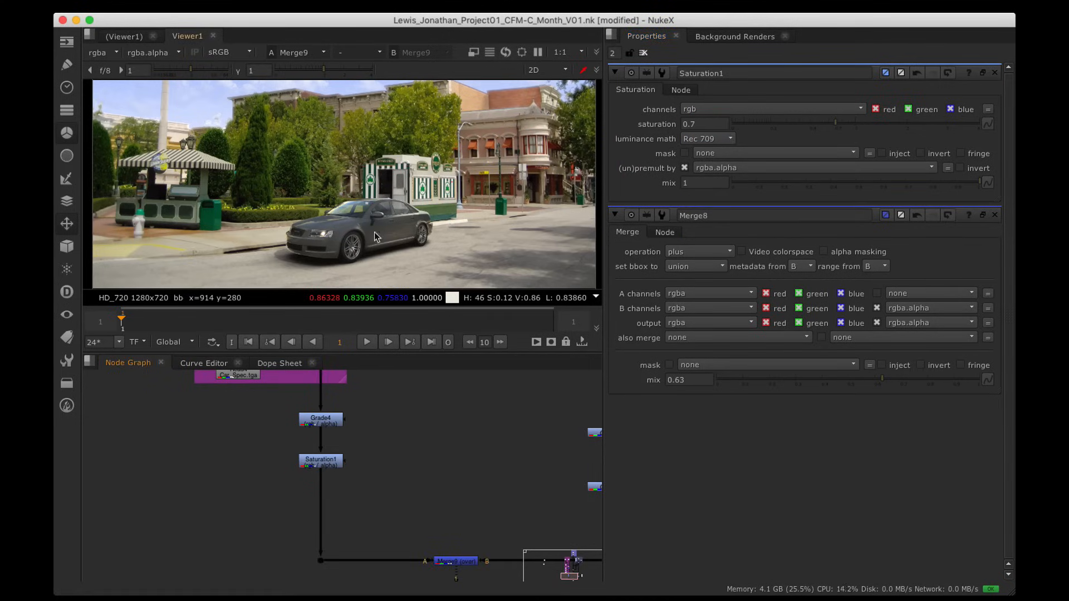
scroll(342, 213, up, 5)
alt+drag(381, 210, 379, 178)
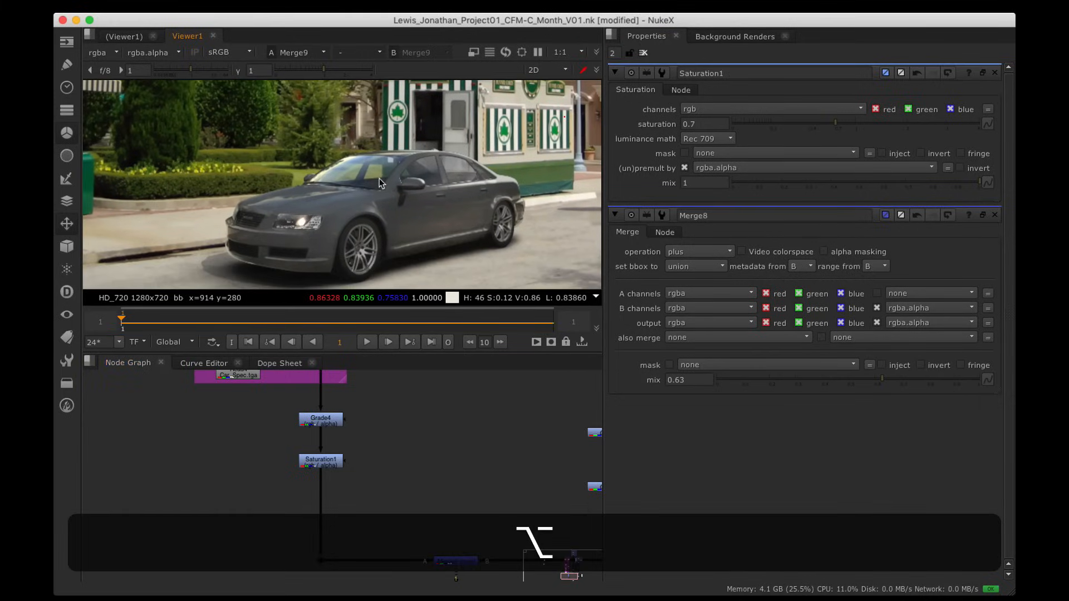
double_click(705, 120)
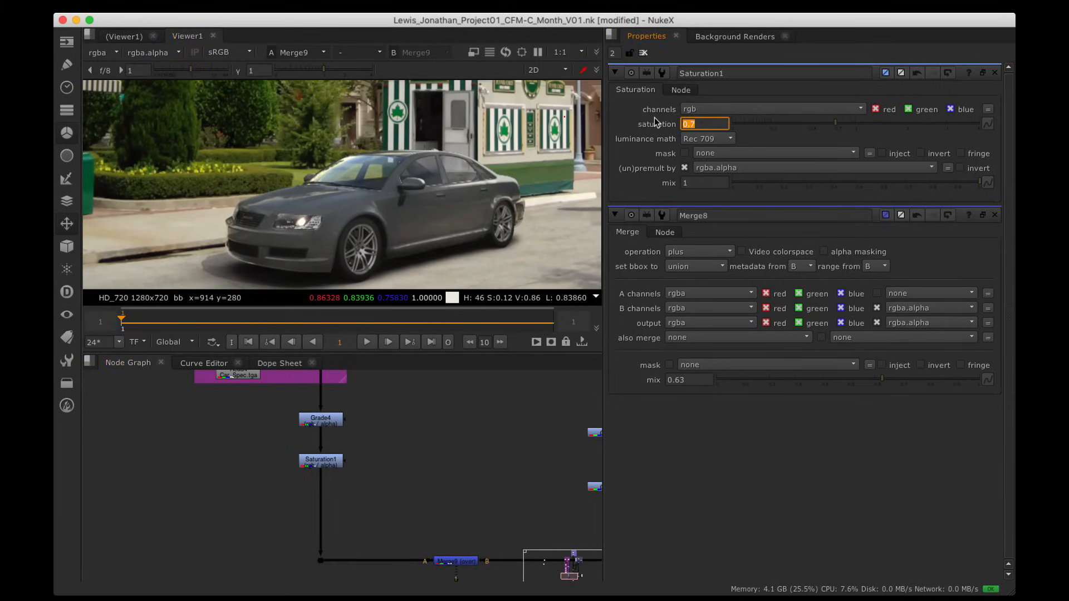
text(.8)
key(Return)
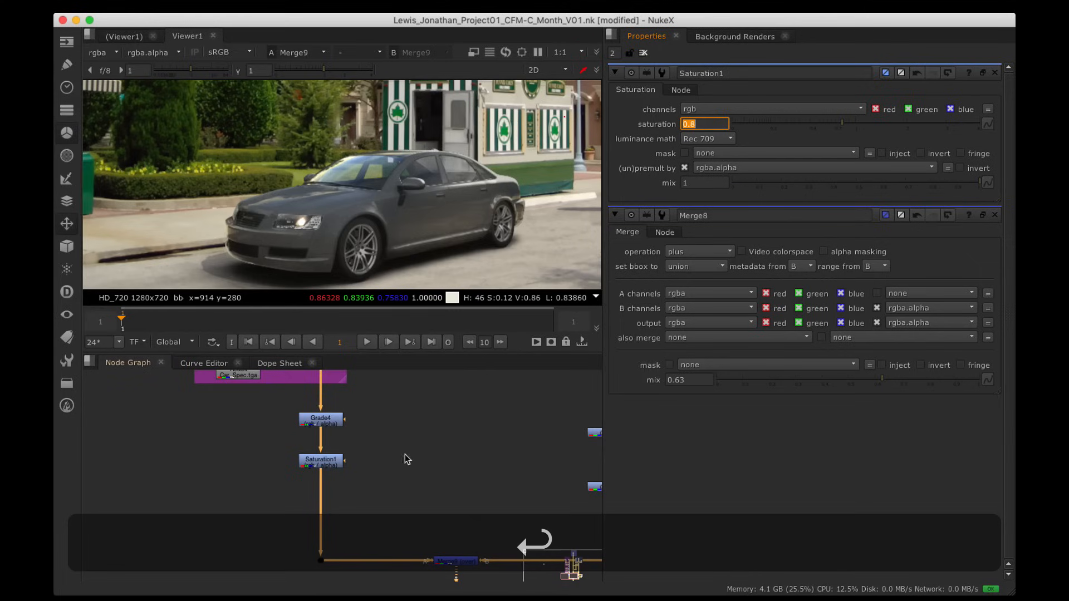
Step: Disable Grade4 and Saturation1 to compare, then enlarge the viewer to fill the window
alt+drag(411, 211, 429, 217)
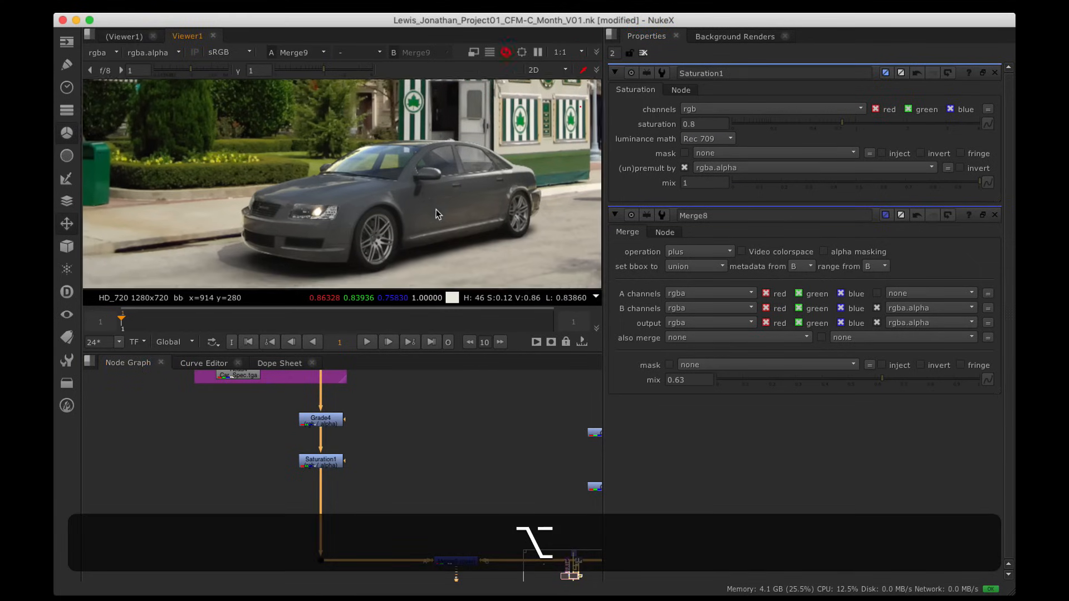
mouse_move(382, 440)
alt+mouse_down()
mouse_move(383, 484)
mouse_move(388, 451)
alt+mouse_up()
alt+drag(448, 230, 378, 229)
alt+scroll(412, 194, down, 4)
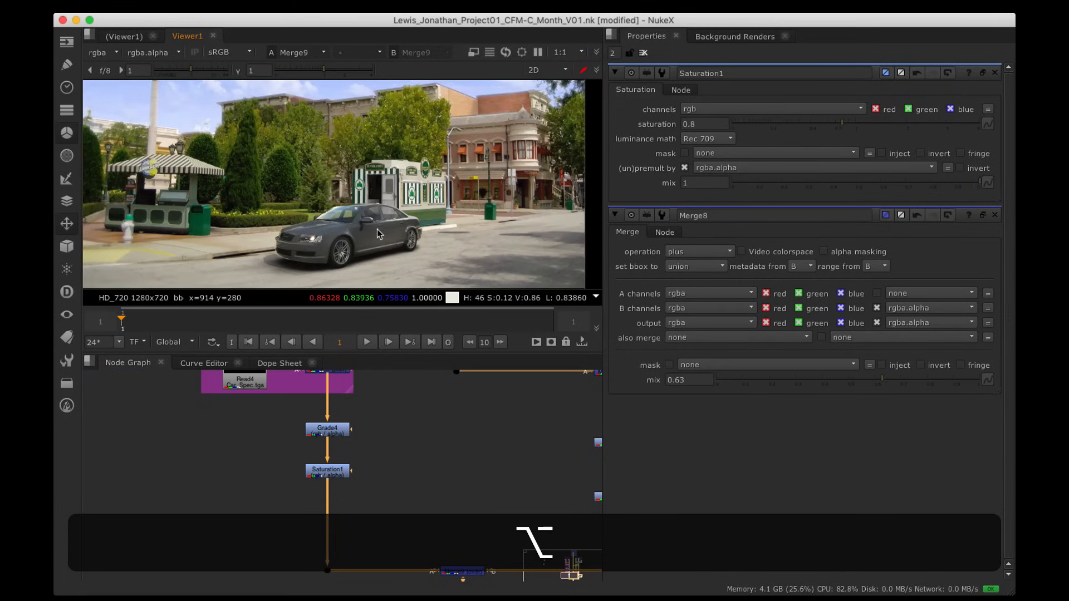
drag(401, 496, 266, 397)
key(d)
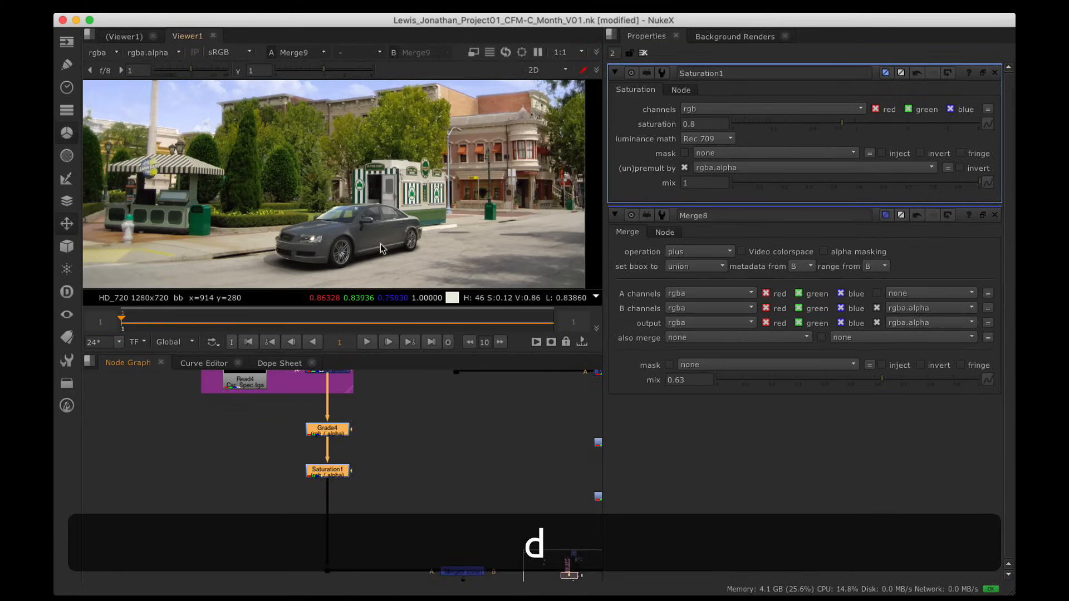
key(space)
key(h)
key(d)
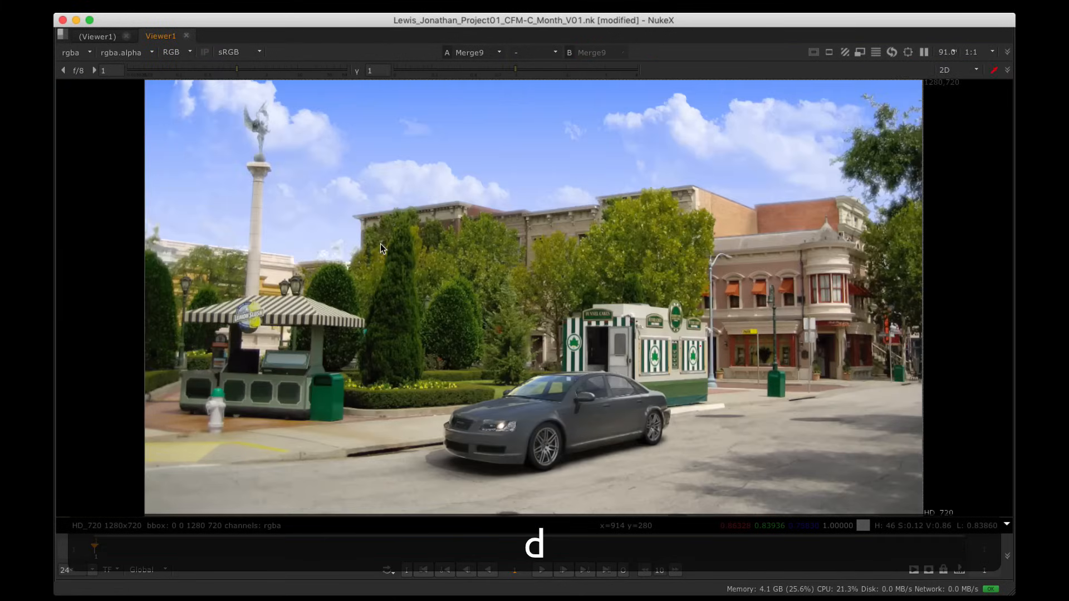
scroll(584, 437, up, 2)
key(d)
key(d)
key(d)
key(d)
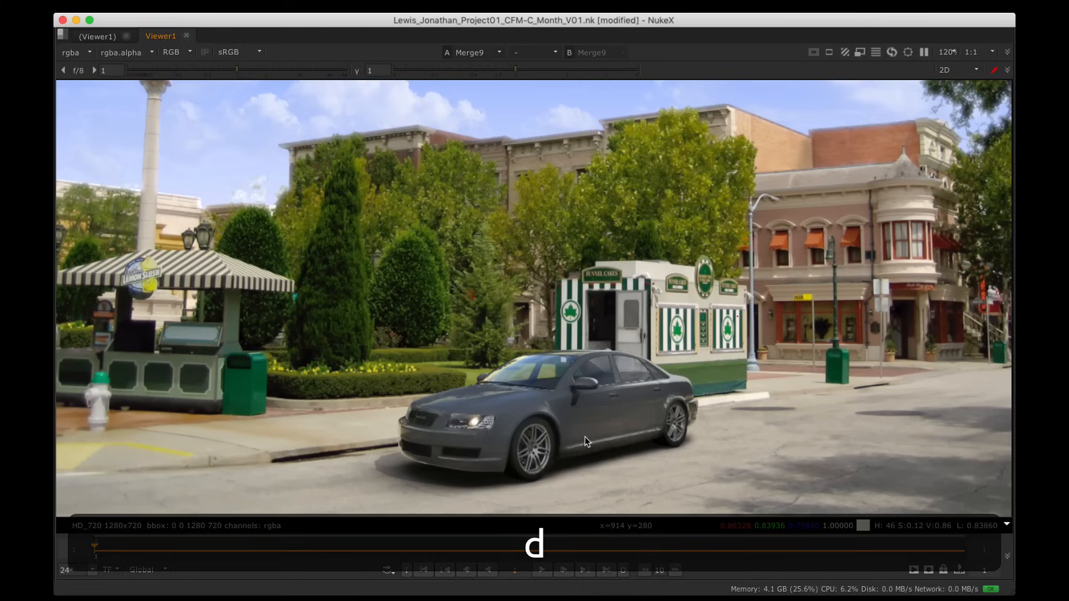
key(d)
key(d)
key(d)
key(d)
key(d)
key(d)
key(d)
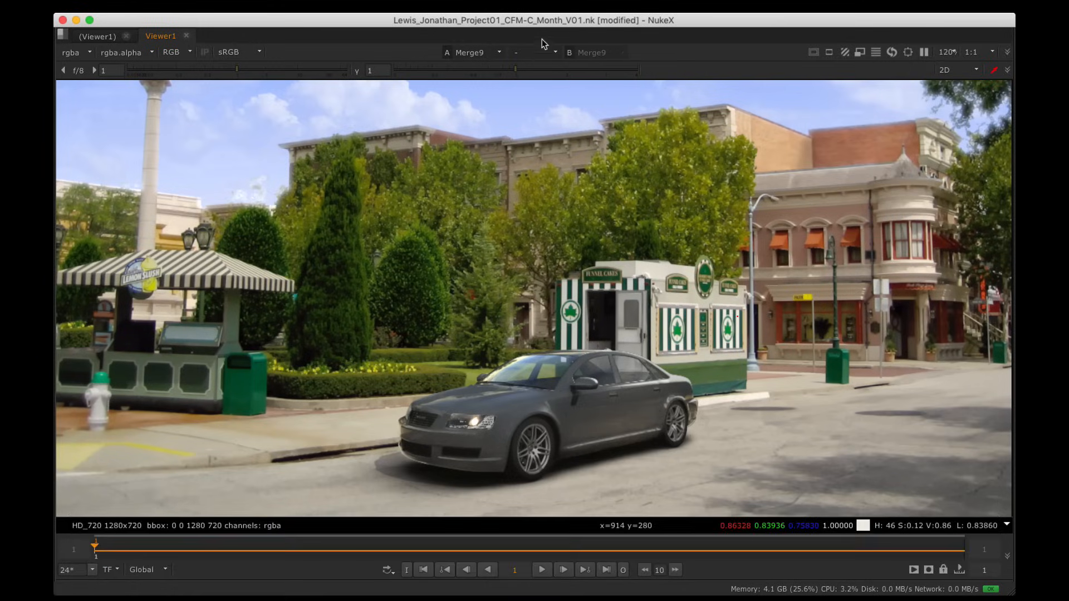
scroll(546, 202, down, 3)
mouse_move(558, 208)
alt+mouse_down()
mouse_move(501, 273)
mouse_move(563, 220)
alt+mouse_up()
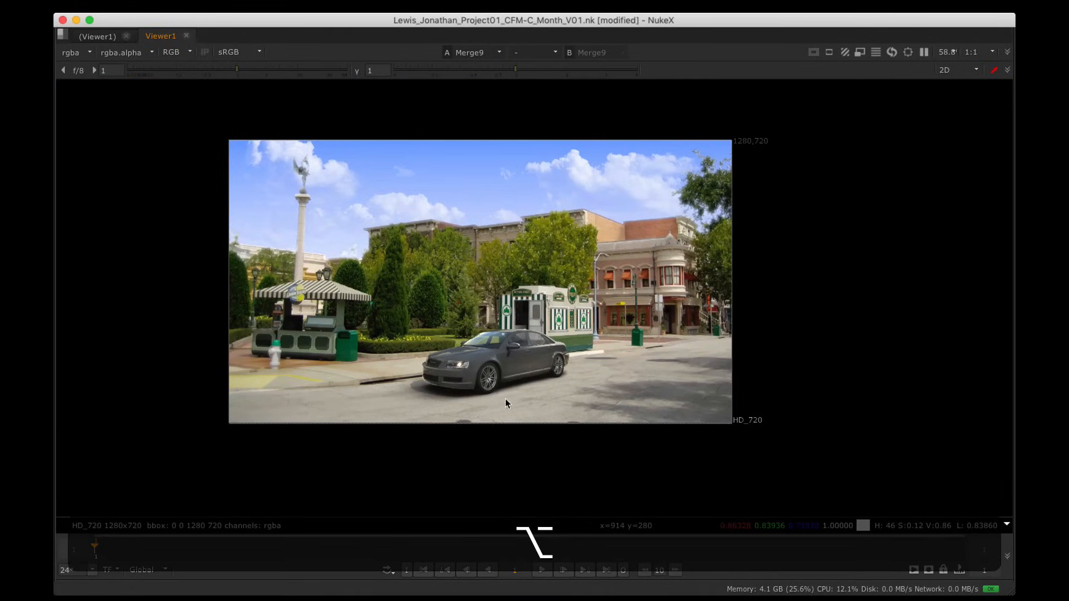
alt+drag(519, 365, 542, 399)
scroll(517, 385, up, 1)
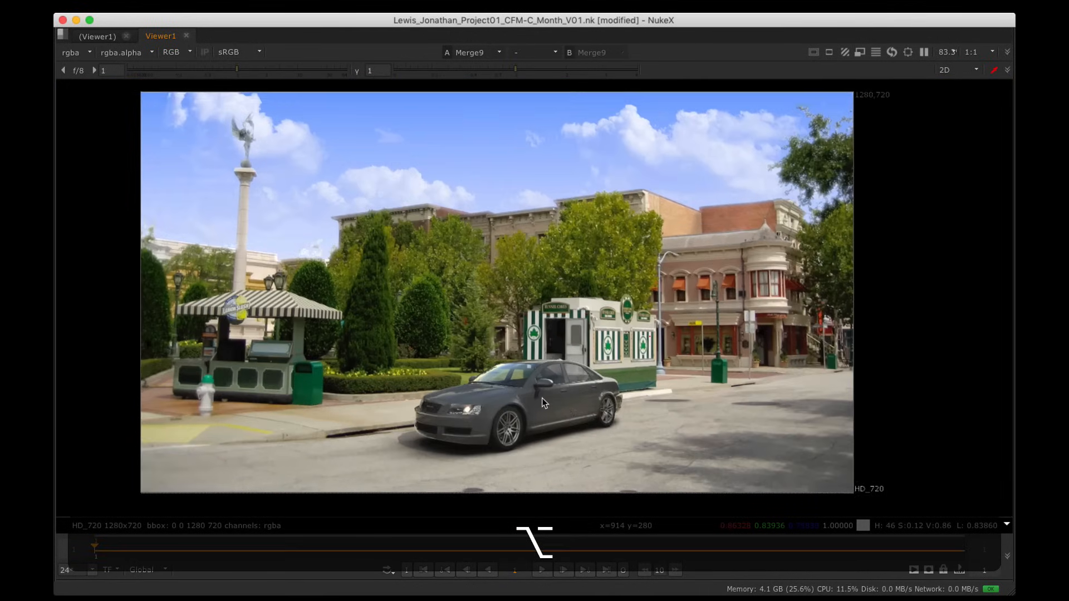
Step: Restore the panel layout and move Grade4 and Saturation1 down slightly
key(space)
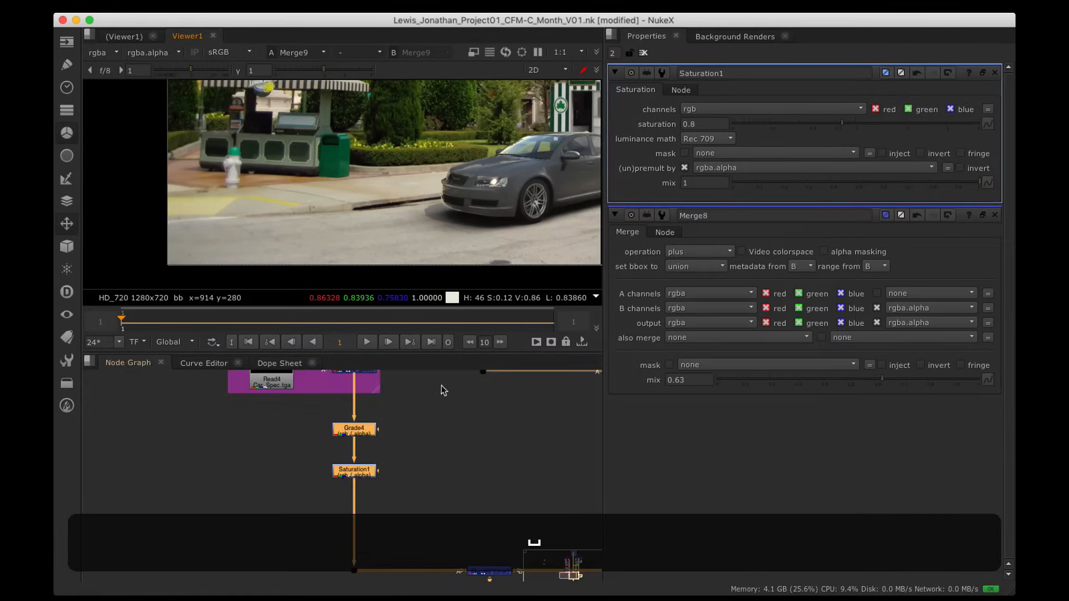
drag(328, 425, 328, 441)
click(366, 397)
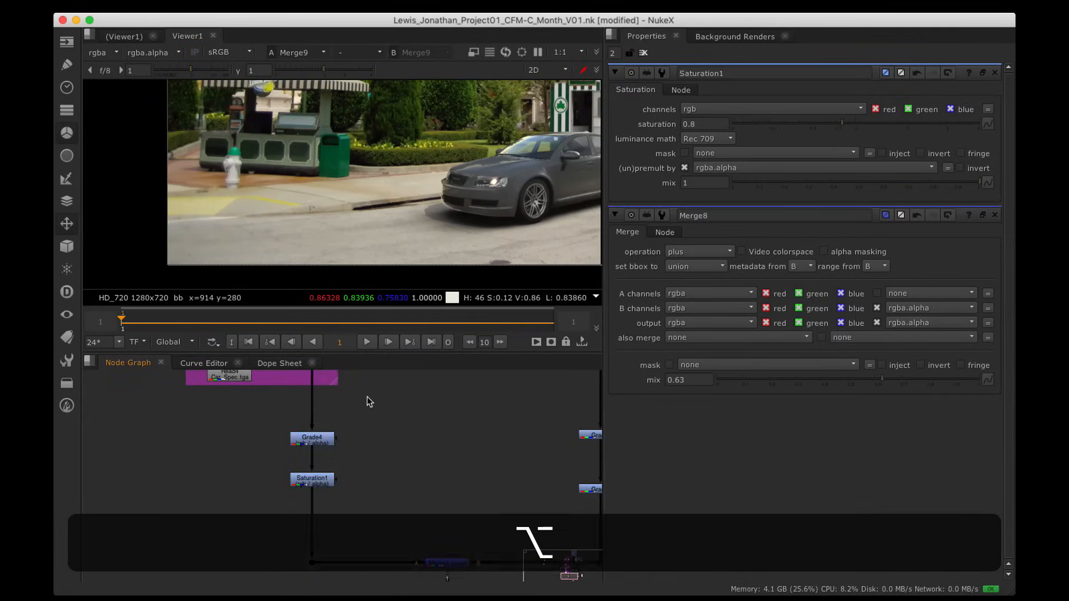
alt+drag(366, 396, 383, 442)
Step: Place the Car_ID_Mask read below the car backdrop and view it in Viewer1
key(space)
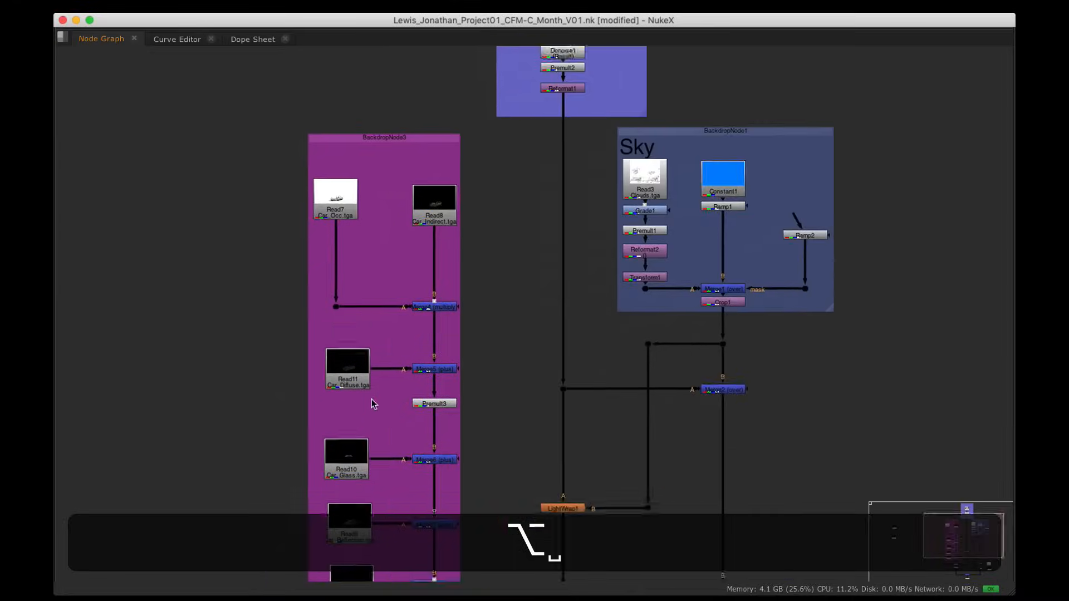
alt+drag(243, 319, 594, 303)
drag(277, 307, 639, 331)
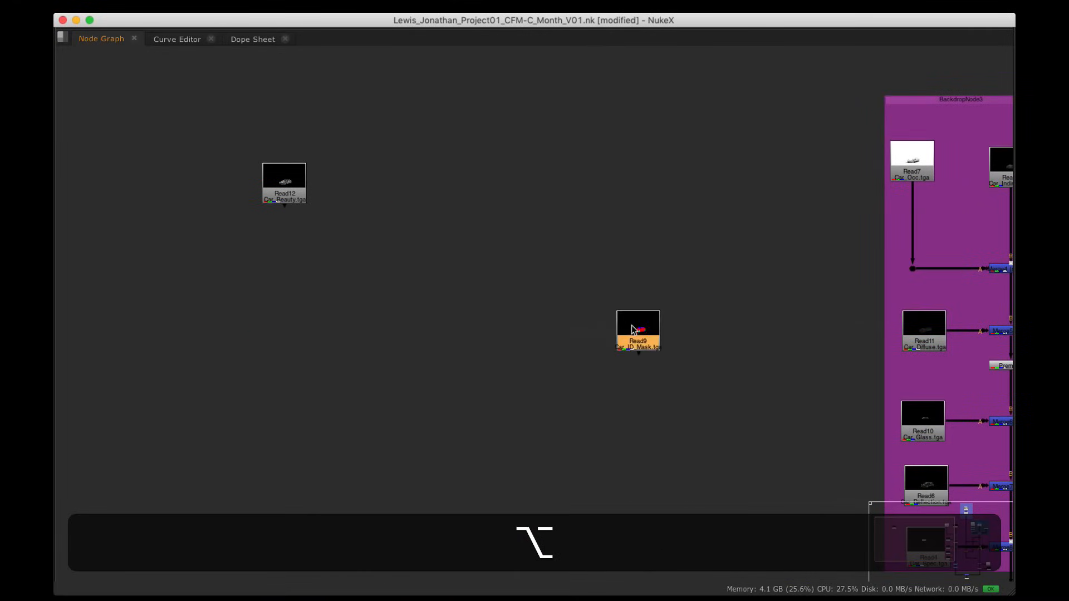
alt+drag(718, 348, 258, 127)
drag(193, 111, 445, 385)
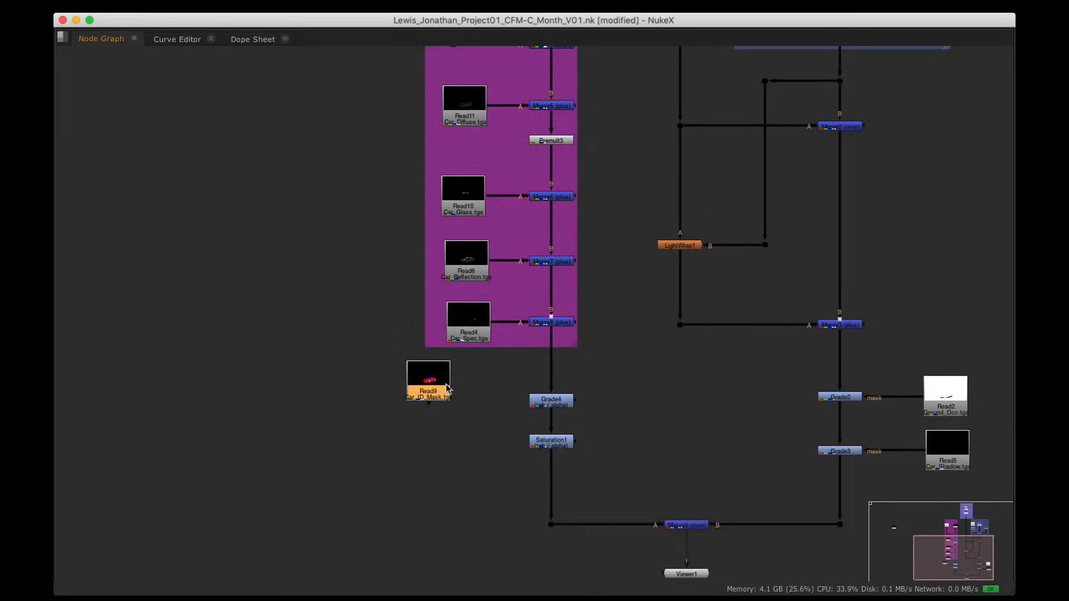
alt+drag(491, 425, 441, 309)
drag(384, 264, 407, 345)
key(1)
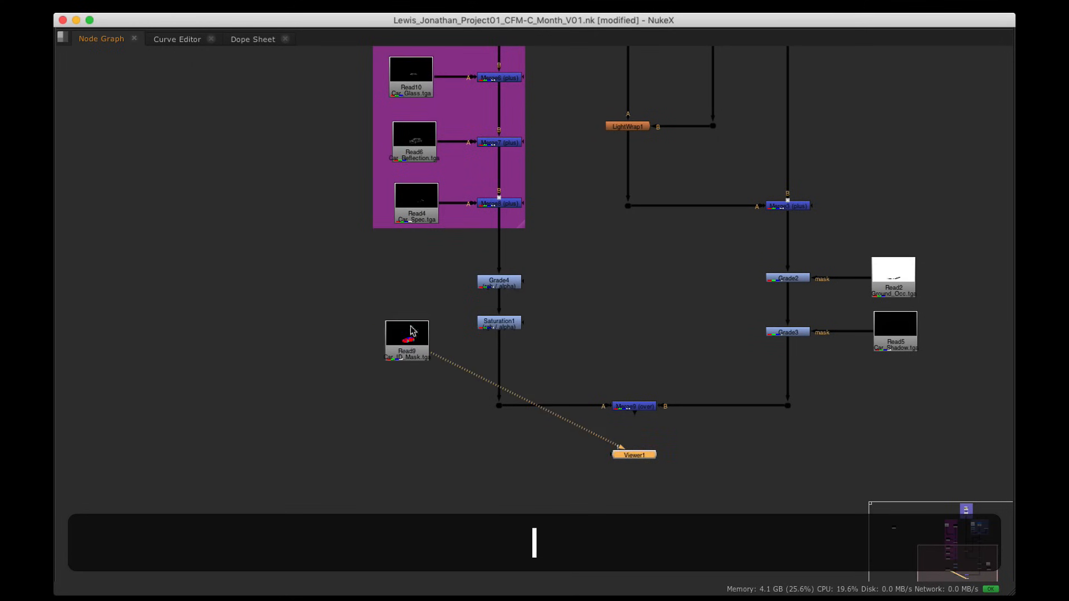
Step: Fit the mask in an enlarged viewer and check its red channel covers the car body
key(space)
key(space)
key(h)
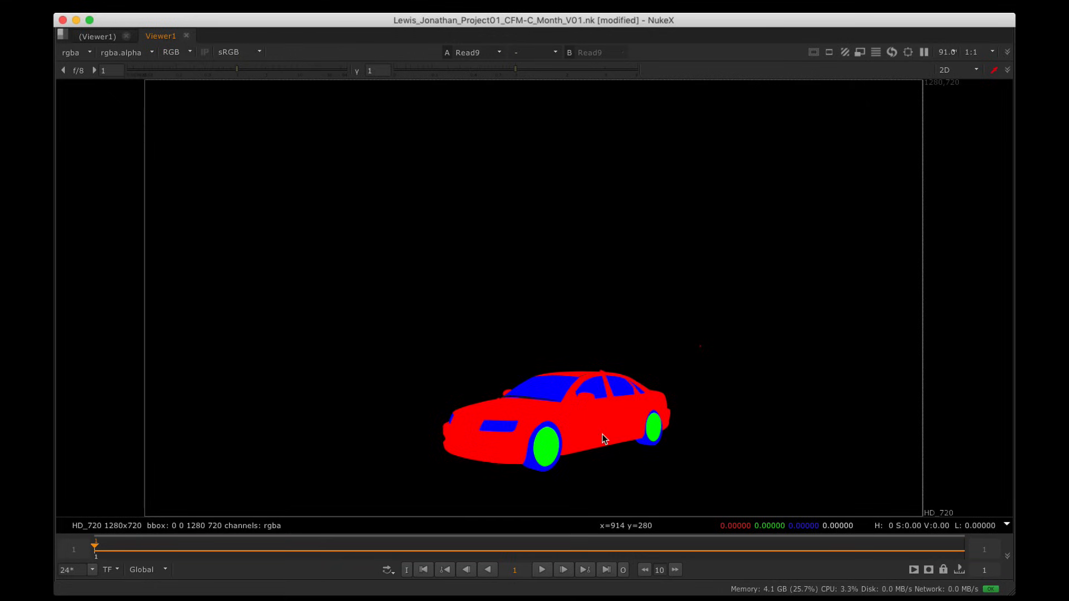
key(r)
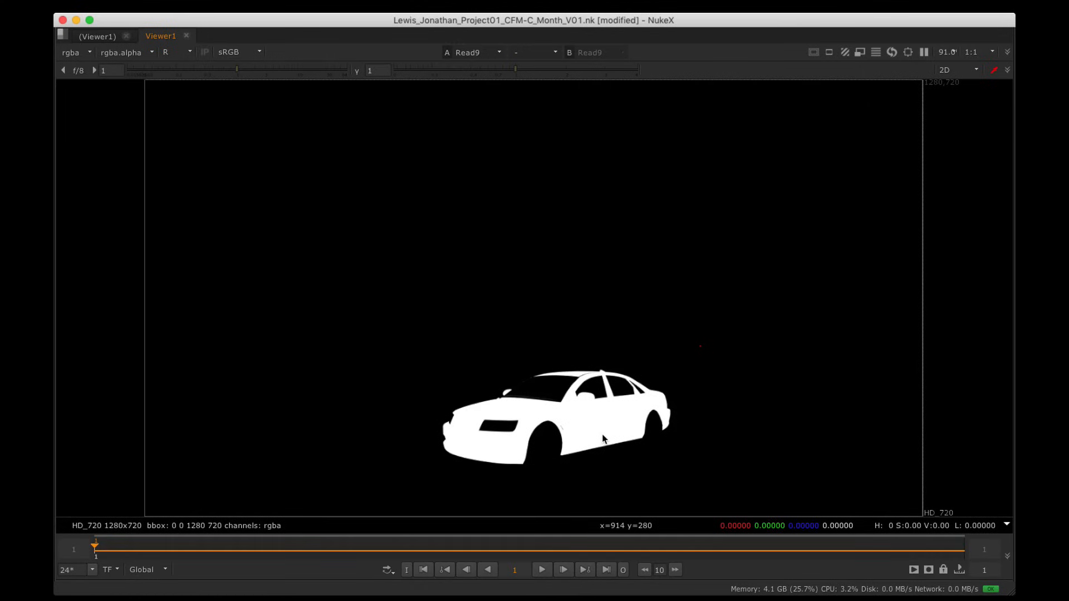
key(r)
key(space)
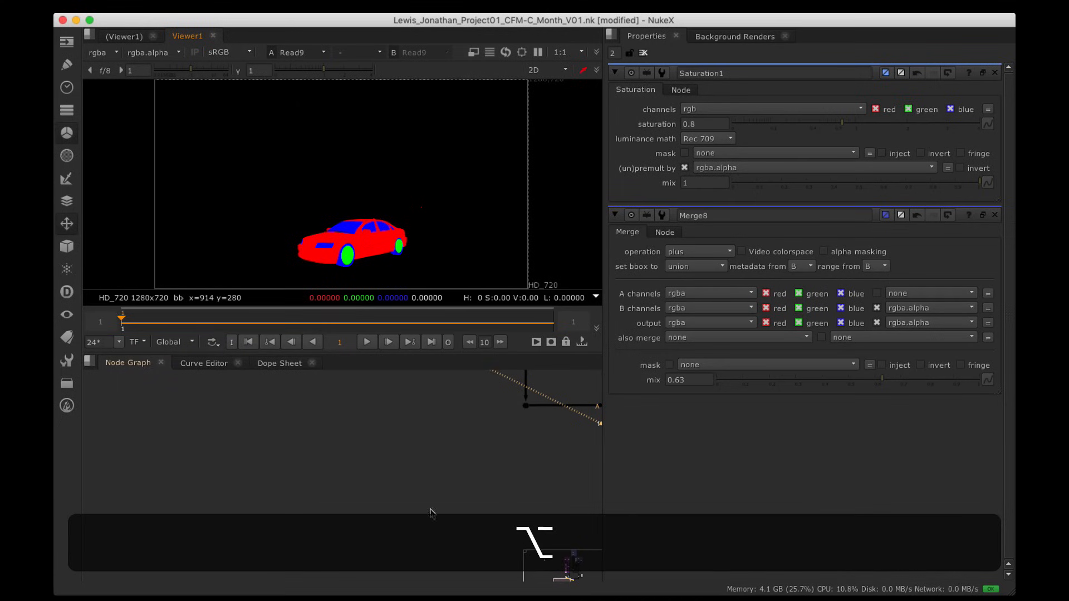
Step: Move the Car_ID_Mask read left and make room below Merge5 by moving Premult3 down
alt+drag(431, 513, 206, 389)
alt+drag(139, 363, 277, 482)
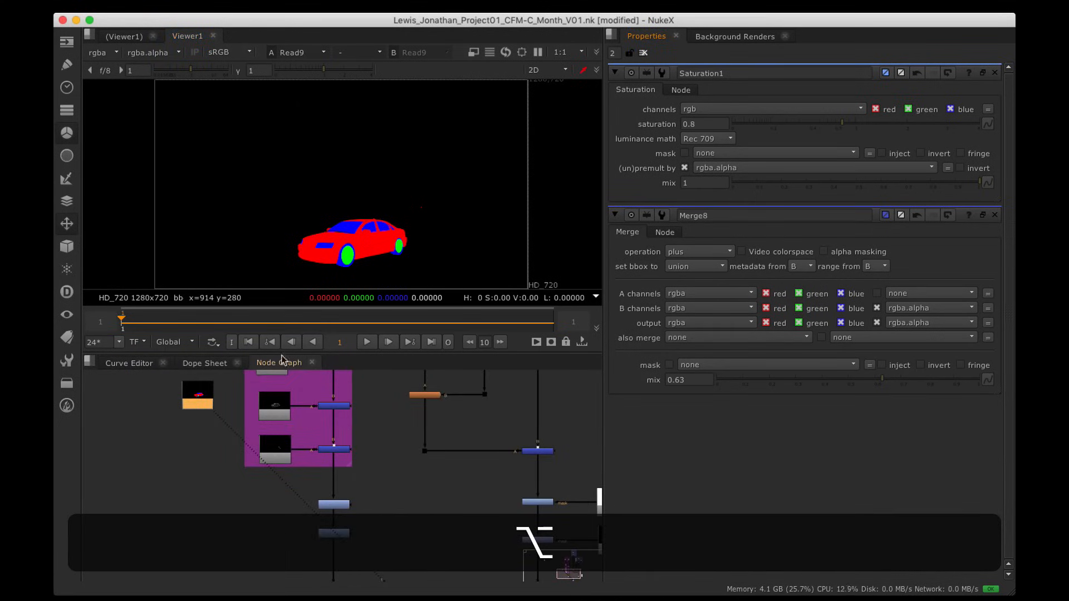
alt+drag(241, 418, 258, 440)
key(space)
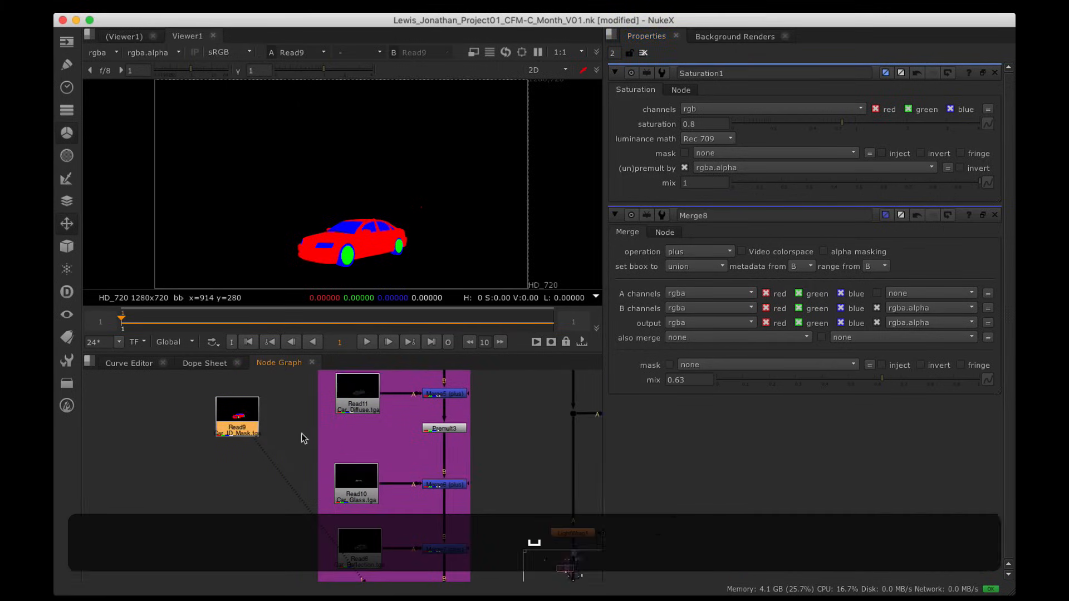
drag(445, 427, 446, 452)
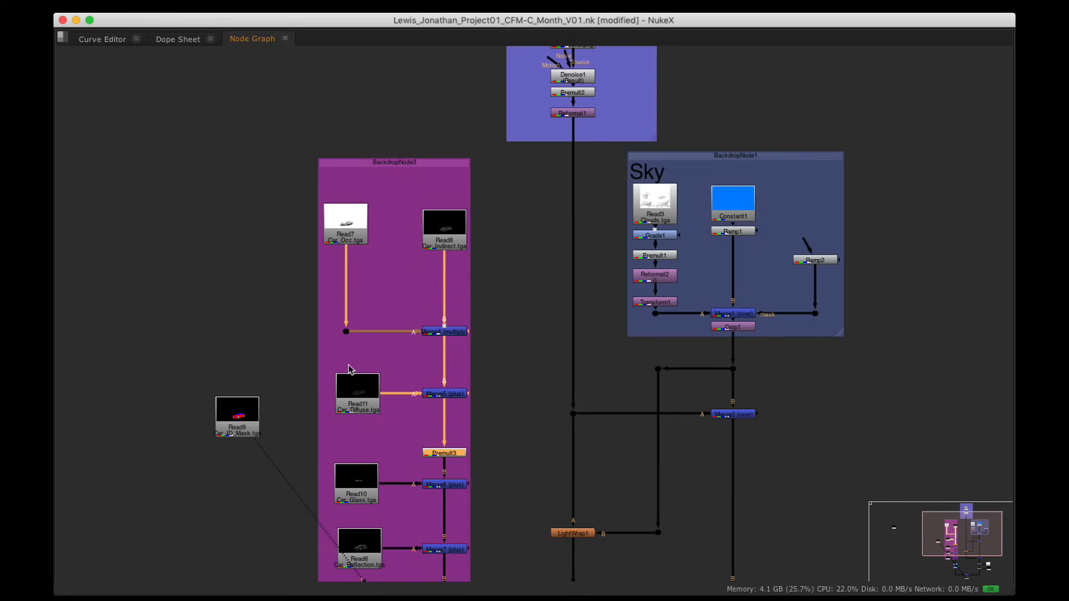
drag(322, 356, 477, 436)
drag(448, 394, 448, 376)
click(329, 396)
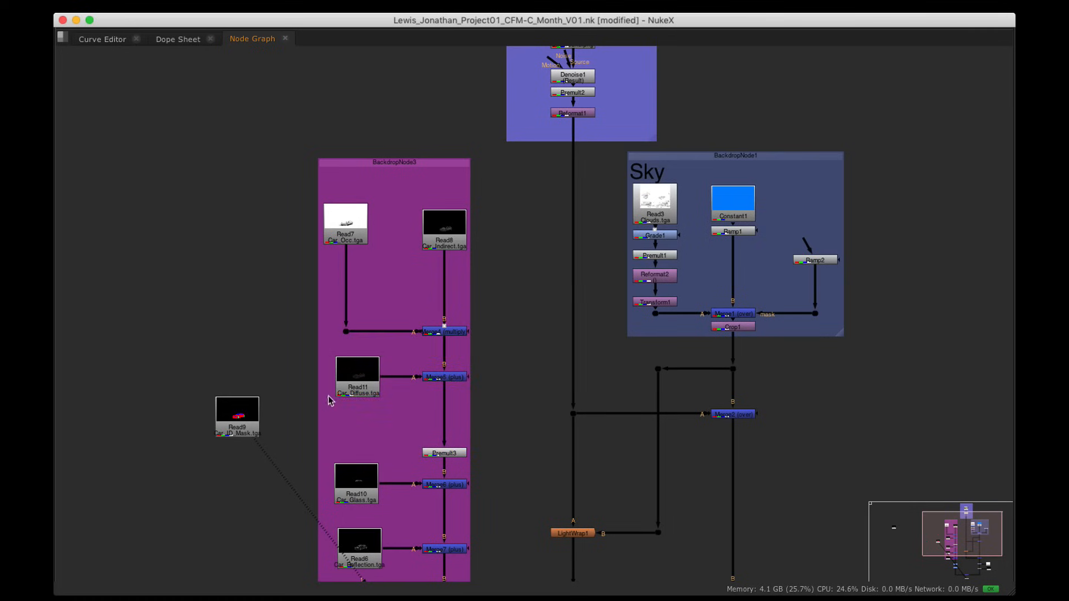
alt+middle_drag(329, 400, 277, 425)
alt+drag(277, 425, 509, 353)
Step: Insert Grade5 after Merge5, mask it with the Car_ID_Mask read, and view it
key(g)
drag(643, 229, 169, 357)
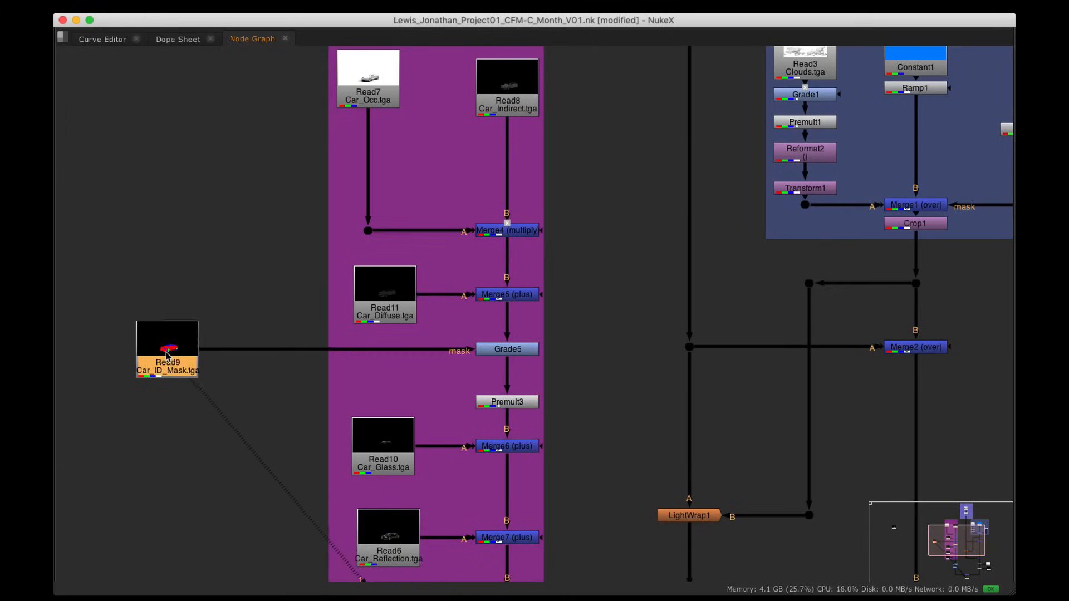
alt+drag(295, 367, 181, 343)
click(391, 327)
key(1)
key(space)
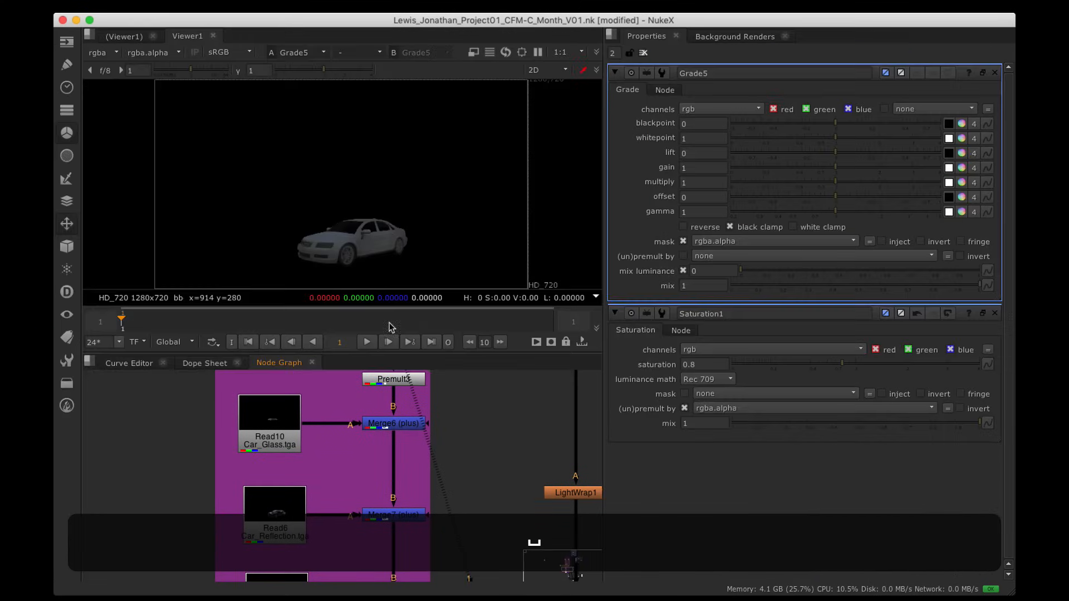
Step: Set Grade5's mask channel to rgba.red
alt+drag(376, 461, 350, 594)
scroll(350, 207, up, 3)
alt+drag(361, 286, 370, 172)
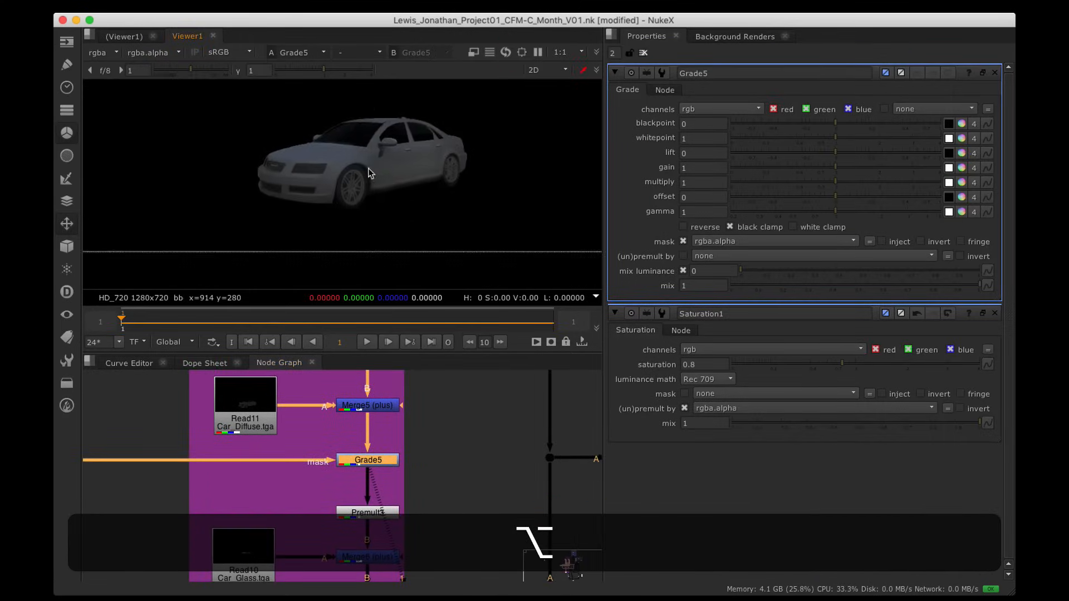
scroll(369, 172, up, 3)
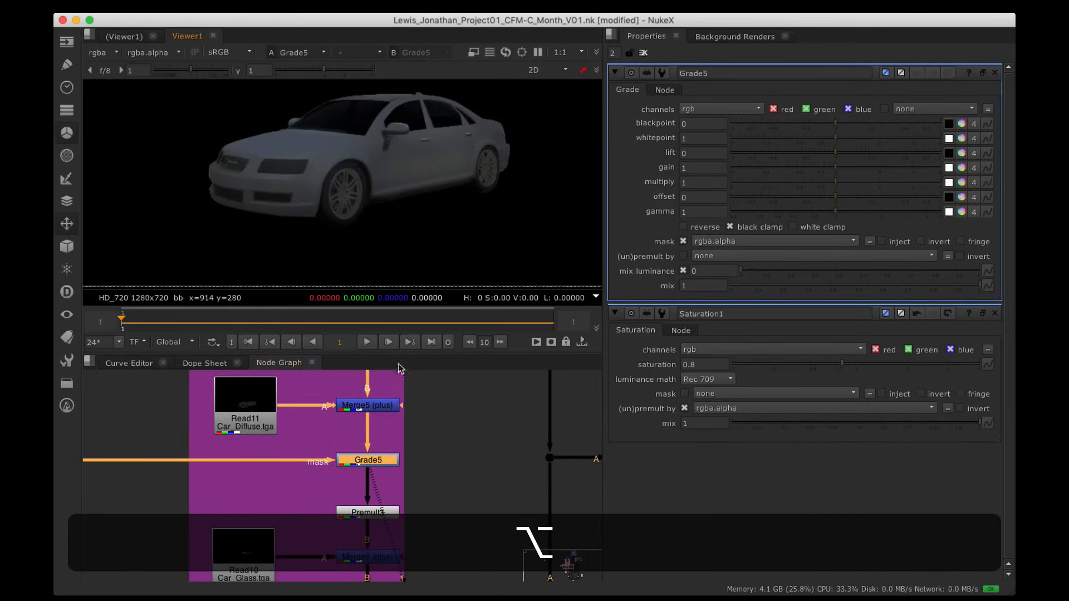
click(731, 243)
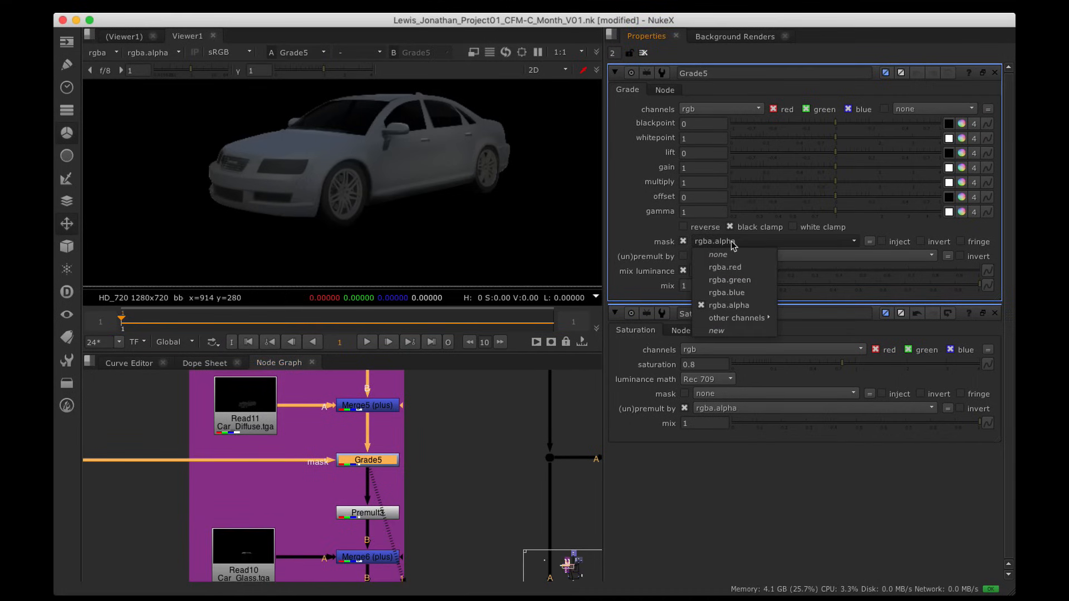
click(749, 267)
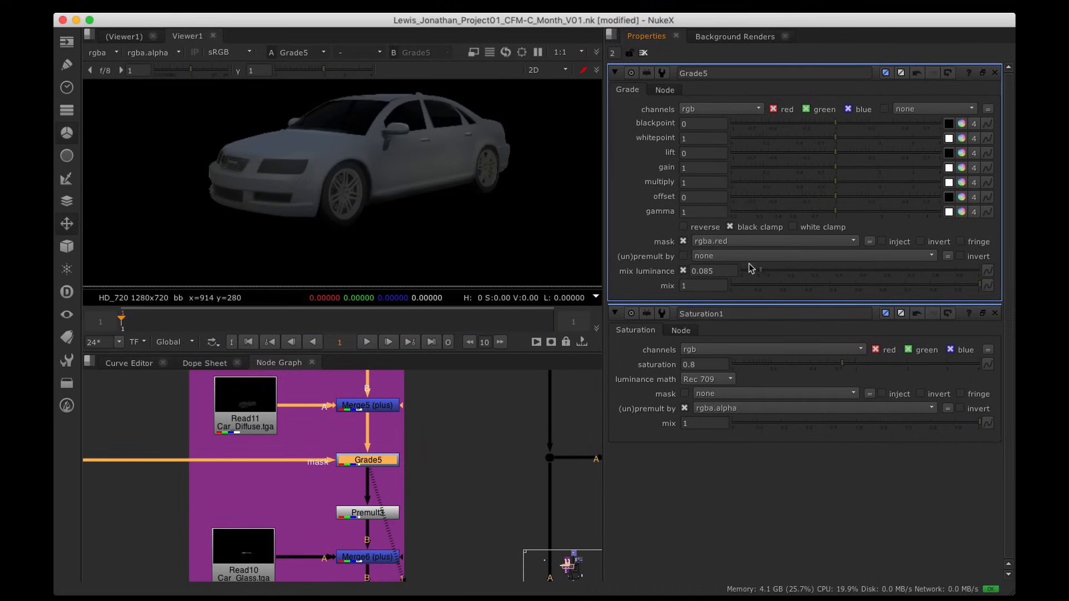
Step: Tint Grade5's gain blue (0.455751, 0.54192, 1) and view the full composite through Merge9
super+click(970, 168)
click(966, 427)
mouse_move(966, 426)
mouse_down()
mouse_move(988, 405)
mouse_move(997, 417)
mouse_move(979, 450)
mouse_move(981, 501)
mouse_move(935, 477)
mouse_up()
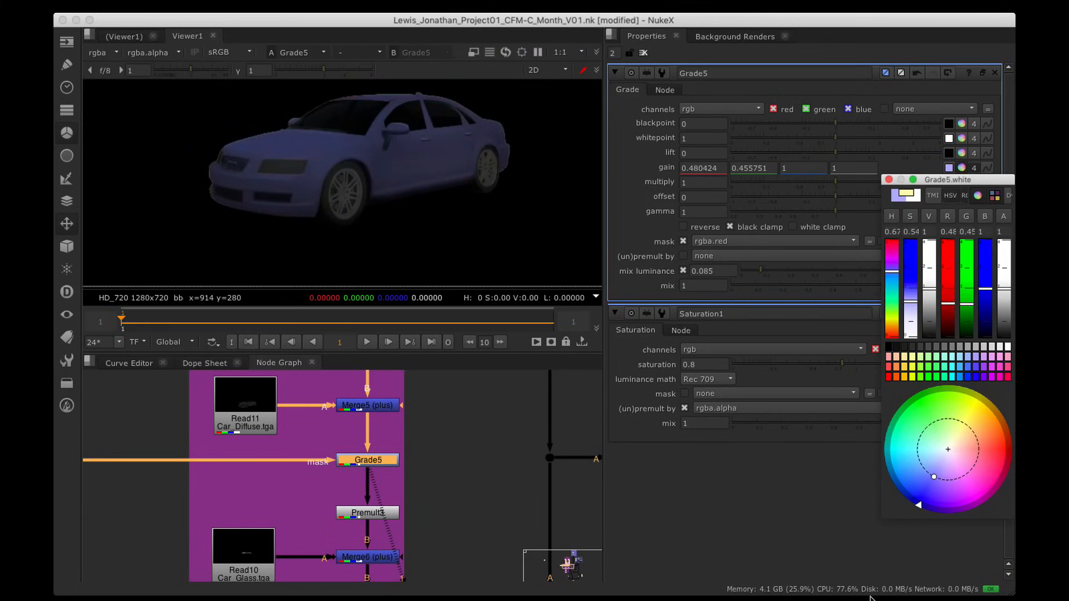
scroll(458, 480, down, 1)
alt+drag(458, 480, 254, 314)
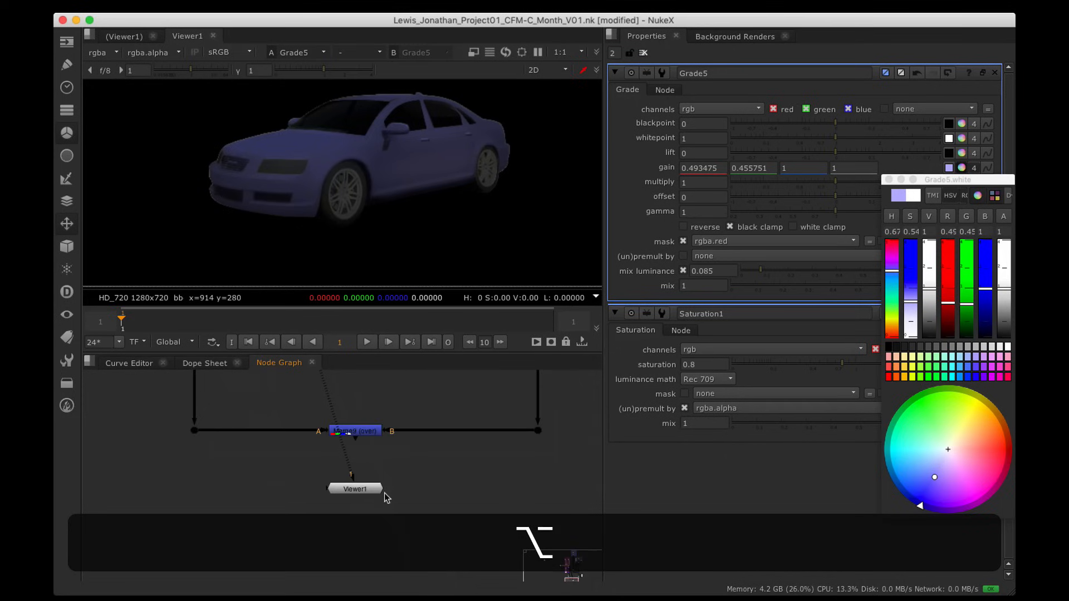
click(361, 429)
key(1)
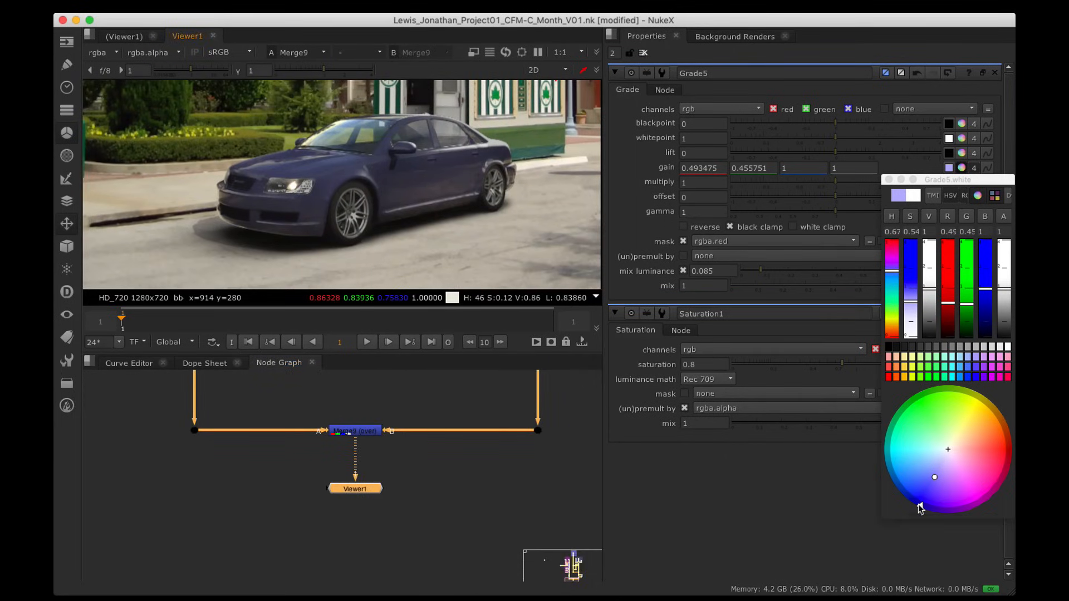
mouse_move(919, 506)
mouse_down()
mouse_move(901, 492)
mouse_move(909, 501)
mouse_up()
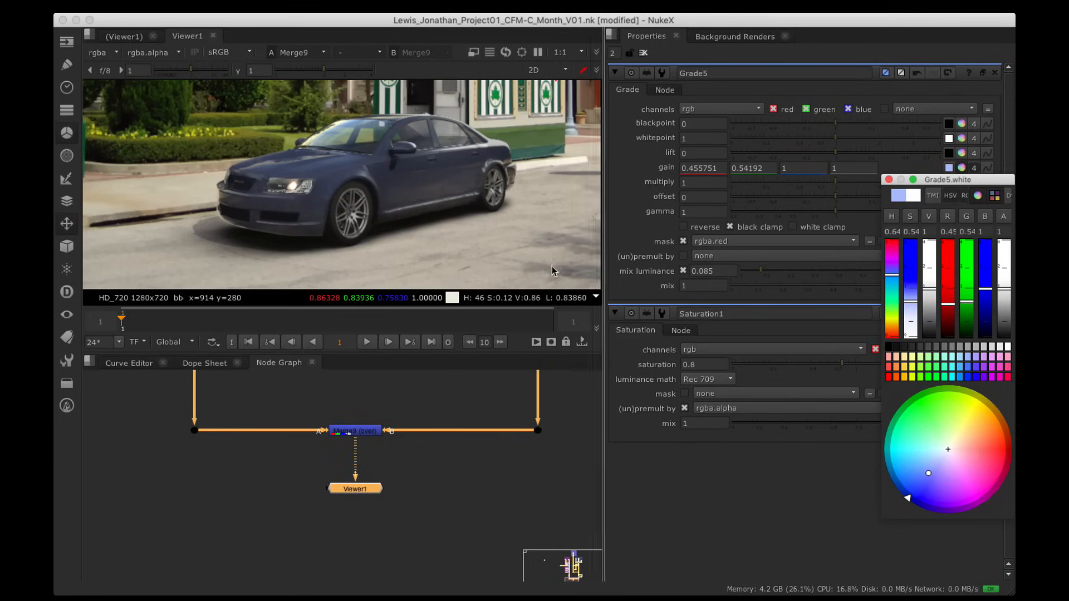
Step: Bring the Car_ID_Mask read into view and select it
scroll(374, 179, down, 2)
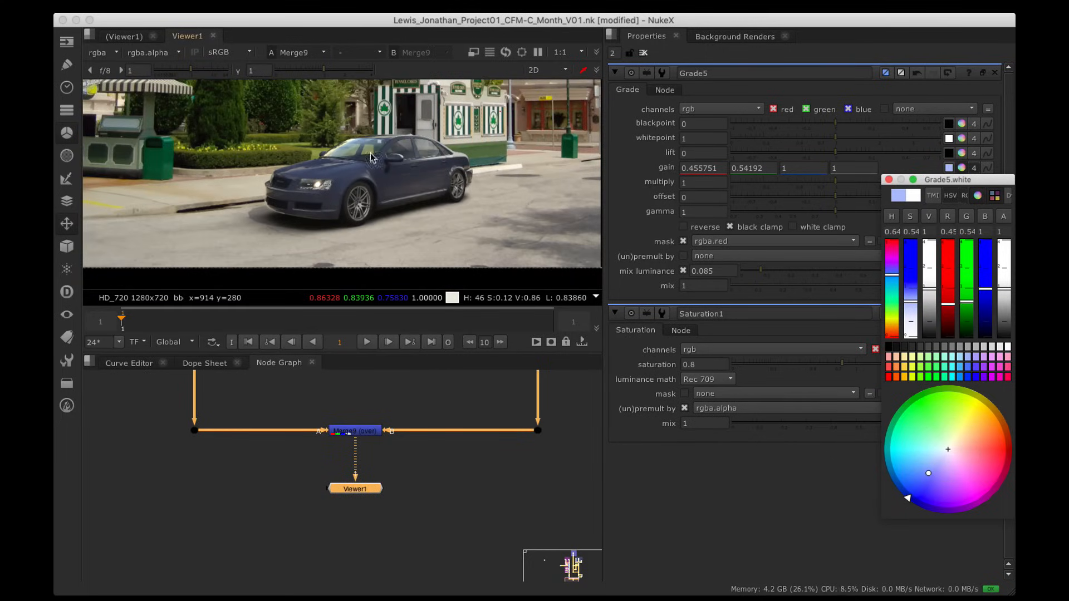
alt+drag(384, 381, 507, 570)
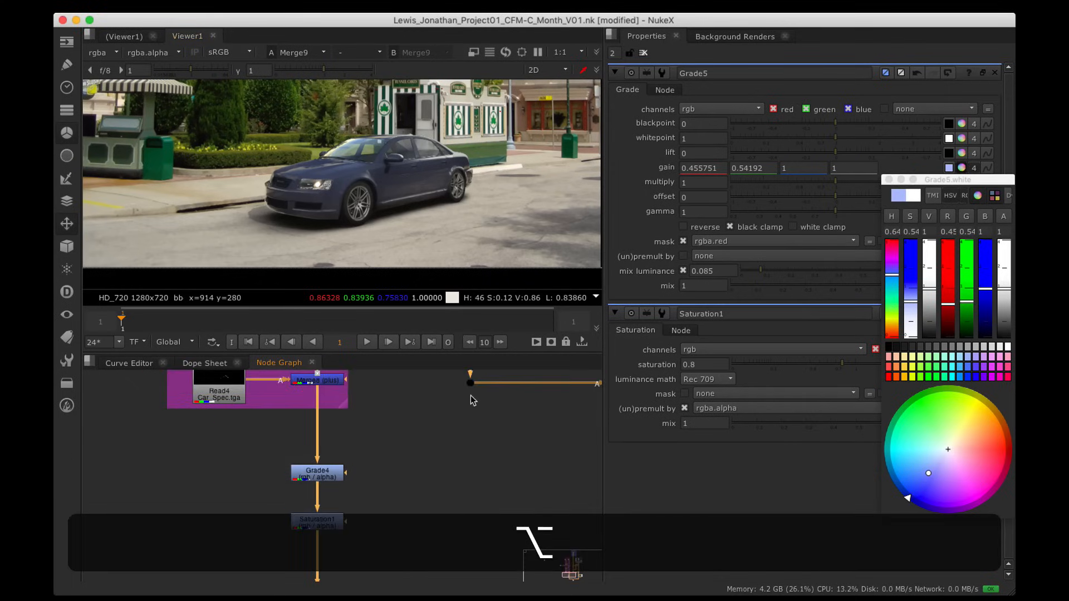
alt+drag(394, 492, 492, 589)
scroll(443, 462, down, 2)
alt+drag(450, 398, 530, 554)
click(263, 441)
Step: View the car ID mask's blue channel to inspect the windows, then return to RGB
key(1)
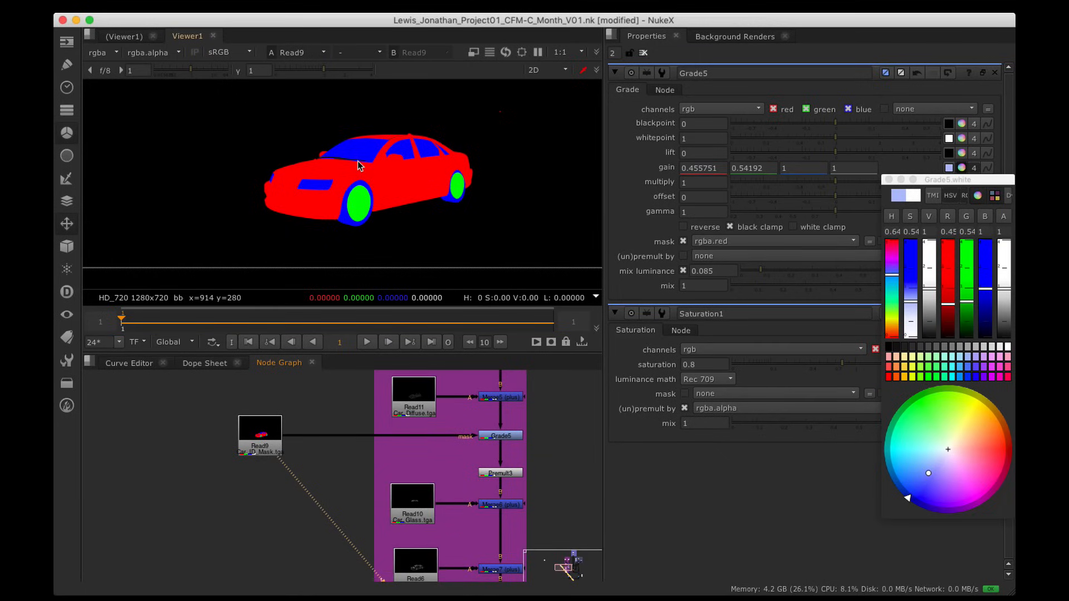
key(b)
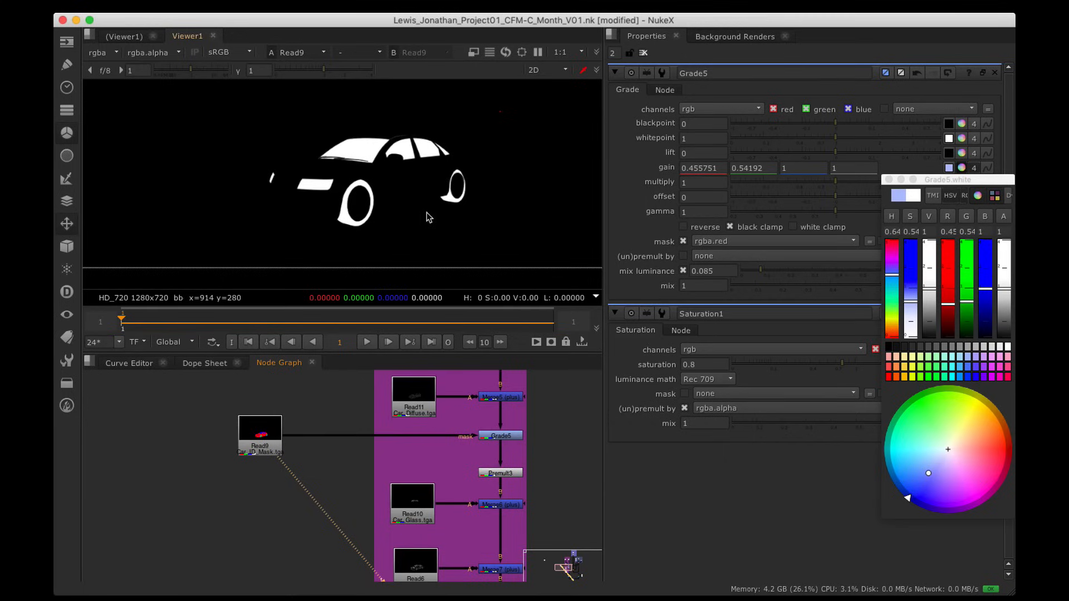
key(b)
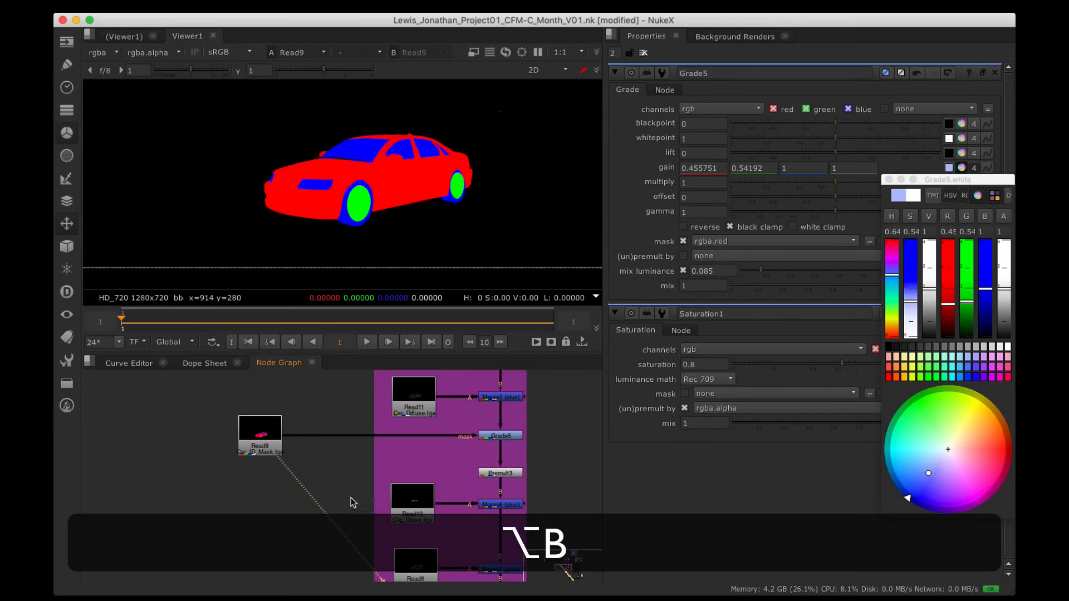
Step: Select Grade4 and Saturation1 together and nudge them slightly lower
alt+drag(353, 501, 331, 368)
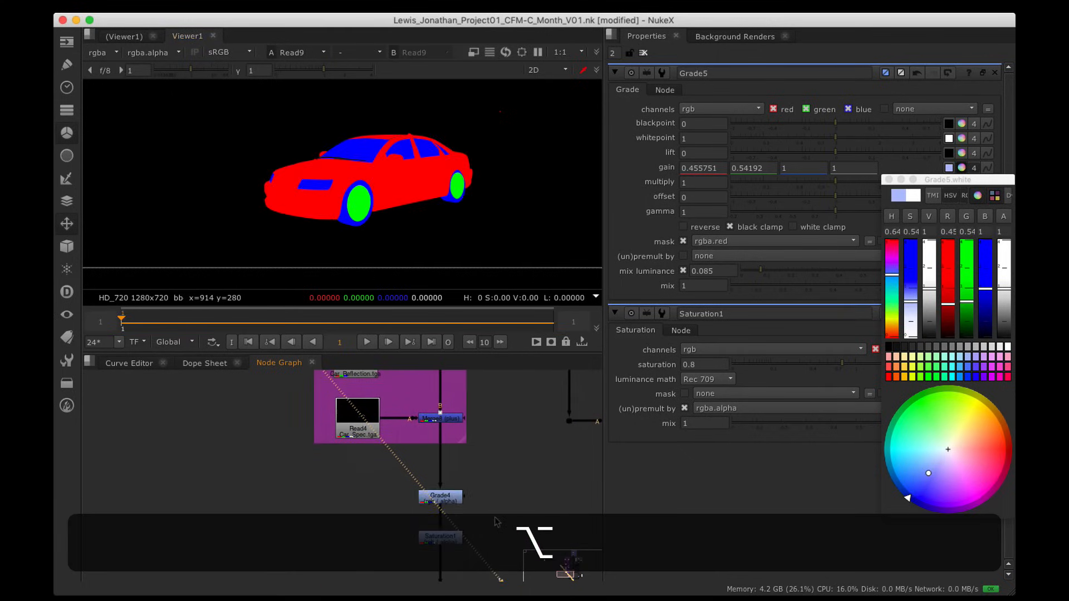
alt+drag(600, 519, 407, 465)
scroll(407, 467, down, 5)
alt+drag(356, 426, 425, 478)
drag(341, 449, 432, 511)
drag(395, 475, 394, 489)
Step: Clone the Car_ID_Mask read node with Alt+K
key(space)
alt+drag(313, 371, 401, 418)
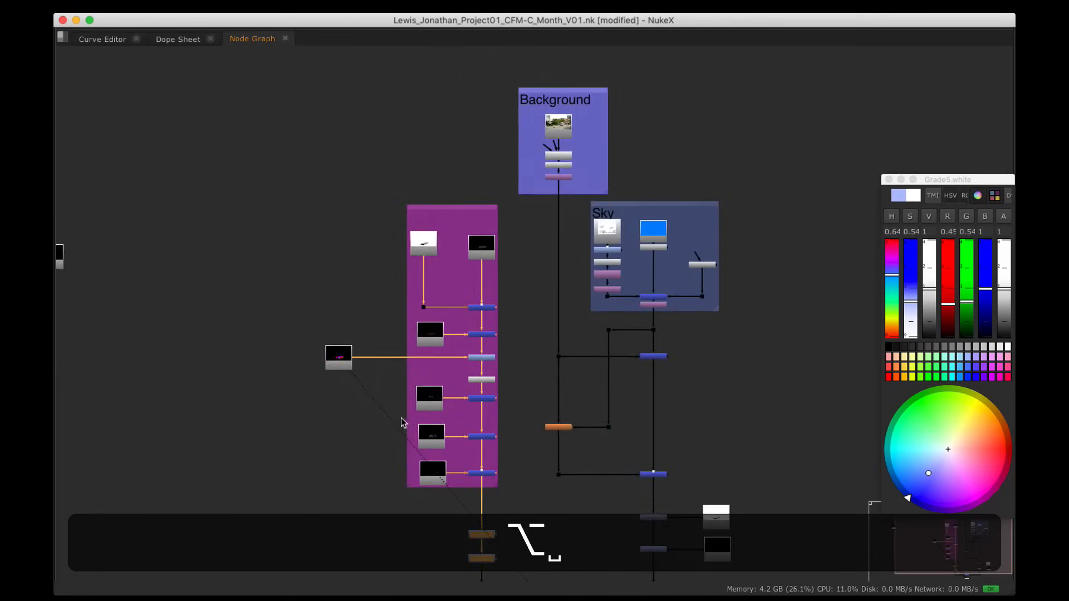
scroll(377, 377, up, 5)
alt+drag(379, 375, 427, 273)
click(366, 239)
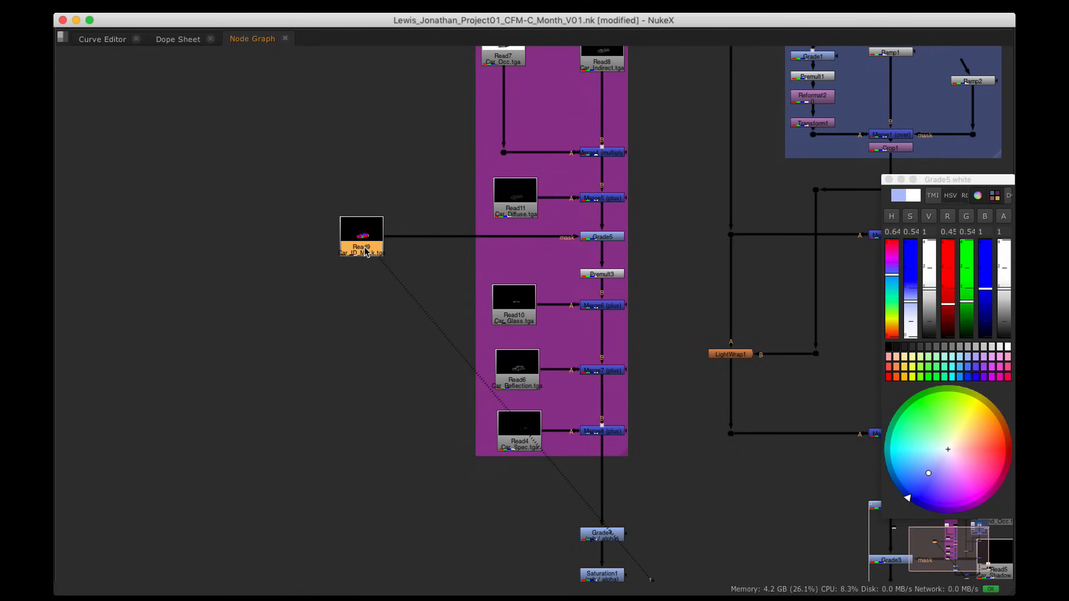
key(alt)
key(alt+k)
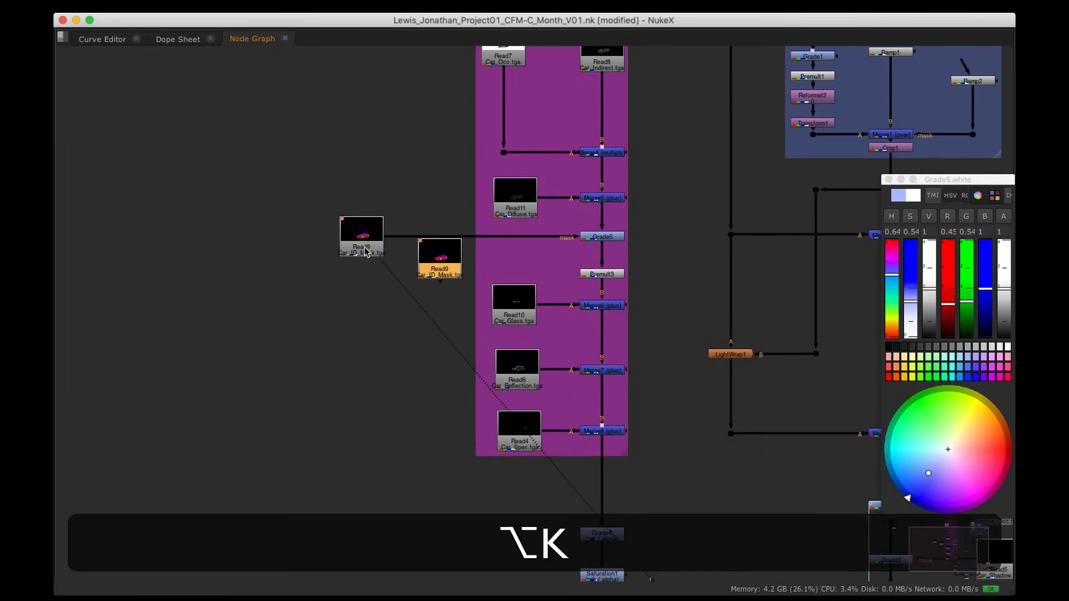
Step: Place the cloned mask read beneath Read4
mouse_move(446, 262)
mouse_down()
mouse_move(360, 393)
mouse_move(371, 372)
mouse_up()
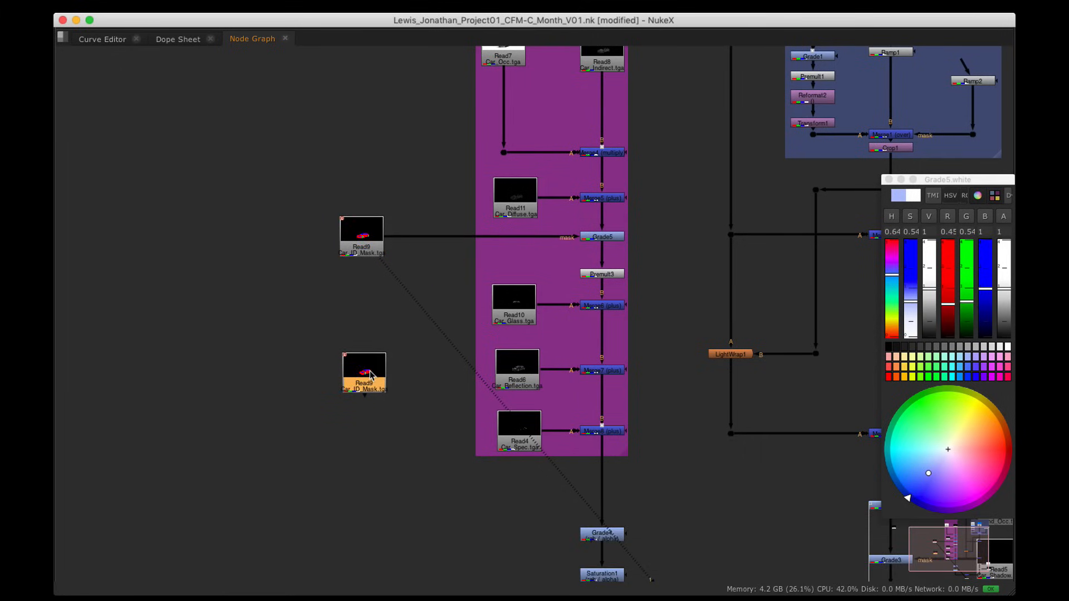
scroll(353, 311, up, 3)
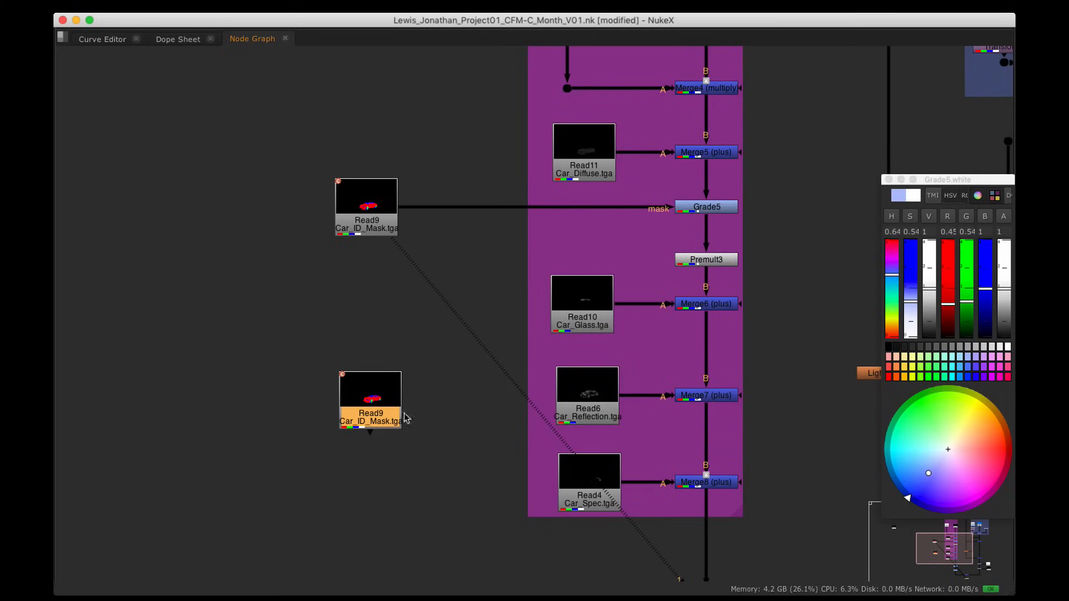
mouse_move(404, 413)
alt+mouse_down()
mouse_move(335, 216)
mouse_move(375, 351)
mouse_move(598, 399)
alt+mouse_up()
scroll(341, 305, up, 3)
scroll(342, 308, up, 3)
alt+drag(704, 441, 431, 317)
scroll(280, 246, down, 3)
drag(357, 325, 282, 315)
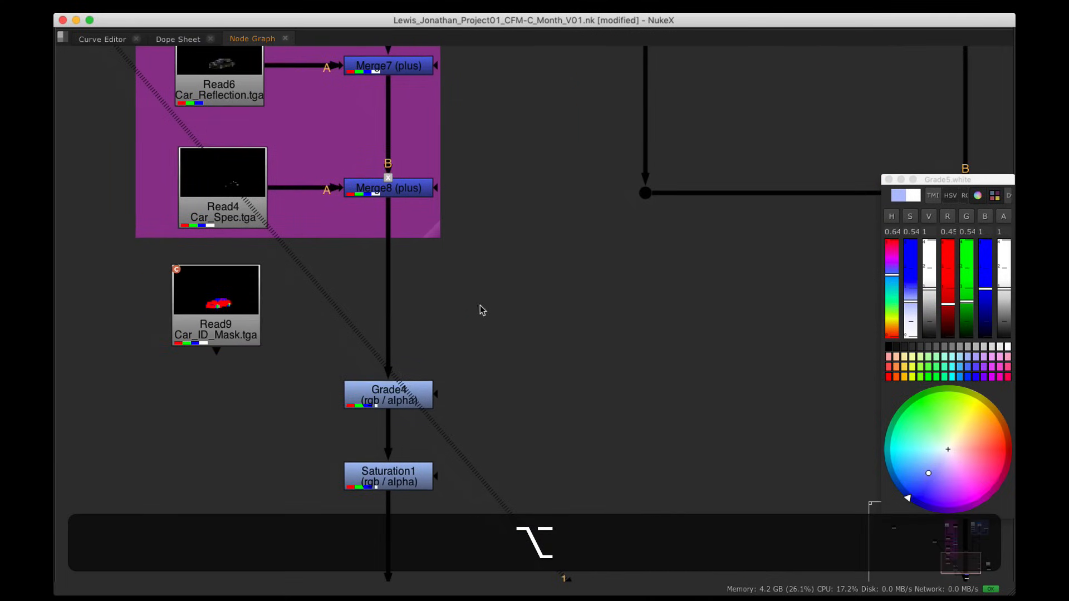
Step: Insert a new Grade6 between Merge8 and Grade4, masked by the cloned read
key(alt+g)
drag(477, 313, 245, 320)
drag(385, 316, 385, 308)
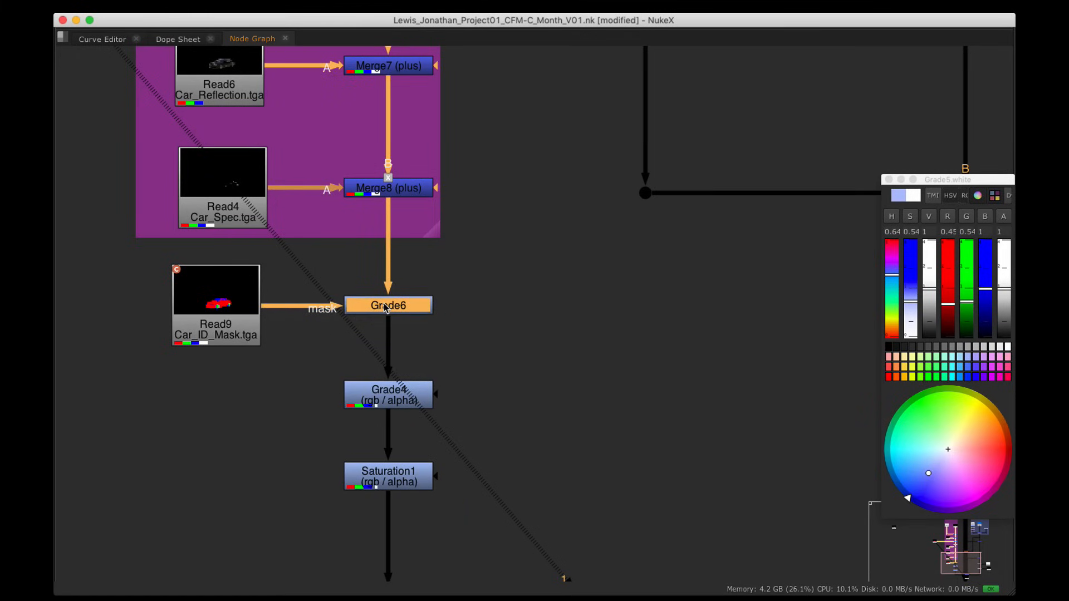
Step: Restore the layout, close the colour picker, and give Grade6 an rgba.green mask with gain 1.82
key(space)
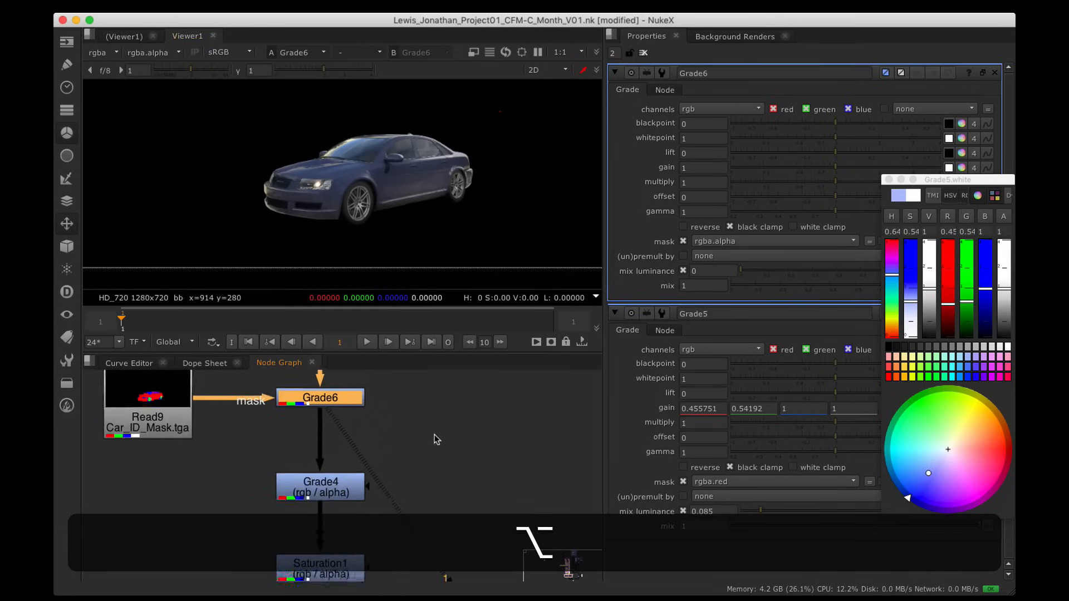
alt+drag(436, 439, 432, 466)
click(889, 180)
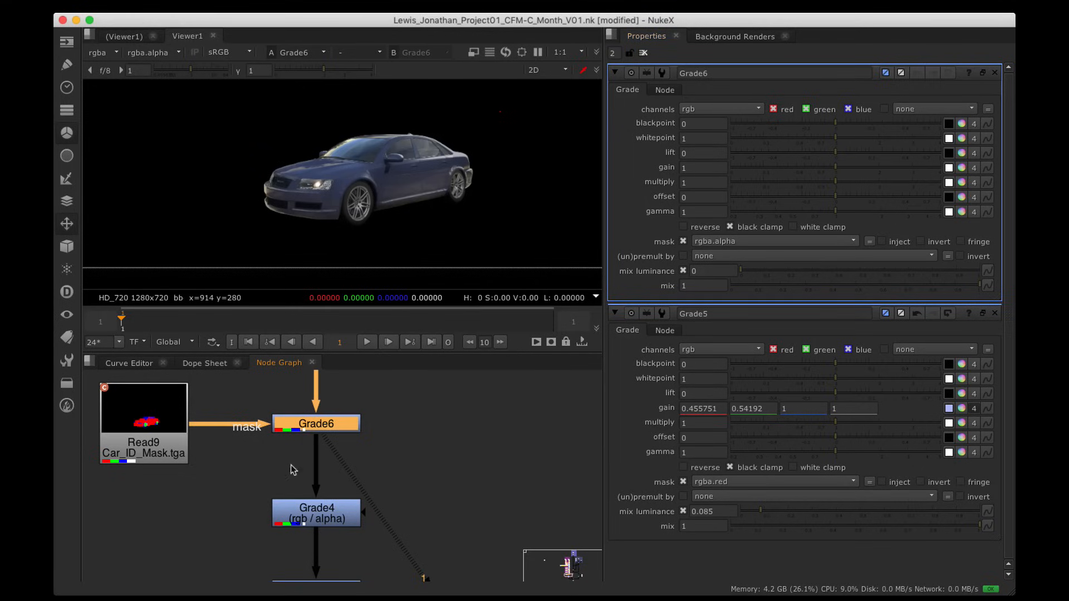
click(759, 242)
click(751, 281)
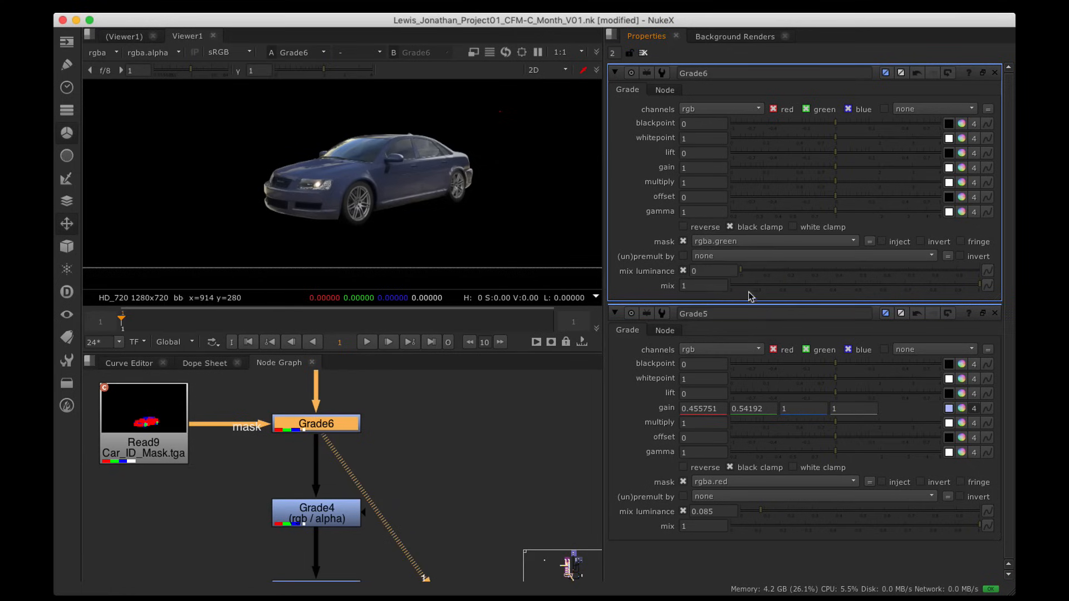
scroll(333, 203, up, 8)
alt+drag(489, 215, 425, 215)
scroll(426, 215, down, 3)
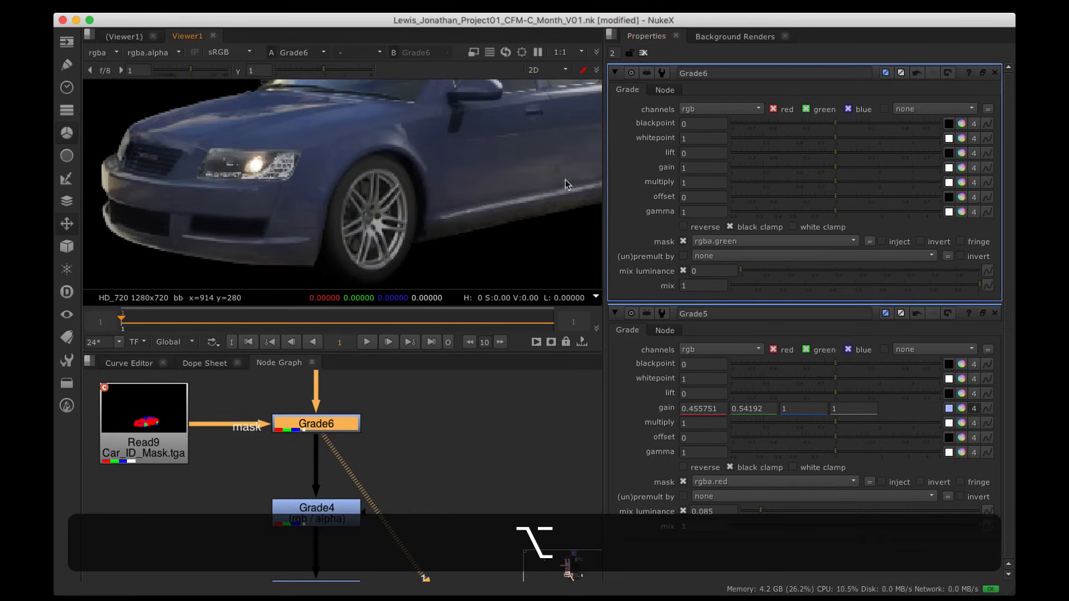
drag(835, 167, 870, 167)
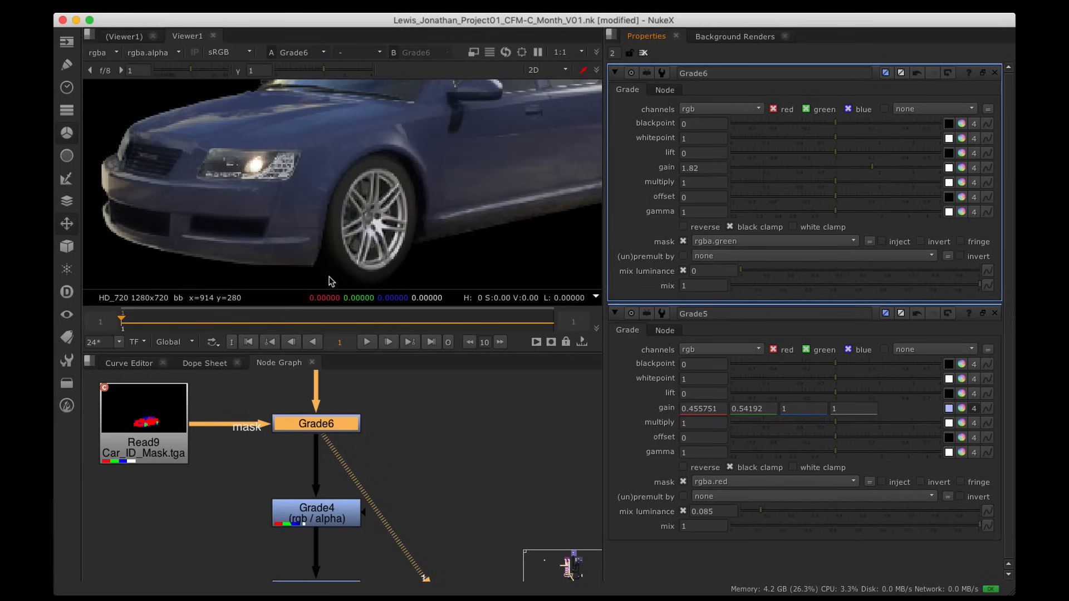
scroll(443, 205, down, 5)
Step: Fit the car in the viewer and view the full composite from Merge9
key(alt)
alt+drag(432, 396, 412, 349)
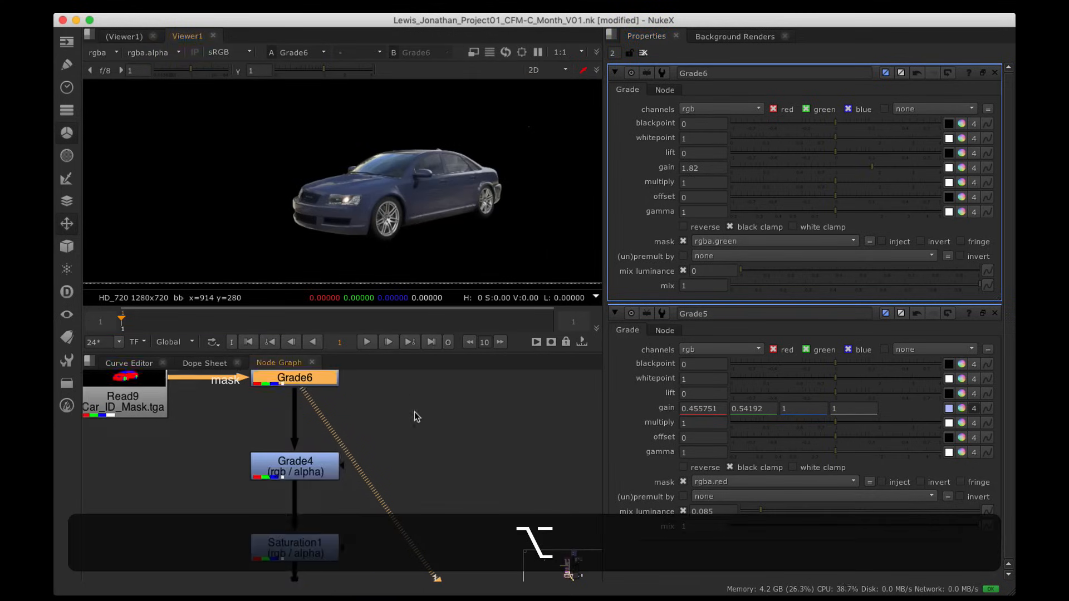
alt+drag(420, 499, 415, 417)
alt+scroll(457, 480, down, 3)
alt+drag(445, 469, 381, 433)
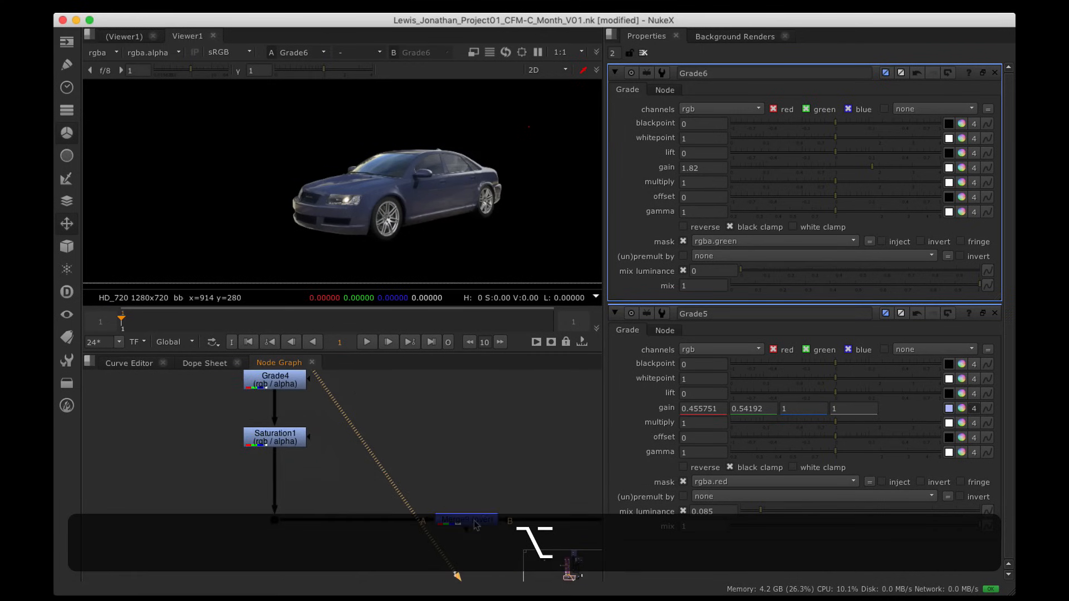
click(473, 519)
key(1)
Step: Tidy Read9, Grade4 and Saturation1 in the graph, then view Read9's car ID mask
alt+drag(399, 380, 466, 486)
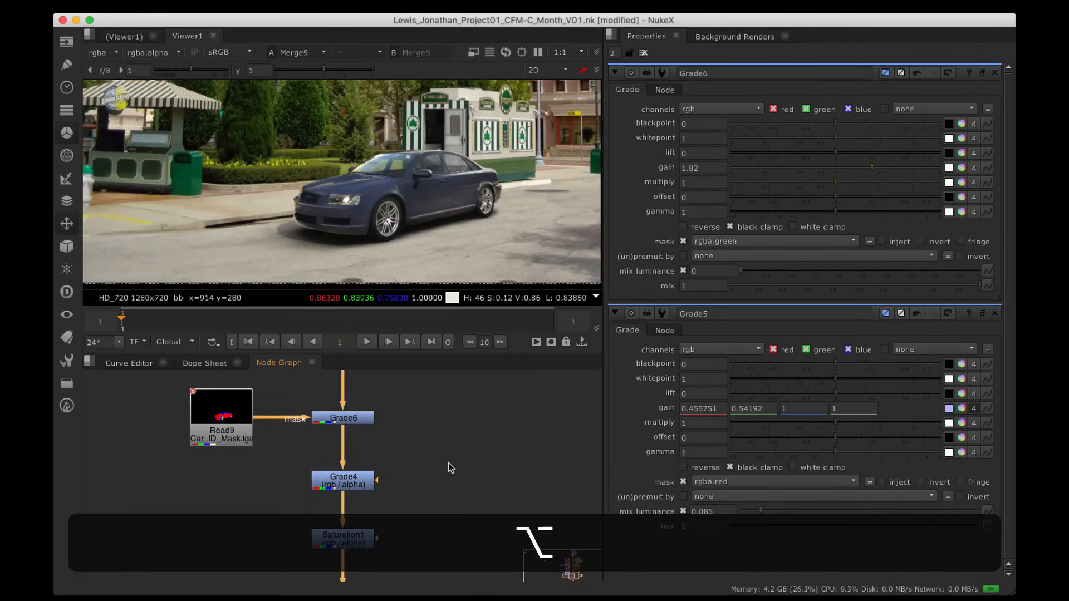
drag(245, 404, 181, 403)
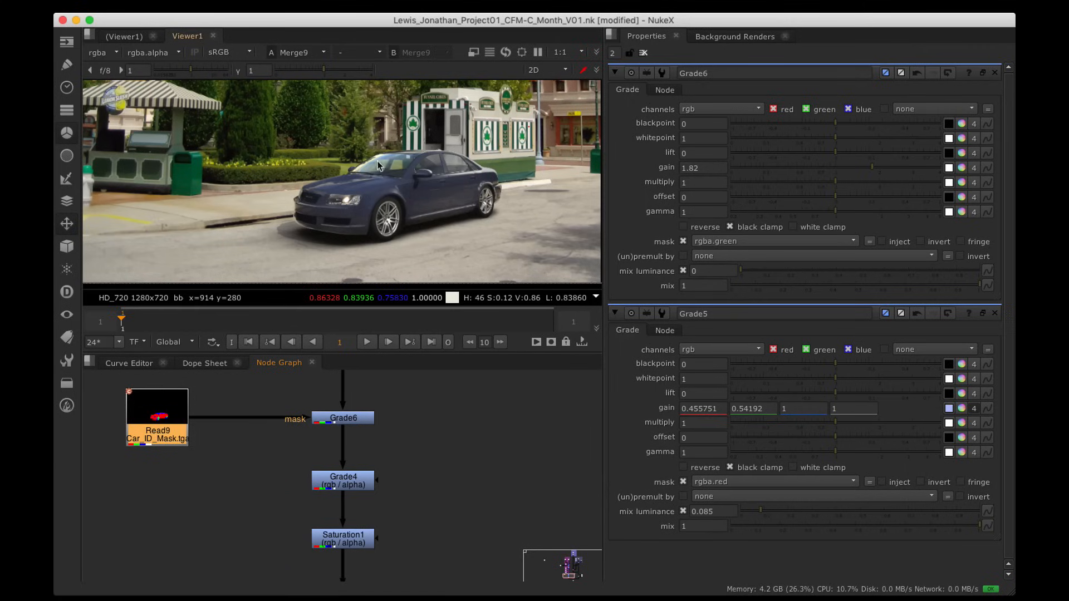
alt+drag(353, 481, 353, 459)
click(353, 470)
drag(356, 532, 359, 511)
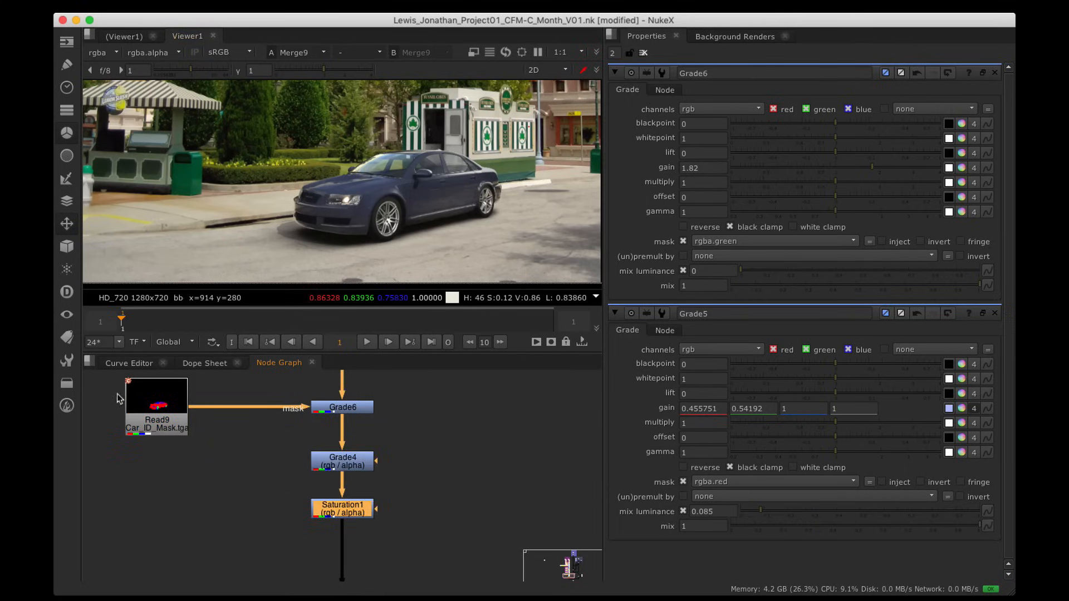
click(153, 422)
key(1)
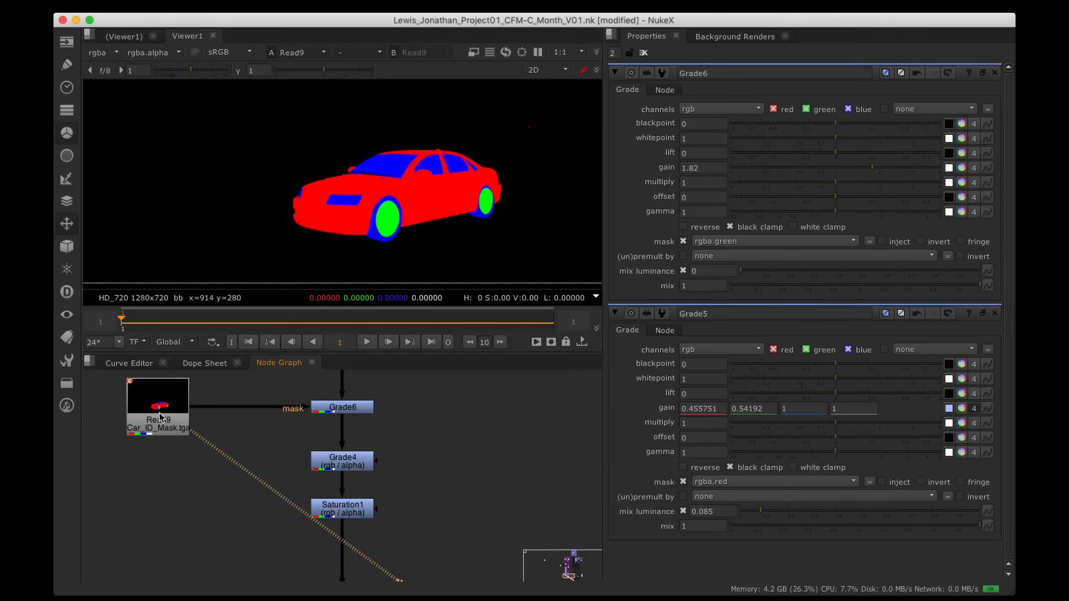
Step: Add a Dot on Read9's mask pipe and a Roto1 node fed from it, then view Roto1
drag(160, 416, 136, 417)
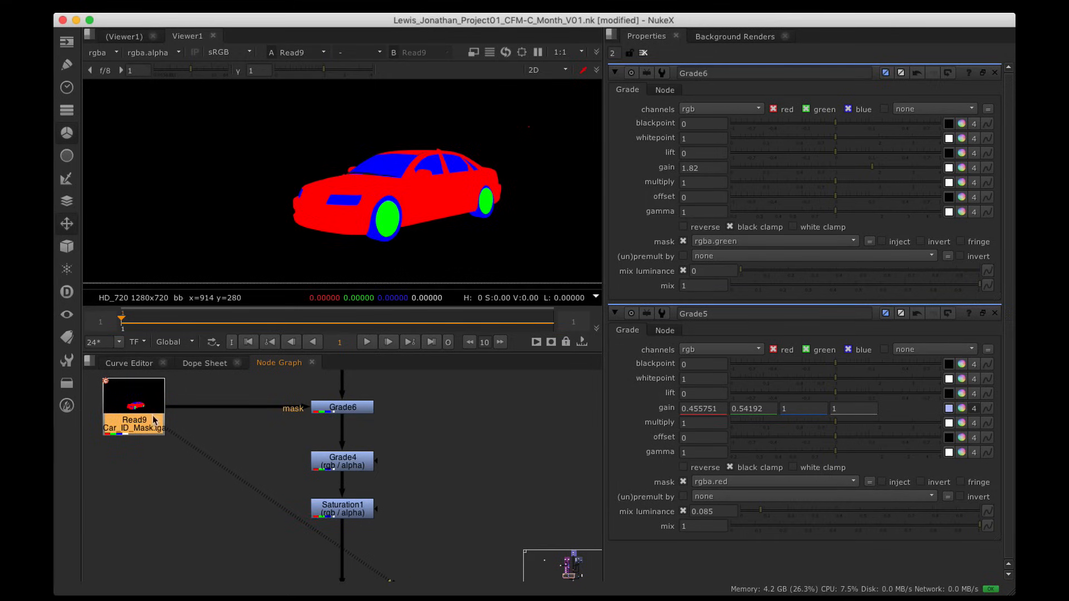
alt+drag(157, 469, 196, 449)
super+drag(276, 388, 236, 388)
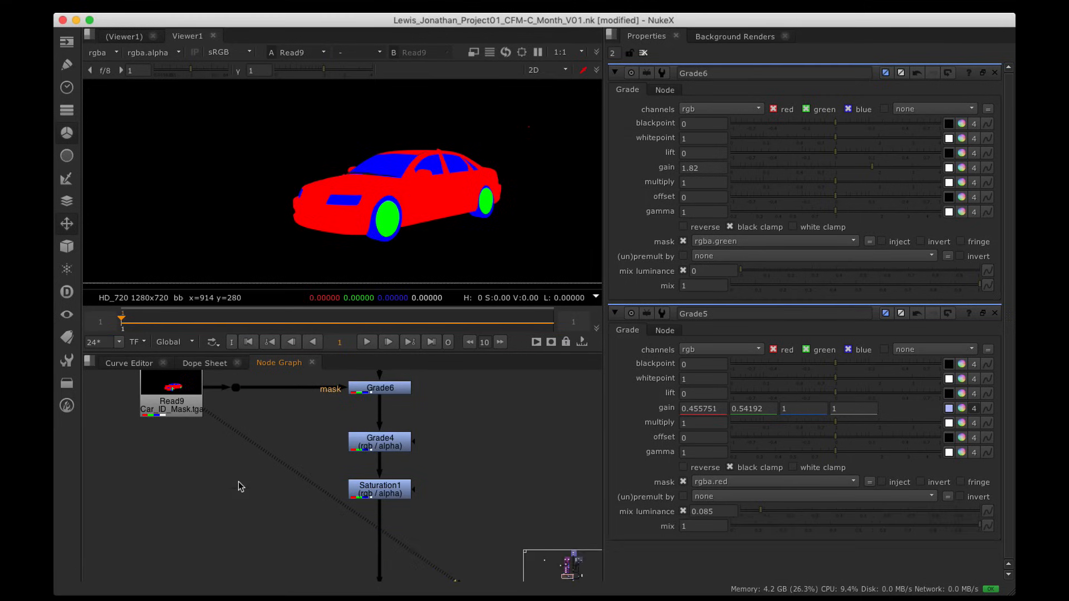
key(Tab)
text(rot)
key(Return)
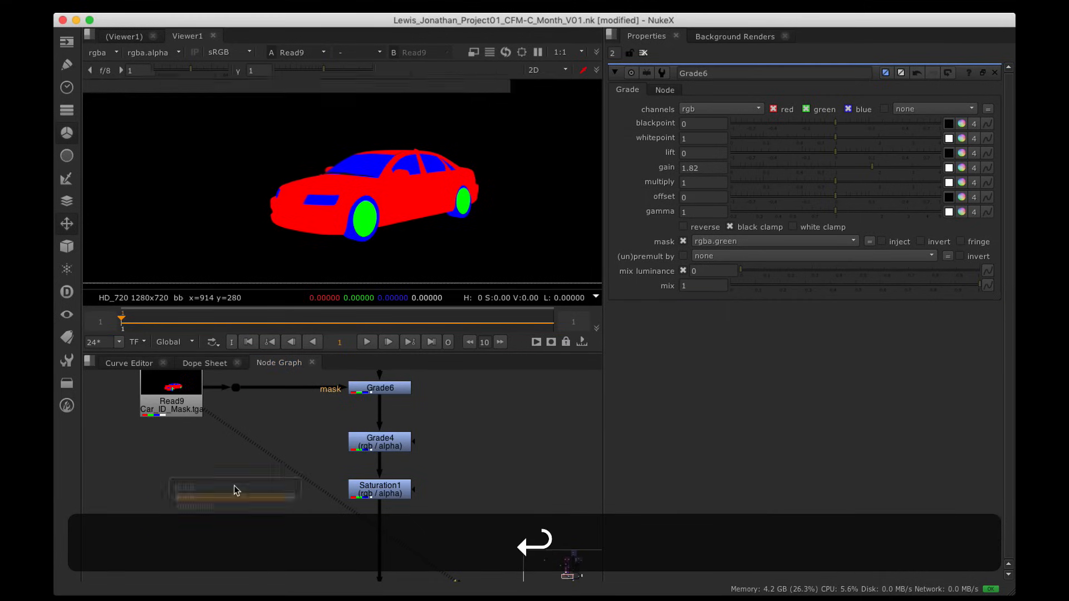
drag(214, 444, 236, 388)
drag(229, 471, 235, 472)
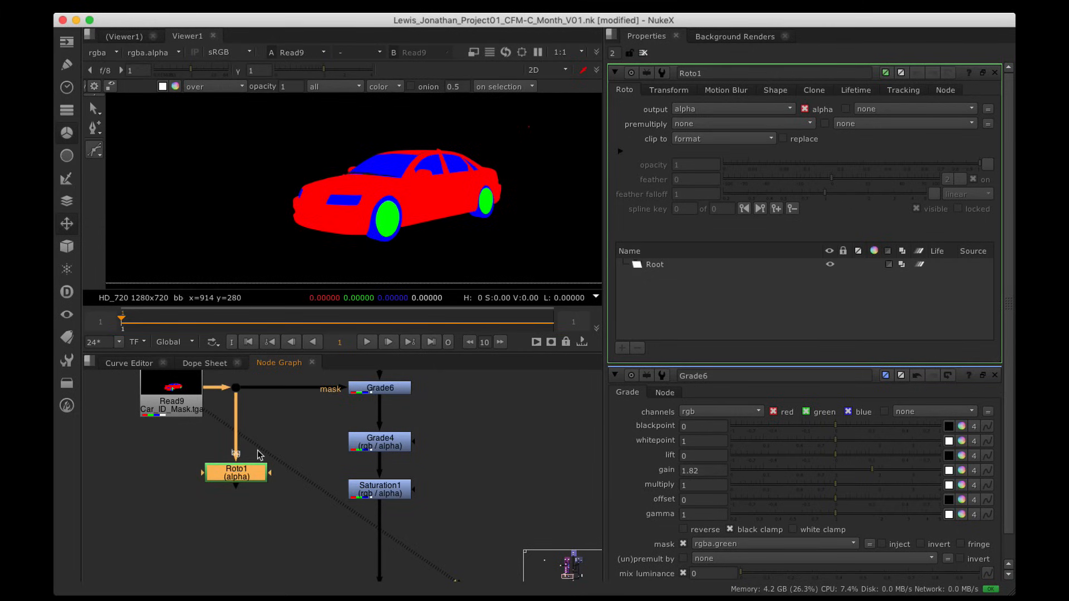
key(1)
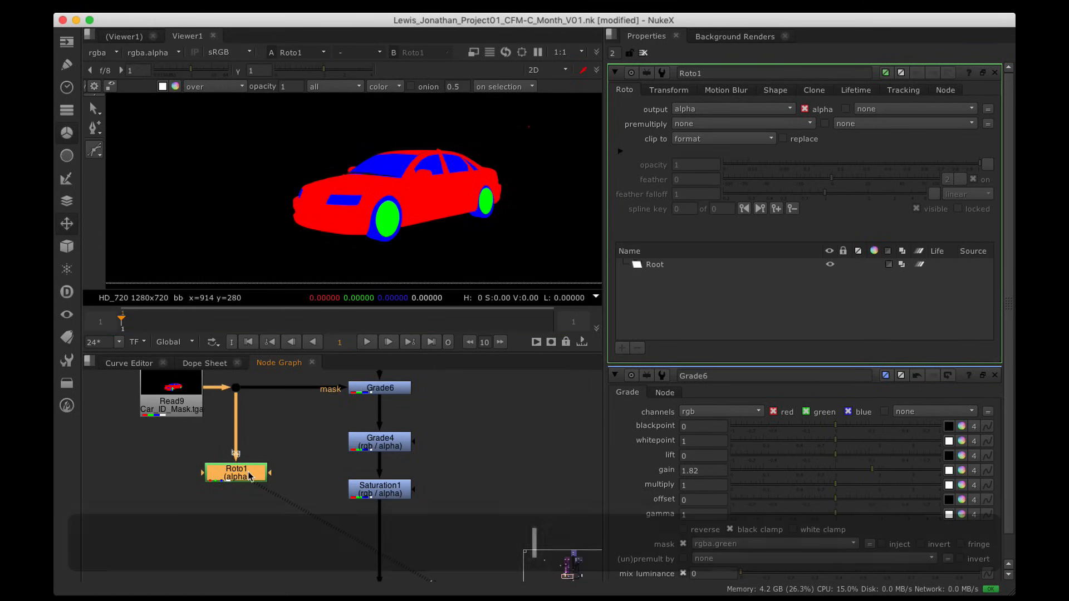
Step: Set Roto1's output to rgb and choose the Bezier drawing tool
click(718, 110)
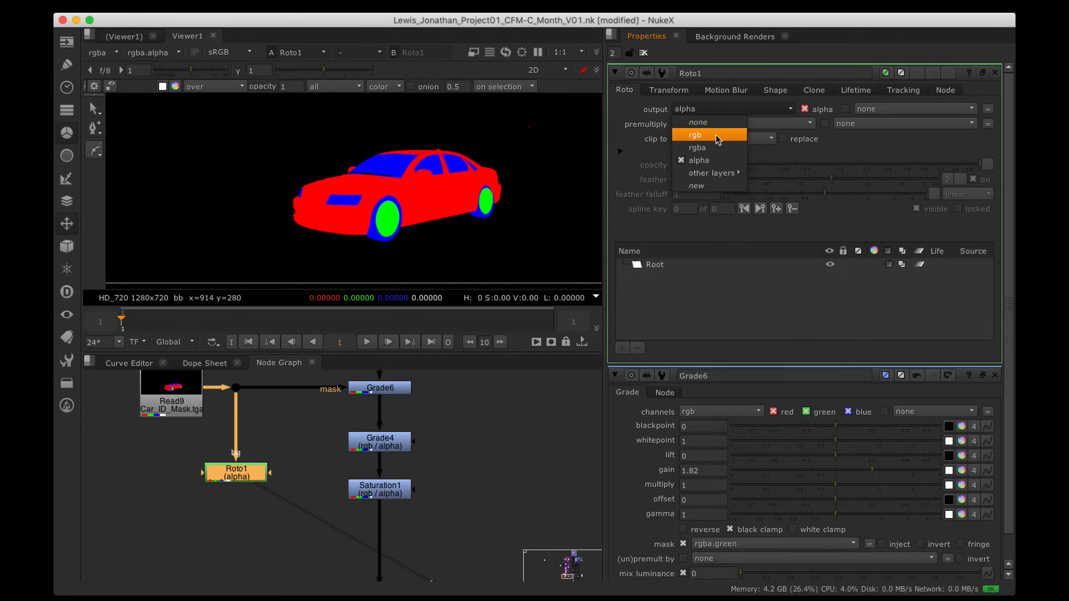
click(718, 137)
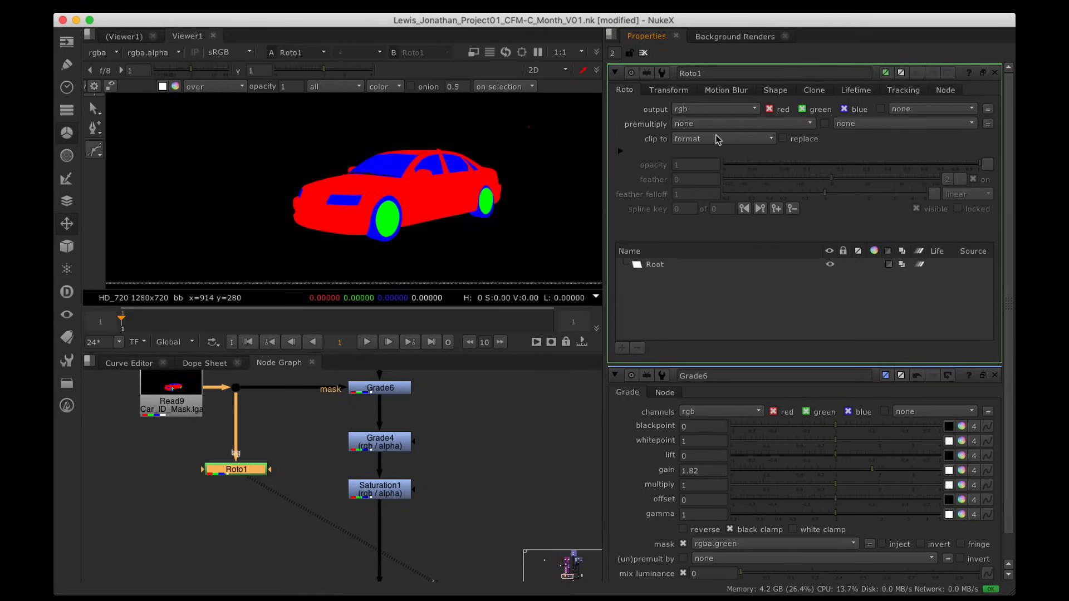
click(95, 154)
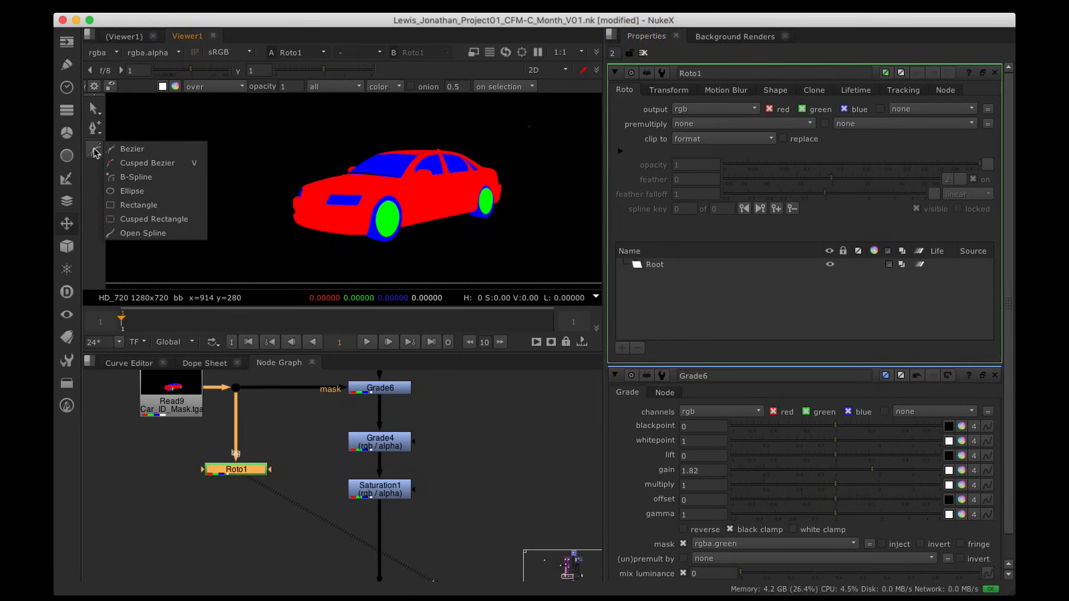
click(134, 150)
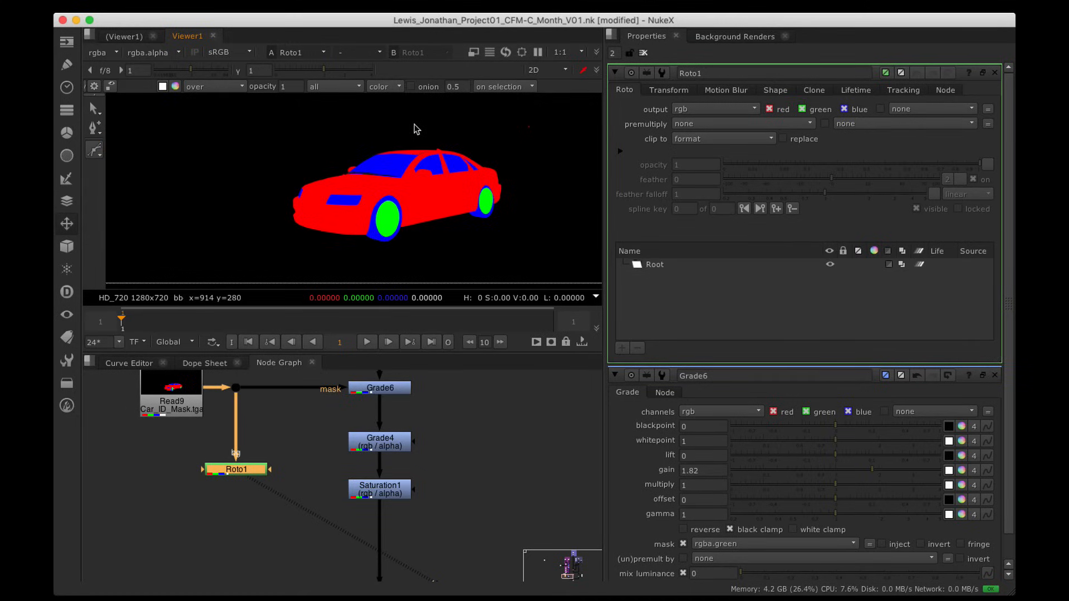
Step: Draw a closed Bezier shape from the hood over the roof to the car's rear
click(323, 171)
drag(400, 186, 423, 186)
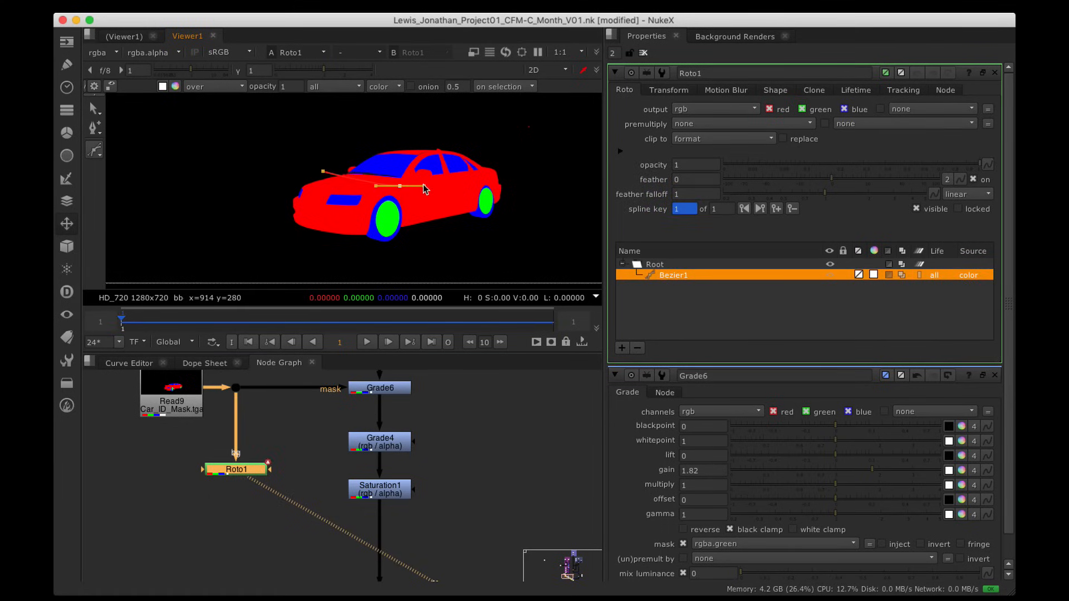
click(495, 172)
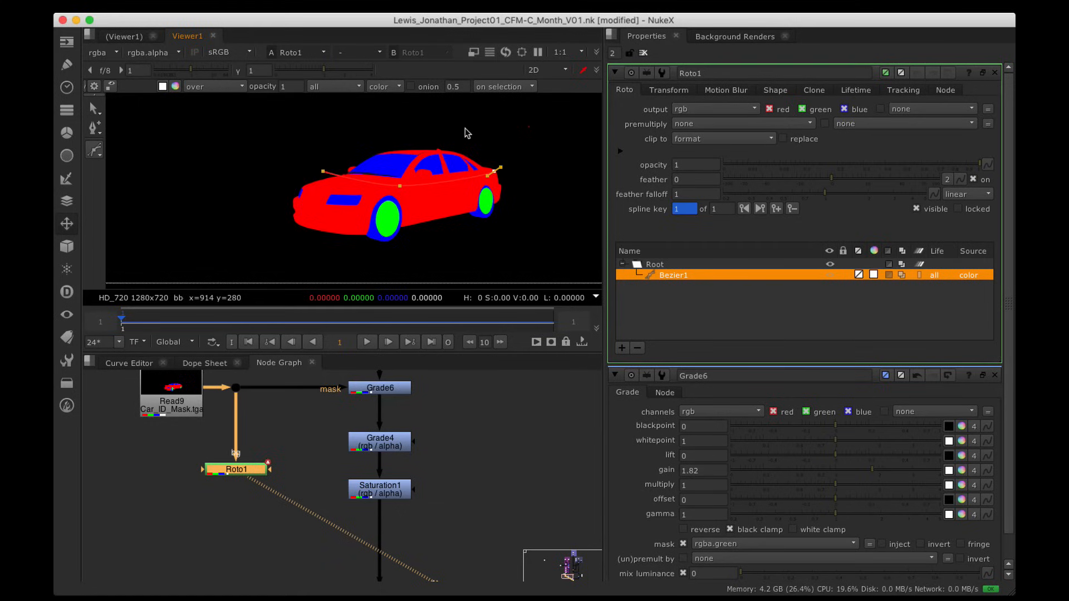
drag(426, 127, 387, 131)
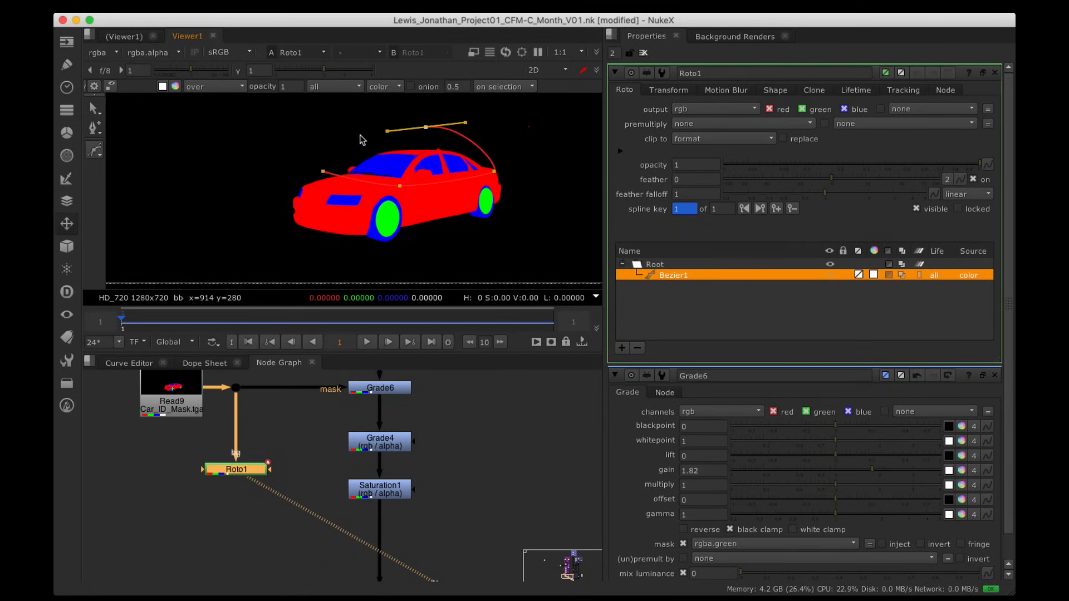
click(322, 174)
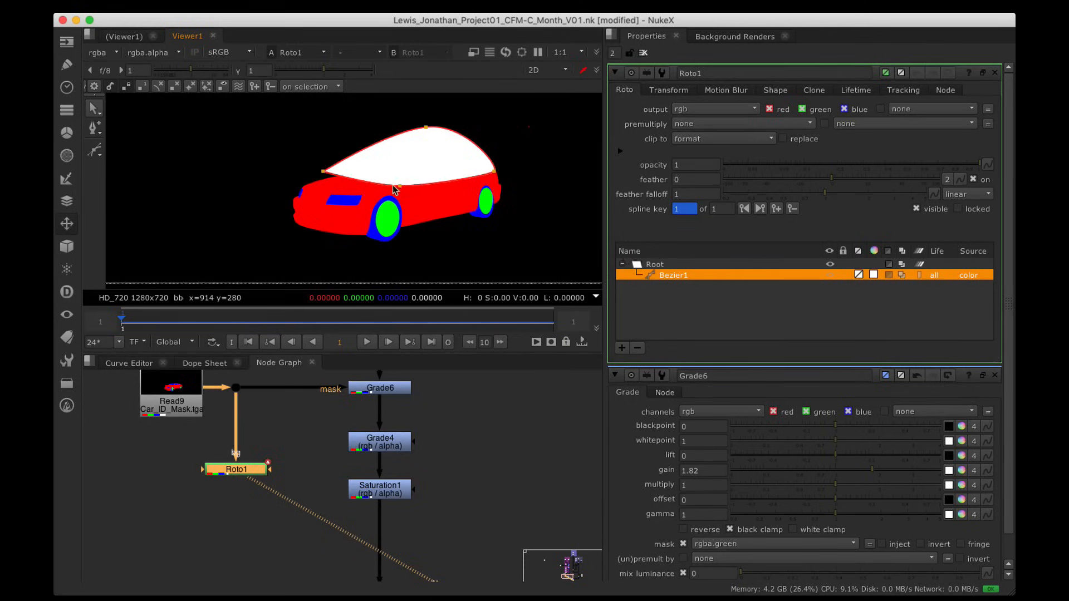
Step: Enable Invert on the Bezier1 shape
click(95, 151)
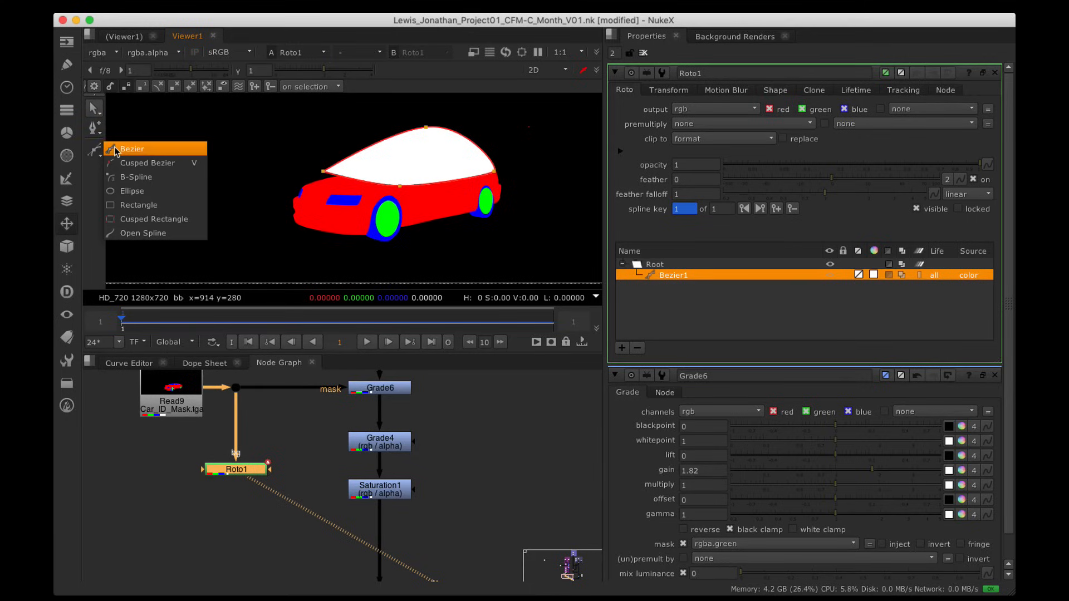
click(96, 153)
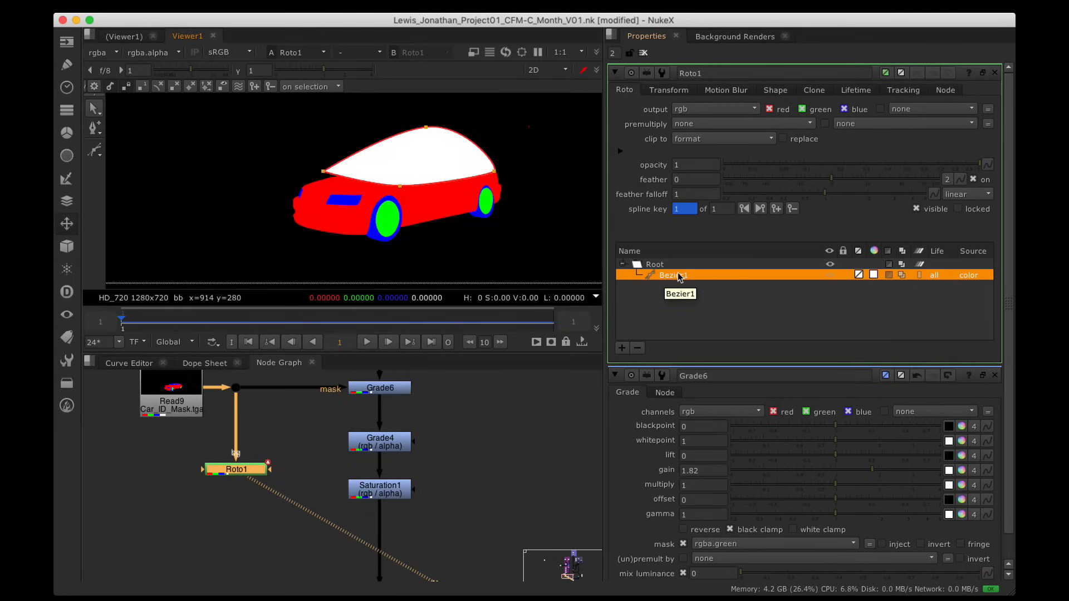
click(889, 275)
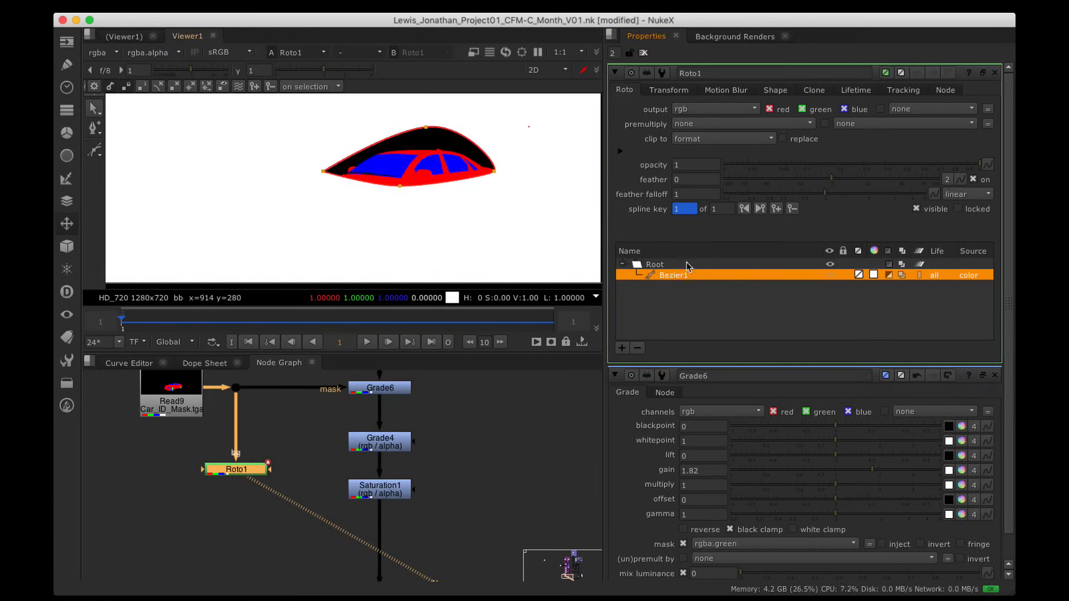
Step: Set Bezier1's colour to black with V at 0, then check the blue channel
click(873, 275)
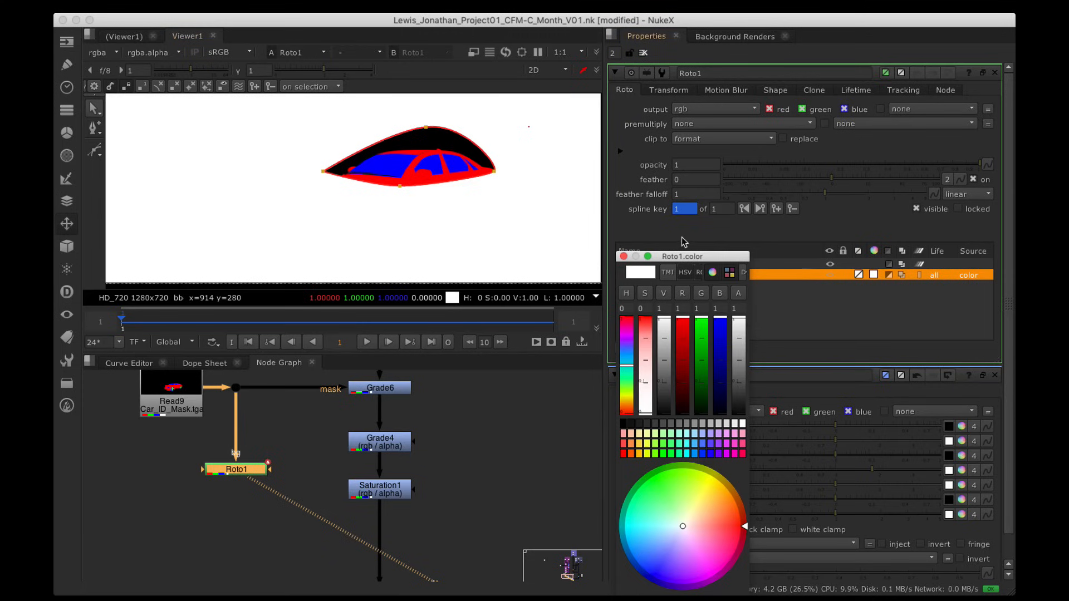
drag(686, 261, 771, 148)
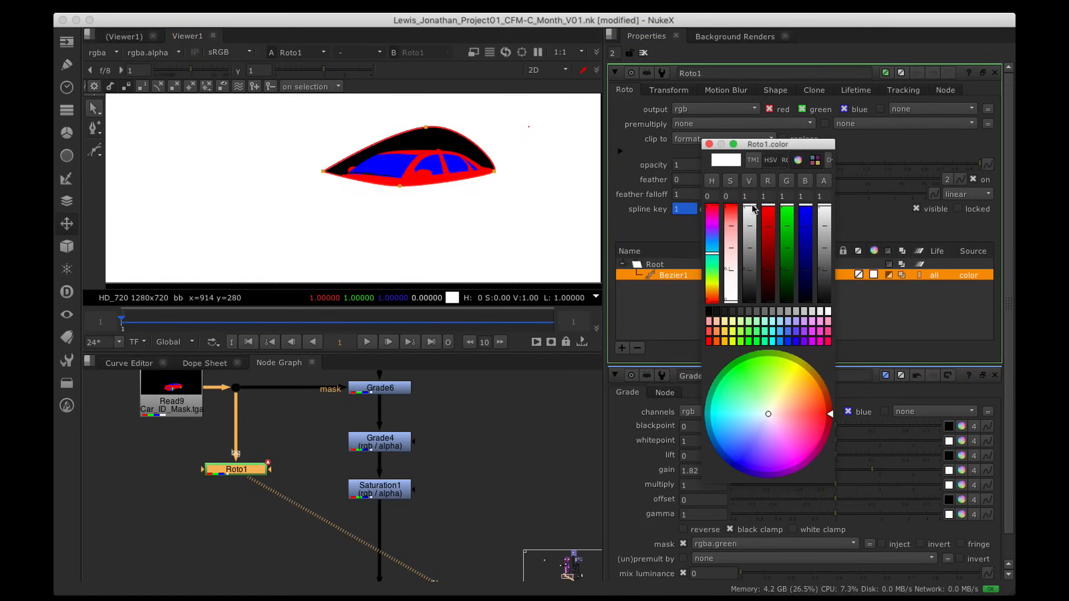
drag(753, 208, 756, 339)
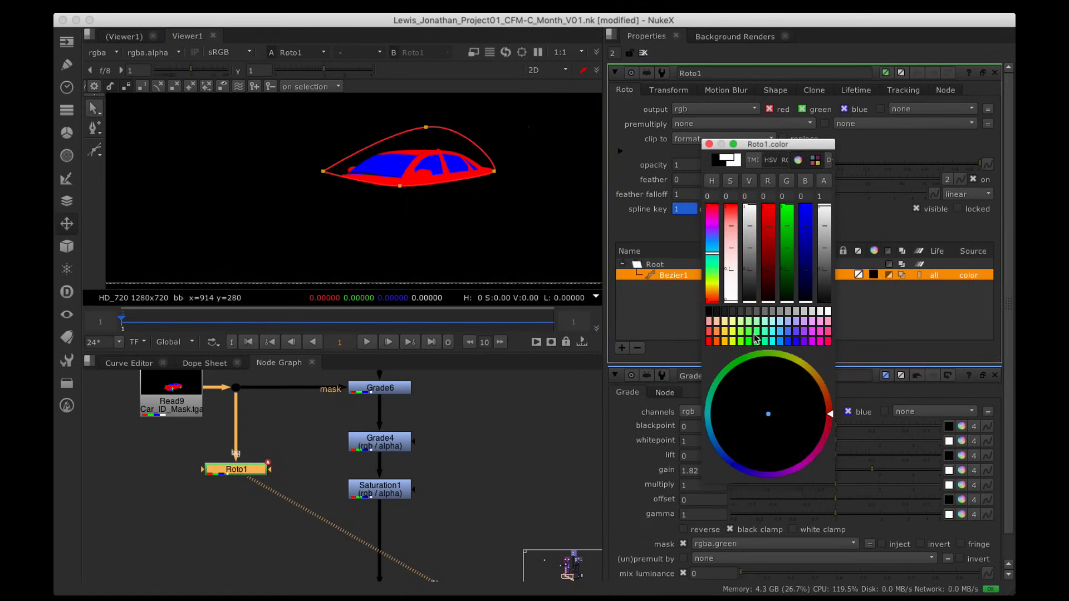
click(709, 144)
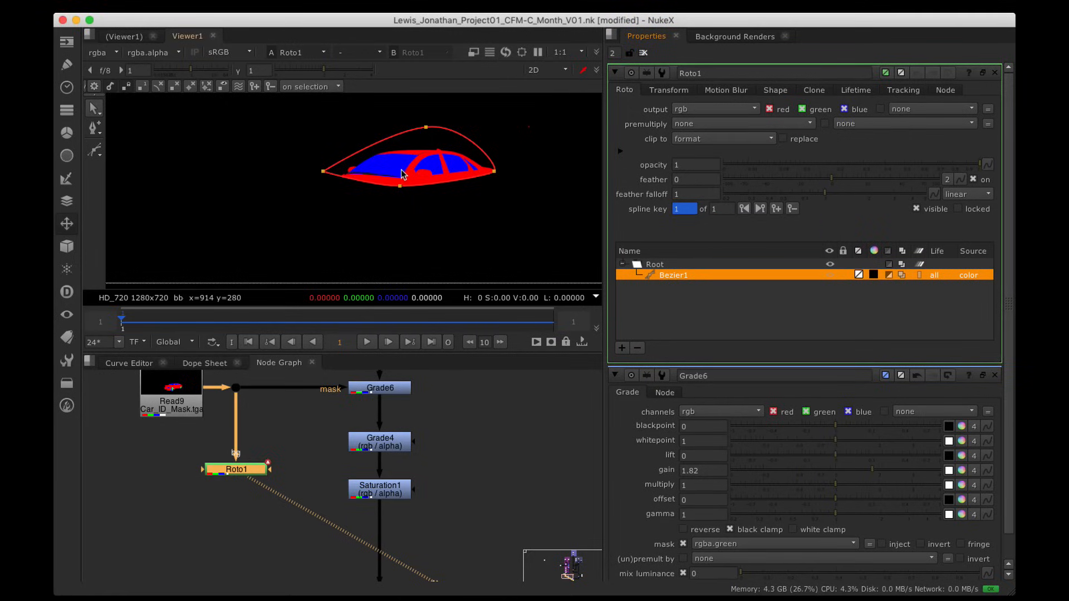
key(b)
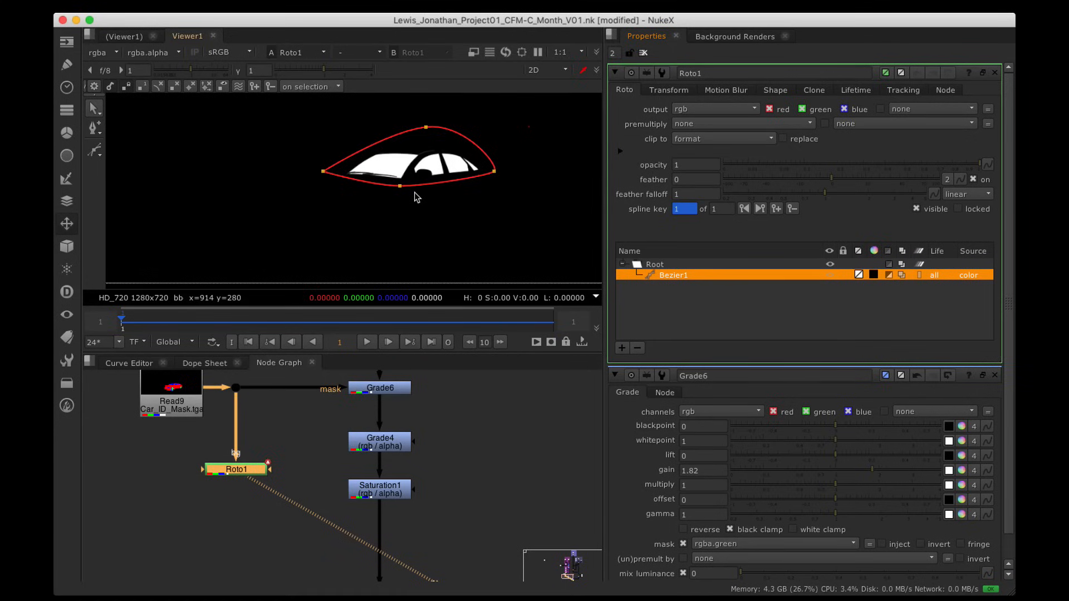
key(b)
key(alt+b)
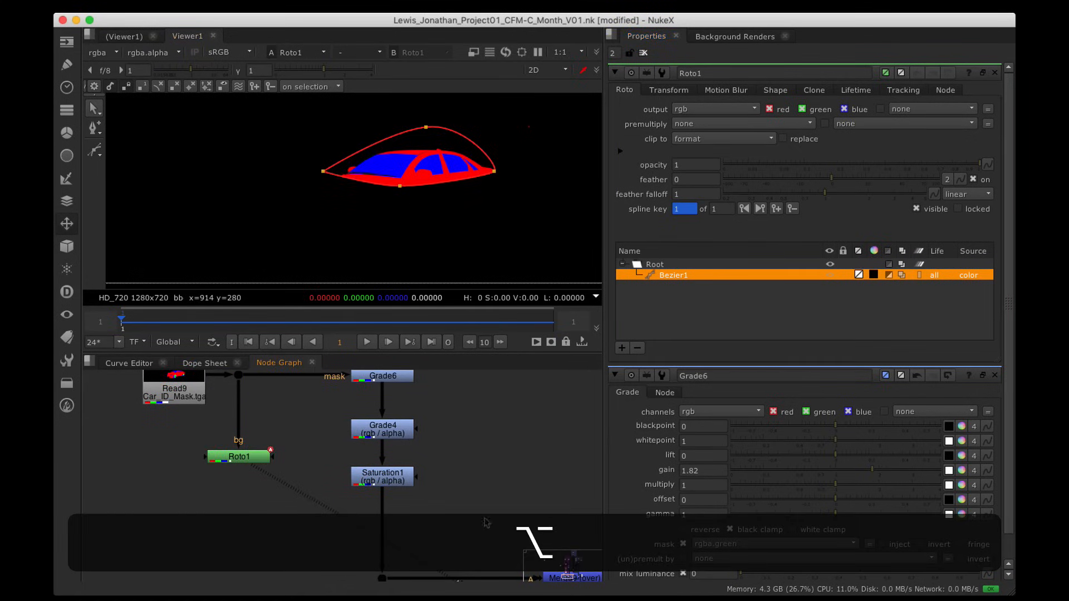
Step: Move Grade4 and Saturation1 down and Roto1 up to make room
drag(473, 510, 342, 404)
drag(401, 435, 401, 501)
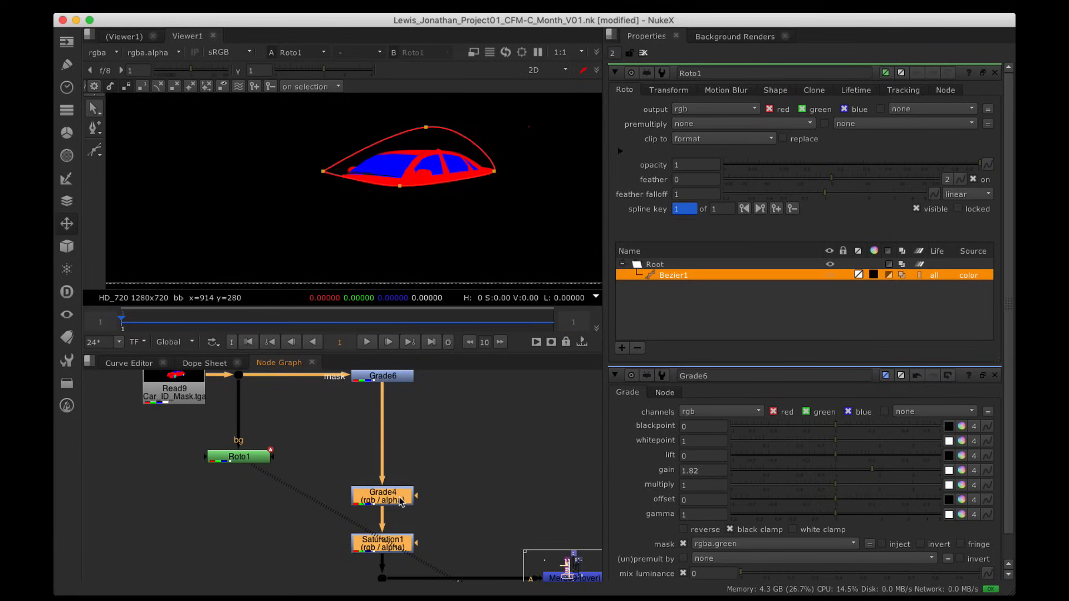
click(181, 449)
drag(230, 463, 230, 418)
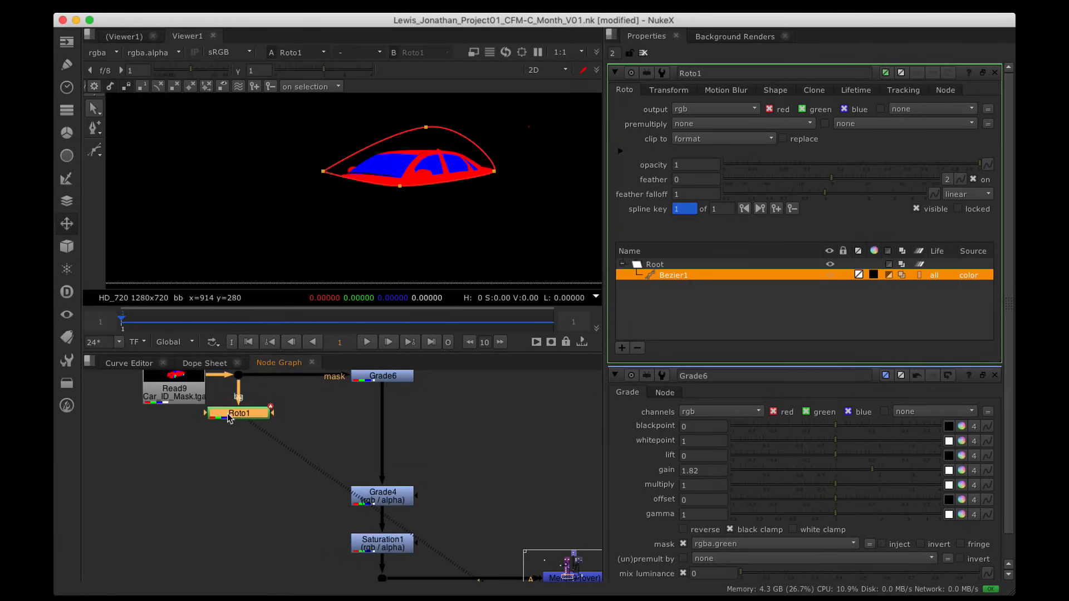
click(239, 458)
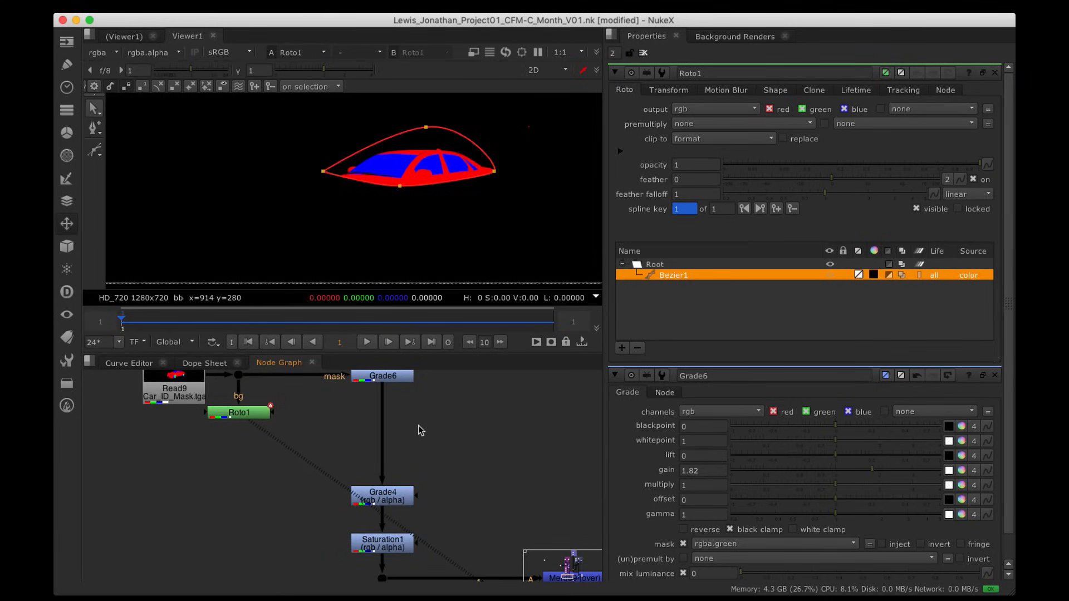
Step: Insert a new Grade7 node between Grade6 and Grade4 and view its output
key(g)
drag(429, 429, 238, 444)
click(383, 446)
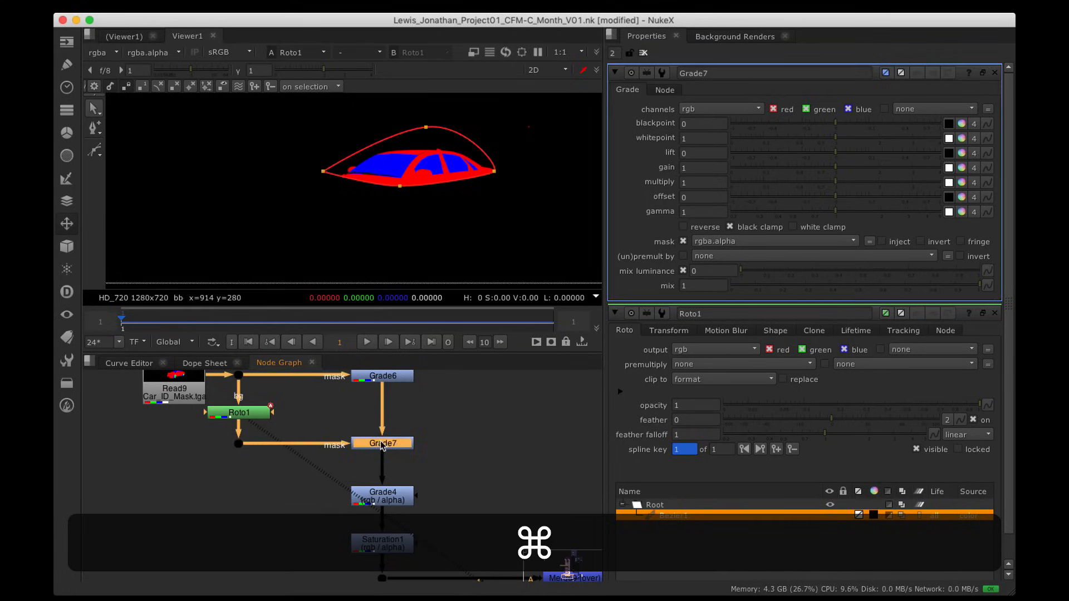
key(1)
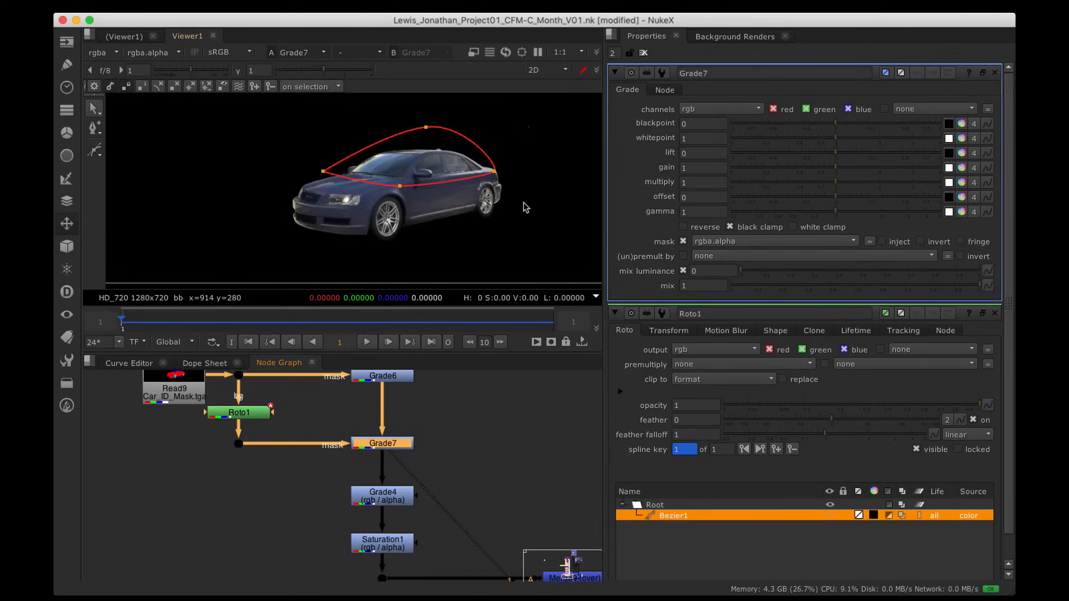
Step: Mask Grade7 with rgba.blue and lower its gain to 0.44, then select Merge9
click(804, 243)
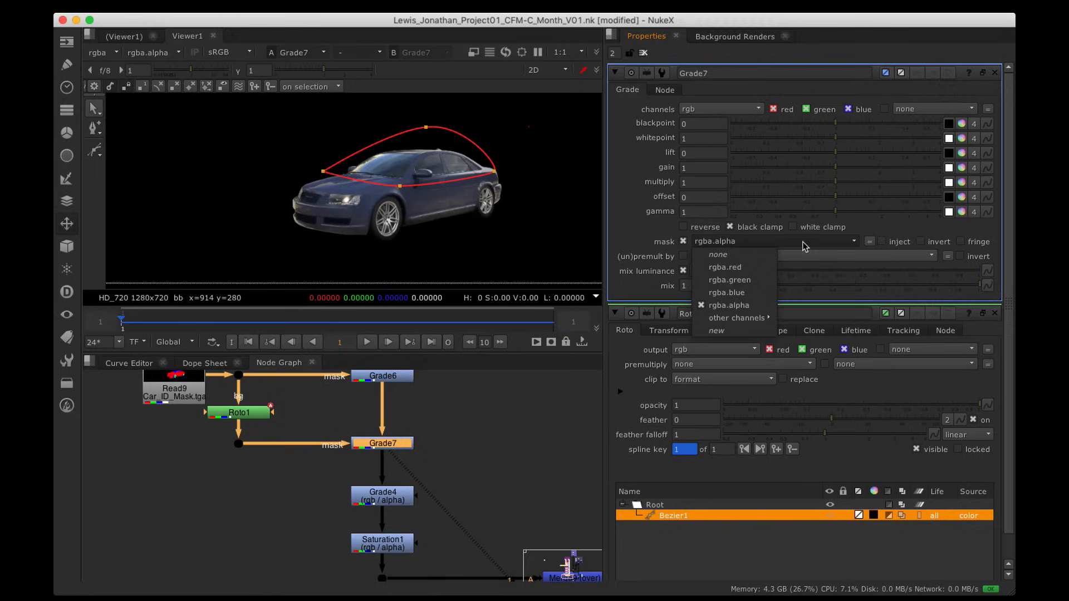
click(764, 293)
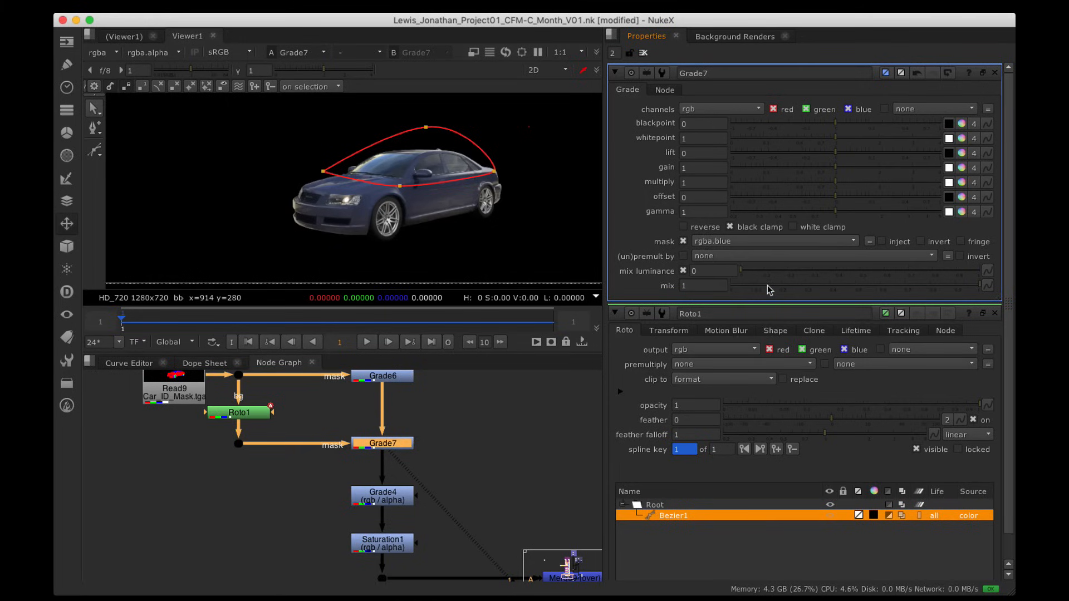
drag(809, 174, 800, 168)
alt+drag(510, 466, 315, 315)
click(396, 428)
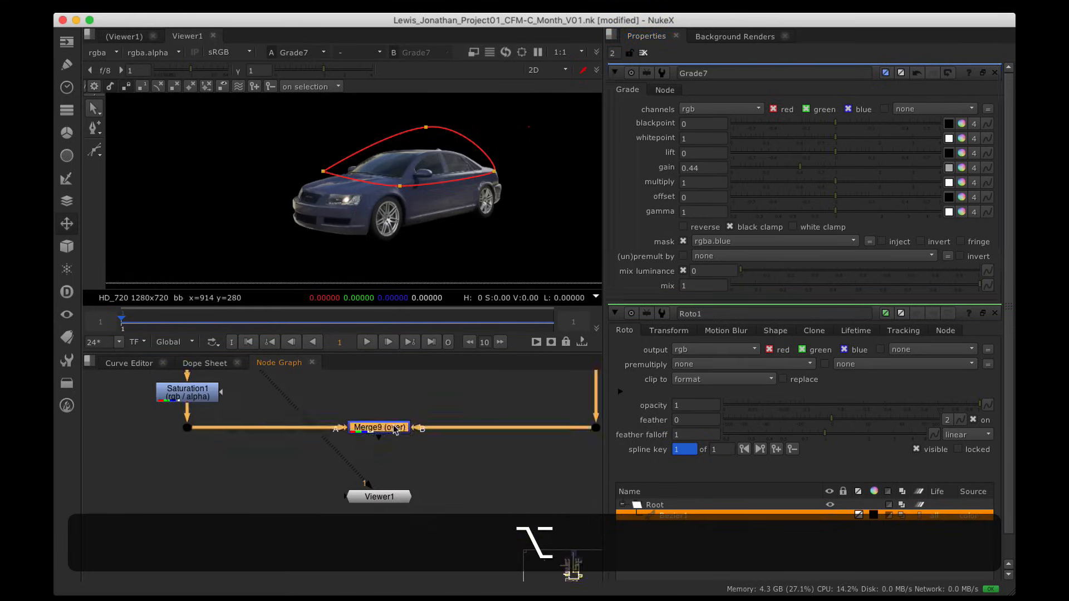
Step: View the Merge9 composite and raise Grade7's gain to 0.57
key(1)
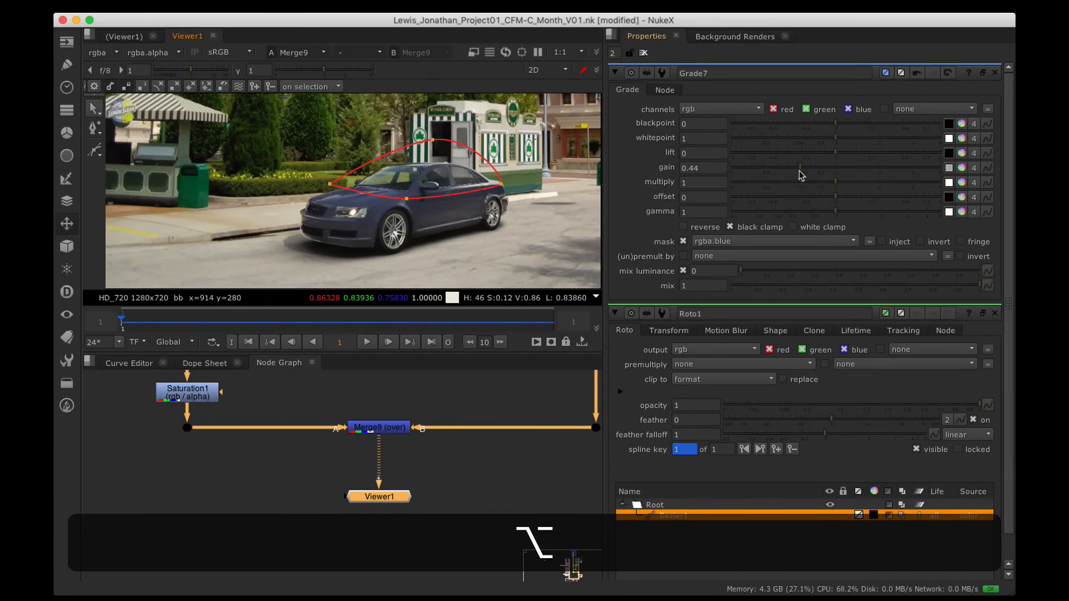
drag(800, 174, 810, 167)
alt+drag(441, 427, 424, 521)
scroll(405, 435, down, 3)
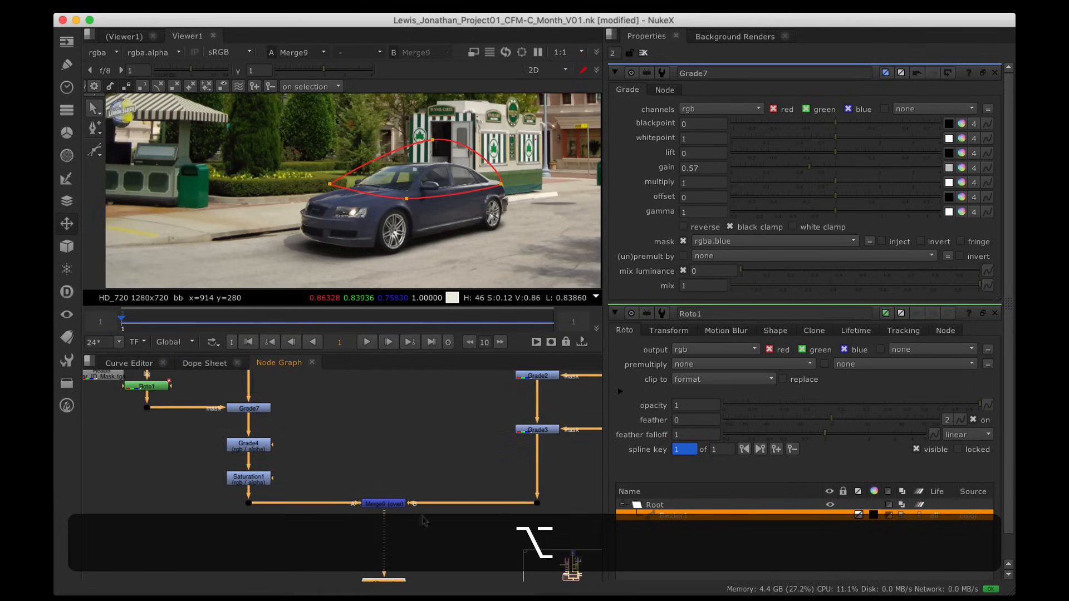
scroll(502, 447, down, 3)
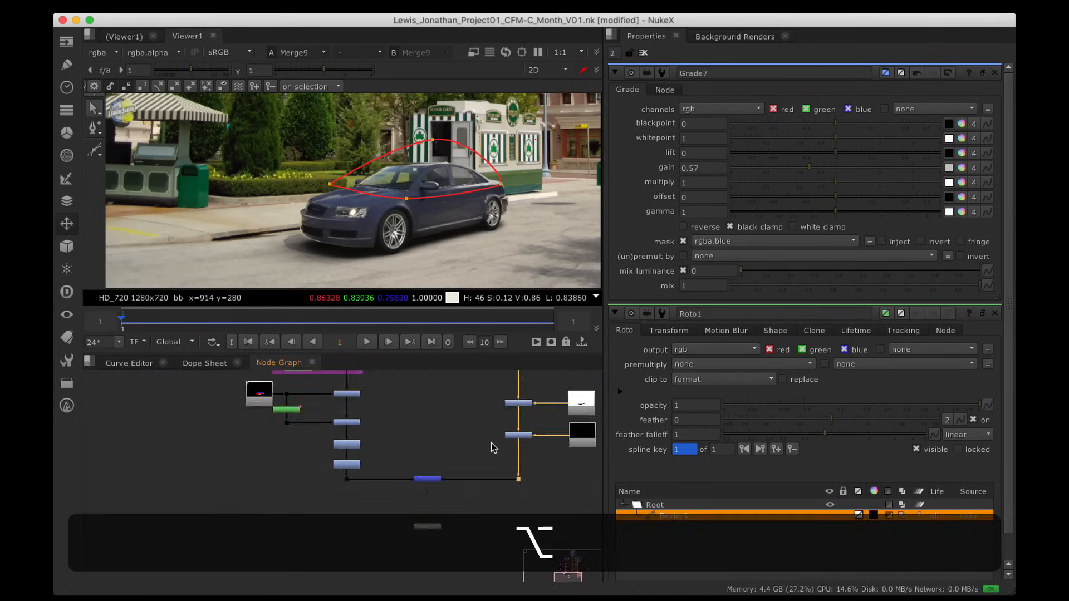
alt+drag(542, 411, 425, 493)
Step: Maximise the node graph, move the bottom viewer node down, and pan up to the Background and Sky backdrops
key(alt+space)
alt+drag(437, 428, 520, 353)
click(588, 510)
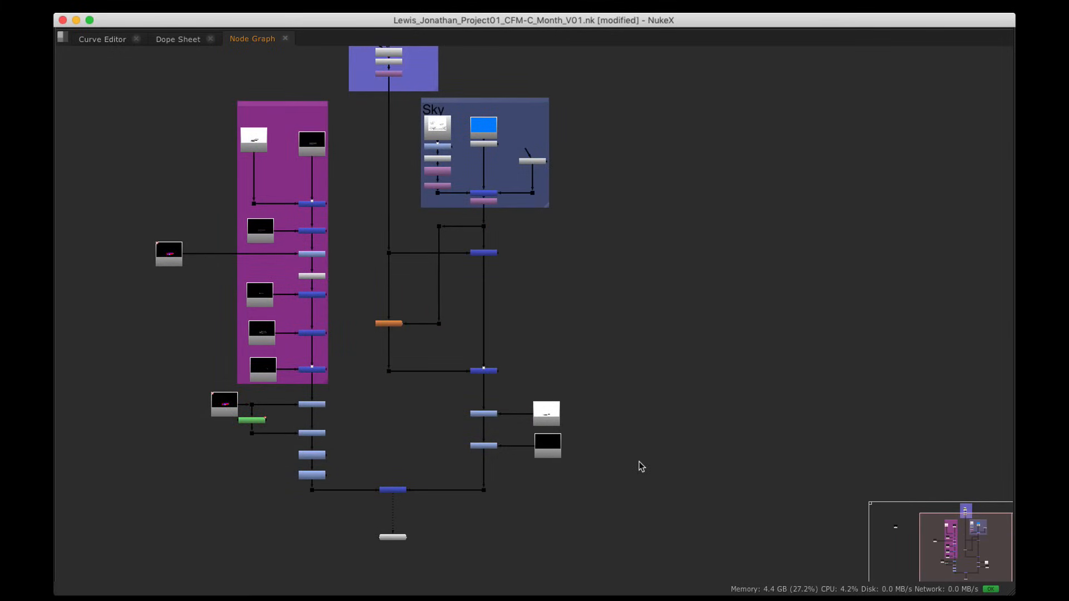
alt+drag(584, 490, 720, 593)
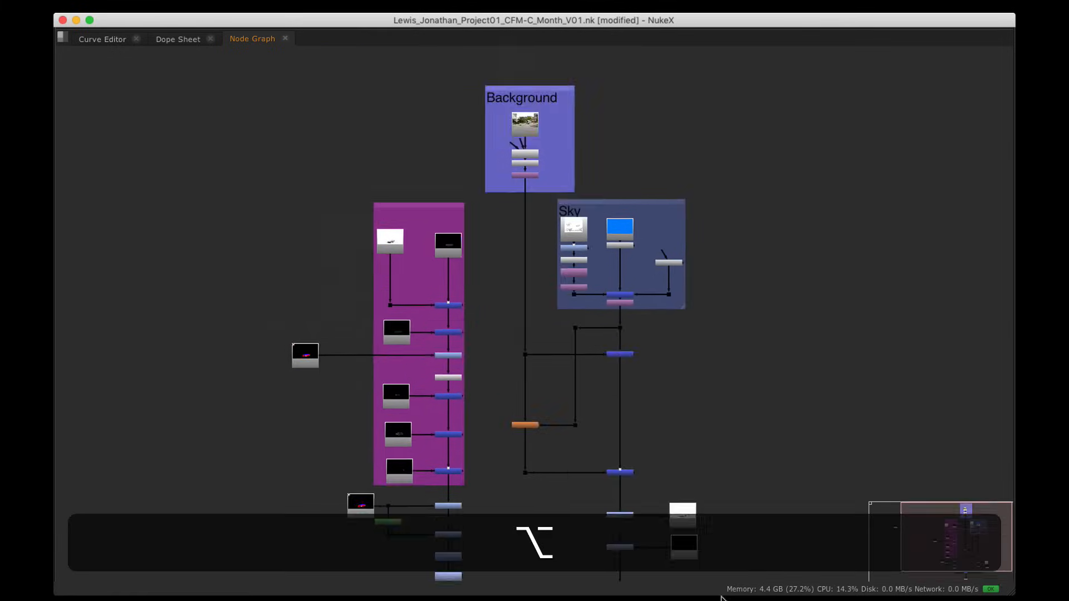
alt+drag(673, 543, 594, 442)
scroll(490, 418, down, 5)
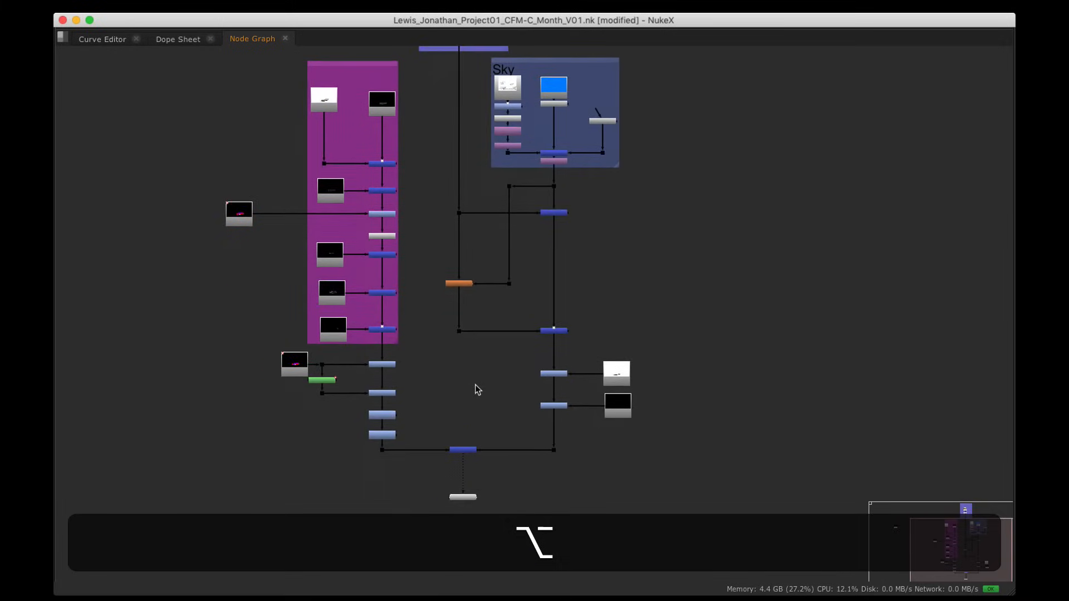
drag(457, 397, 458, 436)
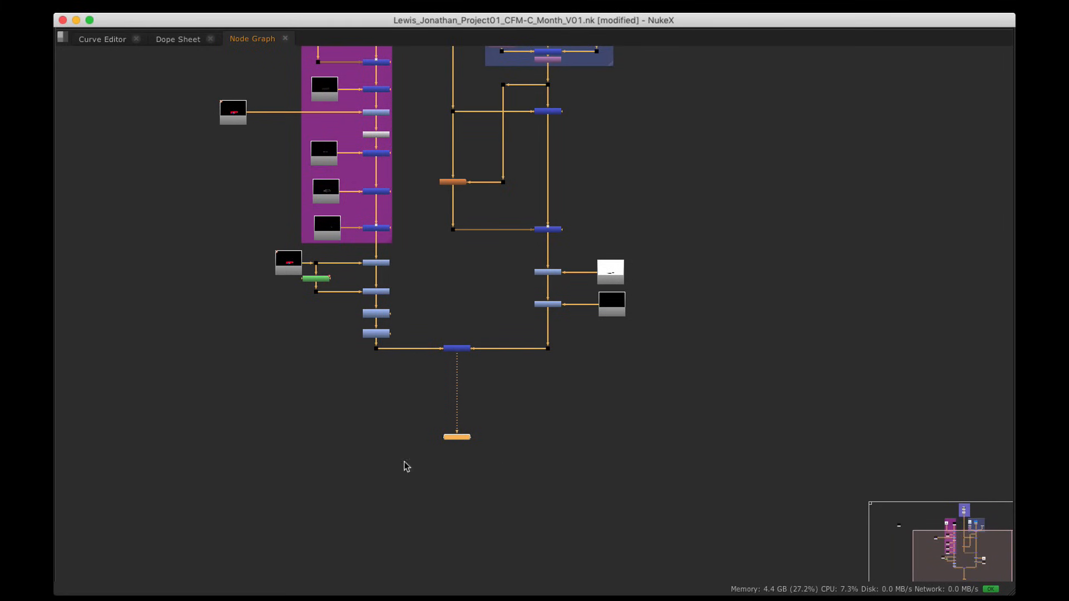
alt+drag(514, 140, 505, 428)
alt+drag(464, 161, 460, 253)
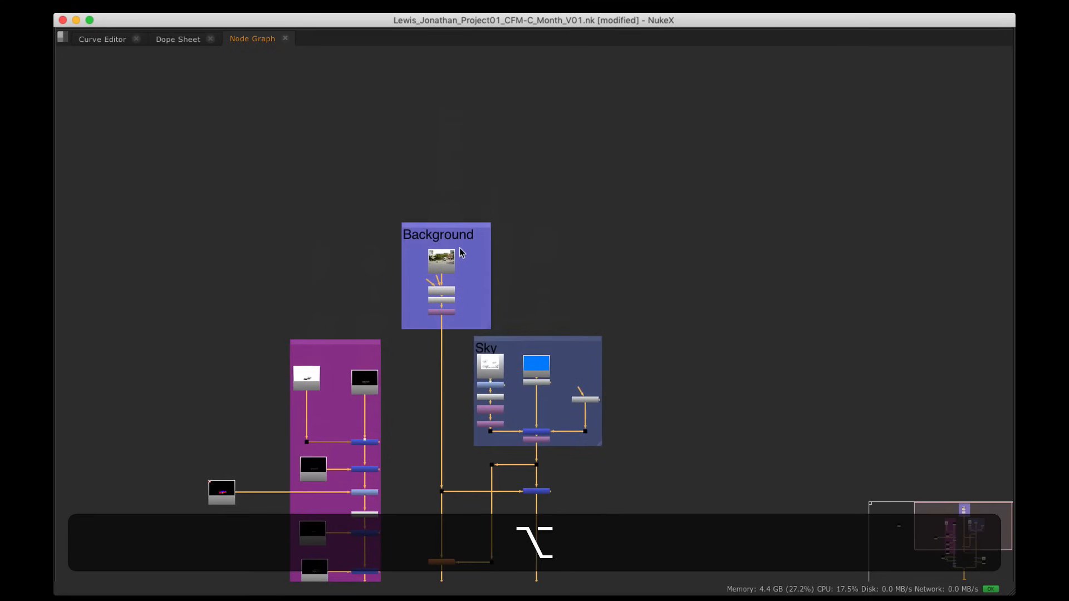
Step: View the Read1 background plate, then Denoise1's output, in the restored layout
scroll(460, 252, up, 5)
click(426, 287)
key(1)
key(space)
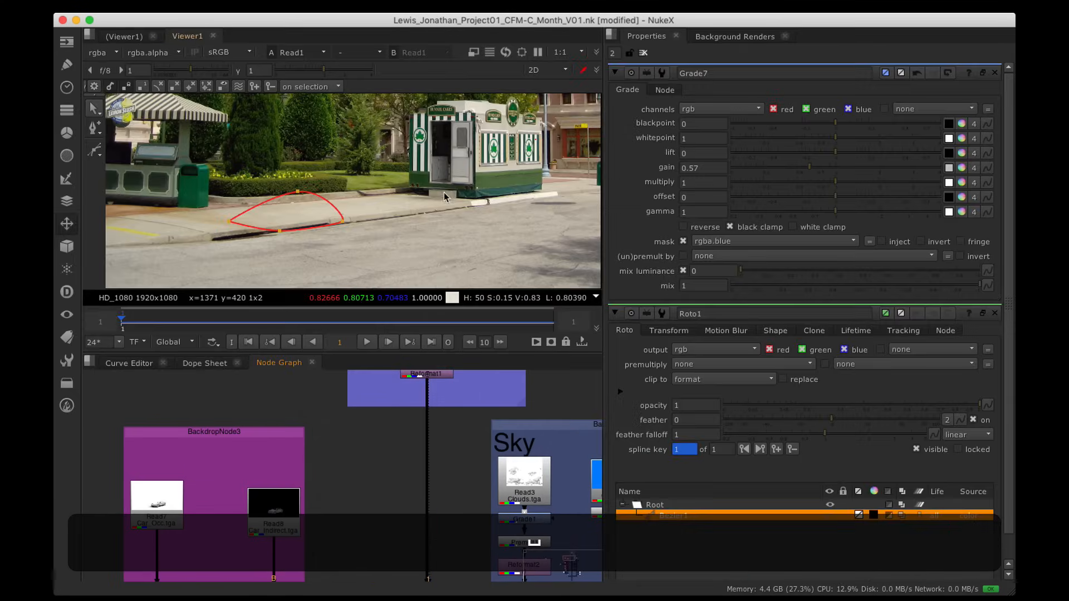
alt+drag(447, 424, 441, 538)
click(441, 445)
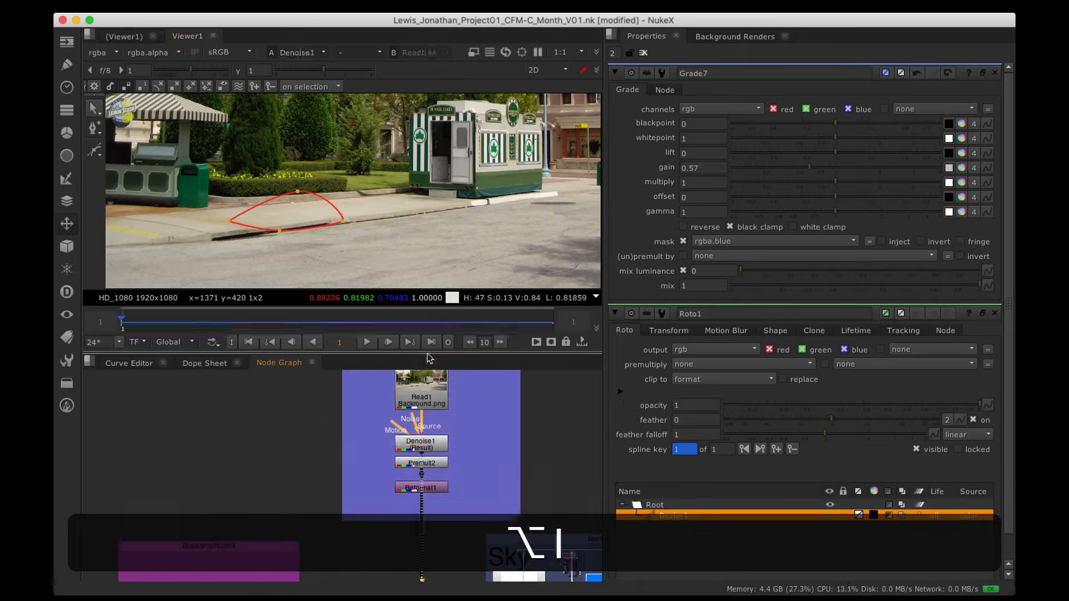
key(1)
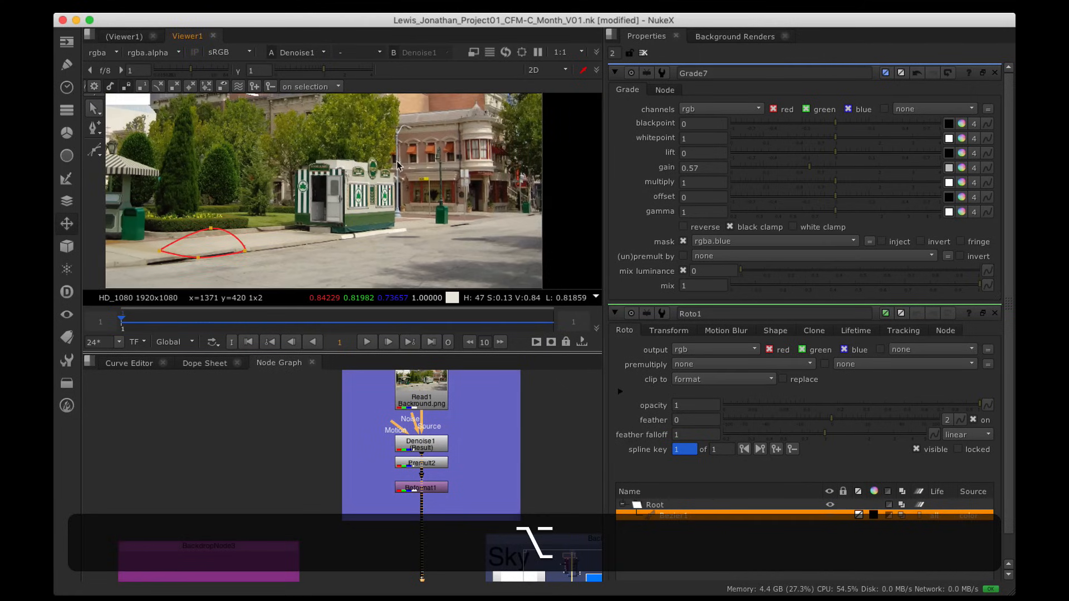
Step: Pan and fit the denoised street plate in the viewer
alt+drag(397, 161, 498, 189)
alt+drag(316, 266, 343, 252)
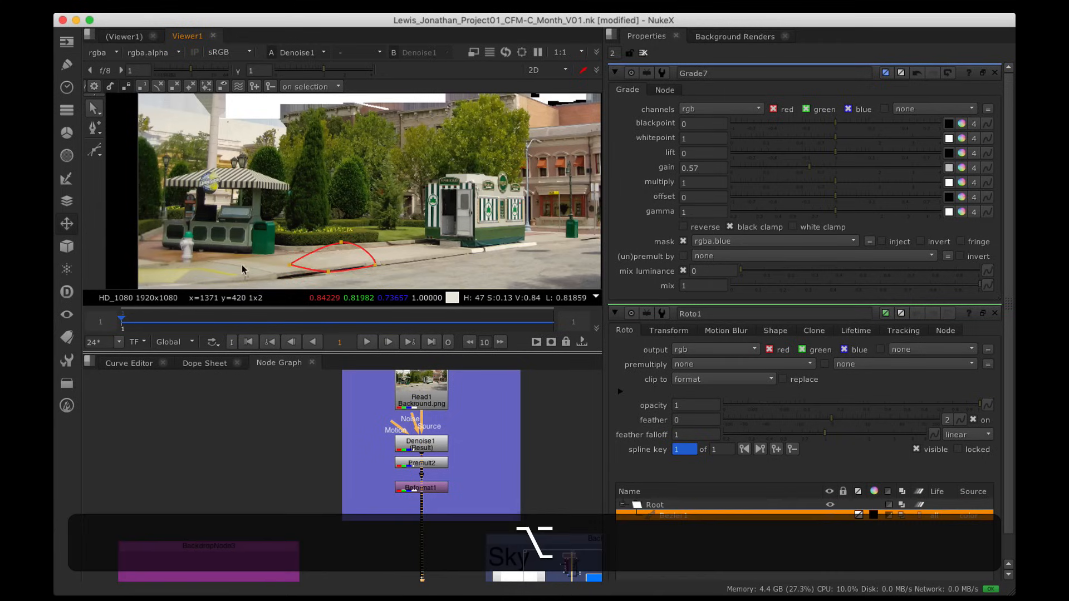
alt+drag(245, 268, 212, 240)
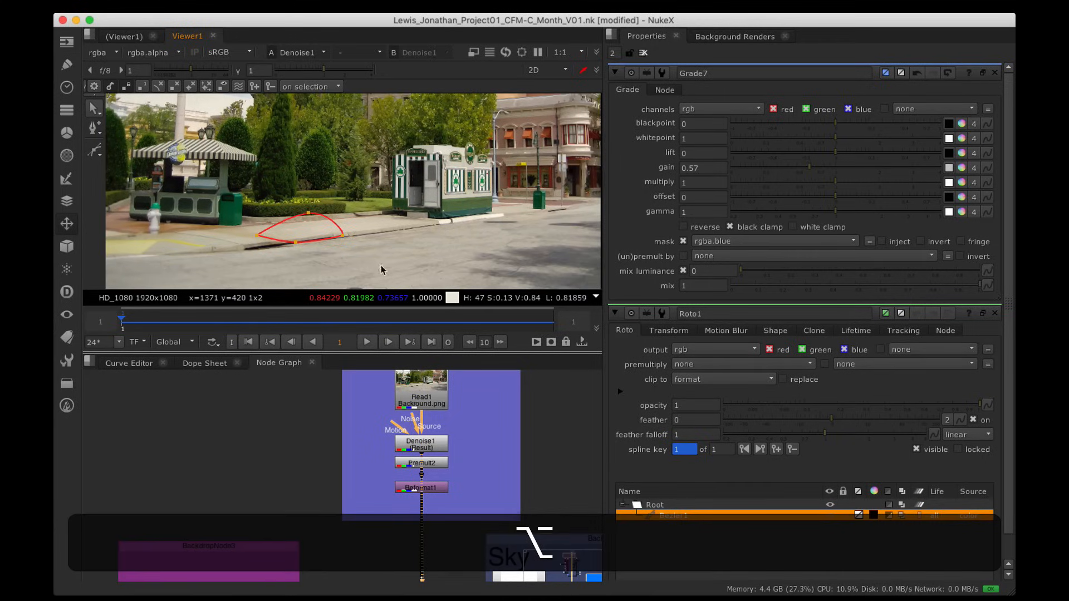
alt+drag(441, 557, 422, 514)
scroll(466, 208, down, 5)
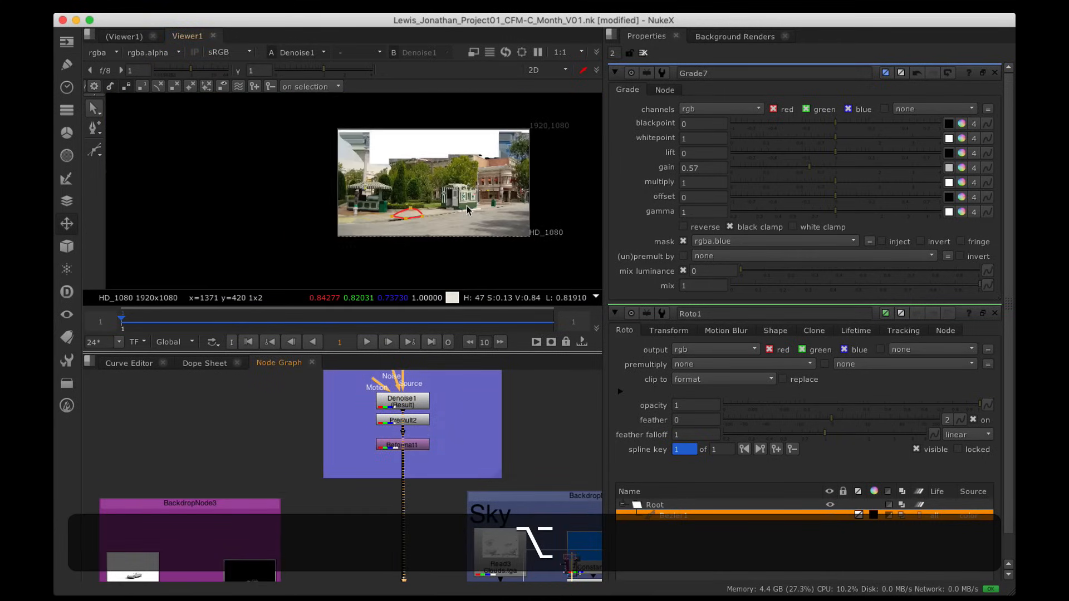
alt+drag(466, 207, 429, 229)
scroll(429, 230, up, 2)
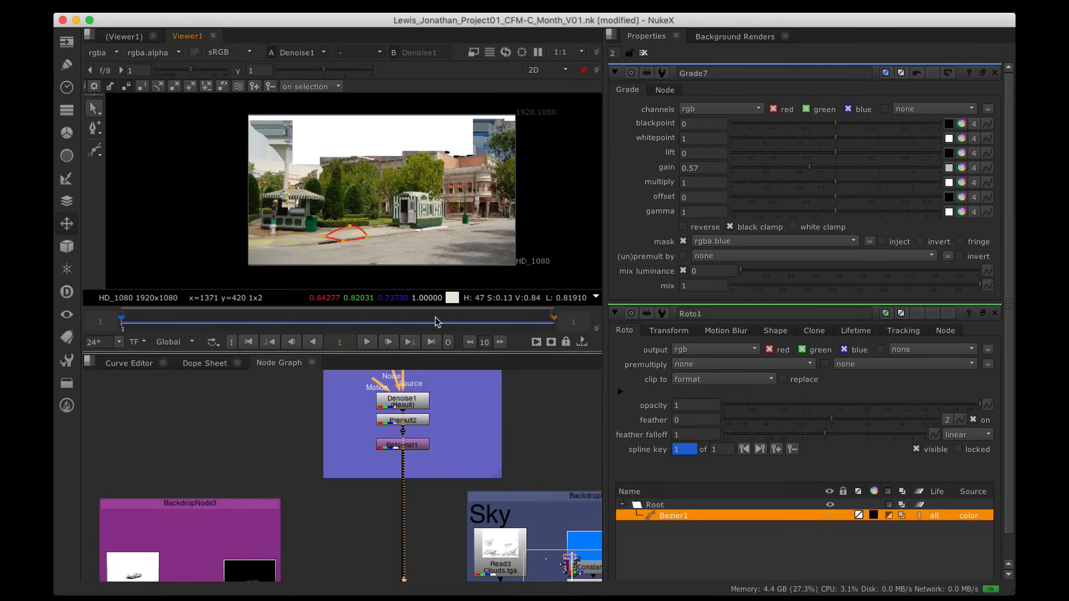
Step: Pan down to Merge9 and show its composite in Viewer1
alt+drag(430, 473, 429, 398)
alt+drag(426, 471, 439, 390)
alt+drag(439, 495, 451, 390)
alt+drag(450, 499, 429, 377)
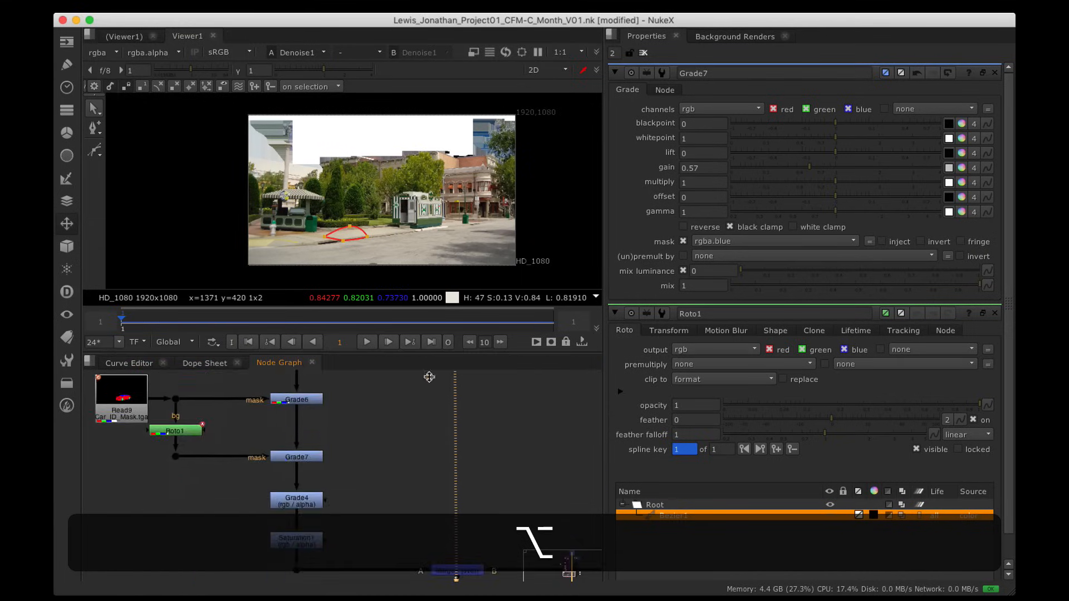
scroll(422, 462, down, 3)
alt+drag(453, 512, 437, 443)
click(446, 466)
key(1)
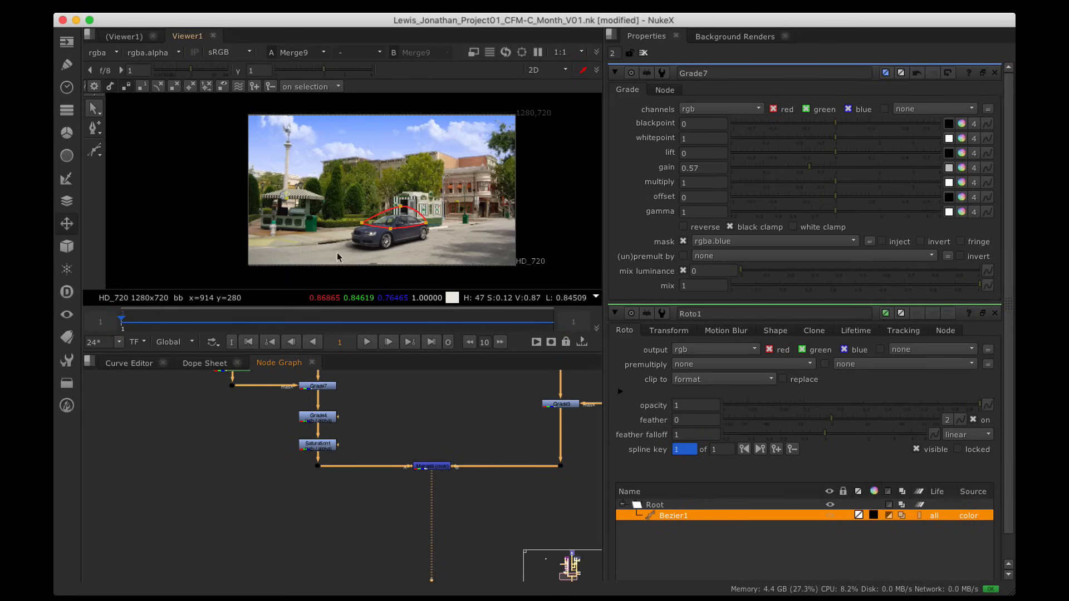
Step: Close the Grade7 and Roto1 properties panels
alt+drag(468, 391, 451, 392)
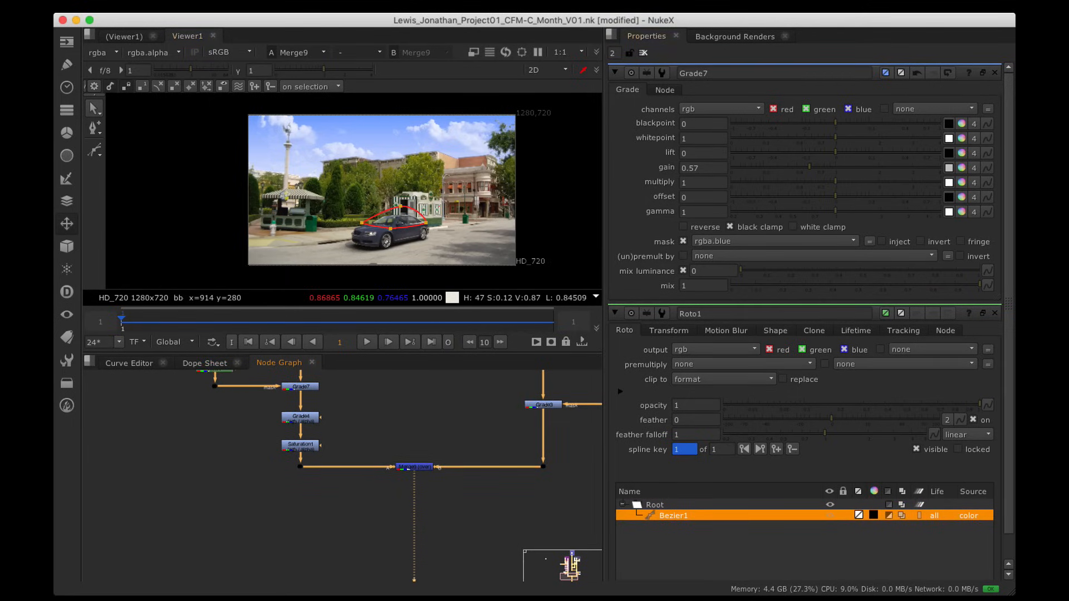
click(995, 73)
click(995, 72)
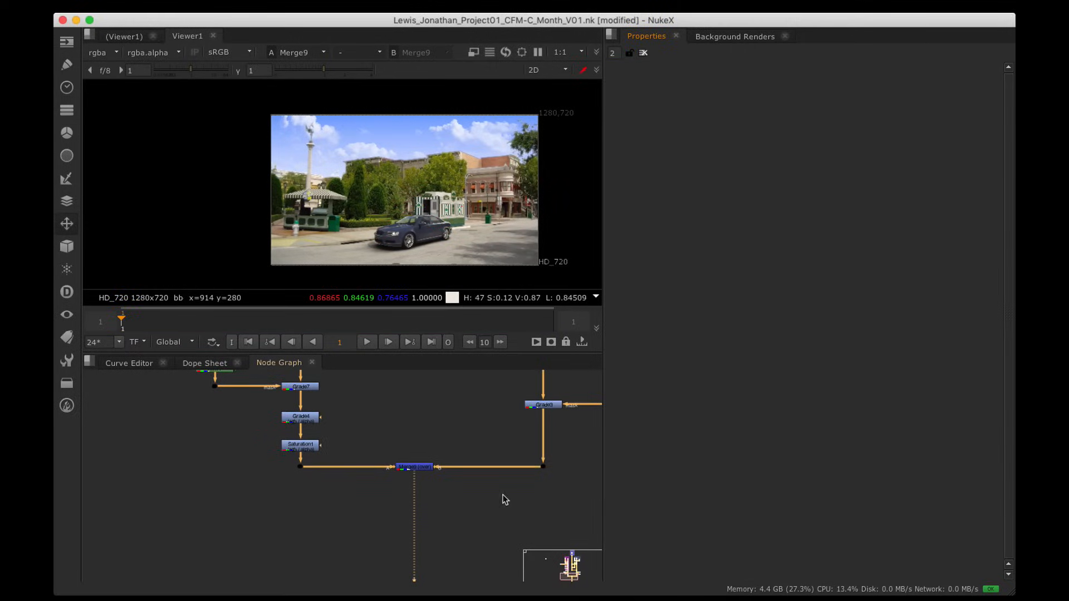
alt+scroll(423, 494, up, 3)
Step: Add a ColorLookup1 node directly below Merge9
click(417, 458)
key(Tab)
text(co)
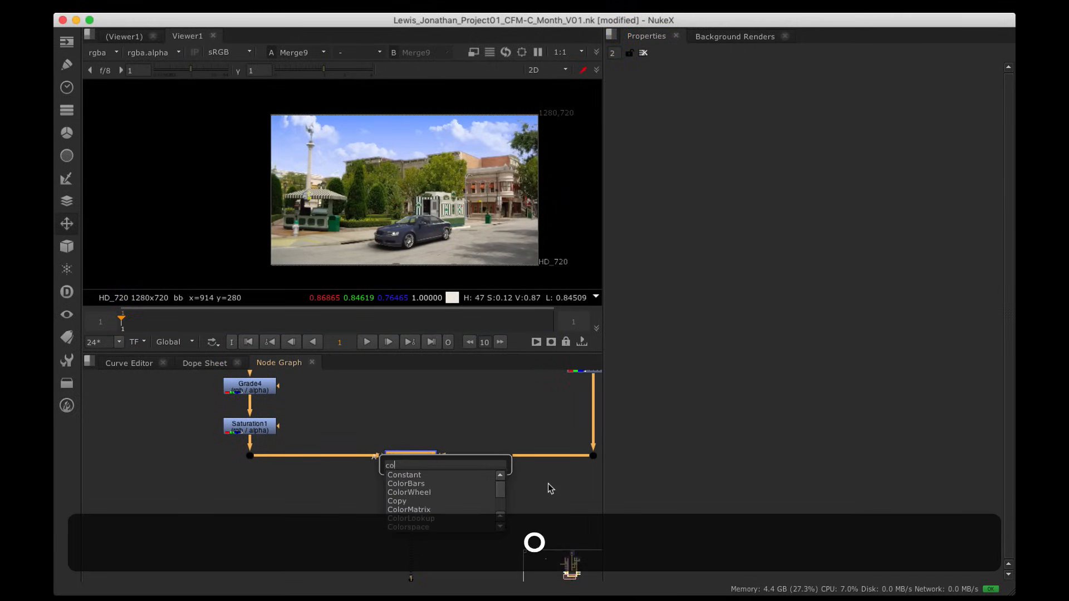
key(Down)
key(Down)
key(Down)
key(Down)
key(Down)
key(Down)
key(Return)
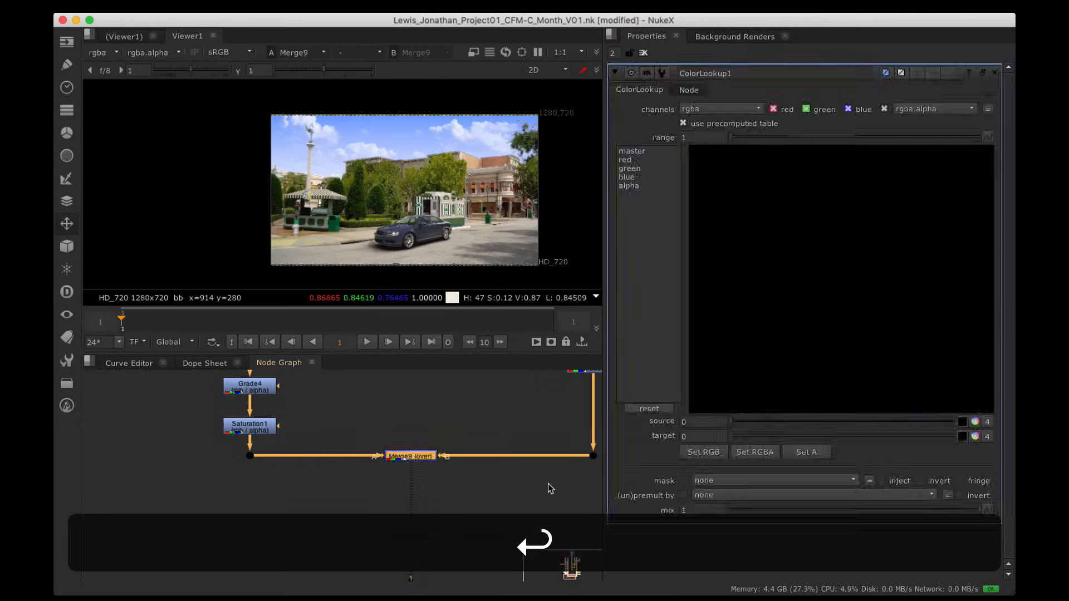
drag(430, 474, 425, 495)
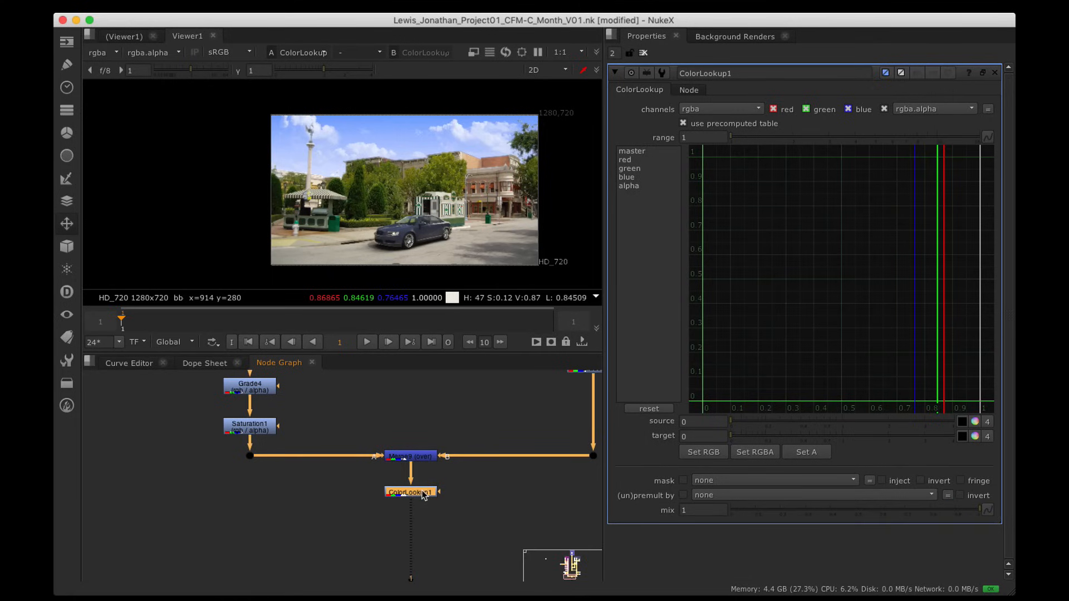
Step: On ColorLookup1's master curve, pull a point near 0.14 down and raise one near 0.8
click(664, 150)
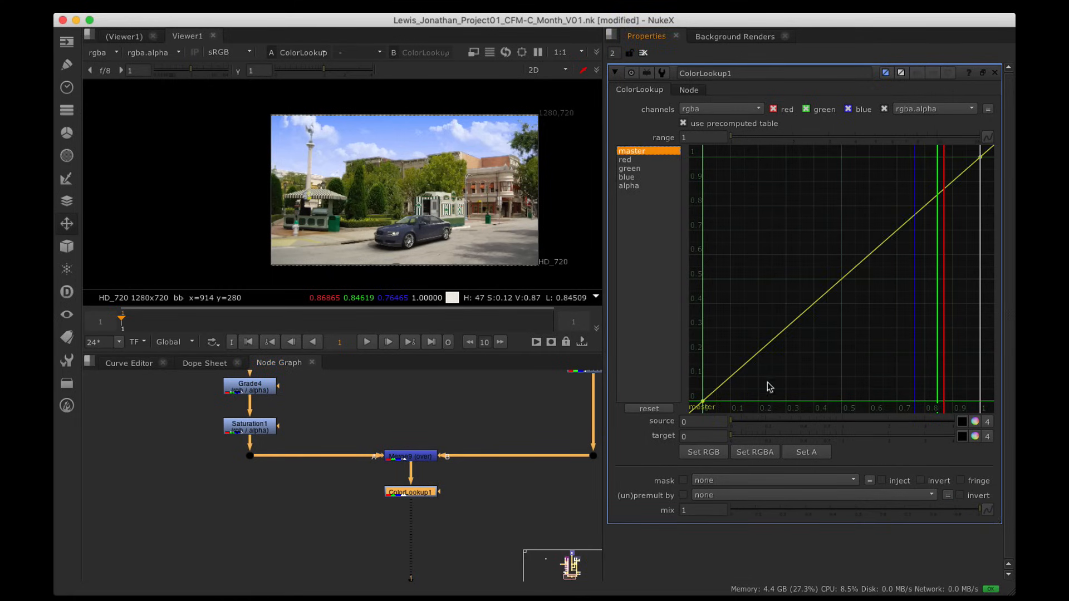
alt+super+click(741, 369)
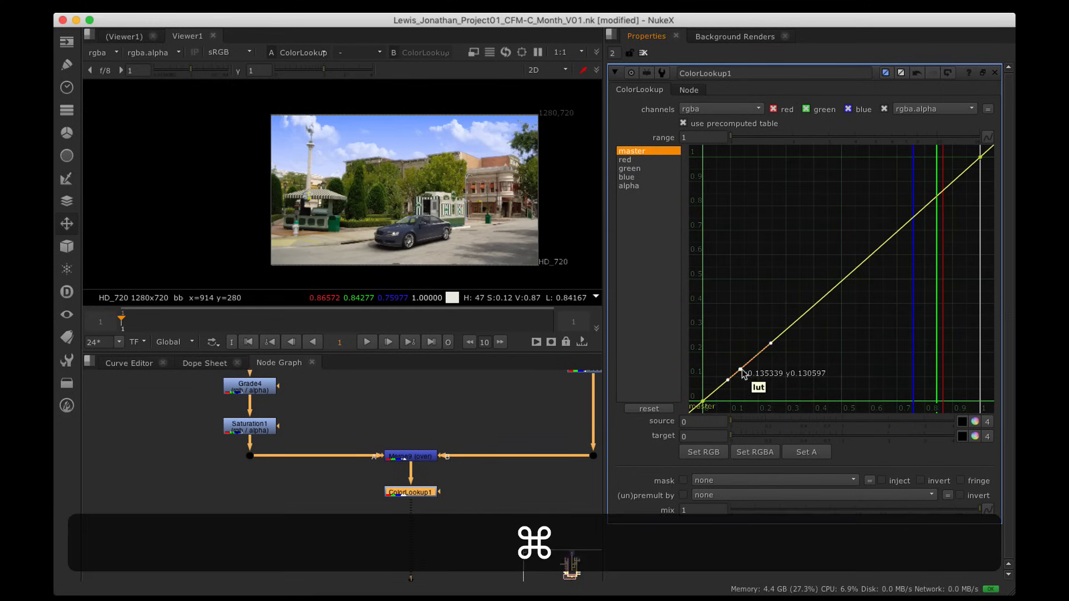
super+drag(741, 370, 741, 378)
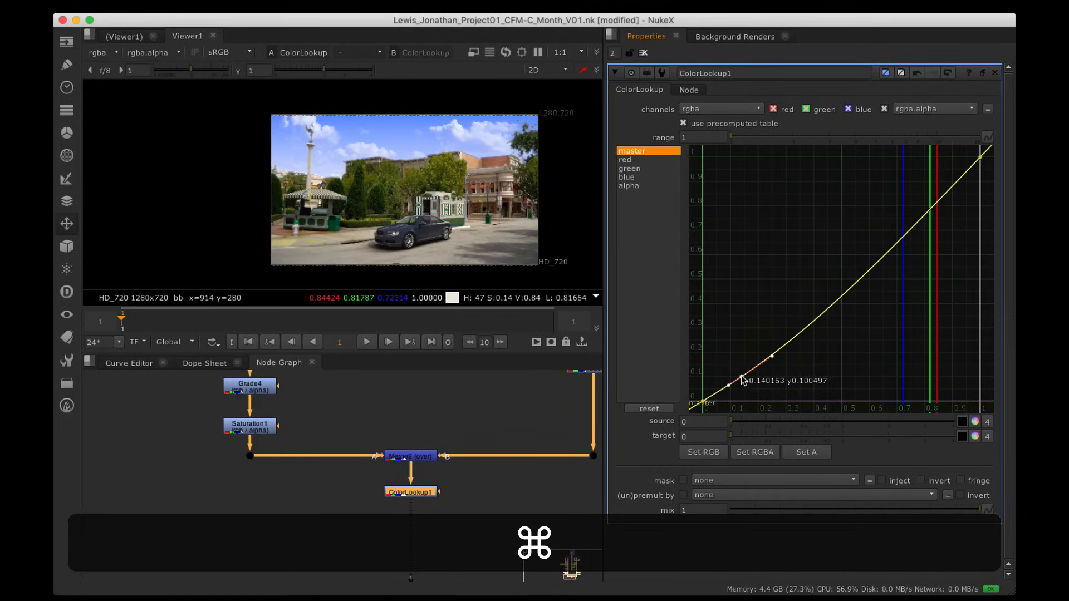
alt+super+click(936, 208)
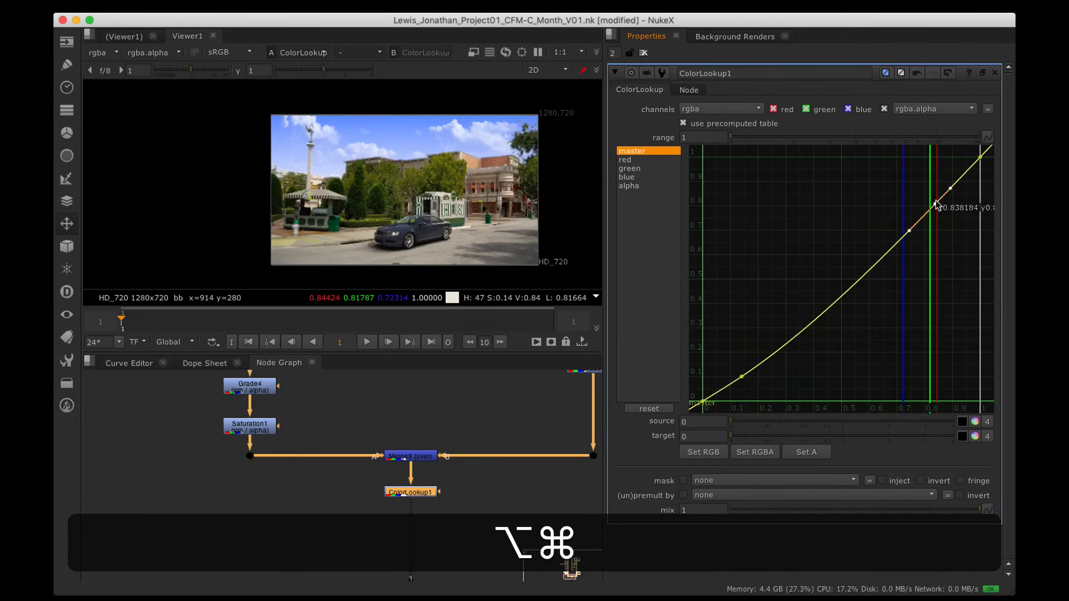
super+drag(935, 207, 941, 187)
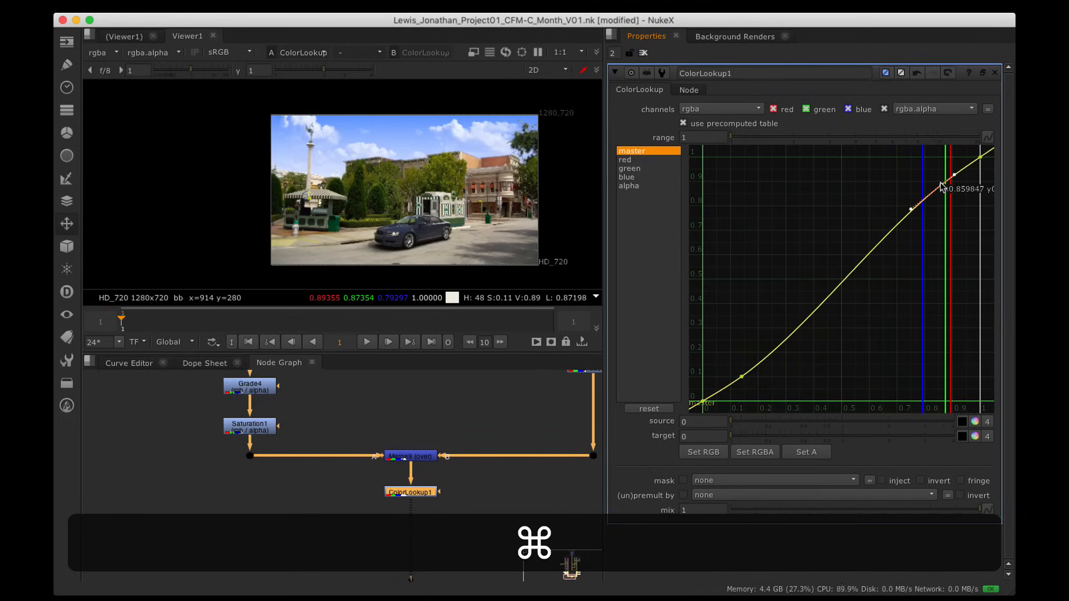
click(743, 378)
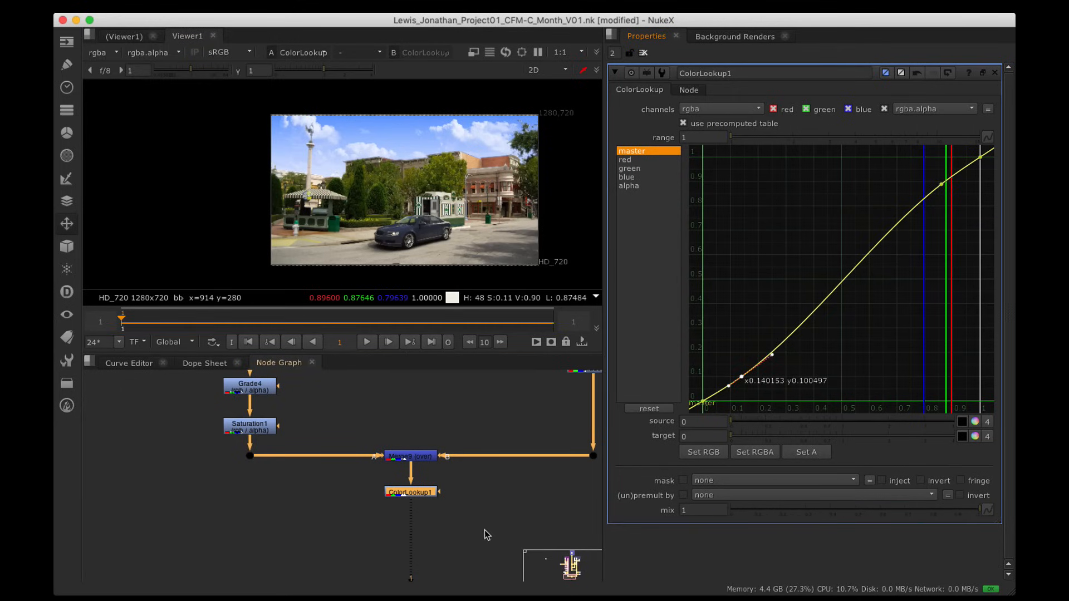
alt+drag(487, 530, 467, 464)
drag(405, 440, 405, 446)
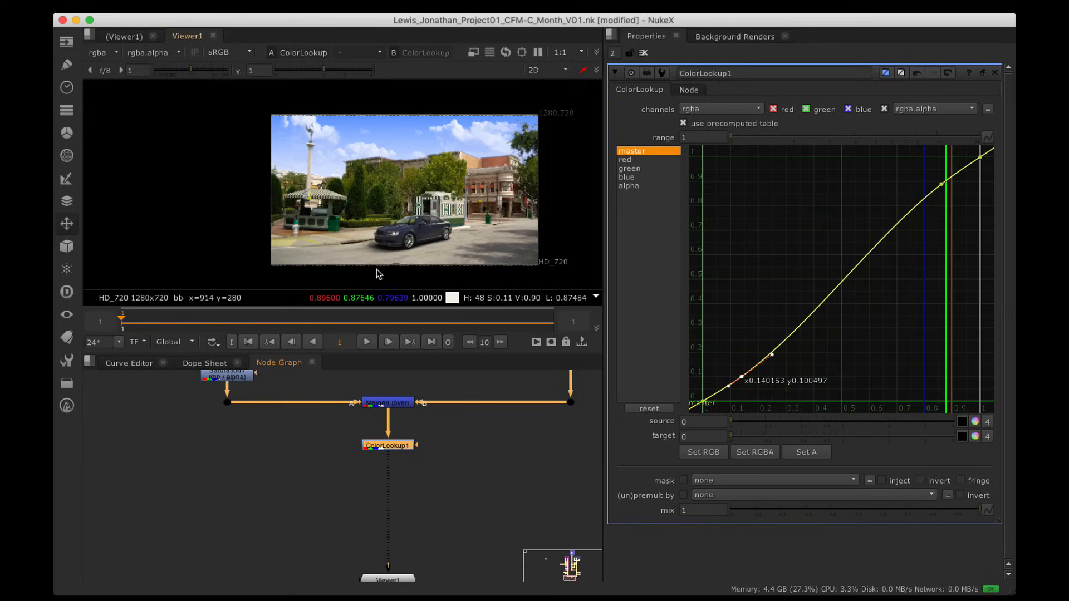
click(403, 480)
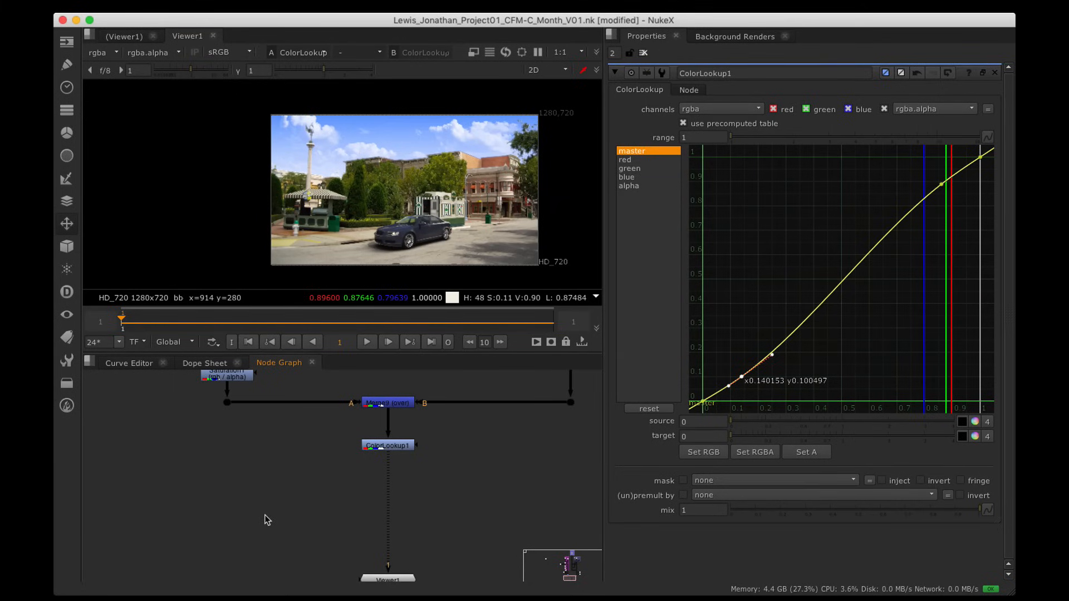
Step: Create a Roto2 node and draw an ellipse covering the frame
key(o)
drag(267, 538, 266, 476)
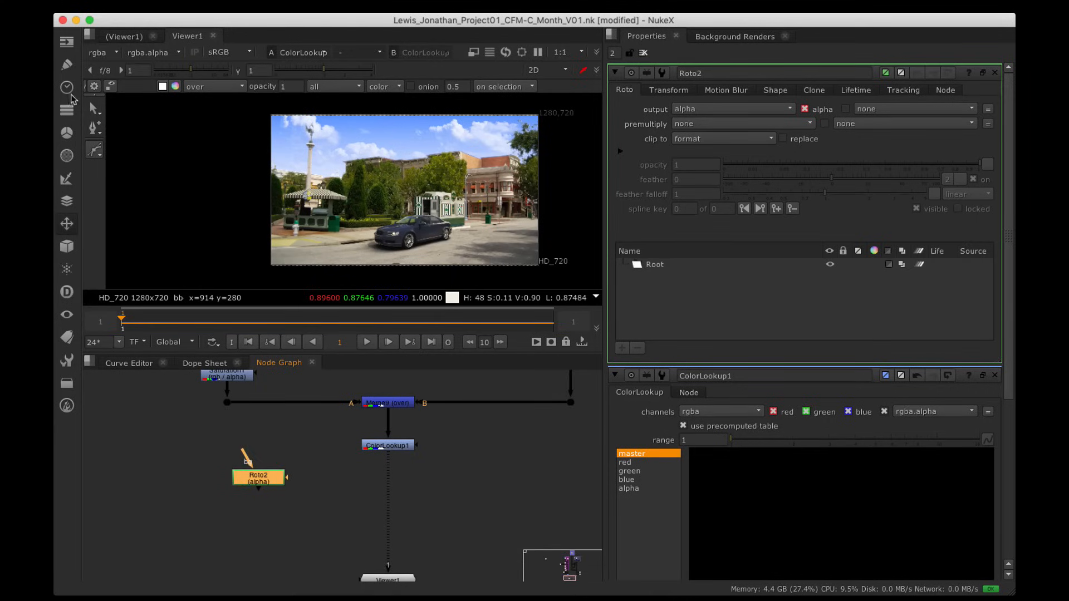
click(97, 151)
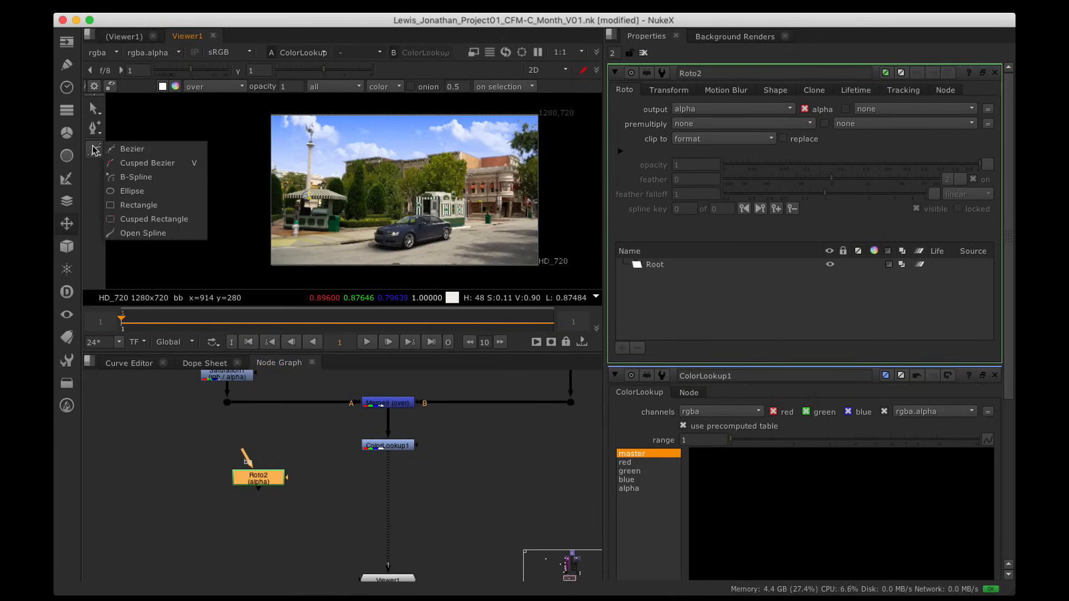
click(132, 191)
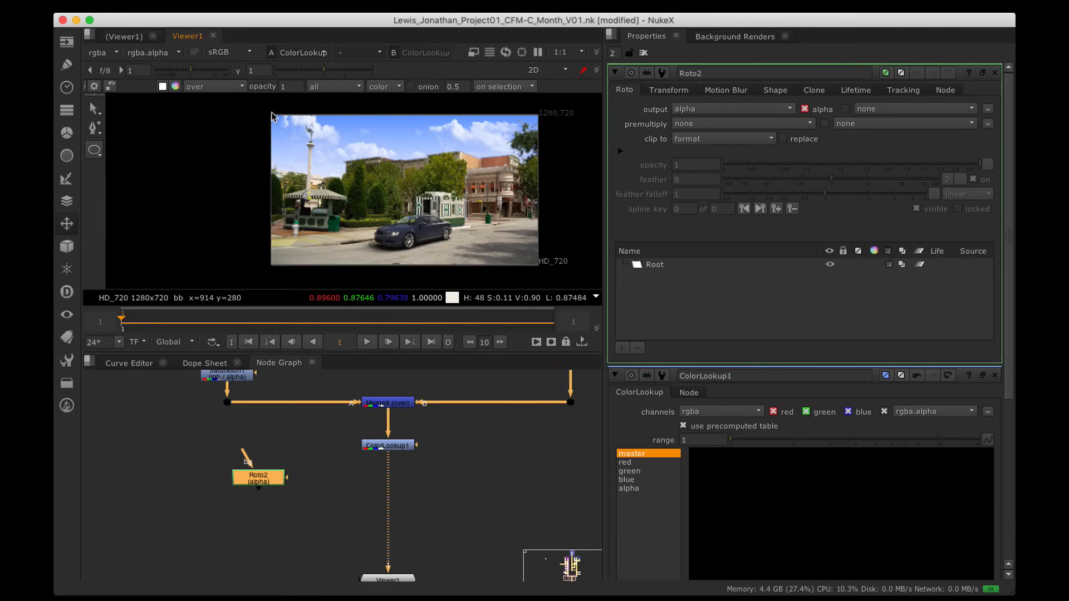
mouse_move(271, 114)
mouse_down()
mouse_move(559, 259)
mouse_move(543, 270)
mouse_up()
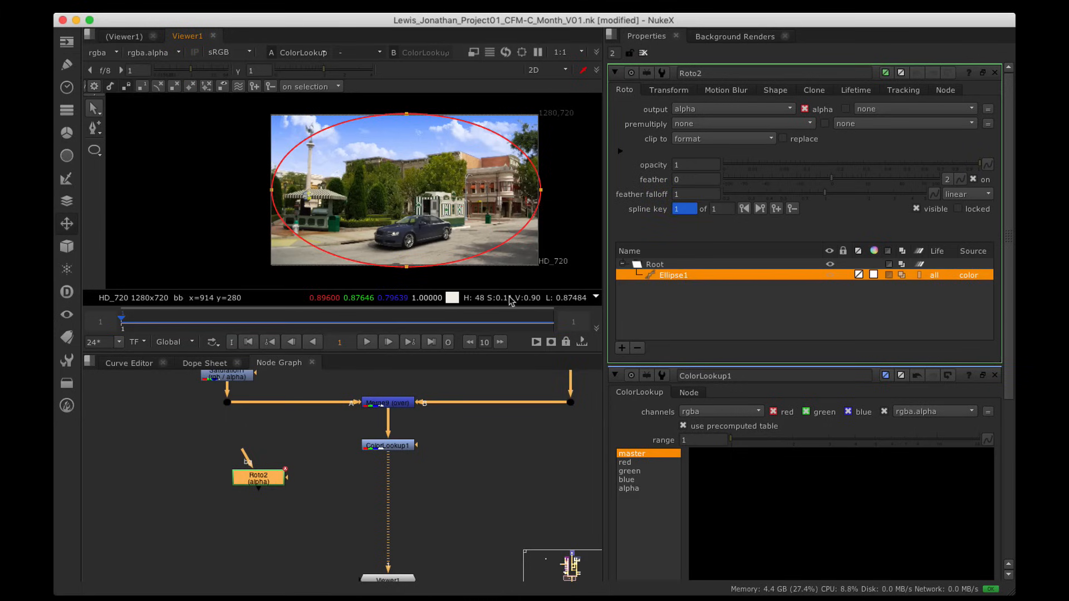
Step: Add Grade8 below ColorLookup1, masked by Roto2, with gain lowered to 0.06
click(405, 447)
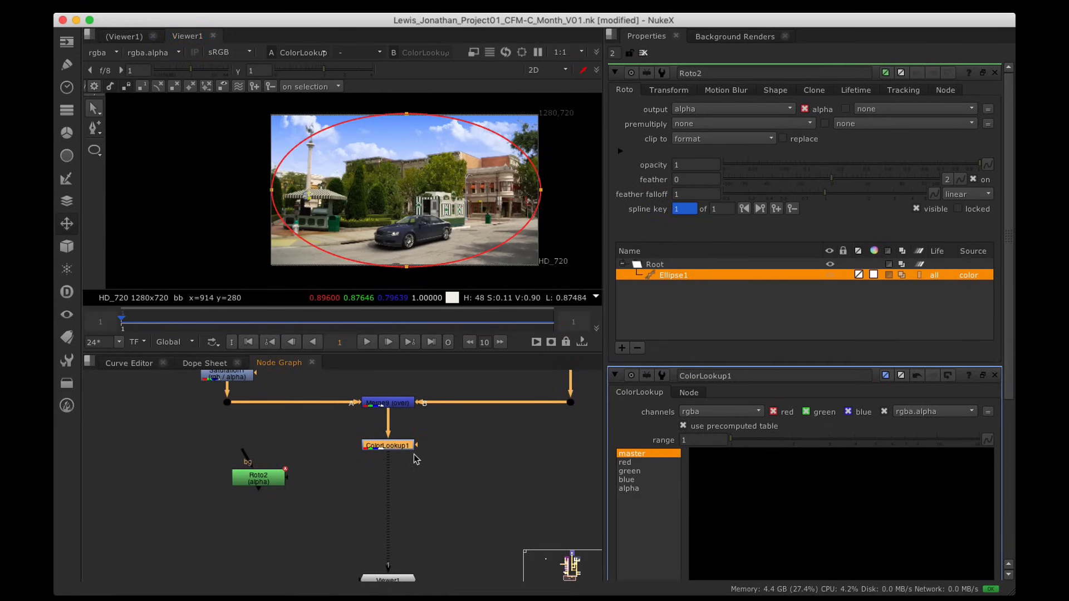
key(g)
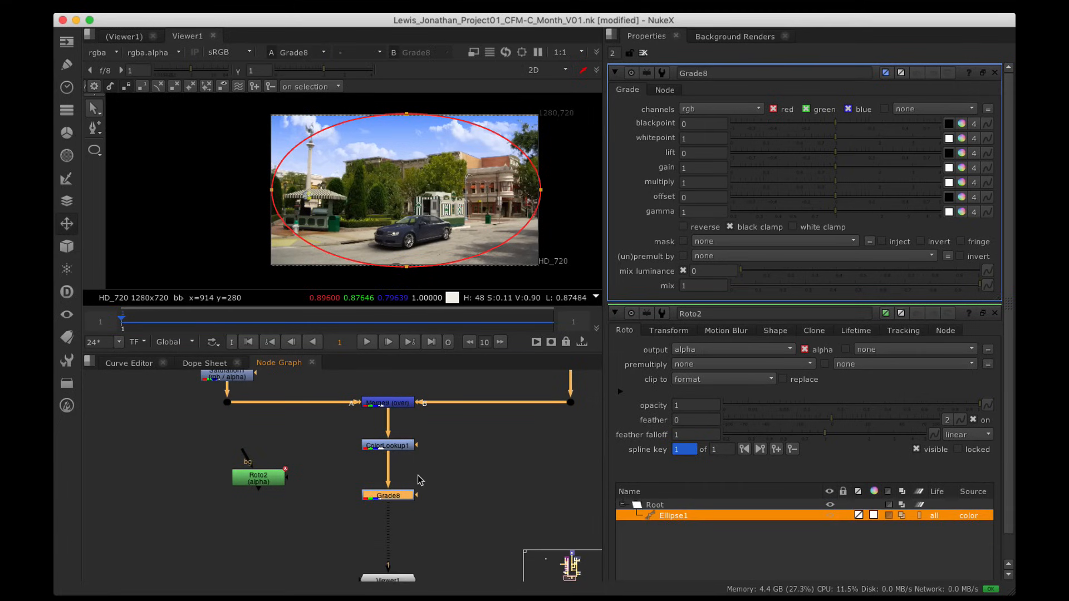
drag(419, 495, 375, 407)
drag(269, 478, 521, 499)
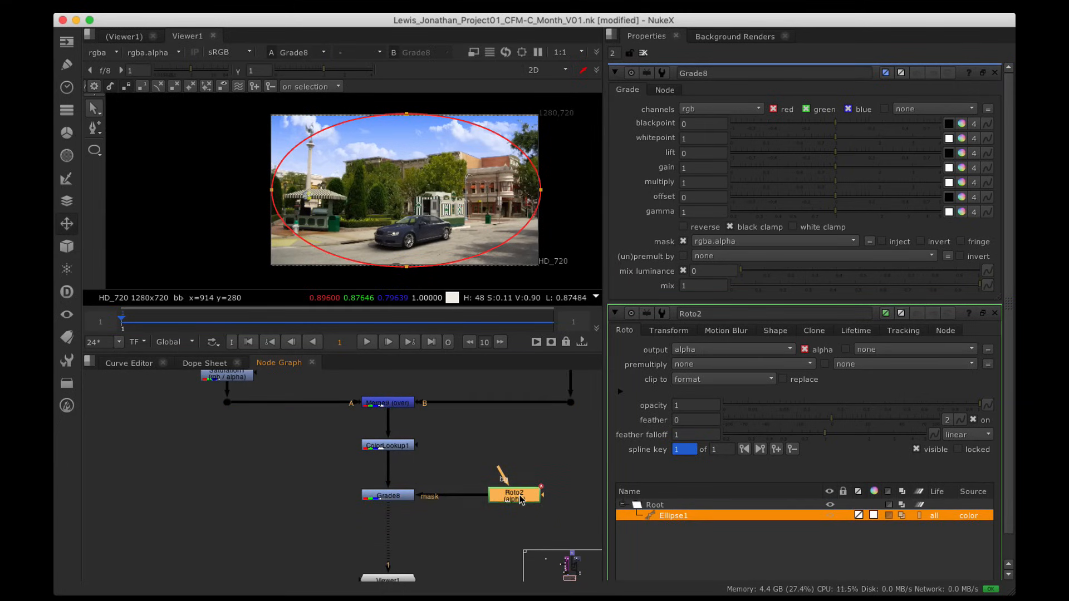
click(388, 496)
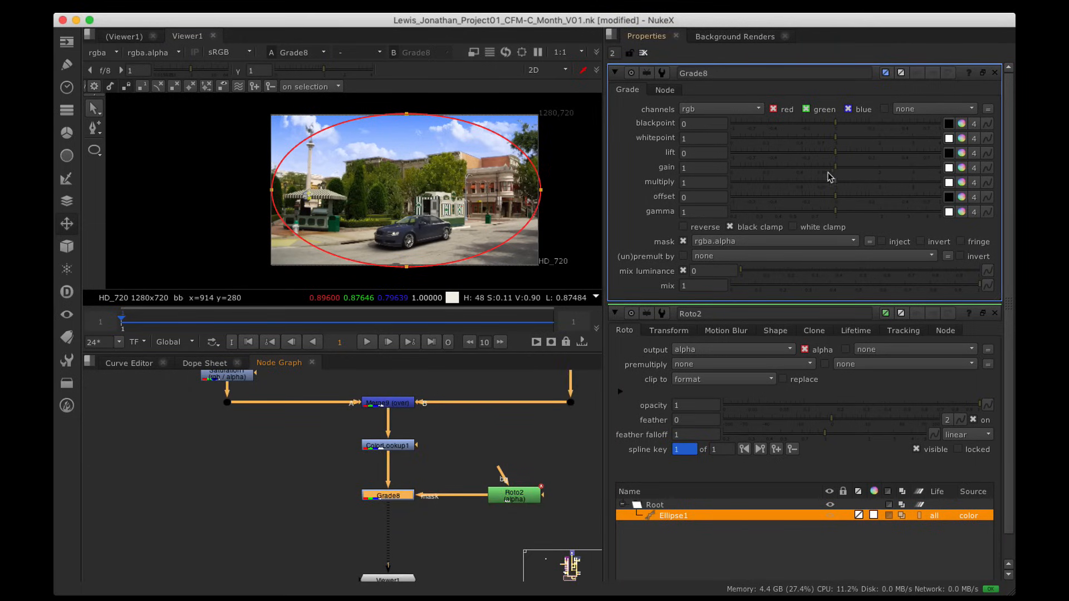
drag(828, 174, 759, 173)
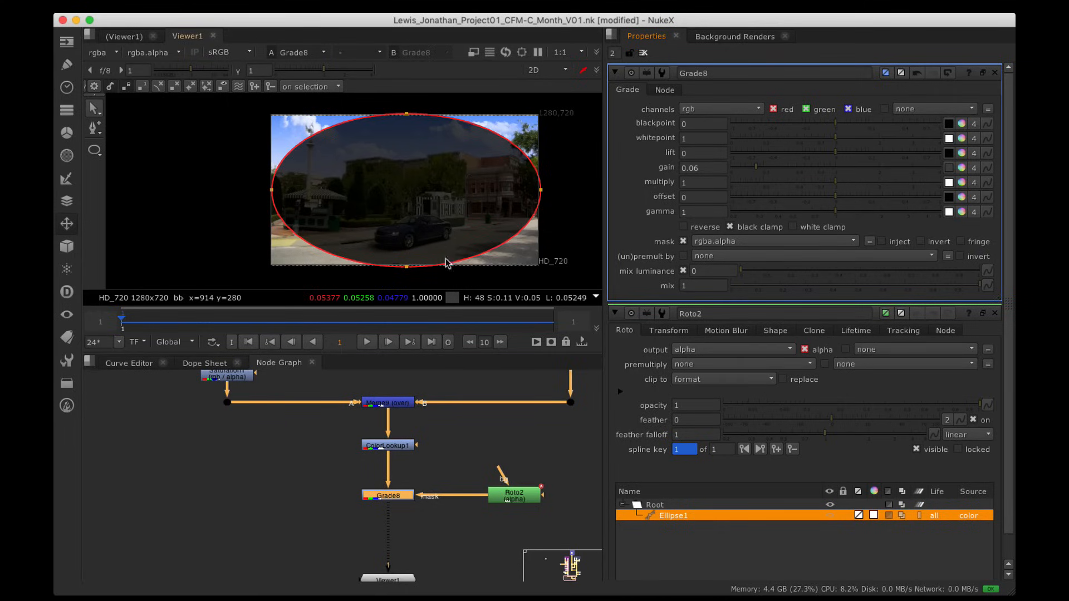
Step: Invert Grade8's mask so only the edges darken, and route Roto2's link through a Dot
click(890, 515)
click(889, 516)
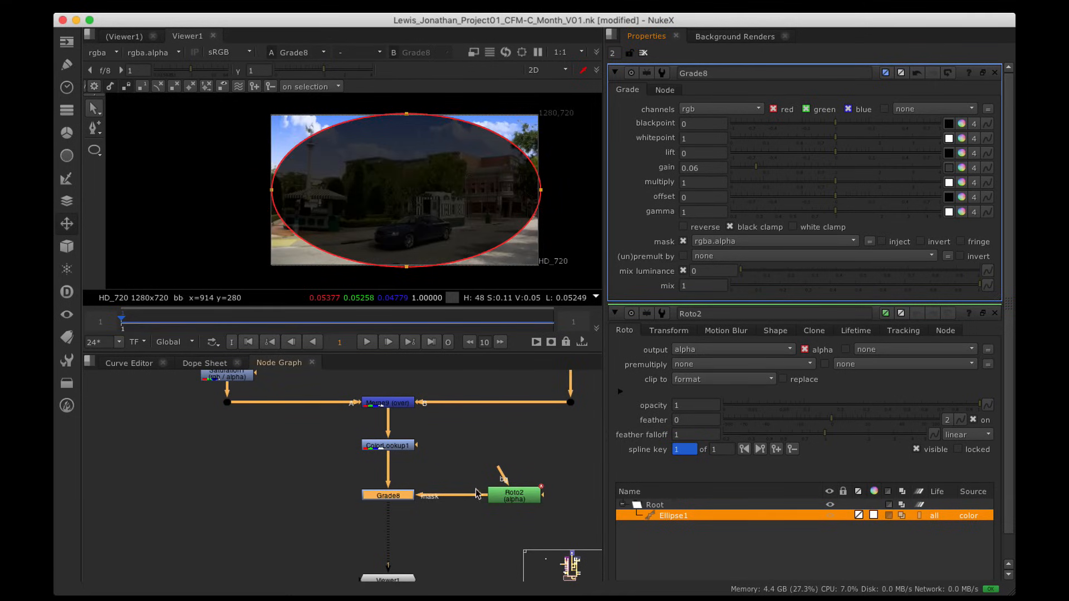
click(921, 242)
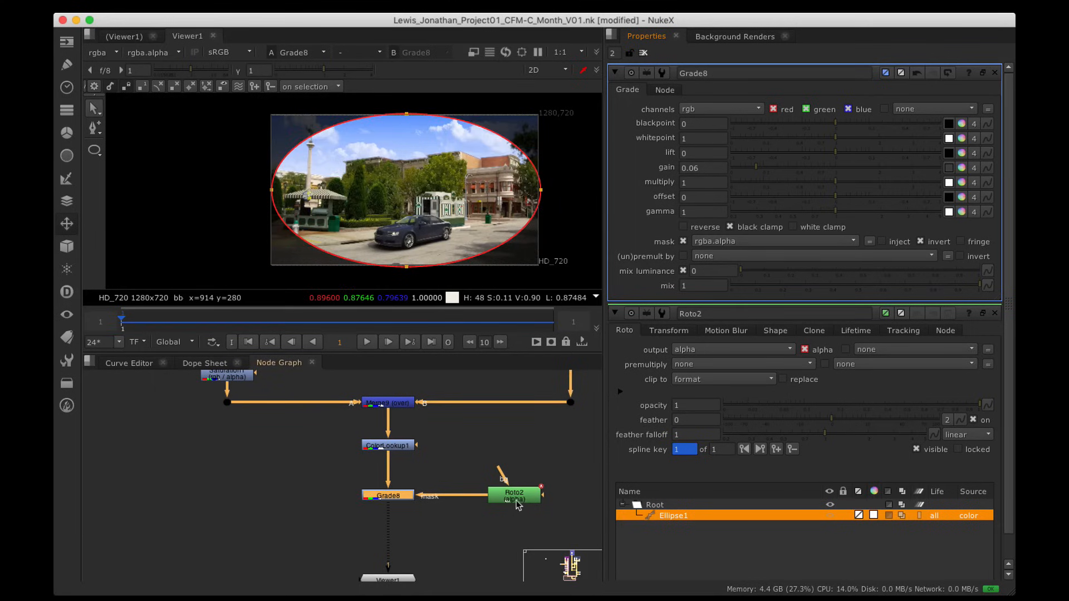
drag(517, 505, 509, 464)
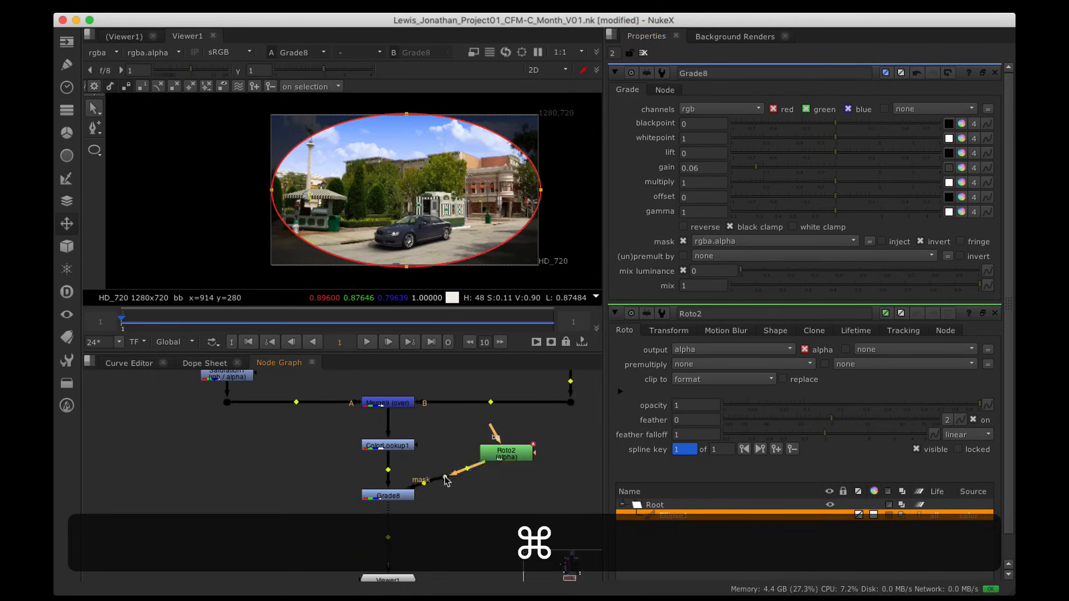
super+drag(446, 480, 511, 450)
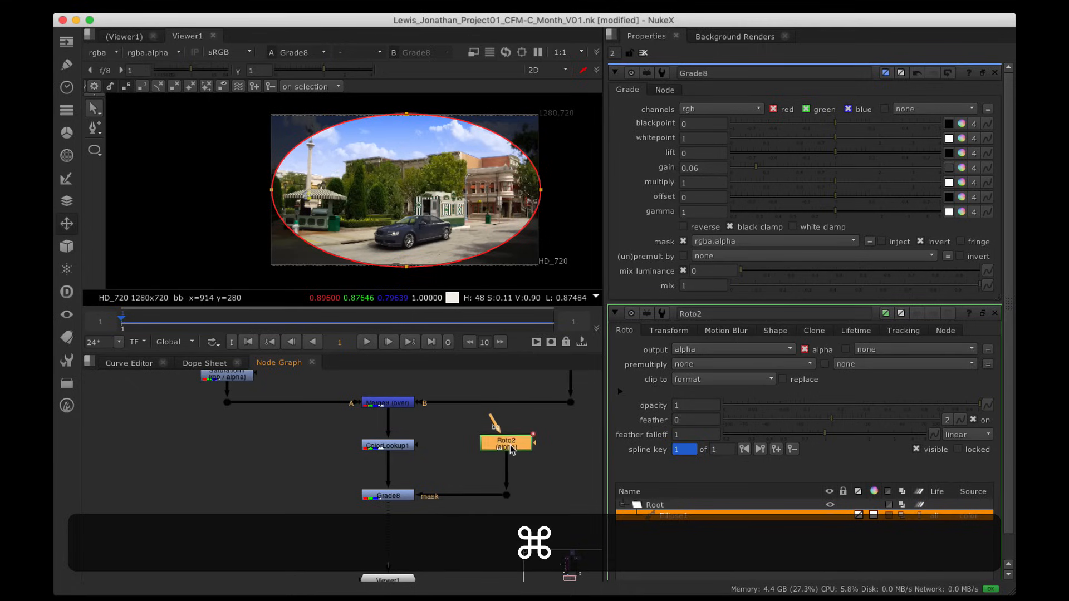
Step: Soften Roto2's mask with a Blur of size 100 and set Grade8's gain to 0.5
key(b)
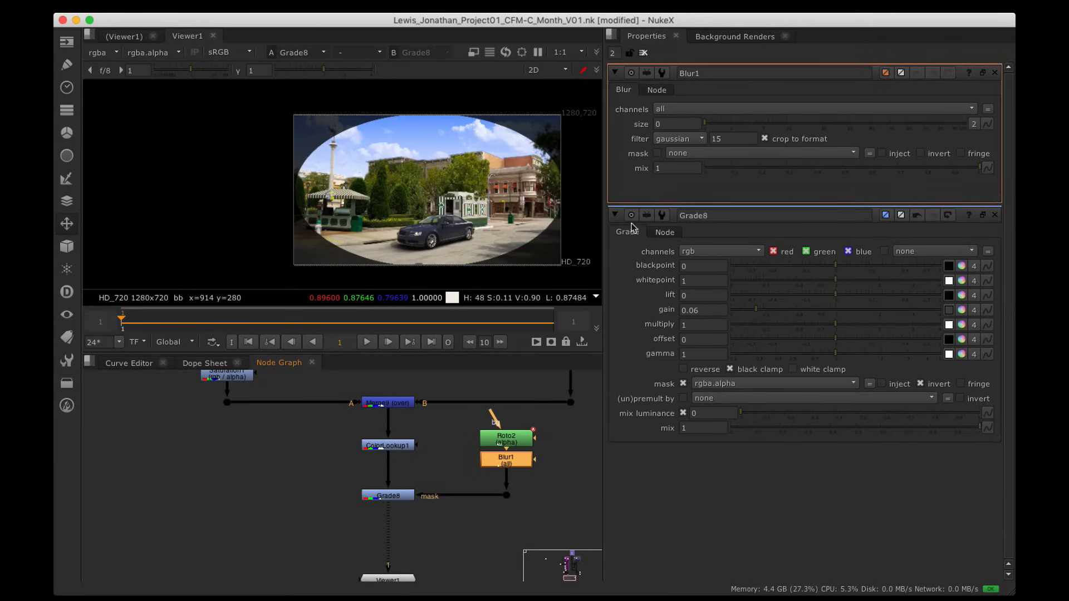
drag(724, 121, 968, 124)
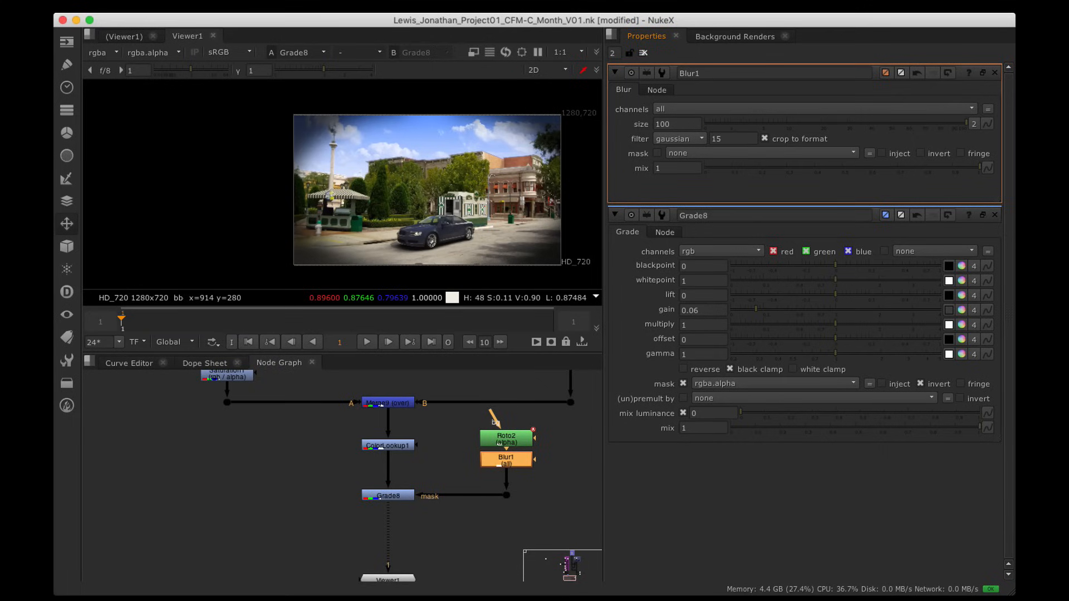
alt+drag(457, 230, 405, 228)
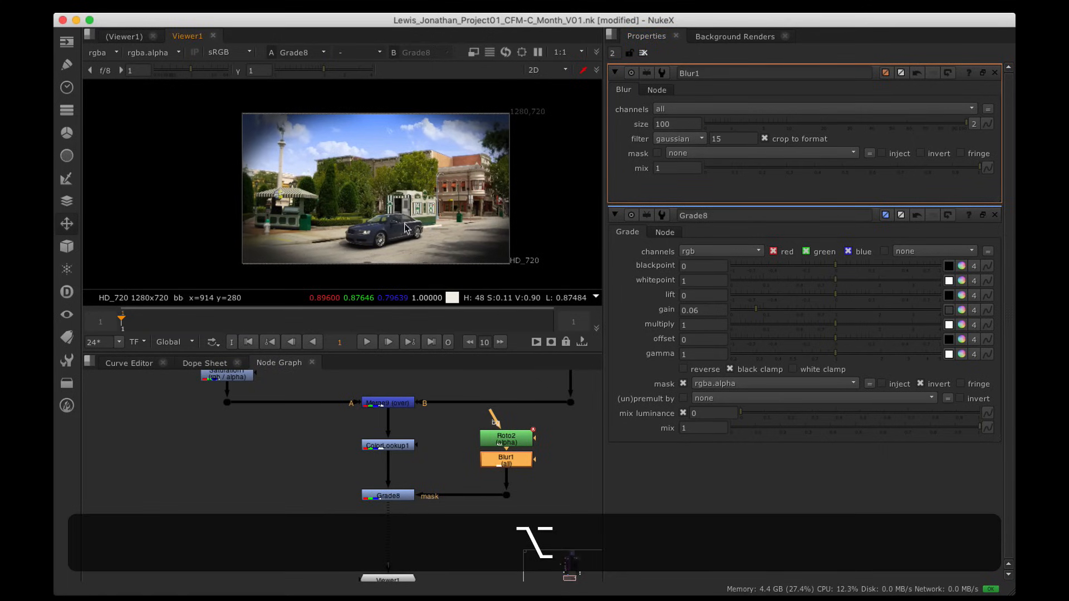
double_click(407, 497)
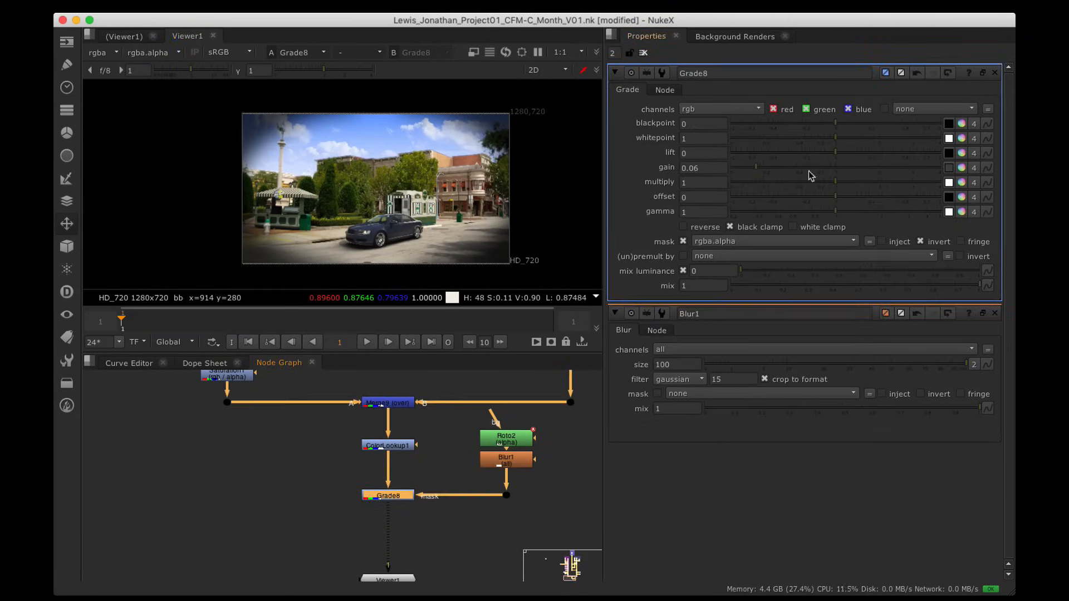
mouse_move(808, 171)
mouse_down()
mouse_move(826, 169)
mouse_move(805, 173)
mouse_up()
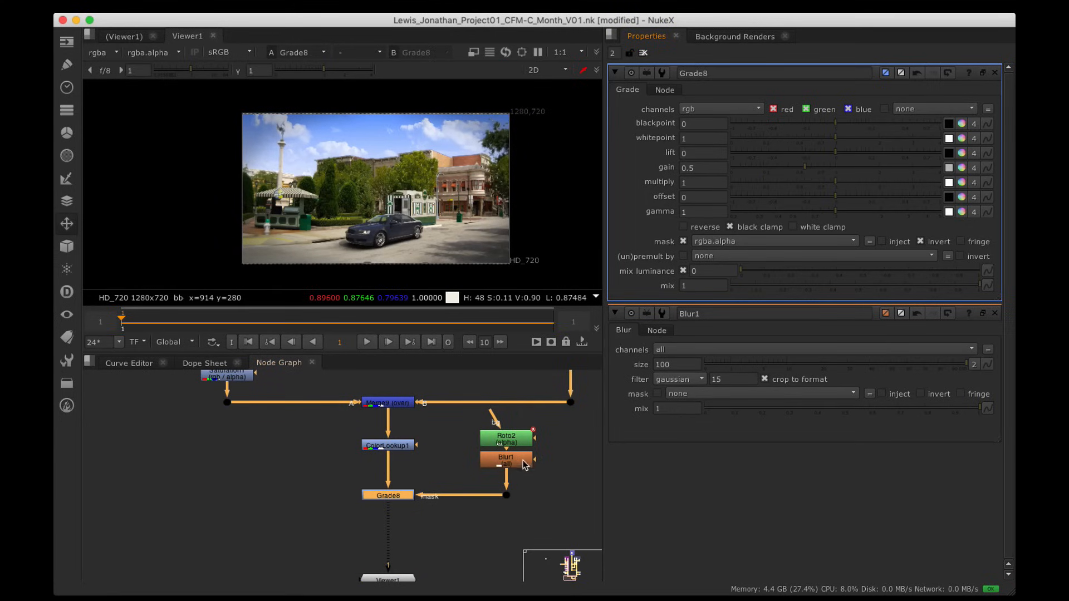
Step: Shrink the Roto2 ellipse evenly about its centre, move it down slightly, and hide the outlines
double_click(506, 437)
key(alt)
scroll(429, 196, down, 3)
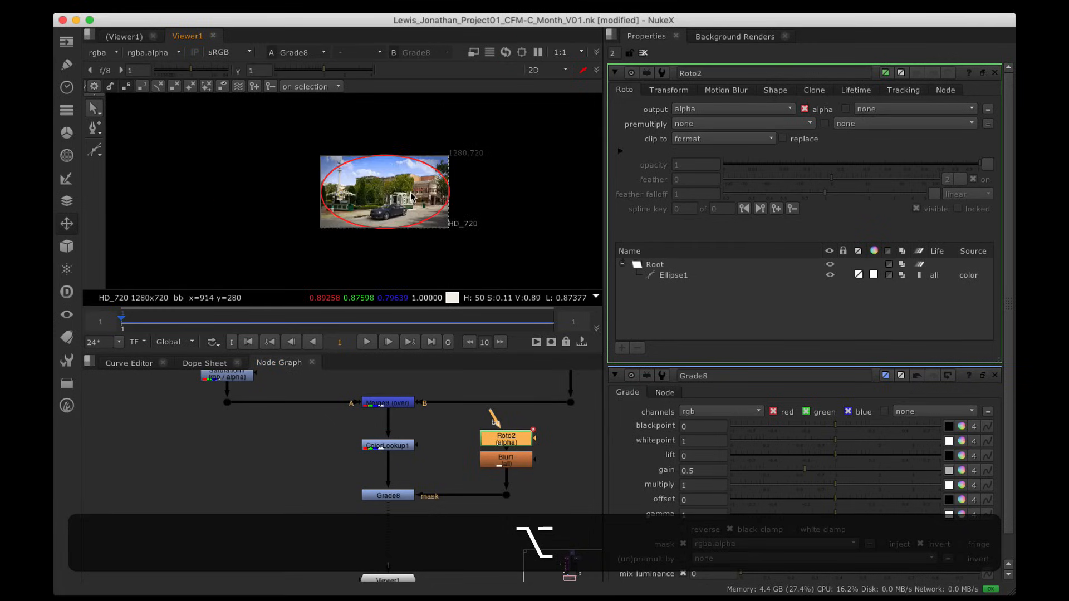
drag(303, 133, 500, 270)
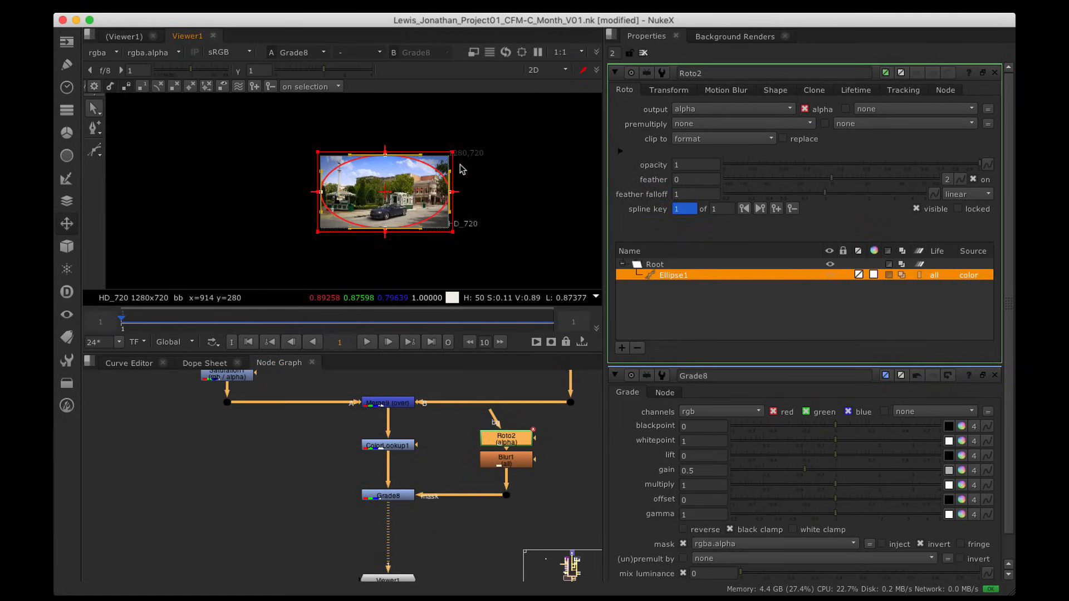
key(shift)
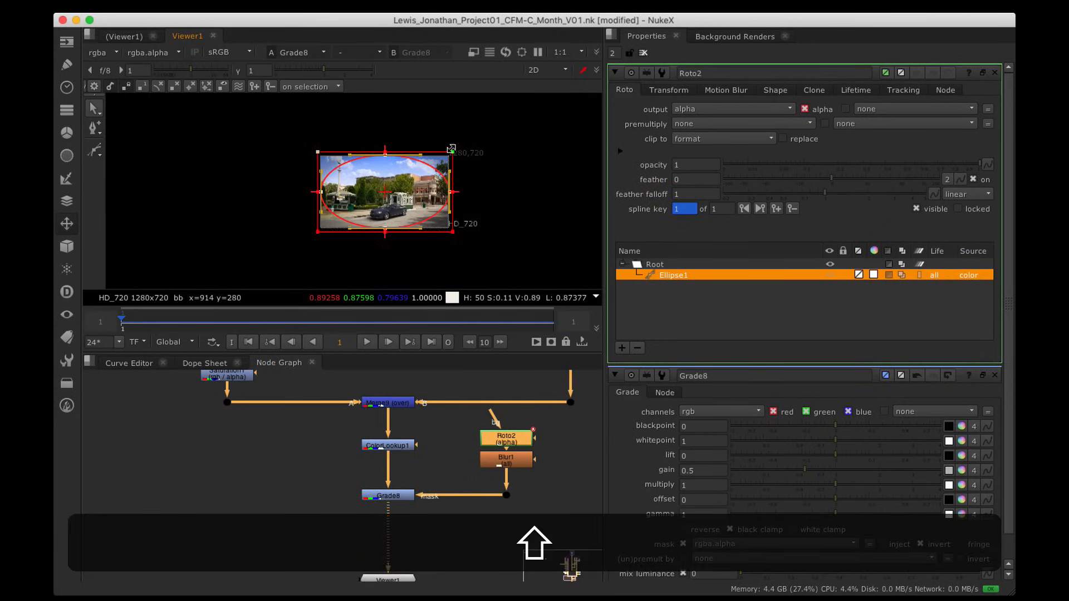
alt+shift+drag(452, 149, 434, 164)
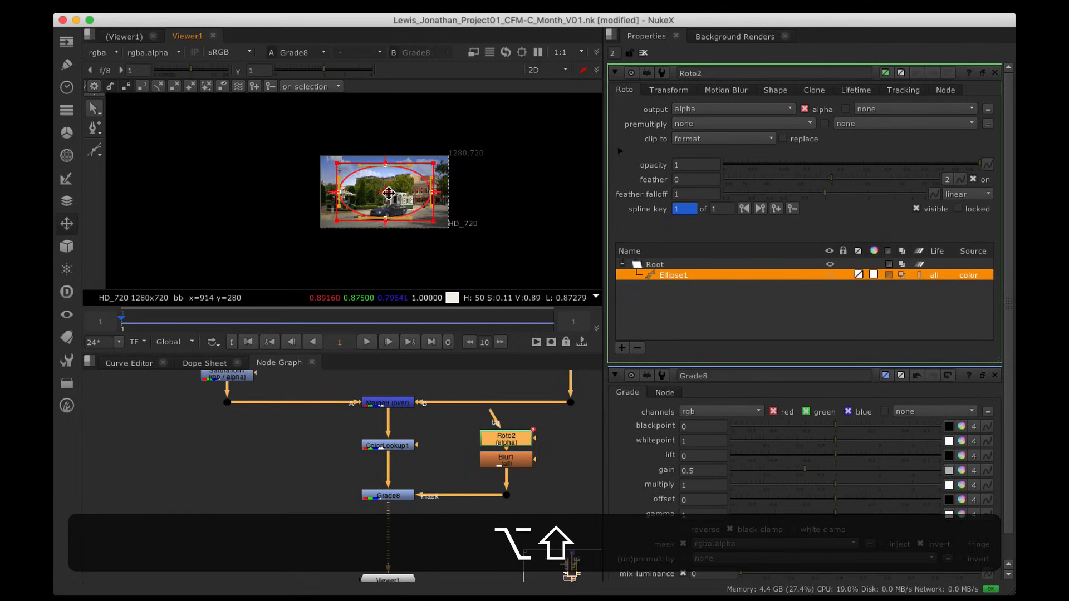
drag(388, 193, 450, 193)
scroll(443, 191, up, 5)
key(alt+q)
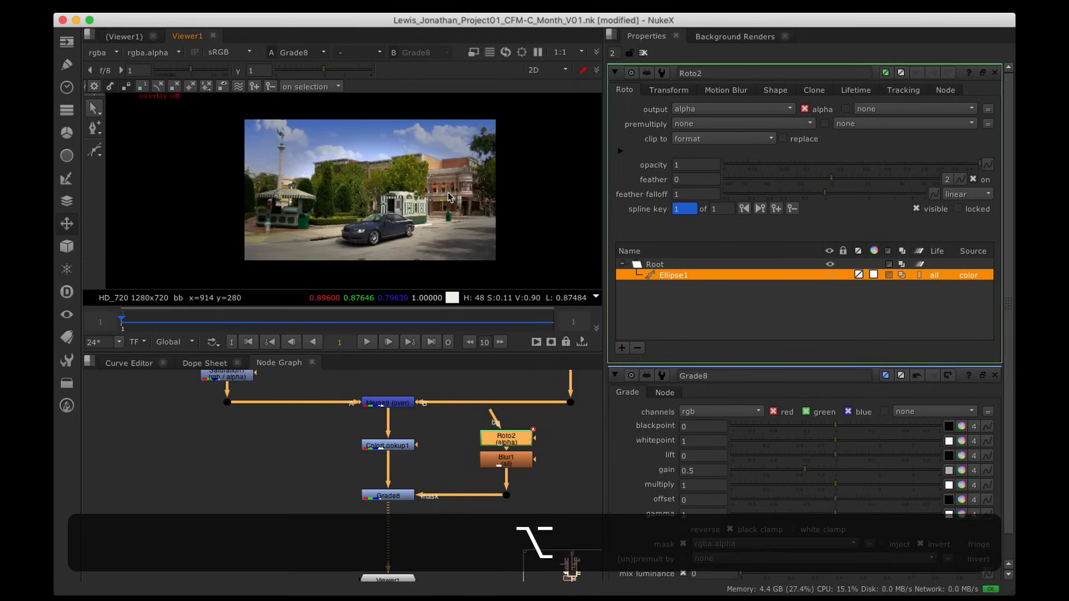
Step: Raise Grade8's gain to 0.7 for a subtler vignette
click(407, 496)
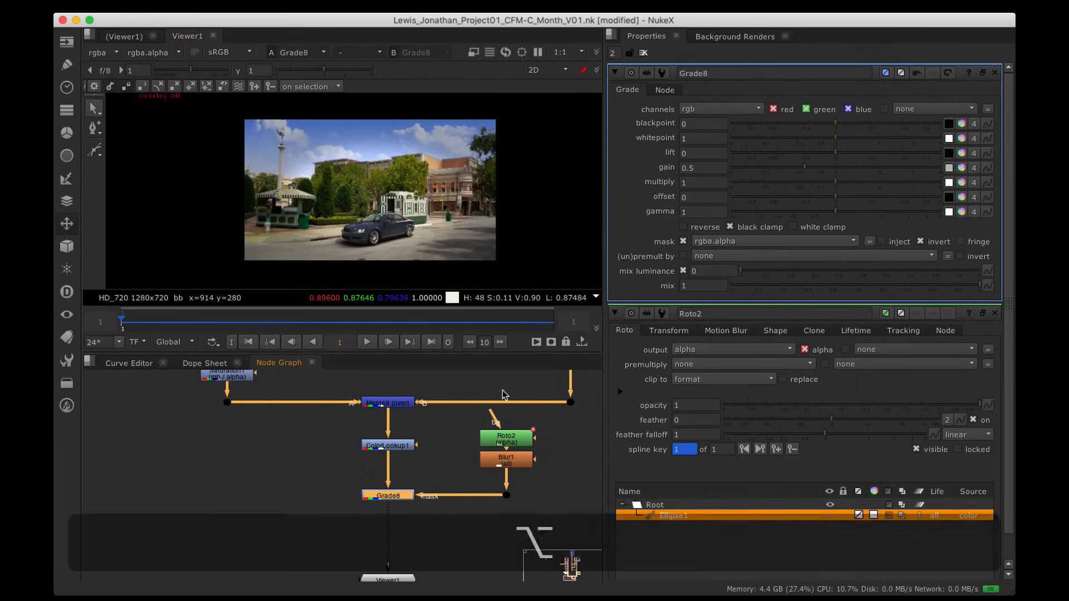
click(812, 170)
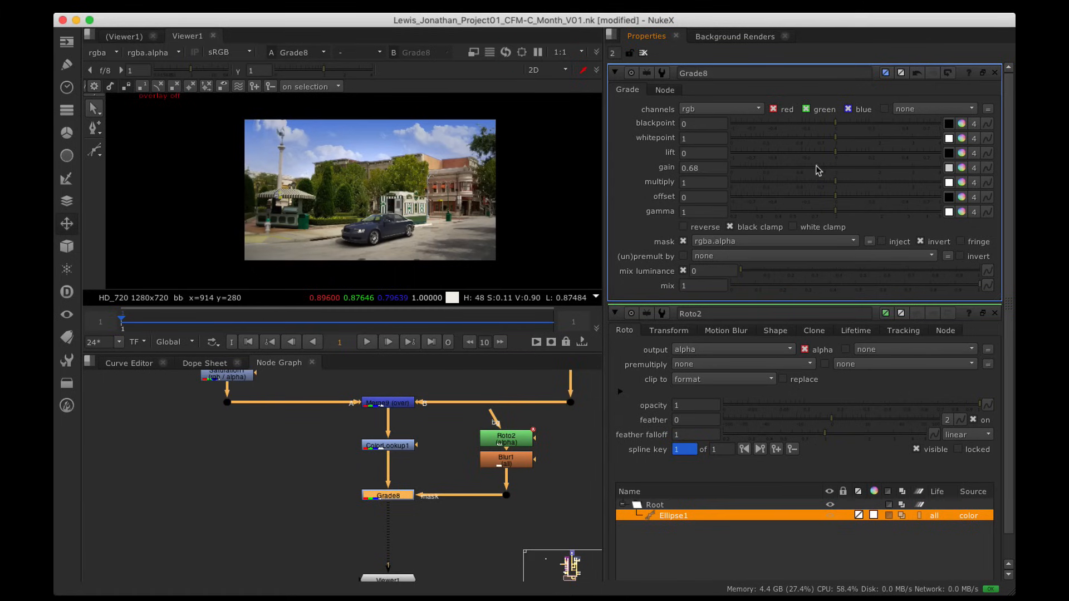
drag(817, 167, 818, 167)
Step: Toggle Grade8 off and on repeatedly to compare the vignette, then switch to the web browser
alt+drag(368, 470, 326, 468)
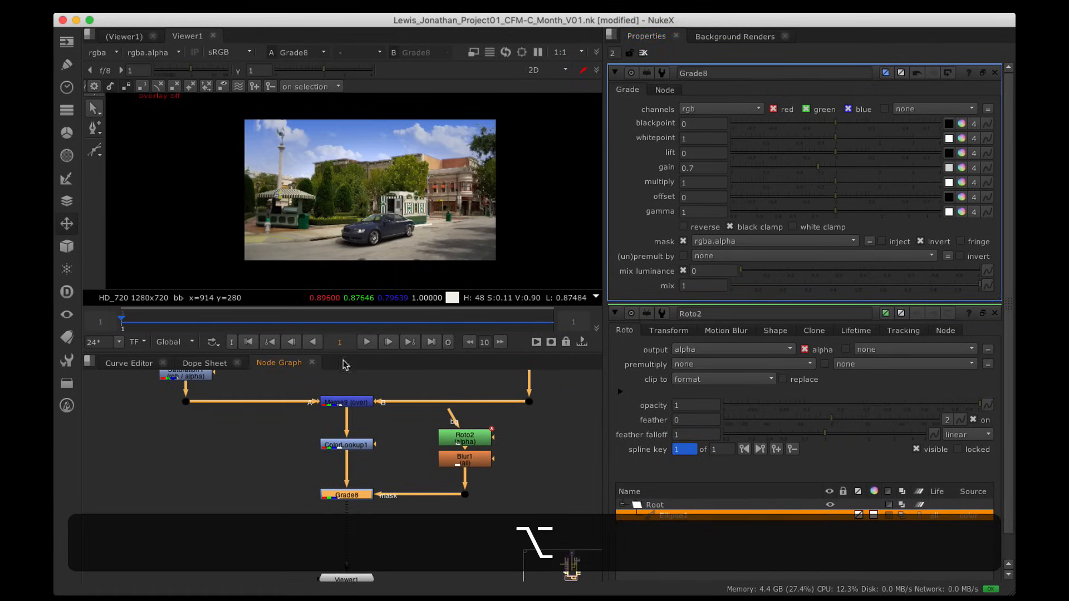
click(416, 472)
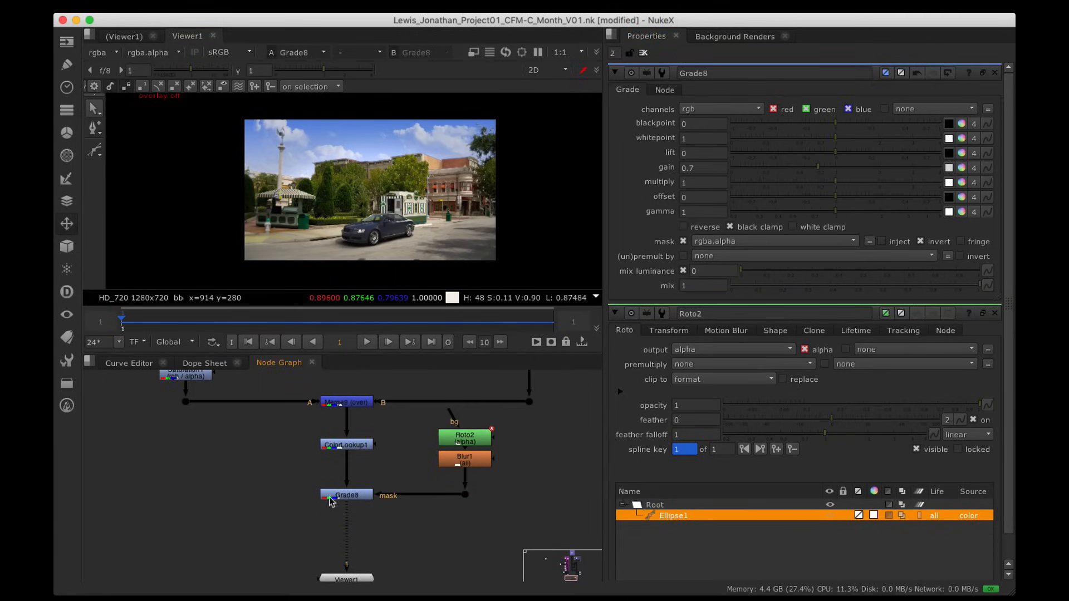
click(341, 495)
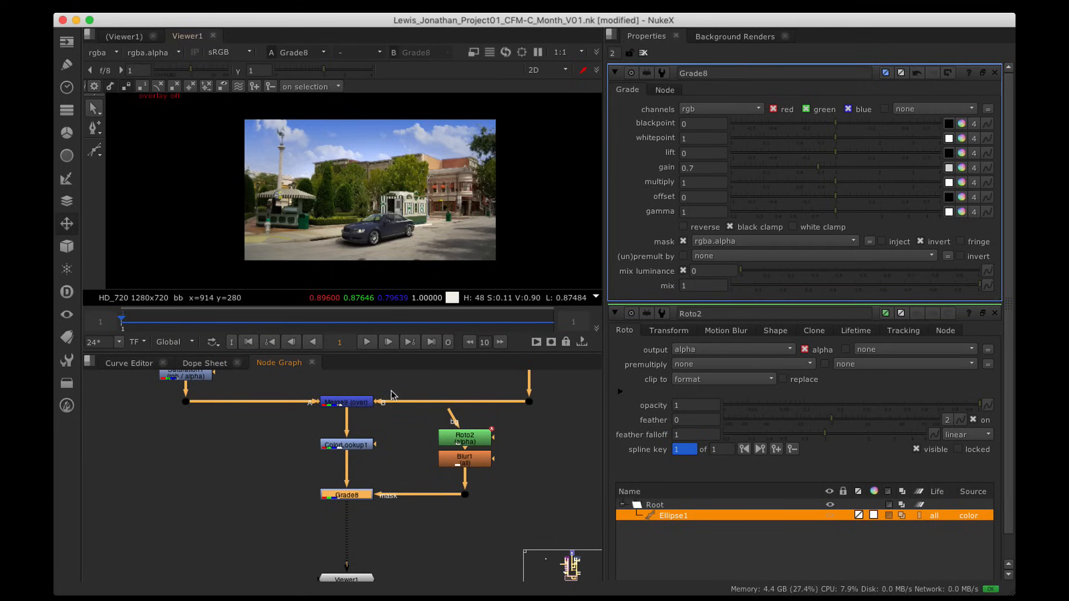
click(405, 533)
click(365, 497)
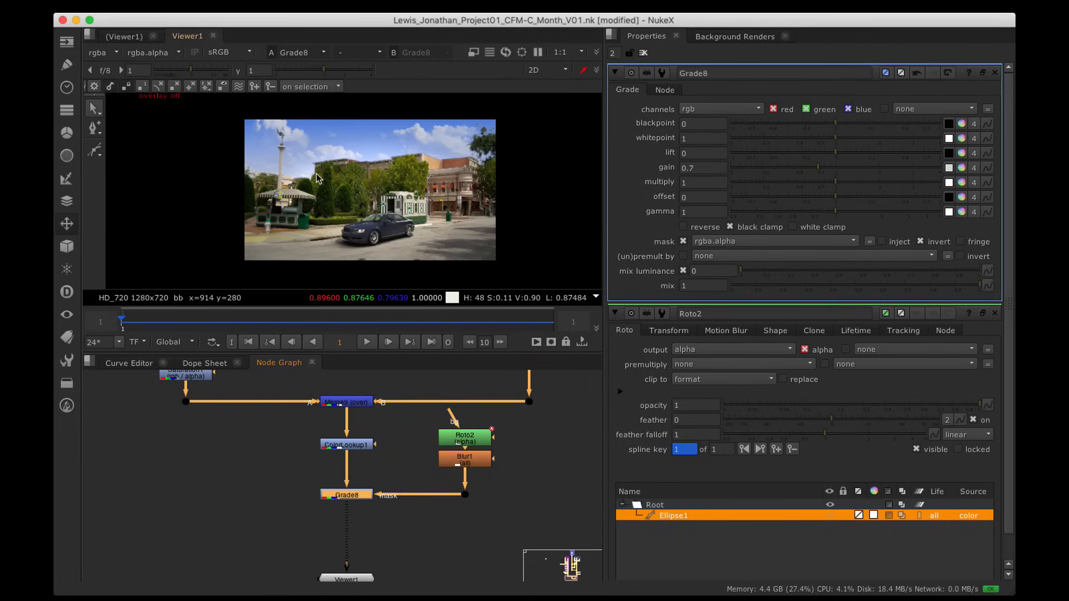
key(d)
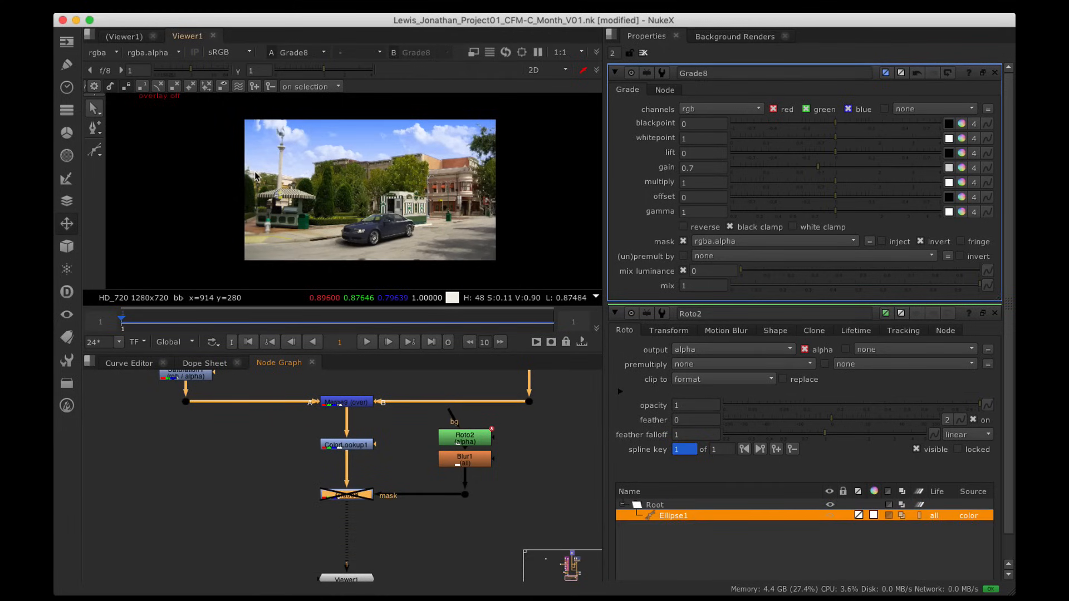
key(d)
key(d)
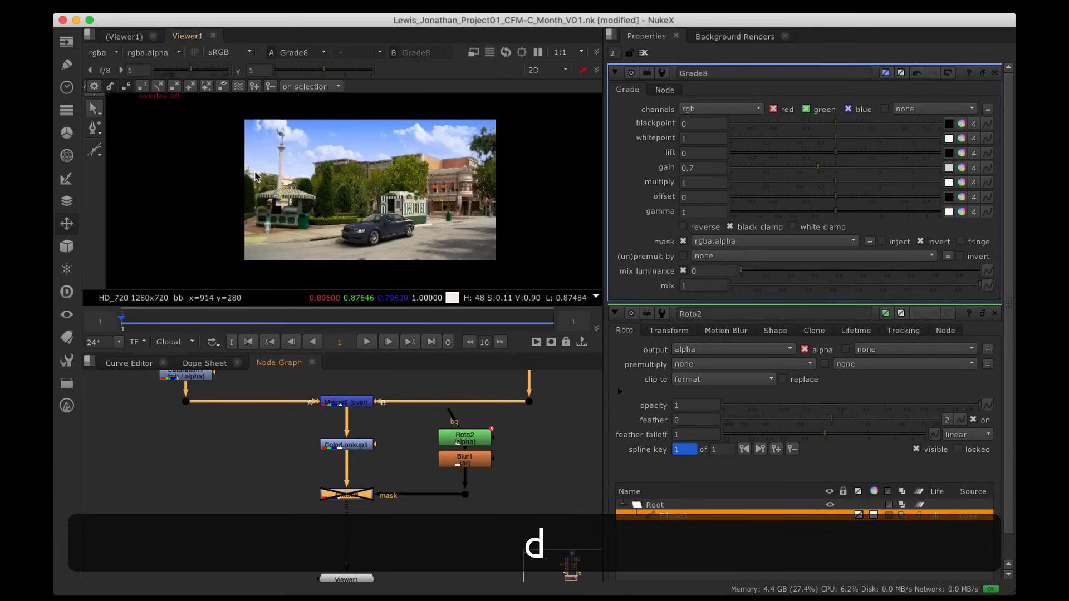
key(d)
key(d)
key(d)
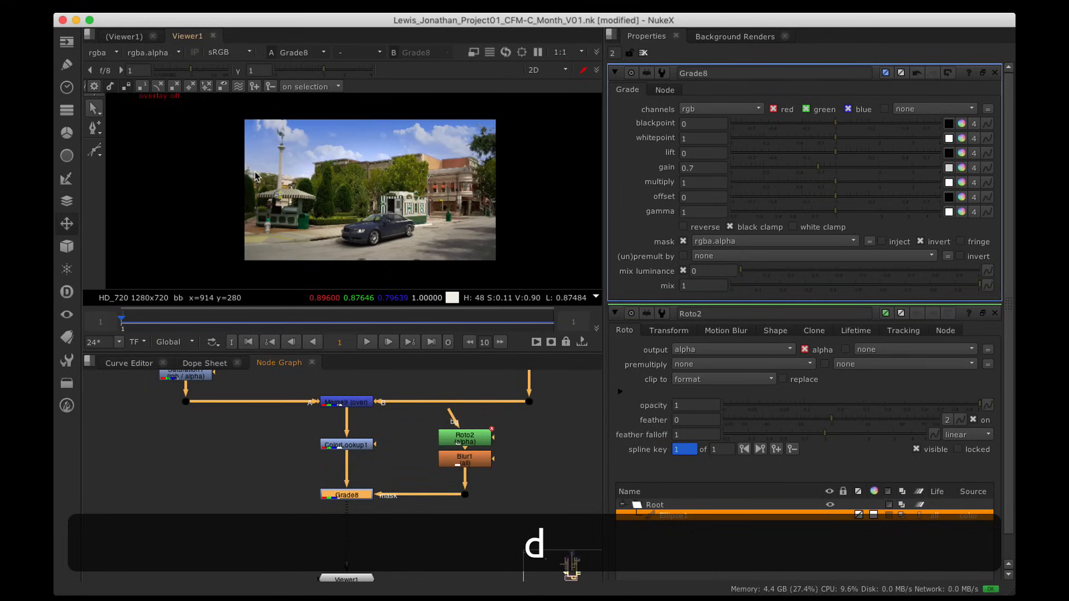
key(d)
key(d)
key(d)
key(d)
key(d)
key(d)
key(d)
key(d)
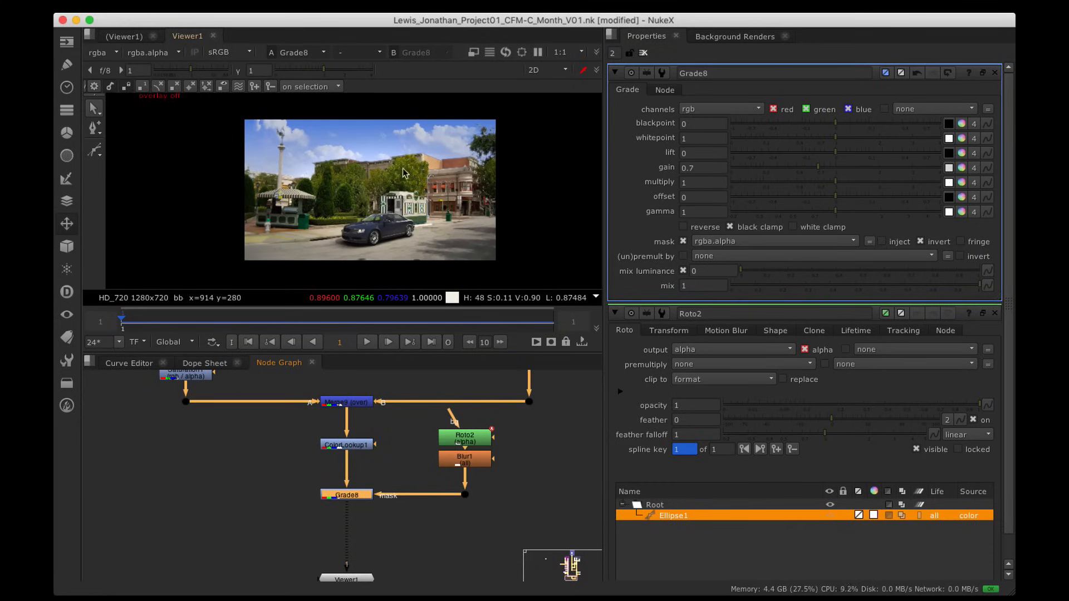
key(d)
key(d)
key(d)
key(d)
key(d)
key(d)
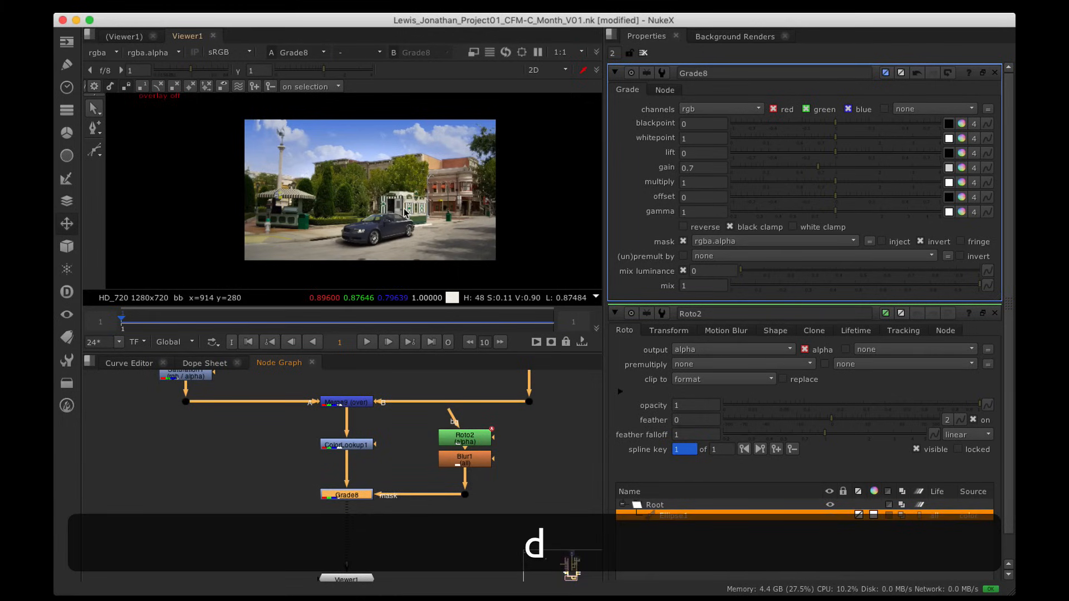
key(d)
key(d)
key(d)
key(d)
alt+drag(397, 521, 362, 559)
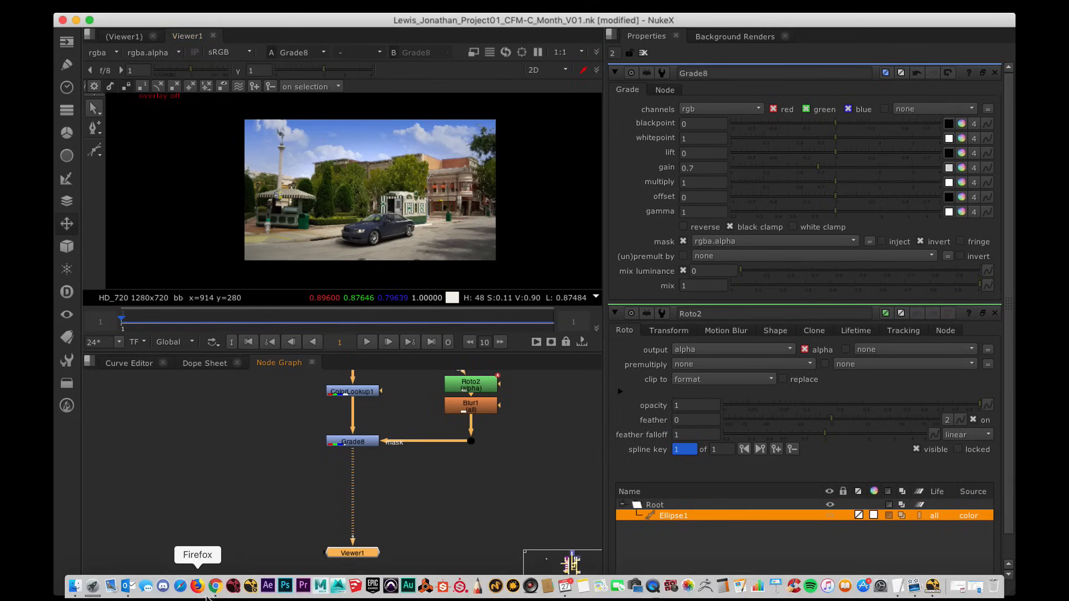
click(215, 585)
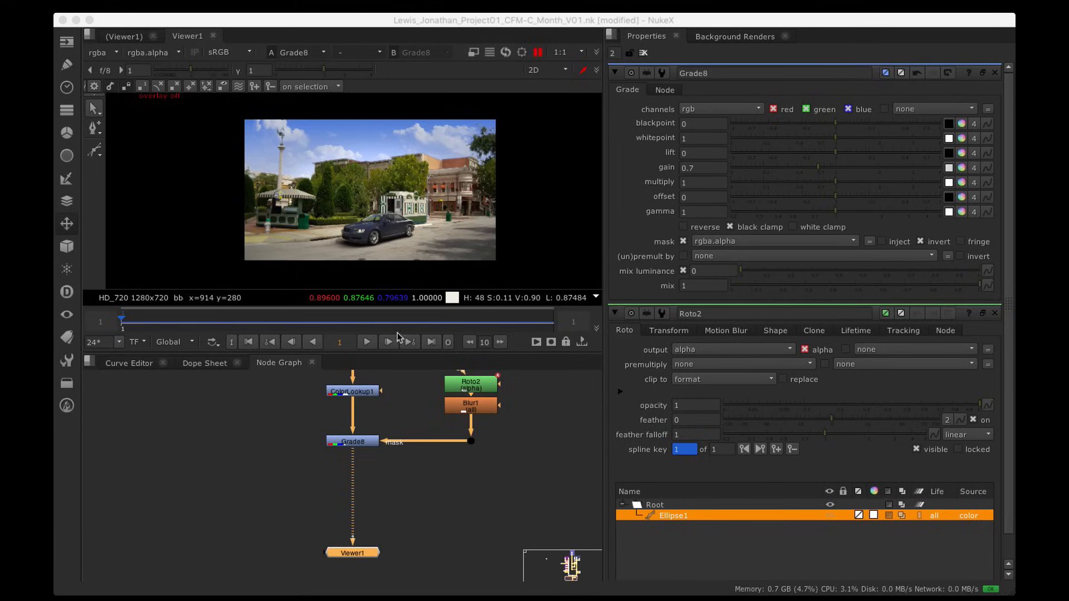
Step: Zoom and pan the Node Graph to frame Grade8 with open space beneath it
scroll(401, 469, up, 2)
alt+drag(396, 483, 417, 461)
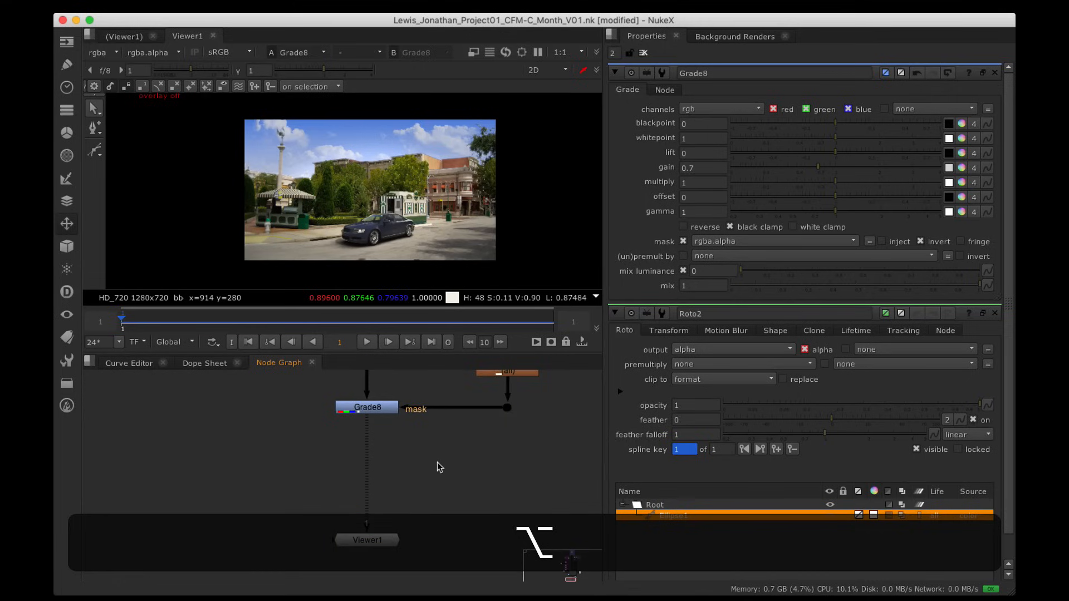
Step: Add a Transform2 node below Grade8, connect it to Grade8, and view its output
key(Tab)
text(tran)
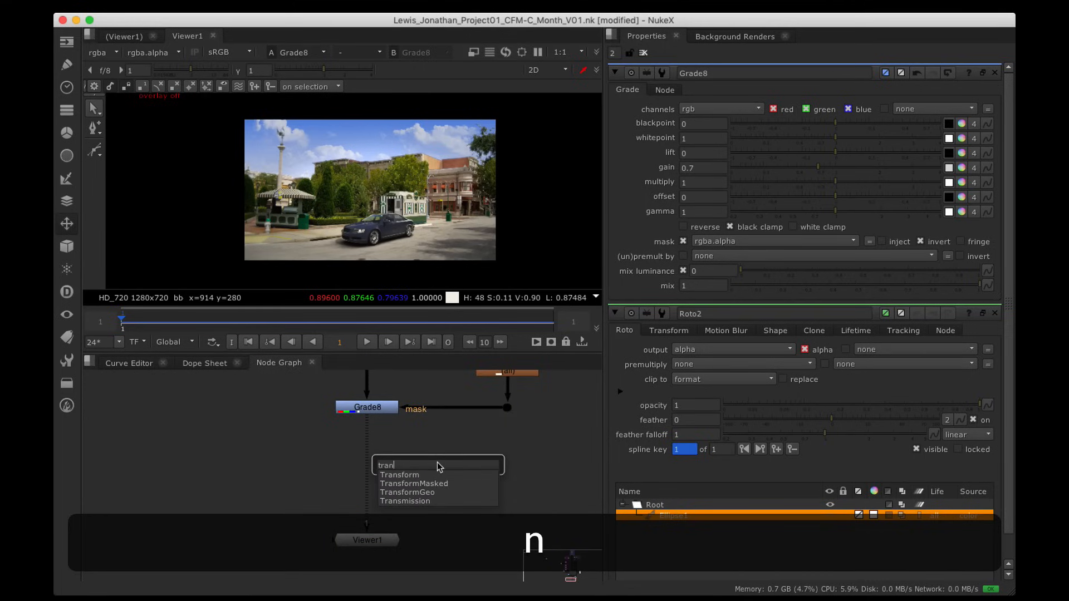
key(Return)
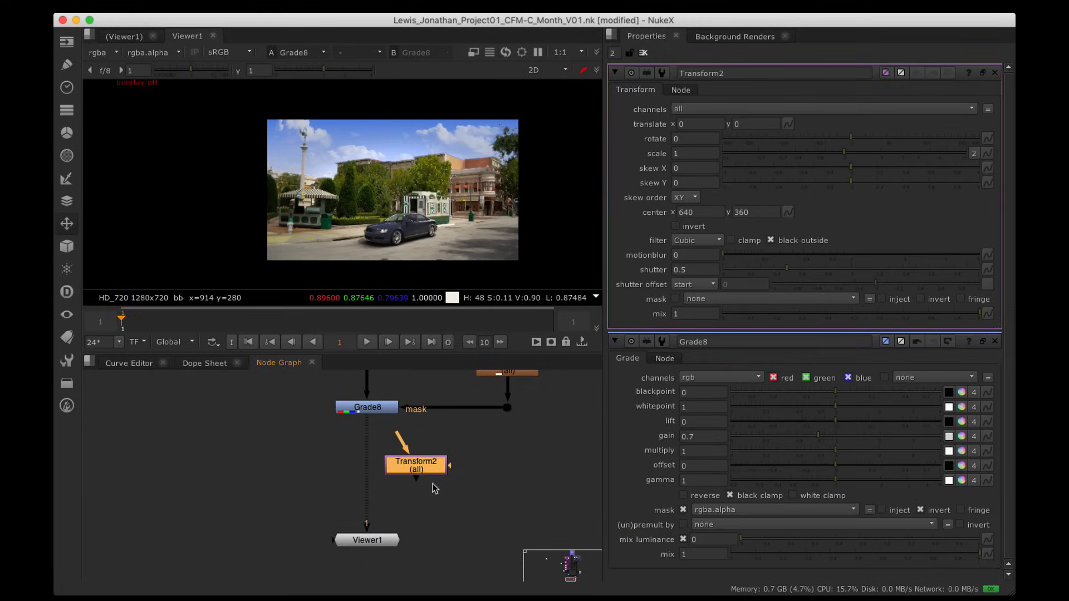
drag(426, 467, 367, 411)
drag(408, 495, 370, 475)
key(1)
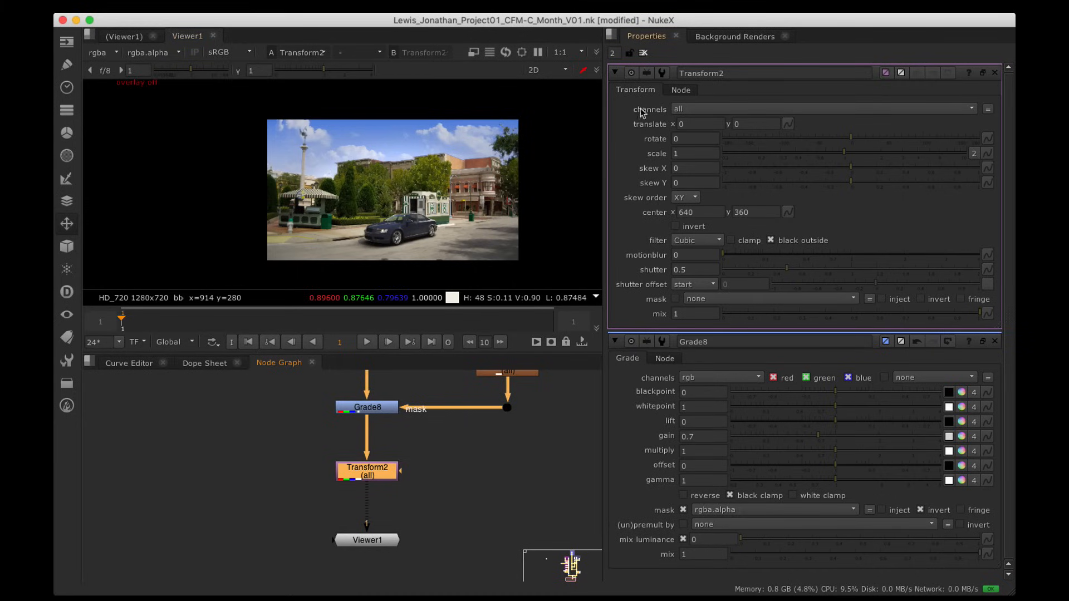
Step: Limit Transform2 to the red channel by choosing rgb and unchecking green and blue
click(693, 110)
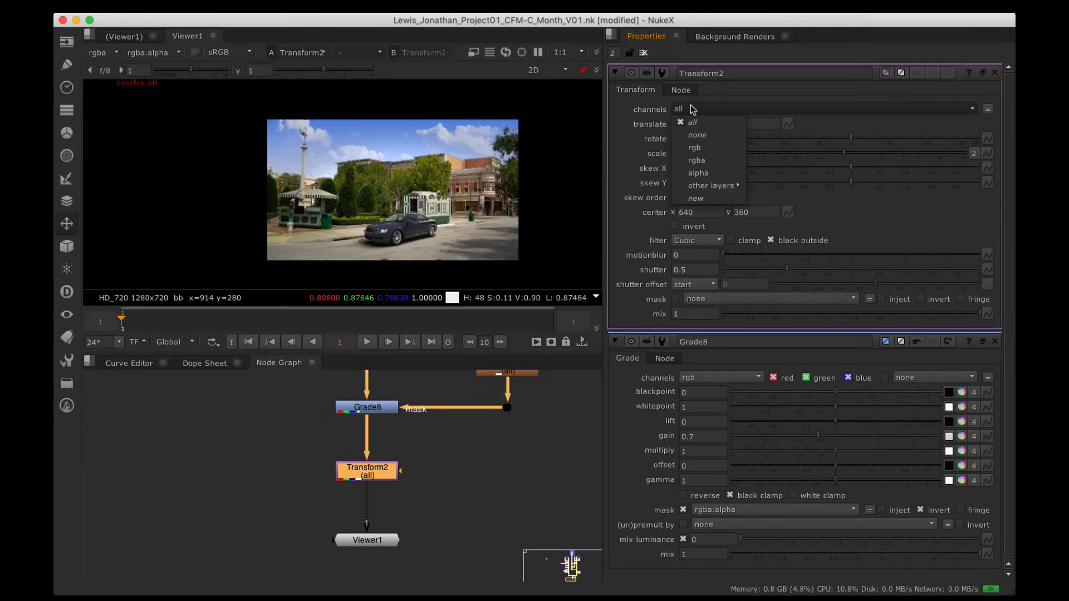
click(722, 148)
click(802, 109)
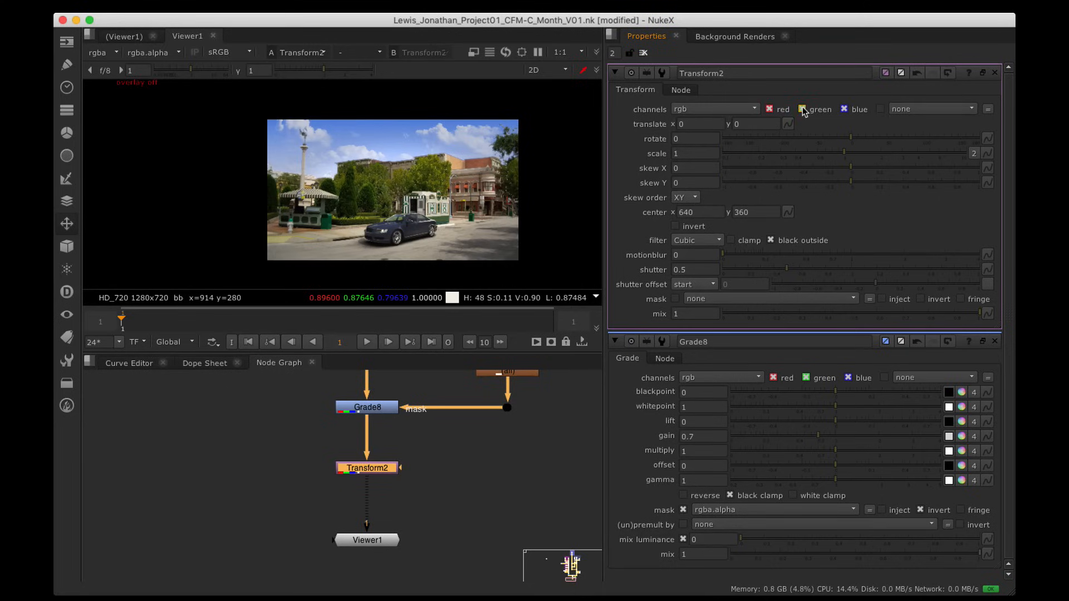
click(861, 111)
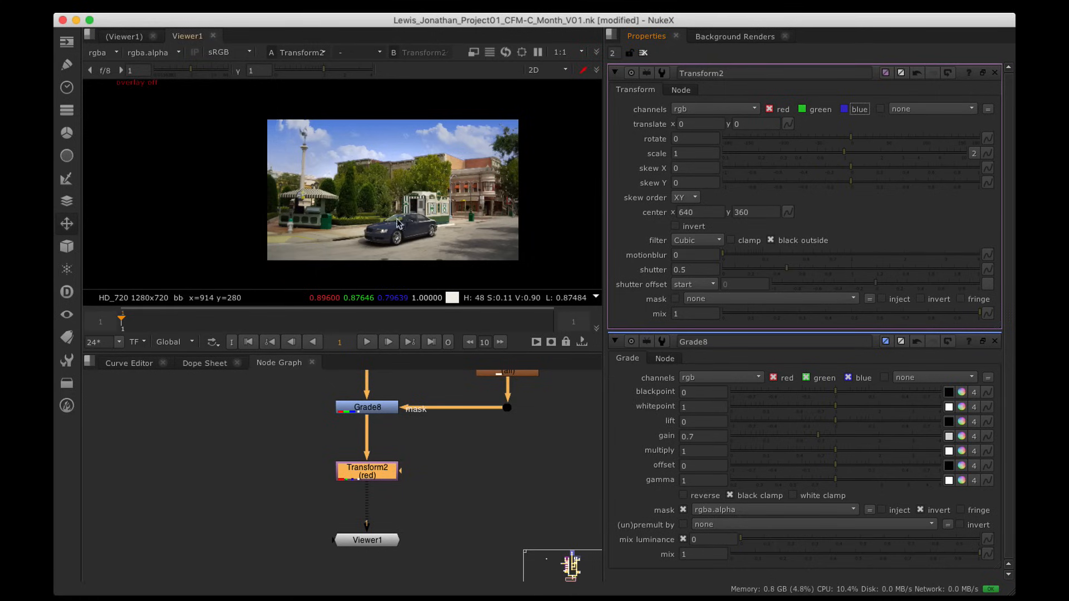
scroll(324, 144, up, 2)
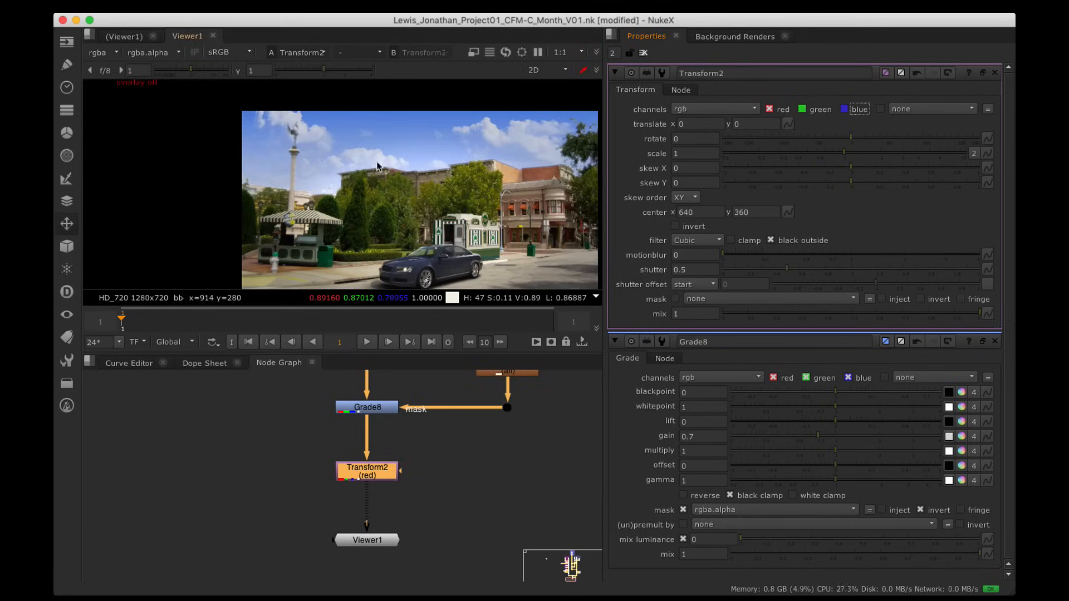
scroll(378, 168, down, 2)
alt+drag(422, 181, 404, 171)
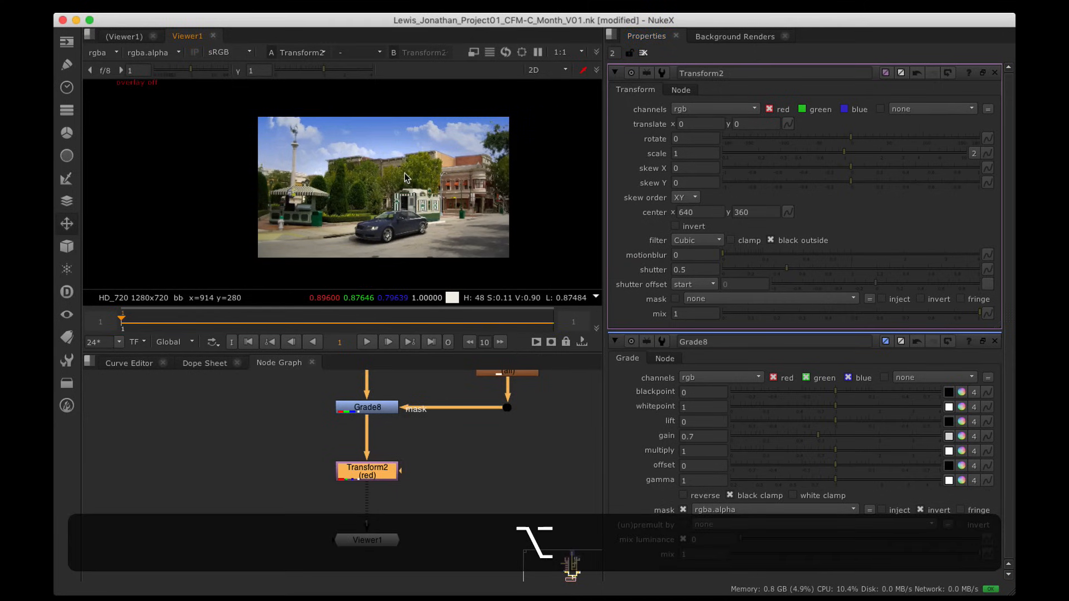
scroll(405, 175, up, 2)
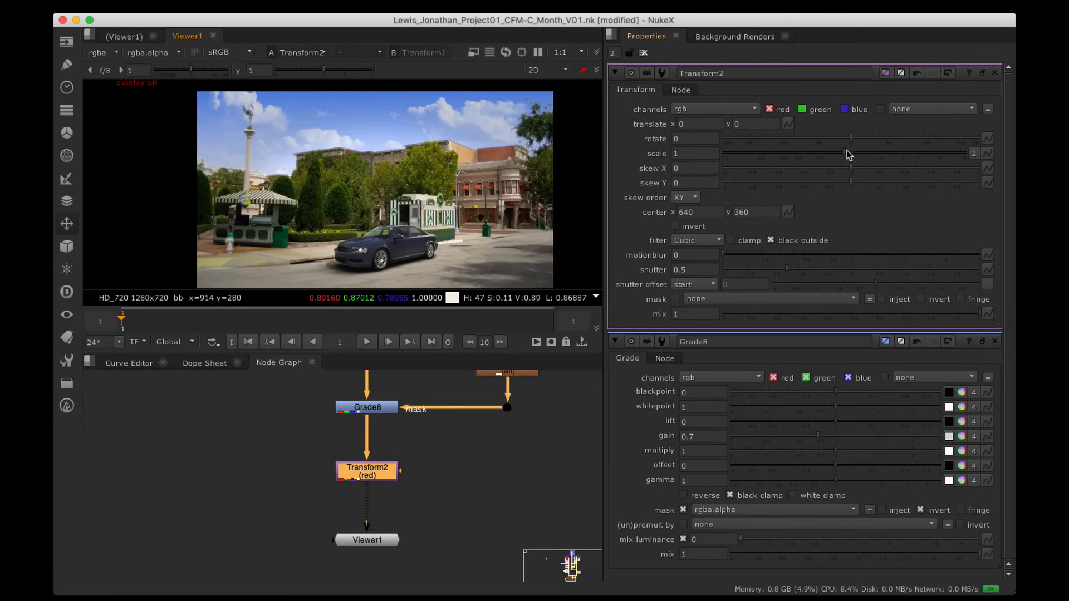
mouse_move(845, 154)
mouse_down()
mouse_move(855, 155)
mouse_move(844, 154)
mouse_up()
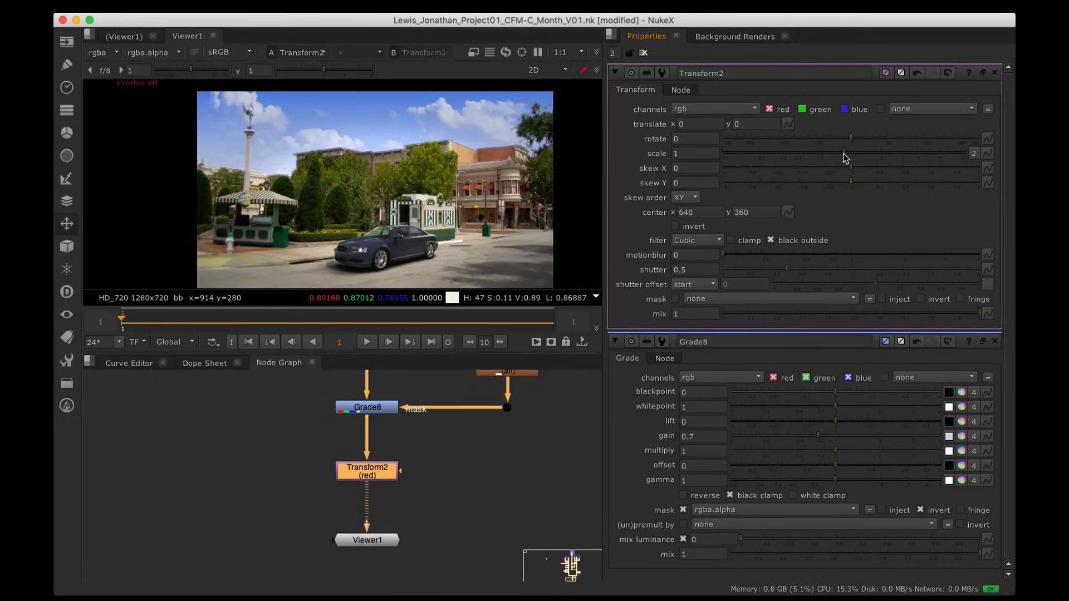
Step: Enter a Transform2 scale of 1.1, step it down to 1.02, and zoom in on the statue pillar
double_click(701, 154)
text(1.1)
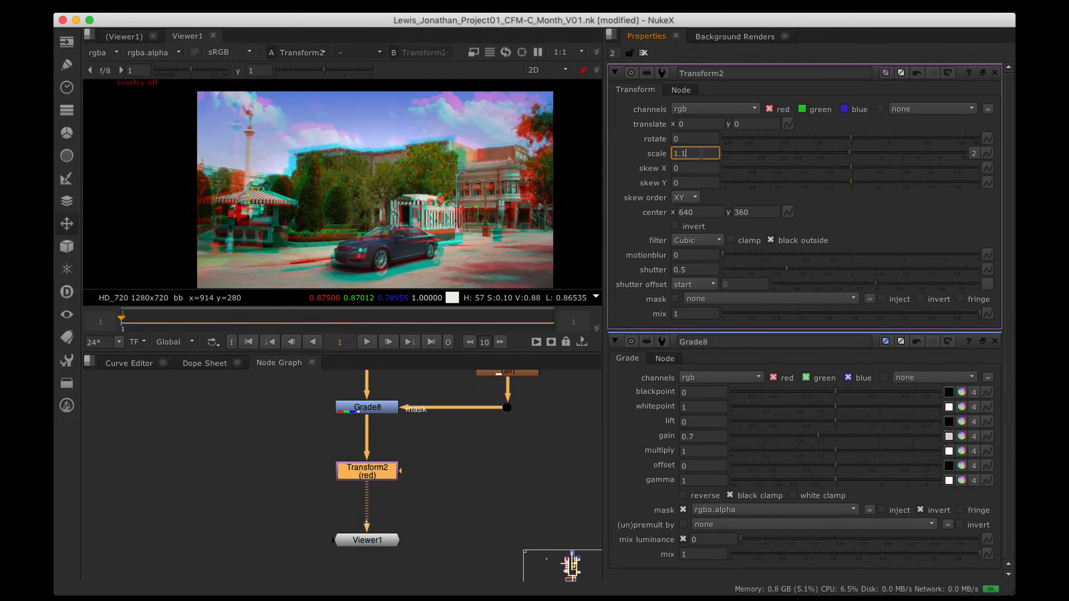
key(Down)
key(Down)
key(Down)
key(Down)
key(Down)
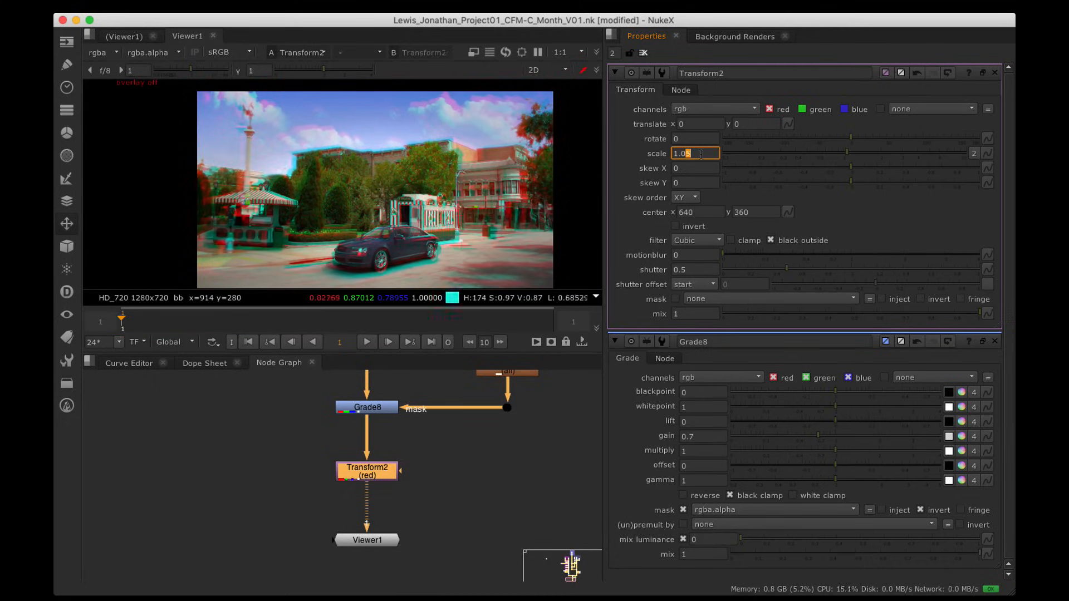
key(Down)
key(Down)
key(Down)
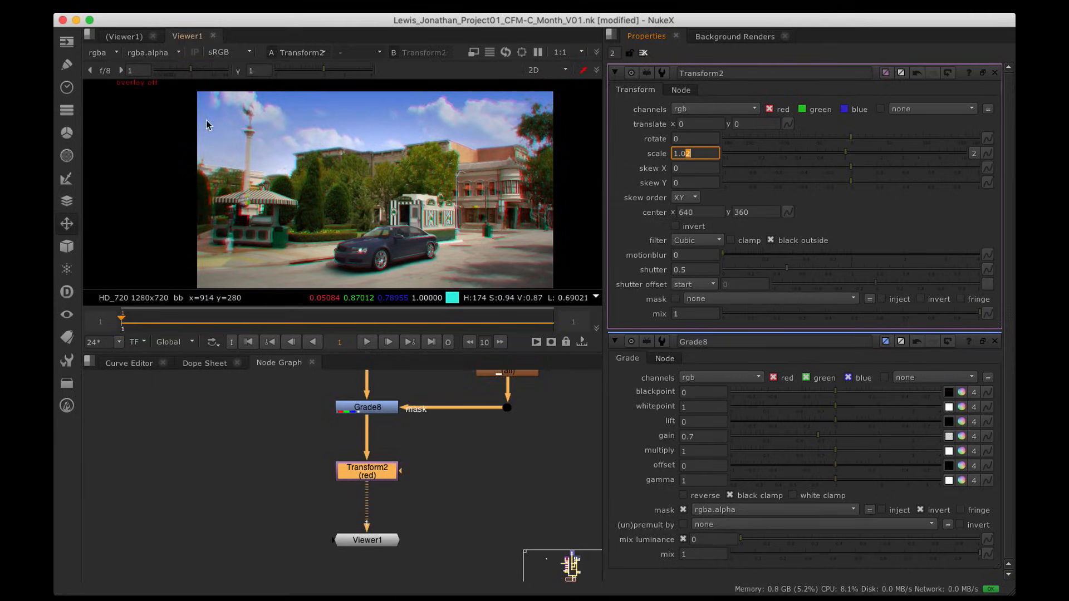
scroll(256, 126, up, 5)
alt+drag(213, 186, 289, 193)
alt+drag(525, 136, 496, 163)
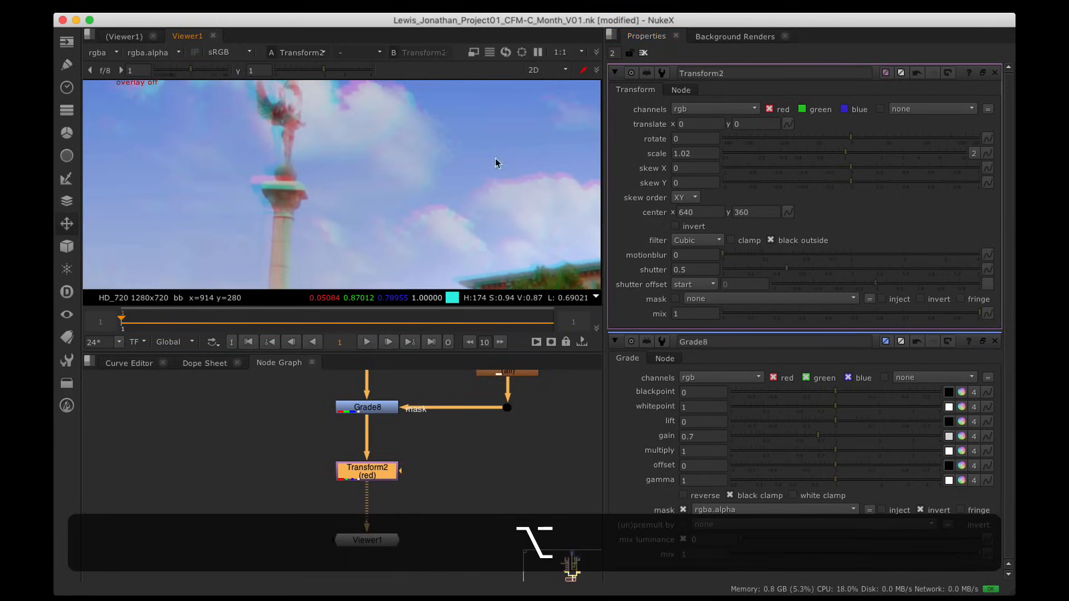
Step: Refine Transform2's scale in finer steps down to 1.0012
click(691, 151)
key(Down)
key(Down)
key(Down)
key(Down)
key(Down)
key(Down)
key(Down)
key(Down)
key(Down)
key(Down)
key(Down)
key(Down)
key(Down)
key(Down)
key(Down)
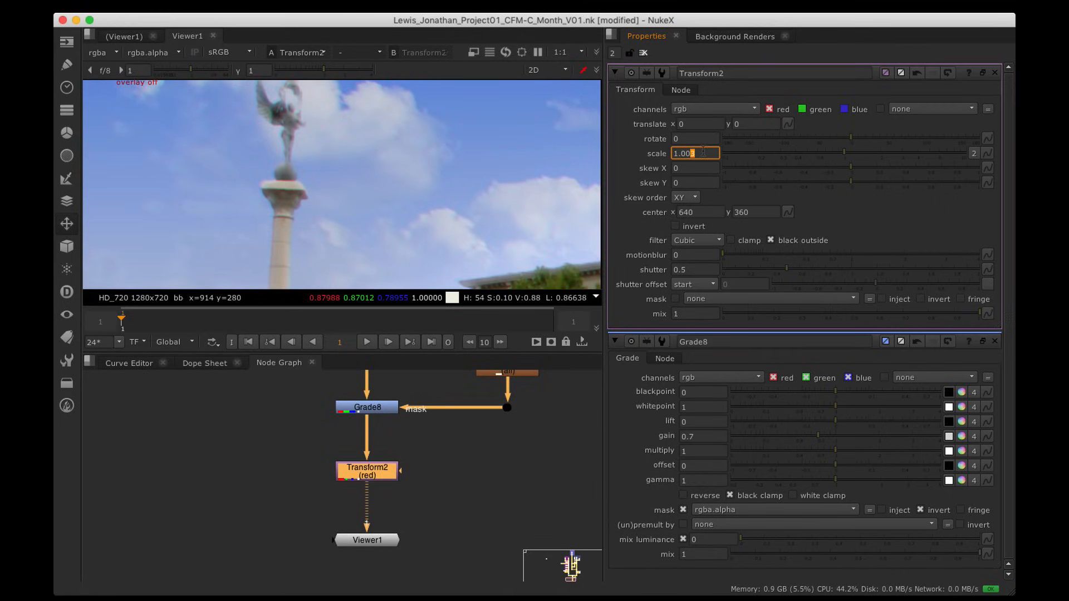
scroll(304, 155, up, 5)
alt+drag(303, 156, 351, 246)
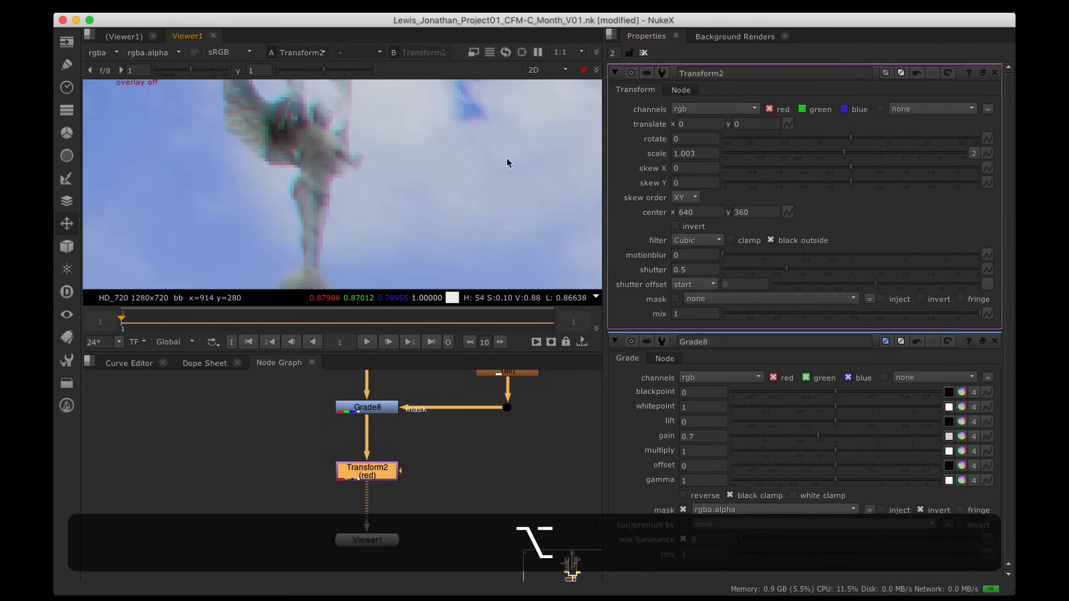
click(701, 151)
key(Down)
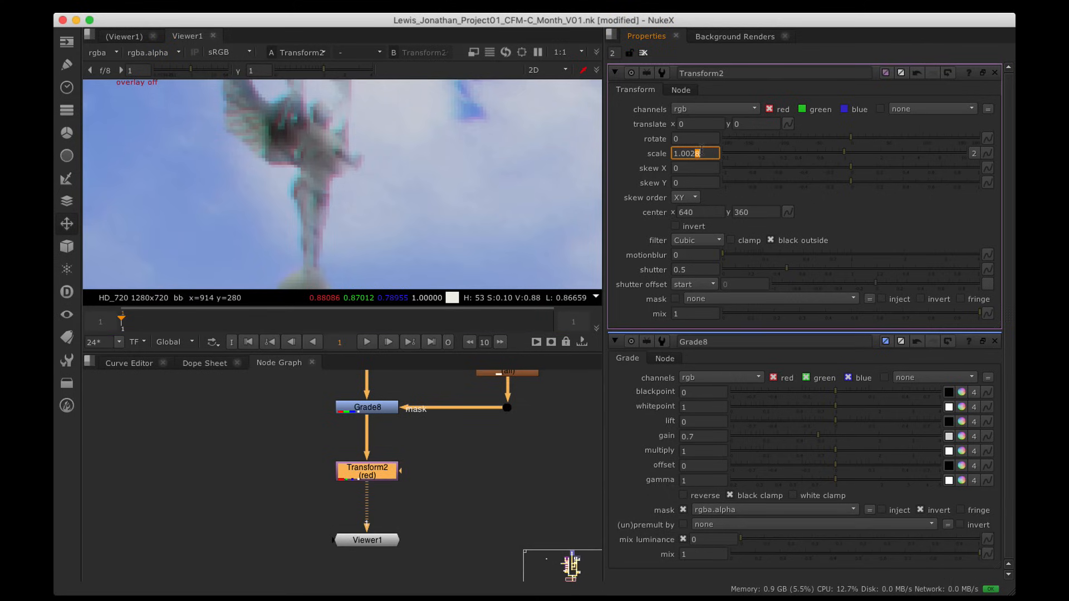
key(Down)
key(Down)
key(Down)
key(Down)
key(Down)
key(Up)
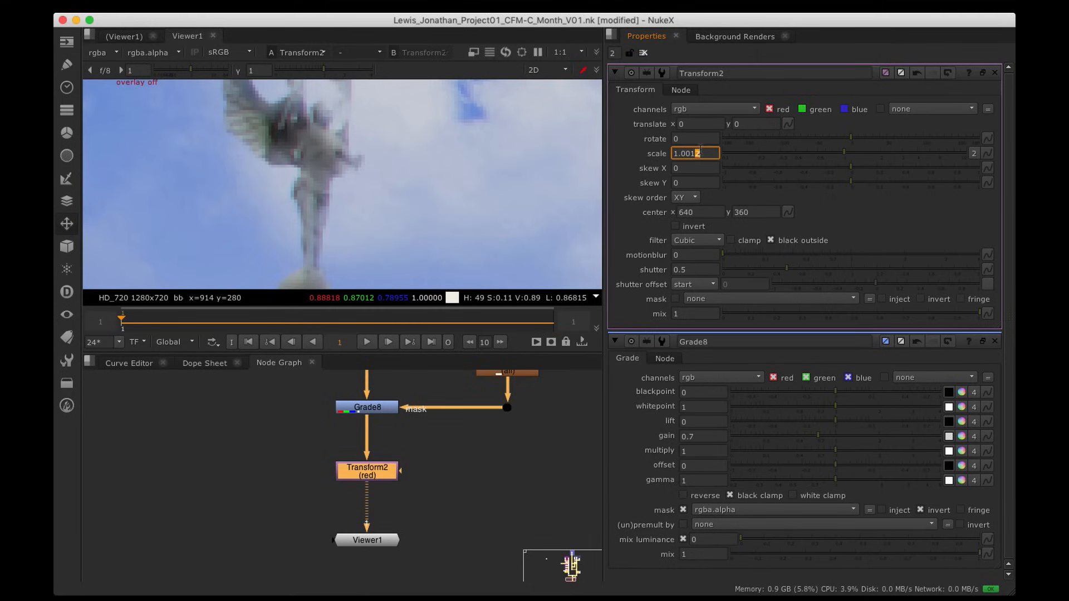
Step: Inspect the fringing on the building edge and sky, toggling Transform2 off and on to compare
click(549, 426)
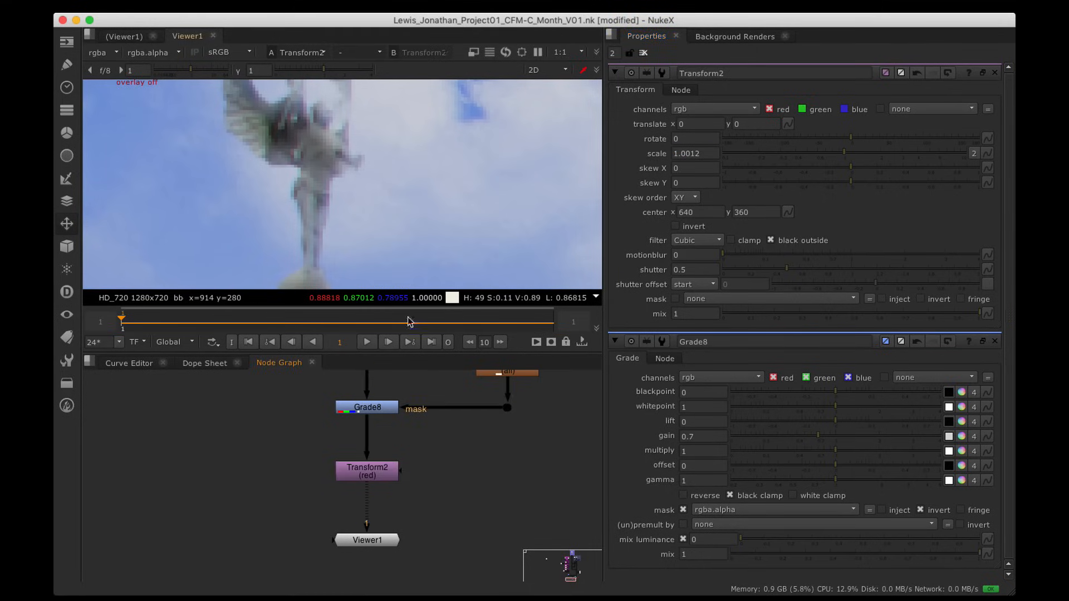
scroll(363, 225, down, 4)
alt+drag(303, 232, 508, 110)
alt+drag(383, 212, 422, 137)
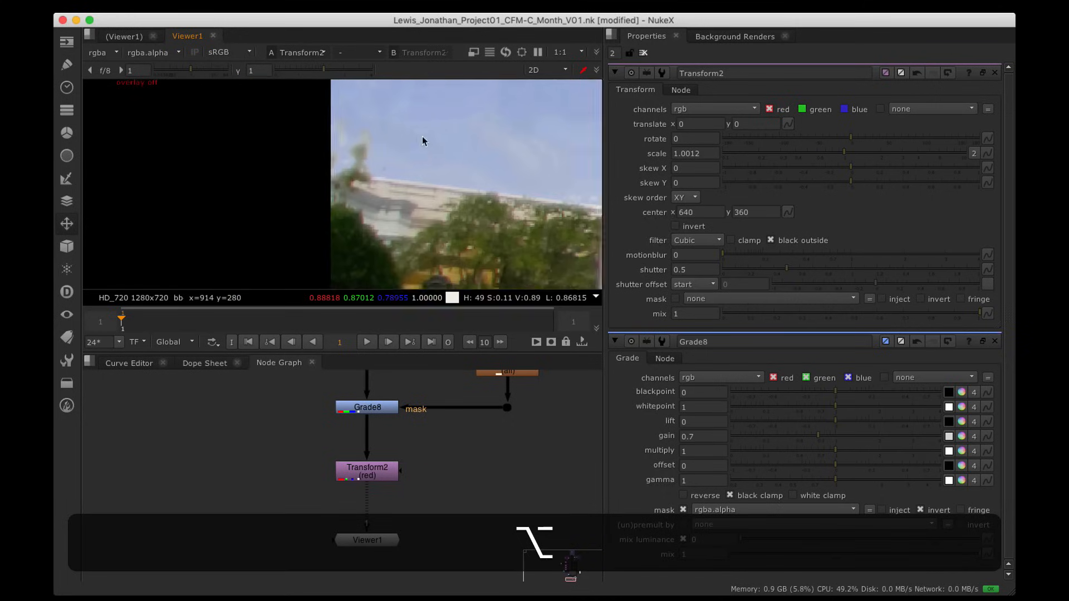
scroll(372, 164, up, 5)
alt+drag(370, 162, 369, 227)
click(356, 475)
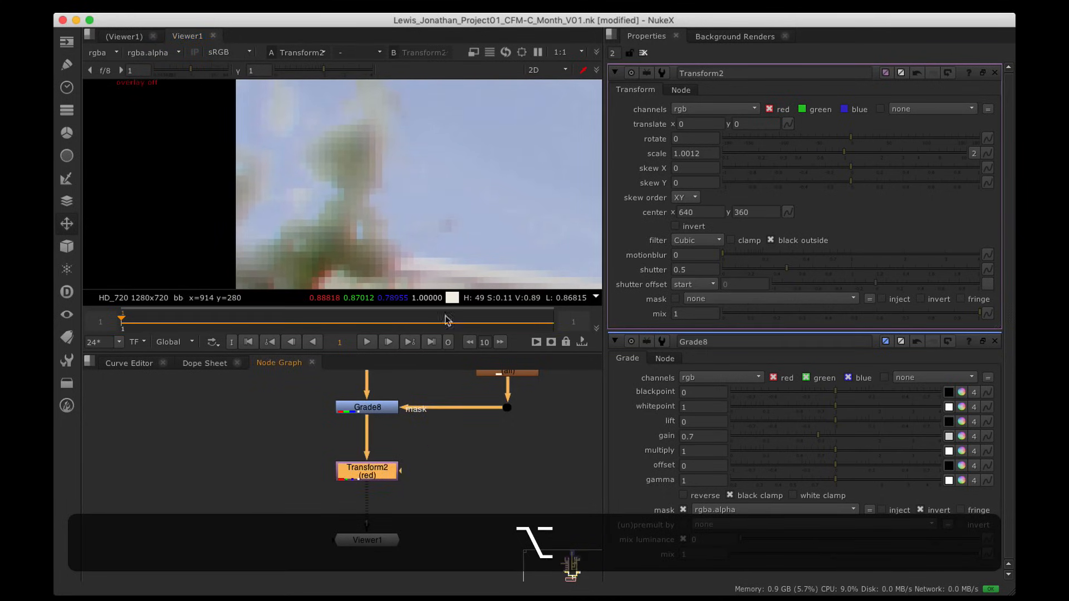
key(d)
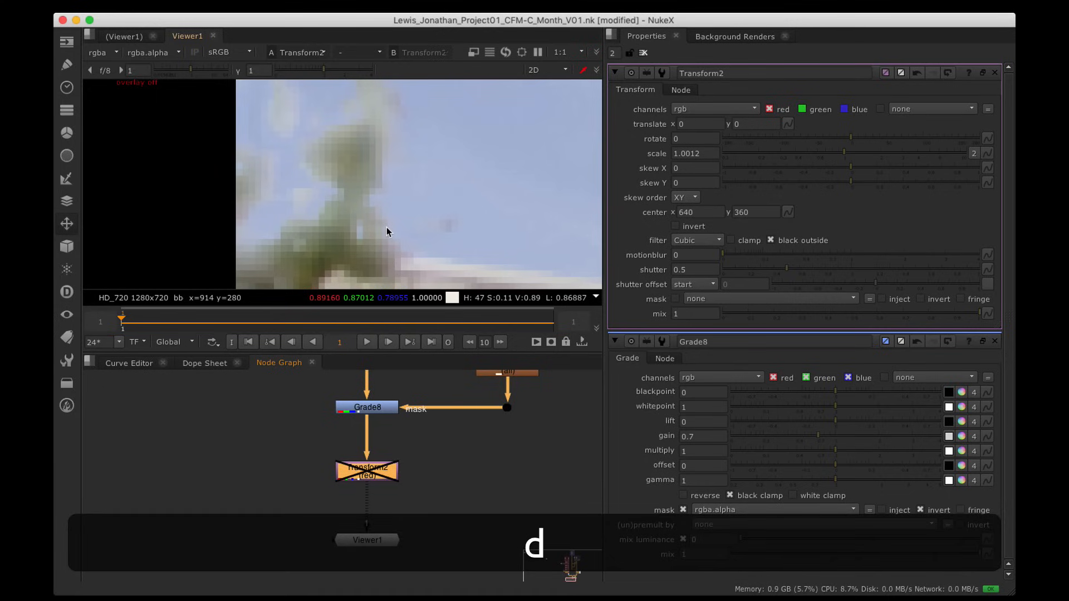
key(d)
key(d)
key(d)
Step: Zoom the viewer back out and move Transform2 up closer to Grade8
scroll(433, 133, down, 5)
alt+drag(471, 140, 359, 225)
scroll(369, 175, down, 3)
alt+drag(437, 165, 402, 200)
alt+drag(462, 284, 345, 202)
alt+scroll(399, 182, down, 5)
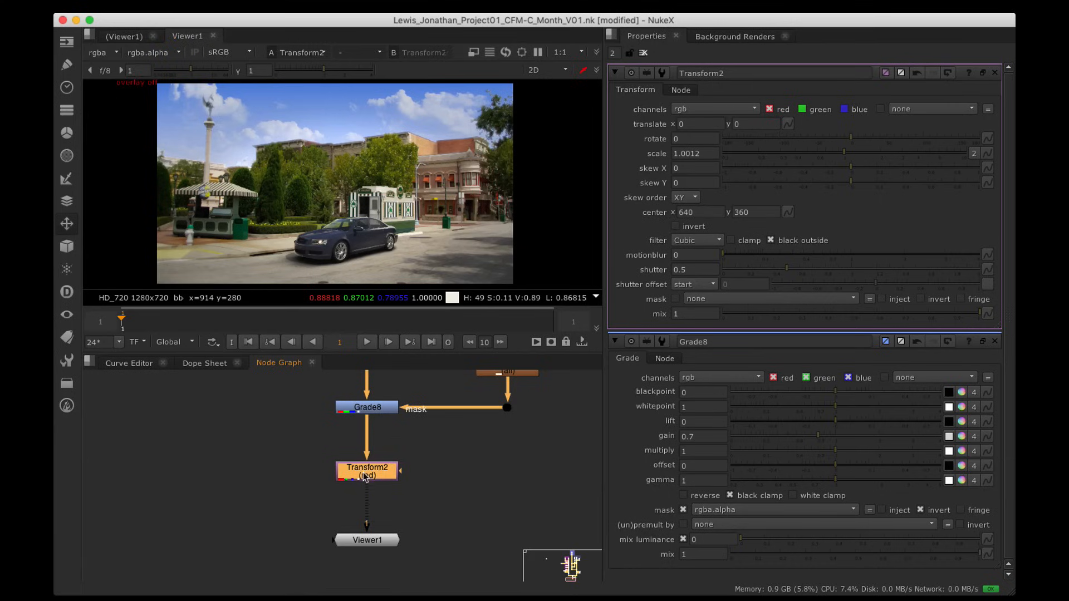
drag(367, 472, 368, 453)
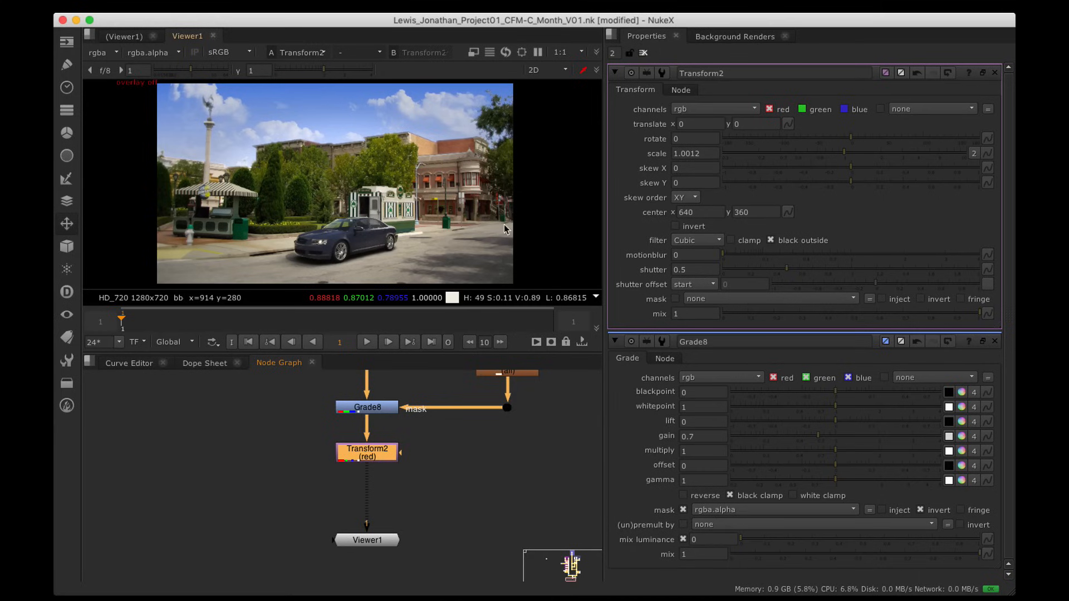
alt+drag(483, 453, 485, 443)
Step: Add a LensDistortion node below Transform2 with Output Mode set to Redistort
key(Tab)
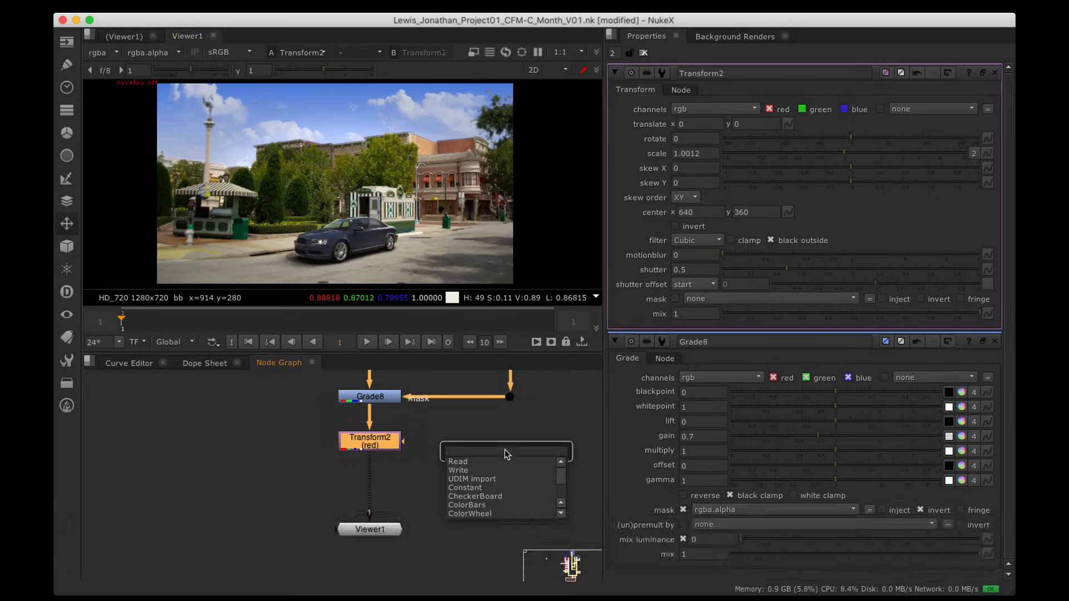
text(len)
key(Down)
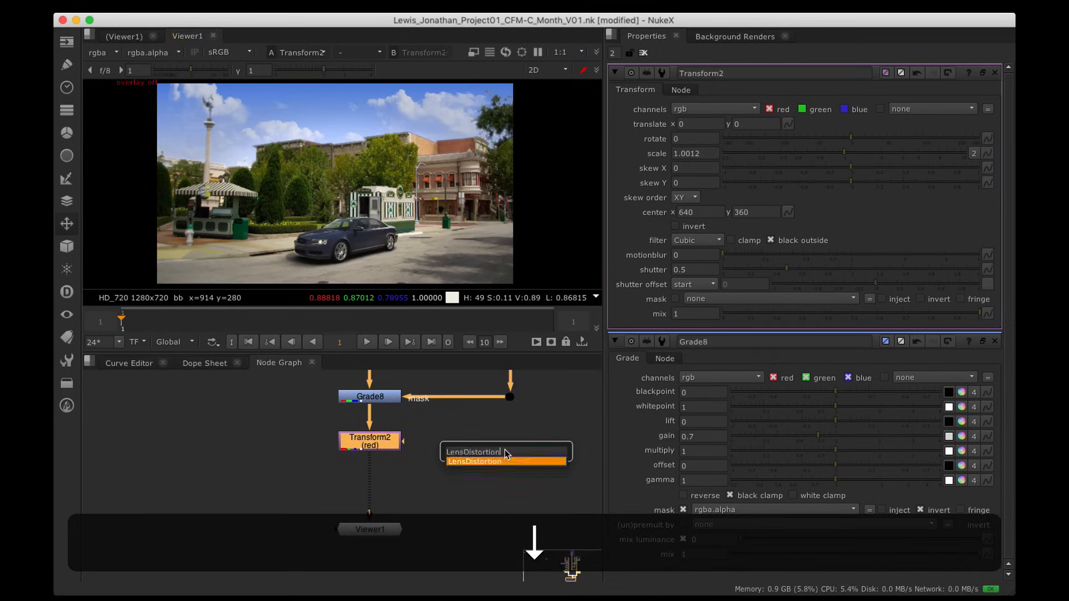
key(Return)
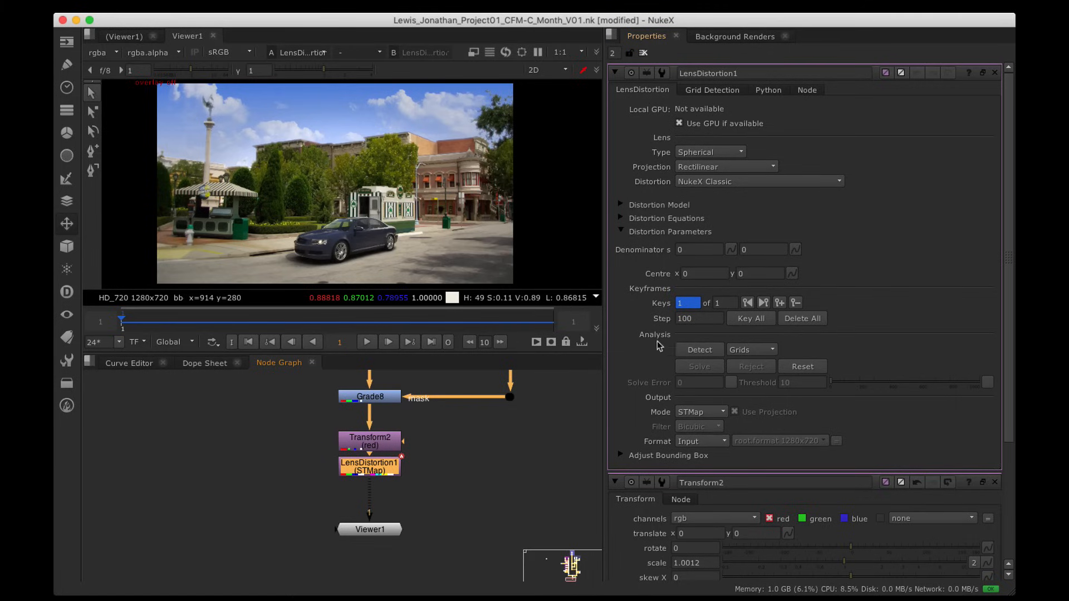
click(707, 413)
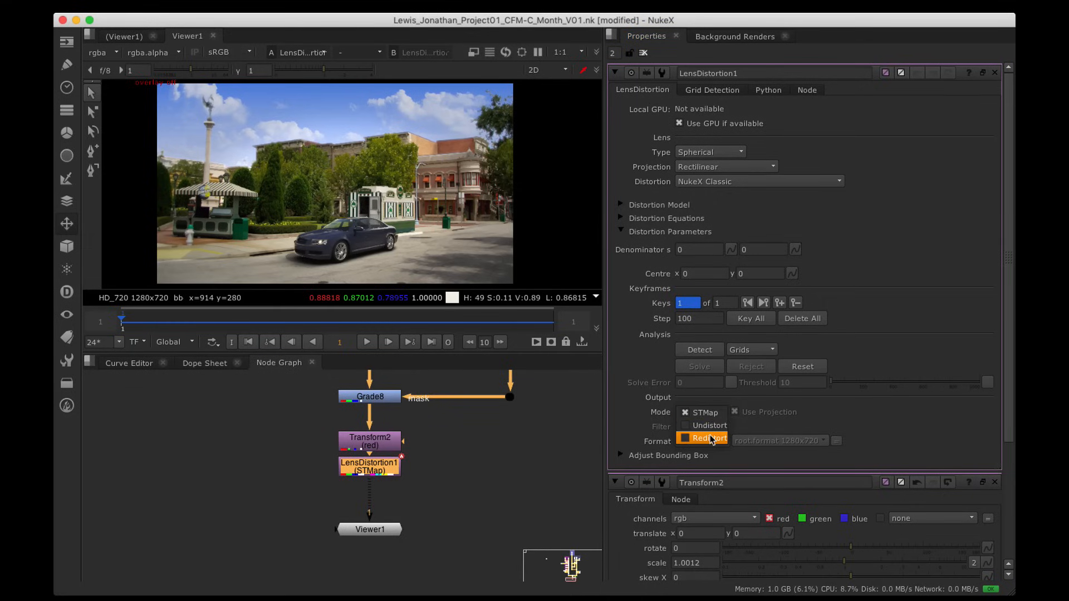
click(711, 440)
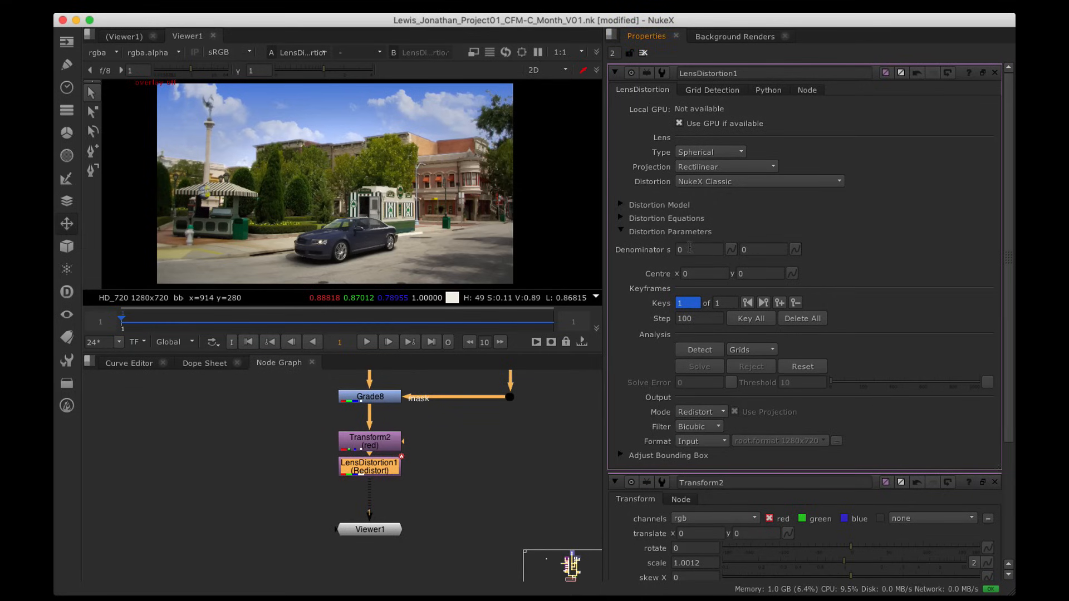
Step: Enter a decimal Denominator value and raise it as high as 0.5 to see the distortion
click(695, 249)
text(.)
key(Up)
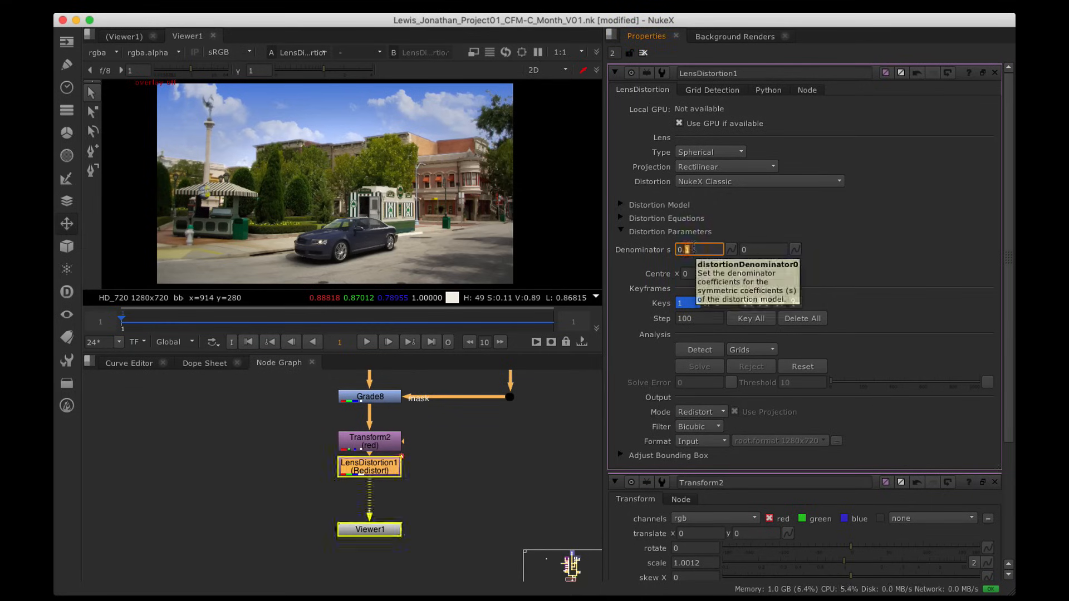
key(Down)
scroll(695, 247, down, 1)
scroll(695, 248, up, 1)
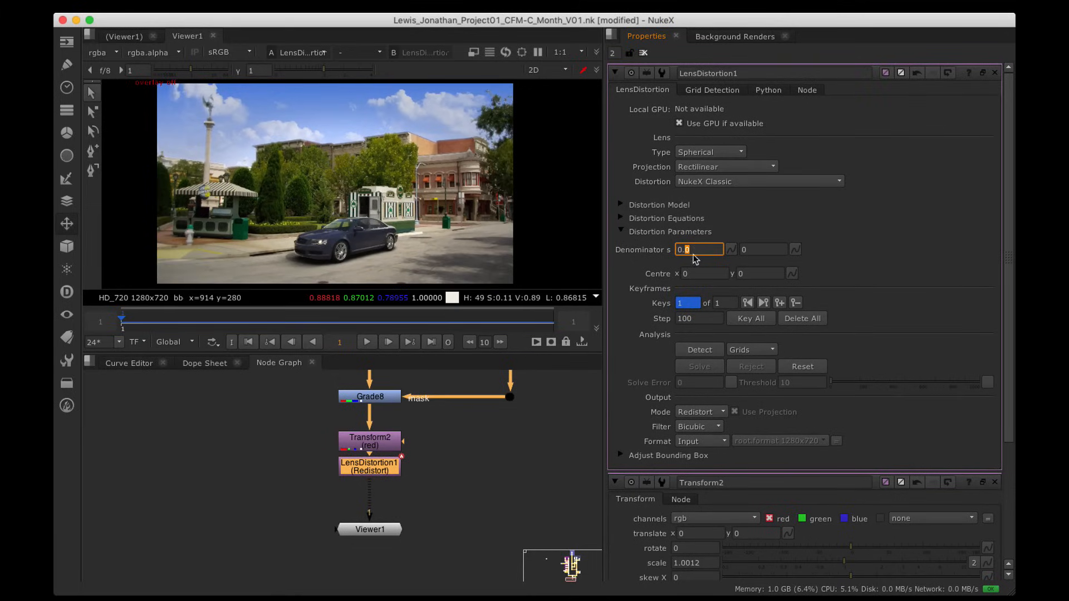
key(Up)
key(Up)
key(Up)
key(Up)
key(Up)
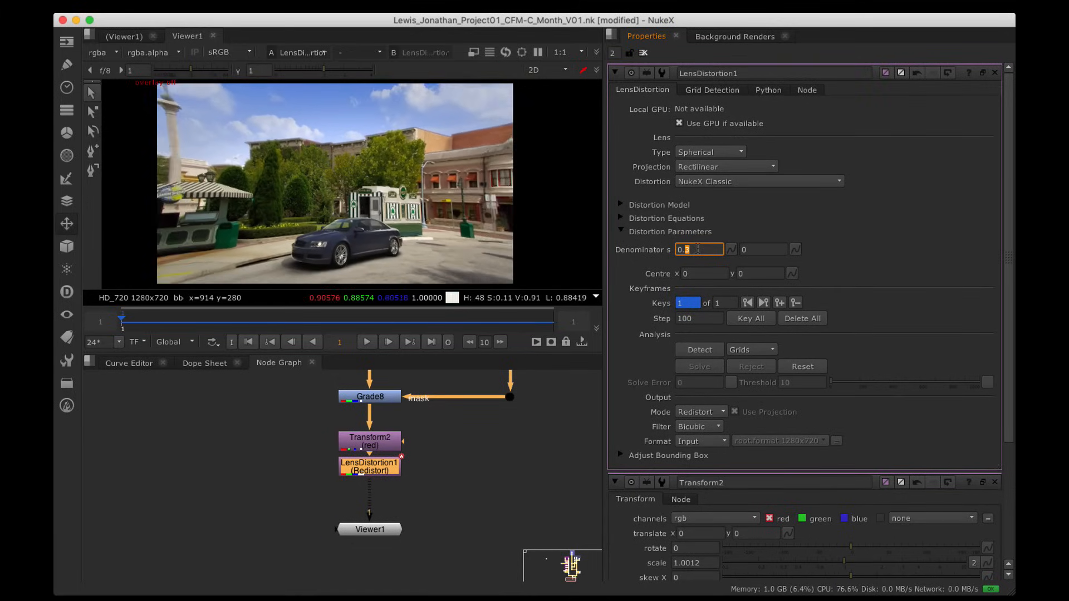
key(Down)
Step: Lower the Denominator back through 0.3 to 0.1, then disable LensDistortion1 to compare
scroll(698, 249, down, 2)
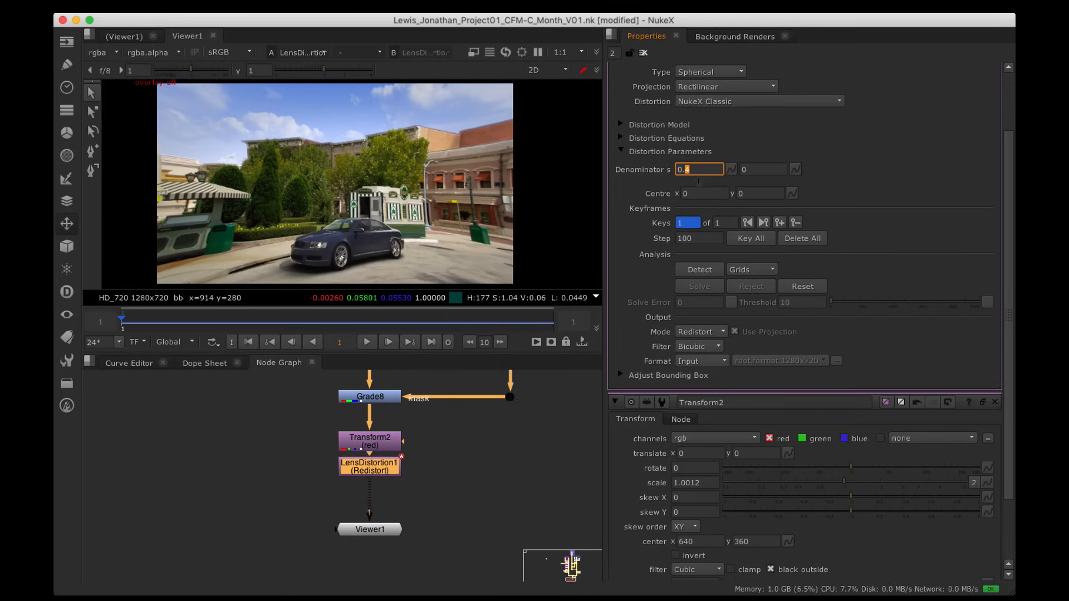
key(Down)
scroll(698, 170, down, 1)
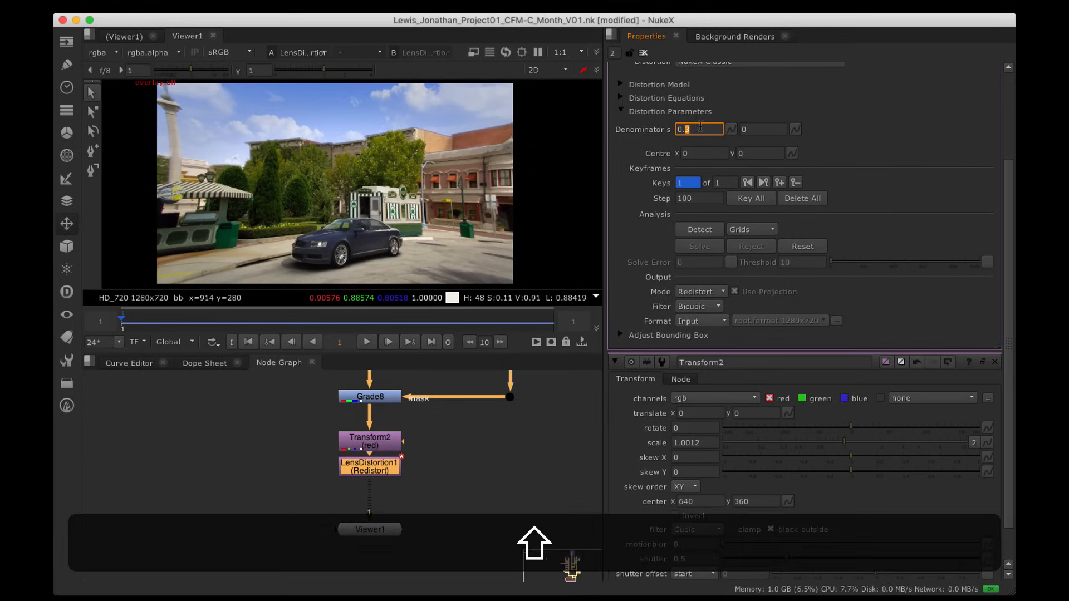
scroll(701, 123, down, 1)
key(Down)
key(Down)
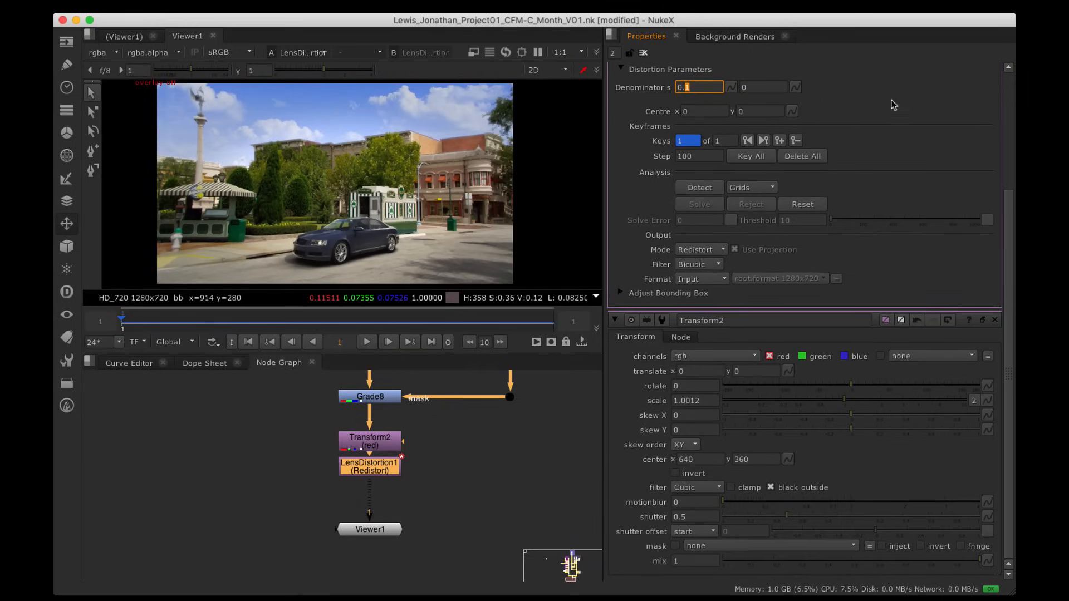
drag(1014, 229, 1012, 73)
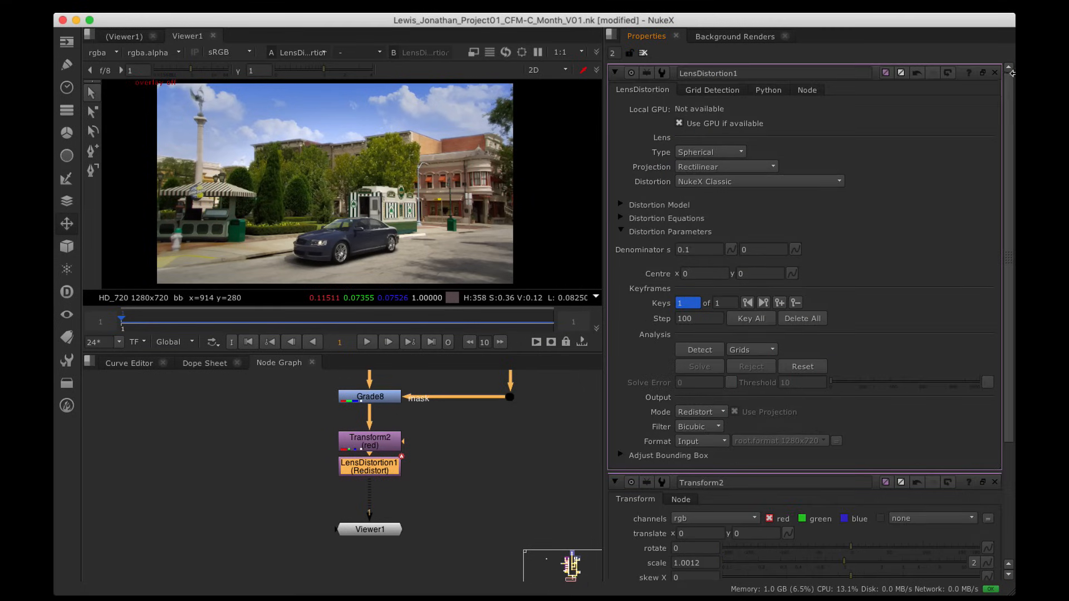
click(698, 250)
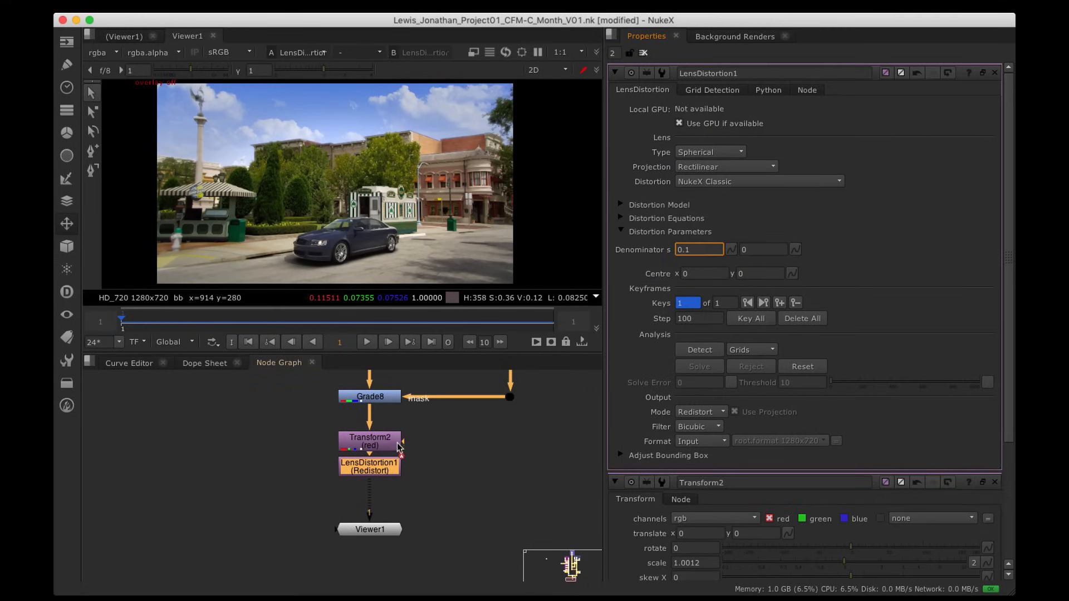
click(384, 468)
key(d)
key(d)
key(d)
key(d)
key(d)
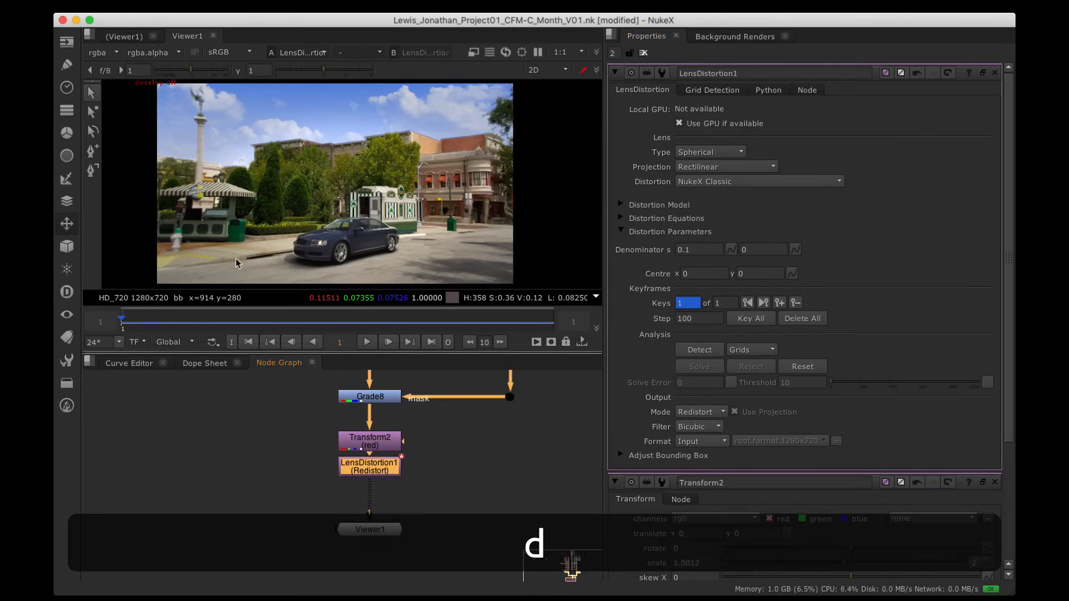
Step: Set the Denominator to 0.08 and pop the LensDistortion1 settings into a larger floating window
click(703, 250)
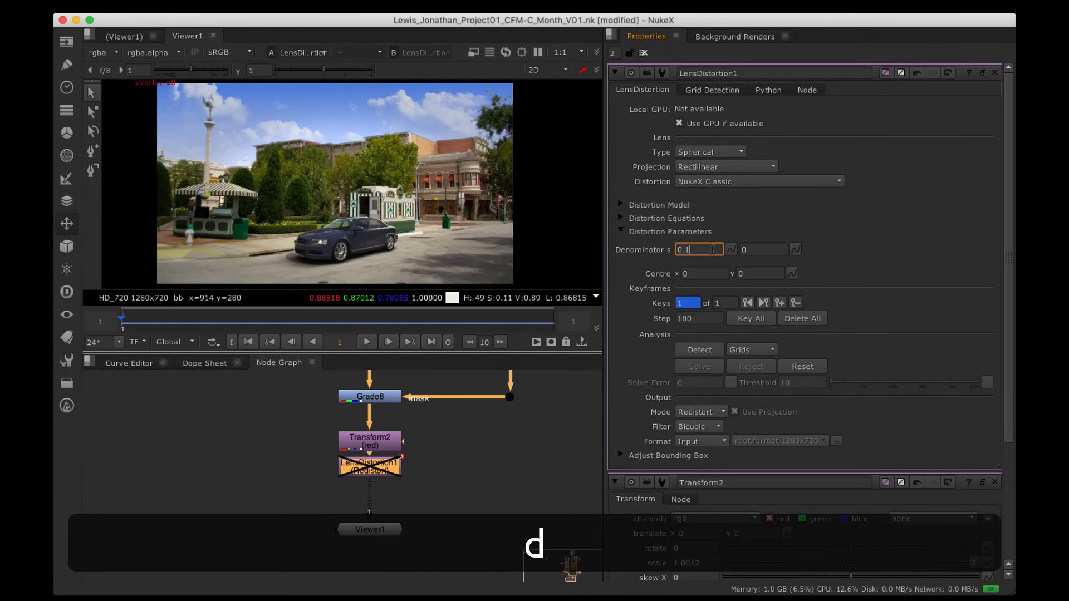
scroll(705, 249, down, 1)
scroll(708, 206, down, 1)
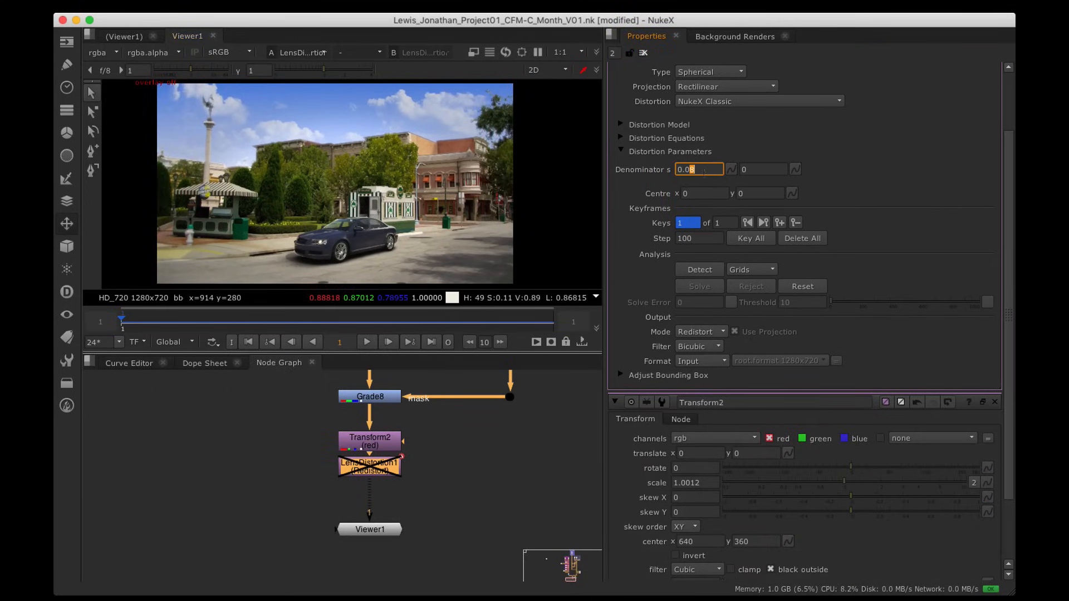
drag(1006, 347, 1007, 142)
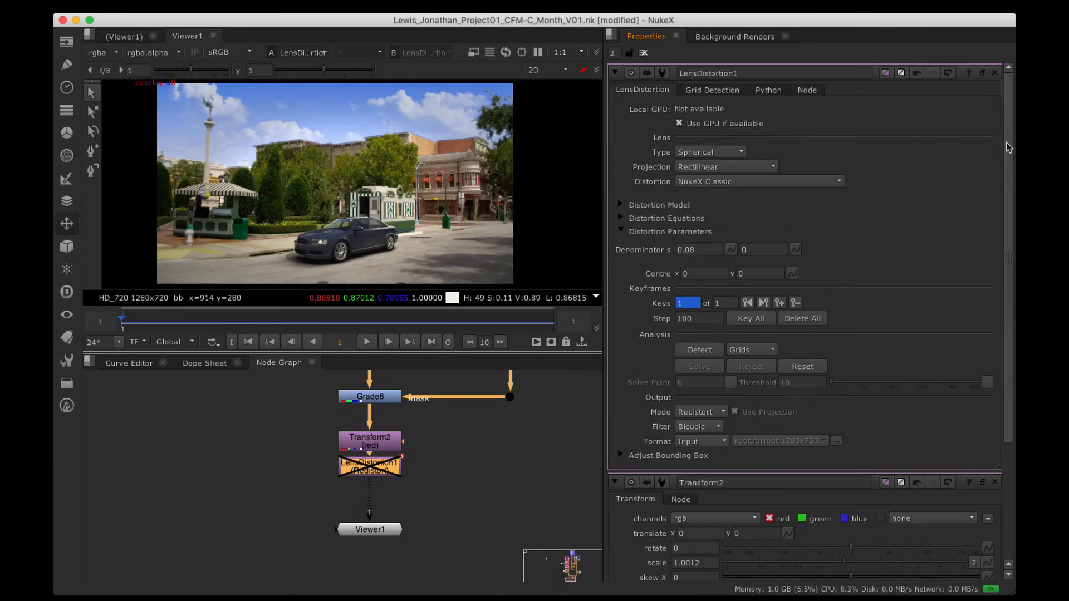
click(983, 73)
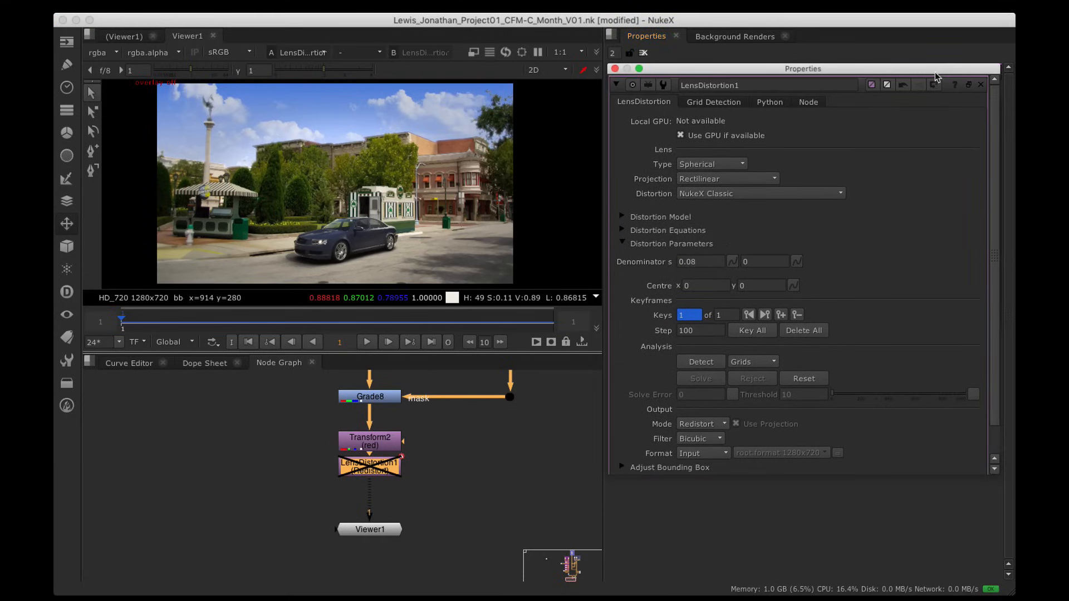
drag(940, 69, 863, 69)
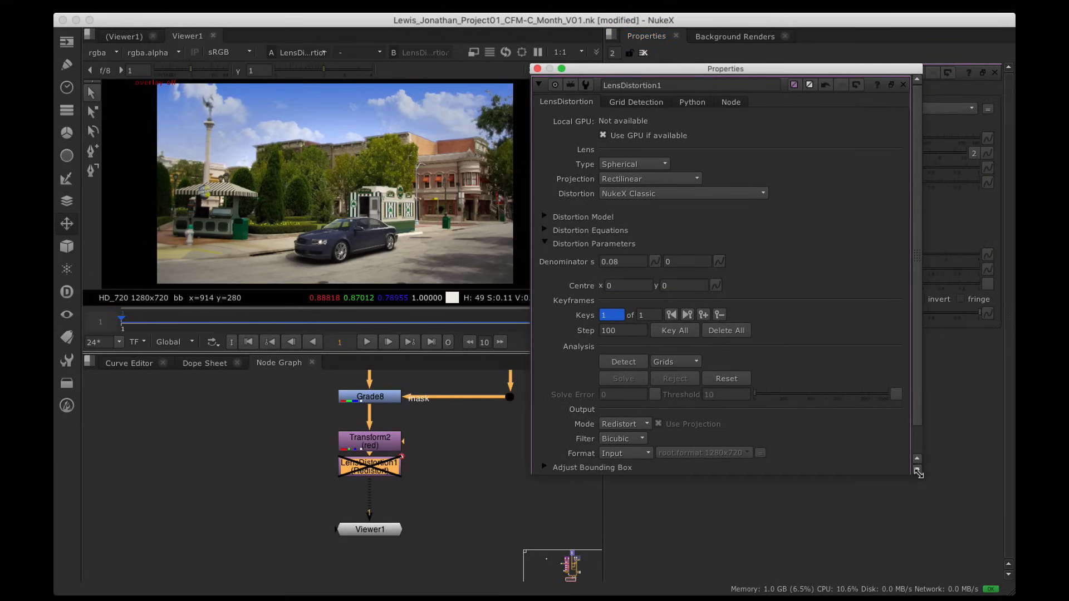
drag(921, 465, 984, 572)
Step: Adjust Denominator s to 0.09 and re-enable LensDistortion1
click(621, 262)
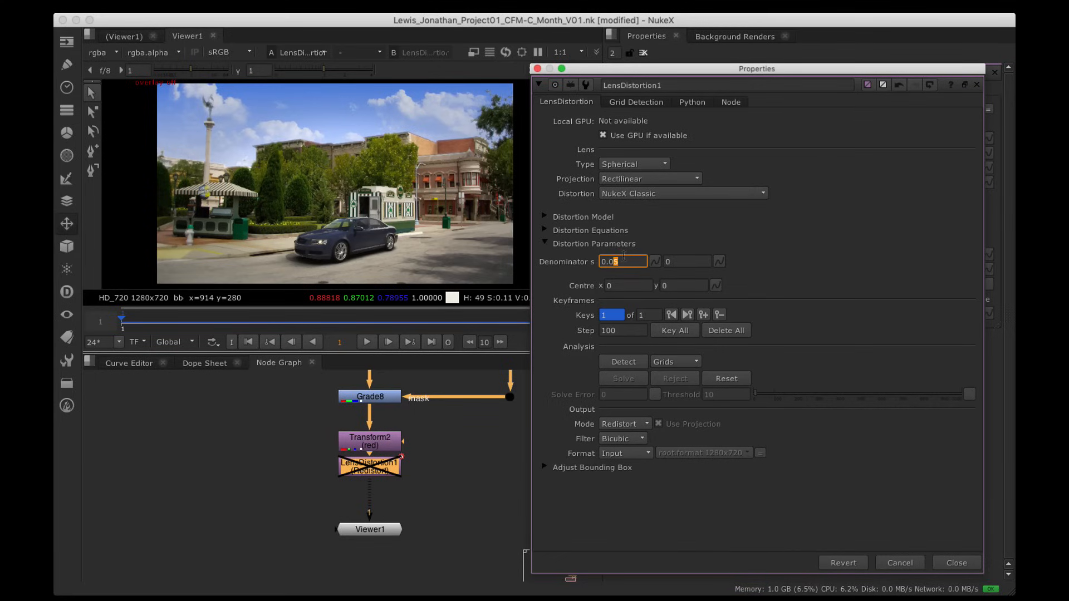
key(Down)
key(Down)
key(Down)
key(Up)
key(Up)
key(Down)
click(370, 470)
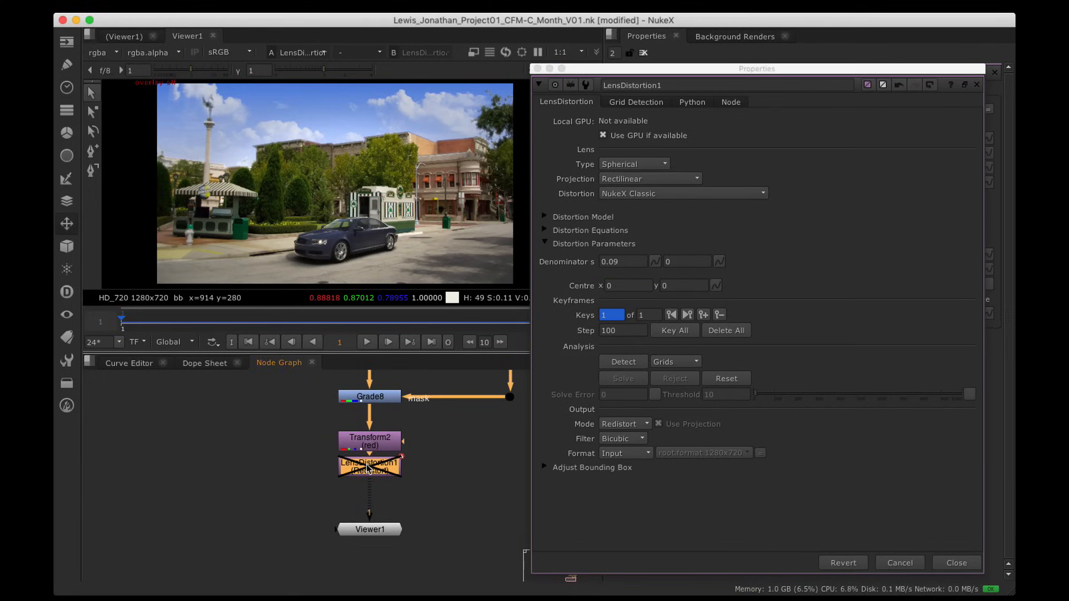
key(d)
Step: Settle Denominator s at 0.03, close the floating settings, and disable the node to compare
click(618, 263)
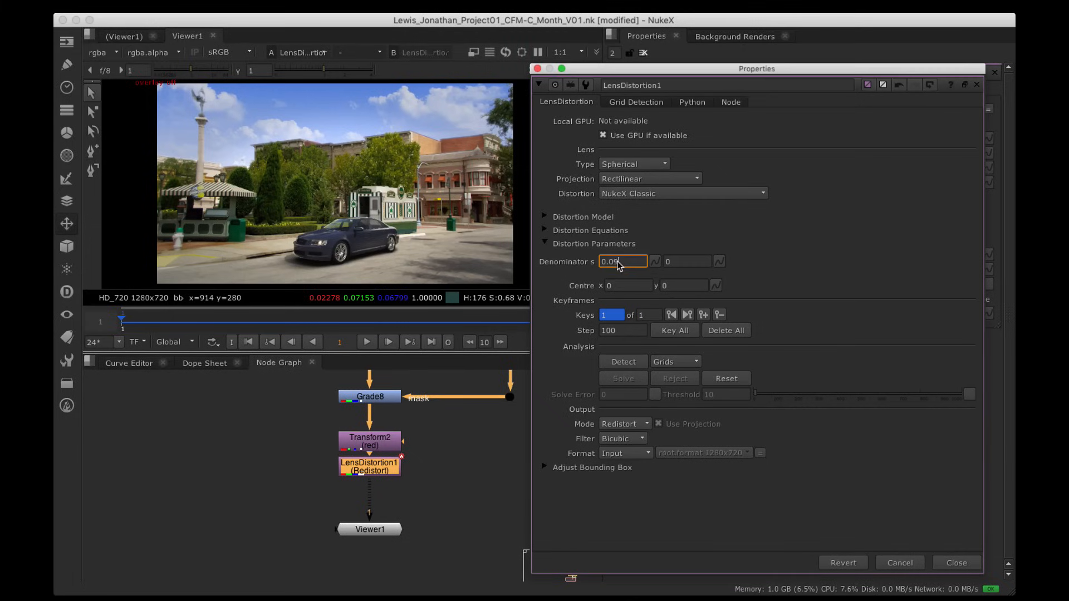
key(Down)
key(Down)
key(Down)
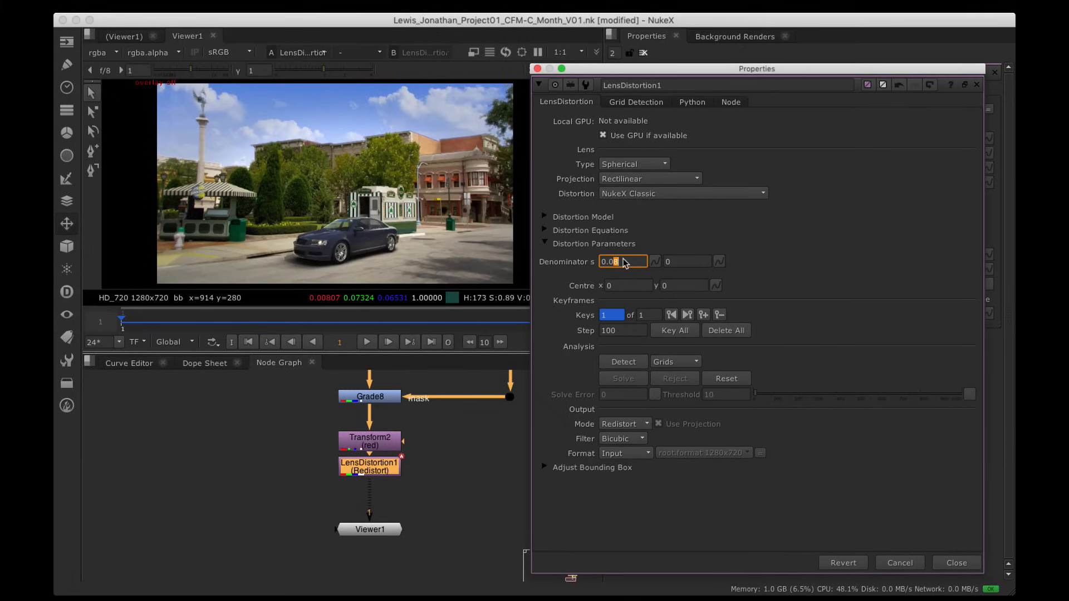
key(Down)
key(Down)
key(Down)
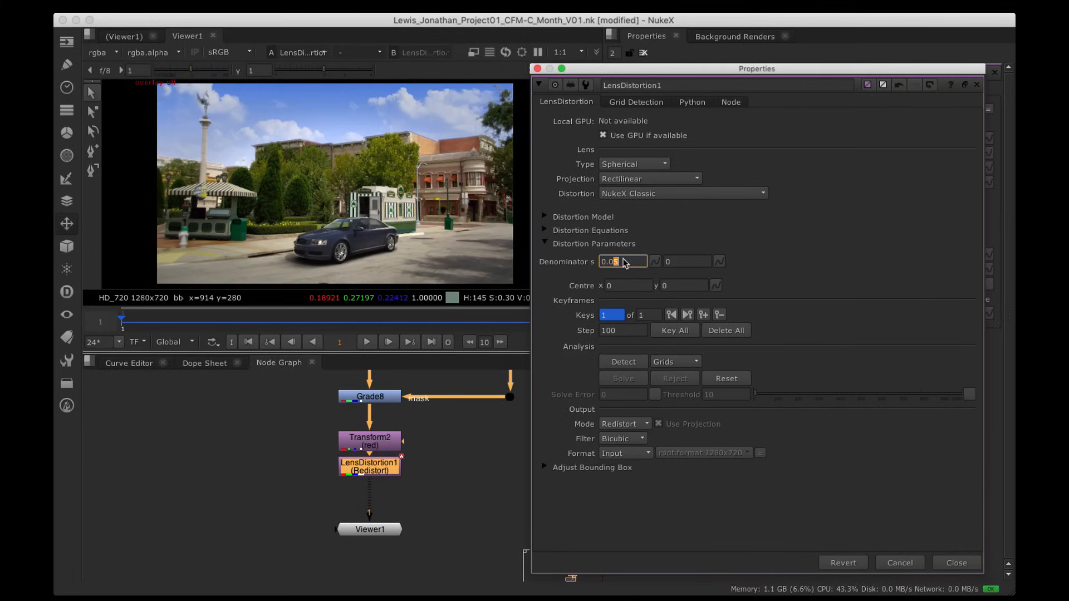
key(Up)
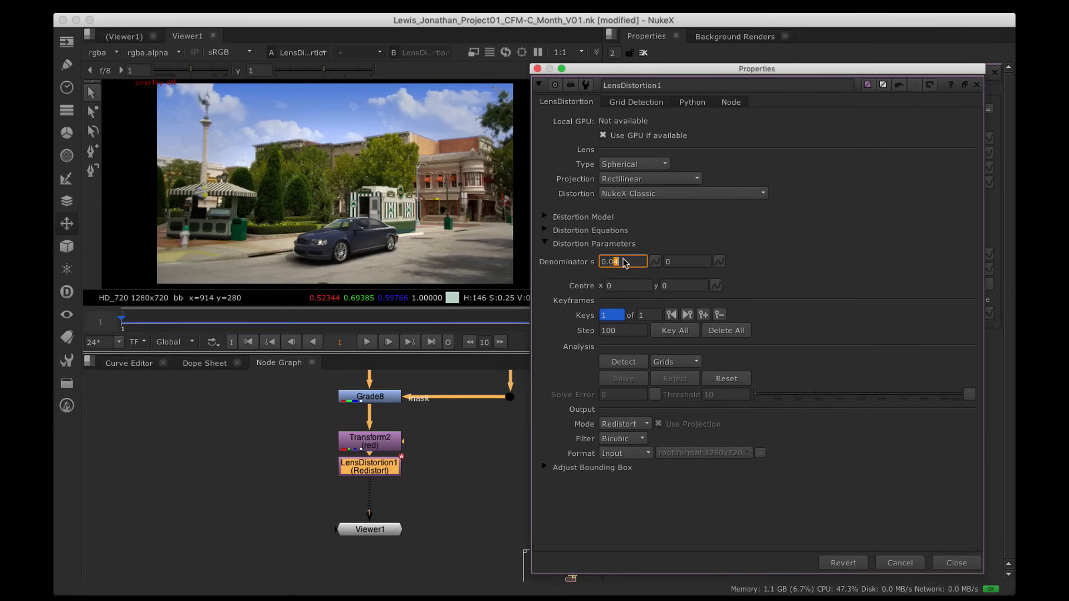
key(Down)
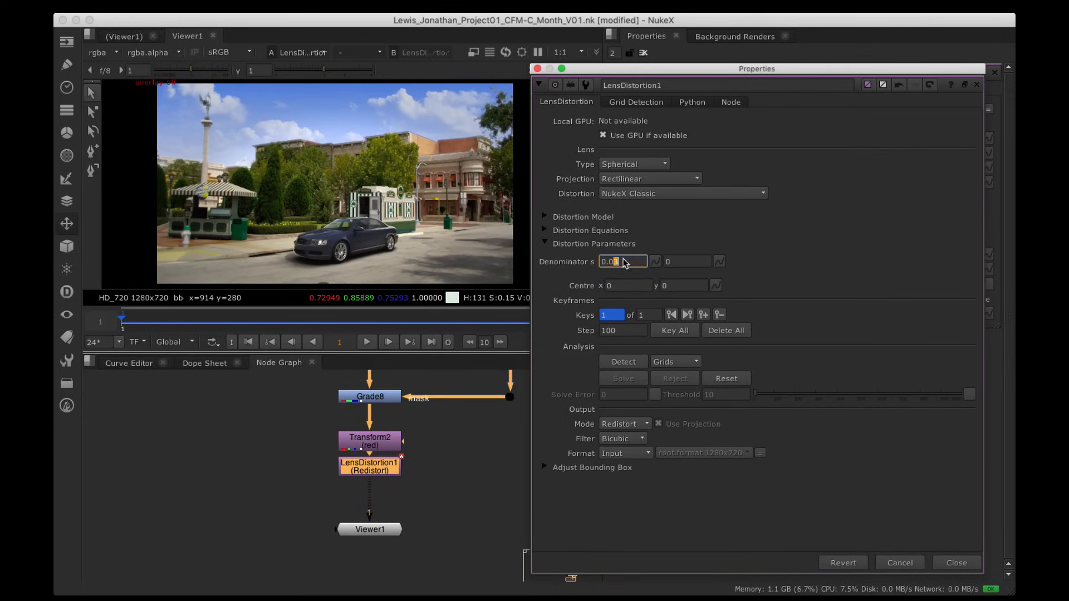
click(538, 68)
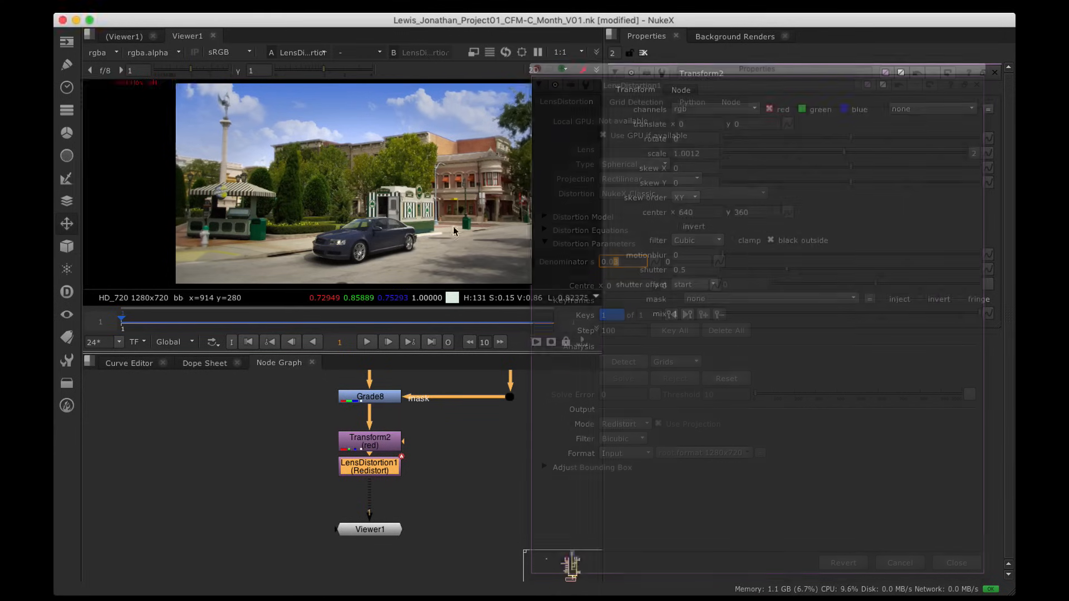
click(408, 479)
drag(399, 474, 397, 487)
key(d)
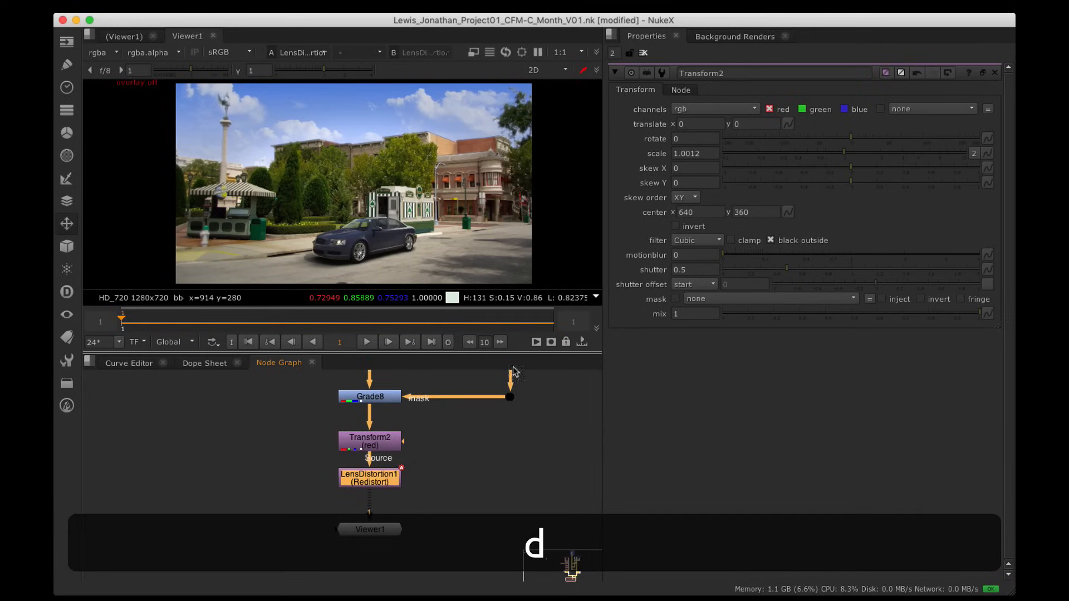
Step: Re-enable LensDistortion1 and lower its Denominator from 0.03 toward 0.013
key(d)
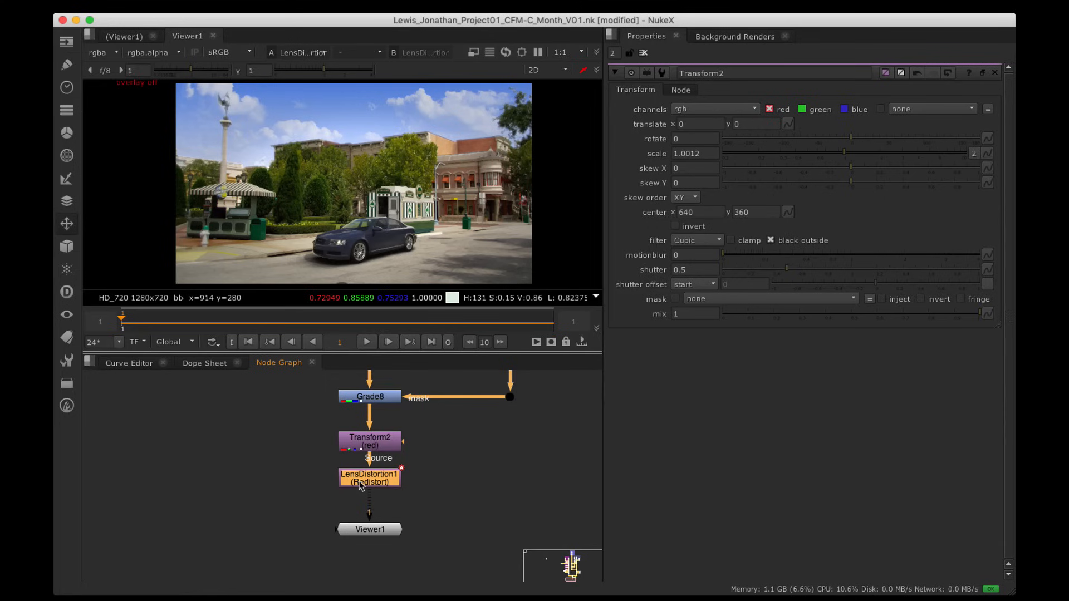
double_click(368, 484)
click(698, 241)
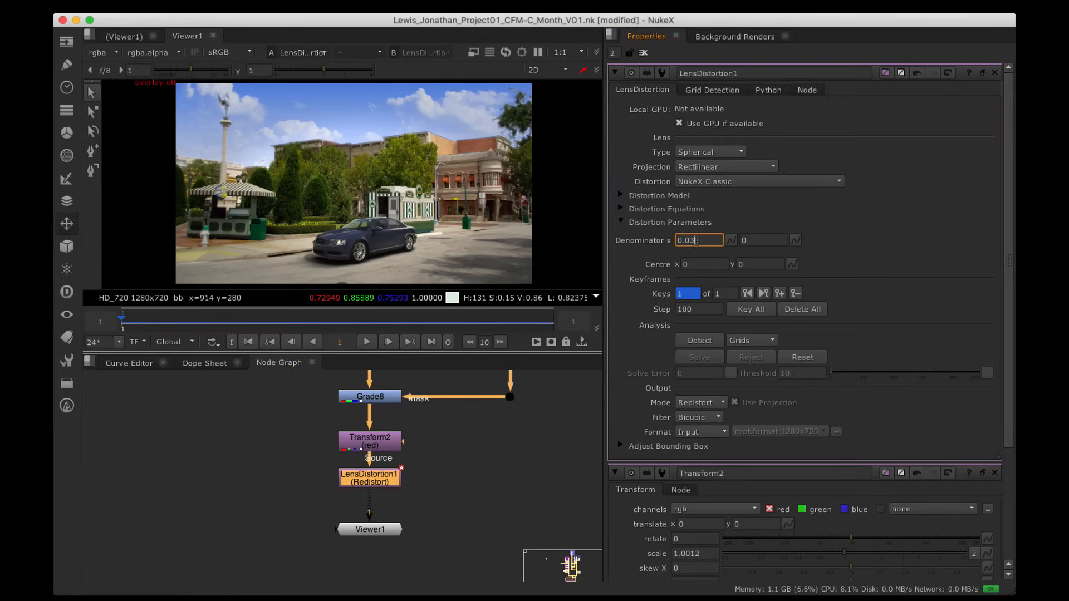
scroll(692, 240, down, 3)
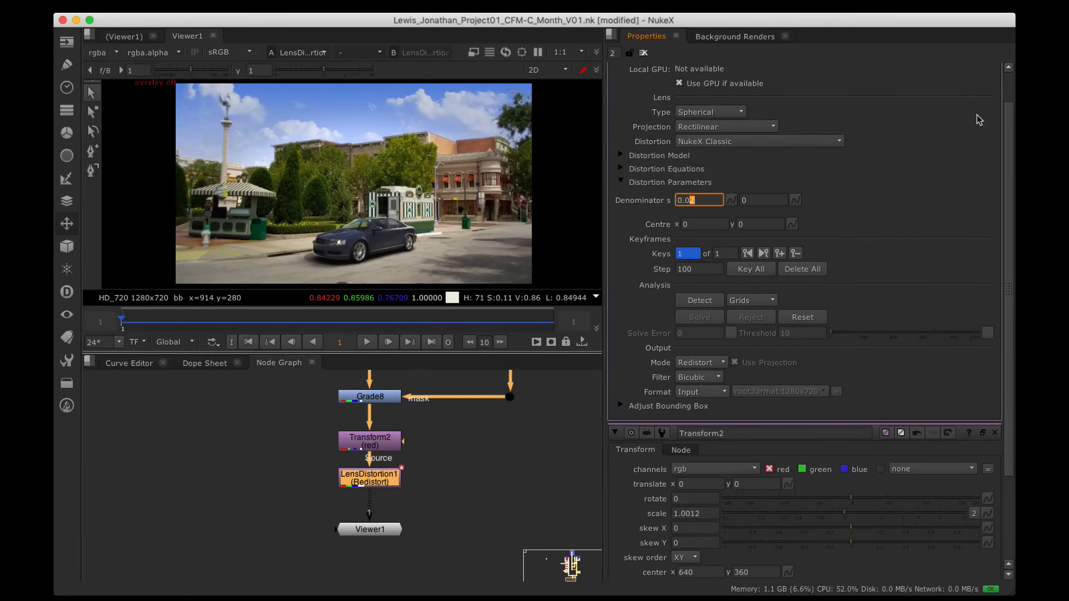
scroll(1010, 138, up, 3)
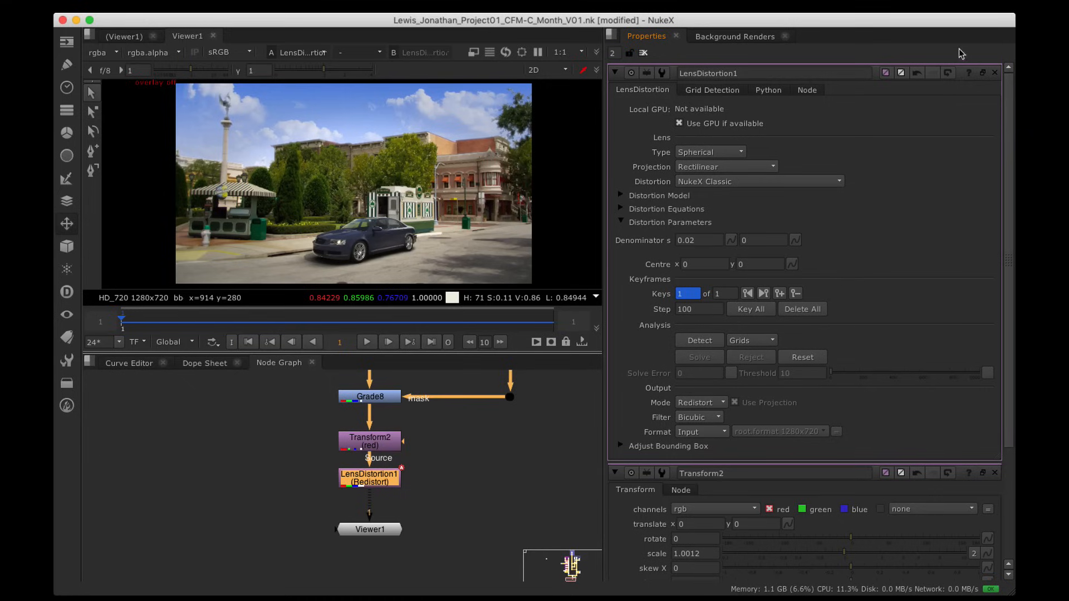
click(983, 74)
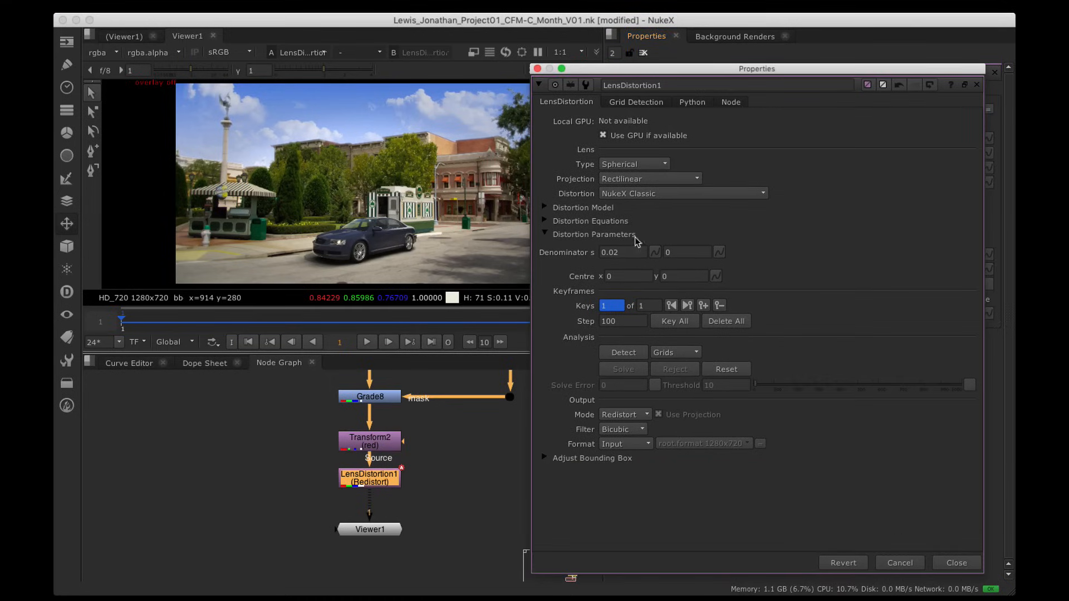
click(636, 252)
scroll(635, 253, down, 1)
scroll(635, 254, down, 4)
scroll(635, 253, down, 2)
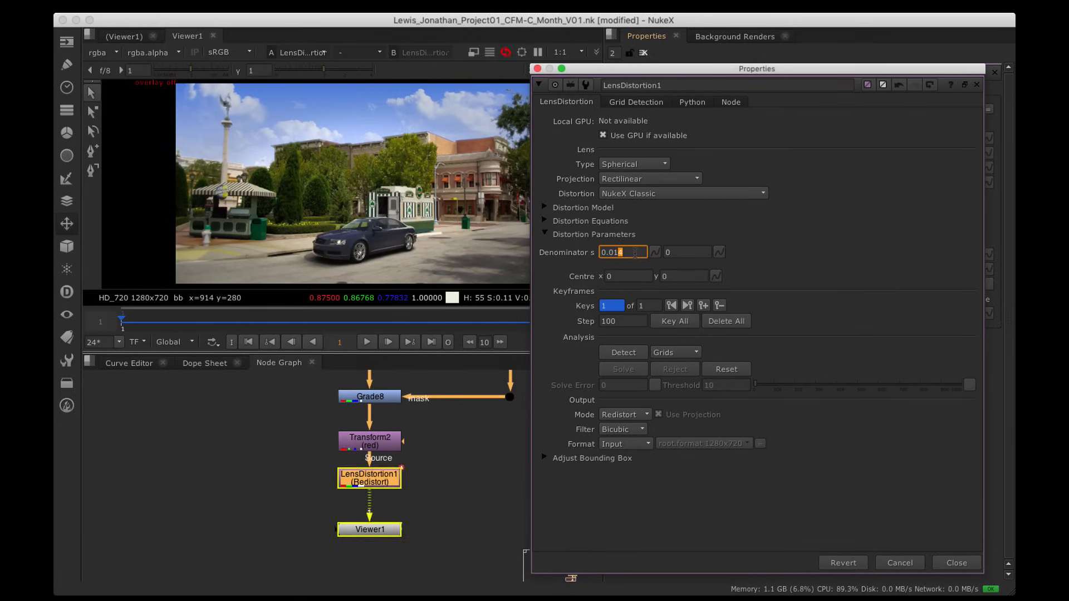
Step: Toggle LensDistortion1 to compare, then close its floating settings window
click(436, 466)
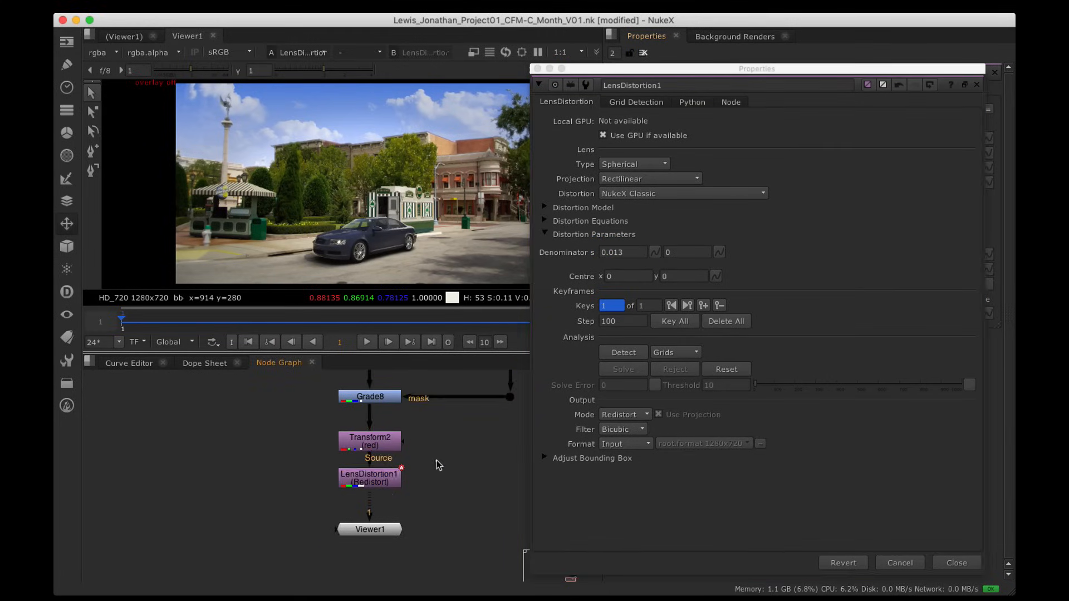
click(387, 480)
key(d)
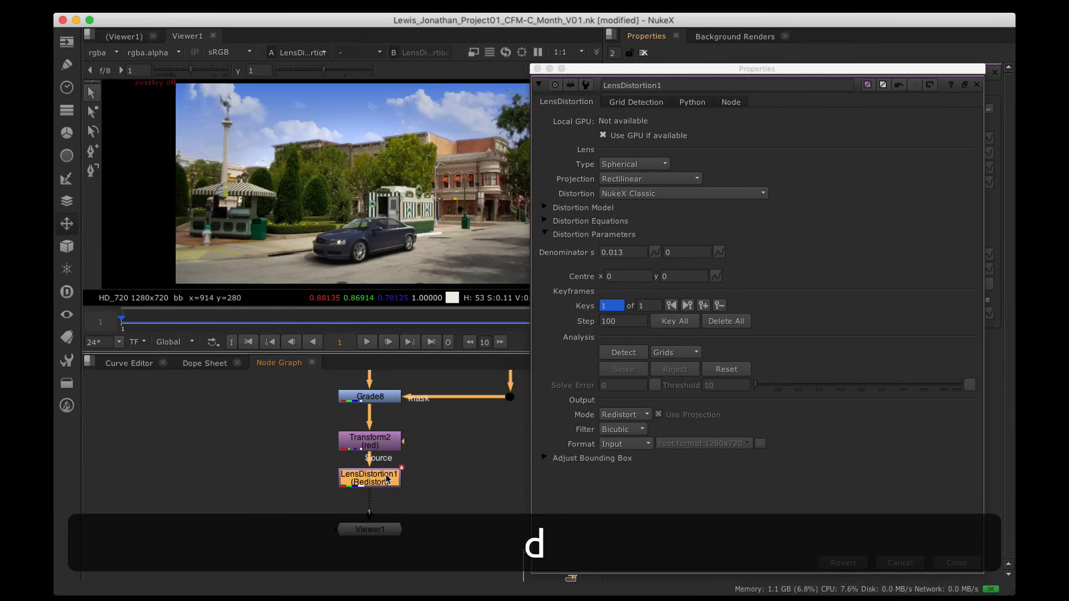
click(538, 68)
click(424, 482)
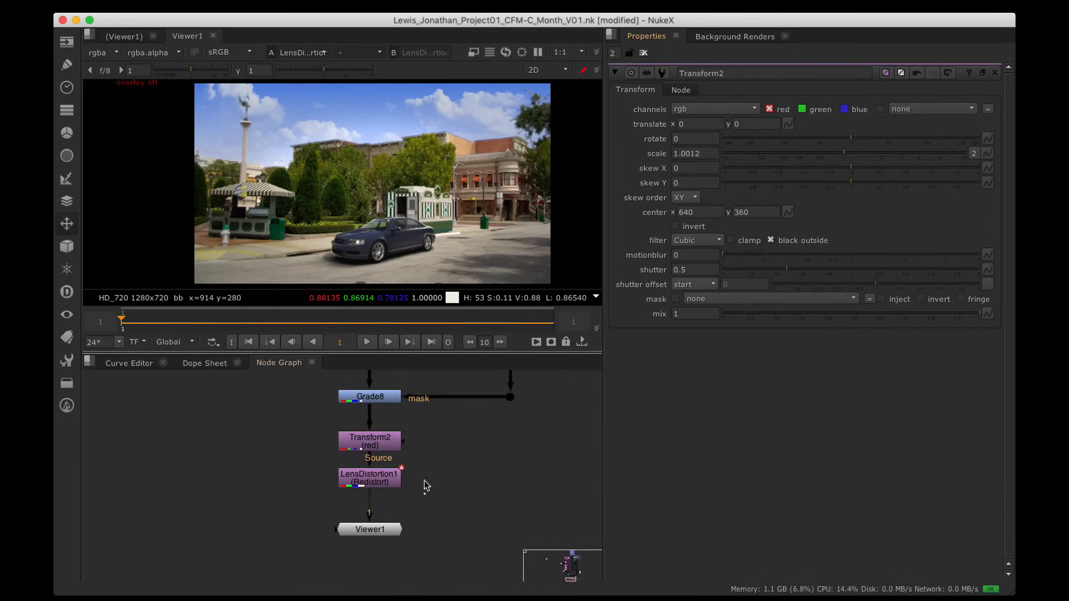
alt+drag(372, 156, 366, 149)
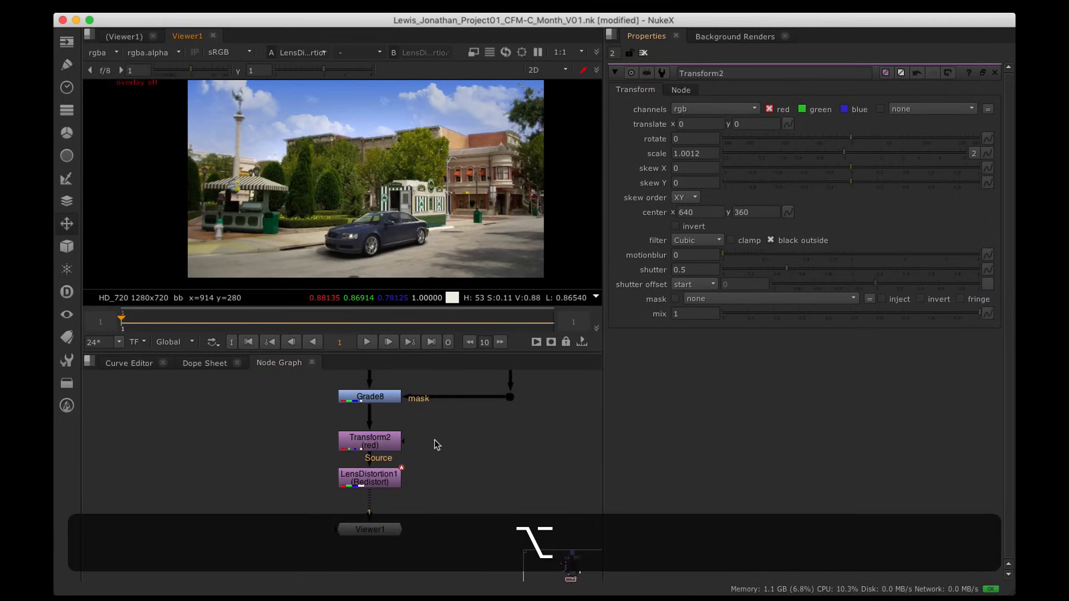
Step: Maximize the Node Graph and move Viewer1 down-left out of the way
key(alt+space)
alt+drag(435, 440, 487, 372)
drag(389, 413, 214, 485)
scroll(582, 358, down, 3)
alt+drag(572, 361, 566, 346)
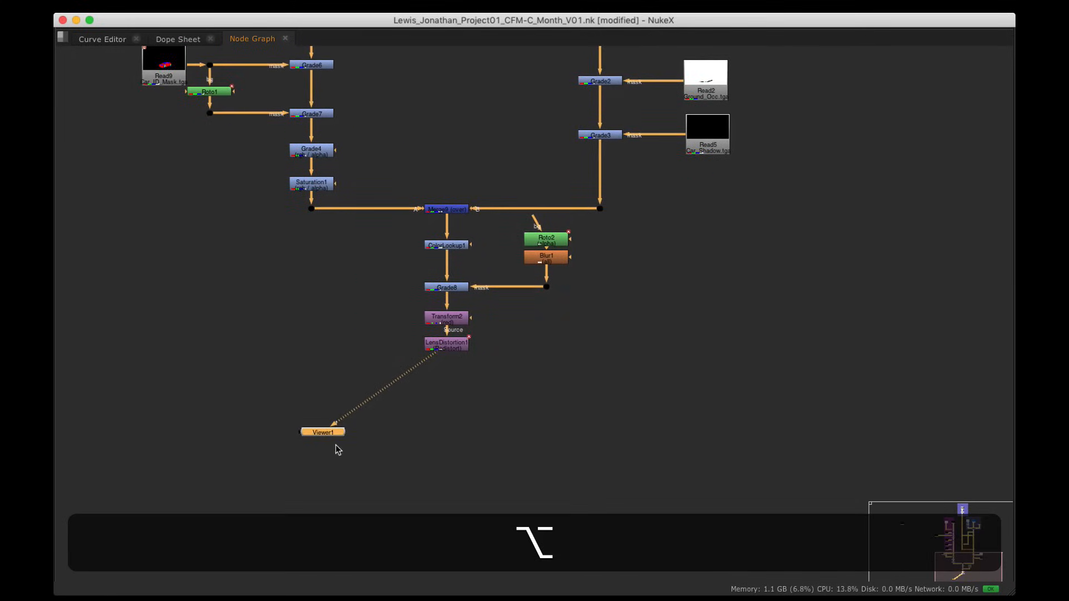
drag(334, 433, 243, 471)
click(630, 378)
Step: Shift the six nodes below Merge9 lower and place Viewer1 directly beneath LensDistortion1
drag(647, 393, 328, 217)
drag(546, 238, 546, 305)
alt+drag(385, 431, 382, 399)
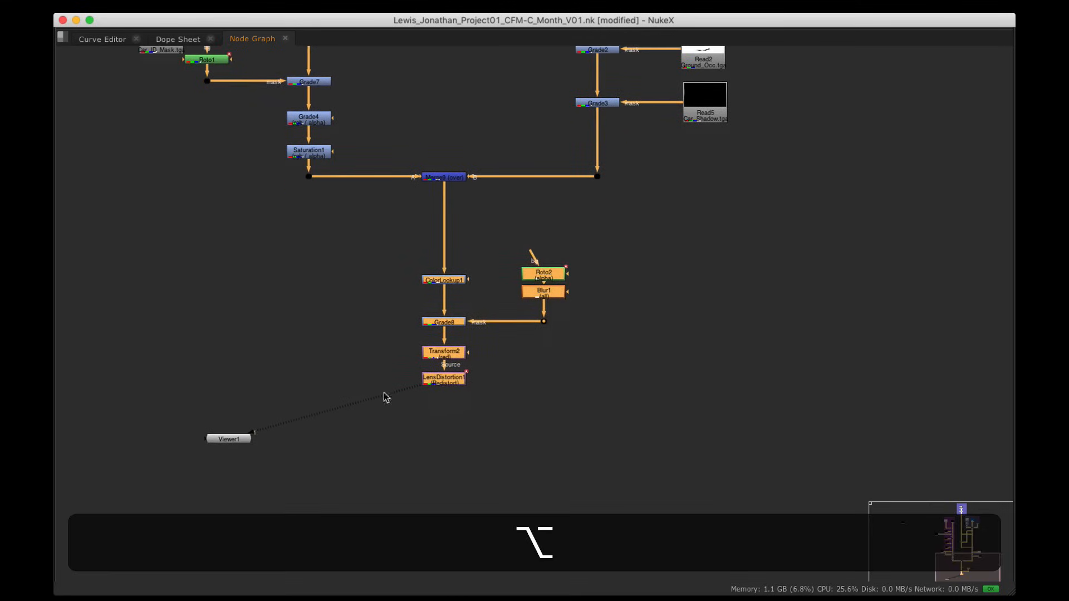
drag(239, 442, 454, 480)
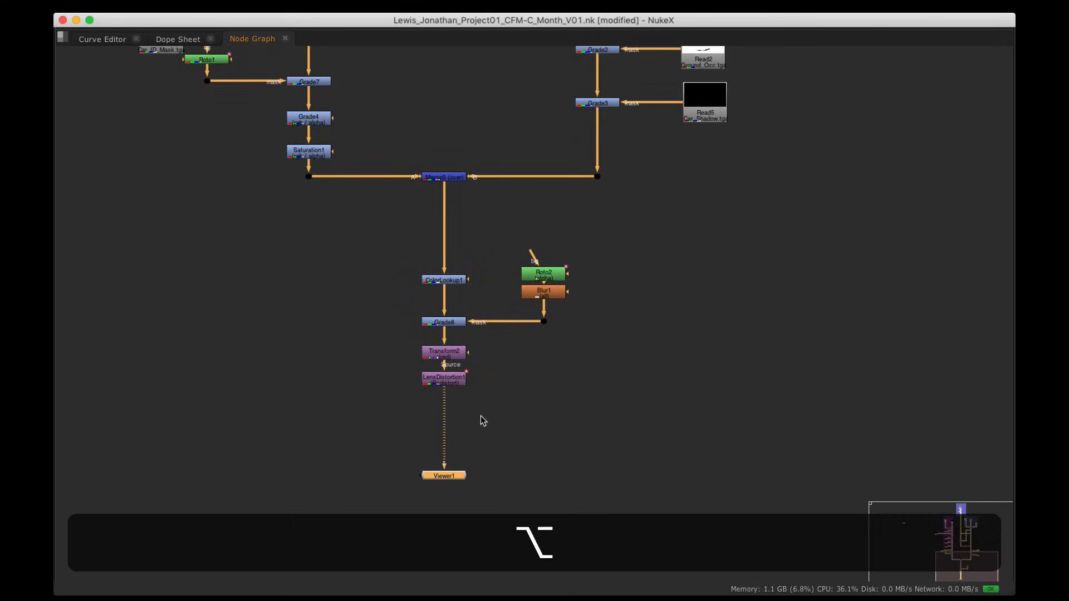
alt+drag(549, 327, 527, 413)
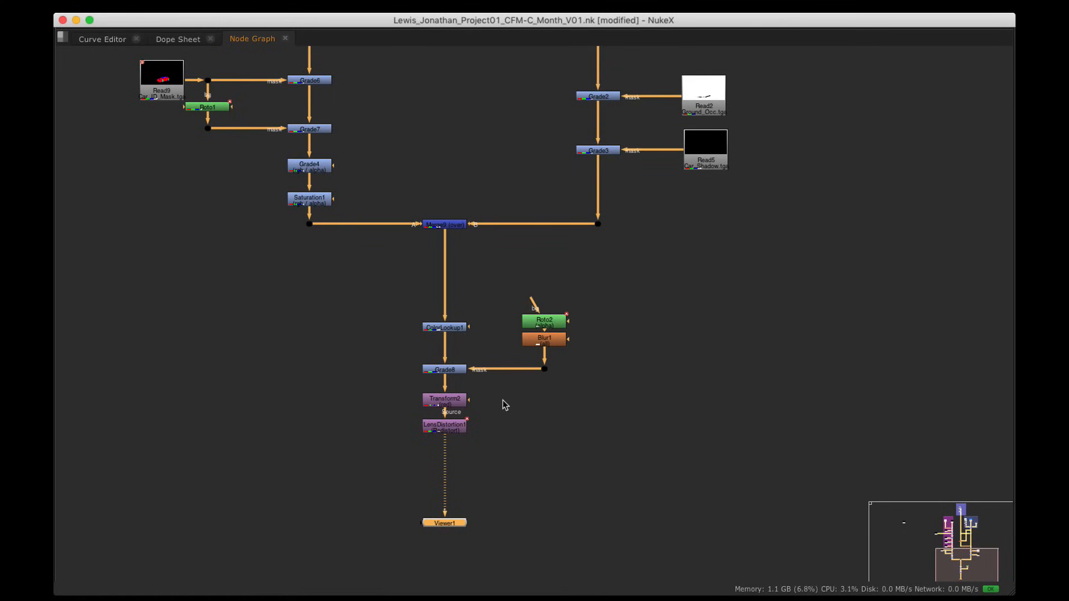
Step: Add a Grain node after LensDistortion1 and close the Transform2 settings
click(462, 428)
key(Tab)
text(grai)
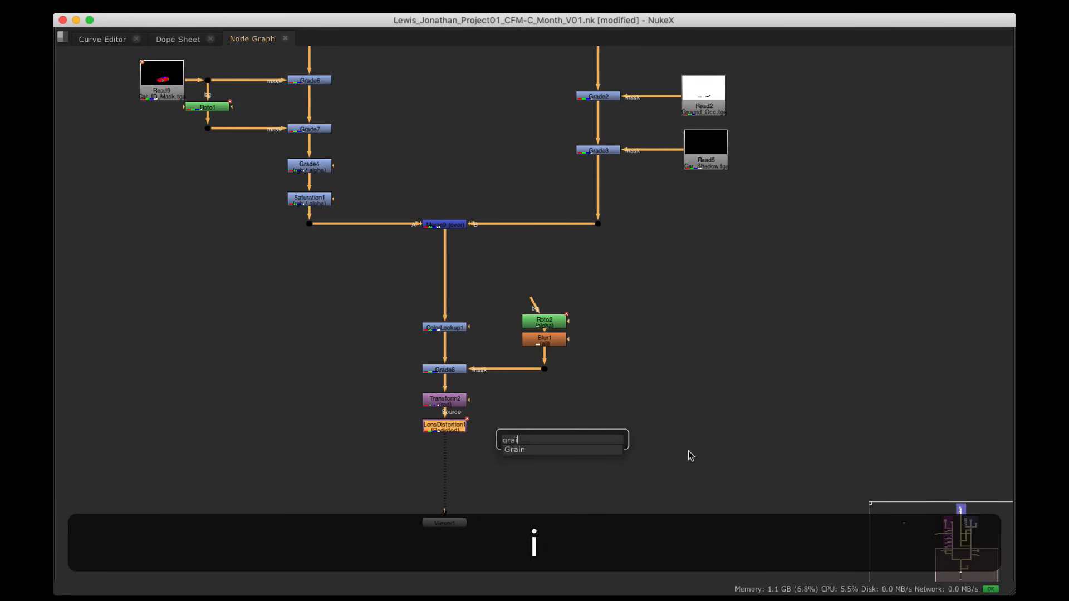
text(n)
key(Return)
key(space)
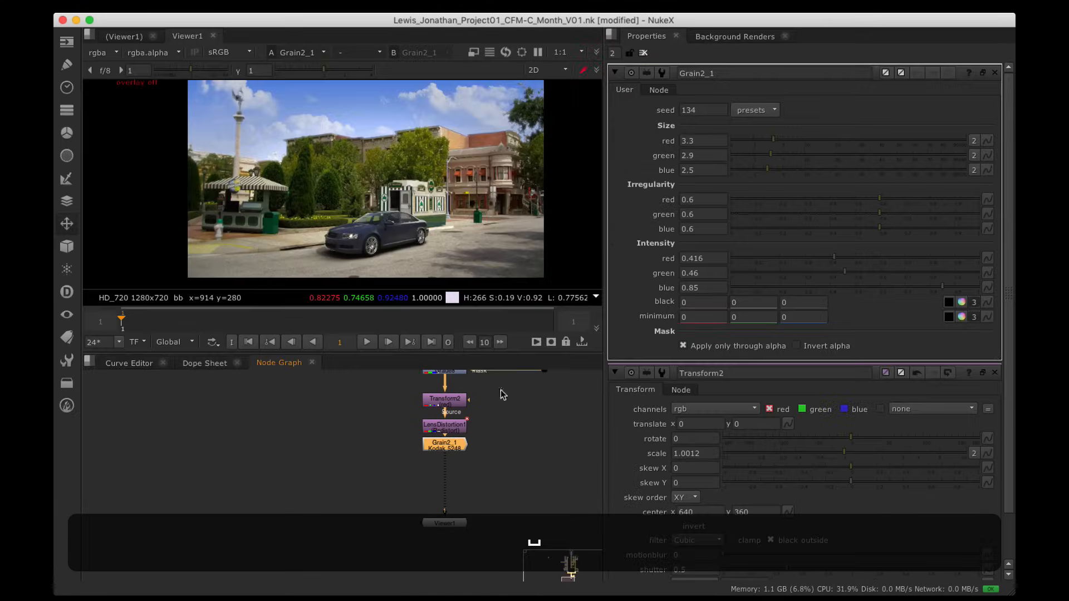
alt+drag(505, 429, 433, 440)
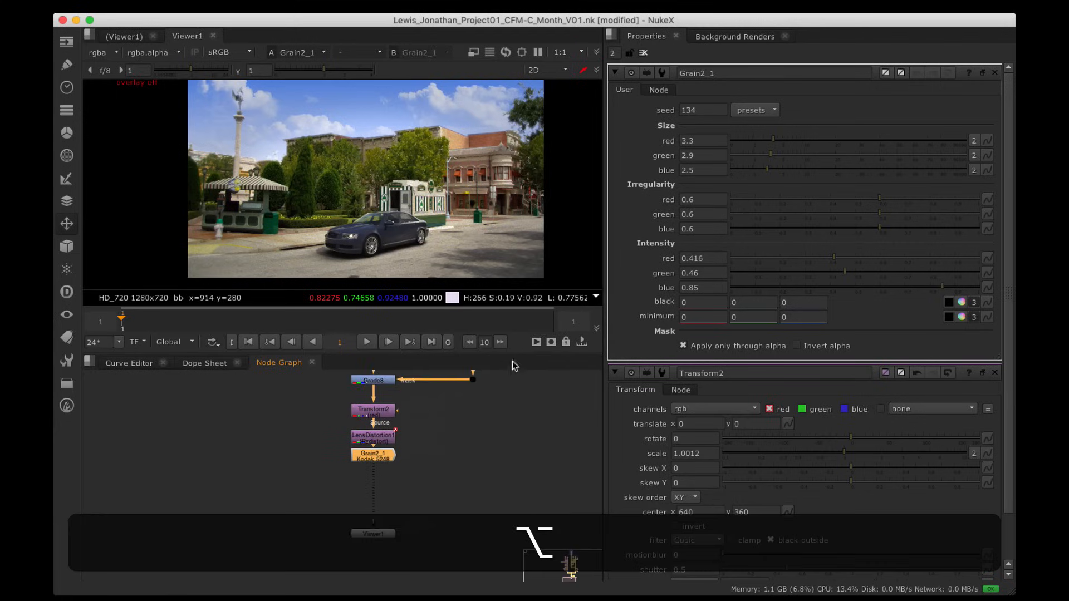
click(995, 372)
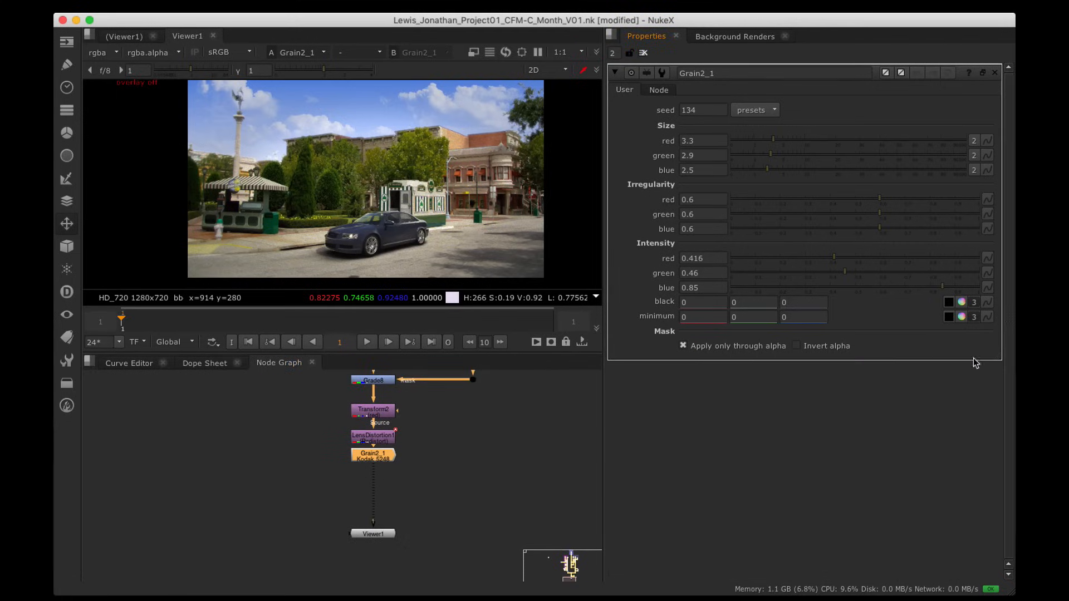
Step: Turn off 'Apply only through alpha' so grain covers the whole image, inspecting it close up
click(684, 346)
scroll(427, 131, up, 5)
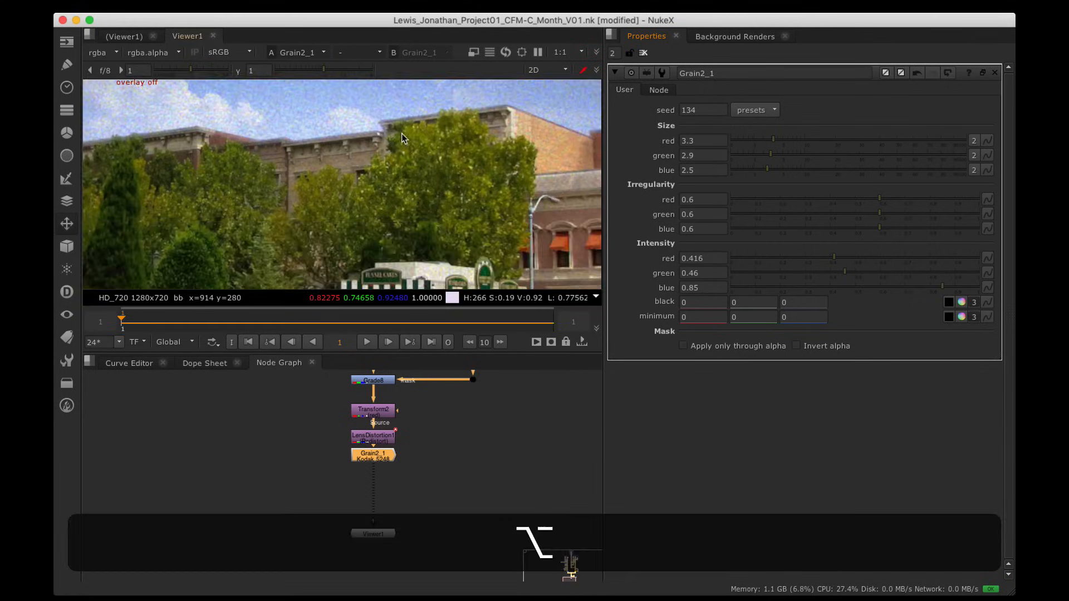
alt+drag(421, 120, 448, 171)
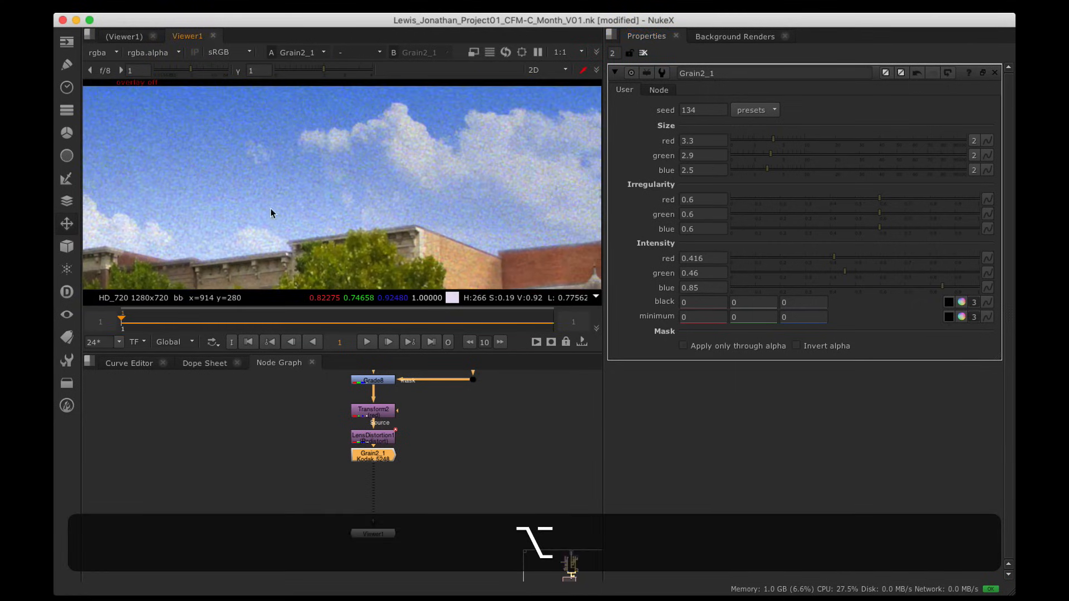
alt+drag(268, 206, 314, 165)
alt+drag(181, 272, 329, 176)
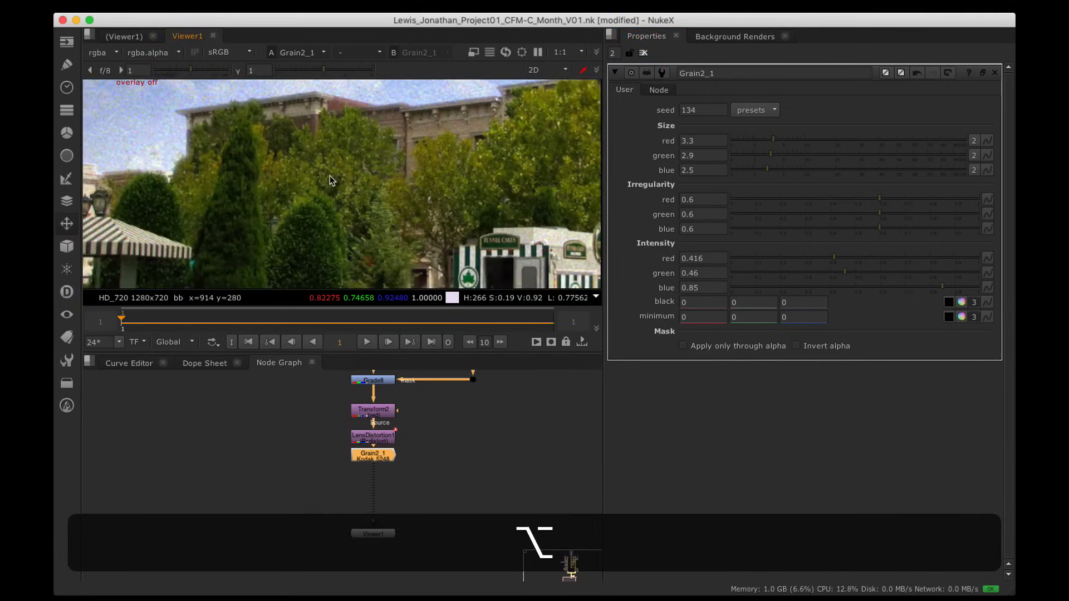
alt+drag(409, 172, 429, 163)
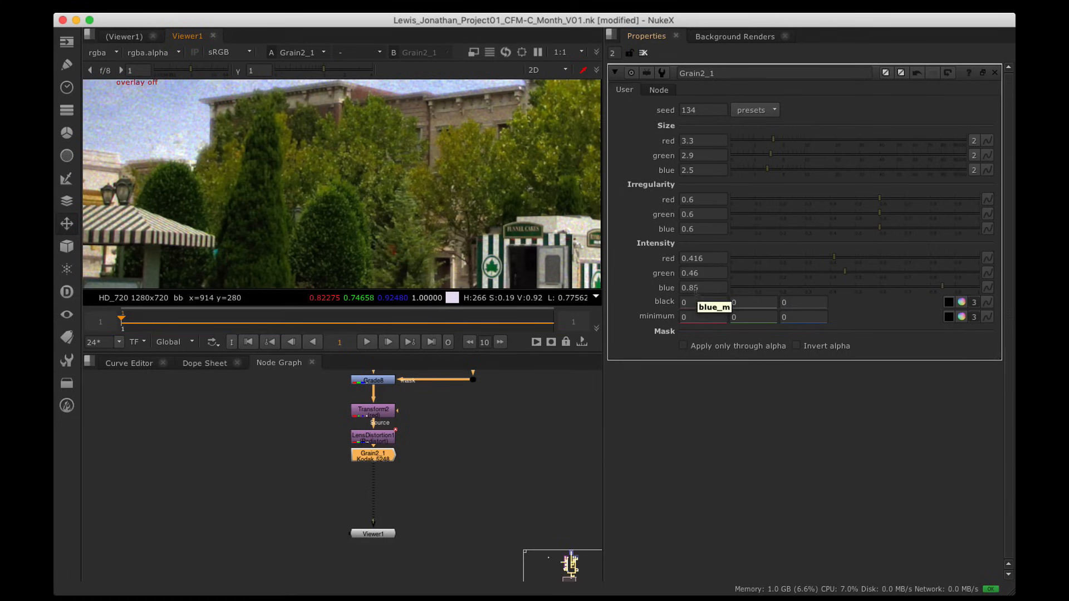
Step: Lower the grain intensities (blue to 0.205), check the clouds, then disable Grain2_1
drag(805, 266, 781, 287)
alt+drag(379, 196, 384, 226)
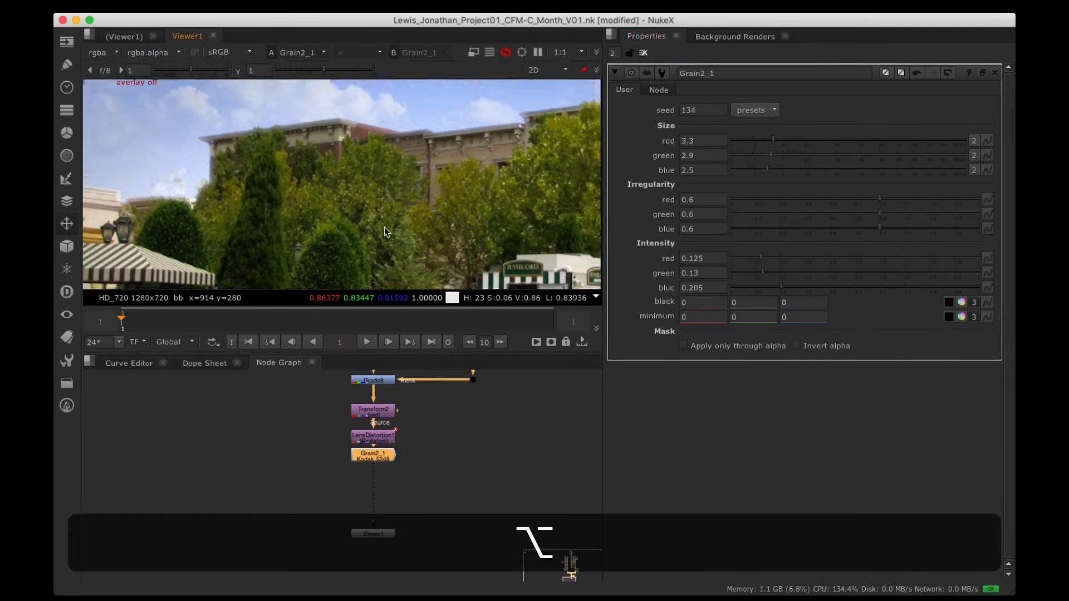
alt+drag(369, 119, 354, 204)
alt+drag(323, 145, 402, 186)
alt+drag(390, 109, 393, 188)
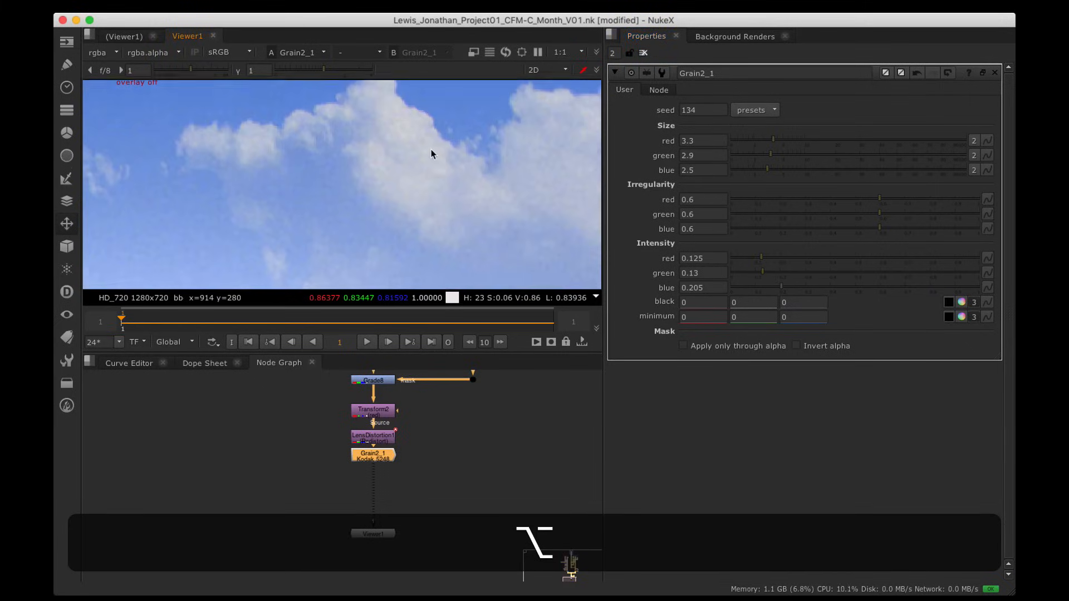
alt+drag(432, 154, 388, 155)
alt+drag(492, 199, 474, 196)
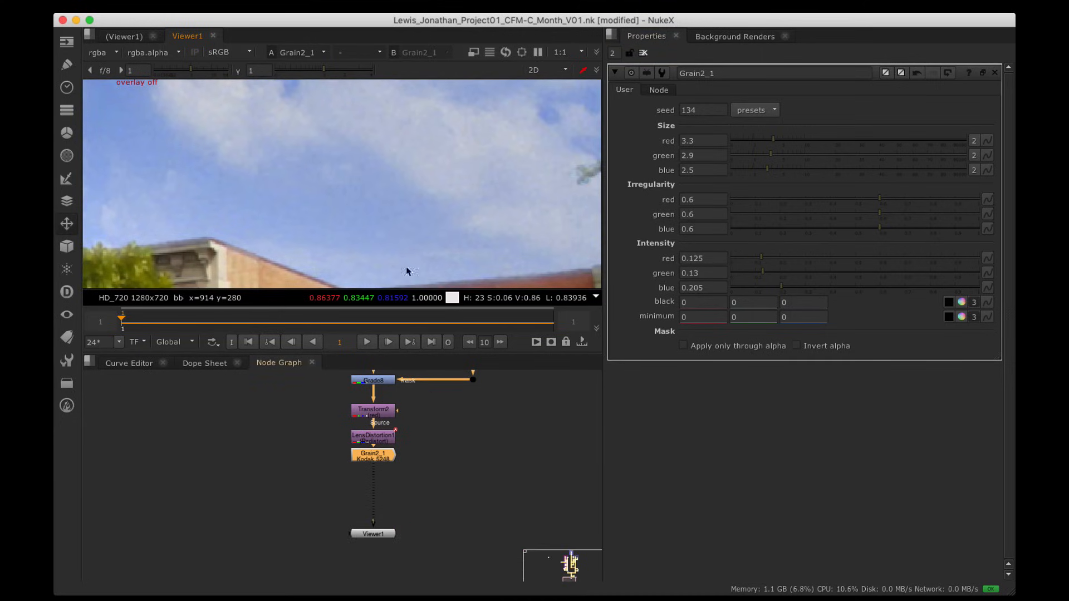
key(d)
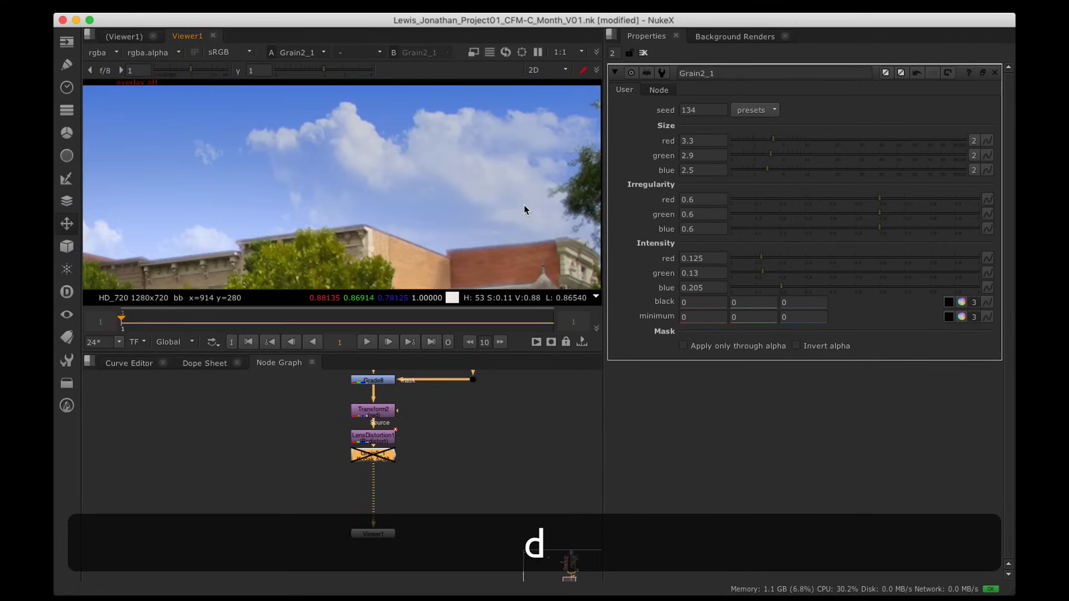
Step: Maximize the viewer and fit and zoom the street composite frame
key(space)
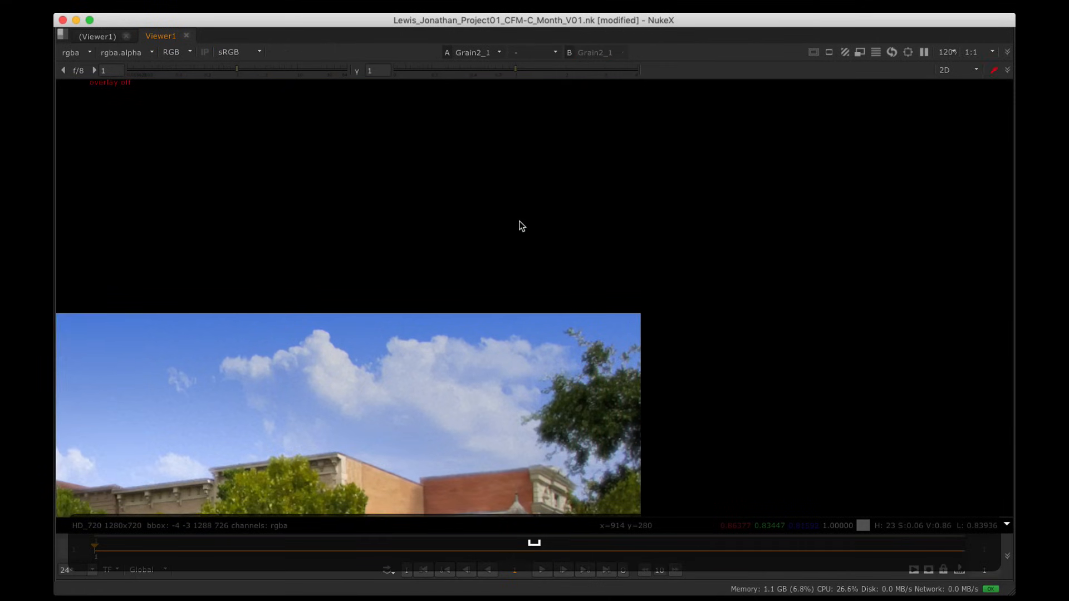
key(h)
key(d)
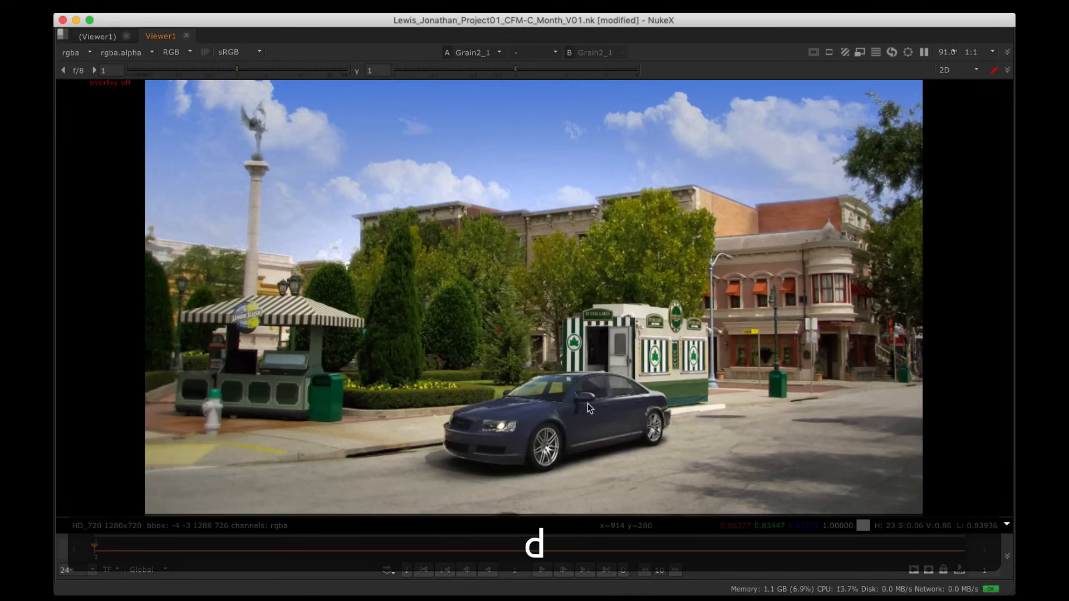
scroll(587, 403, up, 5)
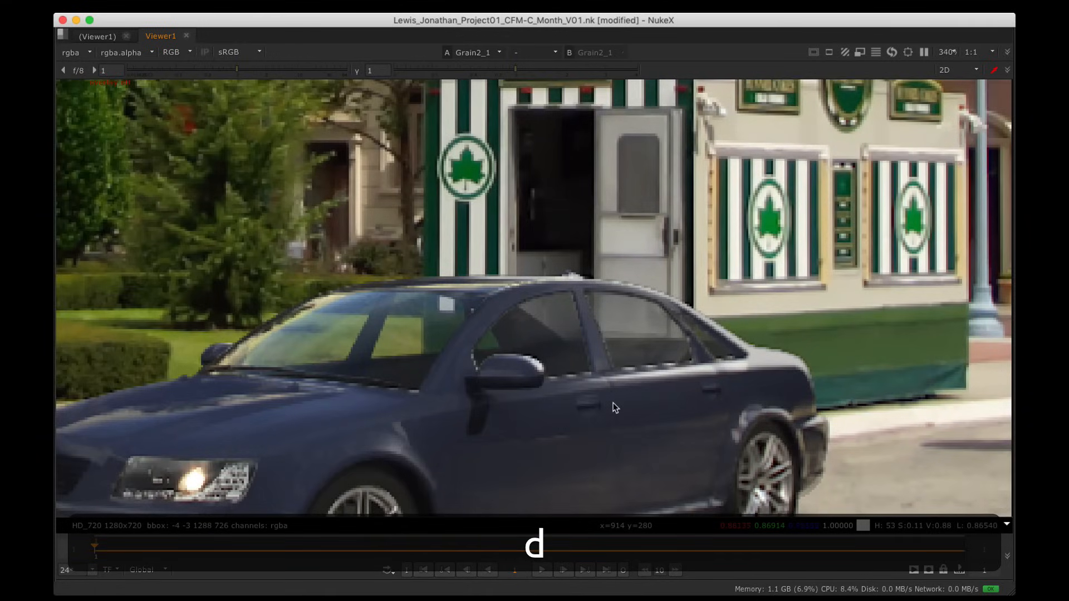
scroll(613, 401, down, 5)
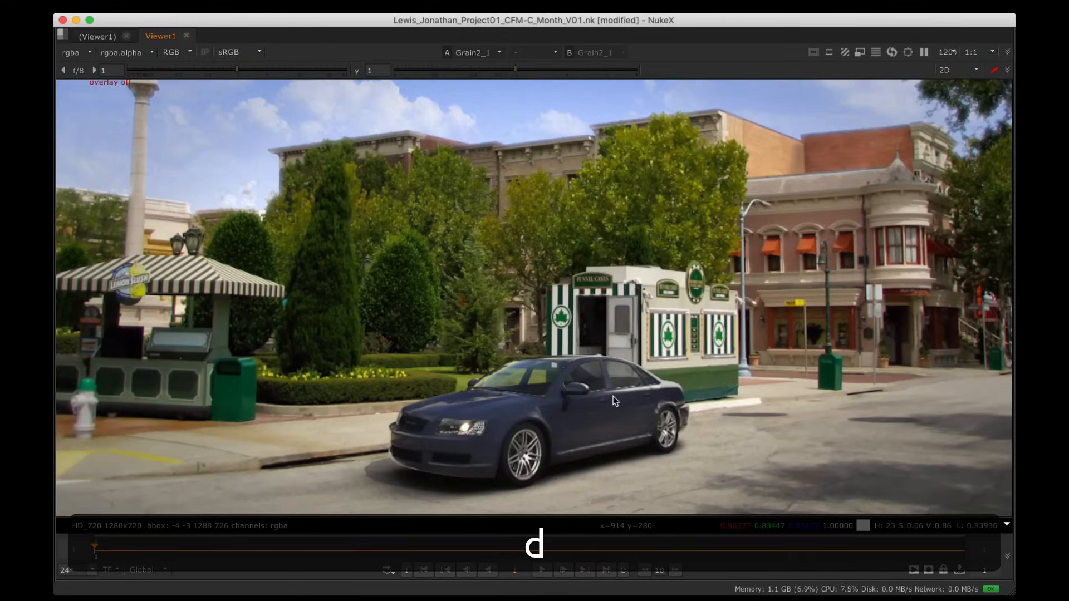
alt+drag(613, 395, 618, 325)
scroll(604, 343, up, 4)
key(alt+d)
key(d)
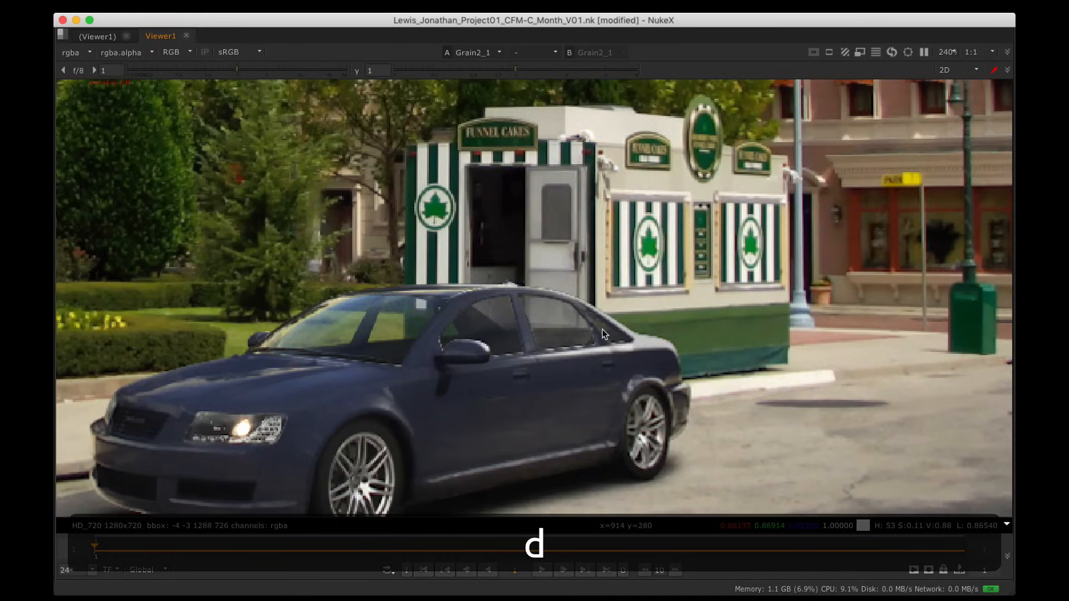
scroll(602, 330, down, 5)
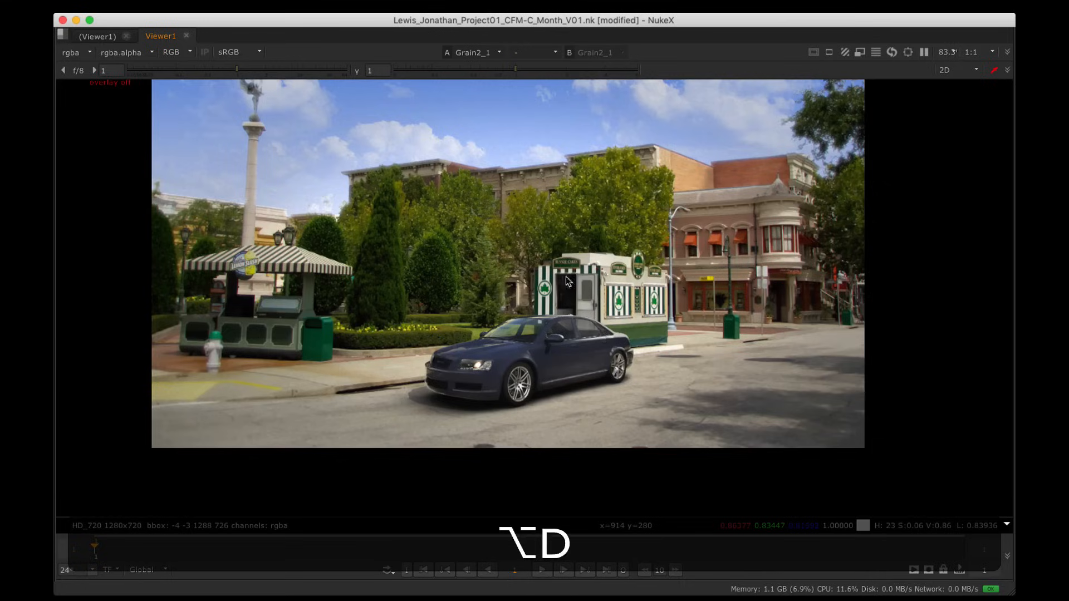
Step: Zoom in along the car's side for a close-up, then fit the frame again
alt+drag(566, 267, 567, 317)
key(alt+d)
scroll(727, 145, up, 3)
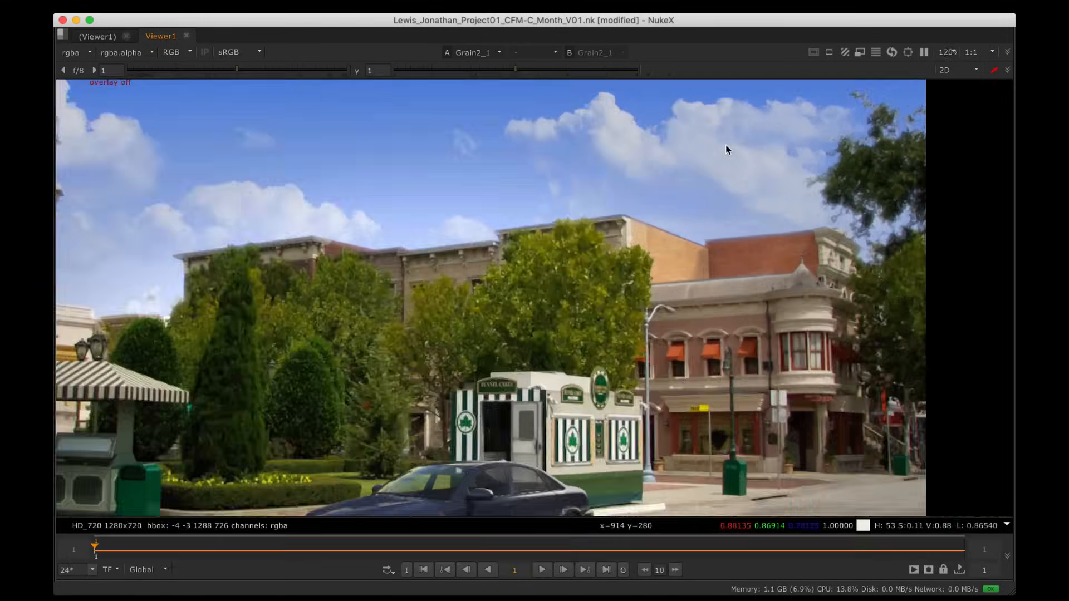
alt+drag(724, 148, 670, 212)
scroll(393, 415, up, 8)
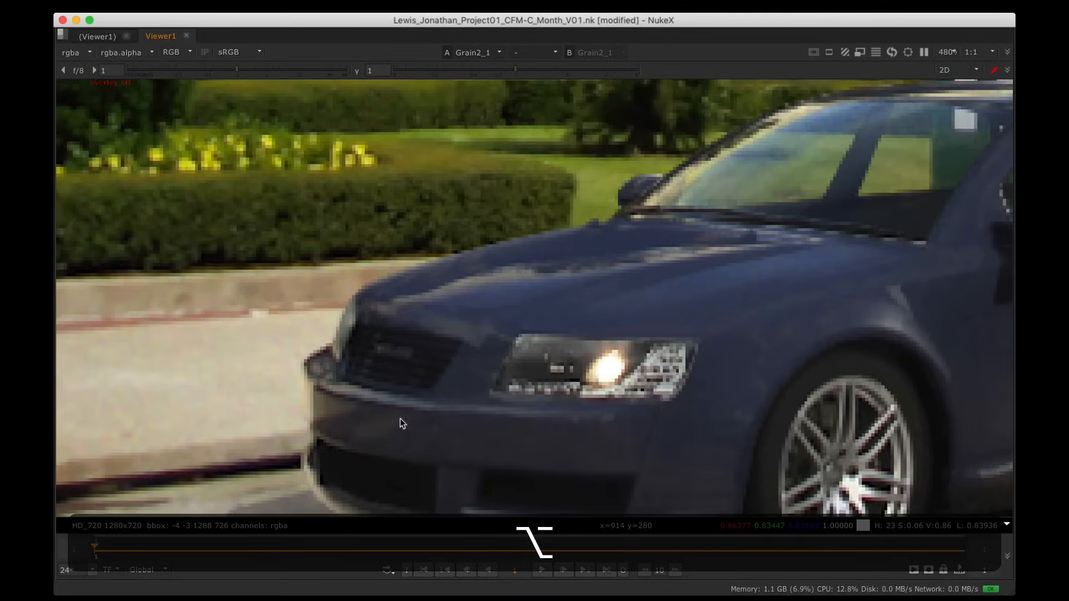
alt+drag(473, 362, 640, 269)
scroll(640, 265, down, 8)
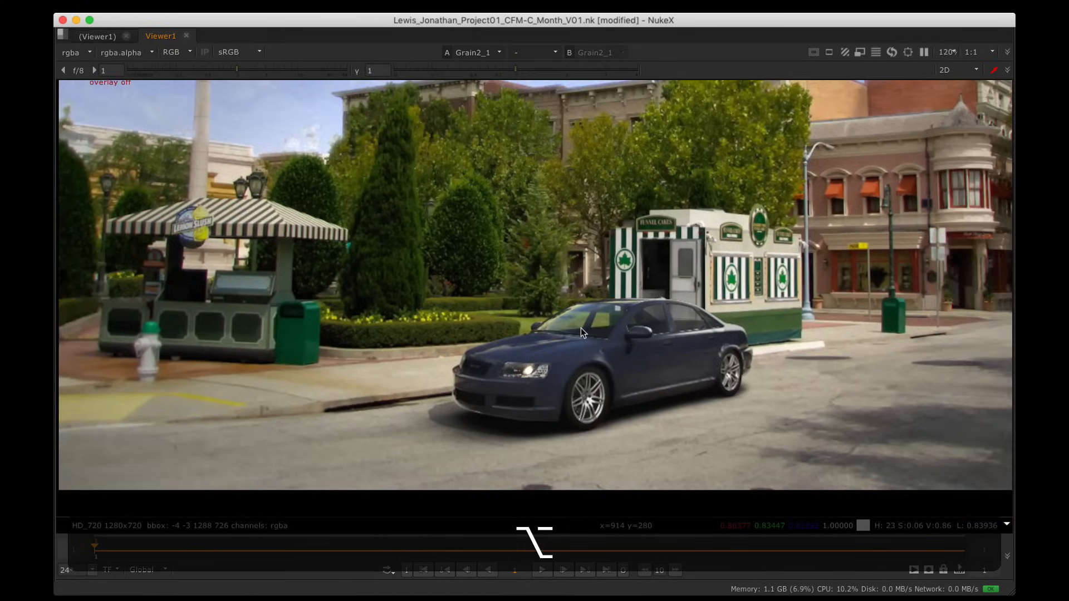
key(alt+h)
Step: Maximize the Node Graph and marquee-select the finishing chain ending at Grain2_1
key(alt+space)
key(alt+space)
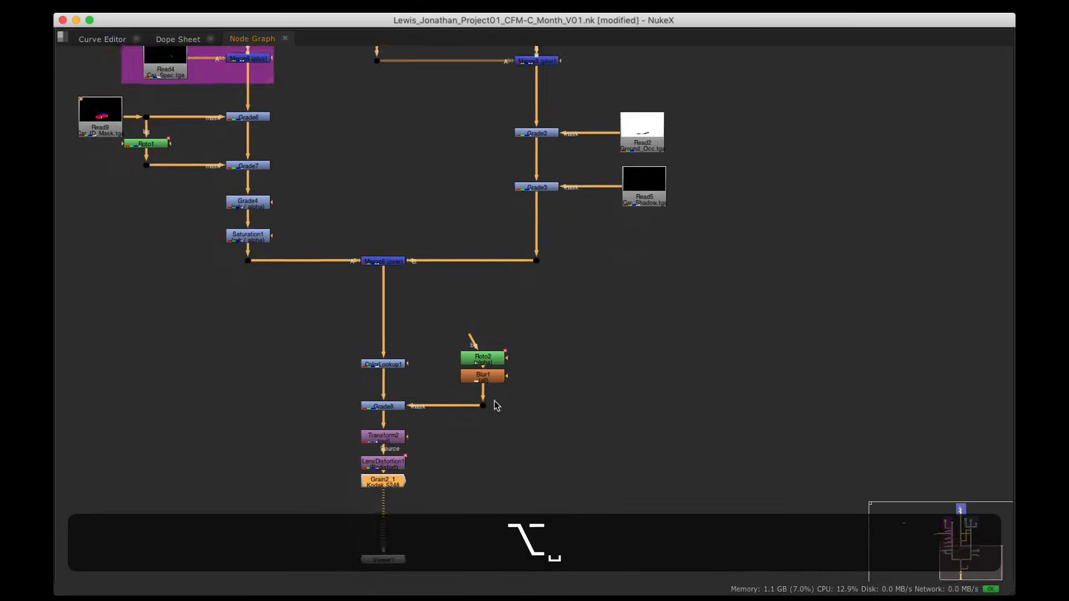
alt+drag(518, 491, 578, 401)
drag(660, 429, 337, 228)
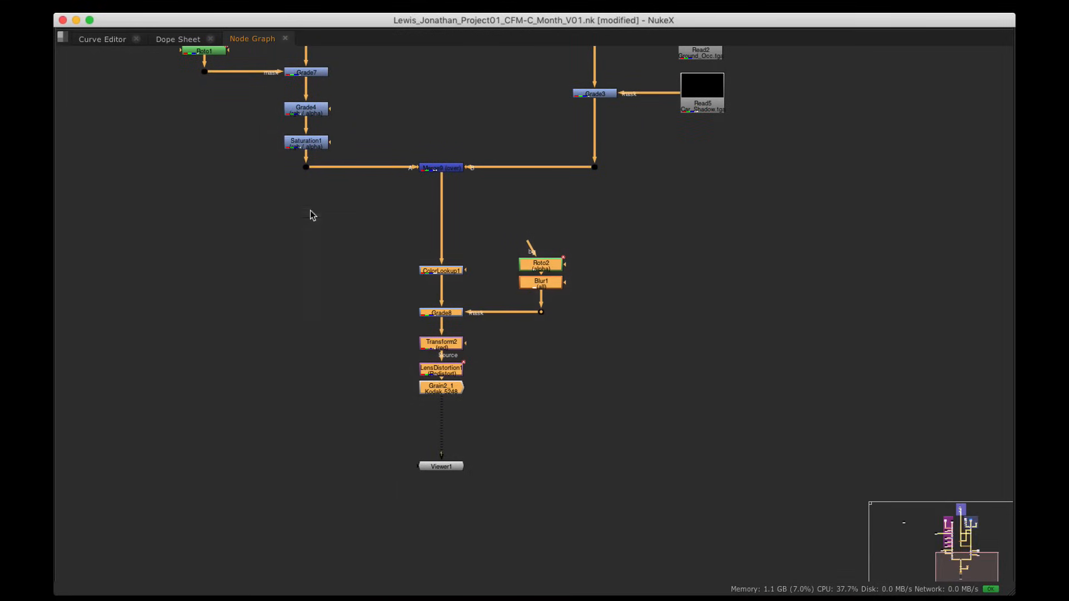
Step: Wrap the selected finishing chain in a backdrop labelled 'Finalize'
key(Tab)
text(back)
key(Return)
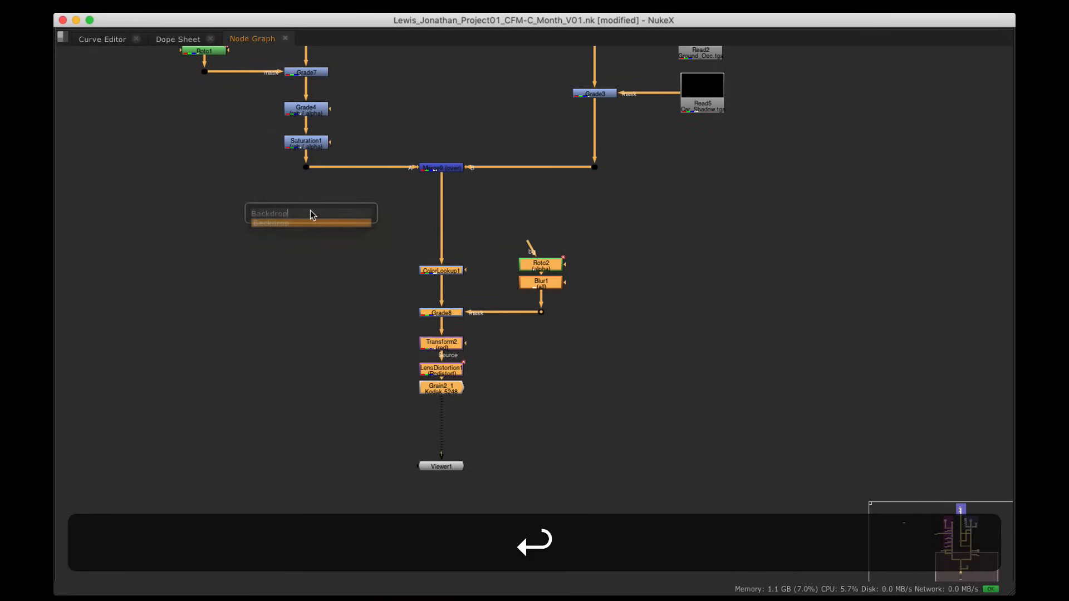
key(alt+space)
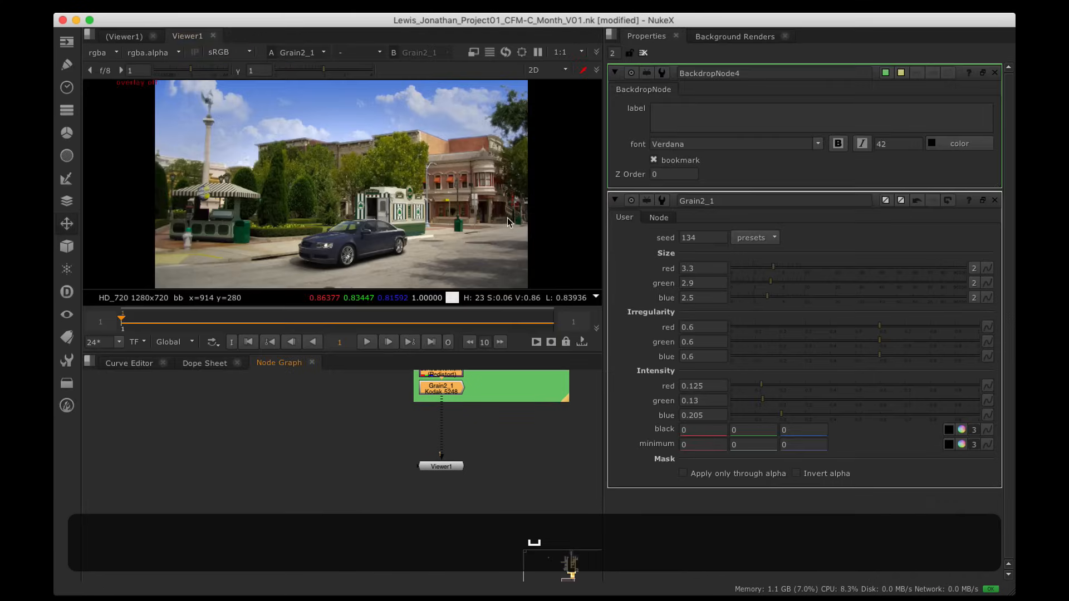
text(Finalize)
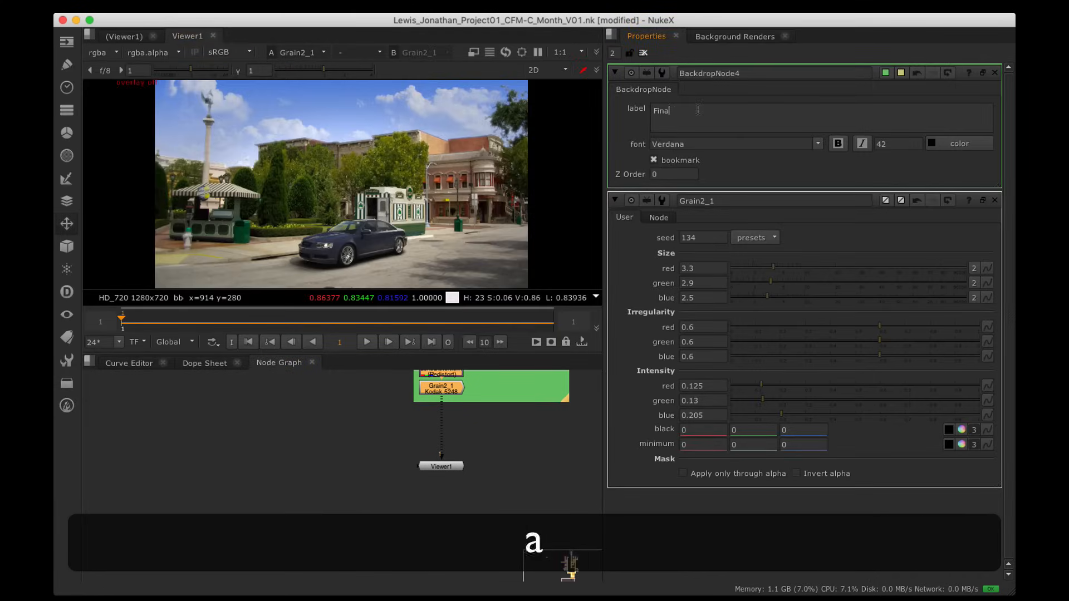
click(509, 485)
scroll(542, 399, down, 3)
alt+drag(541, 400, 446, 491)
Step: Move the loose Read9 node beside the purple backdrop
key(alt+space)
alt+drag(490, 218, 561, 408)
scroll(526, 315, down, 2)
alt+drag(500, 464, 494, 65)
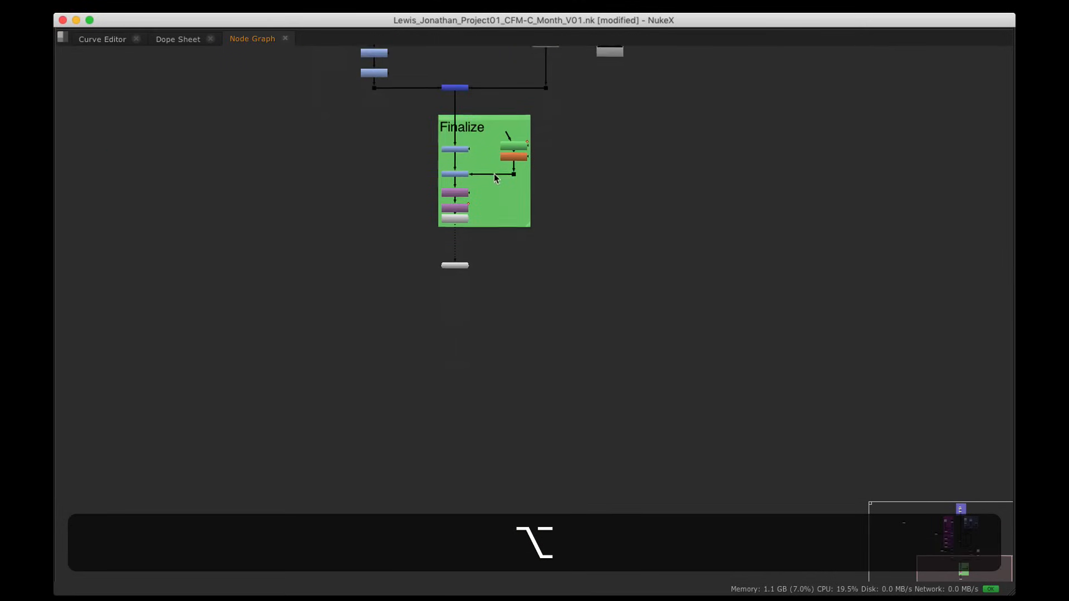
alt+drag(494, 173, 501, 381)
alt+drag(471, 151, 489, 384)
alt+drag(489, 287, 673, 292)
drag(203, 229, 490, 274)
drag(486, 329, 492, 329)
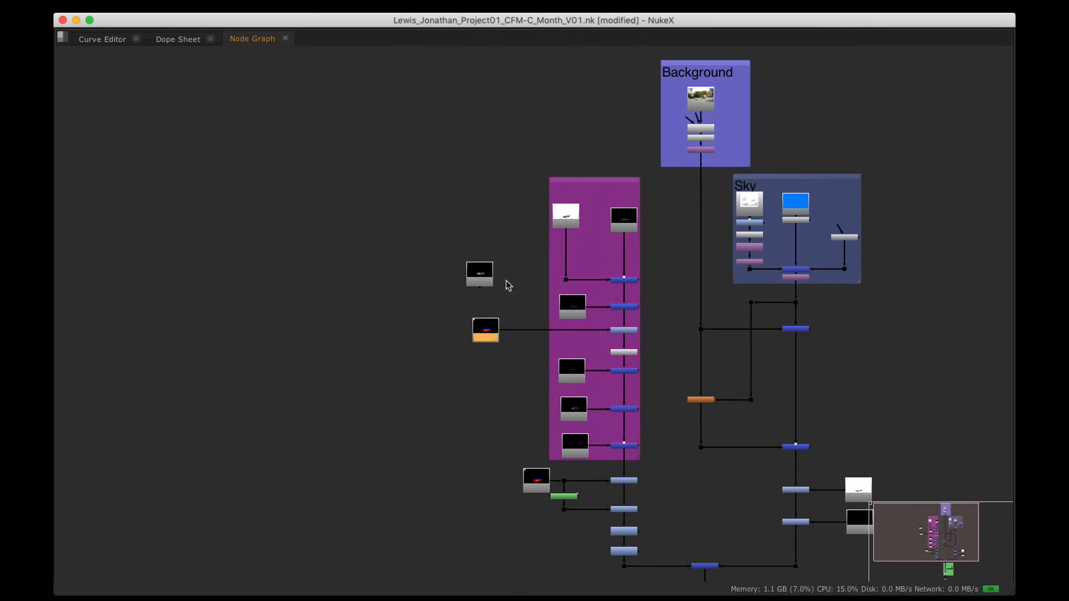
alt+drag(581, 184, 507, 191)
scroll(507, 192, up, 5)
Step: Label the purple backdrop 'Car'
click(508, 185)
key(space)
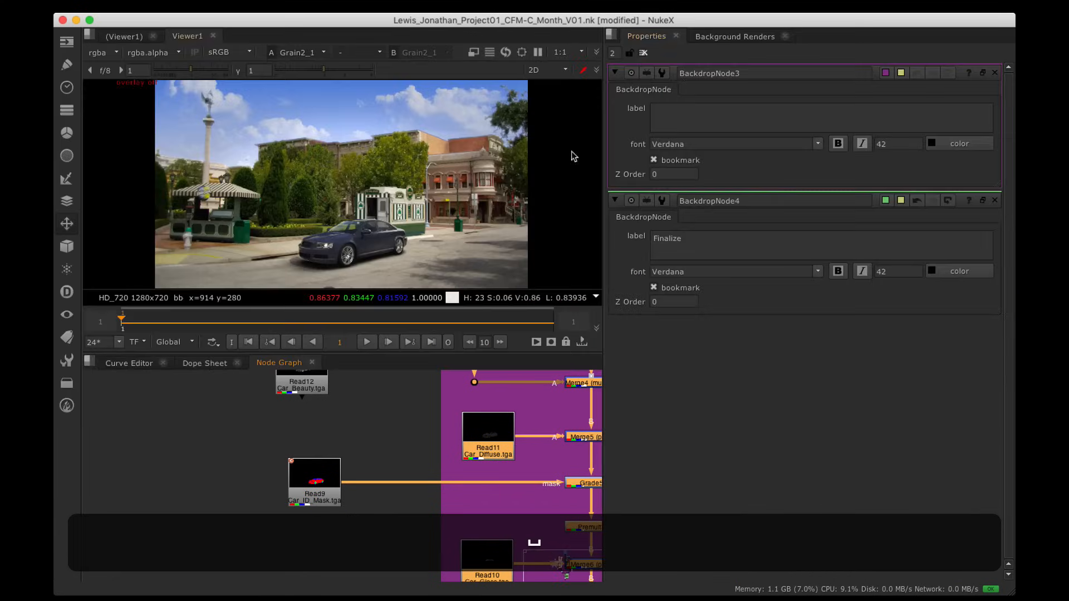
click(685, 112)
text(Car)
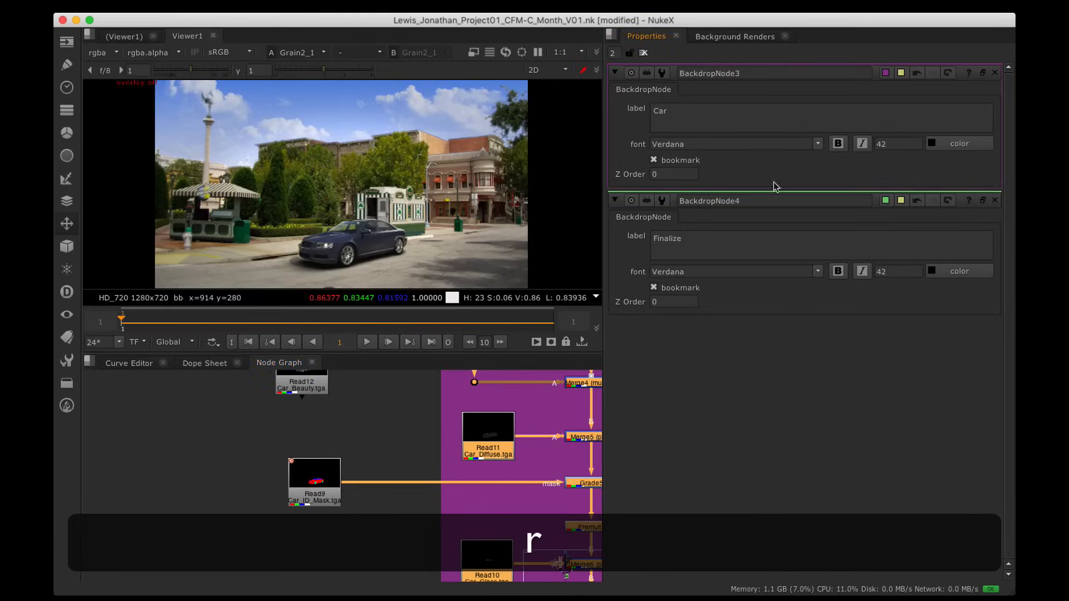
scroll(431, 428, down, 5)
alt+drag(478, 376, 341, 452)
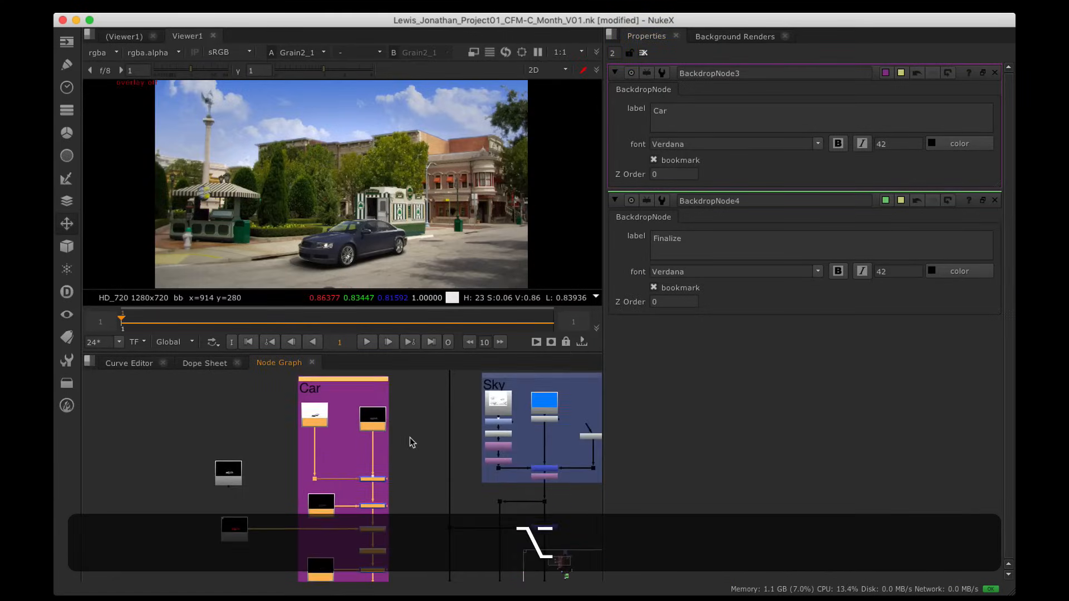
Step: Reposition the Read nodes around the Car backdrop in the full-window node graph
key(space)
alt+drag(422, 373, 563, 191)
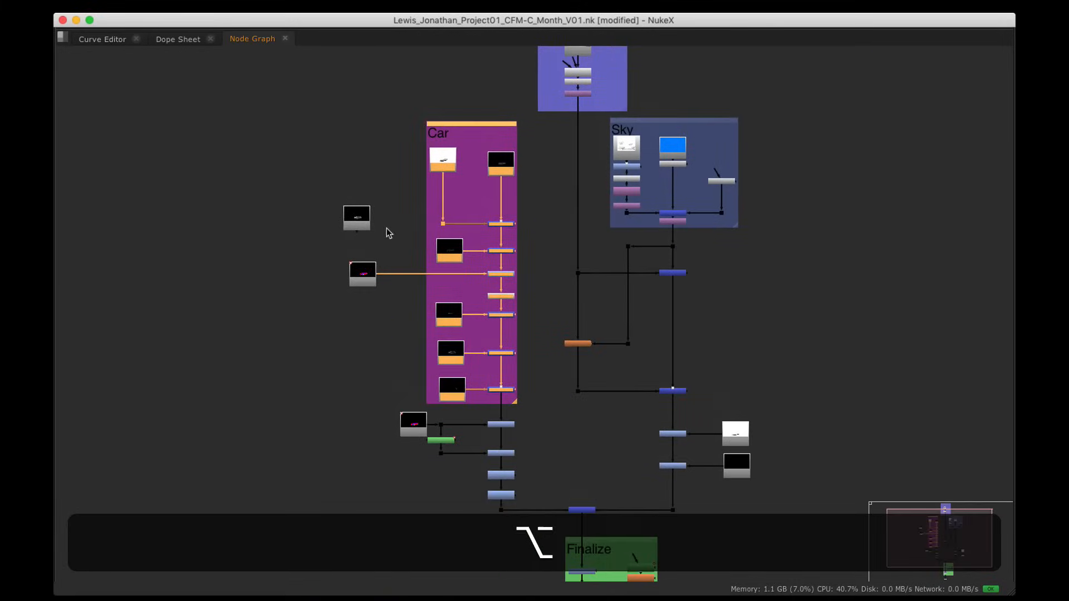
drag(351, 220, 357, 220)
alt+drag(391, 346, 350, 342)
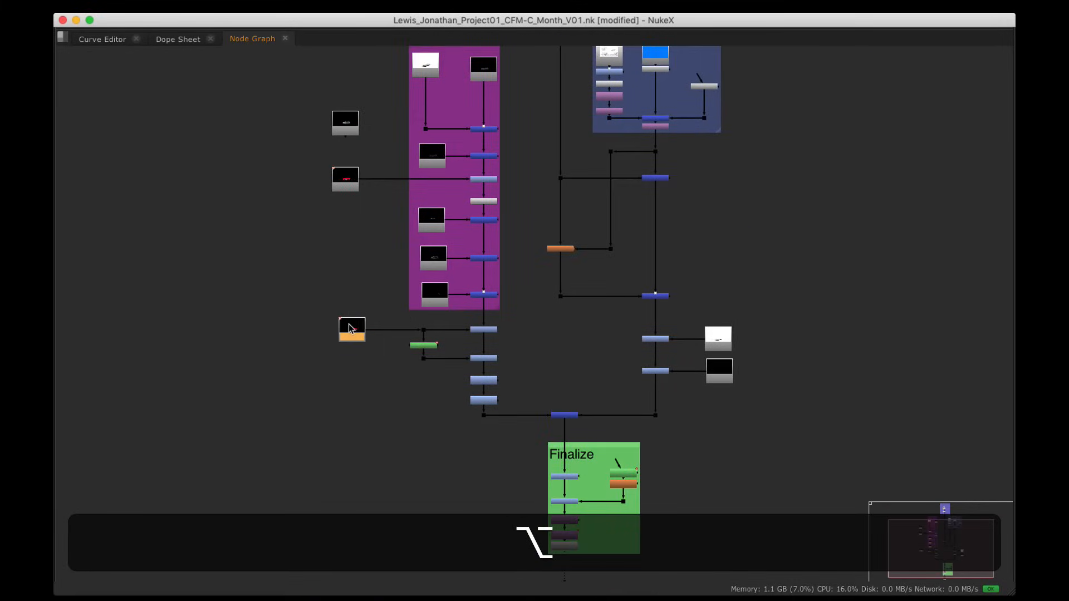
alt+drag(439, 369, 398, 340)
scroll(383, 224, up, 3)
alt+drag(381, 220, 395, 181)
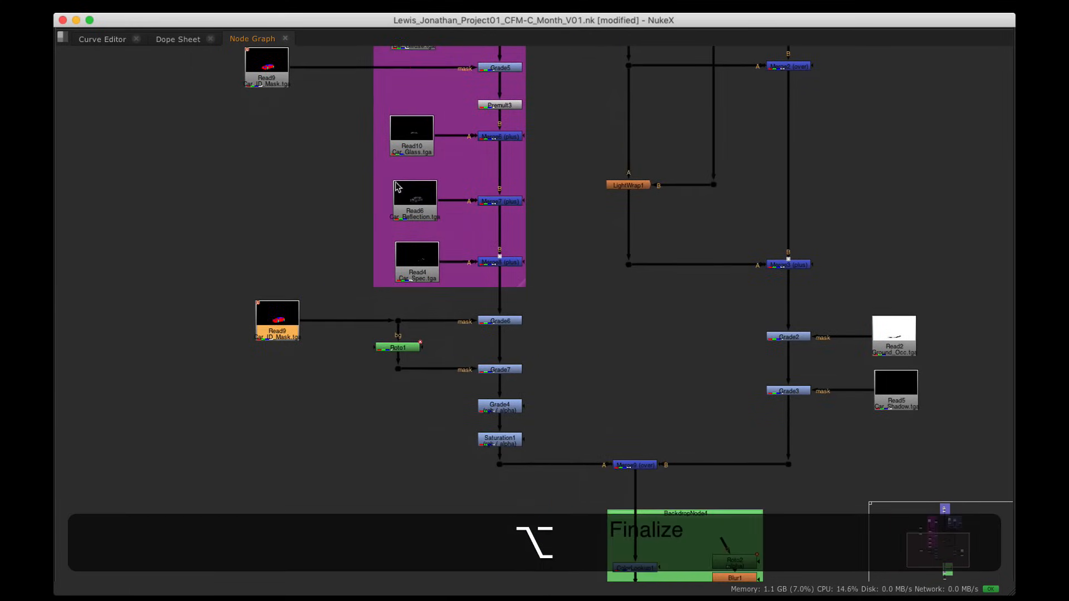
alt+drag(315, 69, 326, 170)
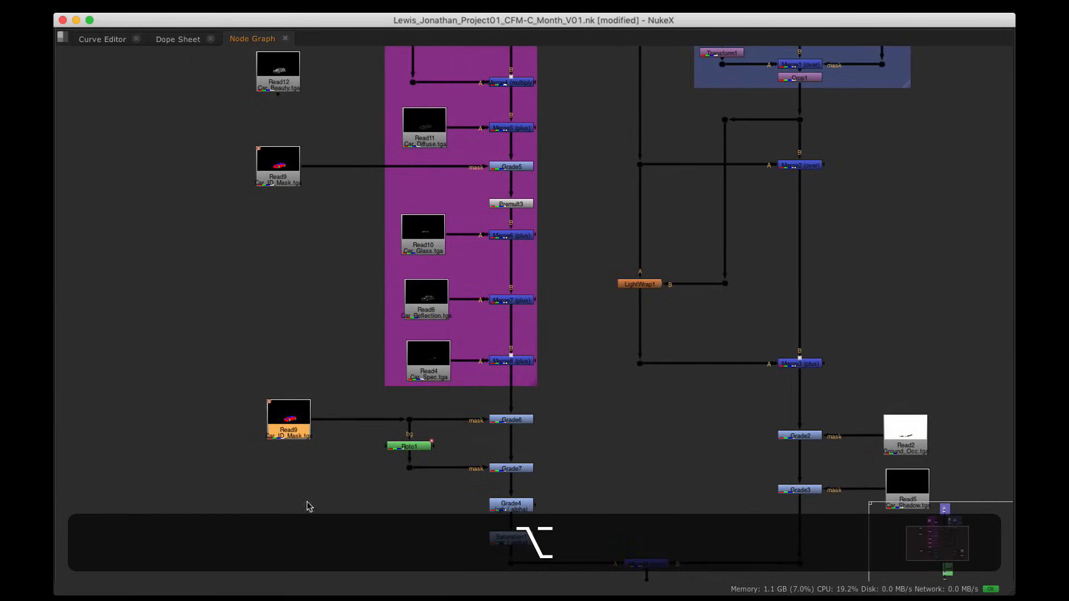
Step: Select Grain2_1 and restore the layout with viewer and properties, framing the Finalize backdrop
alt+drag(303, 279, 272, 149)
alt+drag(344, 367, 277, 190)
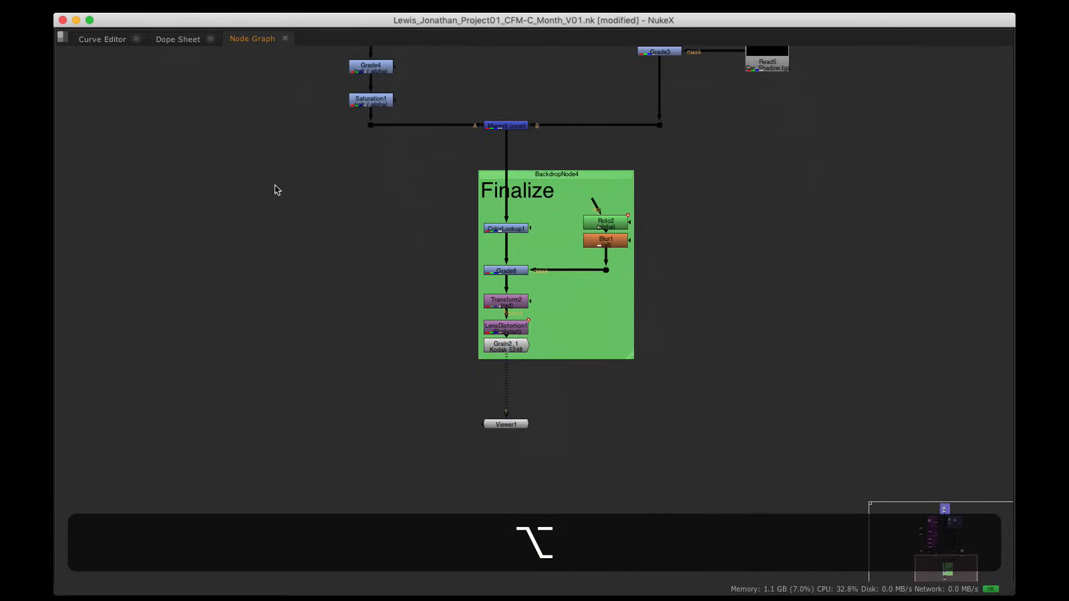
click(506, 347)
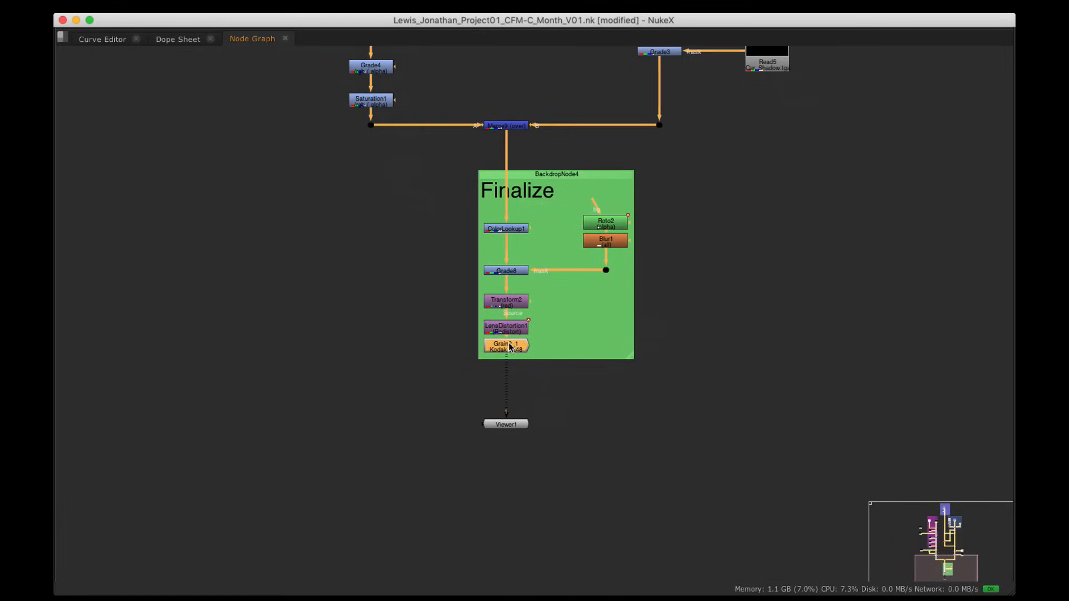
key(l)
click(507, 424)
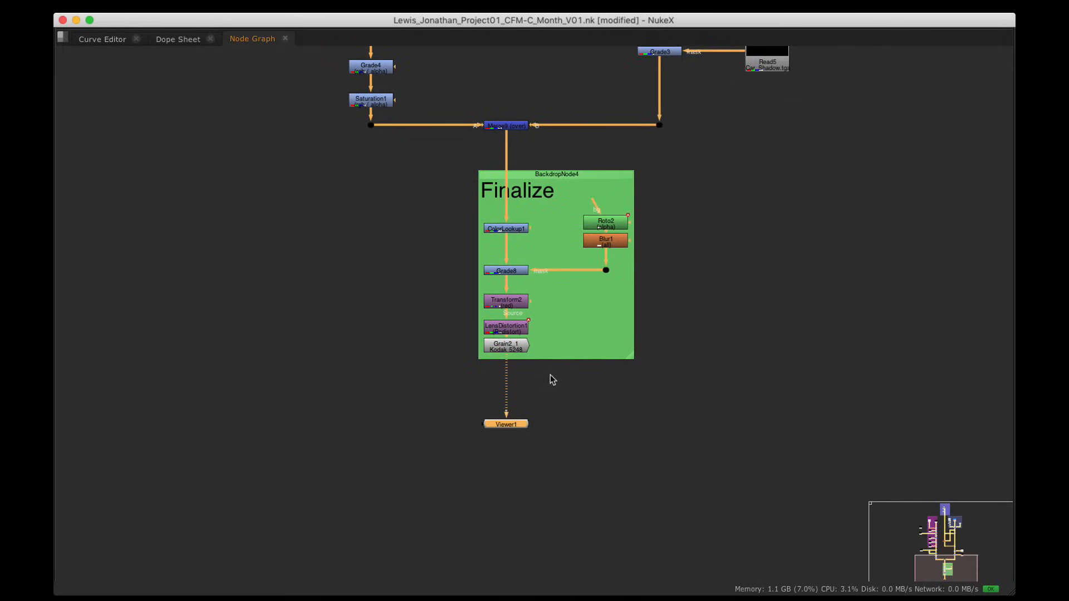
click(508, 347)
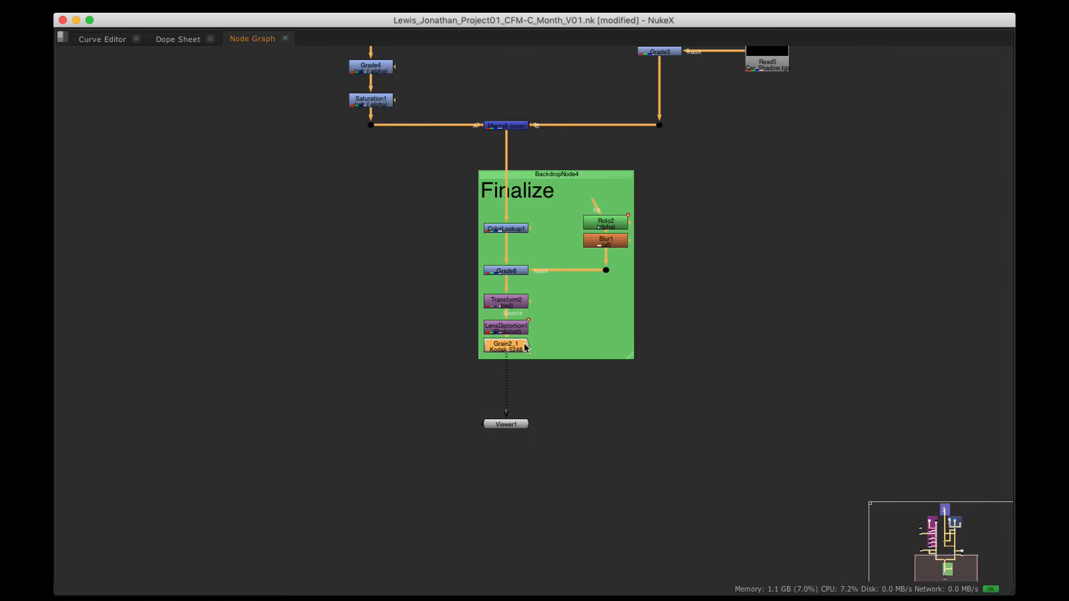
key(space)
alt+drag(421, 408, 362, 543)
alt+scroll(369, 485, down, 3)
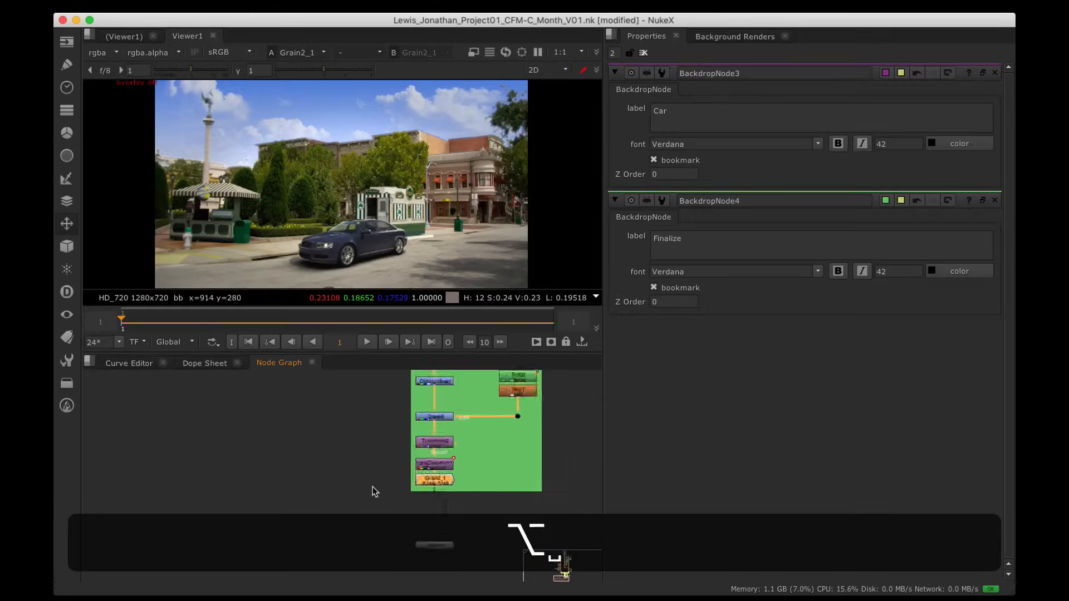
alt+drag(380, 452, 297, 490)
alt+scroll(356, 462, down, 1)
Step: Insert a Write node between Grain2_1 and Viewer1 and show its postage stamp
click(69, 45)
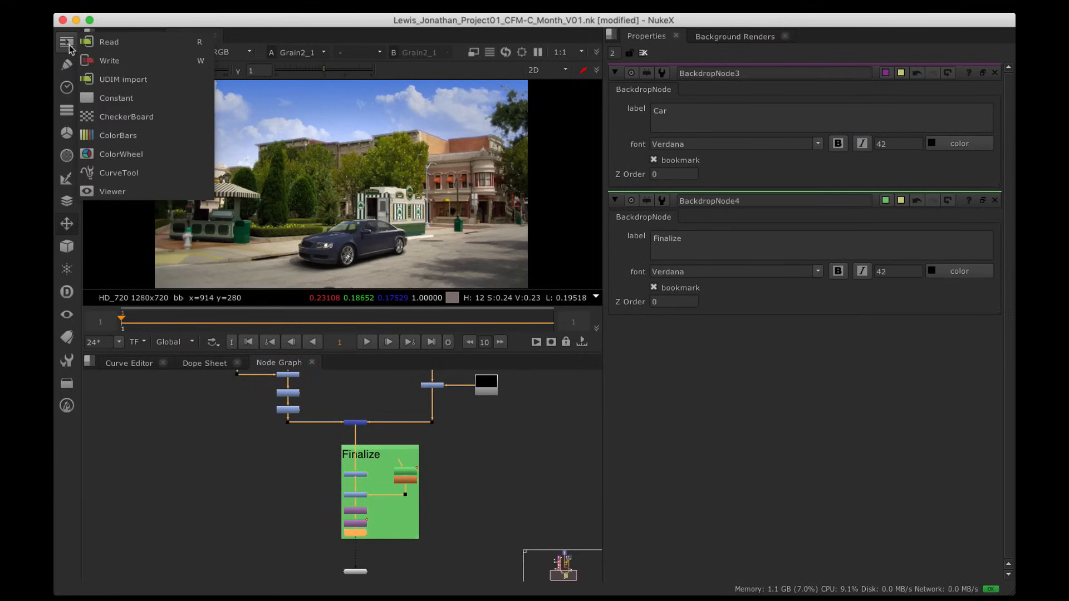
click(170, 63)
alt+drag(436, 486, 445, 397)
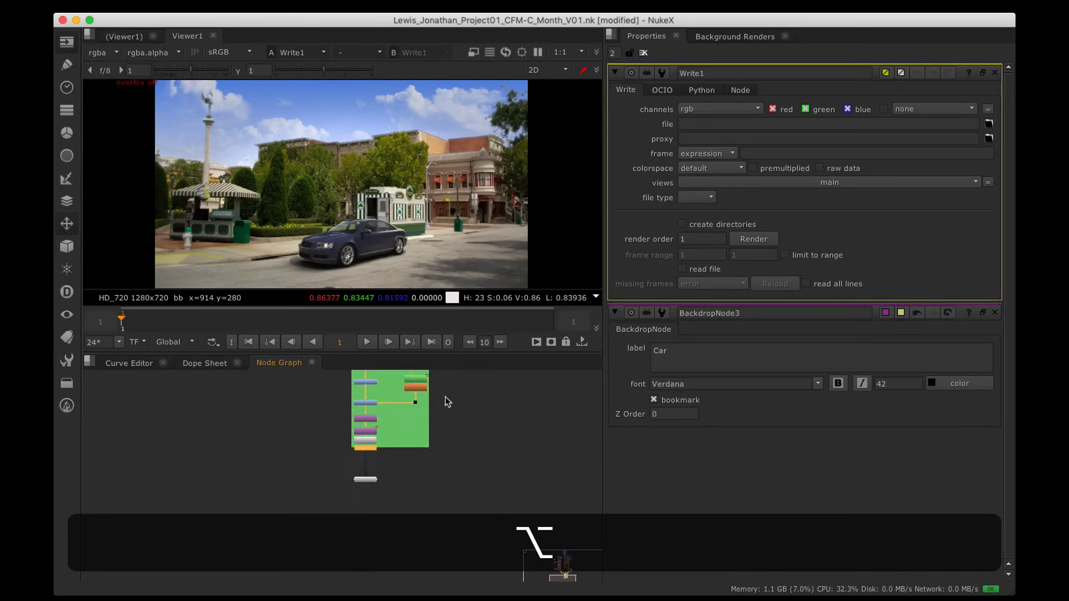
alt+scroll(409, 479, up, 2)
alt+drag(409, 472, 385, 460)
scroll(366, 445, up, 3)
drag(385, 415, 384, 467)
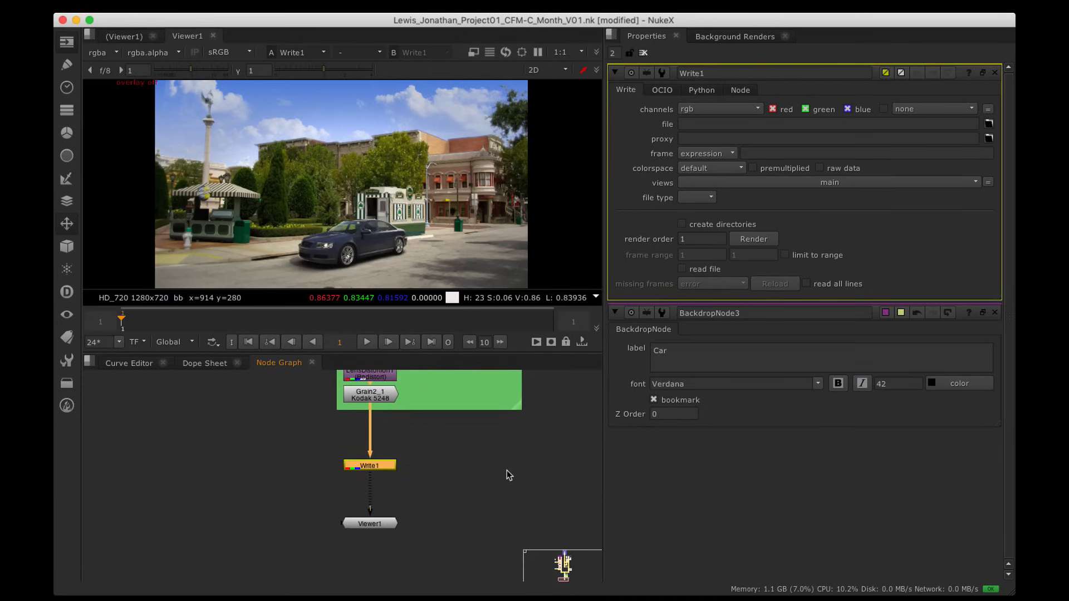
key(alt)
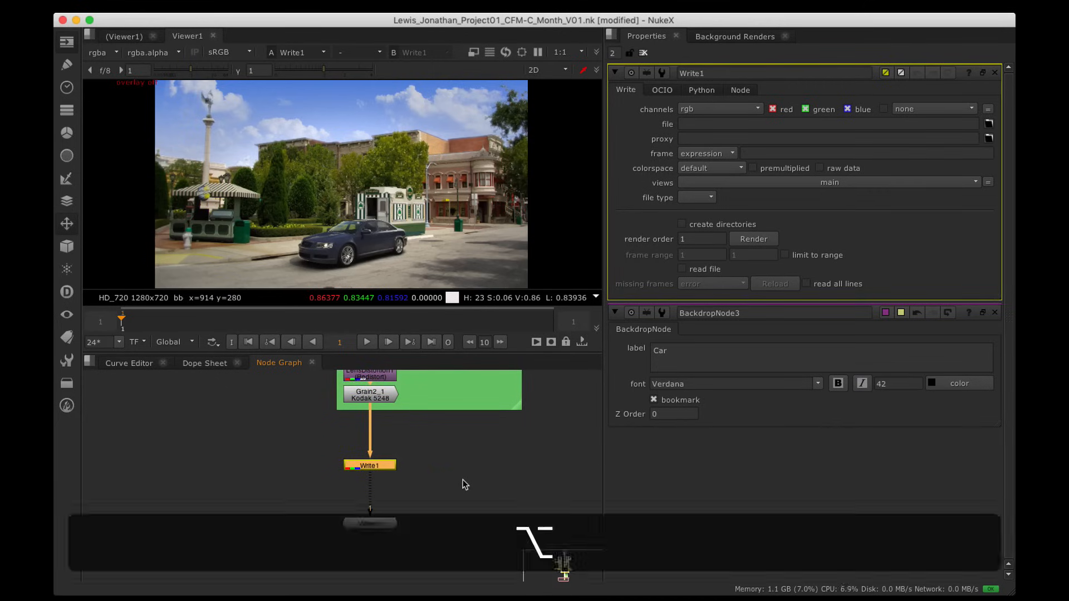
key(alt+p)
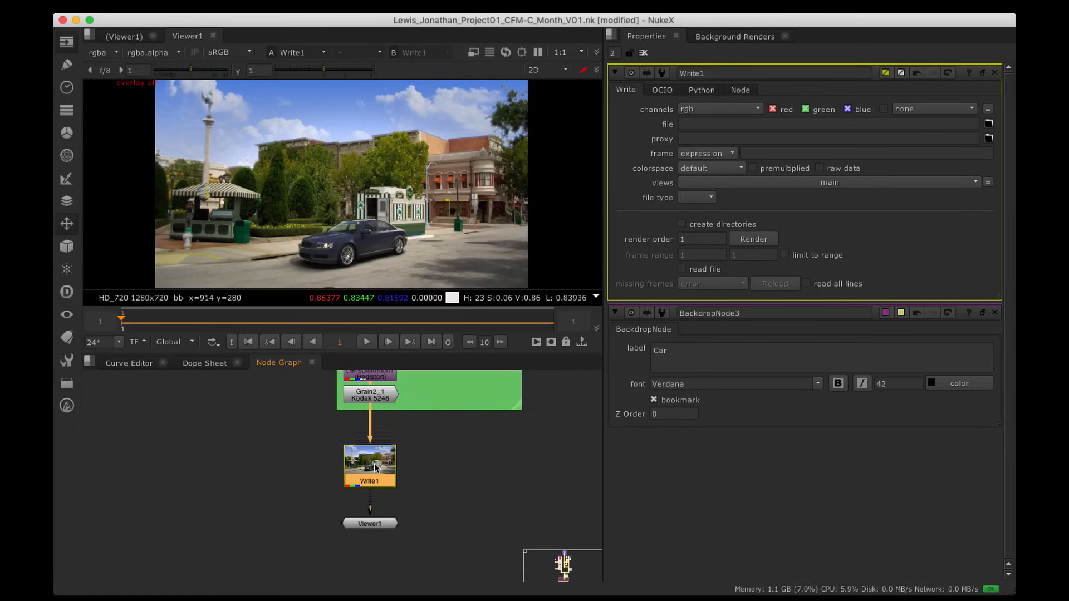
drag(375, 467, 521, 529)
Step: Toggle a thumbnail on Merge9 and off again, then turn one on for LightWrap1
key(space)
scroll(512, 281, up, 4)
alt+drag(484, 202, 515, 507)
alt+drag(505, 186, 508, 241)
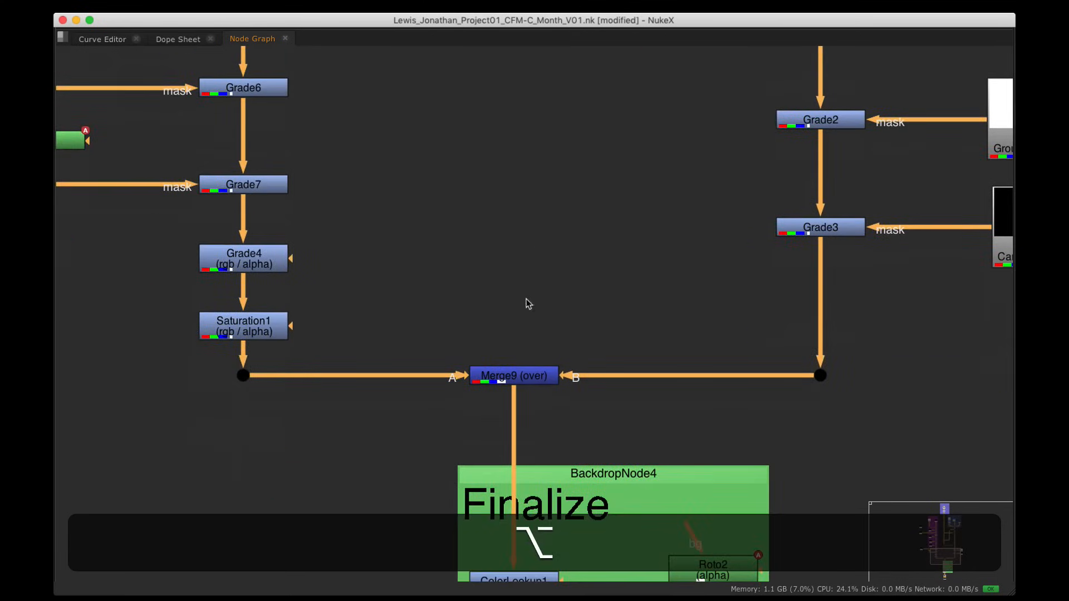
click(532, 377)
key(alt+p)
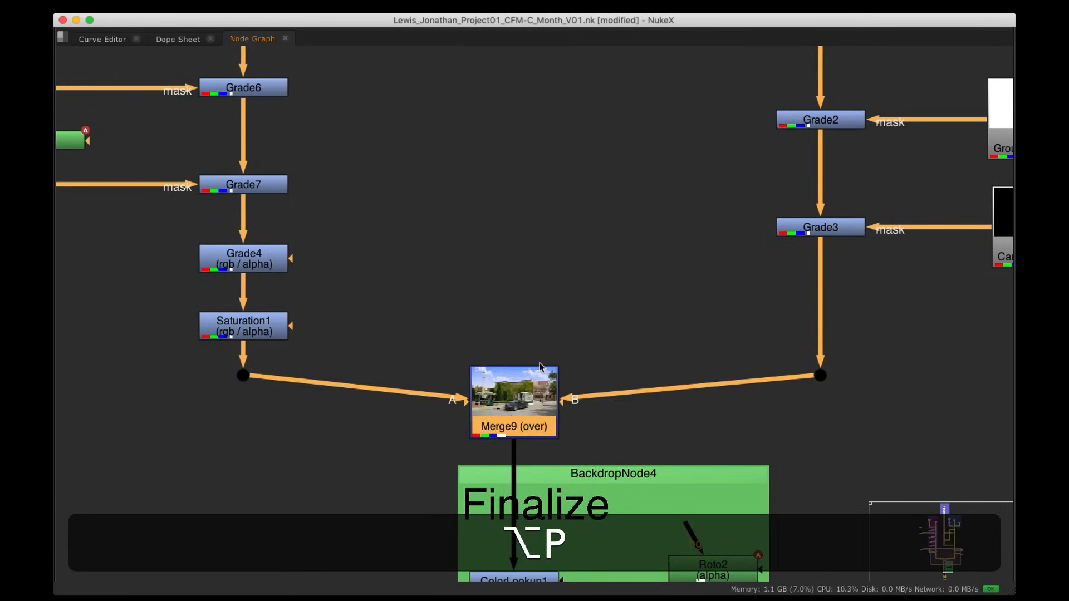
key(alt+p)
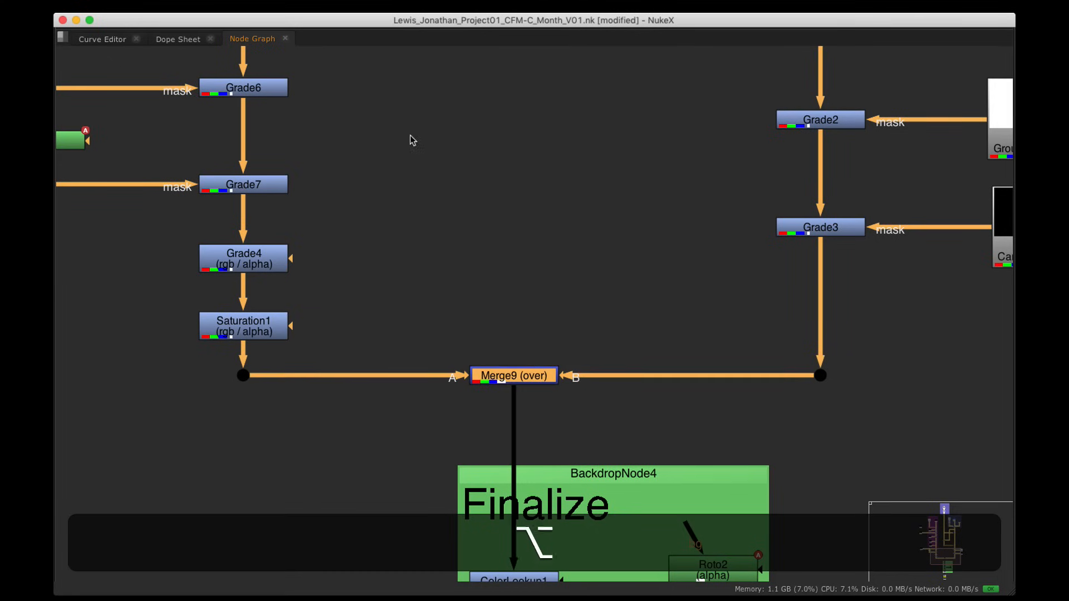
alt+drag(410, 136, 419, 384)
alt+drag(459, 157, 440, 352)
click(472, 266)
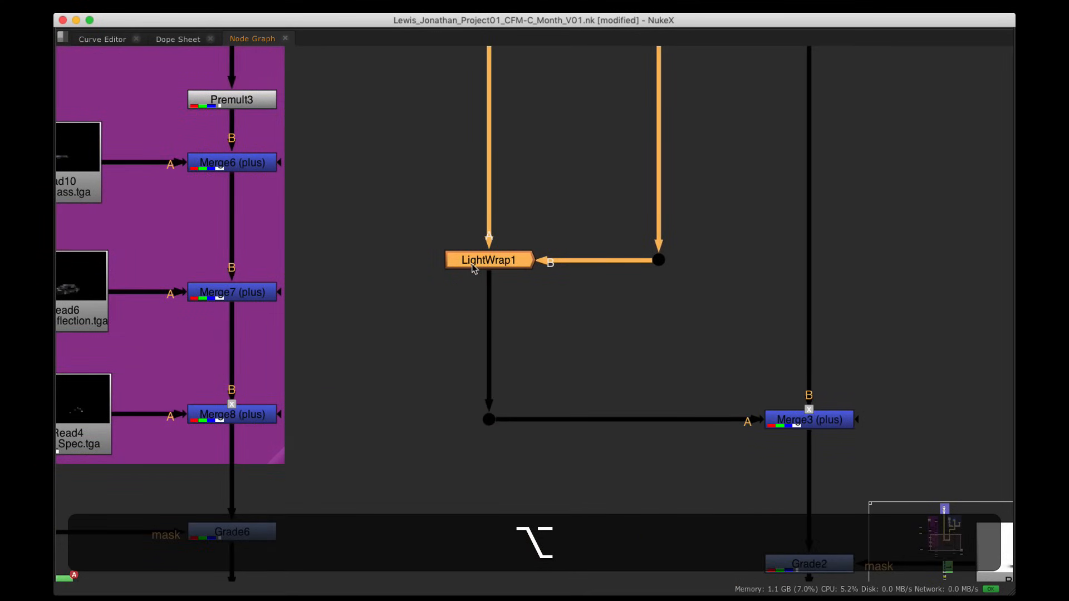
key(alt+p)
key(alt+p)
Step: Select Write1 to show its settings and turn on the viewer format overlay
key(alt+space)
alt+drag(440, 548, 439, 486)
scroll(446, 417, down, 3)
click(438, 486)
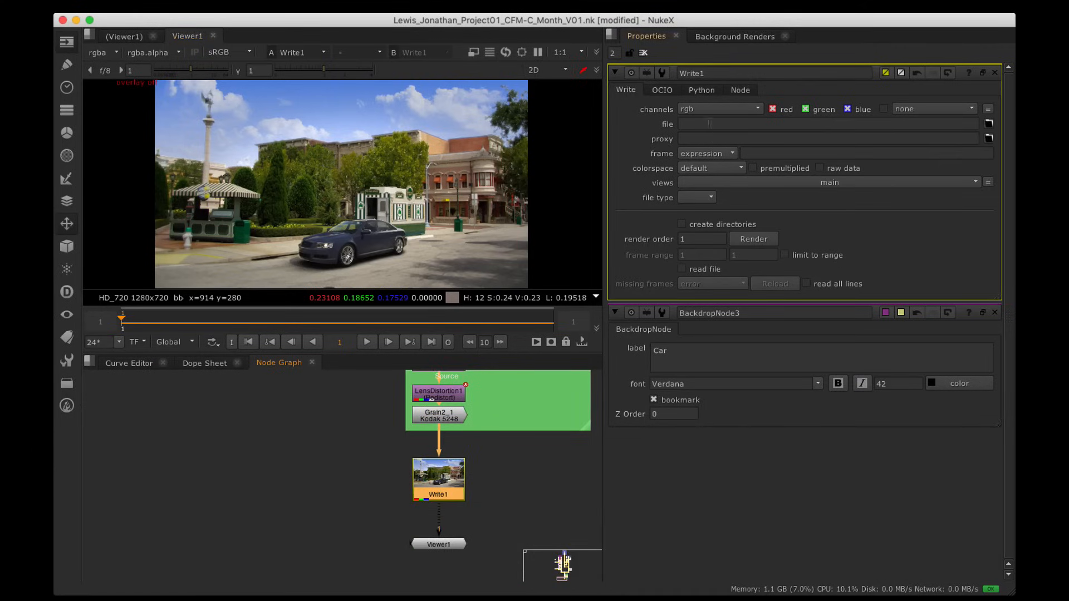
scroll(436, 171, down, 2)
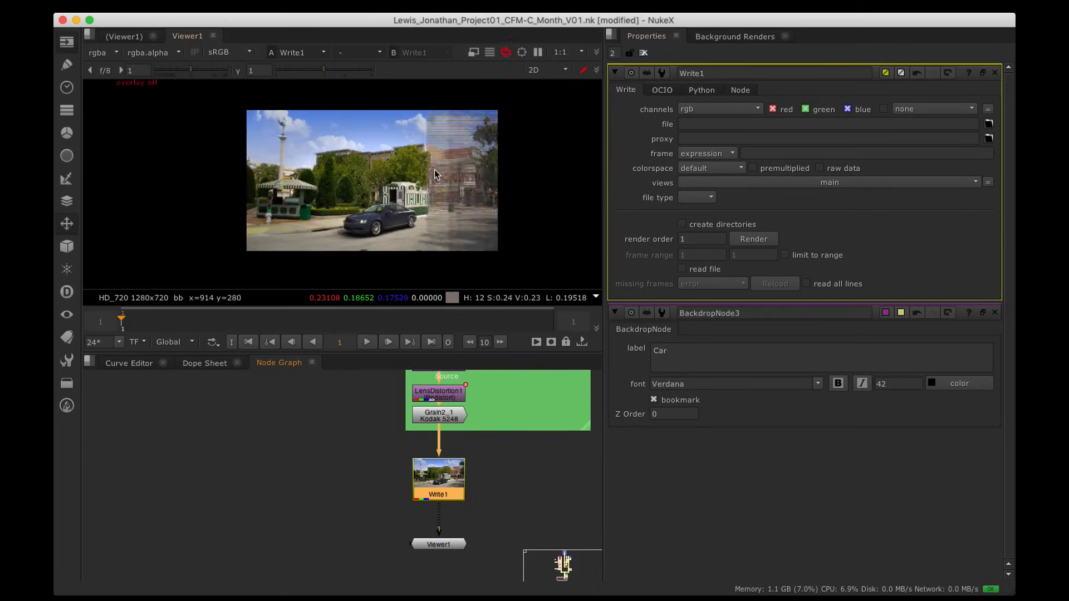
key(alt+q)
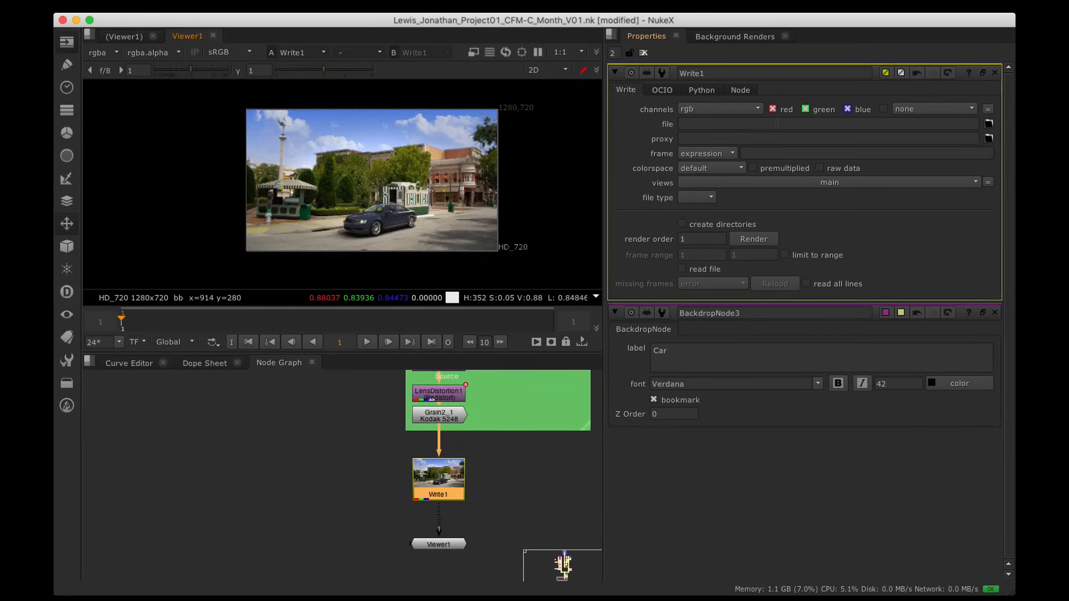
Step: Set Write1's output to an '…Intro.jpg' file in Desktop/Basic Comp
click(989, 125)
click(298, 159)
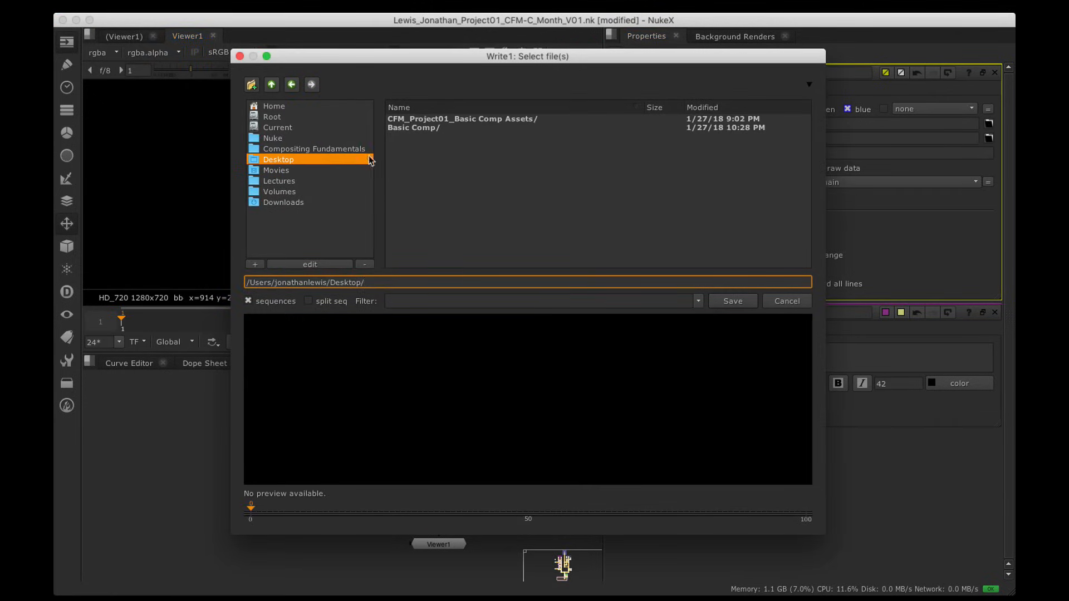
double_click(420, 129)
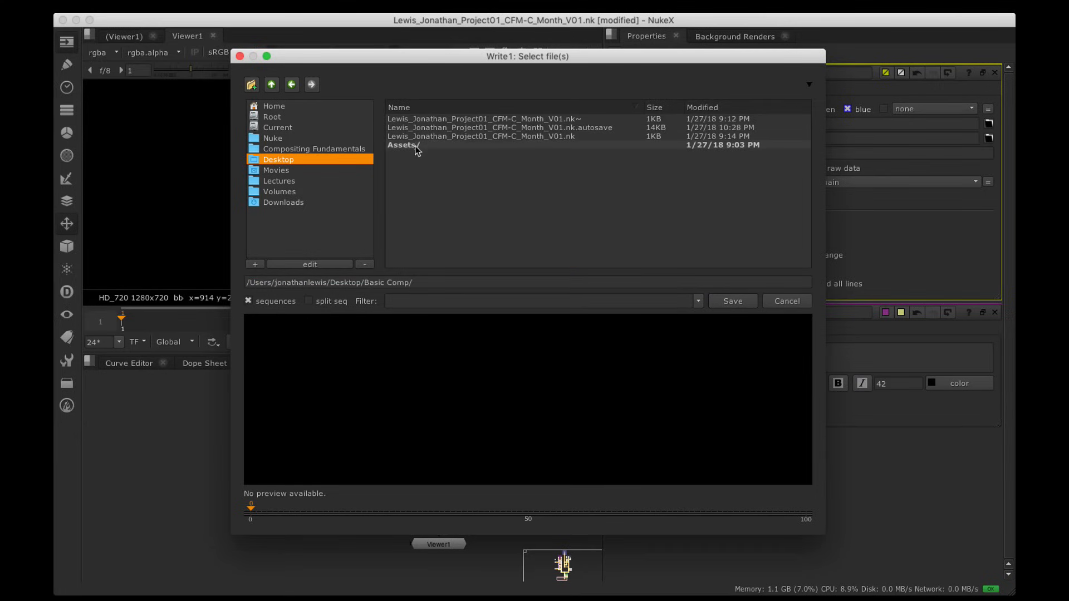
click(484, 117)
mouse_move(333, 600)
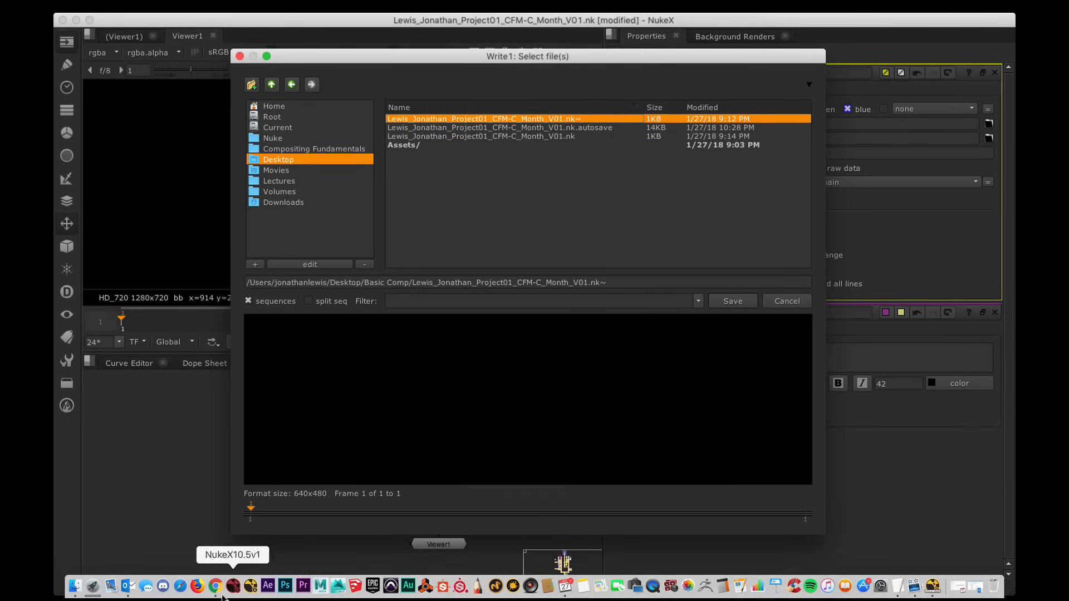
click(217, 589)
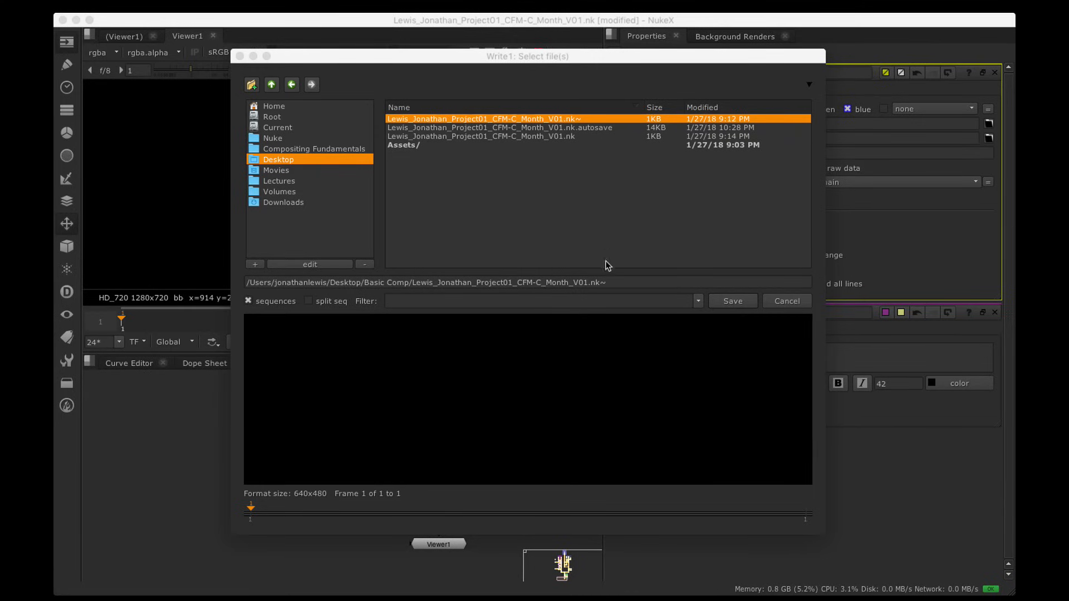
drag(606, 282, 576, 283)
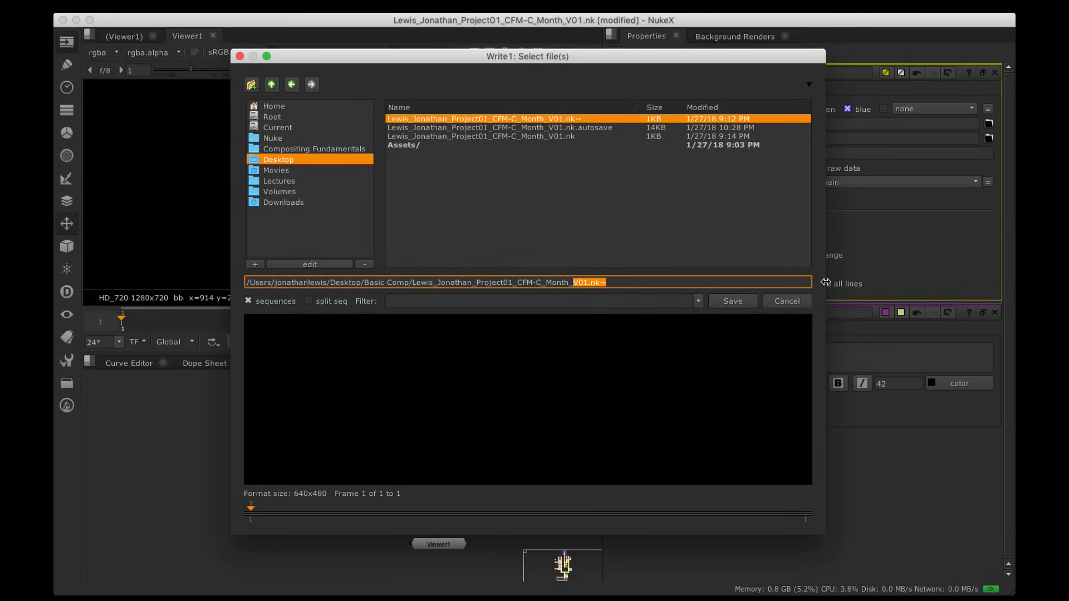
text(Intro.)
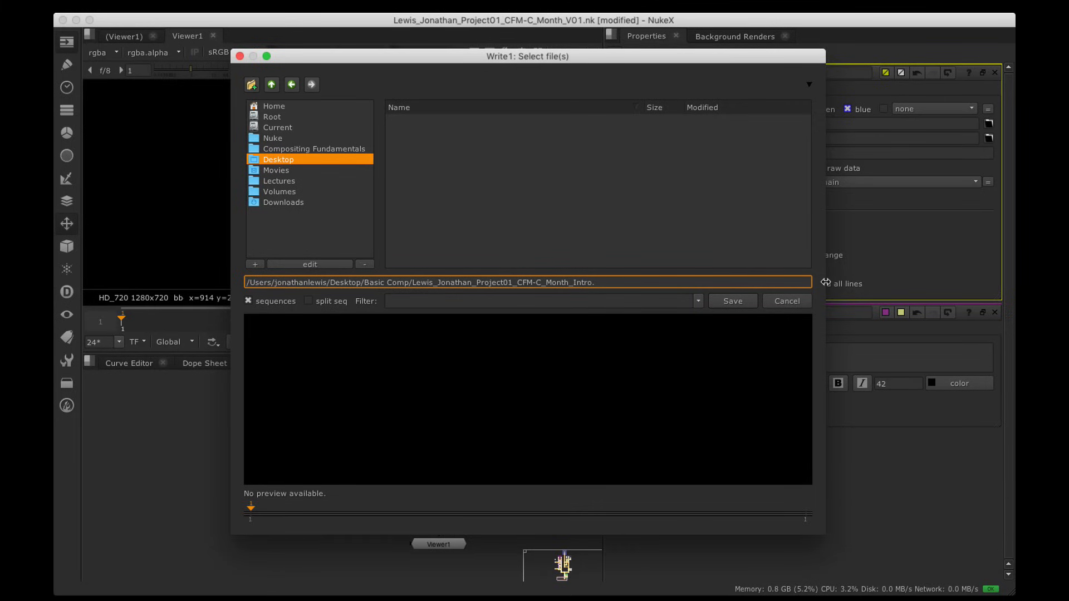
text(jpg)
click(724, 303)
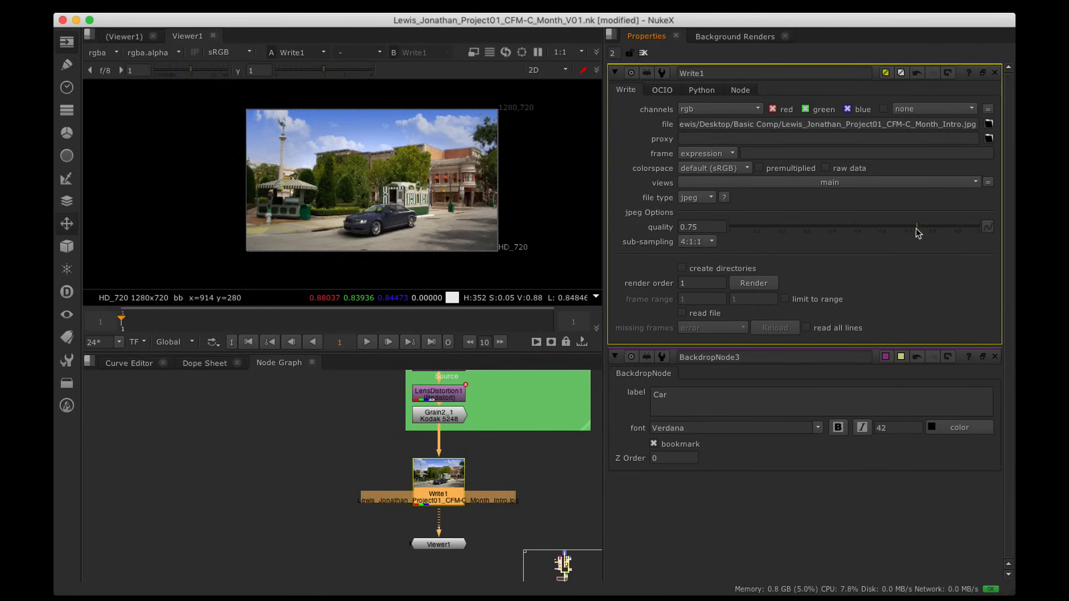
Step: Set JPEG quality to 1, render frame 1, and save the comp script
drag(918, 227, 1015, 234)
click(752, 283)
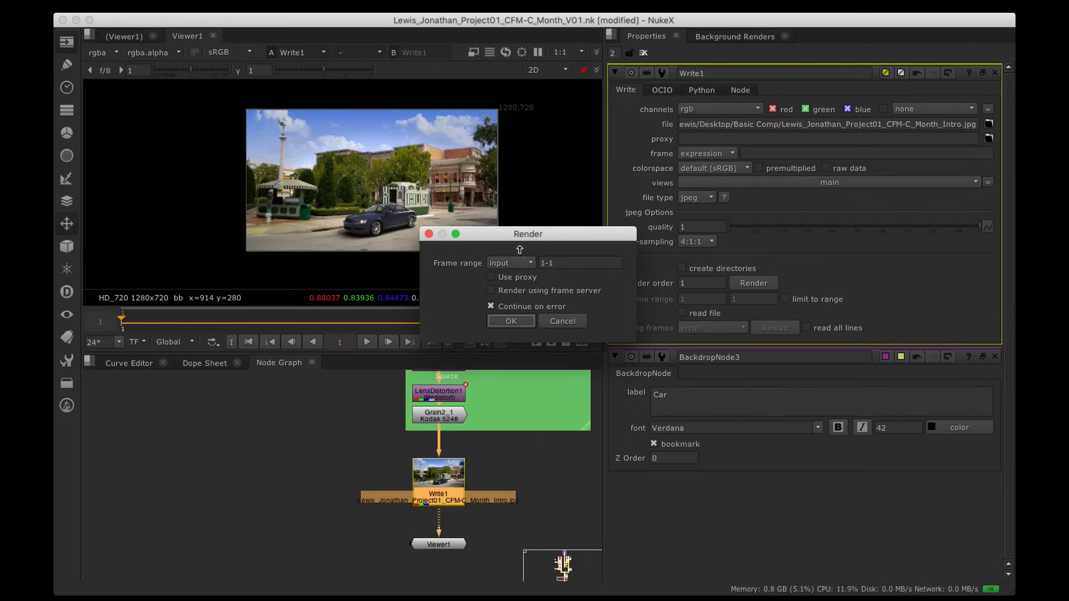
click(511, 322)
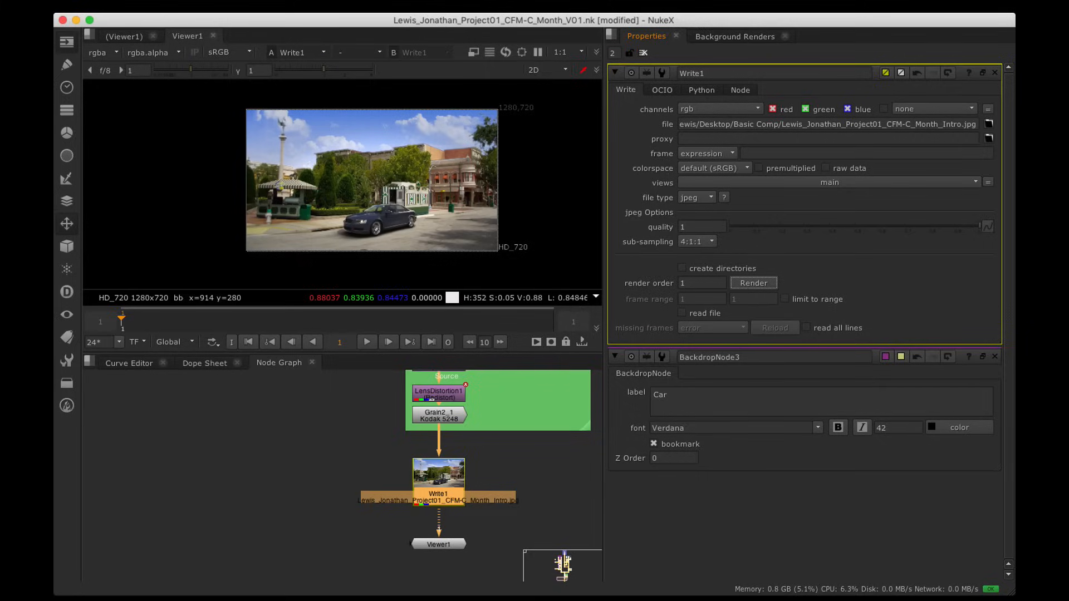
click(167, 7)
click(183, 82)
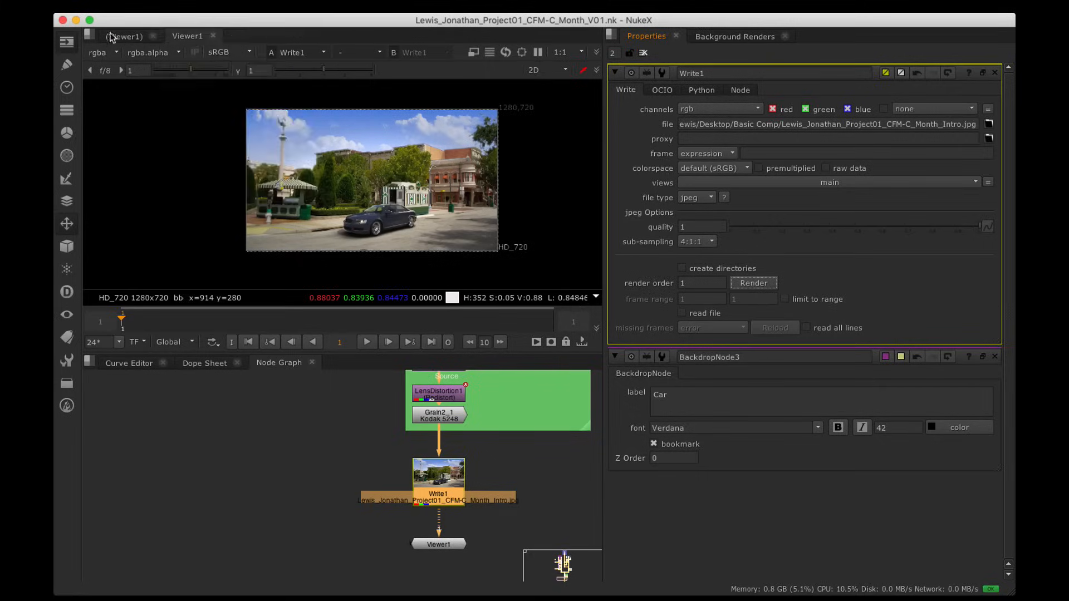
Step: Hide NukeX, Quick Look the rendered Intro.jpg in Basic Comp, then close that Finder window
click(76, 21)
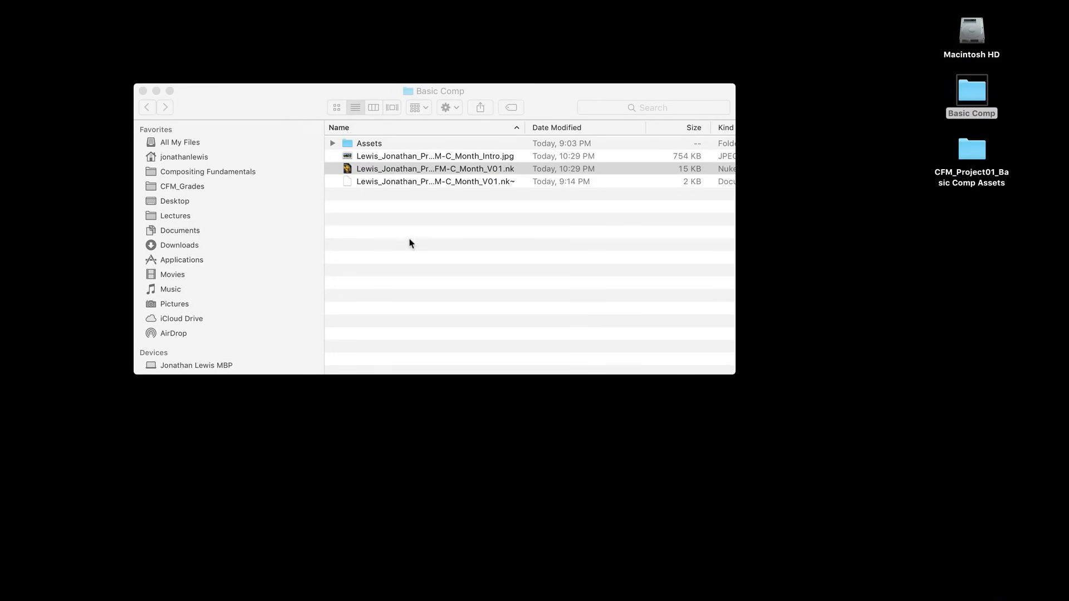
click(421, 228)
drag(520, 131, 640, 136)
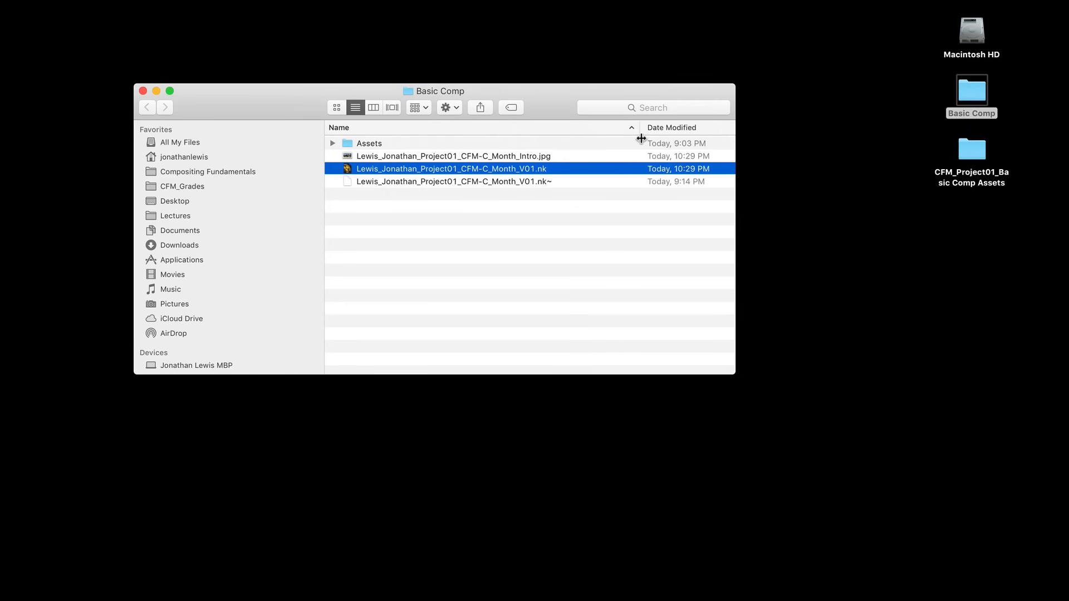
click(470, 155)
key(space)
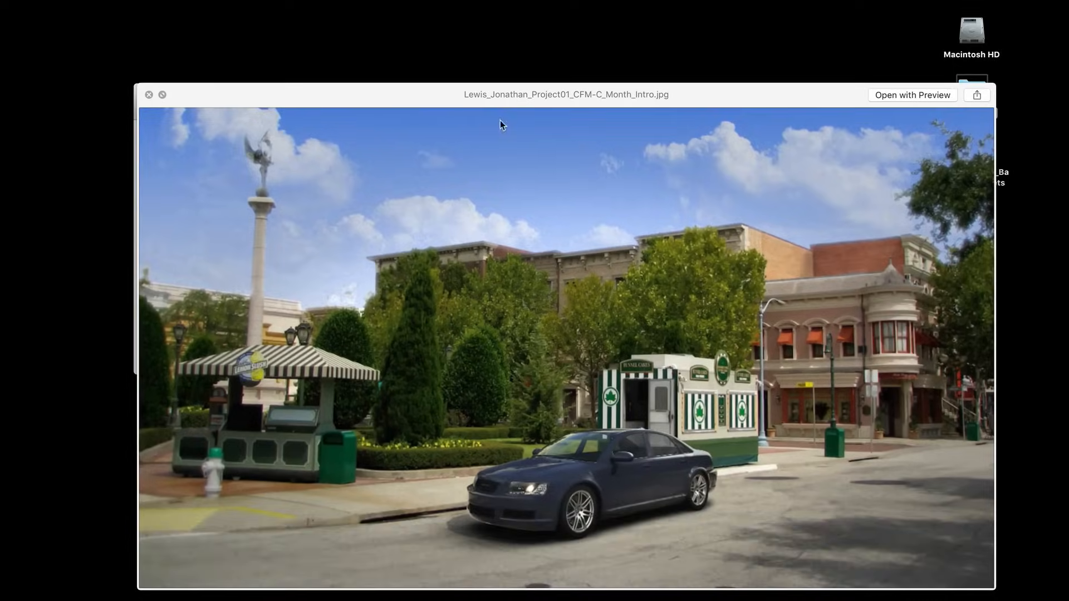
key(space)
click(612, 262)
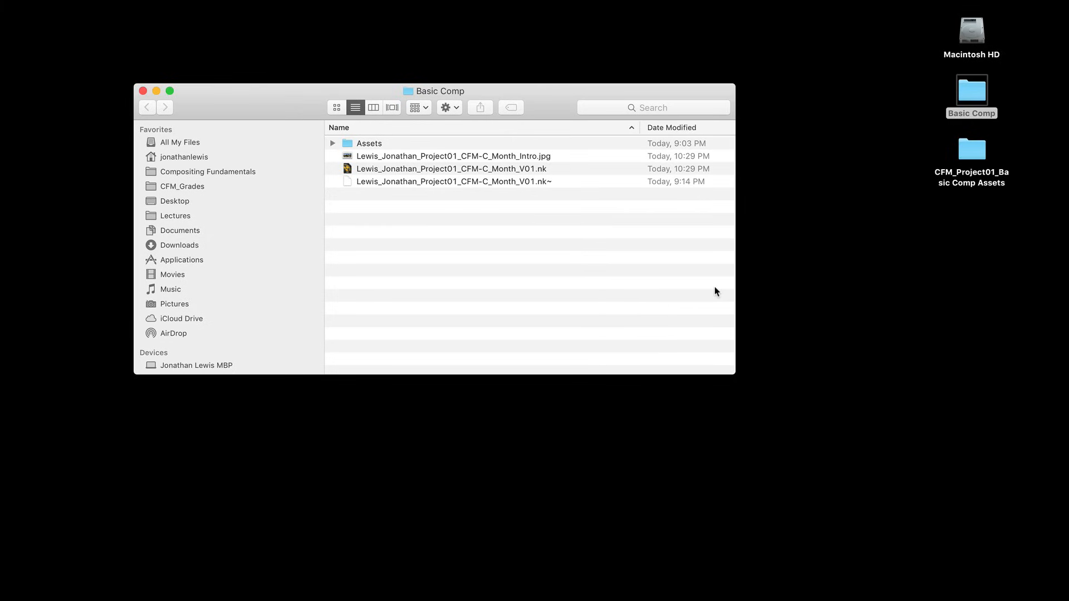
click(143, 91)
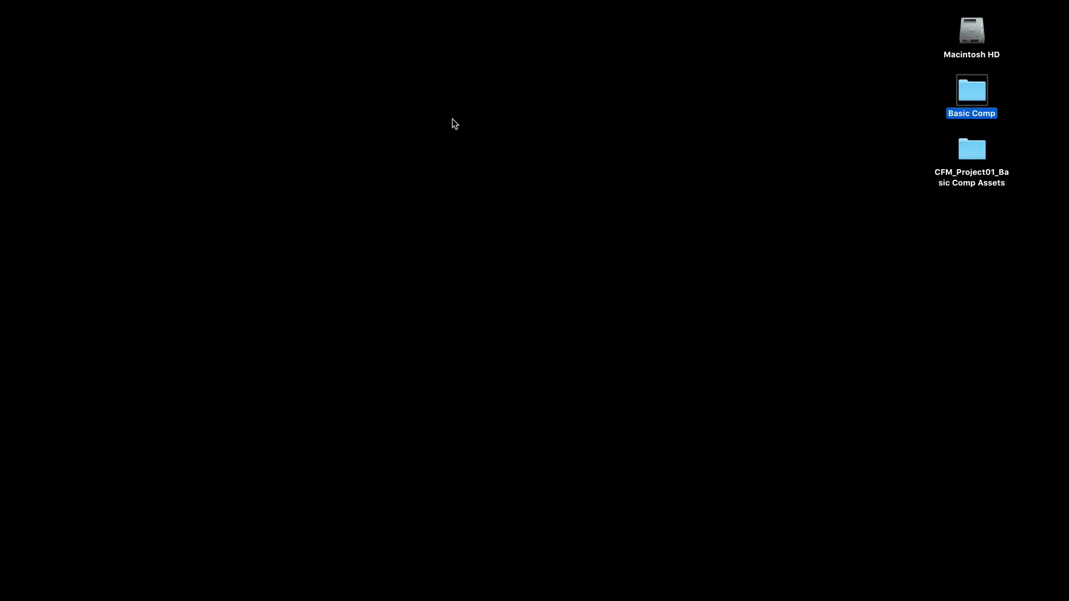